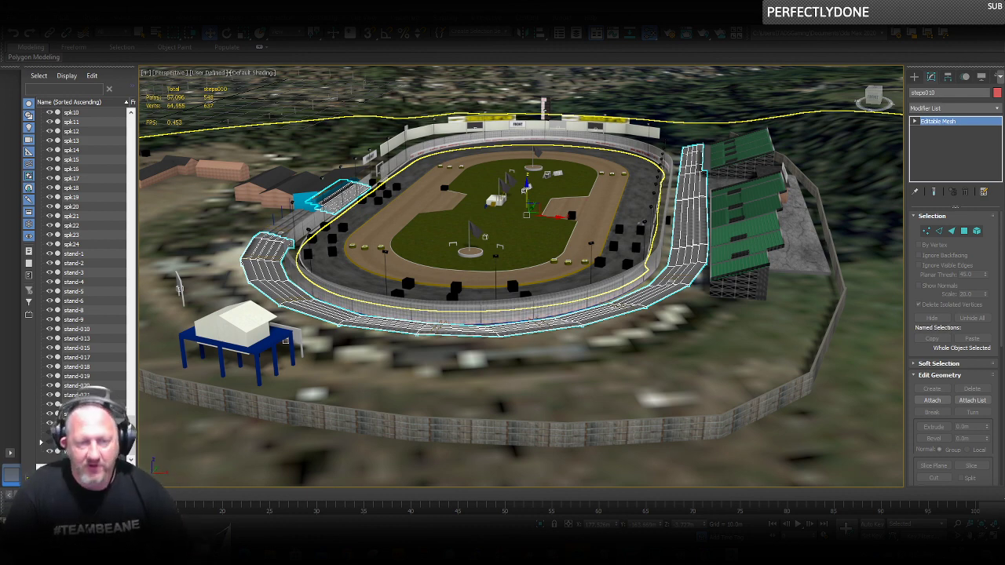
Examine the speedway stadium model from the overall site down to the start box on the infield grass.
scroll(516, 259, "down", 3)
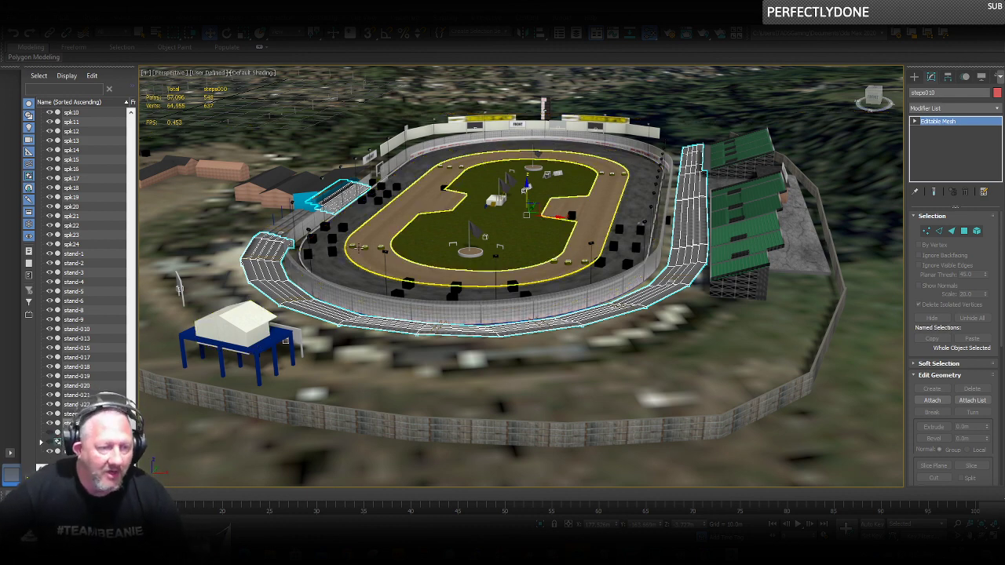
scroll(517, 259, "down", 2)
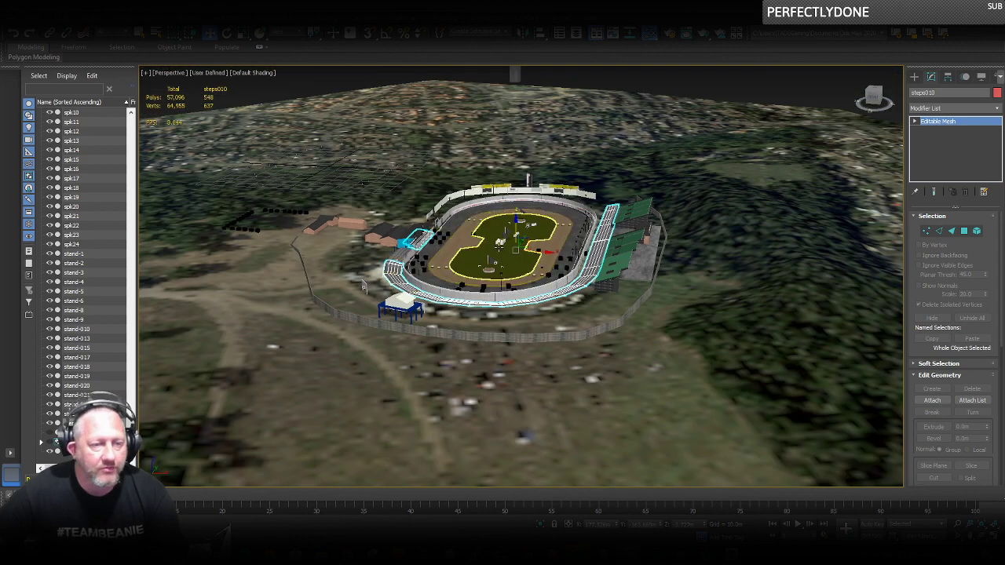
scroll(504, 250, "up", 5)
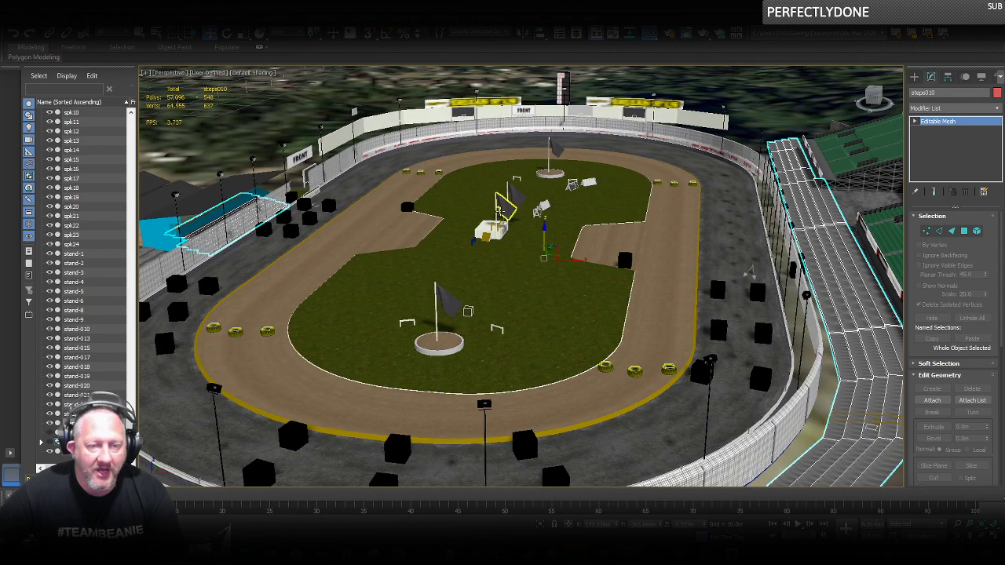
scroll(502, 253, "up", 6)
scroll(497, 265, "down", 6)
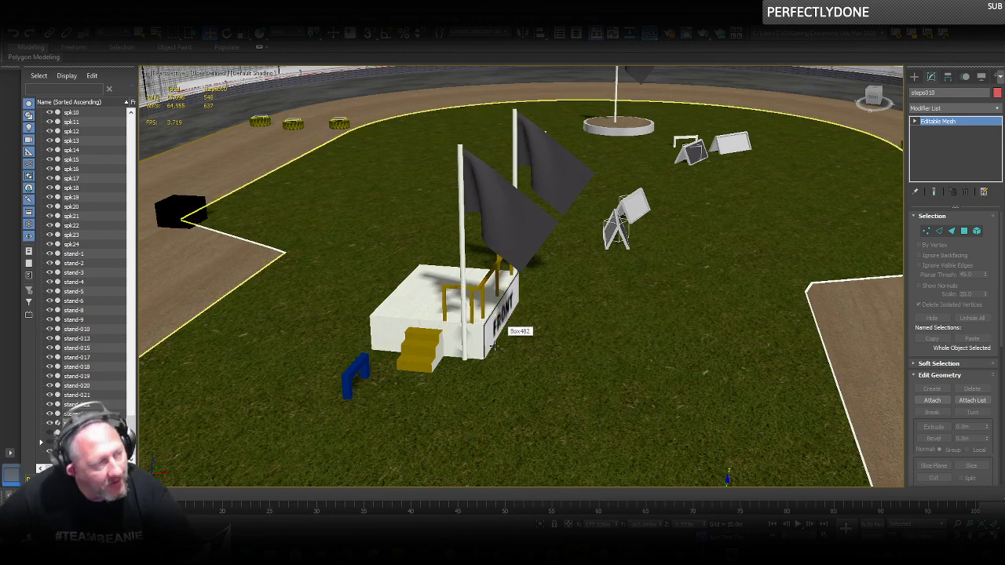
scroll(529, 356, "down", 6)
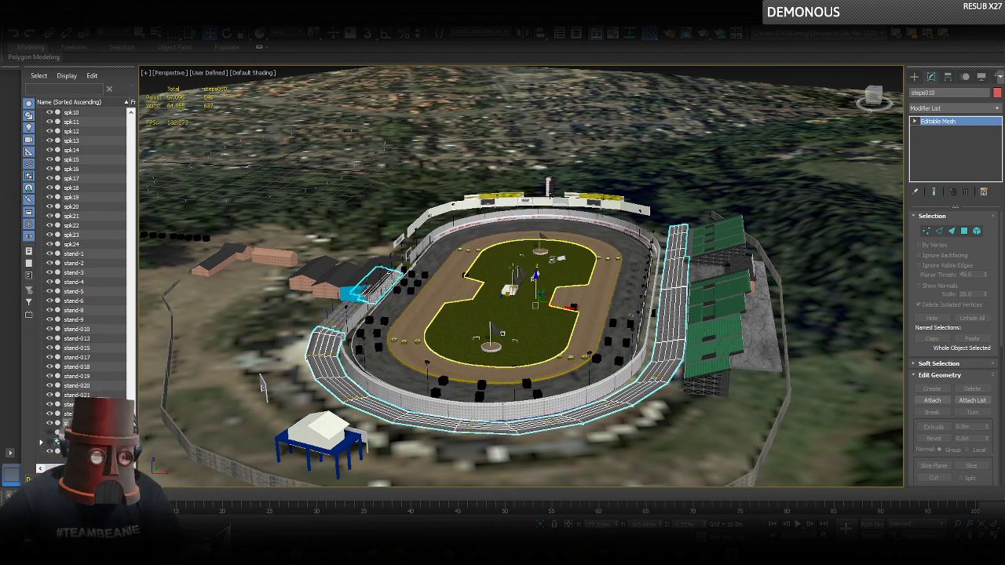
scroll(507, 302, "down", 5)
scroll(507, 303, "up", 6)
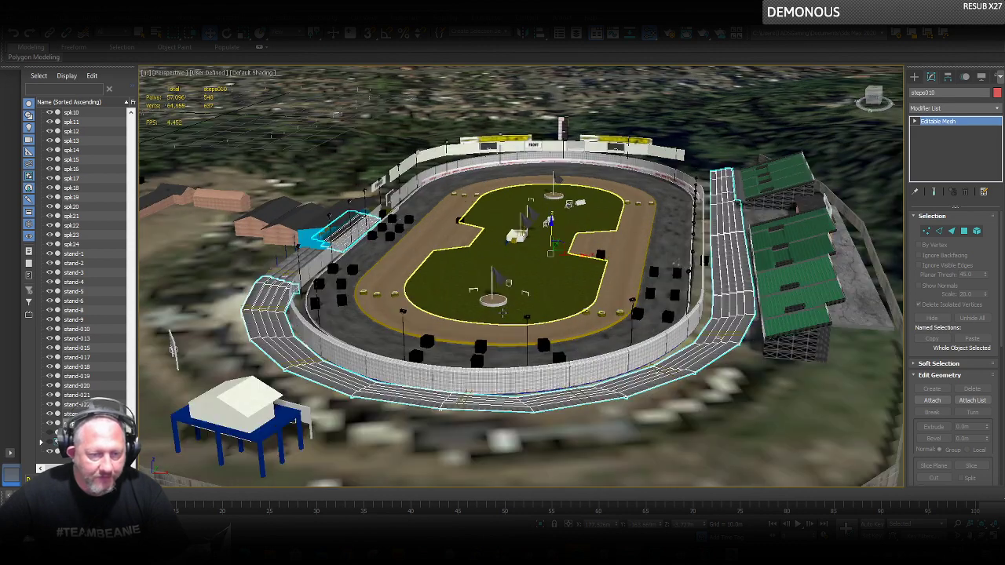
scroll(503, 313, "up", 2)
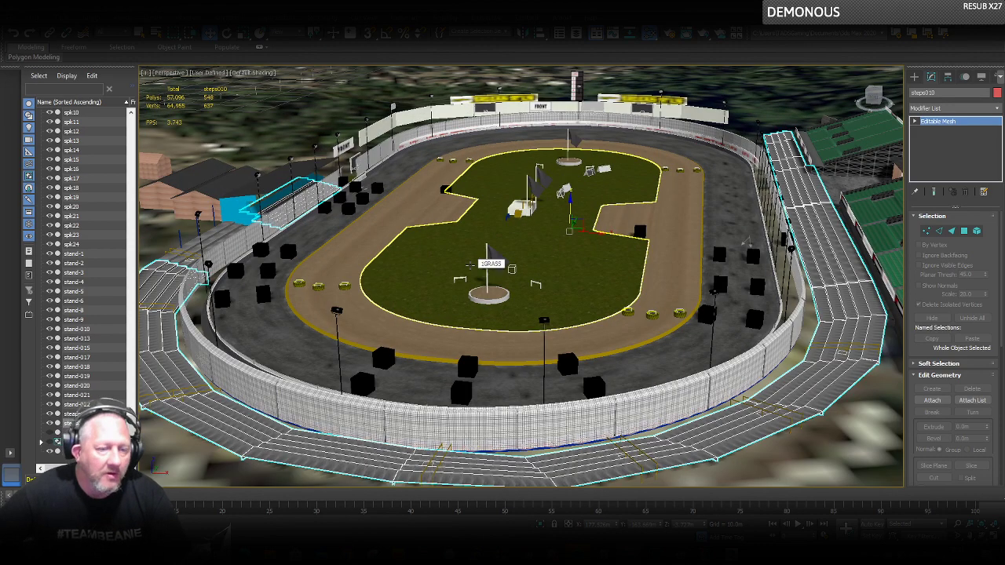
scroll(471, 266, "down", 3)
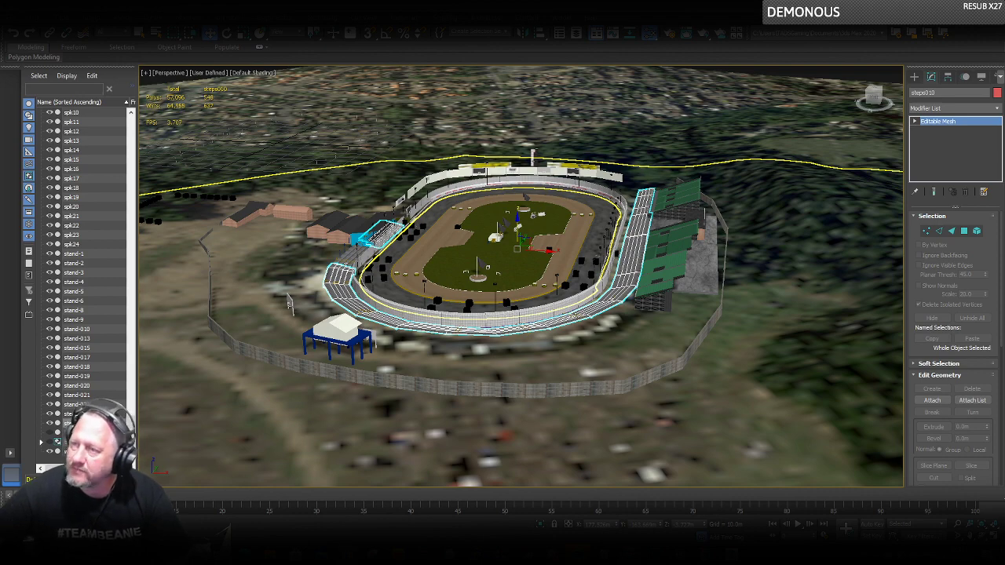
Switch to YouTube and study the stands, track and infield at several points in the Ipswich aerial reference videos, then return to 3ds Max.
left_click_drag(1004, 219, 406, 113)
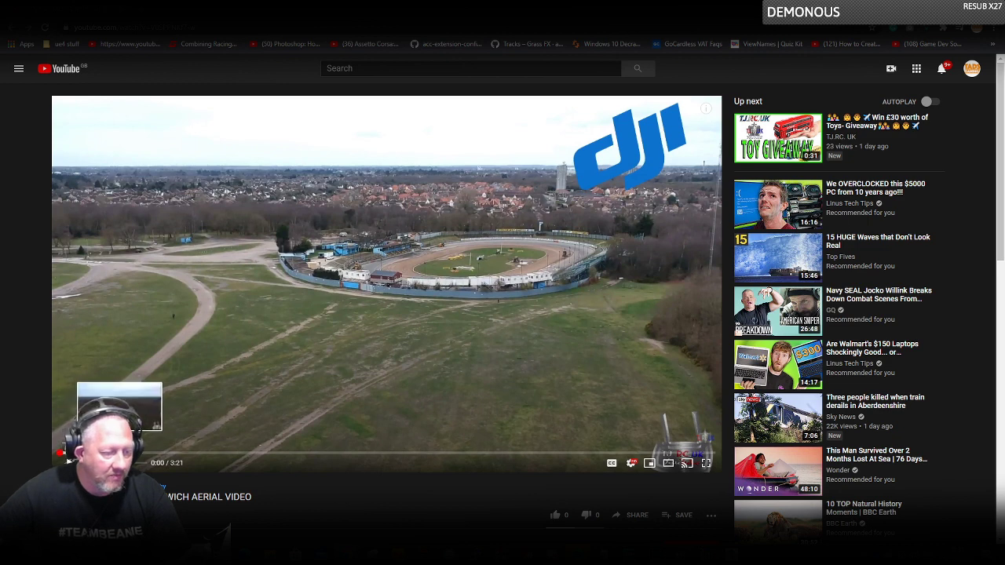
left_click(216, 453)
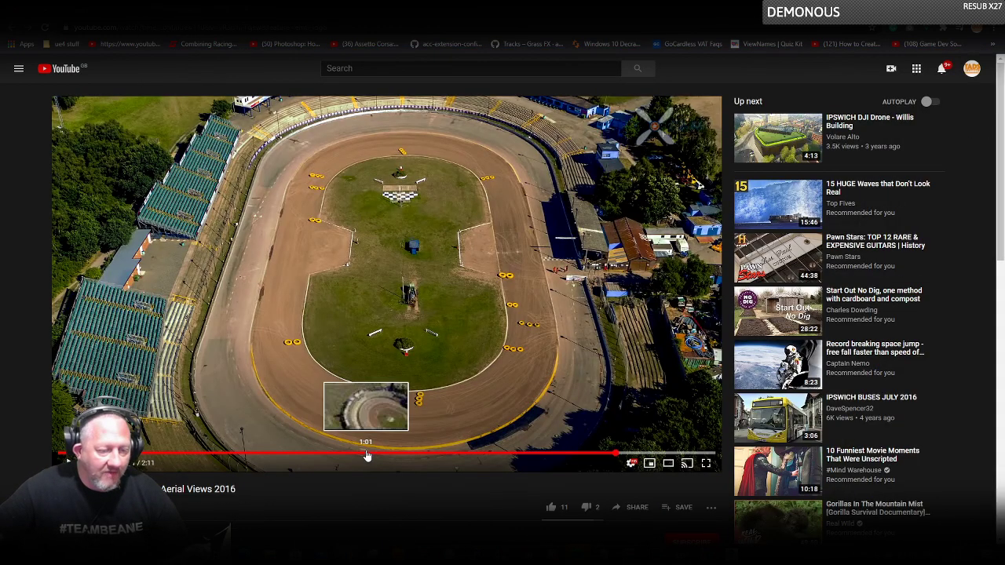
left_click(308, 455)
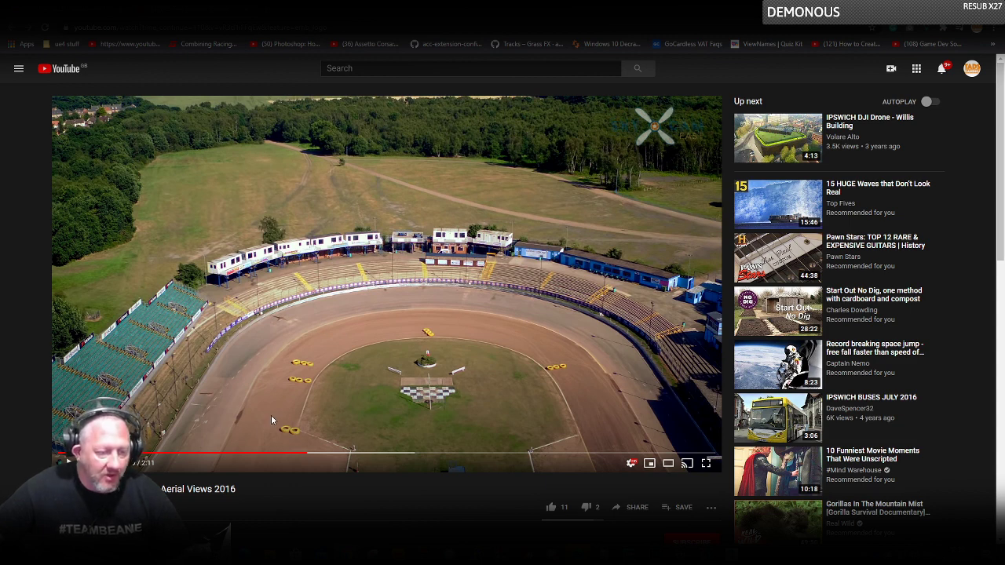
left_click(272, 456)
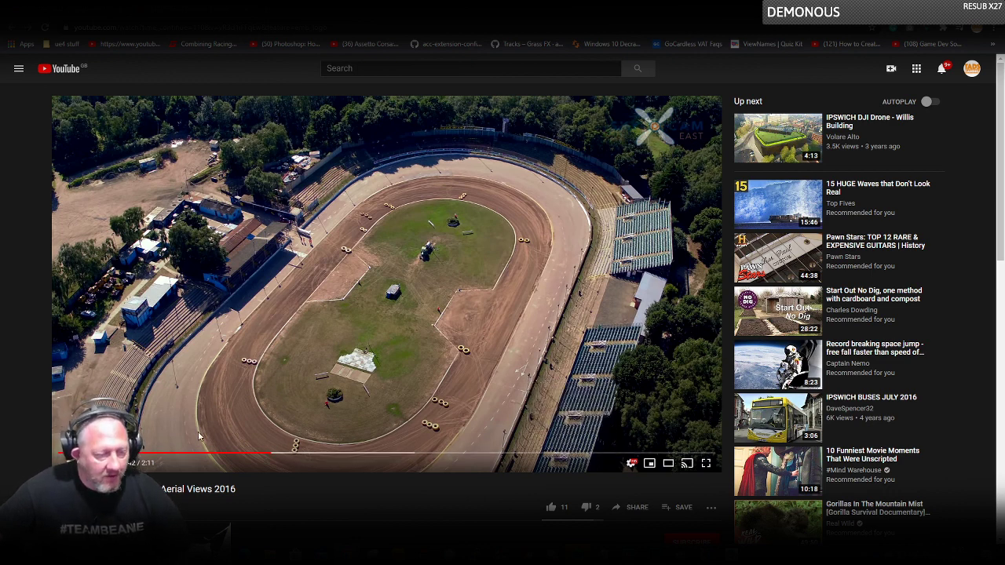
left_click(316, 460)
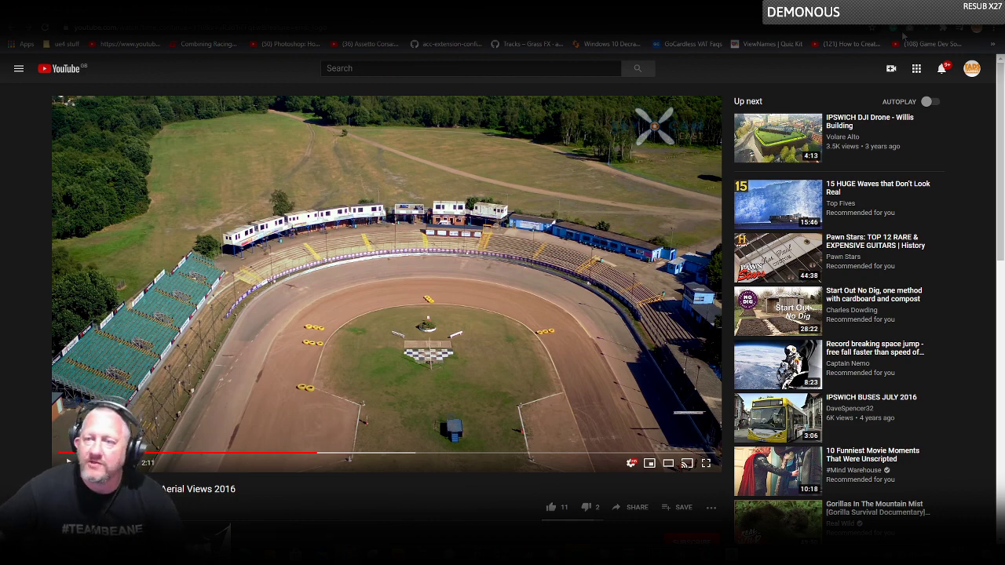
left_click(944, 8)
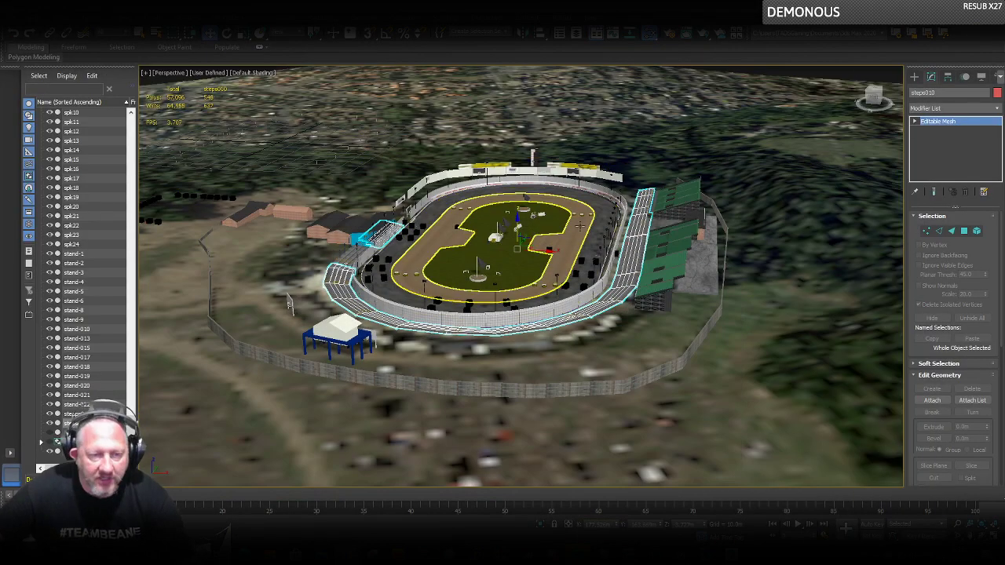
Select stand-013, the front face below the green seating of the longer grandstand.
left_click(672, 256)
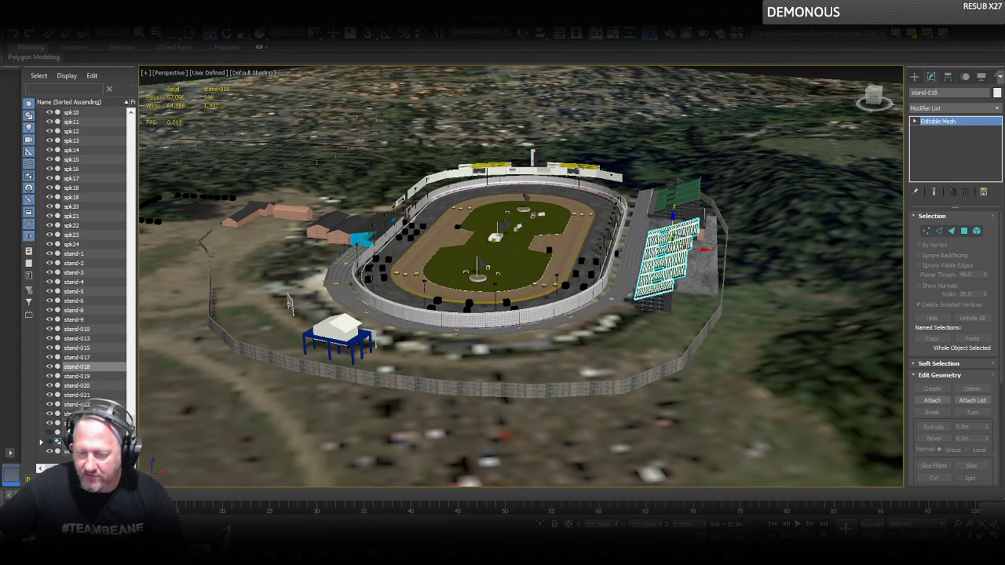
left_click(981, 536)
left_click_drag(510, 308, 618, 276)
scroll(621, 295, "up", 3)
middle_click_drag(621, 296, 512, 325)
scroll(593, 267, "up", 3)
left_click_drag(568, 292, 577, 292)
right_click(604, 302)
left_click(604, 309)
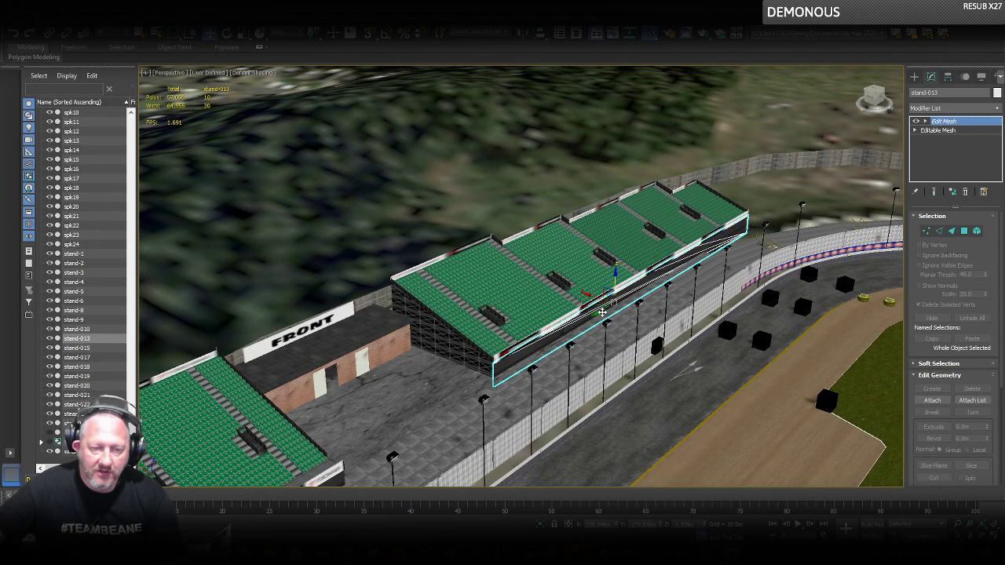
scroll(602, 311, "up", 3)
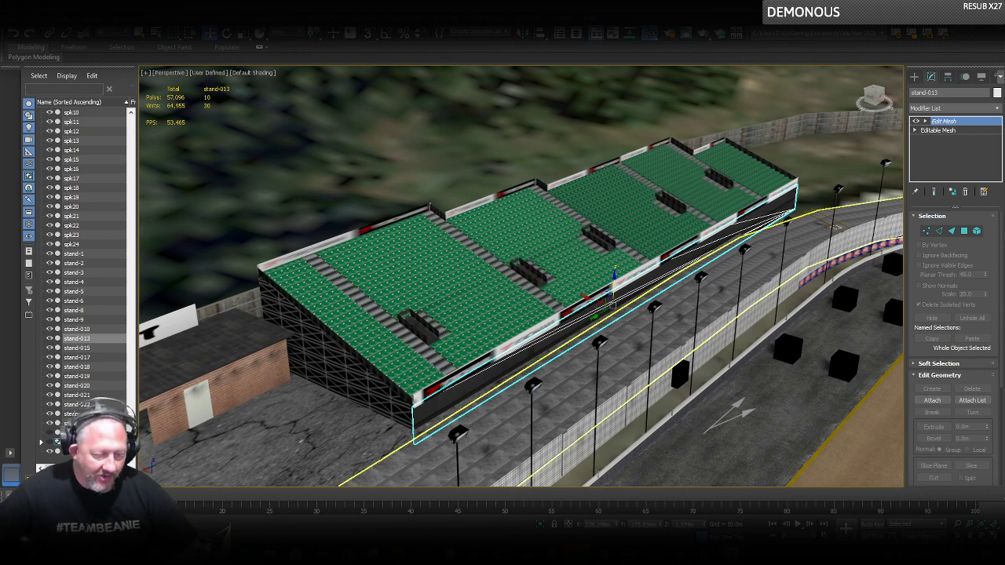
Compare the aerial reference footage with the image files in the nhr_ipswich1 track's texture folder.
left_click(404, 491)
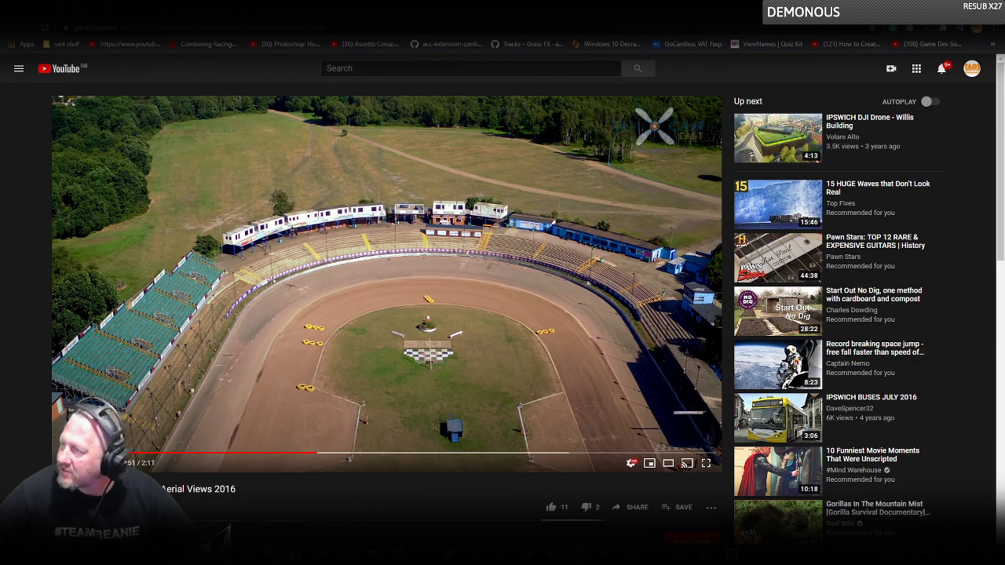
left_click_drag(789, 225, 512, 83)
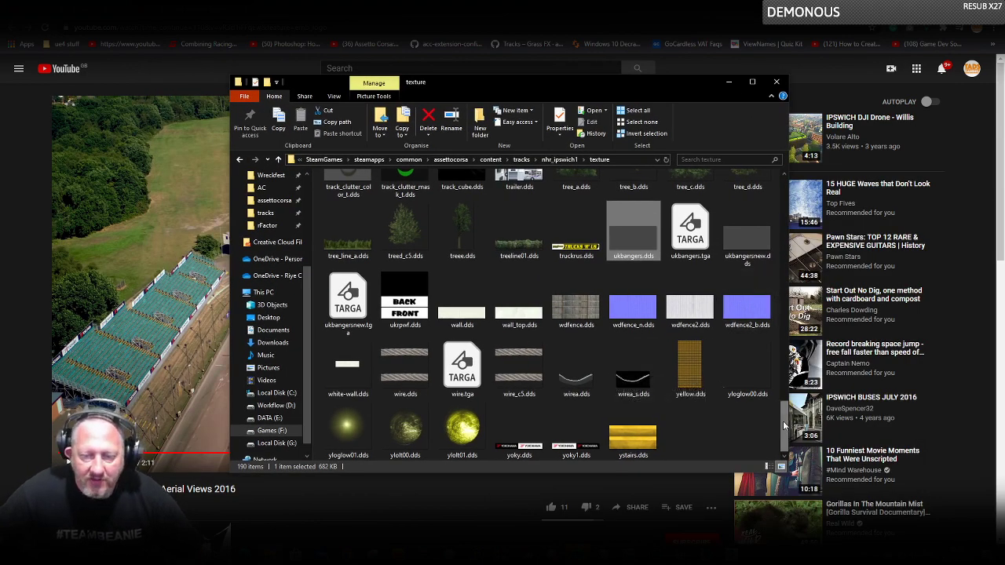
left_click_drag(784, 427, 821, 441)
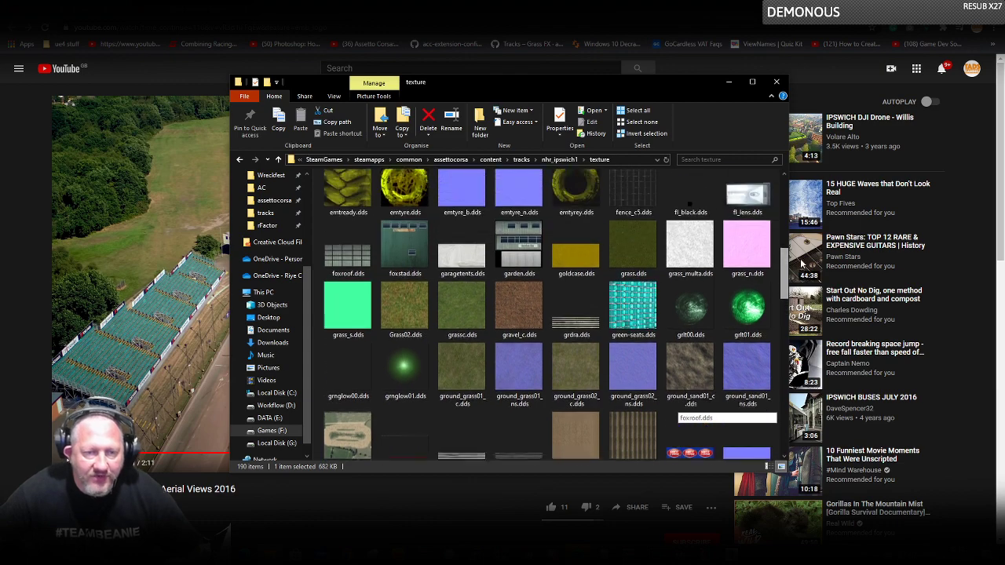
left_click_drag(801, 263, 806, 182)
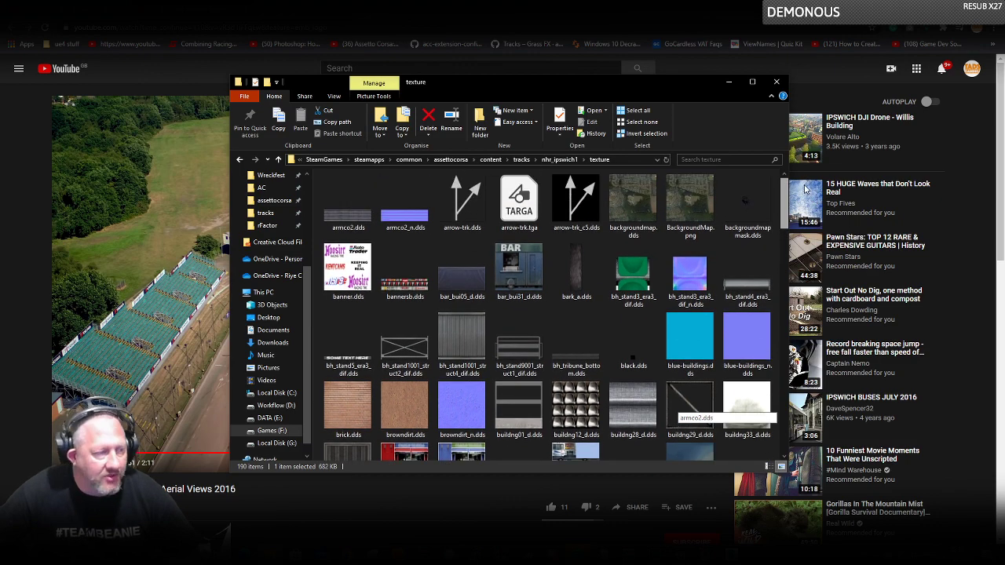
left_click_drag(807, 191, 805, 420)
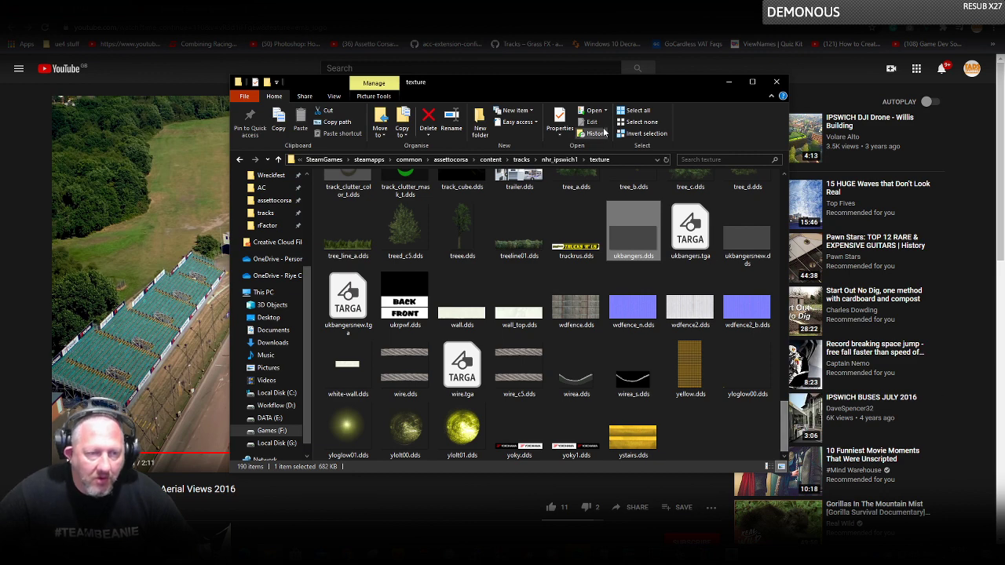
left_click_drag(506, 79, 0, 236)
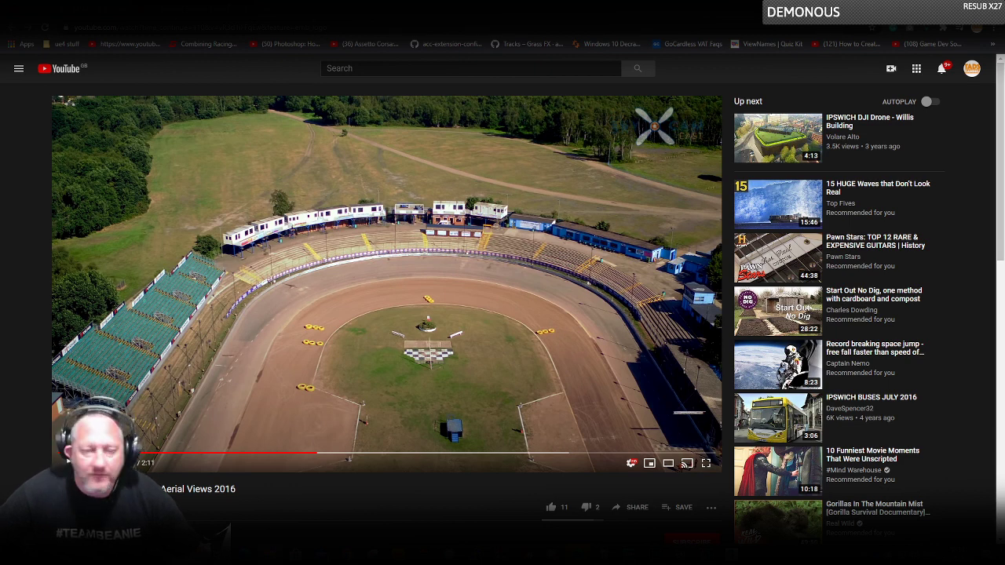
Switch back to 3ds Max and select steaps004, the aisle steps running through the grandstand's green seating.
key("alt+Tab")
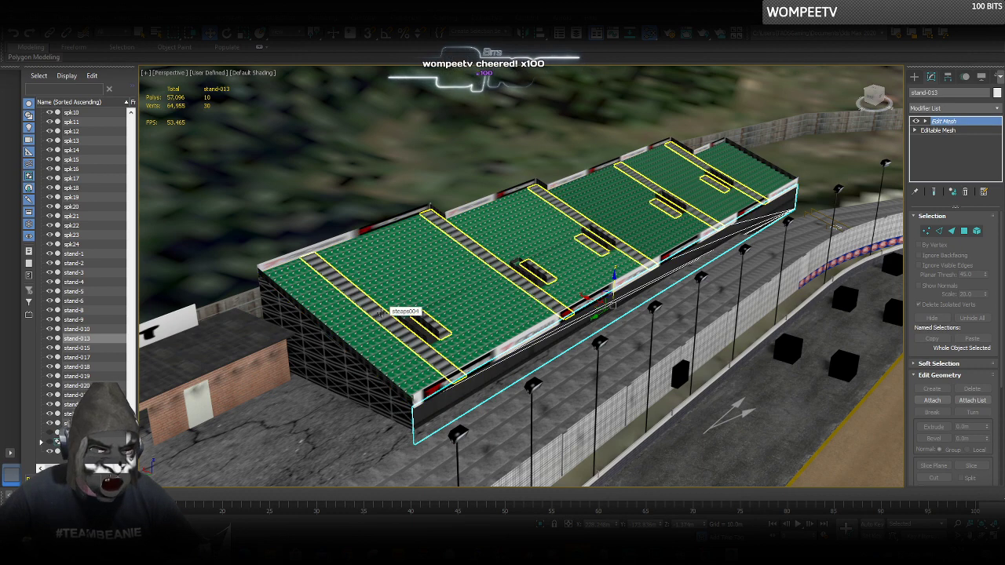
left_click(382, 313)
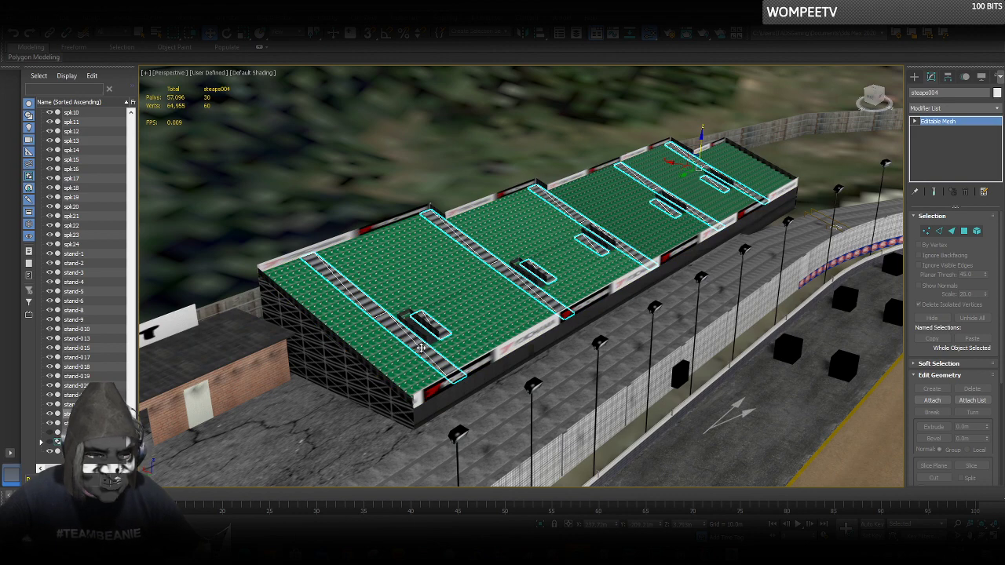
scroll(421, 347, "up", 8)
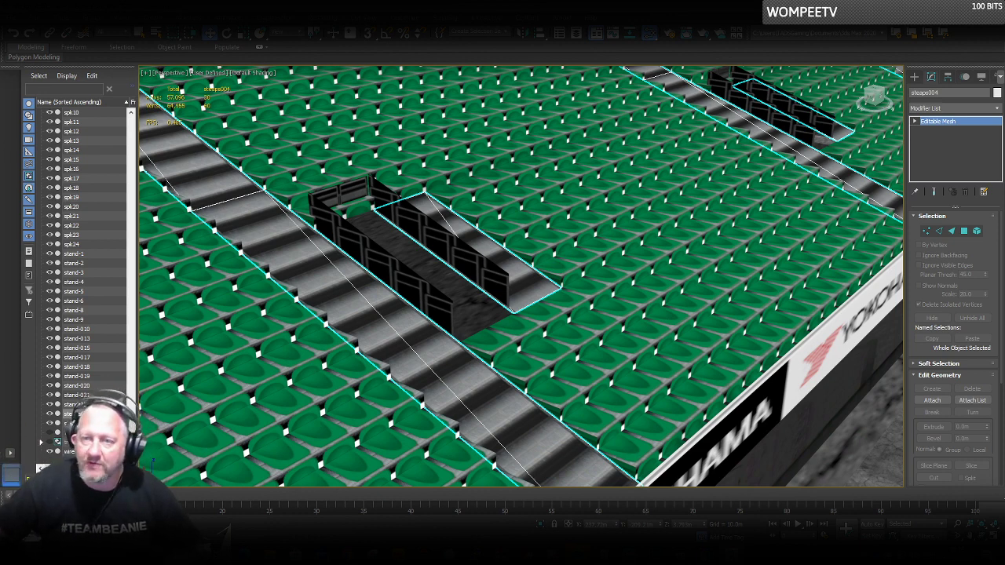
Inspect the bh_tribune_bottom.dds bitmap and its material connection in the Slate Material Editor.
left_click_drag(1004, 148, 424, 128)
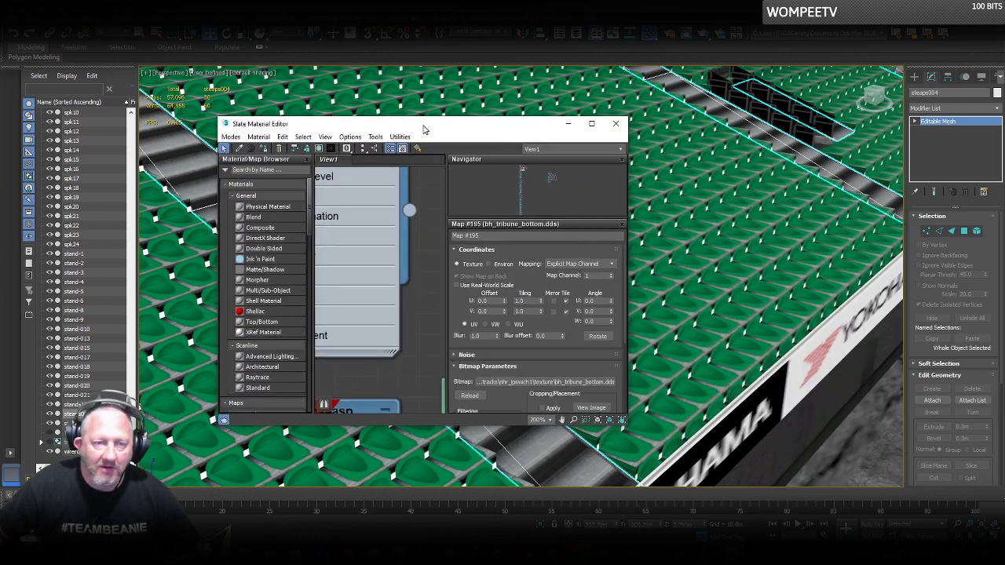
double_click(424, 128)
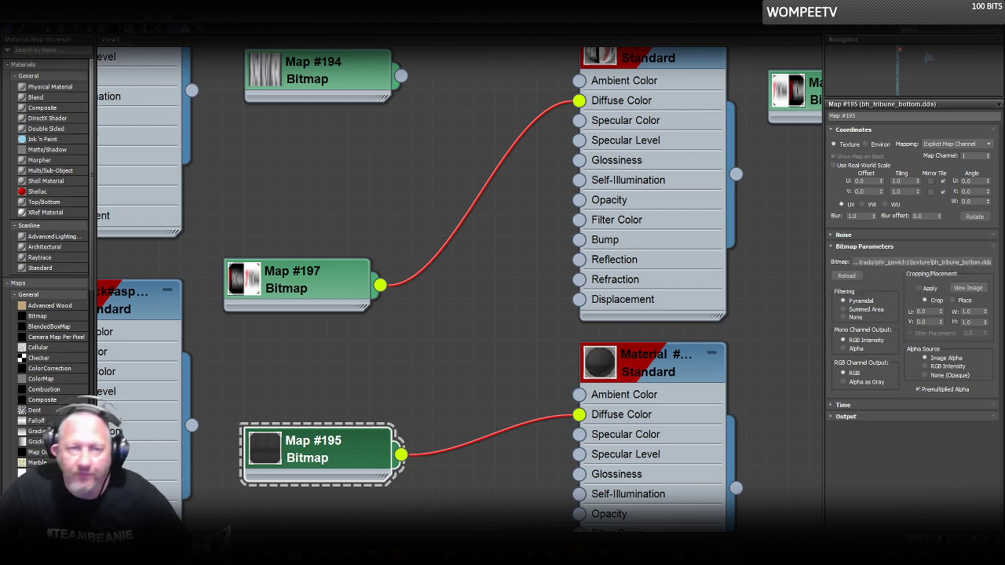
key("m")
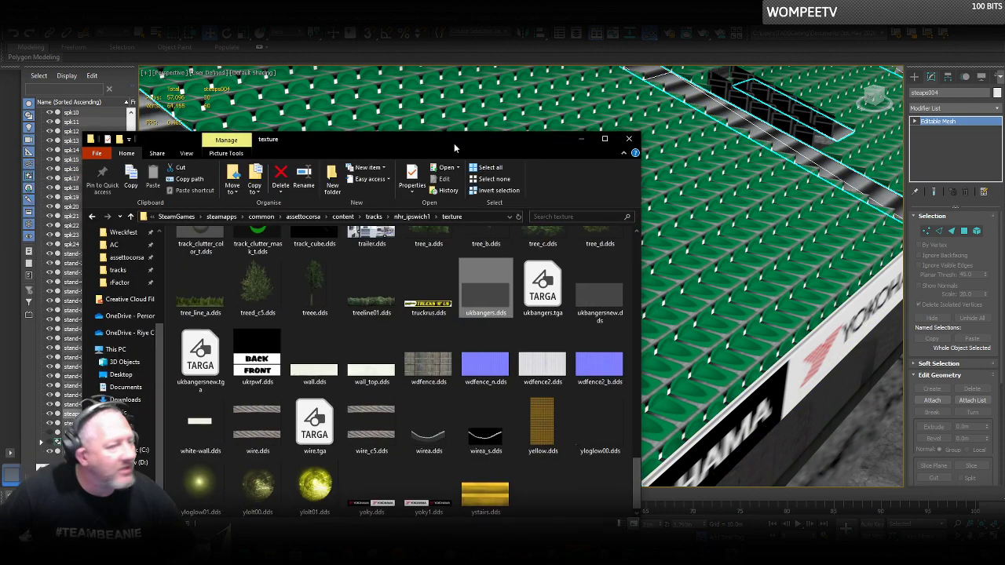
Locate the bh_tribune_bottom.dds file in the nhr_ipswich1 texture folder, then return to the grandstand model.
left_click_drag(453, 143, 681, 88)
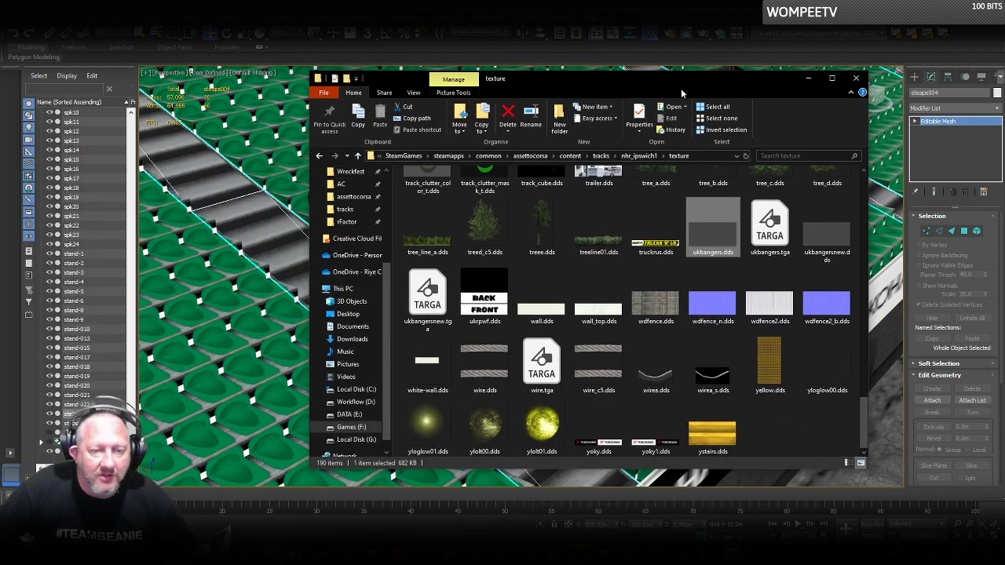
left_click(600, 250)
key("b")
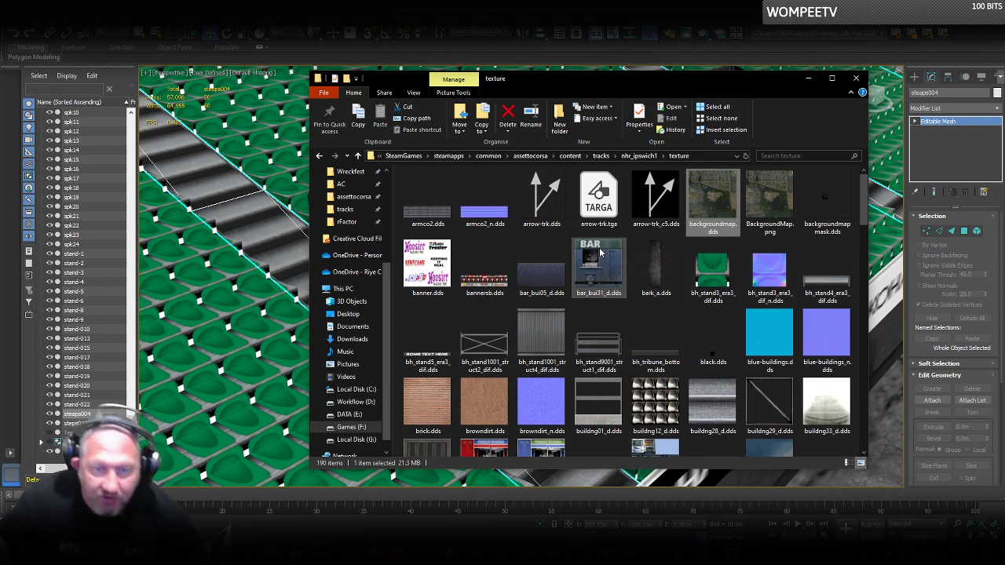
left_click(728, 269)
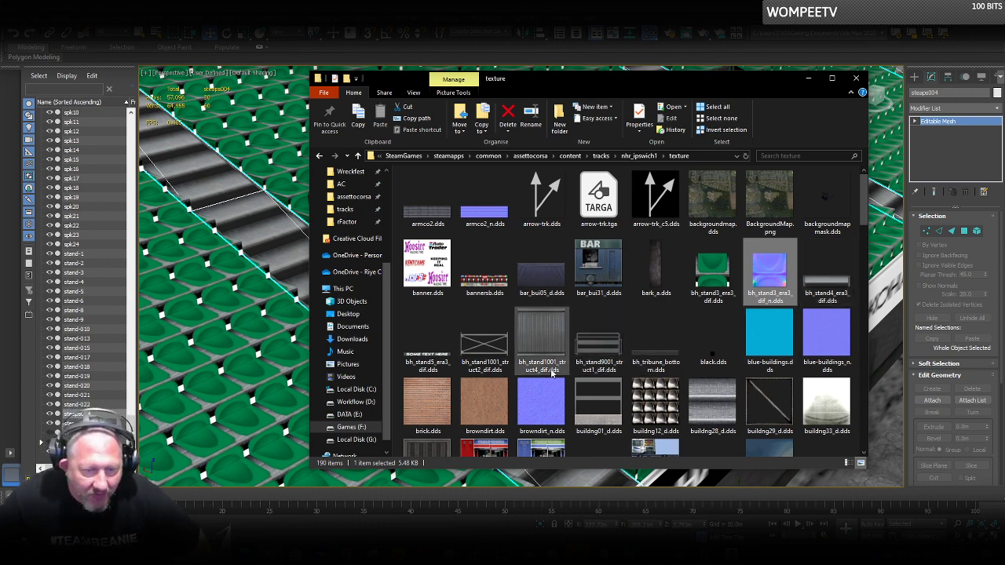
left_click(640, 361)
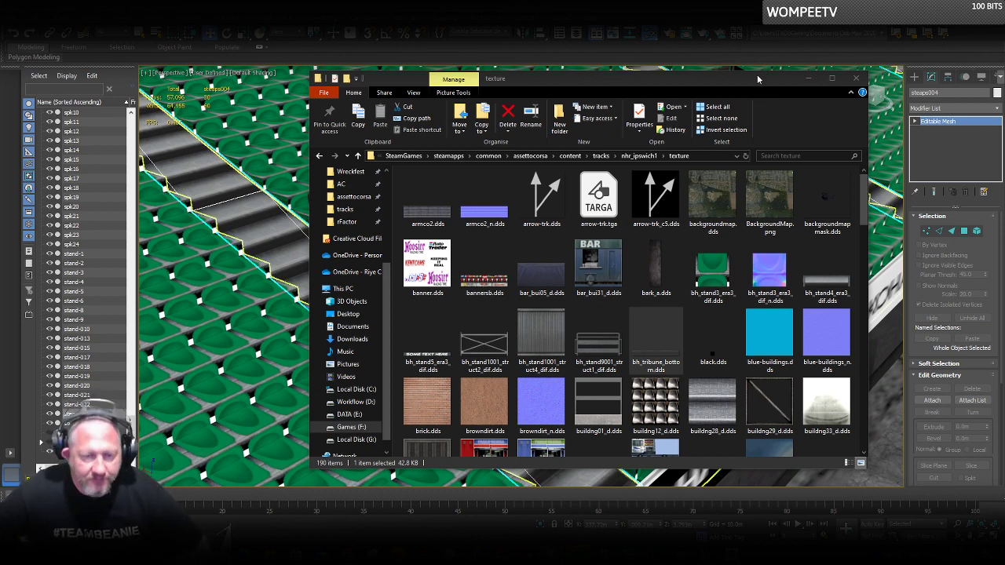
left_click_drag(757, 79, 701, 84)
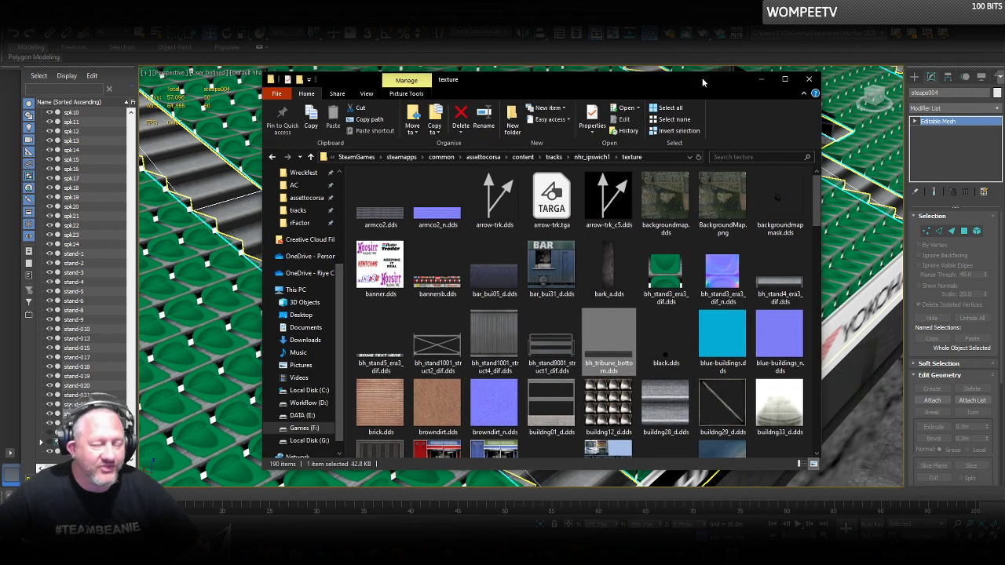
left_click(761, 81)
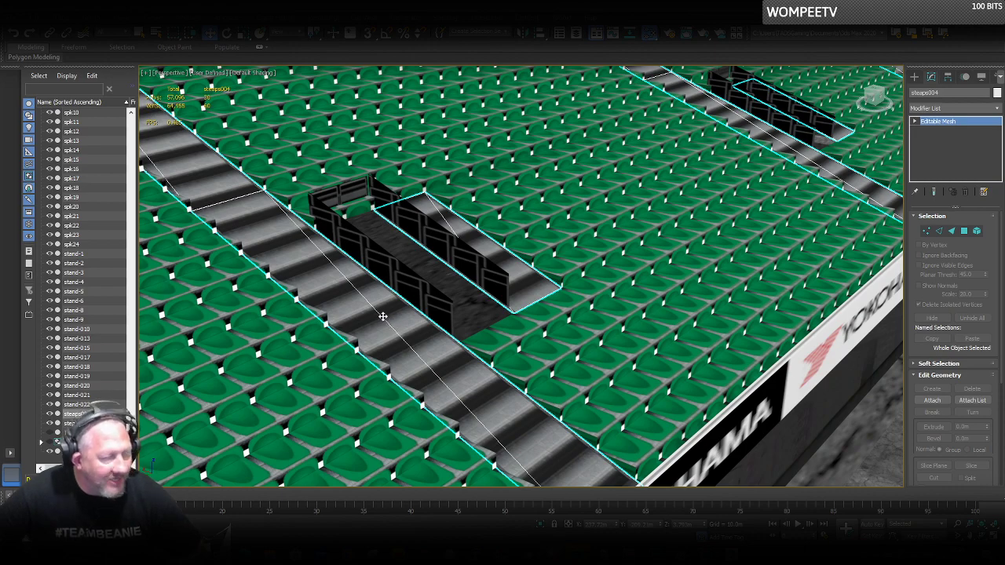
Examine the whole track model, from the grandstand seating around to the perimeter fence behind the far bend.
scroll(388, 318, "down", 10)
scroll(452, 311, "down", 4)
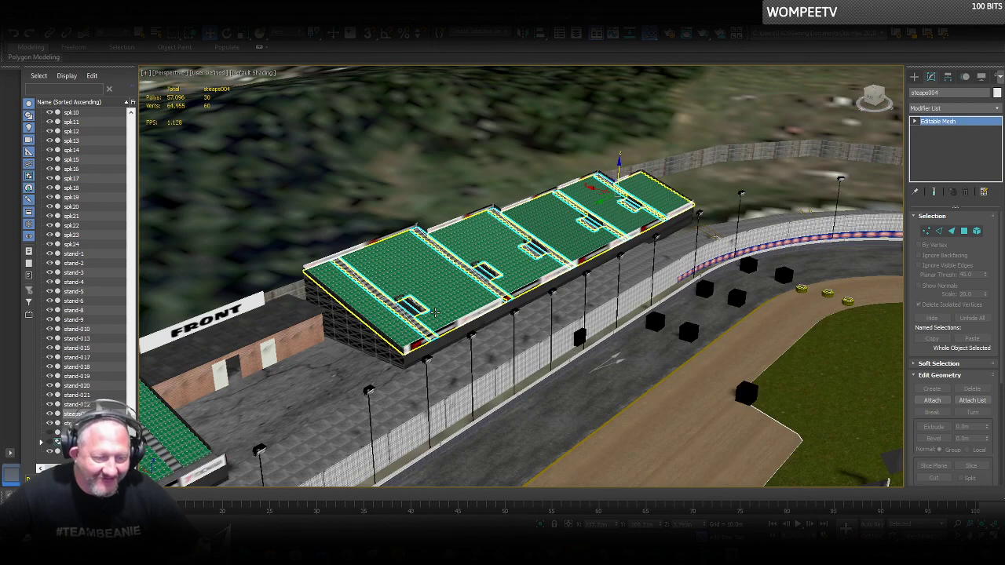
scroll(434, 313, "down", 8)
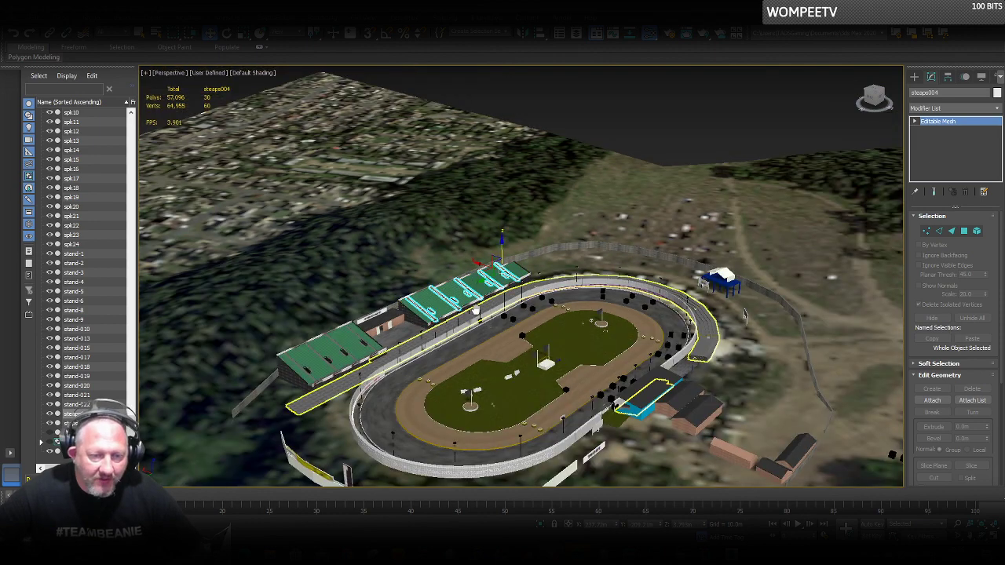
middle_click_drag(435, 313, 509, 243)
scroll(477, 283, "down", 3)
scroll(638, 223, "up", 12)
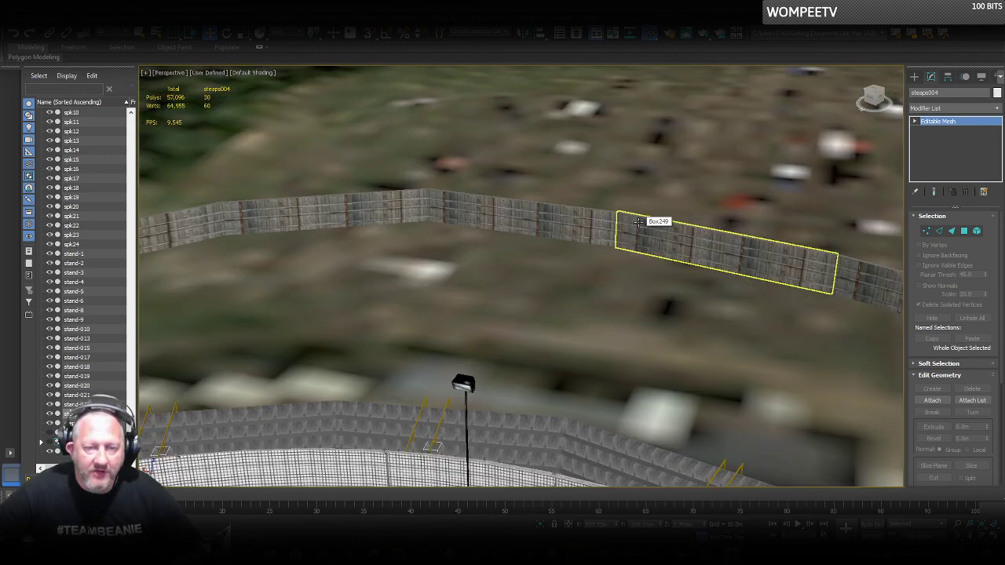
scroll(672, 296, "down", 8)
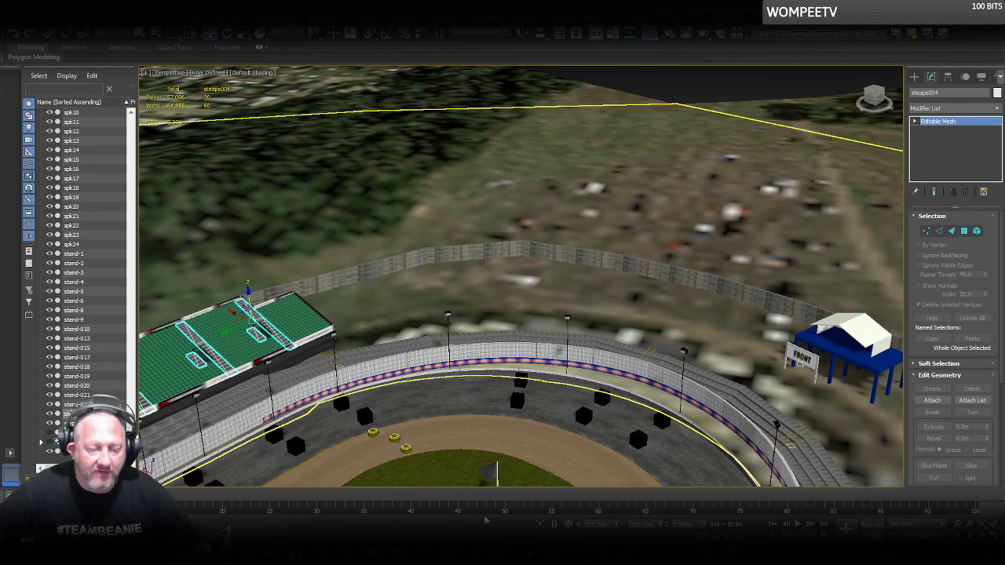
Compare the stadium's layout in the two YouTube aerial videos in the browser, and return to 3ds Max.
mouse_move(348, 556)
left_click(398, 516)
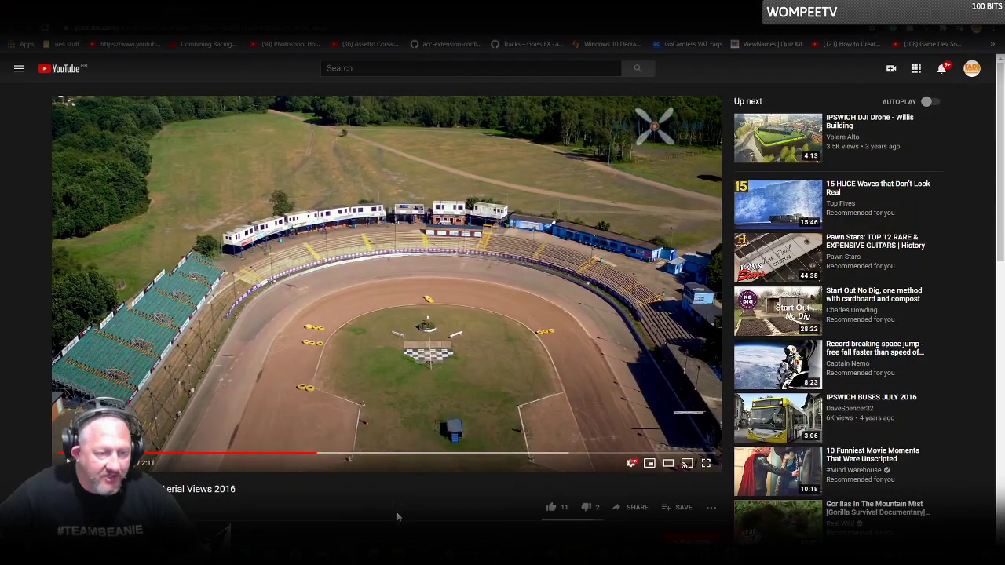
left_click(117, 10)
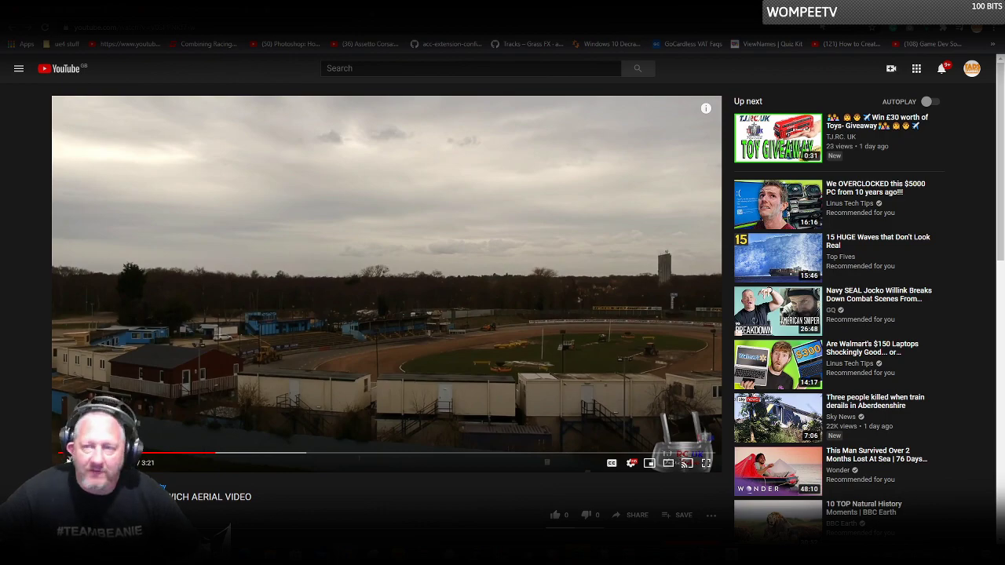
key("alt+Tab")
Examine the grandstand's green seating, aisle steps and stairwells up close and within the whole stadium model.
middle_click_drag(422, 293, 727, 185)
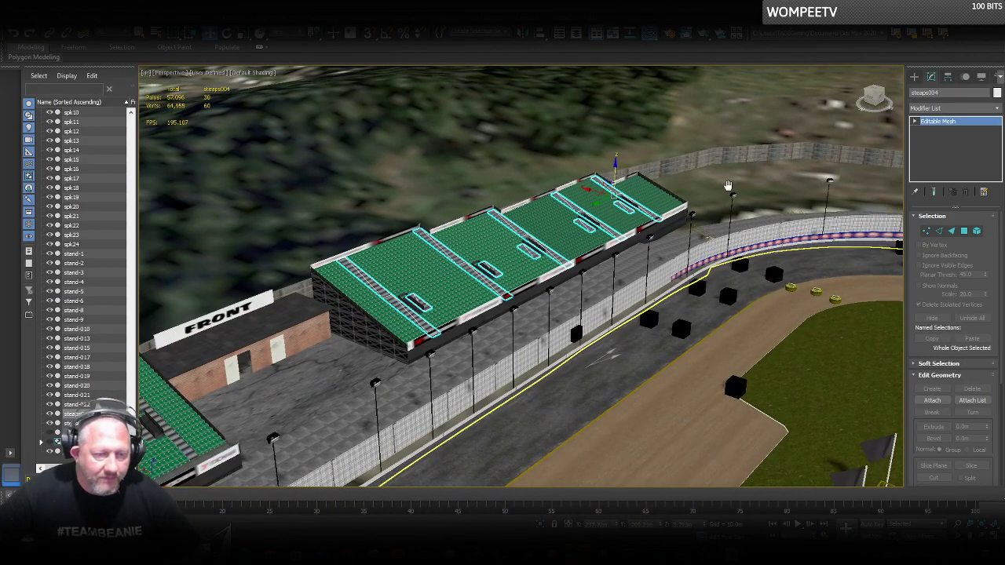
scroll(393, 273, "up", 10)
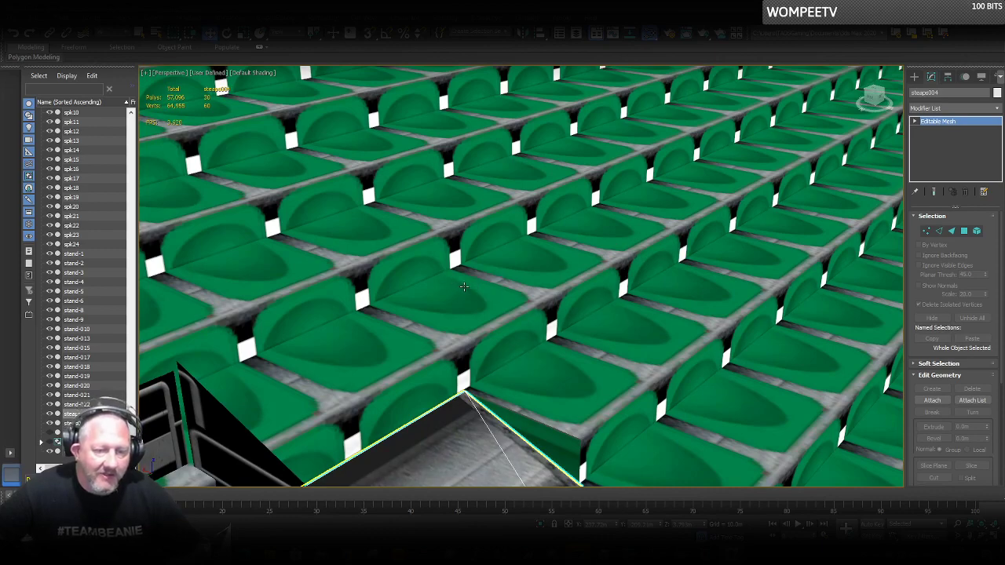
scroll(465, 286, "down", 5)
scroll(464, 287, "down", 5)
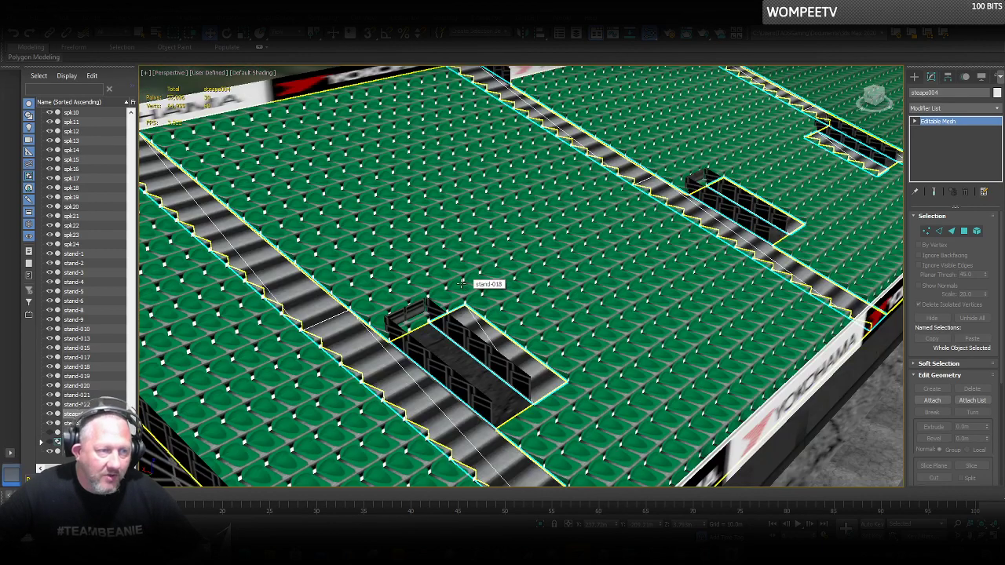
scroll(390, 281, "down", 15)
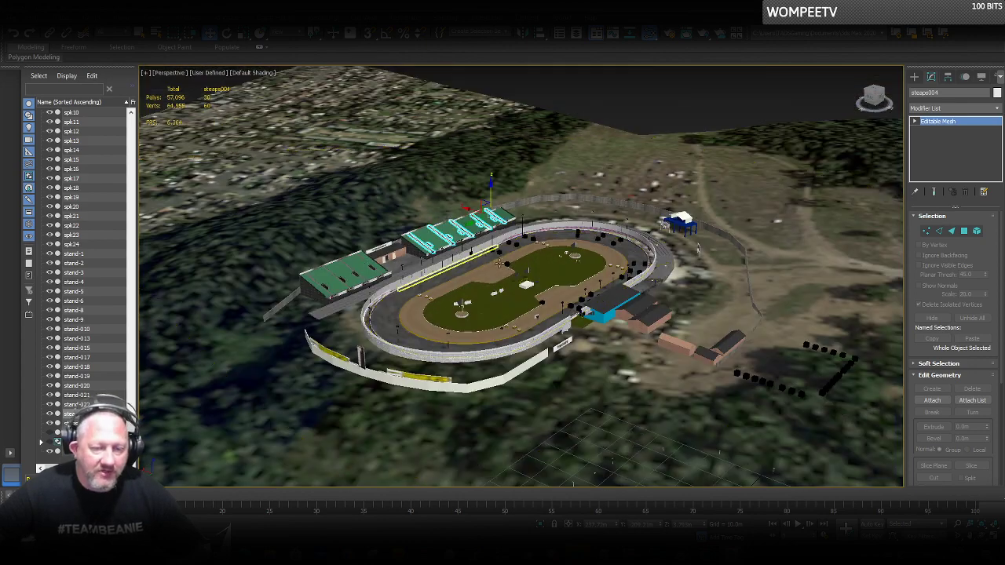
scroll(534, 282, "up", 5)
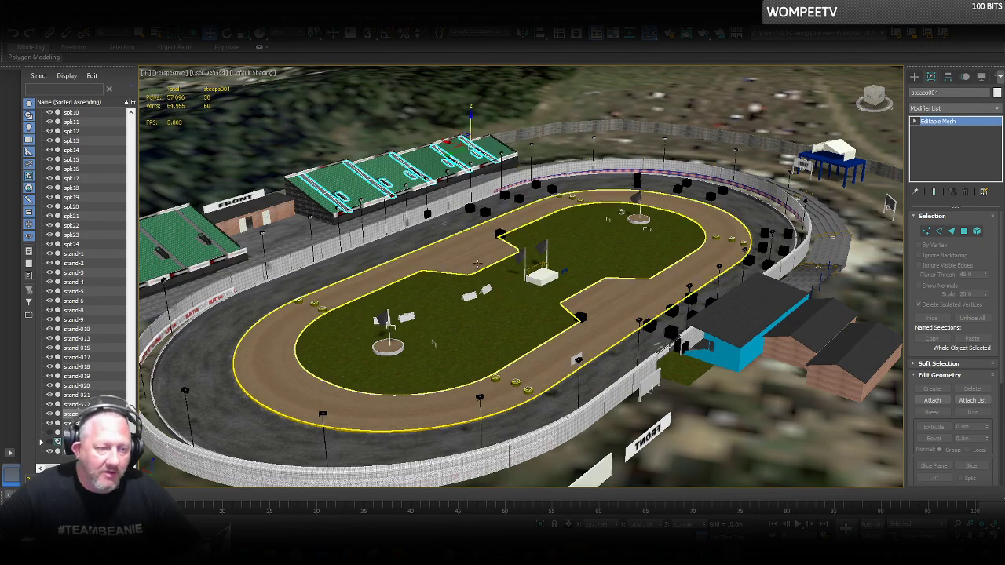
scroll(534, 282, "down", 3)
Delete stand-3, the walkway surface along the front of the nearer grandstand.
scroll(456, 284, "up", 10)
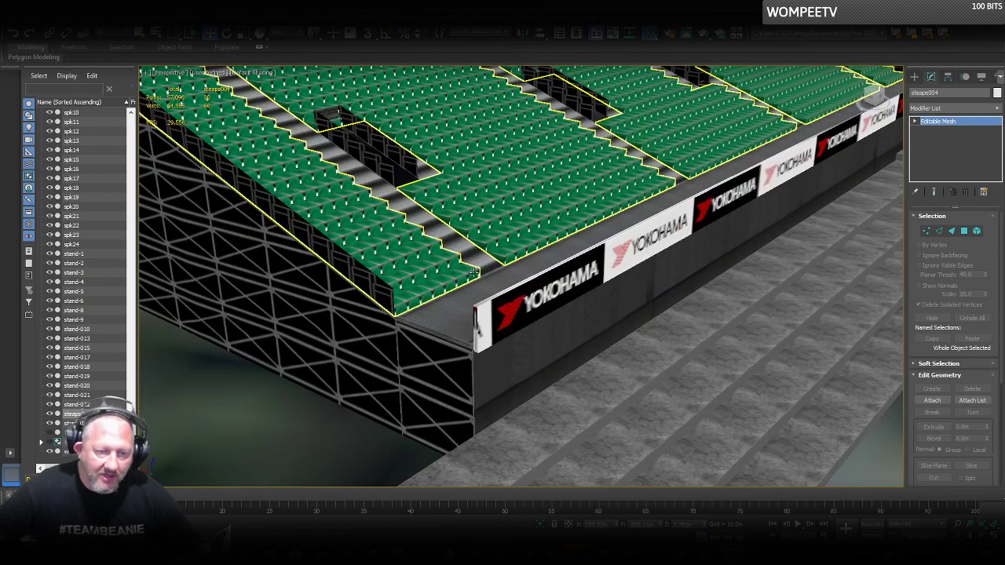
scroll(474, 272, "down", 3)
left_click(490, 302)
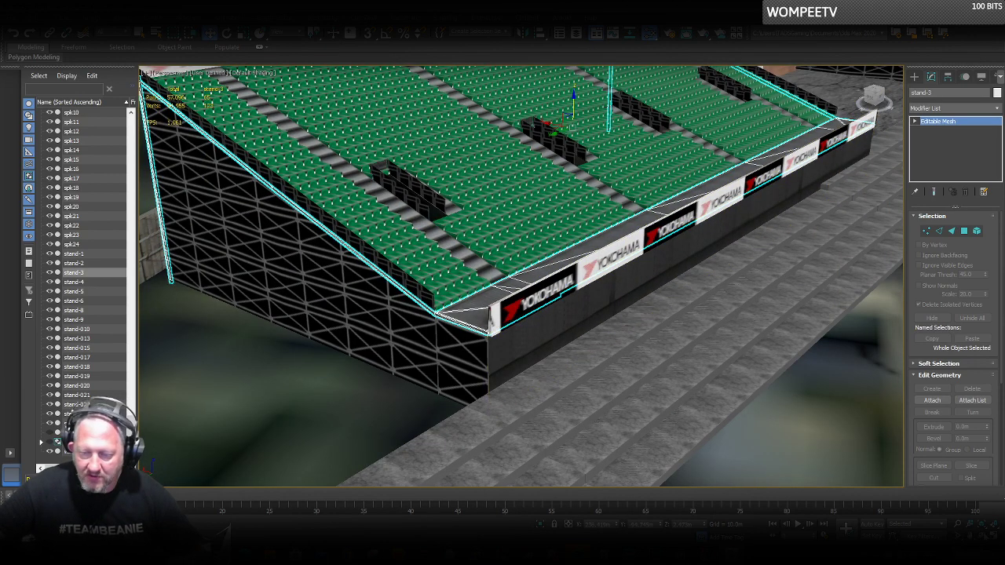
middle_click_drag(492, 318, 463, 369, "alt")
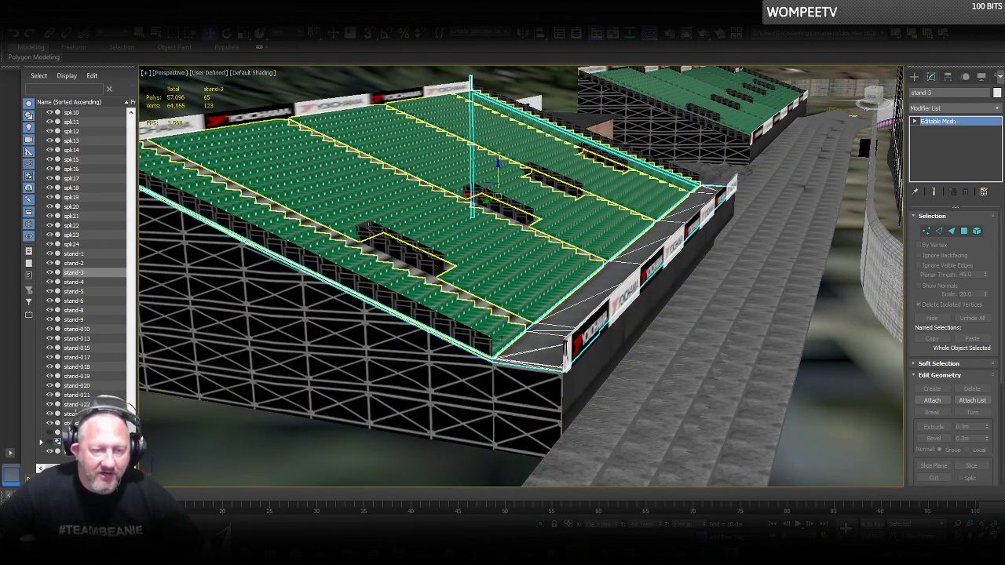
Select the Yokohama sign board and the front wall, stand-4 and stand-8, and move them back against the seating's front edge.
left_click(589, 360)
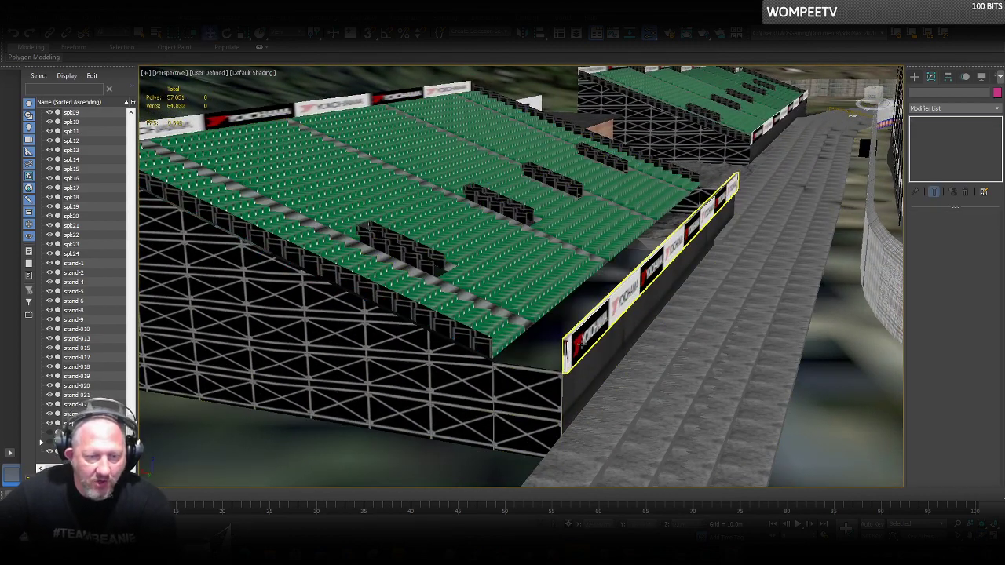
left_click(606, 363, "ctrl")
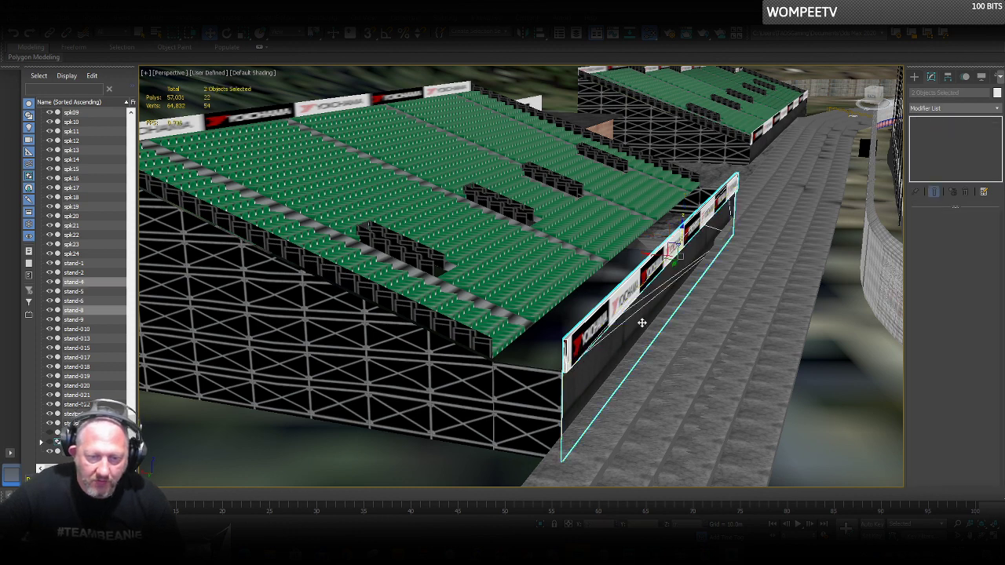
left_click_drag(656, 258, 602, 252)
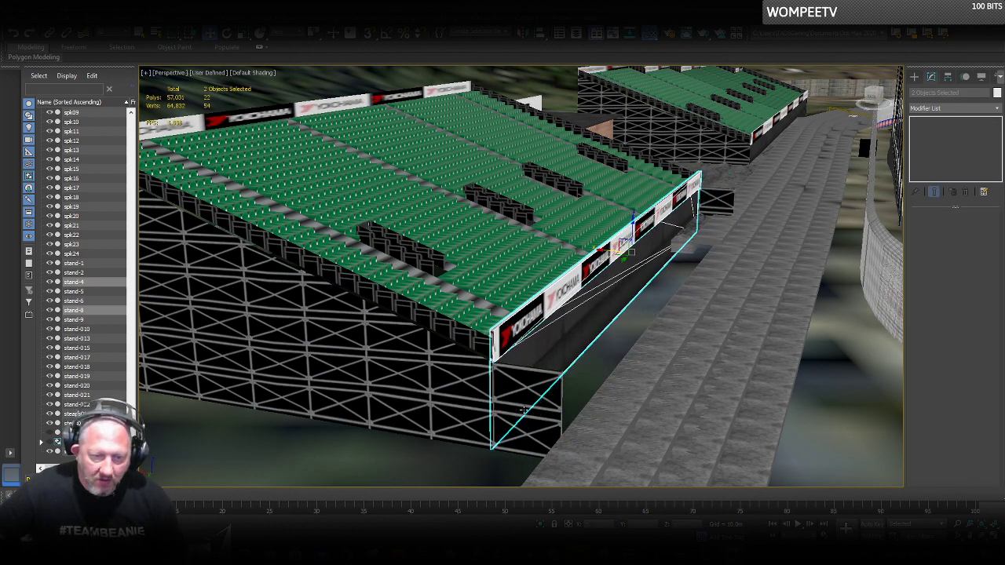
Delete the vertices of stand-1 that protrude past the front wall at both ends of the grandstand, and leave vertex editing.
left_click(554, 378)
left_click(927, 234)
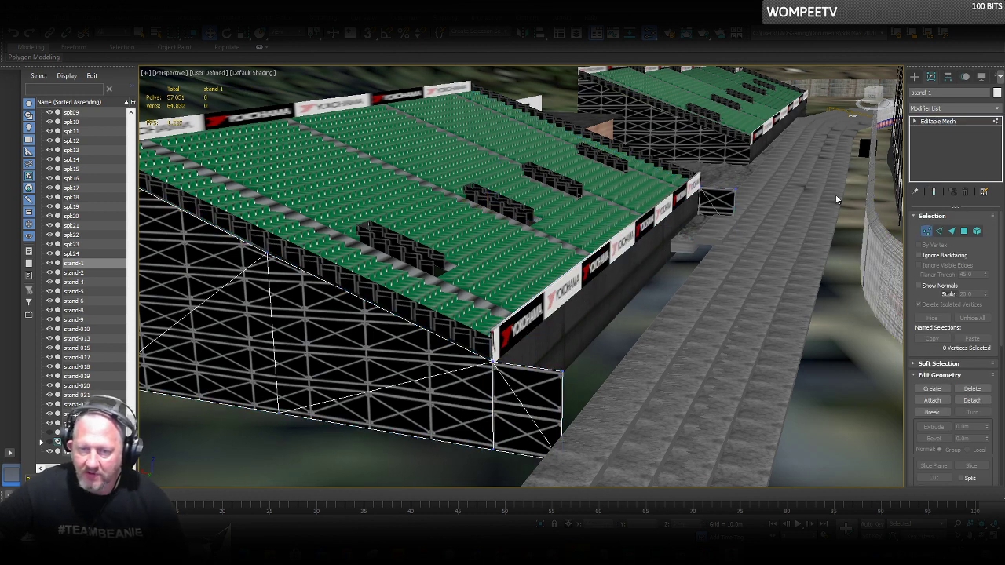
left_click_drag(819, 169, 715, 303)
left_click(716, 303)
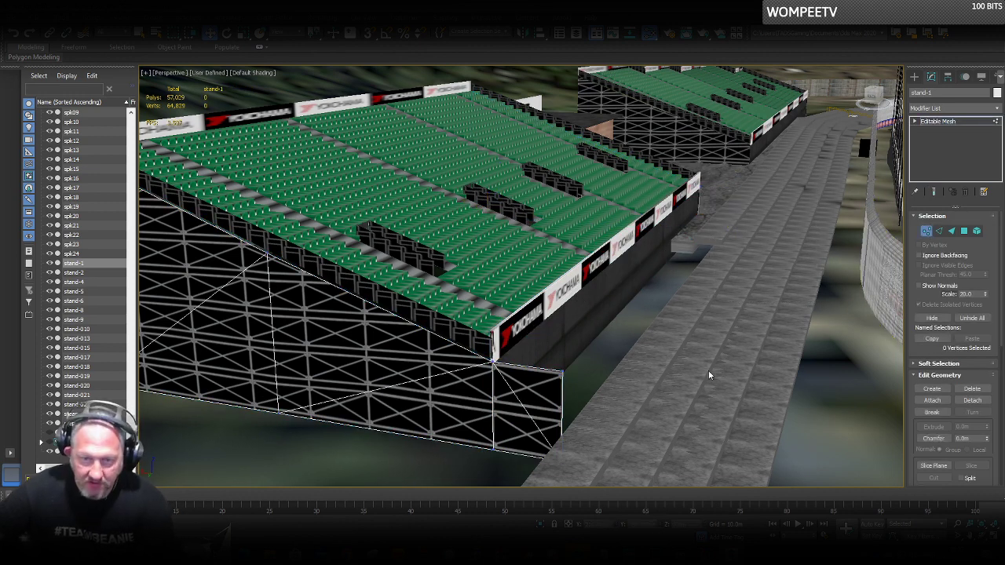
left_click_drag(648, 331, 558, 511)
left_click_drag(550, 527, 552, 525)
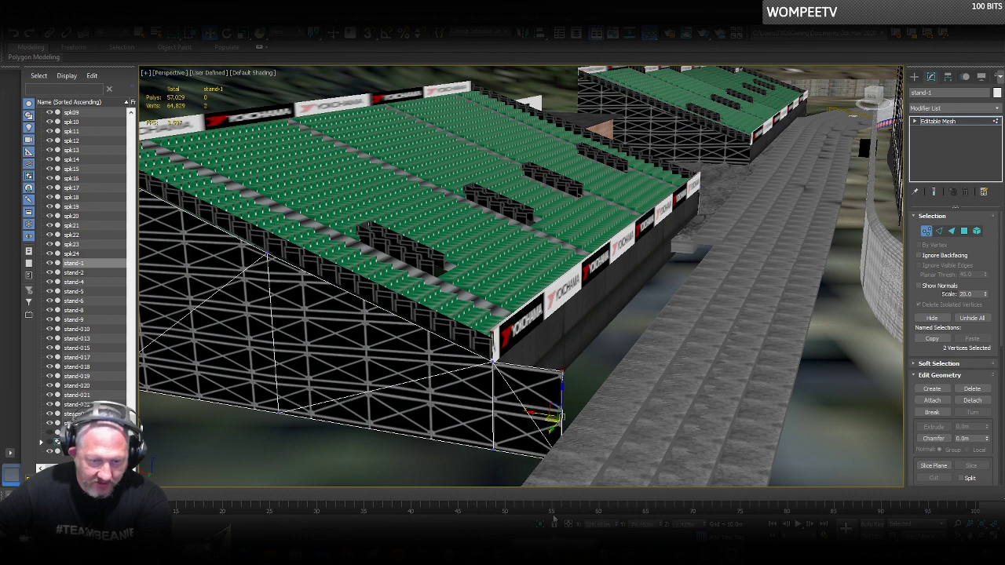
key("Delete")
scroll(601, 383, "down", 5)
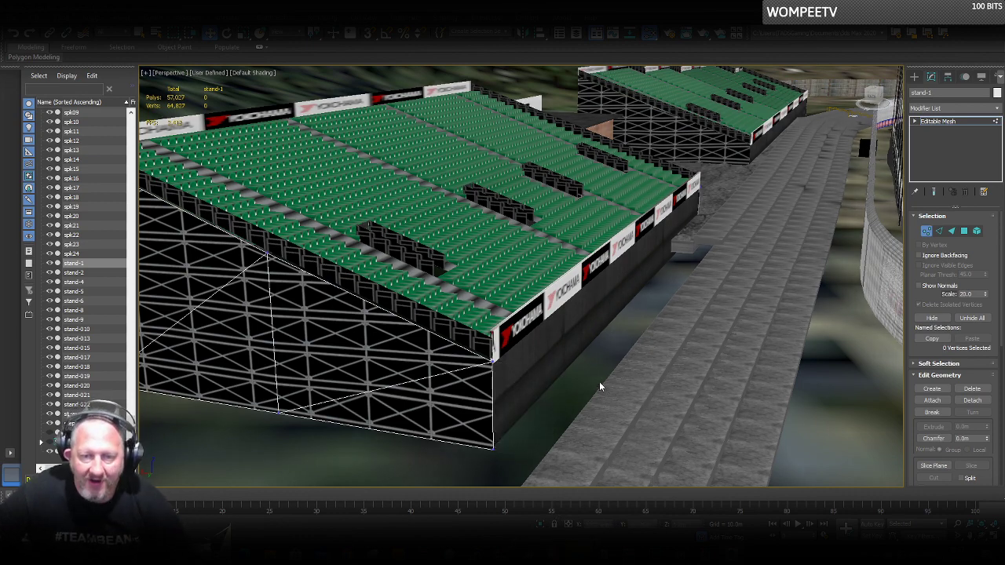
scroll(606, 381, "down", 3)
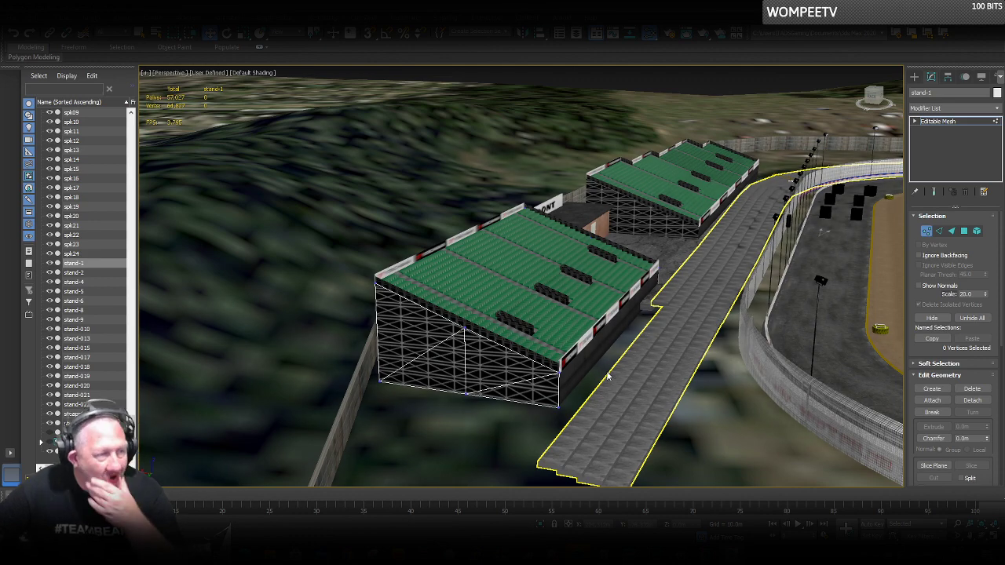
scroll(439, 360, "down", 4)
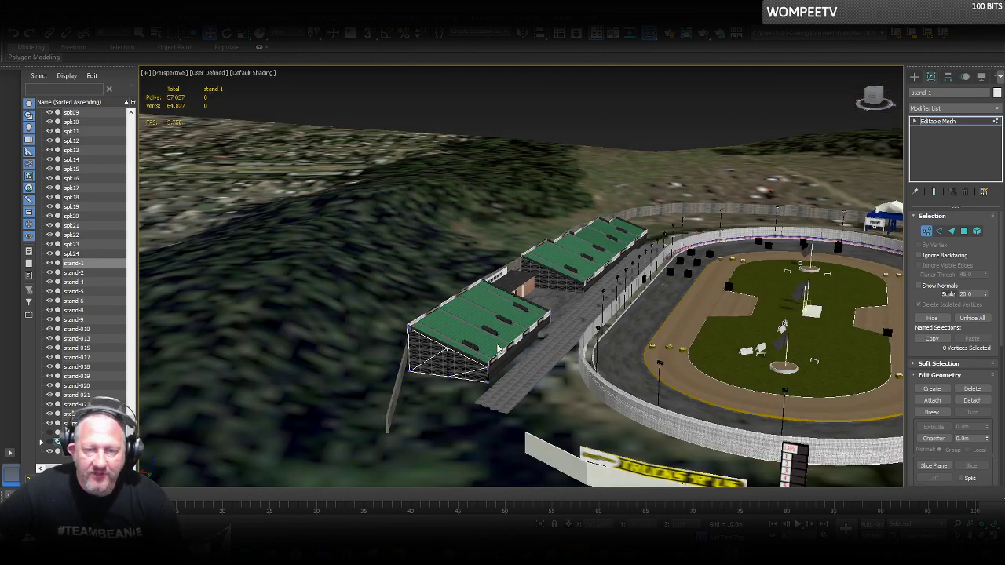
scroll(492, 340, "down", 4)
middle_click_drag(670, 277, 571, 362)
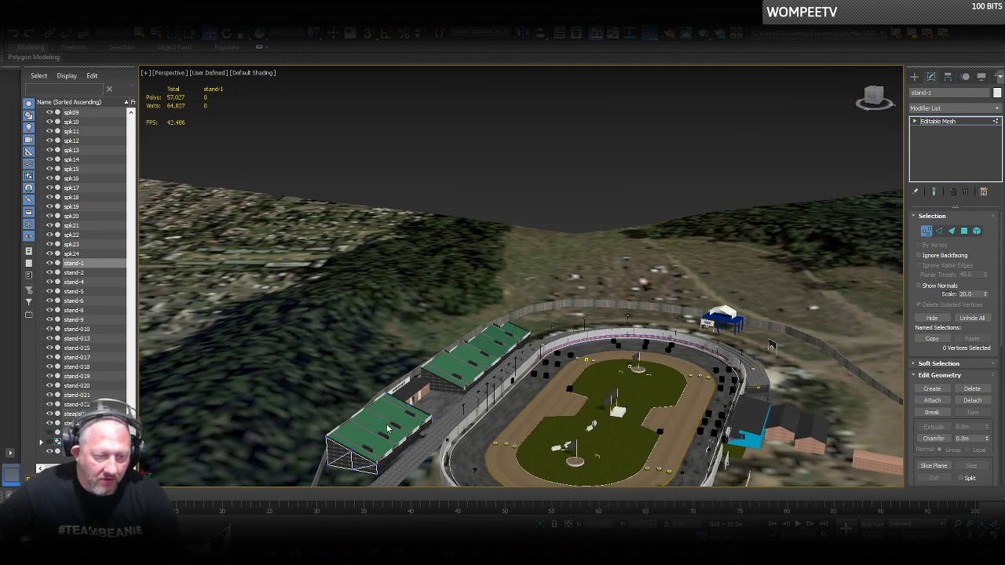
left_click(927, 231)
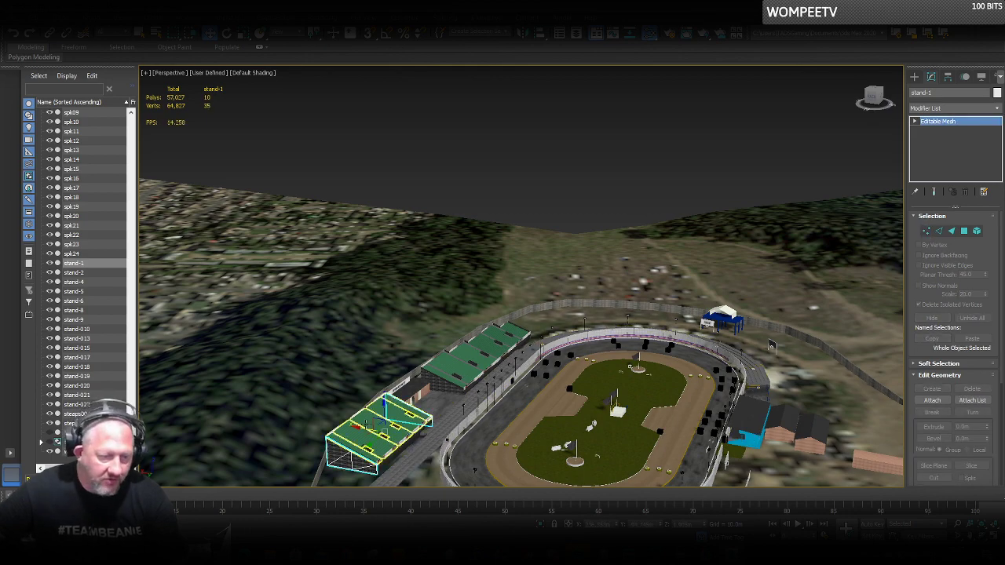
Add the nearer grandstand's aisle steps, seating, railings, sign boards and front wall to the stand-1 selection.
scroll(363, 428, "up", 5)
middle_click_drag(388, 430, 359, 331)
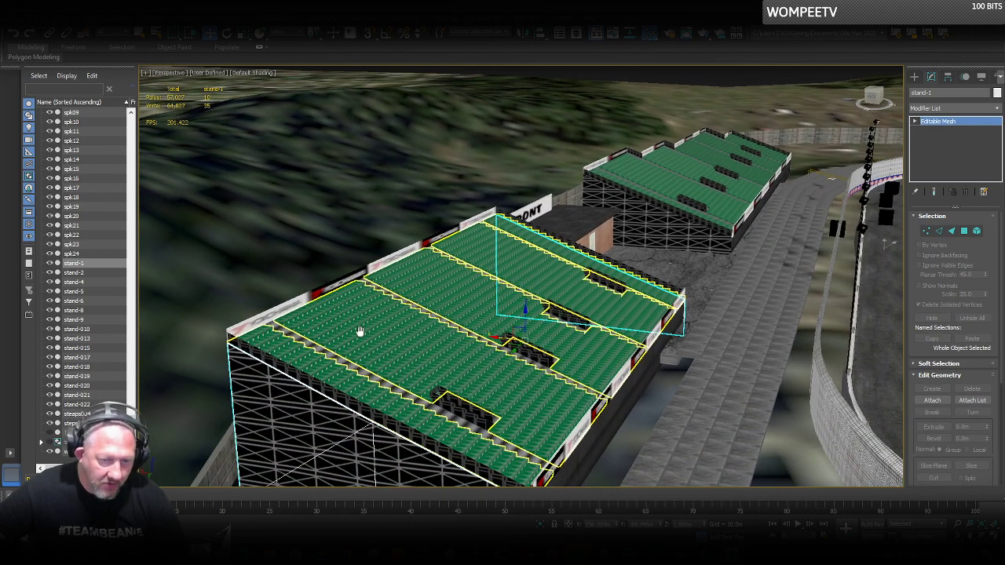
left_click(428, 406, "ctrl")
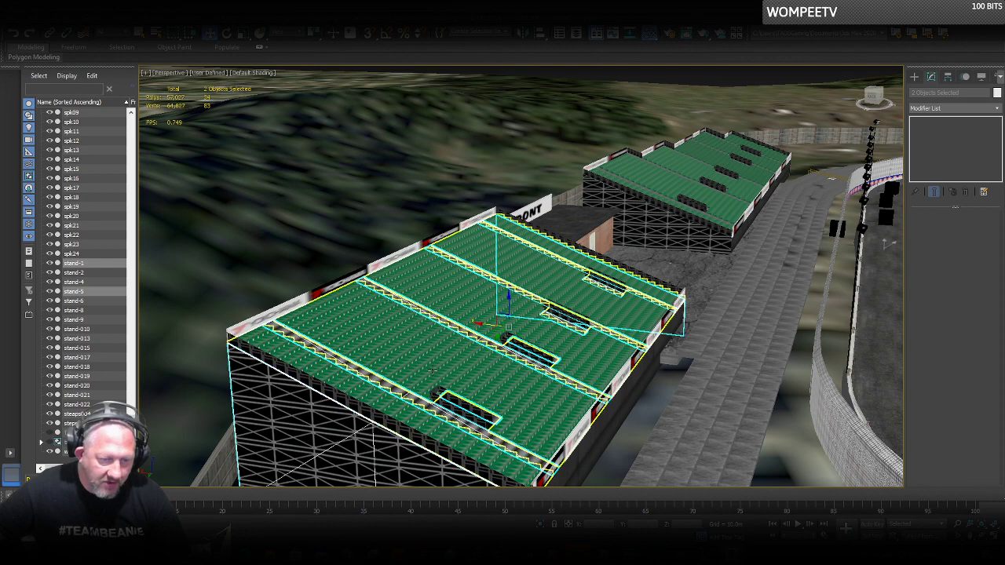
left_click(431, 370, "ctrl")
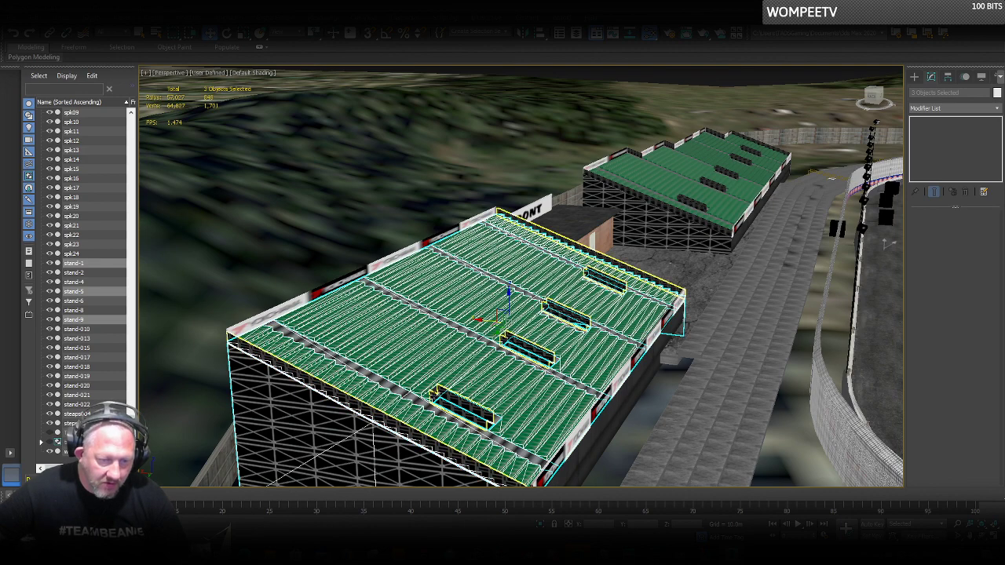
left_click(434, 392, "ctrl")
left_click(331, 292, "ctrl")
left_click(326, 294, "ctrl")
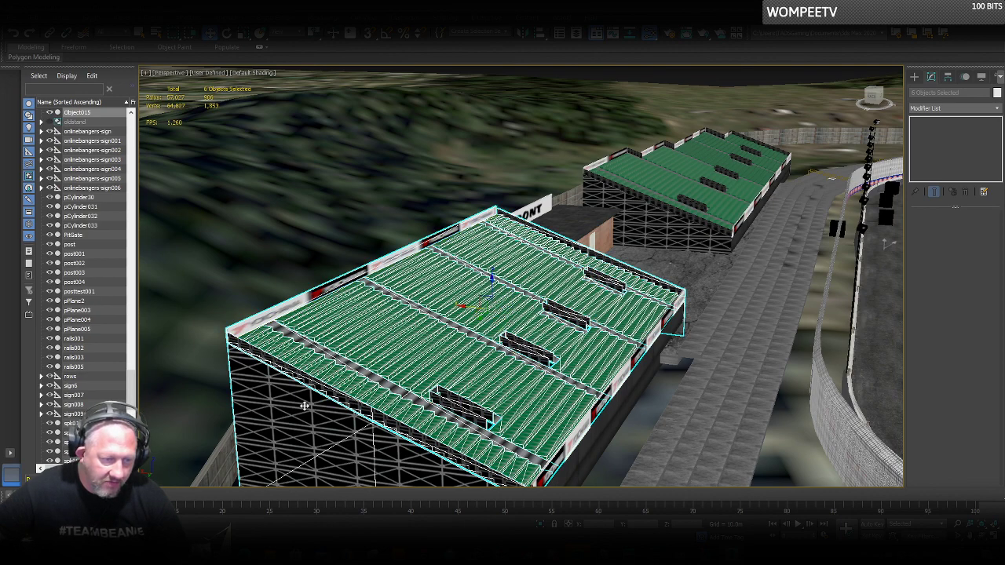
middle_click_drag(560, 433, 437, 335)
left_click(458, 377, "ctrl")
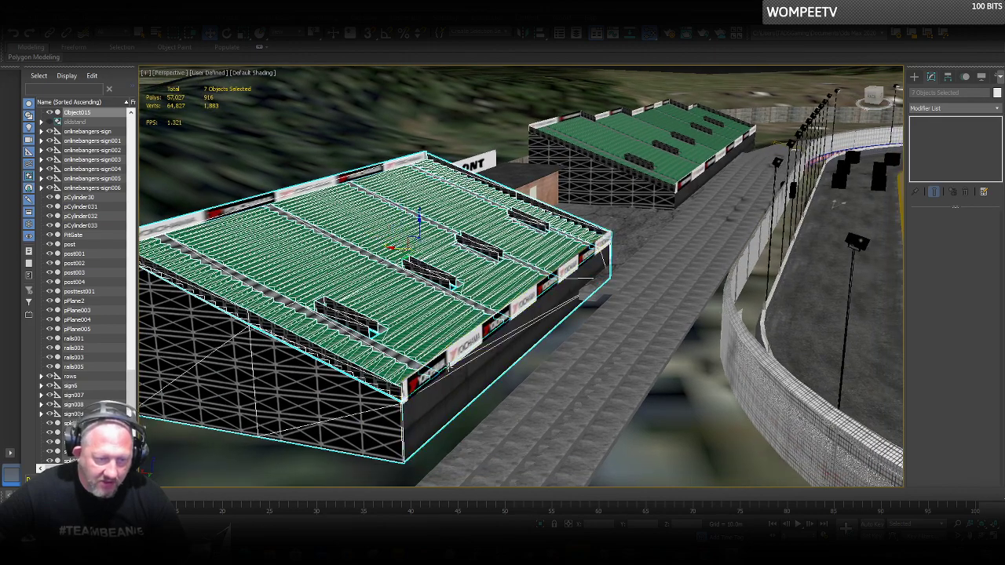
left_click(447, 364, "ctrl")
Try raising the selected grandstand parts together with the Move tool, and undo the move.
right_click(441, 256)
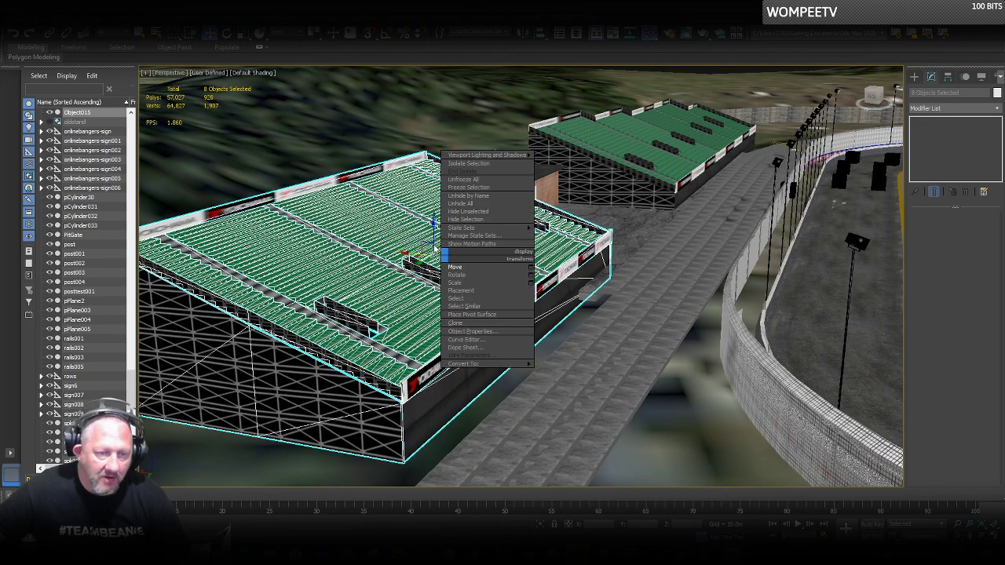
left_click(455, 268)
left_click_drag(432, 228, 430, 157)
key("ctrl+z")
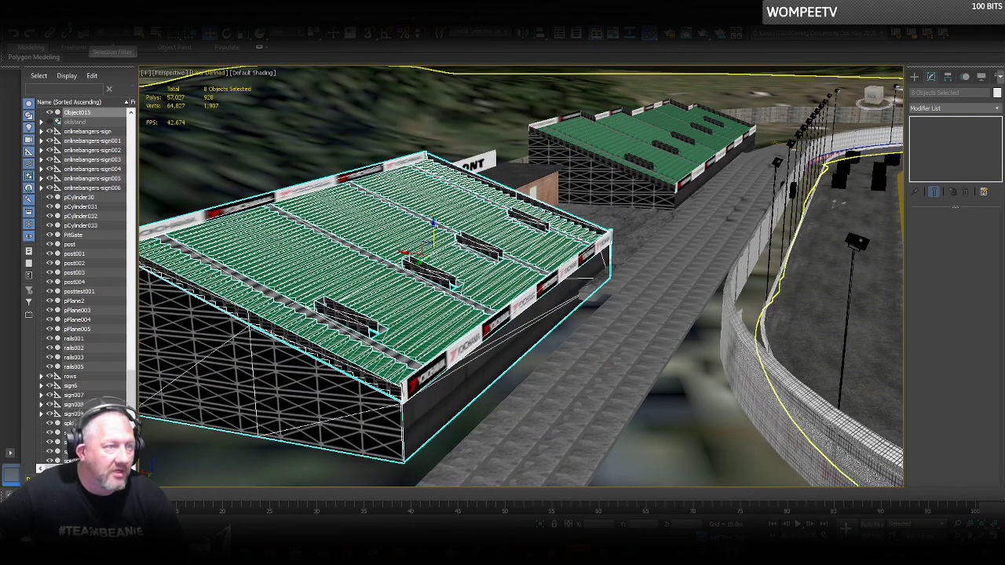
Group the selected grandstand parts under the name small-stand.
left_click(90, 22)
left_click(110, 37)
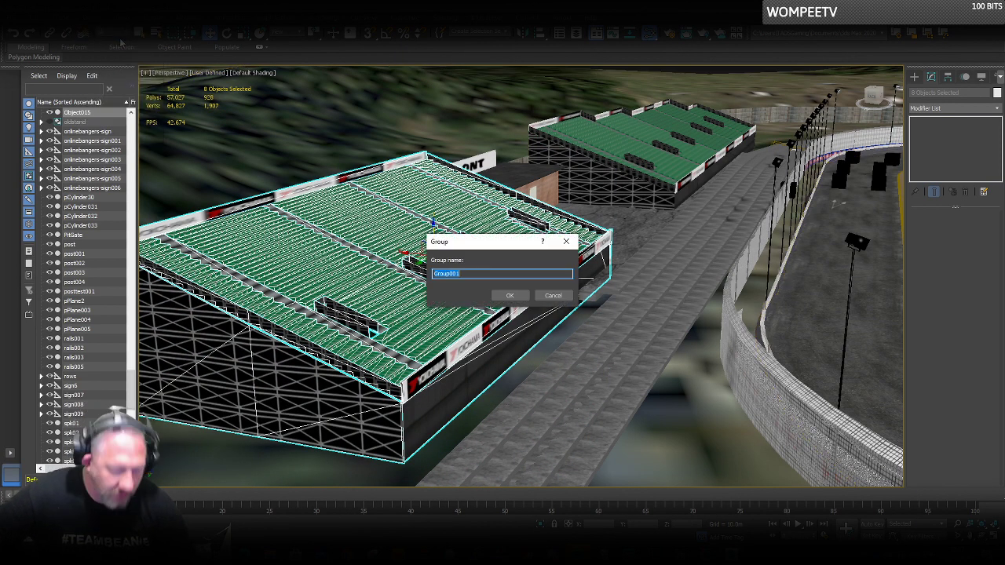
type("amall-stand")
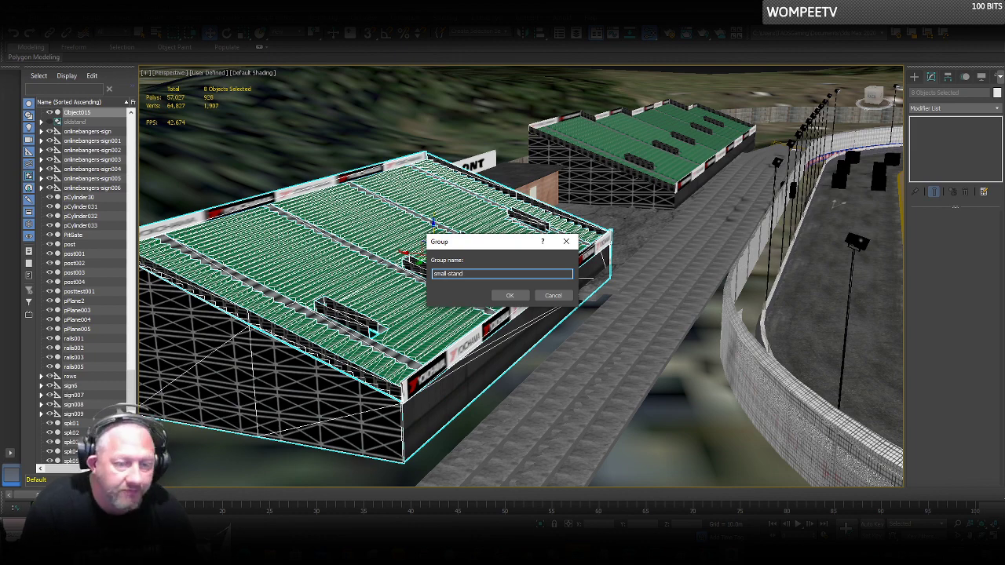
key("Return")
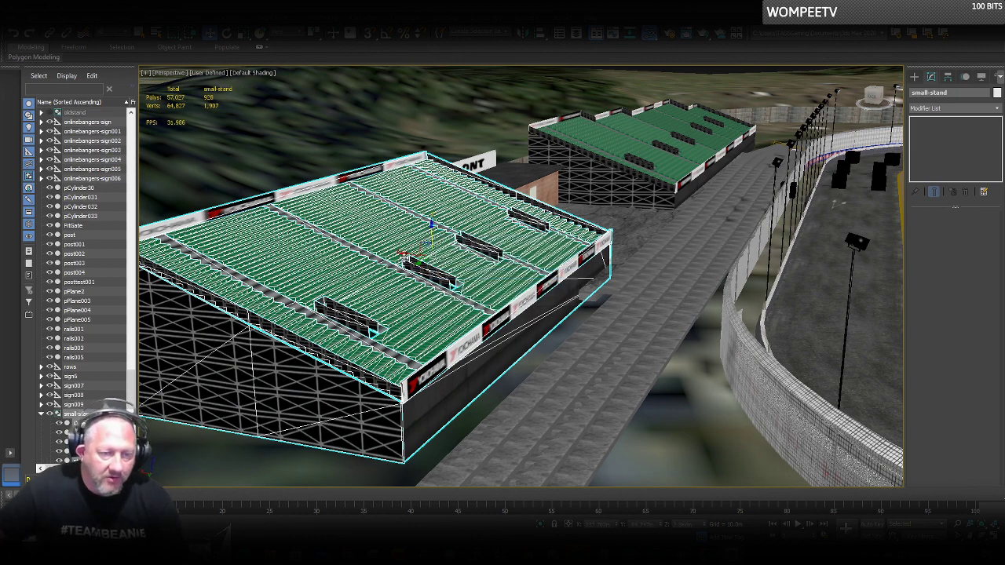
Move the small-stand group slightly sideways towards the terracing.
mouse_move(404, 257)
left_mouse_down()
mouse_move(432, 261)
mouse_move(420, 259)
left_mouse_up()
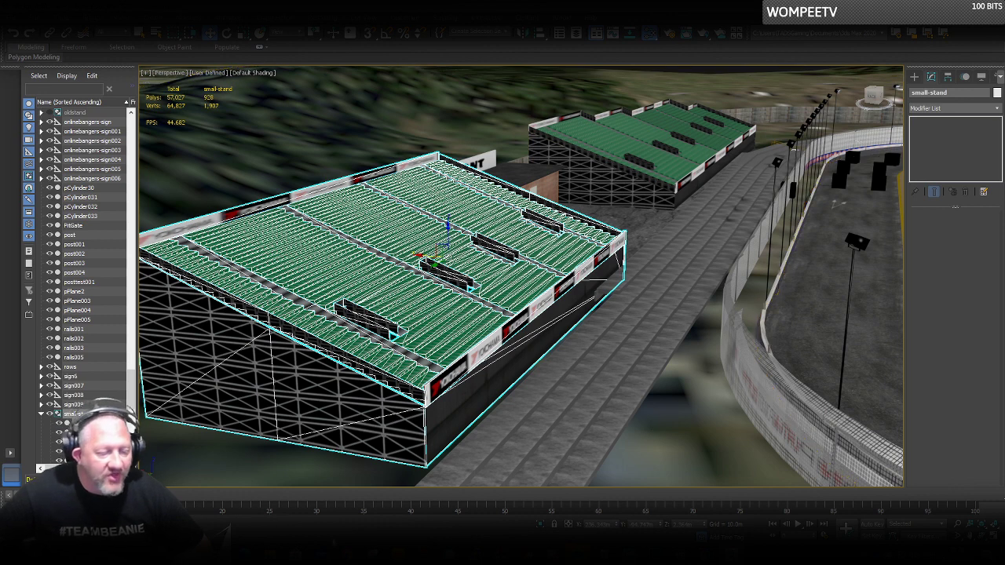
Switch to the web browser, open facebook.com in a new tab and look over the Online Oval Racing page's recent posts.
left_click(384, 515)
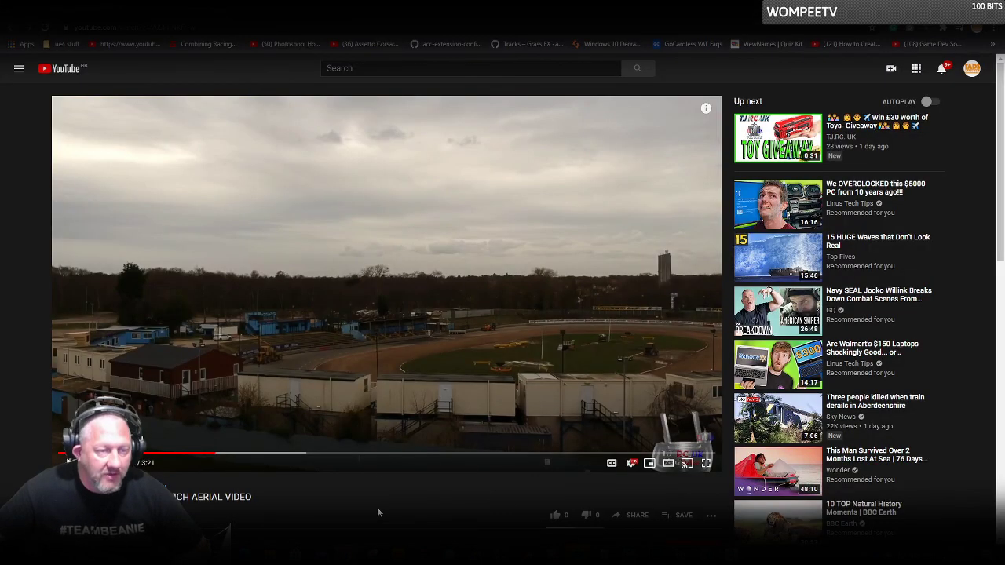
key("ctrl+t")
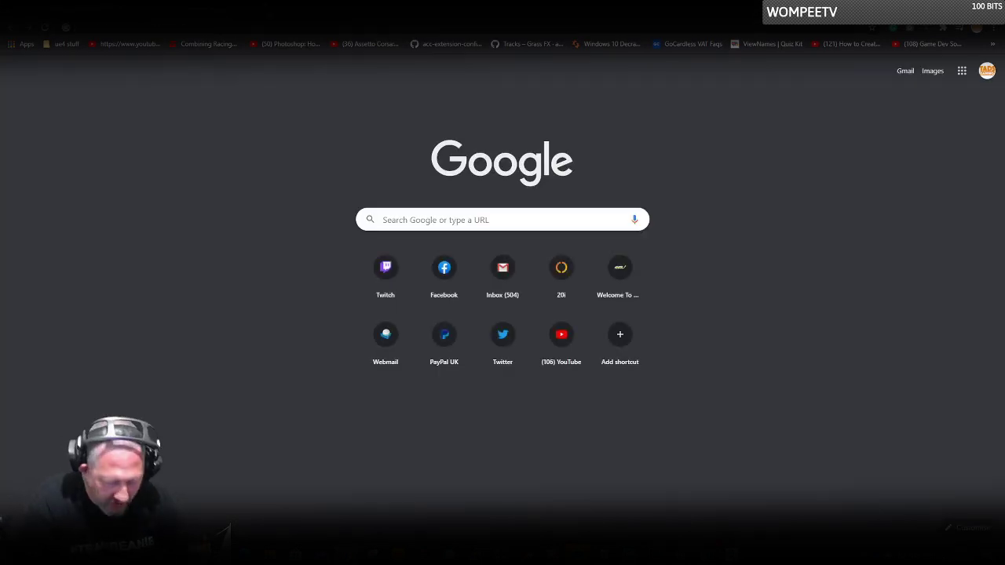
type("facebook.com")
key("Return")
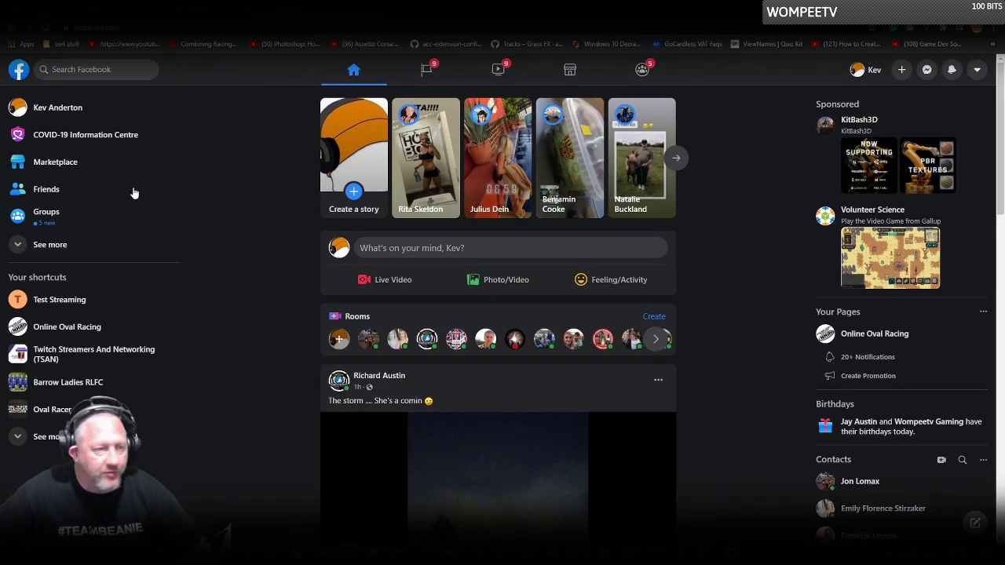
left_click(63, 328)
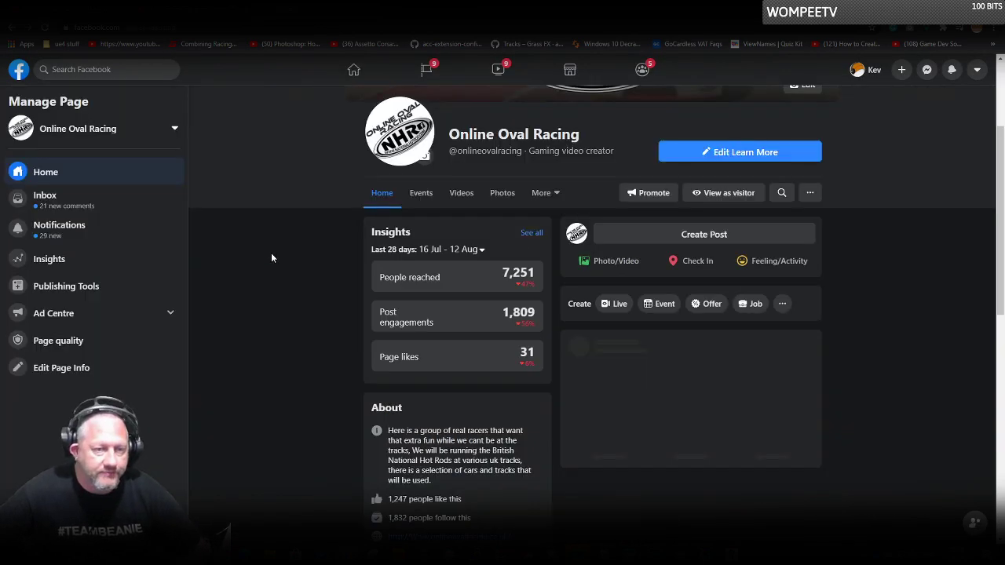
scroll(671, 271, "down", 5)
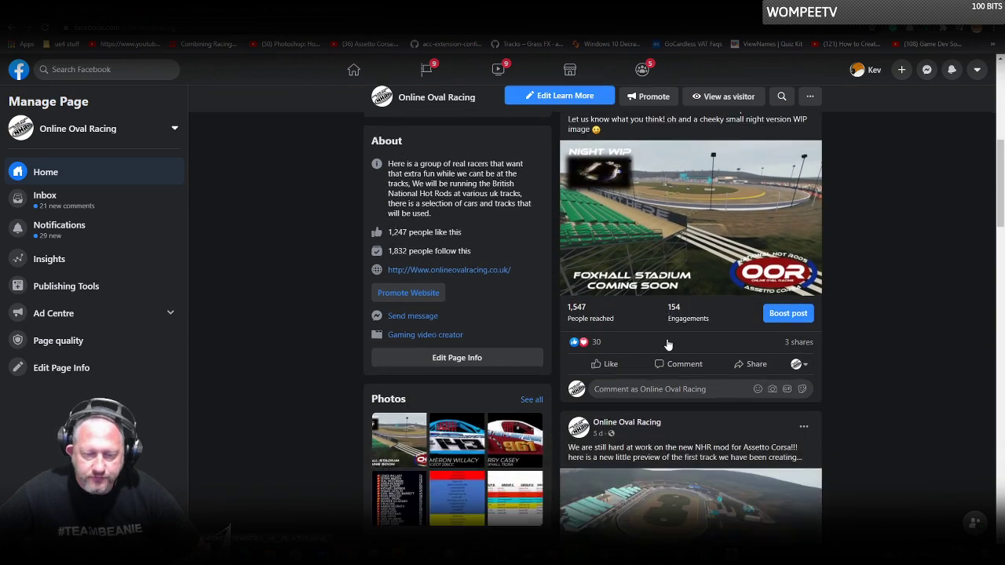
scroll(730, 408, "down", 1)
scroll(722, 392, "up", 8)
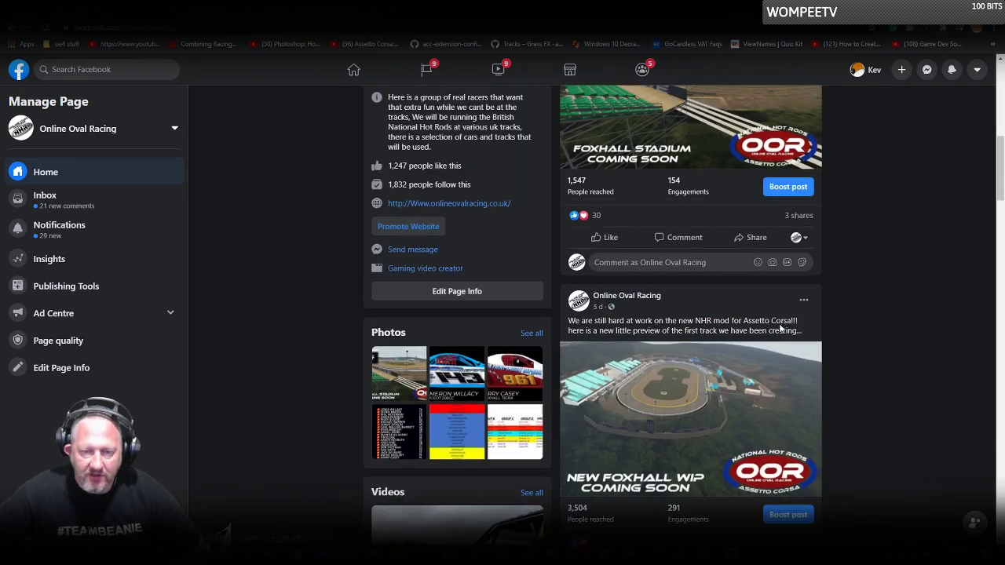
scroll(718, 385, "down", 1)
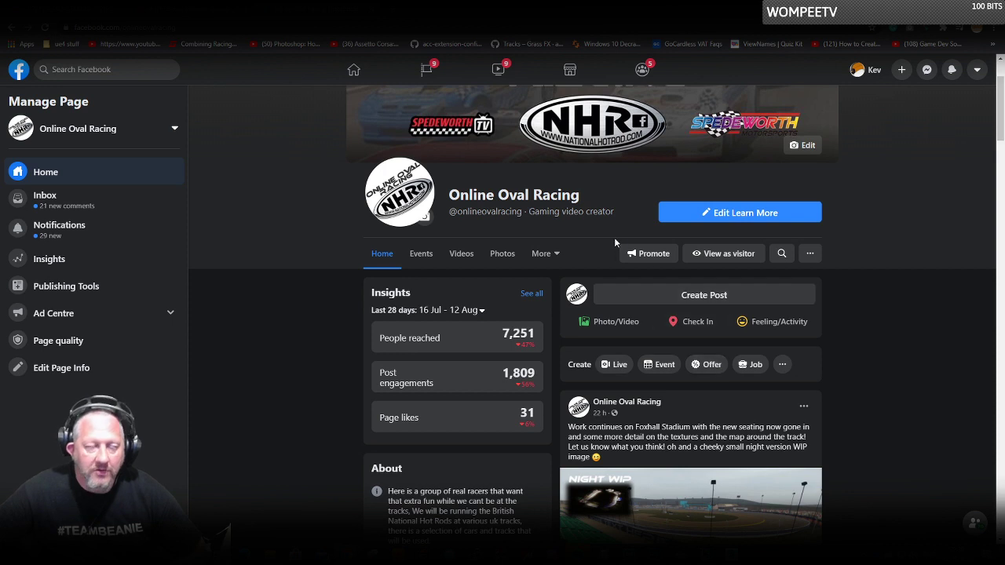
Start a page post reading "We are live over on twitch doing some dev work on the Foxhall Stadium!".
left_click(641, 295)
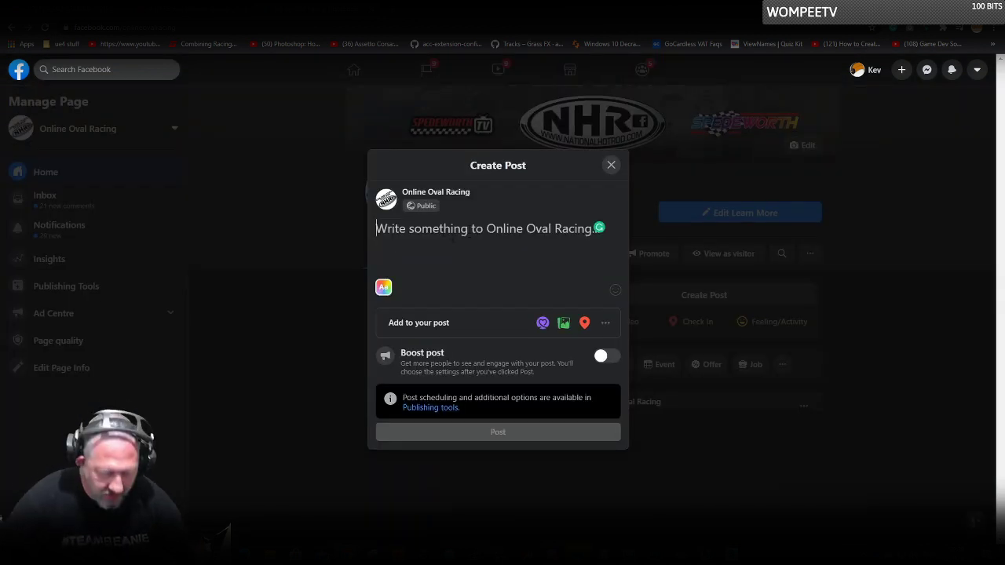
type("We are live")
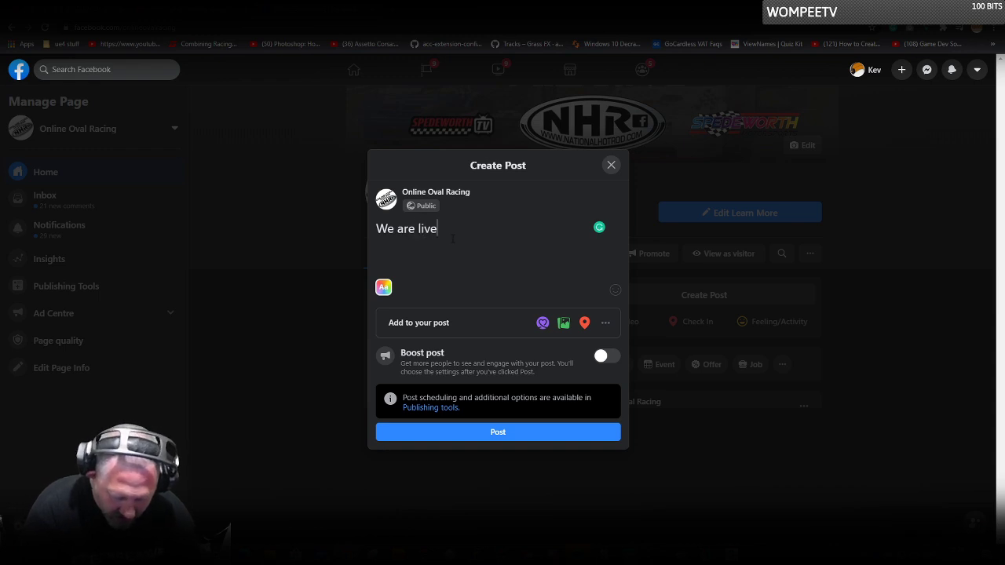
type(" over on tei")
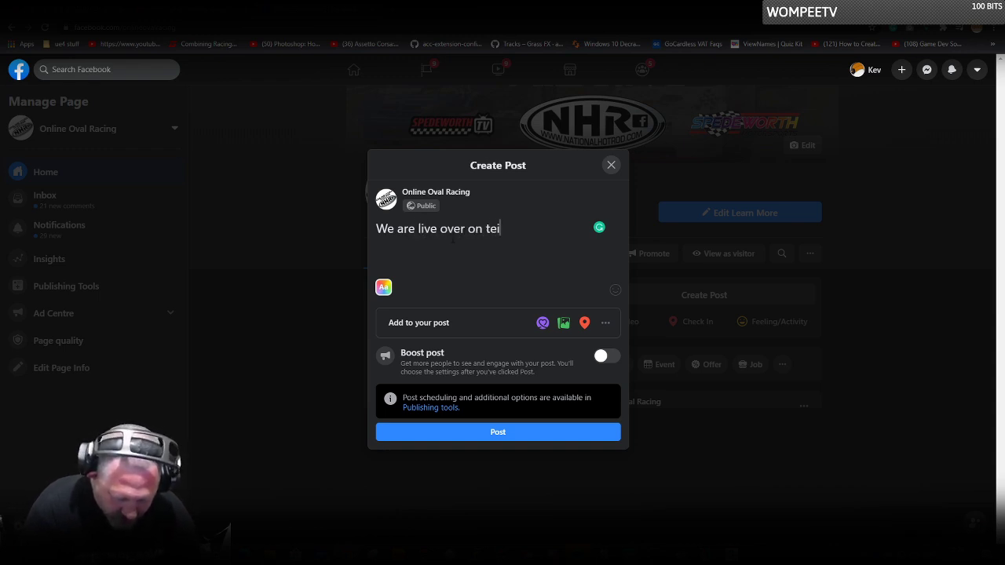
key("BackSpace")
key("BackSpace")
key("BackSpace")
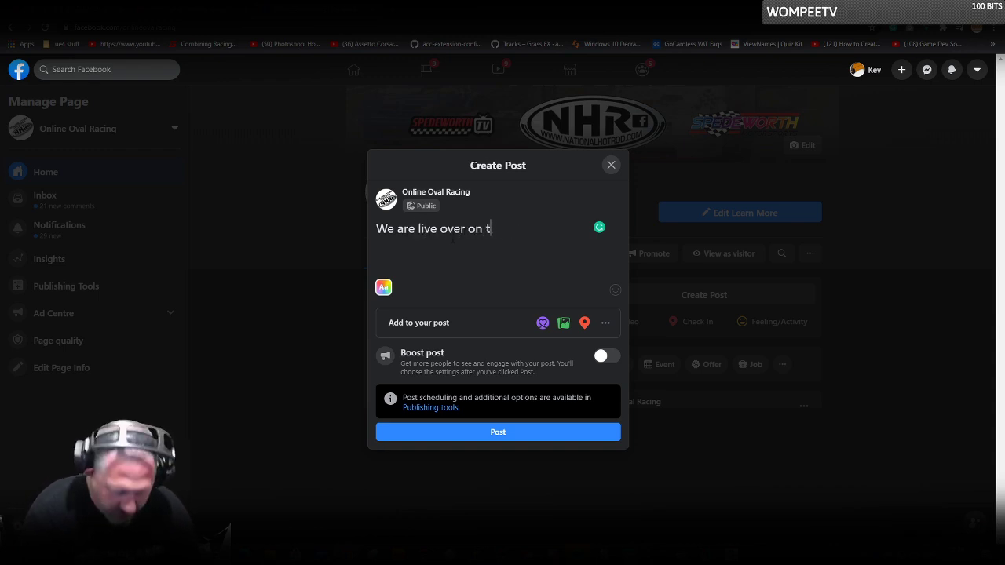
type("tch")
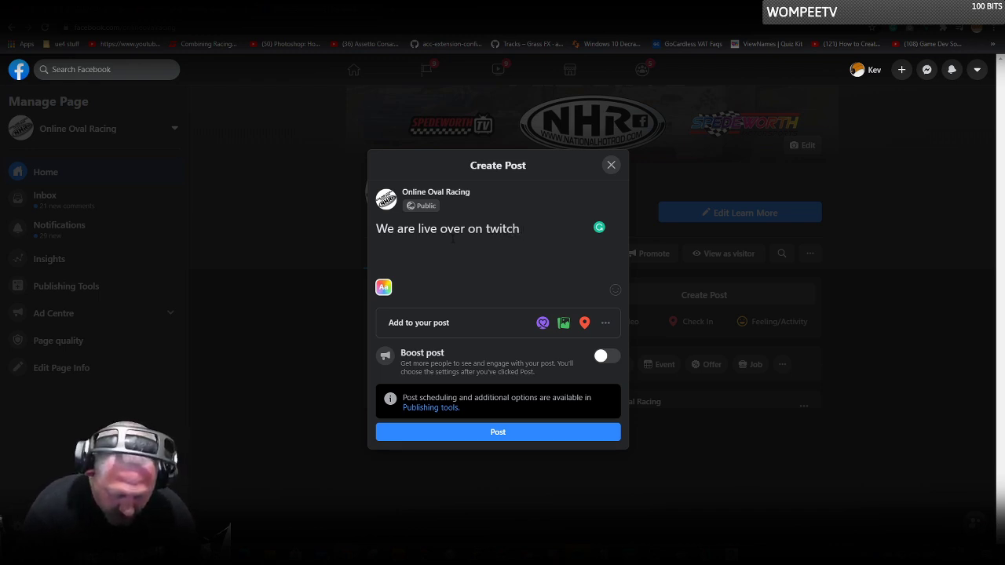
type(" doing some")
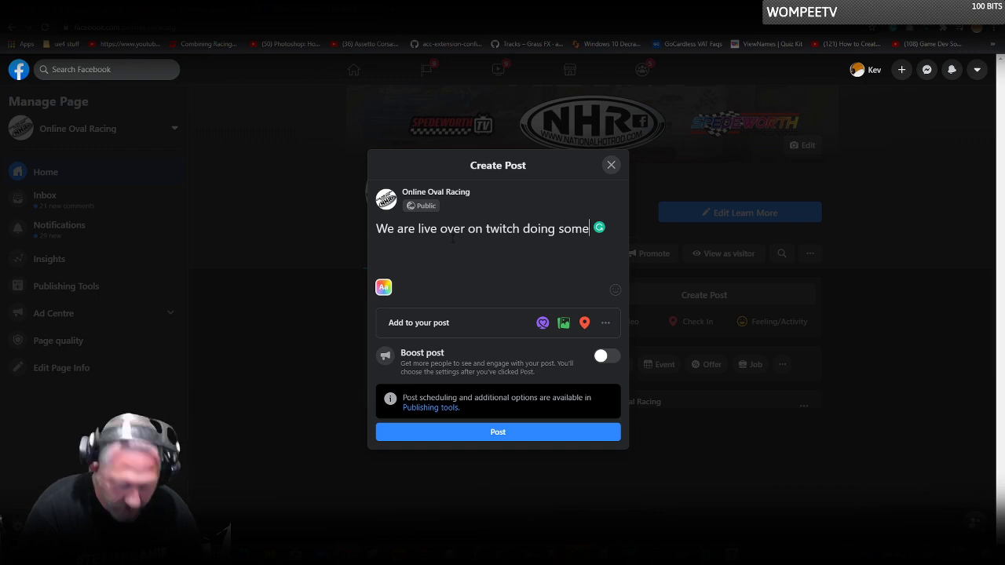
type(" dev work on t")
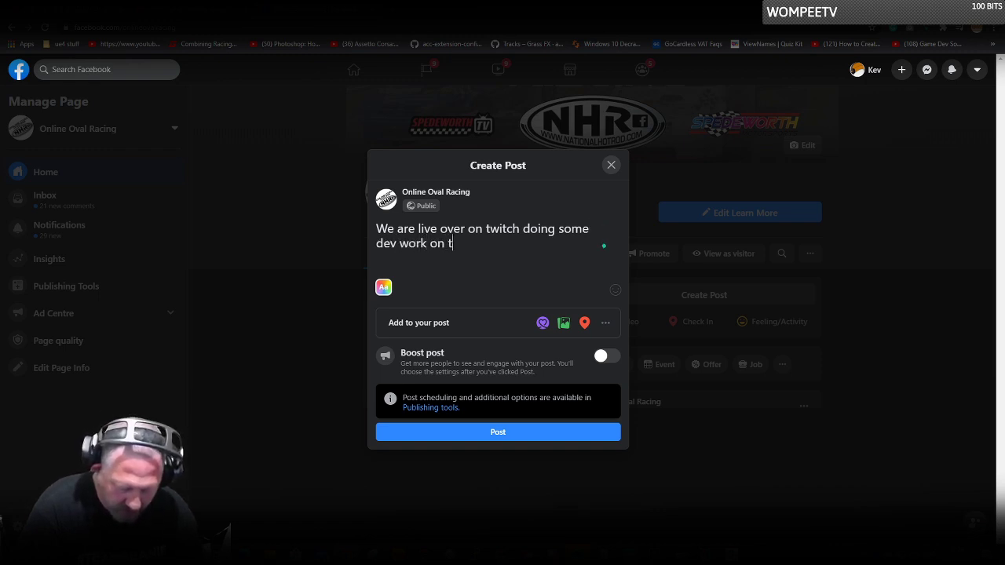
type("he Fox")
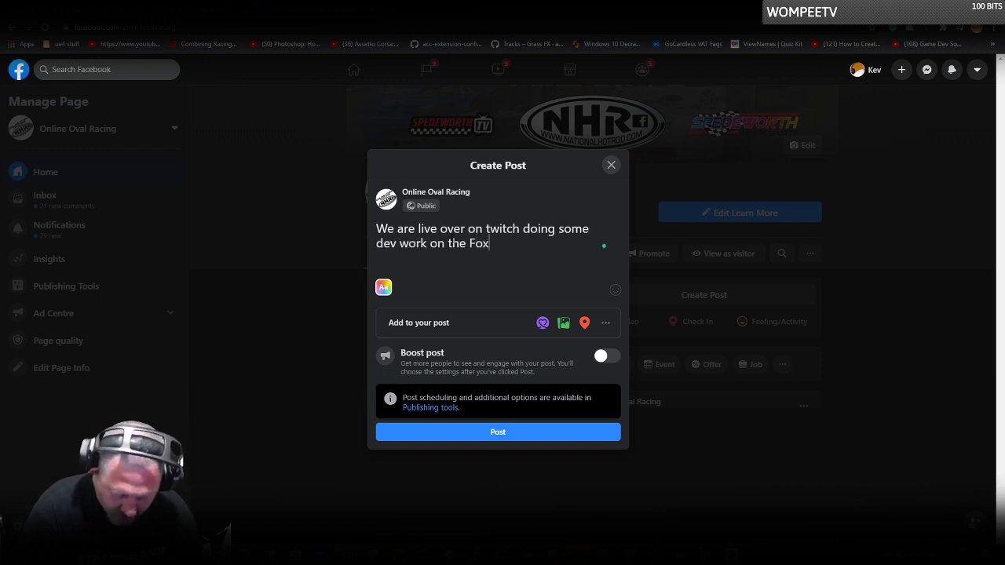
type("hall Stad")
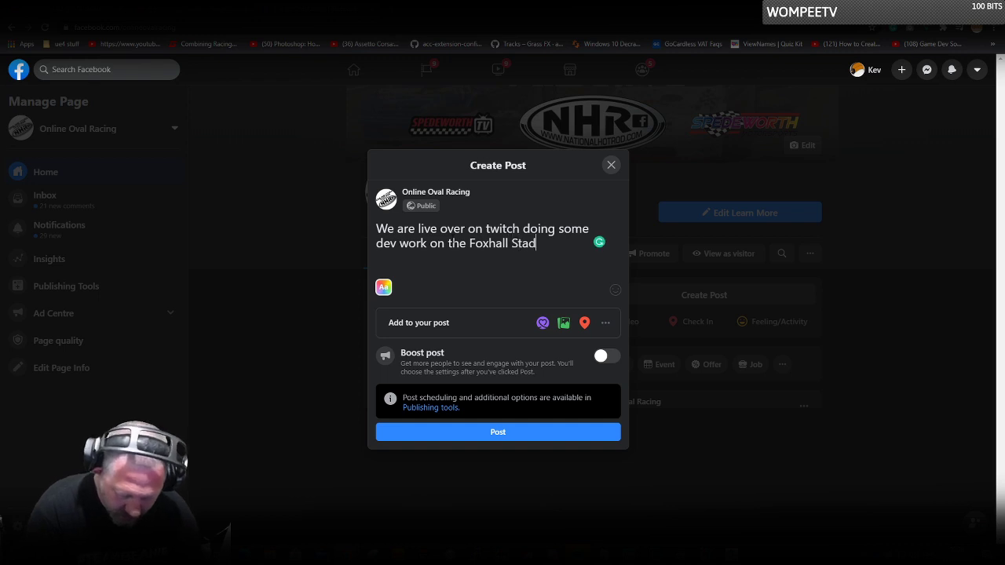
type("ium!")
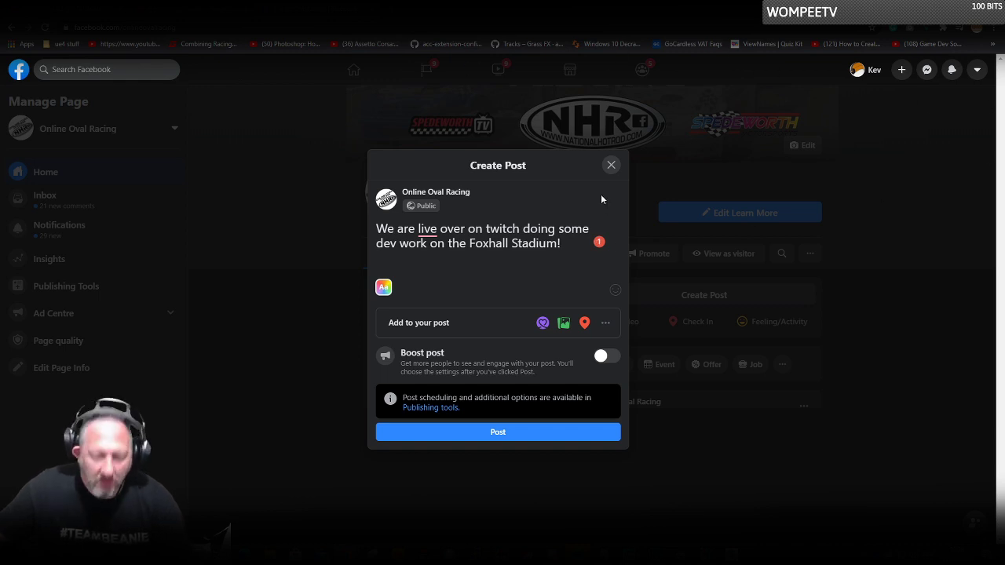
type("https://www.twitch.tv/tads_gaming")
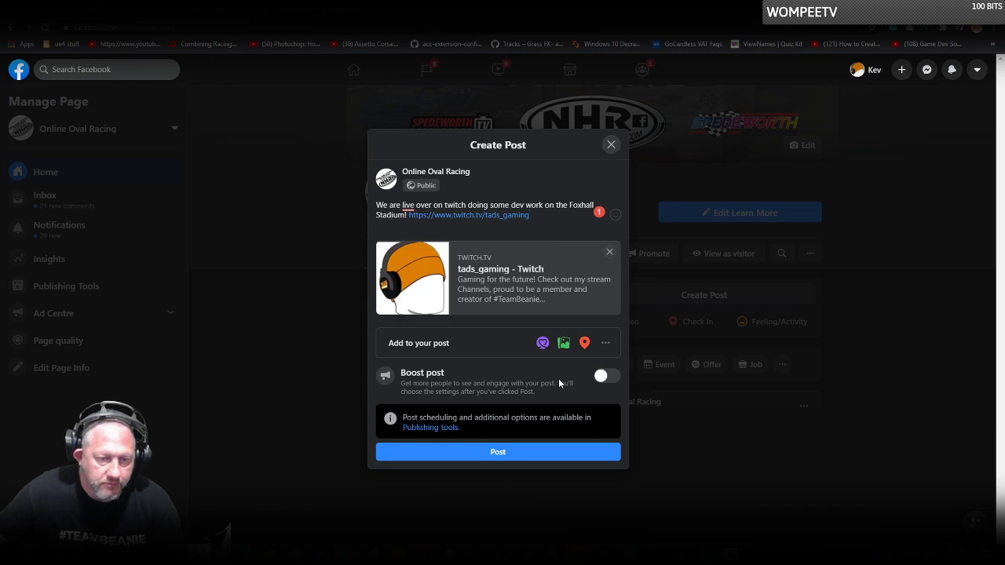
left_click(491, 456)
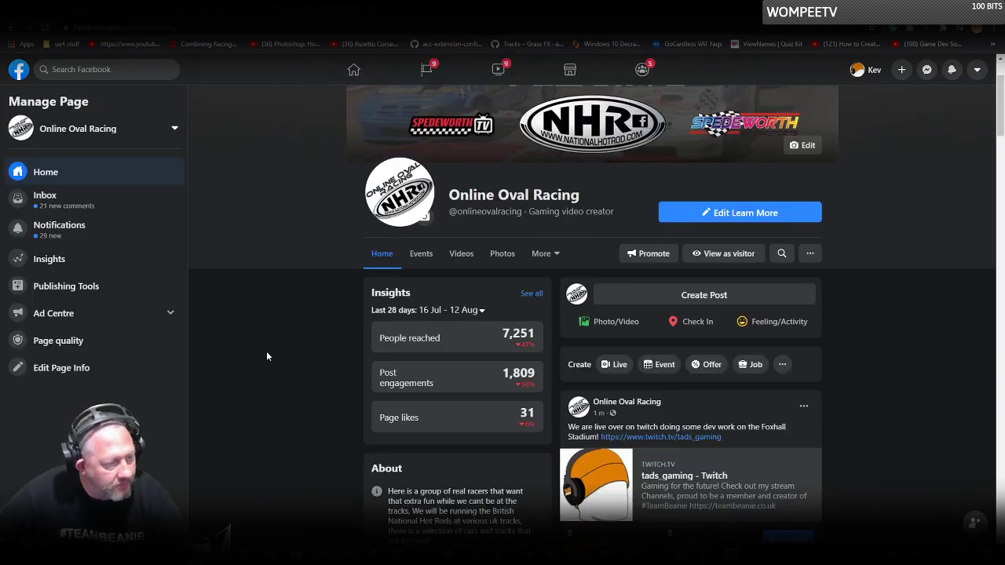
scroll(292, 333, "down", 3)
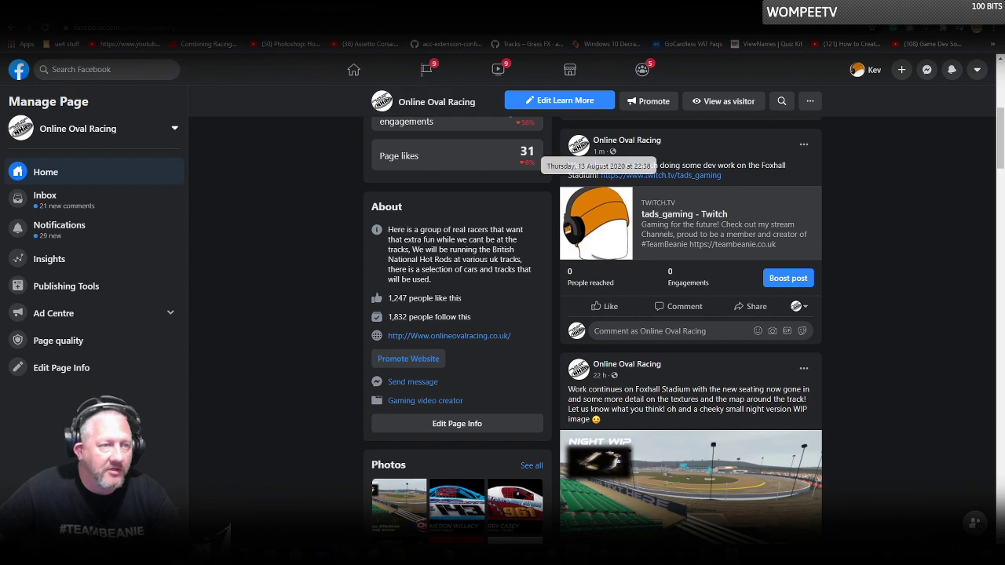
Look over the Ipswich aerial reference videos in the other browser tabs.
key("ctrl+Tab")
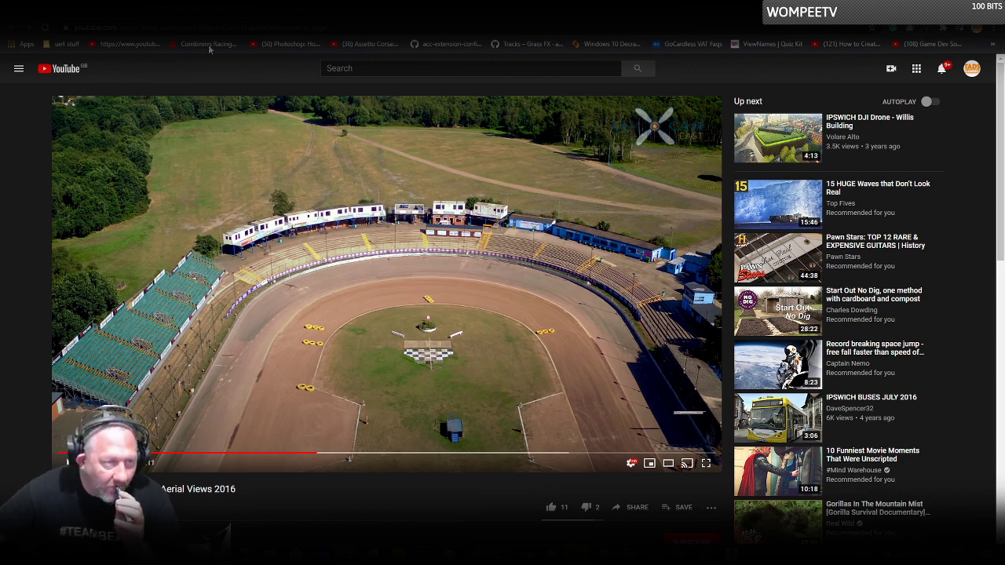
key("ctrl+Tab")
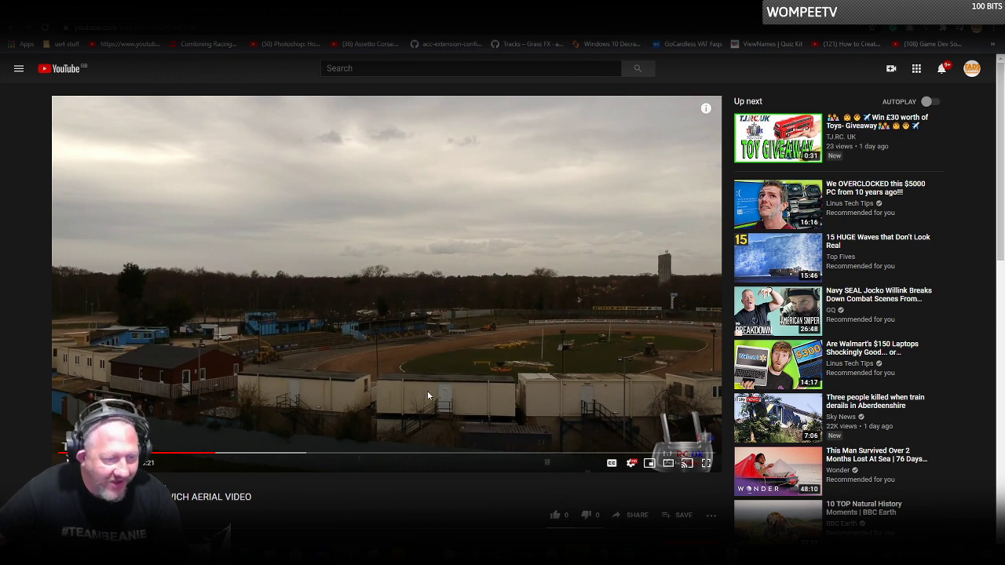
Open Google Earth, search for "foxhall stadium" and dismiss the stadium's information balloon.
key("super")
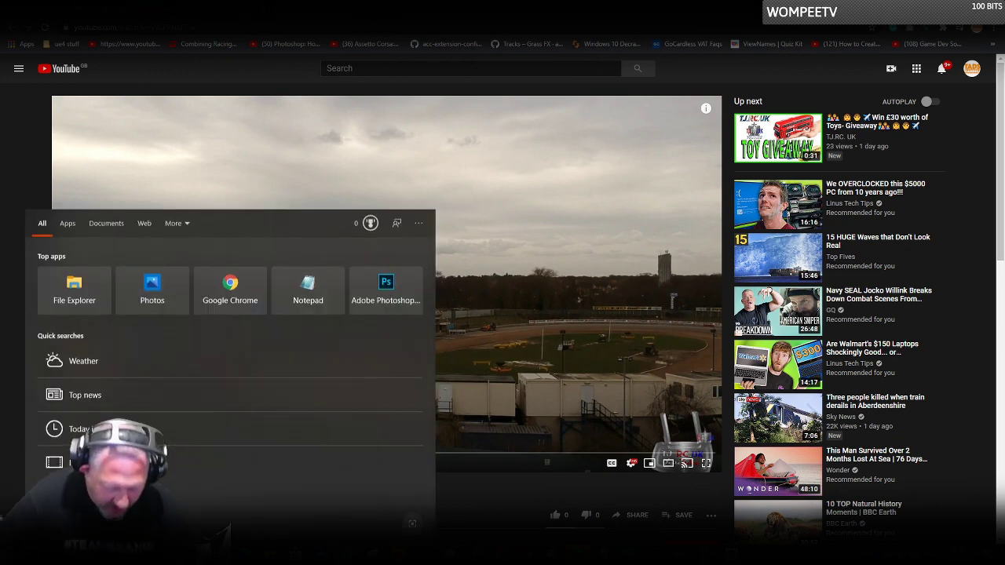
type("google")
key("Return")
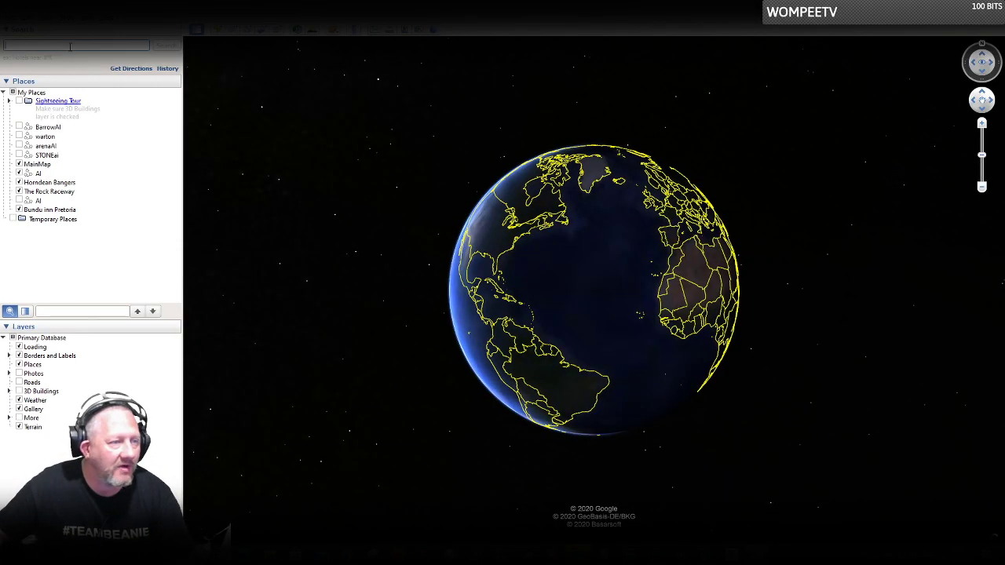
type("foxhall ")
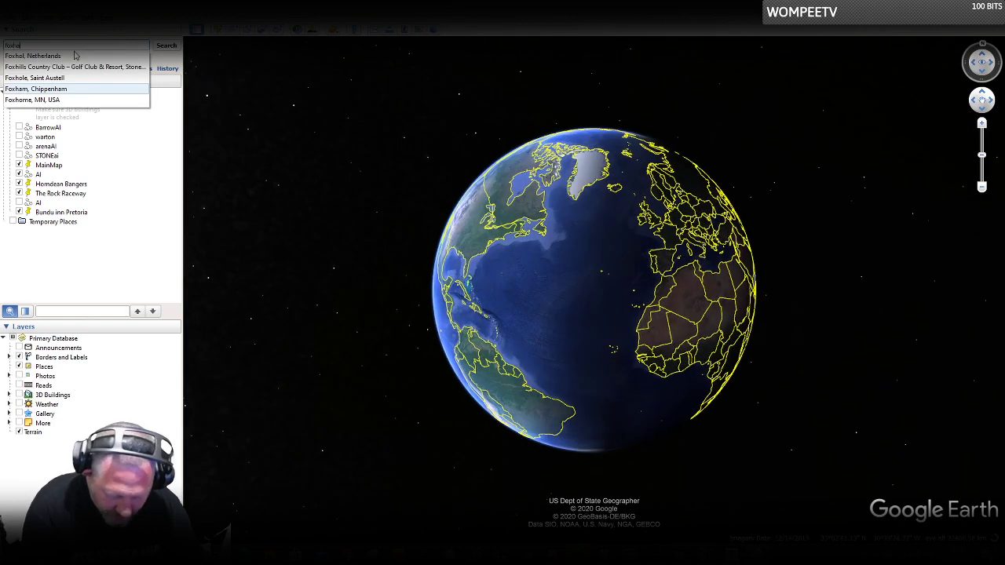
type("stadium")
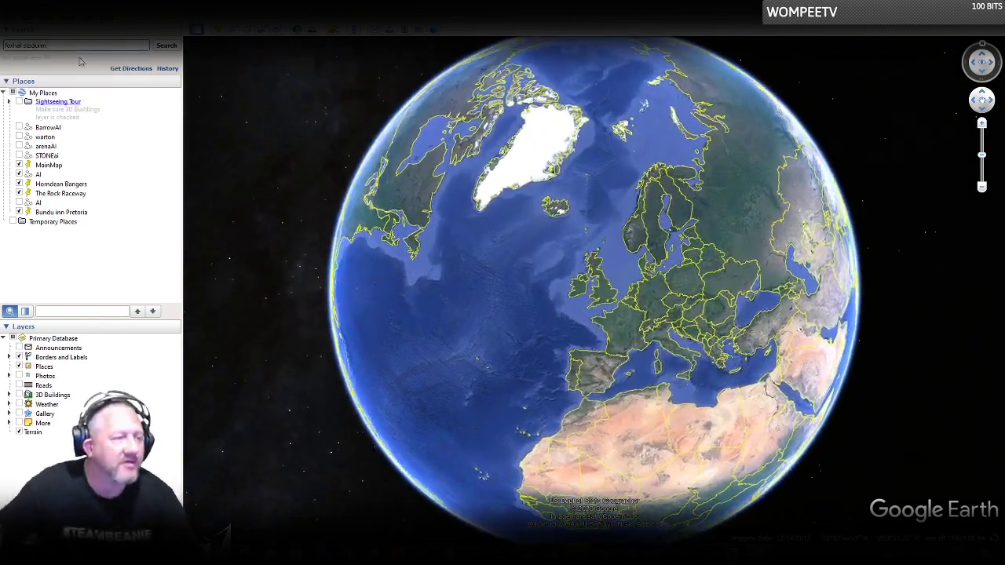
key("Return")
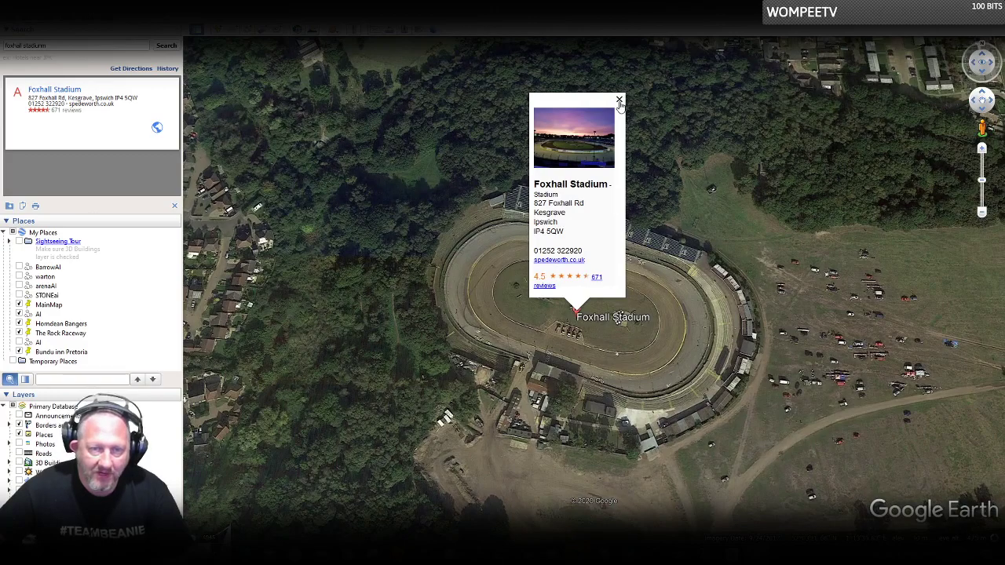
left_click(619, 102)
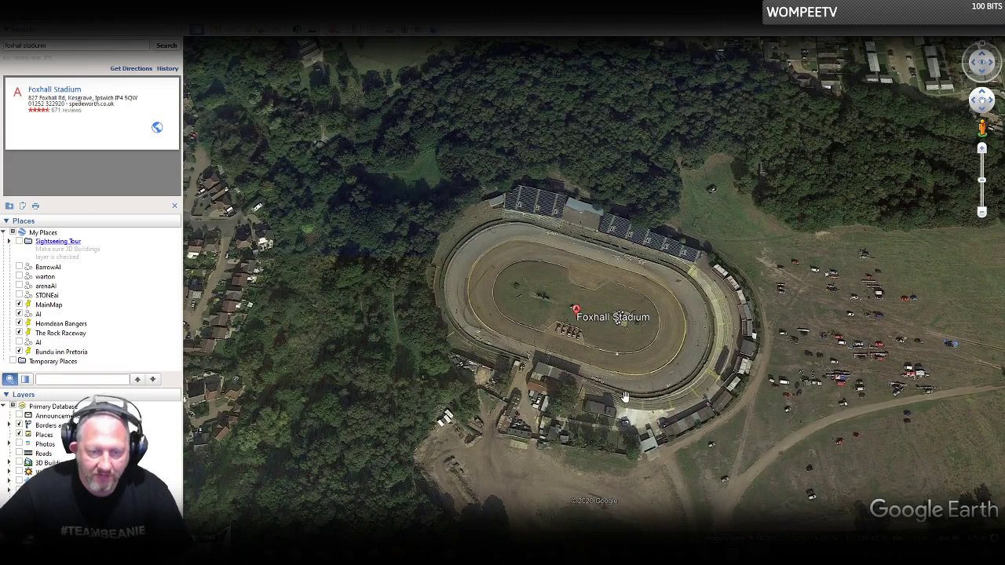
Measure the first small building behind the bend beside the longer grandstand, using the Ruler's Line mode in meters.
scroll(617, 251, "up", 5)
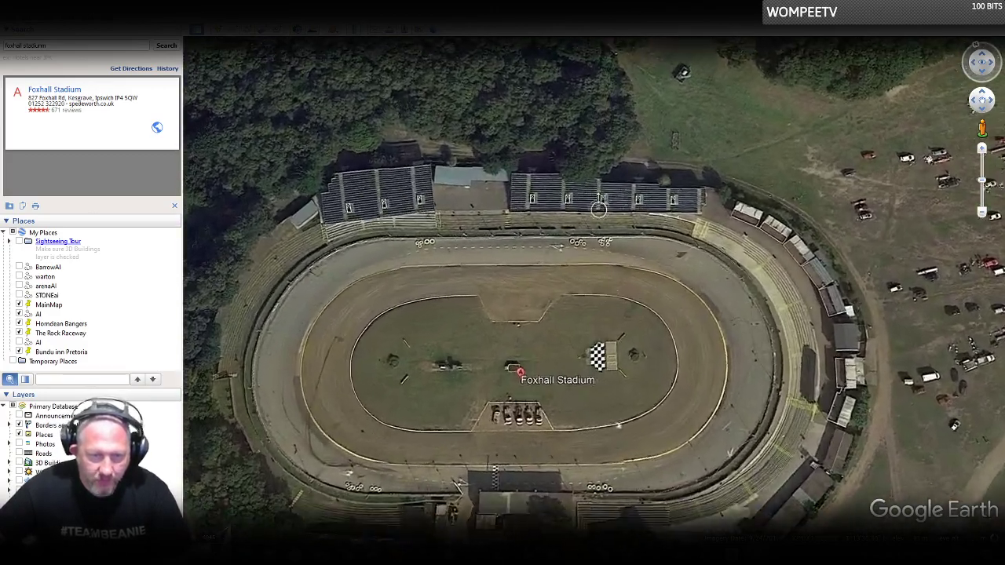
middle_click_drag(598, 213, 598, 153)
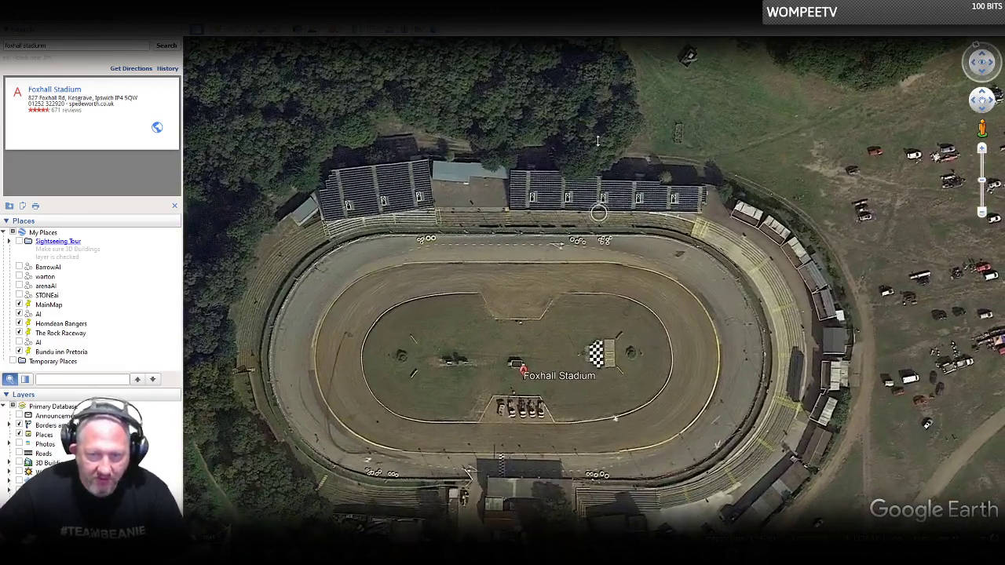
left_click_drag(644, 296, 615, 295)
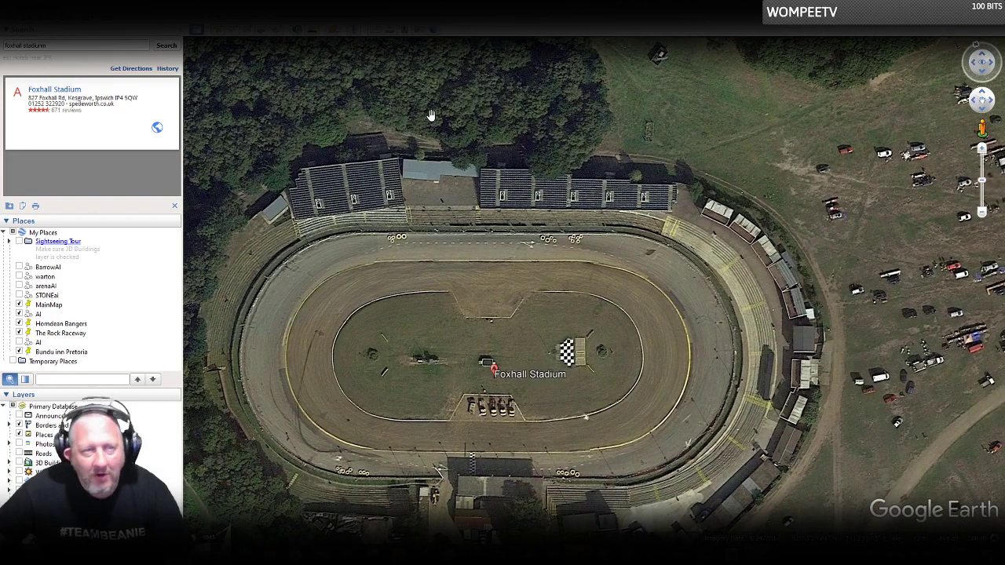
left_click(354, 31)
left_click_drag(469, 225, 422, 100)
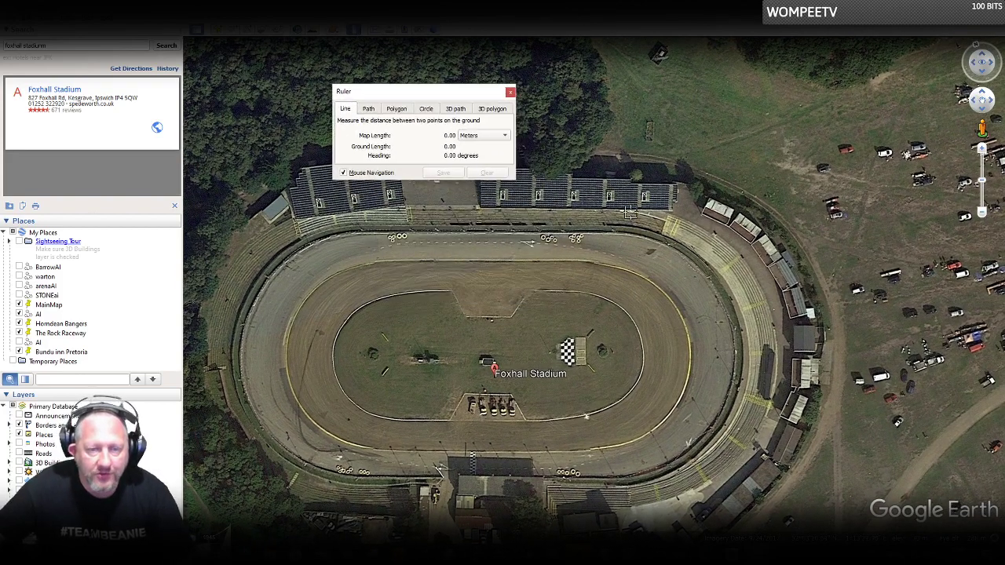
left_click(706, 203)
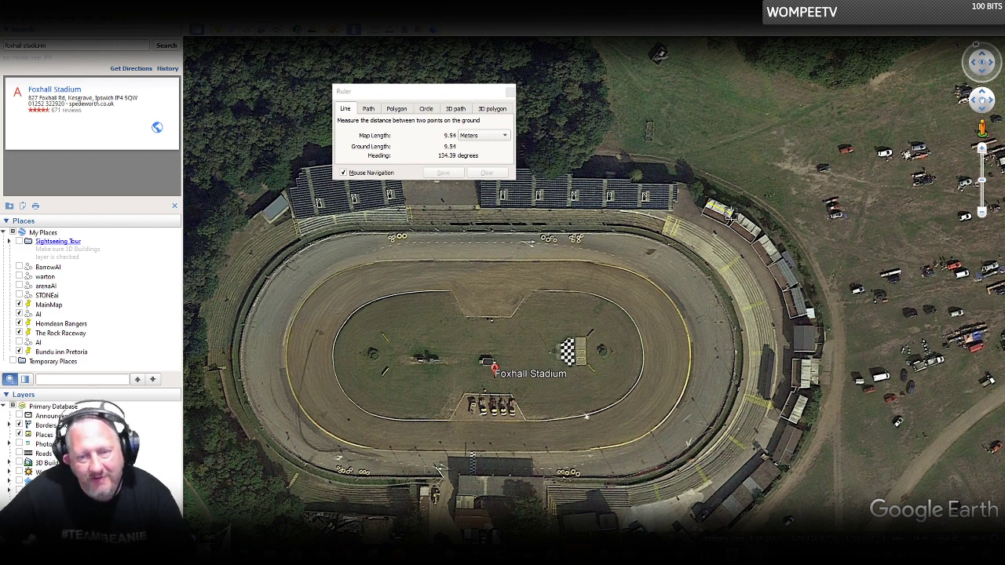
scroll(738, 206, "up", 2)
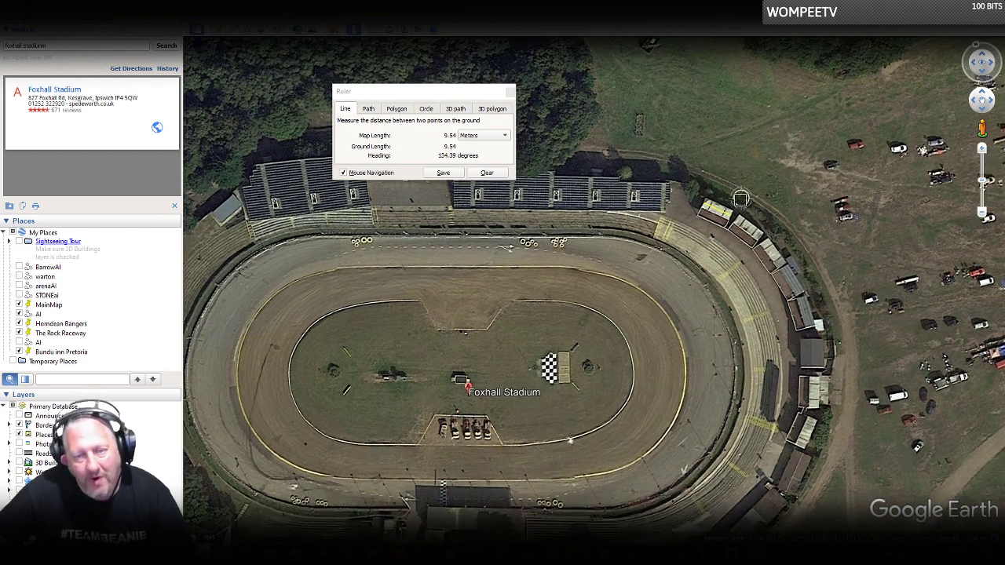
Measure the depth of the first small building behind the bend with the Ruler's line, and close the Ruler.
scroll(726, 196, "up", 2)
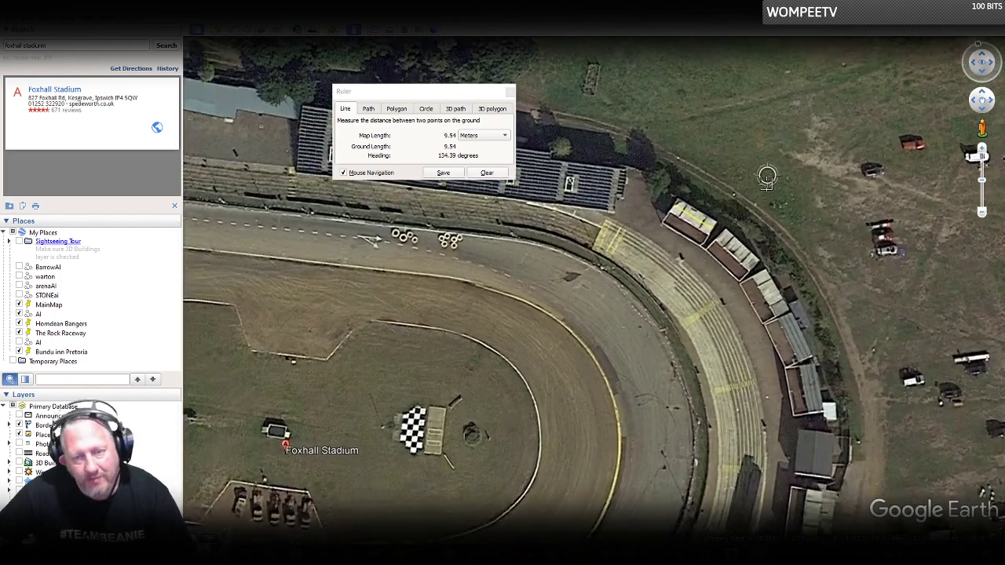
scroll(723, 193, "up", 1)
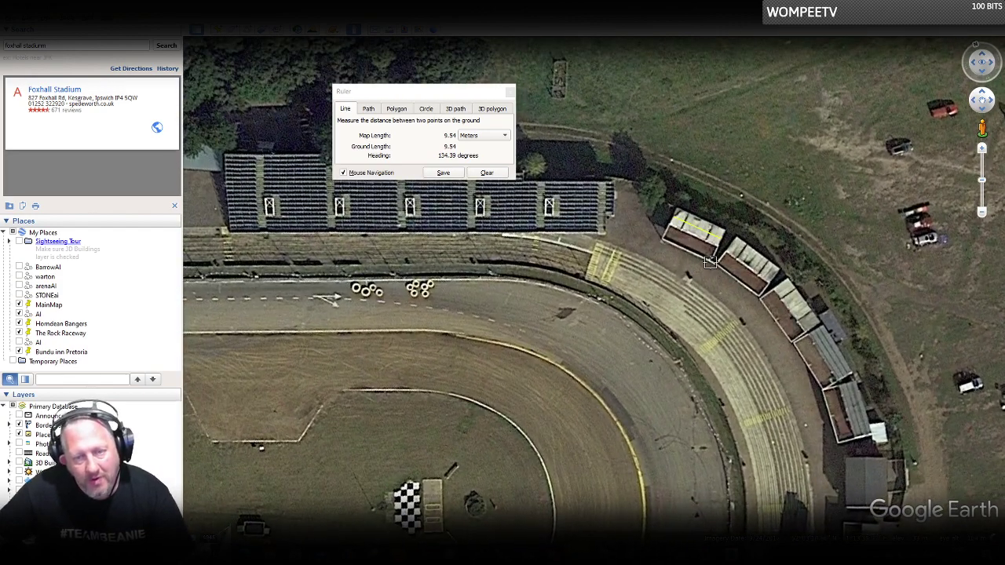
left_click(700, 219)
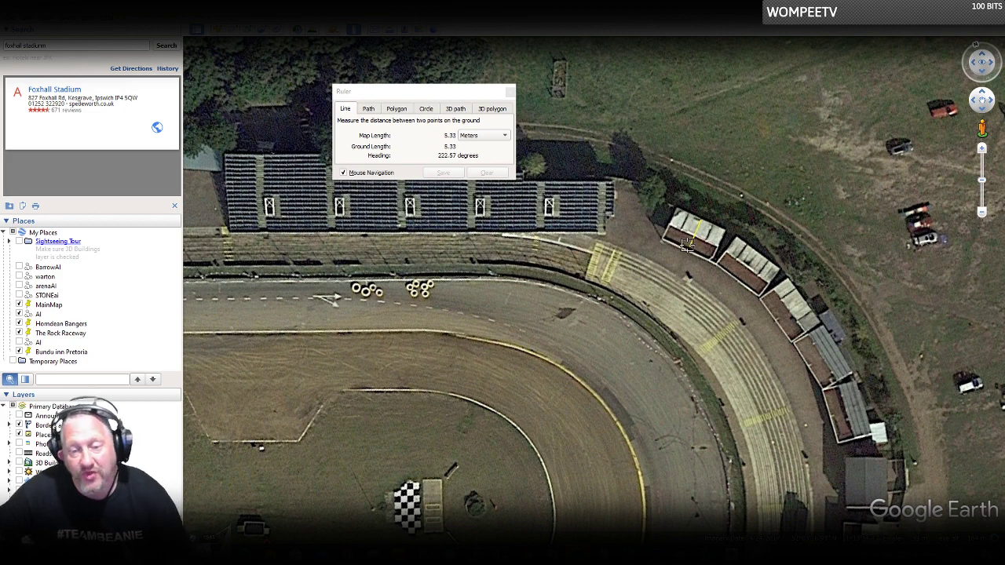
left_click(692, 207)
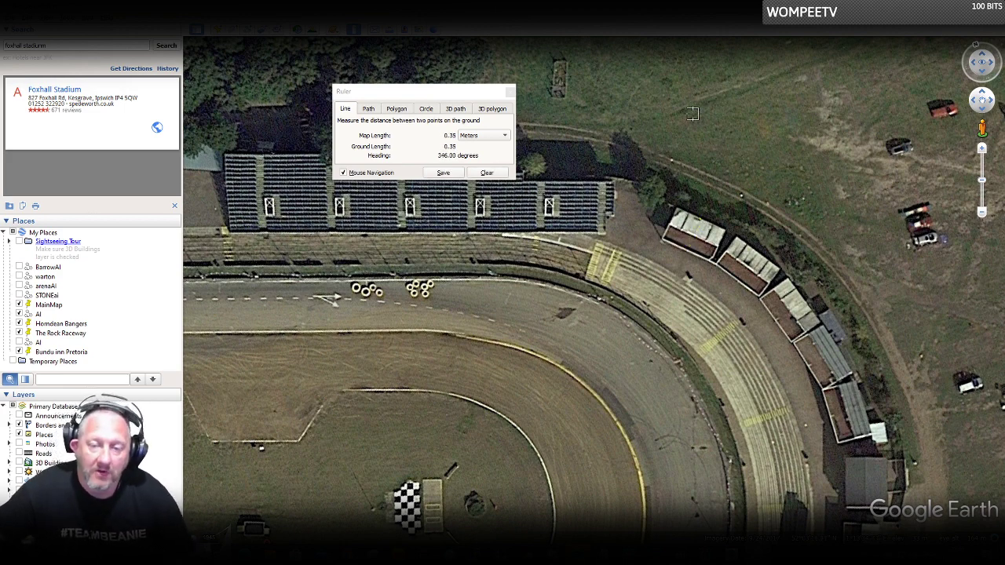
left_click(510, 93)
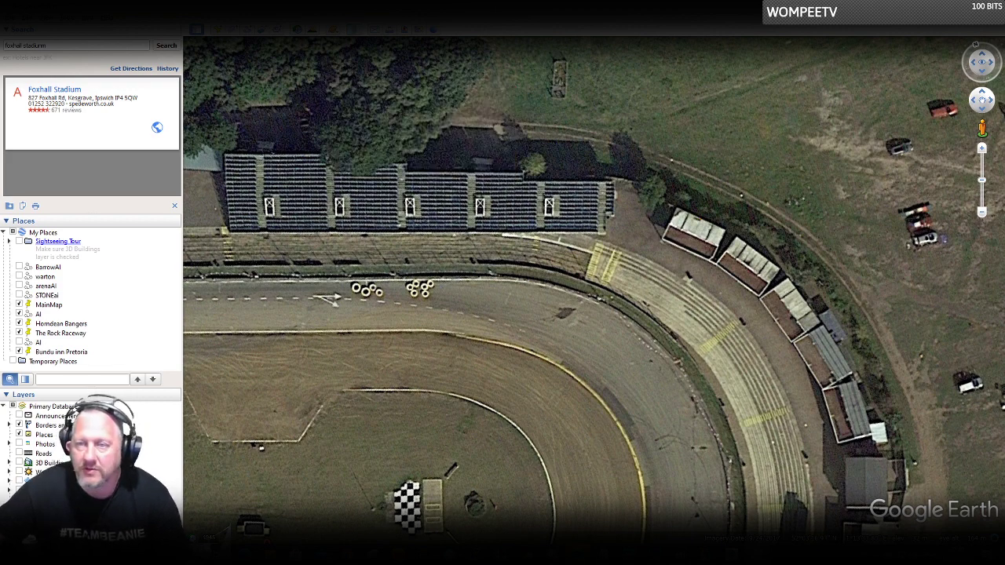
Switch back to 3ds Max, show all four viewports and frame the bend beyond the longer grandstand in the orthographic view.
key("alt+Tab")
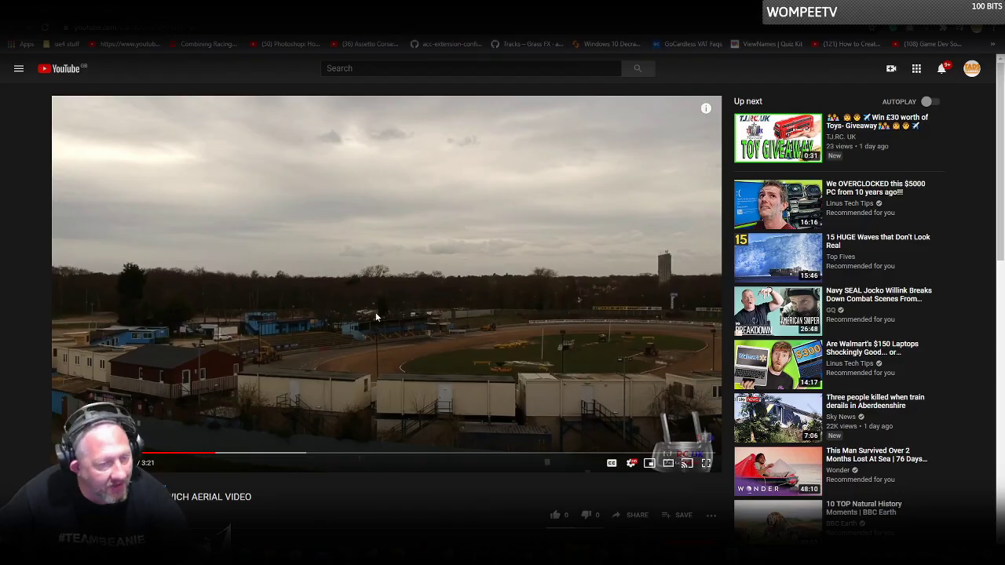
key("alt+Tab")
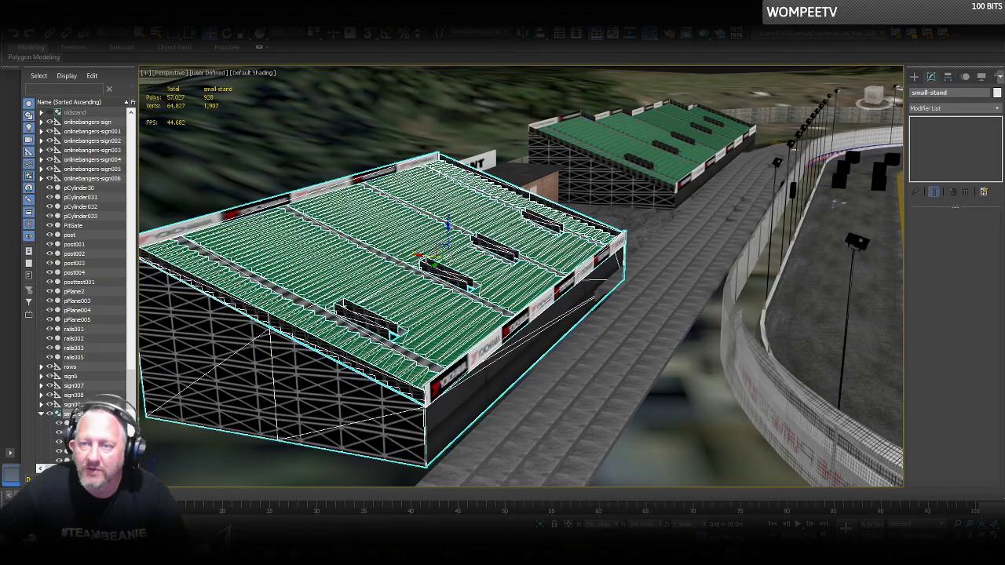
scroll(519, 333, "down", 10)
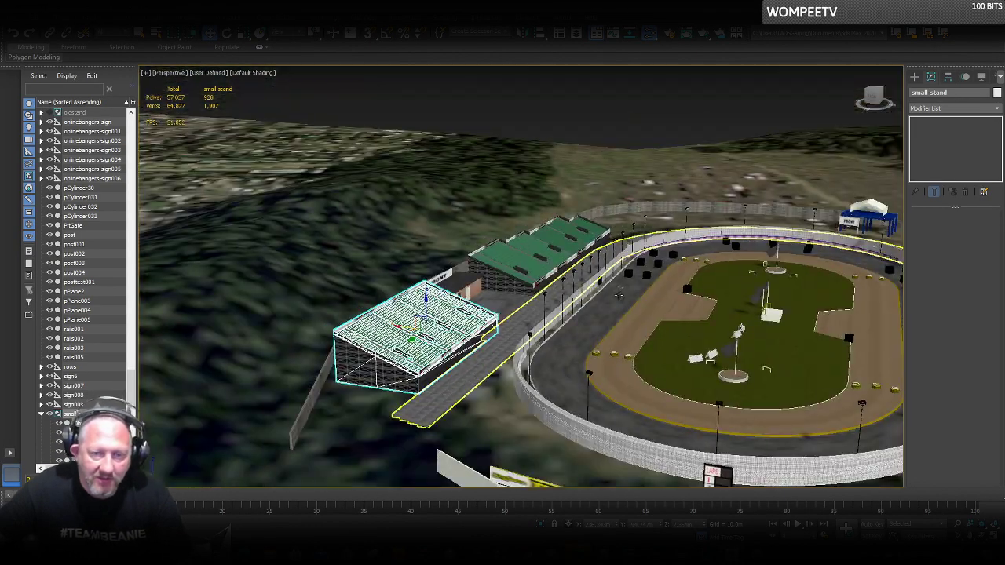
middle_click_drag(597, 358, 424, 445)
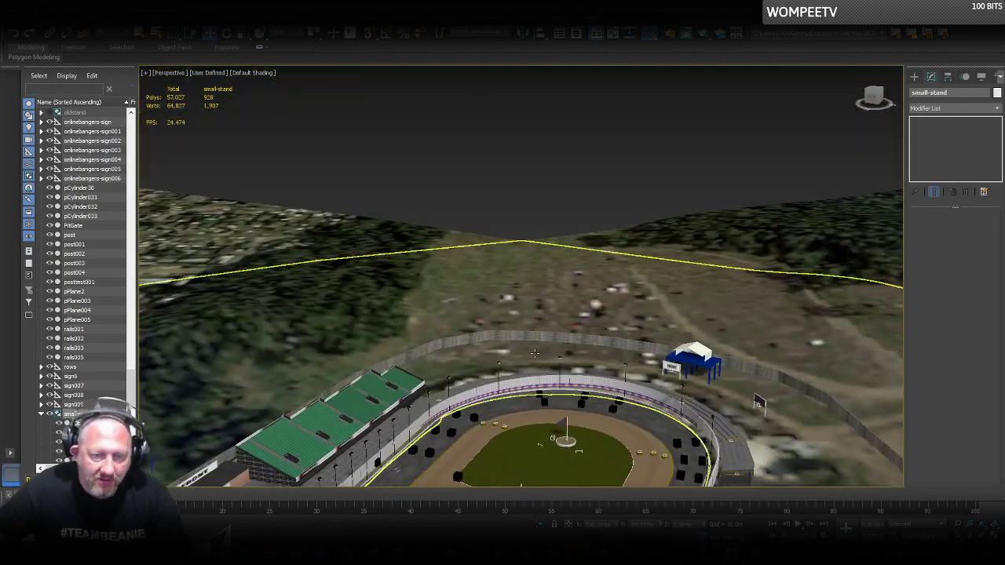
scroll(539, 346, "up", 3)
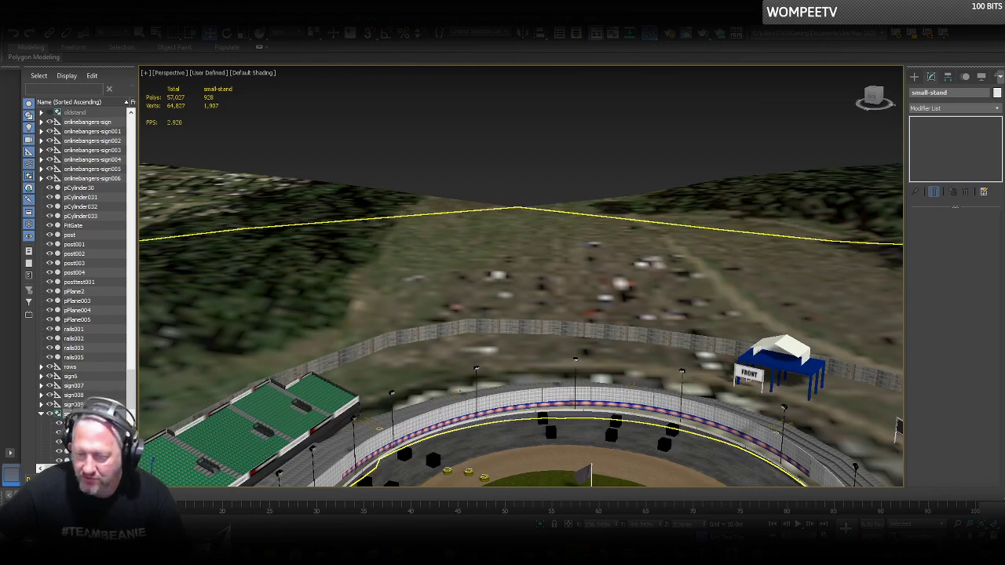
key("alt+w")
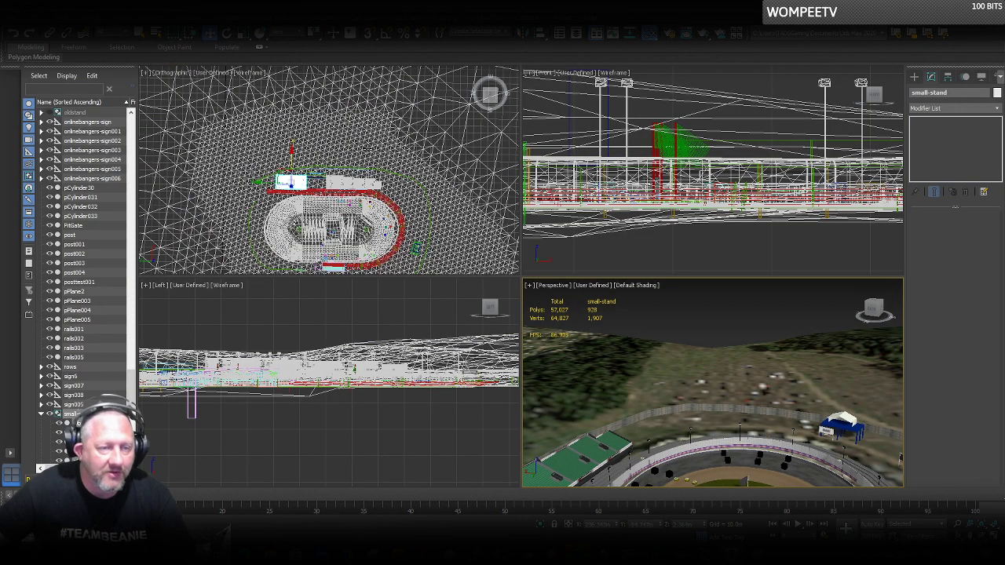
scroll(423, 138, "up", 8)
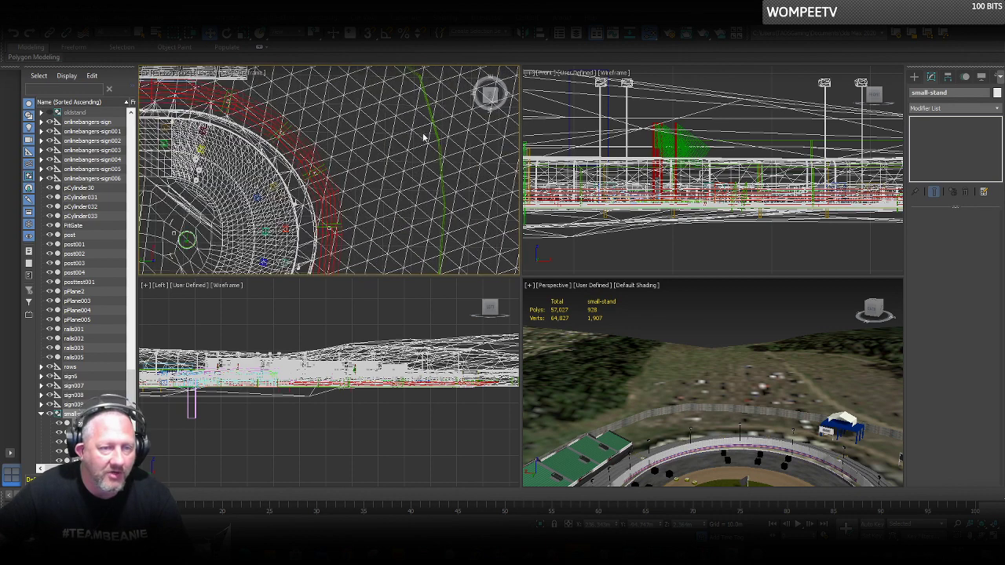
scroll(423, 137, "down", 3)
right_click(365, 187)
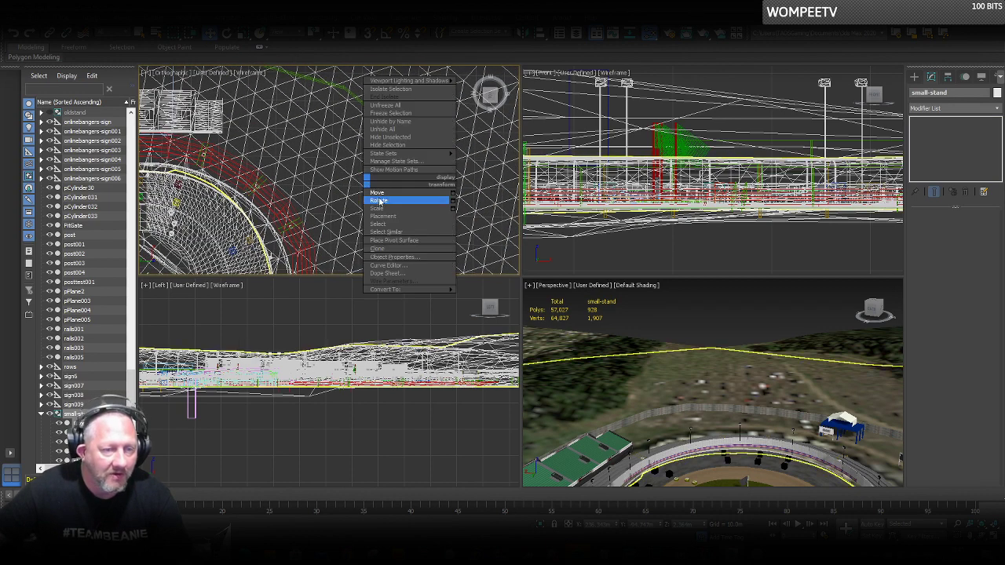
left_click(379, 200)
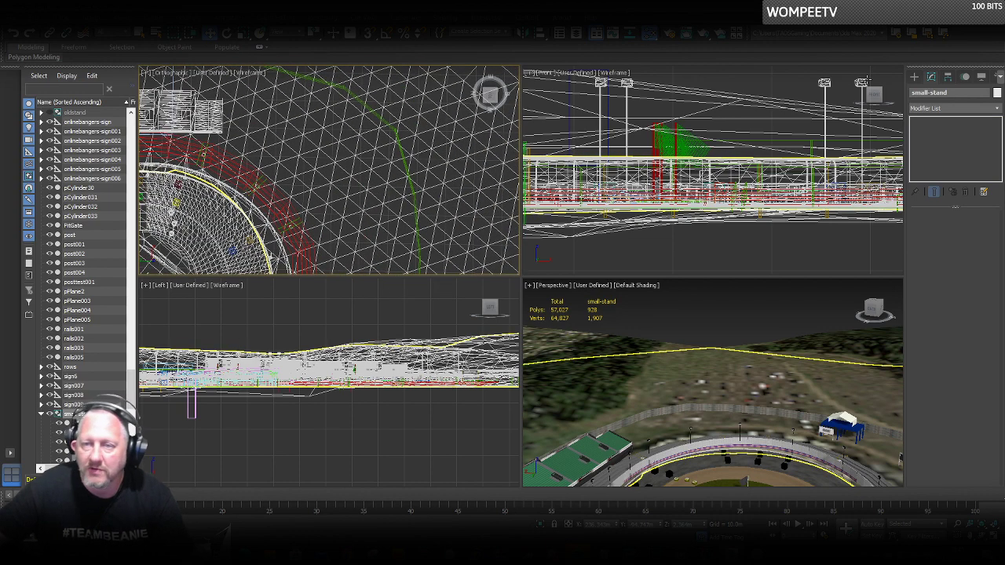
Create a standard box at the origin with length 10 m, width 3 m and height 3 m.
left_click(913, 77)
left_click(932, 140)
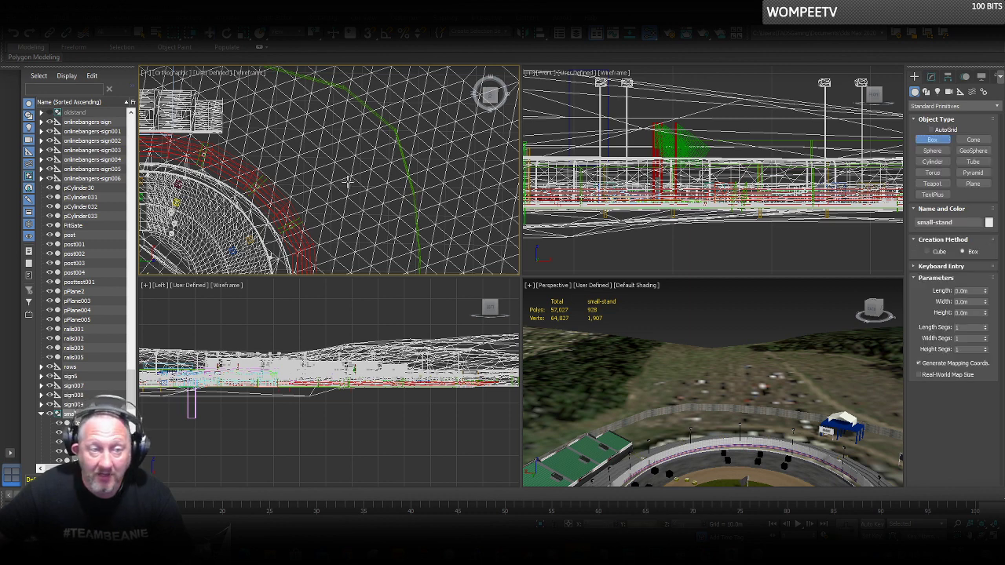
scroll(359, 139, "up", 2)
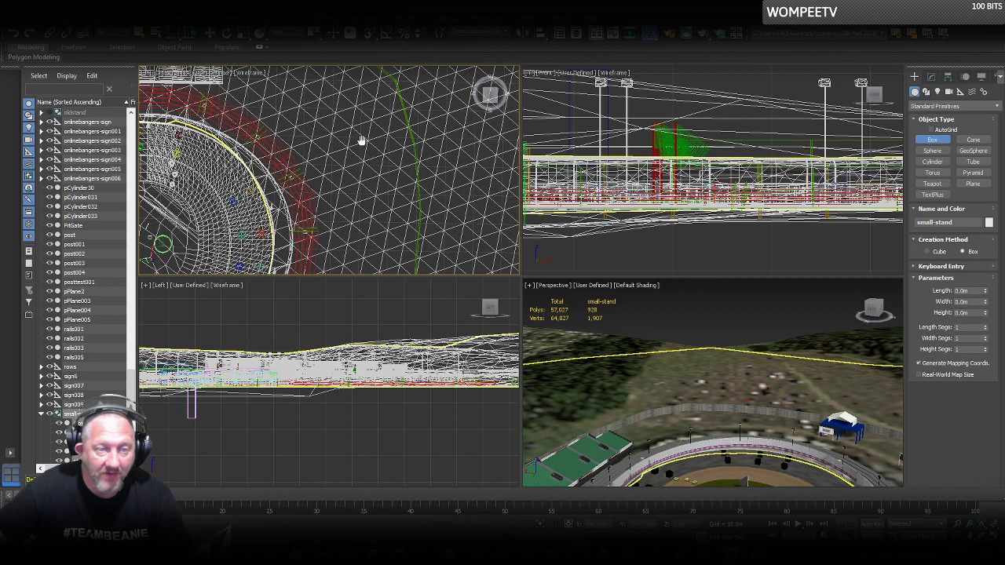
left_click(915, 266)
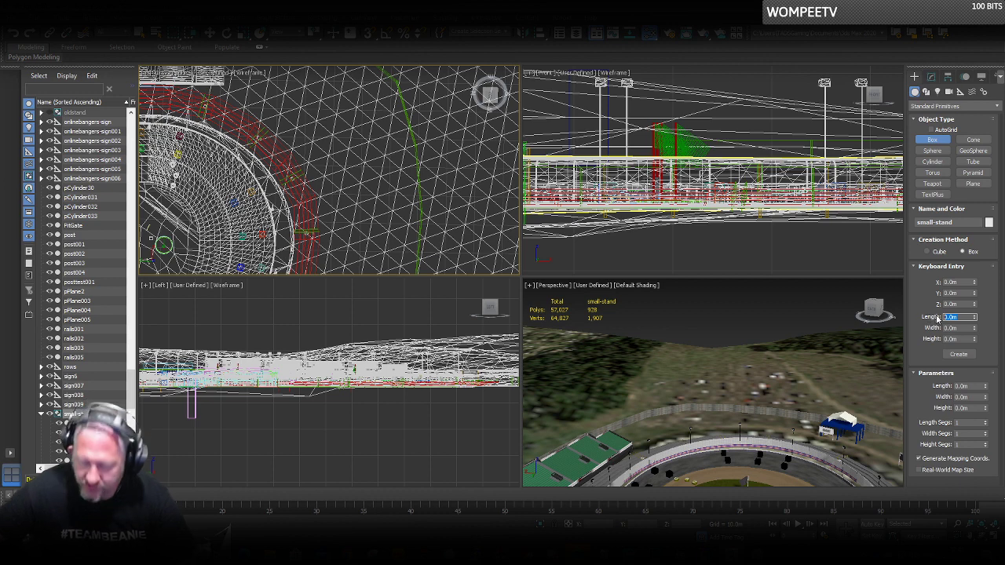
key("Tab")
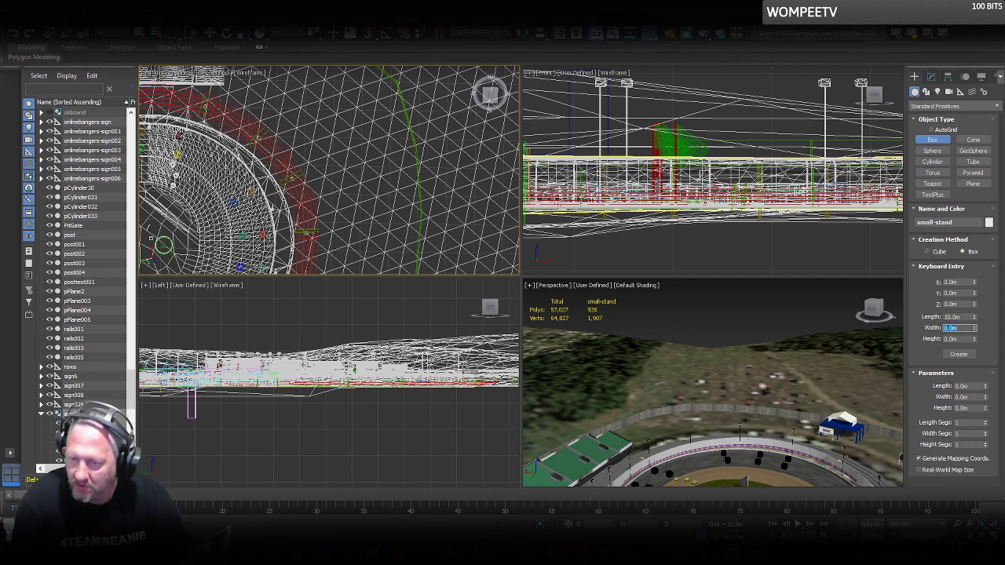
key("Tab")
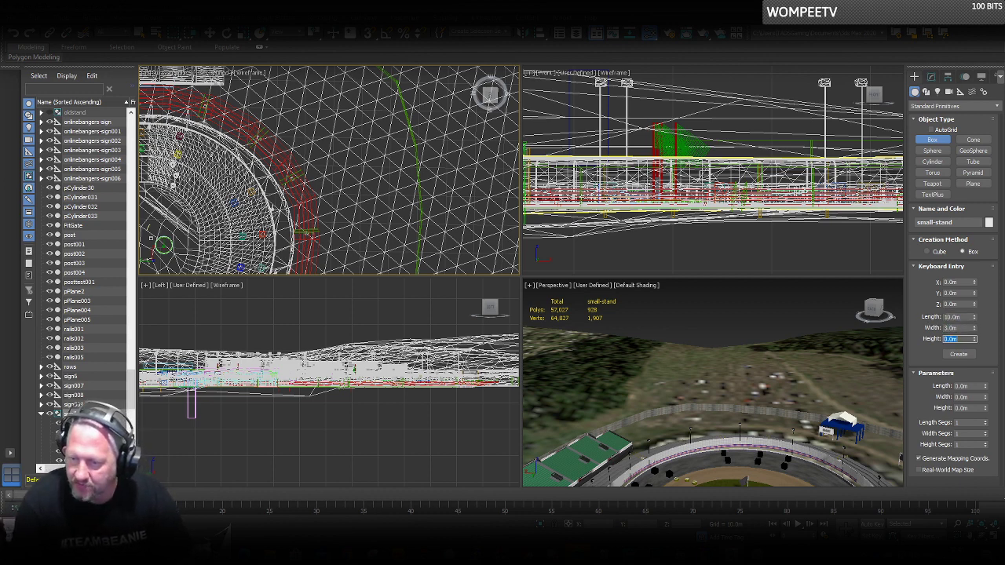
left_click(966, 357)
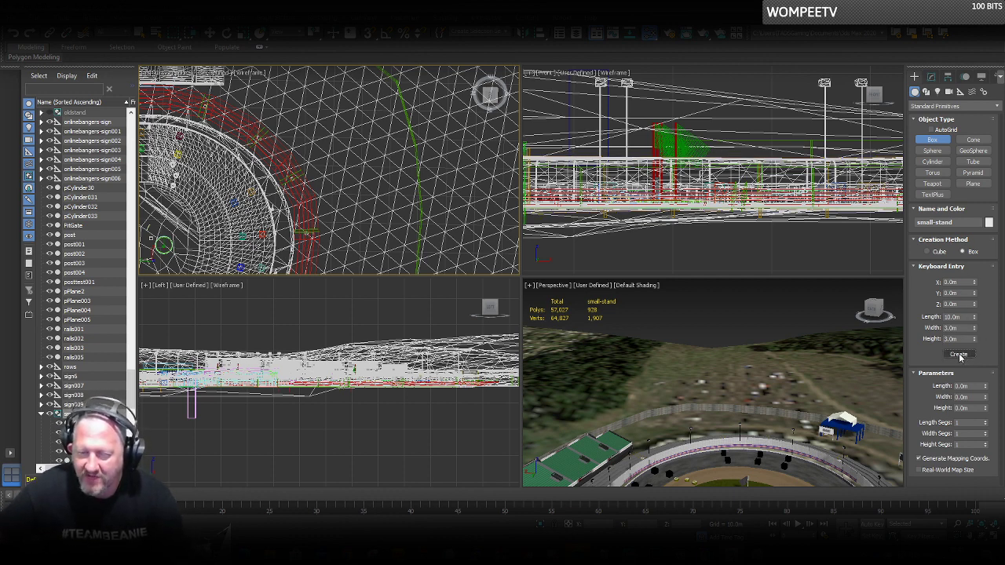
left_click(959, 357)
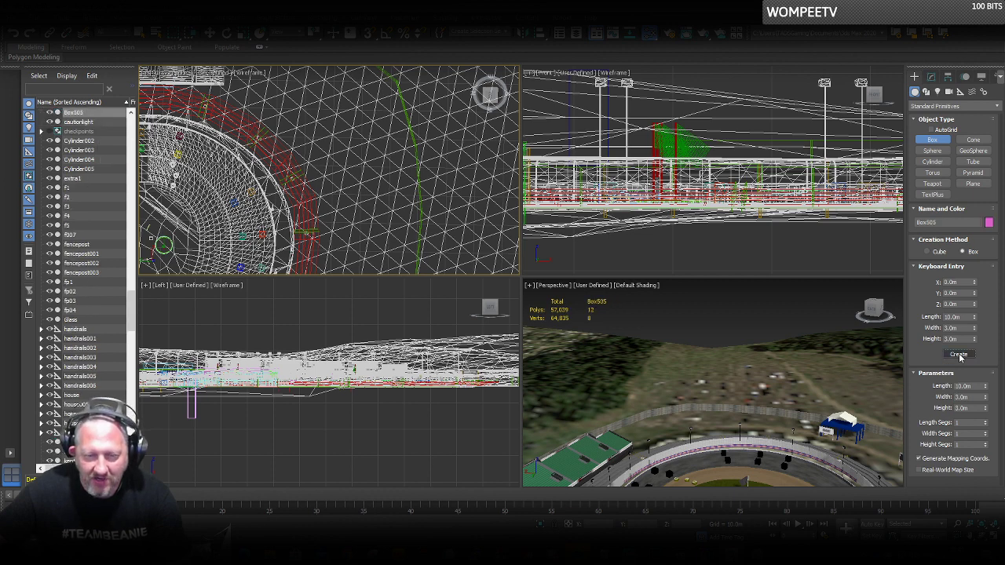
Move the new box from the origin to the grass outside the bend beyond the longer grandstand.
right_click(439, 226)
scroll(438, 226, "down", 5)
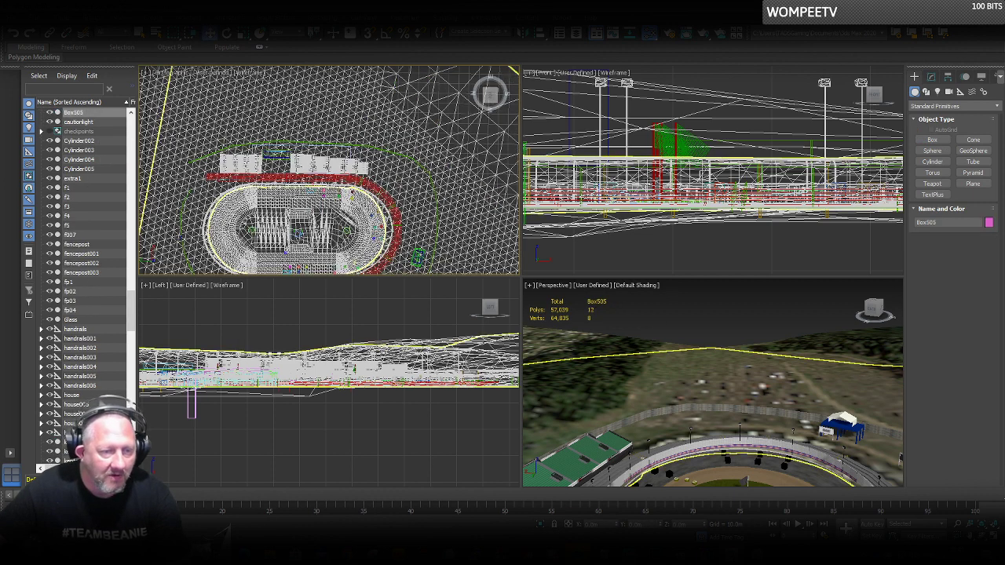
right_click(292, 238)
left_click(313, 251)
middle_click_drag(313, 231, 328, 150)
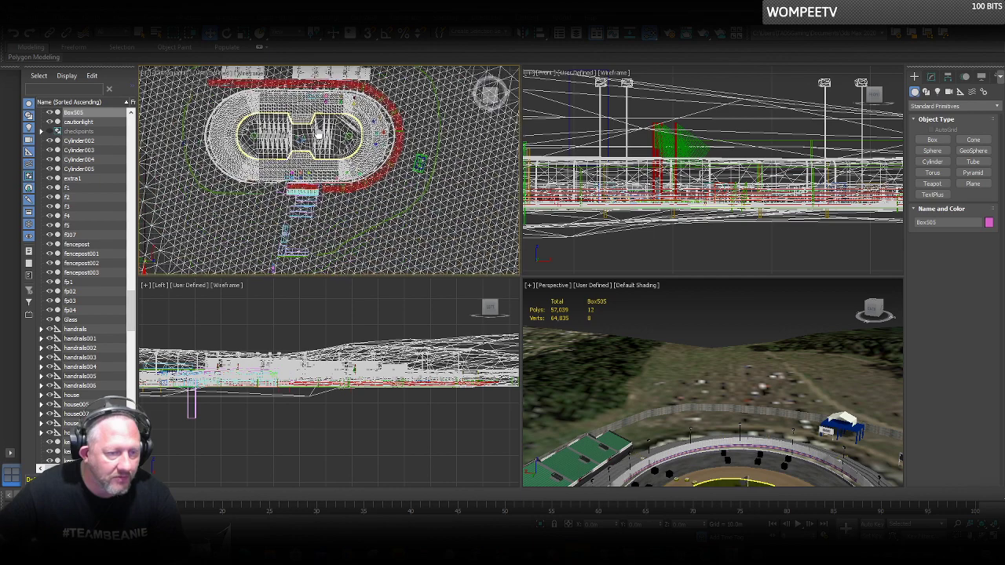
scroll(314, 239, "down", 6)
scroll(332, 169, "down", 4)
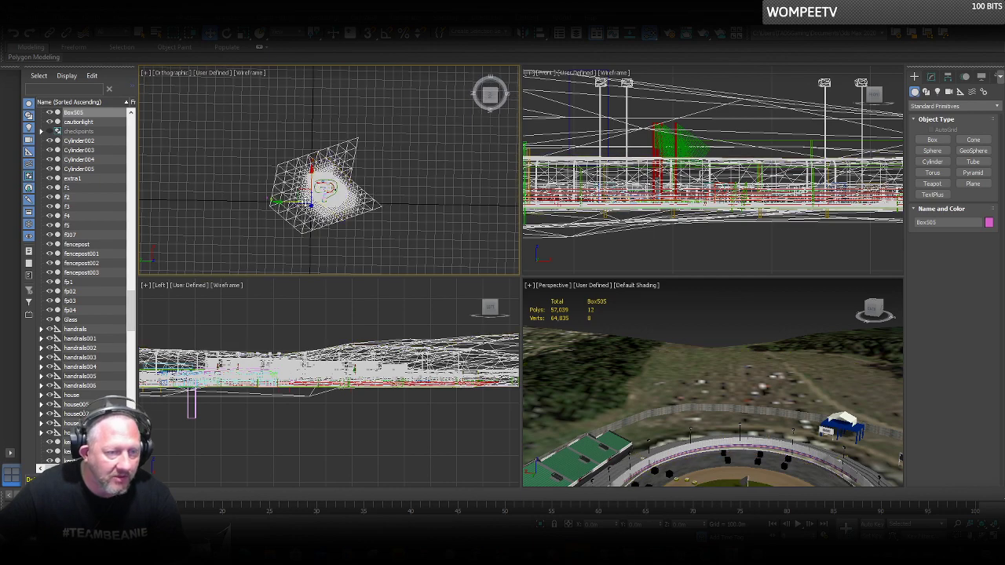
left_click_drag(304, 193, 191, 159)
scroll(347, 189, "up", 10)
middle_click_drag(191, 159, 394, 215)
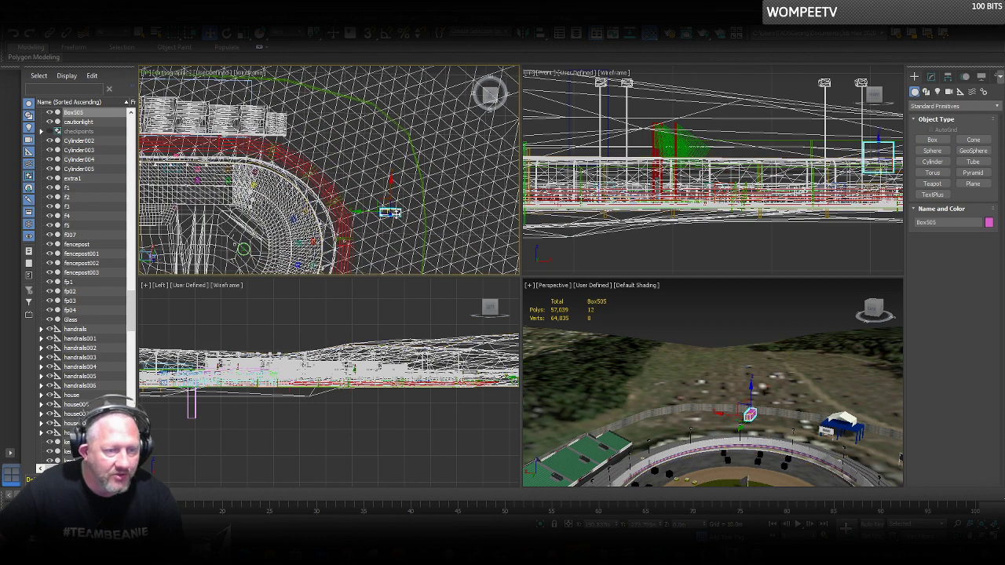
Try rotating the box to follow the bend and moving it closer to the grandstand, and undo both changes.
scroll(395, 215, "up", 3)
right_click(392, 216)
left_click(420, 231)
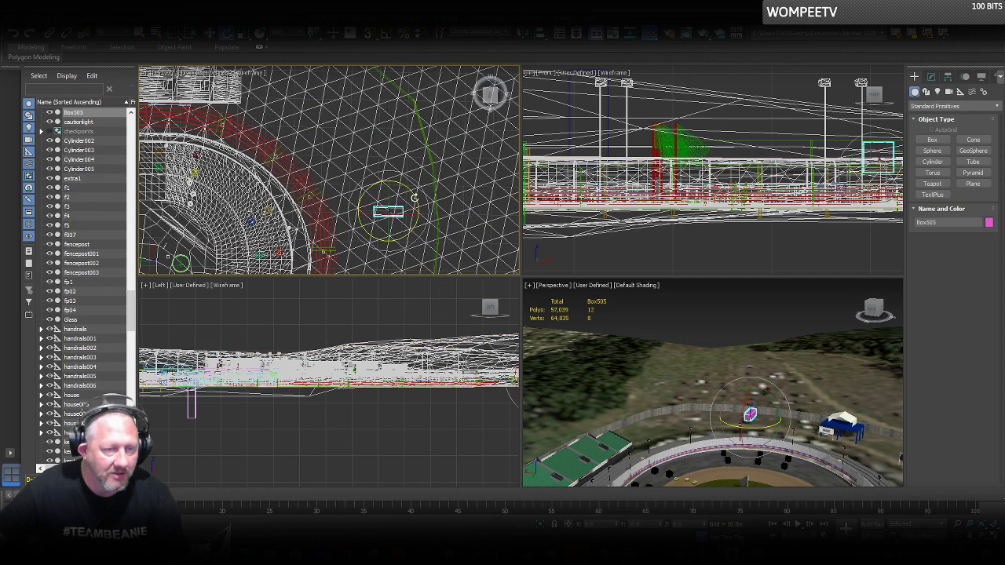
left_click_drag(415, 198, 397, 259)
right_click(385, 211)
left_click(415, 217)
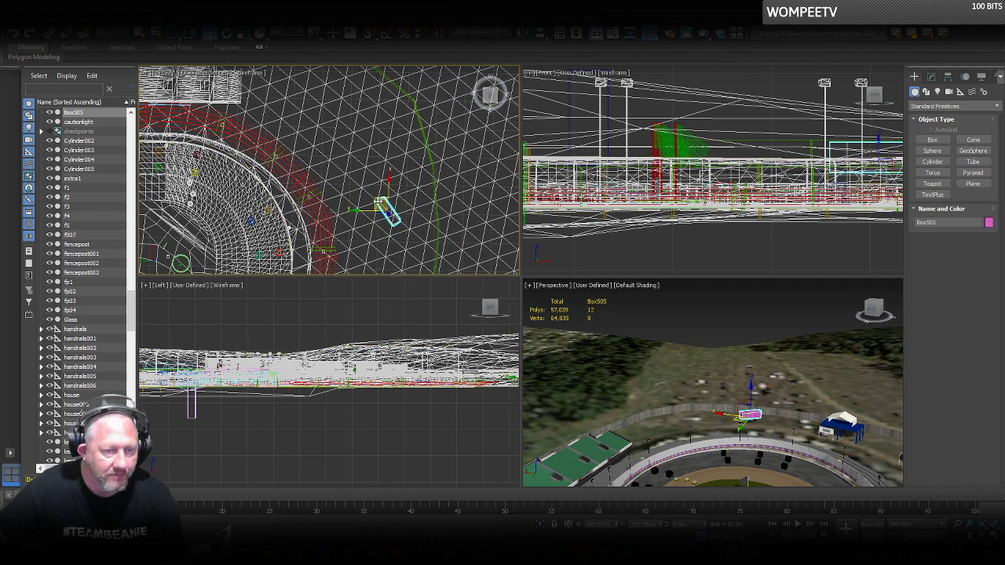
left_click_drag(379, 203, 367, 117)
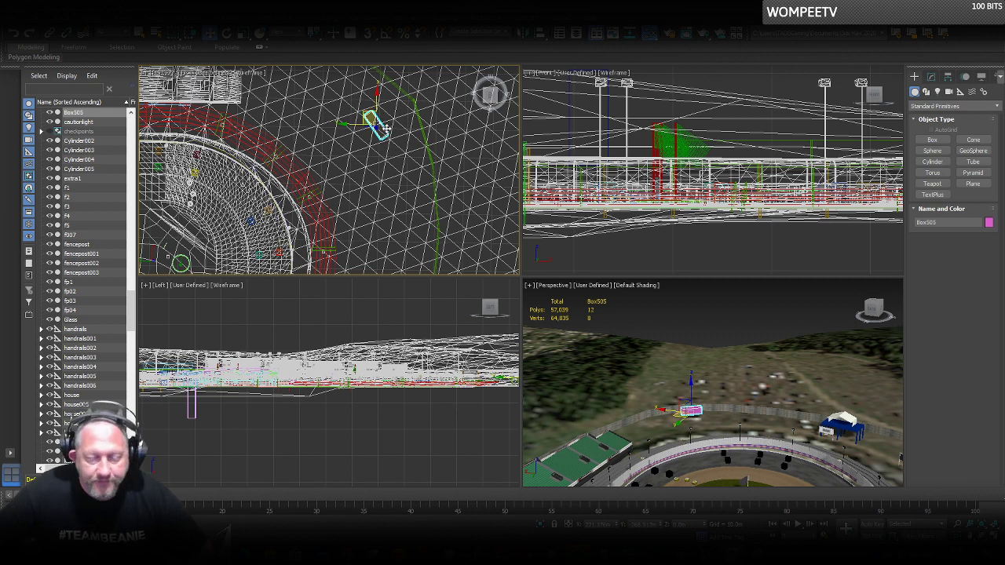
left_click_drag(385, 127, 388, 211)
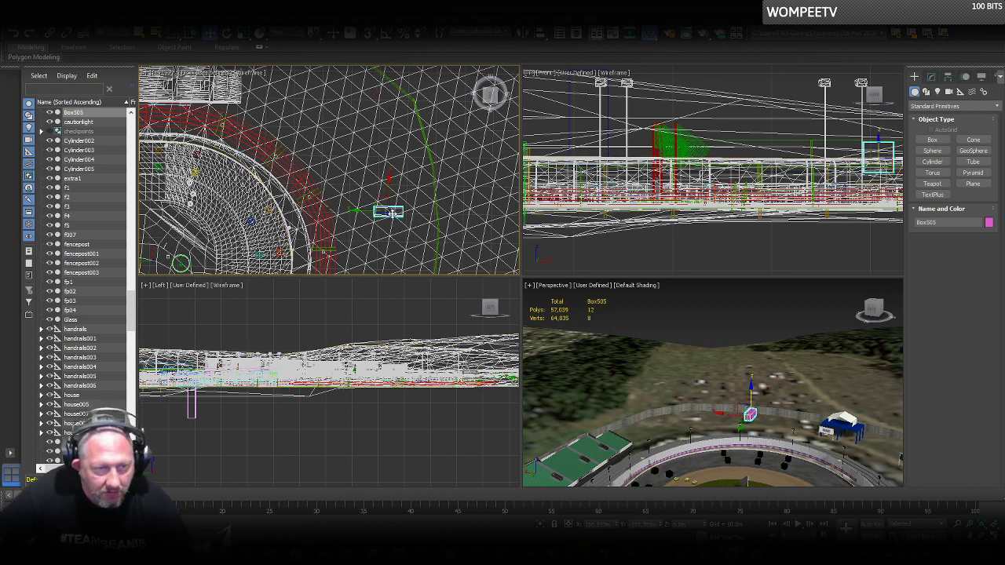
Clone the box as one independent copy, scaled uniformly to be slightly smaller than the original.
middle_click_drag(388, 213, 373, 228, "alt")
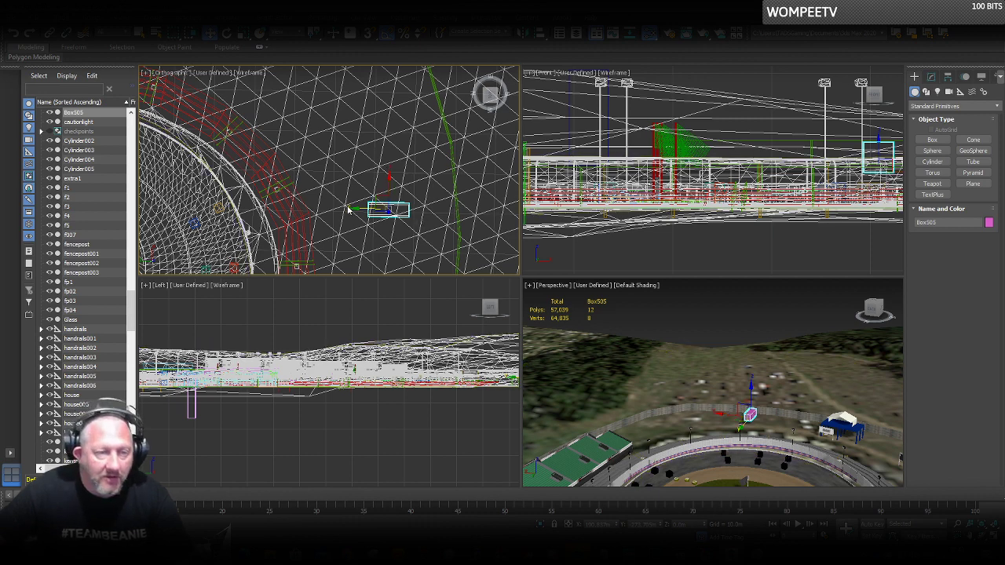
scroll(385, 207, "up", 5)
scroll(384, 206, "up", 3)
middle_click_drag(398, 188, 341, 185)
scroll(341, 185, "down", 2)
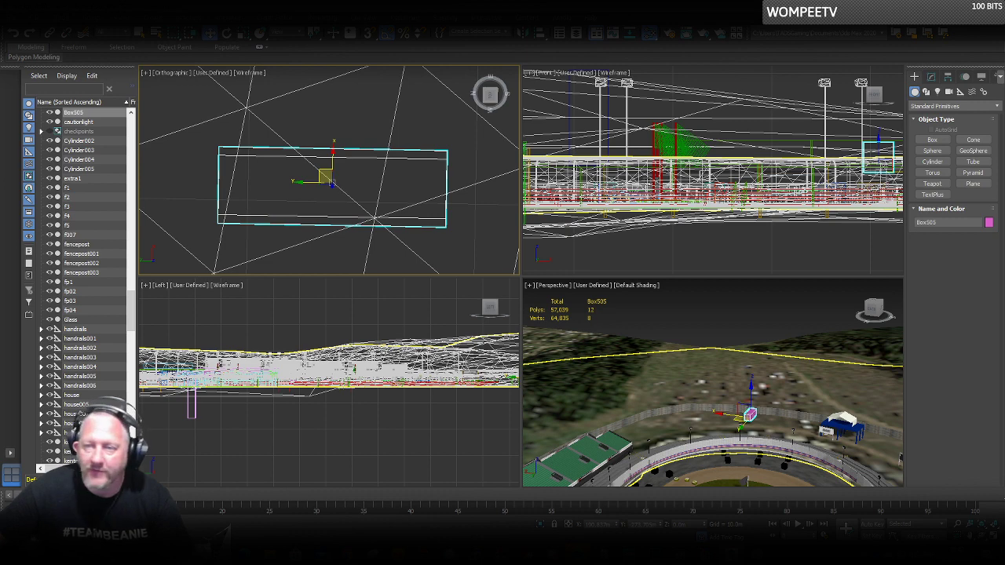
left_click(931, 78)
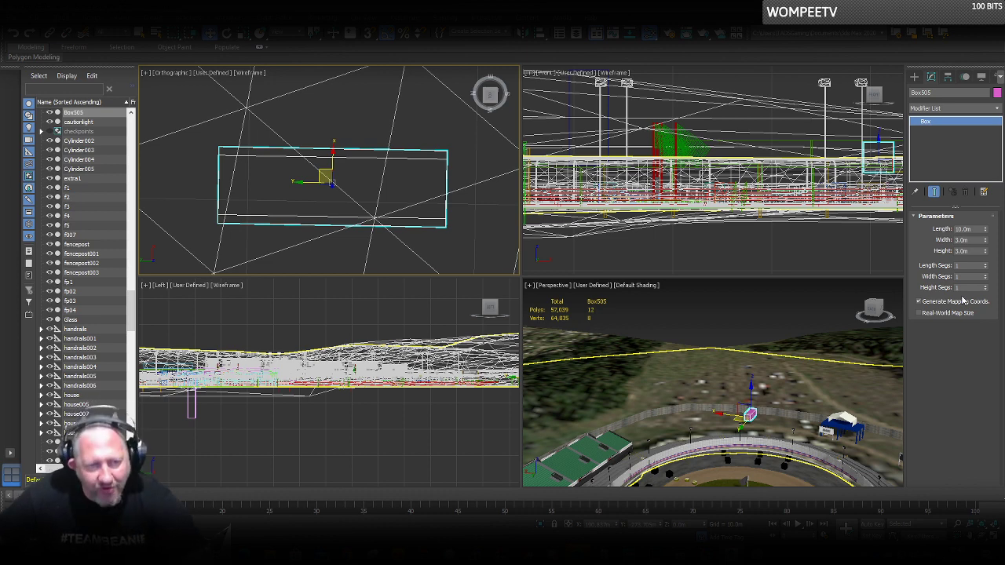
right_click(333, 191)
left_click(338, 207)
right_click(330, 184)
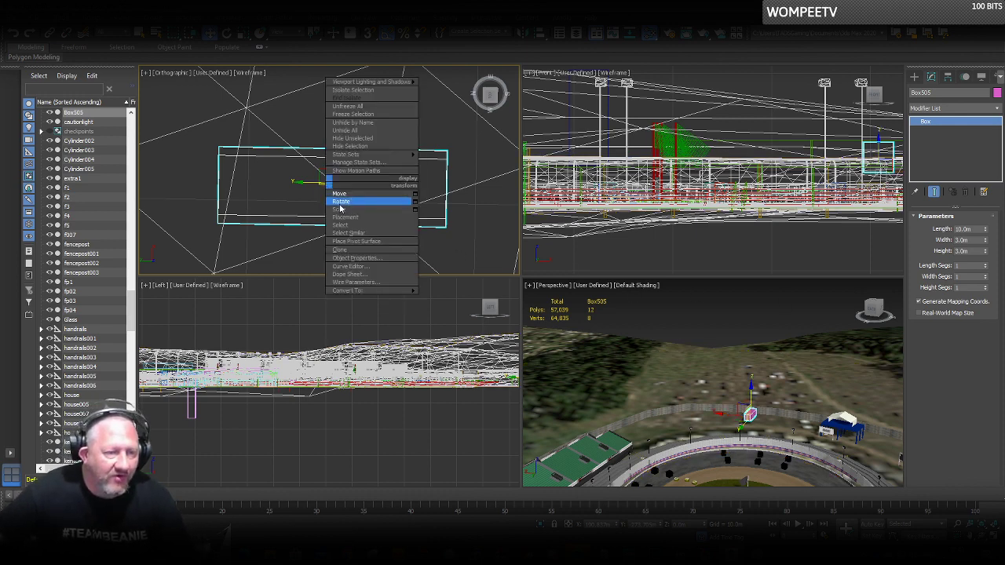
left_click(339, 209)
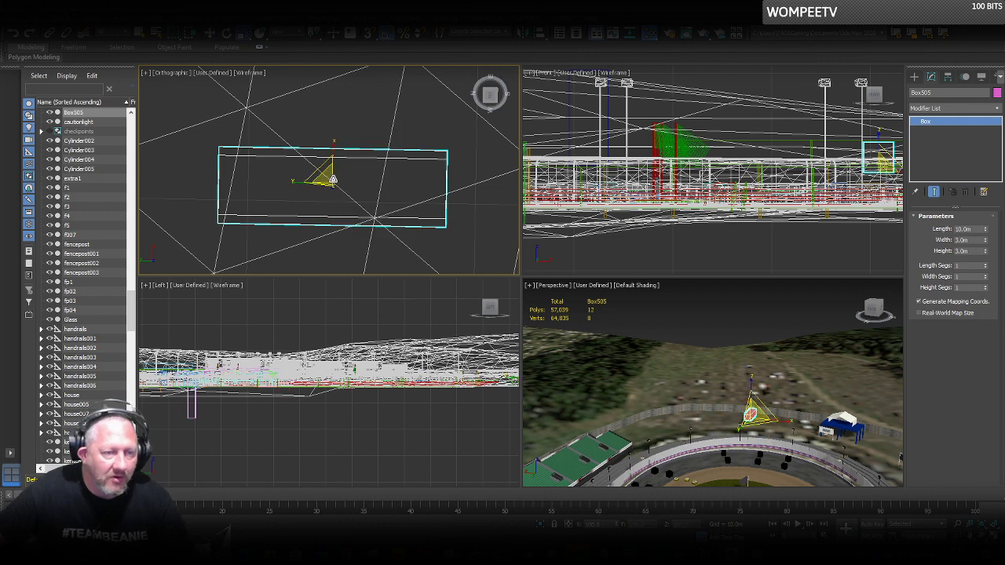
left_click_drag(326, 176, 337, 186, "shift")
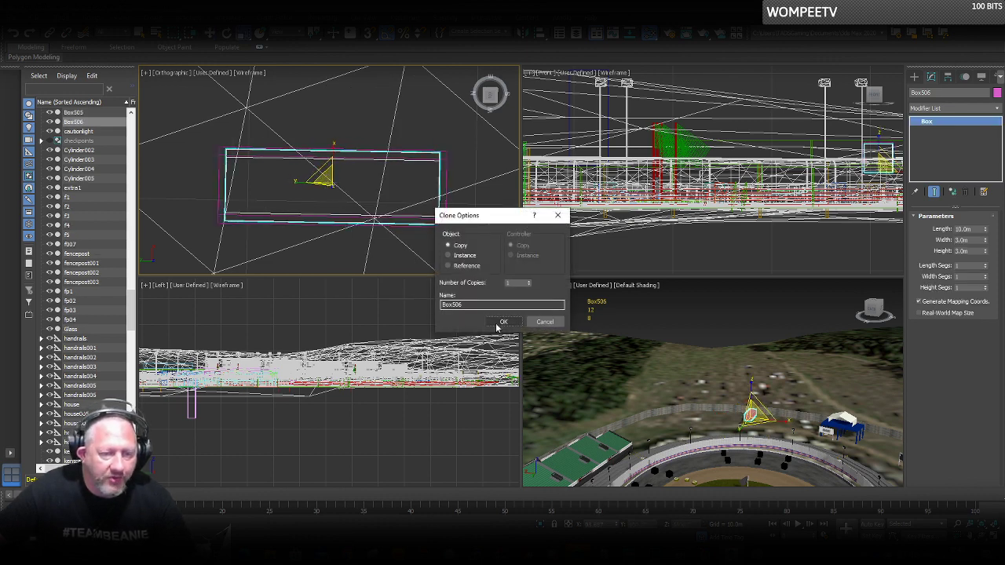
left_click(503, 321)
Shift the smaller copy slightly across the original box's width in the orthographic view.
key("w")
left_click_drag(333, 151, 331, 160)
right_click(335, 166)
left_click(344, 173)
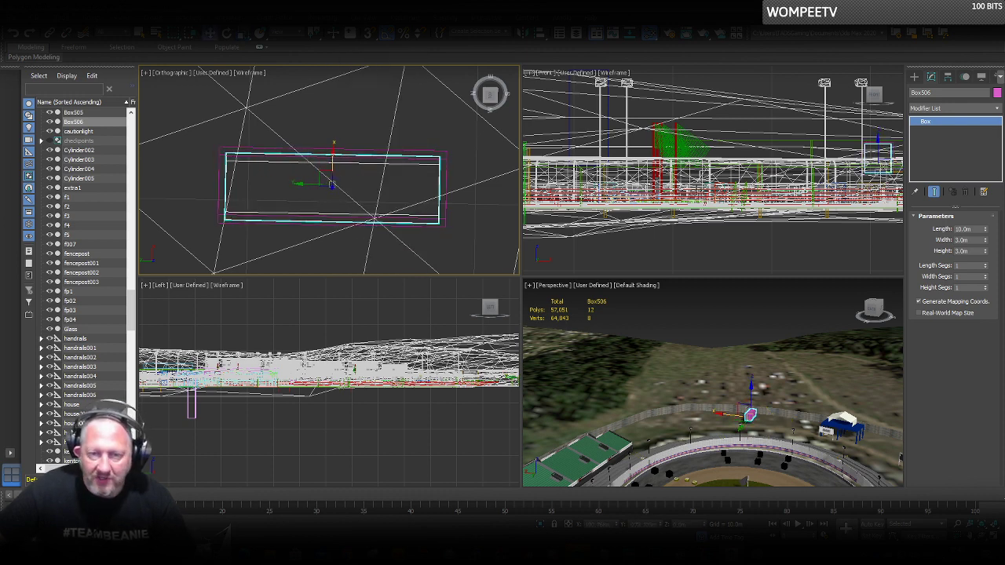
Lower the smaller copy in the Left view so that it extends below the base of the original box.
scroll(373, 367, "up", 6)
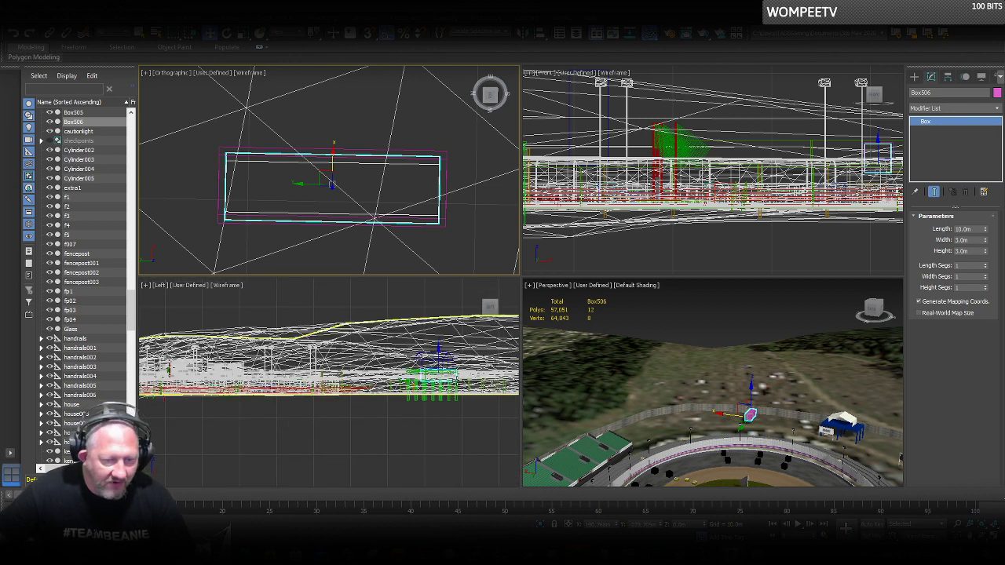
scroll(374, 367, "up", 2)
right_click(396, 378)
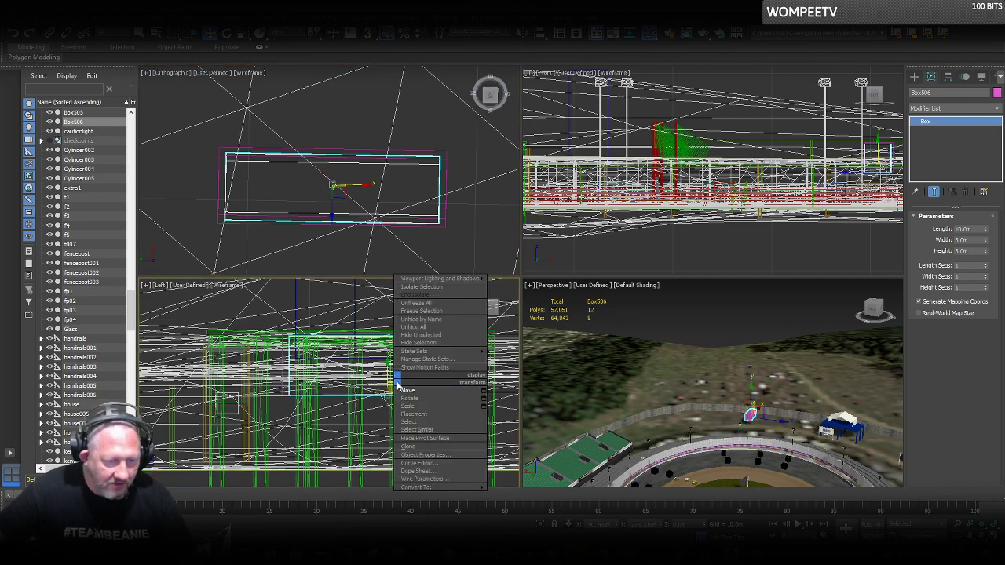
left_click(410, 414)
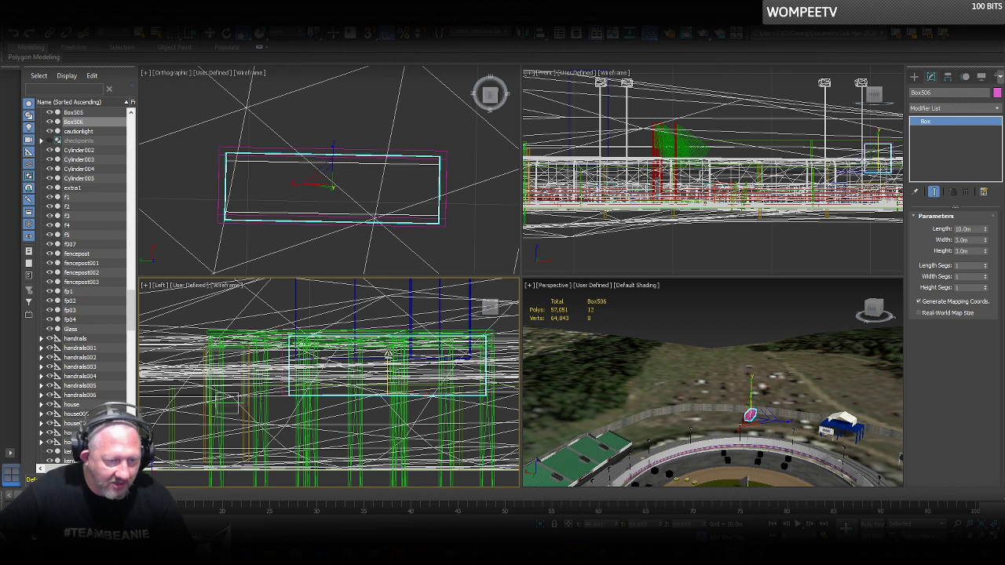
left_click_drag(392, 351, 386, 397)
right_click(386, 365)
left_click(397, 374)
scroll(751, 220, "down", 6)
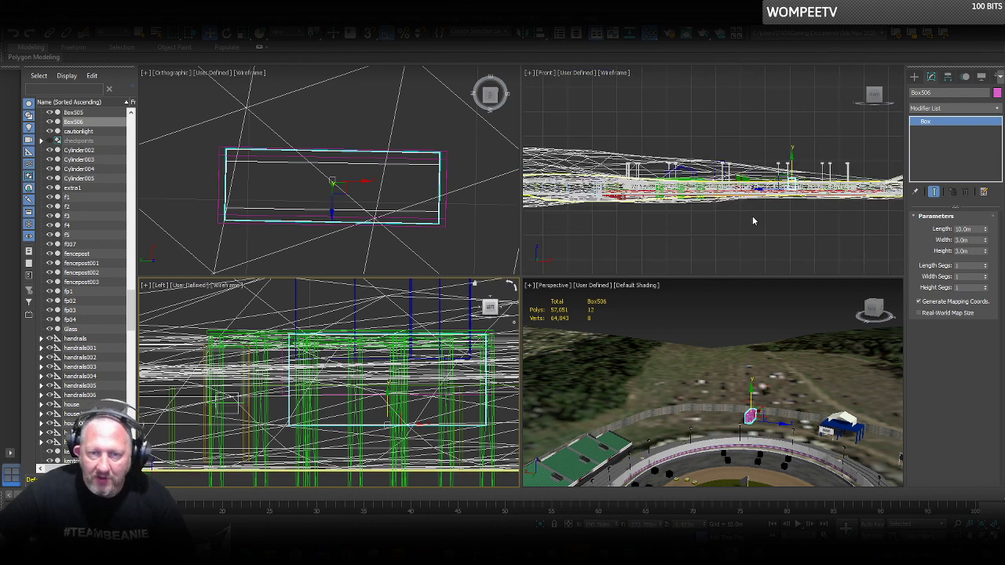
Fine-tune the smaller copy's position so it sits centred inside the original box, checking the wall gaps in the Front view.
scroll(632, 176, "up", 12)
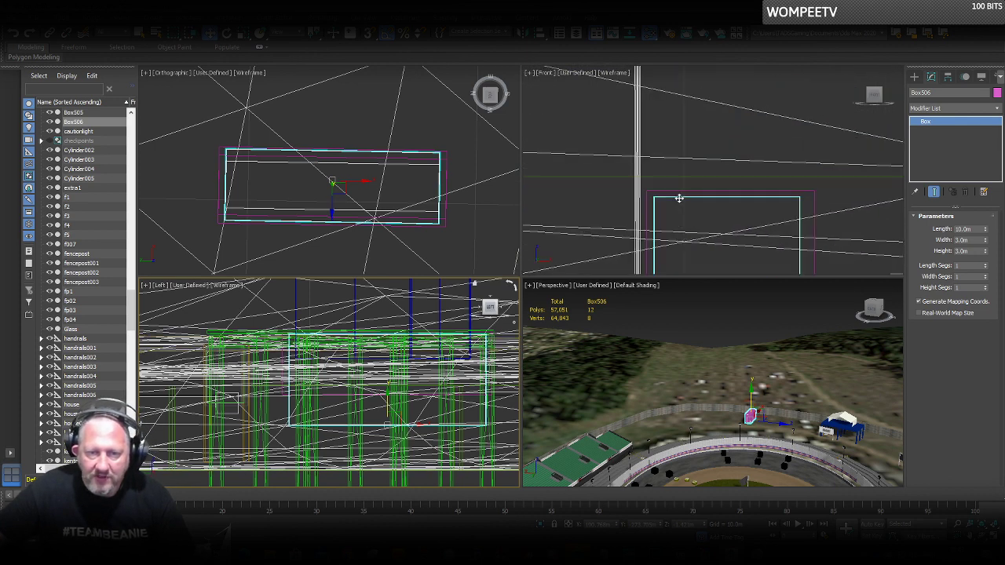
right_click(352, 193)
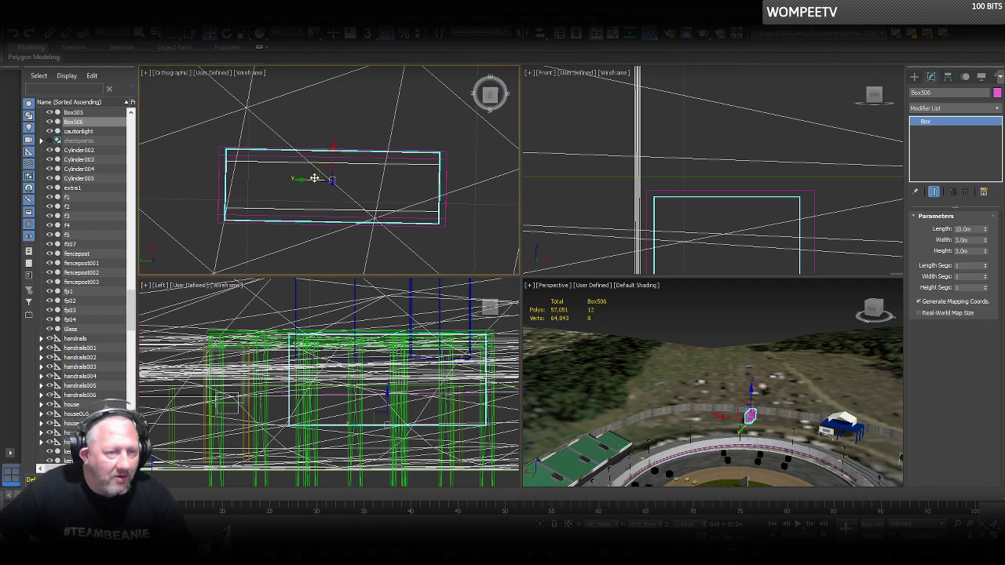
left_click_drag(313, 180, 329, 157)
middle_click_drag(660, 199, 620, 160)
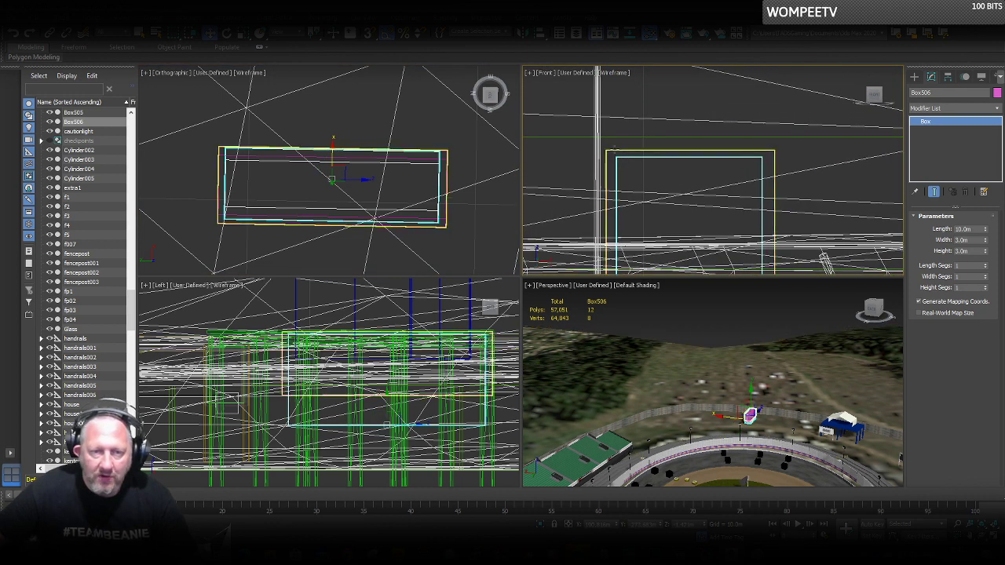
Subtract the smaller copy from the larger box with a ProBoolean compound object to hollow it out.
left_click(619, 162)
scroll(632, 161, "up", 4)
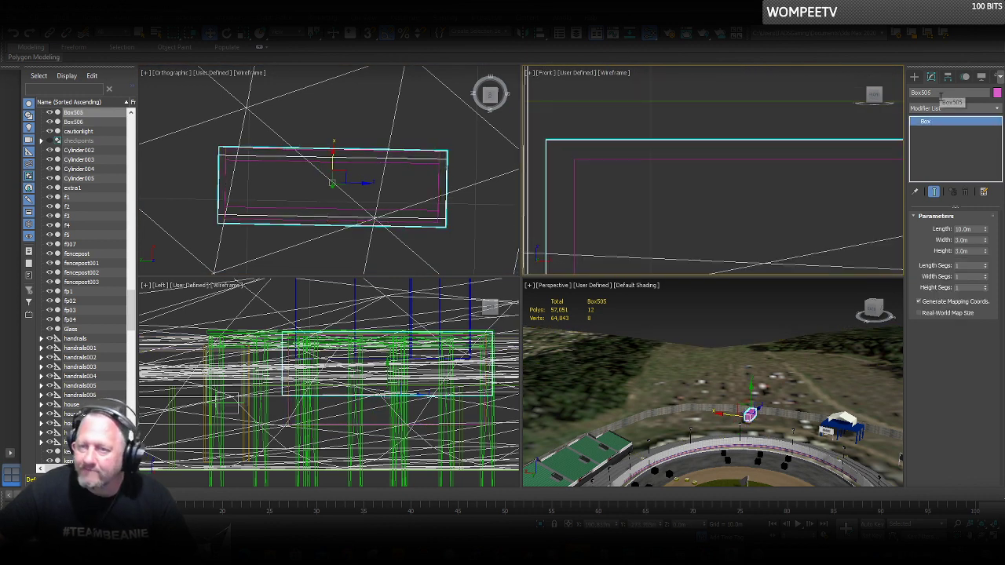
left_click(997, 108)
left_click(913, 76)
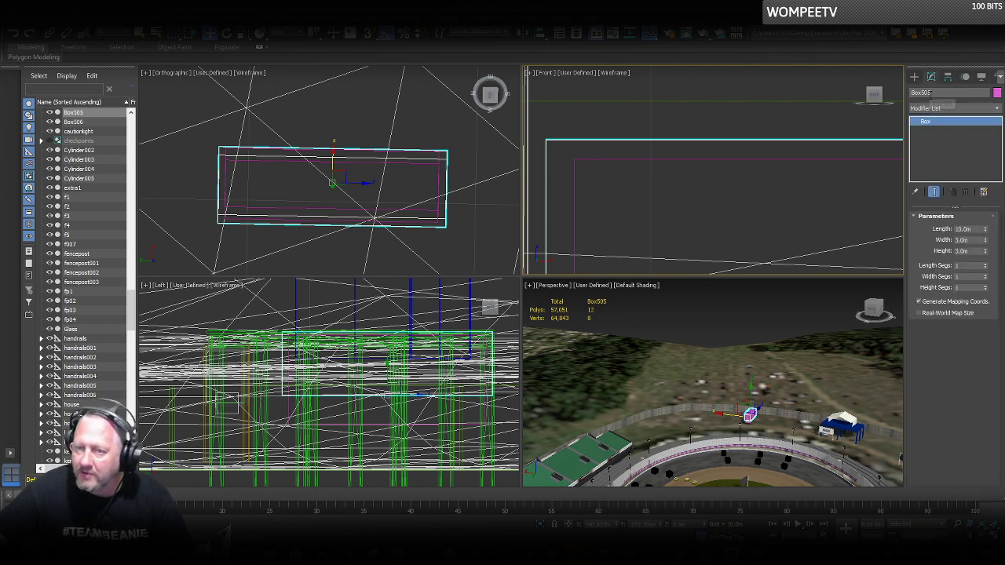
left_click(913, 76)
left_click(934, 106)
left_click(926, 131)
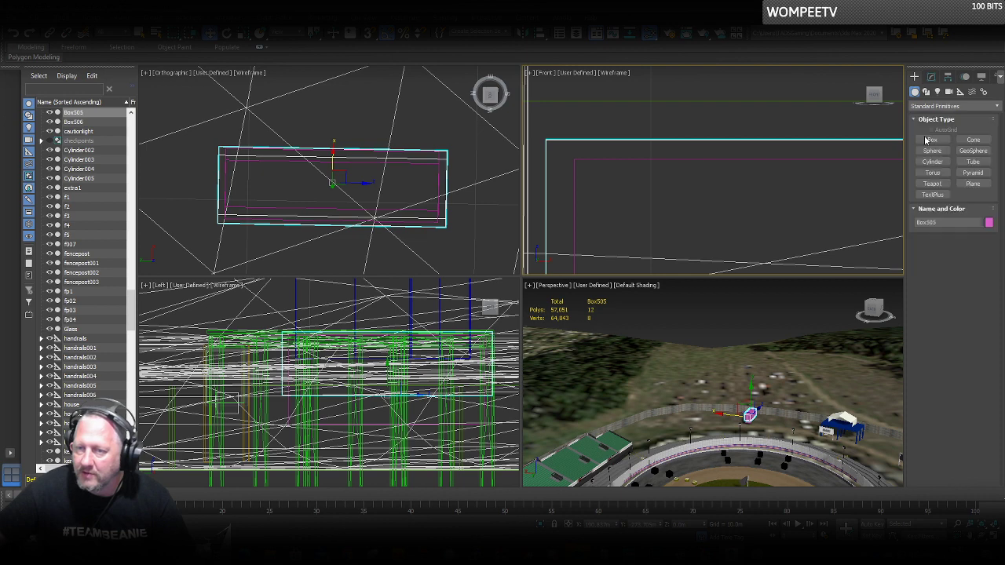
left_click(973, 184)
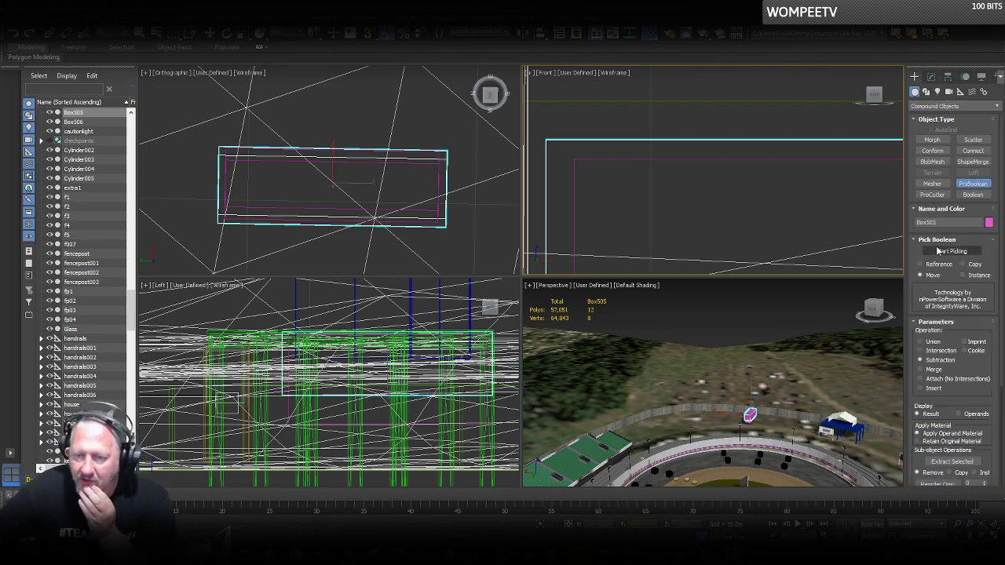
left_click(948, 253)
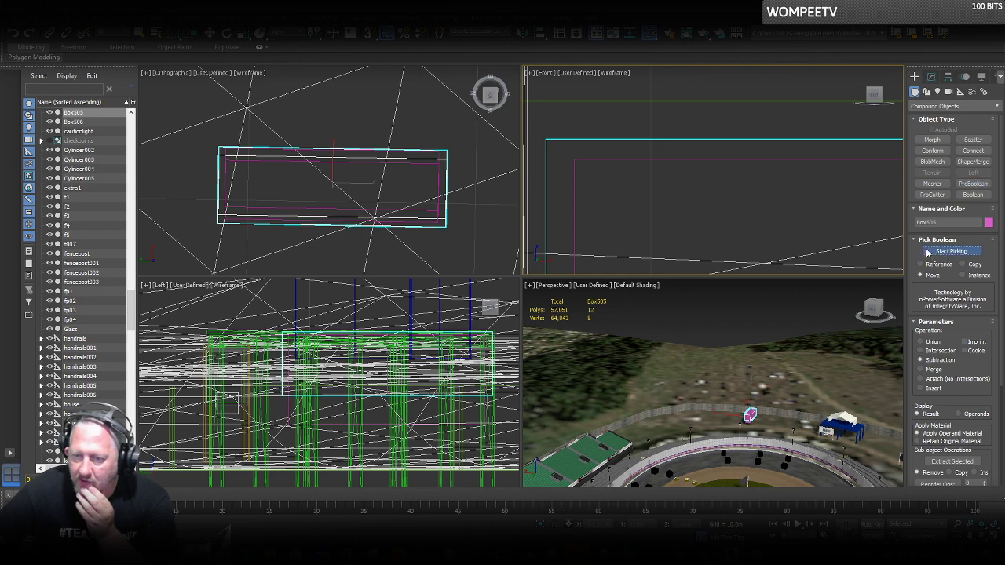
left_click(597, 157)
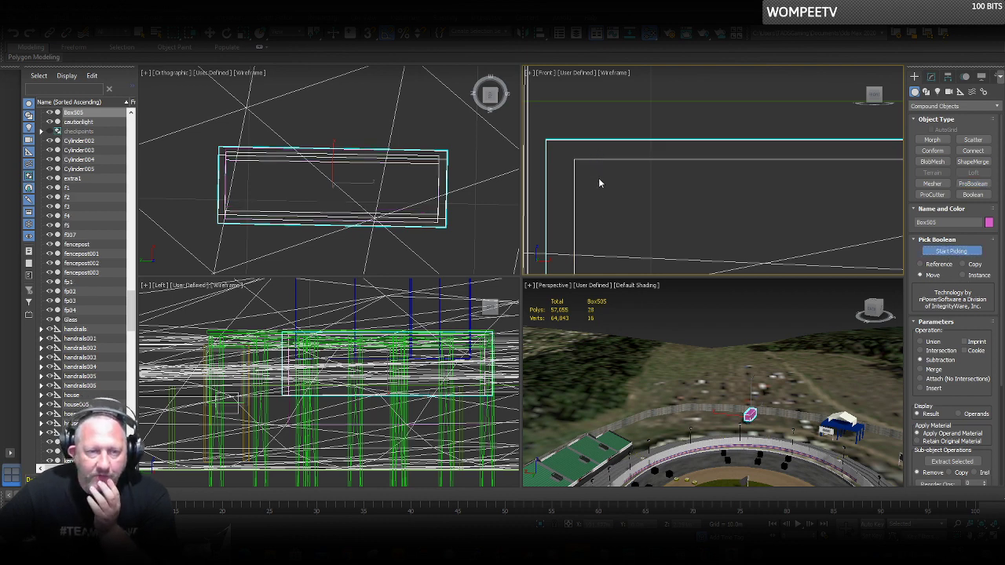
right_click(599, 178)
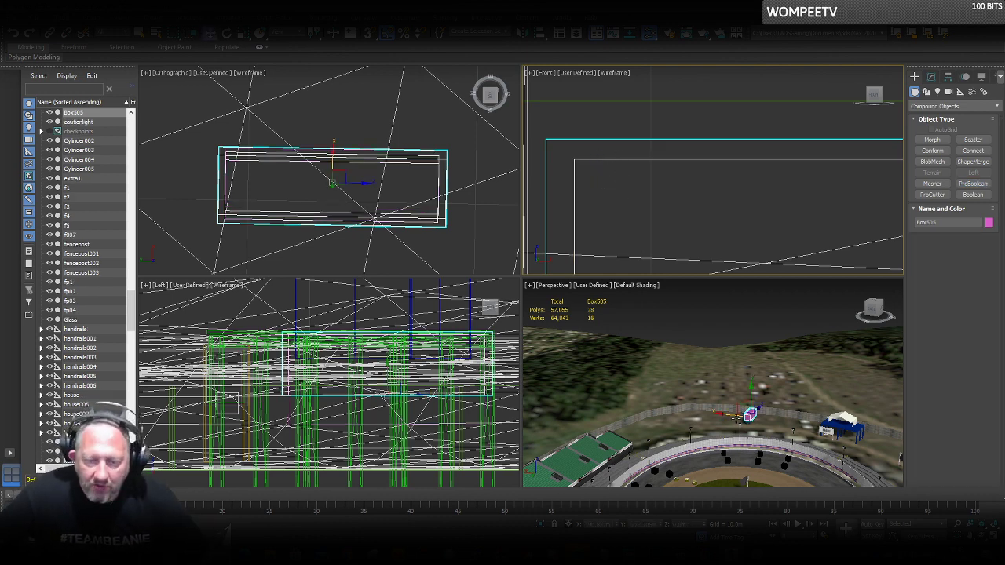
Frame the hollowed box in all viewports, rotate it to inspect its underside, and undo the rotation.
left_click(736, 417)
key("z")
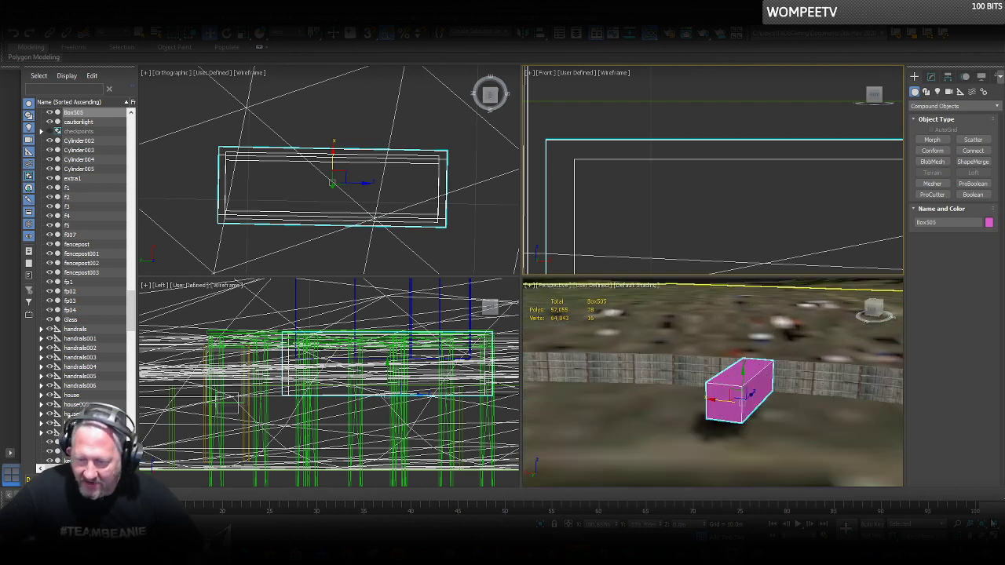
key("z")
middle_click_drag(709, 417, 691, 396, "alt")
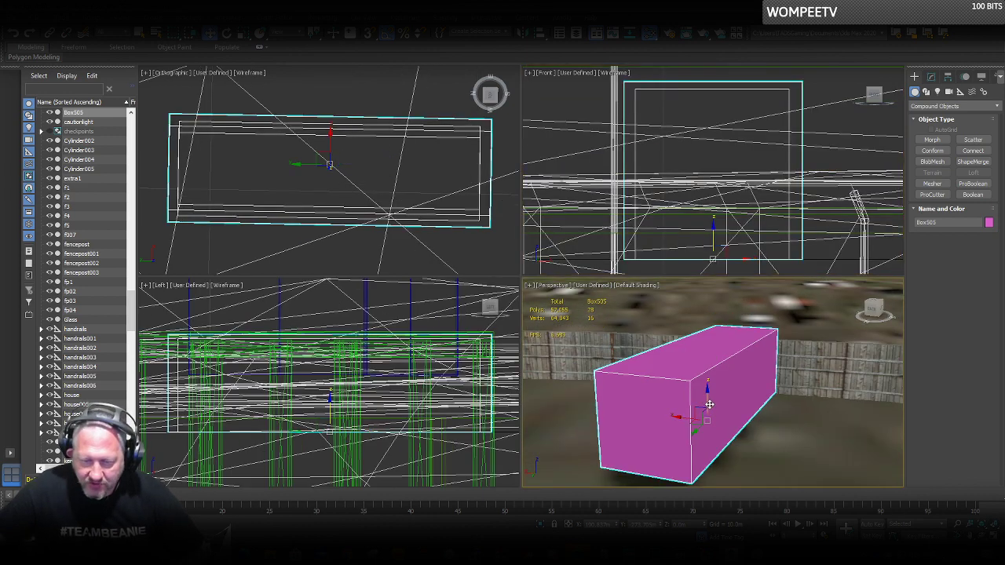
right_click(710, 409)
left_click(750, 428)
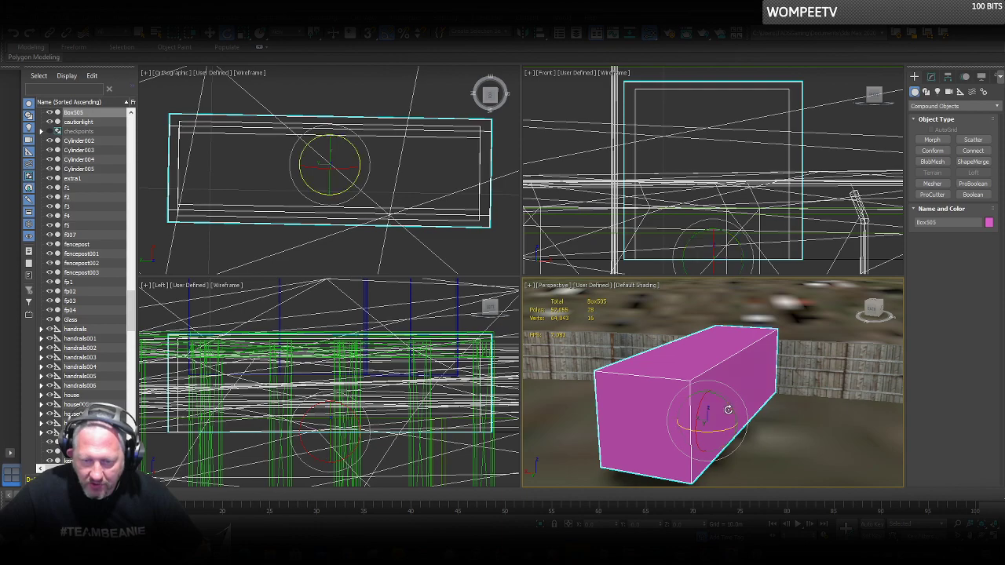
left_click_drag(724, 406, 722, 357)
key("ctrl+z")
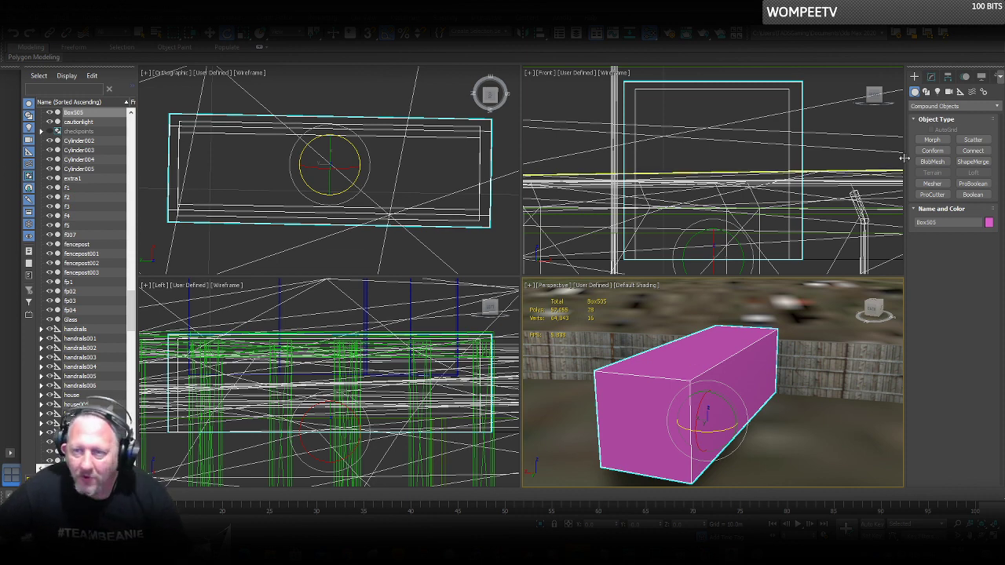
Add an Edit Mesh modifier to the hollowed box and move the inner vertices of one long wall outward to thin it.
left_click(930, 77)
left_click(950, 109)
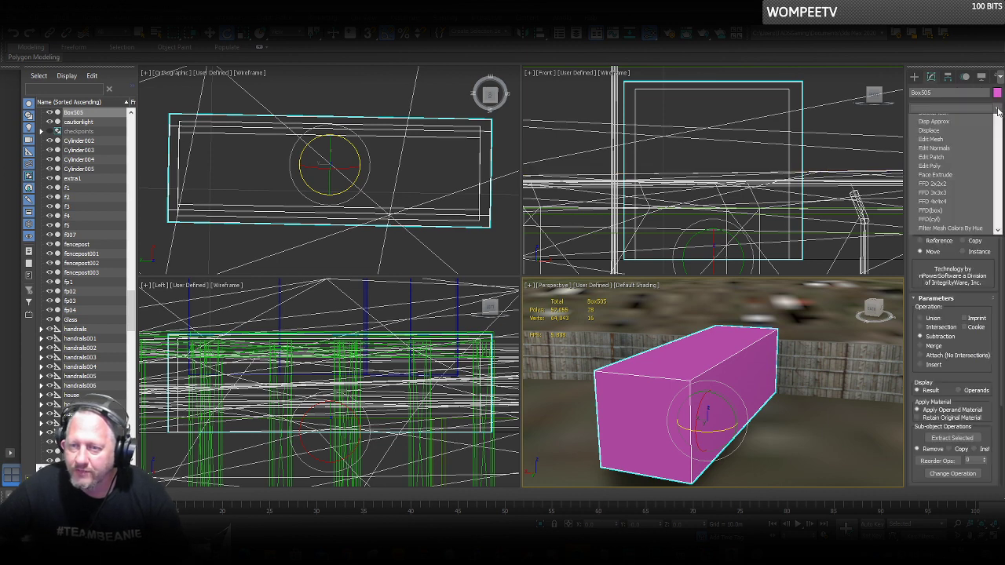
left_click(931, 443)
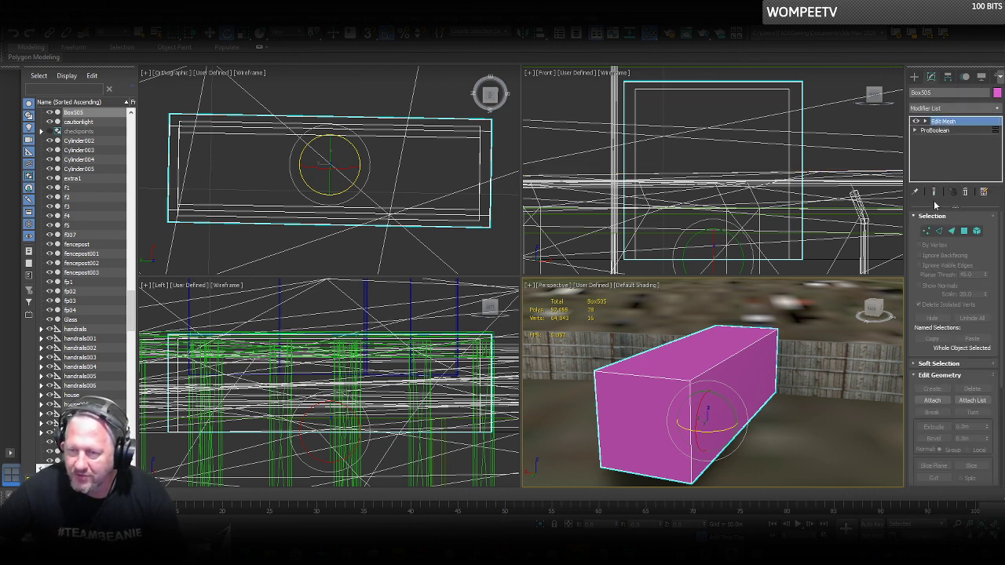
left_click(927, 231)
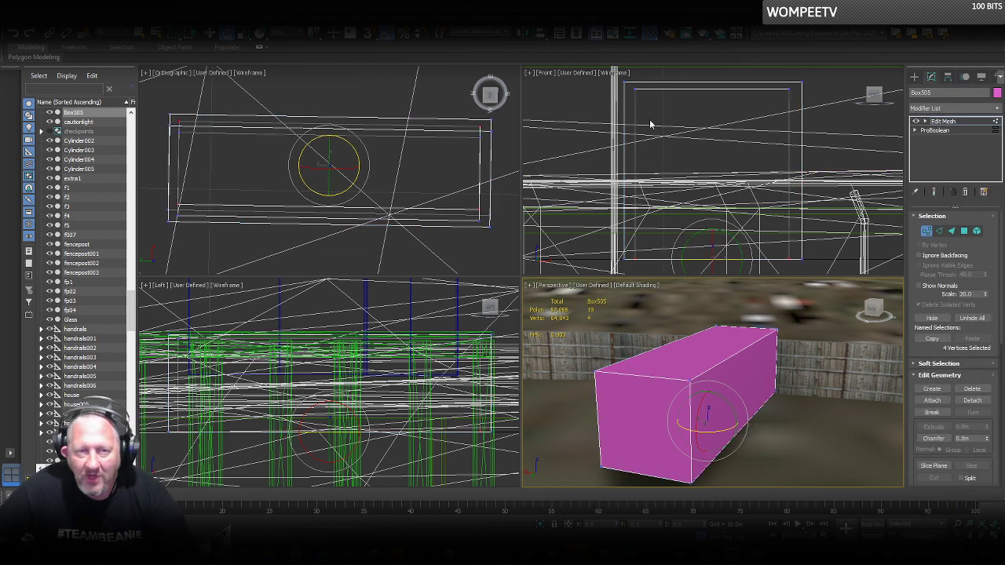
left_click_drag(634, 92, 665, 274)
key("w")
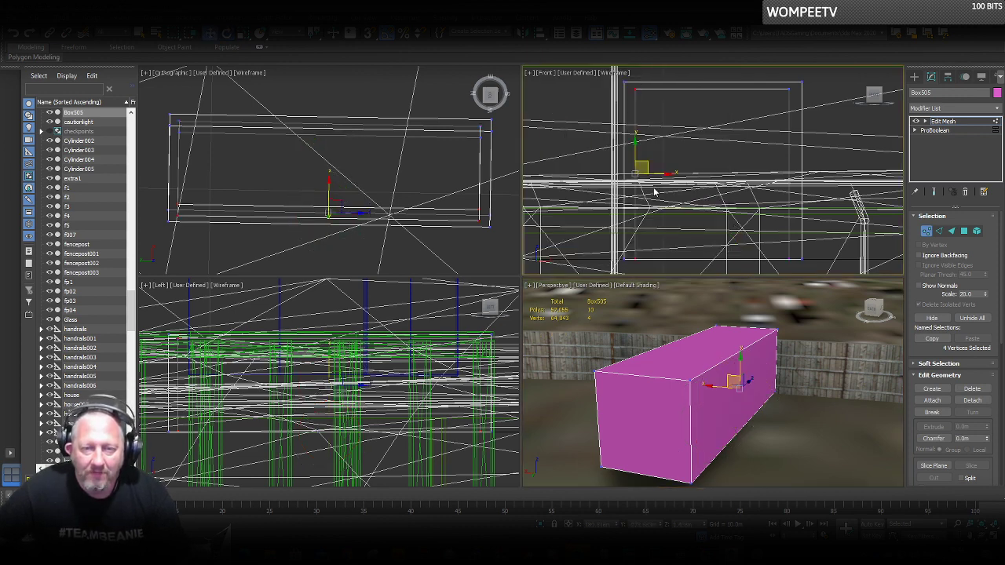
left_click_drag(650, 171, 644, 172)
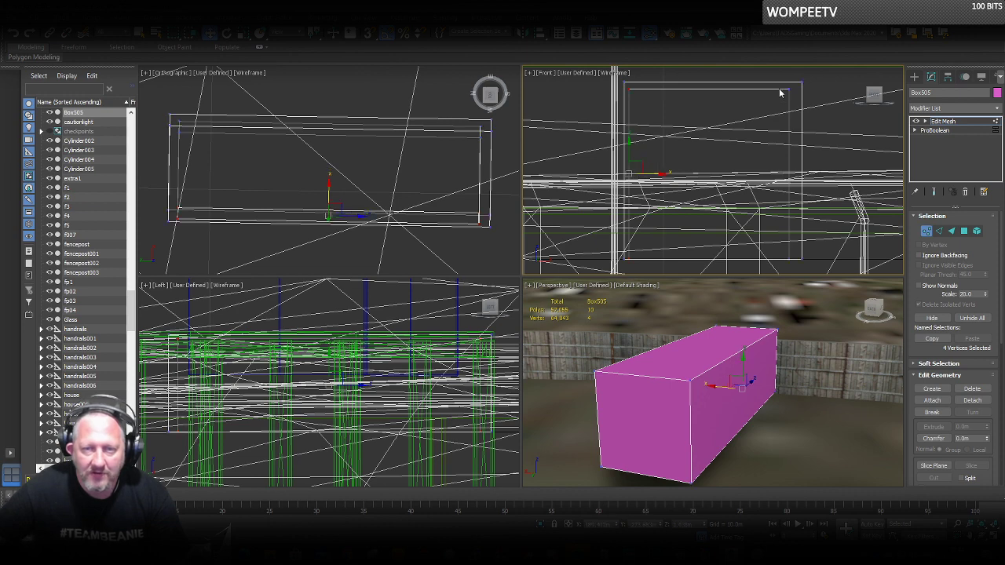
Thin the opposite long wall and the roof by moving their inner vertices outward, and leave vertex editing.
left_click_drag(781, 88, 792, 273)
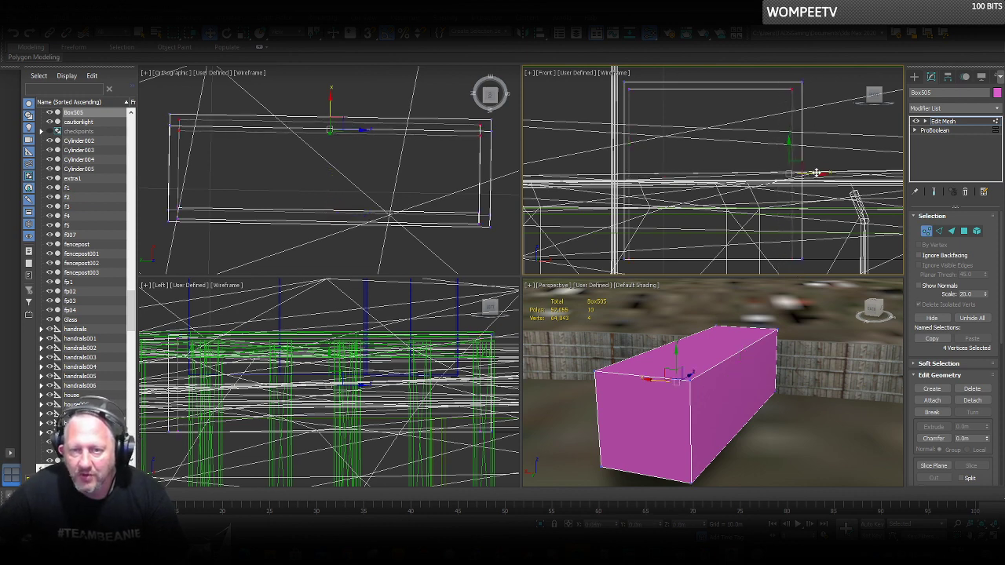
left_click_drag(821, 171, 820, 172)
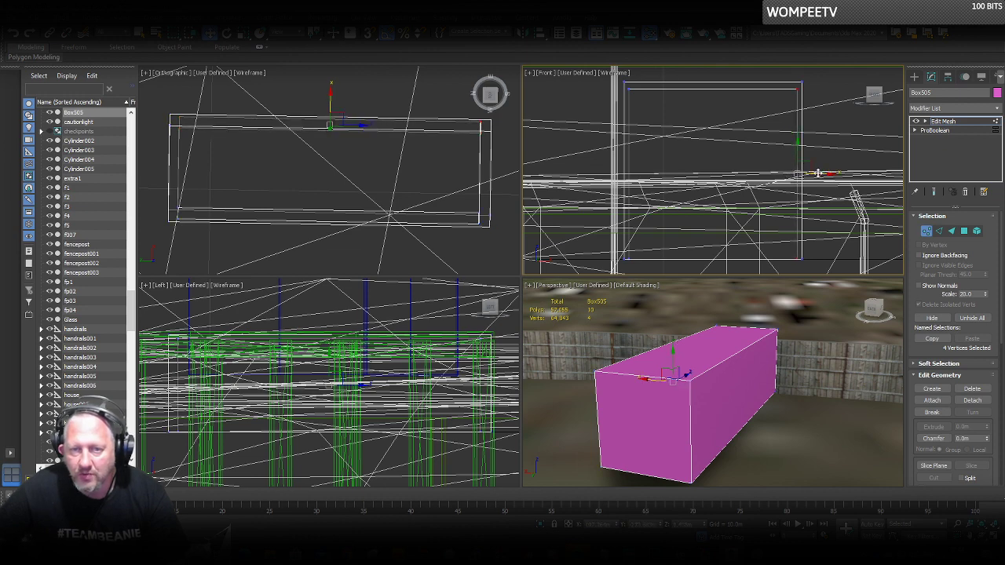
left_click_drag(801, 128, 616, 85)
left_click_drag(715, 71, 714, 67)
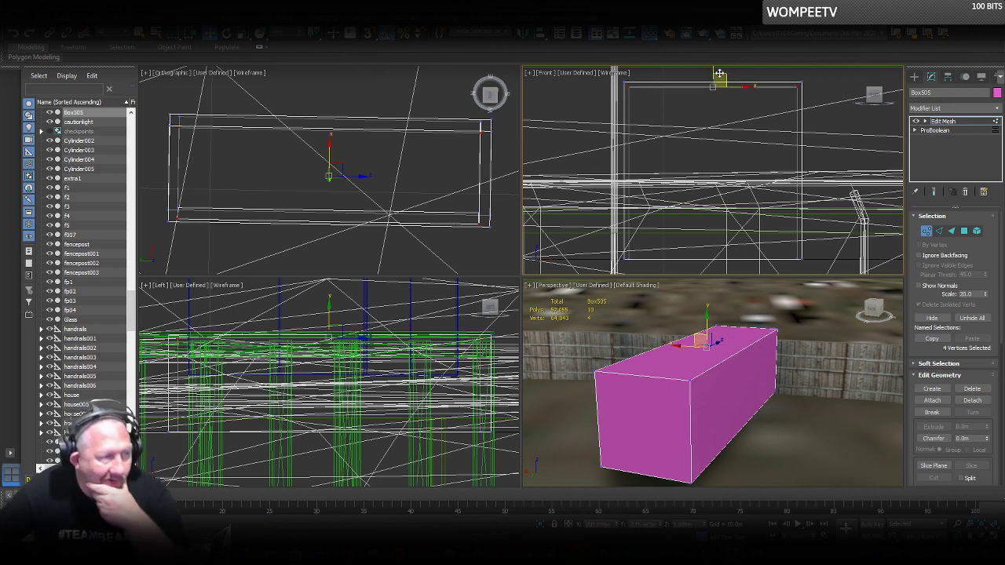
left_click(926, 231)
Rotate the thinned box to check its wall thickness from below, and undo that rotation.
left_click(722, 417)
right_click(722, 416)
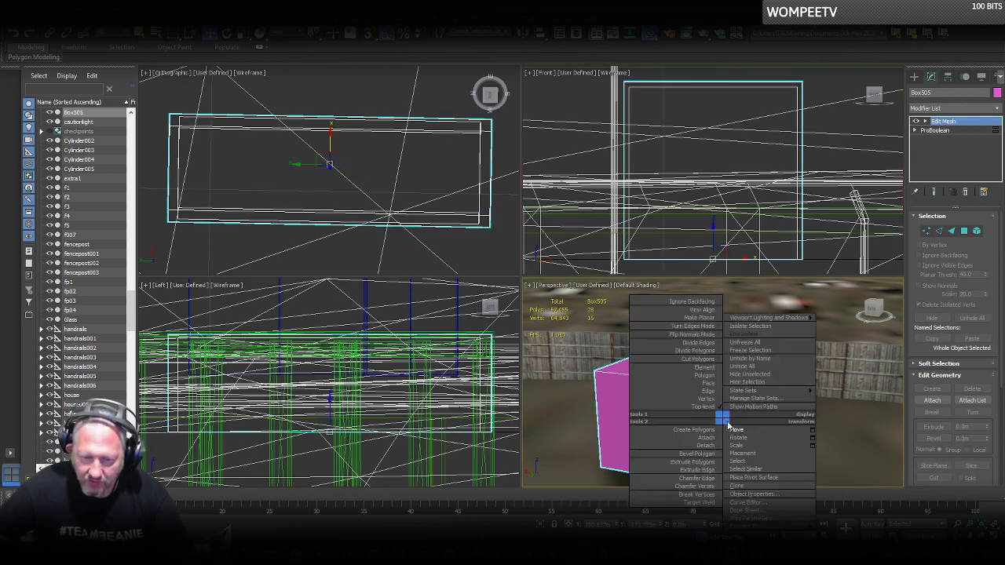
left_click(753, 439)
left_click_drag(693, 414, 721, 360)
key("ctrl+z")
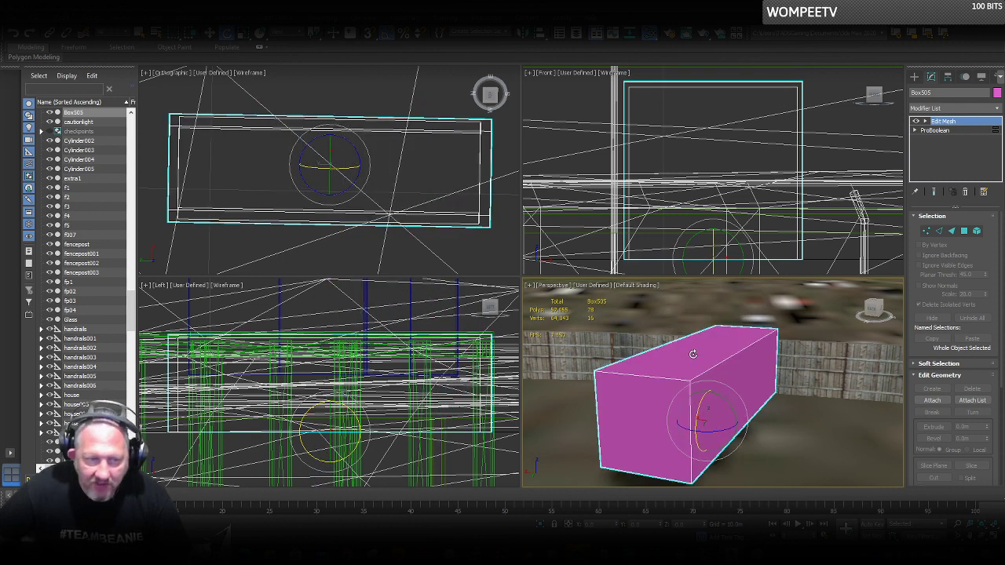
Thin one short end wall of the hollowed box by moving its four inner vertices outward.
left_click(926, 230)
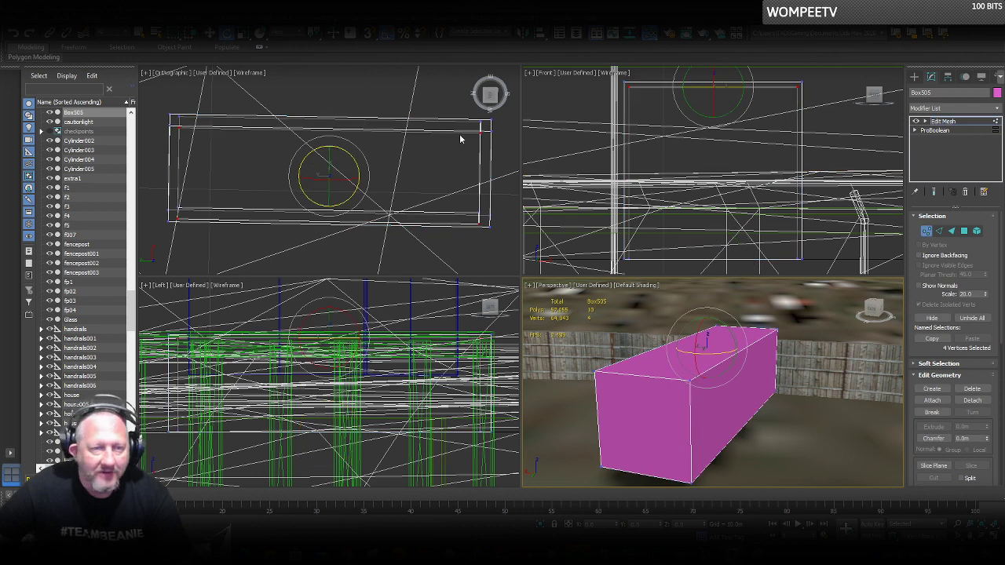
middle_click_drag(460, 134, 403, 172)
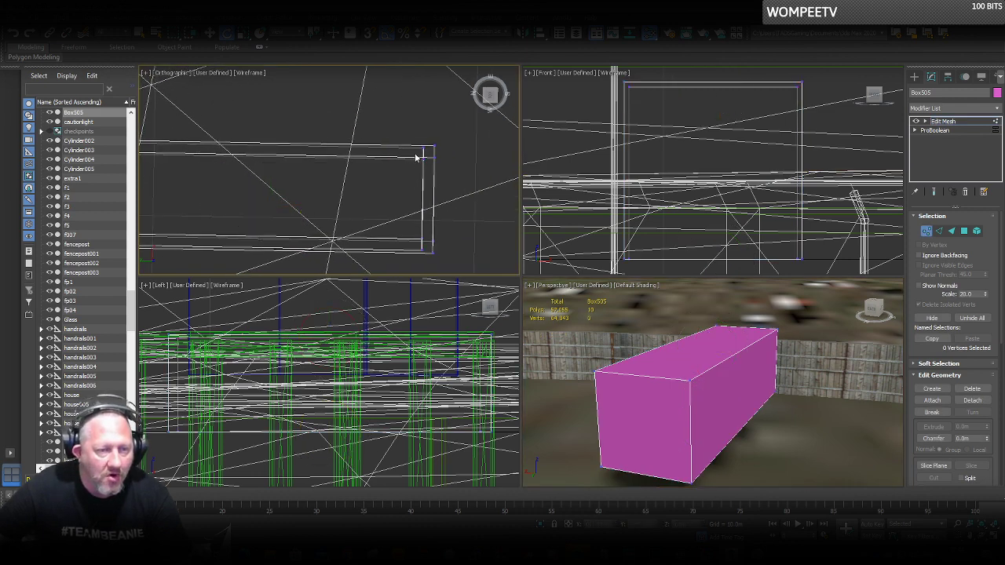
left_click_drag(409, 144, 421, 262)
right_click(432, 197)
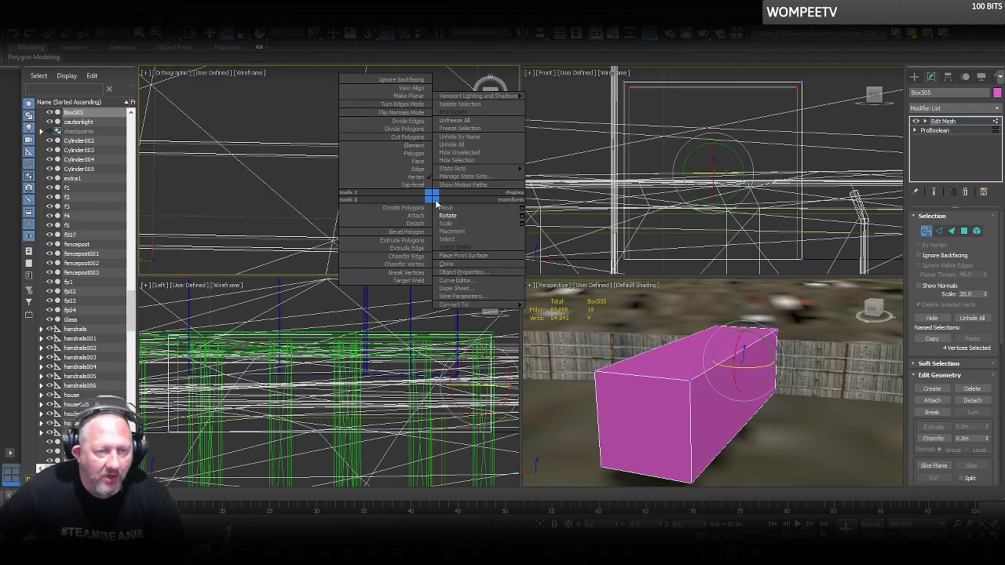
left_click(441, 207)
left_click_drag(397, 198, 403, 197)
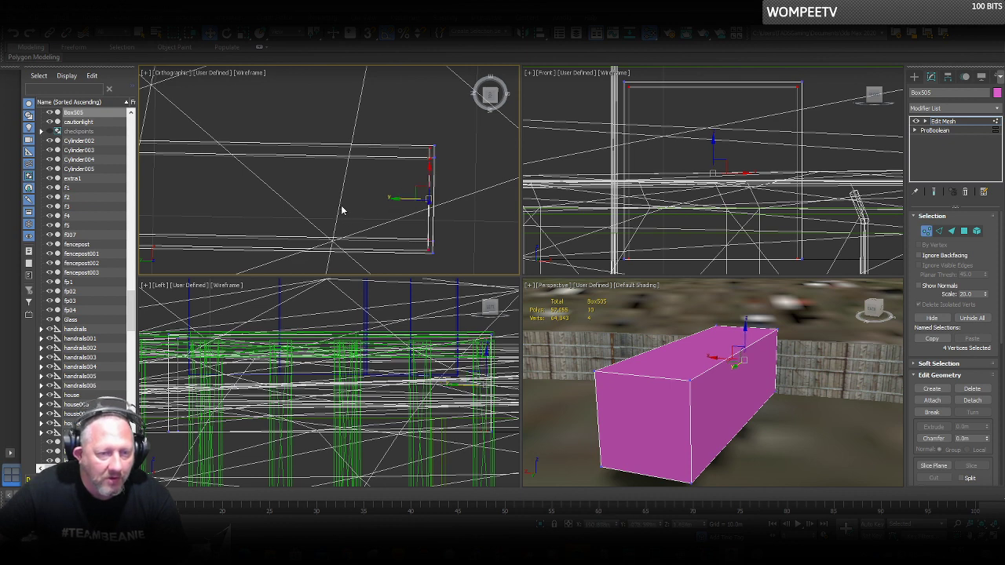
scroll(429, 135, "up", 3)
scroll(429, 134, "up", 4)
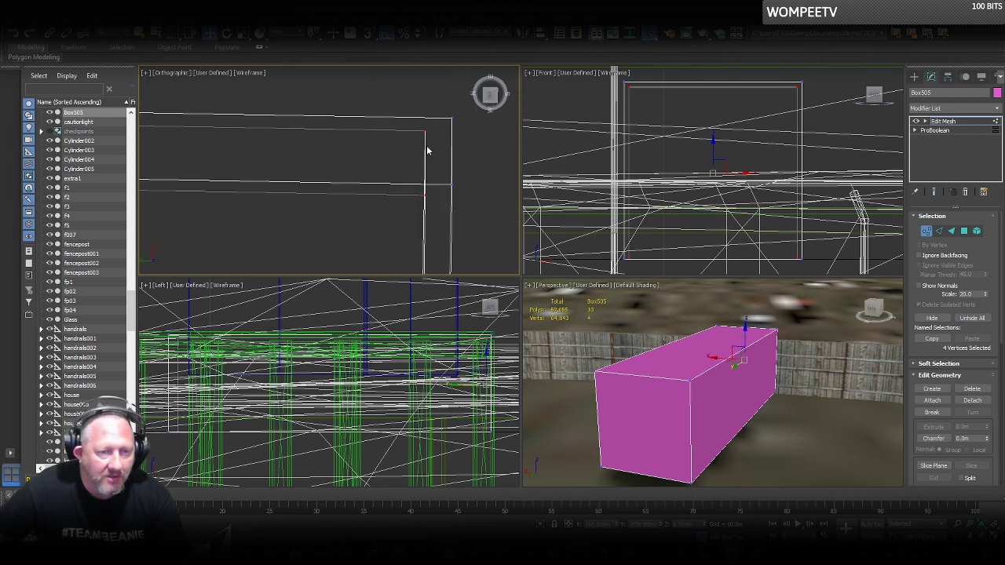
left_click_drag(412, 147, 428, 148)
scroll(463, 155, "down", 9)
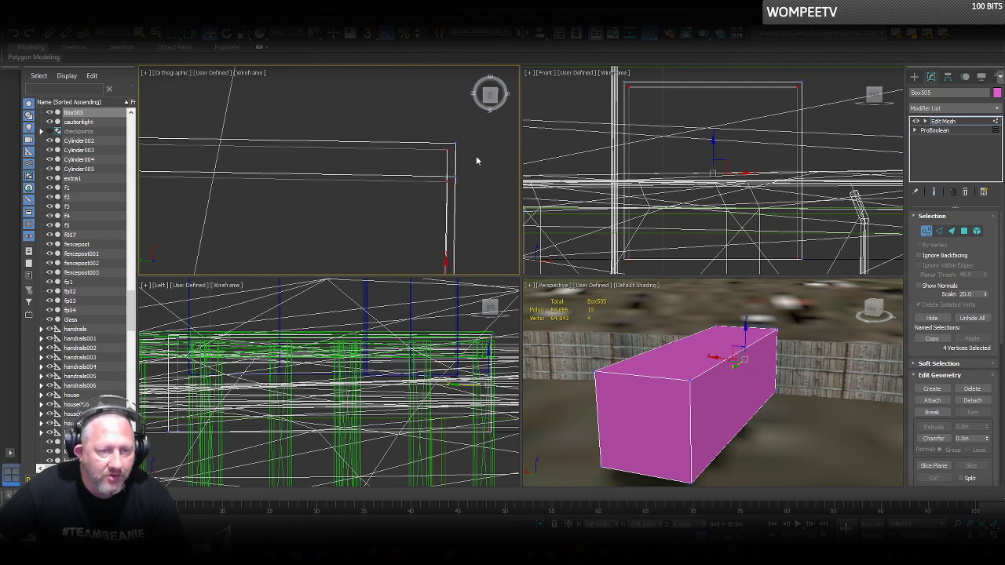
Thin the opposite short end wall by moving its inner vertices outward, and leave vertex editing.
middle_click_drag(327, 194, 473, 187)
scroll(344, 173, "up", 4)
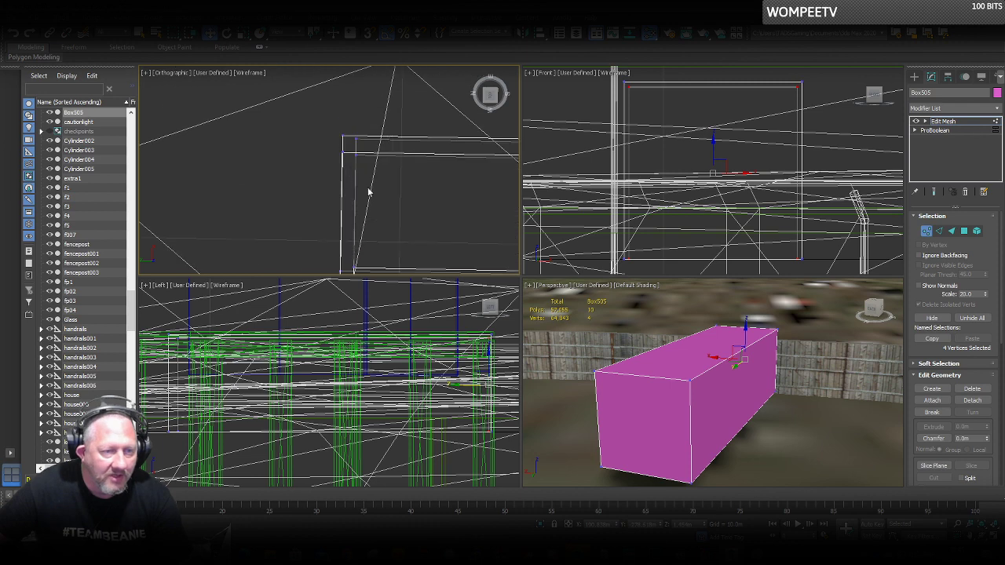
middle_click_drag(369, 191, 374, 147)
left_click_drag(385, 91, 352, 269)
scroll(353, 115, "up", 6)
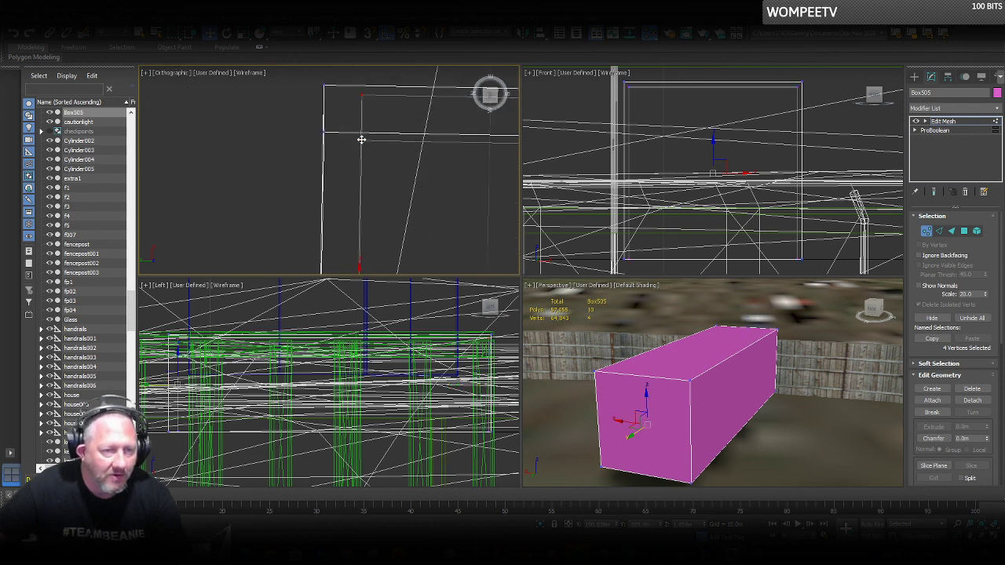
left_click_drag(362, 139, 335, 139)
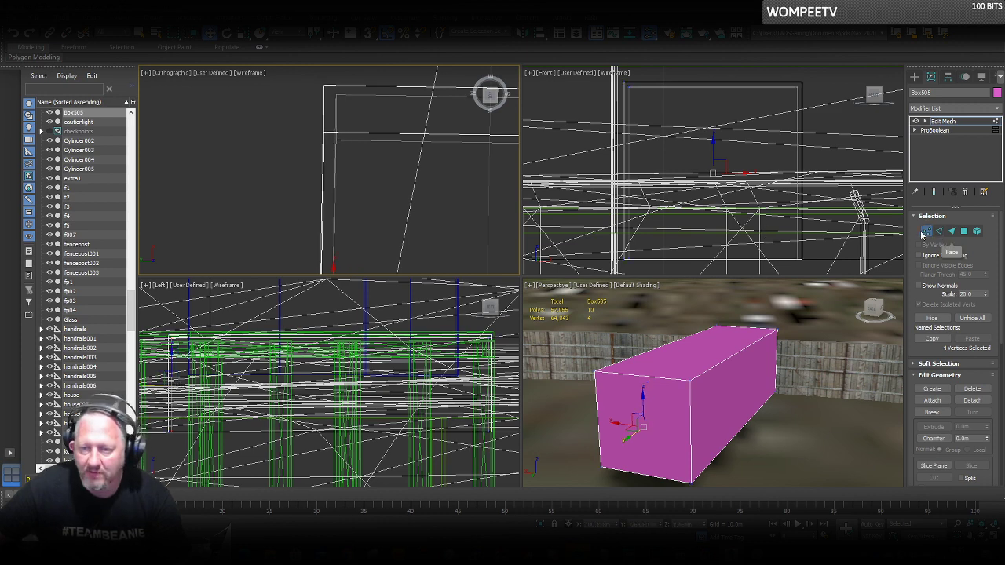
left_click(926, 231)
Rotate the box to inspect its thinned end walls, and undo the rotation.
right_click(699, 403)
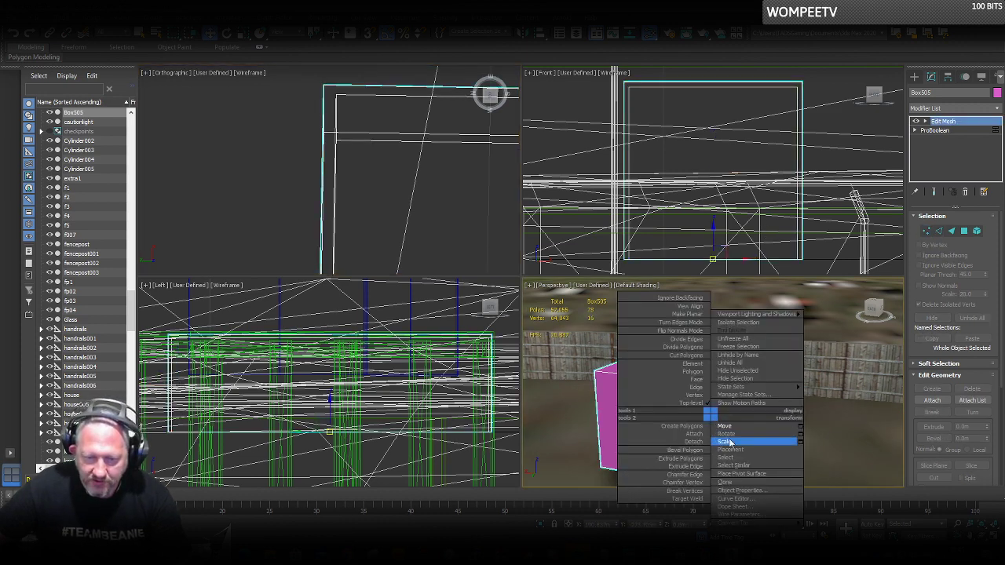
left_click(746, 438)
left_click_drag(700, 409, 719, 384)
key("ctrl+z")
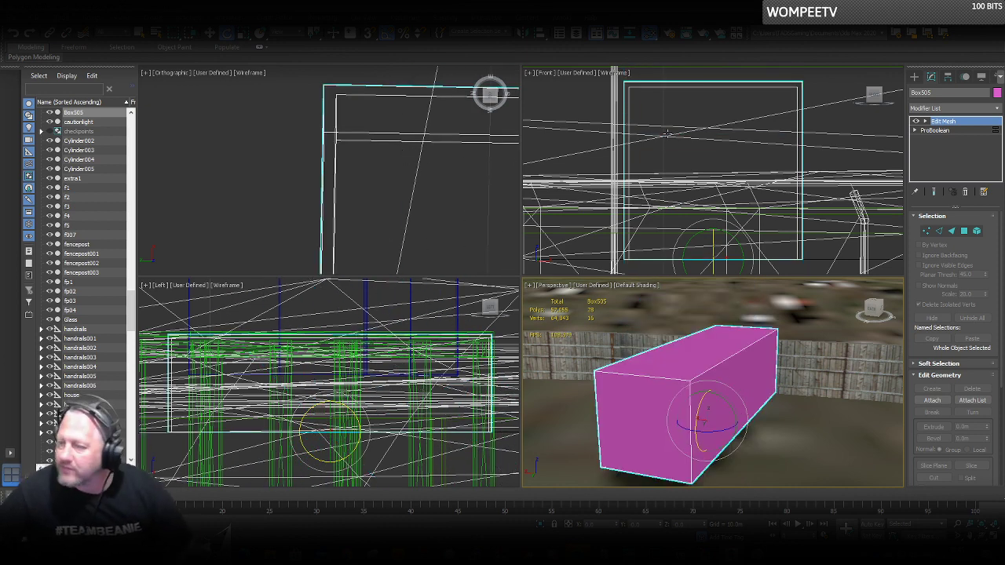
Switch to the browser and bring up the 2016 aerial views video of the stadium as reference.
mouse_move(347, 554)
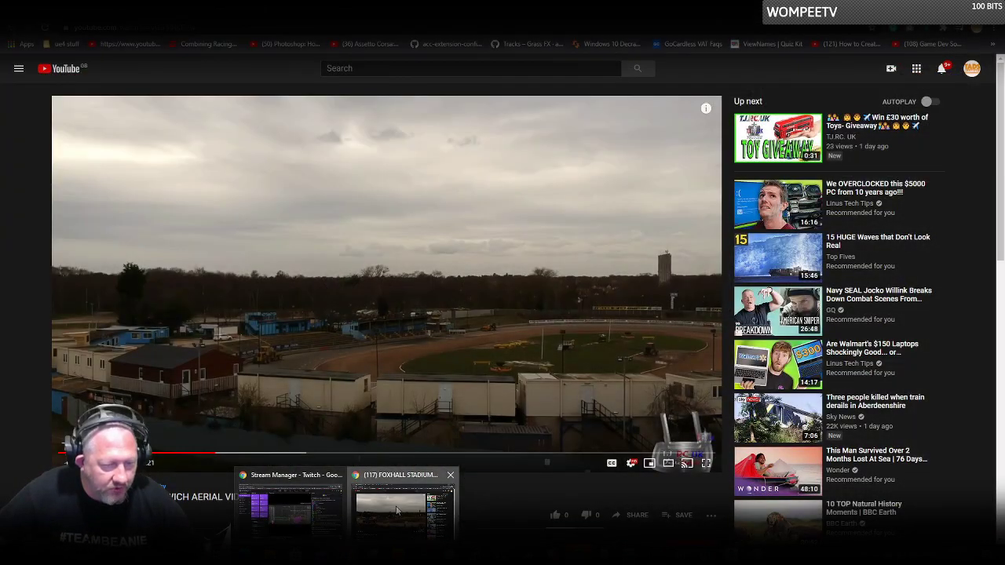
left_click(407, 506)
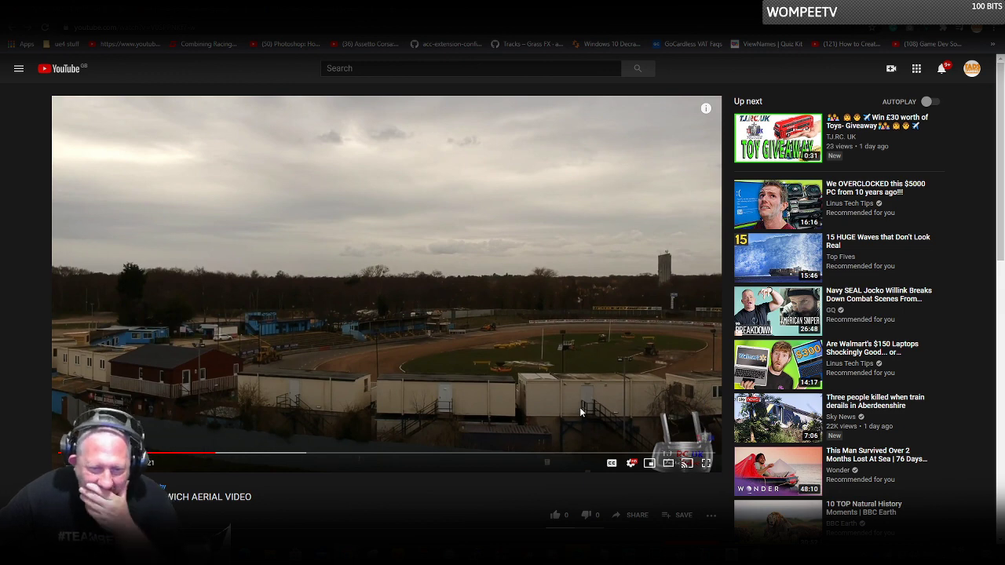
left_click(329, 11)
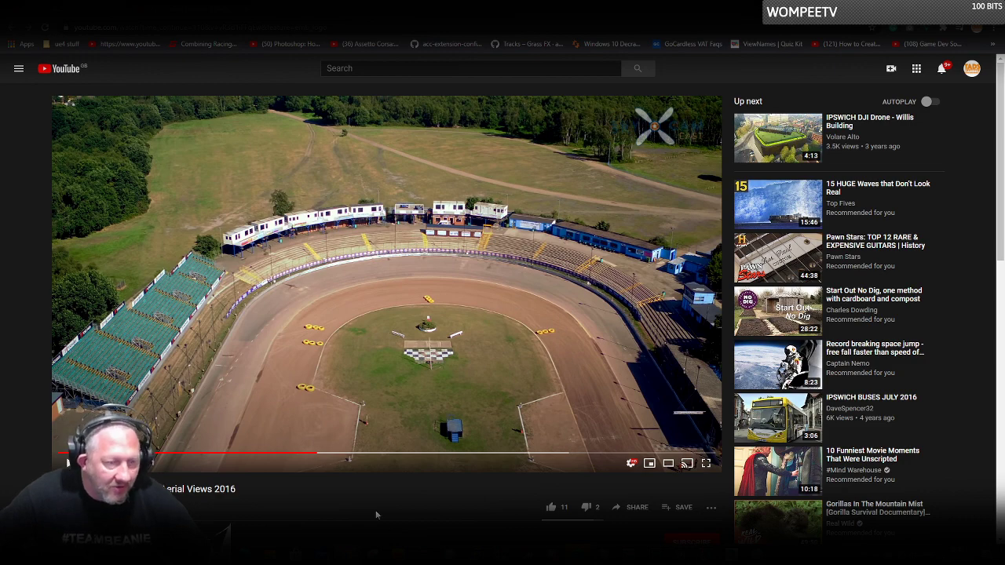
Snip the part of the aerial video frame showing the buildings behind the bend, and copy the snip.
left_click(453, 83)
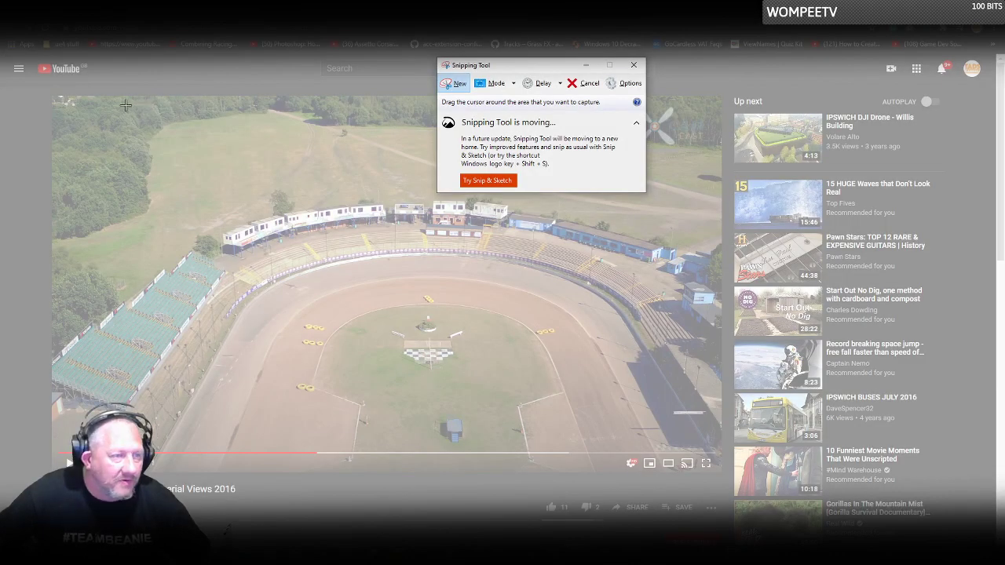
left_click_drag(126, 105, 578, 324)
right_click(335, 216)
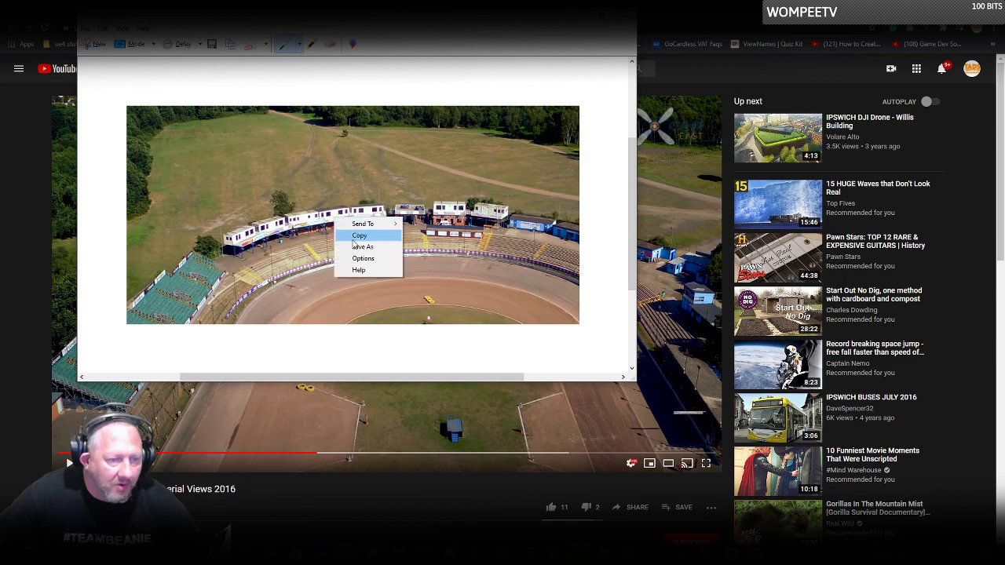
left_click(352, 238)
Switch to Photoshop, paste the snip into a new document, and examine the row of white raised buildings up close.
left_click(487, 554)
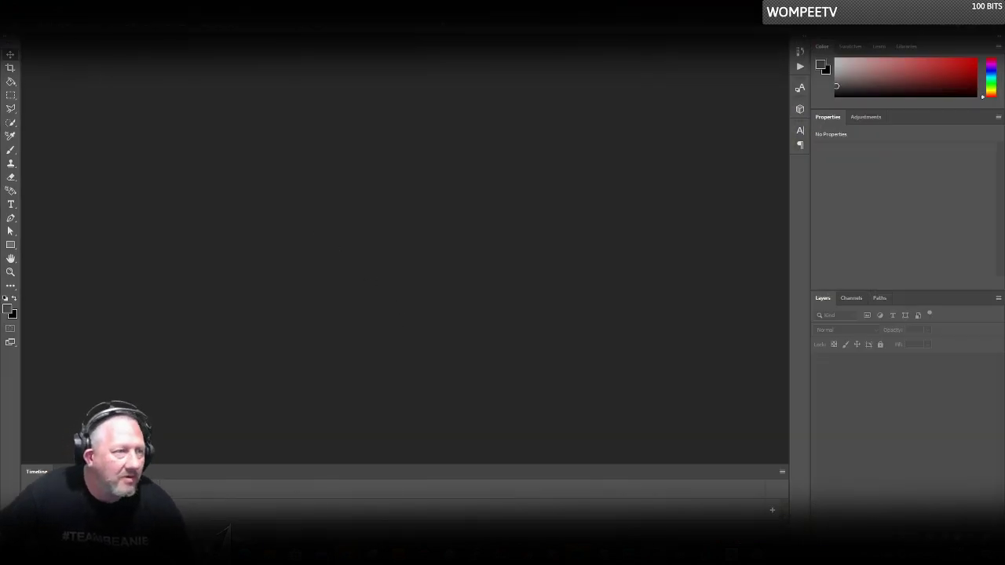
left_click(29, 7)
left_click(45, 19)
key("Return")
key("ctrl+v")
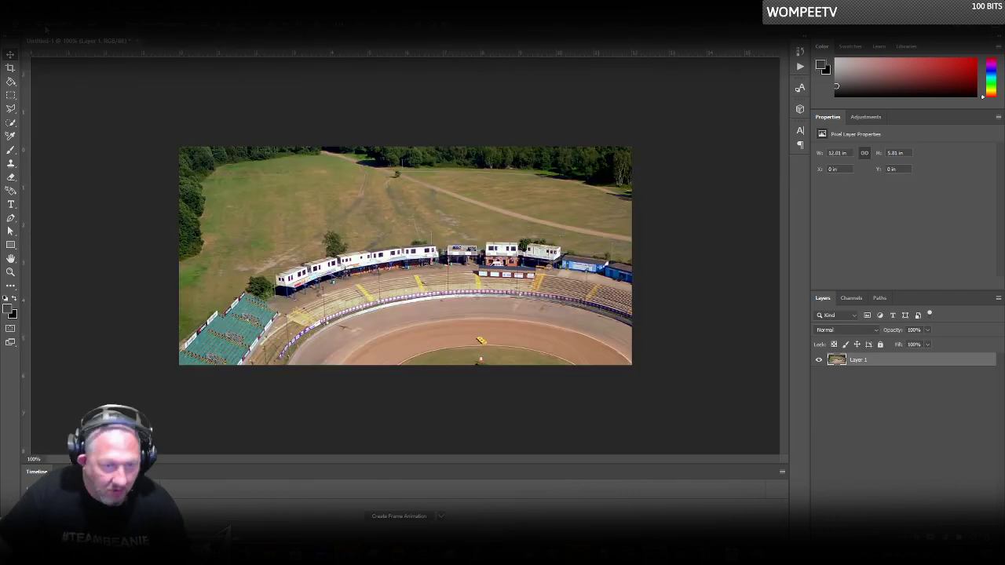
scroll(286, 221, "up", 7, "alt")
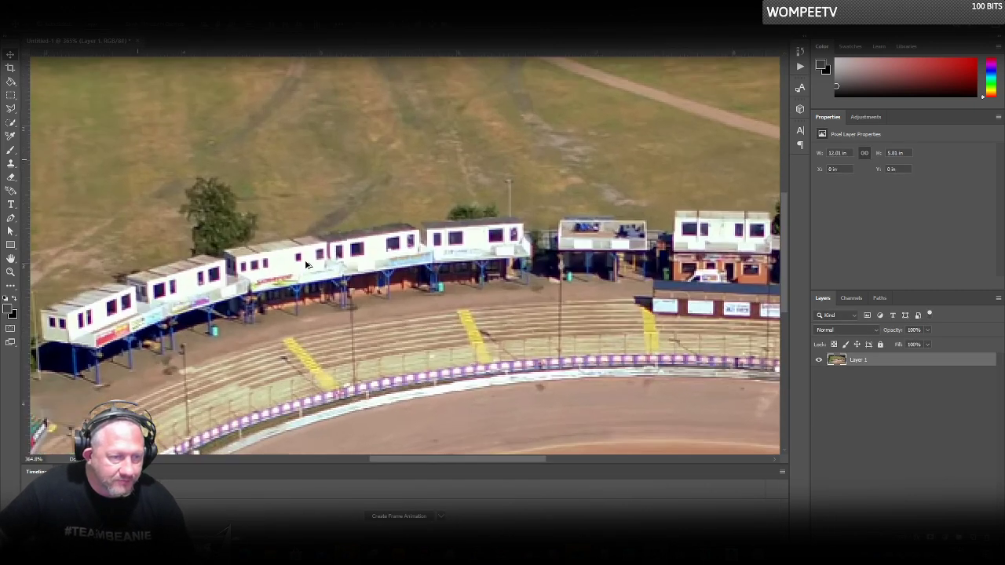
scroll(518, 274, "left", 2)
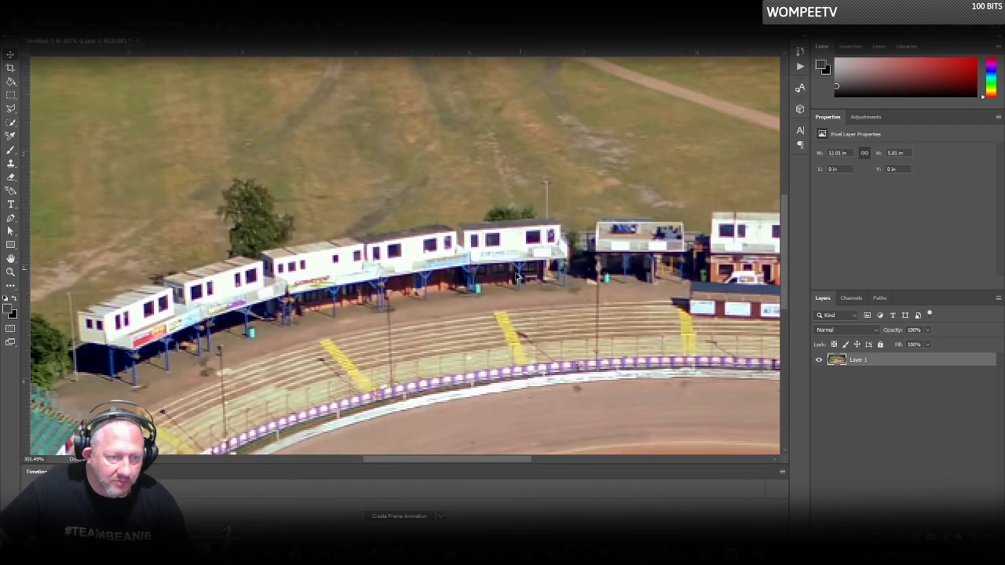
scroll(246, 310, "up", 2, "alt")
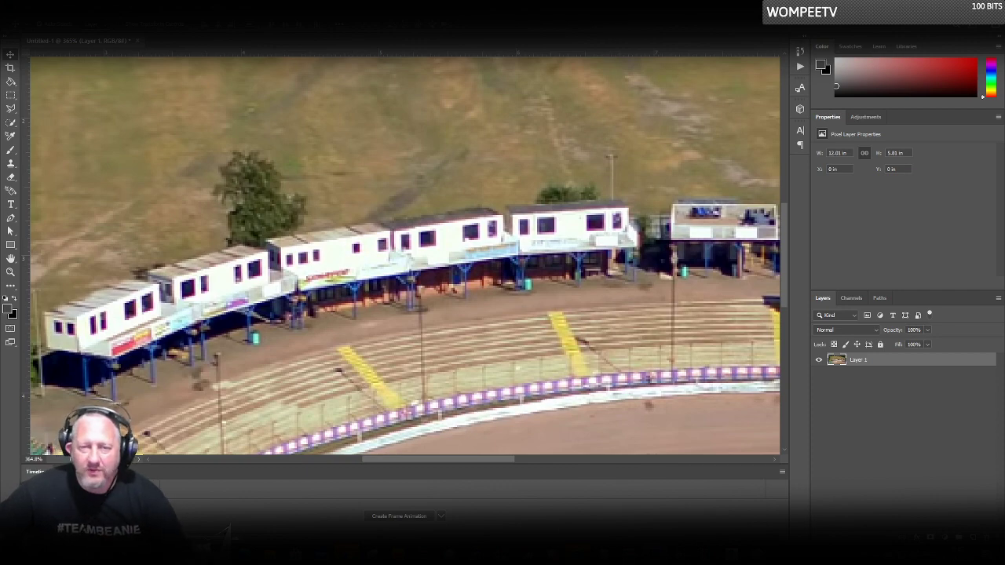
Switch back to 3ds Max and examine the hollowed box in relation to the fence and the existing raised building.
key("alt+Tab")
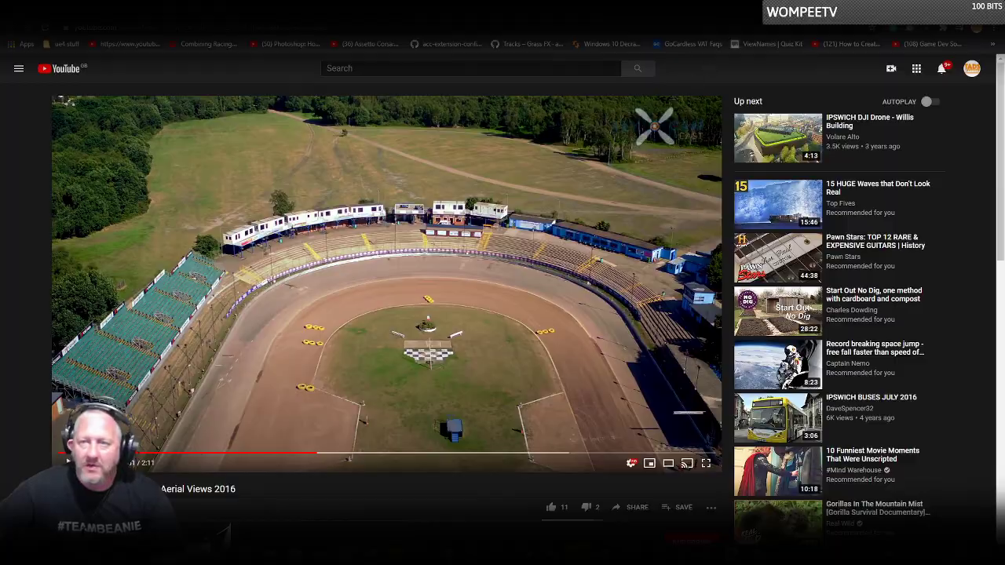
key("alt+Tab")
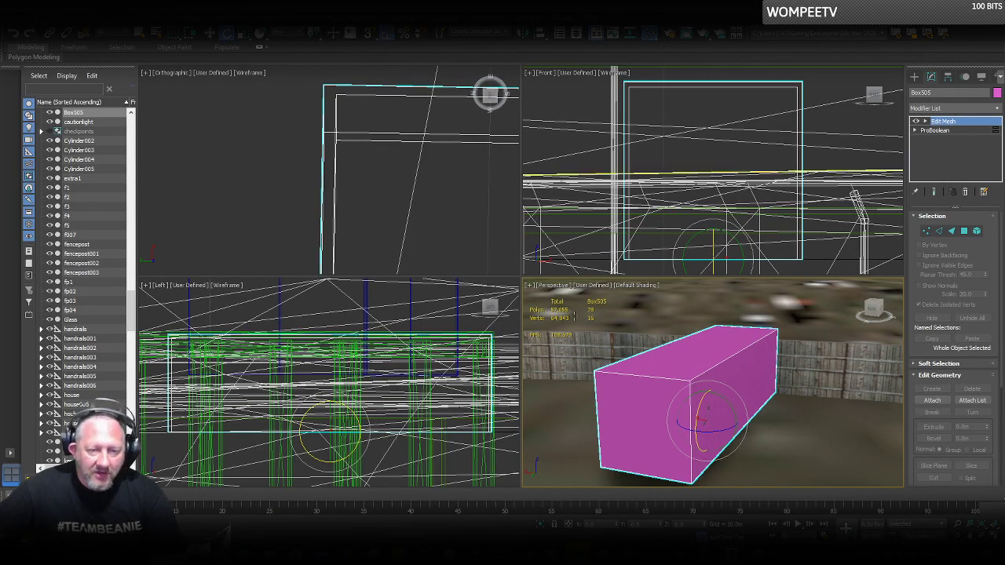
scroll(557, 314, "up", 5)
scroll(549, 330, "down", 5)
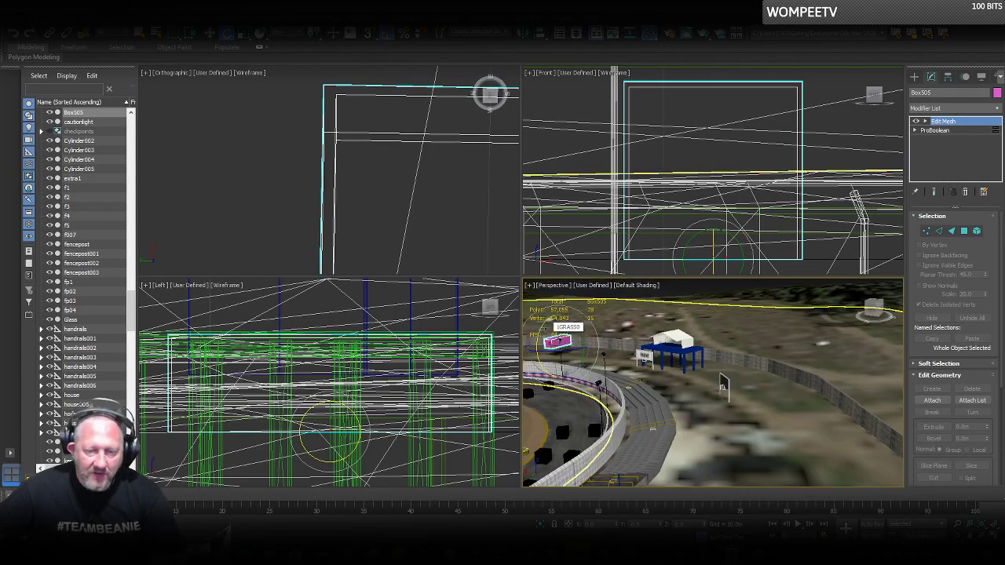
scroll(551, 333, "up", 4)
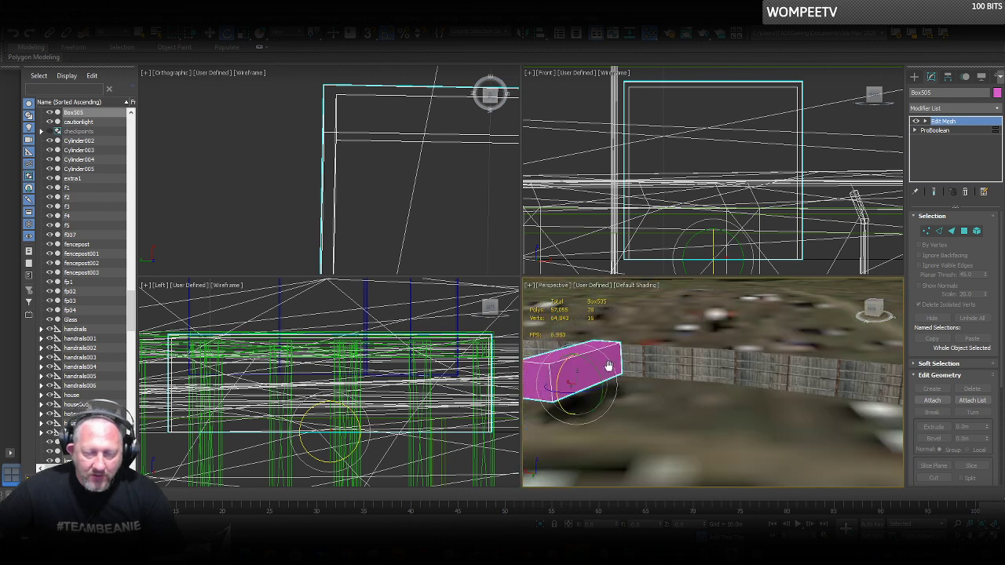
middle_click_drag(552, 333, 676, 354, "alt")
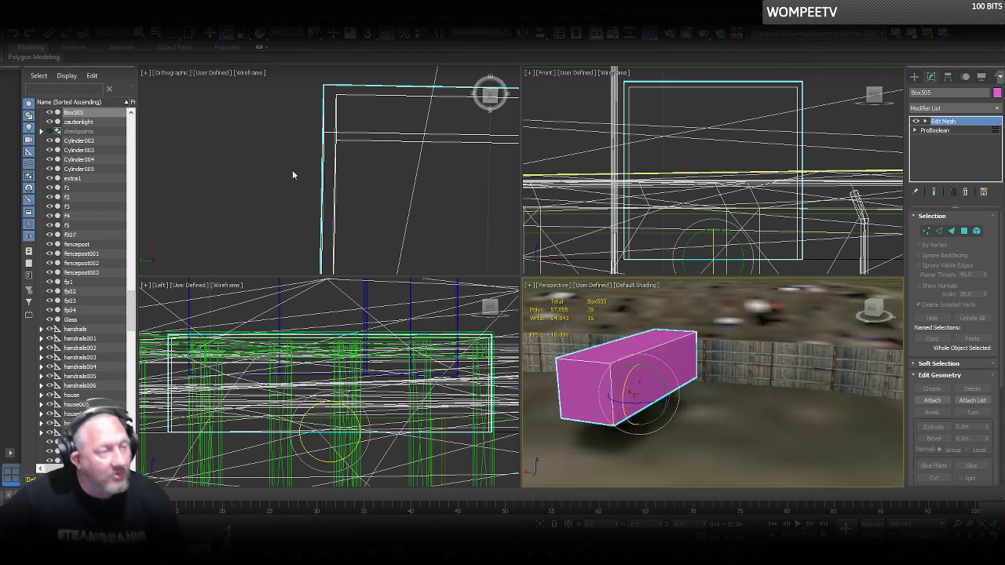
scroll(267, 153, "down", 4)
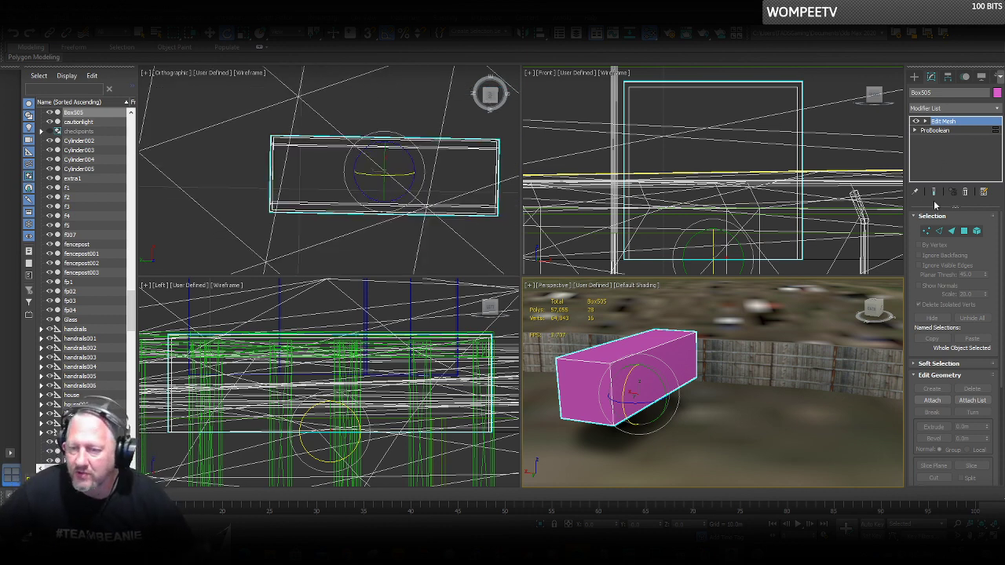
Create a standard box with length 10 m, width 3 m and height 0.5 m using keyboard entry.
left_click(915, 76)
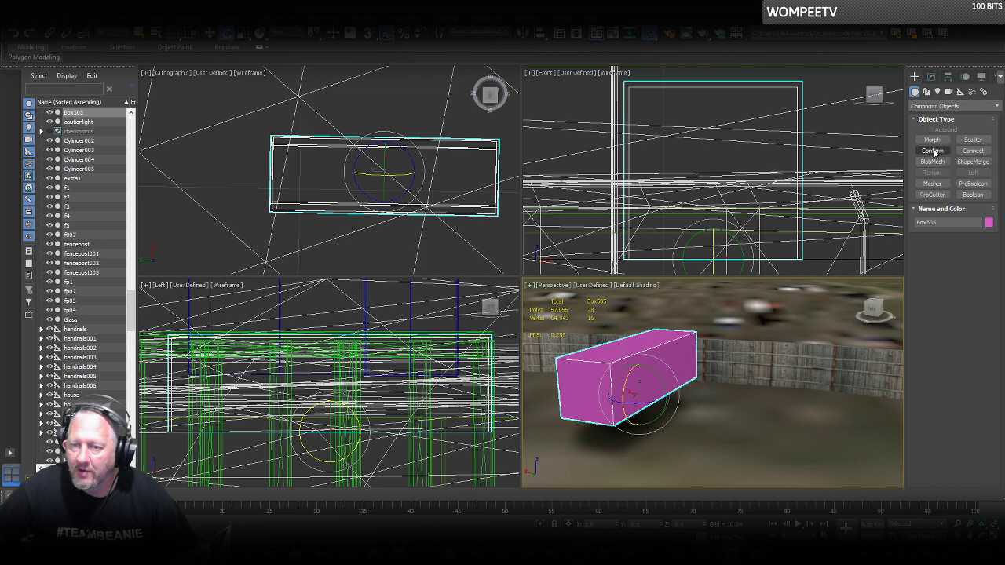
left_click(919, 105)
left_click(924, 120)
left_click(934, 140)
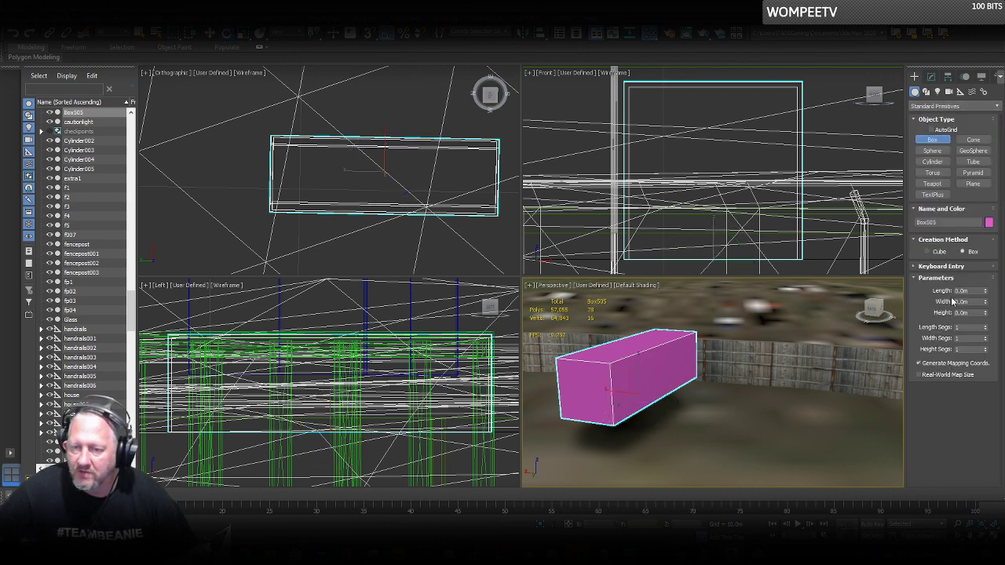
left_click(914, 267)
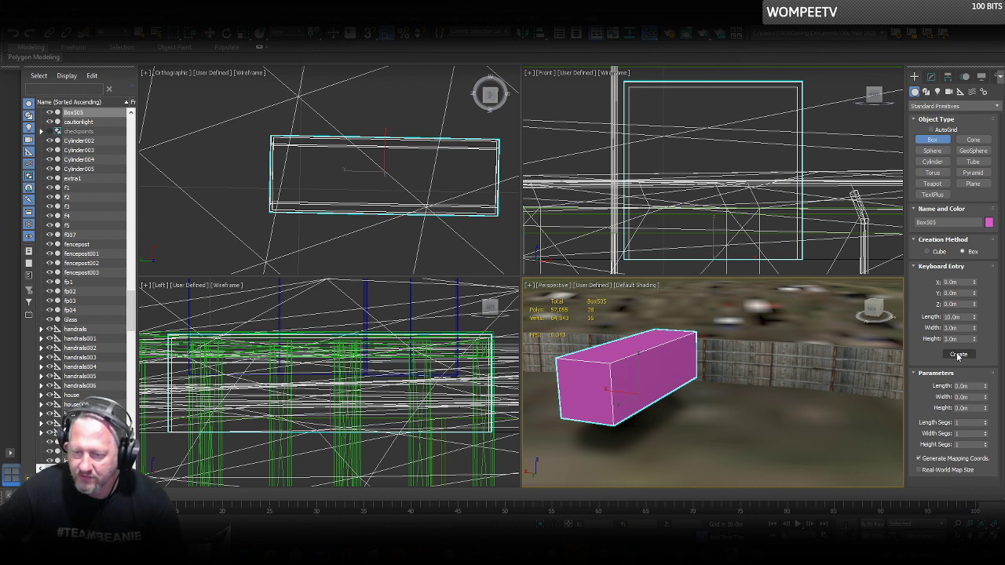
left_click_drag(962, 338, 927, 343)
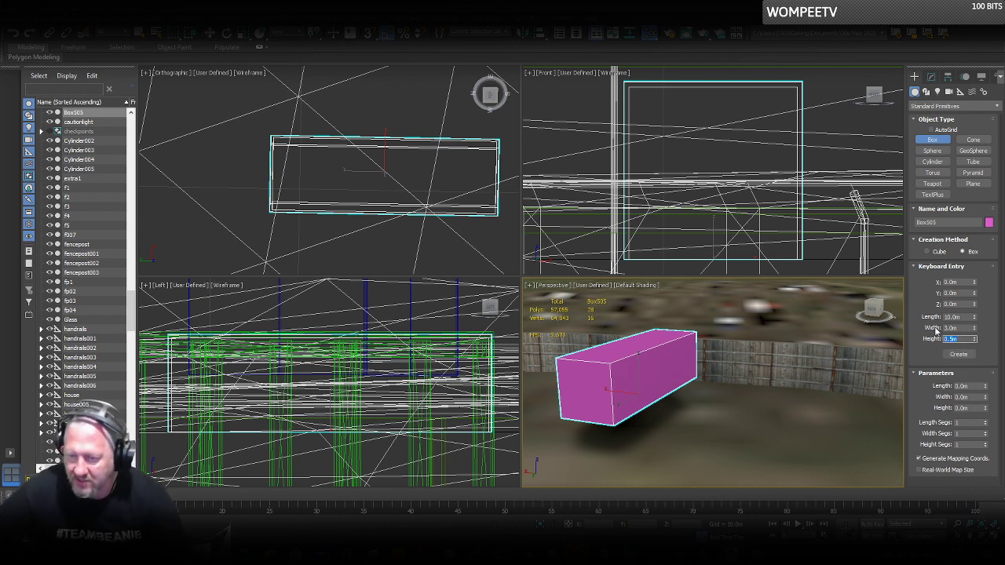
left_click(961, 356)
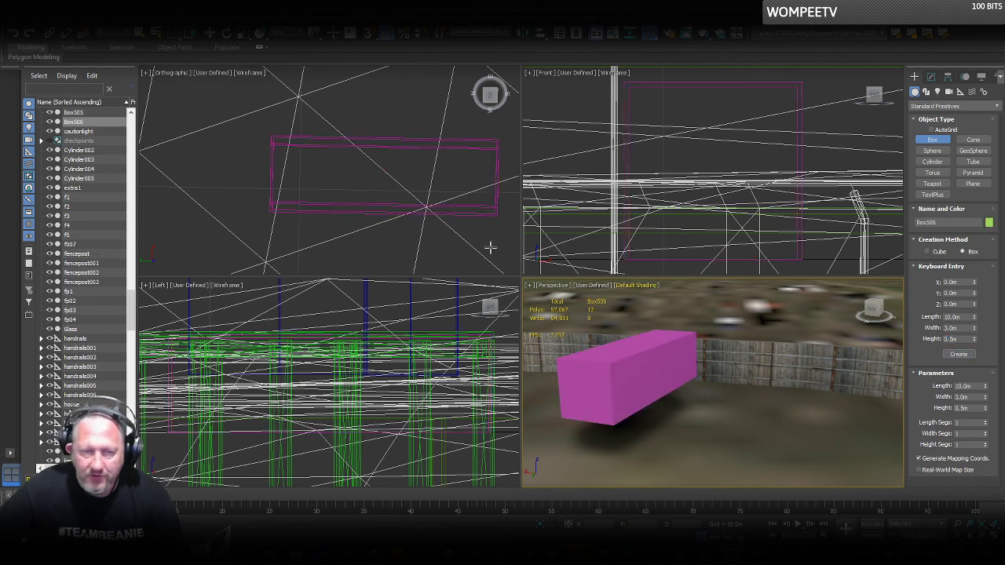
Move the new 0.5 m high box across to the hollow box behind the bend and raise it onto its top.
right_click(363, 219)
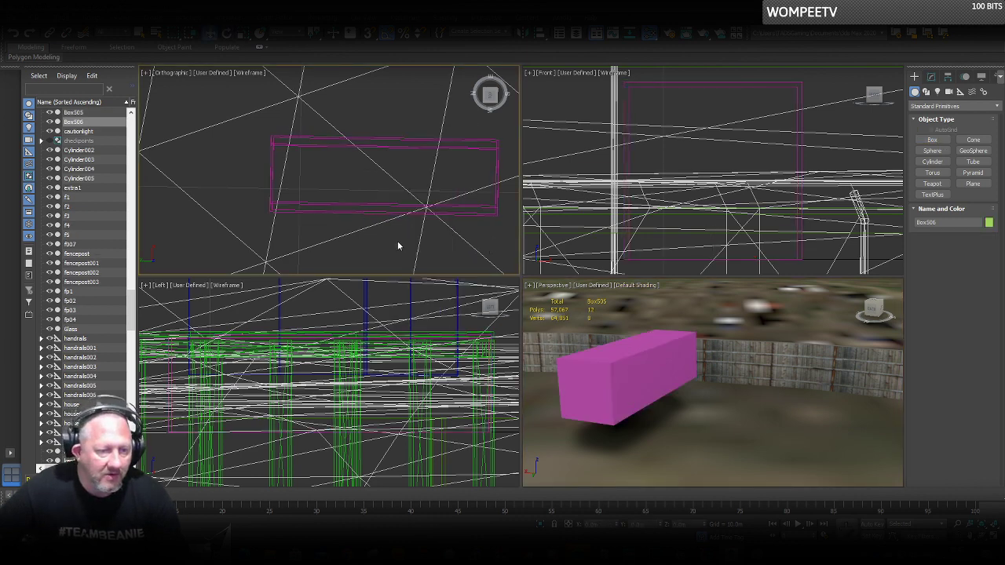
scroll(397, 241, "down", 10)
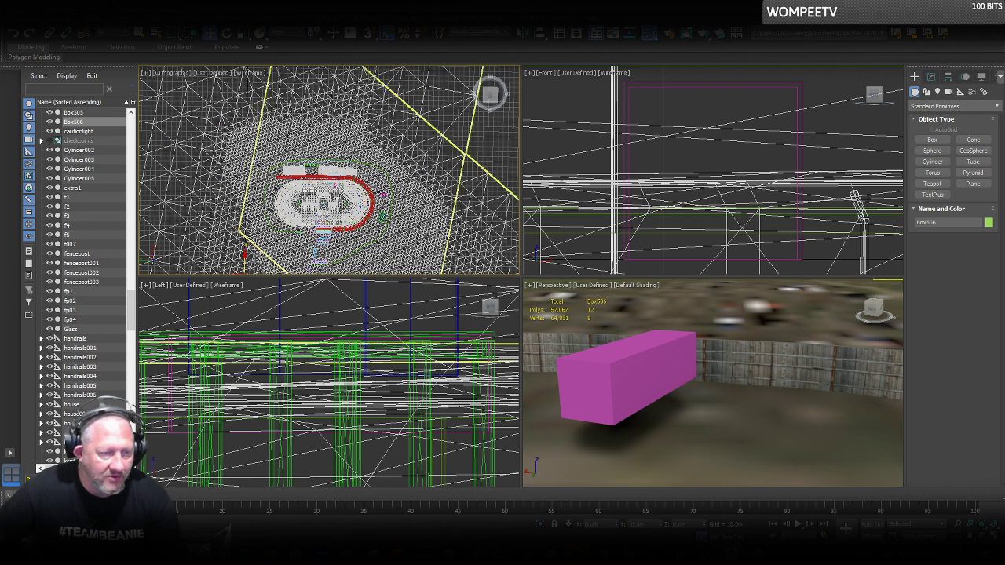
left_click_drag(247, 266, 378, 188)
scroll(378, 188, "up", 15)
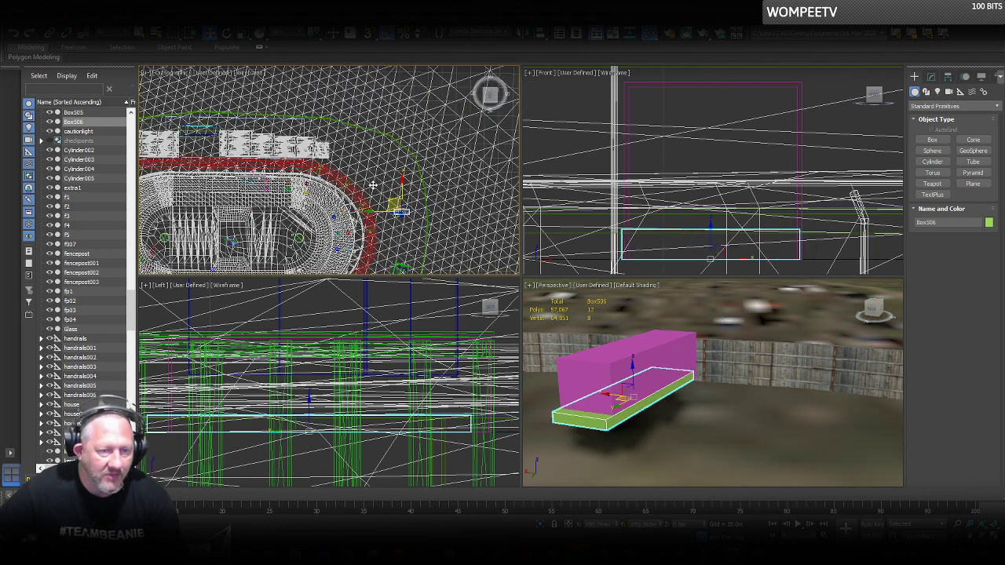
middle_click_drag(455, 223, 351, 218)
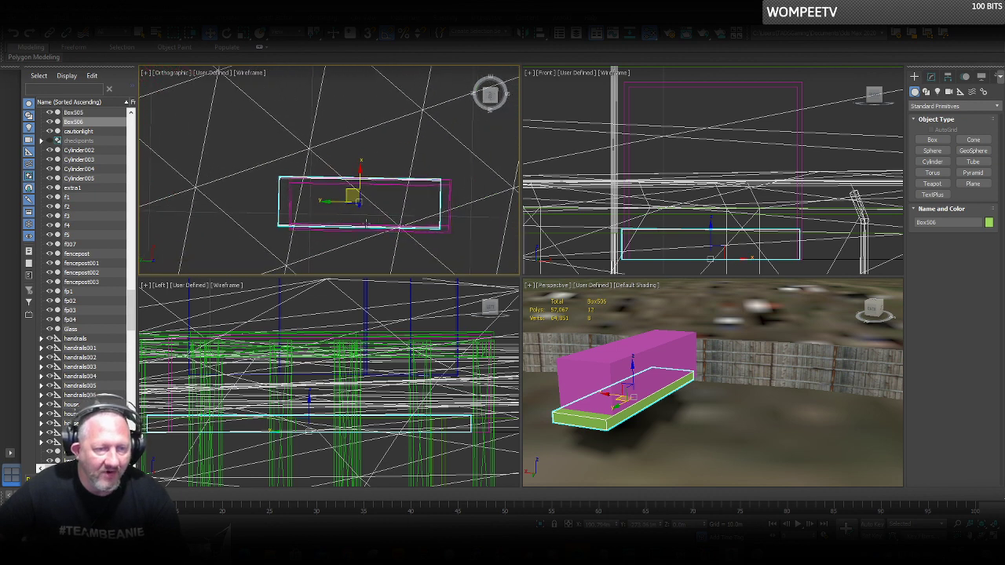
scroll(351, 217, "up", 3)
left_click_drag(325, 194, 365, 173)
left_click_drag(637, 362, 641, 321)
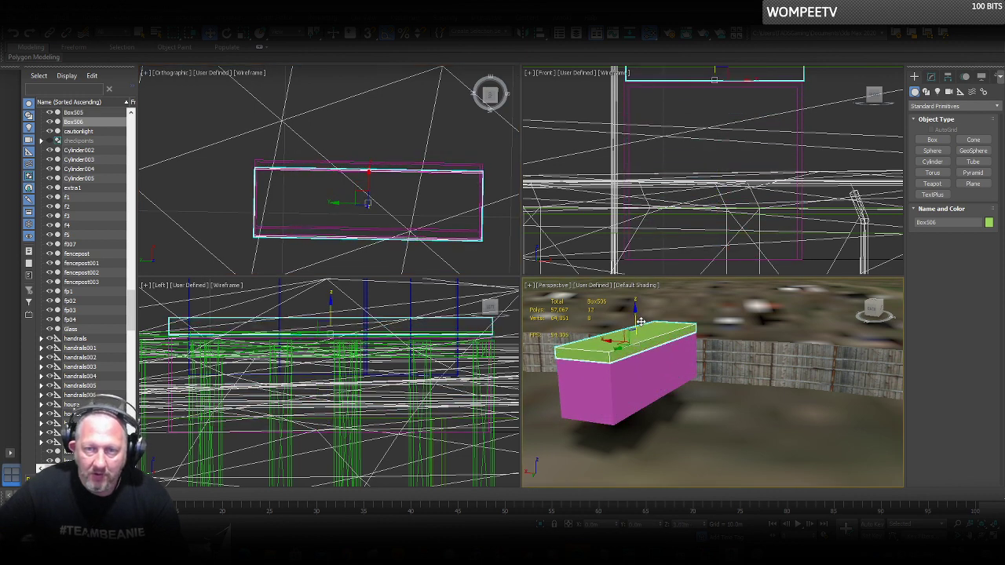
Apply an Edit Mesh modifier to the roof box and lower its four top vertices to make a thin slab.
middle_click_drag(720, 138, 683, 239)
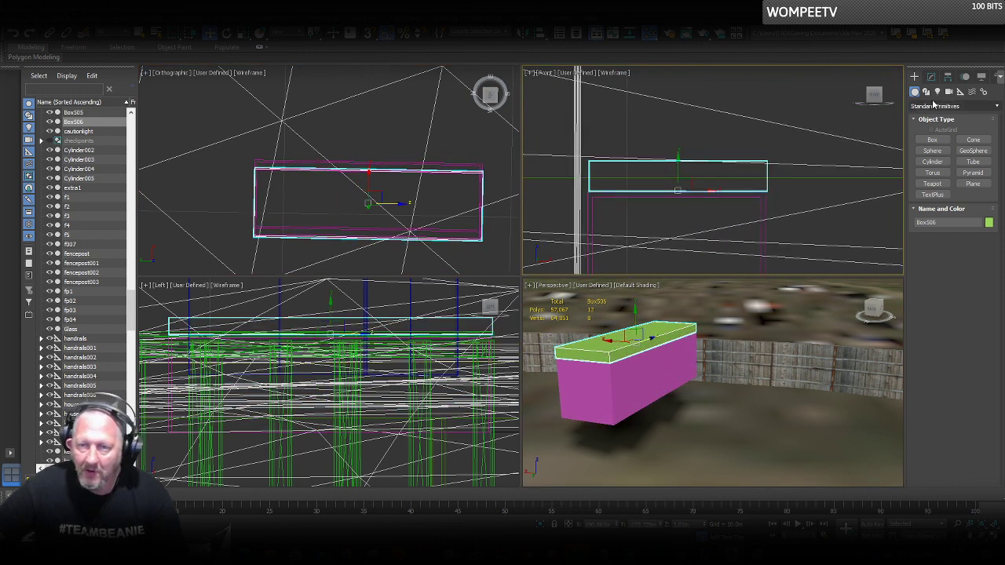
left_click(931, 76)
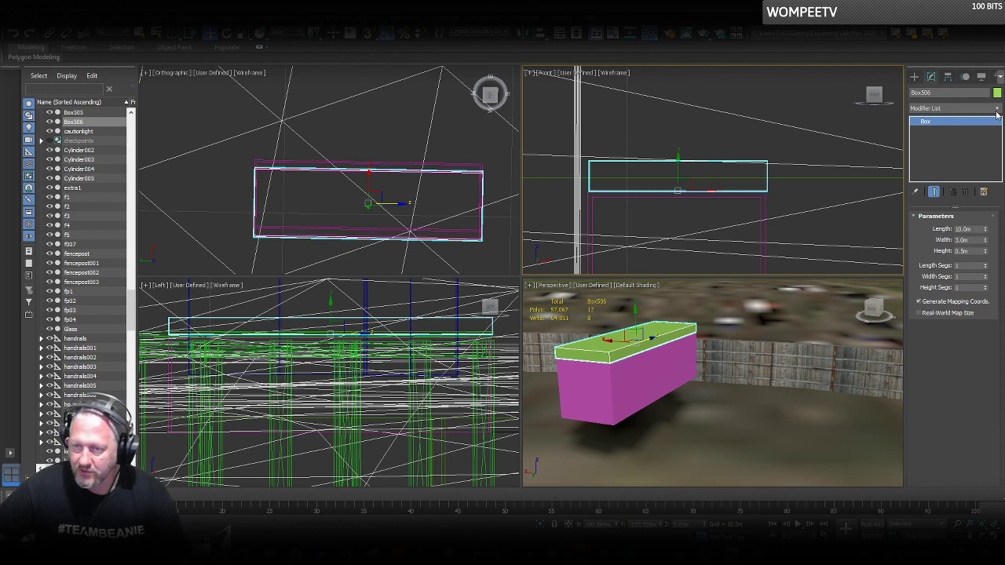
left_click(997, 113)
left_click(930, 464)
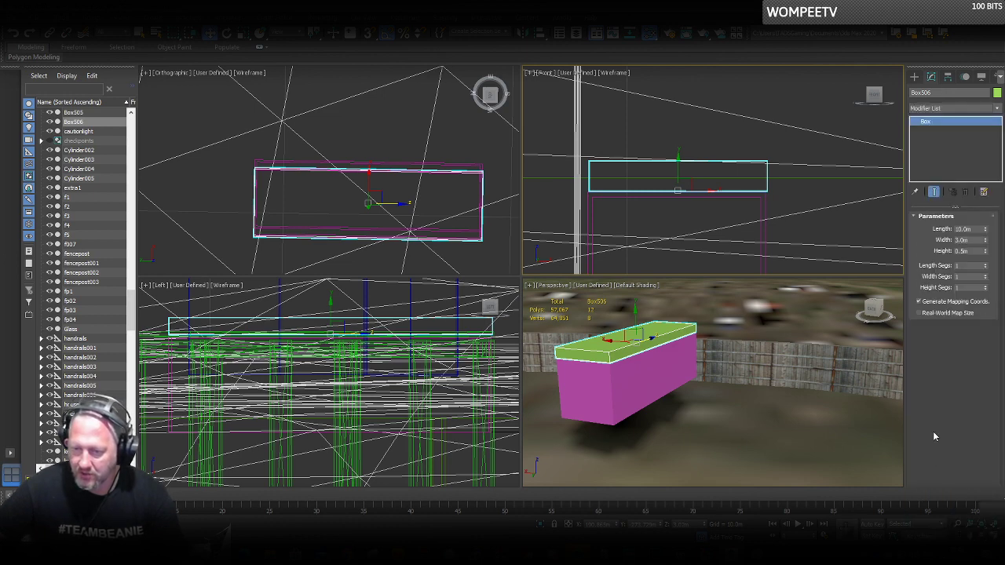
left_click(926, 231)
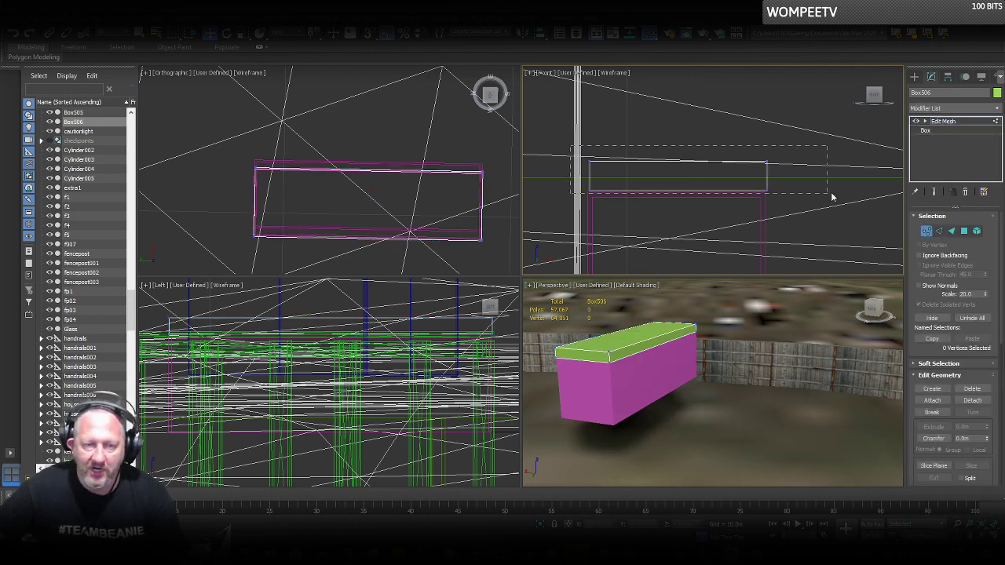
left_click_drag(832, 197, 833, 197)
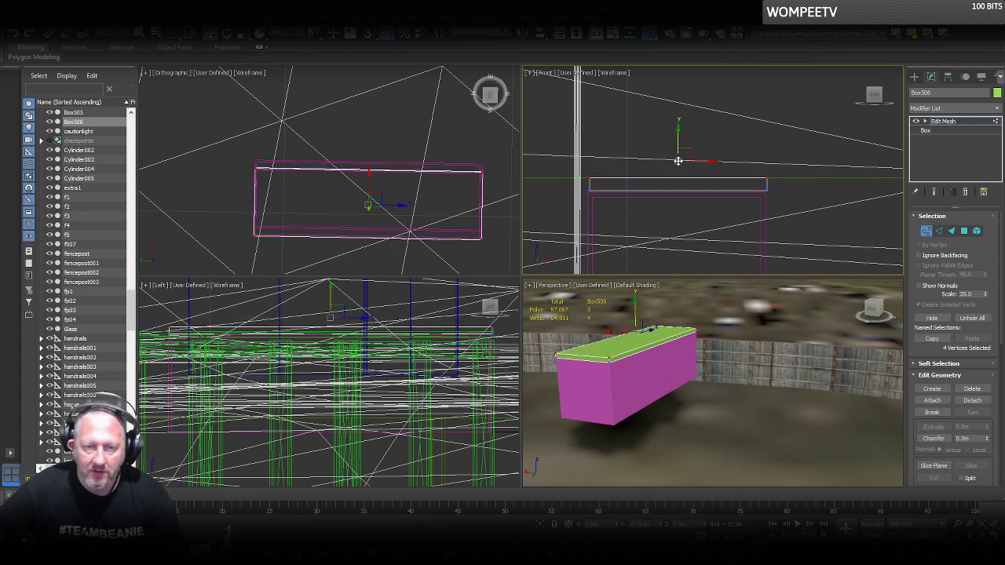
left_click_drag(677, 161, 675, 167)
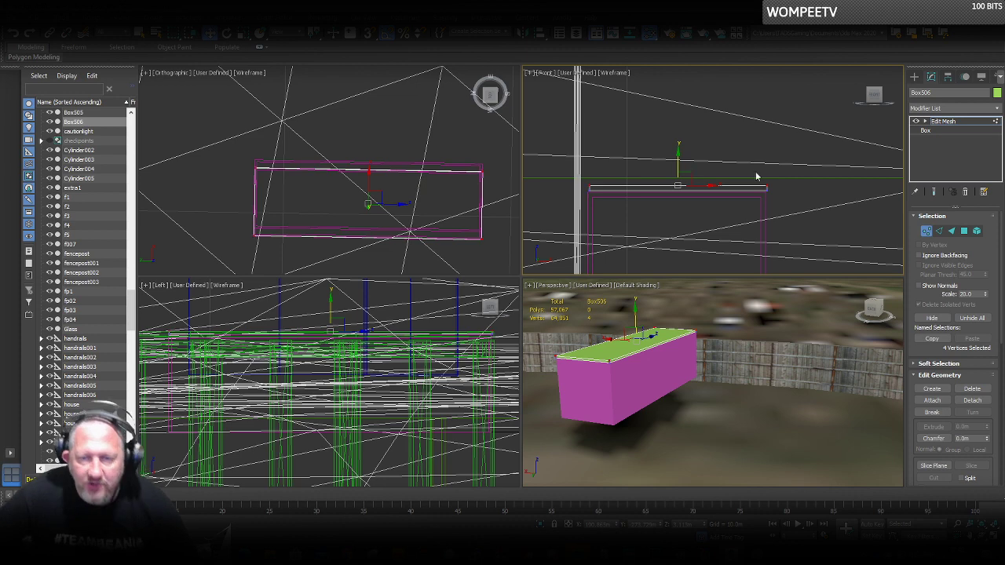
left_click(927, 230)
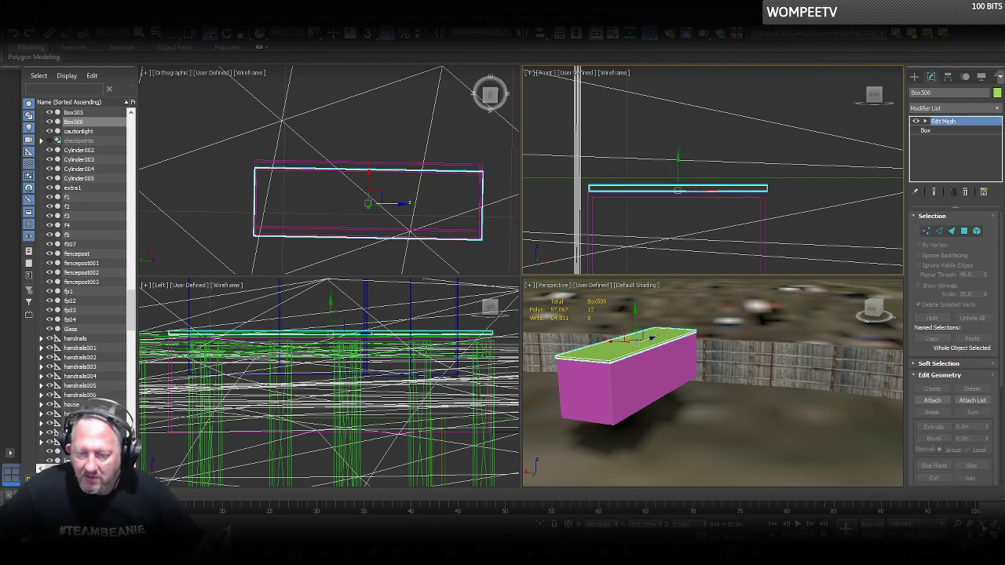
Align the thin roof slab with the outer walls of the hollow box in the front view and check the fit.
key("alt+w")
right_click(461, 303)
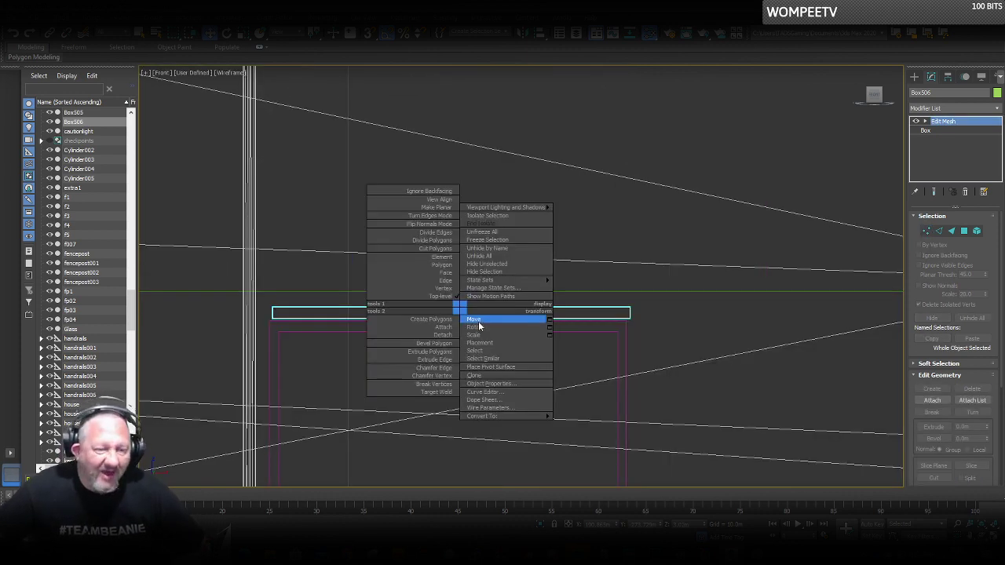
left_click(476, 321)
left_click_drag(472, 319, 447, 298)
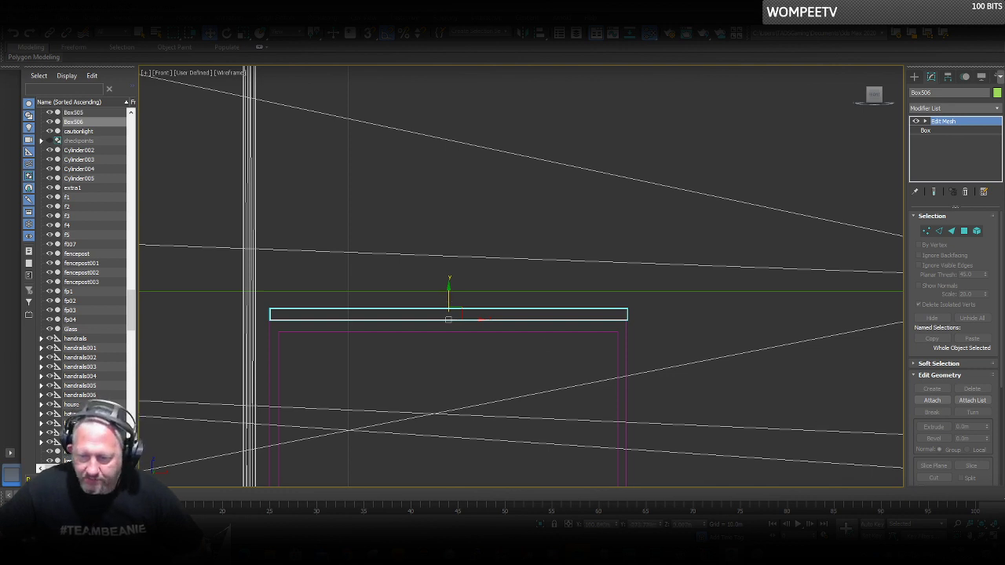
key("alt+w")
scroll(659, 382, "up", 4)
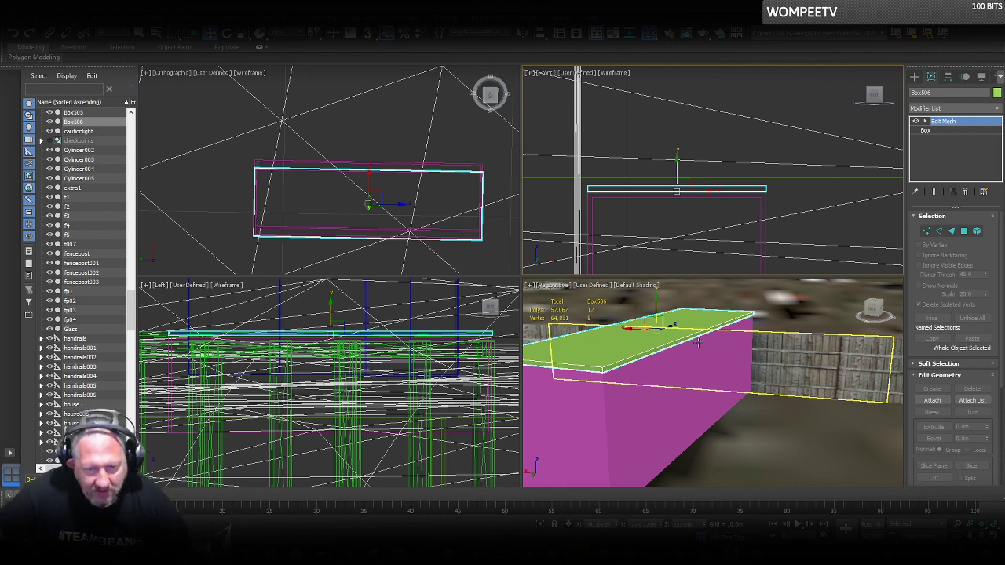
scroll(688, 340, "down", 3)
scroll(684, 345, "down", 3)
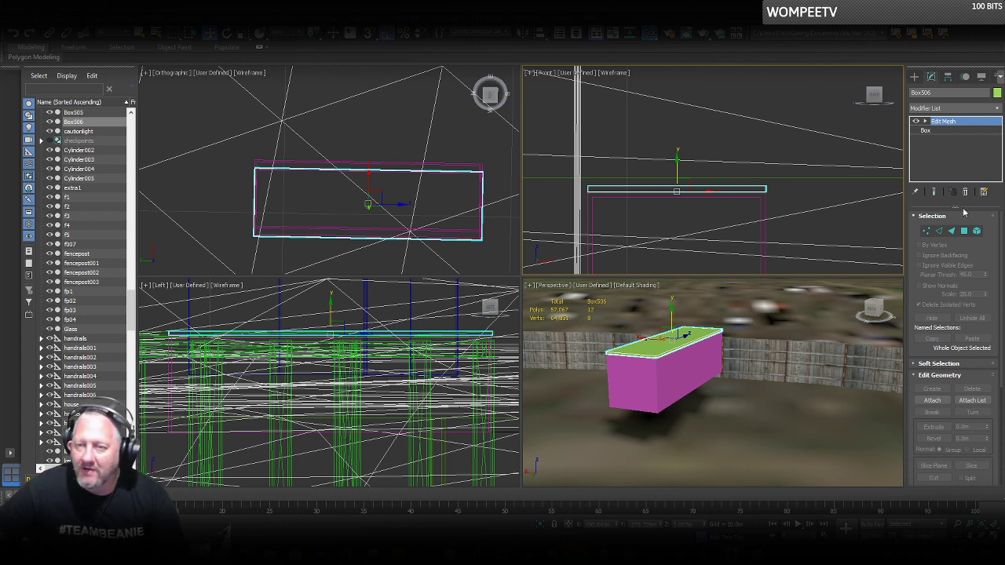
Start another standard box and review the raised buildings in the YouTube aerial video and the Photoshop snip.
left_click(915, 77)
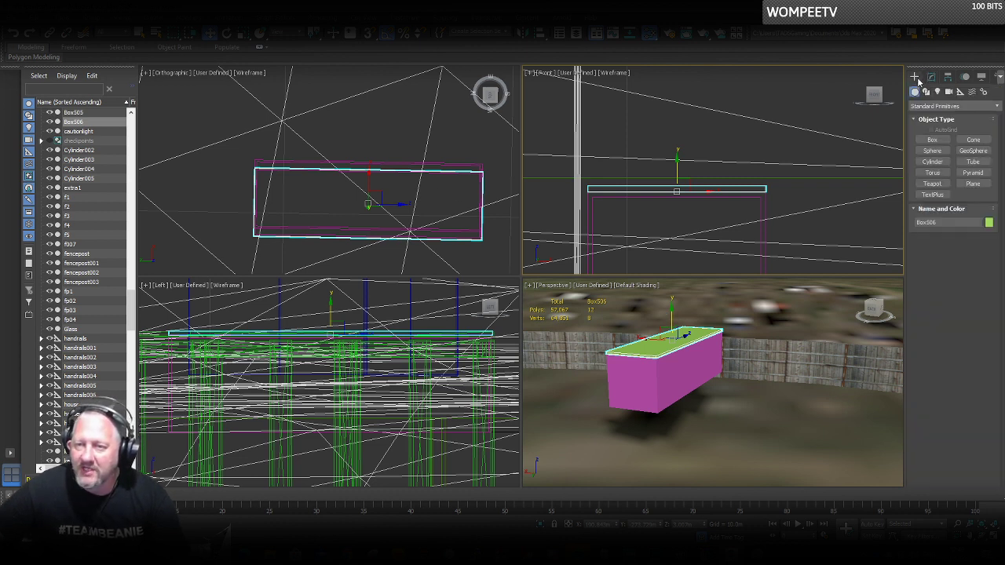
left_click(931, 141)
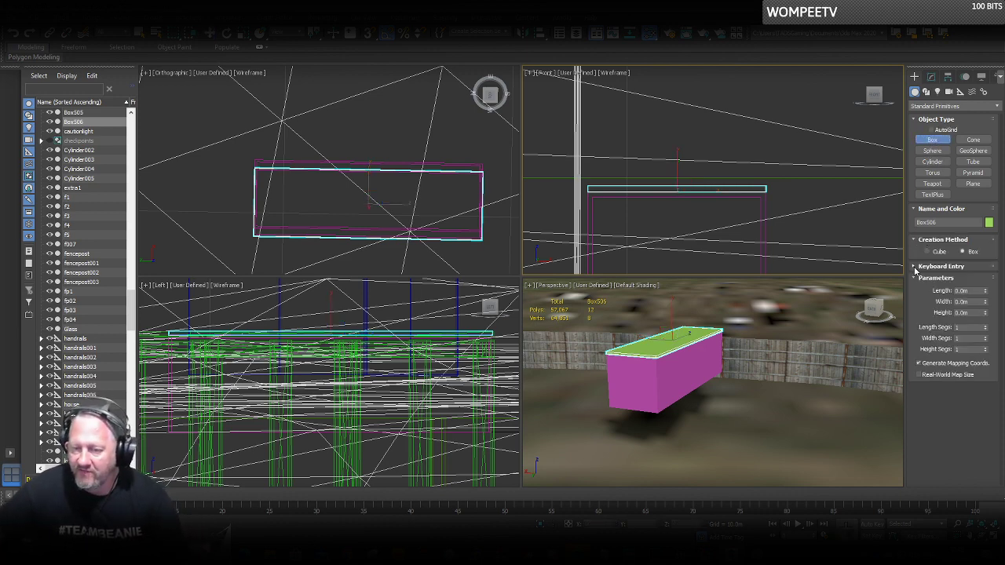
left_click(915, 267)
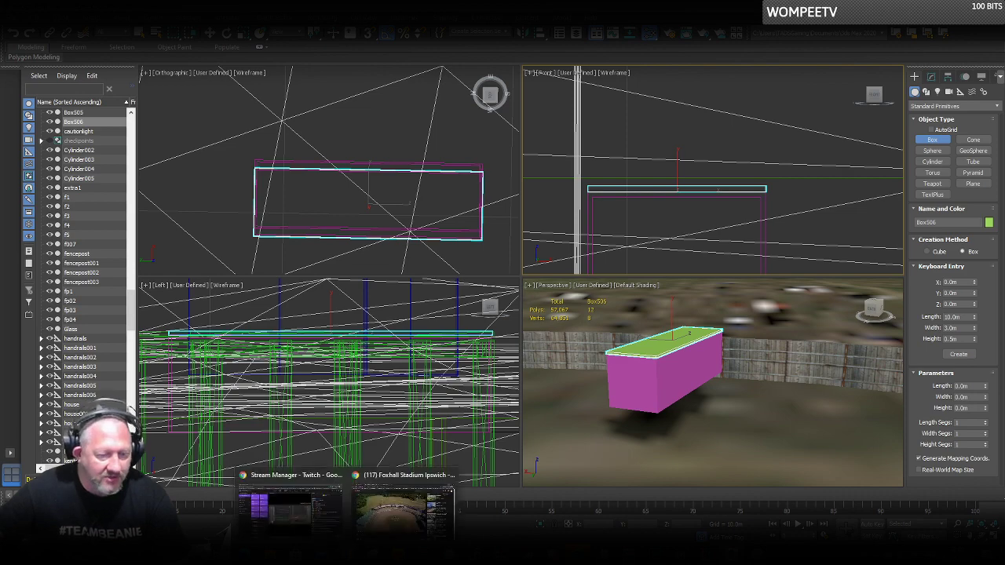
left_click(387, 514)
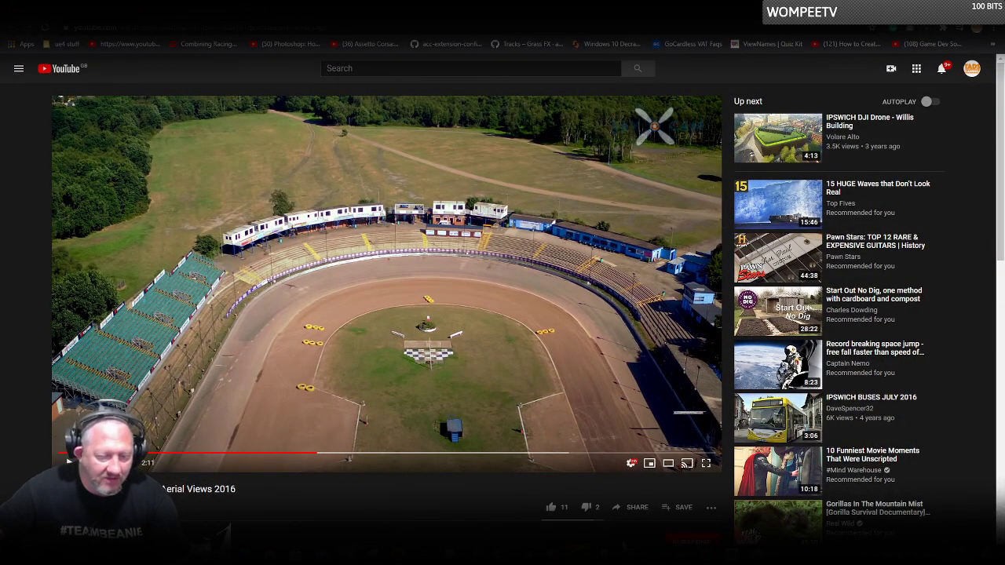
left_click(440, 552)
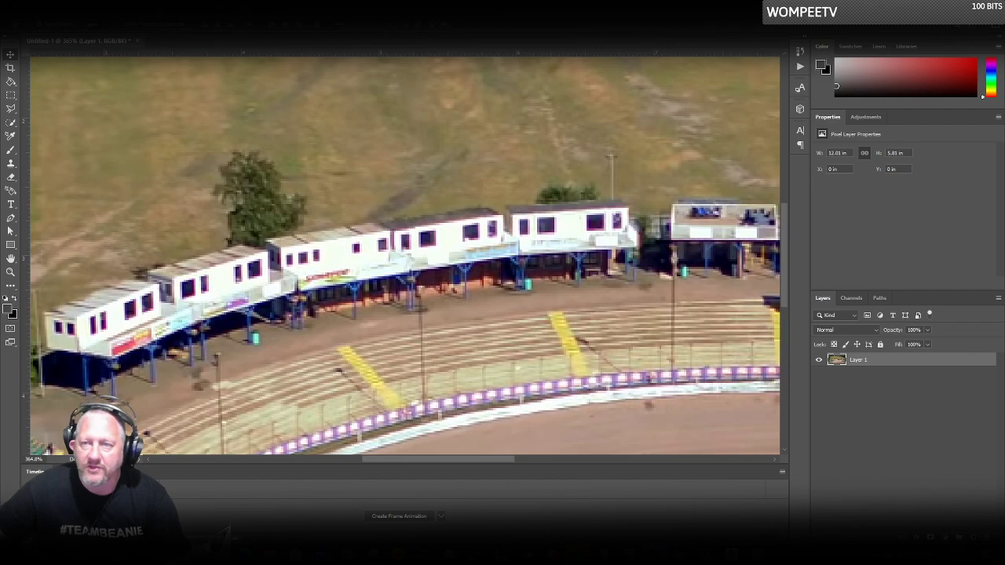
left_click(941, 8)
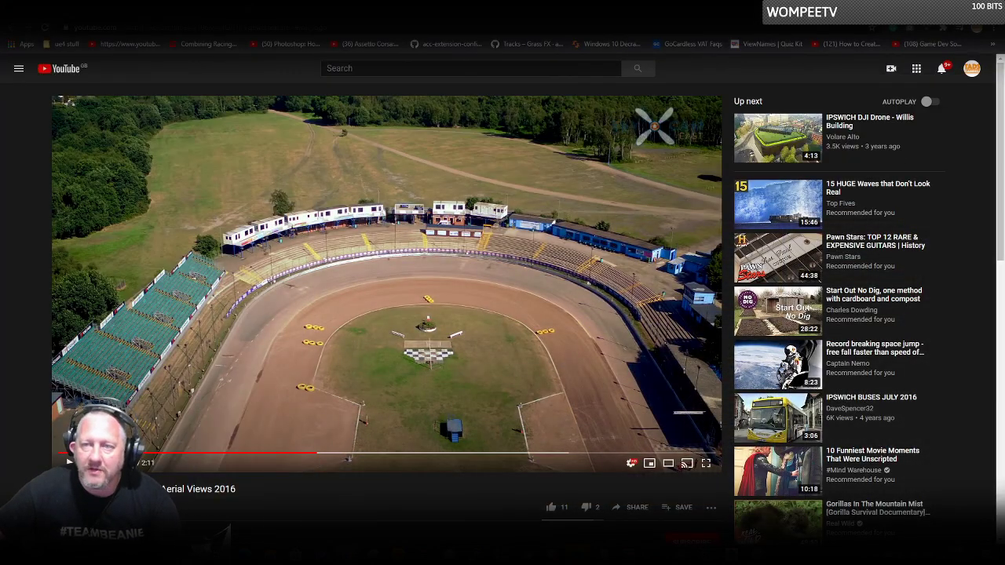
left_click(940, 8)
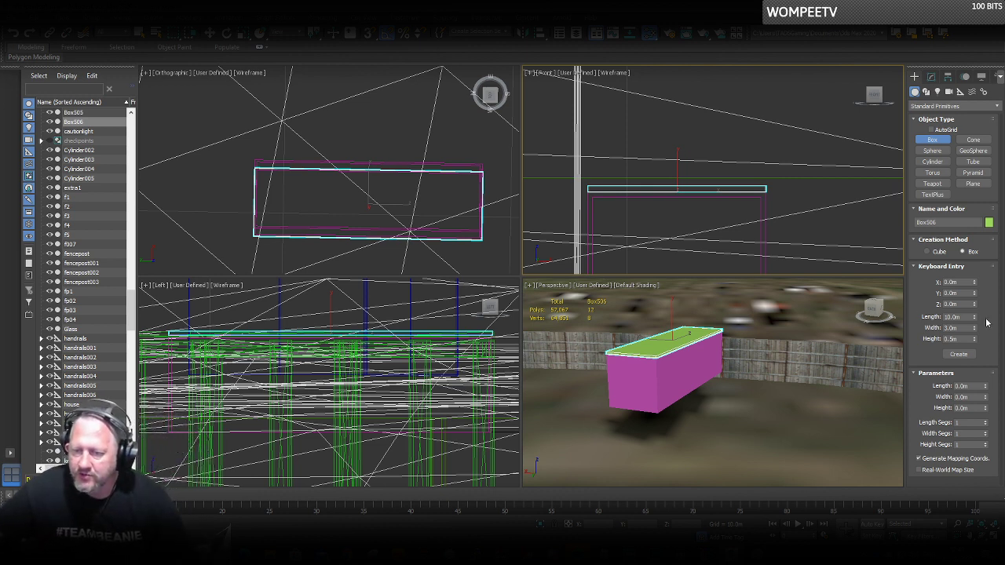
Create a standard box with length 10 m, width 6 m and height 0.1 m using keyboard entry.
double_click(961, 328)
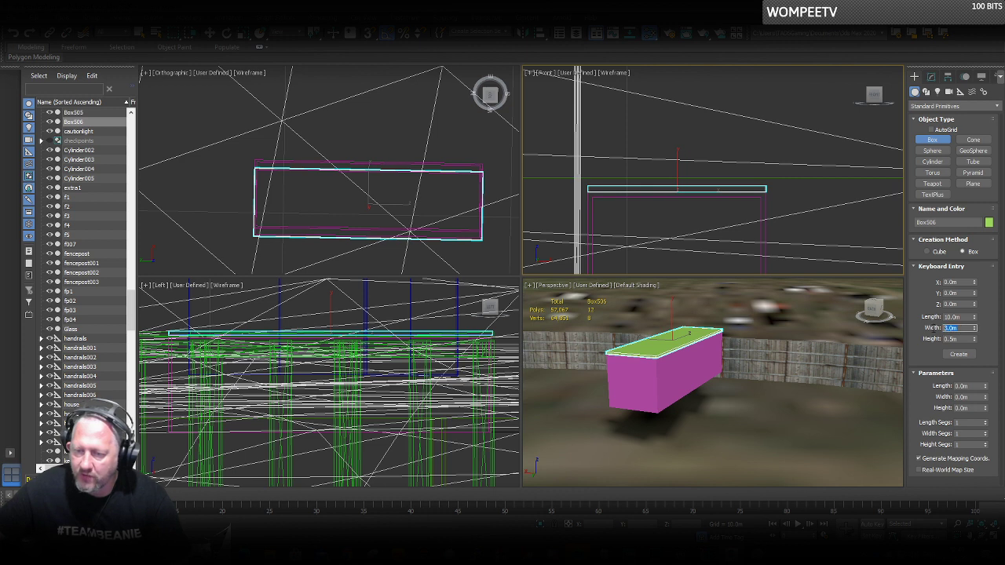
type("6")
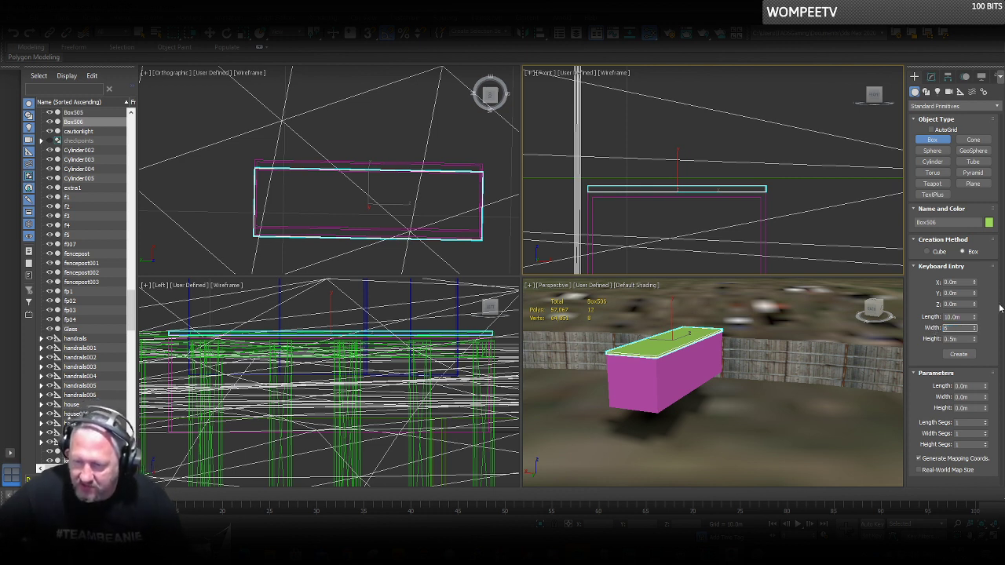
key("Tab")
type("0.")
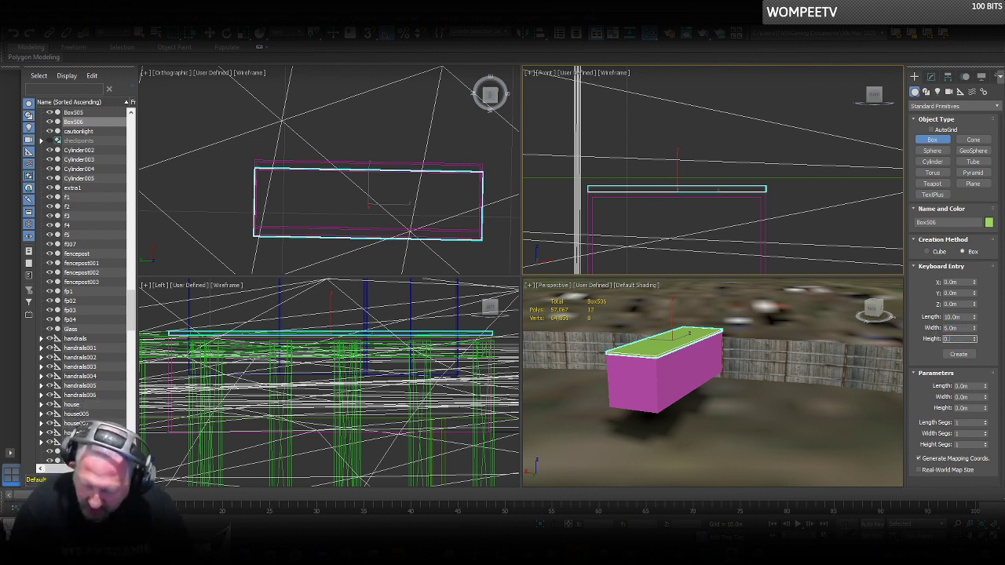
type("1")
left_click(967, 358)
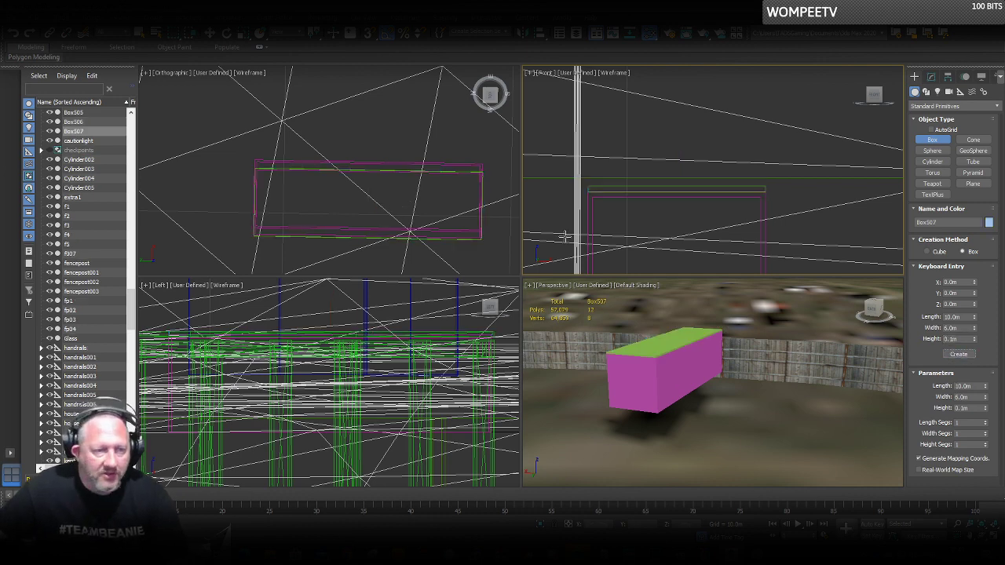
Try to place the new 6 m wide box beside the hollow box behind the bend, and delete it.
scroll(357, 159, "down", 8)
scroll(358, 160, "down", 5)
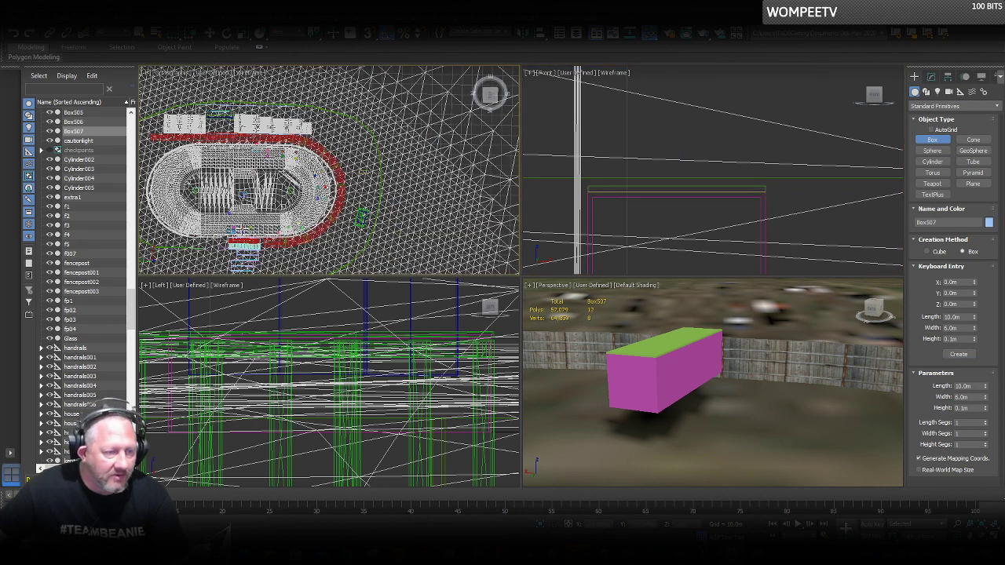
middle_click_drag(242, 230, 356, 200)
right_click(310, 203)
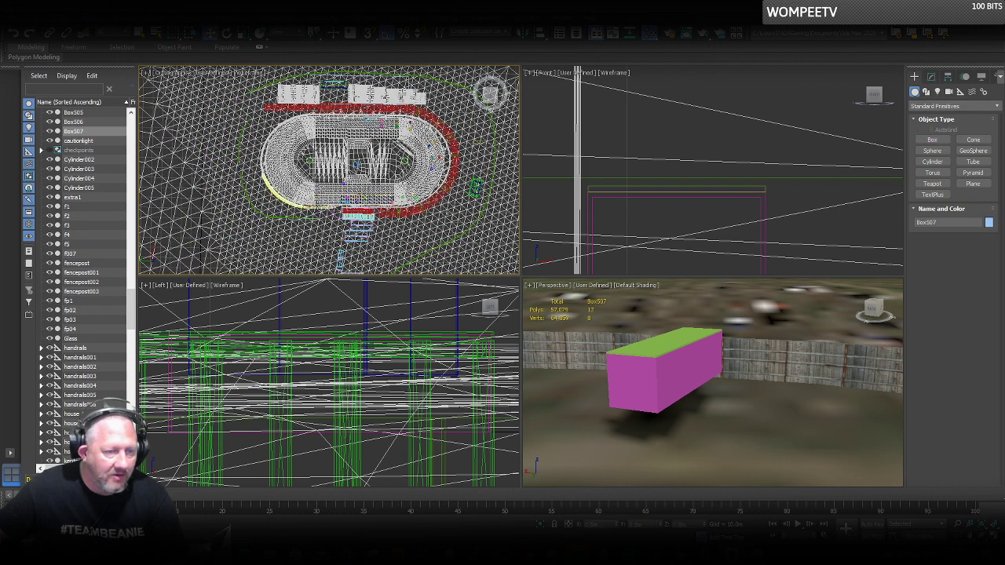
right_click(347, 196)
left_click(359, 204)
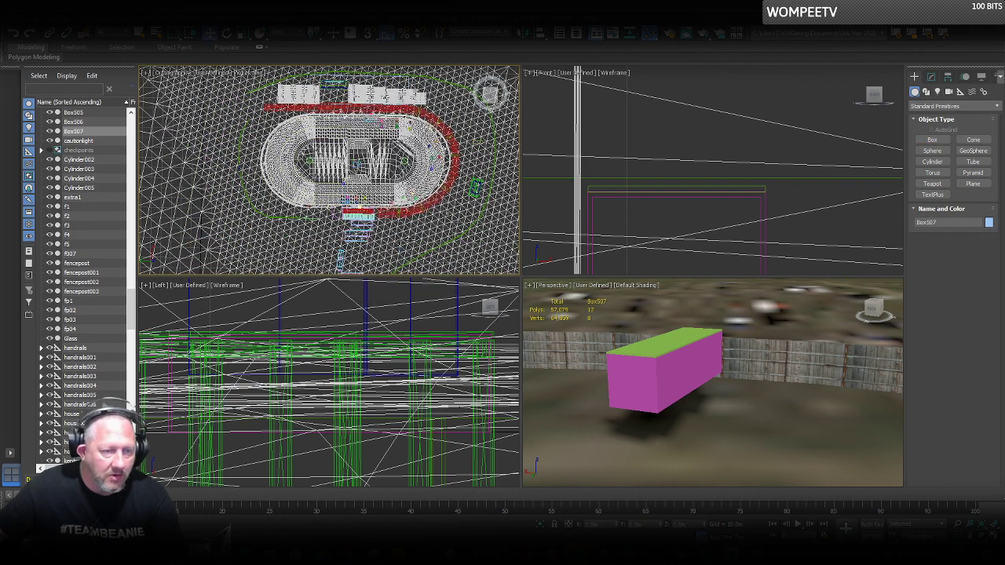
scroll(349, 216, "down", 5)
left_click_drag(289, 248, 391, 189)
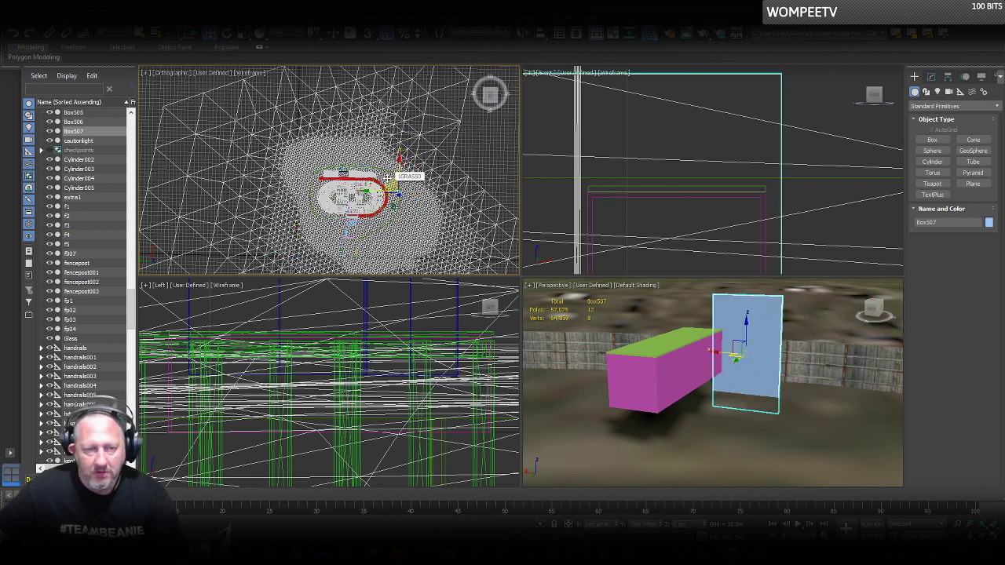
key("Delete")
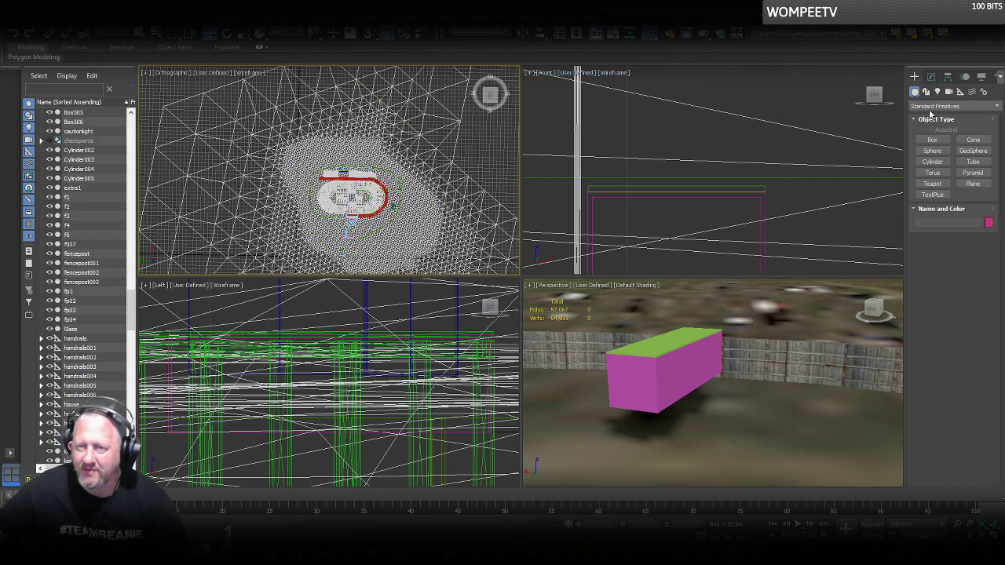
Recreate the box with length 10 m, width 6 m and height 0.1 m from the orthographic top view.
left_click(932, 139)
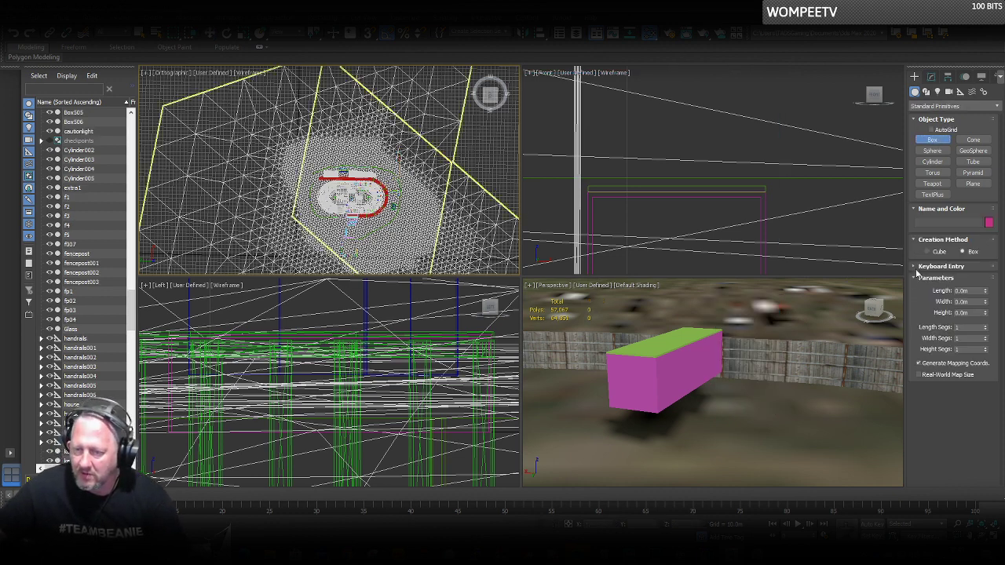
left_click(916, 268)
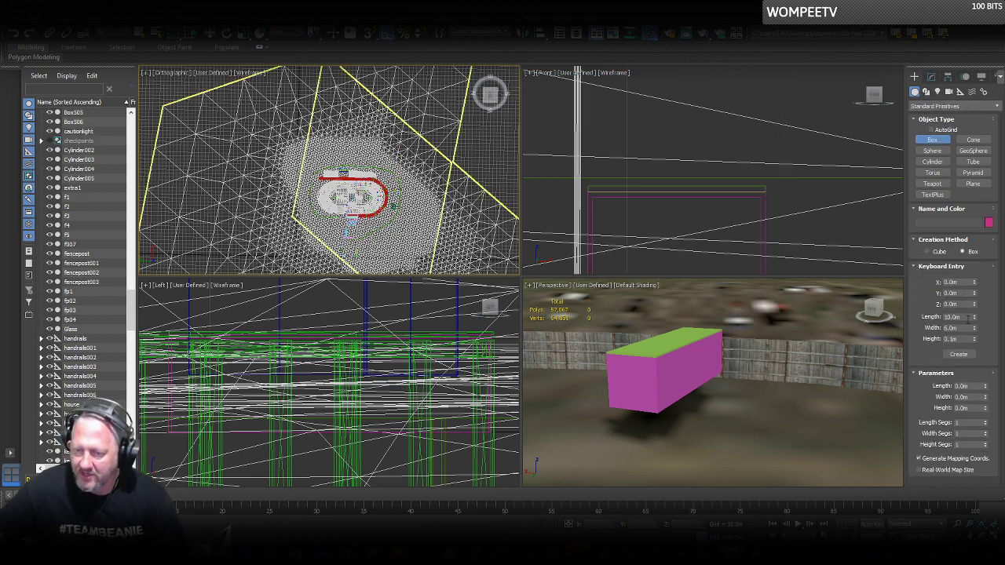
left_click(958, 356)
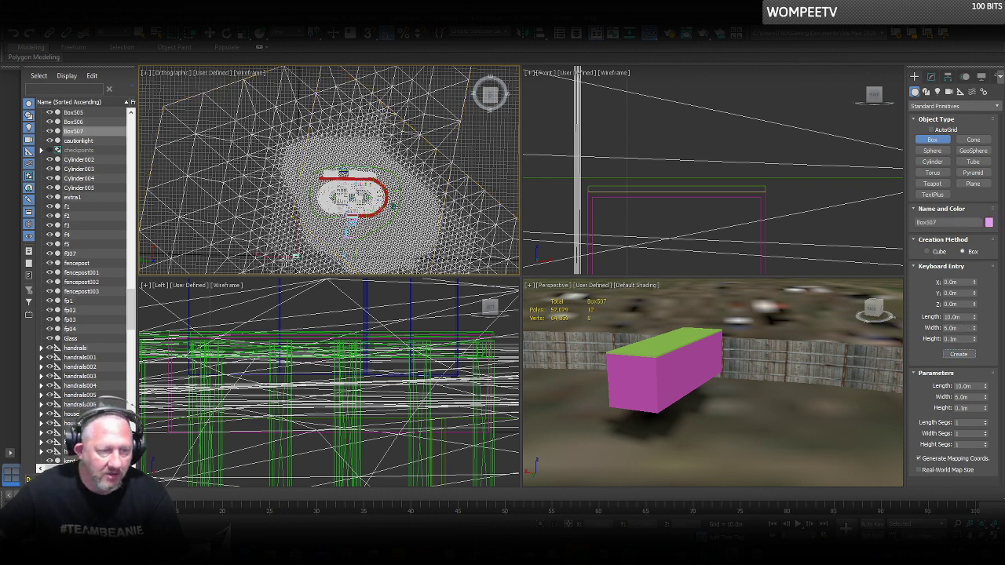
Move the new thin 10 m by 6 m base box from the origin onto the hollow box behind the bend.
right_click(296, 256)
left_click_drag(287, 247, 395, 187)
scroll(384, 161, "up", 10)
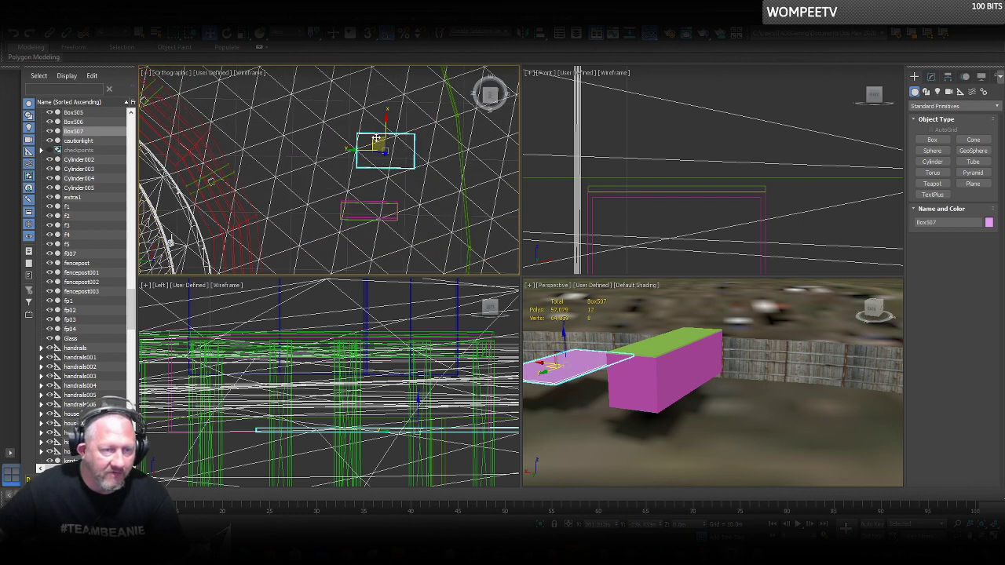
left_click_drag(384, 161, 359, 206)
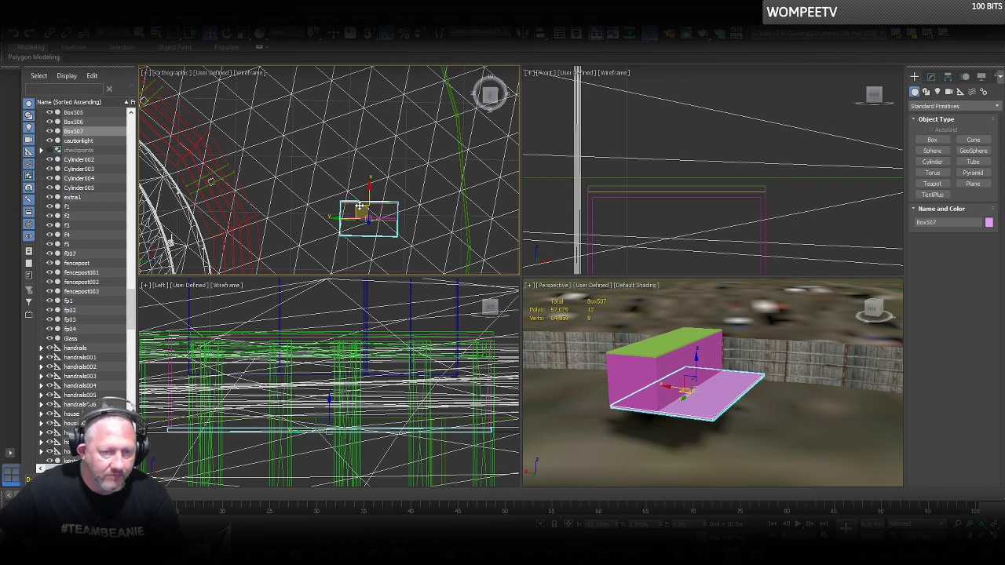
middle_click_drag(368, 203, 372, 225, "alt")
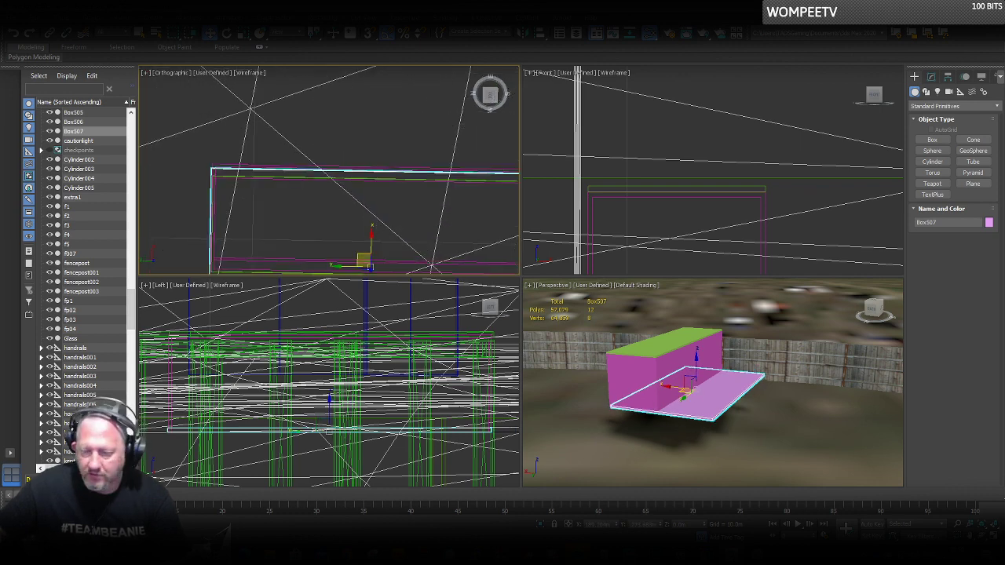
Shift the base box along its X axis to line up its long edge with the roof's long edge.
key("alt+w")
middle_click_drag(620, 320, 498, 226)
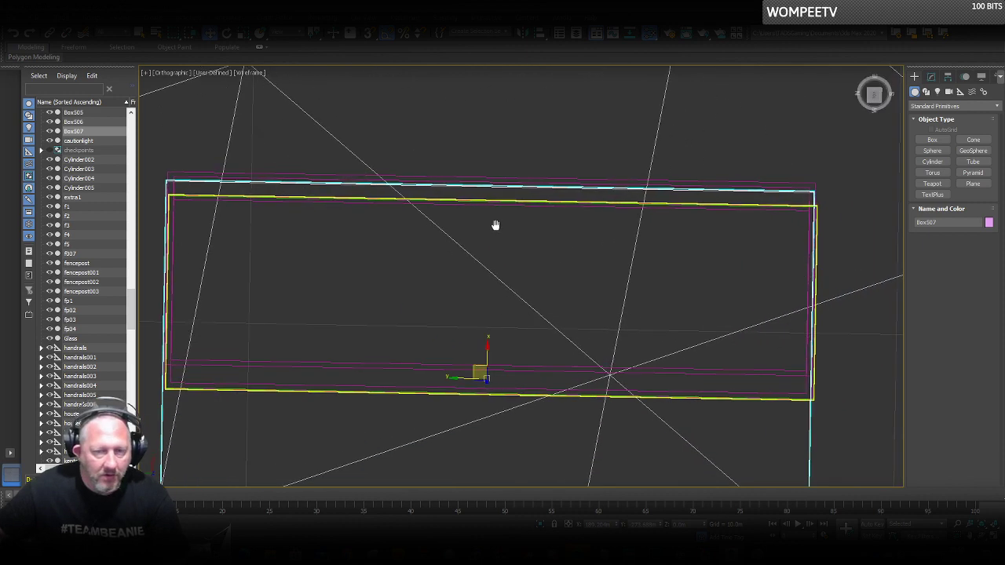
left_click_drag(487, 346, 488, 370)
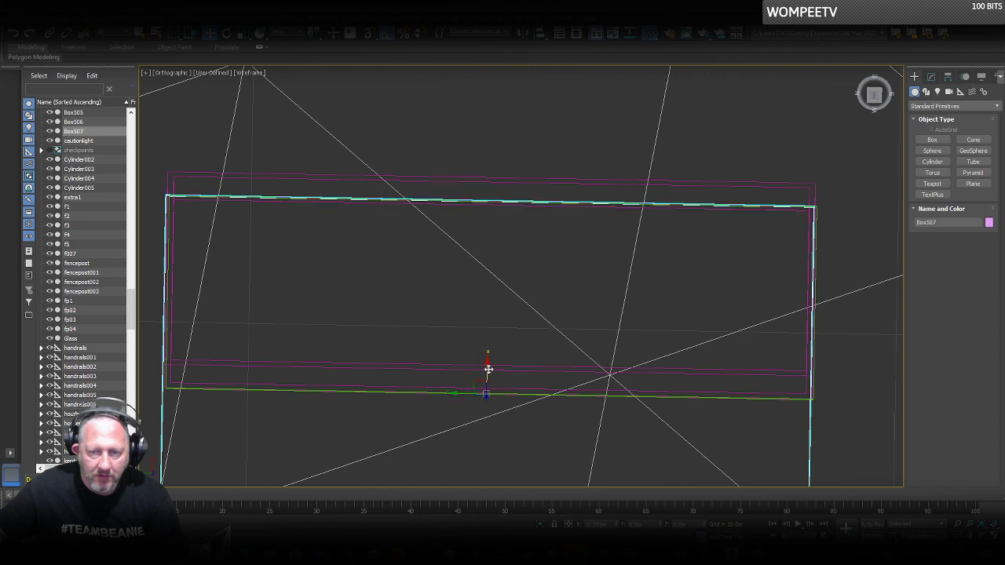
scroll(539, 308, "down", 3)
middle_click_drag(531, 333, 507, 284)
scroll(354, 252, "up", 5)
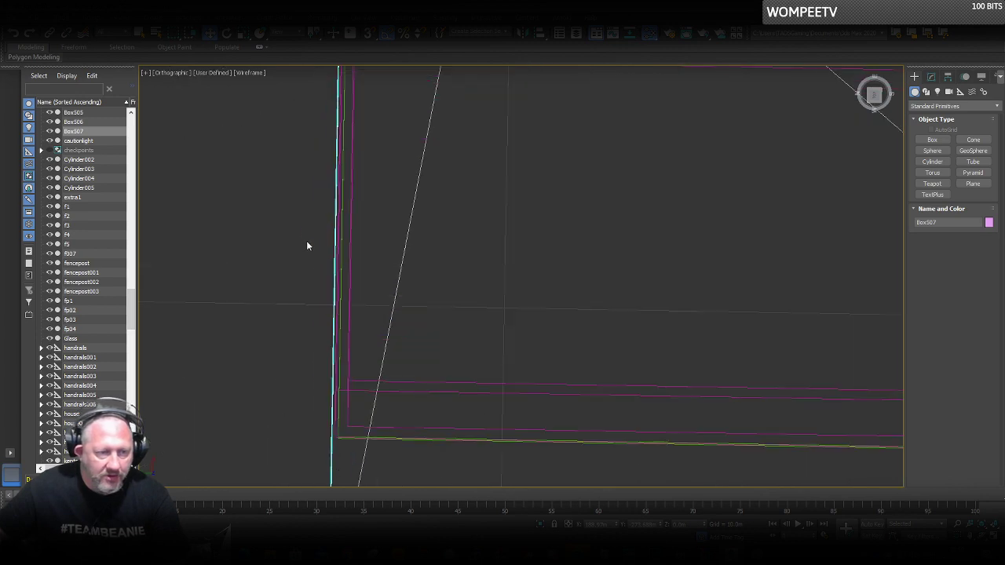
scroll(427, 335, "down", 4)
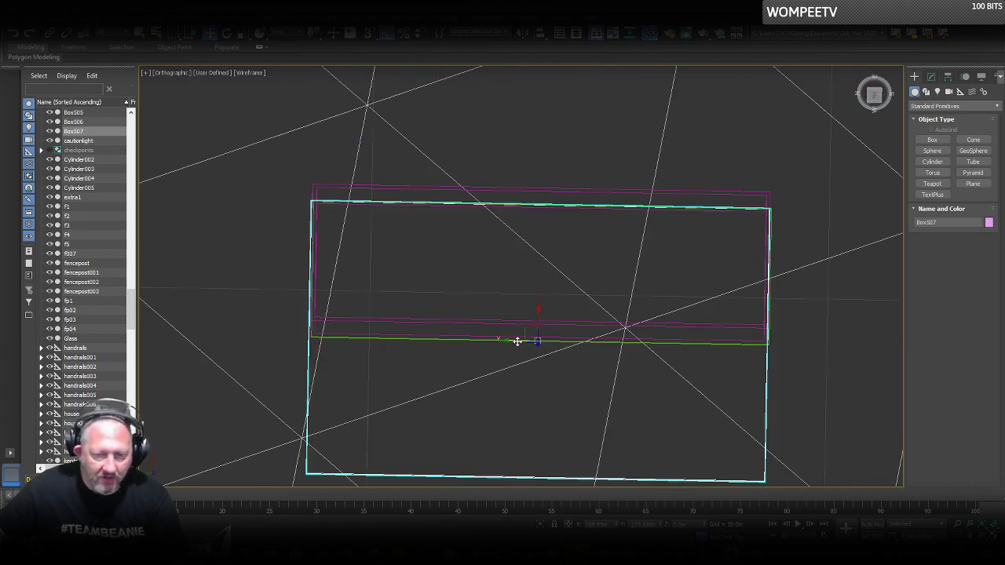
Nudge the base box along its Y axis to line up its short sides with the hollow box's ends.
scroll(258, 329, "up", 5)
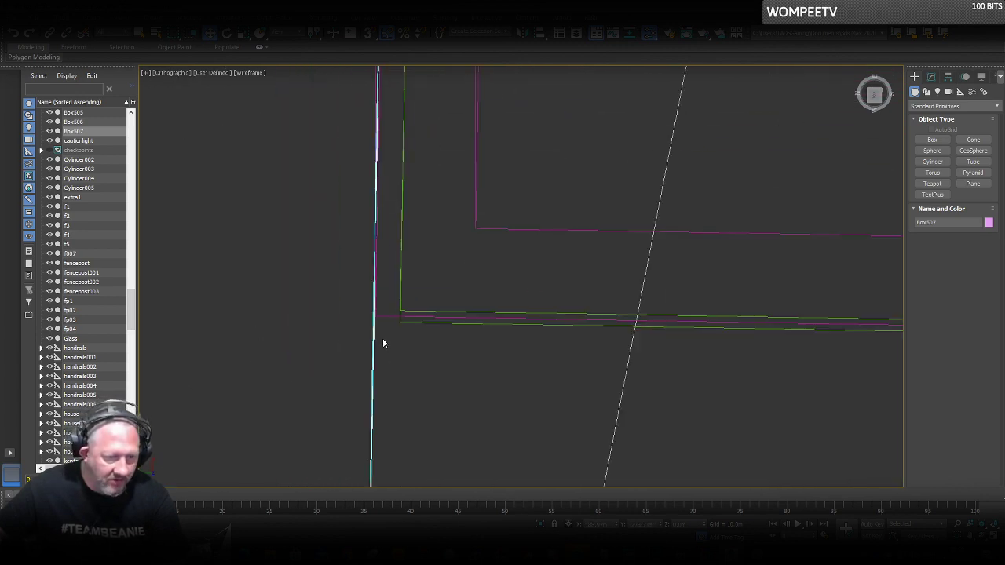
left_click_drag(374, 338, 379, 337)
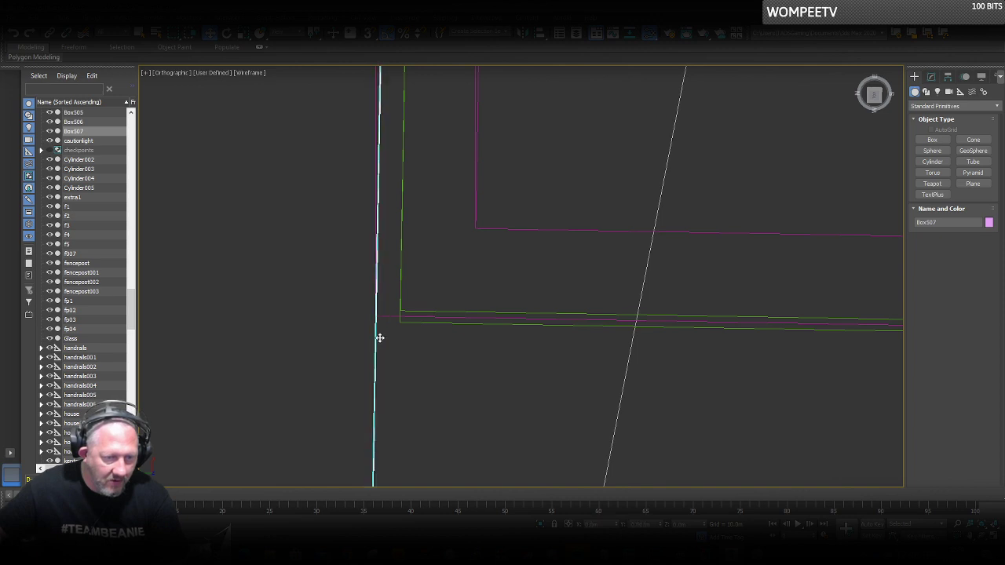
scroll(321, 307, "down", 6)
scroll(384, 328, "up", 1)
scroll(696, 311, "up", 4)
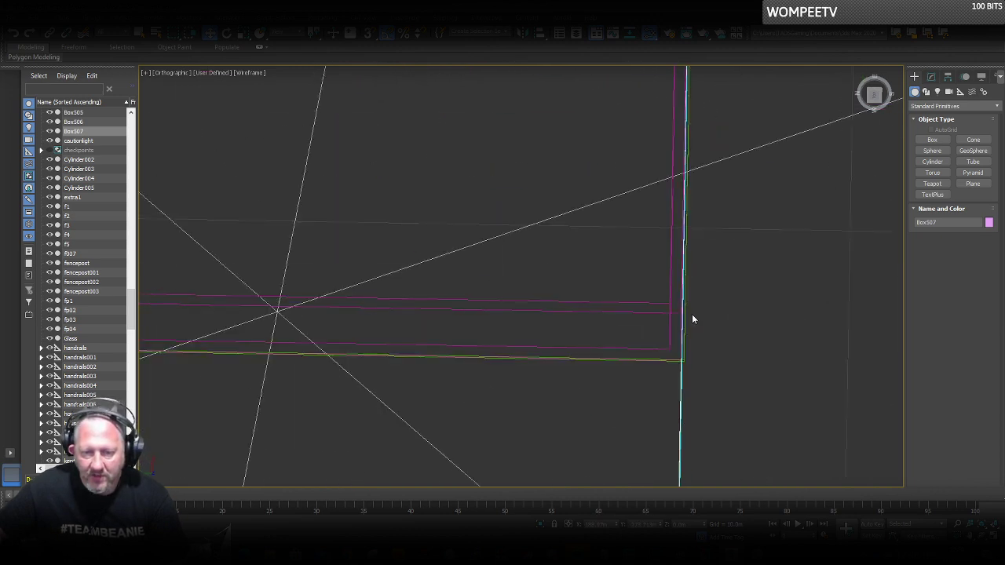
scroll(692, 314, "up", 1)
scroll(691, 317, "down", 3)
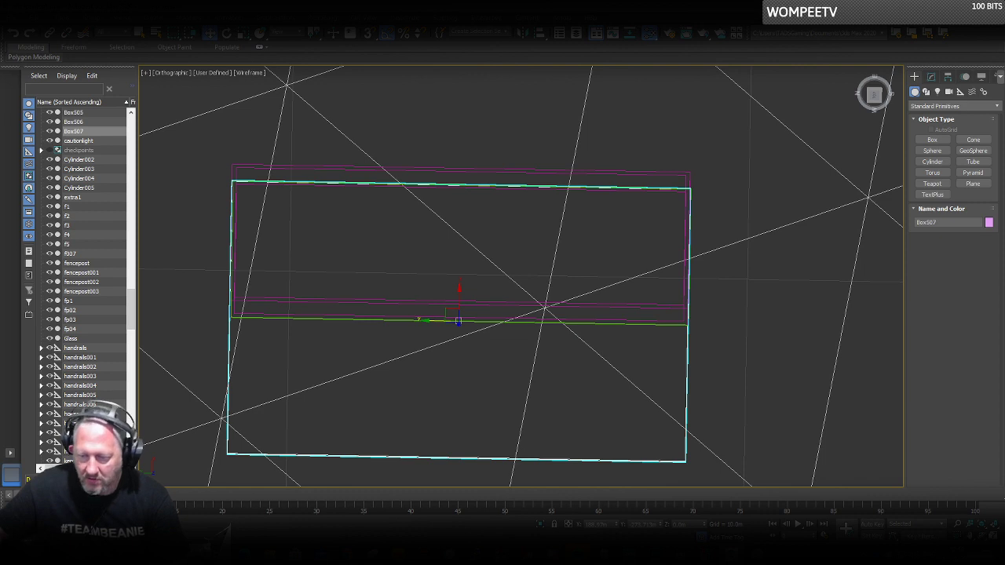
In the front view, slide the base box horizontally until its edge is flush with the hollow box's outer wall.
key("alt+w")
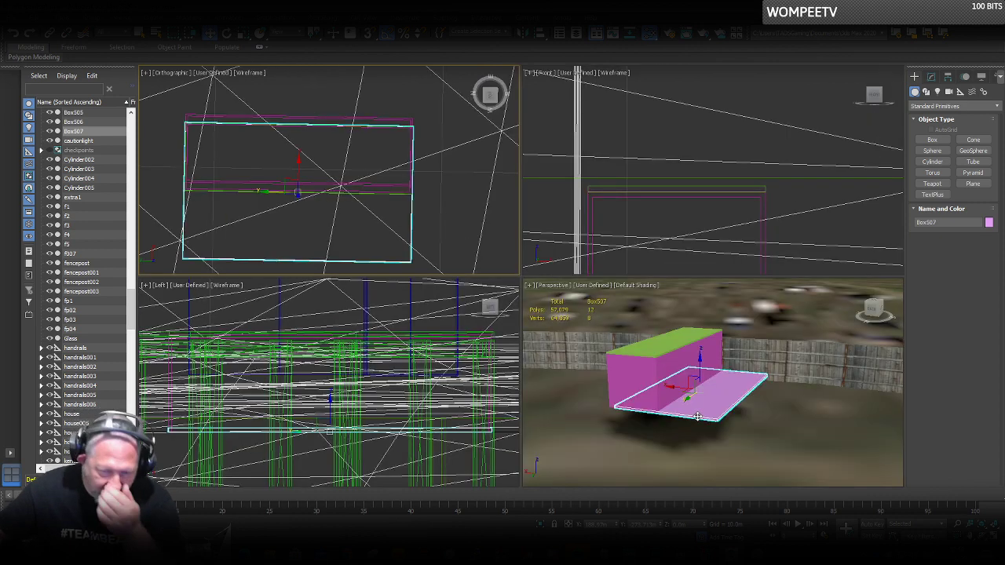
key("e")
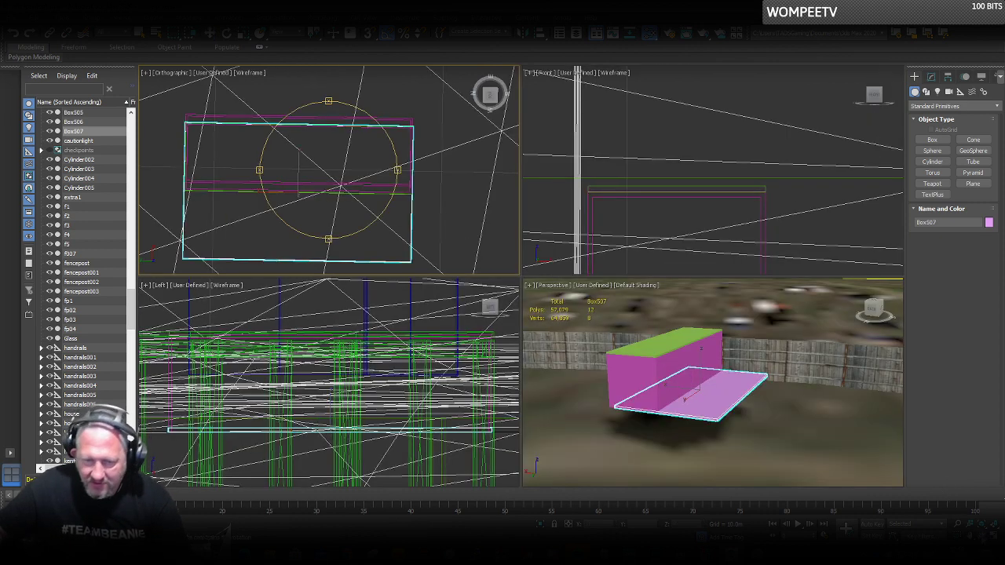
middle_click_drag(697, 383, 727, 378, "alt")
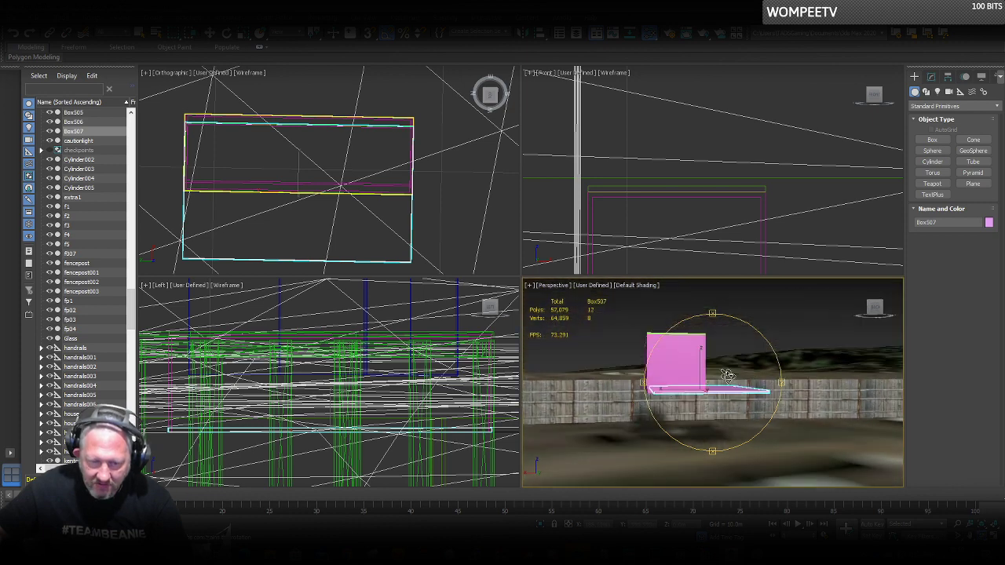
scroll(674, 161, "down", 3)
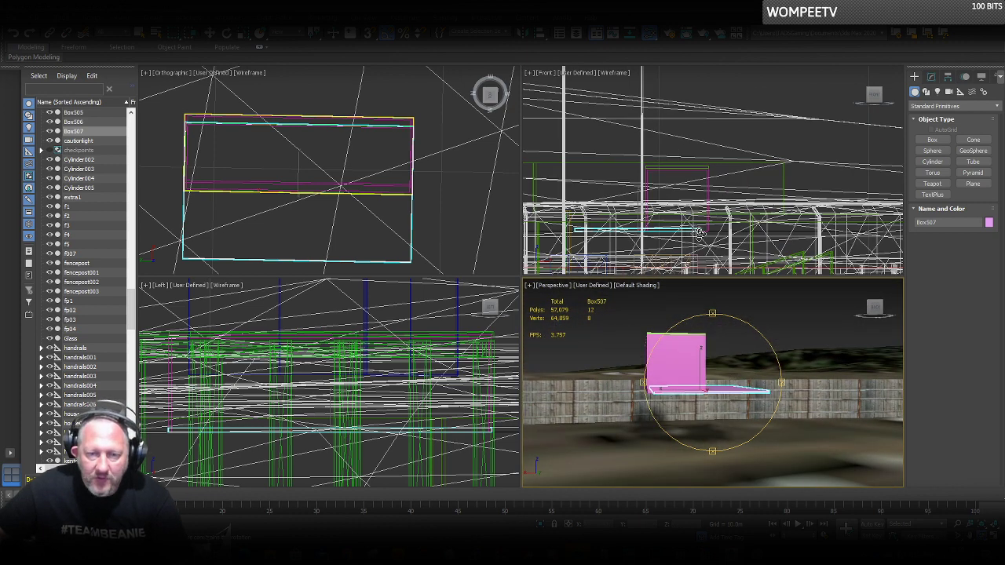
scroll(696, 228, "up", 4)
key("w")
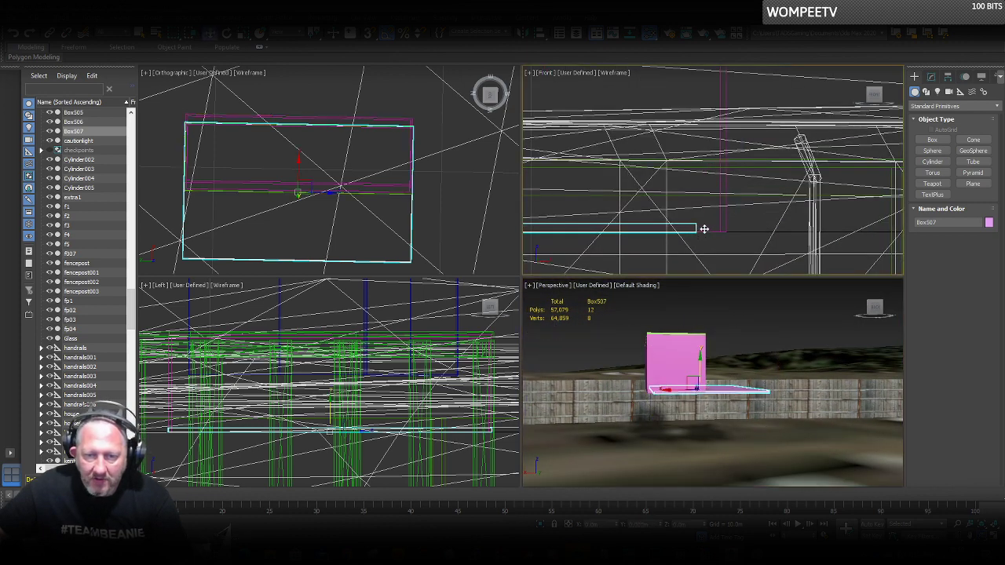
scroll(755, 233, "down", 2)
scroll(596, 236, "down", 2)
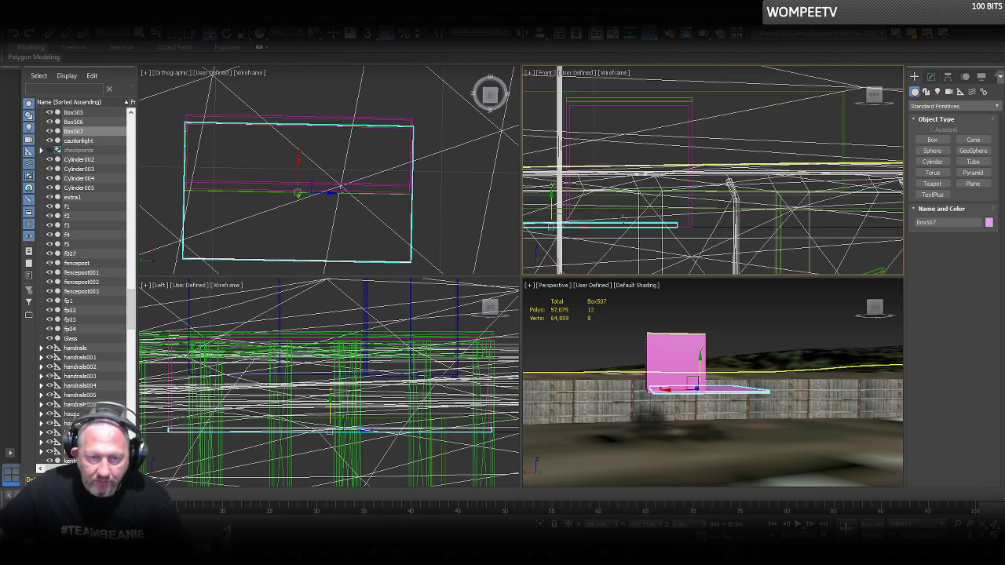
left_click_drag(572, 230, 576, 229)
scroll(693, 227, "up", 2)
scroll(693, 227, "up", 2)
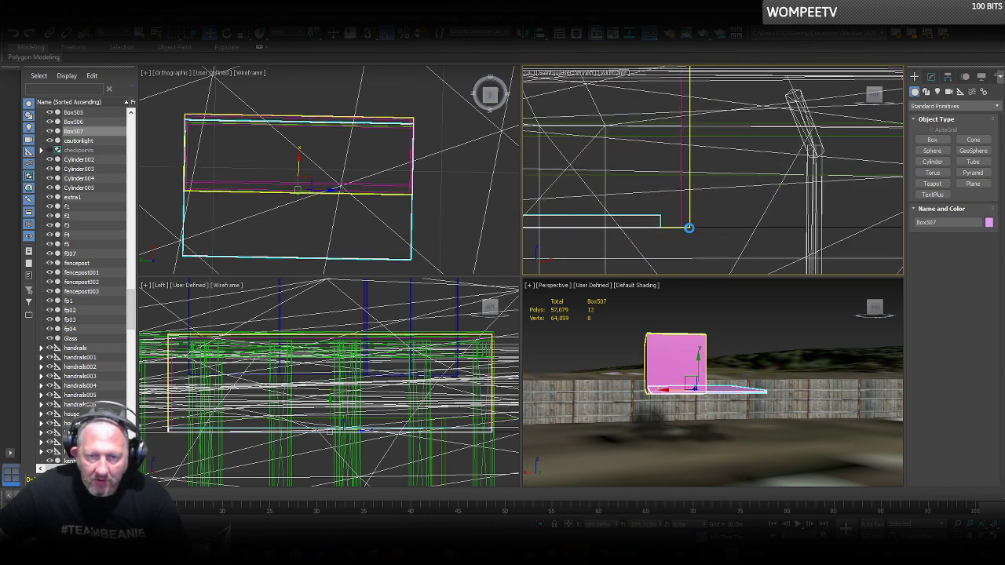
scroll(683, 226, "up", 2)
left_click_drag(638, 219, 695, 224)
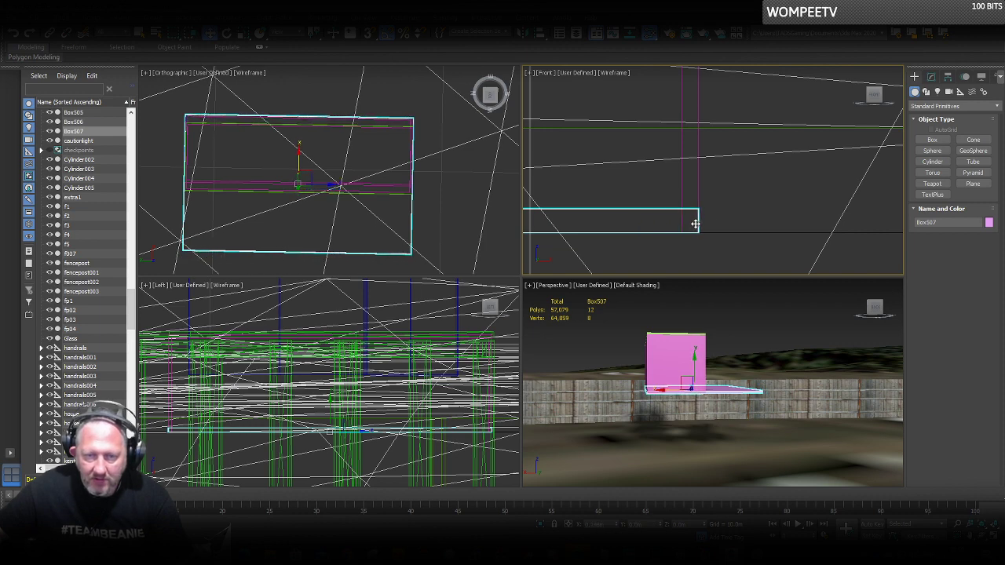
Examine how the base box fits under the hollow box and extends in front of it.
scroll(658, 399, "up", 3)
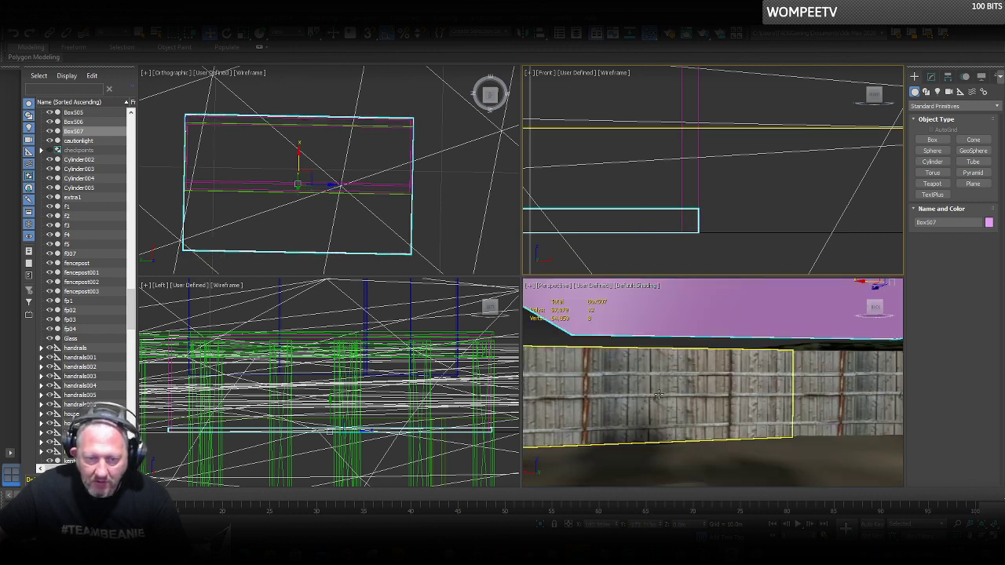
scroll(656, 394, "down", 3)
middle_click_drag(610, 359, 543, 400)
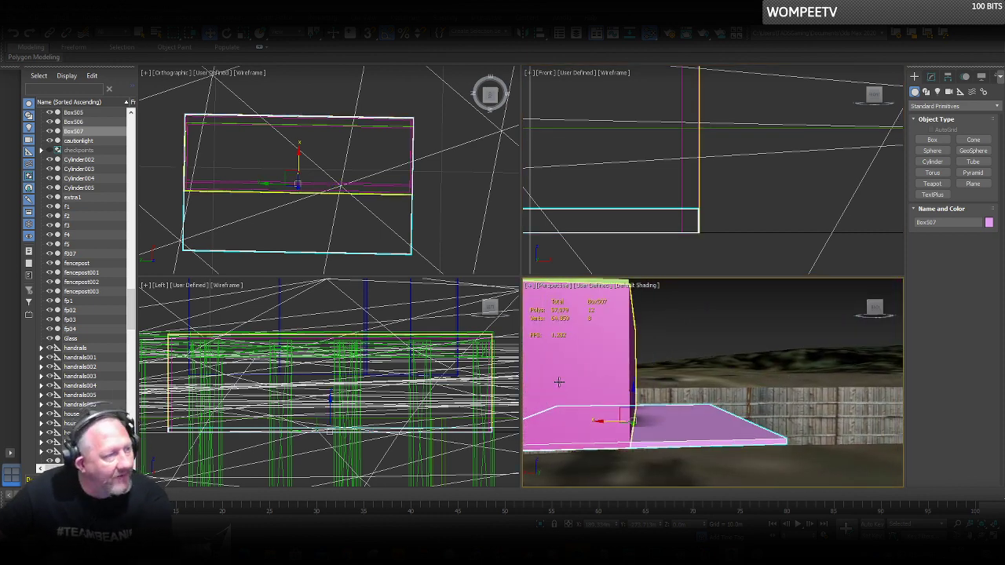
scroll(659, 370, "down", 5)
scroll(697, 376, "up", 5)
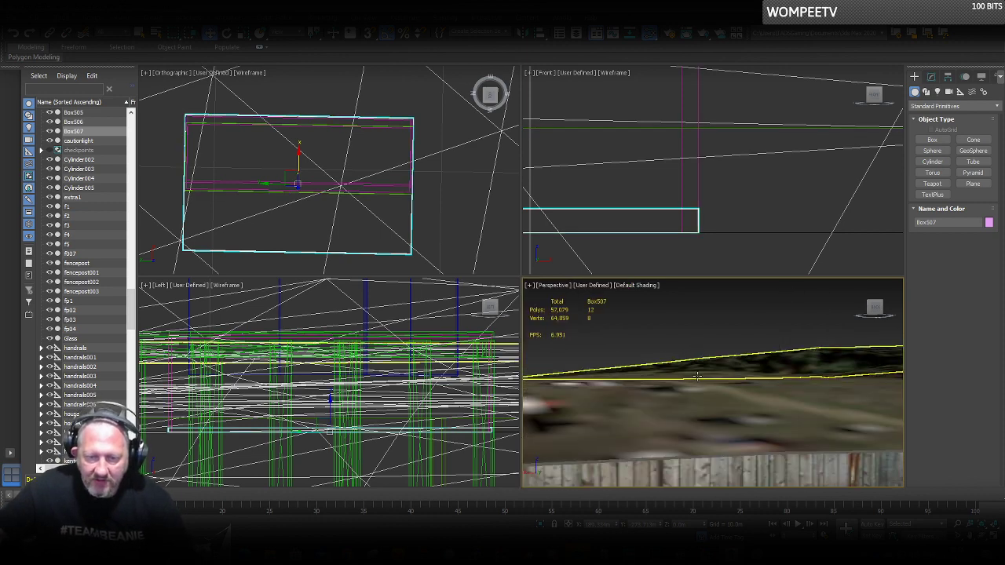
scroll(697, 376, "down", 5)
key("e")
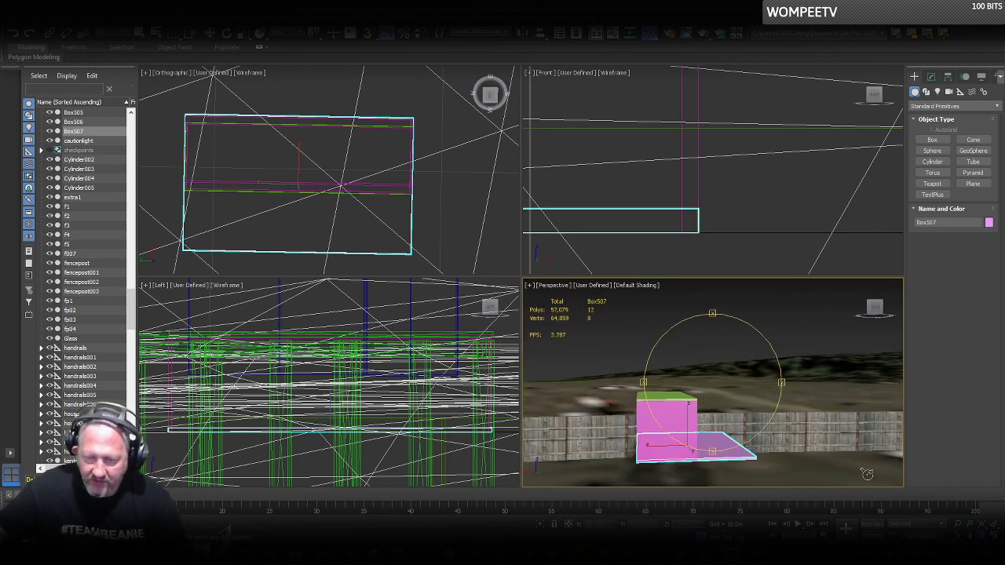
middle_click_drag(867, 473, 707, 424, "alt")
key("w")
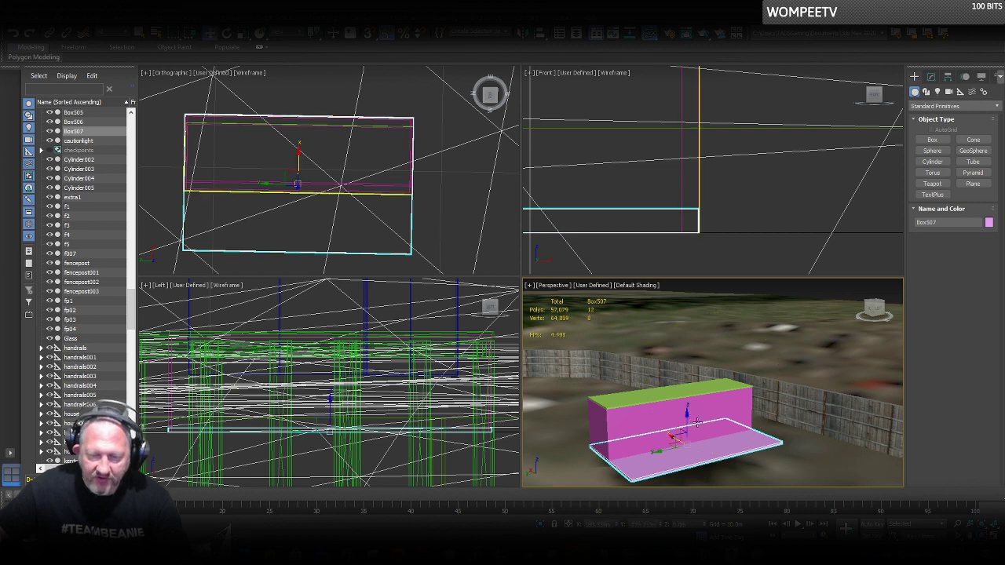
Save the scene.
left_click(11, 22)
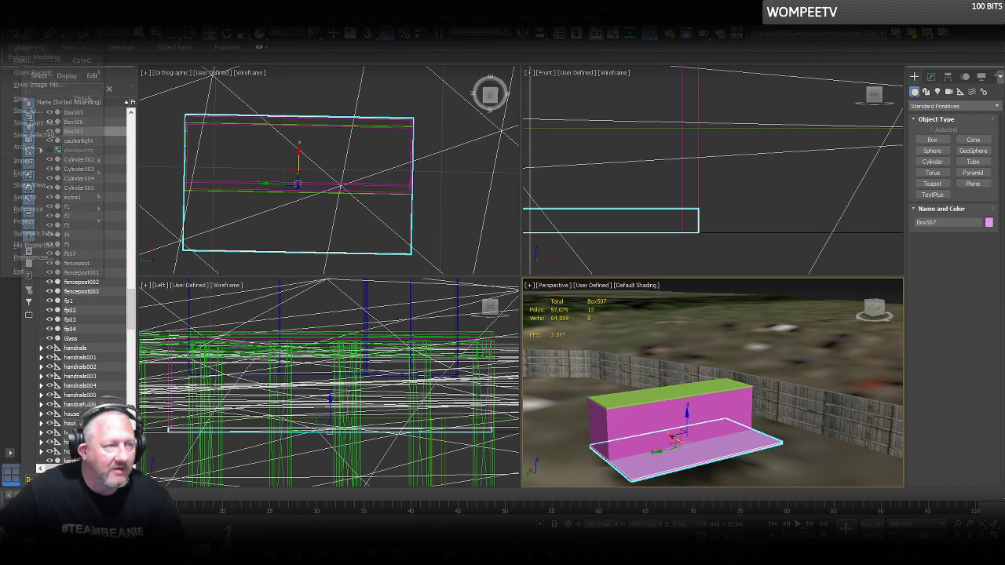
left_click(20, 99)
left_click(678, 387)
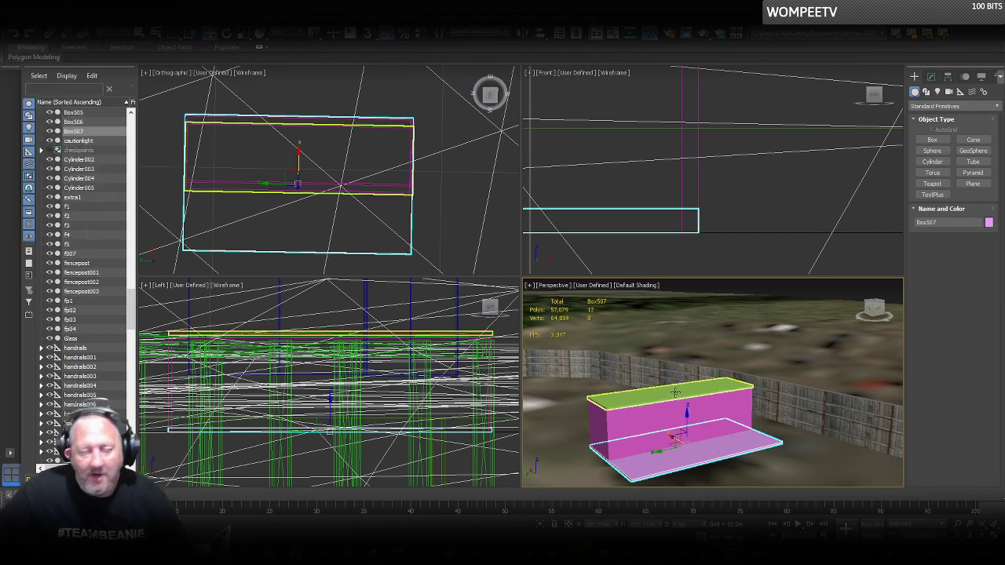
left_click_drag(675, 391, 675, 378)
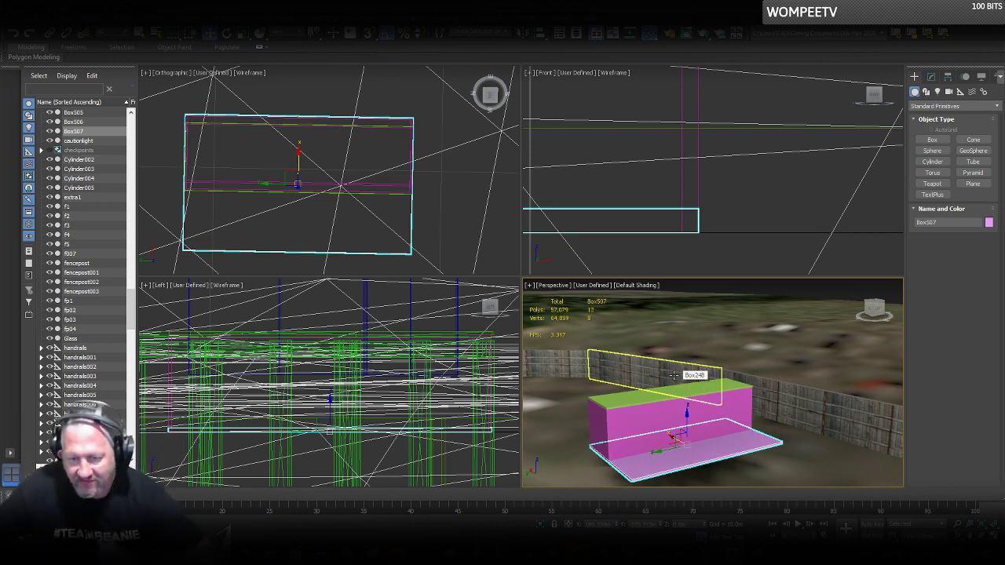
left_click_drag(674, 376, 674, 431)
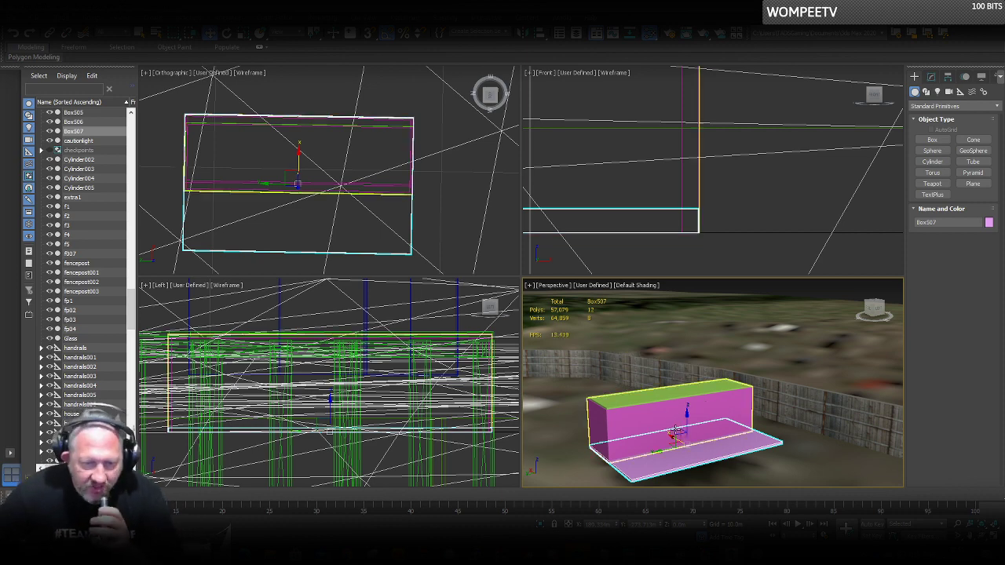
Select the green roof box and nudge it slightly along its Y axis to align it with the hollow box's ends.
scroll(620, 398, "up", 10)
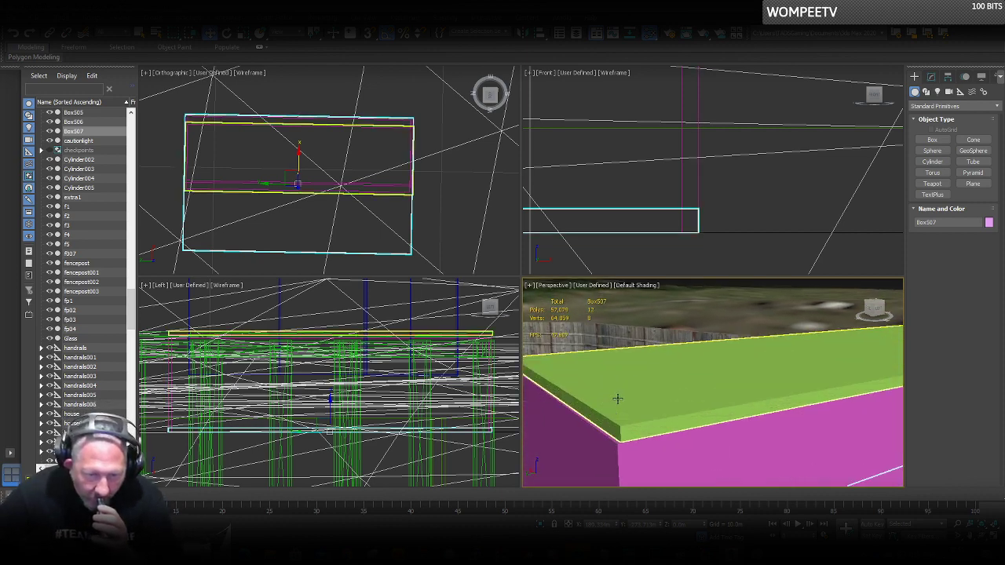
left_click(625, 422)
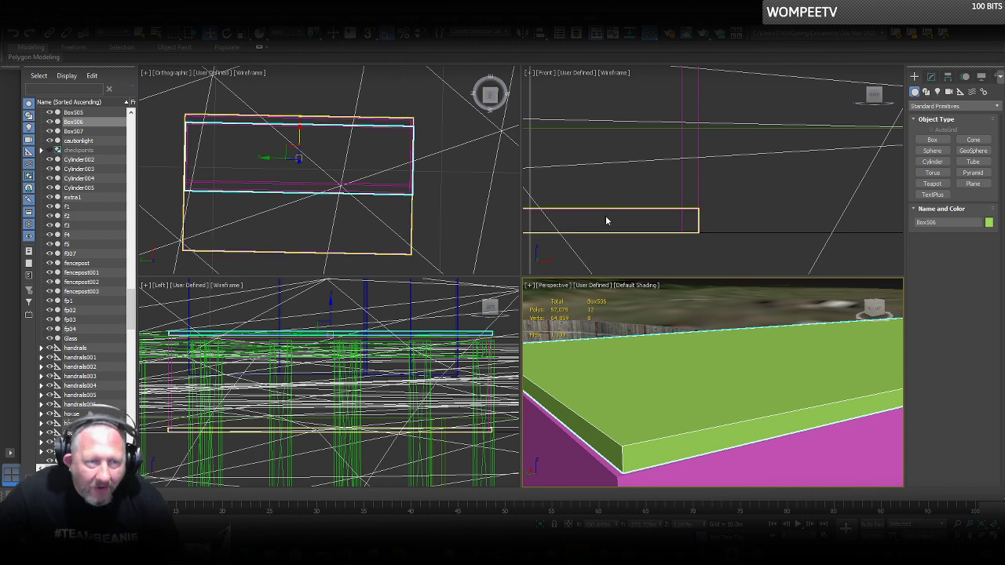
left_click_drag(617, 385, 611, 385)
key("ctrl+z")
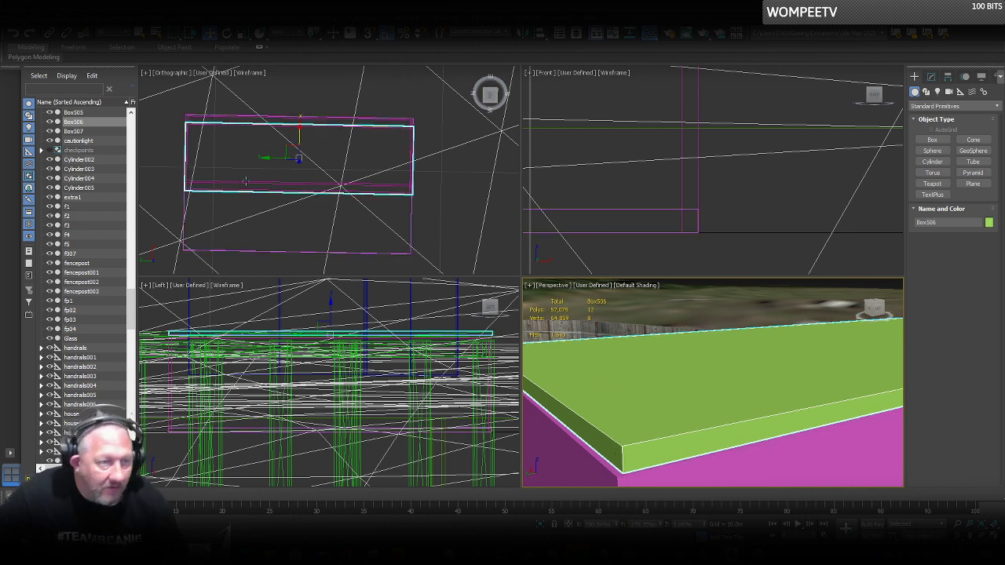
left_click(273, 157)
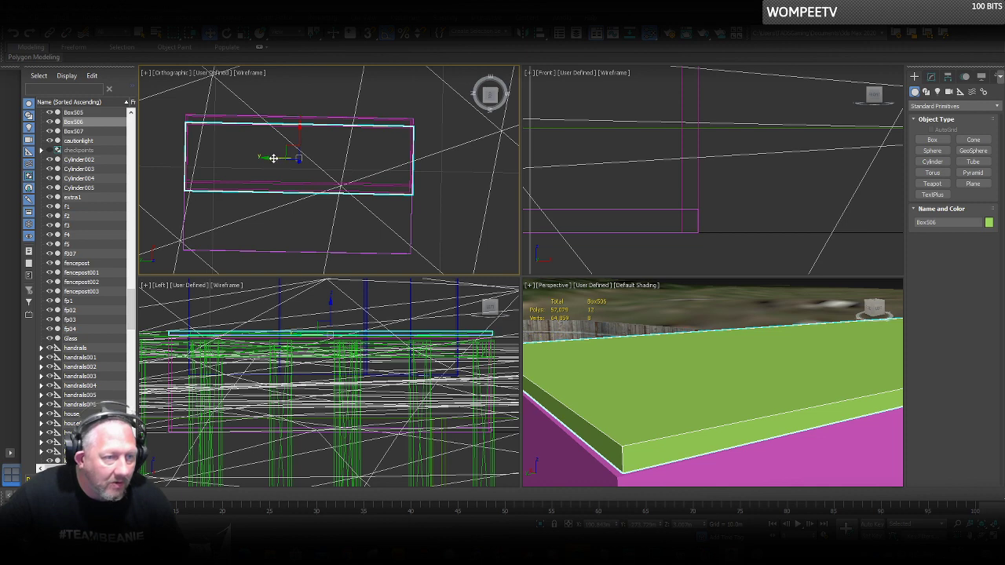
left_click_drag(273, 158, 271, 158)
left_click_drag(610, 430, 613, 426)
scroll(585, 433, "down", 5)
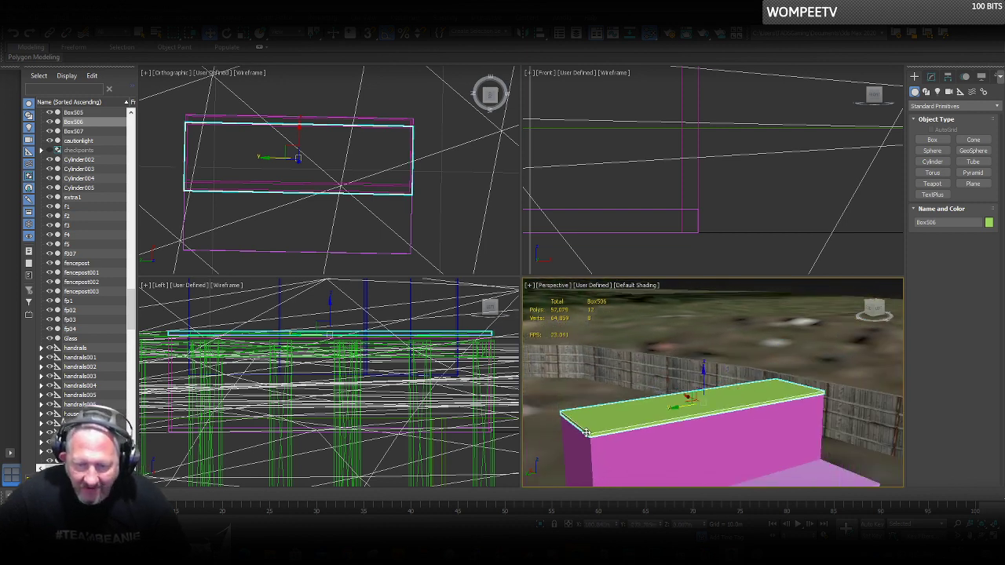
scroll(586, 432, "down", 8)
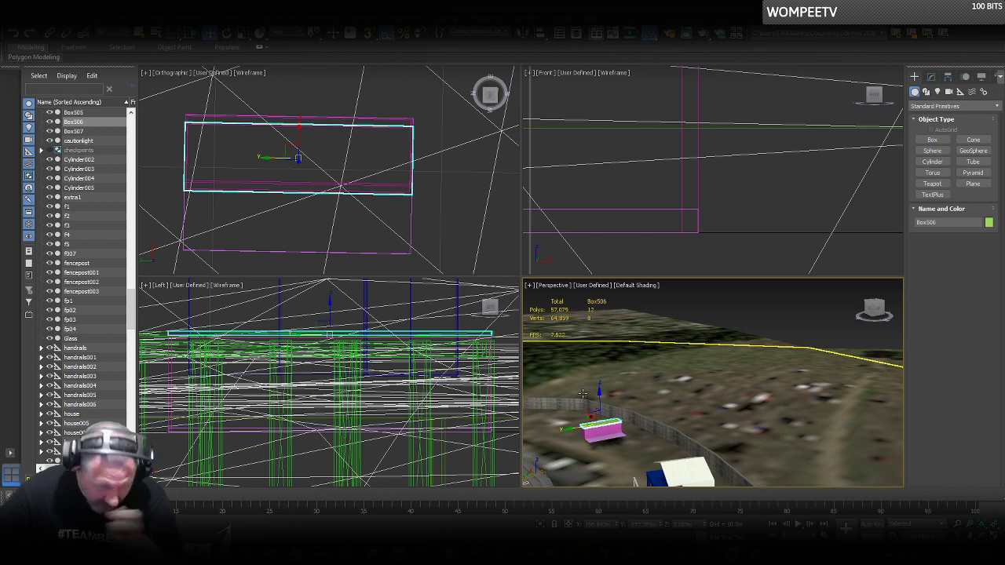
scroll(601, 440, "up", 5)
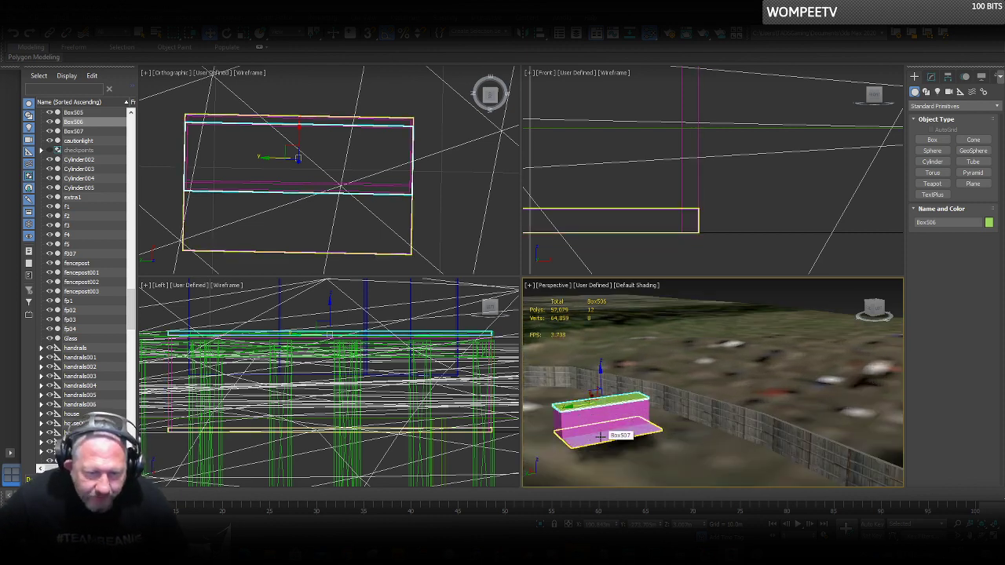
Examine the raised building and switch to the browser to compare it with the two Ipswich stadium aerial videos.
scroll(593, 424, "up", 3)
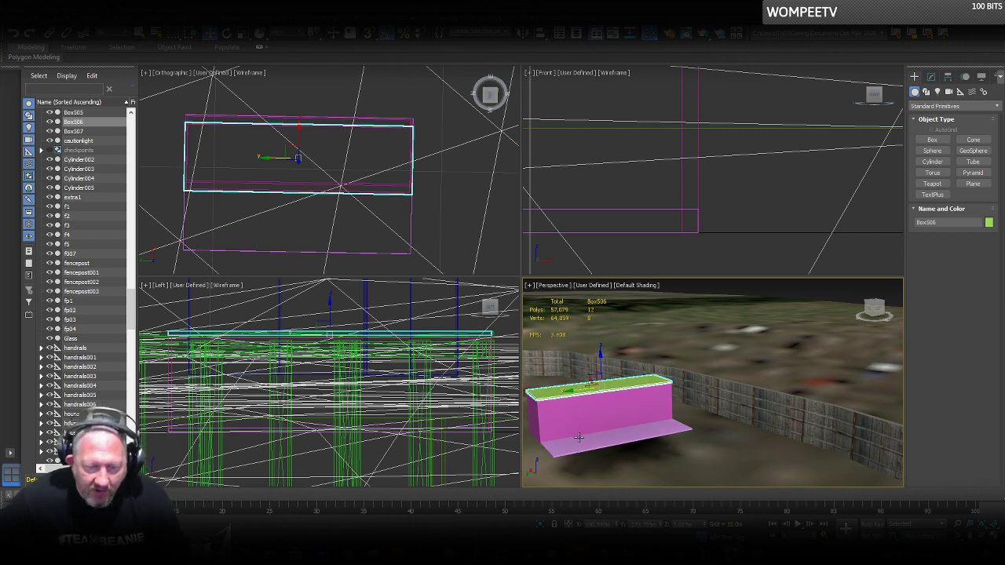
middle_click_drag(564, 403, 661, 410)
scroll(661, 410, "up", 2)
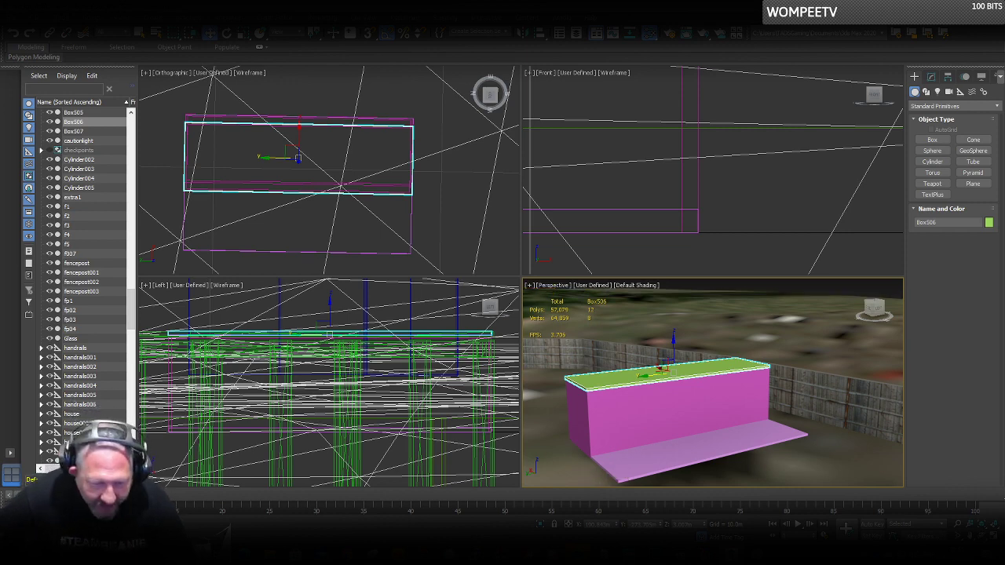
mouse_move(347, 553)
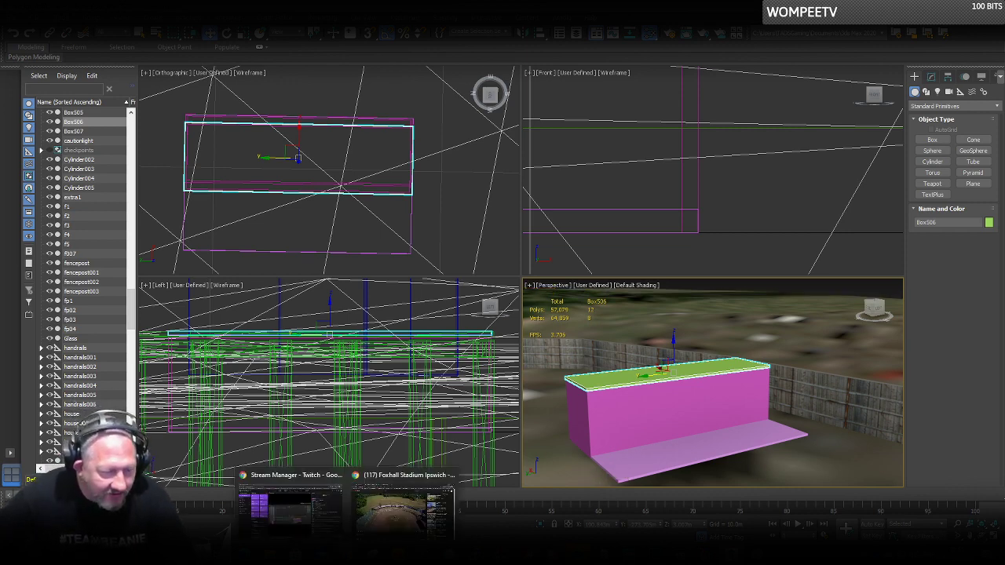
left_click(388, 516)
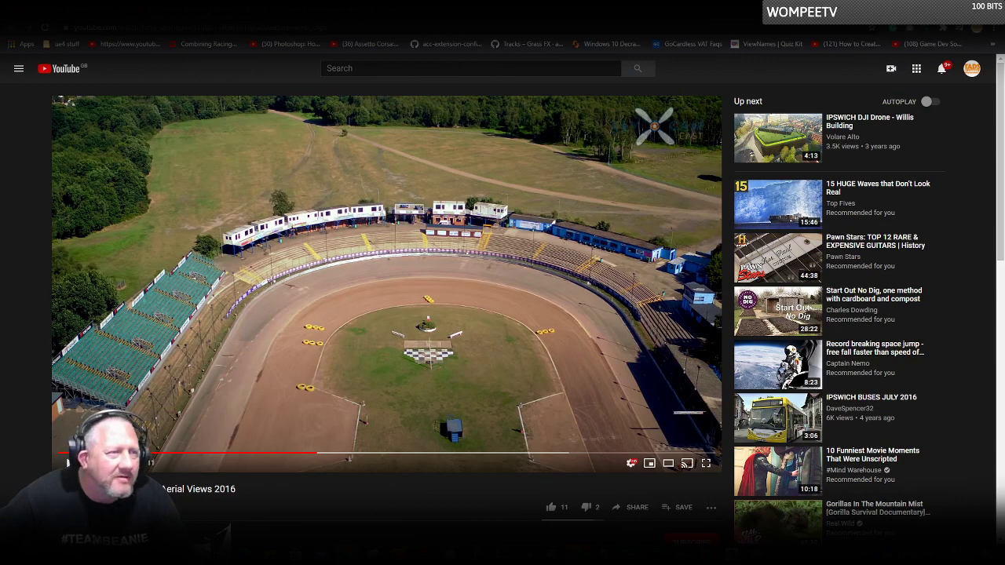
left_click(314, 10)
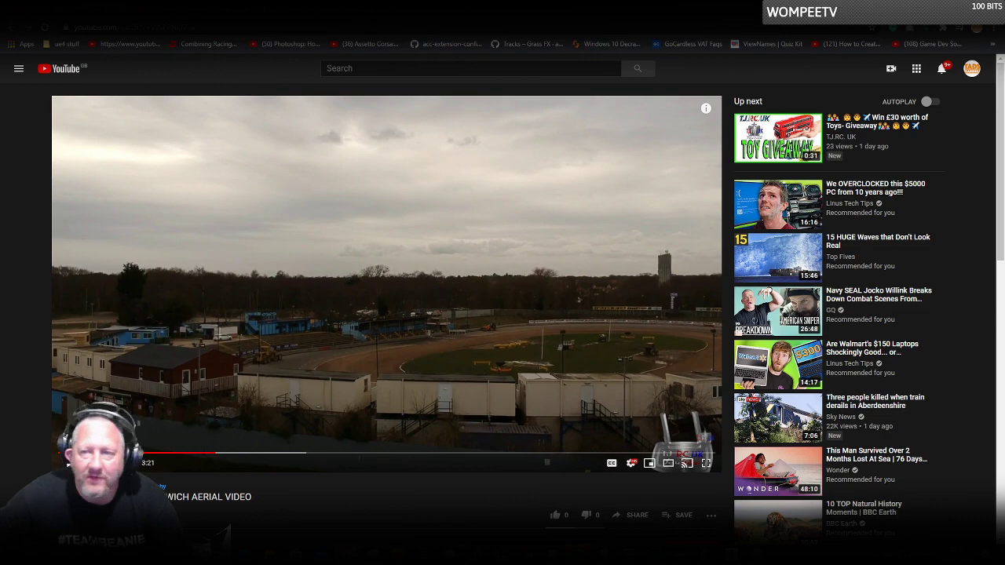
left_click(596, 554)
Create a teapot primitive on the infield grass and shift its position across the infield.
scroll(706, 350, "down", 10)
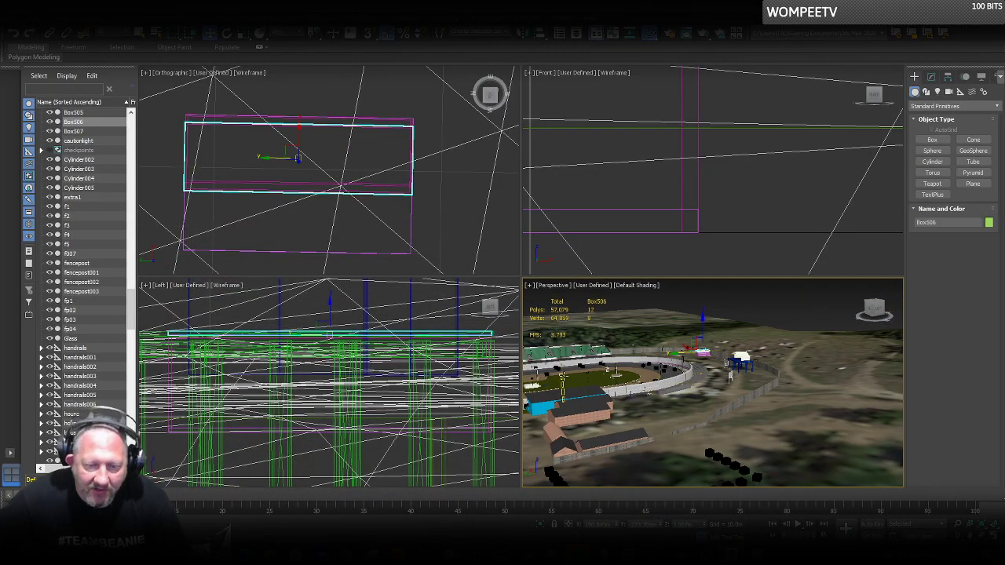
scroll(555, 378, "up", 4)
scroll(554, 377, "up", 5)
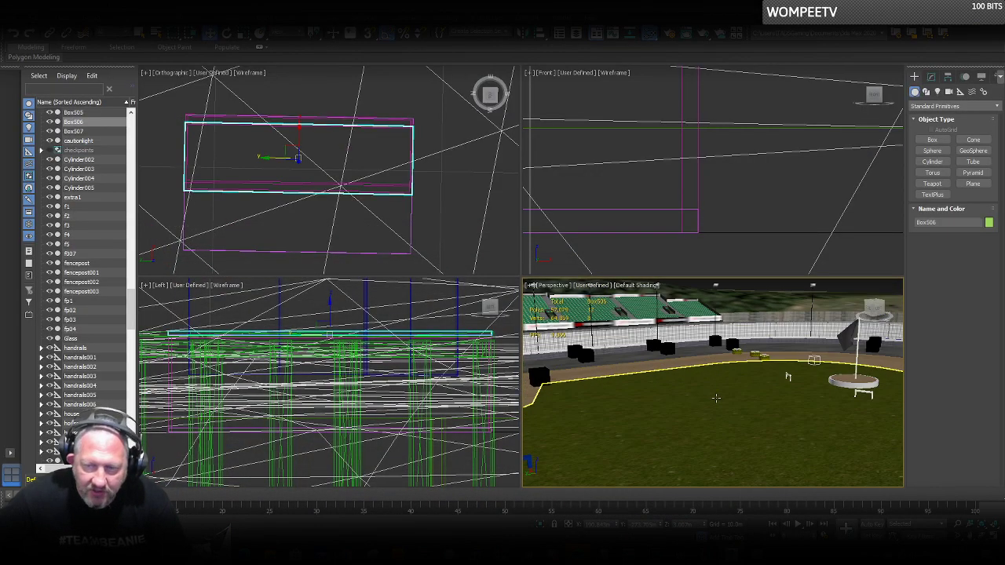
left_click(932, 183)
left_click_drag(682, 449, 698, 465)
key("w")
left_click_drag(681, 415, 682, 455)
middle_click_drag(682, 456, 713, 386)
mouse_move(713, 385)
left_mouse_down()
mouse_move(713, 414)
mouse_move(714, 401)
left_mouse_up()
scroll(643, 436, "down", 7)
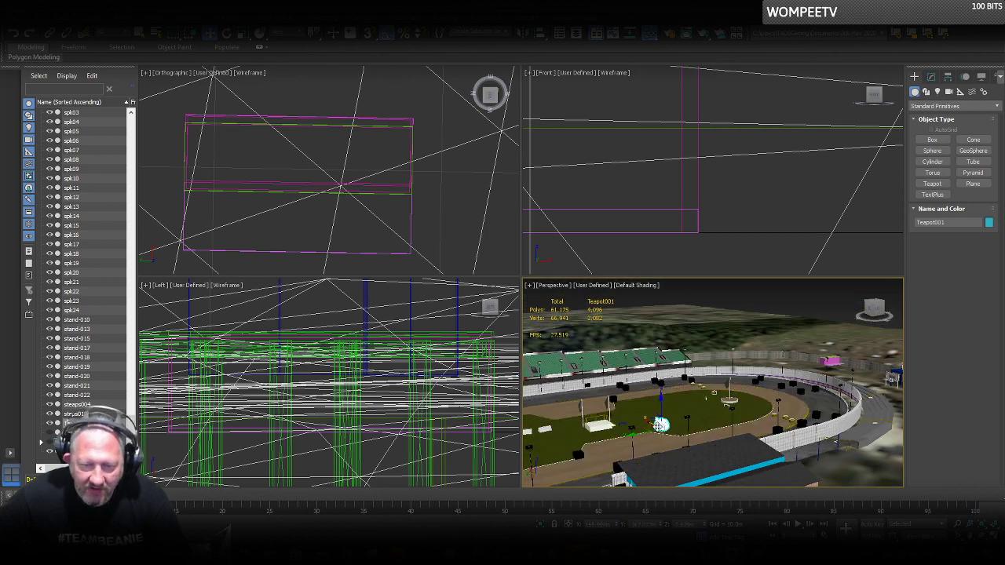
left_click_drag(643, 422, 626, 405)
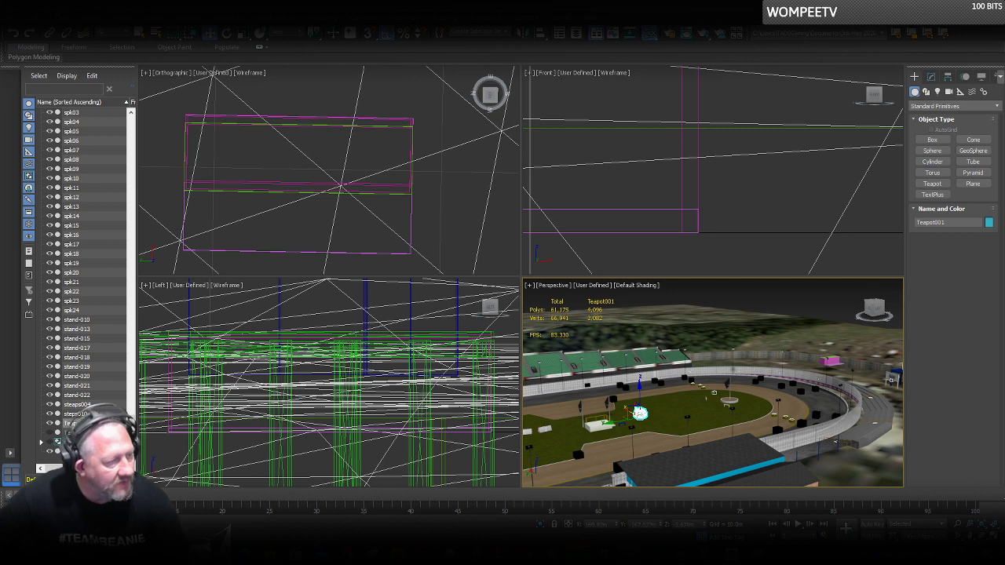
left_click(701, 457)
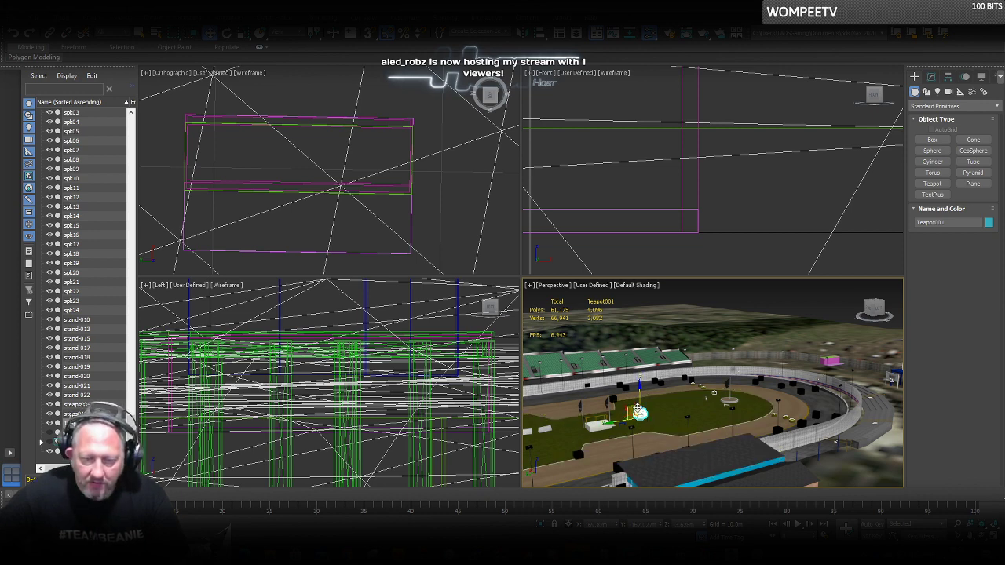
Rotate the teapot on the infield and delete it from the scene.
scroll(637, 416, "up", 5)
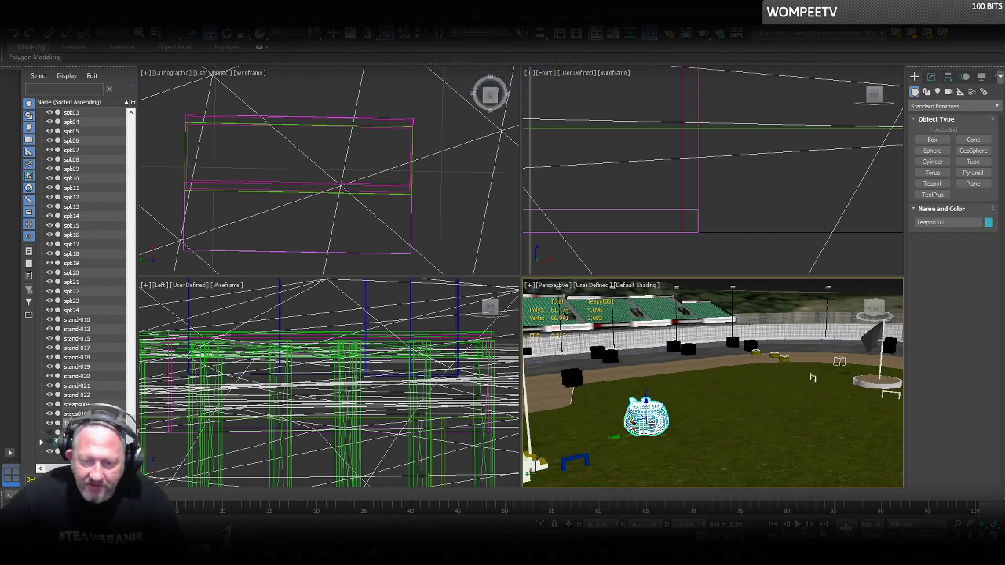
middle_click_drag(671, 427, 699, 424, "alt")
scroll(699, 424, "up", 3)
right_click(673, 428)
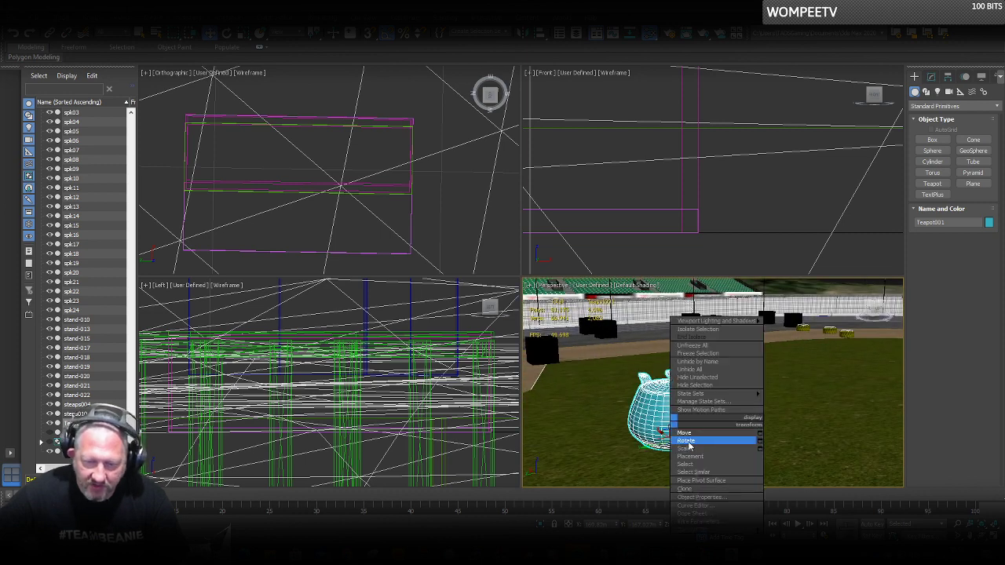
left_click(691, 439)
left_click_drag(668, 449, 548, 423)
scroll(582, 429, "down", 5)
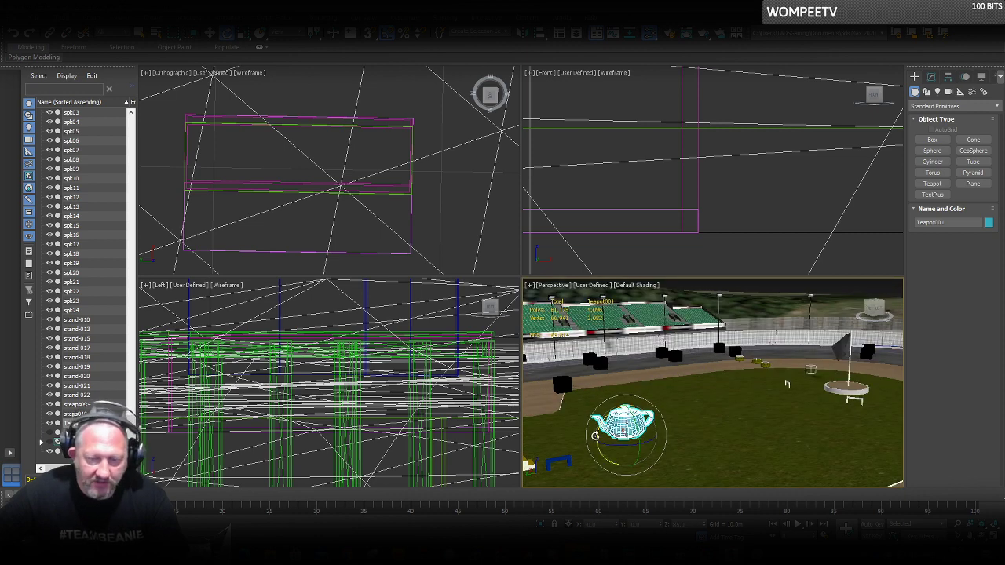
key("Delete")
Examine the raised building's hollow box, thin roof and projecting base from close up.
middle_click_drag(810, 401, 447, 496)
scroll(707, 381, "up", 7)
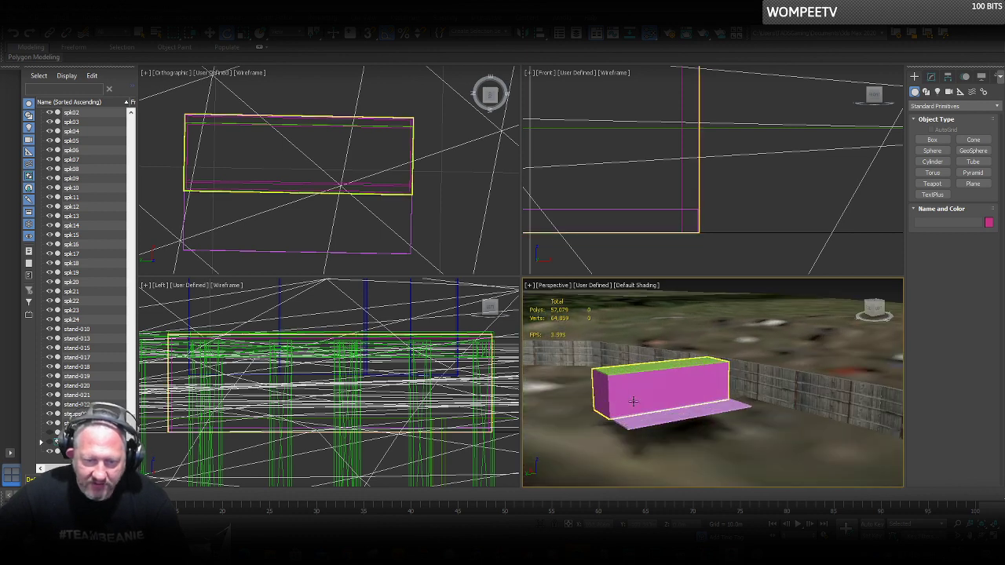
scroll(635, 399, "up", 2)
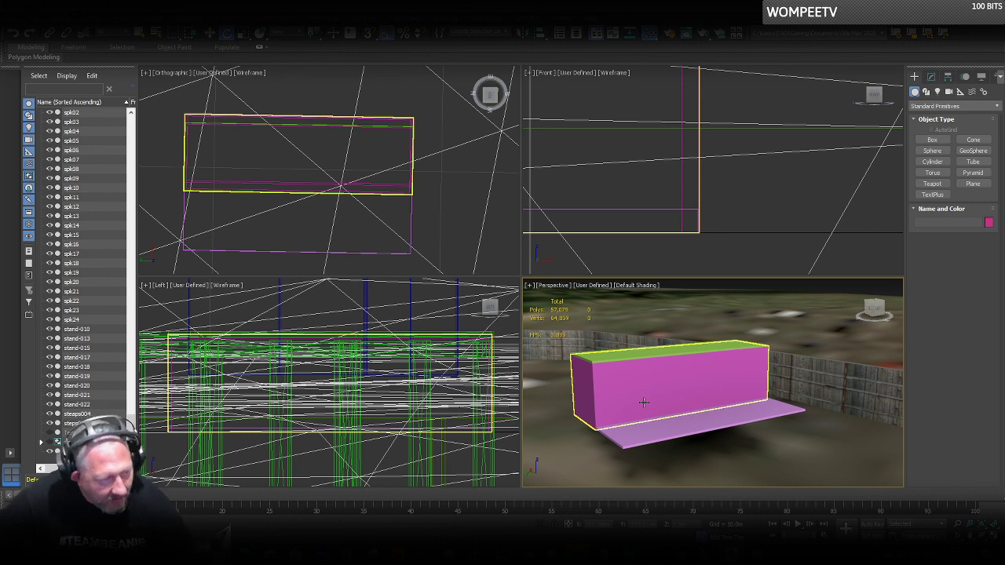
scroll(711, 382, "down", 2)
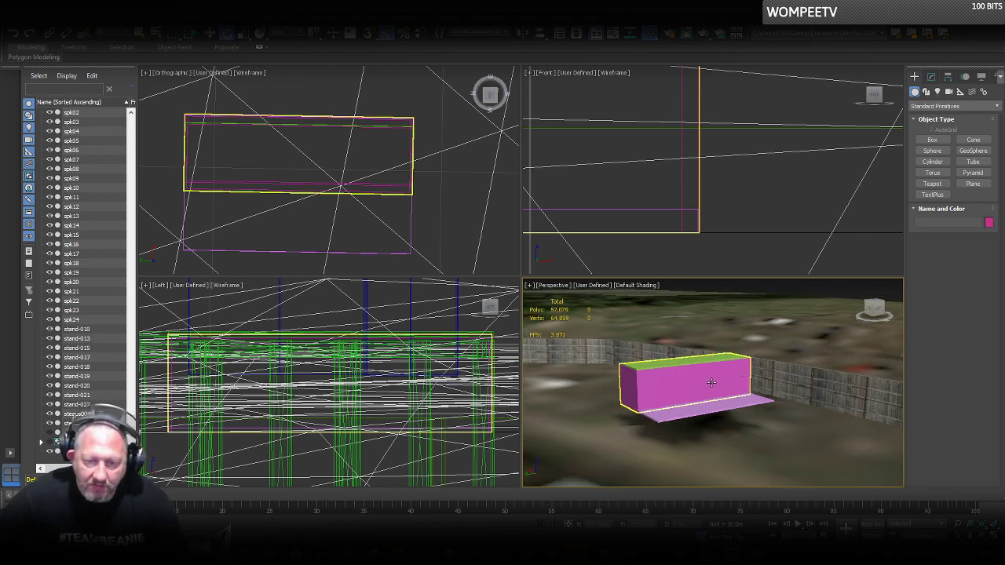
scroll(696, 383, "up", 4)
scroll(697, 384, "down", 1)
mouse_move(697, 384)
middle_mouse_down()
mouse_move(718, 382)
mouse_move(670, 395)
mouse_move(700, 385)
middle_mouse_up()
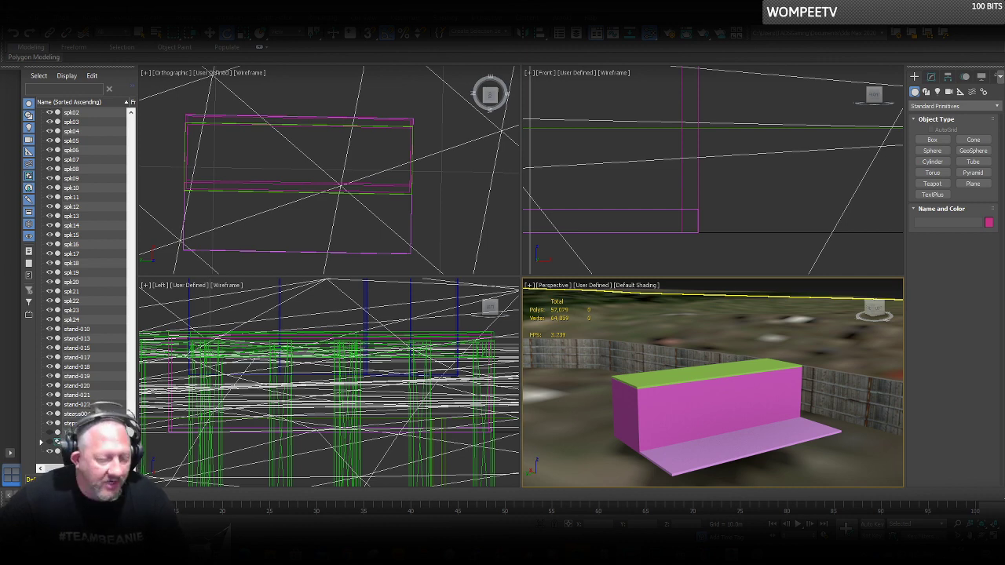
Select the hollow box and compare the building with the trackside buildings in the browser's stadium aerial footage.
mouse_move(346, 554)
left_click(394, 503)
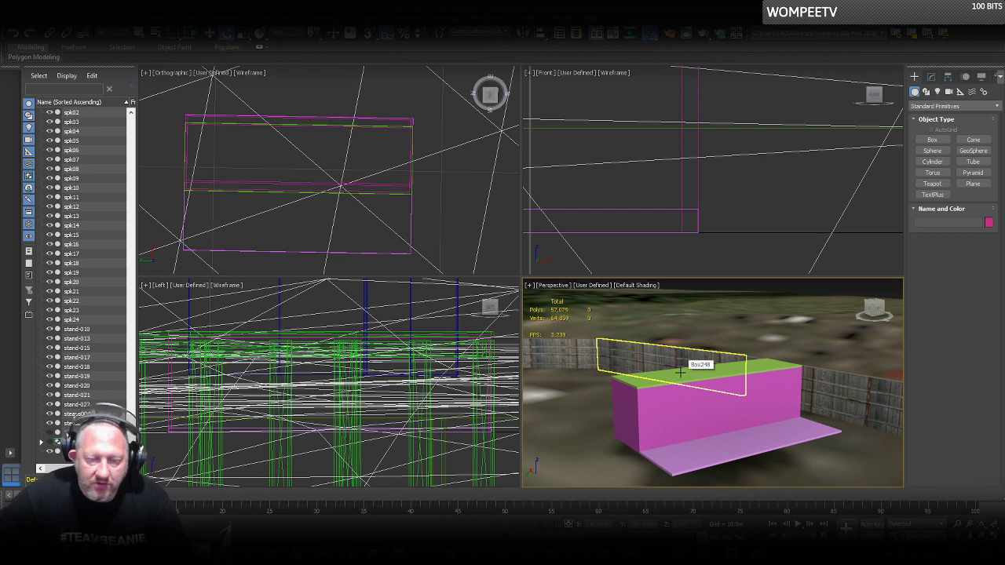
left_click(680, 369)
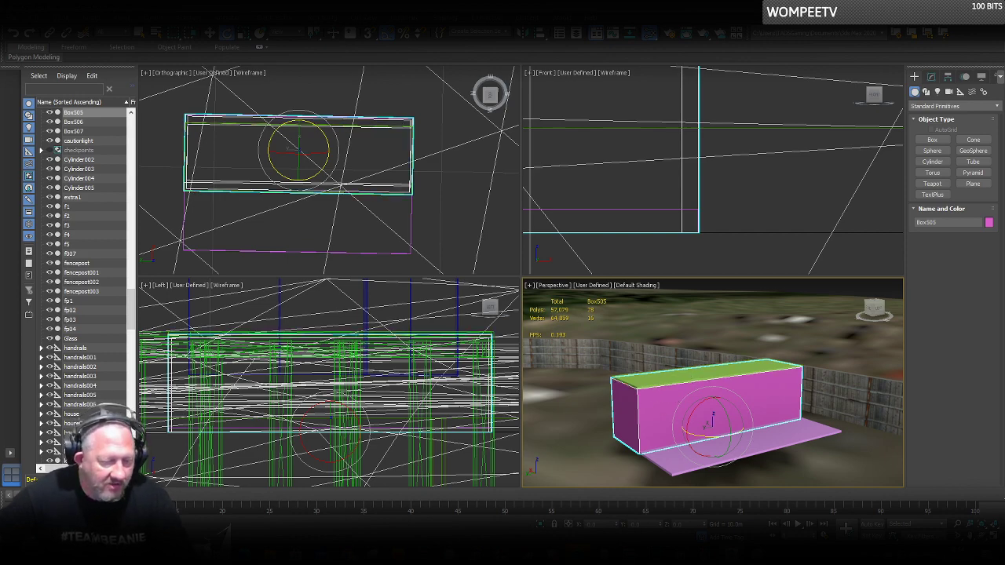
mouse_move(349, 554)
left_click(383, 517)
left_click(253, 13)
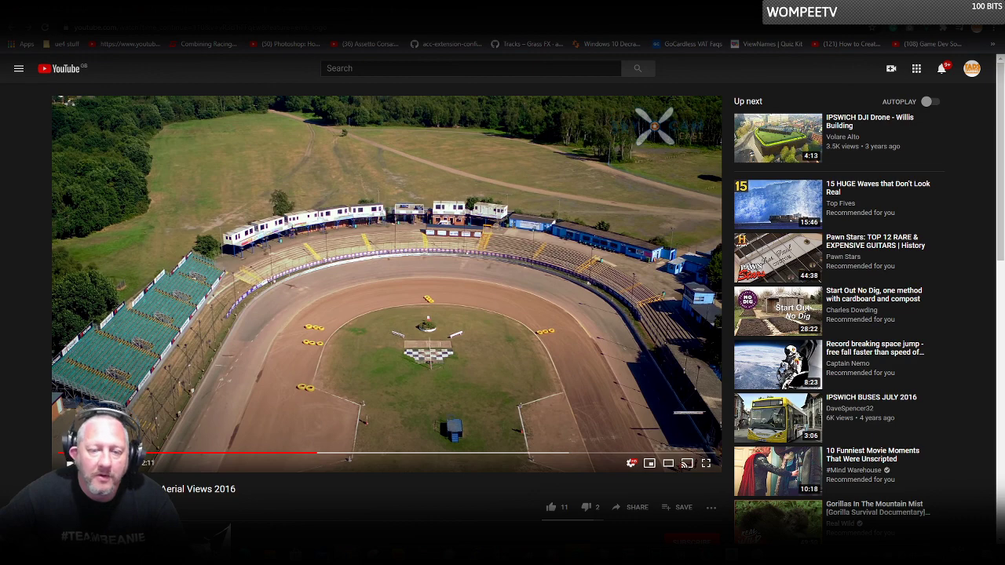
left_click(944, 7)
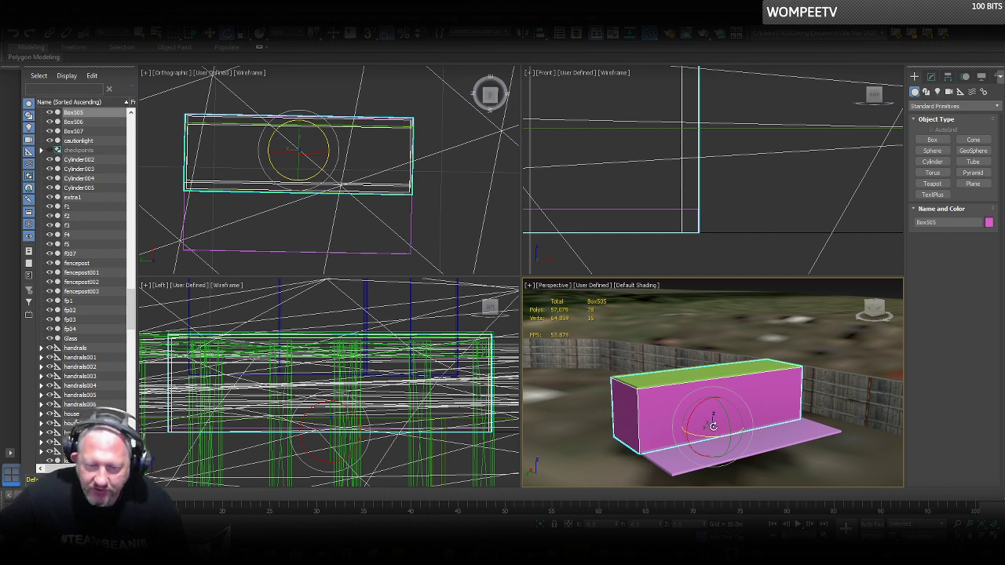
Switch the selected hollow box from the Rotate tool to the Move tool.
middle_click_drag(711, 424, 684, 415)
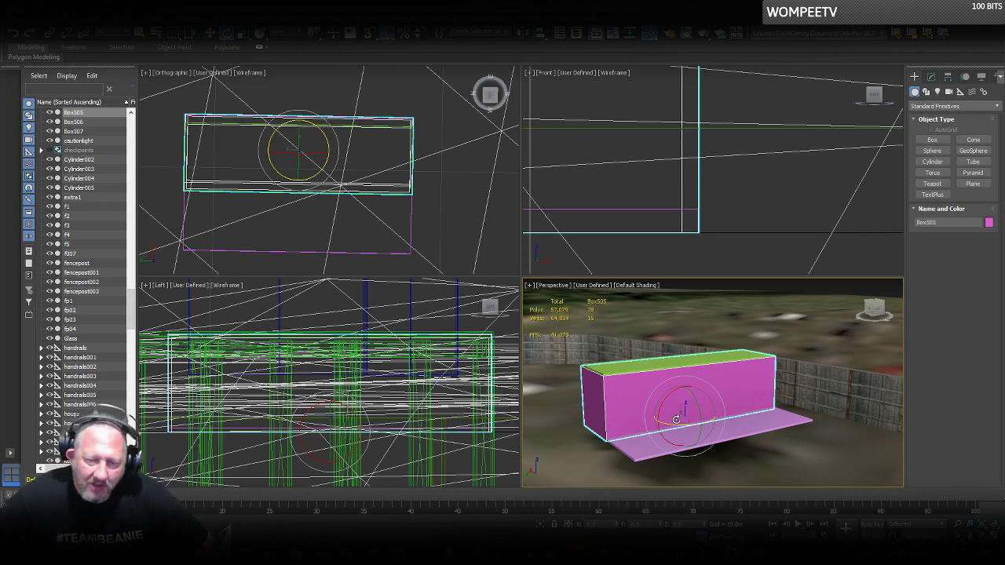
right_click(675, 424)
left_click(686, 436)
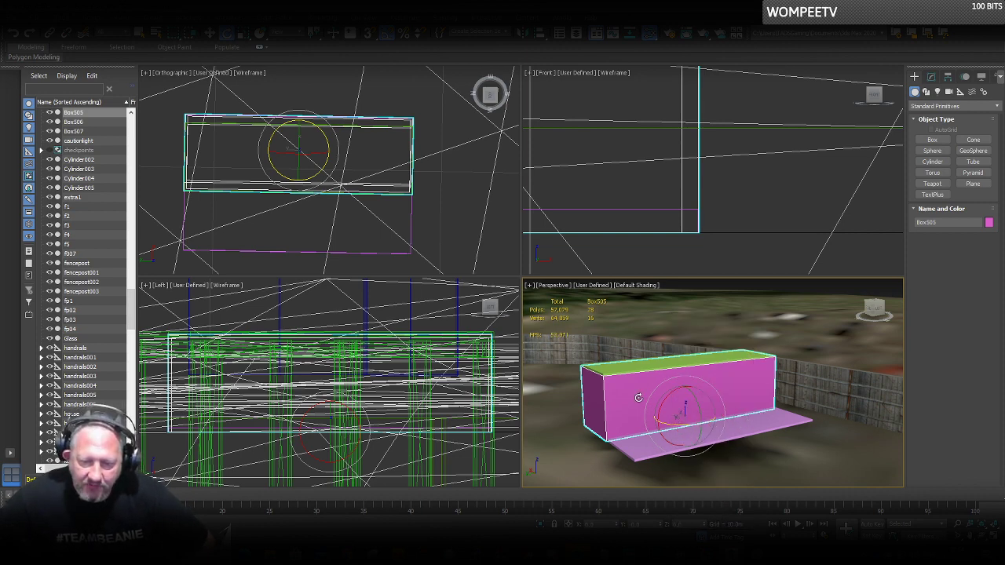
right_click(639, 398)
left_click(652, 408)
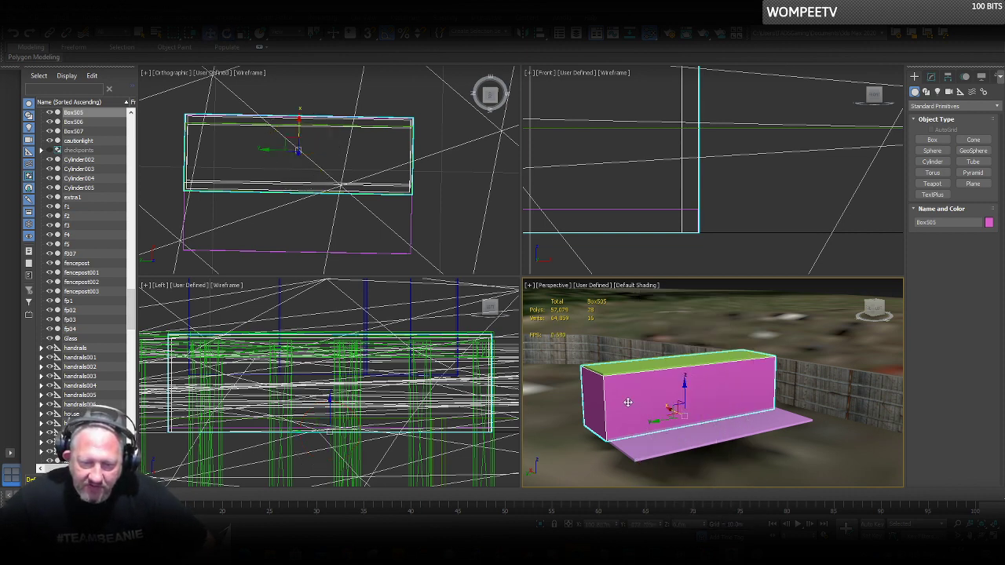
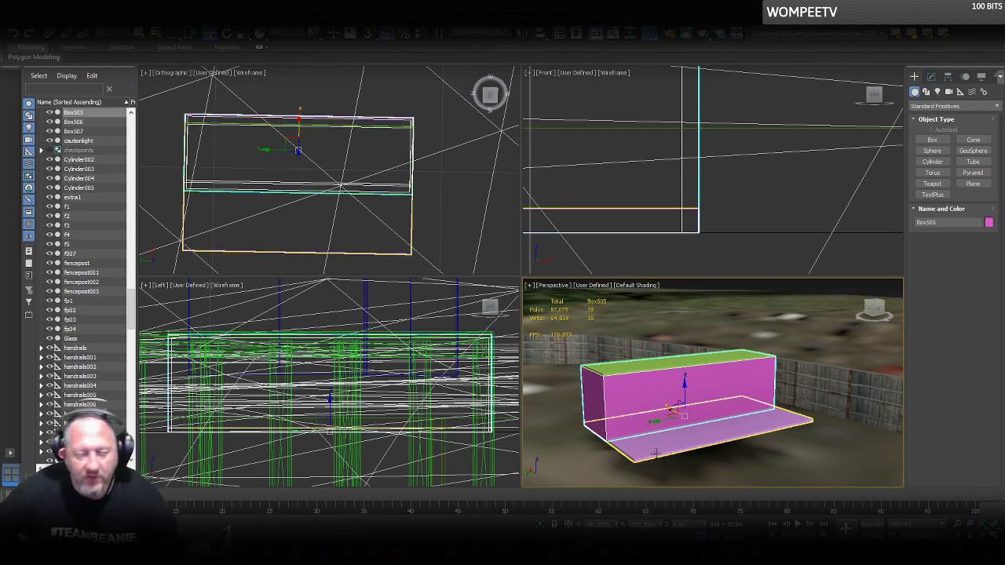
Examine the whole track and the green seating stands, and return to the selected raised building.
middle_click_drag(663, 416, 686, 411, "alt")
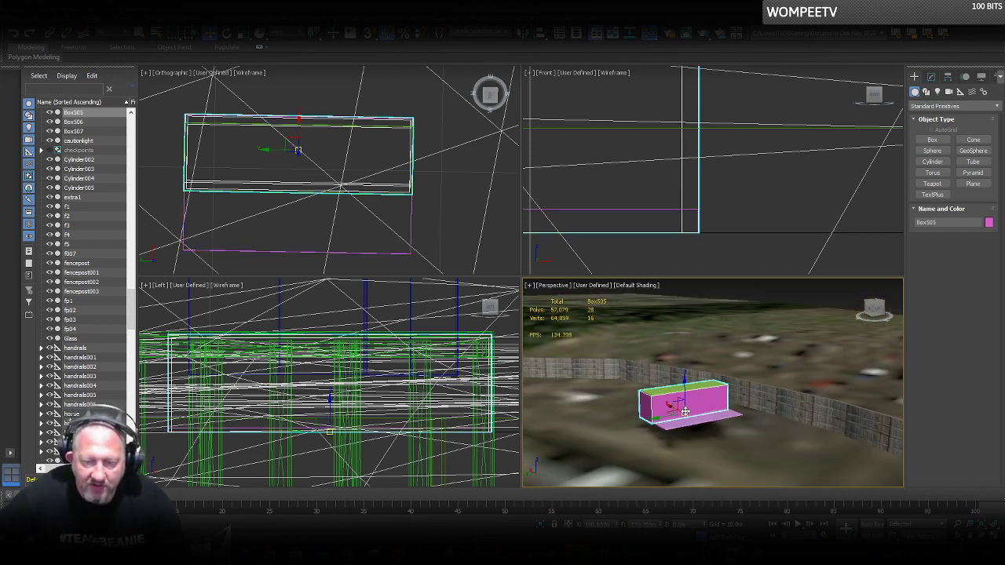
scroll(686, 412, "down", 6)
scroll(686, 411, "up", 5)
scroll(762, 419, "down", 6)
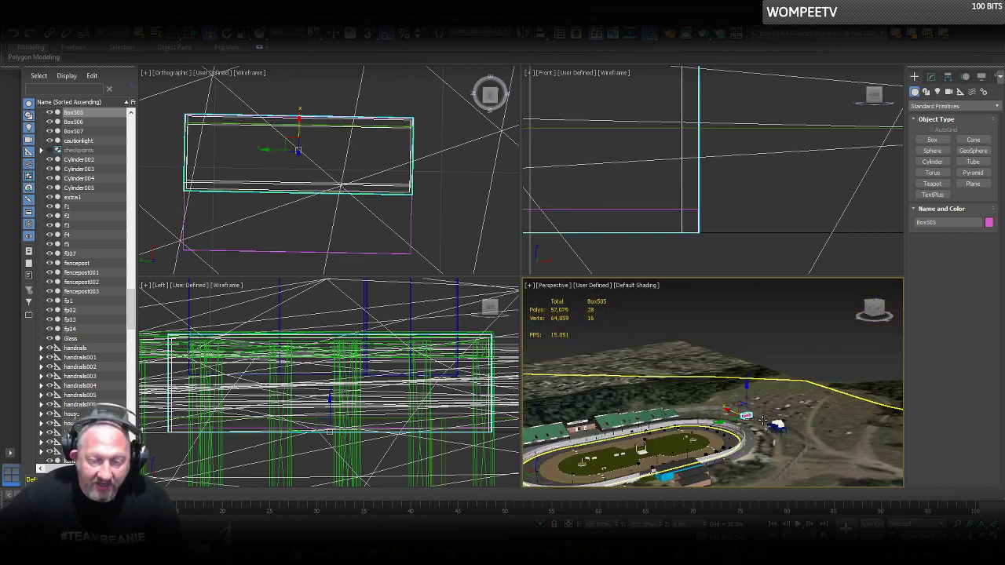
middle_click_drag(762, 420, 733, 420, "alt")
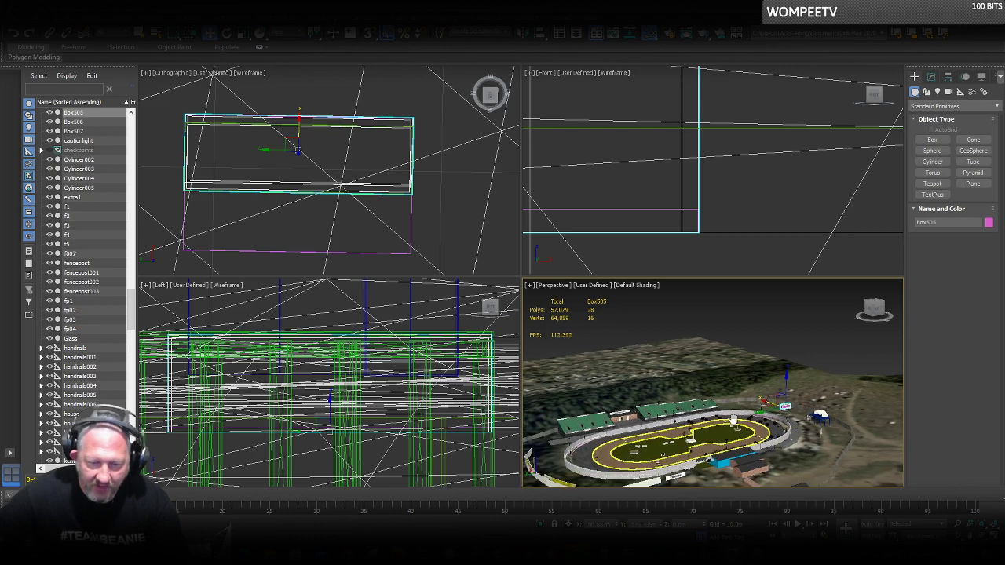
scroll(733, 420, "up", 10)
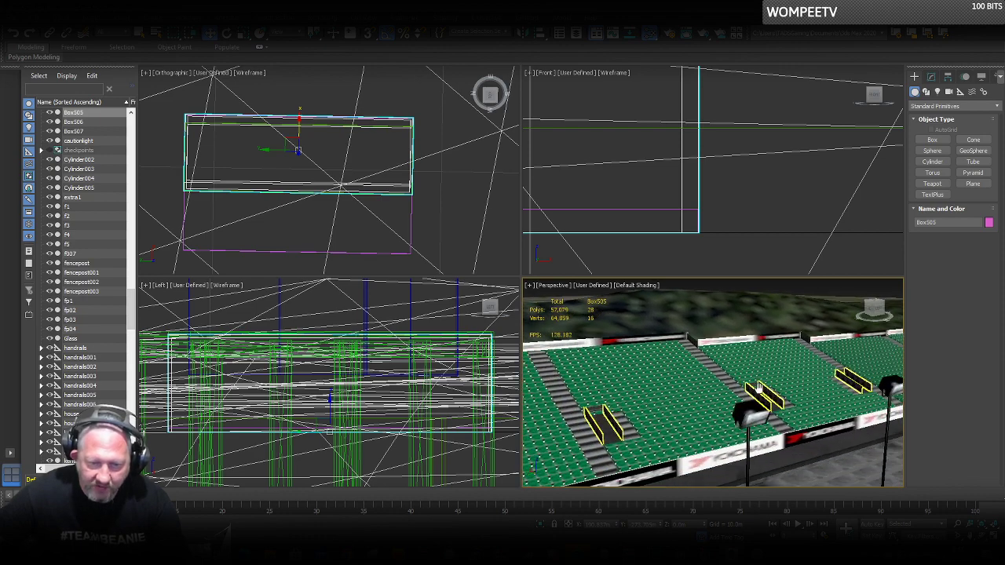
middle_click_drag(758, 388, 640, 460)
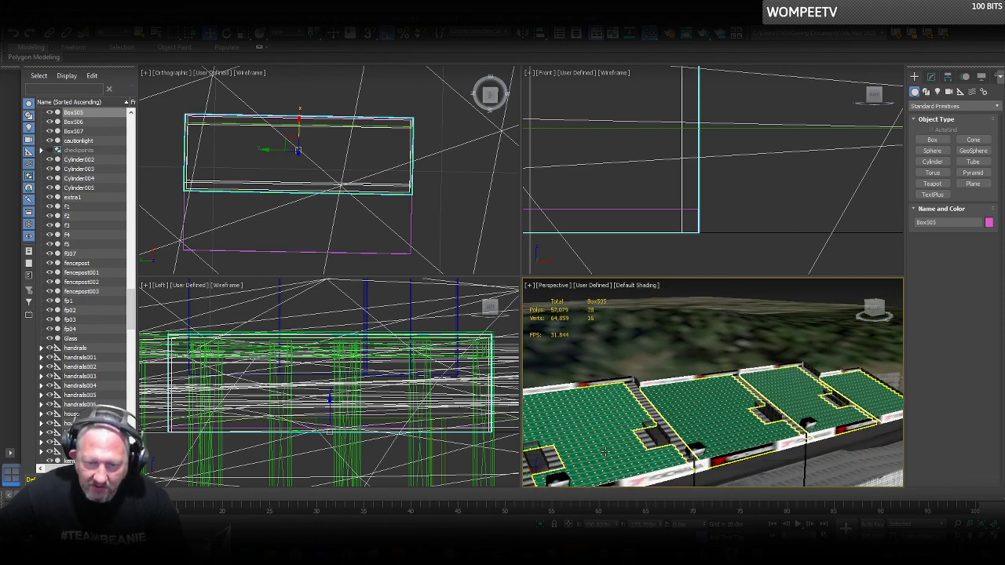
scroll(605, 452, "down", 6)
middle_click_drag(605, 426, 770, 366)
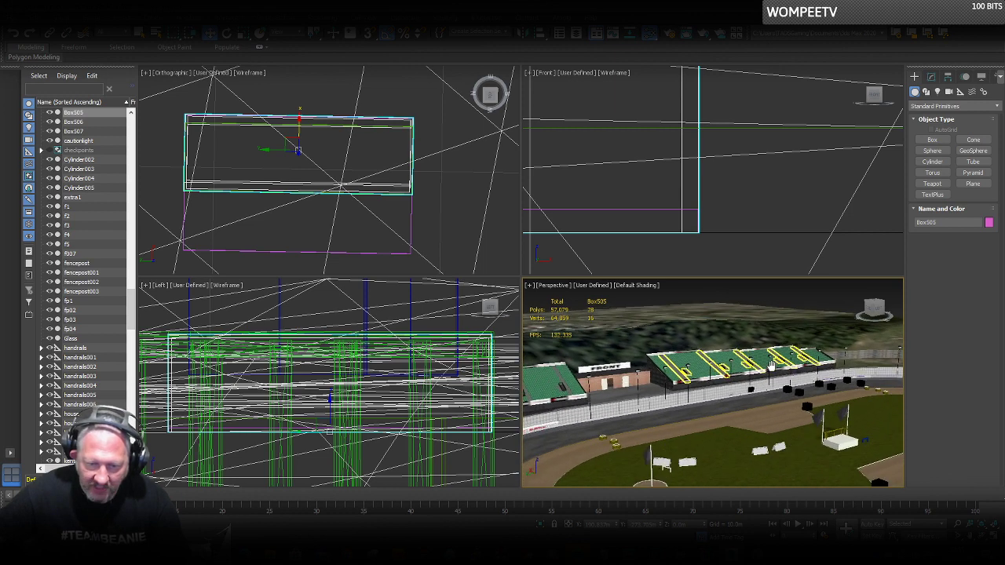
key("z")
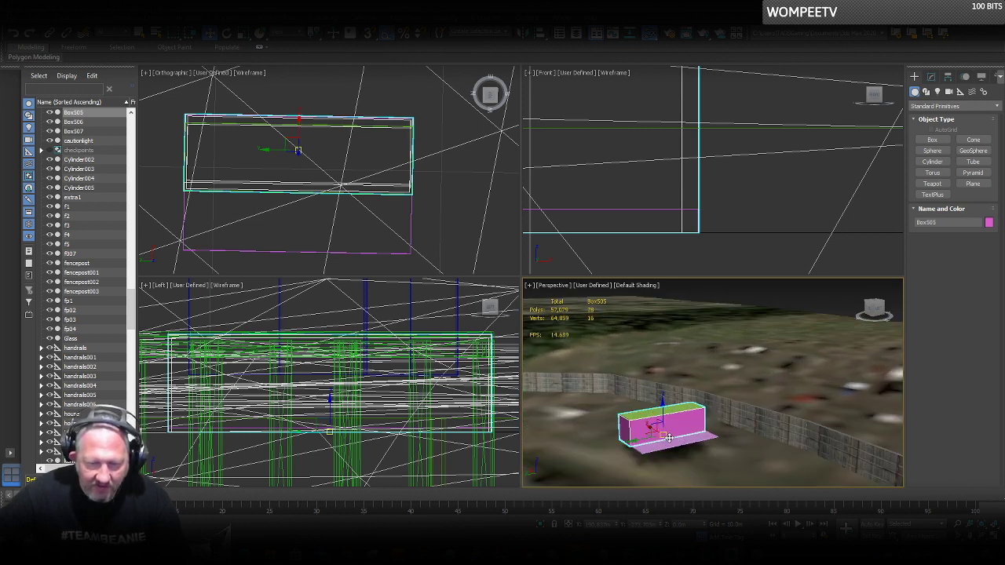
scroll(666, 437, "up", 2)
scroll(664, 435, "up", 2)
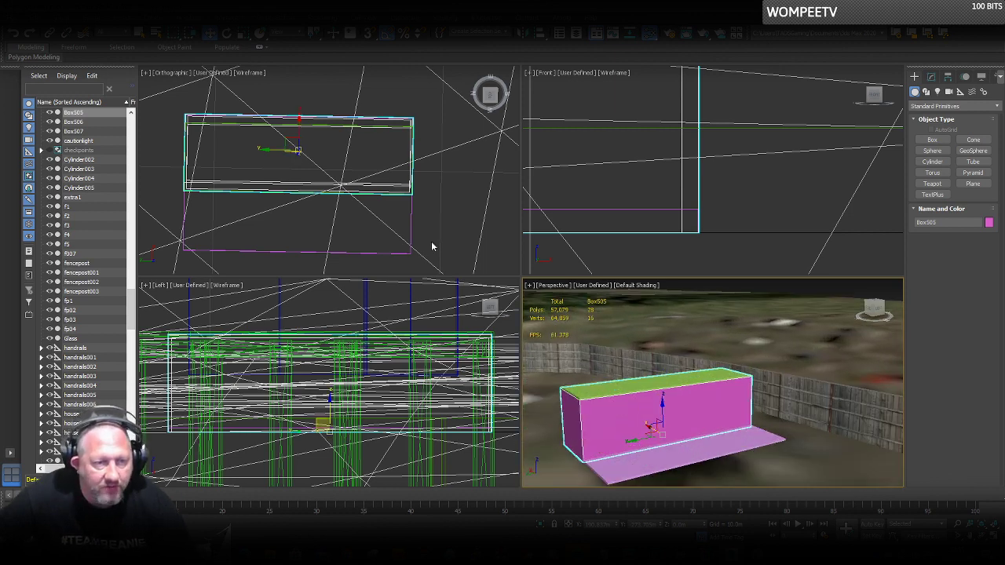
Create a support post box about 0.35 by 0.33 m at the hollow box's front corner, extending about 1.37 m downward.
left_click(199, 181)
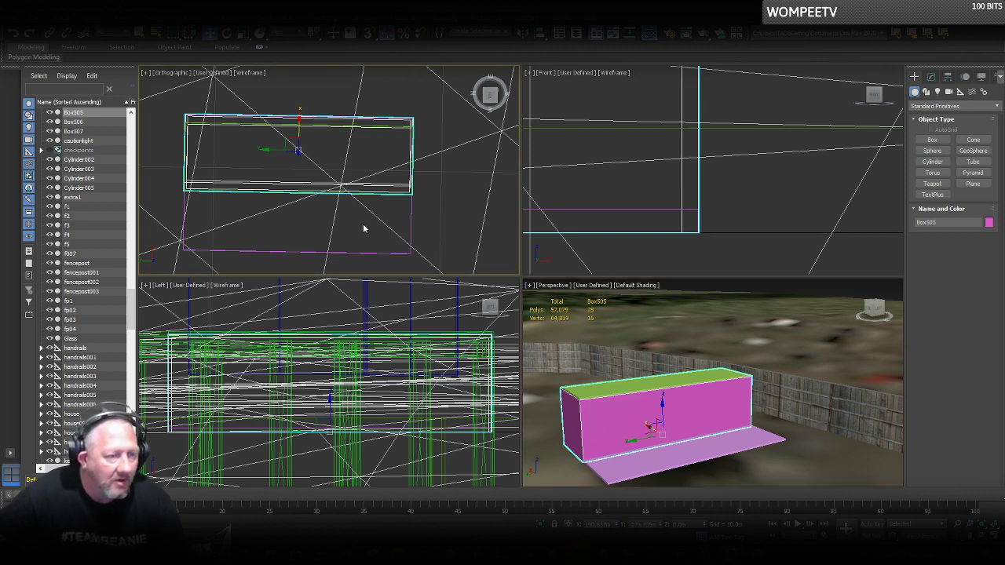
left_click(932, 139)
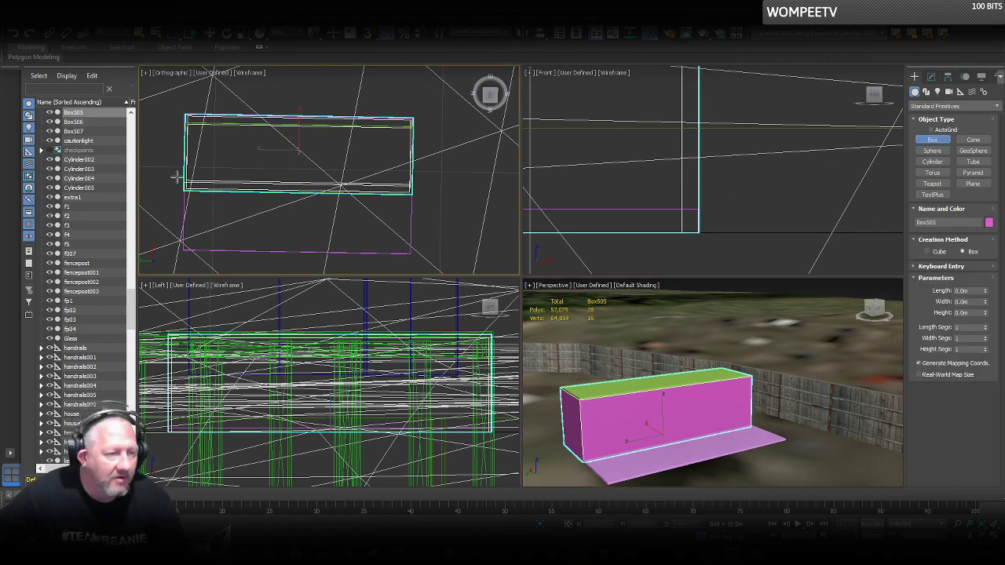
scroll(168, 180, "up", 3)
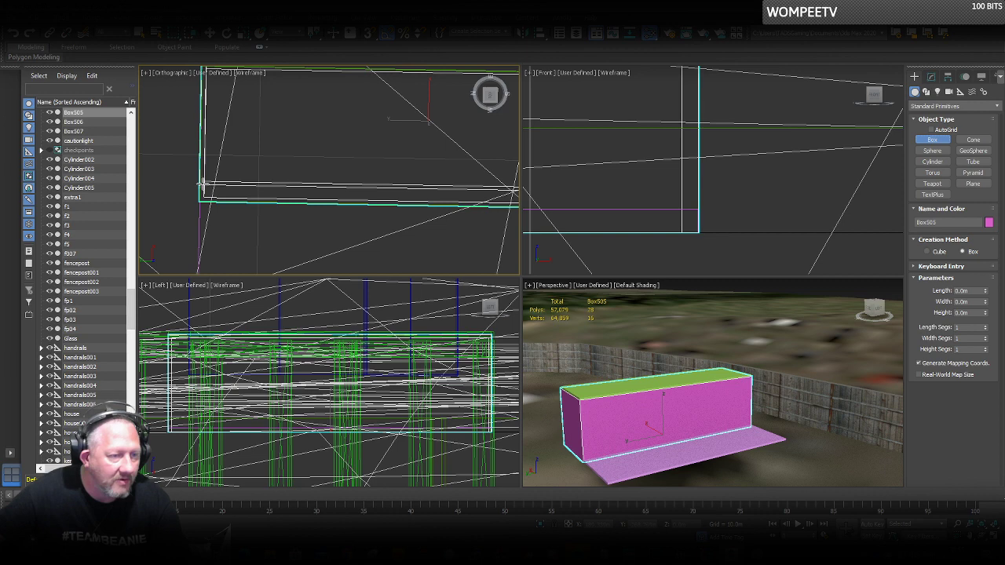
left_click_drag(201, 183, 219, 200)
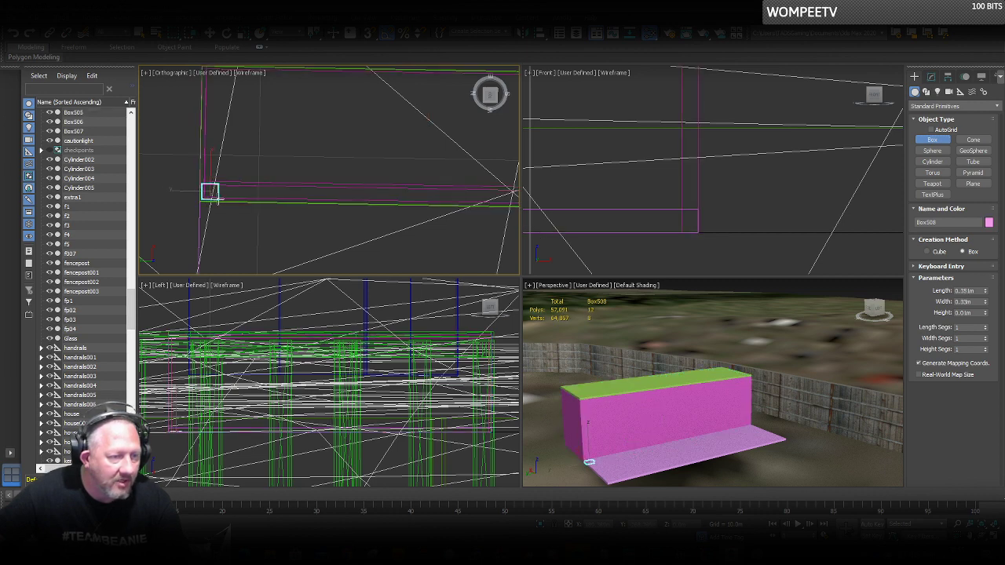
left_click(217, 138)
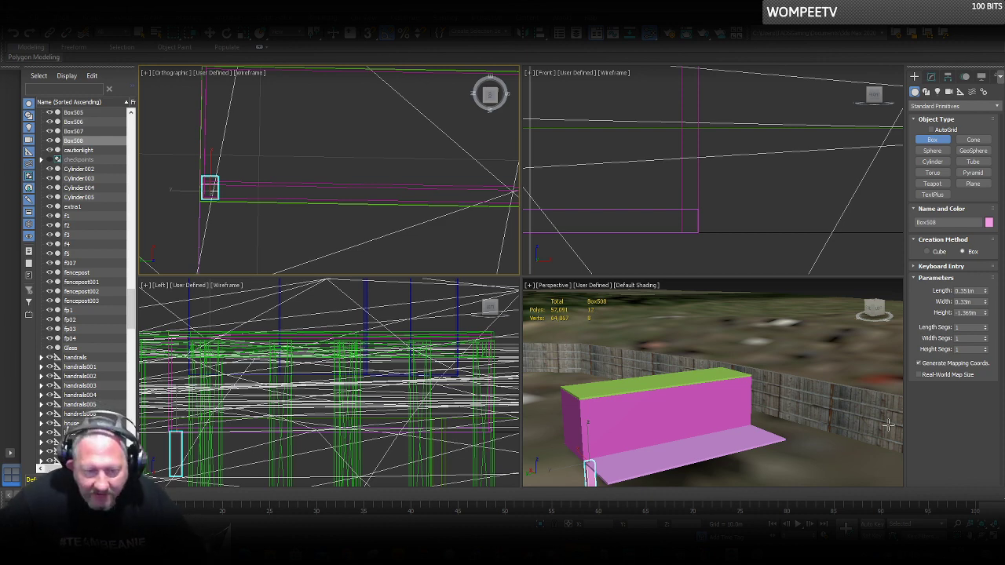
scroll(617, 430, "down", 3)
middle_click_drag(617, 430, 604, 415, "alt")
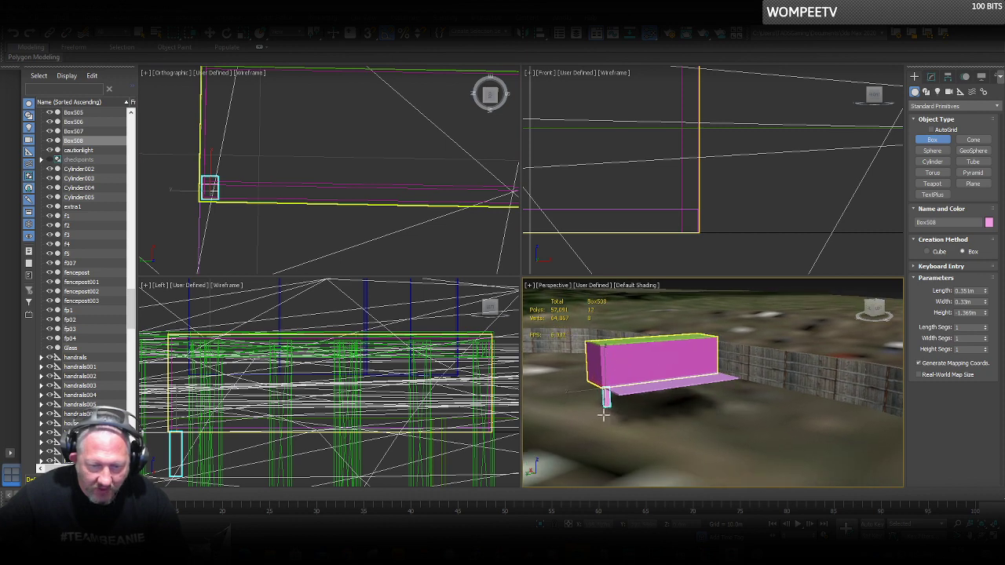
scroll(603, 413, "up", 4)
key("w")
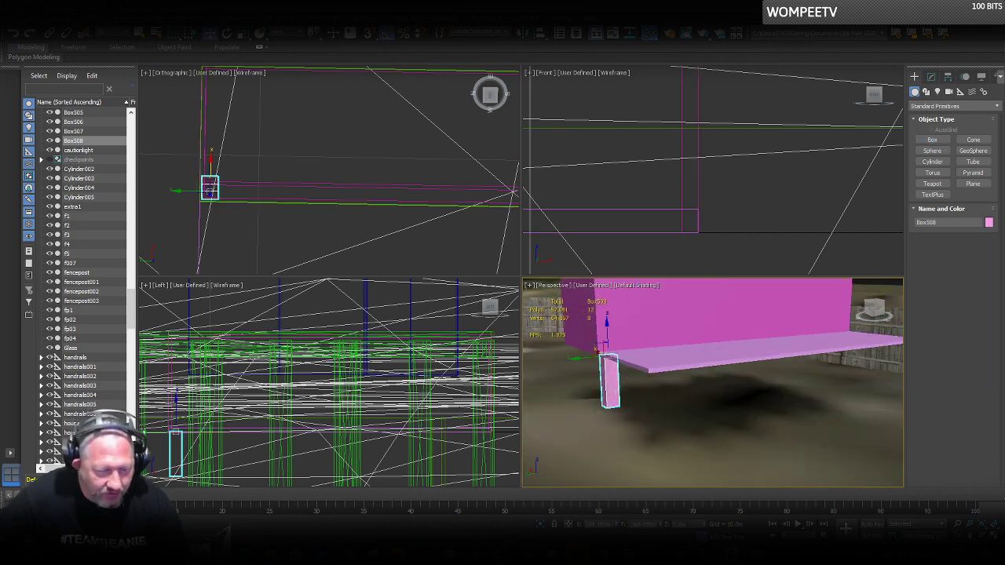
Switch to the browser and Photoshop to examine the aerial reference images of the stadium's raised white cabins and their supports.
mouse_move(348, 554)
left_click(395, 508)
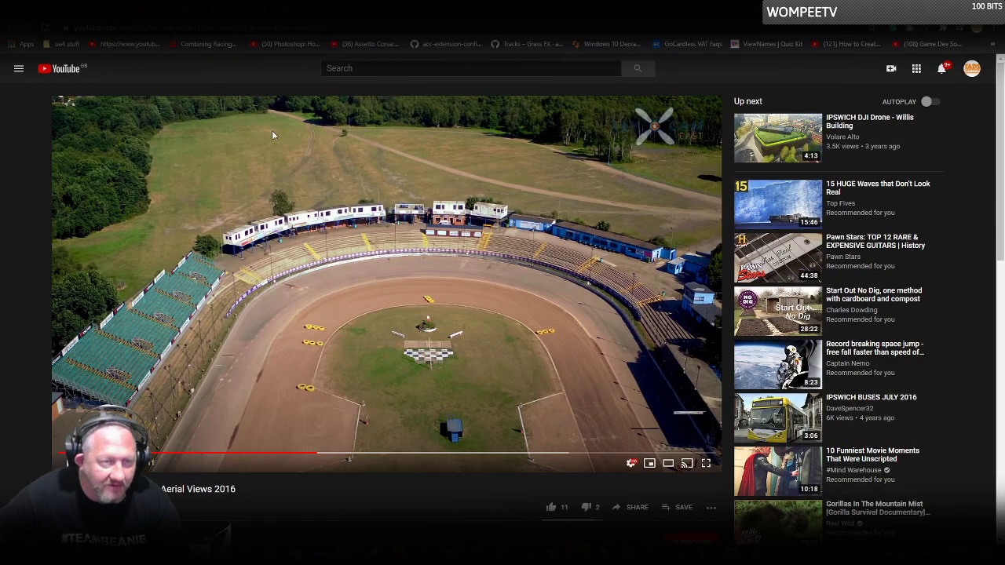
key("alt+Tab")
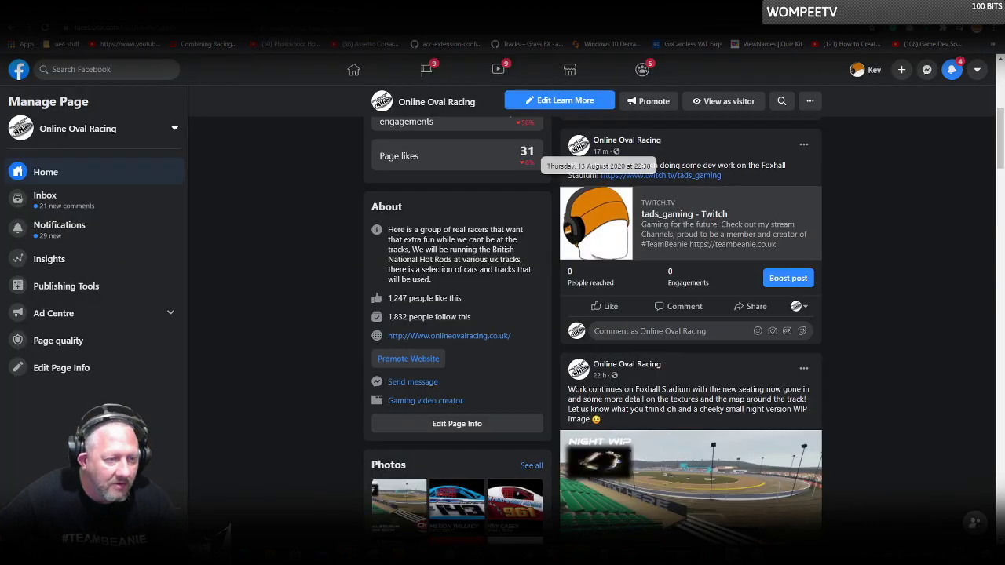
key("alt+Tab")
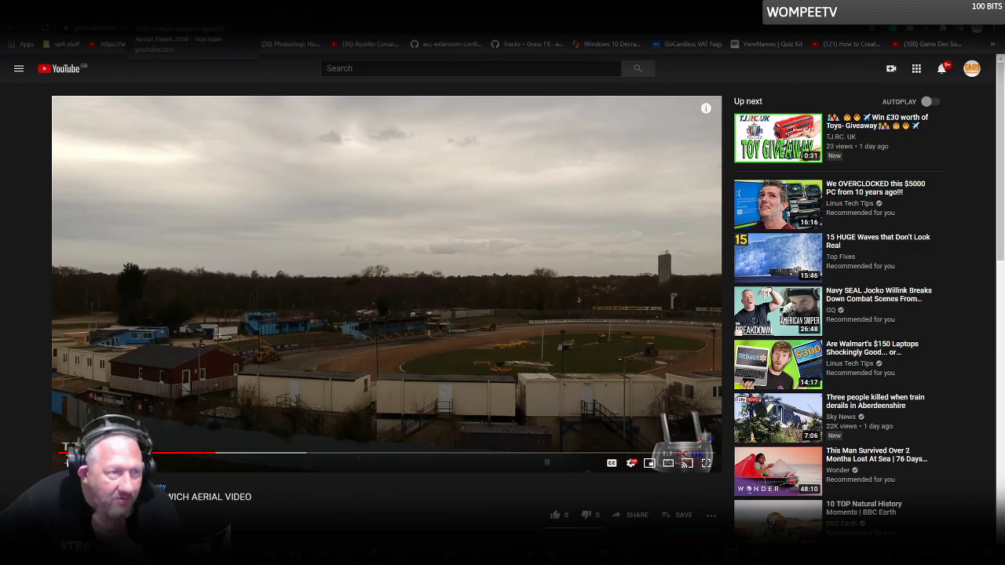
left_click(182, 17)
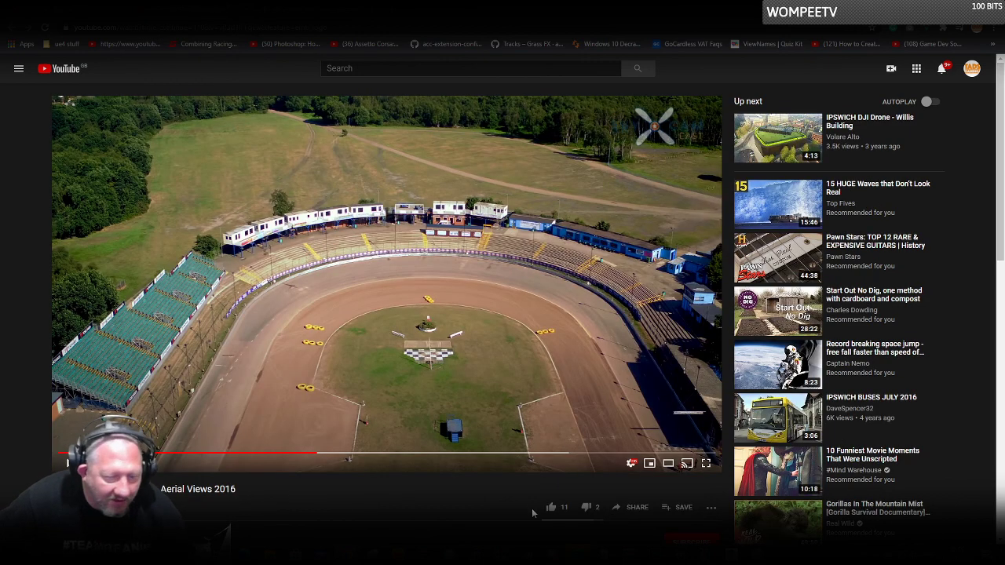
key("alt+Tab")
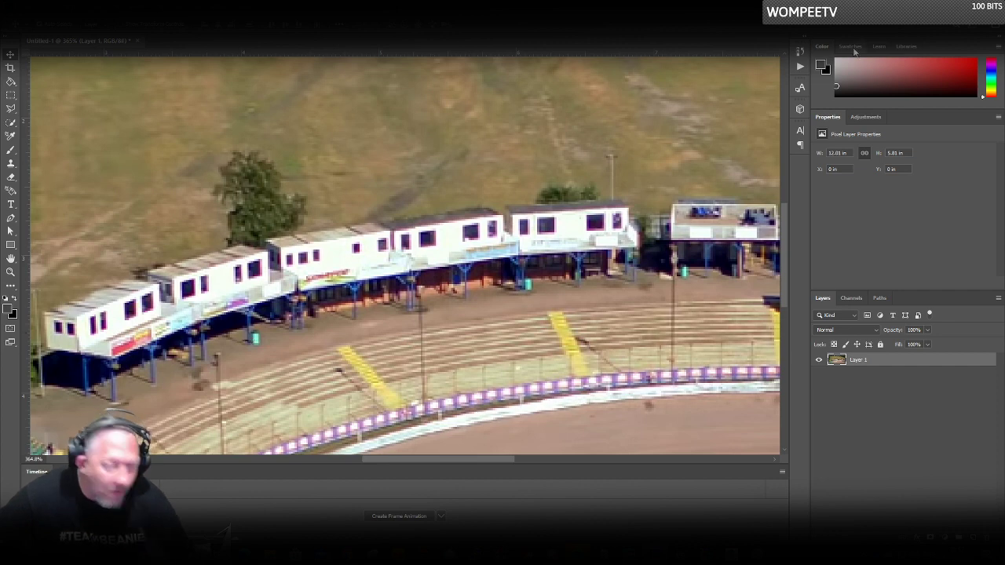
key("alt+Tab")
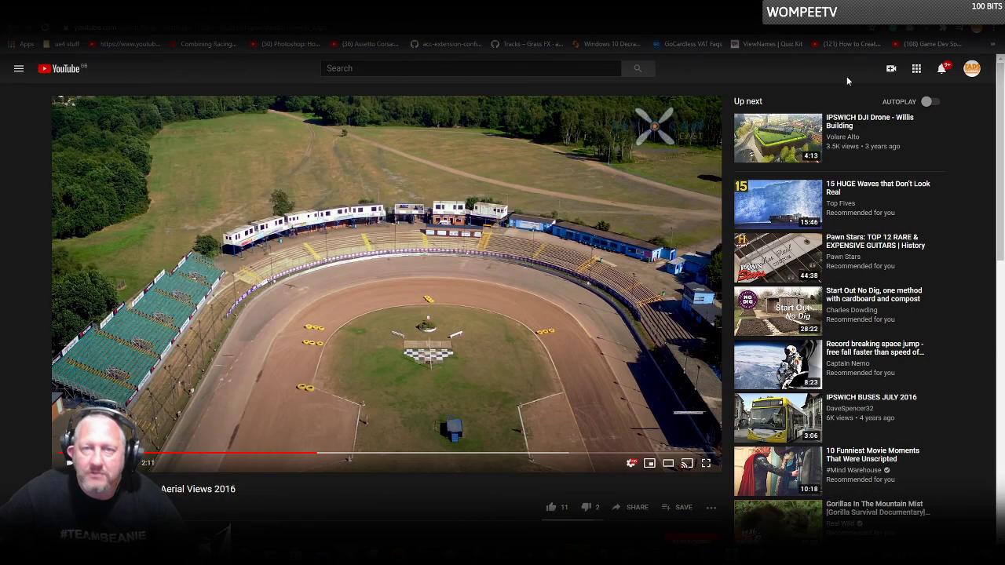
key("alt+Tab")
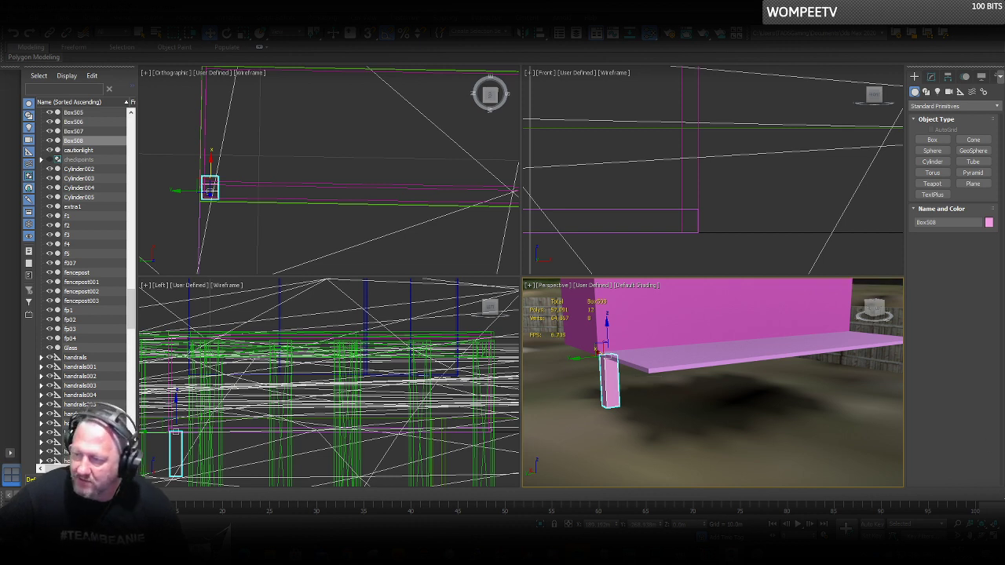
Delete the selected post under the cabin and create a box 0.2 m long, 0.2 m wide and 3.0 m high.
key("Delete")
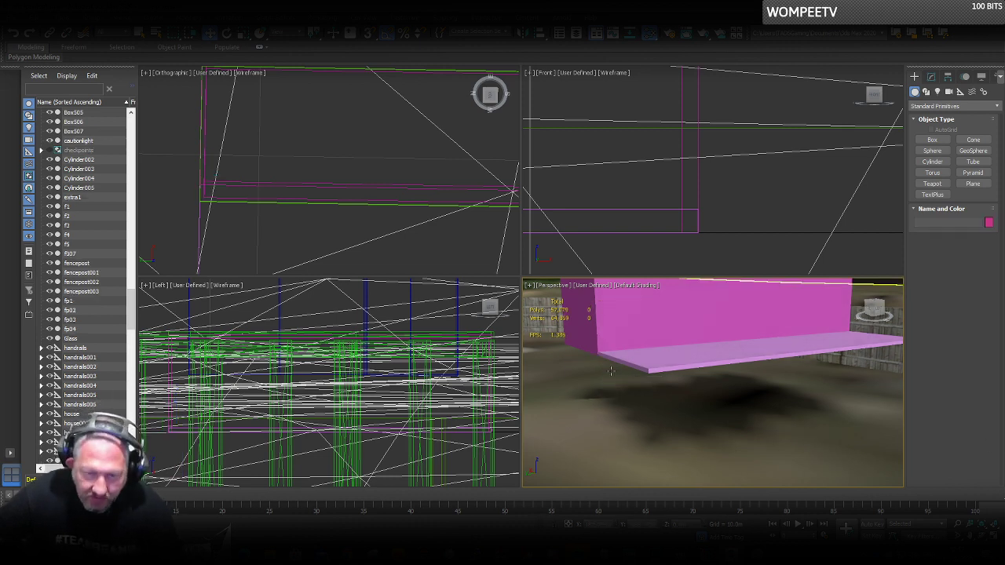
left_click(932, 139)
left_click(916, 267)
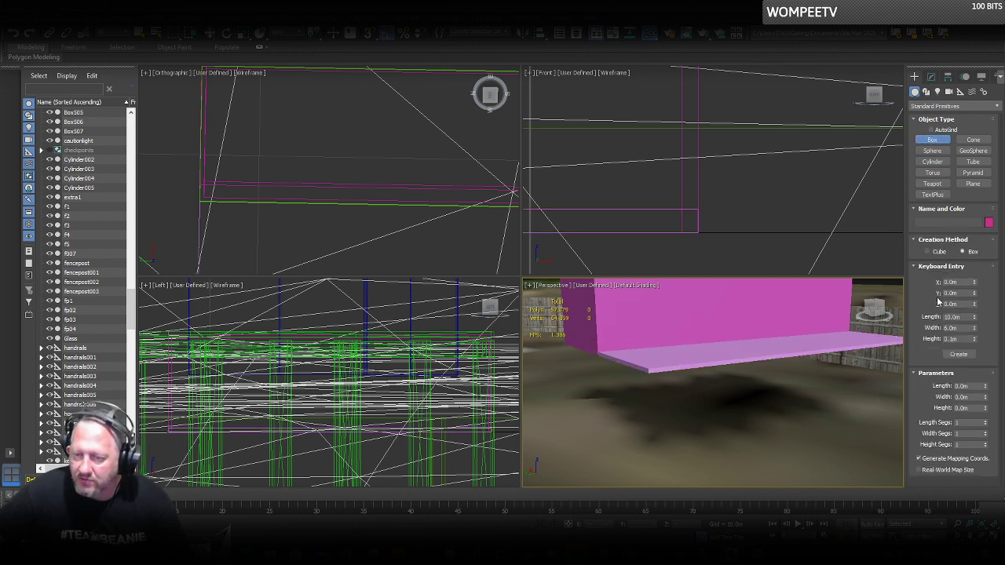
double_click(962, 316)
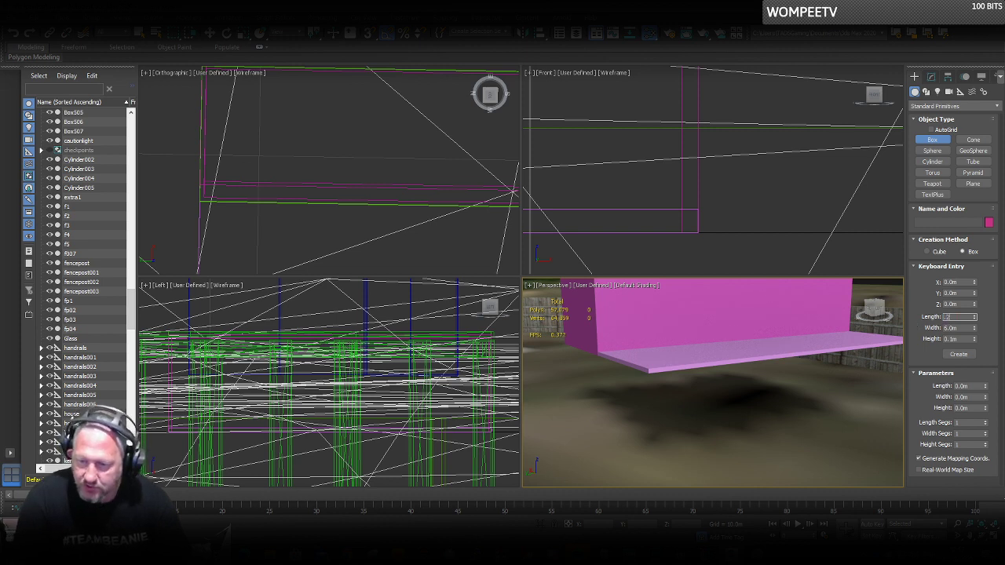
type("0.2")
key("Tab")
key("Tab")
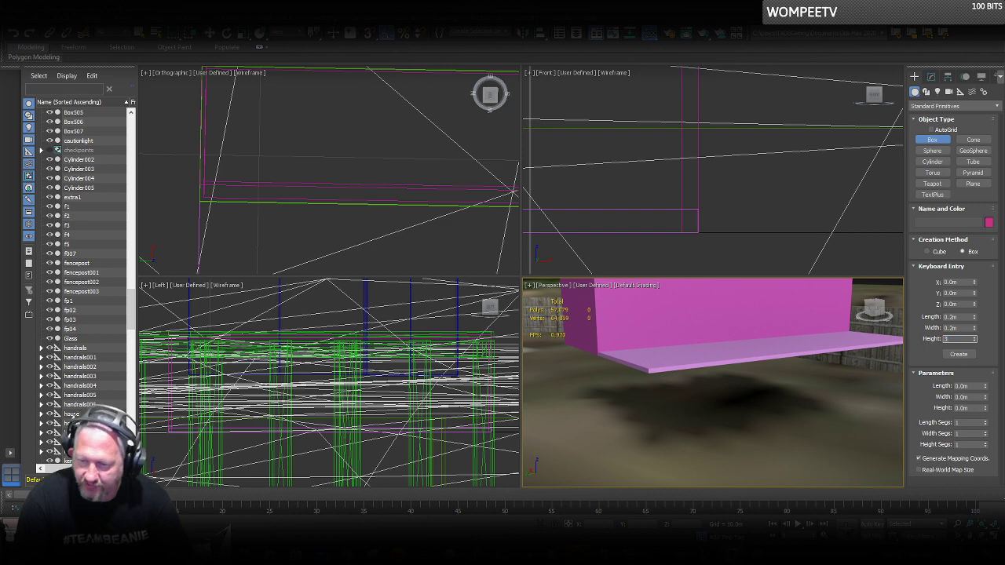
left_click(958, 354)
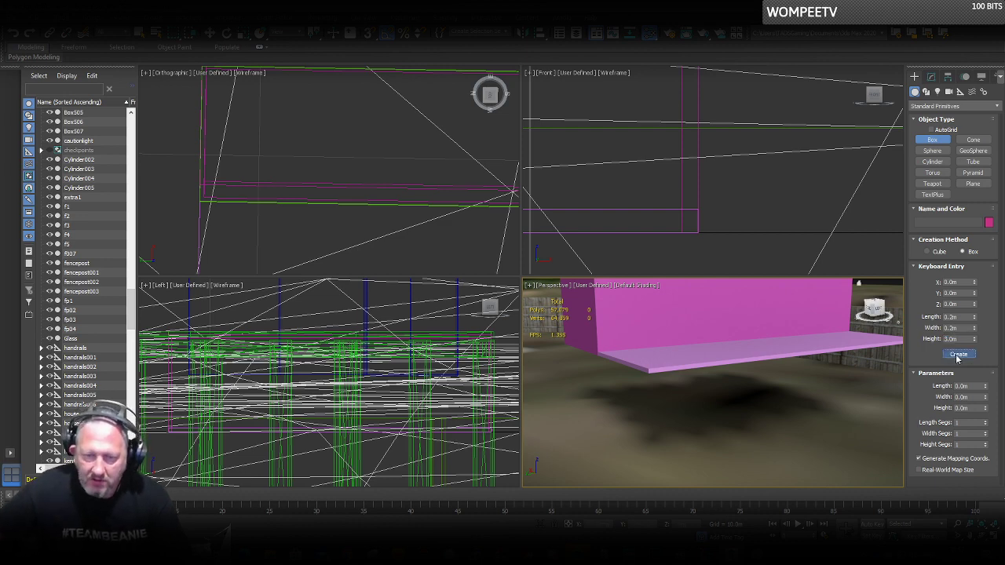
Move the new box from the origin to the pink cabin beside the track in the orthographic view.
scroll(415, 212, "down", 10)
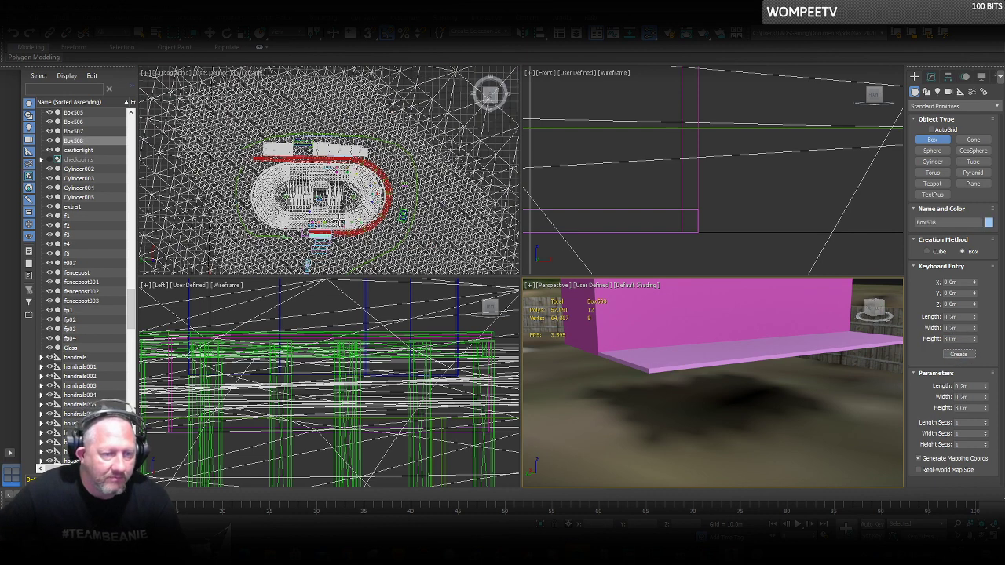
right_click(361, 229)
right_click(361, 228)
right_click(361, 228)
left_click(375, 238)
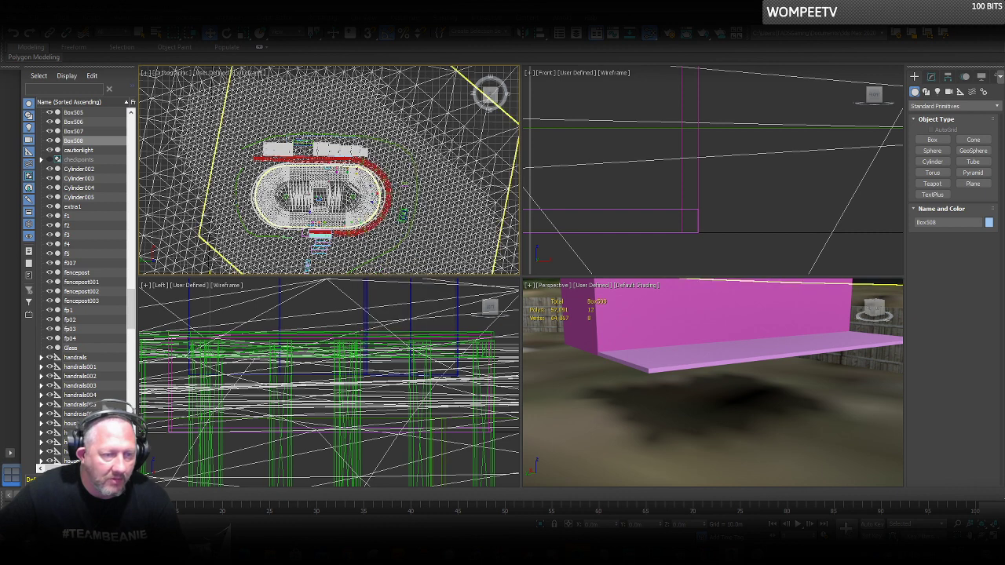
scroll(374, 236, "down", 5)
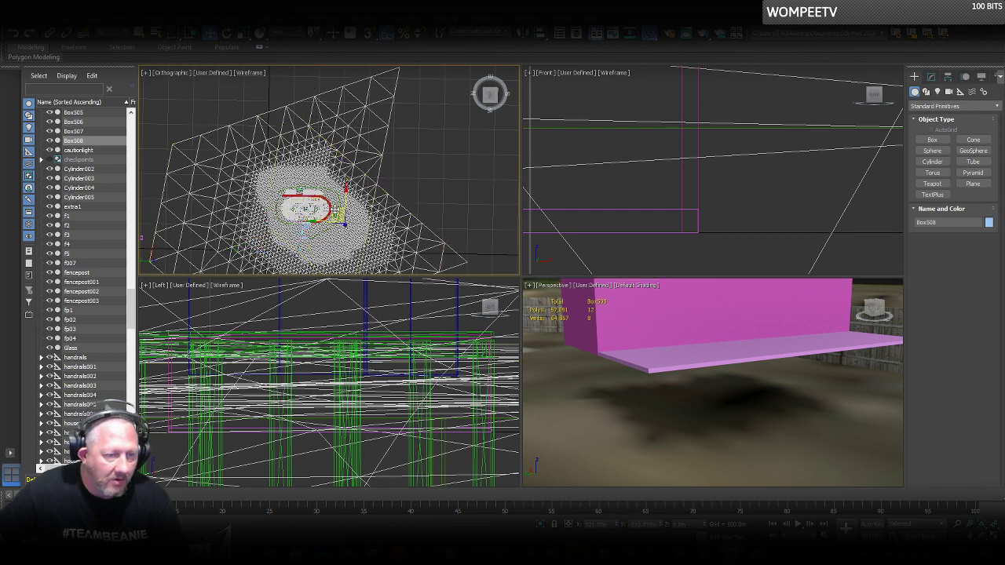
left_click_drag(336, 210, 324, 191)
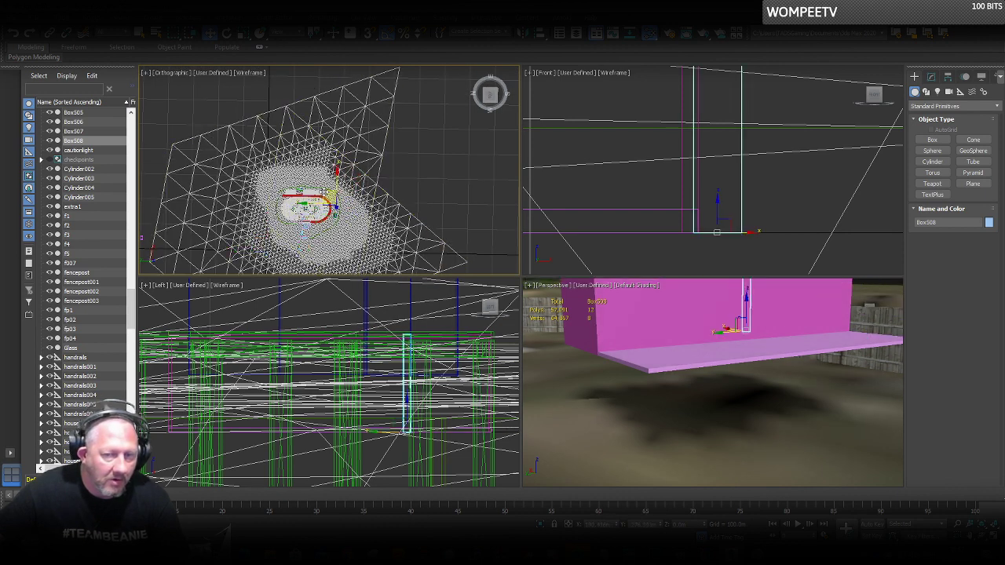
Try shifting the box farther inside the cabin's outline, and delete it.
scroll(325, 191, "up", 10)
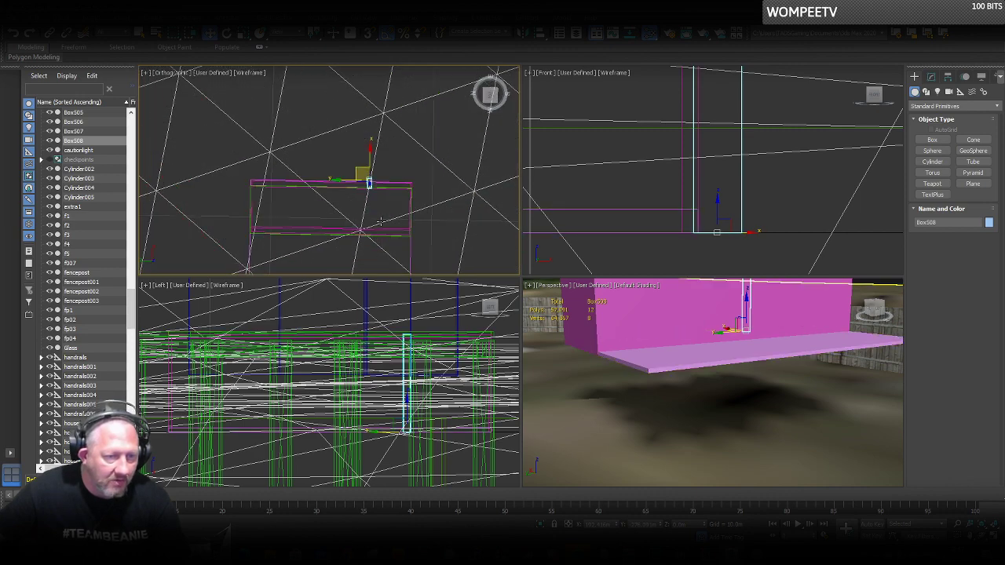
scroll(381, 222, "up", 1)
scroll(371, 195, "down", 1)
right_click(359, 169)
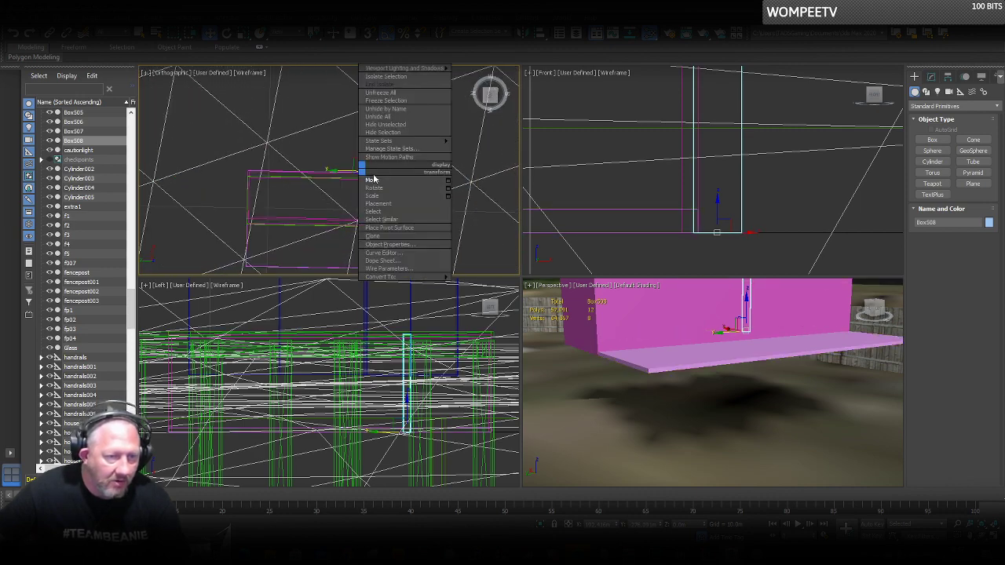
left_click(374, 180)
left_click_drag(355, 161, 335, 190)
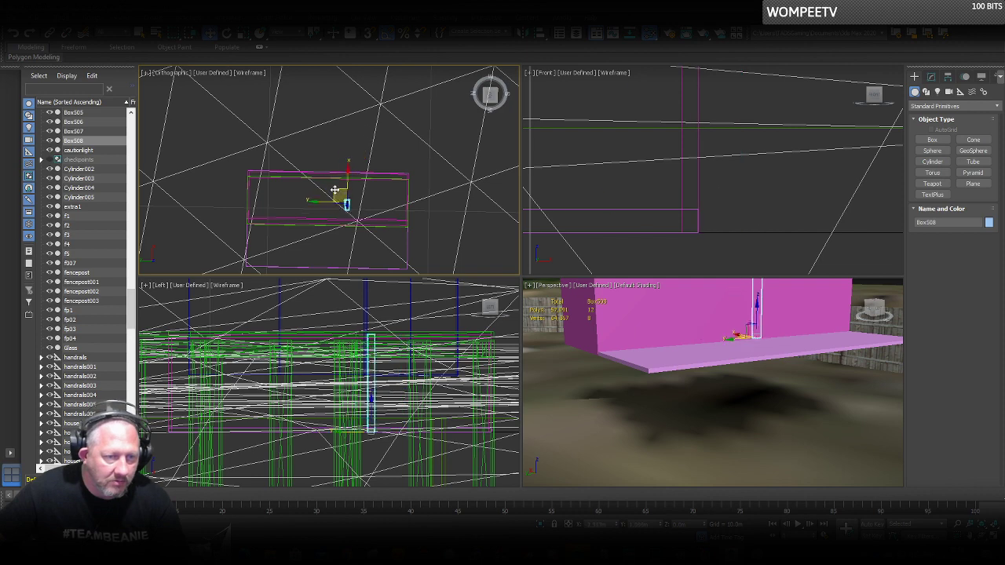
key("Delete")
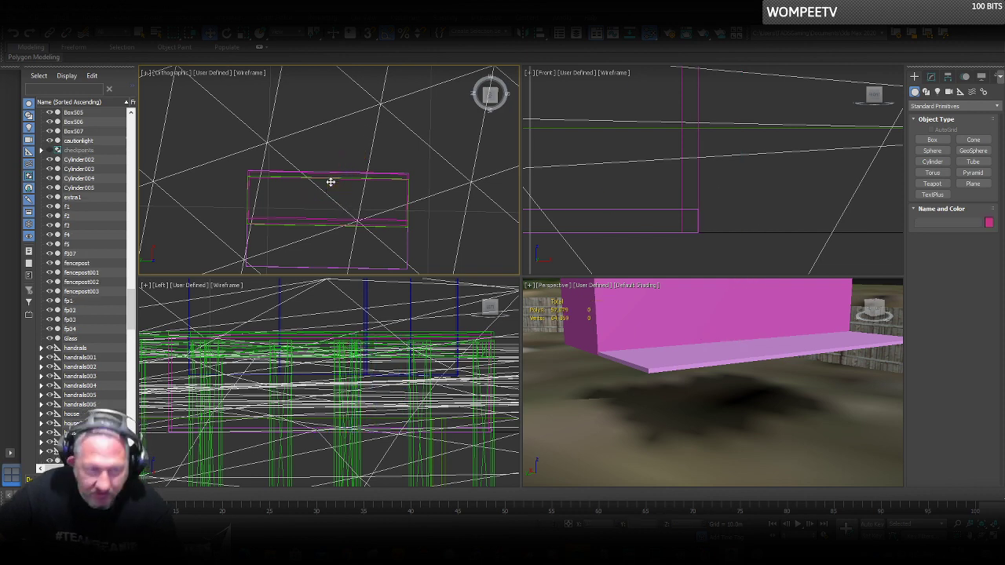
Create another box at the origin with a length and width of 0.2 m and a height of 3.0 m.
left_click(931, 139)
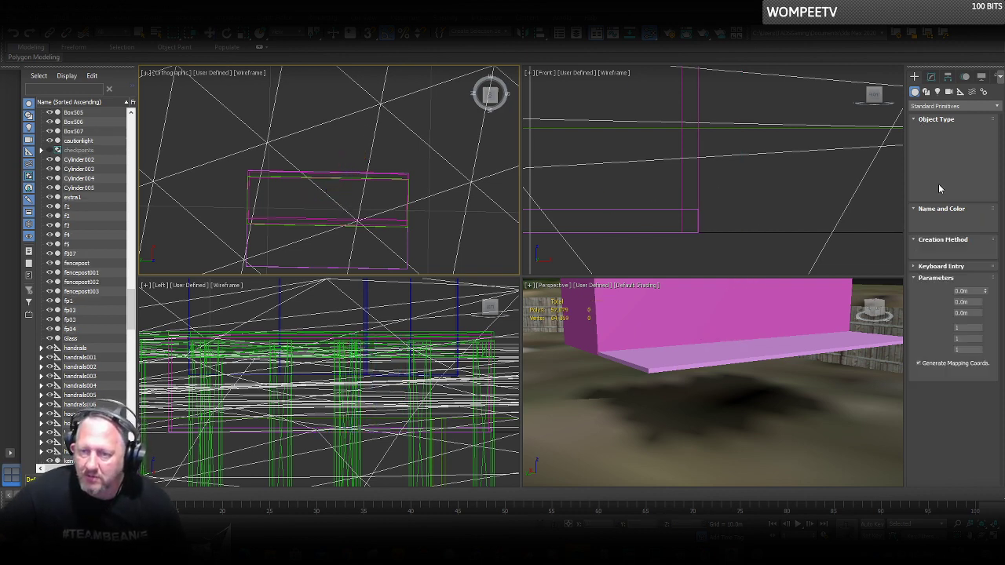
left_click(915, 267)
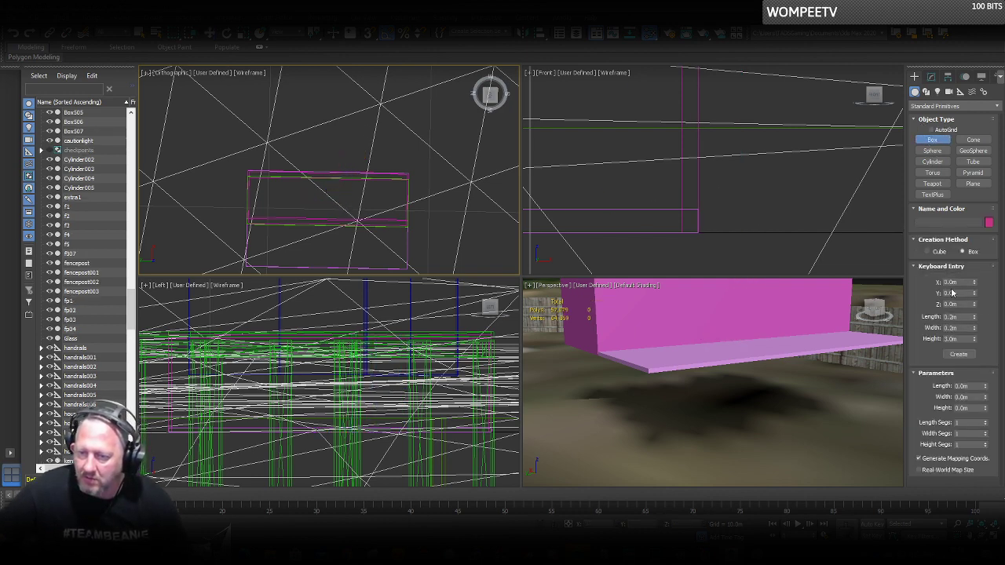
left_click(958, 355)
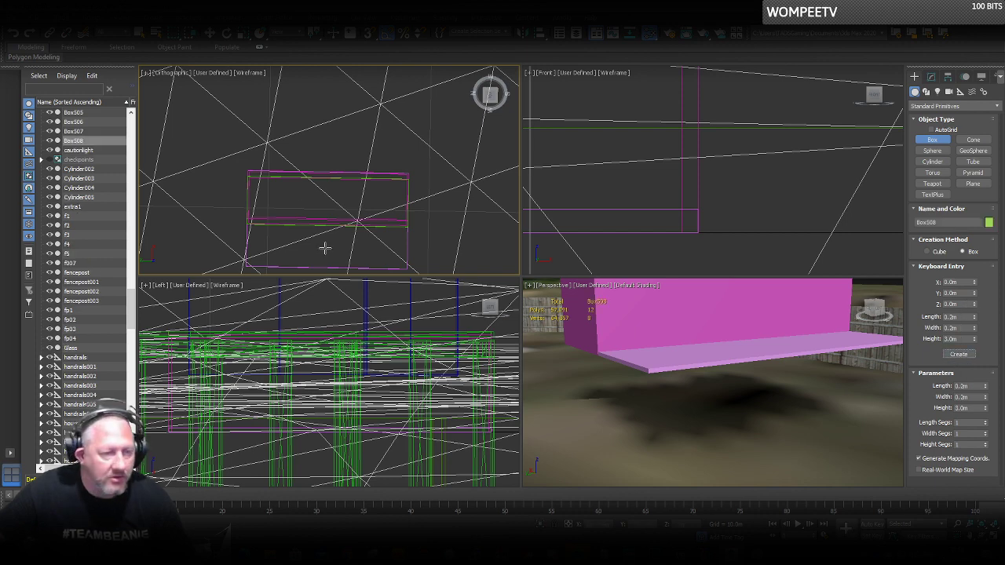
Move the new 3.0 m box from the origin to the area beside the stadium in the orthographic view.
scroll(350, 181, "down", 3)
scroll(350, 181, "down", 8)
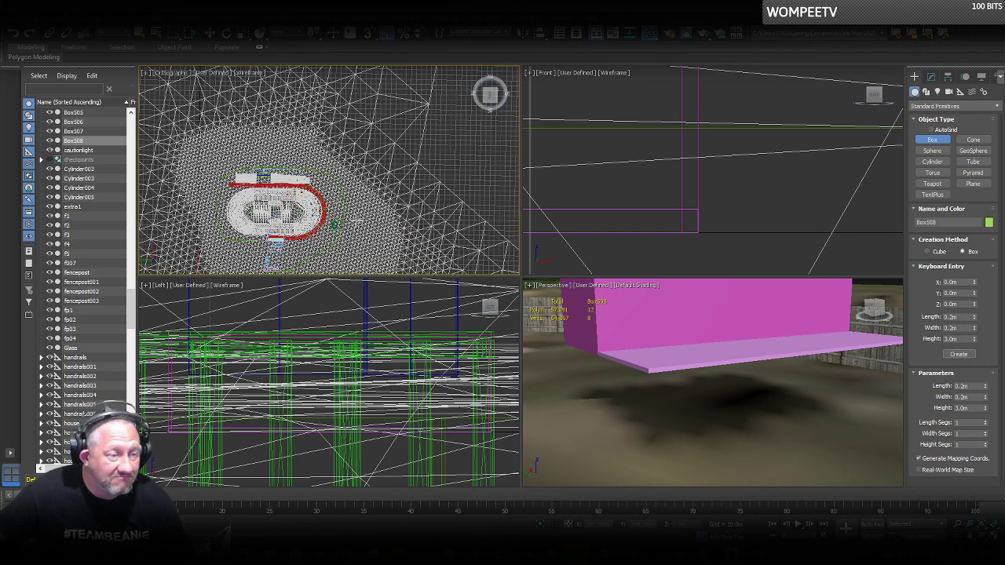
middle_click_drag(235, 204, 193, 248, "alt")
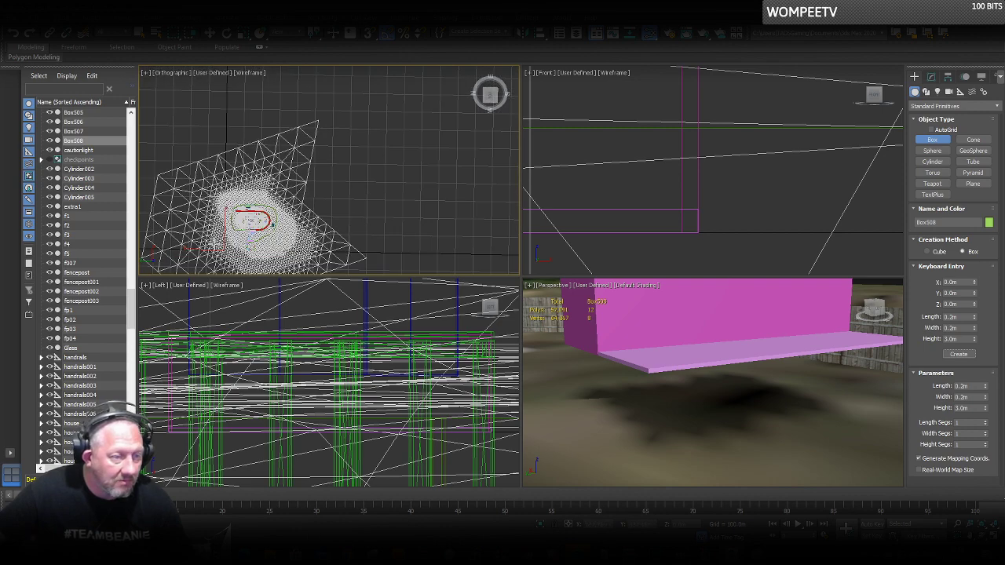
key("w")
left_click_drag(213, 241, 261, 202)
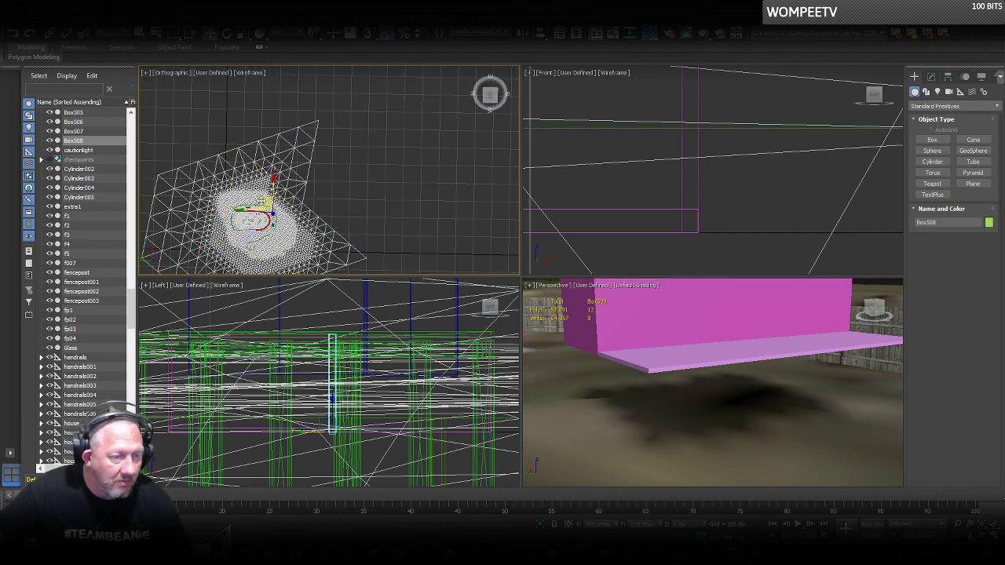
Bring the box across to the pink cabin and place it near the cabin's front corner.
scroll(239, 196, "up", 8)
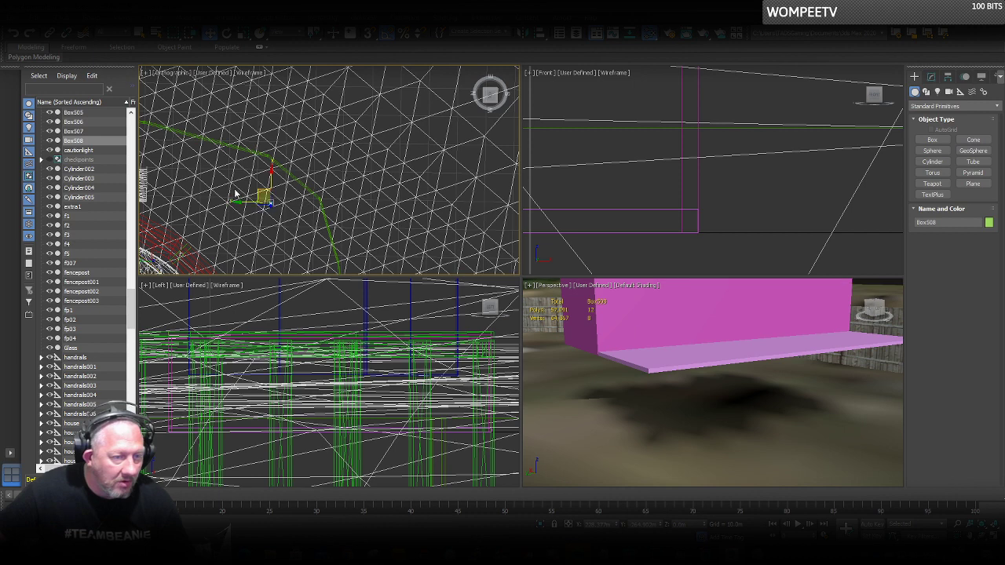
left_click_drag(259, 190, 277, 228)
scroll(320, 165, "up", 5)
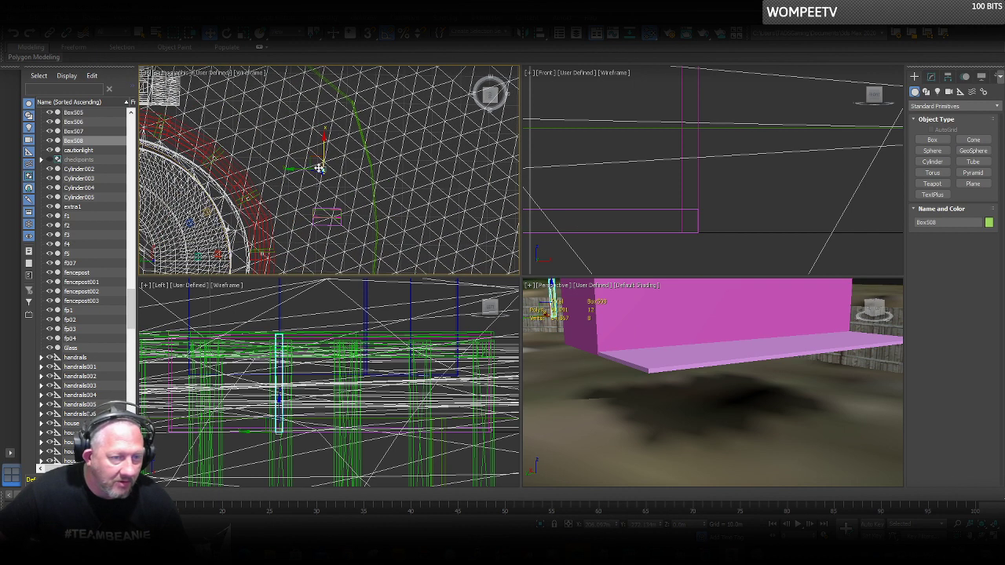
left_click_drag(311, 160, 303, 228)
middle_click_drag(344, 223, 363, 160)
left_click_drag(323, 165, 310, 237)
middle_click_drag(311, 237, 356, 231, "alt")
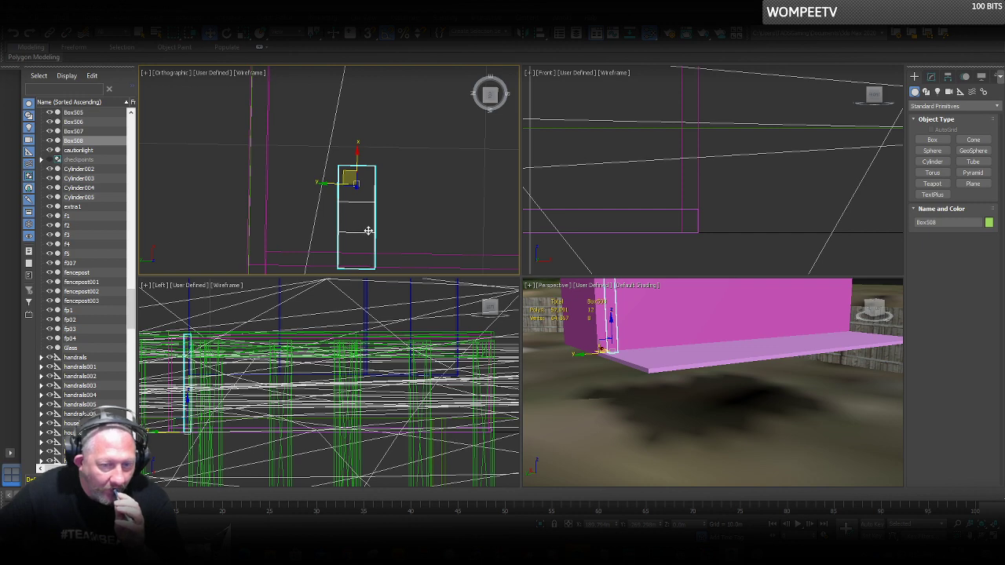
Lower the box vertically so it stands as a support post beneath the cabin's floor.
scroll(623, 372, "down", 4)
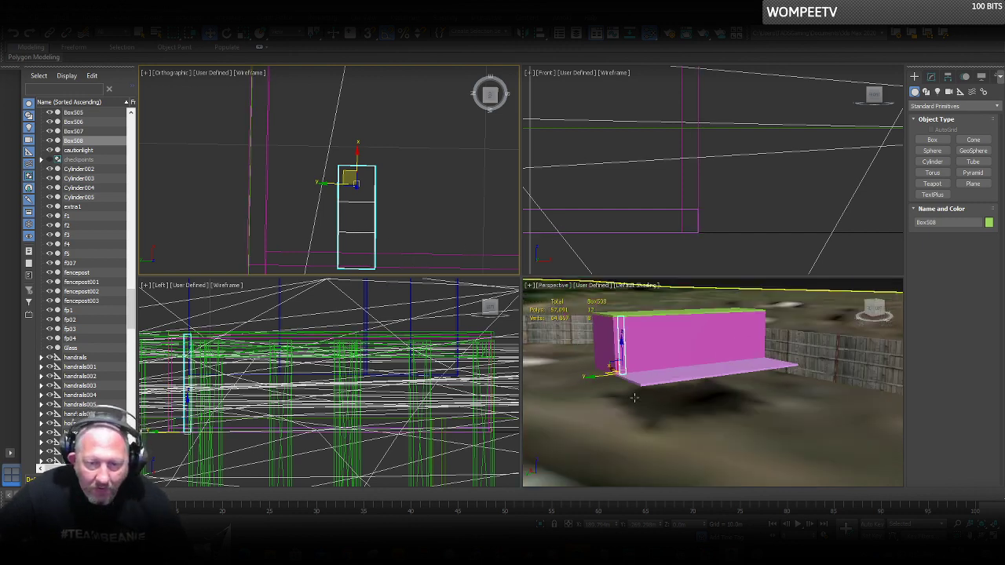
right_click(626, 368)
left_click_drag(622, 348, 623, 399)
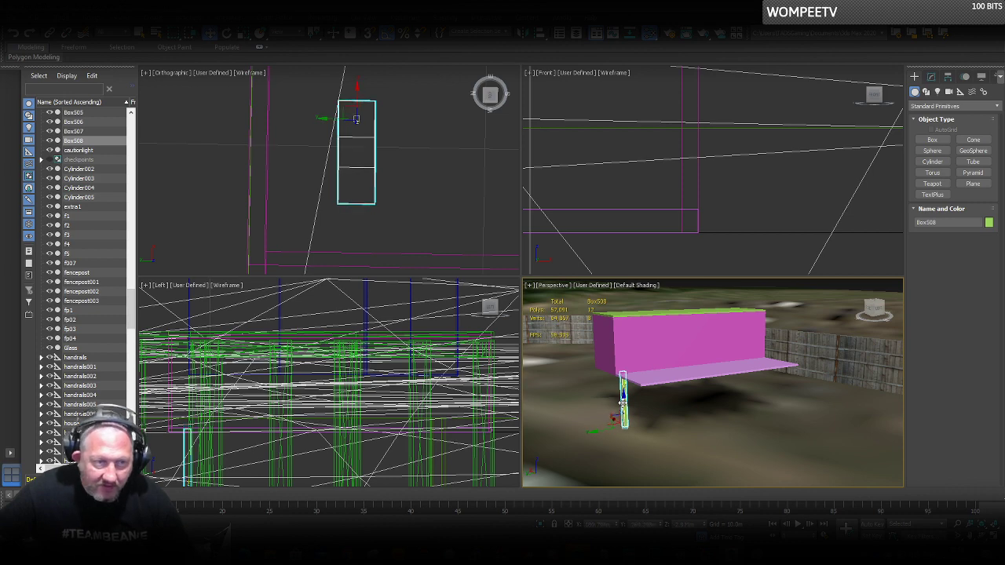
Switch the orthographic viewport to the Top view.
left_click(166, 72)
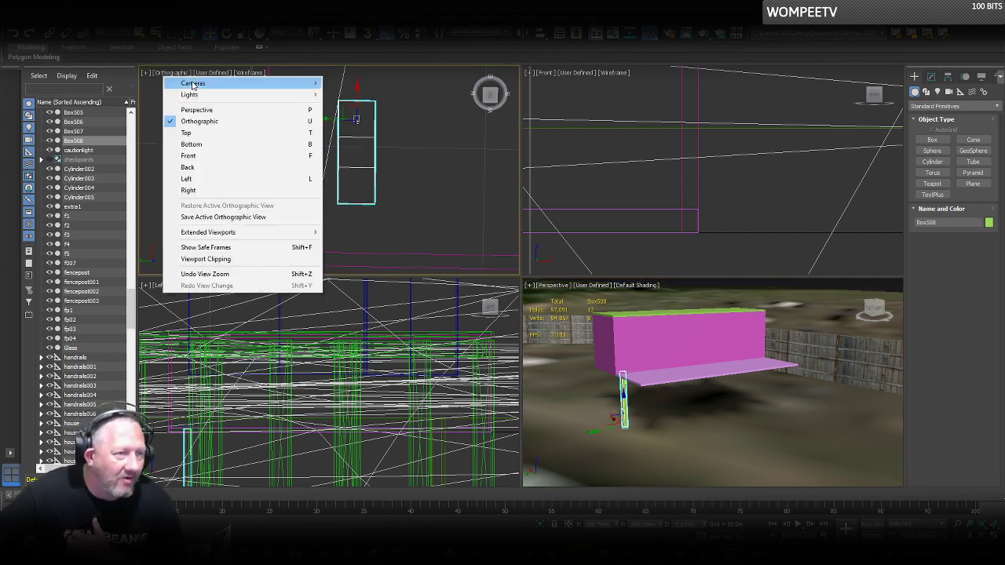
left_click(190, 133)
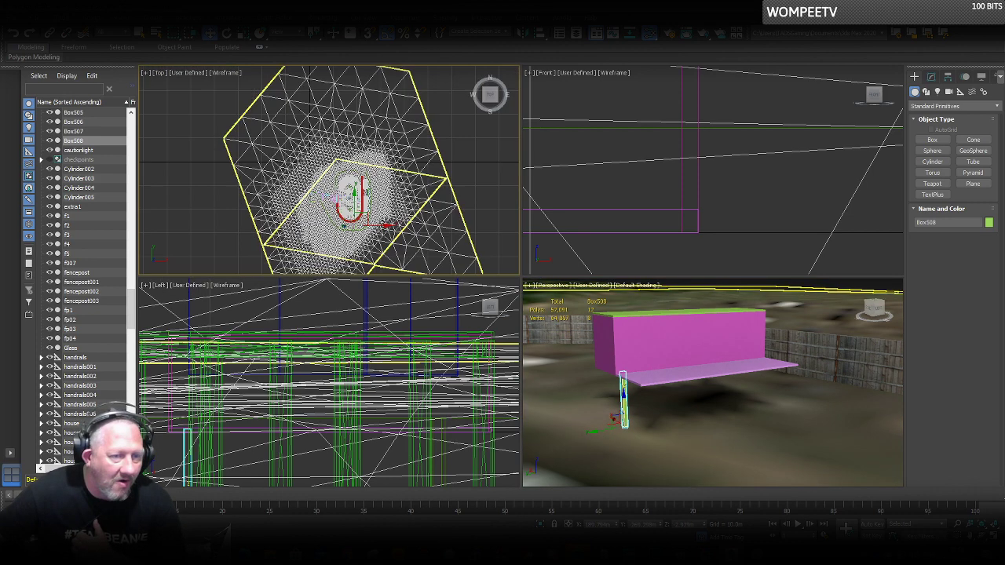
Move the support post in the Top view so it sits just inside the cabin's front corner.
scroll(351, 197, "up", 10)
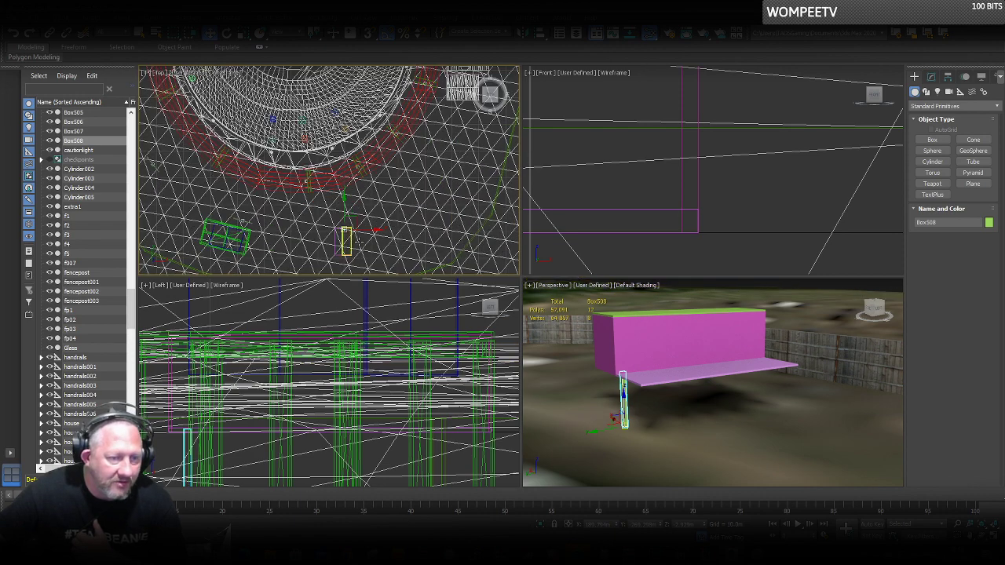
scroll(358, 242, "up", 8)
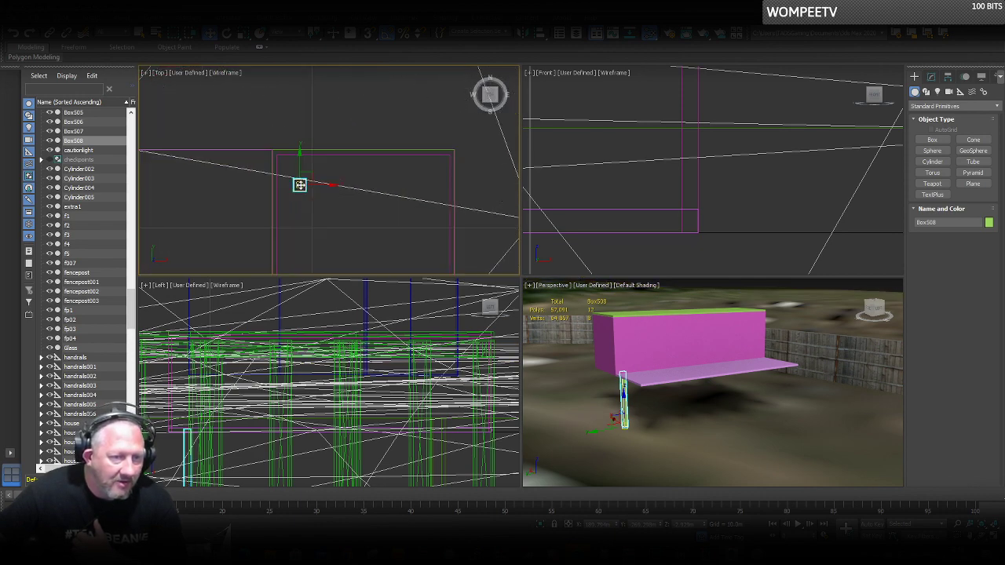
scroll(302, 184, "up", 3)
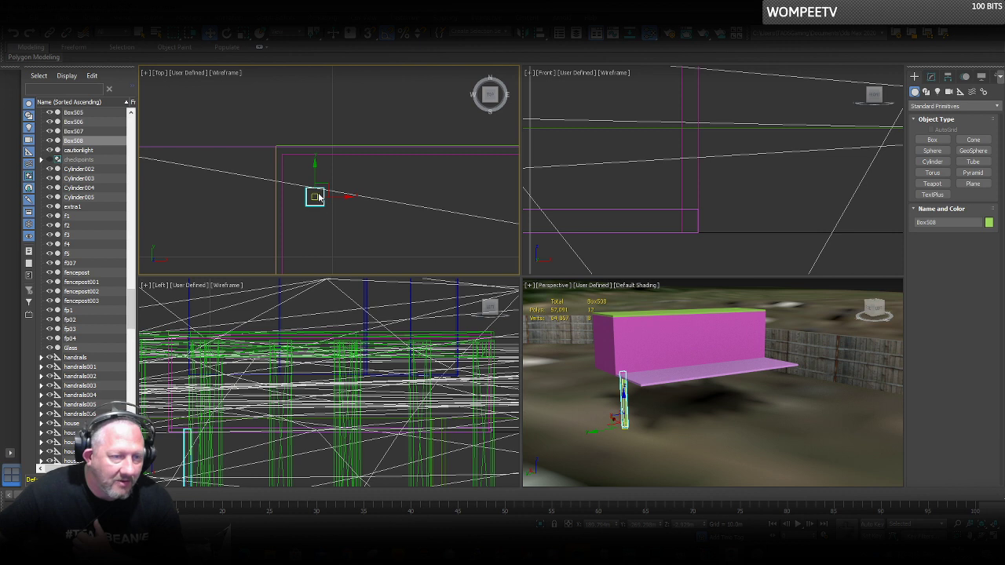
right_click(318, 198)
left_click(338, 201)
left_click_drag(318, 196, 304, 153)
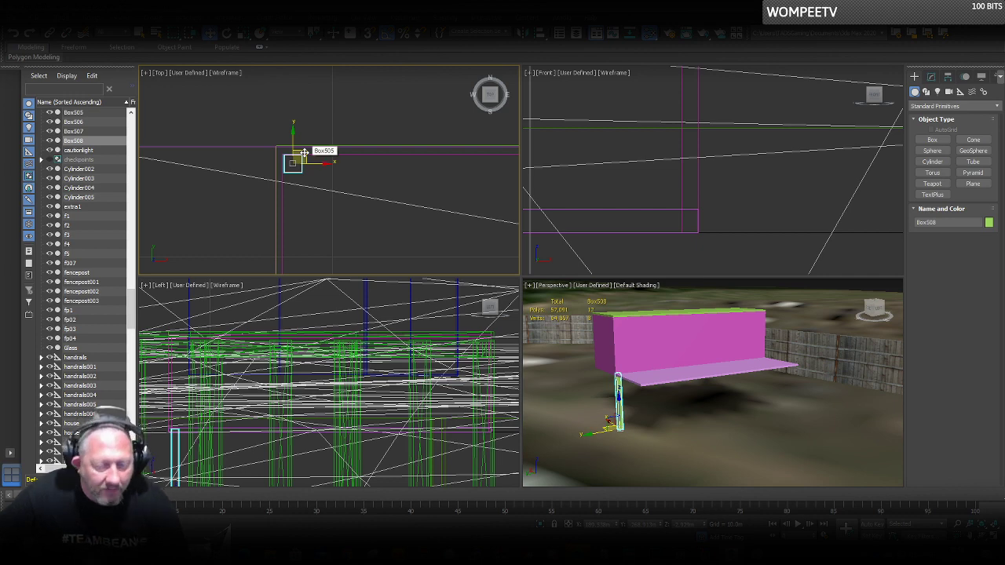
Examine the aerial stadium videos in the browser and the enlarged Photoshop still for the post layout beneath the cabins, and return to 3ds Max.
mouse_move(347, 554)
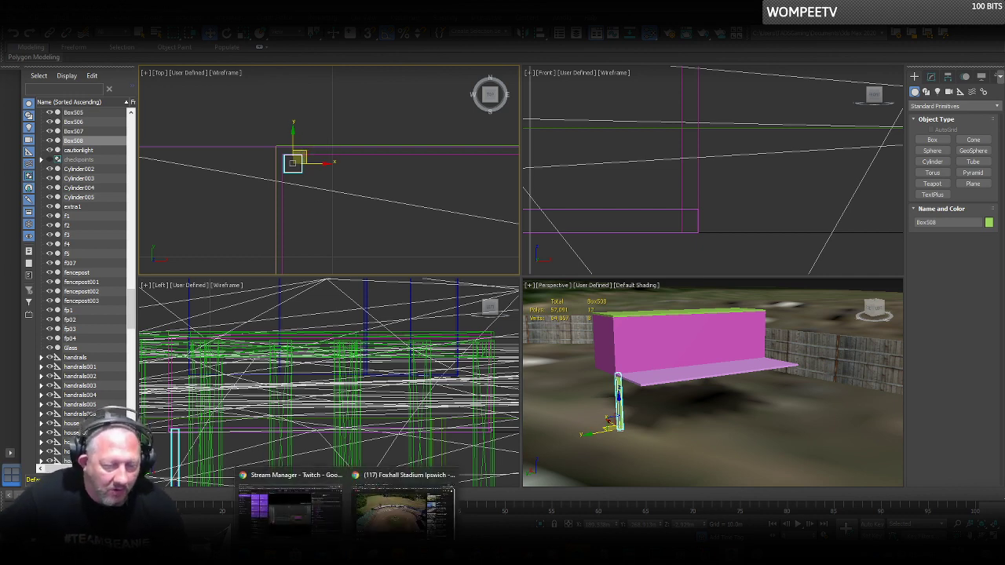
left_click(632, 554)
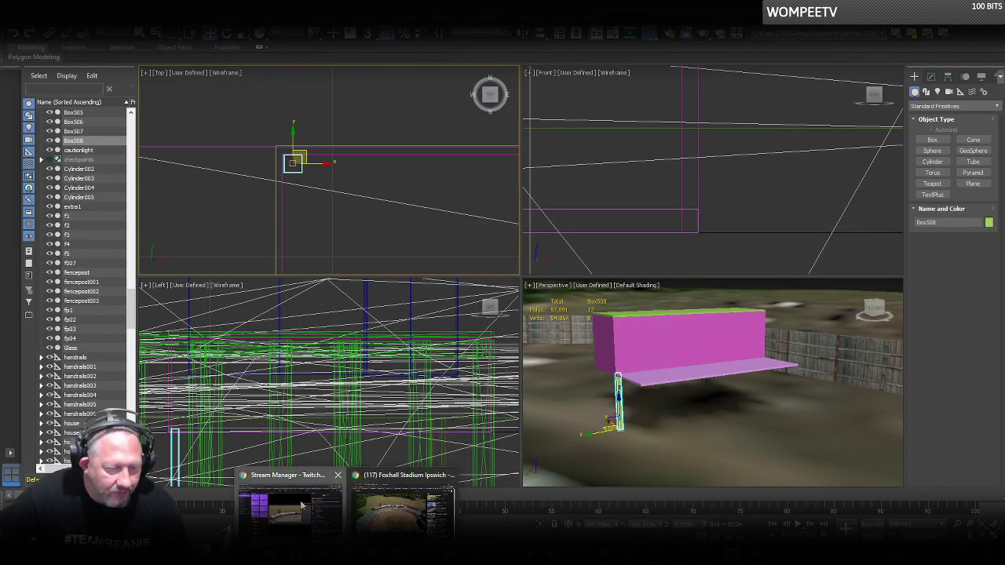
mouse_move(349, 554)
left_click(406, 510)
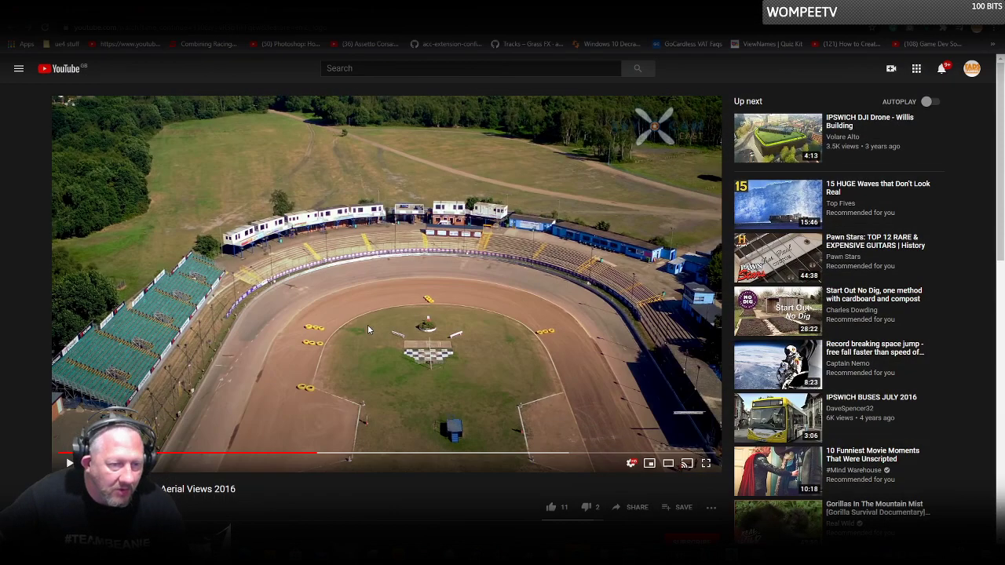
left_click(171, 10)
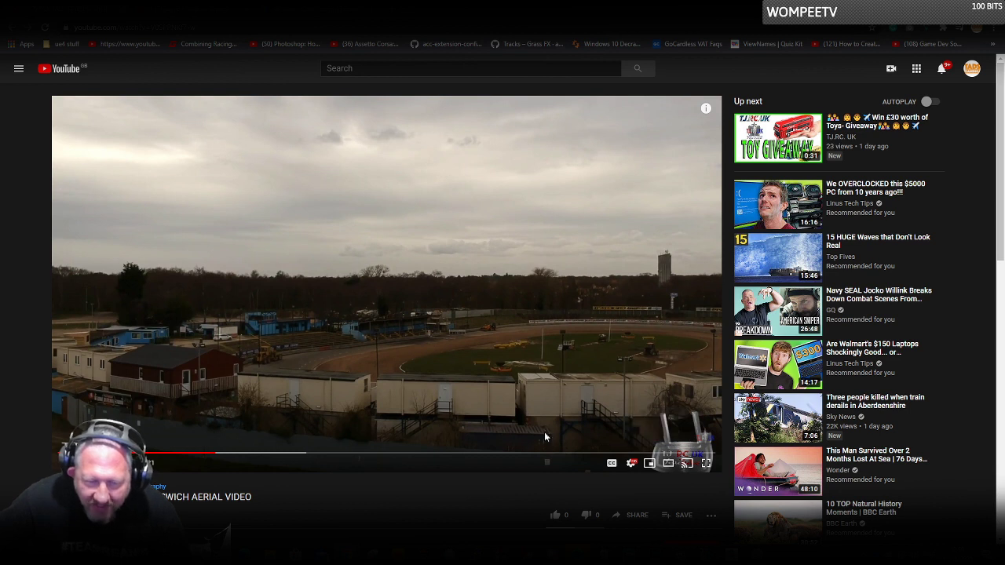
left_click(219, 461)
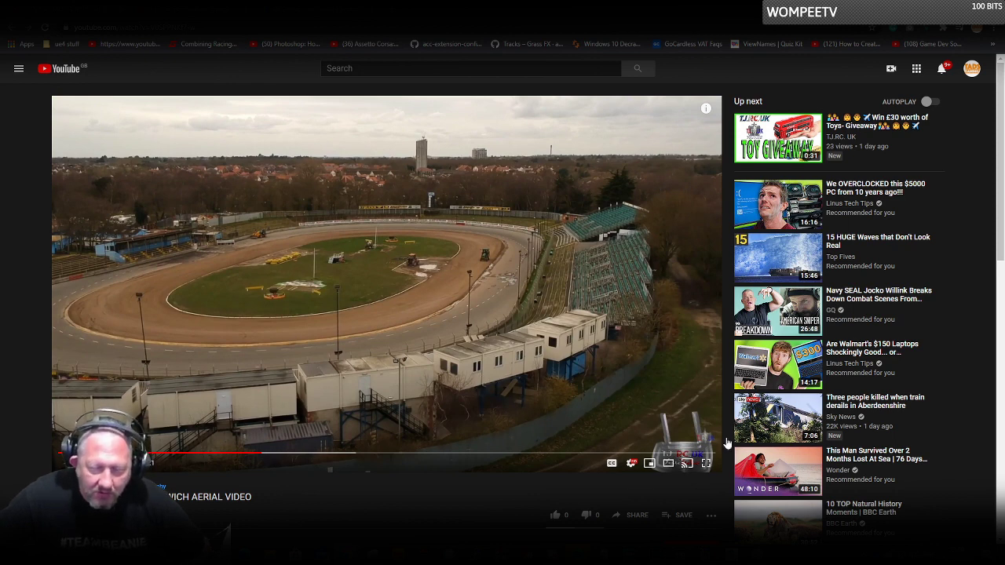
key("alt+Tab")
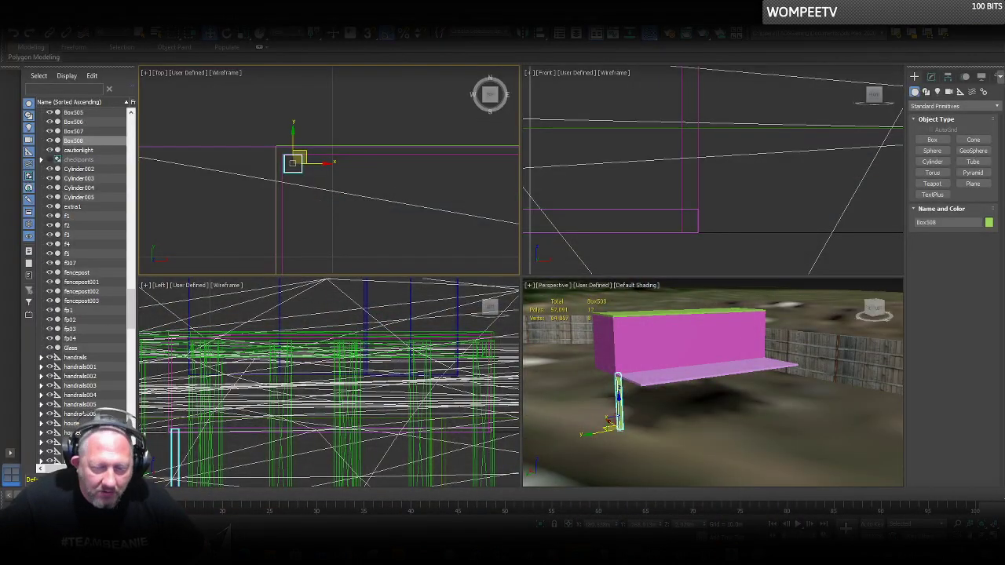
key("alt+Tab")
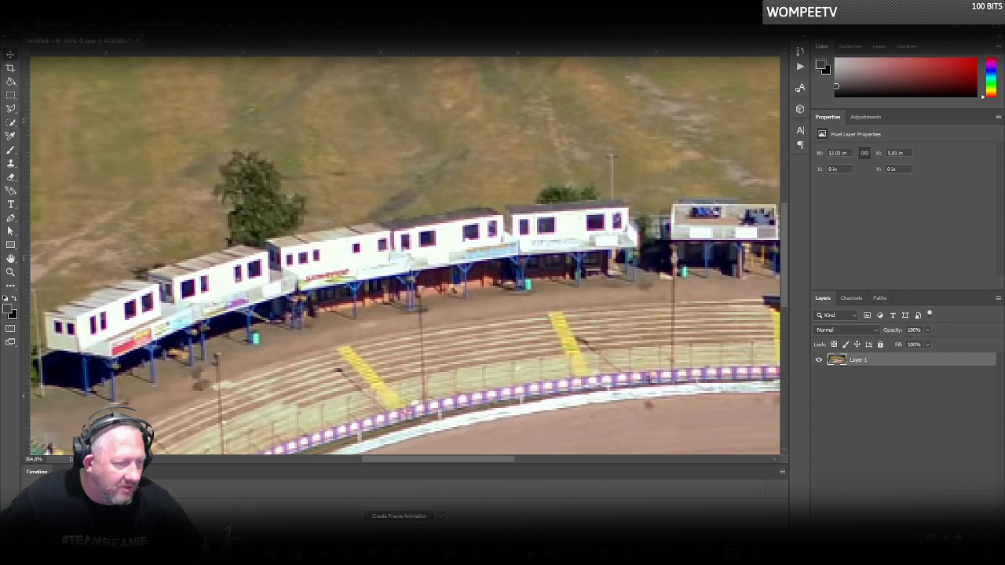
left_click(656, 554)
Align the post's outer edges flush with the cabin roof's corner in the Top view.
scroll(299, 175, "up", 5)
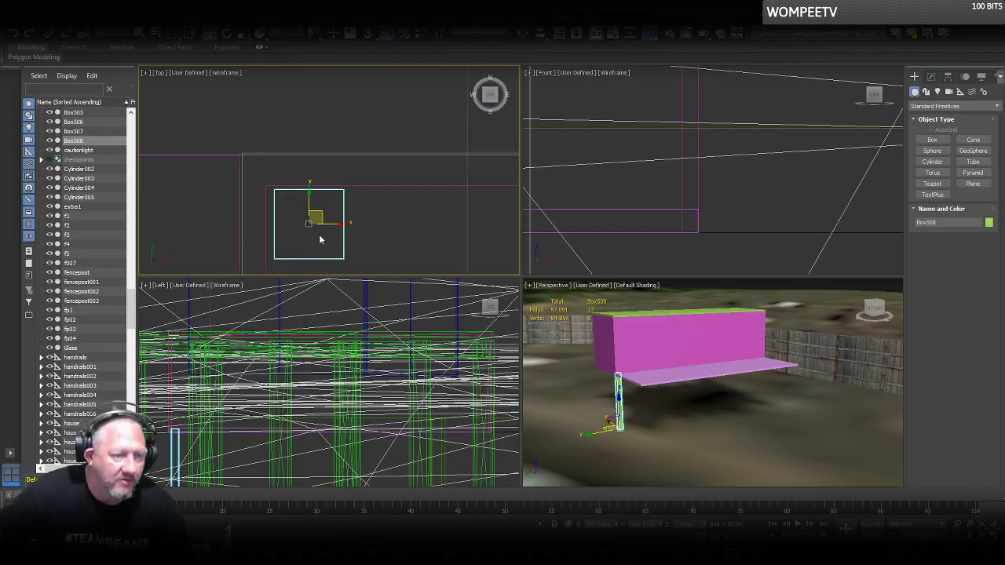
left_click_drag(319, 215, 288, 179)
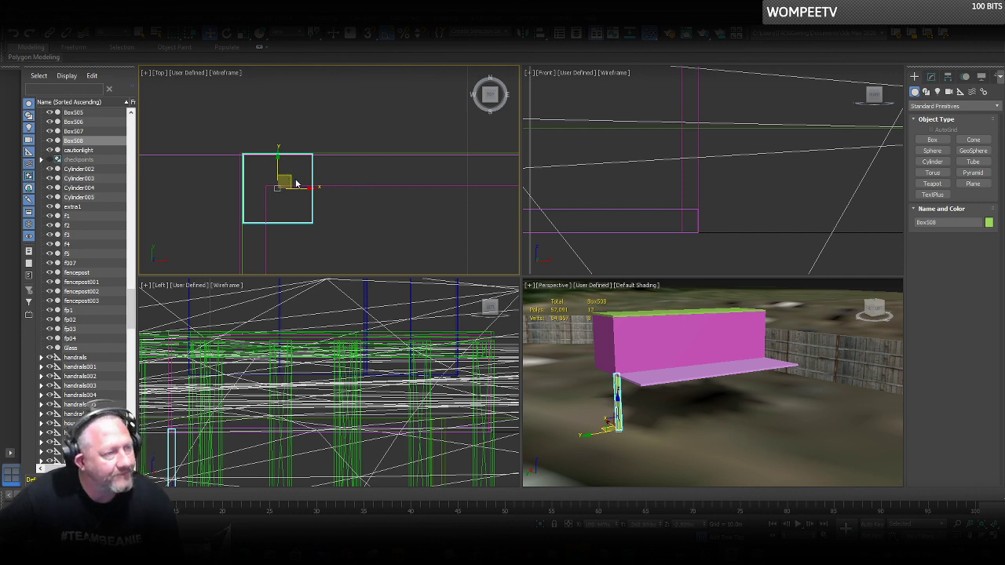
Clone the corner post as one copy along the cabin's front edge and align it flush with the opposite corner.
scroll(244, 158, "down", 4)
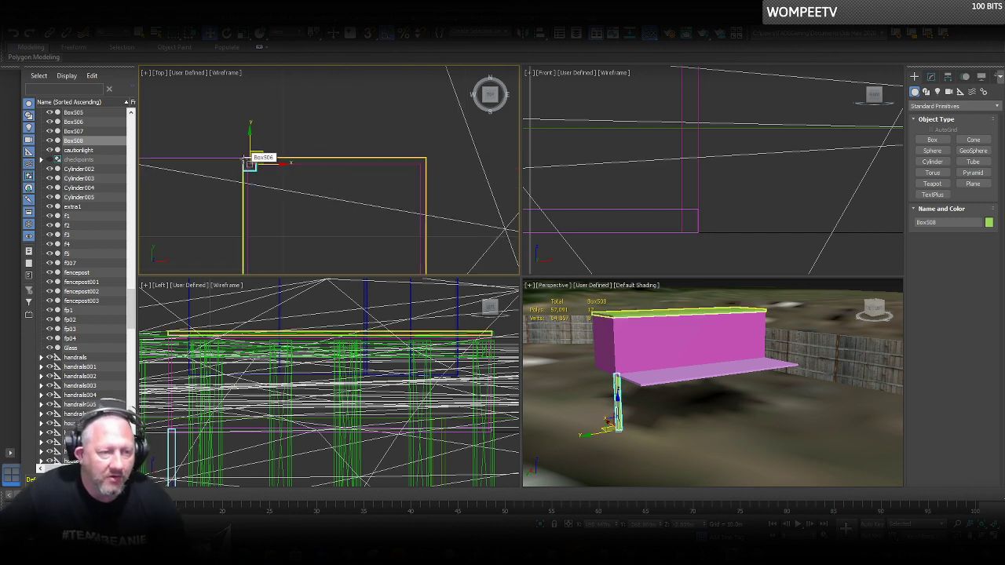
scroll(297, 121, "down", 5)
middle_click_drag(285, 162, 317, 132)
scroll(322, 138, "up", 2)
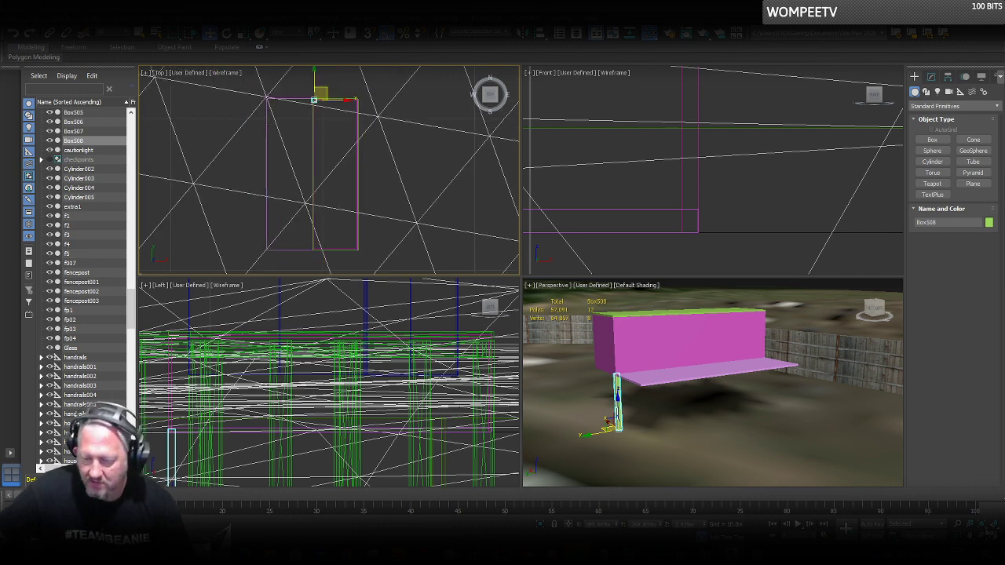
key("alt+w")
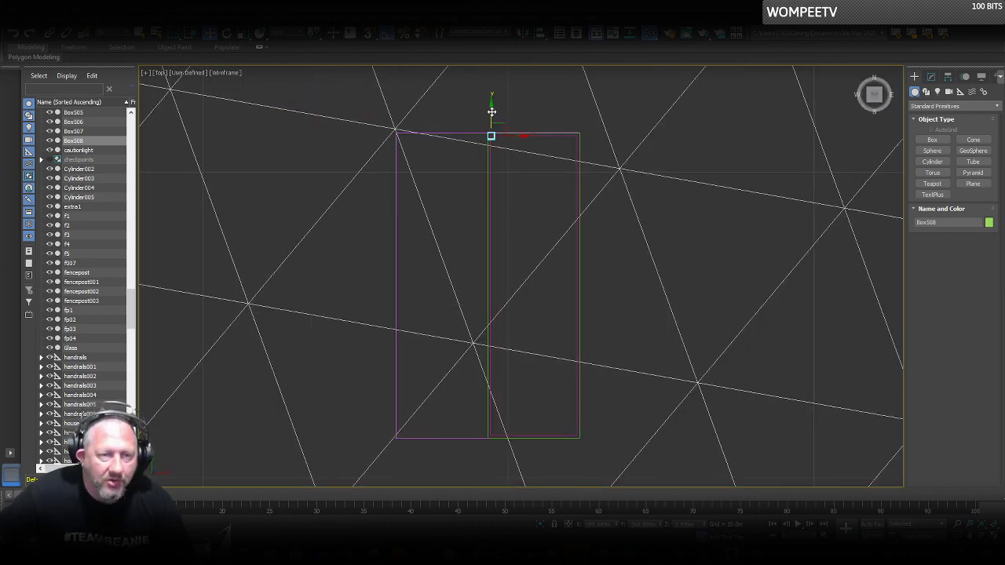
left_click_drag(492, 110, 492, 413)
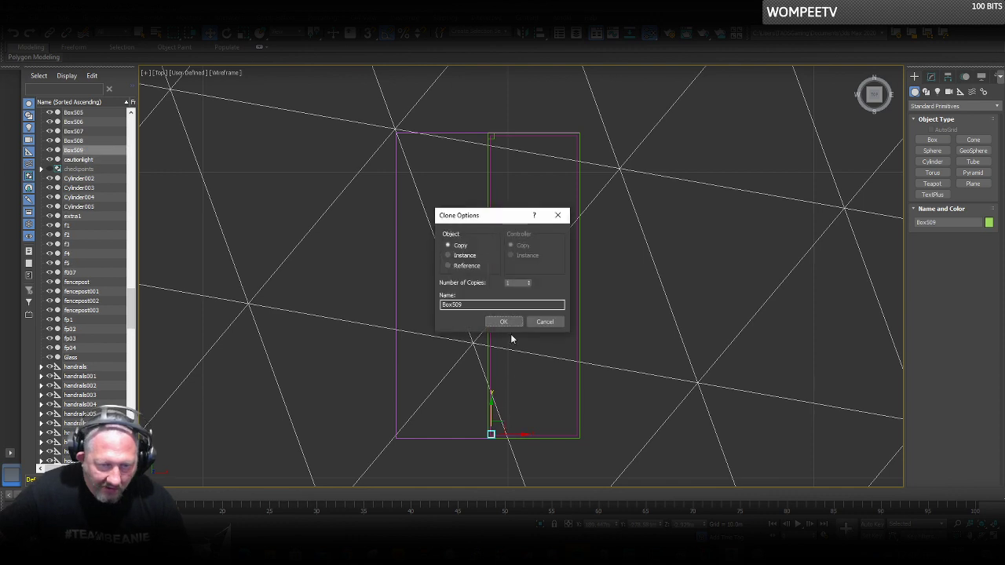
left_click(506, 323)
scroll(485, 416, "up", 8)
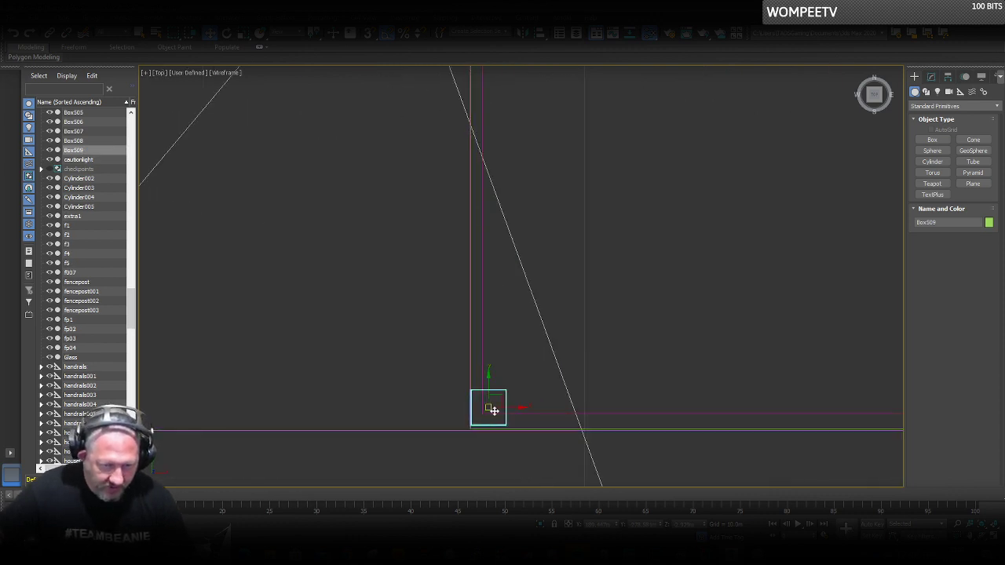
left_click_drag(487, 390, 486, 395)
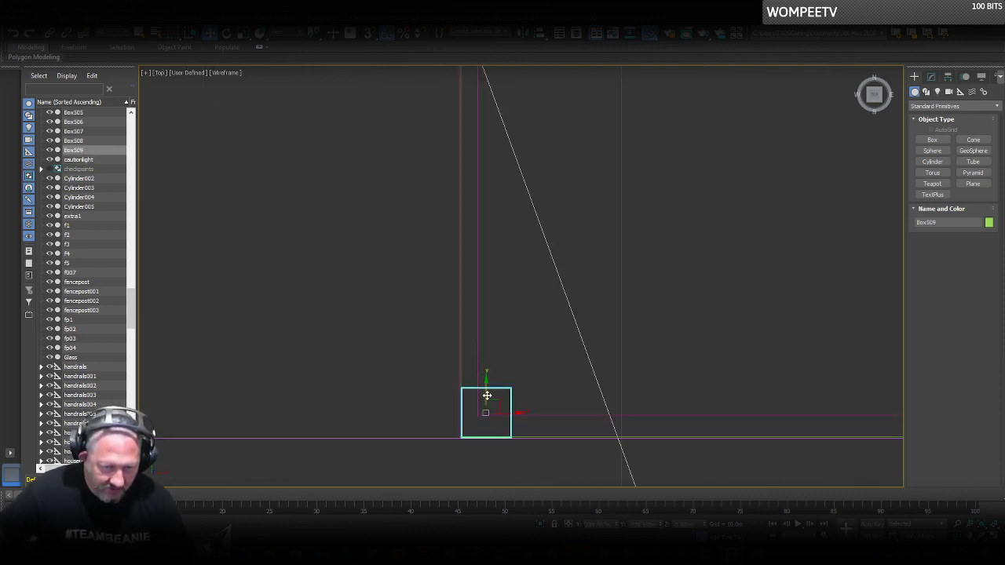
Clone the second corner post as a copy placed midway along the cabin's front edge.
scroll(487, 396, "down", 10)
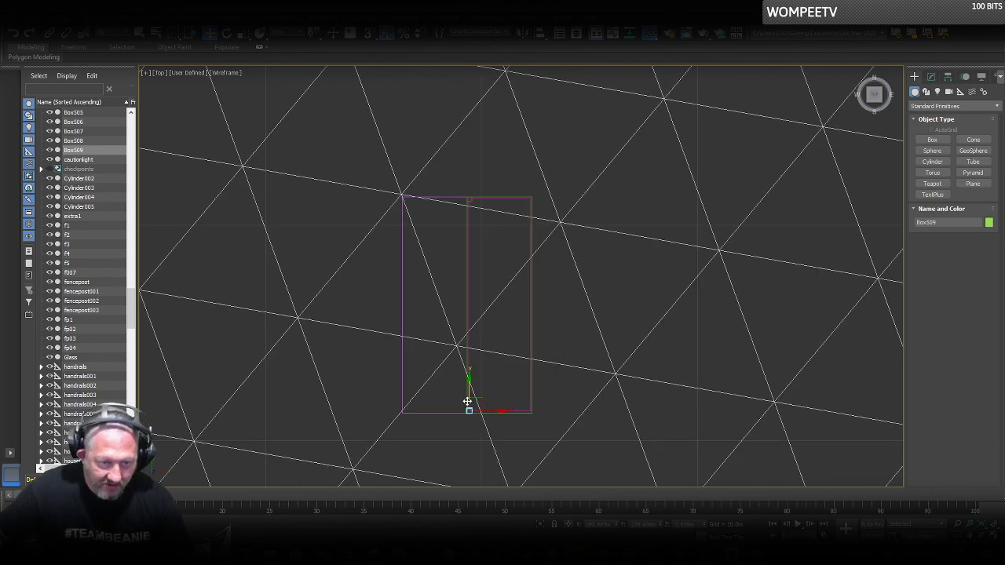
mouse_move(468, 384)
left_mouse_down()
mouse_move(474, 276)
mouse_move(477, 285)
left_mouse_up()
left_click(503, 321)
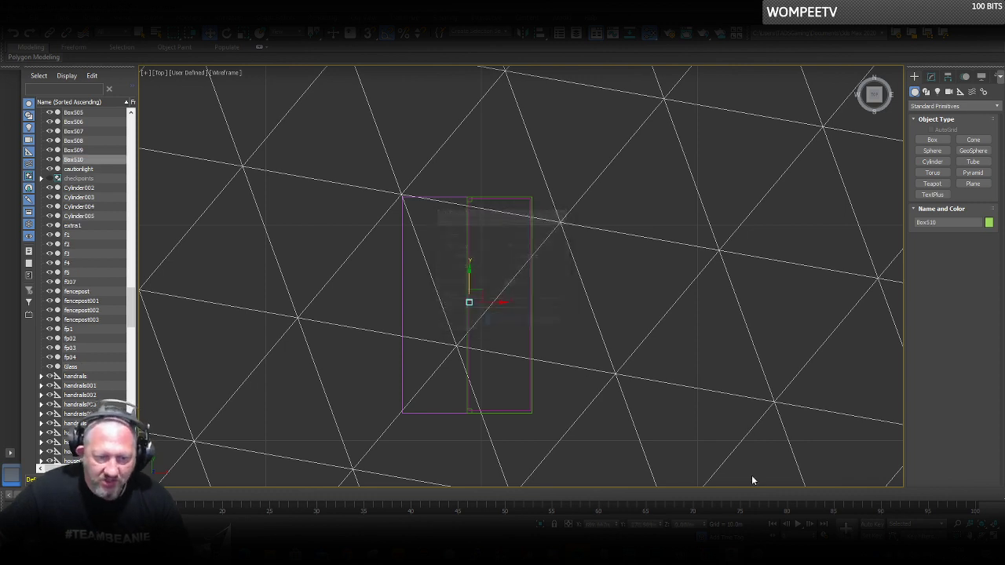
key("alt+w")
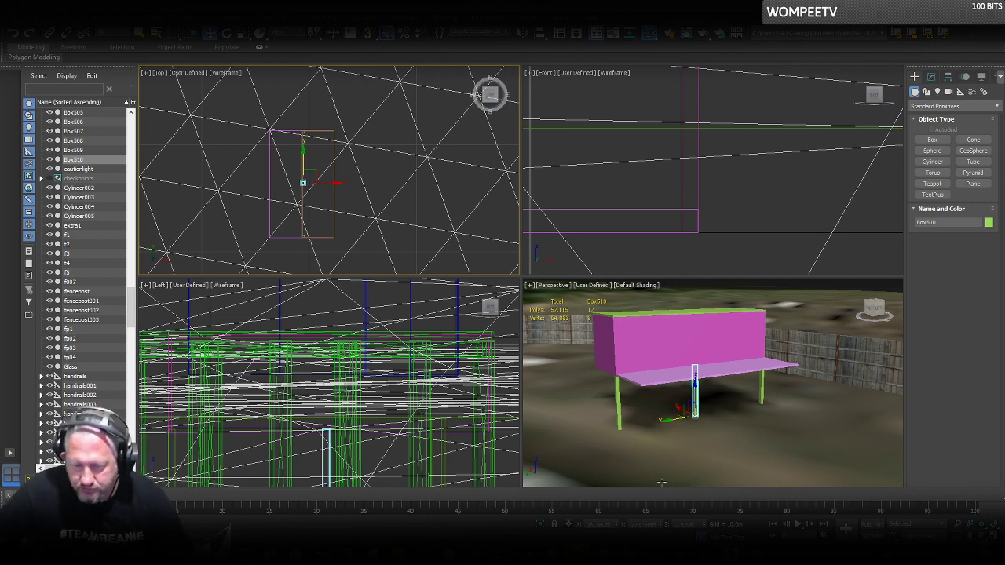
Examine the post spacing beneath the cabins in the Photoshop still and the closer aerial video footage, and return to 3ds Max.
key("alt+Tab")
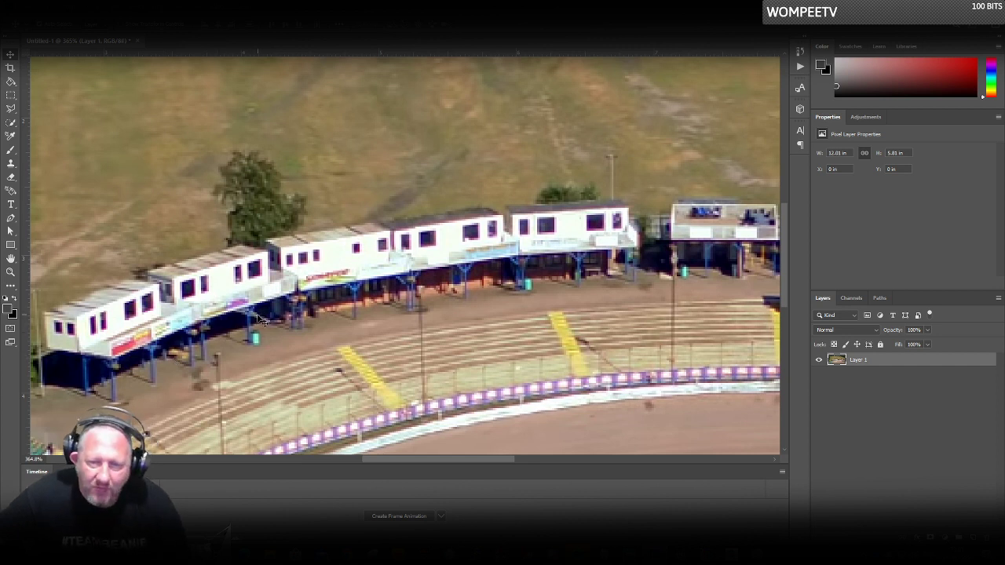
scroll(261, 319, "down", 1)
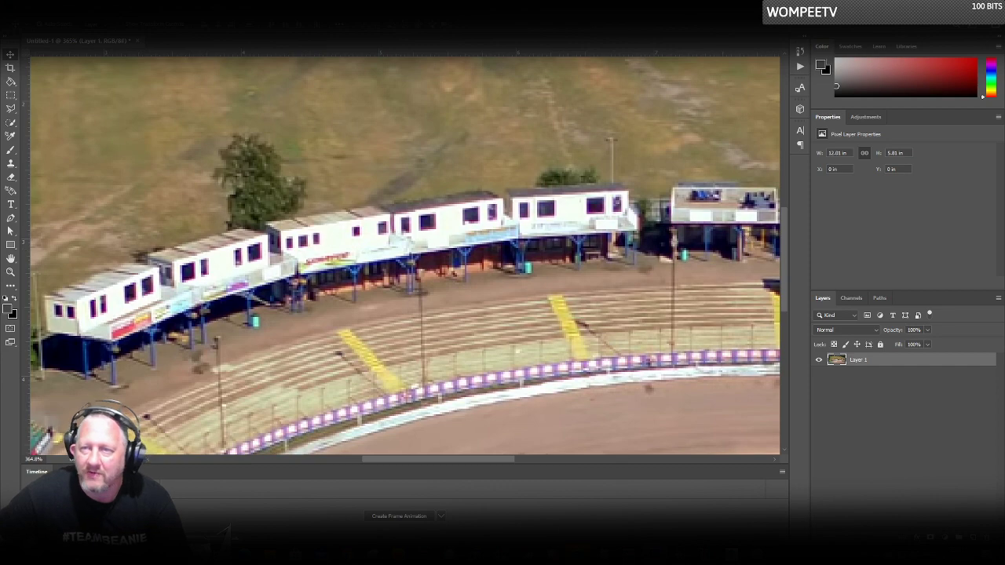
key("alt+Tab")
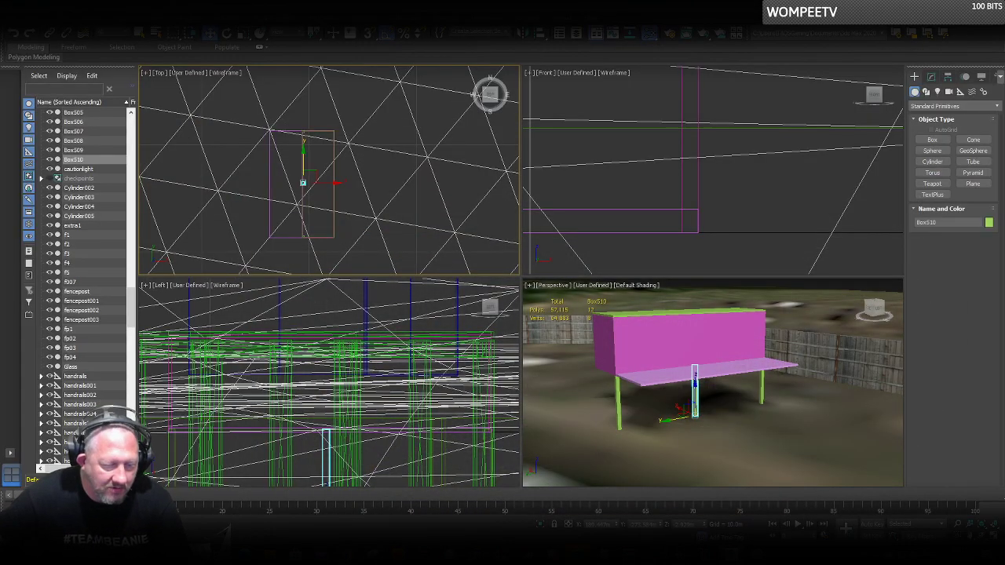
left_click(375, 487)
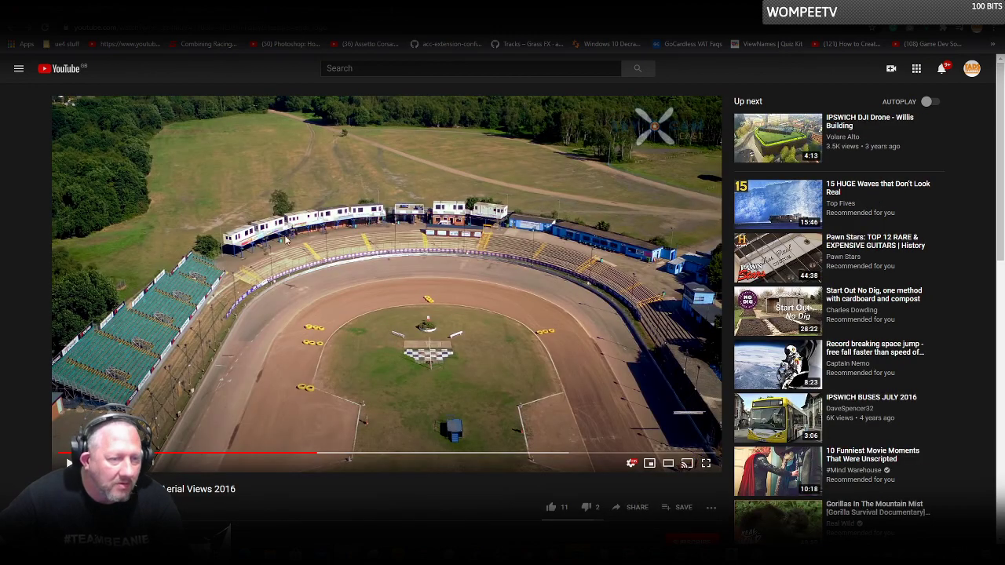
left_click(318, 266)
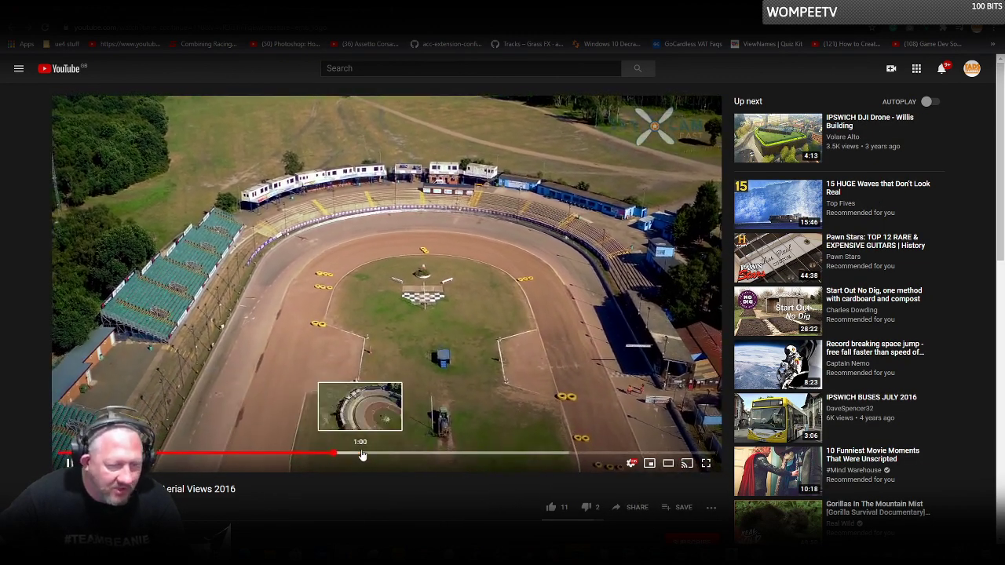
left_click(405, 454)
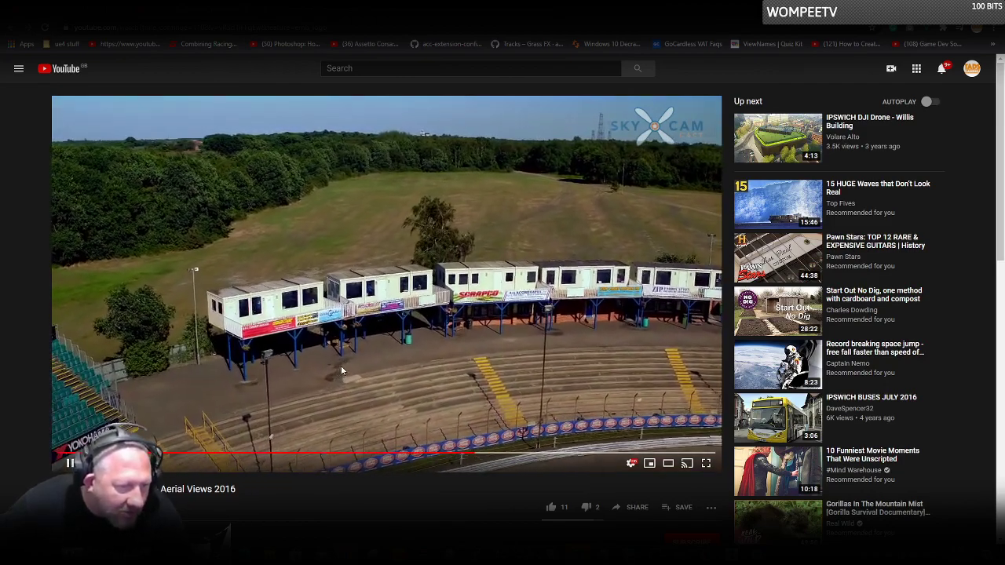
left_click(265, 384)
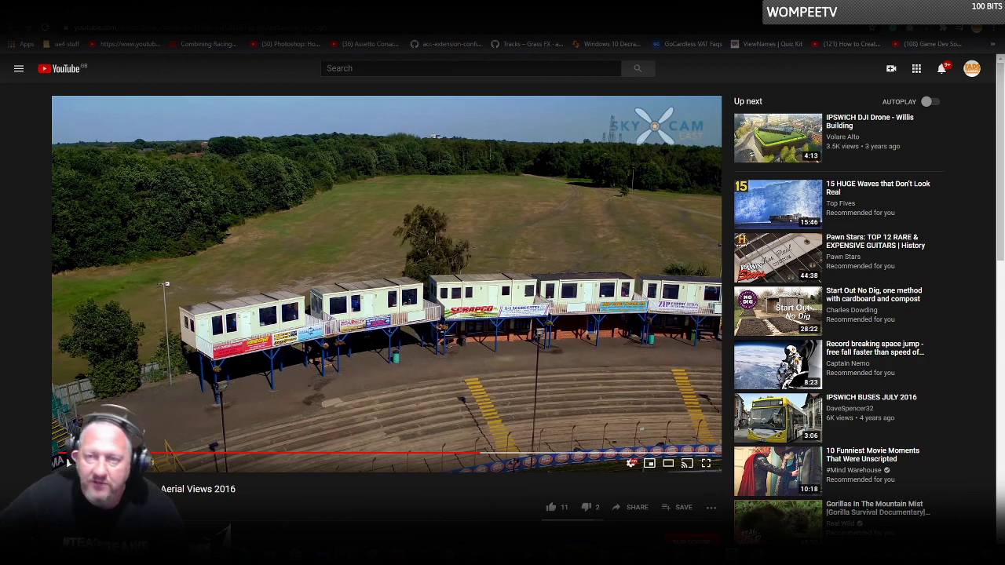
key("alt+Tab")
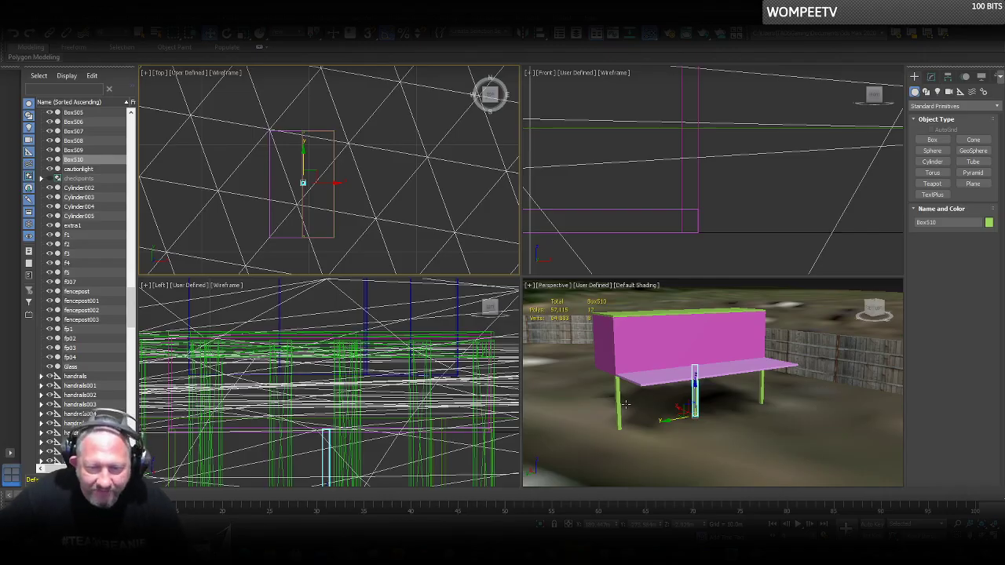
Move the middle post along the cabin's front edge so it stands a short distance from the first corner post.
scroll(305, 134, "up", 10)
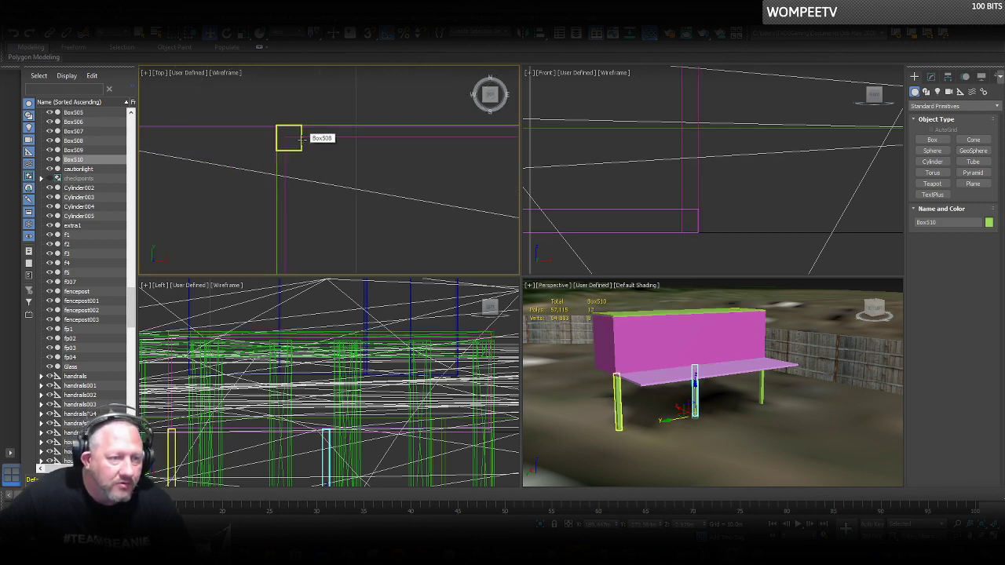
scroll(303, 139, "up", 8)
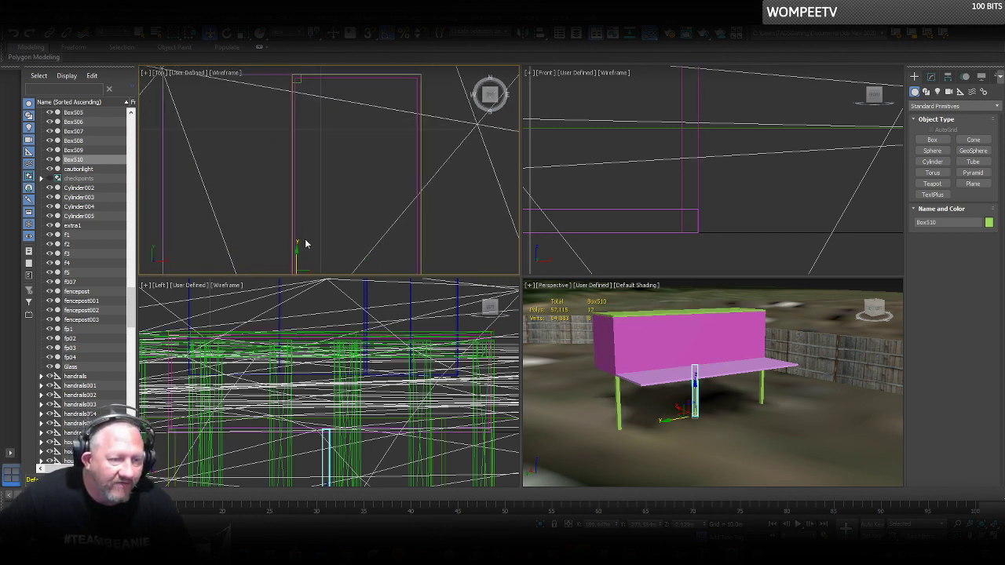
left_click_drag(295, 256, 299, 131)
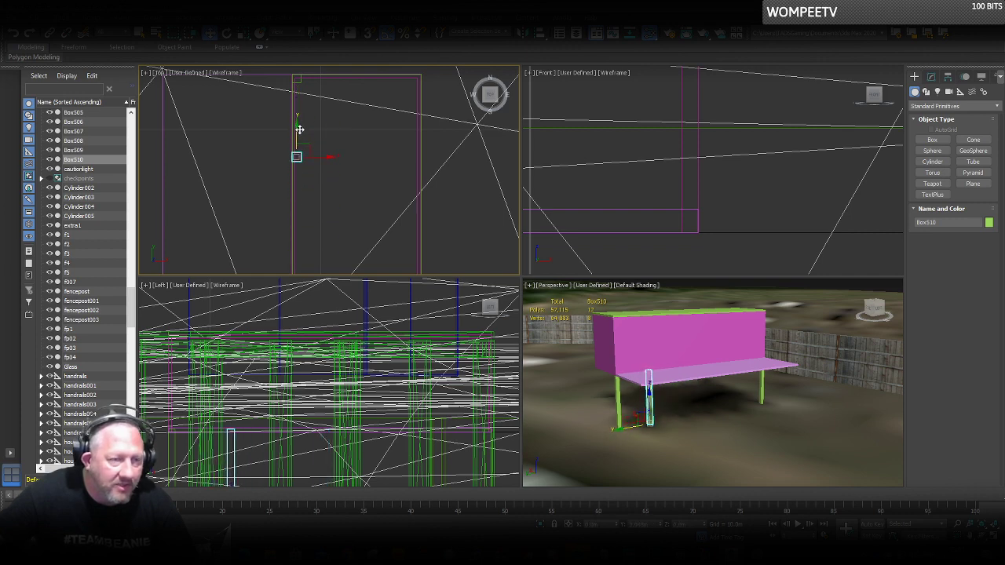
Clone the inner post along the cabin's front edge to stand a short distance from the opposite corner post.
scroll(311, 117, "down", 3)
middle_click_drag(322, 185, 332, 124)
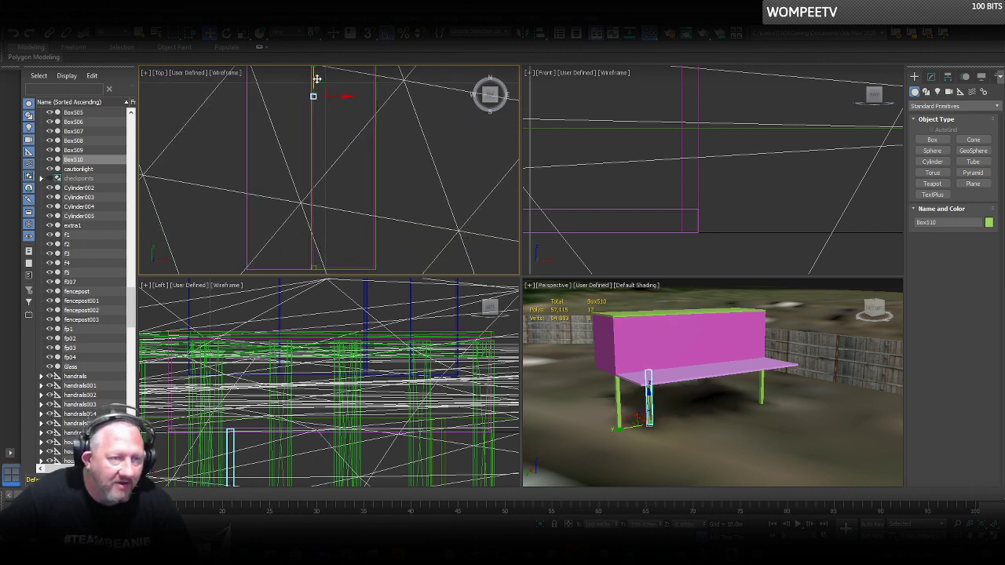
mouse_move(318, 85)
left_mouse_down("shift")
mouse_move(321, 209)
mouse_move(338, 204)
left_mouse_up("shift")
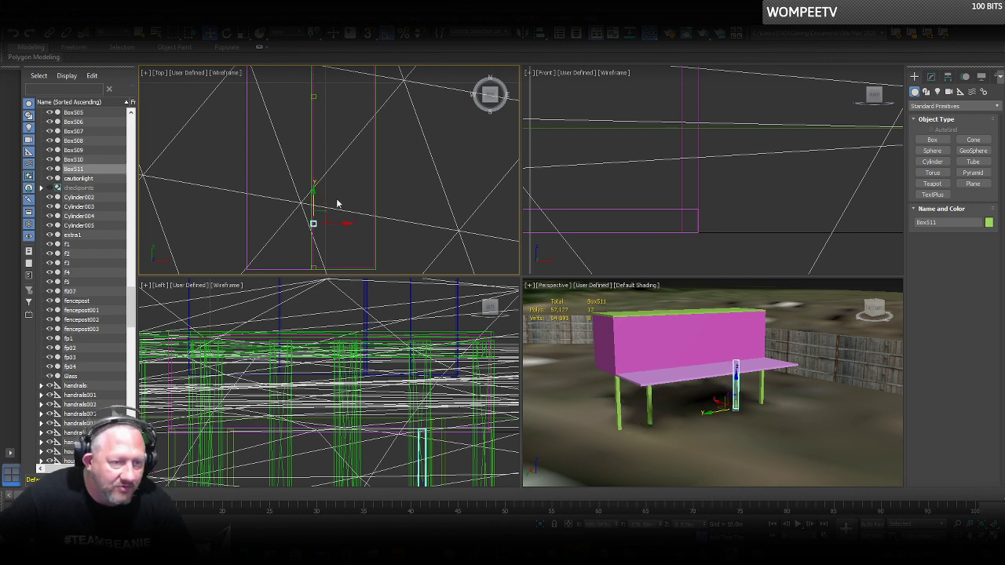
Accept the last post clone and nudge the inner post near the first corner slightly toward the middle of the cabin's front edge.
left_click(503, 322)
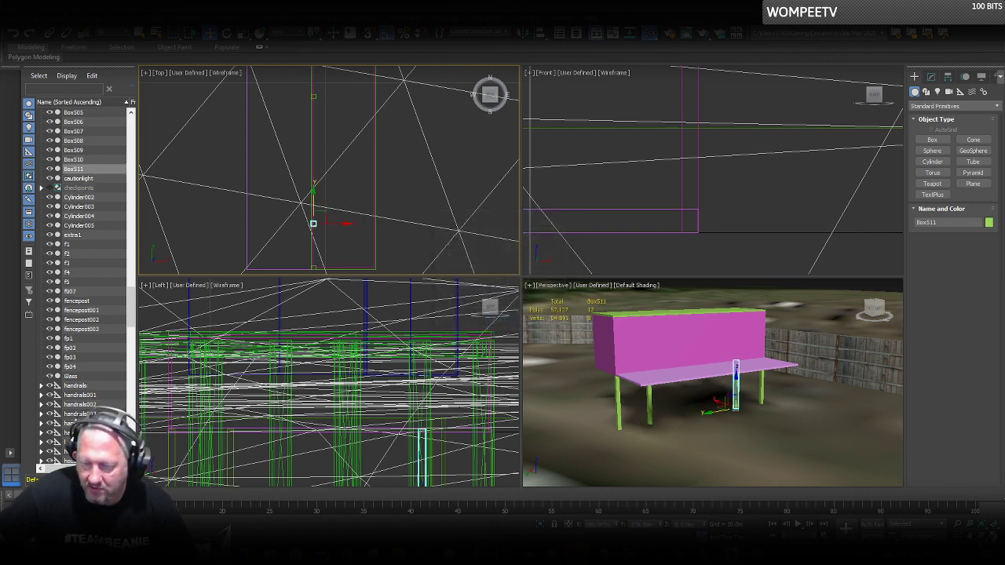
key("alt+w")
scroll(500, 266, "down", 4)
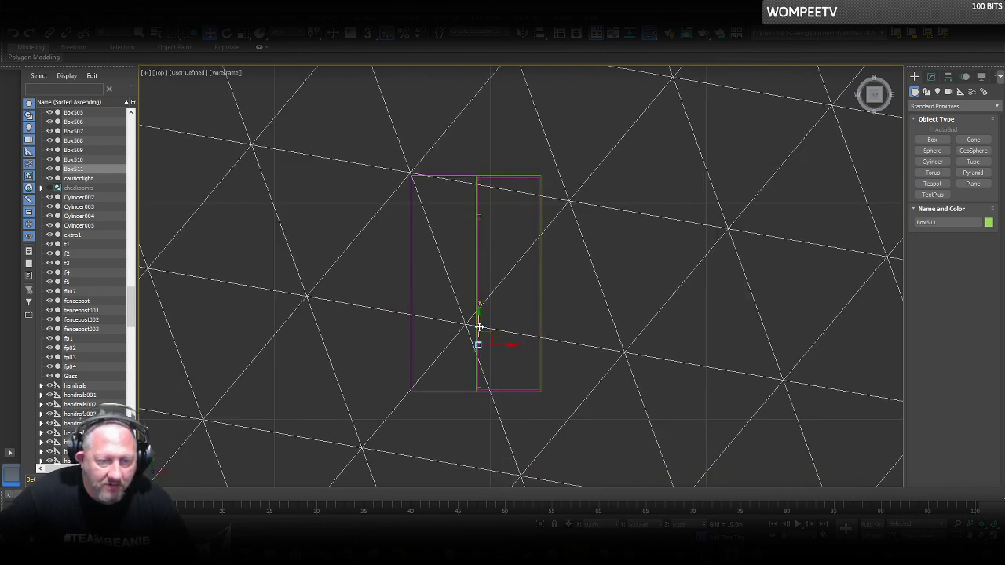
left_click(479, 214)
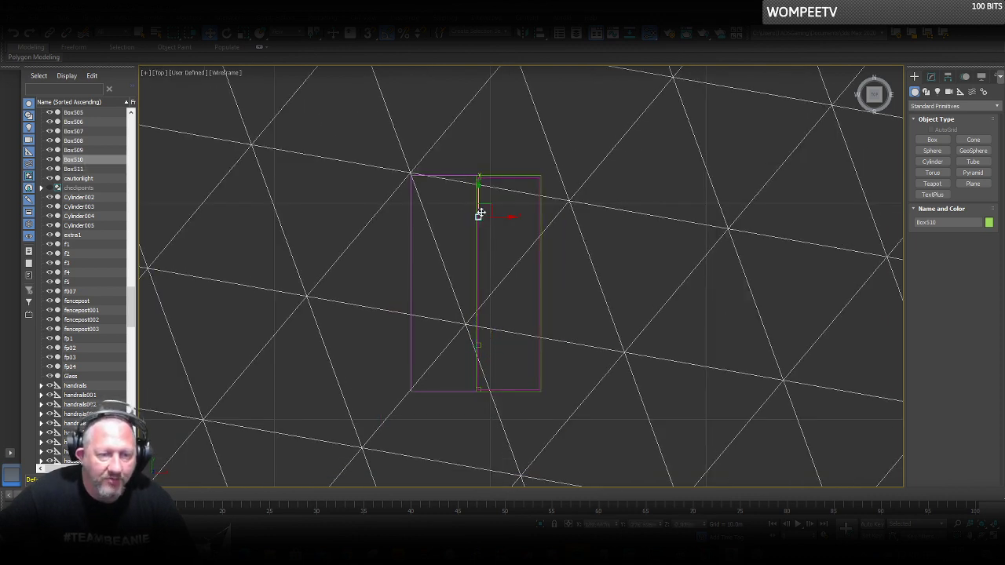
left_click_drag(482, 200, 481, 202)
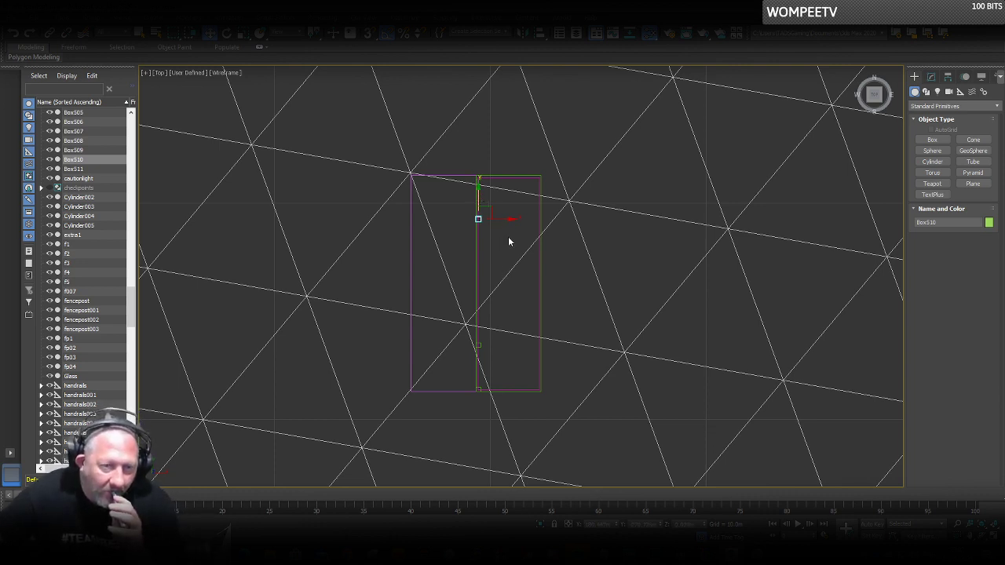
left_click_drag(479, 194, 479, 196)
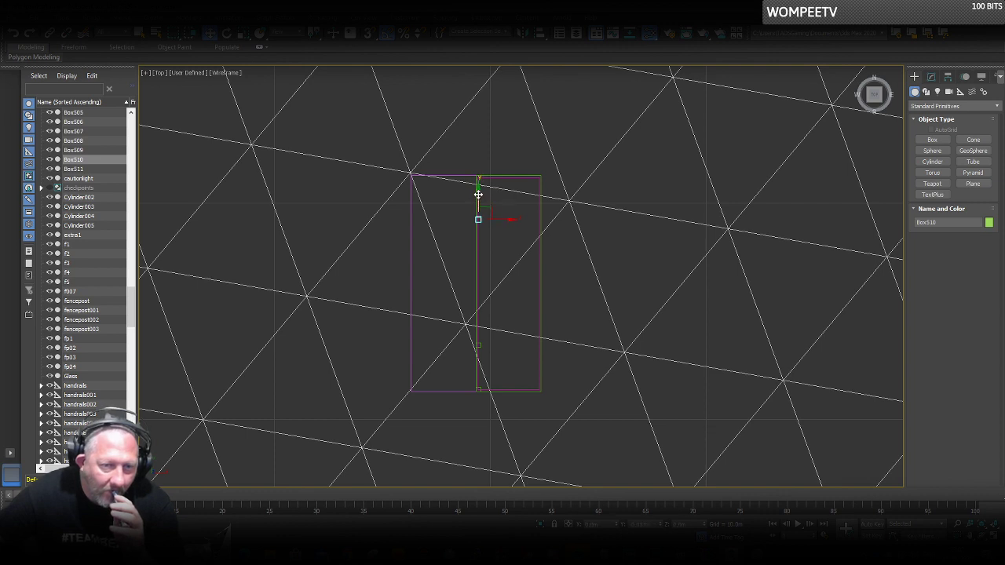
Fine-tune that inner post's spacing from the first corner post to match the post pair at the opposite end.
left_click(479, 348)
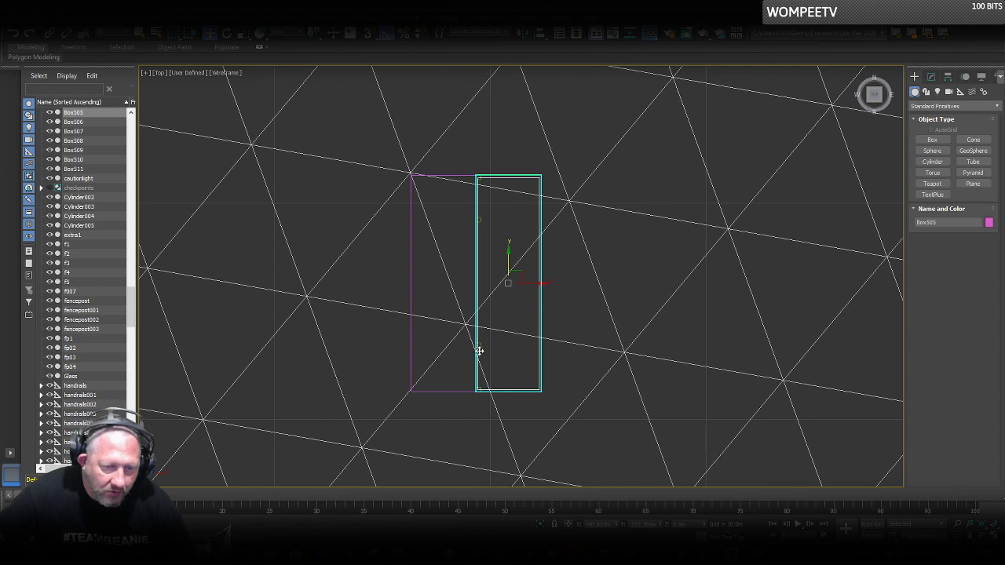
scroll(480, 388, "up", 5)
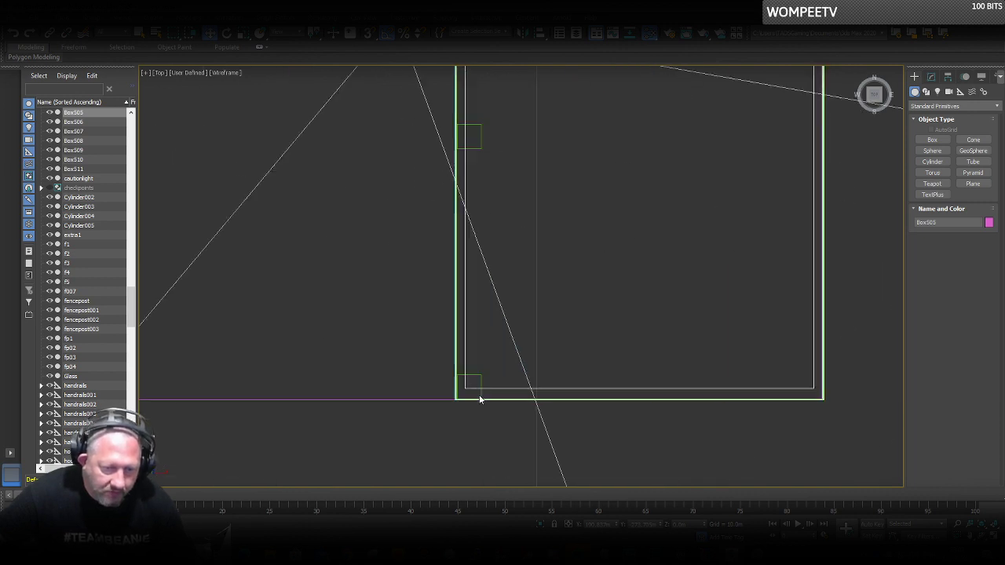
left_click(478, 377)
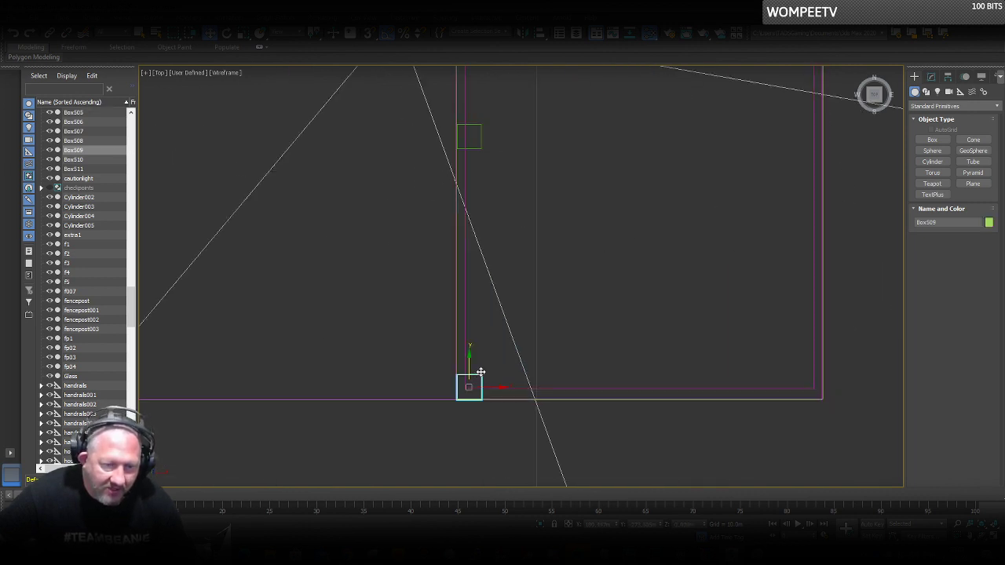
scroll(480, 372, "down", 6)
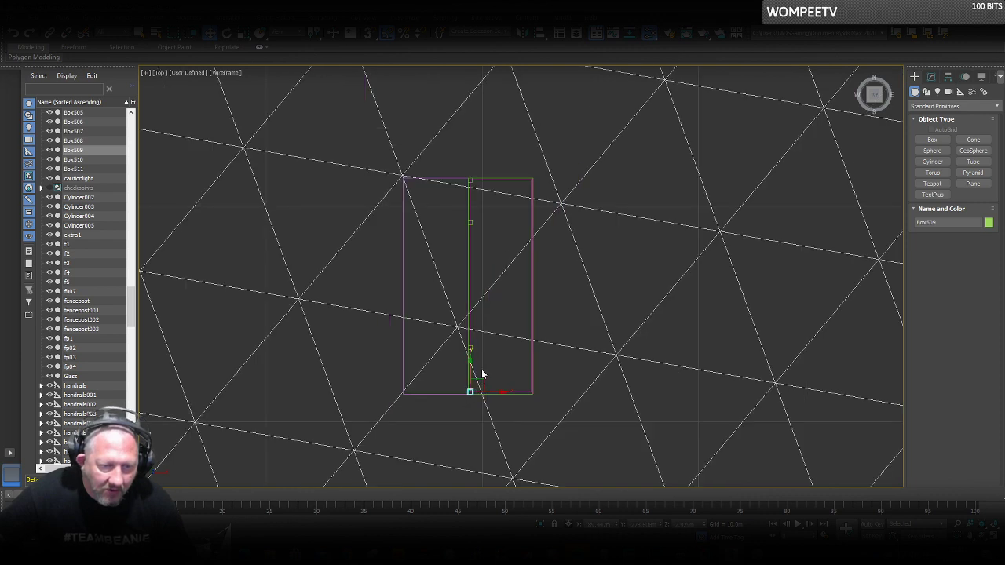
left_click(470, 223)
left_click_drag(471, 202, 471, 203)
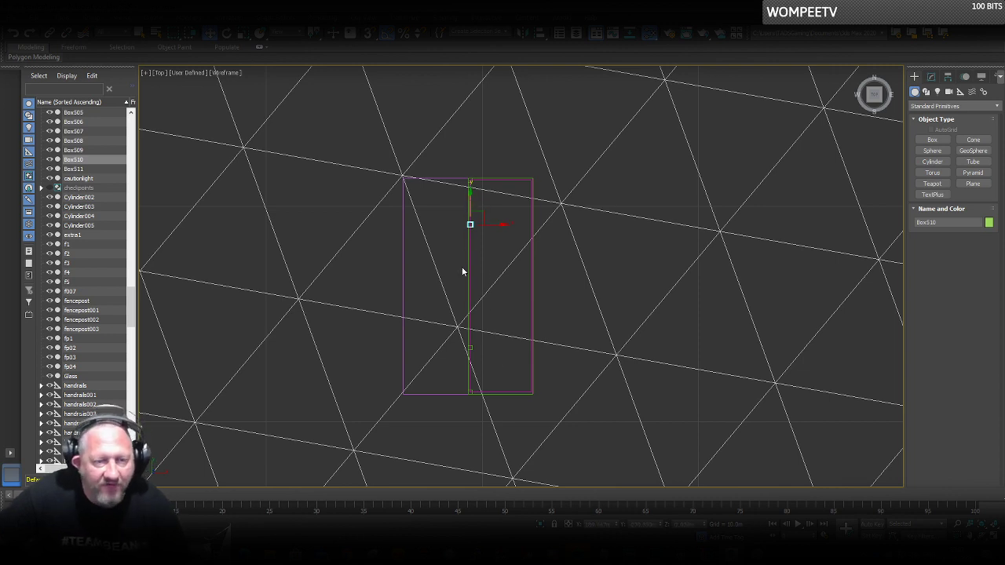
Clone the first corner post as a copy straight across to the platform's outer corner.
scroll(468, 178, "up", 10)
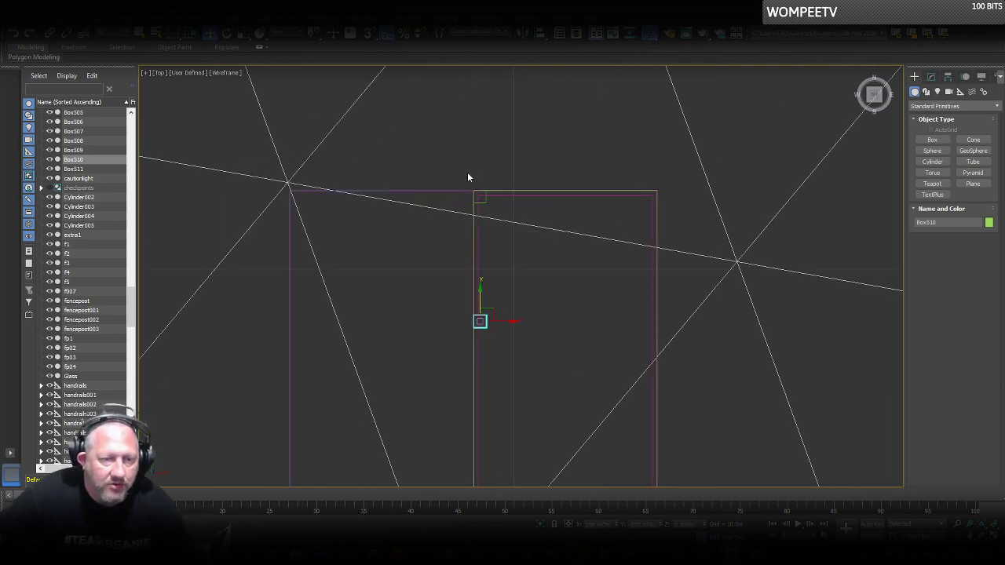
left_click(540, 271)
scroll(541, 271, "down", 5)
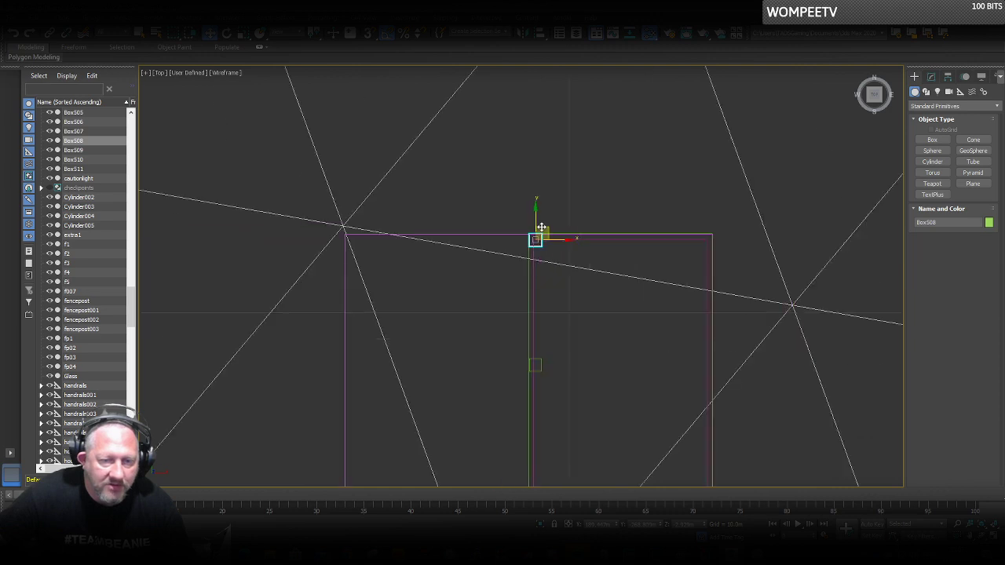
left_click_drag(555, 239, 371, 246)
key("Return")
scroll(408, 268, "down", 4)
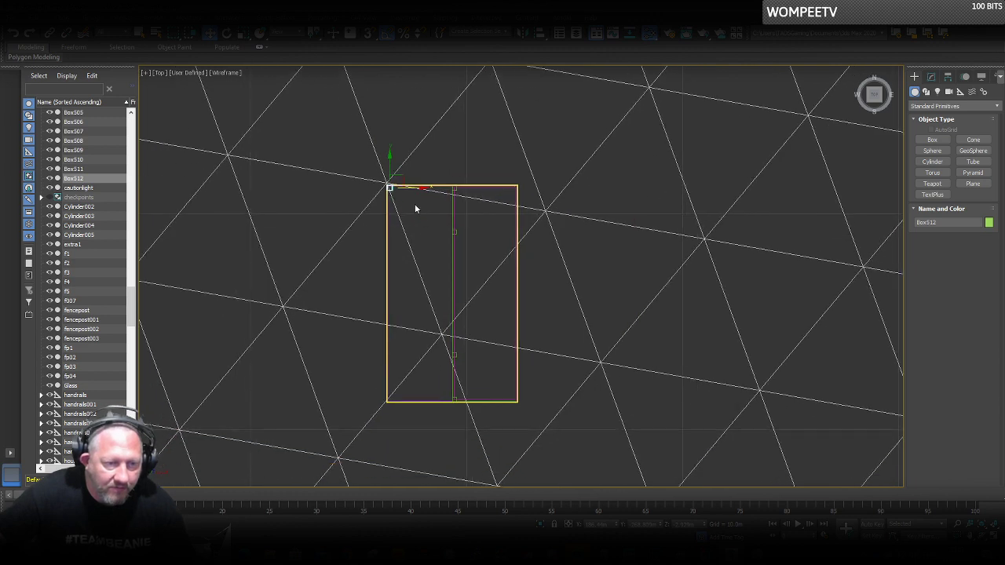
Clone the outer corner post along the platform's outer edge, placing one copy at the opposite corner and one midway.
mouse_move(400, 167)
left_mouse_down()
mouse_move(404, 376)
mouse_move(394, 262)
mouse_move(395, 272)
left_mouse_up()
left_click(504, 321)
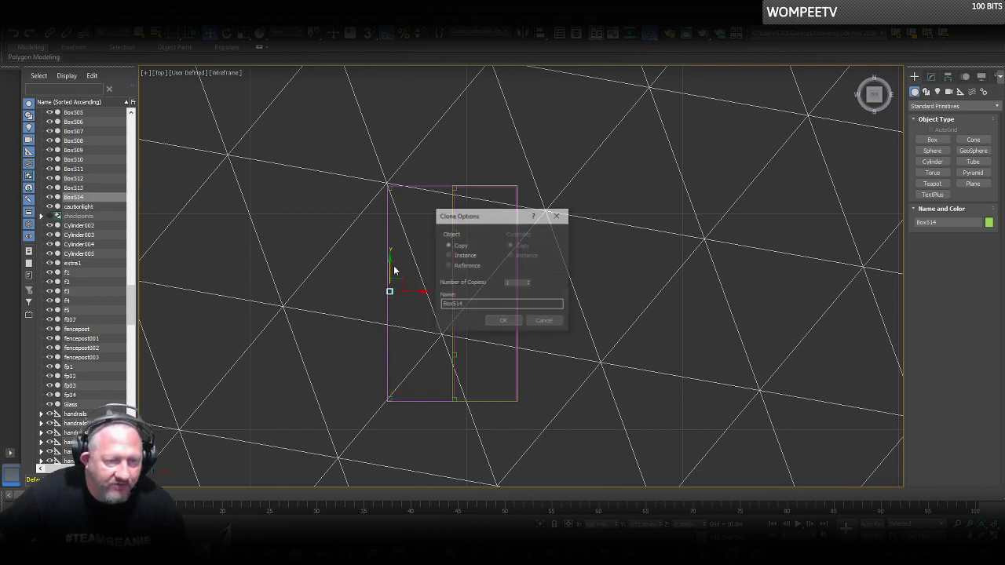
left_click(503, 321)
Nudge the first outer corner post slightly inward so it sits just inside the platform's edge.
scroll(417, 162, "up", 6)
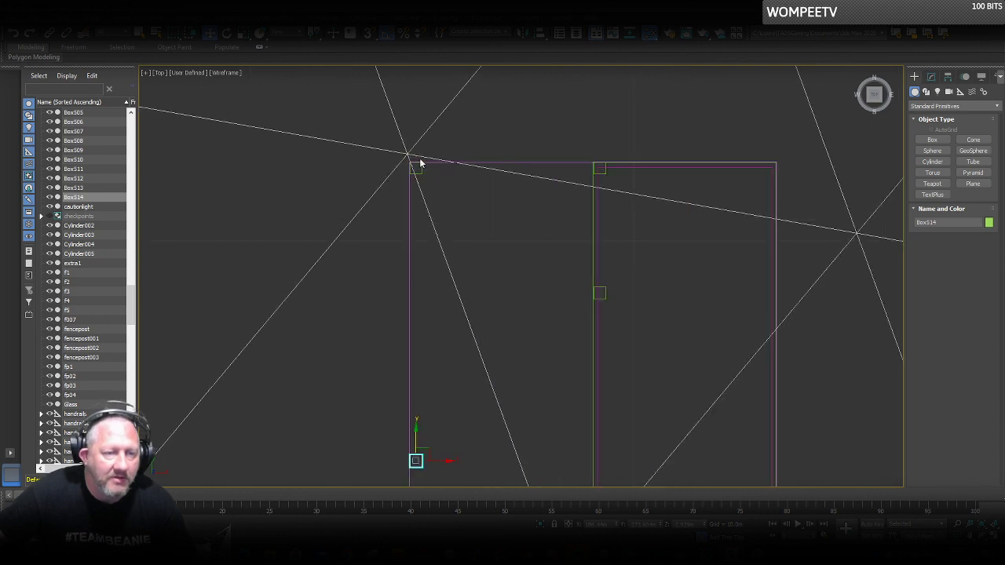
scroll(436, 162, "up", 3)
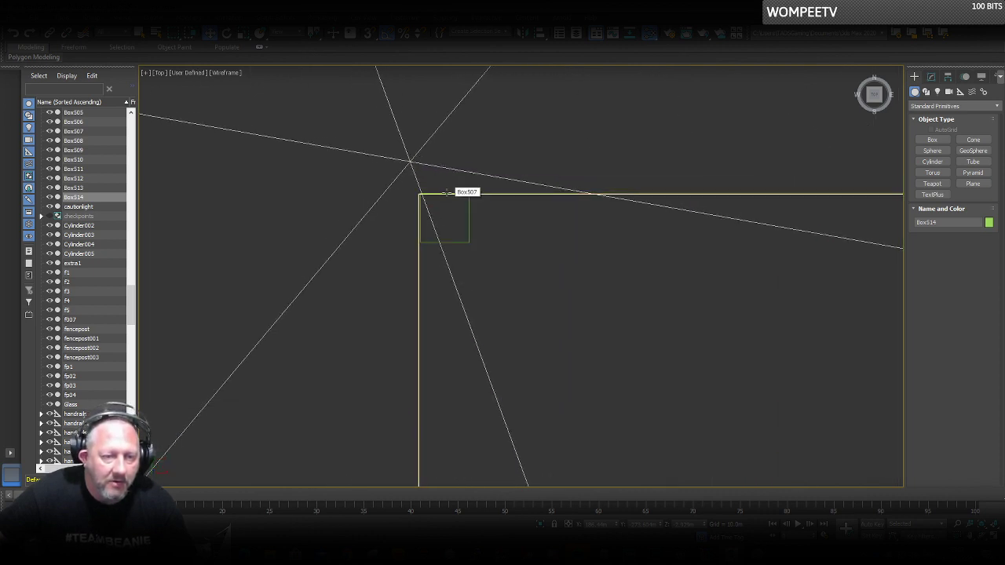
left_click(445, 194)
left_click_drag(442, 192, 443, 196)
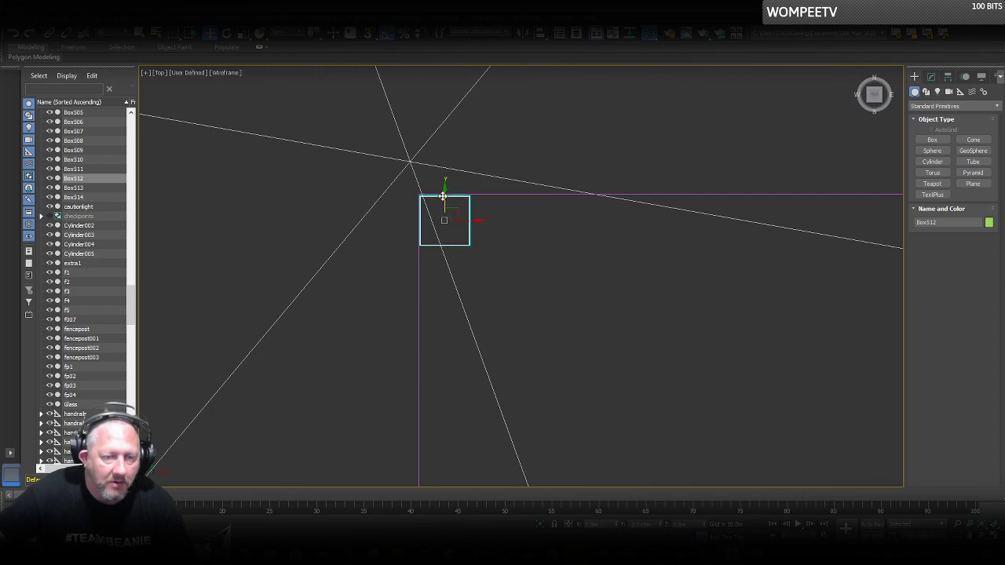
Nudge the opposite outer corner post toward the platform's end edge so it sits just inside the corner.
scroll(442, 195, "down", 12)
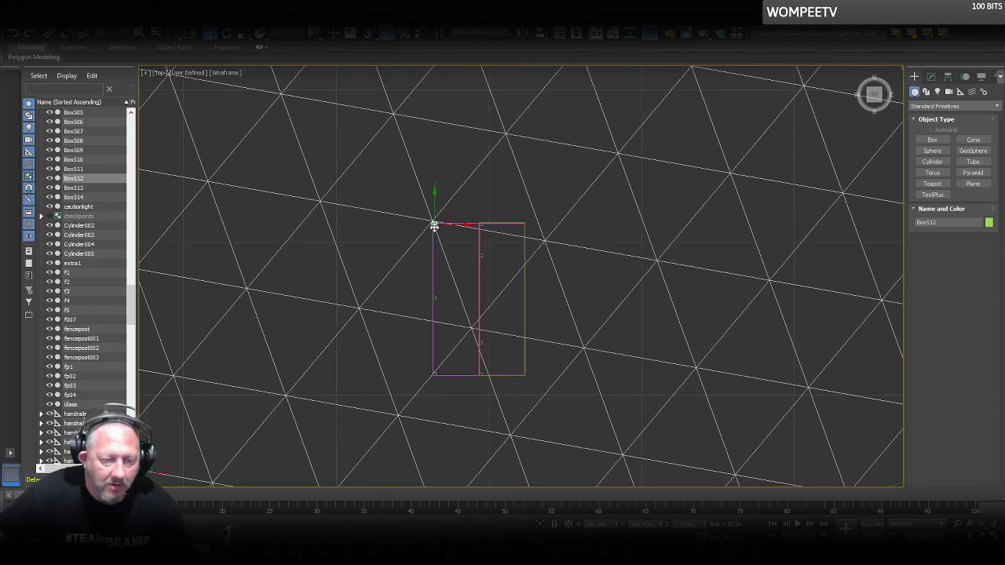
scroll(426, 272, "up", 4)
scroll(427, 276, "up", 8)
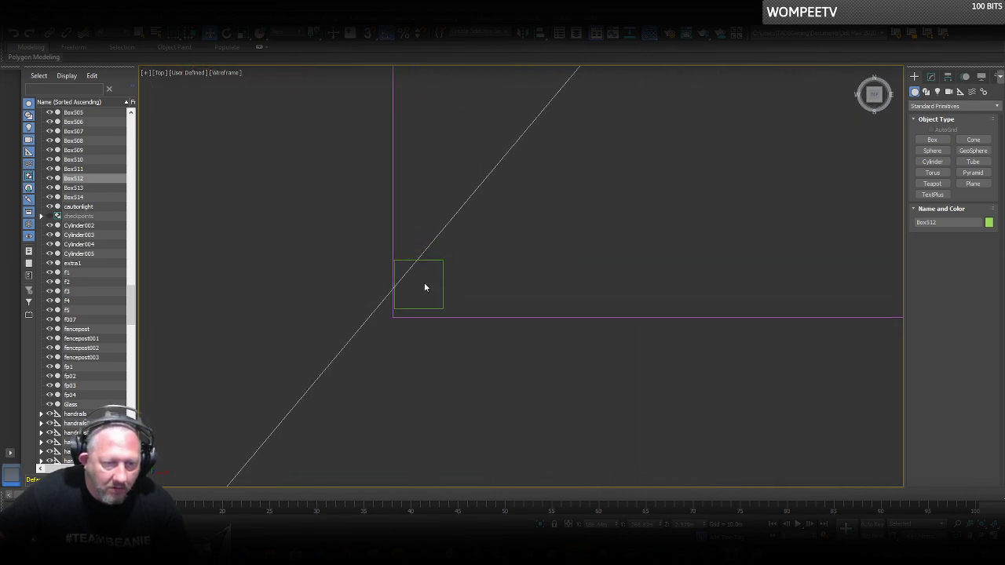
left_click(423, 252)
left_click_drag(417, 255, 418, 265)
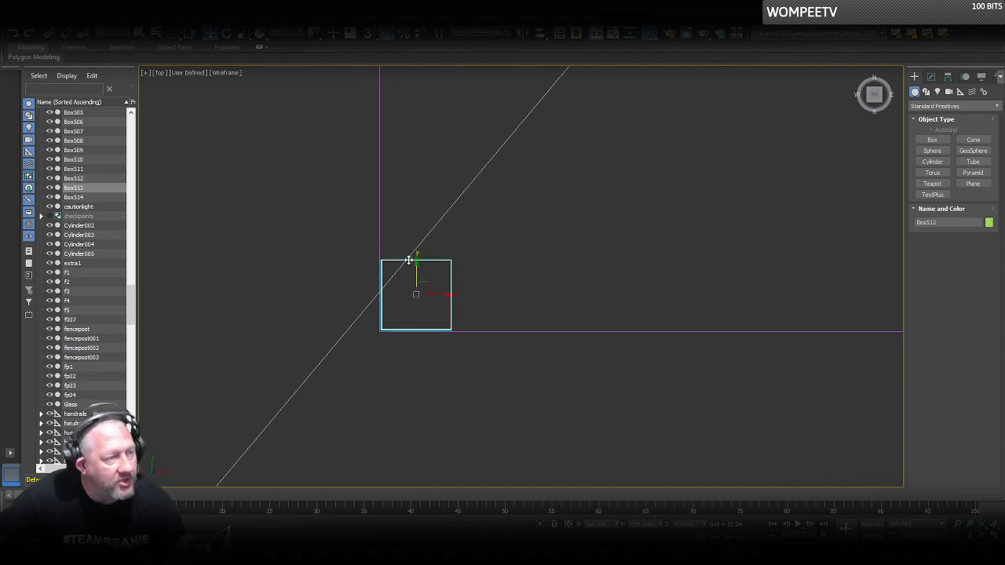
scroll(404, 284, "down", 6)
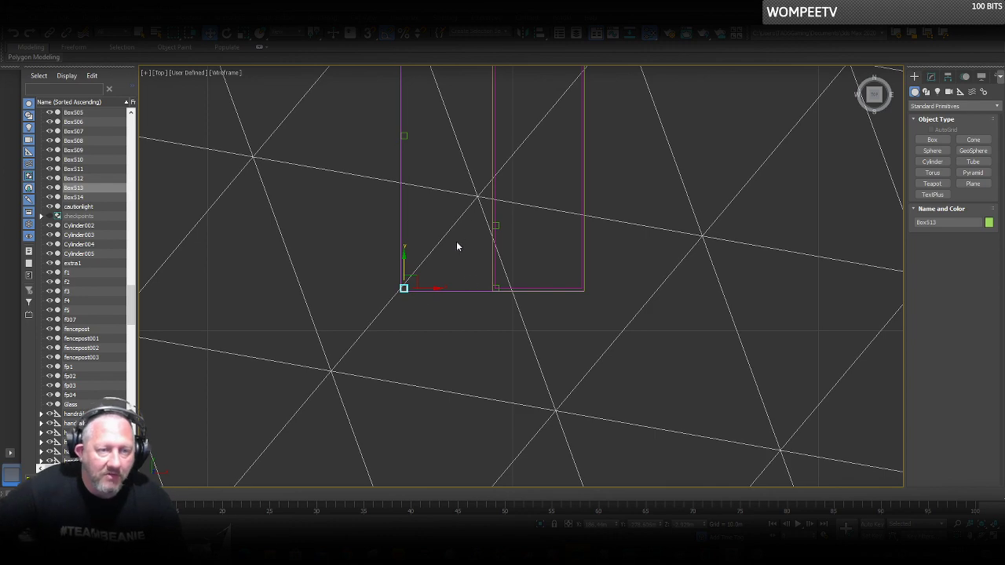
Clone the inner post nearest the first corner as a copy straight across to just outside the cabin's back edge.
scroll(411, 146, "up", 5)
scroll(411, 146, "down", 6)
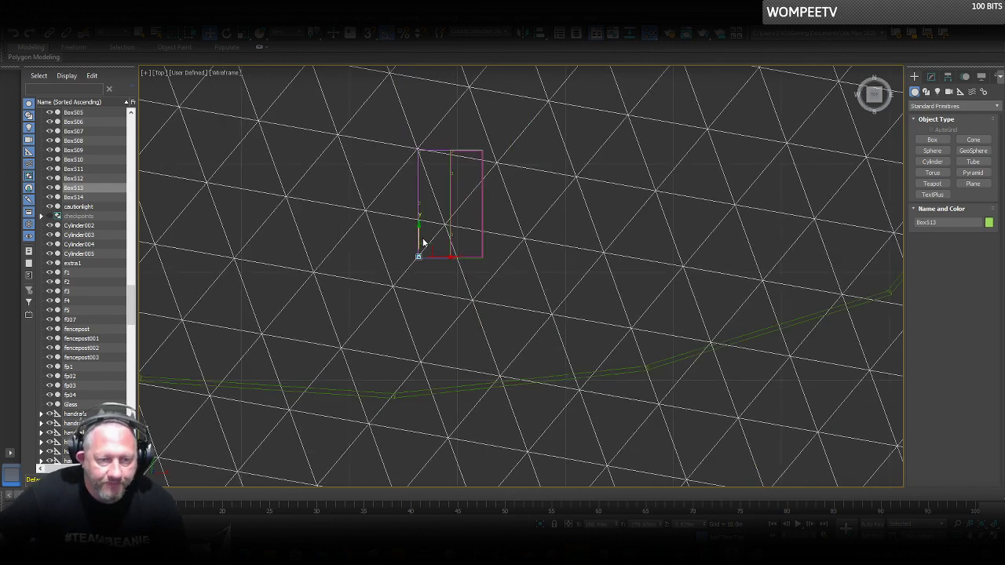
scroll(416, 205, "up", 4)
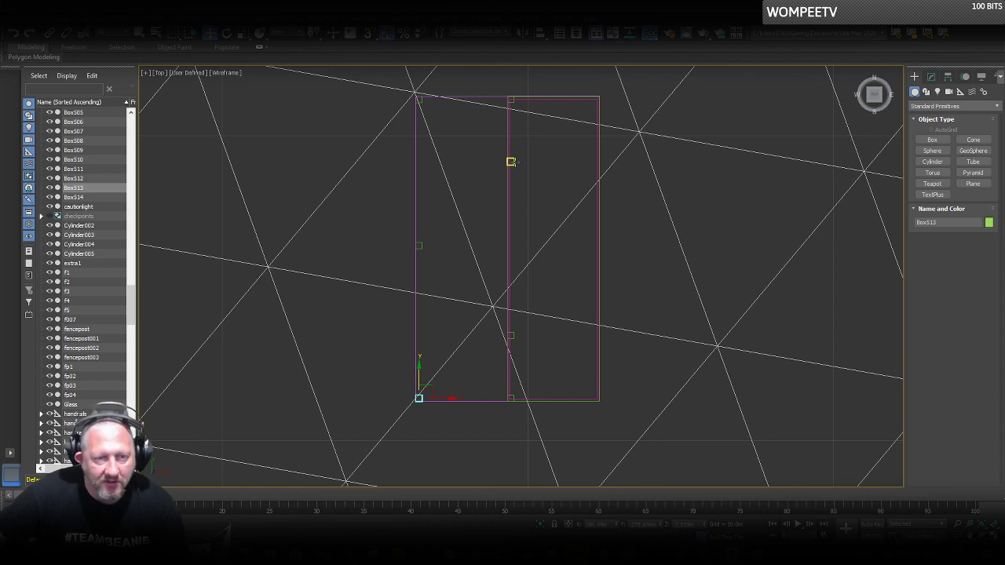
left_click(510, 162)
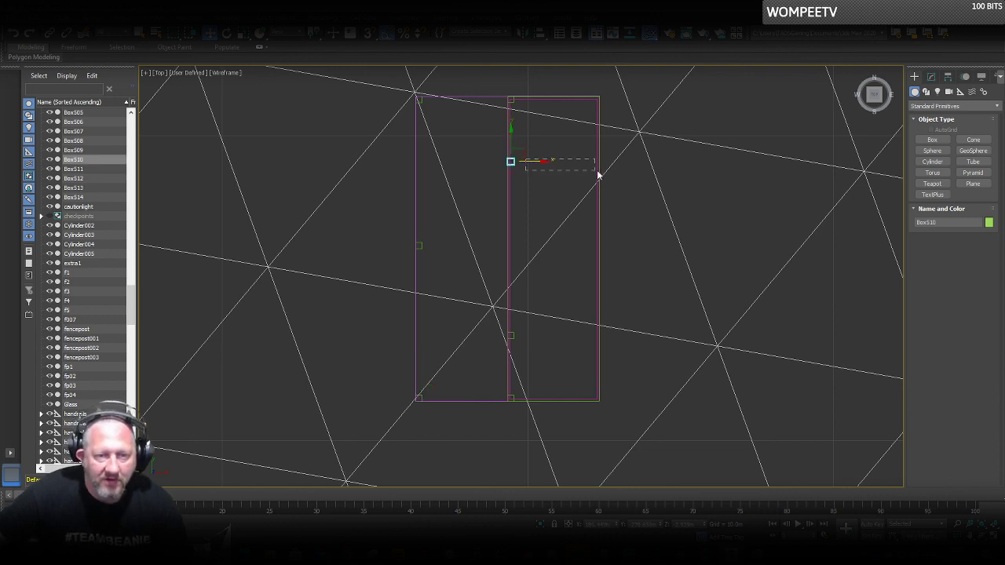
left_click_drag(597, 171, 603, 169)
left_click(523, 170)
left_click(511, 162)
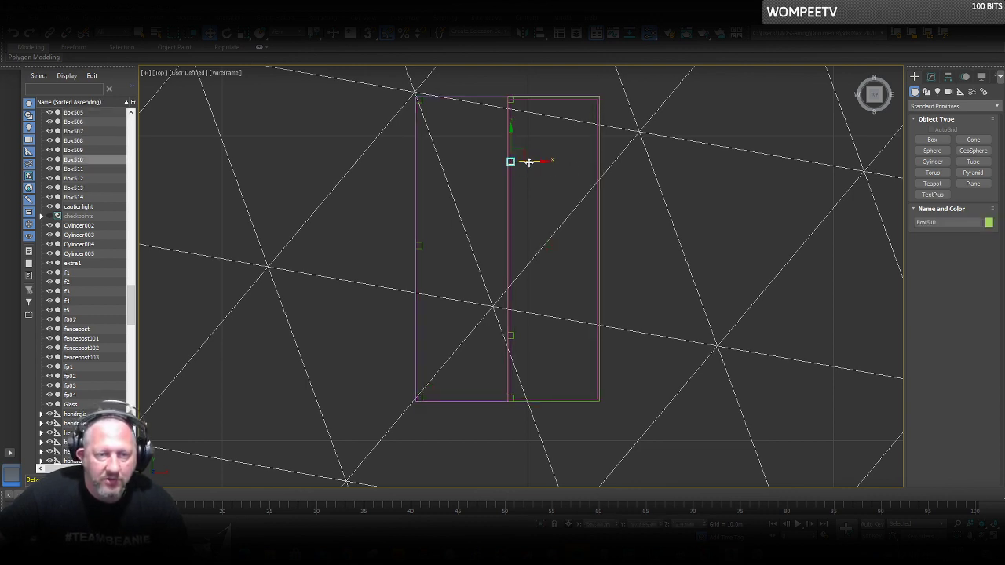
left_click_drag(528, 161, 626, 170)
left_click(511, 323)
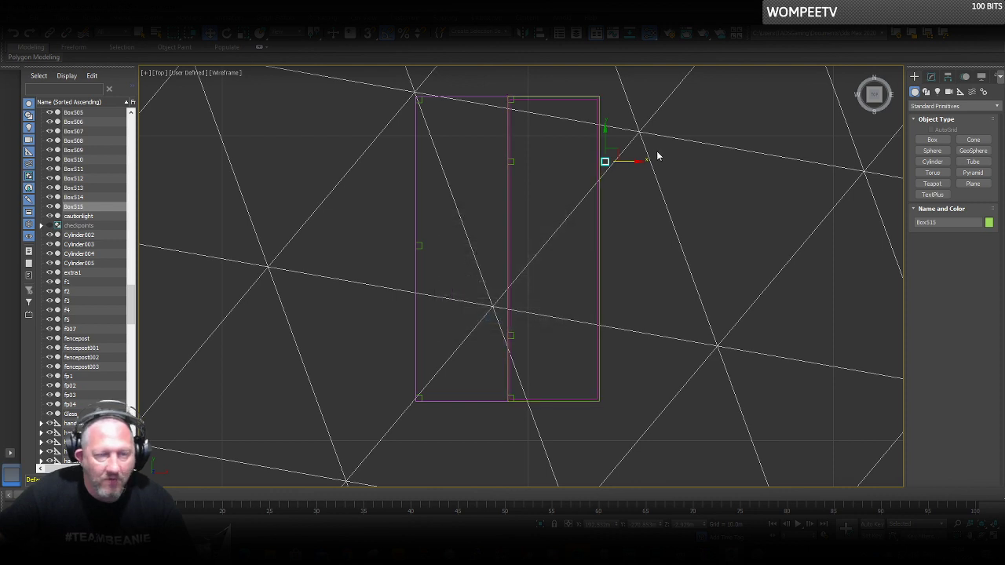
Shift the back-edge post slightly toward the middle and clone it as a copy farther along the cabin's back edge.
scroll(658, 156, "up", 3)
mouse_move(531, 181)
left_mouse_down()
mouse_move(510, 167)
mouse_move(510, 308)
left_mouse_up()
scroll(509, 163, "down", 3)
left_click(507, 321)
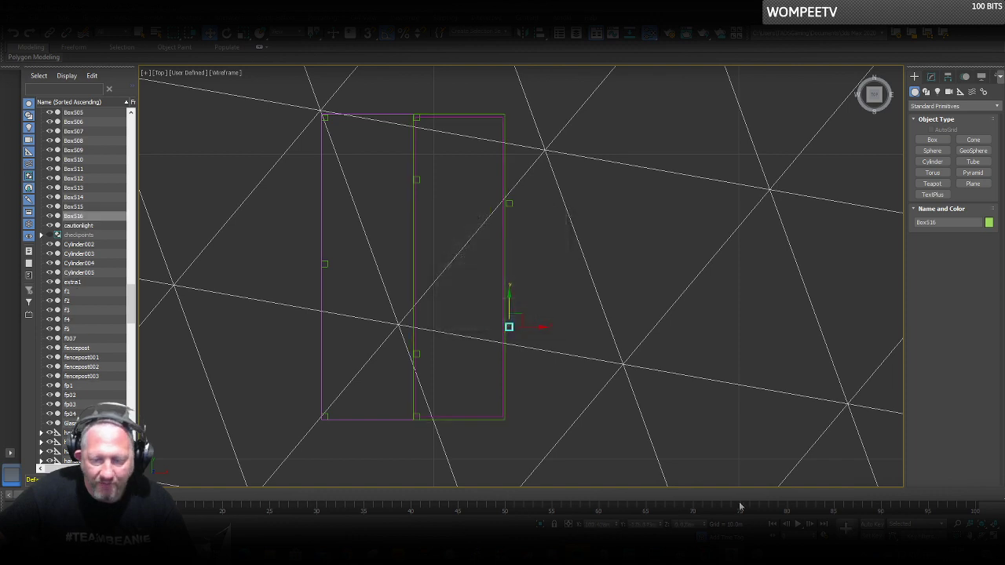
Examine the cabin's support posts from several sides in the perspective view, and compare the cabin with the surrounding stadium and grandstands.
key("alt+w")
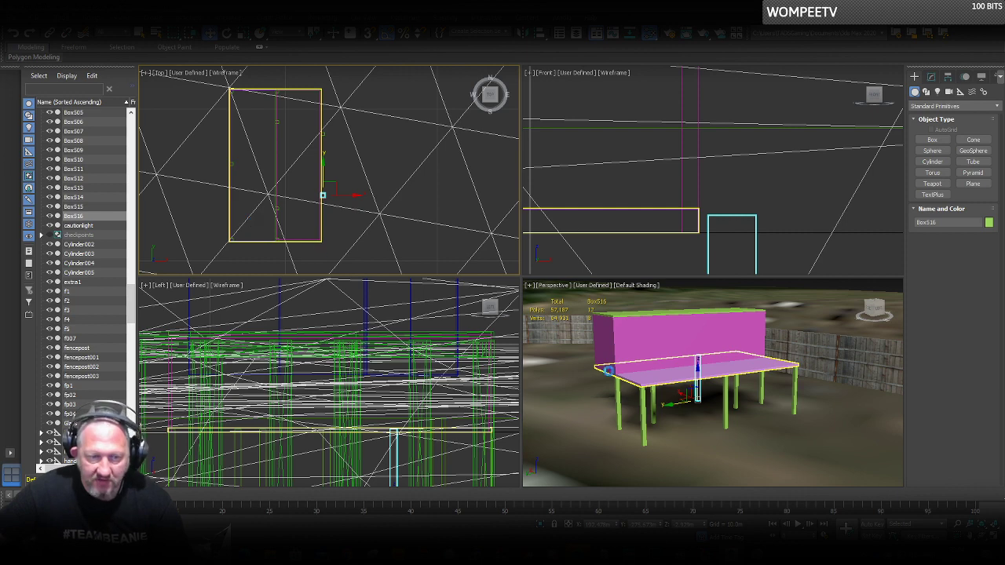
key("e")
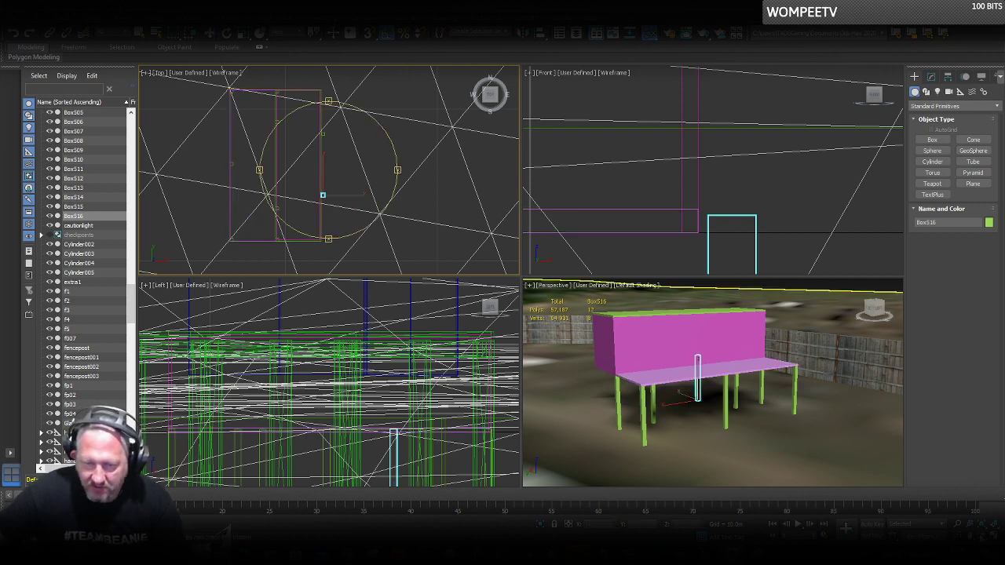
left_click(725, 403)
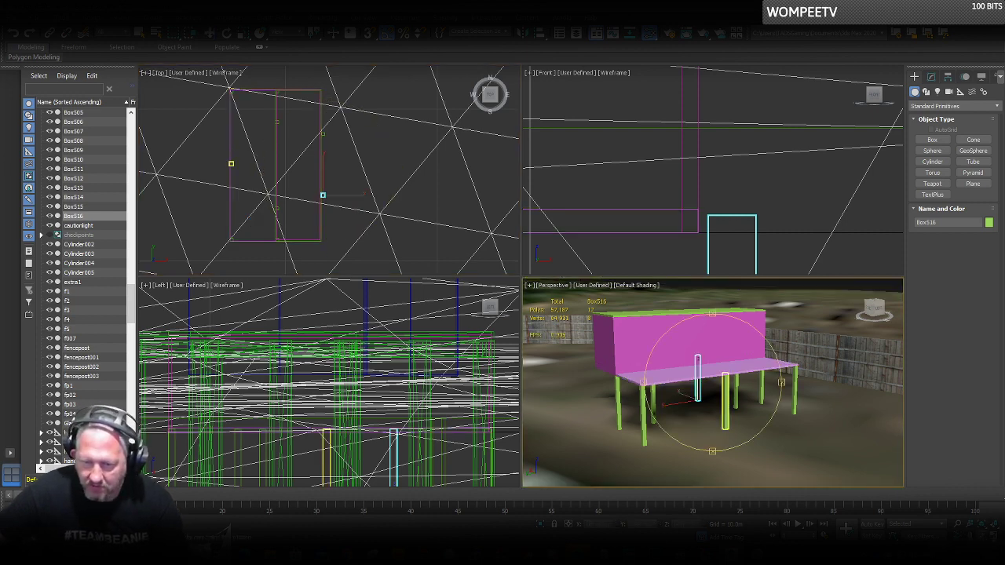
key("alt+w")
middle_click_drag(578, 337, 554, 317, "alt")
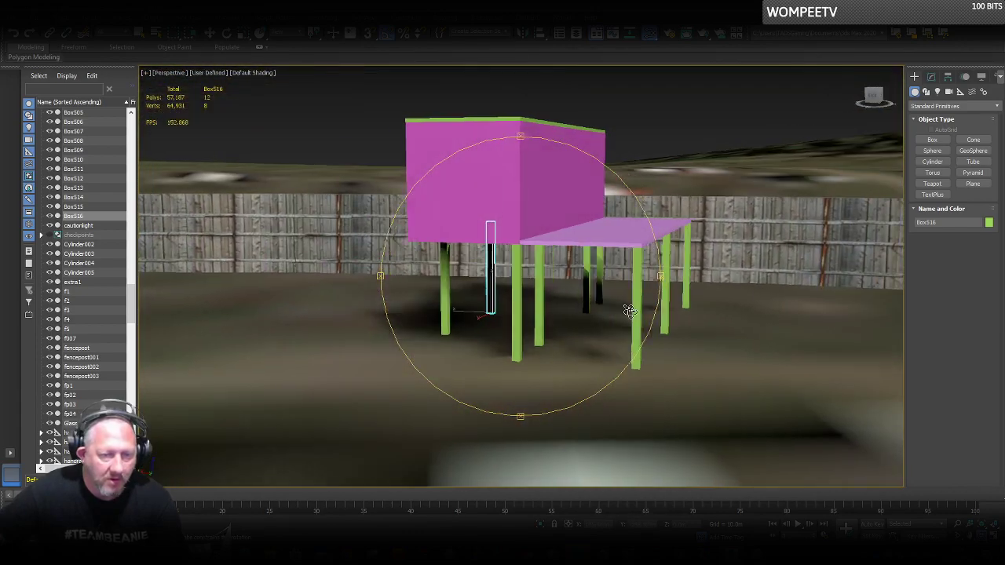
middle_click_drag(630, 312, 627, 315, "alt")
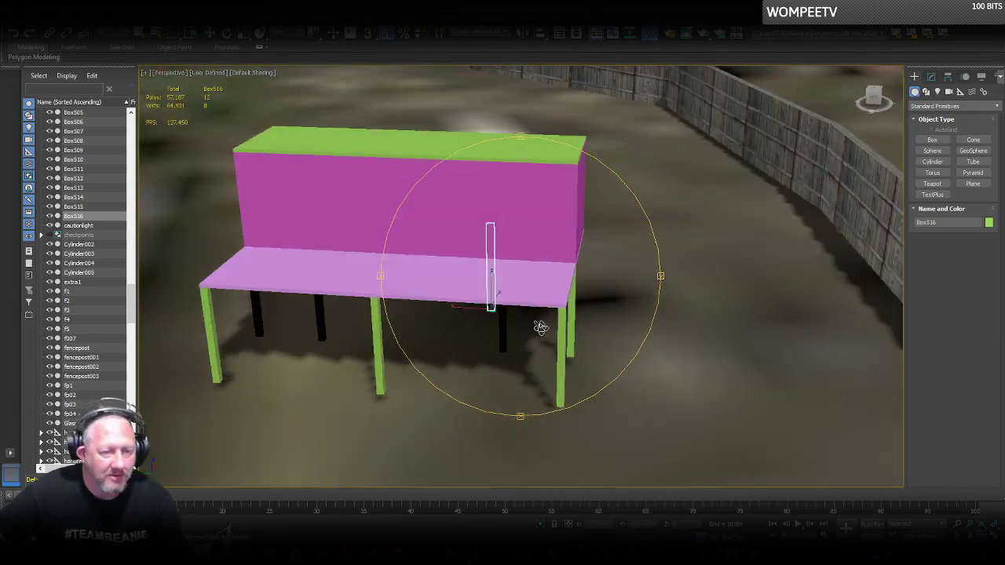
middle_click_drag(540, 328, 144, 338, "alt")
middle_click_drag(206, 192, 399, 347)
scroll(398, 348, "down", 12)
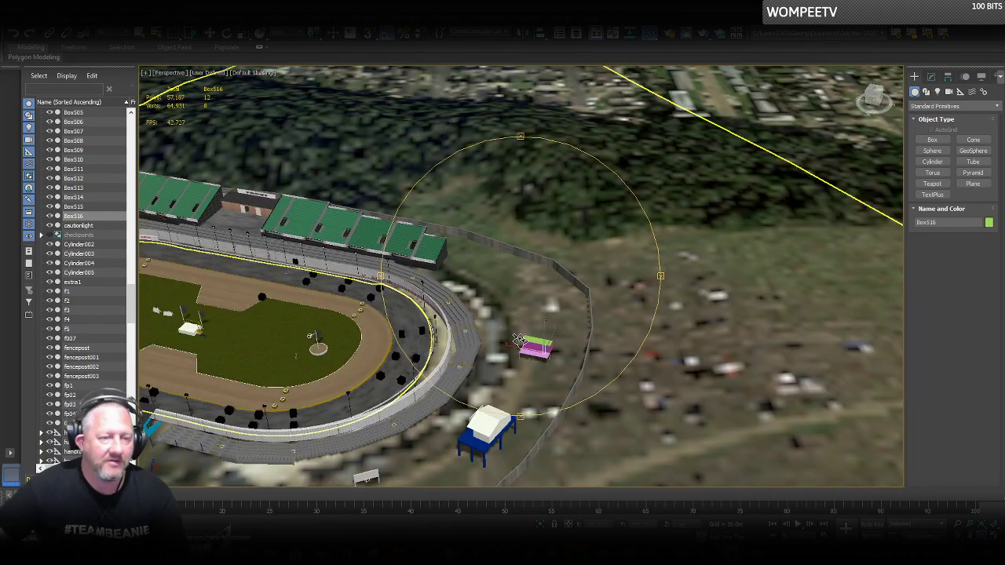
scroll(348, 225, "up", 12)
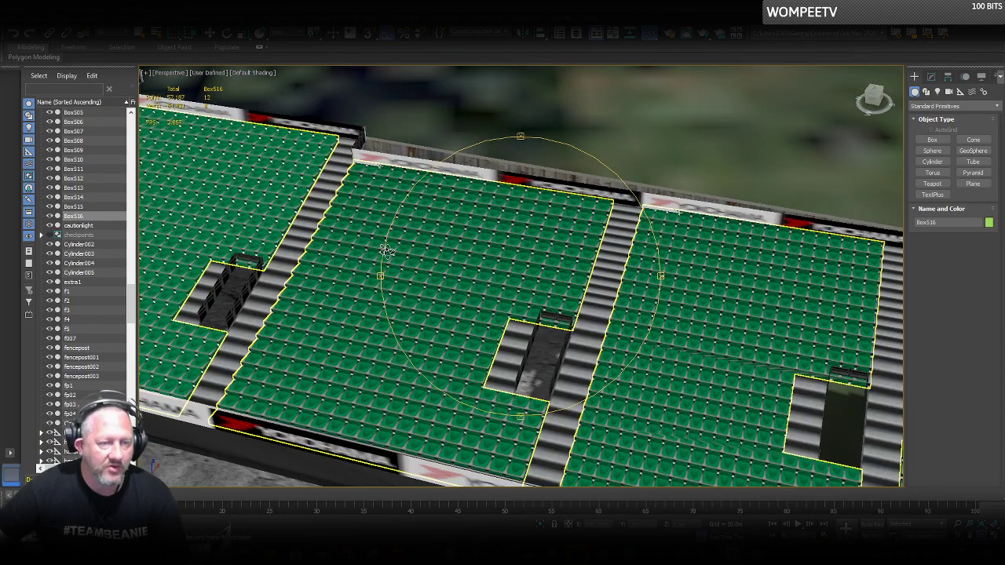
scroll(386, 251, "down", 12)
middle_click_drag(395, 271, 419, 273)
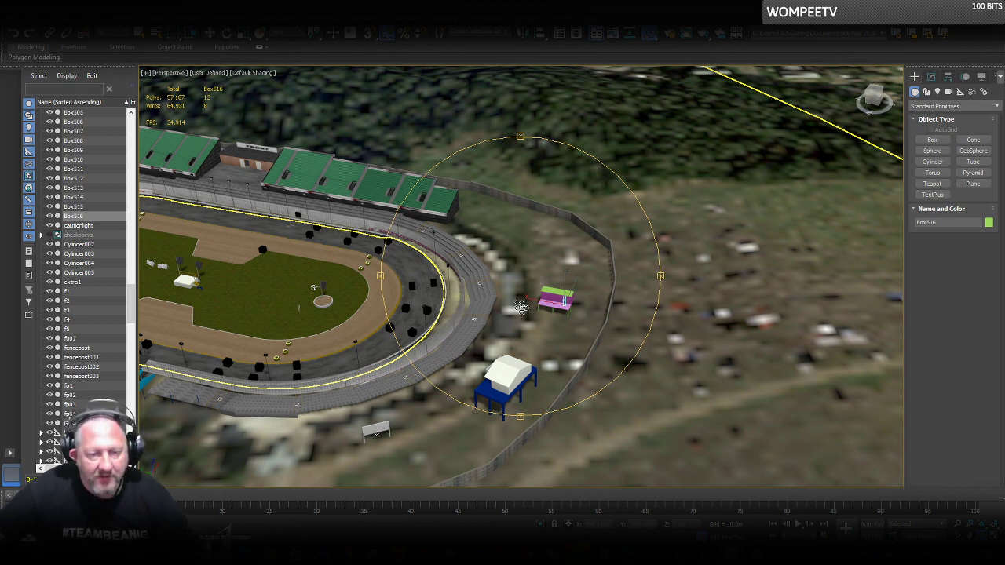
Select both posts behind the cabin and examine their placement against the cabin's back edge from the end and rear.
key("z")
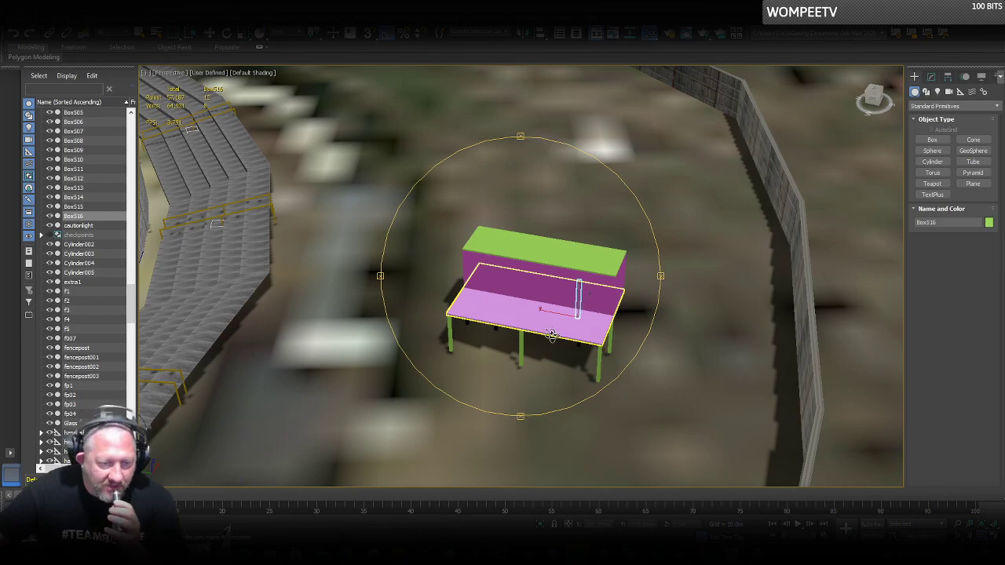
middle_click_drag(544, 349, 465, 340, "alt")
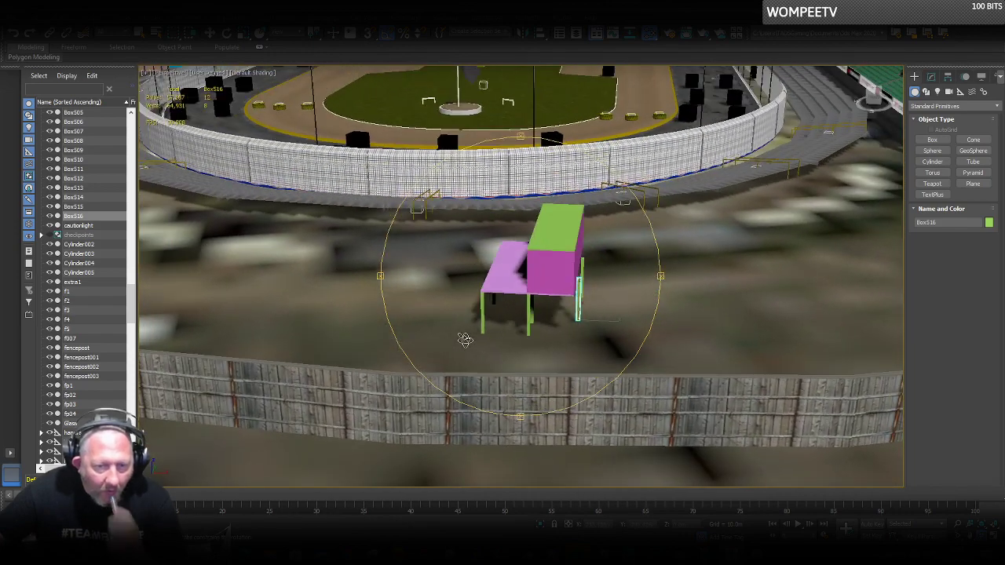
scroll(581, 281, "up", 5)
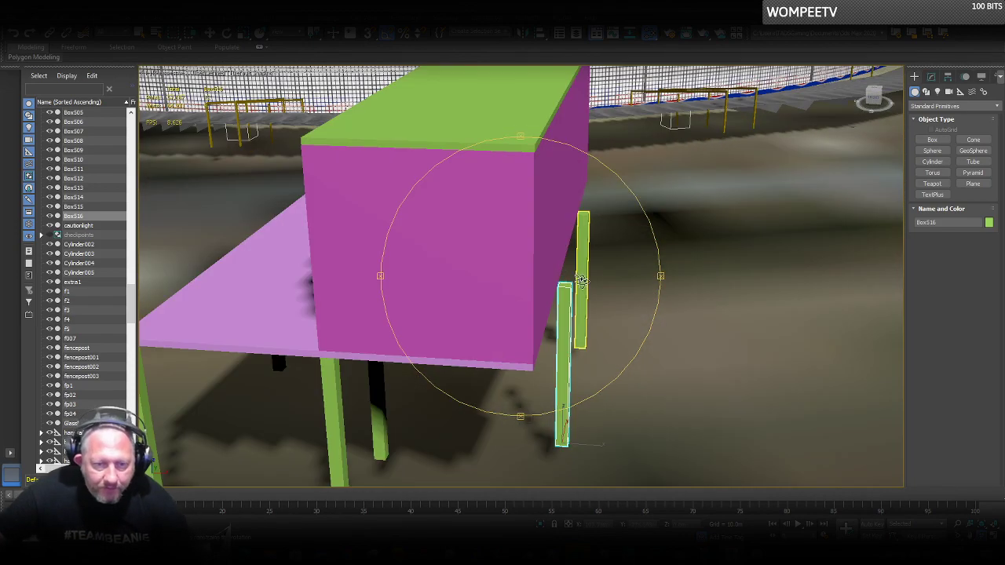
key("w")
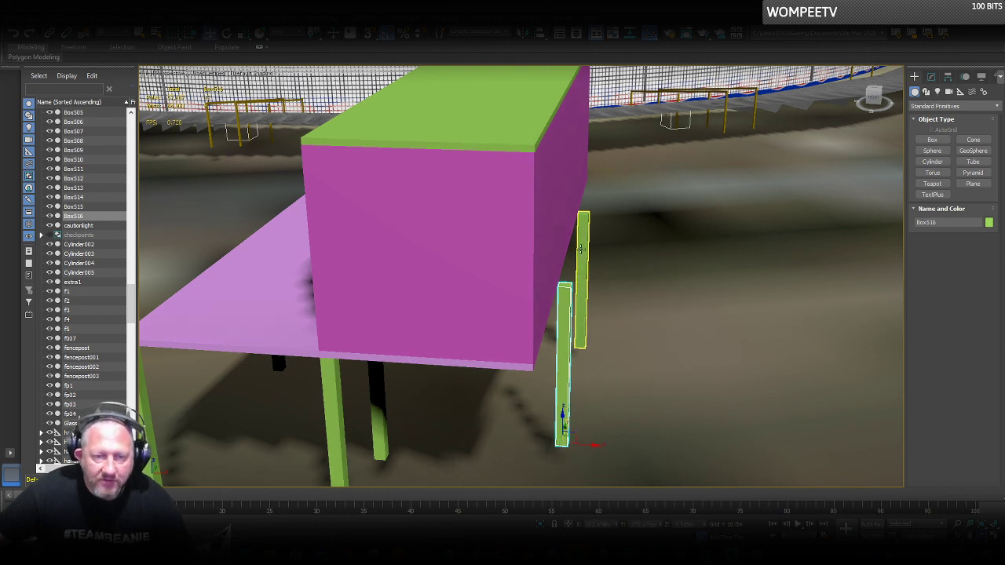
left_click(580, 249, "ctrl")
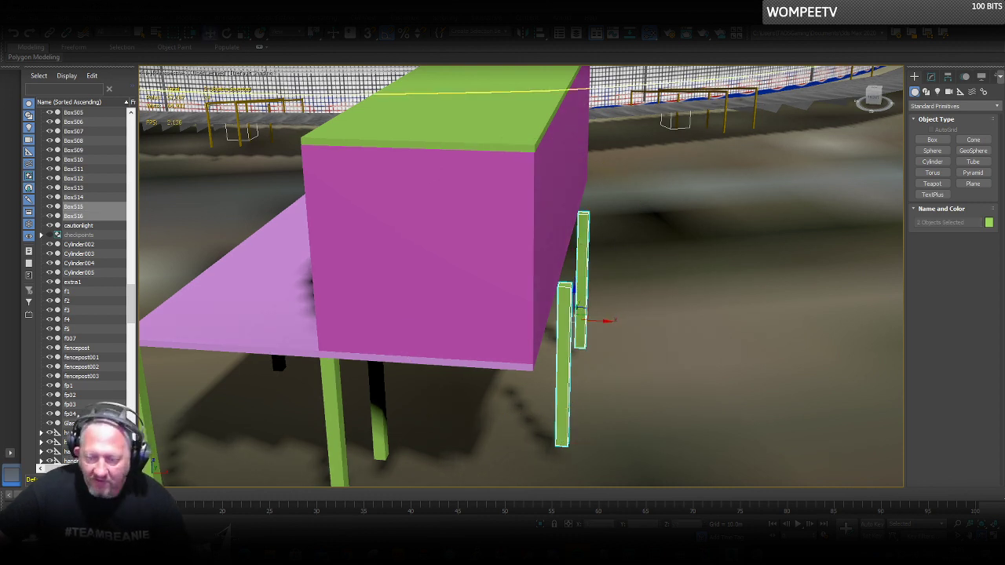
left_click(981, 535)
left_click_drag(618, 343, 593, 321)
right_click(597, 304)
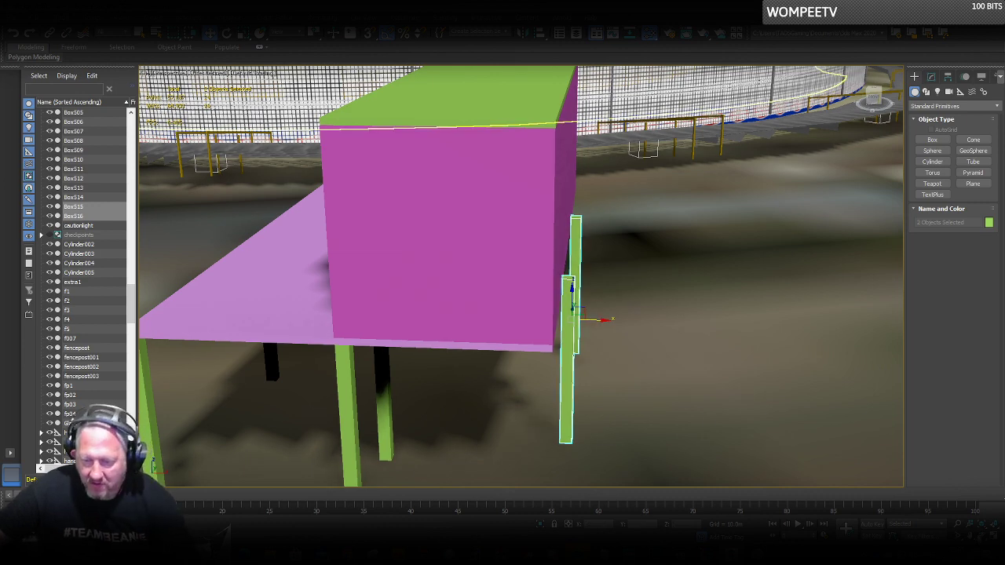
left_click(981, 535)
left_click_drag(709, 346, 520, 290)
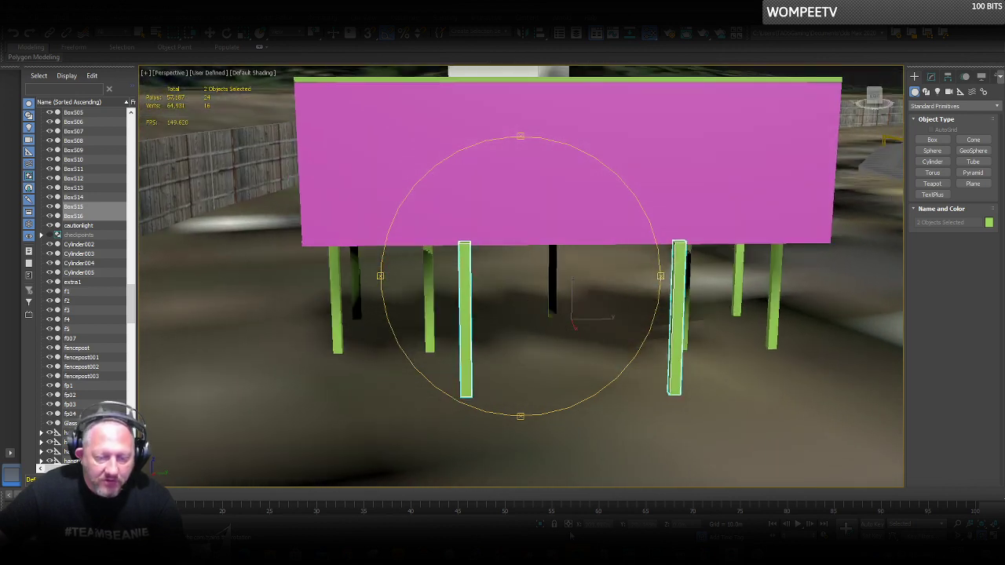
Switch to the browser and study the raised cabins and their supports in the paused Foxhall Stadium aerial video.
mouse_move(347, 554)
left_click(402, 506)
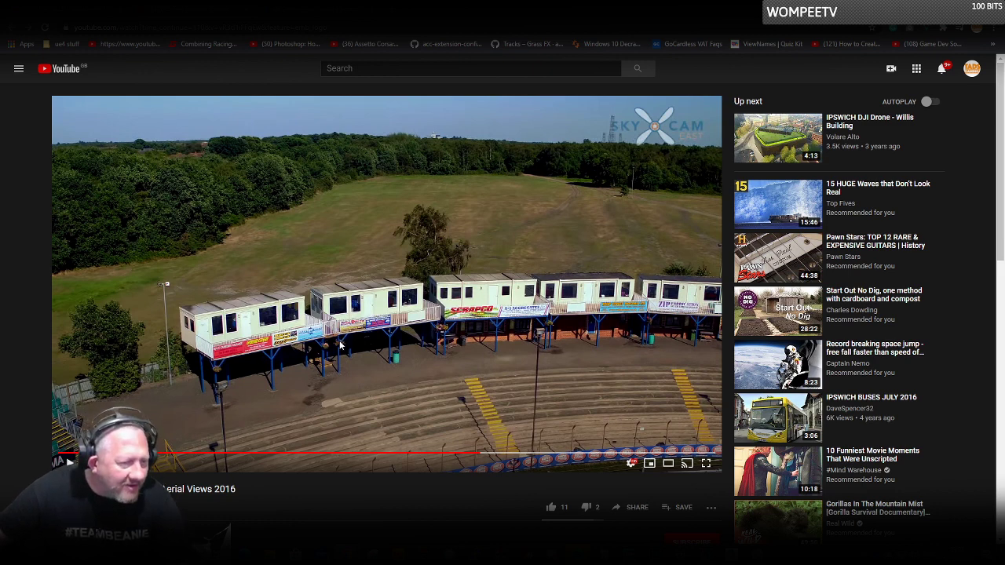
left_click(176, 10)
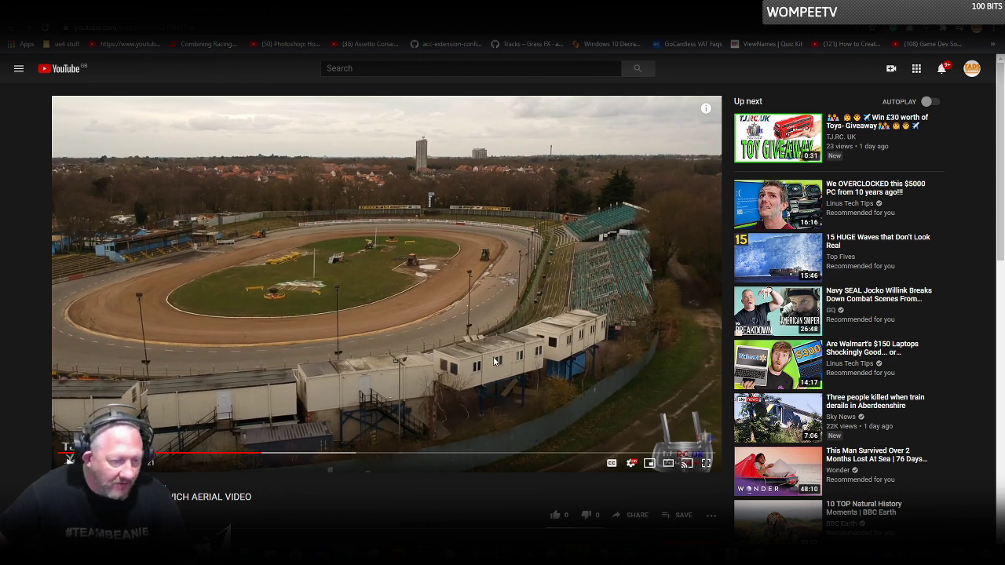
scroll(453, 364, "down", 1)
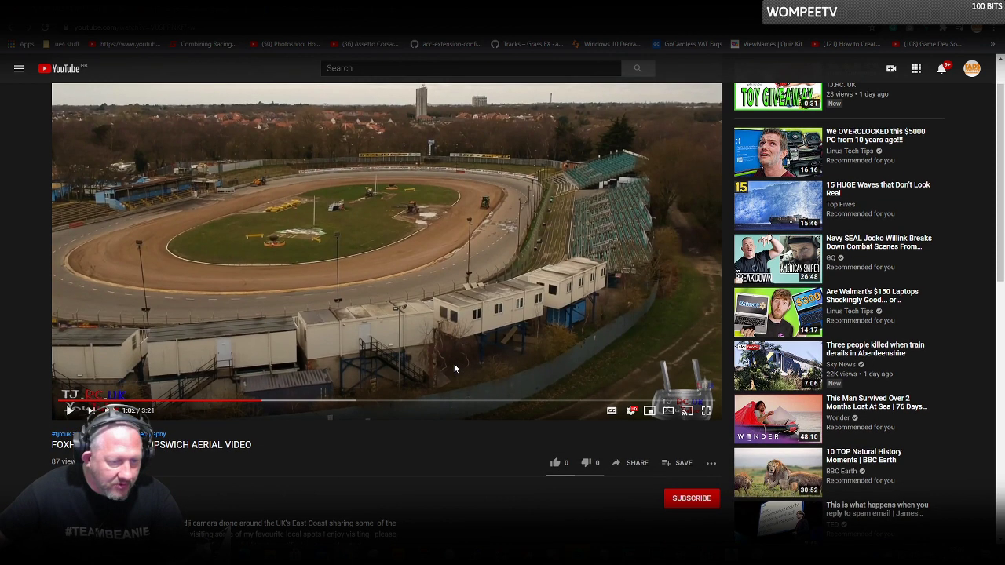
scroll(371, 344, "up", 1)
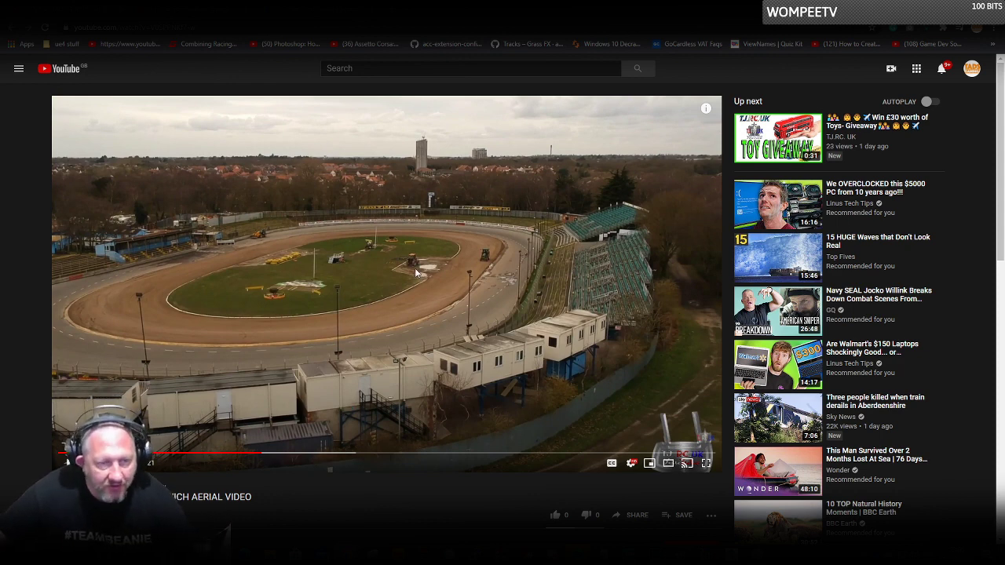
scroll(518, 315, "down", 1)
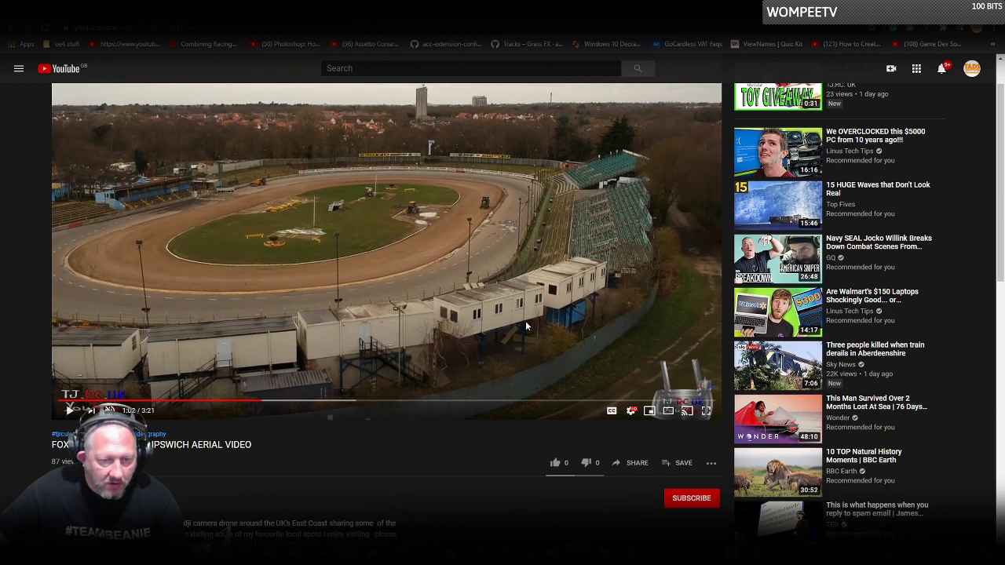
scroll(447, 307, "up", 1)
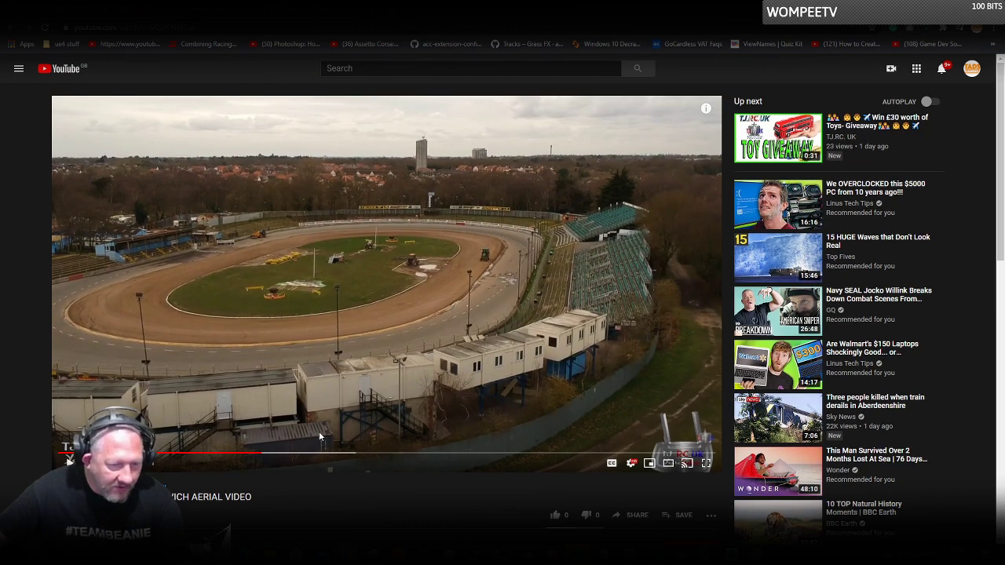
scroll(318, 431, "down", 2)
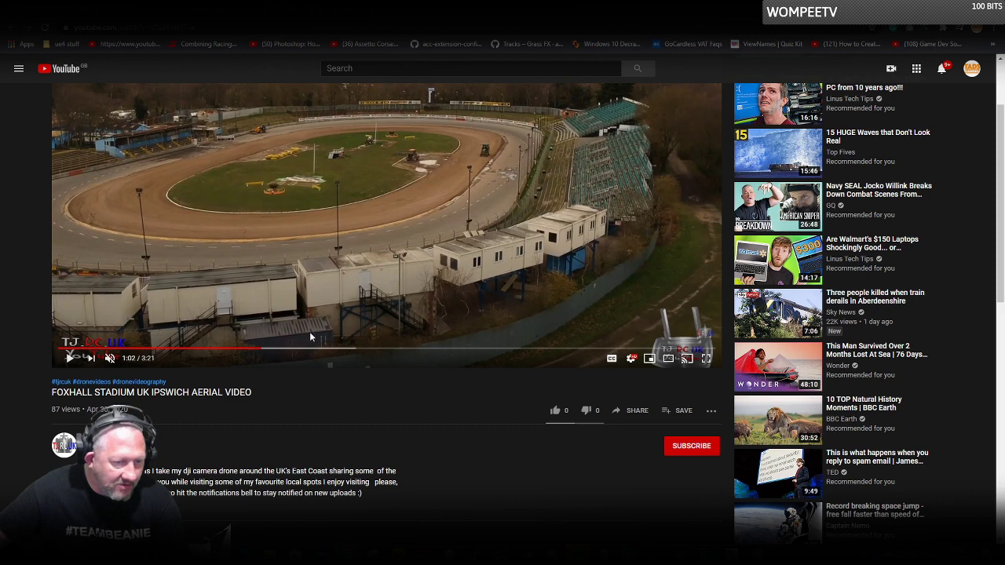
scroll(314, 329, "up", 2)
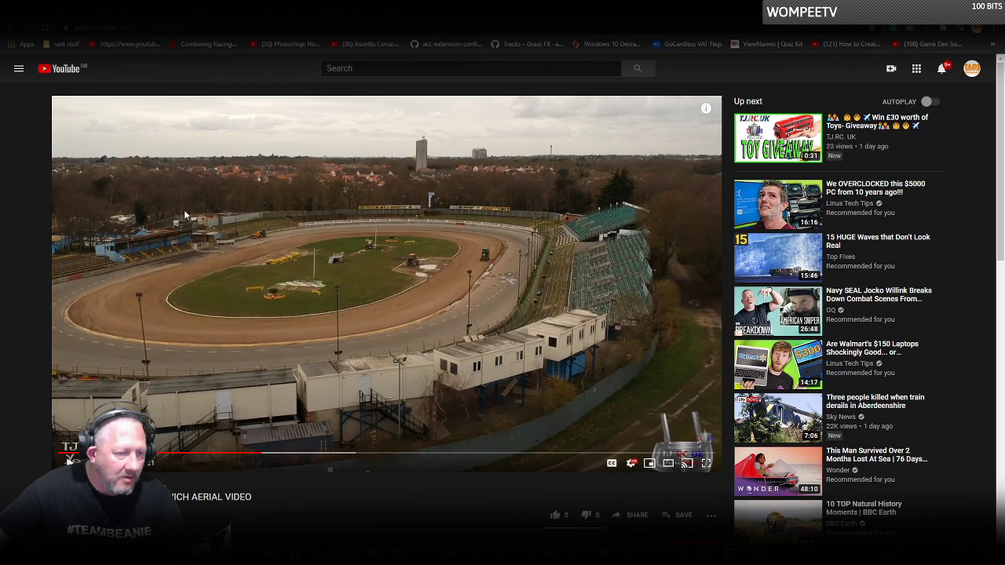
Return to the 2016 aerial views video and play it from slightly earlier to view the stadium from above.
key("alt+Left")
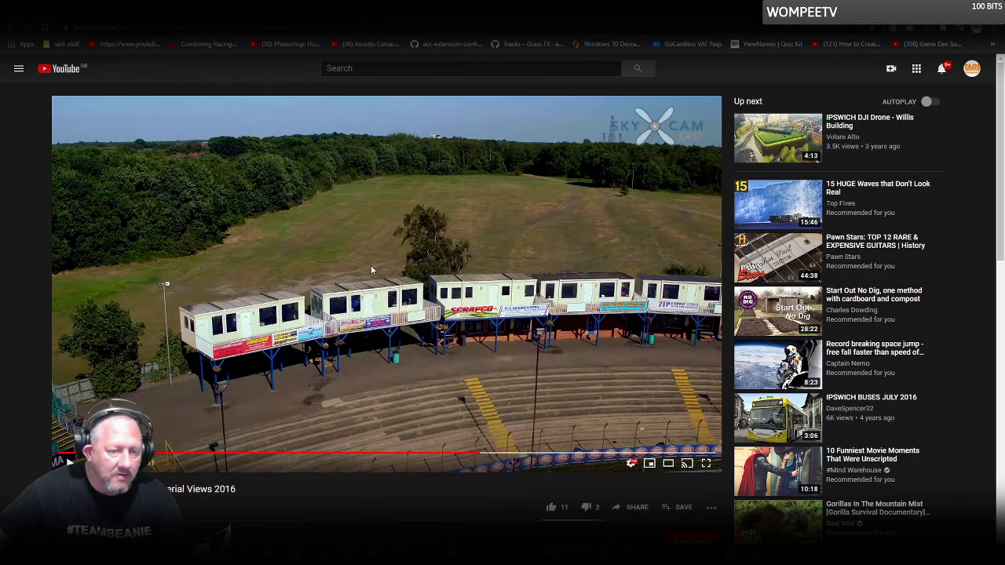
left_click(477, 456)
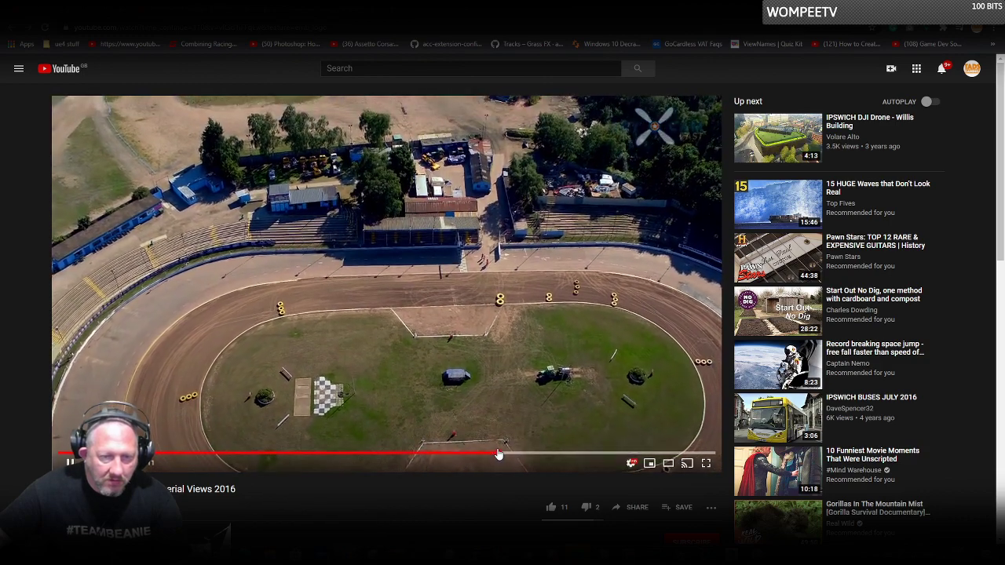
left_click(585, 216)
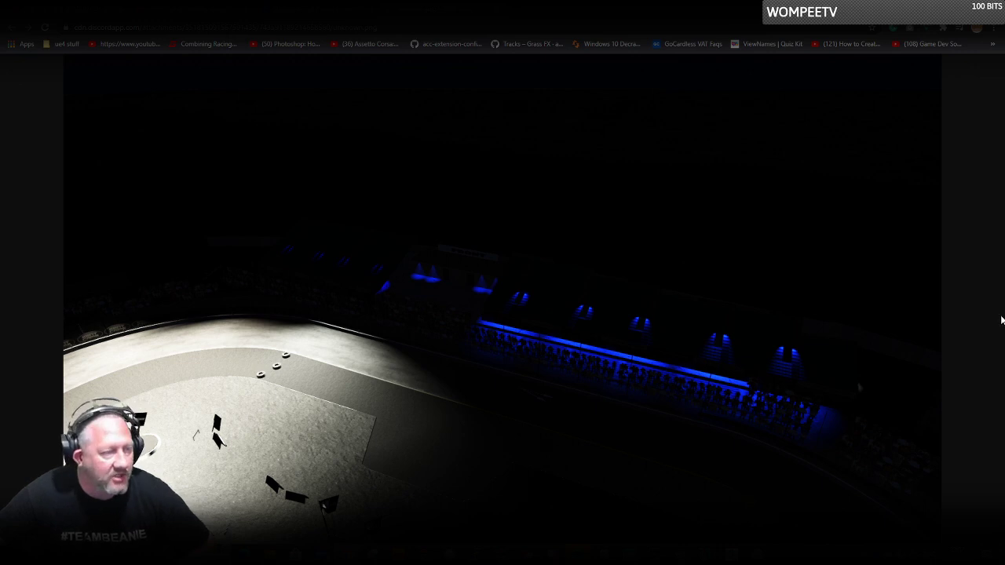
Close the night render image, then refresh and look over the Online Oval Racing Facebook page.
key("ctrl+w")
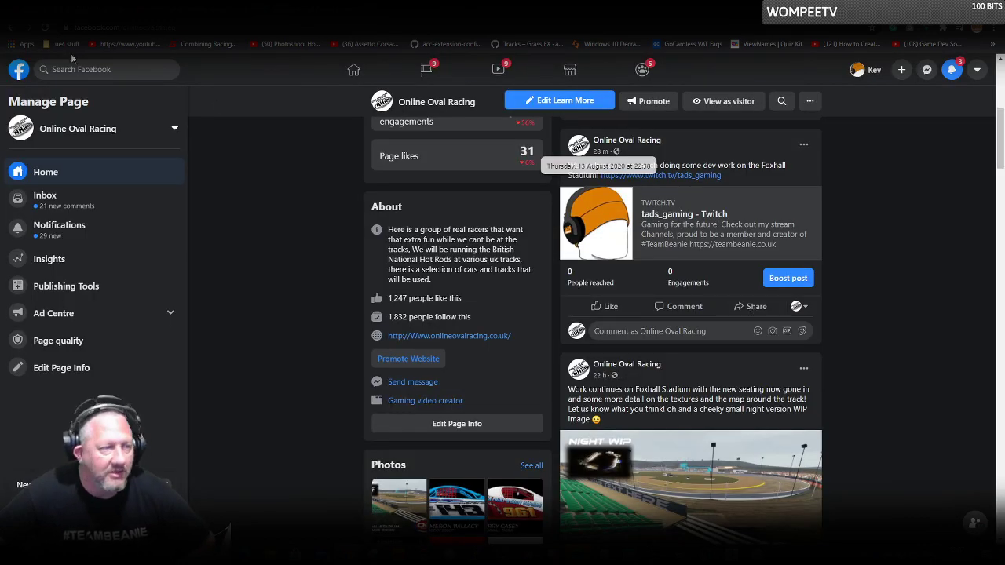
key("F5")
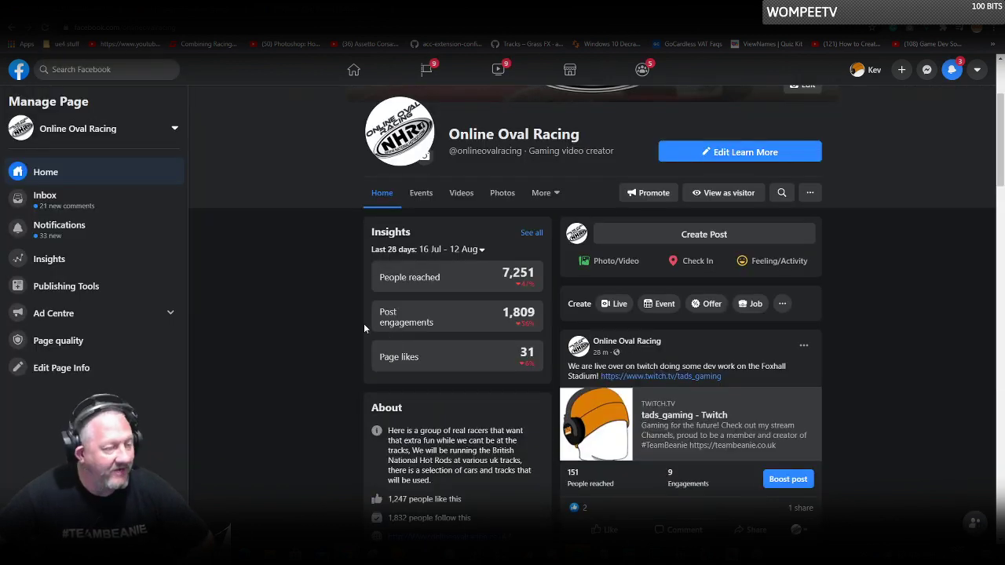
scroll(728, 329, "down", 2)
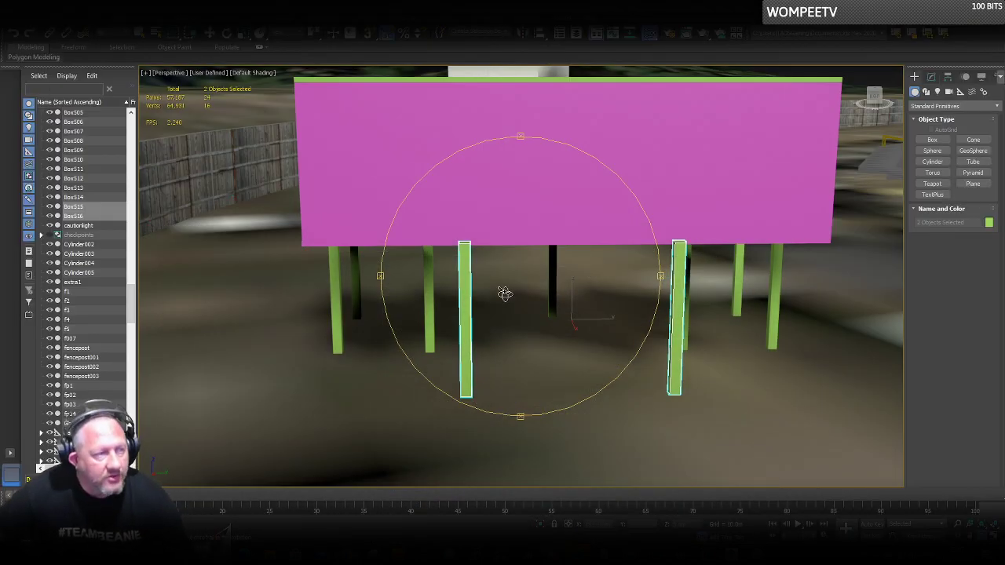
Back in 3ds Max, clone the back-edge post nearest the corner as a copy rotated 90 degrees toward the other back-edge post.
middle_click_drag(504, 292, 608, 287, "alt")
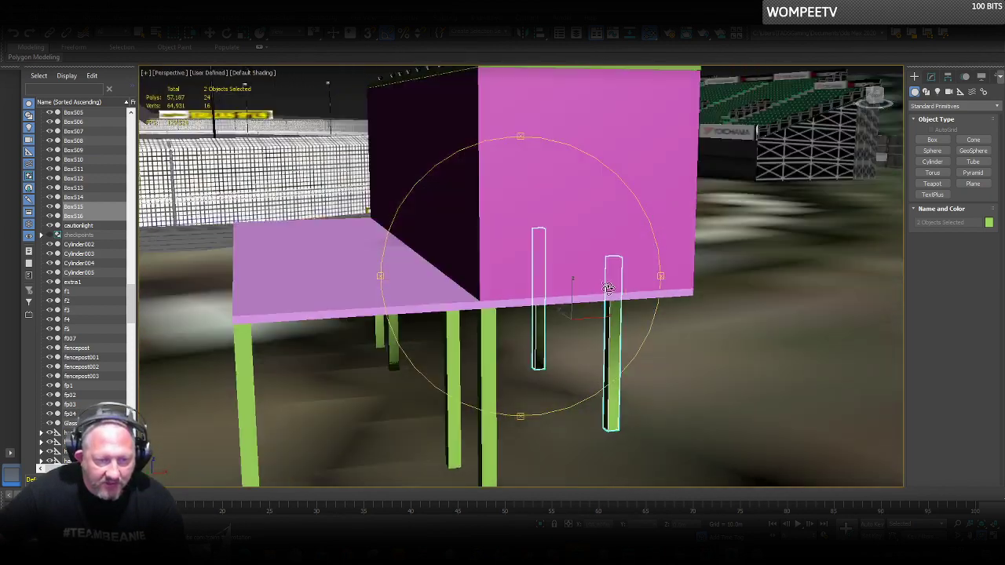
left_click_drag(608, 288, 565, 295)
right_click(519, 303)
left_click(518, 303)
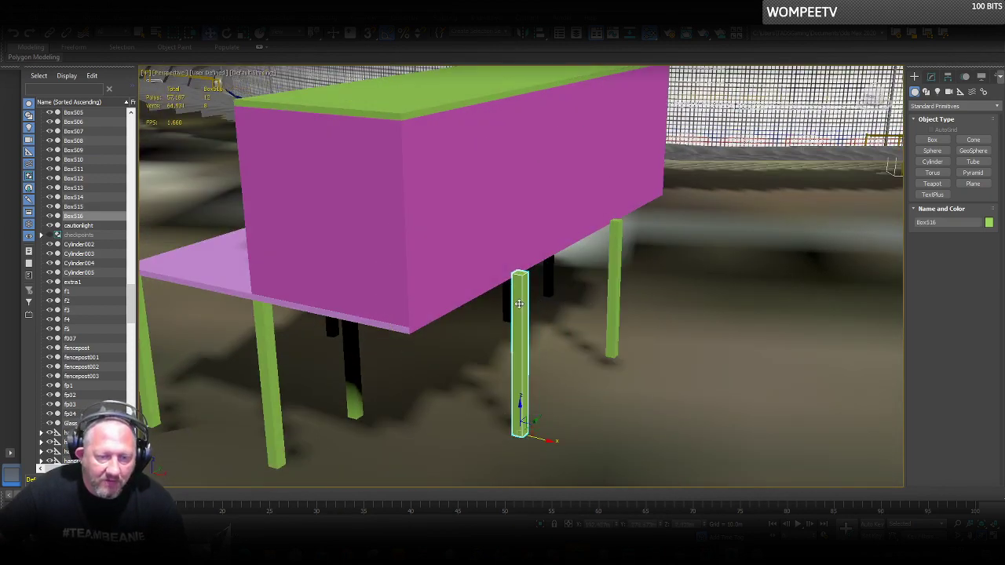
right_click(522, 390)
left_click(536, 398)
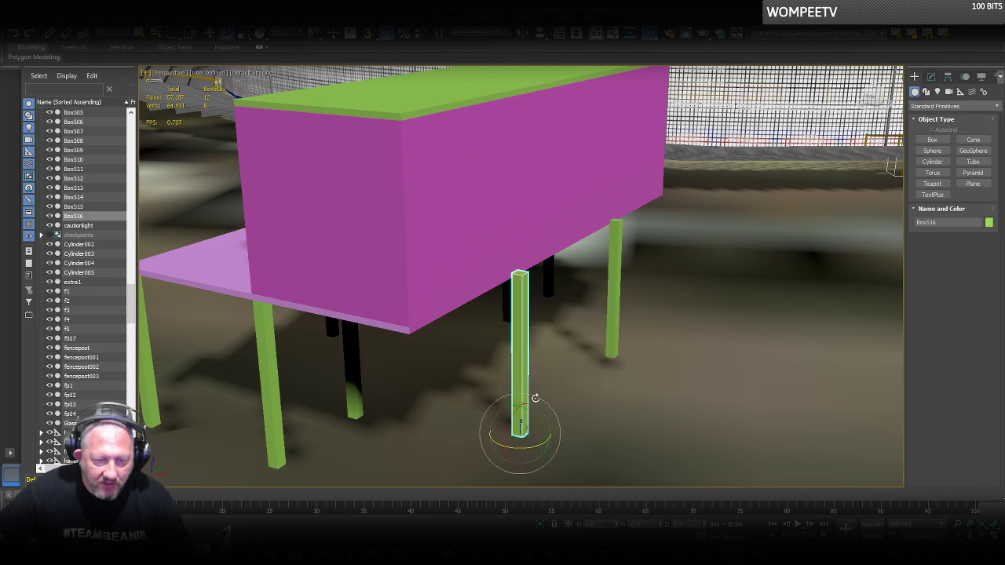
left_click_drag(518, 424, 543, 382)
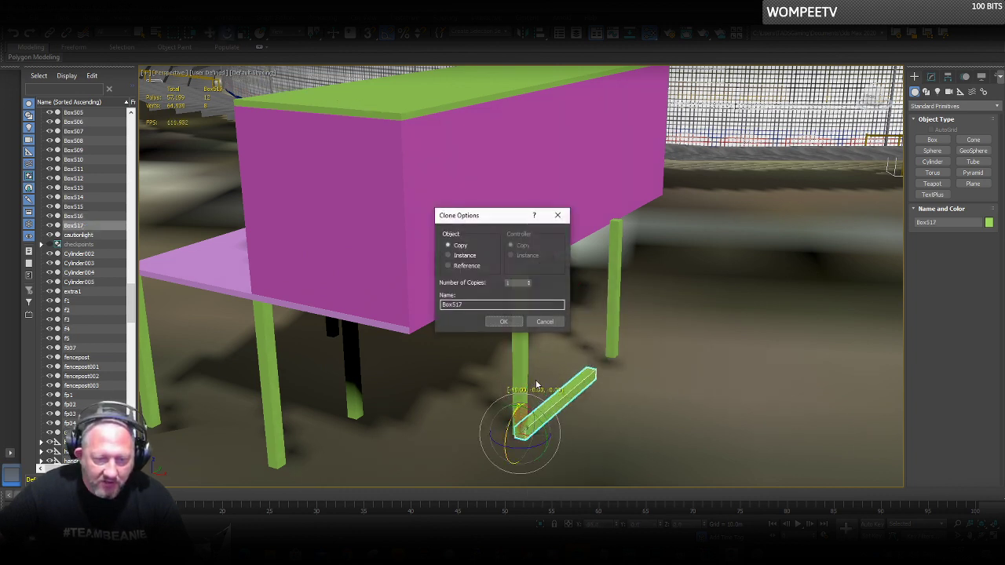
left_click(507, 321)
Add an Edit Mesh modifier to the horizontal post copy and switch to vertex editing.
left_click(981, 536)
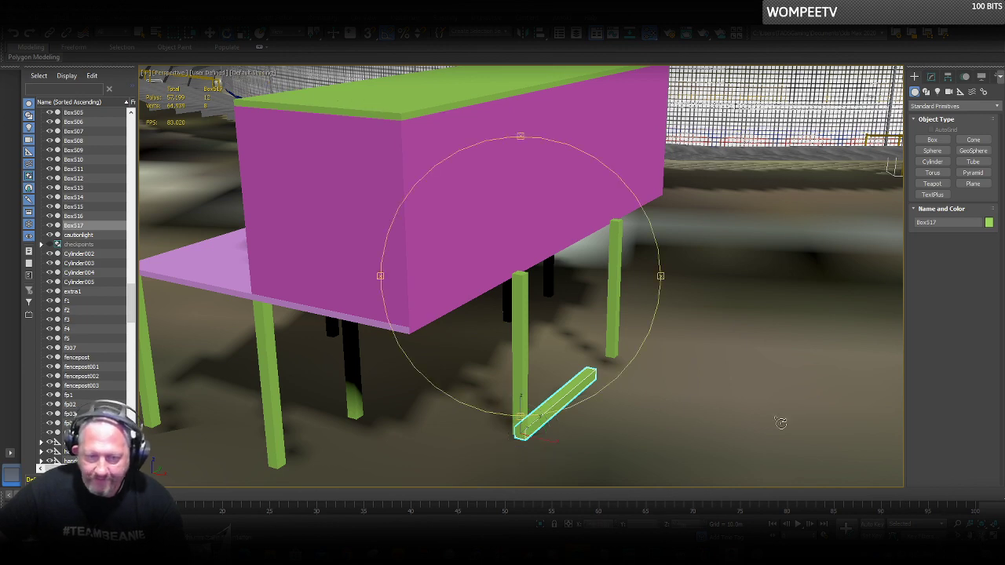
left_click_drag(588, 309, 552, 331)
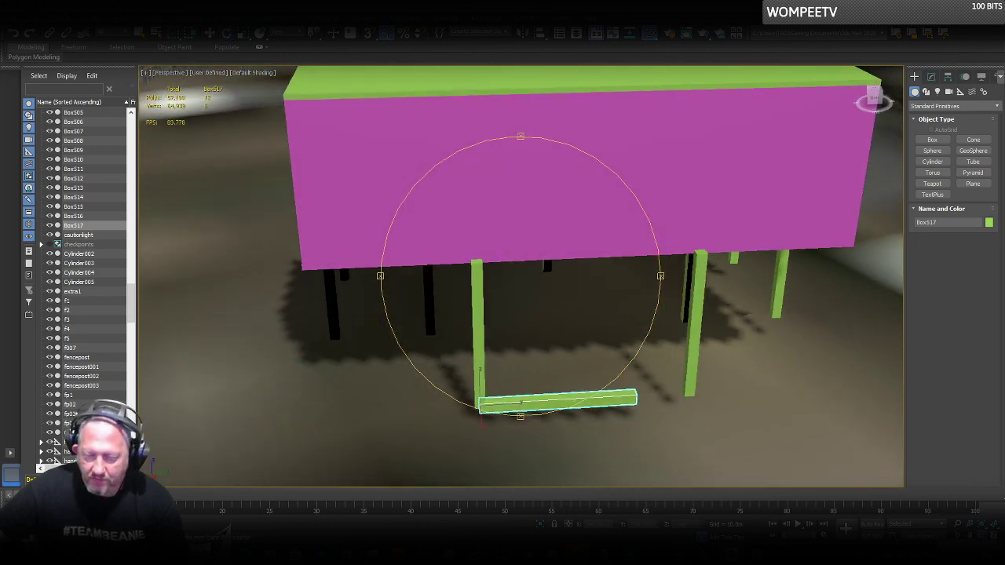
key("alt+w")
right_click(309, 157)
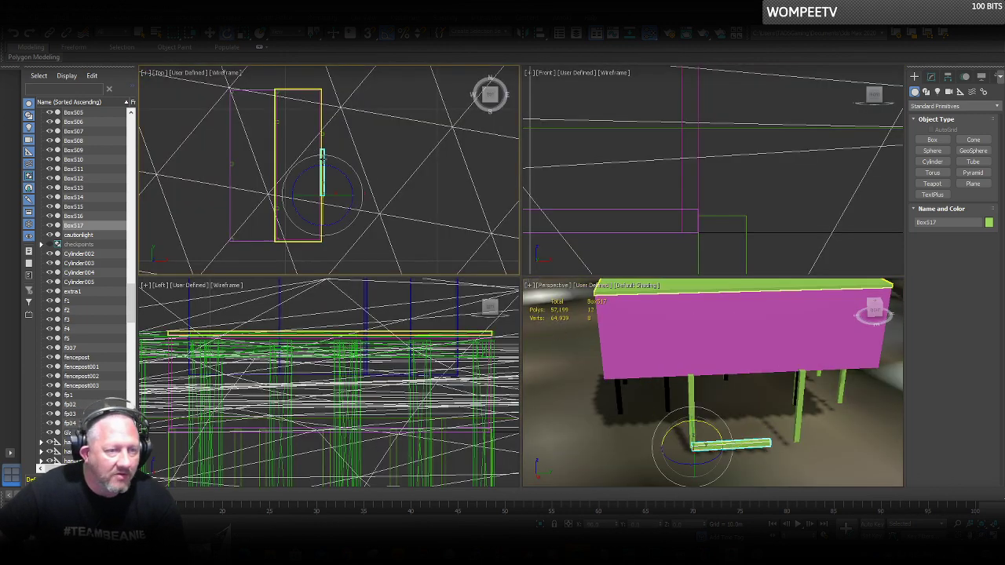
right_click(332, 164)
left_click(341, 170)
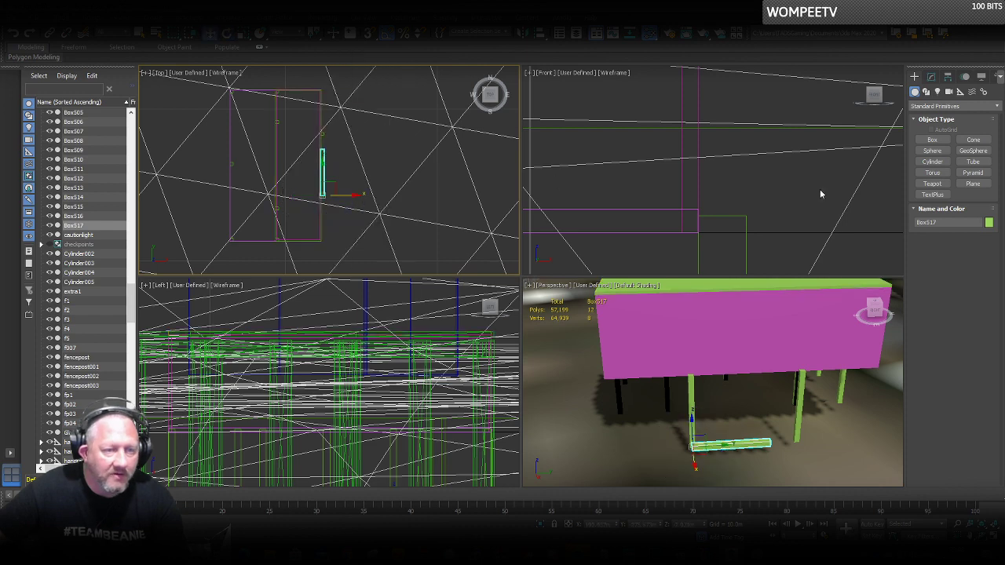
left_click(932, 77)
left_click(952, 105)
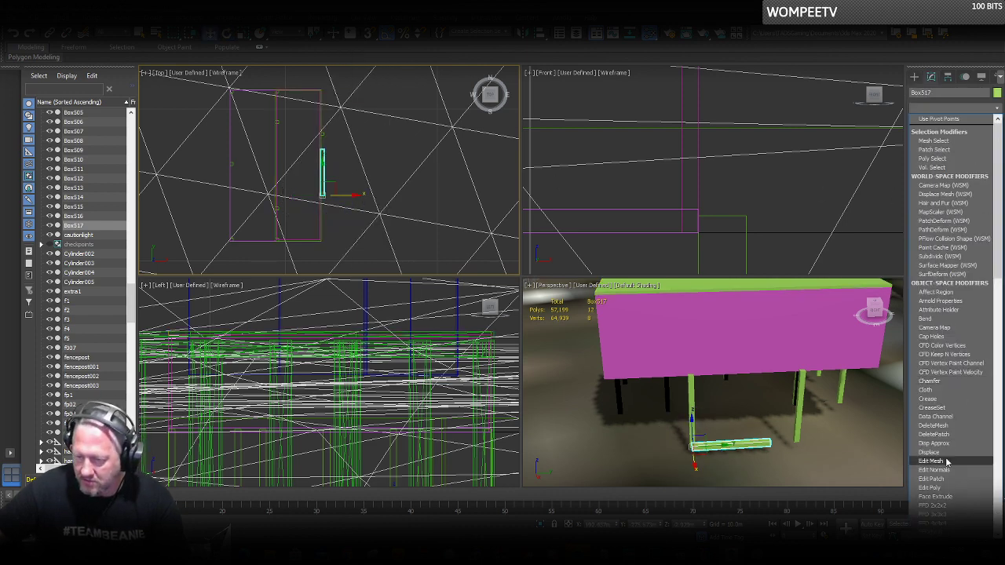
left_click(947, 462)
left_click(924, 234)
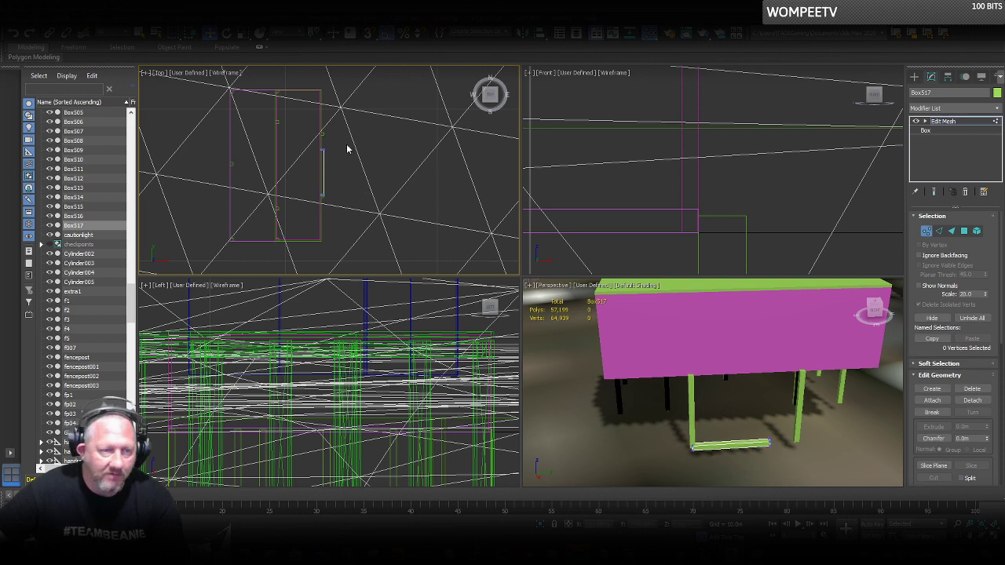
Lengthen the horizontal beam by moving its four far-end vertices in the top view until they sit within the other back-edge post.
scroll(306, 127, "up", 4)
left_click_drag(371, 229, 369, 226)
scroll(292, 201, "up", 3)
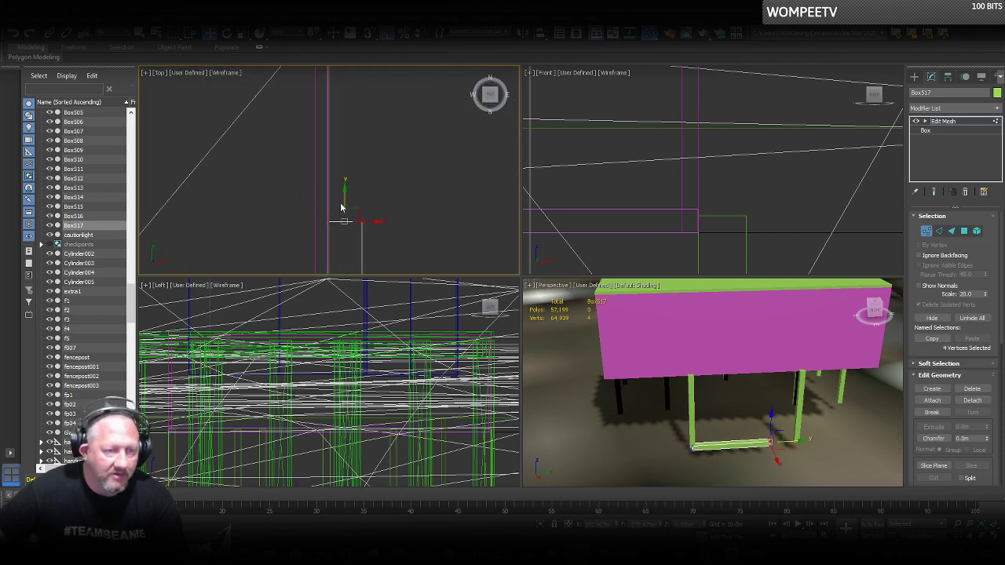
scroll(341, 208, "down", 3)
middle_click_drag(354, 203, 346, 230)
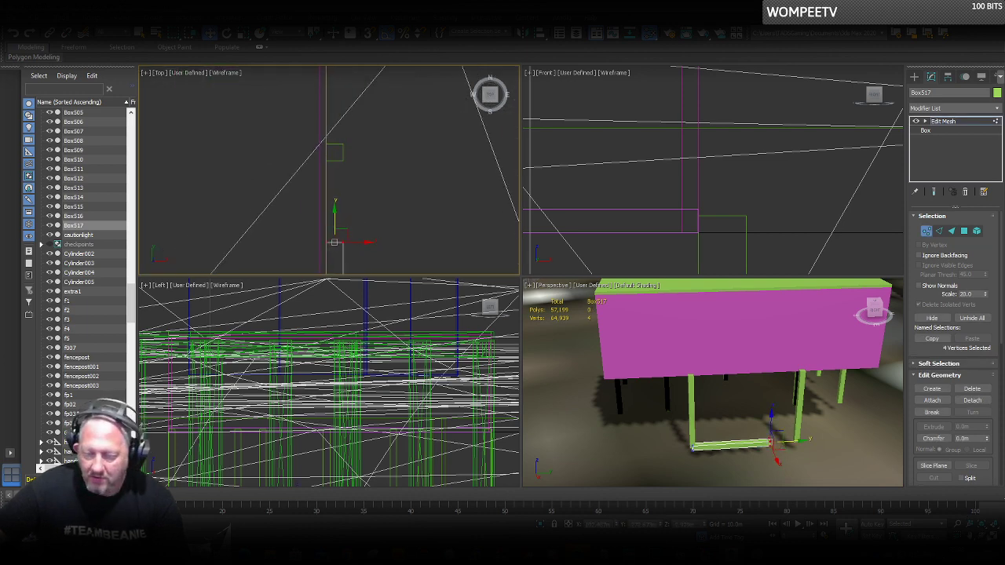
key("alt+w")
left_click_drag(533, 398, 528, 198)
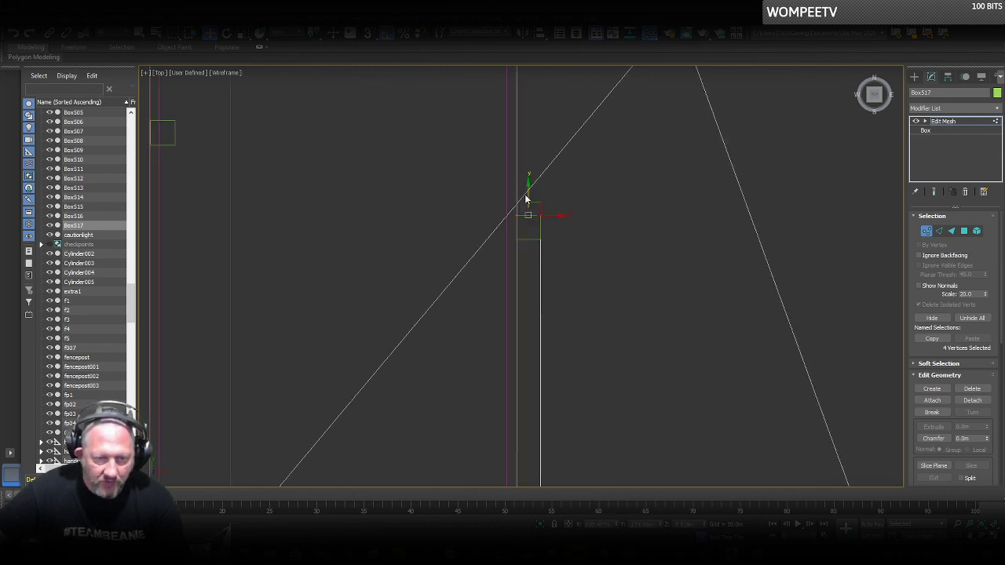
scroll(528, 203, "down", 5)
scroll(529, 337, "up", 8)
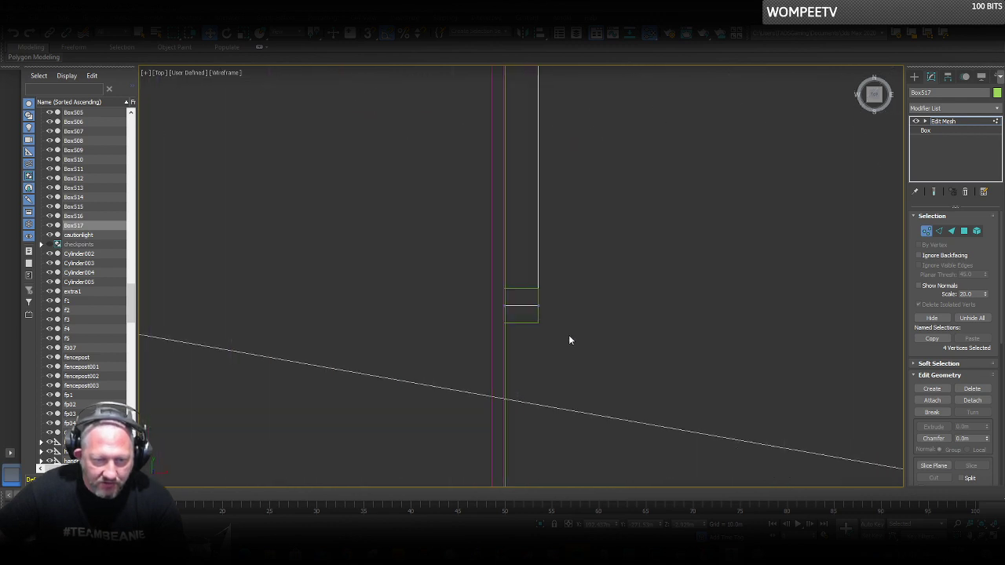
Finish editing the horizontal beam's end vertices, then raise the beam to the top of the two back-edge posts, directly beneath the cabin.
left_click_drag(569, 336, 519, 307)
key("alt+w")
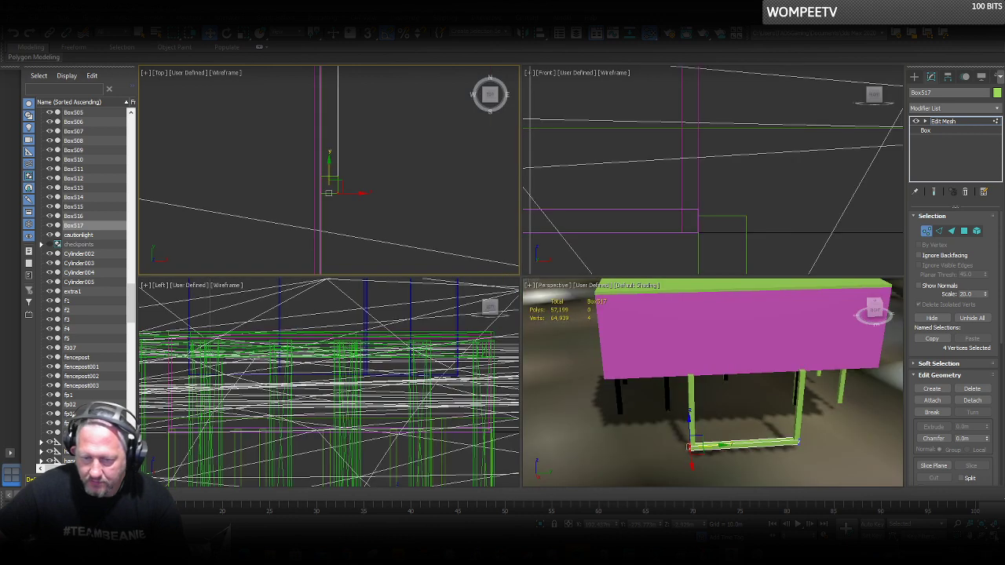
left_click(927, 230)
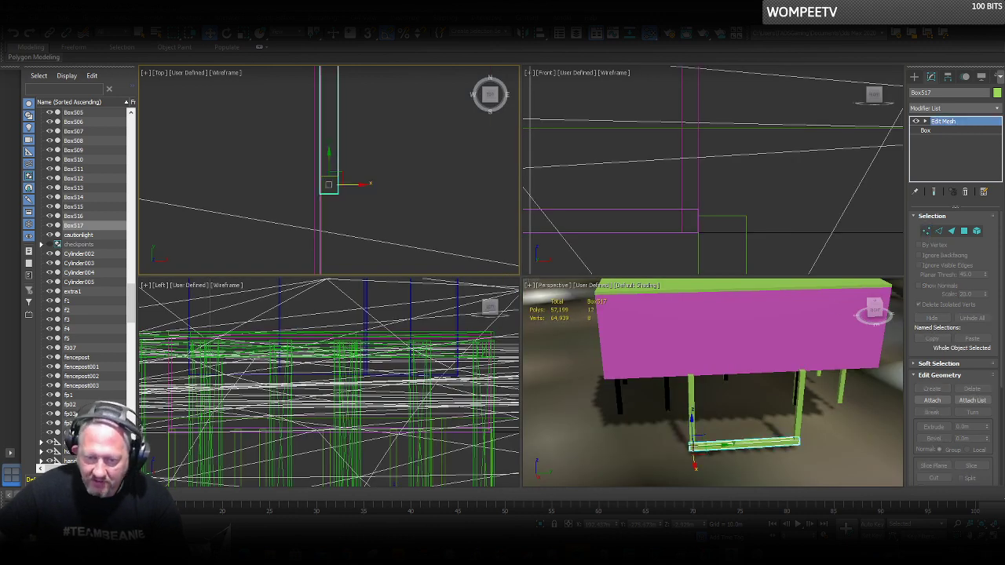
left_click_drag(690, 428, 690, 360)
scroll(726, 239, "up", 3)
left_click_drag(719, 229, 721, 222)
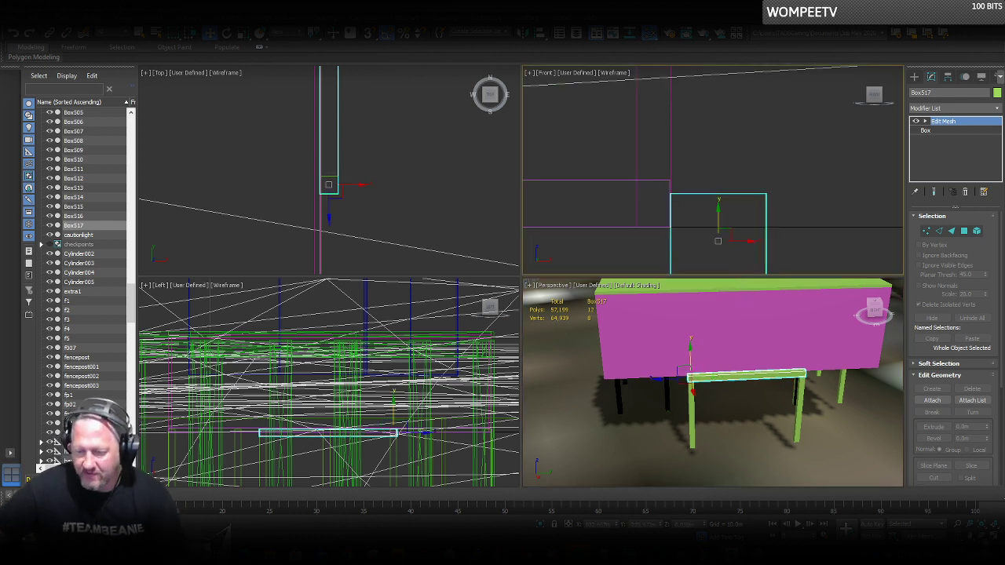
Check the supports beneath the raised cabins in the YouTube aerial video of the stadium, then return to 3ds Max.
key("e")
mouse_move(708, 372)
middle_mouse_down("alt")
mouse_move(781, 357)
mouse_move(708, 364)
middle_mouse_up("alt")
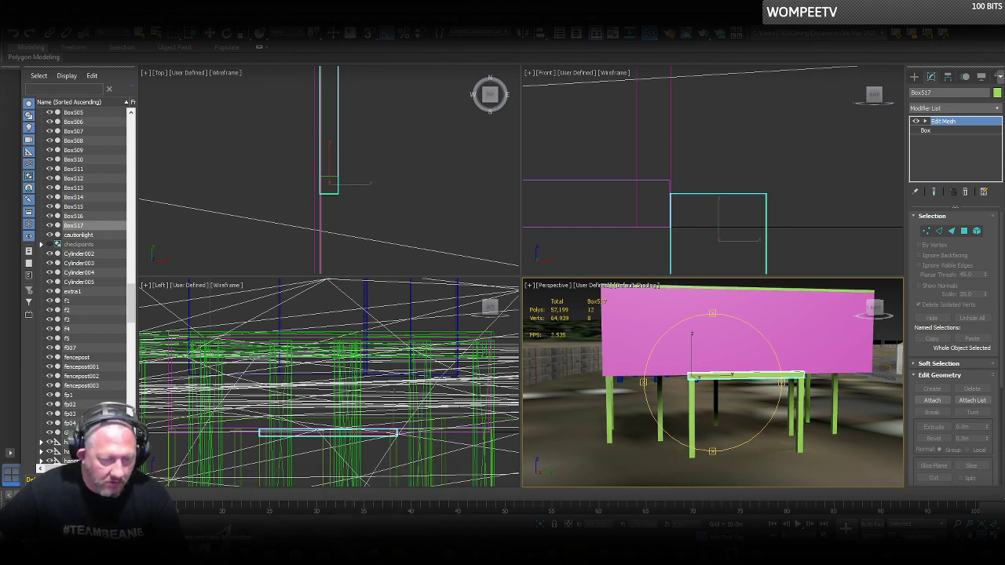
mouse_move(350, 555)
left_click(401, 506)
left_click(297, 11)
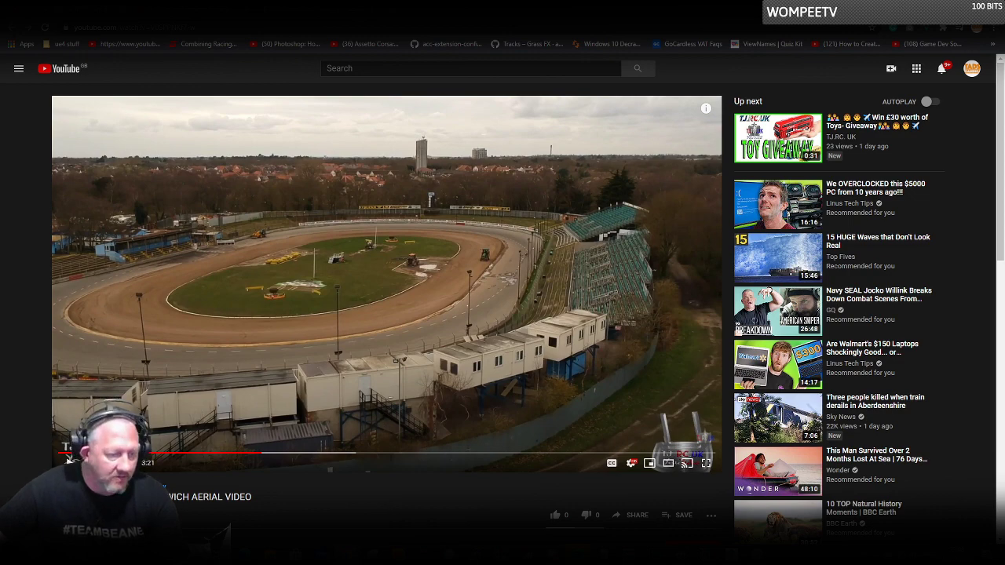
key("alt+Tab")
Clone the top beam as a copy rotated downward from its post corner to start a diagonal brace.
key("w")
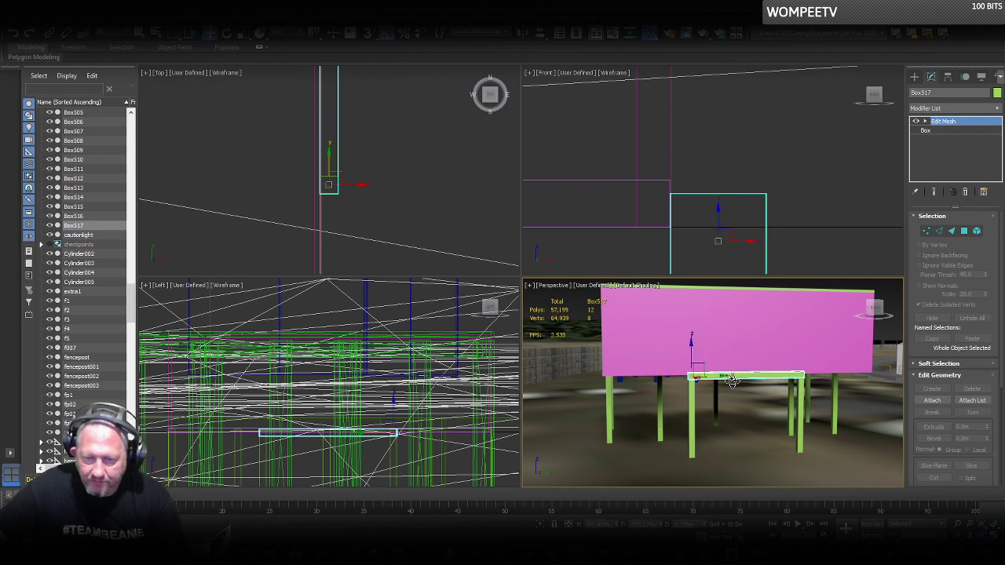
right_click(731, 376)
left_click(755, 390)
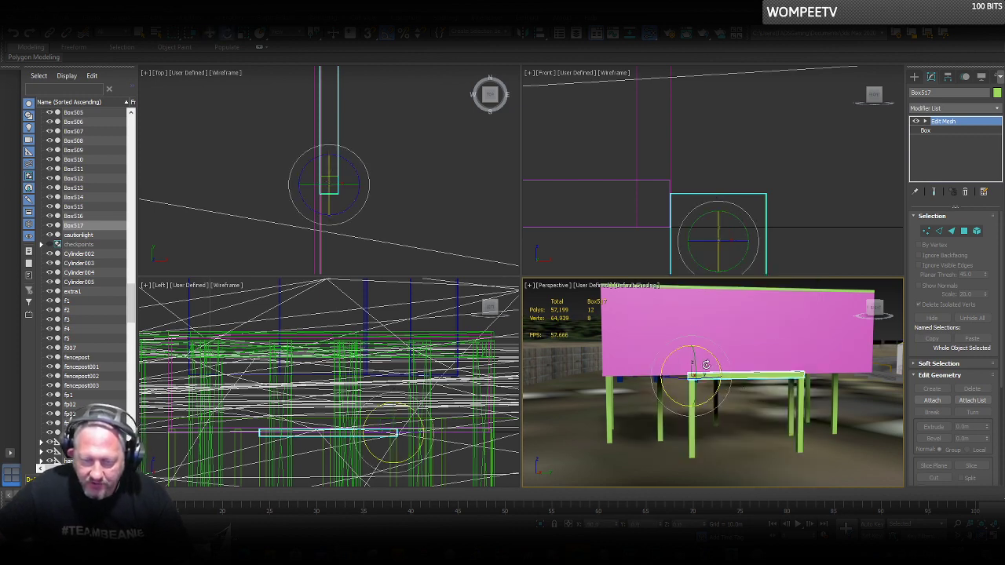
left_click_drag(709, 354, 720, 371)
left_click(509, 325)
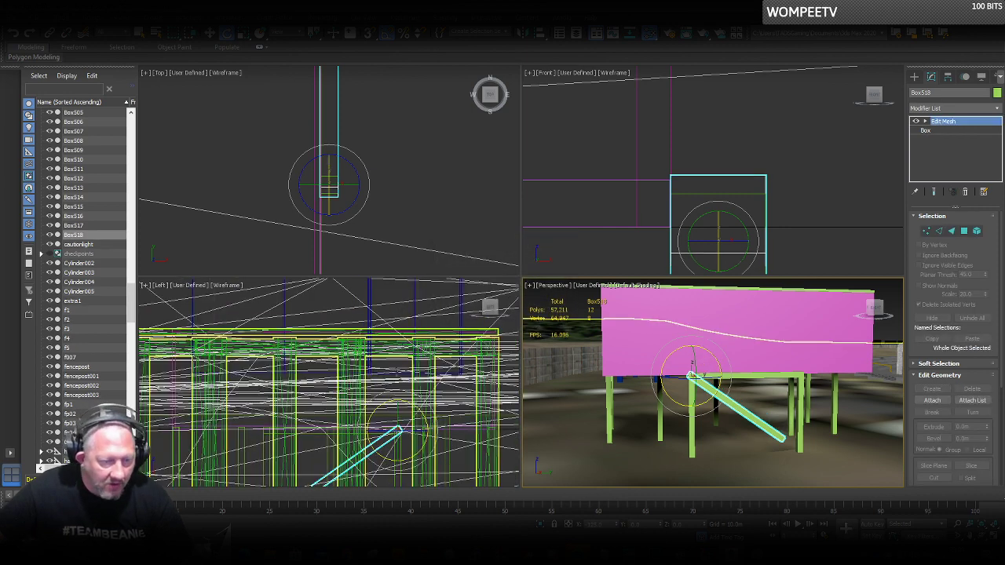
Lengthen the diagonal brace by moving its four lower-end vertices to the foot of the opposite back-edge post.
middle_click_drag(398, 396, 436, 284)
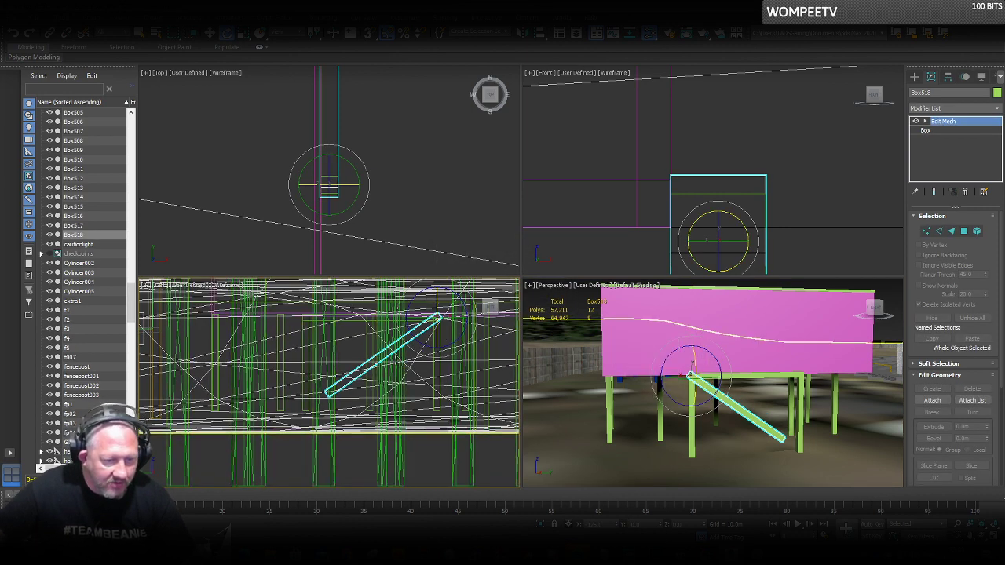
right_click(716, 396)
right_click(719, 396)
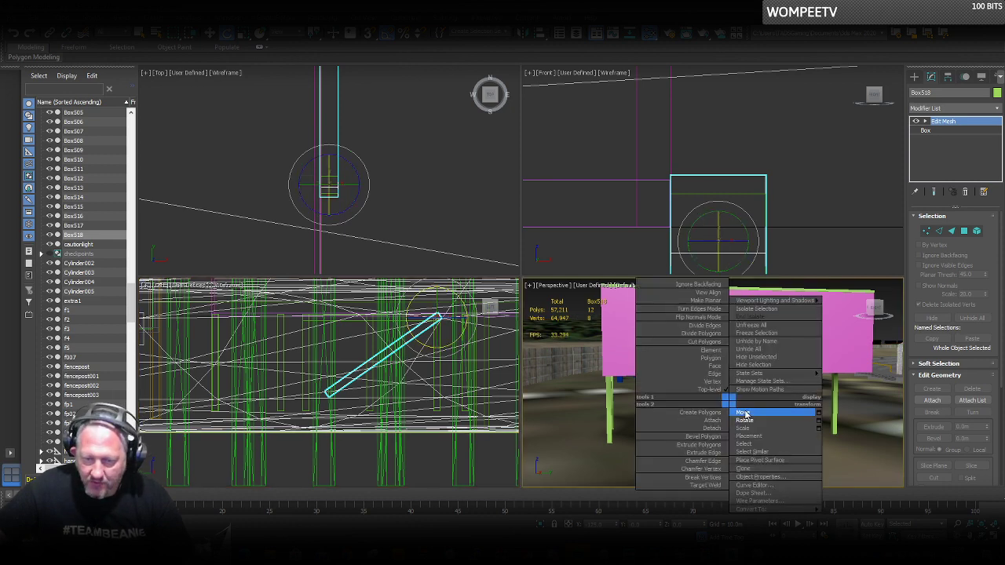
left_click(761, 404)
left_click(926, 231)
left_click_drag(799, 416, 770, 463)
right_click(350, 392)
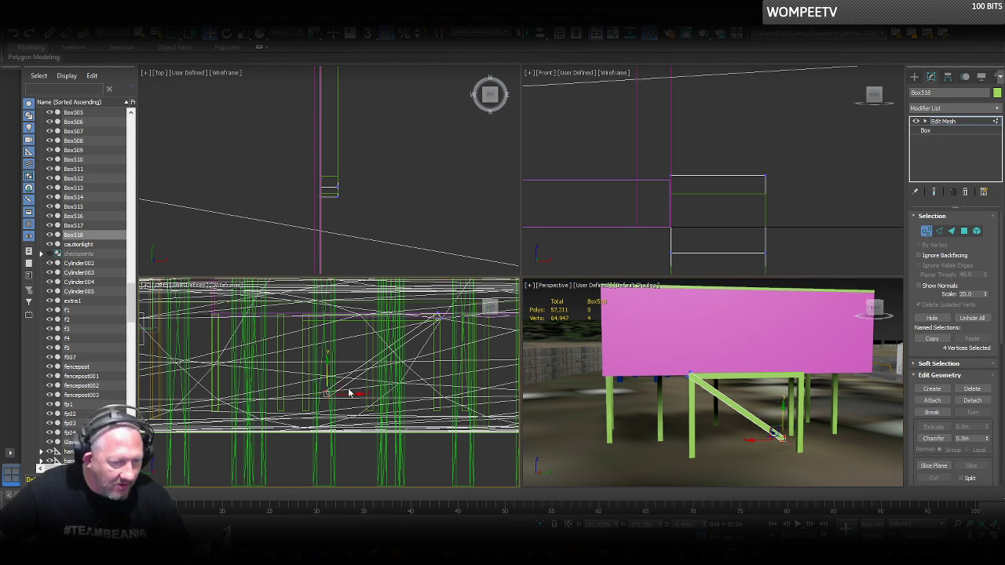
left_click_drag(340, 382, 319, 394)
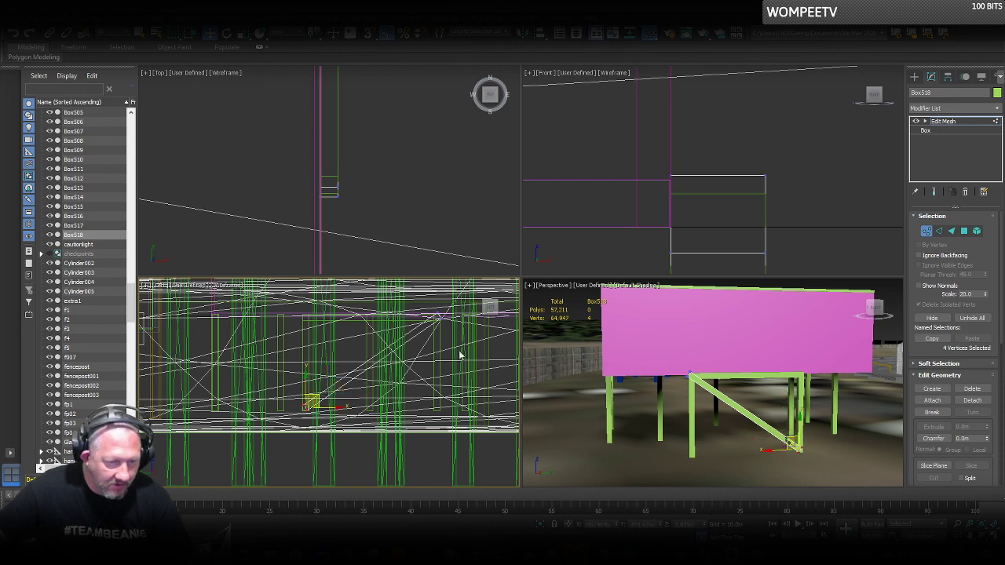
left_click(926, 231)
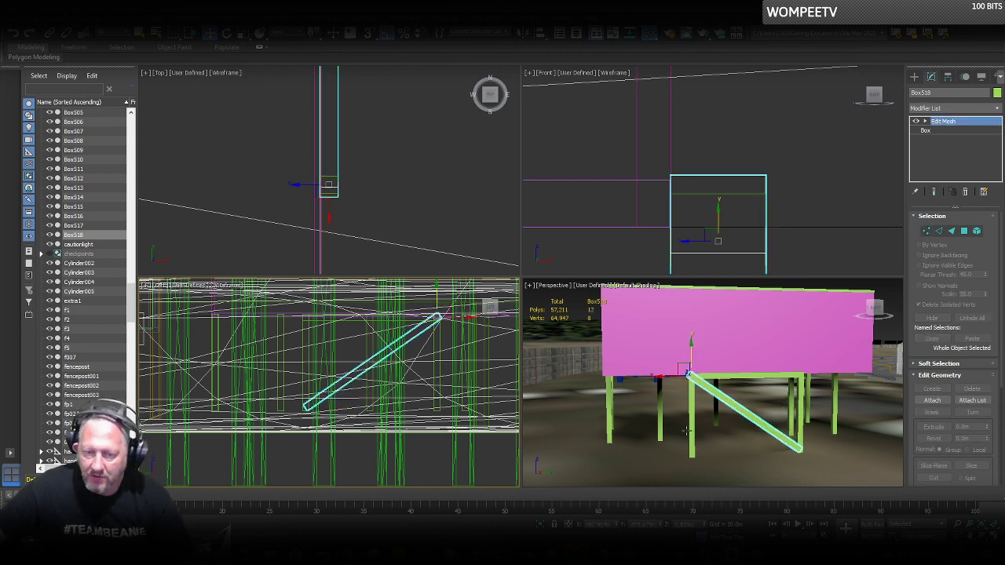
Clone the diagonal brace as a copy rotated 110 degrees so that it slopes the opposite way.
right_click(730, 399)
left_click(753, 411)
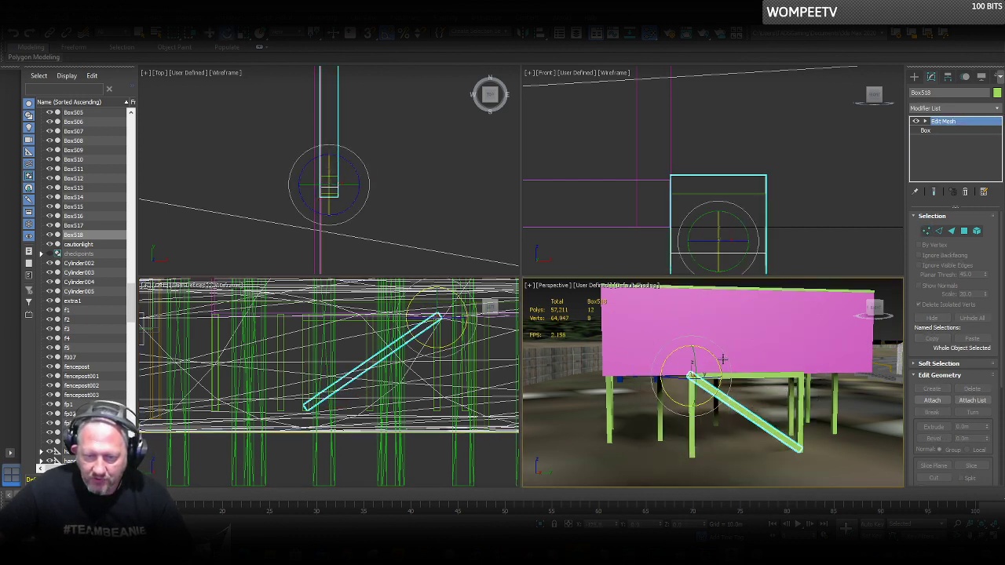
left_click_drag(722, 360, 742, 412)
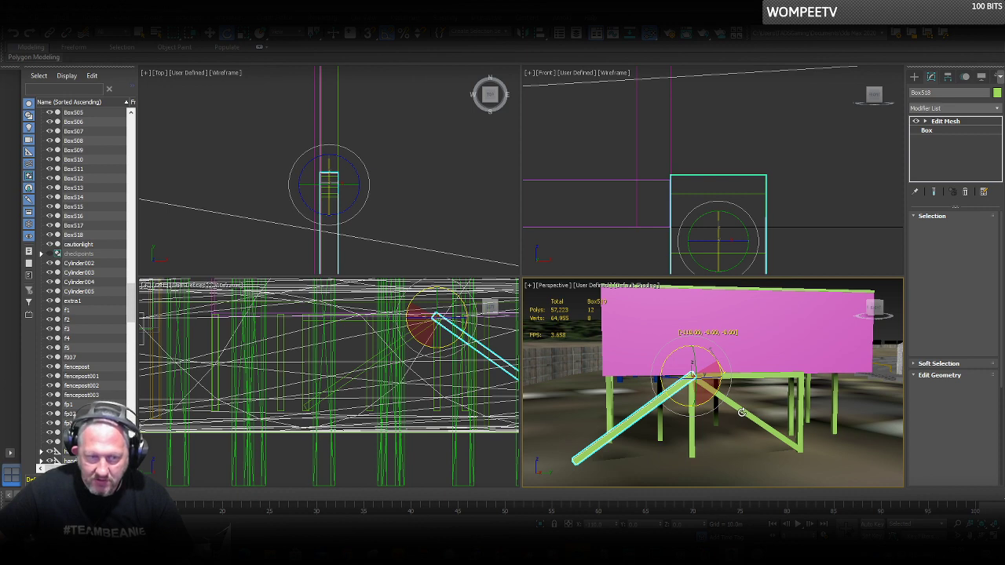
left_click_drag(742, 413, 741, 413, "shift")
left_click(505, 323)
Move the mirrored brace across to the top of the other back-edge post, so the two braces form an X.
right_click(699, 388)
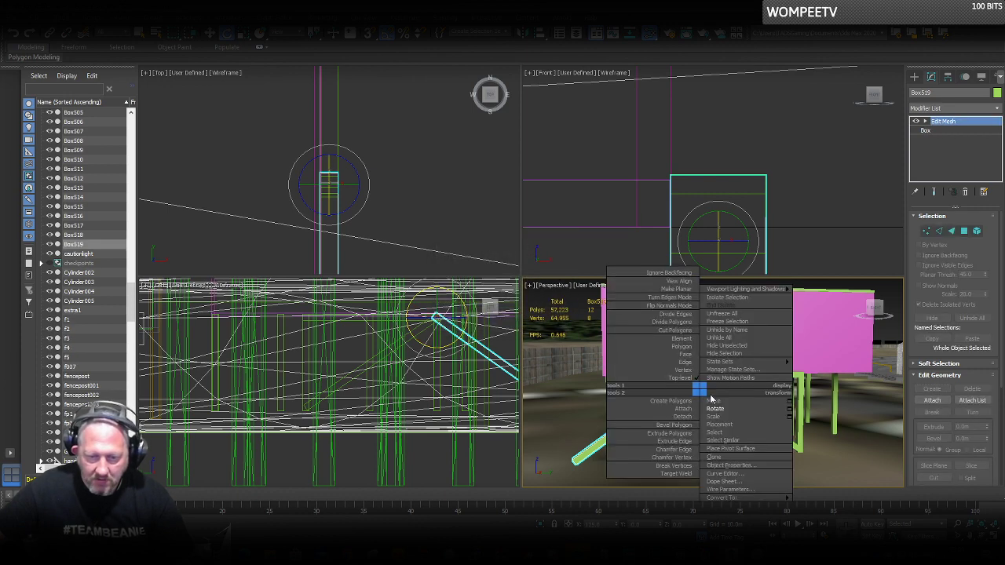
left_click(713, 401)
left_click_drag(715, 380, 821, 391)
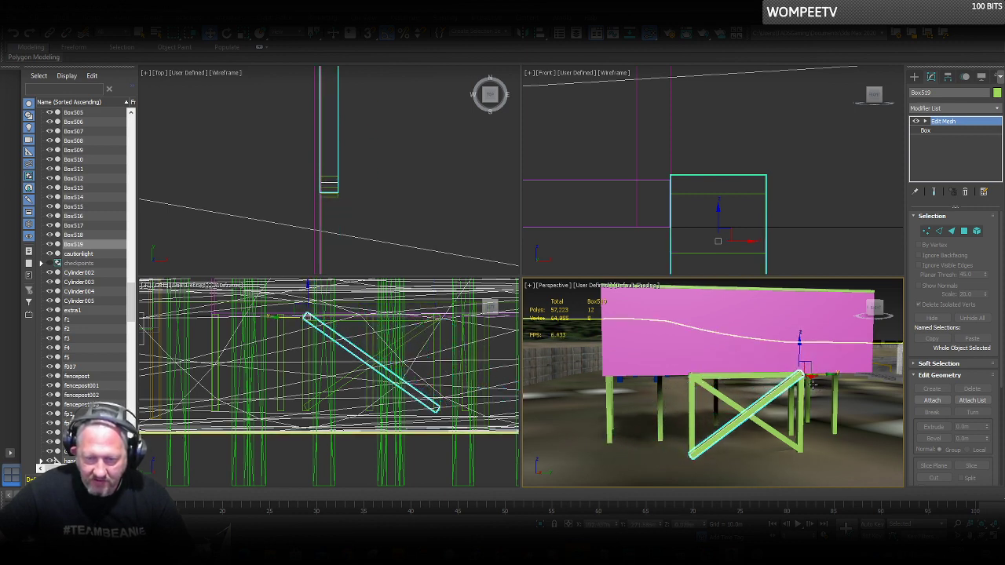
scroll(366, 251, "down", 3)
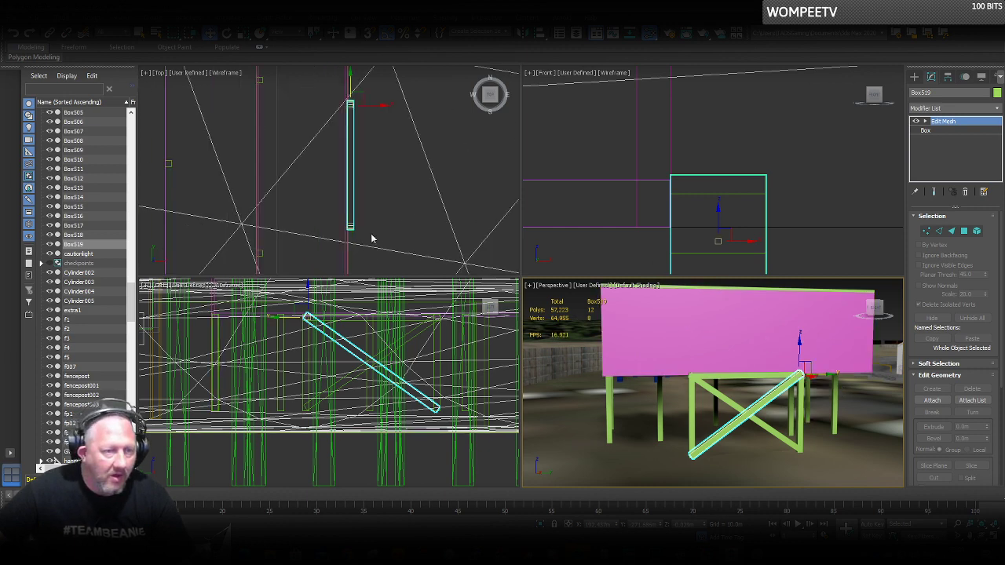
Lower the two protruding upper-corner vertices of the second brace until they sit within the horizontal beam.
right_click(755, 409)
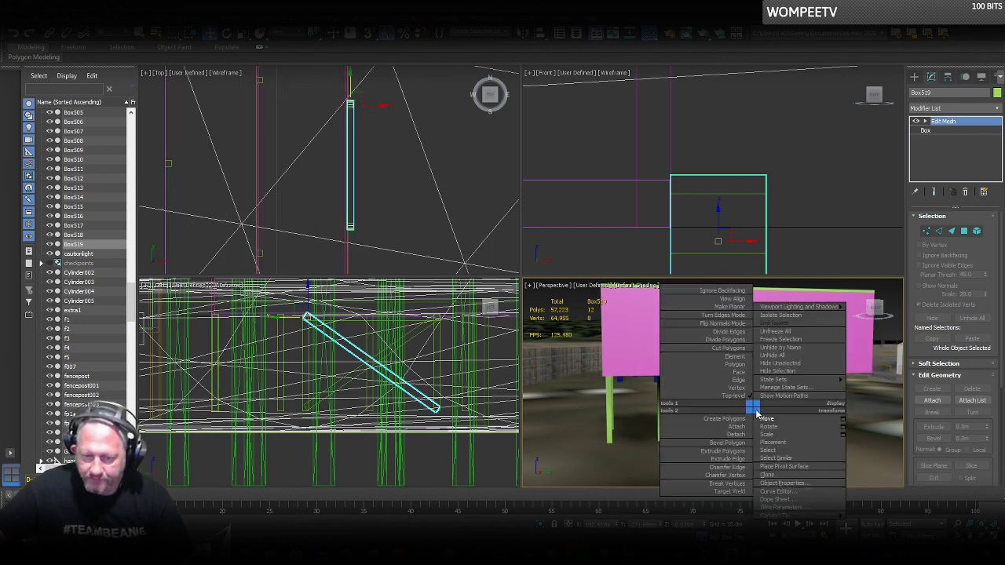
left_click(765, 416)
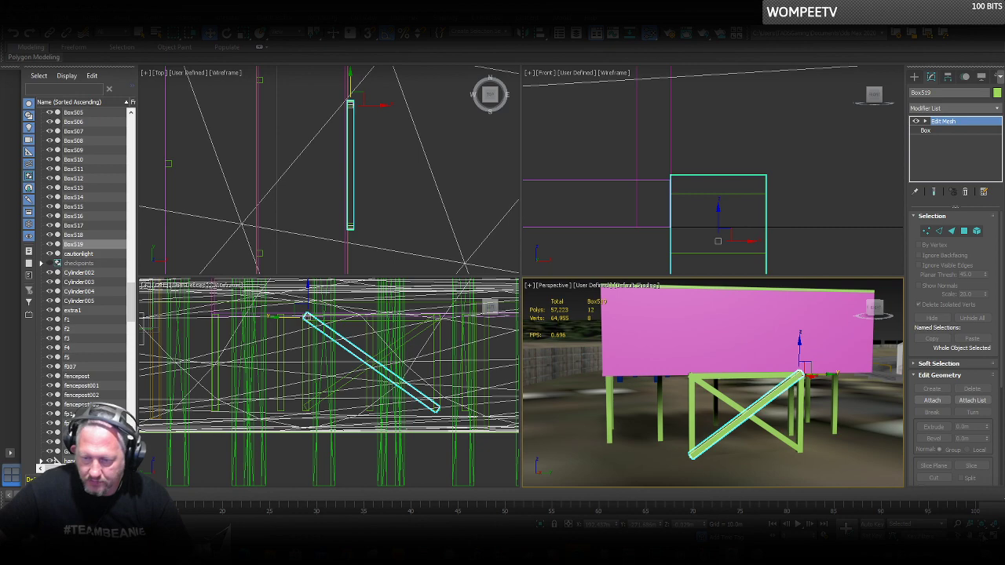
left_click(981, 535)
left_click_drag(708, 364, 750, 391)
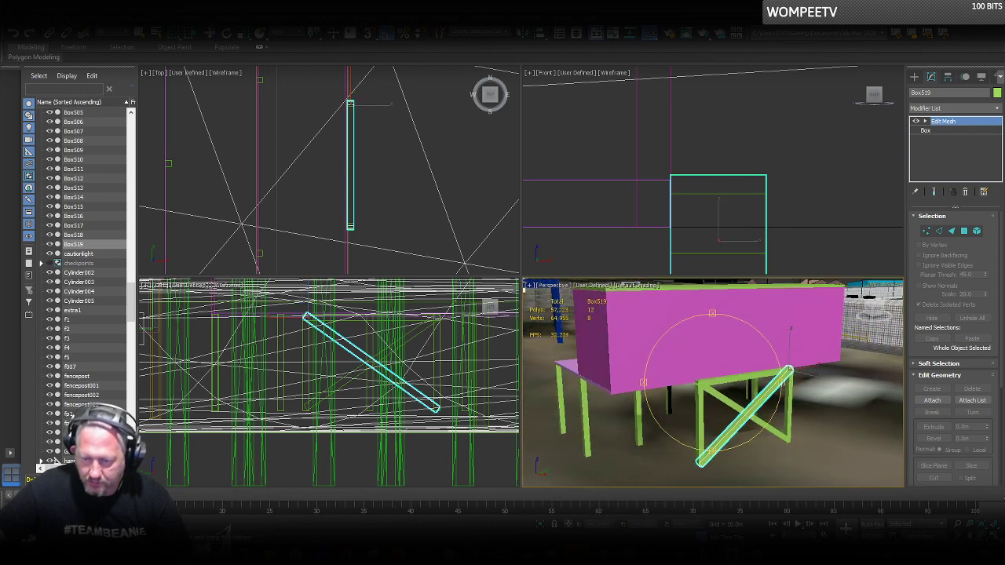
key("alt+w")
left_click_drag(567, 312, 531, 286)
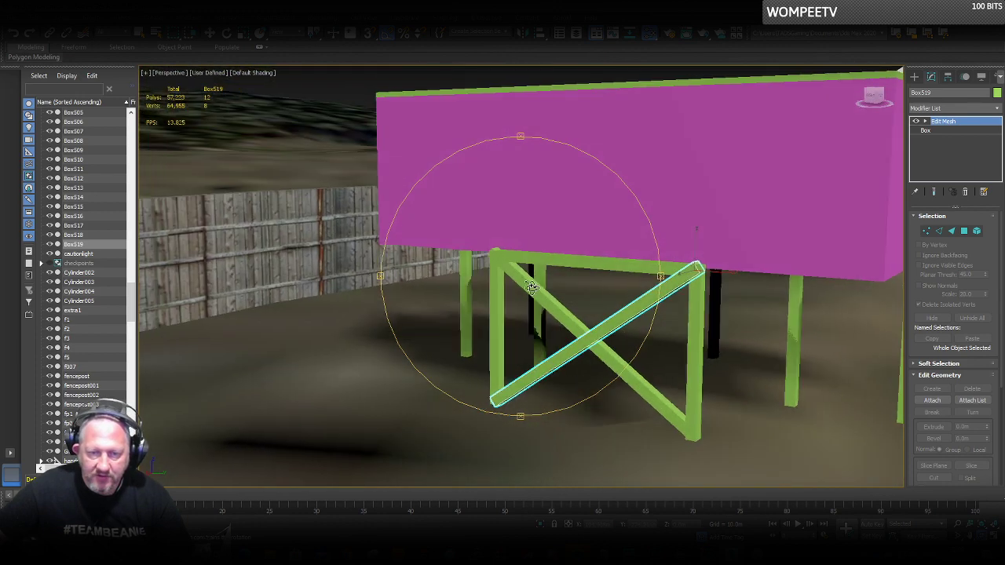
middle_click_drag(678, 280, 584, 305)
scroll(569, 308, "up", 4)
key("w")
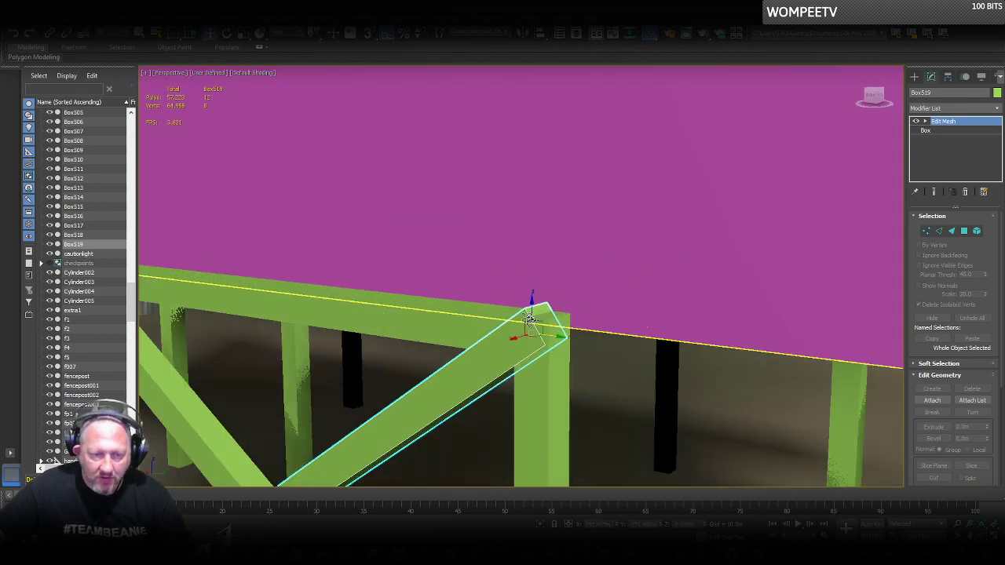
left_click(926, 231)
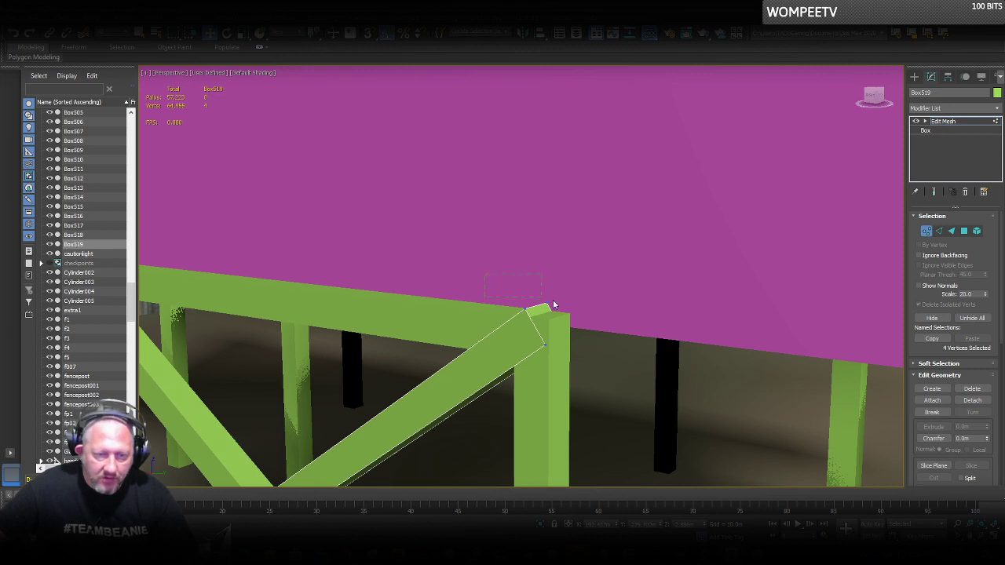
left_click_drag(577, 321, 577, 319)
left_click_drag(535, 281, 534, 301)
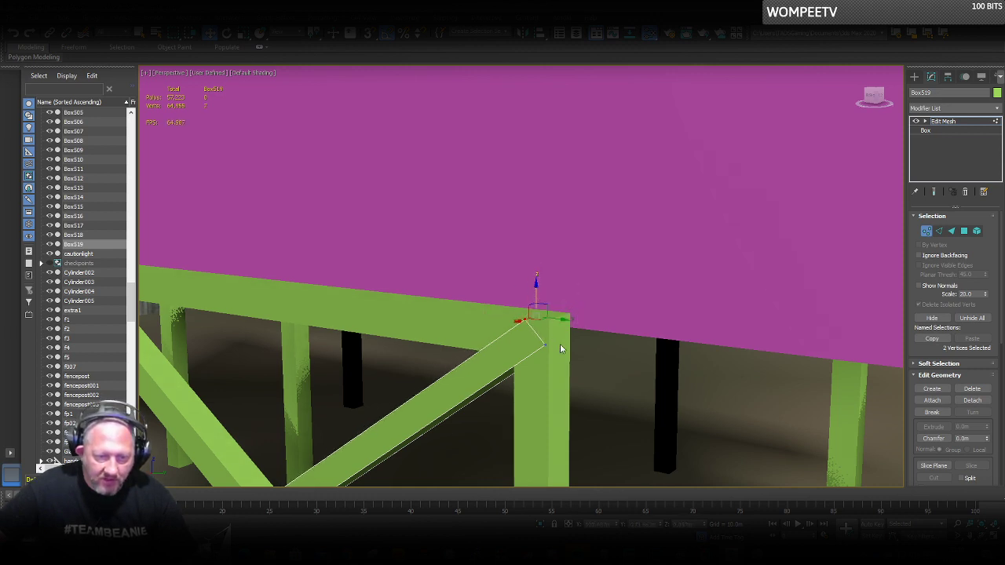
Select the first diagonal brace and lower its two protruding upper-corner vertices into the horizontal beam.
middle_click_drag(514, 360, 573, 355, "alt")
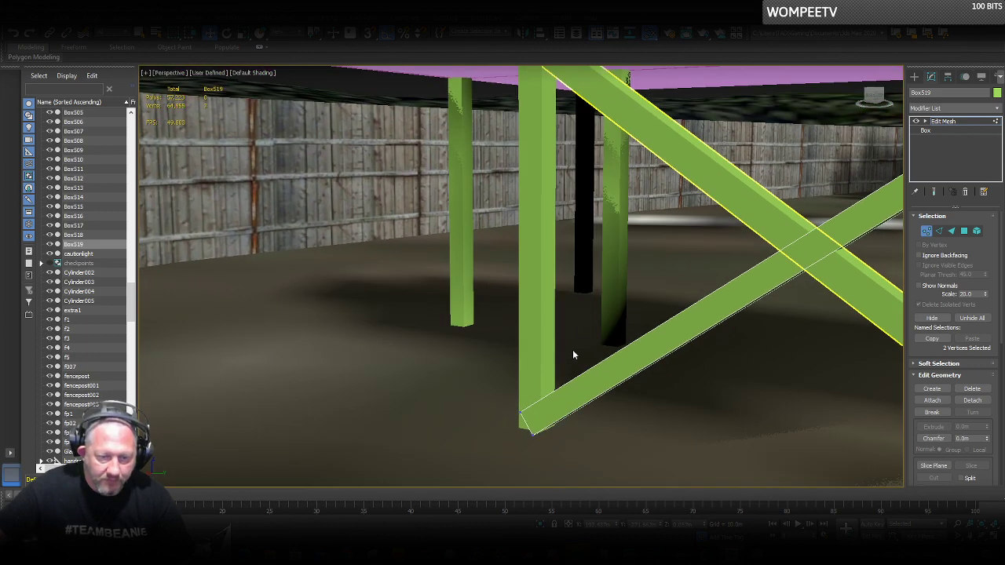
left_click(926, 231)
left_click(641, 157)
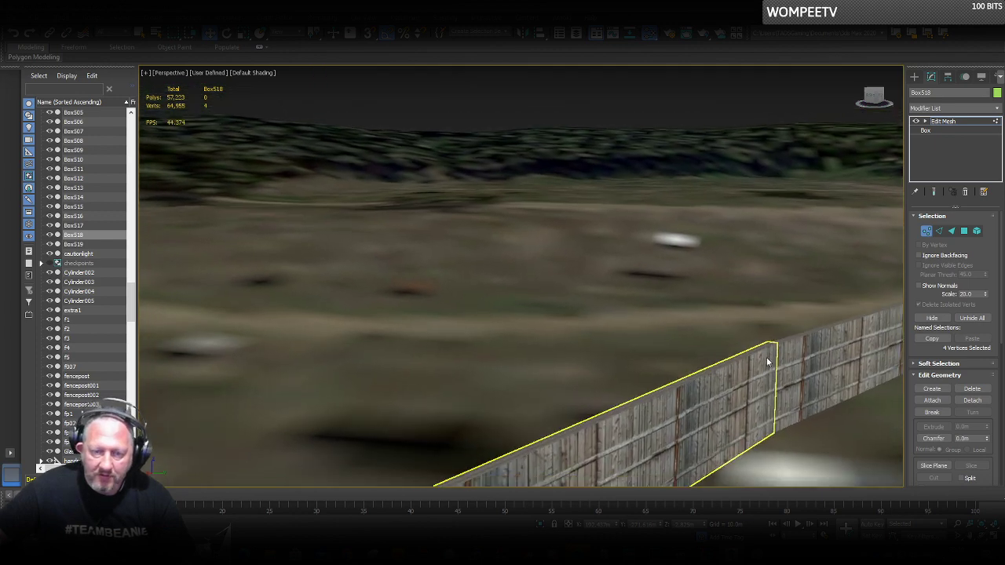
middle_click_drag(766, 358, 655, 166)
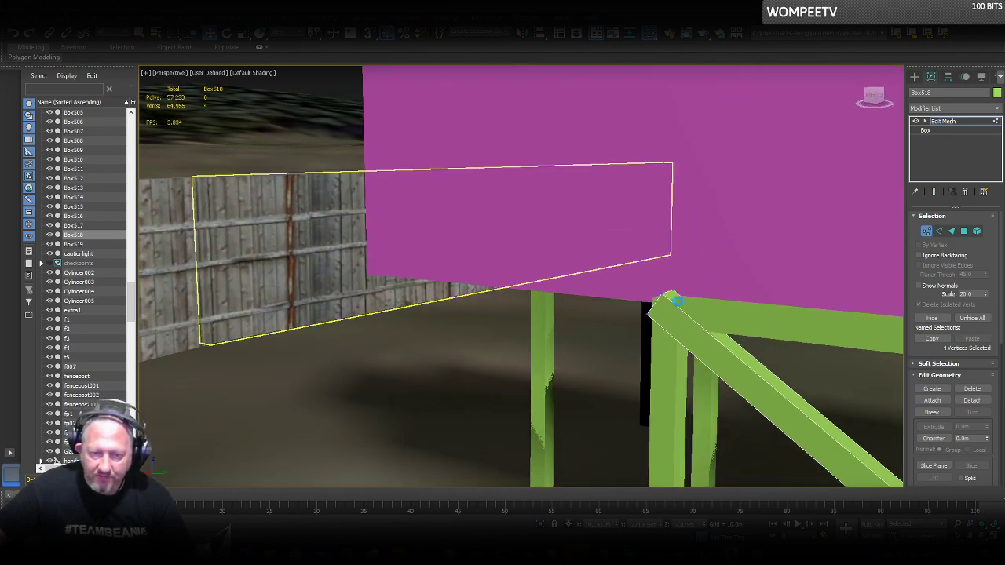
left_click(662, 301)
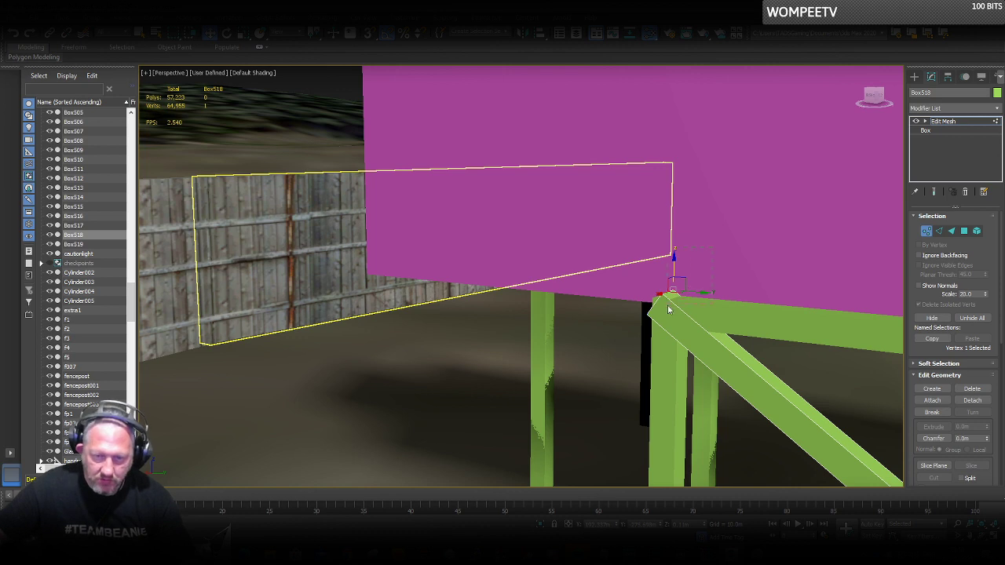
left_click_drag(659, 310, 658, 309)
left_click_drag(668, 269, 698, 301)
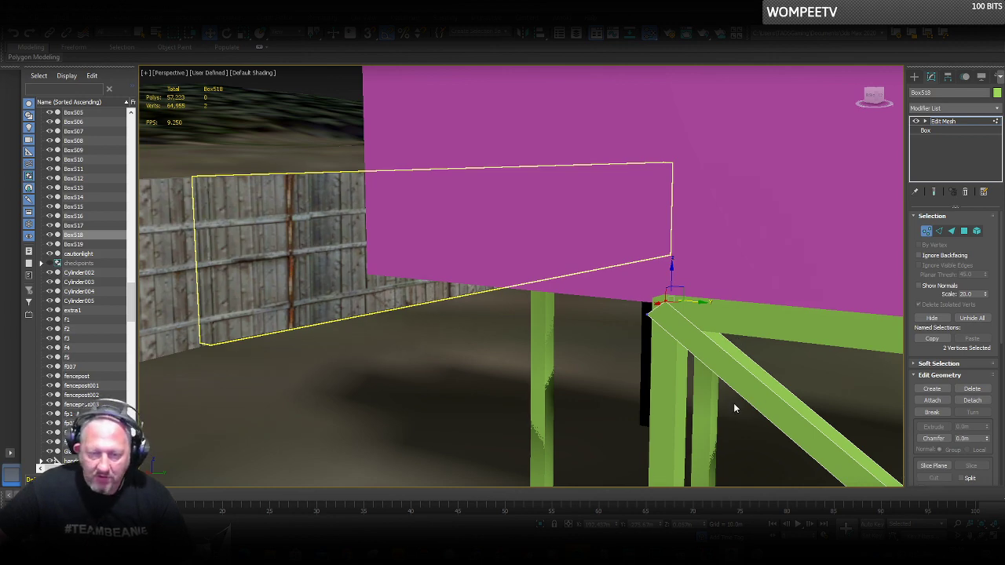
Pull the first brace's outer upper-end vertices in to the edge of its post and leave vertex editing.
left_click(981, 535)
left_click_drag(601, 328, 657, 305)
right_click(647, 308)
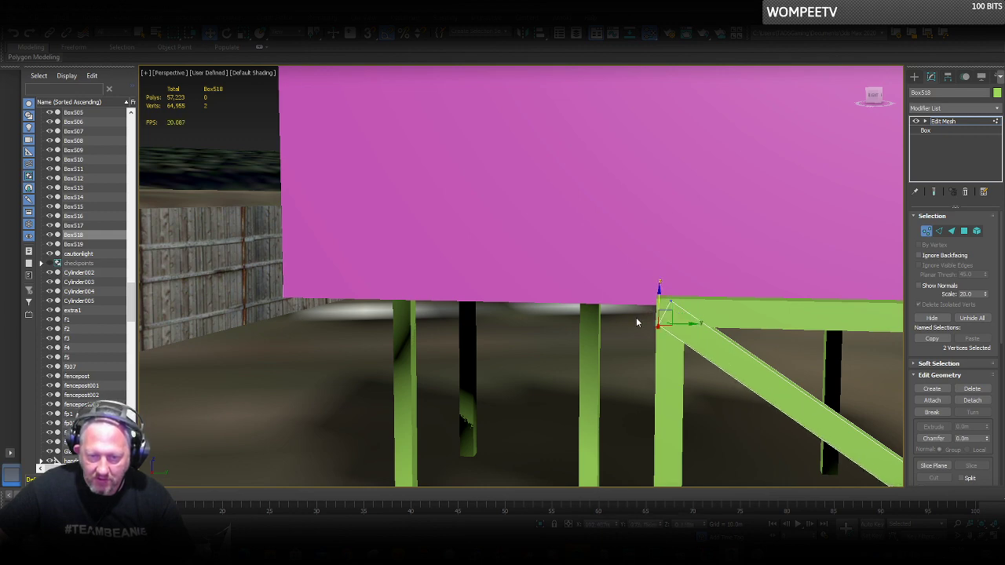
scroll(632, 321, "down", 5)
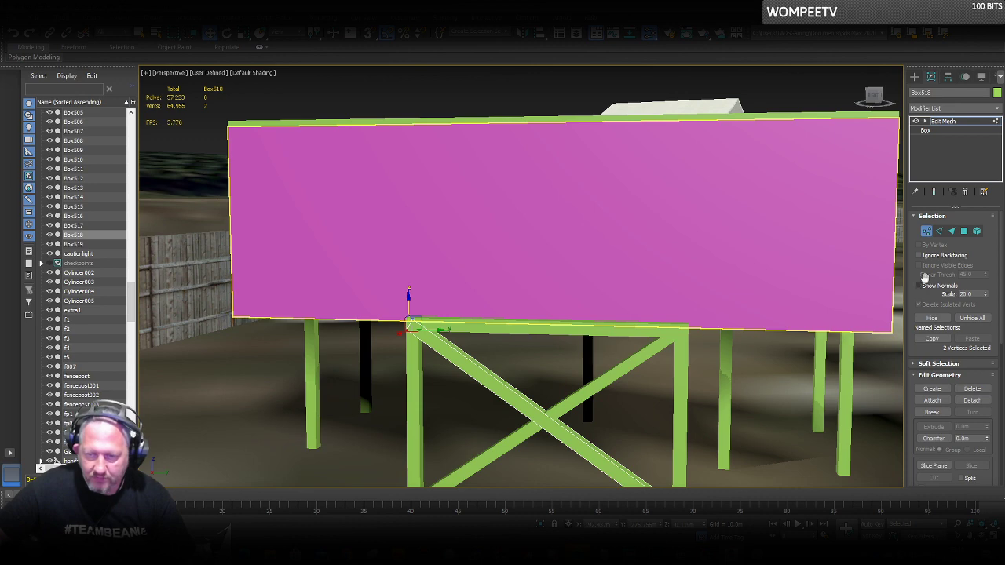
left_click(926, 233)
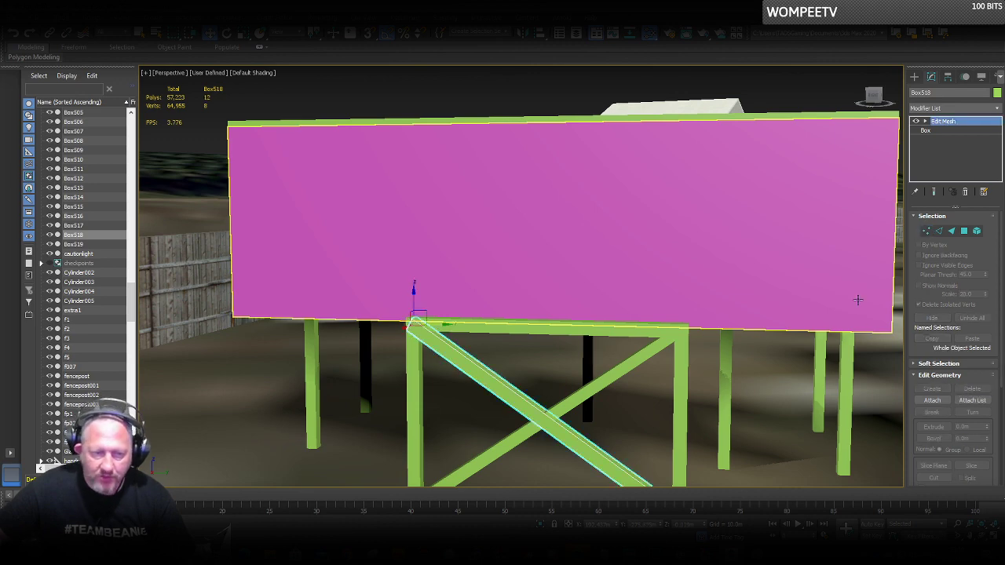
Select the cabin body and examine the cross-braced frame beneath it from the cabin's end corner.
left_click(668, 269)
key("ctrl+r")
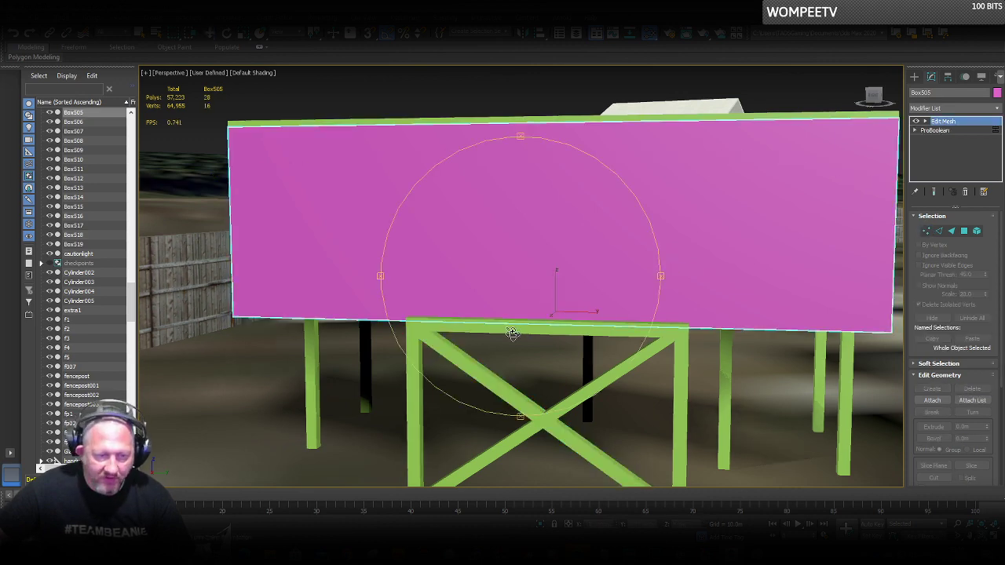
left_click_drag(512, 333, 582, 343)
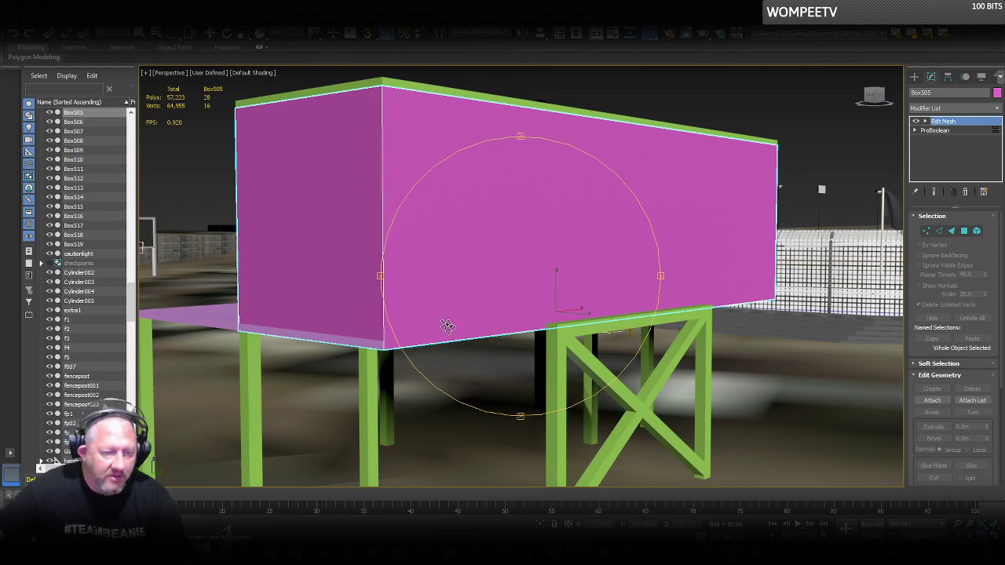
Select the corner post under the deck's outer edge and clone it a short distance along the deck.
left_click_drag(447, 326, 466, 338)
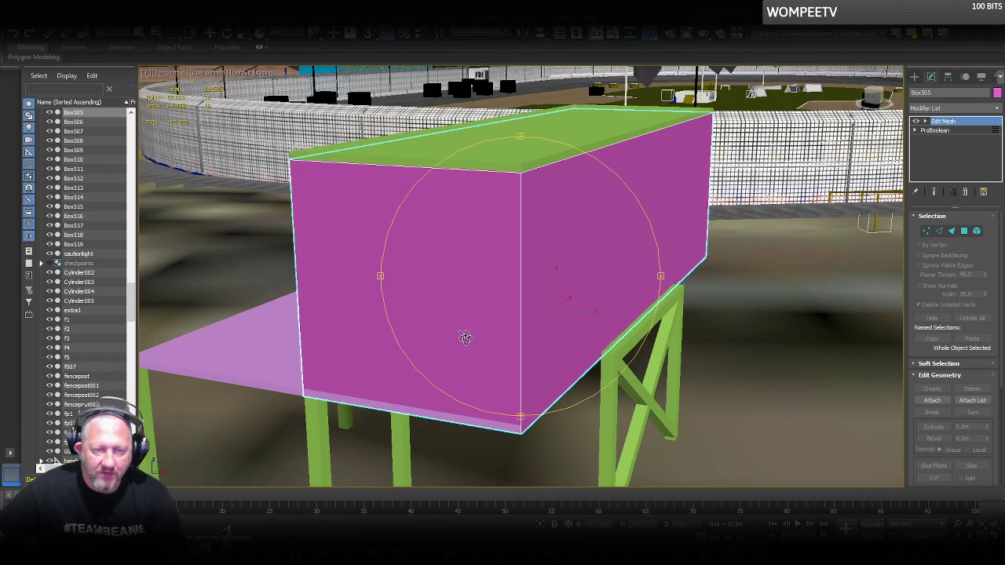
left_click_drag(551, 306, 619, 300)
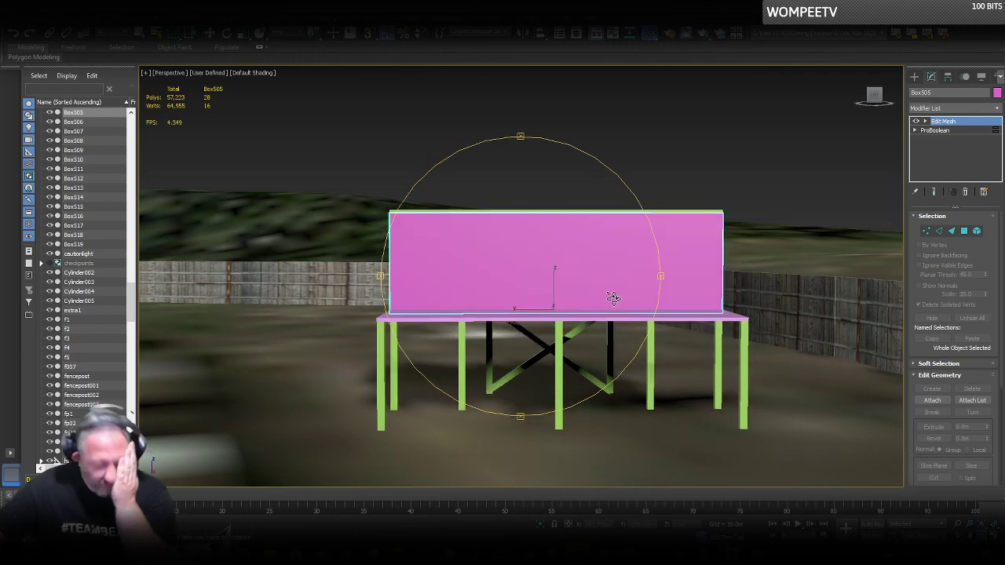
left_click_drag(494, 336, 518, 331)
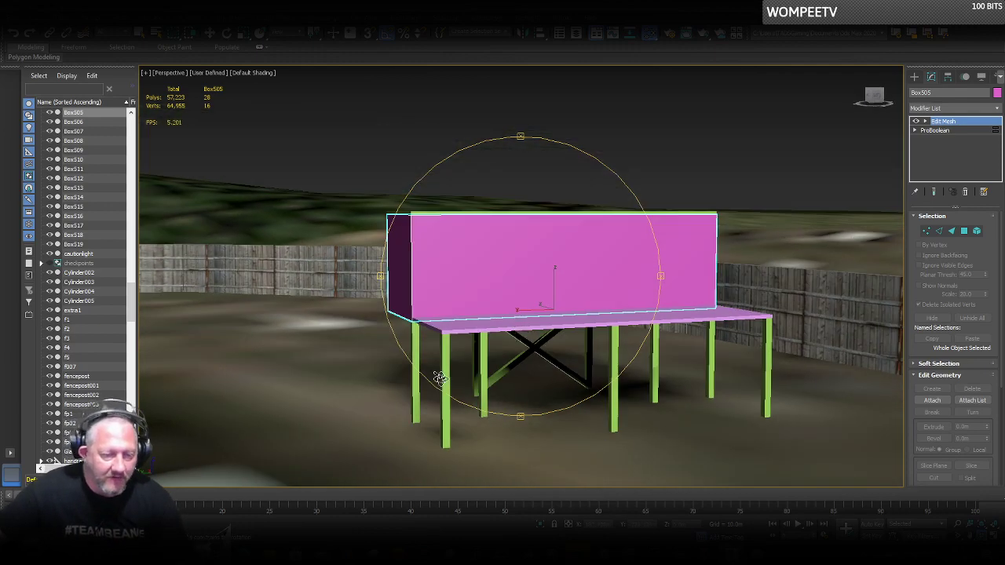
left_click_drag(440, 377, 457, 371)
key("w")
left_click(446, 455)
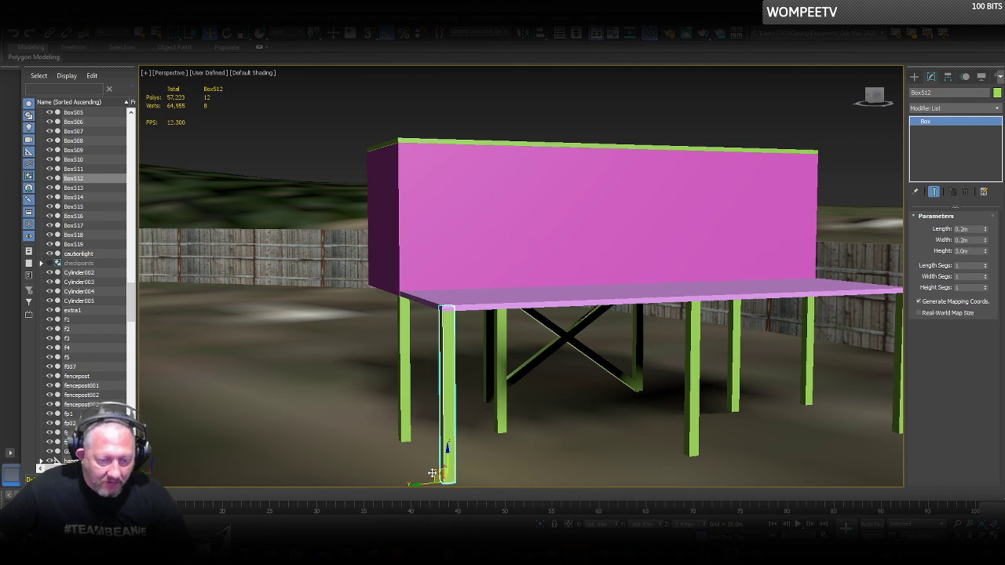
left_click_drag(429, 484, 442, 485, "shift")
left_click(502, 322)
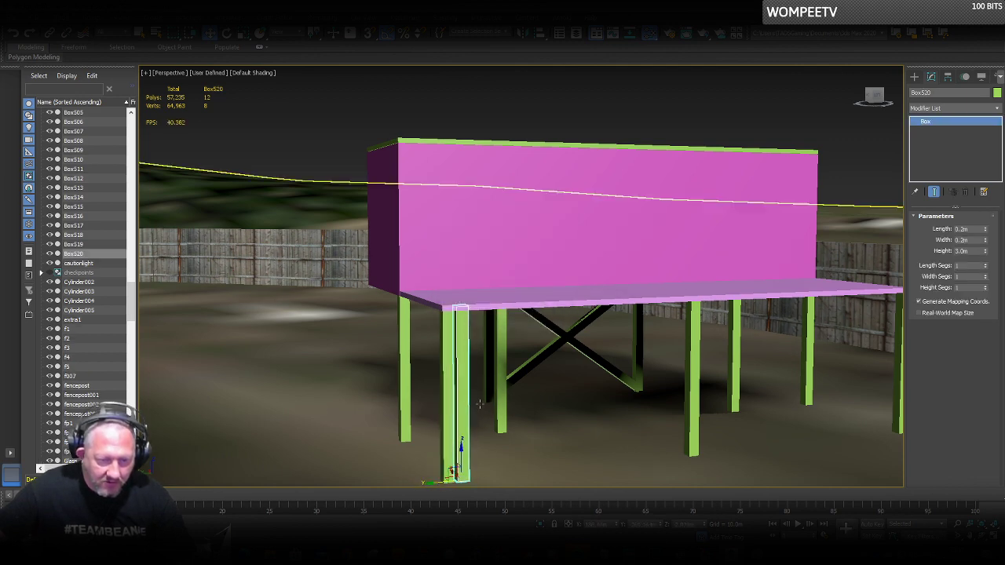
Scale the cloned corner post down into a thinner, shorter bar for a small brace.
scroll(422, 371, "up", 8)
right_click(419, 367)
left_click(442, 390)
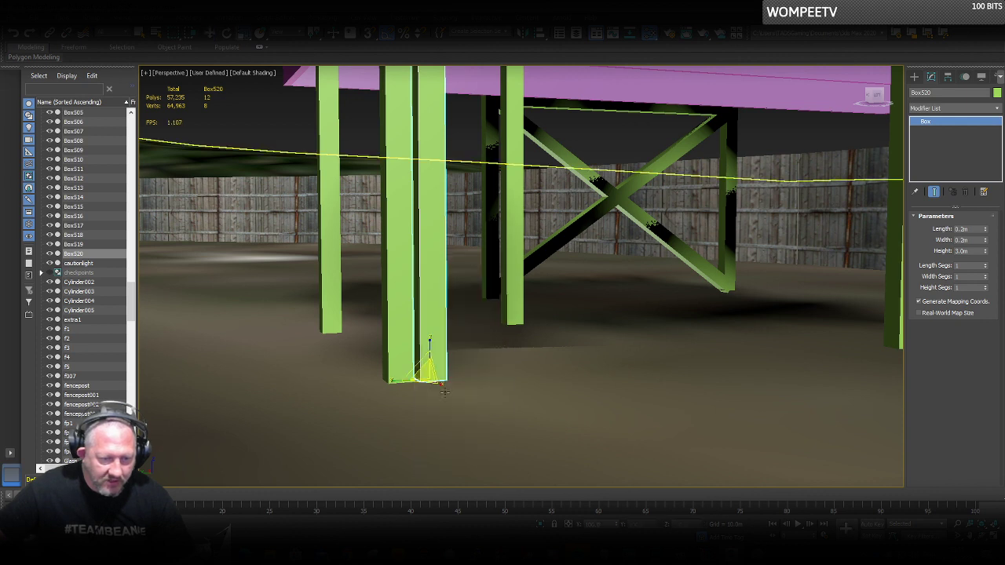
left_click_drag(427, 375, 443, 431)
left_click_drag(430, 340, 440, 278)
right_click(431, 364)
left_click(442, 374)
Raise the thin bar under the deck and move it along the deck edge against the corner post's upper part.
scroll(442, 374, "down", 3)
scroll(437, 270, "up", 3)
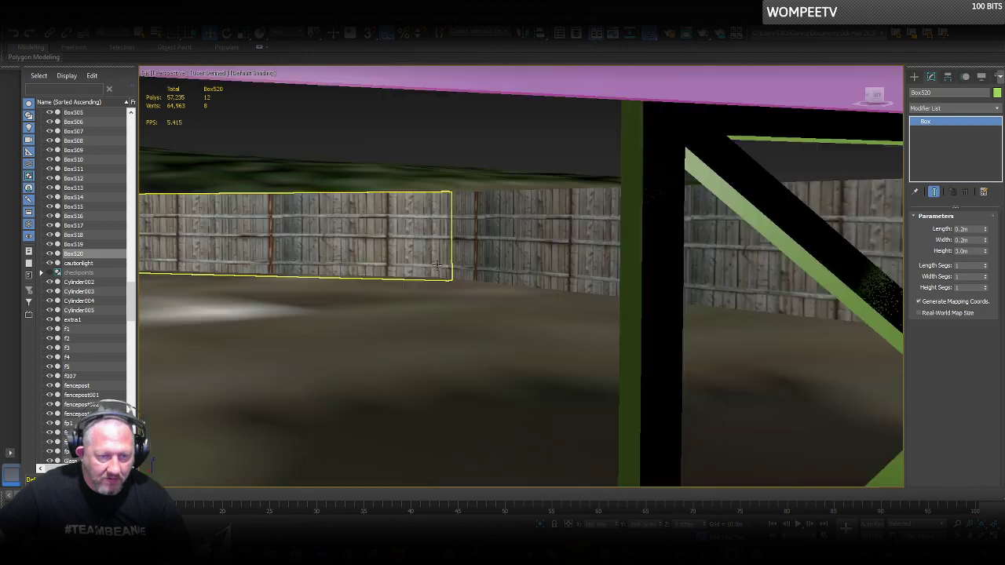
scroll(437, 270, "down", 2)
key("z")
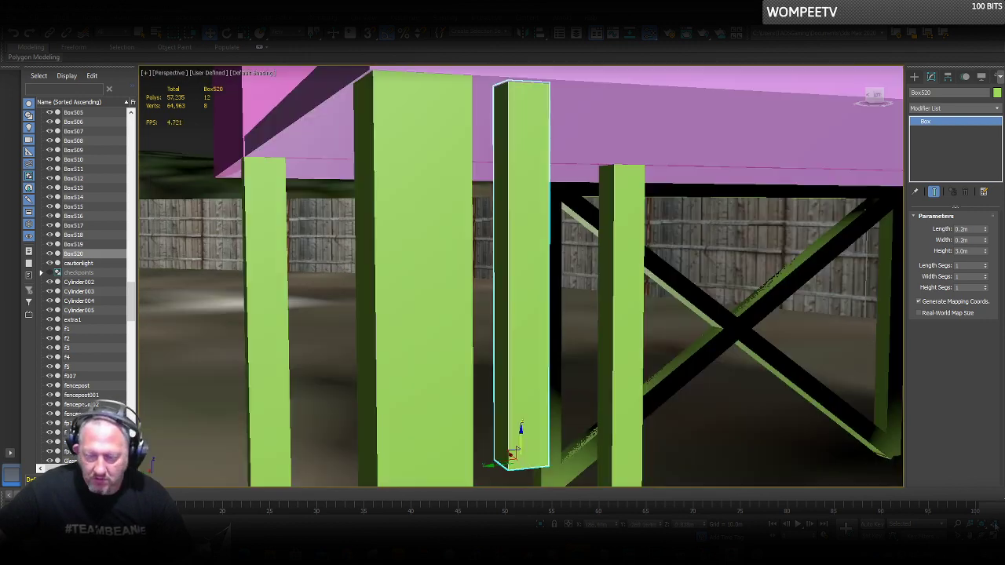
left_click_drag(494, 467, 459, 467)
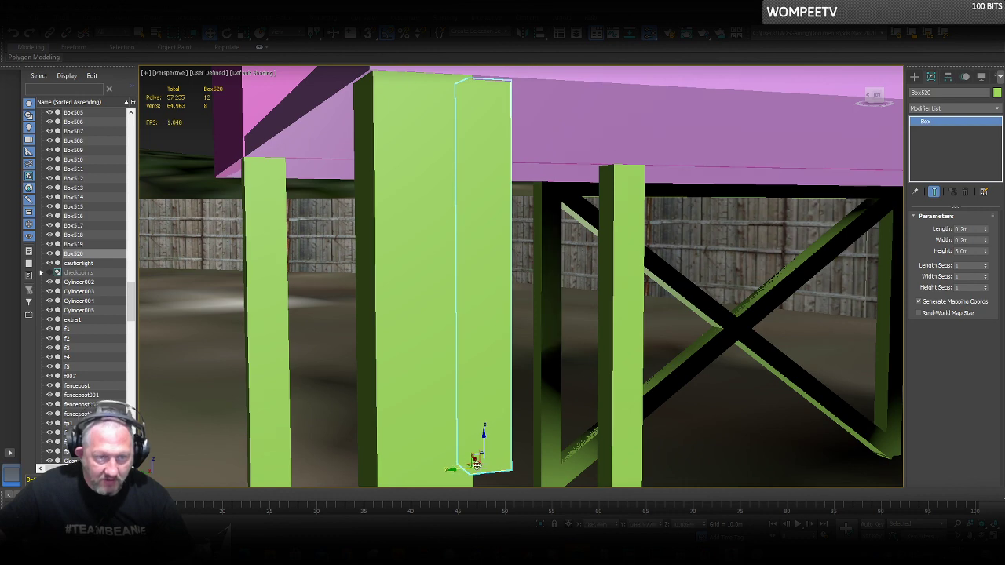
middle_click_drag(577, 302, 564, 307, "alt")
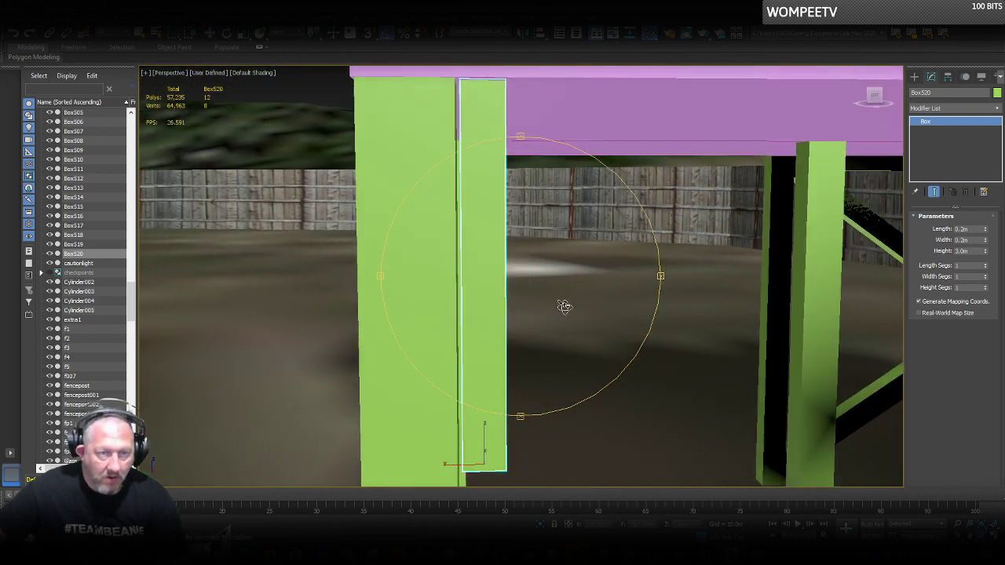
Rotate the thin bar into a diagonal leaning away from the corner post and move its lower end into the post.
left_click_drag(466, 467, 518, 445)
right_click(465, 453)
left_click(483, 465)
right_click(522, 453)
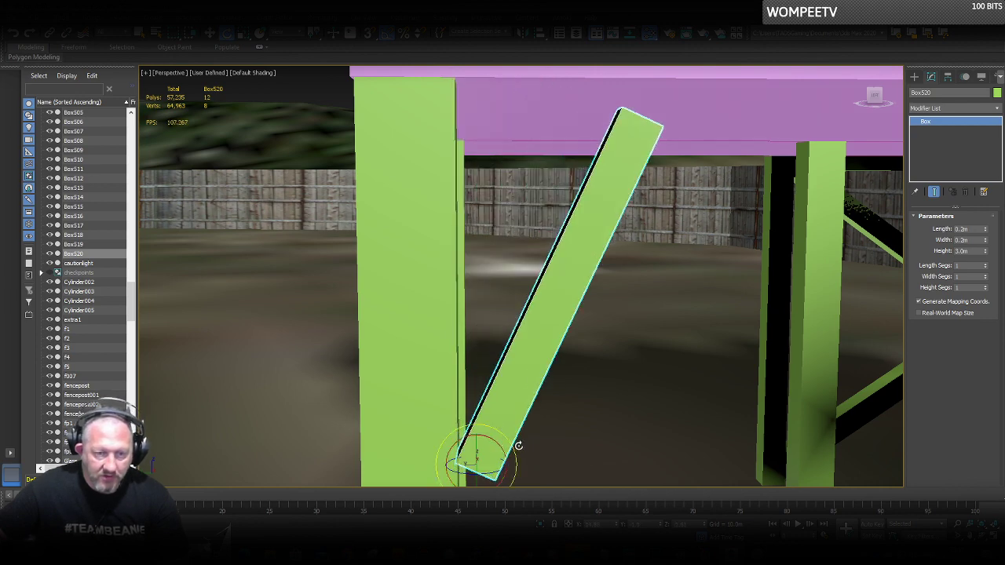
scroll(518, 445, "down", 4)
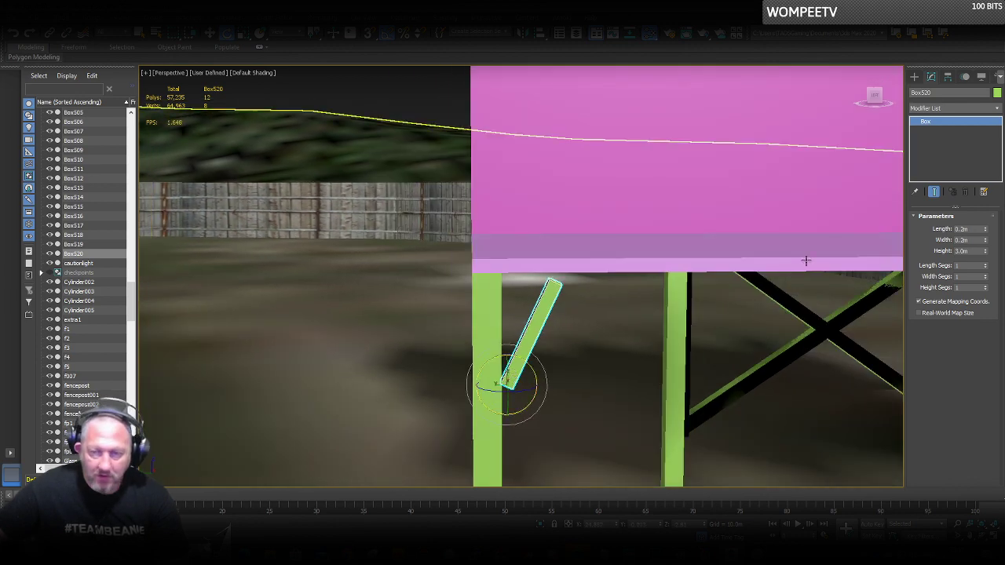
right_click(506, 390)
left_click(520, 399)
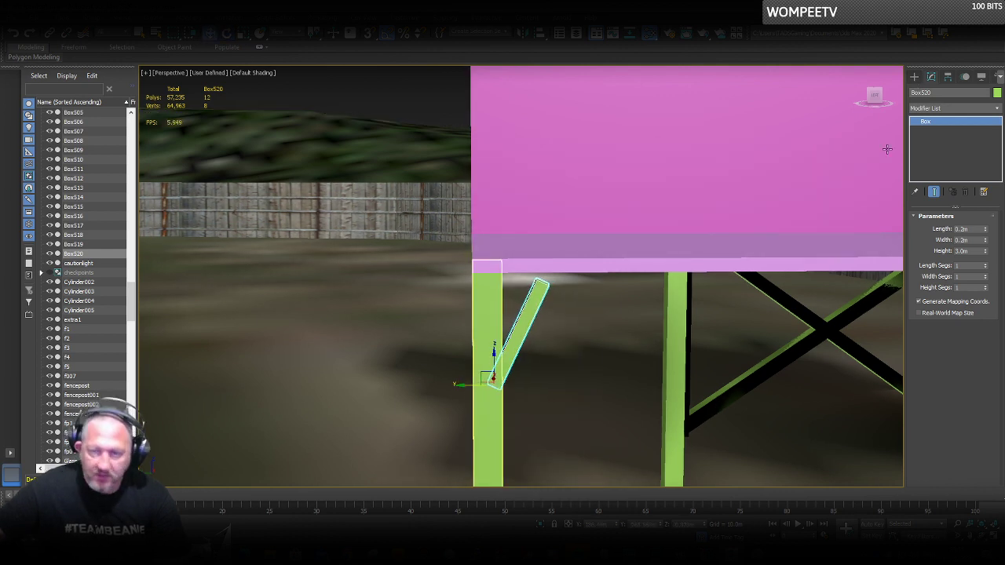
Apply Edit Mesh to the small brace and extend its upper-end vertices into the deck edge, keeping the diagonal.
left_click(994, 109)
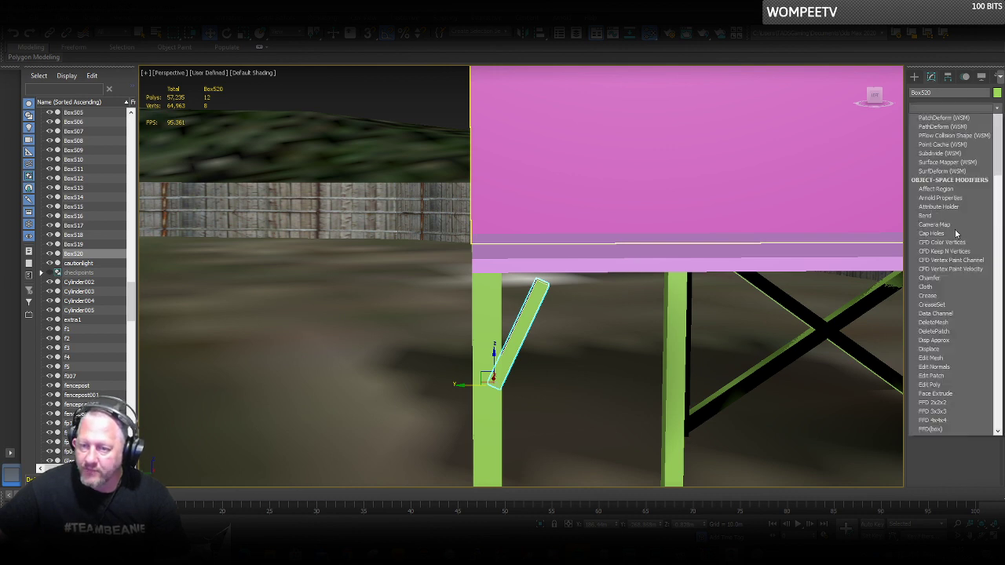
left_click(931, 461)
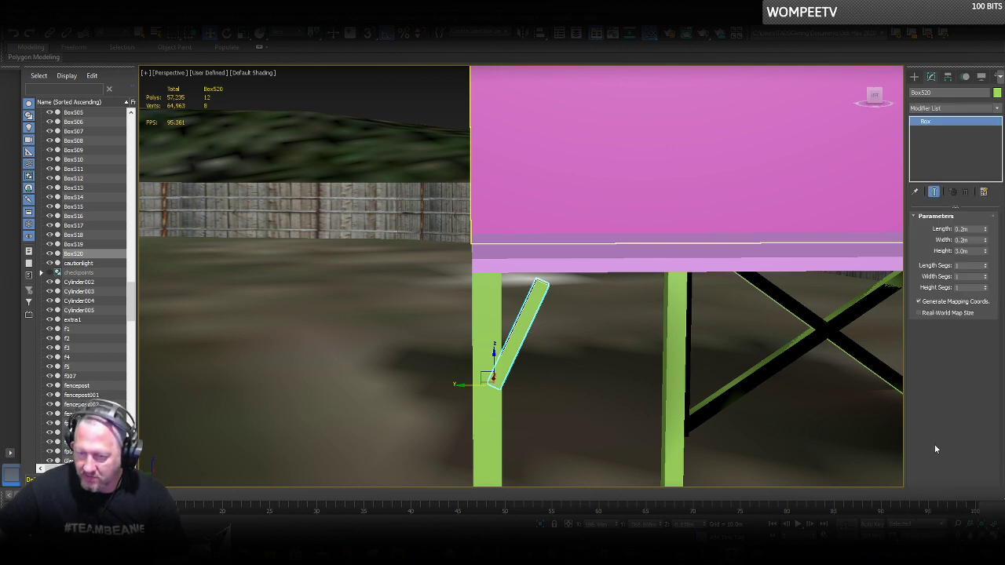
left_click(927, 232)
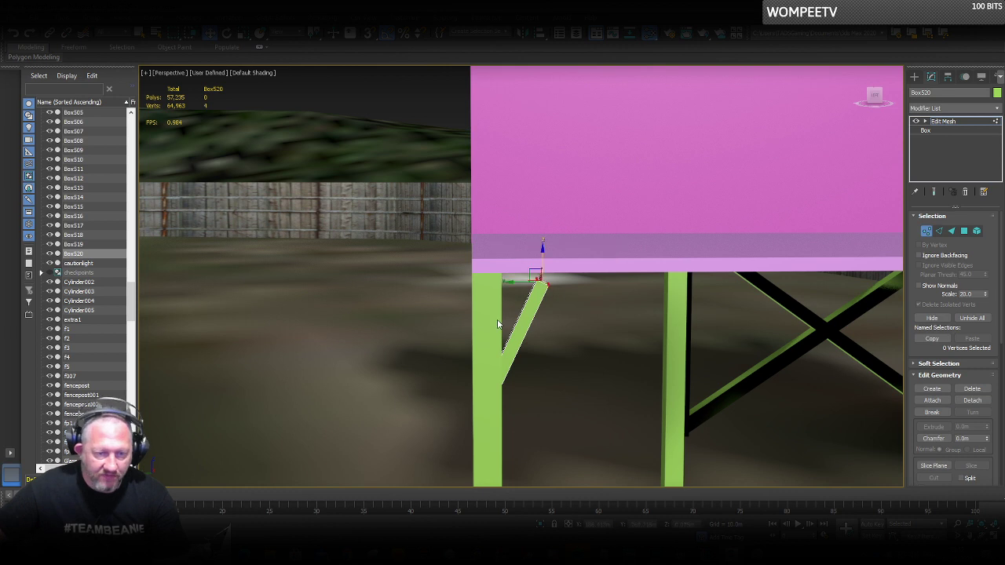
left_click_drag(533, 269, 564, 230)
left_click(926, 231)
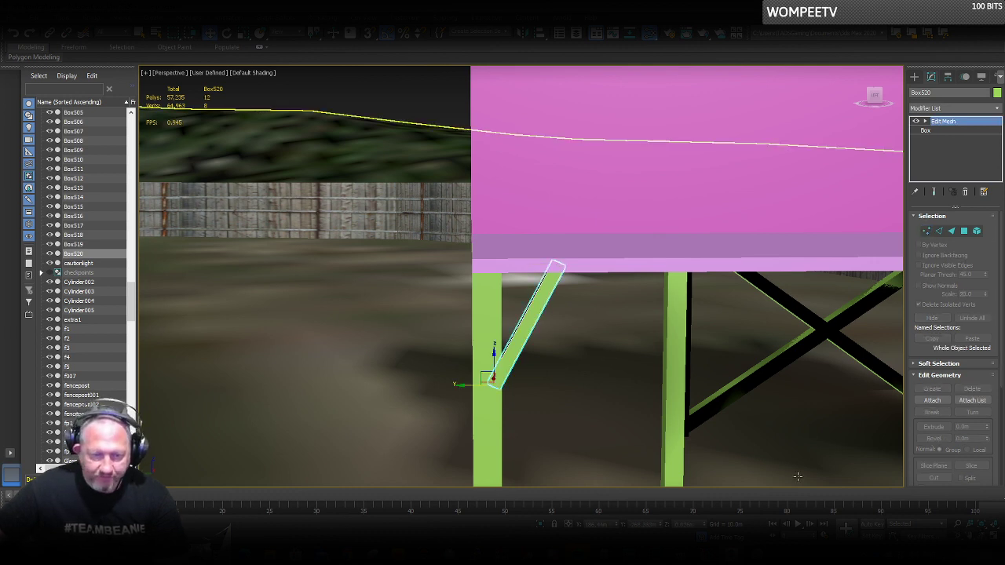
Clone the small brace along the deck edge to the middle outer post.
middle_click_drag(515, 341, 540, 336, "alt")
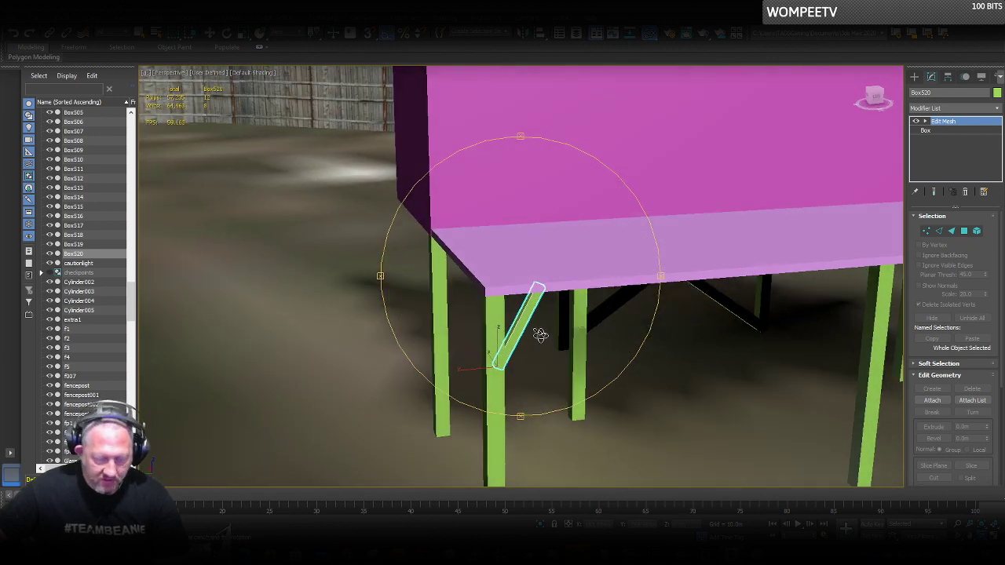
middle_click_drag(428, 339, 449, 331, "alt")
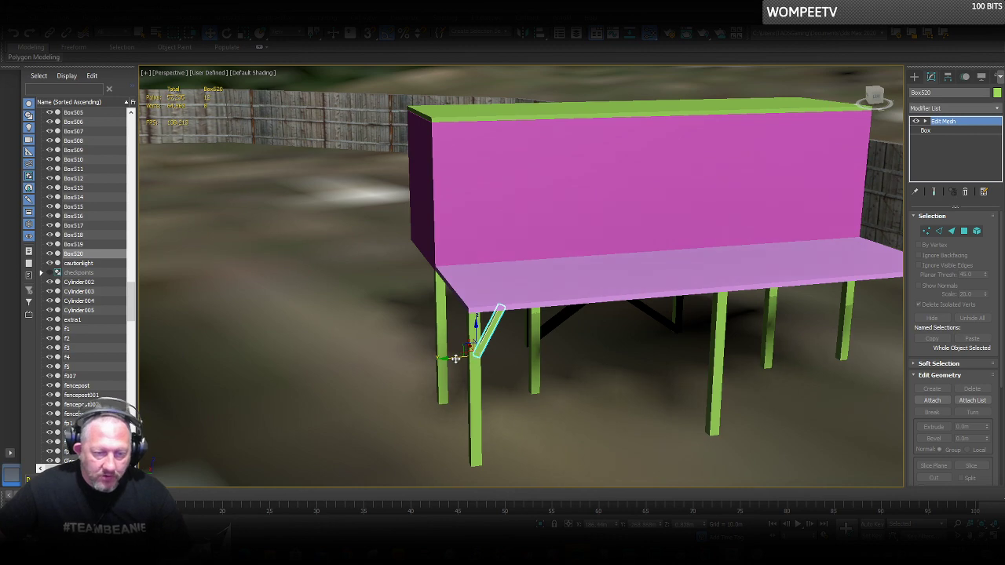
left_click_drag(492, 359, 701, 344, "shift")
left_click(503, 322)
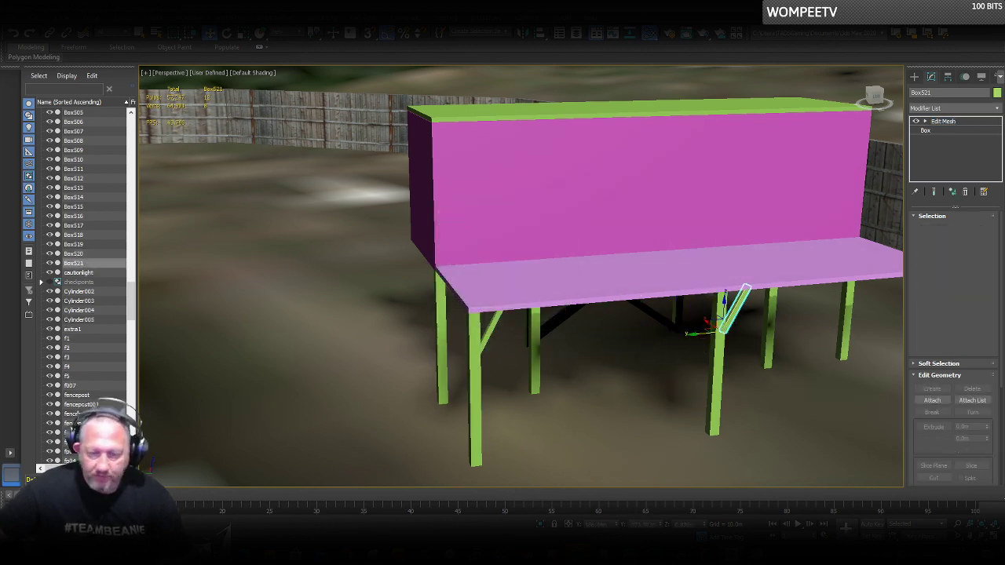
Check the cloned brace's alignment with its post in the top view and remove the clone.
key("alt+w")
scroll(322, 197, "down", 3)
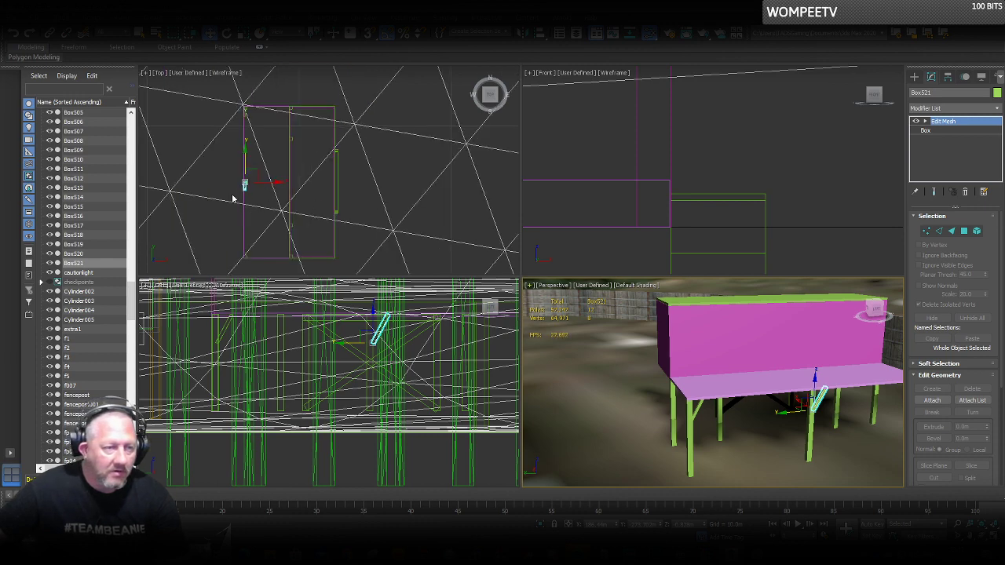
scroll(238, 189, "up", 8)
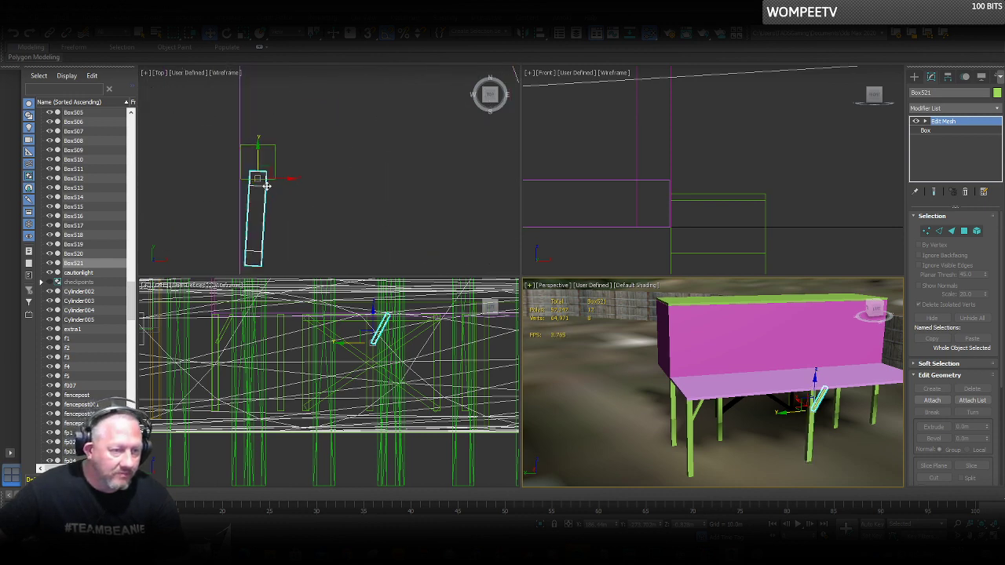
middle_click_drag(265, 185, 292, 154)
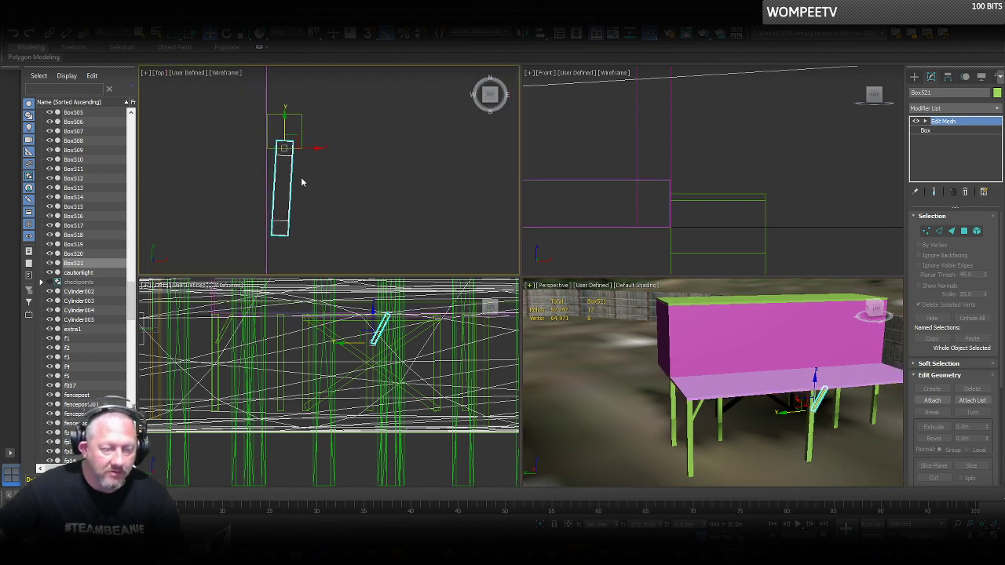
left_click(301, 177)
Select the original small brace at the corner post in the top view.
scroll(307, 226, "down", 6)
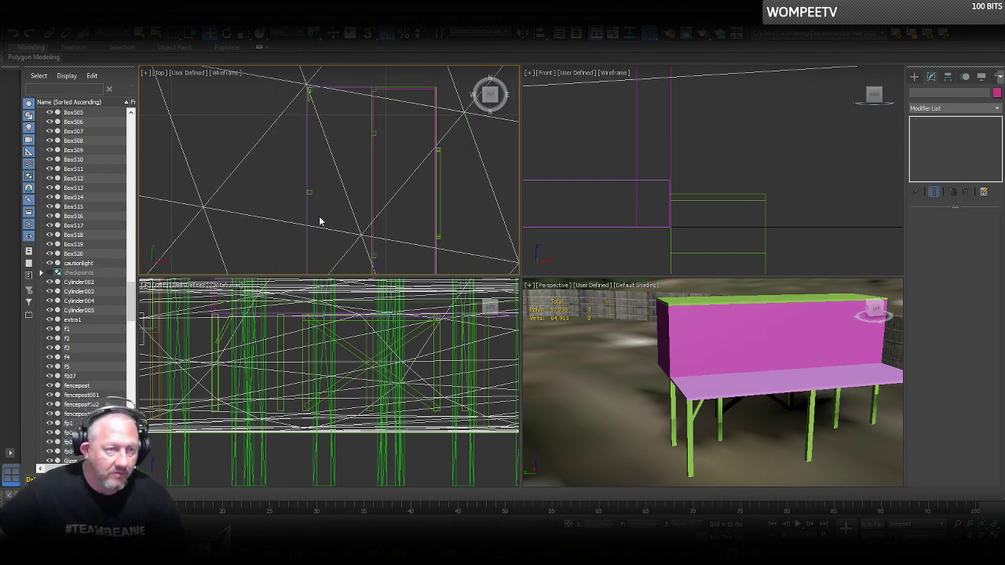
scroll(309, 91, "up", 6)
left_click(308, 157)
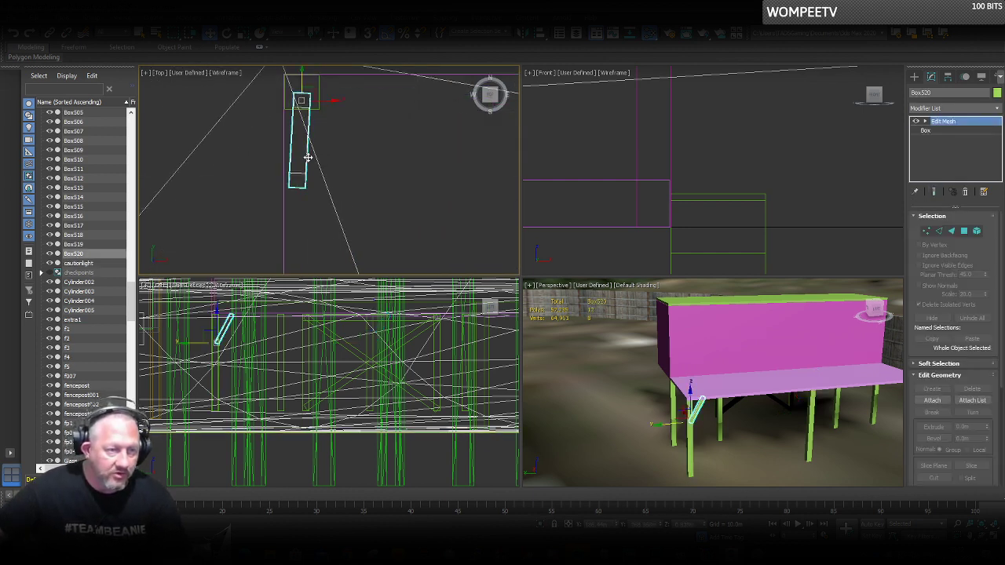
Try to straighten the corner brace by rotating it in the top view.
right_click(293, 137)
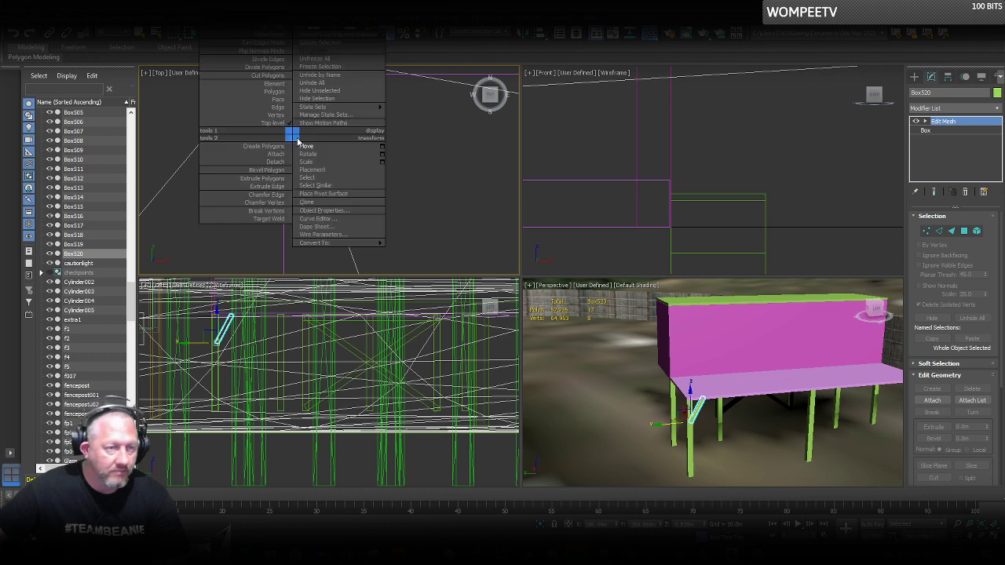
left_click(310, 155)
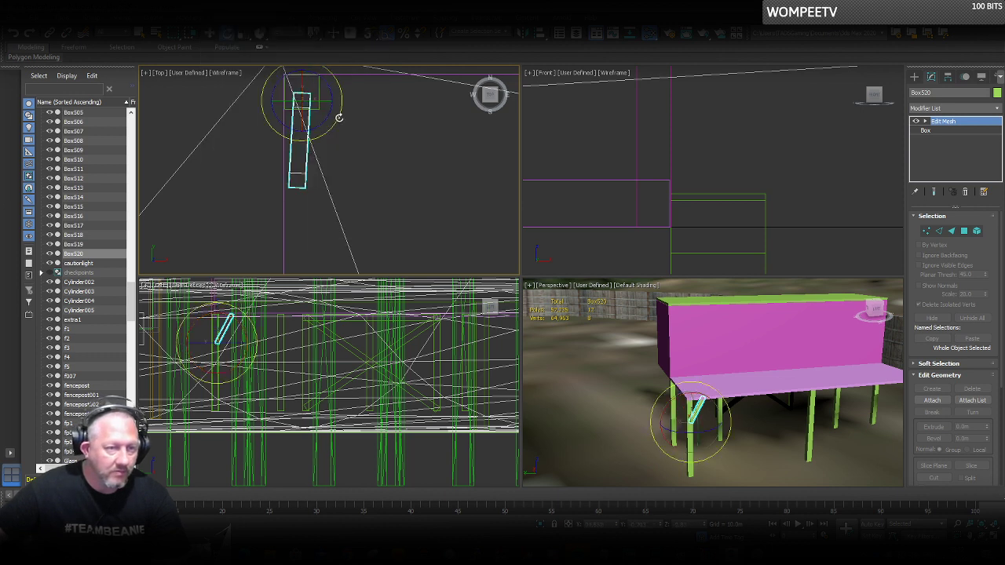
left_click_drag(338, 119, 336, 118)
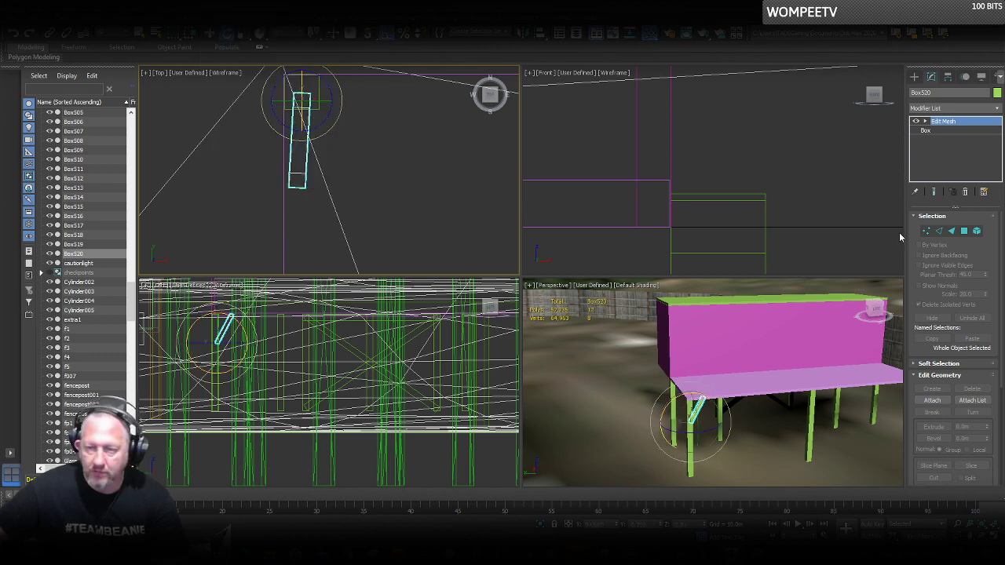
Shift the corner brace's four upper-end vertices sideways in the top view until it runs parallel to the deck edge.
left_click(925, 233)
left_click_drag(275, 157, 340, 220)
right_click(310, 182)
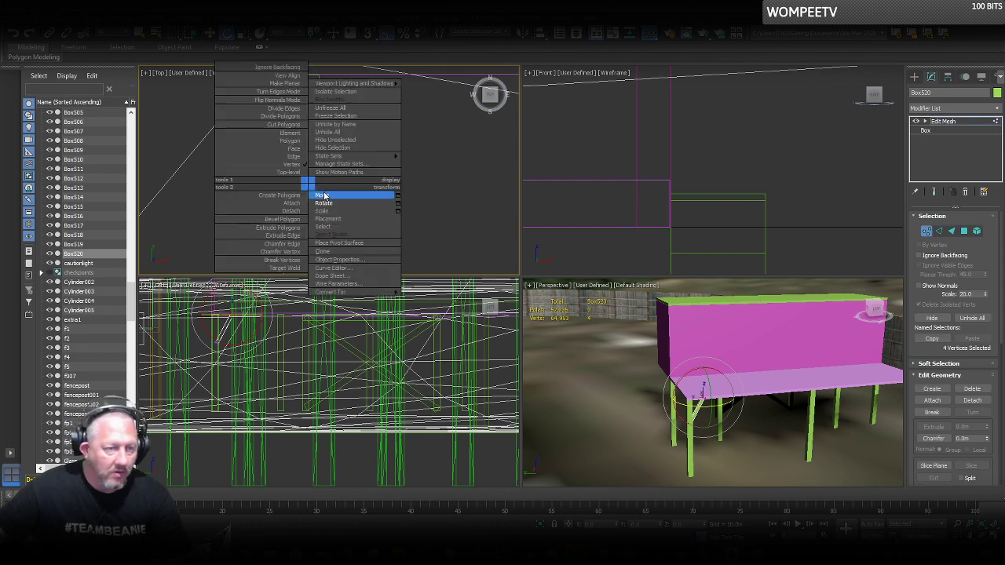
left_click(330, 195)
left_click_drag(316, 181, 319, 179)
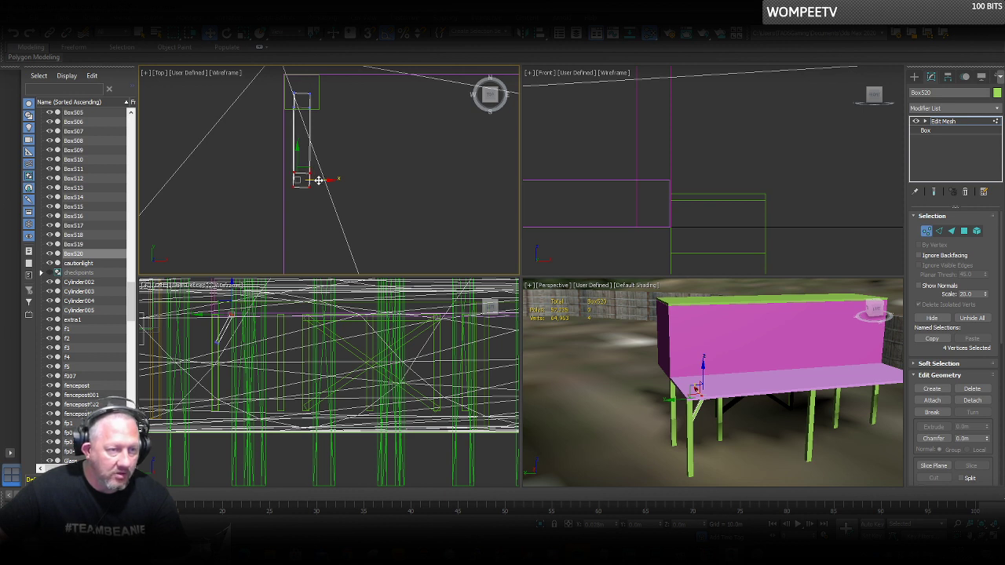
left_click(927, 228)
Clone the straightened corner brace along the deck edge to the middle outer post in the top view.
scroll(360, 135, "down", 3)
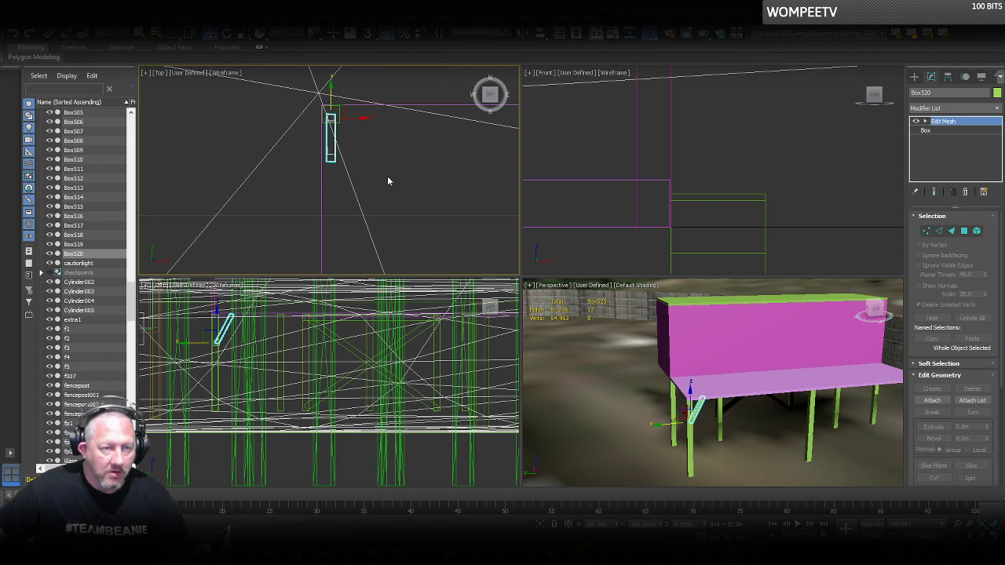
middle_click_drag(387, 176, 373, 92)
scroll(374, 93, "down", 4)
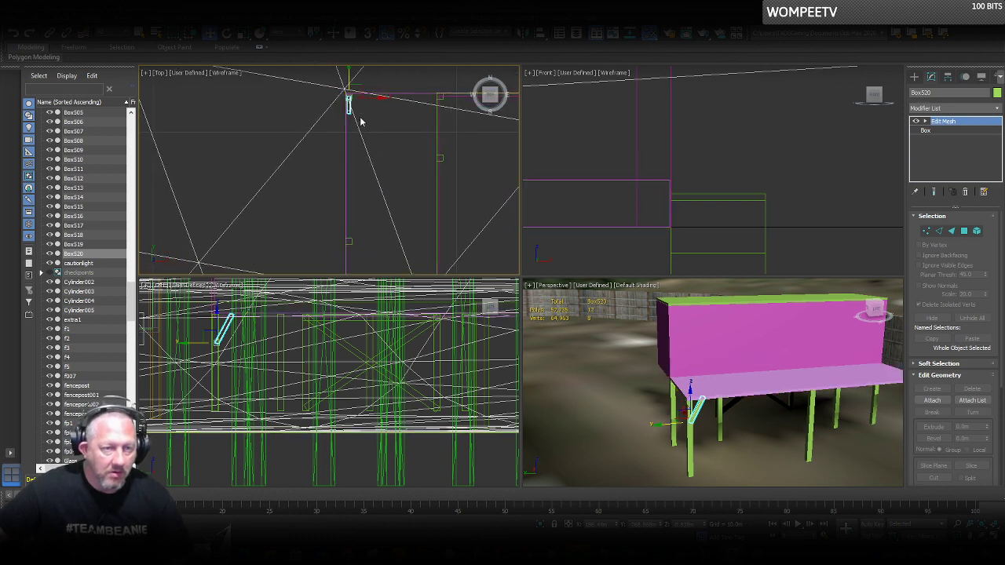
left_click_drag(351, 77, 361, 223)
left_click(507, 319)
Nudge the cloned brace along the deck edge so its lower end sits deeper inside the middle post.
middle_click_drag(392, 192, 410, 150)
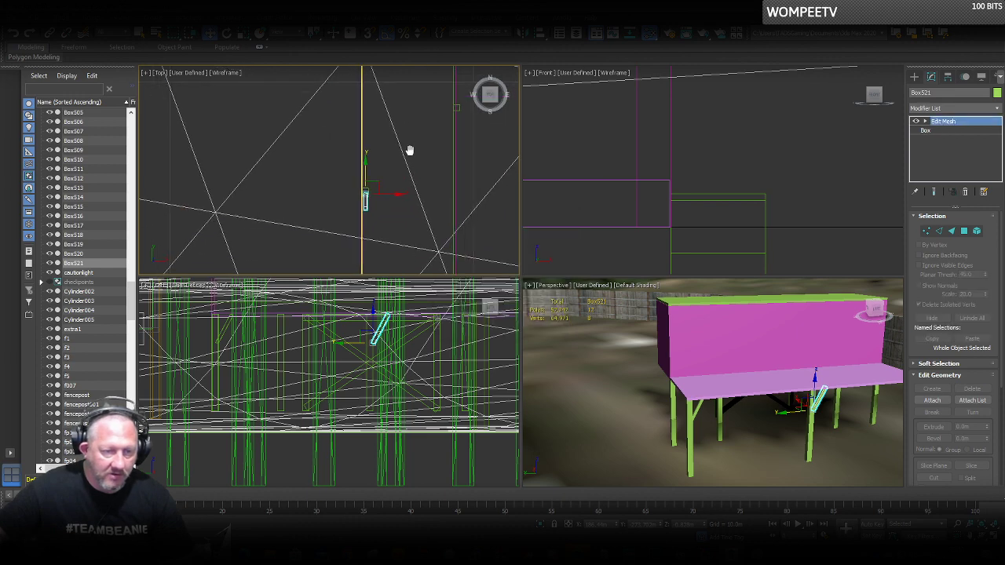
scroll(368, 198, "up", 2)
scroll(368, 199, "up", 4)
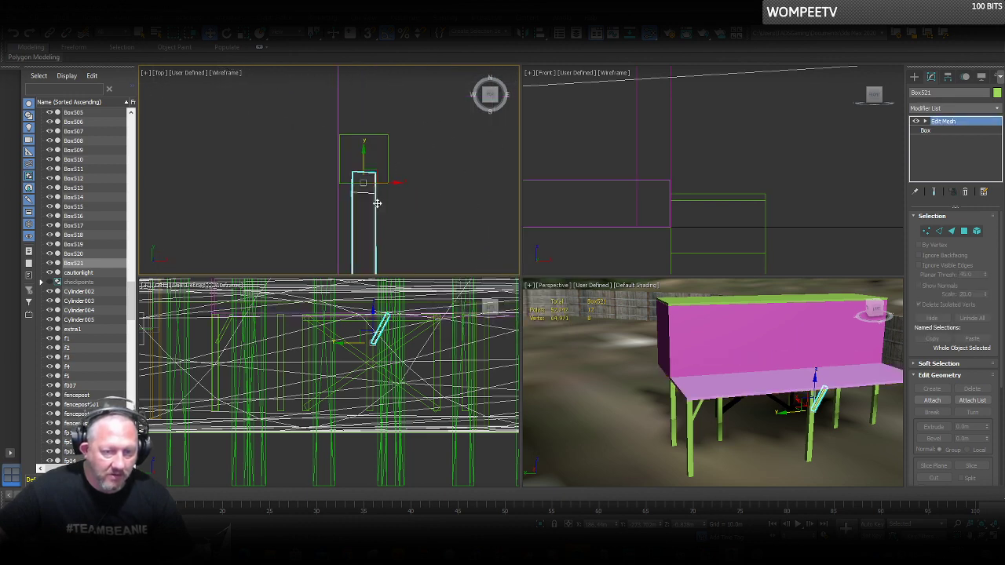
left_click_drag(364, 156, 361, 146)
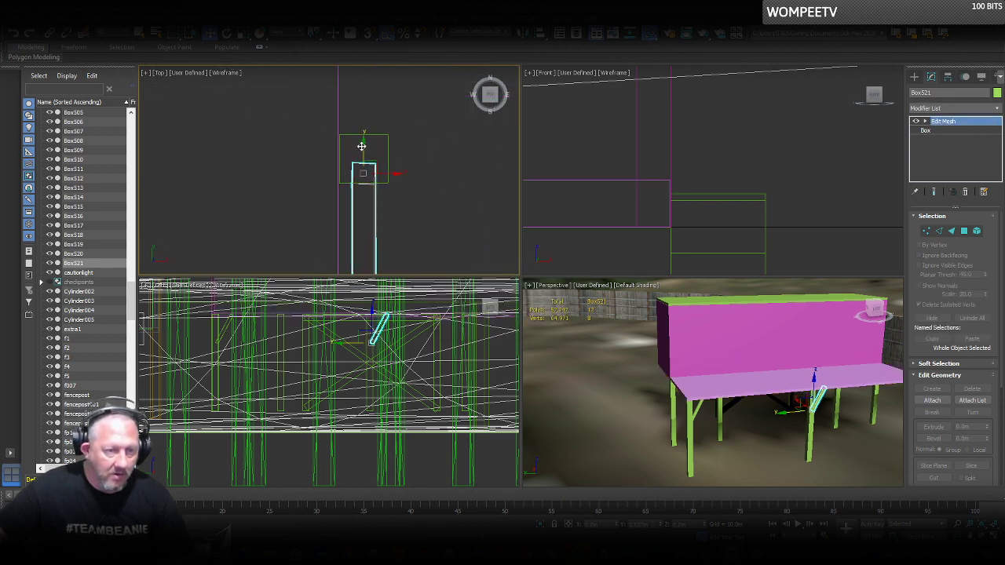
Clone the middle post's brace along the deck's outer edge to the far corner post as a single copy in the top view.
scroll(362, 146, "down", 5)
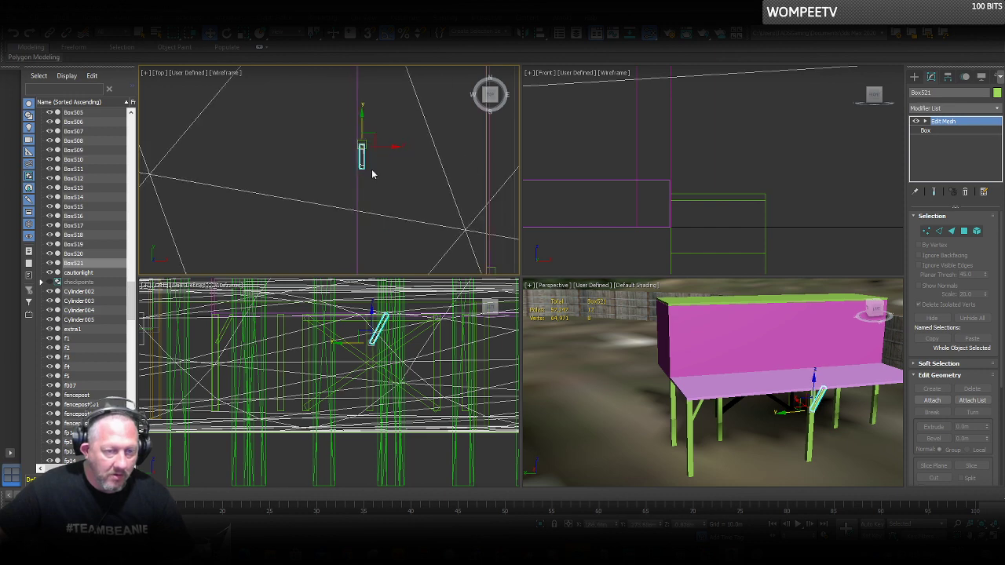
scroll(373, 171, "up", 1)
middle_click_drag(373, 172, 377, 123)
scroll(376, 131, "down", 2)
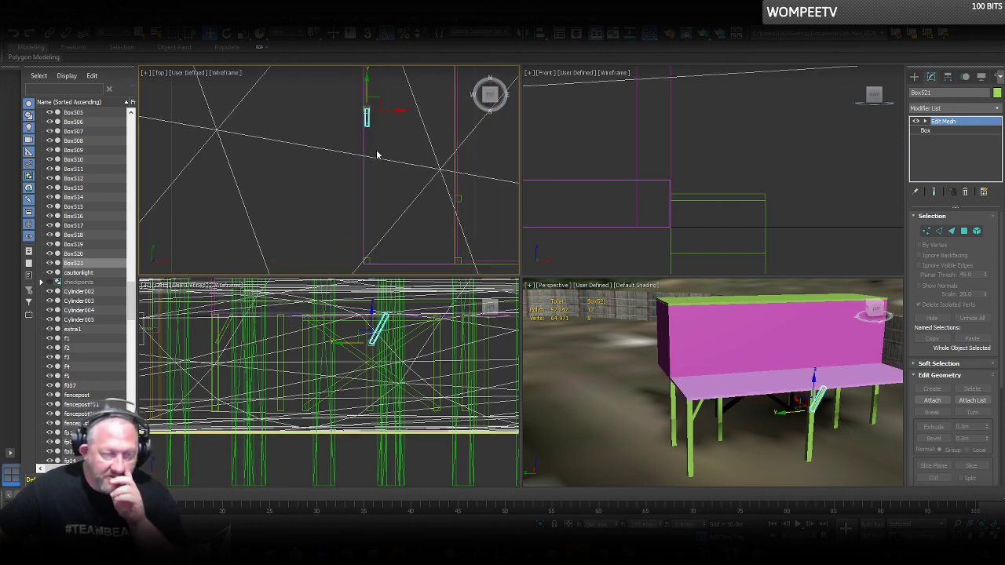
left_click_drag(366, 91, 380, 237, "shift")
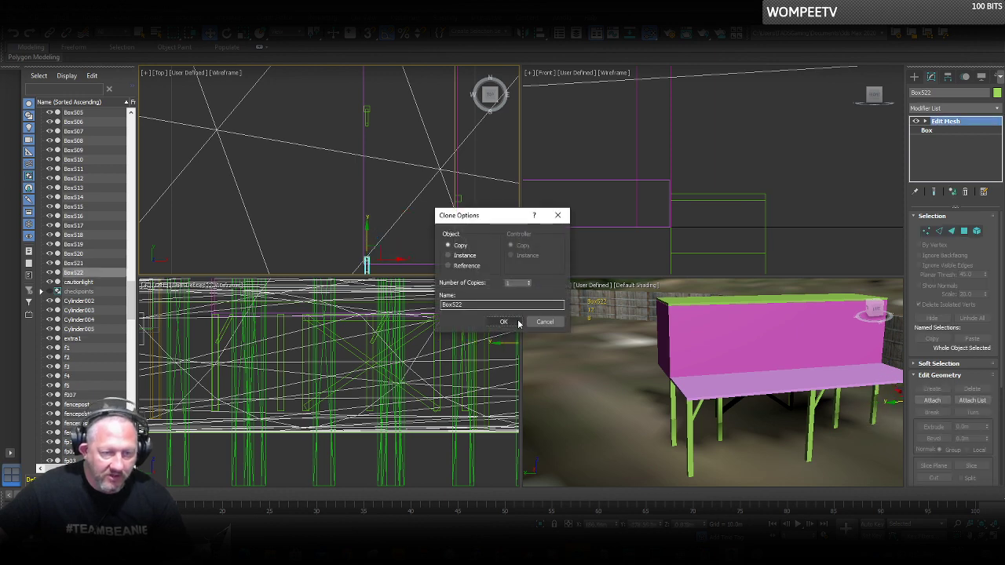
left_click(505, 321)
Rotate the far corner's cloned brace half a turn in the top view so it slopes towards the middle post.
mouse_move(375, 246)
middle_mouse_down()
mouse_move(386, 163)
mouse_move(428, 216)
middle_mouse_up()
scroll(385, 174, "up", 2)
scroll(385, 185, "up", 3)
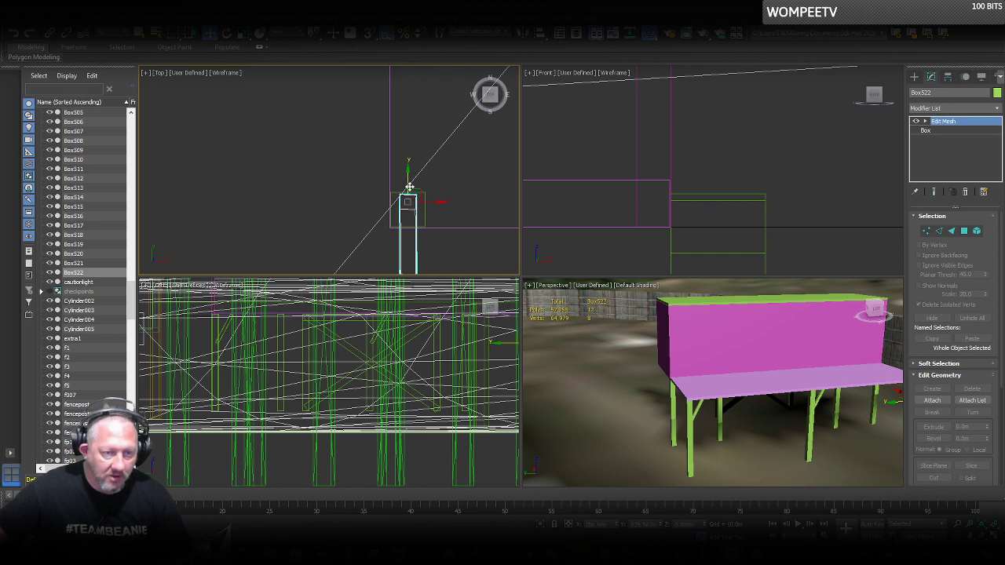
right_click(408, 187)
left_click(436, 210)
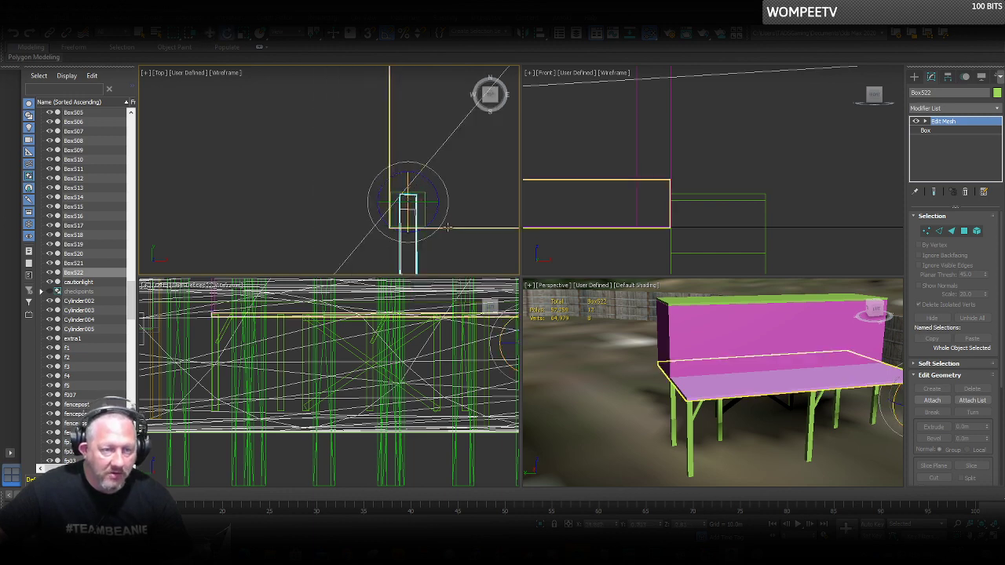
left_click_drag(447, 227, 460, 129)
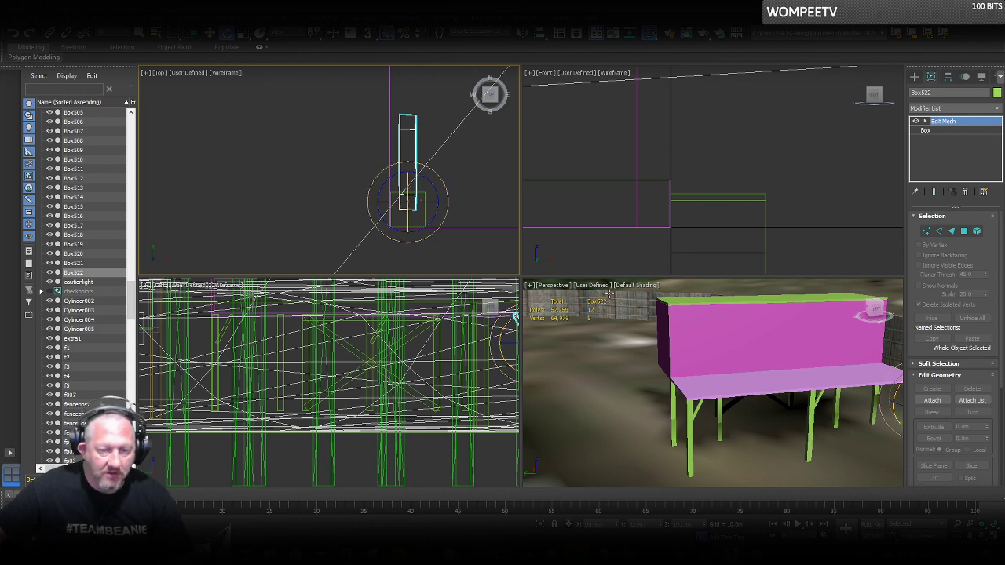
middle_click_drag(814, 388, 700, 382)
Clone the reversed brace along the deck's outer edge from the far corner to the middle post as a copy.
right_click(795, 384)
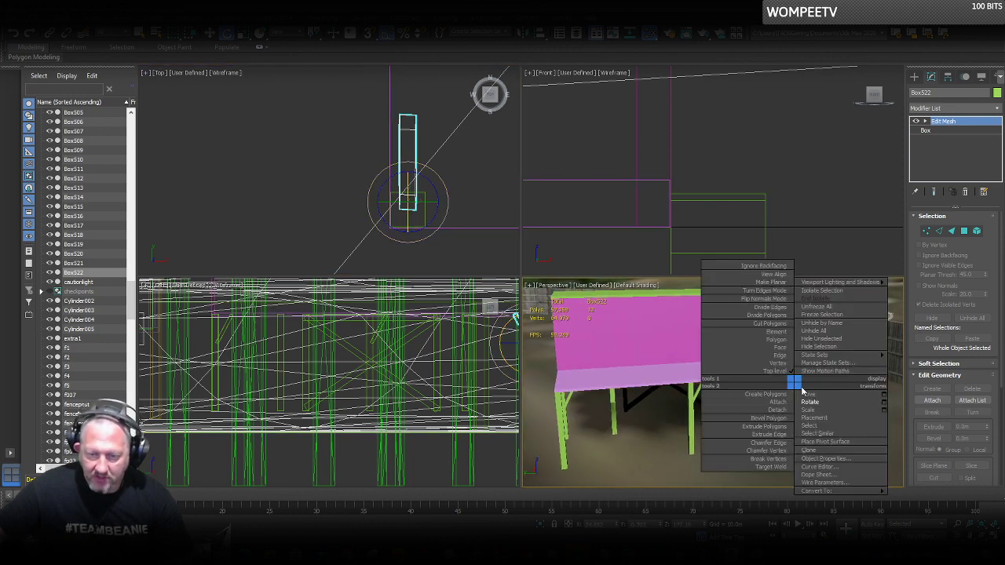
left_click(810, 403)
key("w")
middle_click_drag(432, 172, 400, 265)
scroll(419, 233, "down", 5)
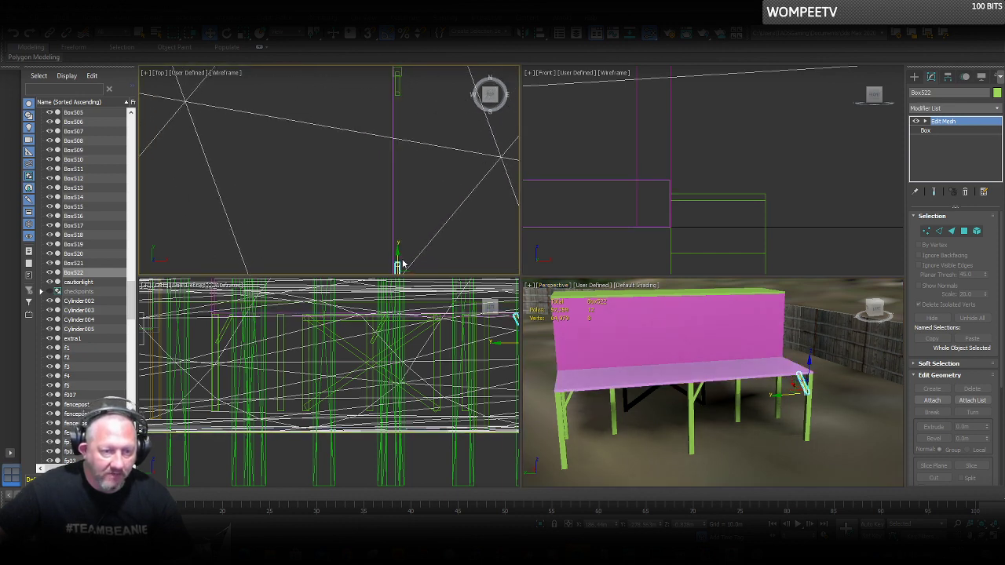
left_click_drag(398, 249, 397, 72, "shift")
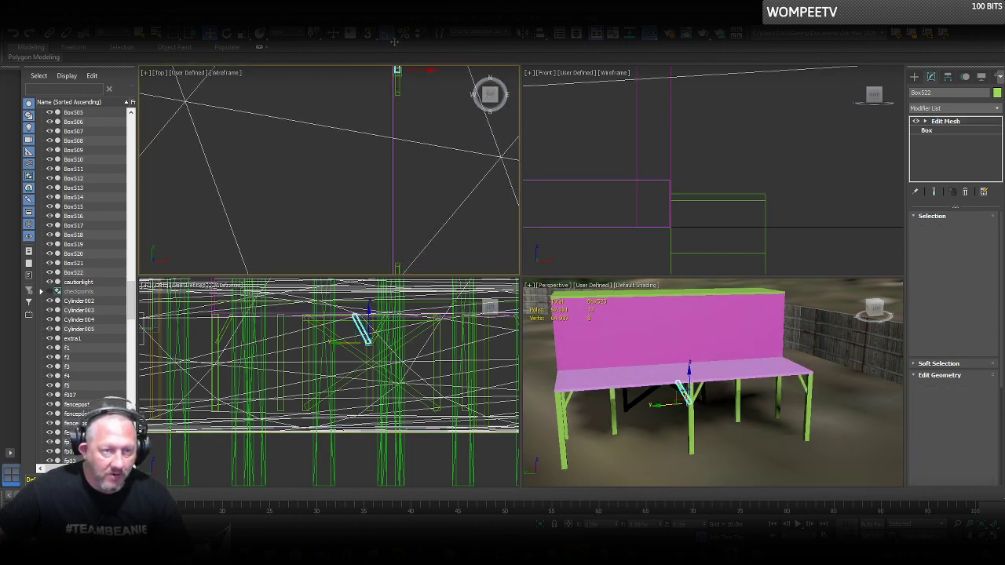
left_click(504, 322)
Nudge the reversed brace along the deck edge to adjust its lower end at the middle post.
middle_click_drag(433, 167, 429, 273)
scroll(401, 182, "up", 4)
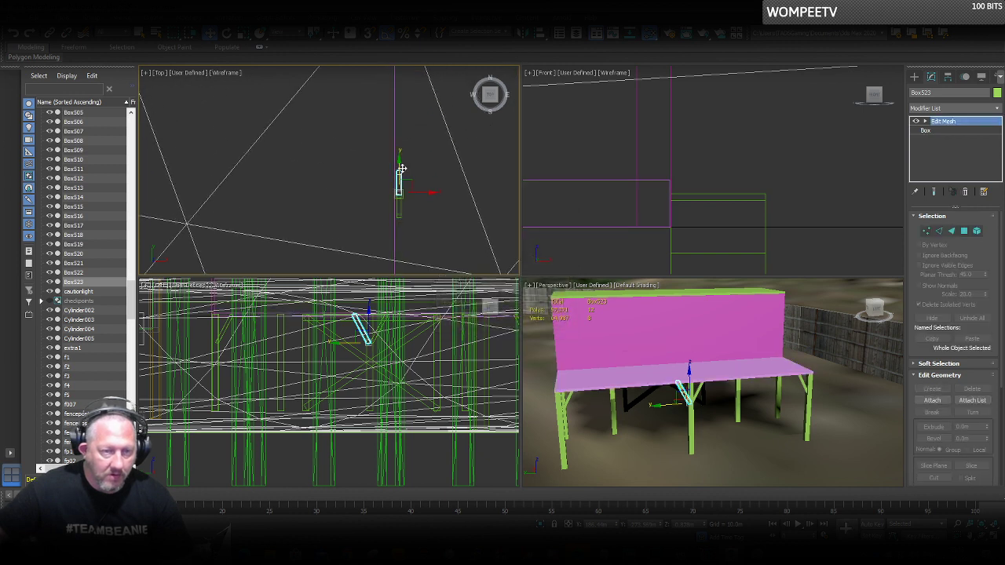
scroll(401, 218, "up", 3)
left_click_drag(383, 178, 384, 174)
scroll(384, 174, "down", 5)
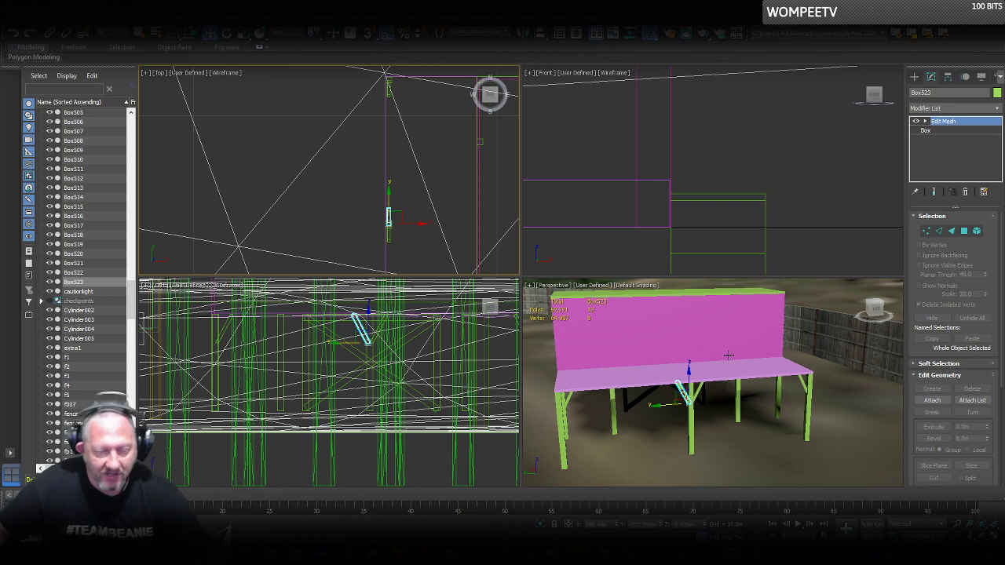
Clone the first corner brace while rotating it 90 degrees in the top view so the copy runs under the deck's short side.
scroll(668, 345, "up", 3)
middle_click_drag(666, 352, 763, 393)
scroll(698, 376, "down", 4)
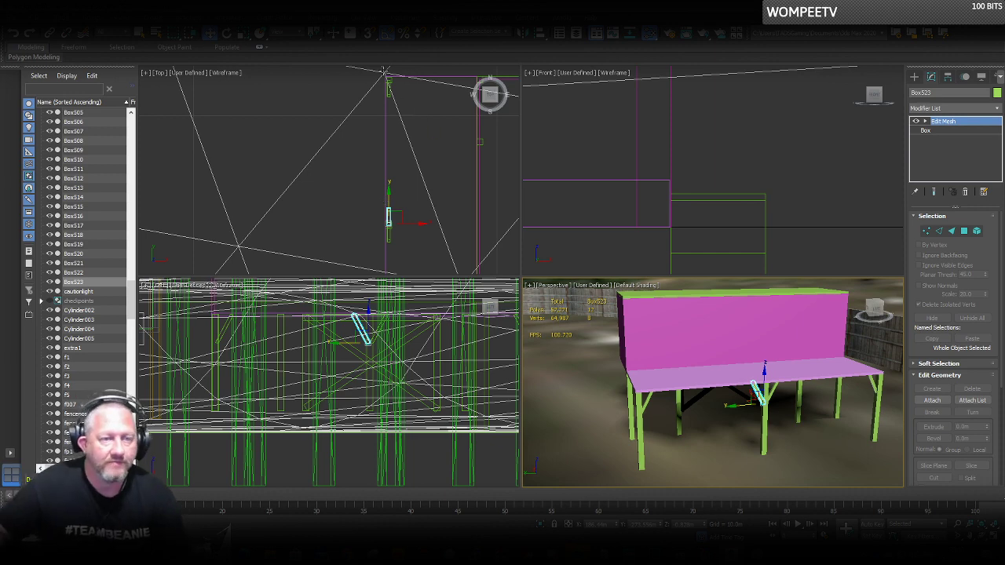
scroll(384, 70, "up", 3)
middle_click_drag(403, 110, 381, 193)
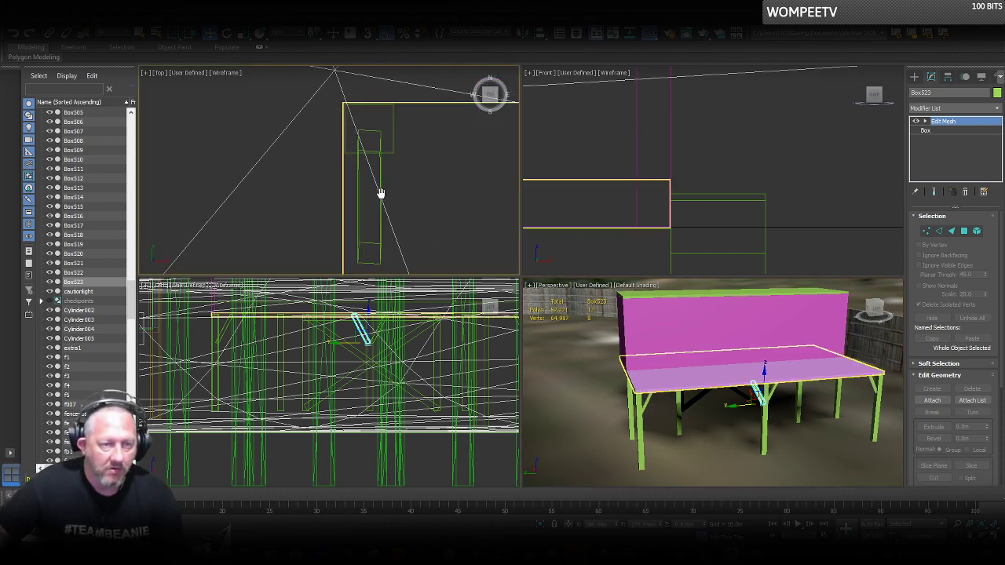
left_click(381, 170)
right_click(381, 168)
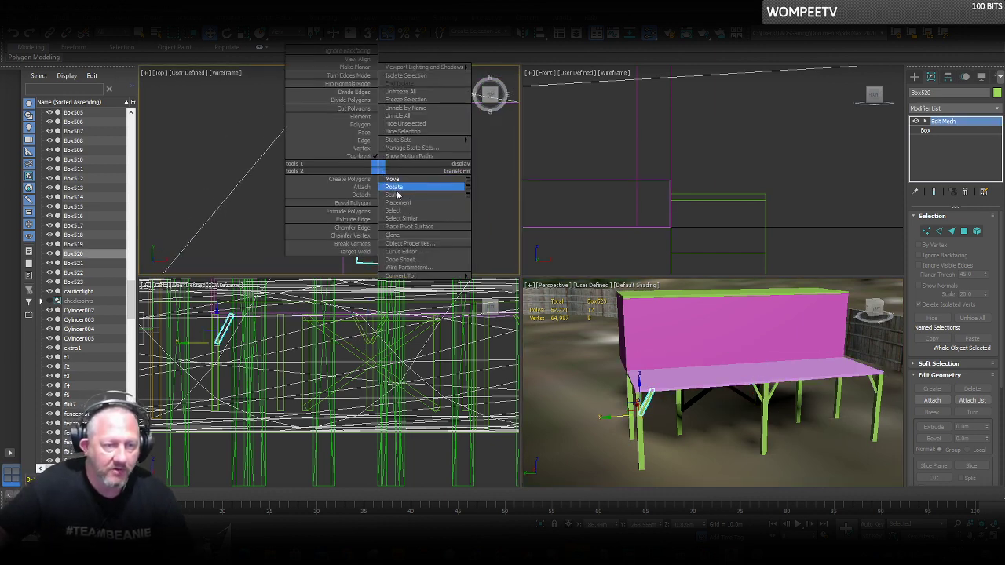
left_click(398, 190)
left_click_drag(403, 159, 427, 118)
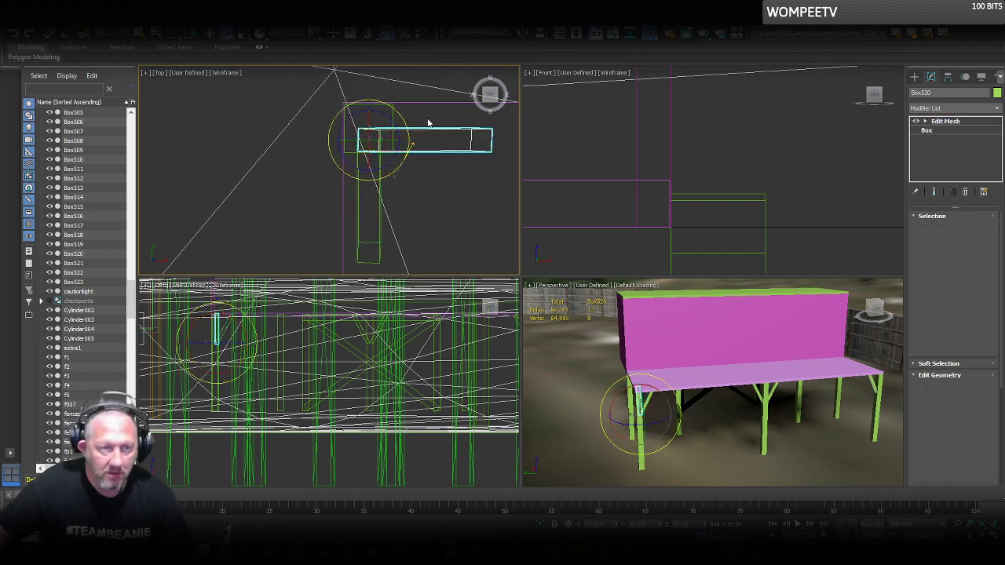
left_click(505, 322)
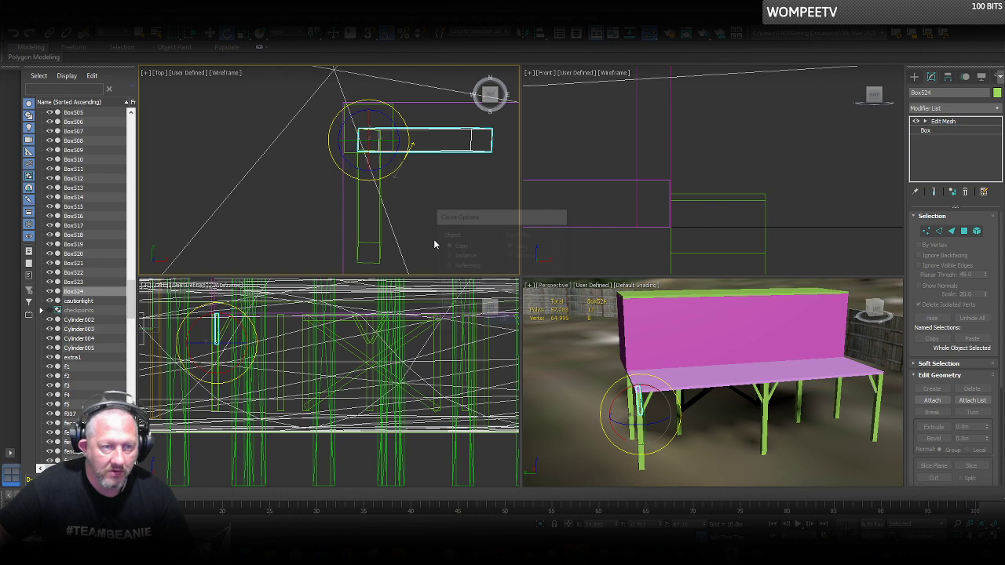
Clone the short-side brace along the deck's outer edge to the opposite corner post as a copy in the top view.
right_click(377, 146)
left_click(390, 158)
scroll(371, 131, "down", 2)
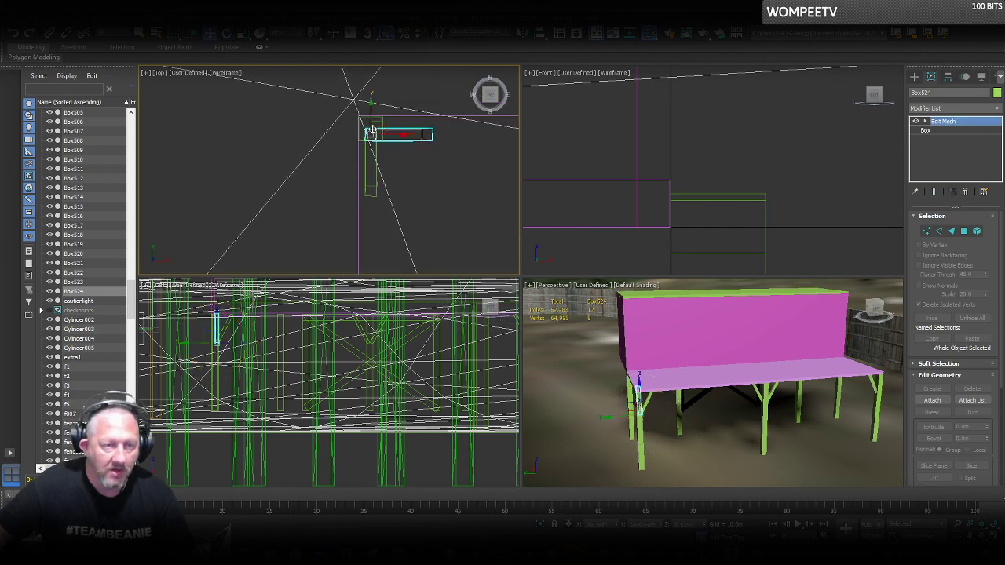
scroll(372, 135, "down", 5)
middle_click_drag(384, 162, 366, 97)
scroll(371, 145, "down", 2)
middle_click_drag(373, 174, 369, 114)
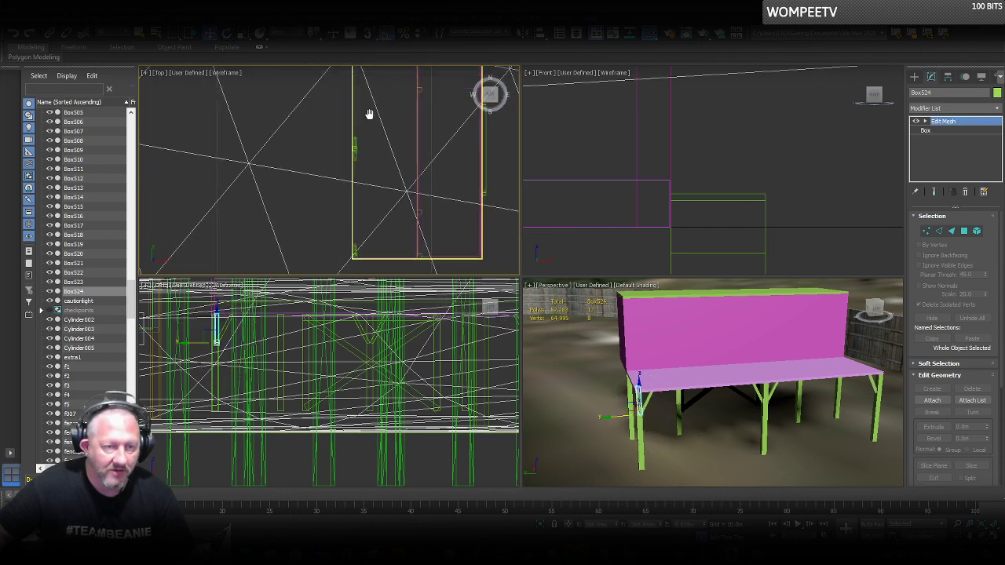
scroll(369, 115, "down", 2)
left_click_drag(361, 74, 363, 225)
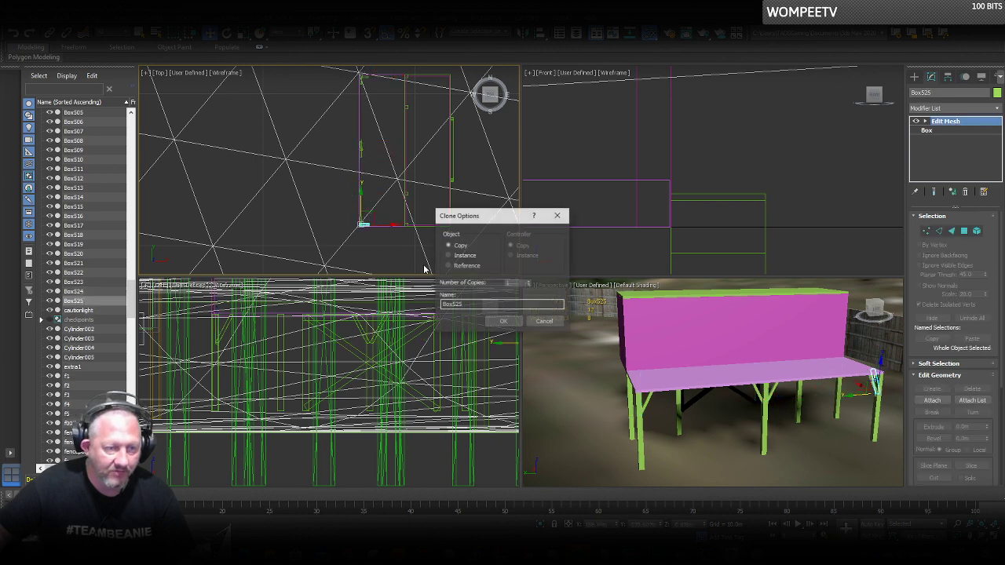
left_click(503, 322)
scroll(366, 233, "up", 4)
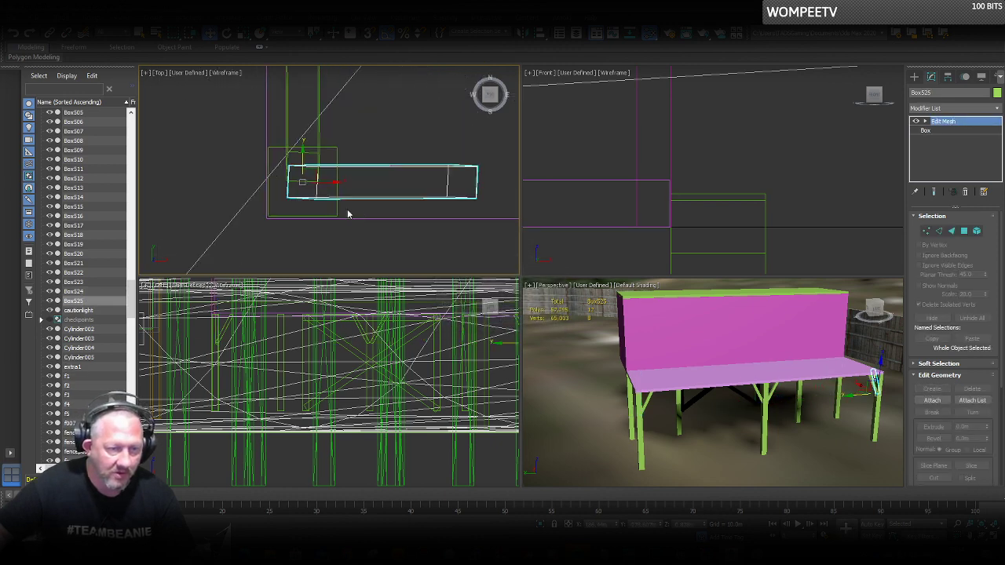
Select both braces at the first corner post and shift them together towards the deck's short edge, centring them in the post.
scroll(336, 213, "down", 8)
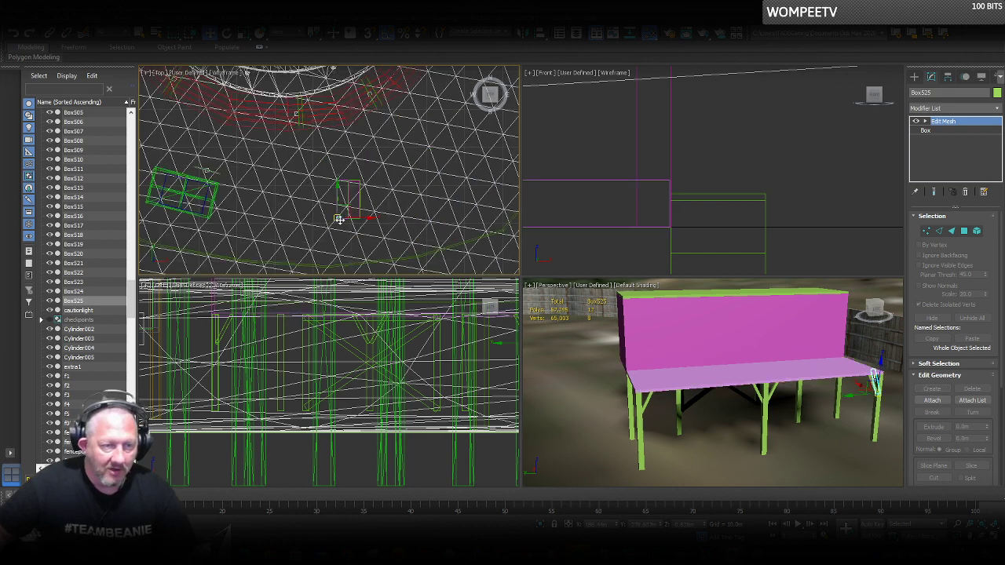
scroll(339, 219, "up", 8)
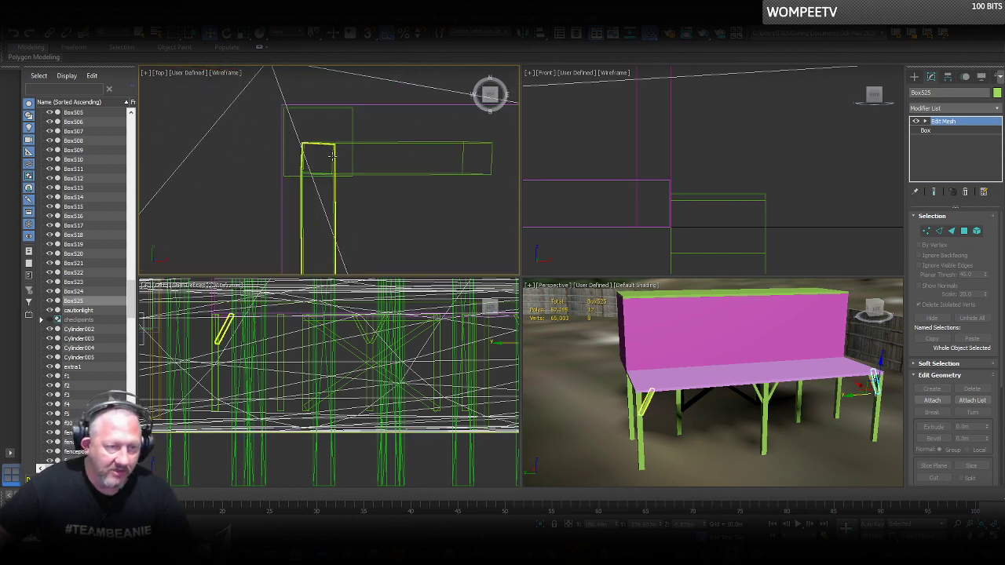
scroll(329, 153, "up", 2)
left_click(334, 174)
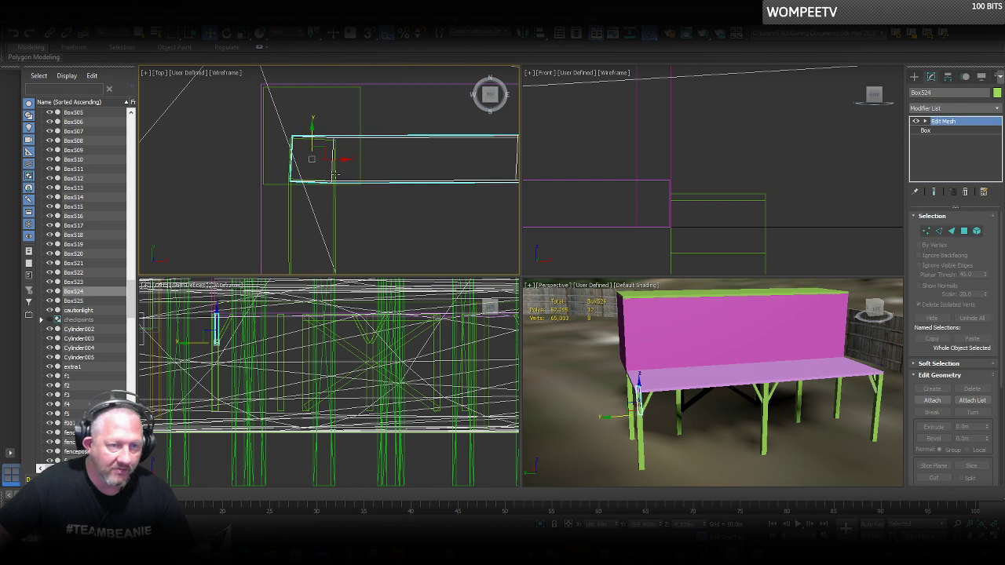
left_click(338, 206, "ctrl")
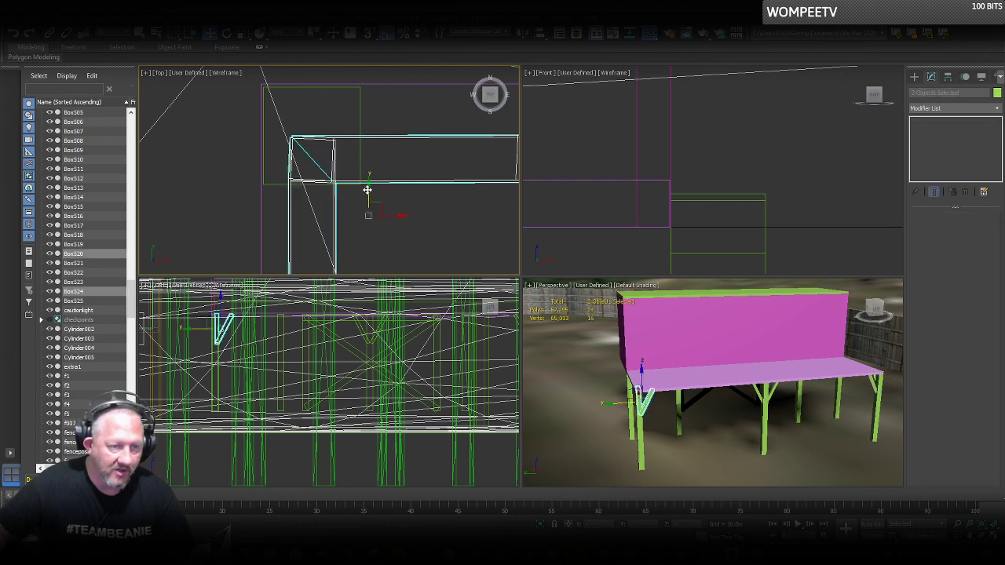
left_click_drag(368, 191, 369, 174)
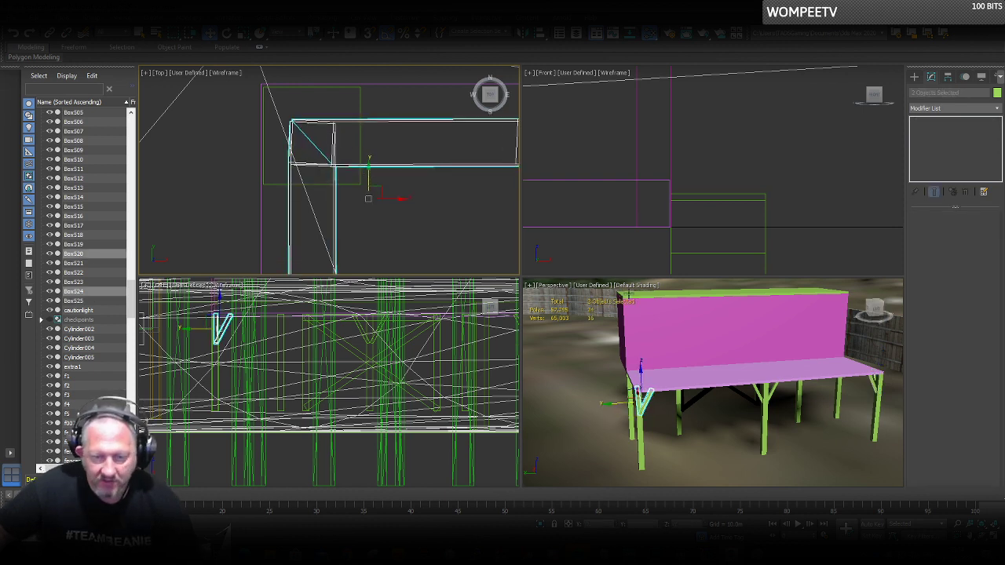
Inspect the deck supports in the maximized perspective view, and pause the browser's 2016 aerial video on the row of raised cabins.
left_click(775, 373)
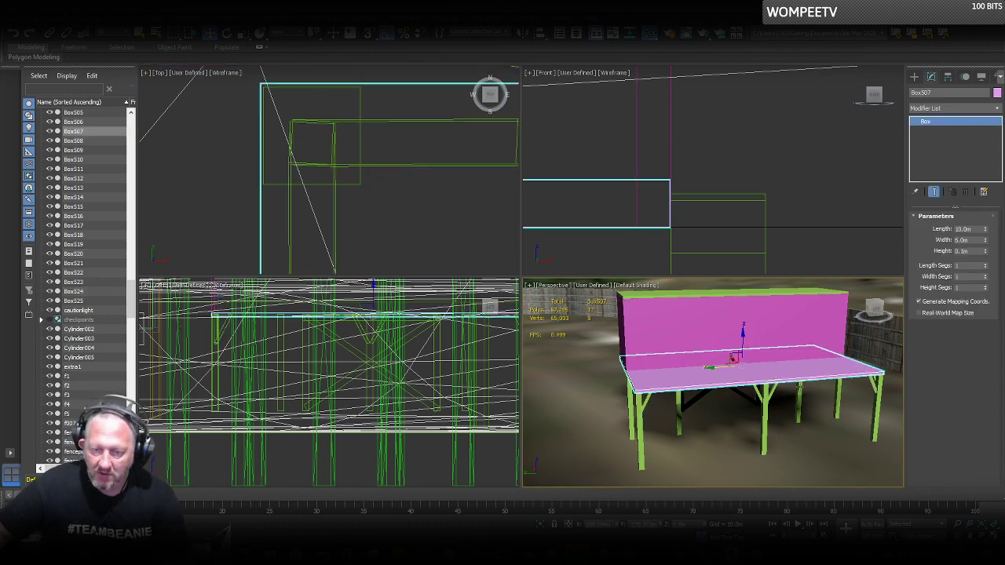
key("alt+w")
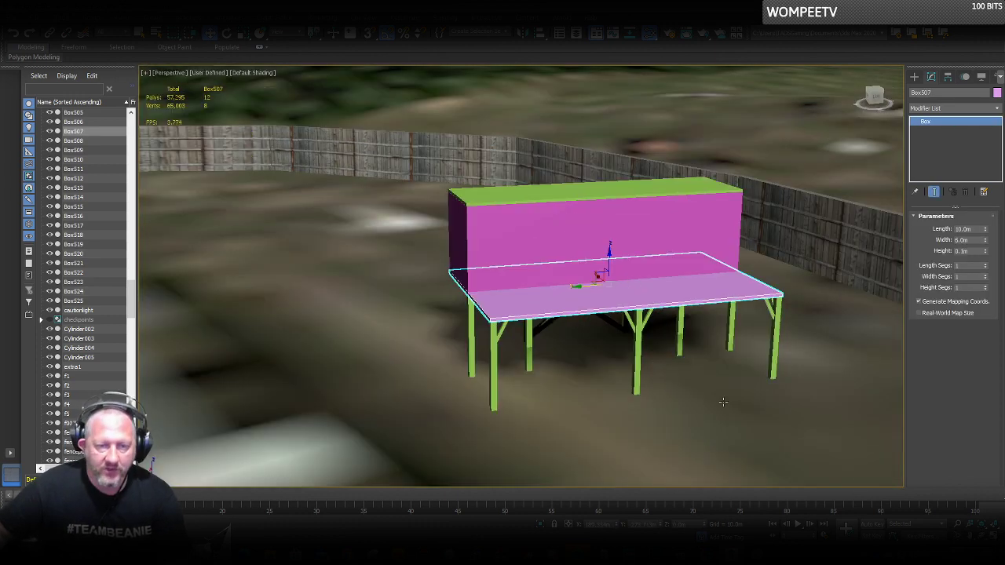
mouse_move(598, 316)
middle_mouse_down("alt")
mouse_move(554, 310)
mouse_move(629, 303)
mouse_move(588, 309)
mouse_move(601, 307)
middle_mouse_up("alt")
mouse_move(349, 550)
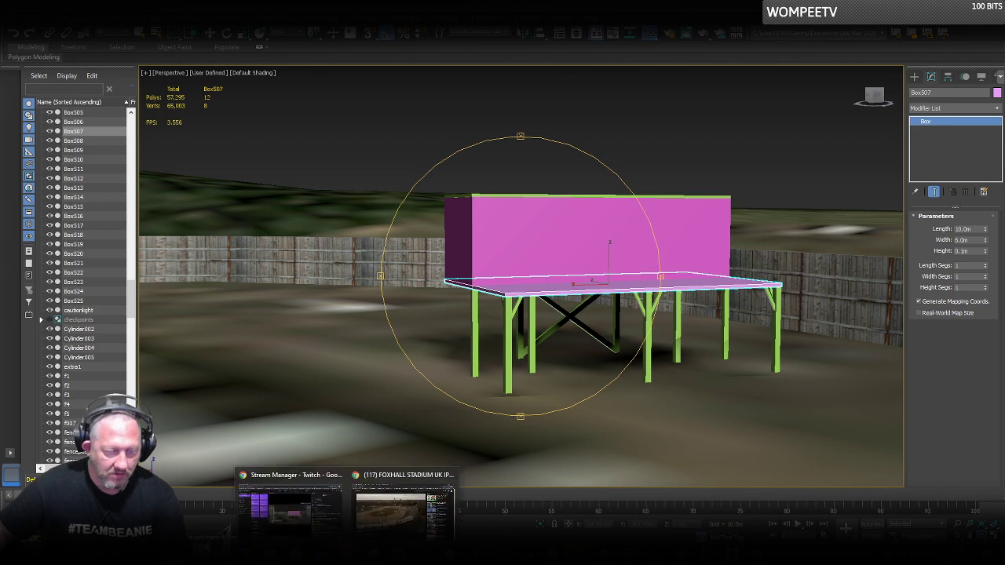
left_click(403, 516)
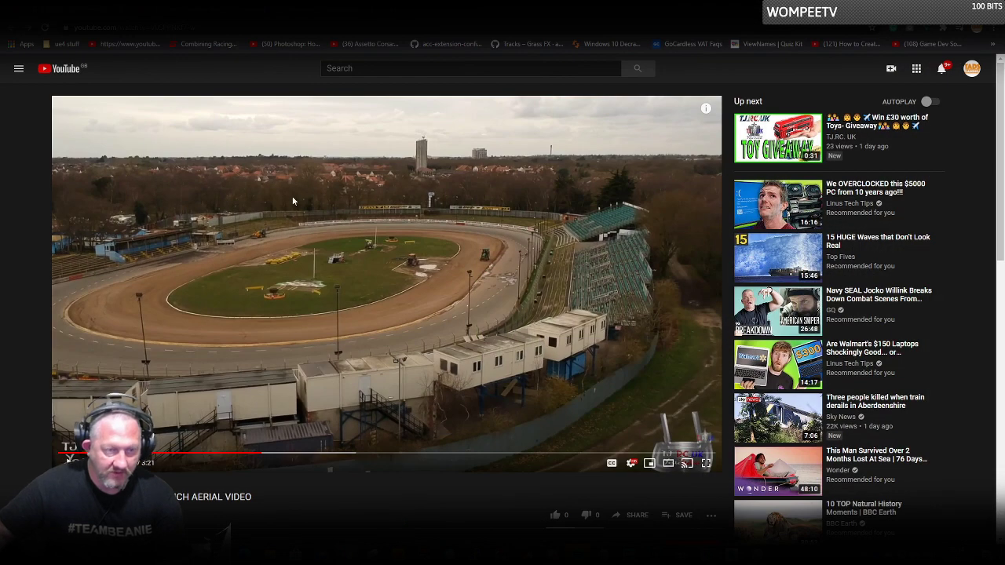
left_click(178, 15)
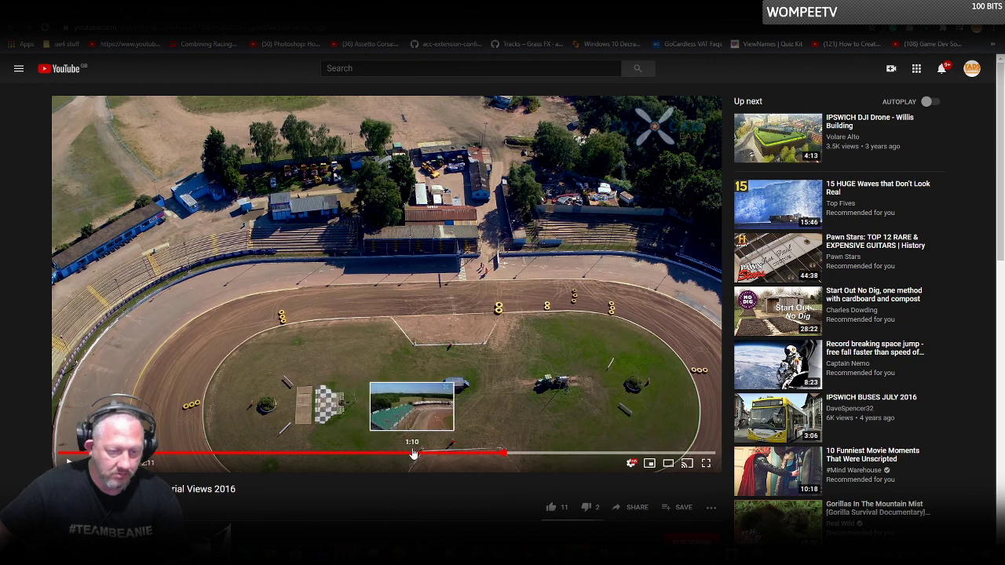
left_click(449, 453)
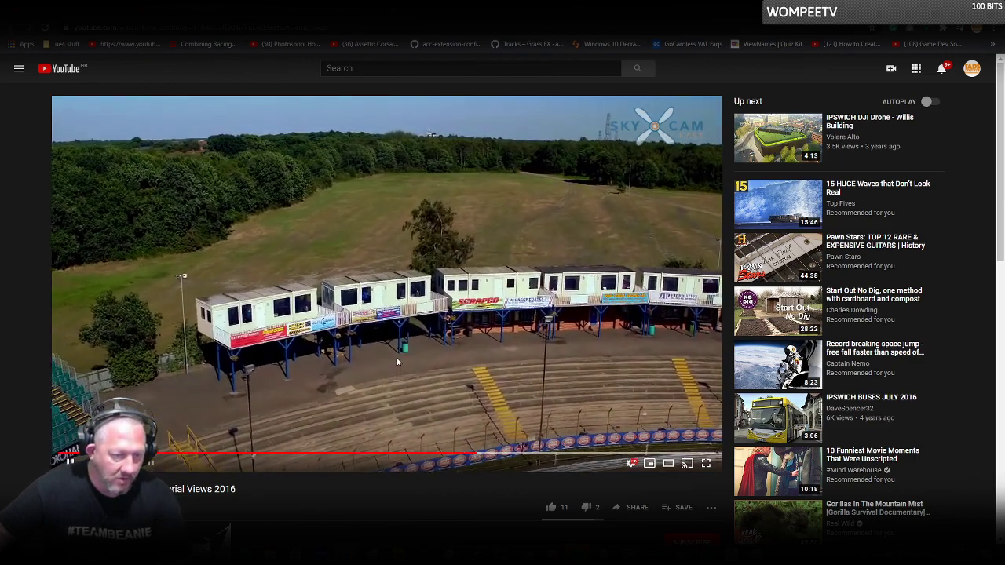
left_click(397, 359)
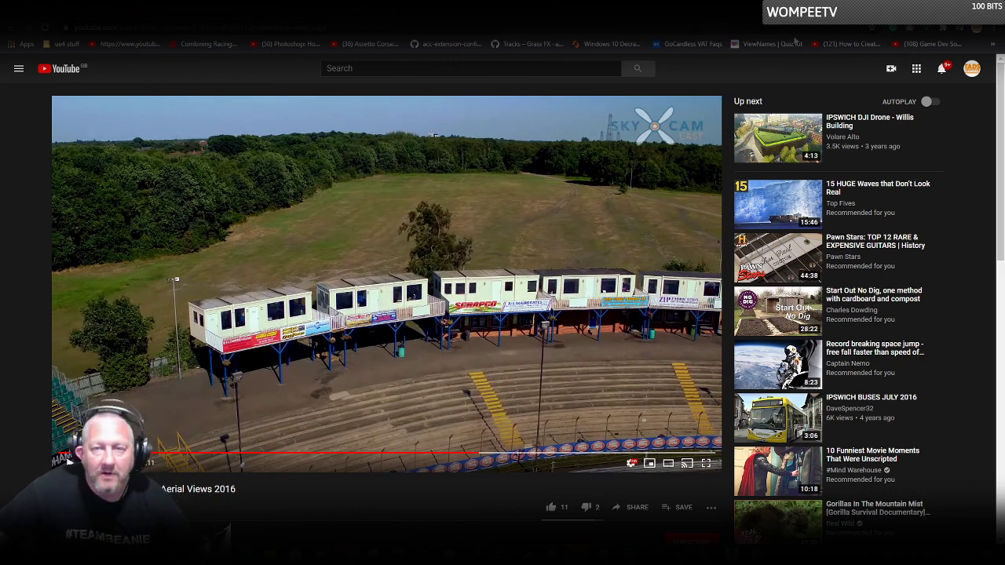
Switch back to 3ds Max and orbit around the deck to compare its braces and posts with the reference cabins.
key("alt+Tab")
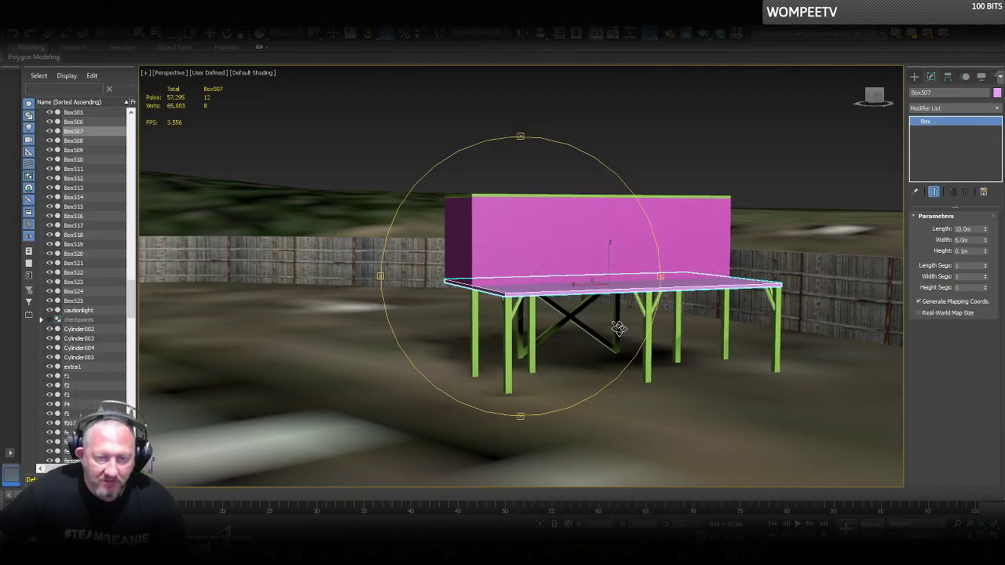
left_click_drag(618, 329, 565, 318)
scroll(556, 311, "up", 5)
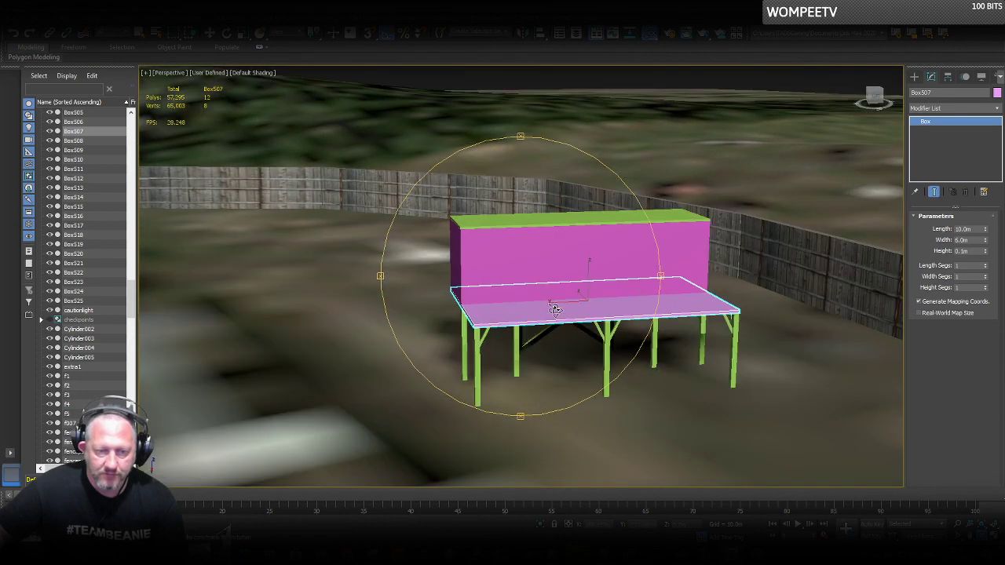
mouse_move(552, 354)
left_mouse_down()
mouse_move(540, 340)
mouse_move(523, 341)
mouse_move(542, 342)
left_mouse_up()
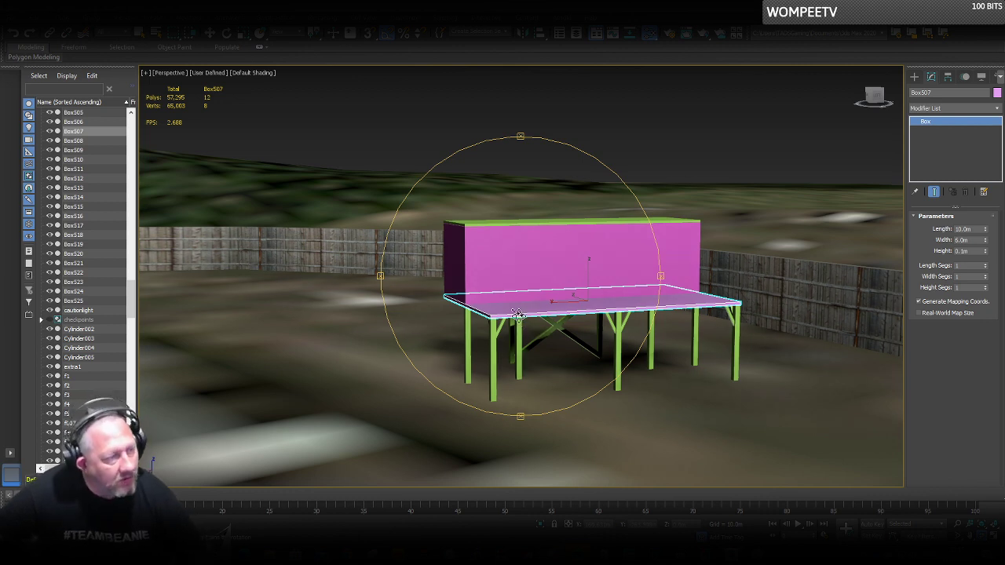
left_click_drag(567, 294, 584, 315)
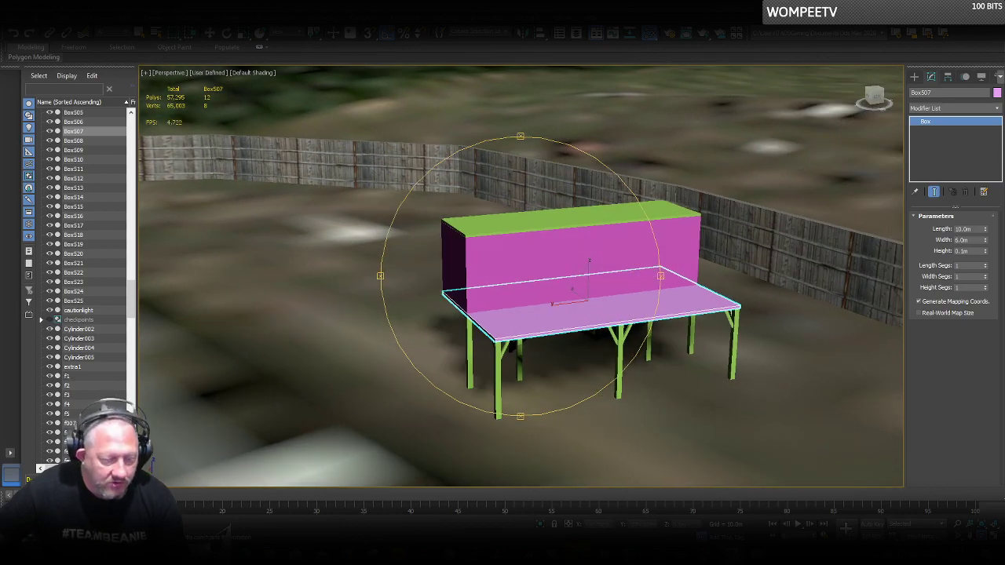
left_click(392, 512)
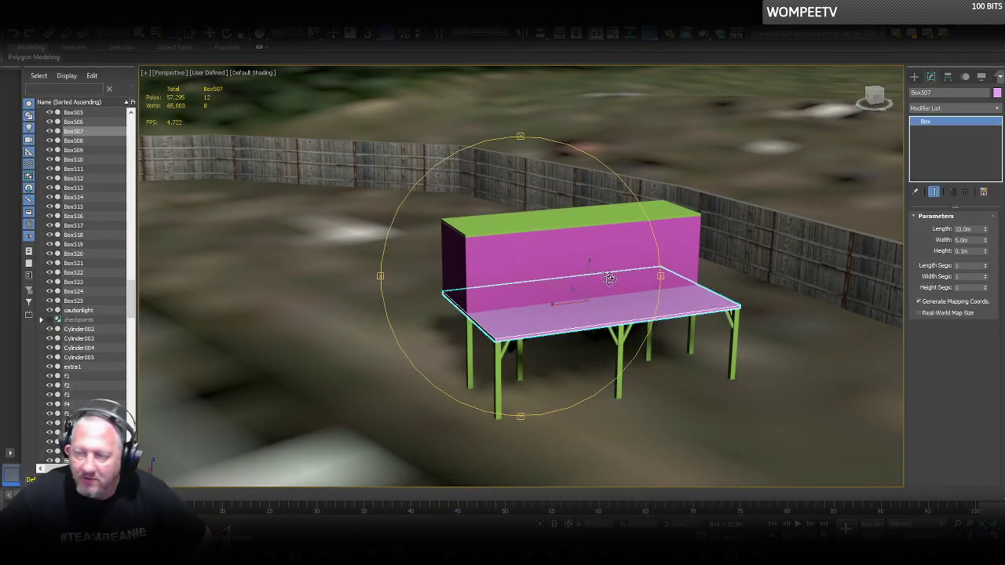
middle_click_drag(598, 282, 550, 283, "alt")
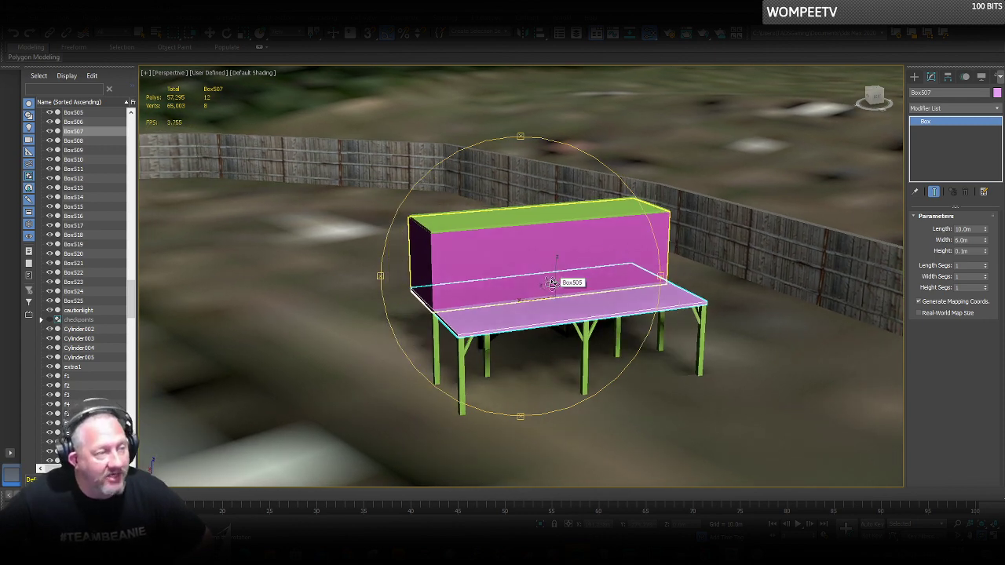
scroll(557, 276, "down", 5)
scroll(558, 280, "up", 5)
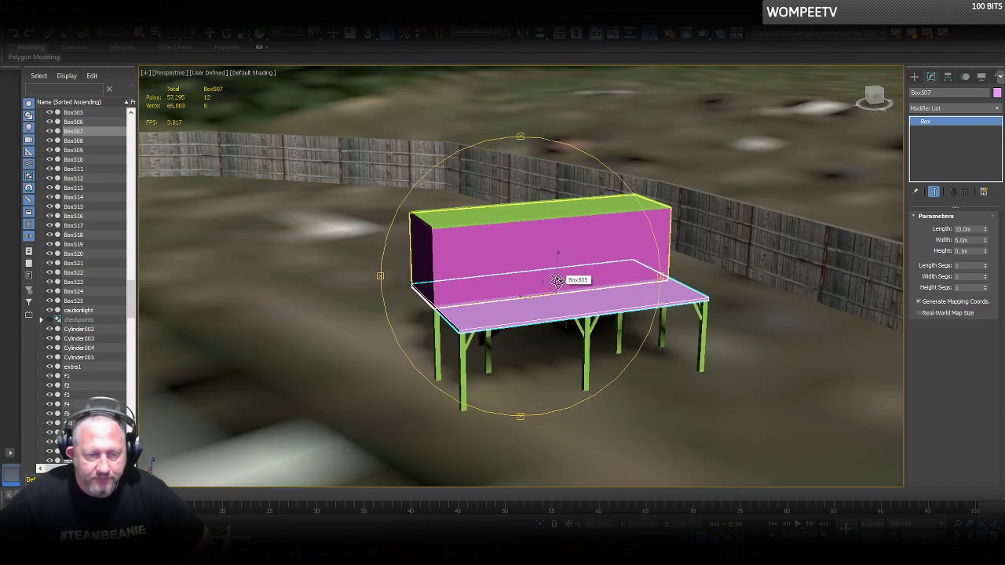
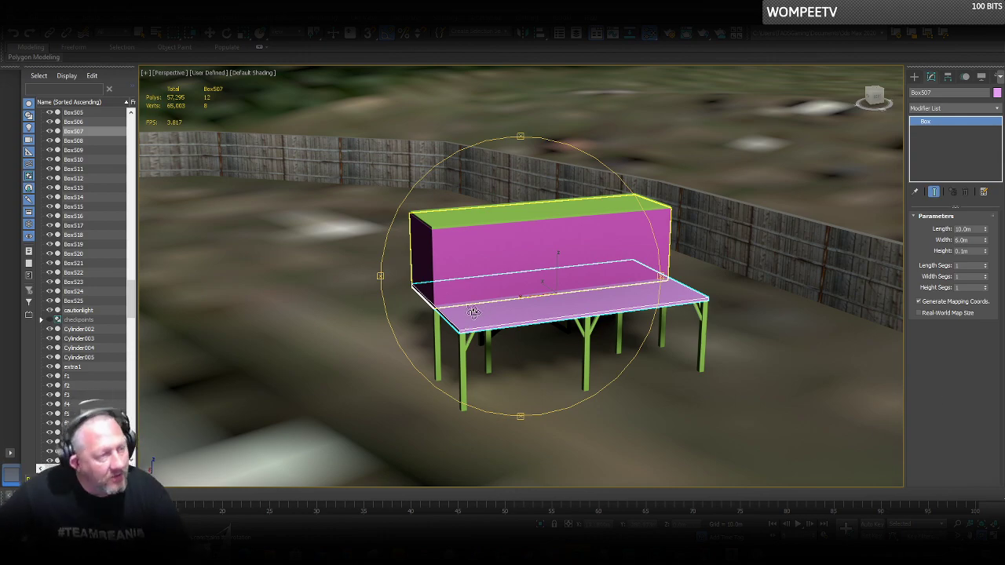
middle_click_drag(482, 305, 464, 296, "alt")
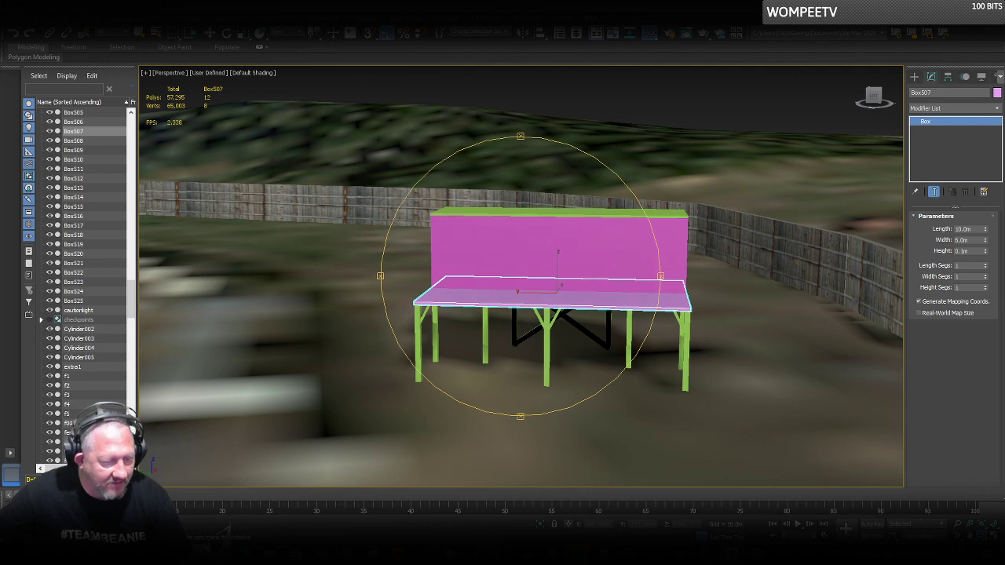
Open the nhr_ipswich1 texture folder, select metal-blue.dds and move the folder window clear of the 3ds Max viewport.
left_click(320, 554)
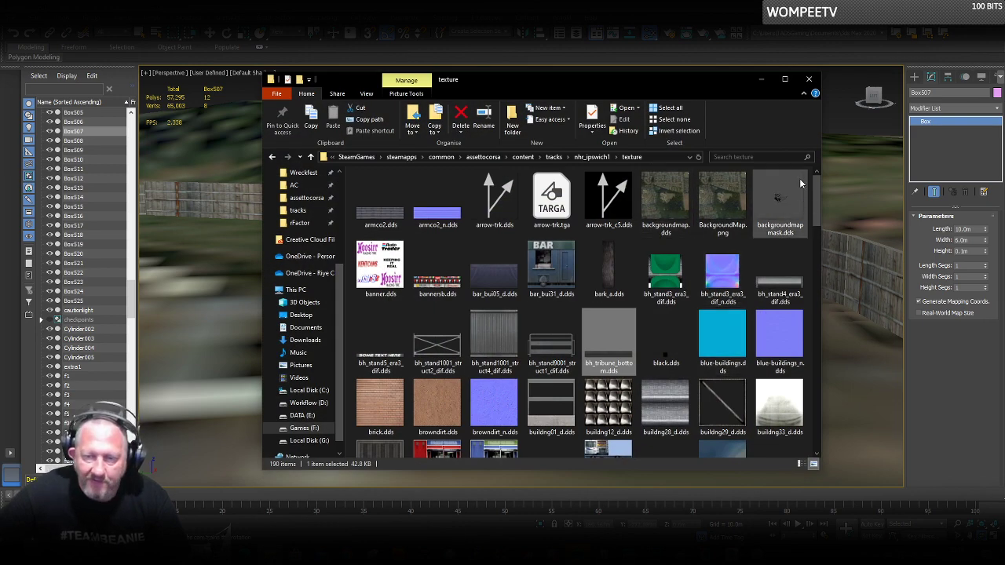
scroll(816, 197, "down", 3)
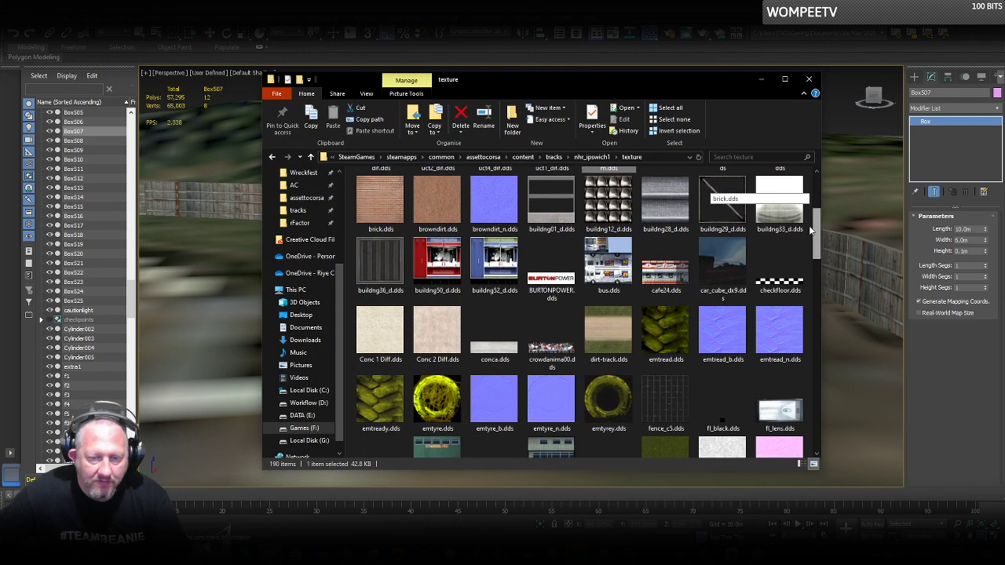
scroll(811, 230, "down", 6)
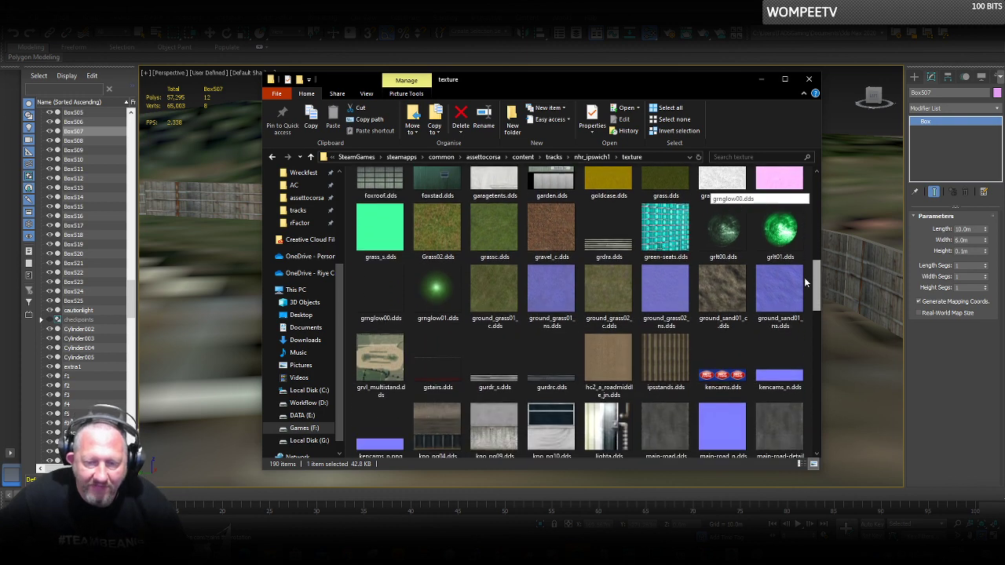
scroll(804, 284, "down", 2)
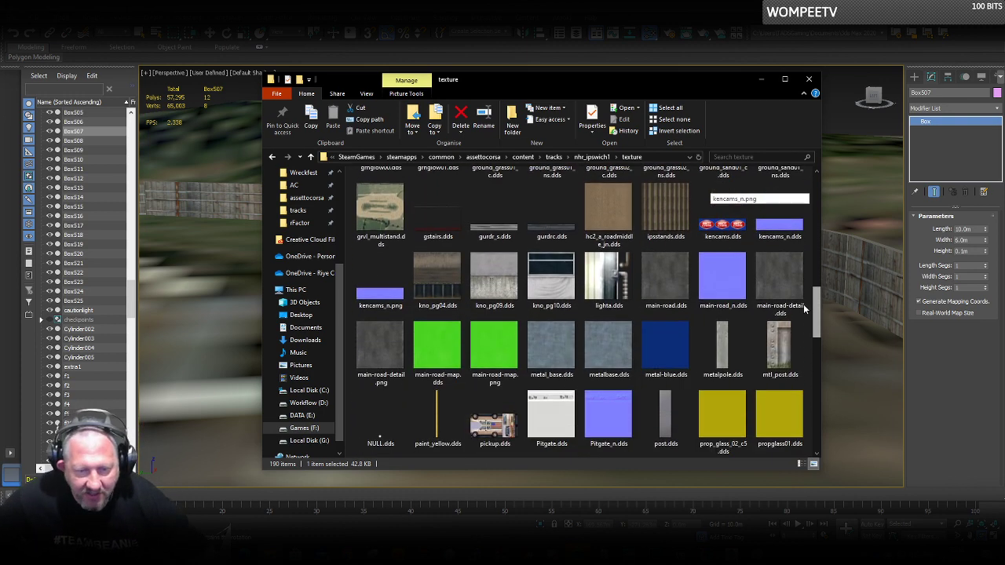
left_click(665, 338)
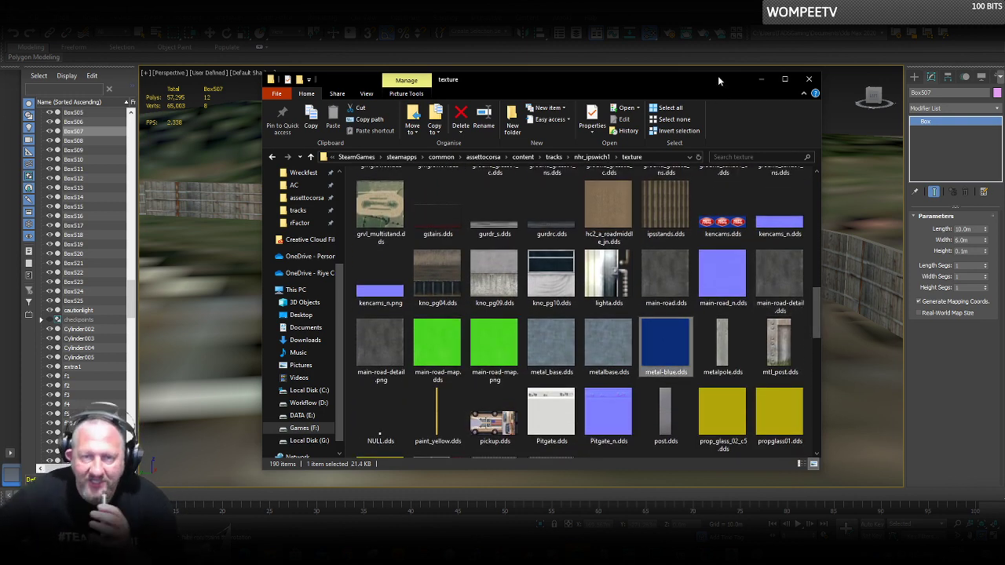
left_click_drag(718, 78, 0, 208)
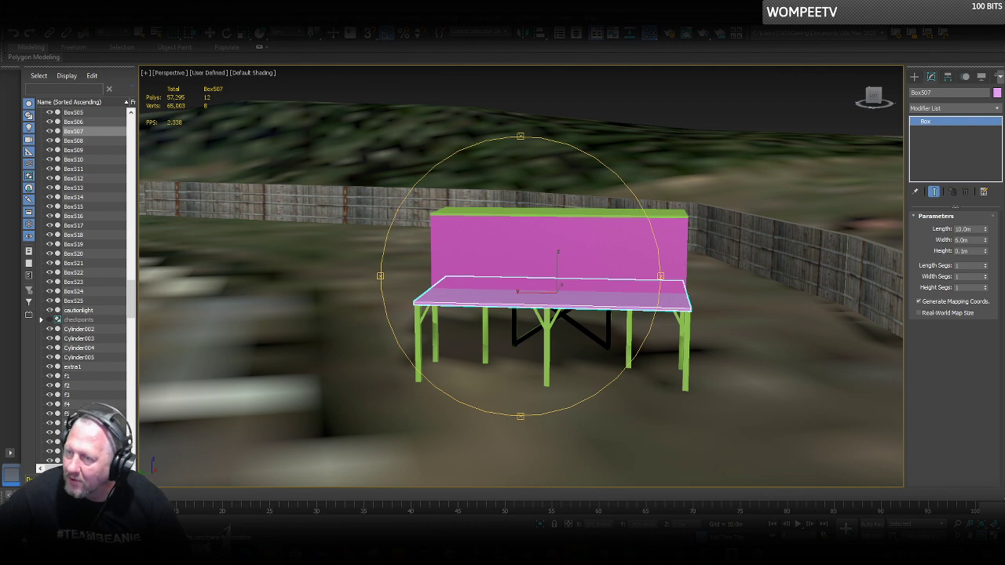
Open the Slate Material Editor full size and add a new Standard material in the empty space near the bh_tribune_bottom material.
key("m")
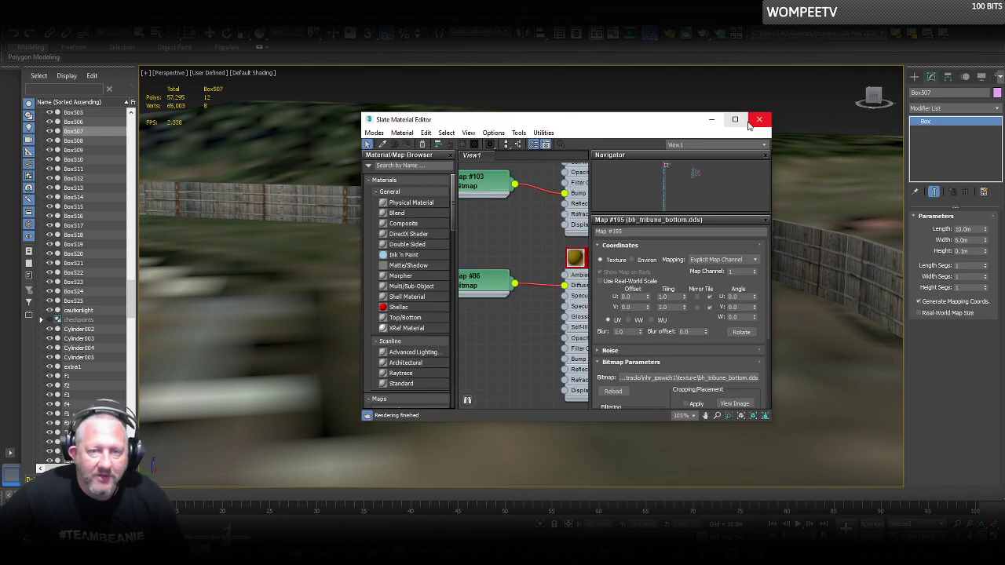
left_click(733, 117)
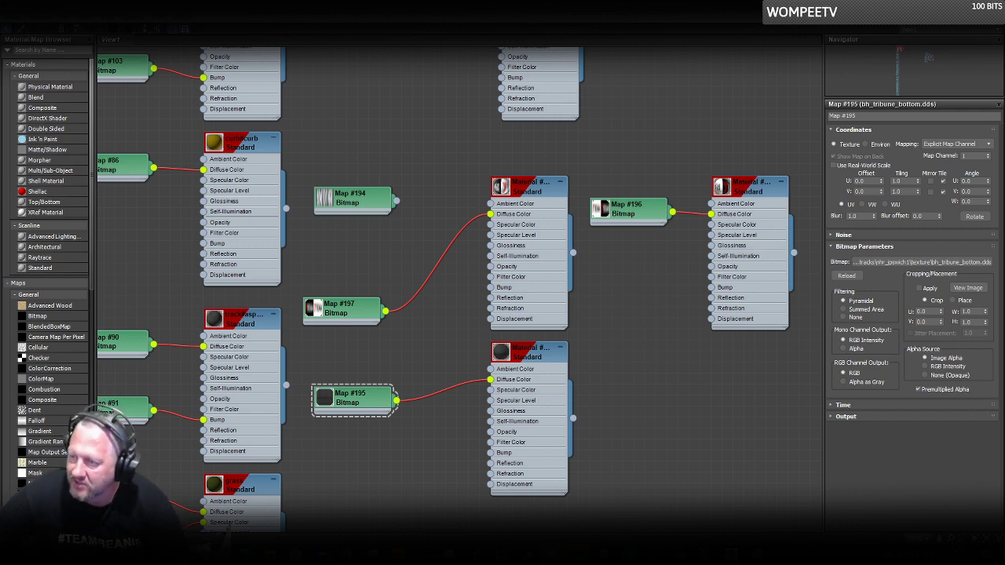
right_click(645, 325)
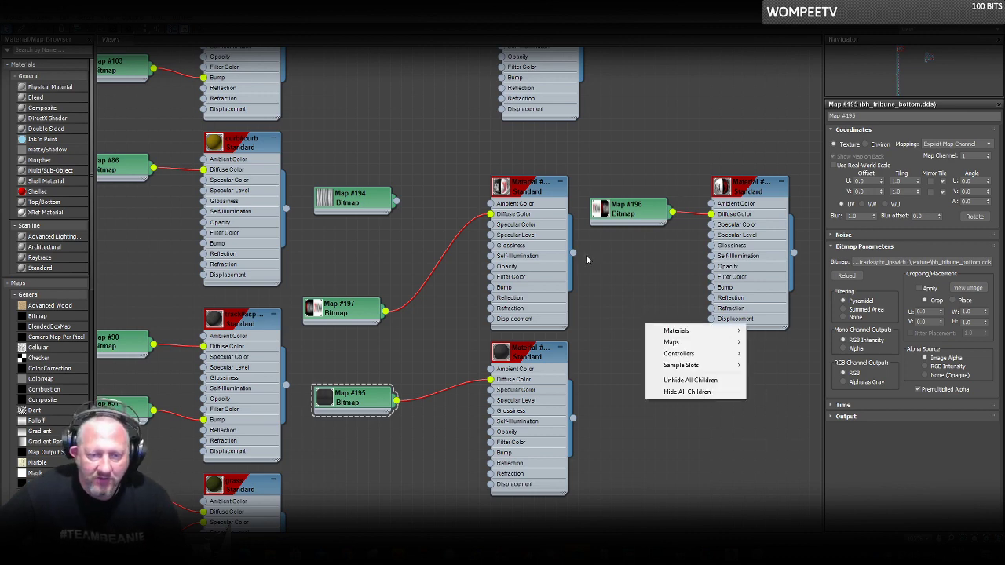
middle_click_drag(655, 318, 500, 195)
scroll(594, 295, "down", 3)
scroll(555, 229, "up", 1)
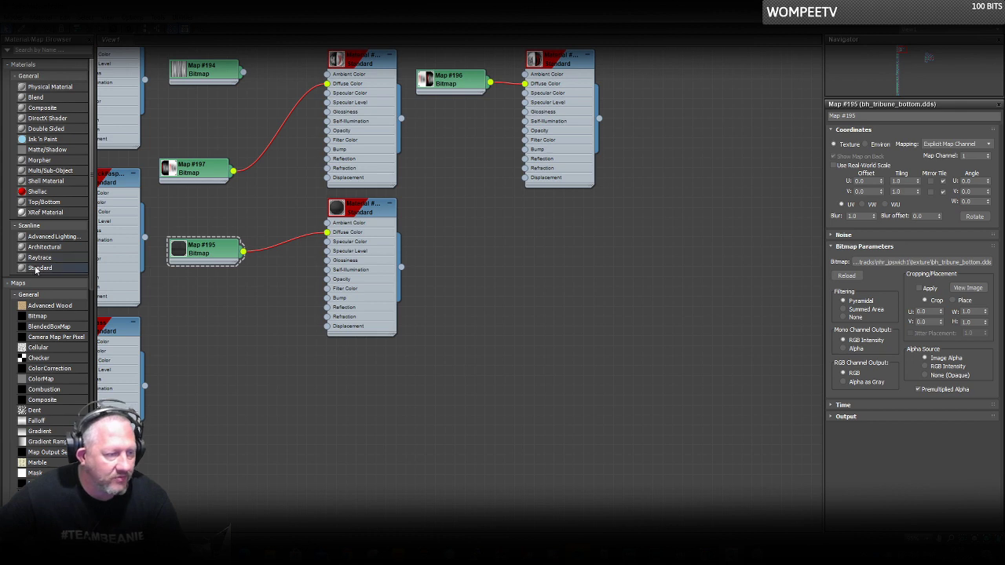
left_click_drag(35, 268, 558, 231)
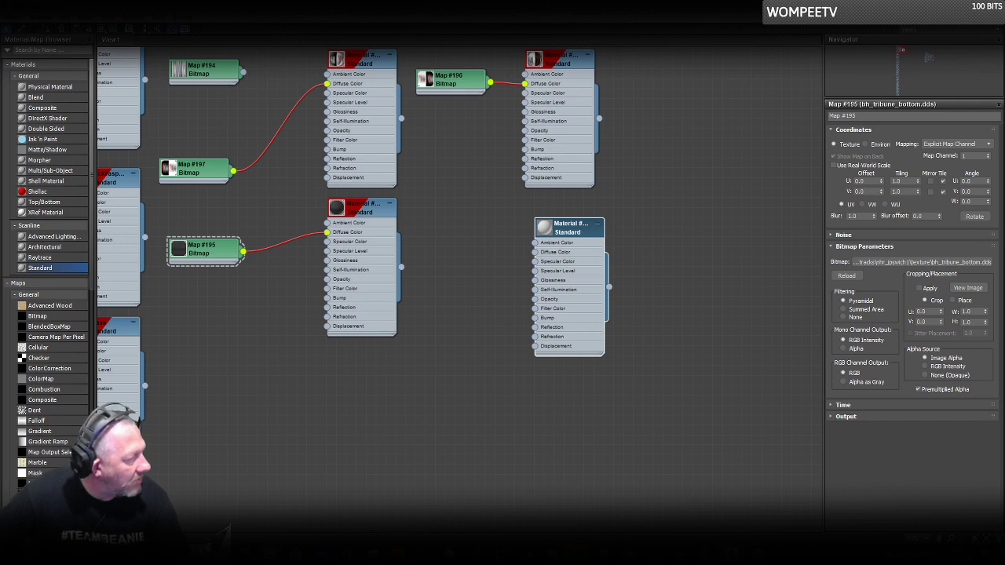
Load metal-blue.dds as a bitmap map and connect it to the new Standard material's Diffuse Color.
left_click_drag(2, 396, 536, 253)
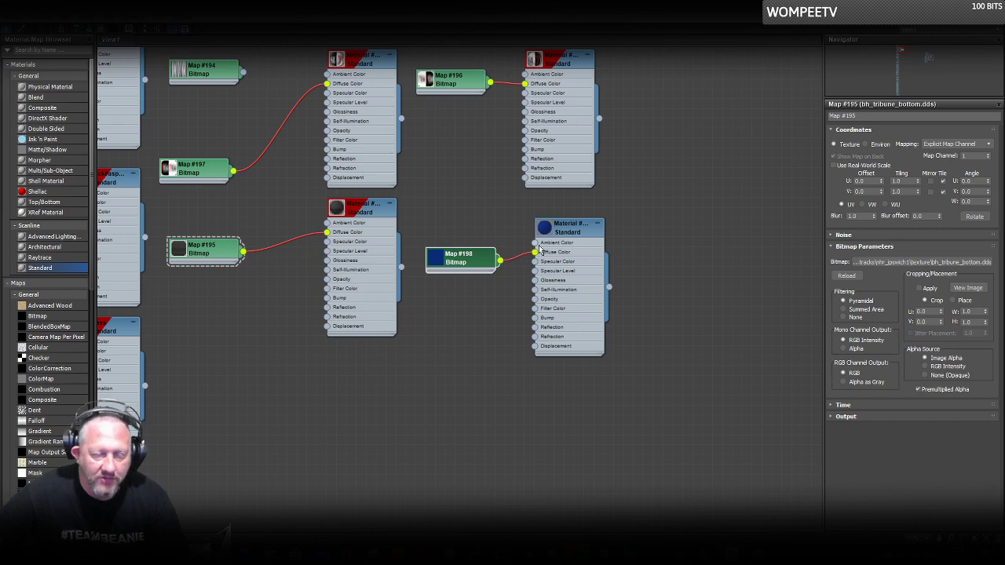
scroll(537, 252, "up", 2)
scroll(533, 251, "up", 2)
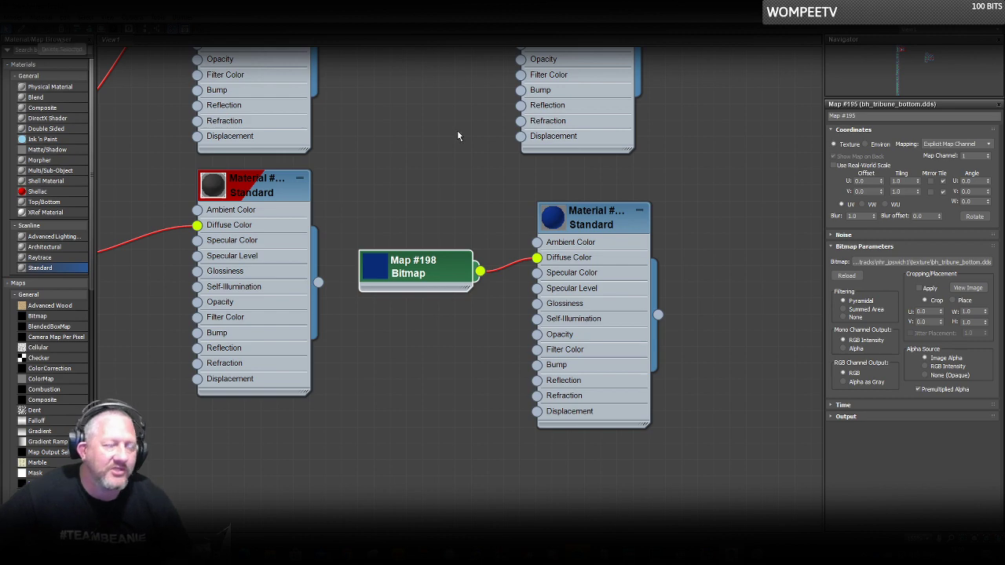
scroll(531, 279, "down", 1)
scroll(531, 279, "down", 3)
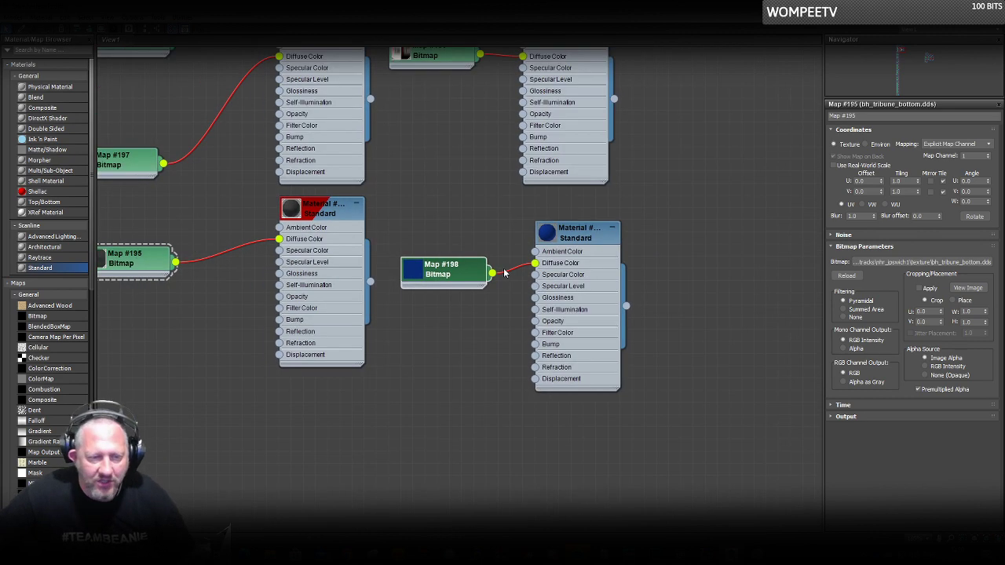
scroll(498, 258, "up", 4)
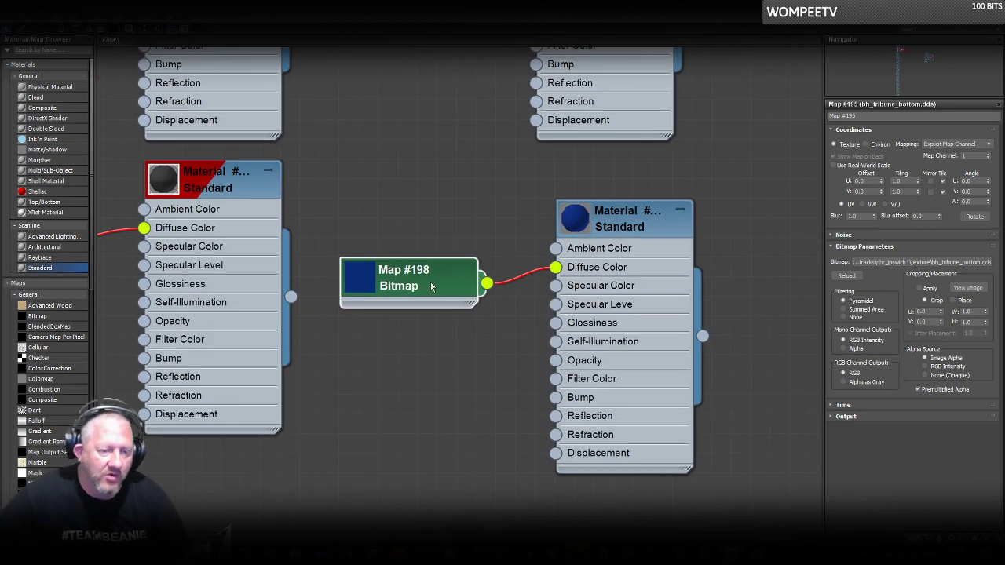
Reposition the blue bitmap node beside its material, then select that material and move the Material Editor clear of the viewport.
left_click_drag(431, 282, 468, 261)
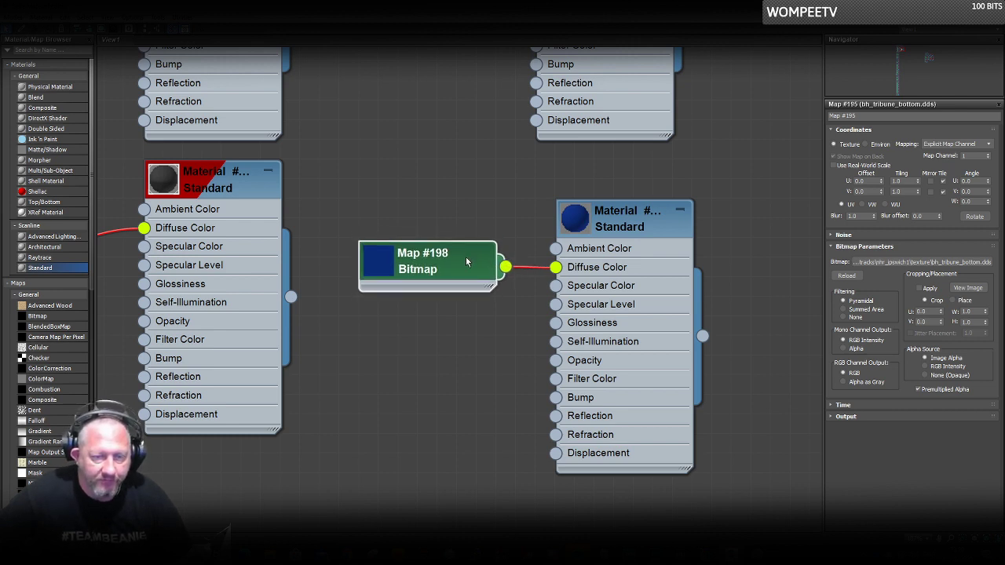
left_click_drag(465, 256, 465, 259)
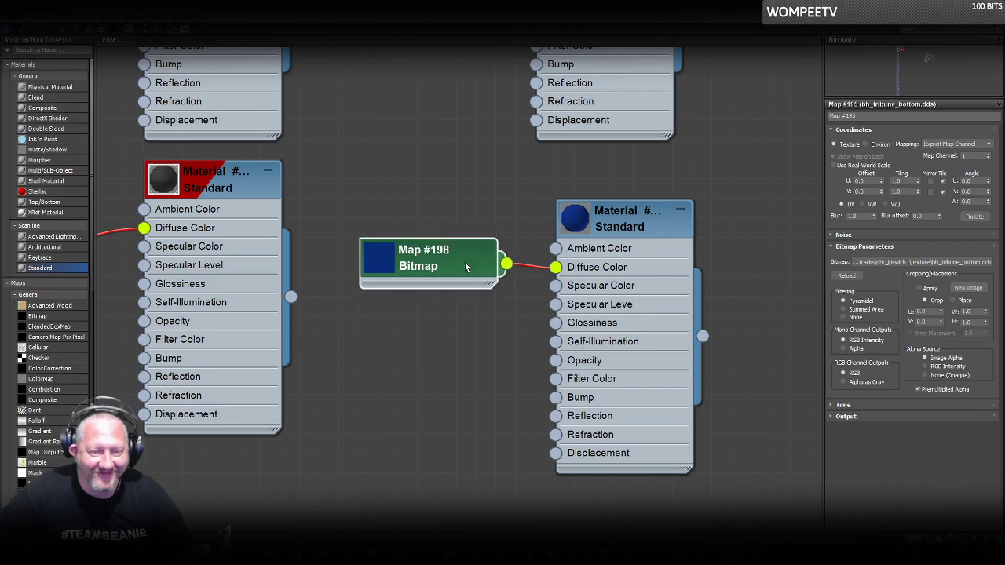
left_click(624, 223)
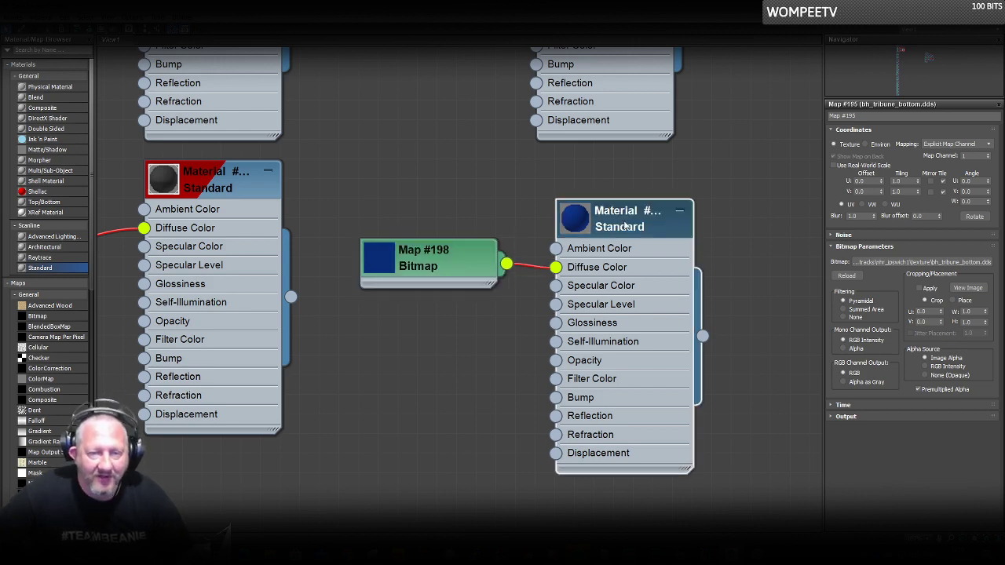
left_click_drag(628, 8, 1004, 106)
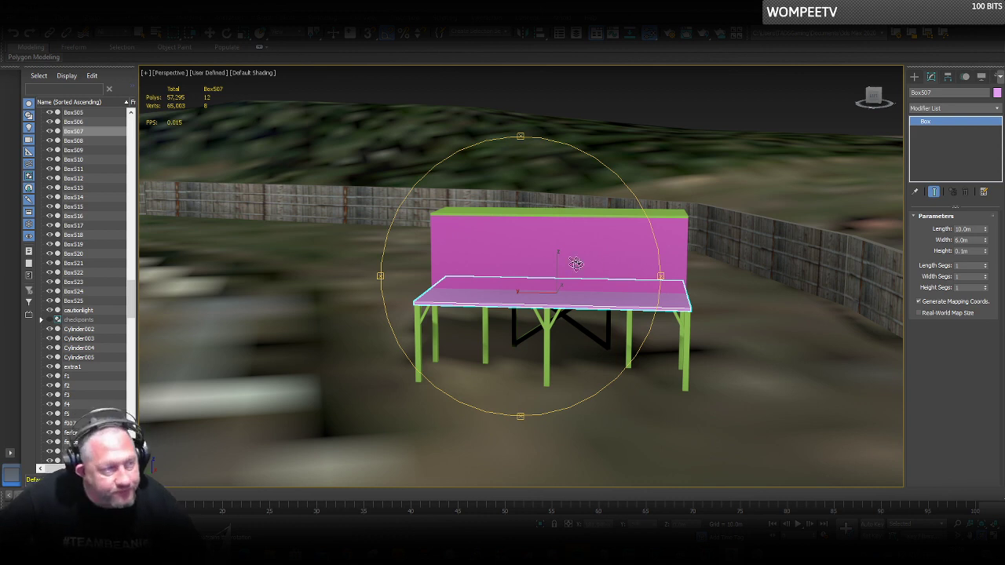
key("w")
left_click(434, 322)
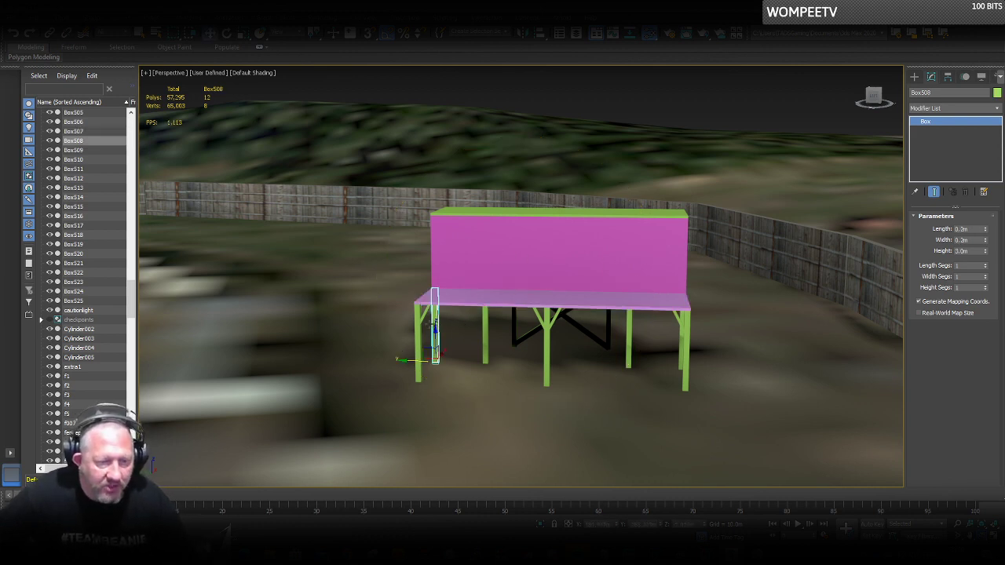
left_click(416, 331, "ctrl")
left_click(422, 318, "ctrl")
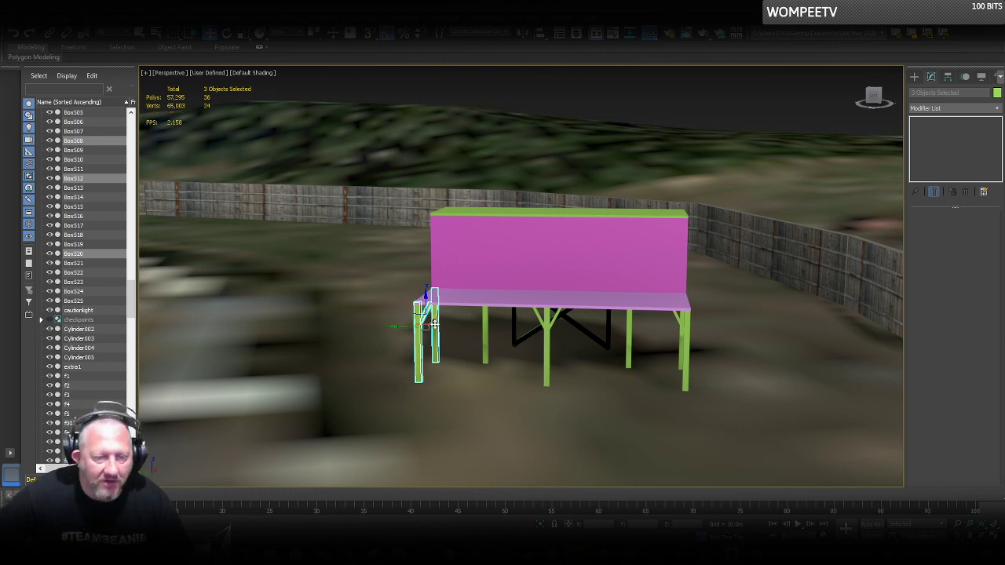
Select the two cabin posts nearest the deck corner, together with the deck's corner post and its two diagonal braces.
left_click(433, 322)
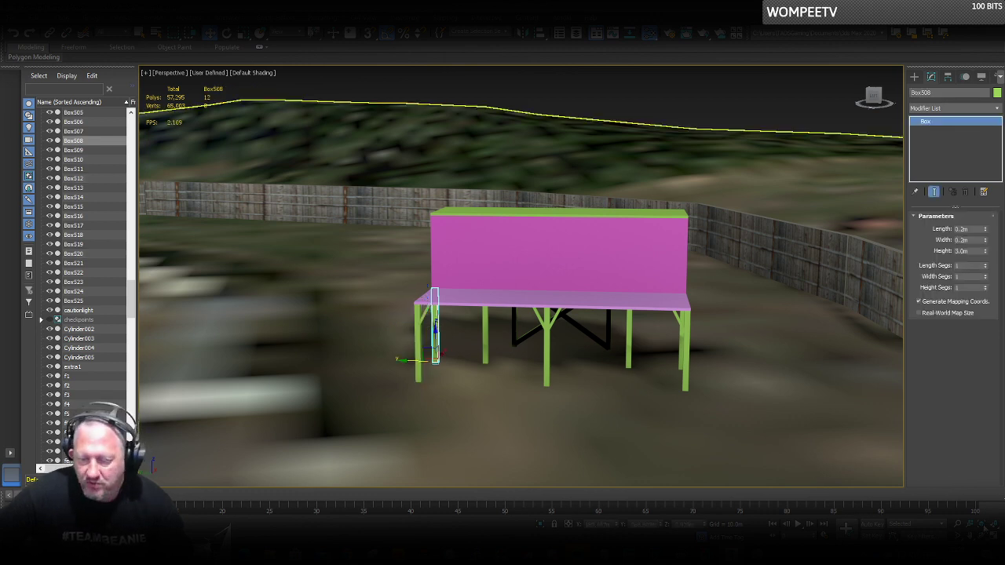
middle_click_drag(651, 370, 513, 328, "alt")
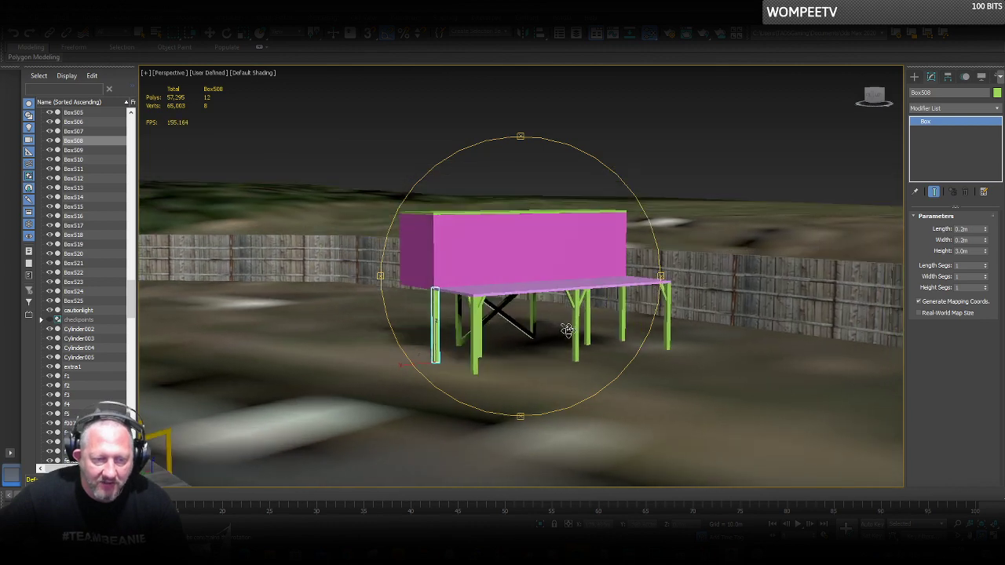
scroll(464, 316, "up", 5)
left_click(416, 337, "ctrl")
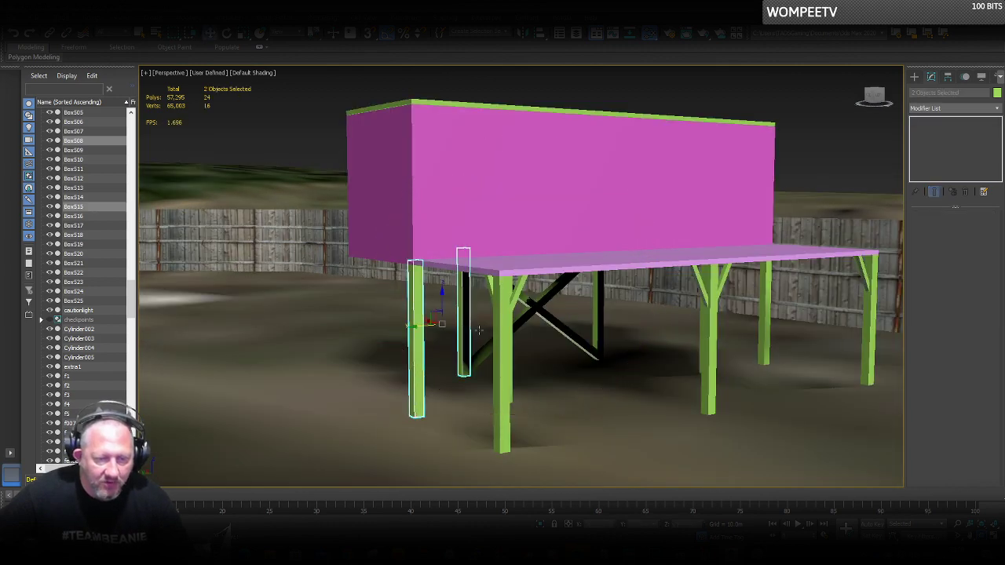
left_click(502, 324, "ctrl")
left_click(511, 289, "ctrl")
left_click(531, 301, "ctrl")
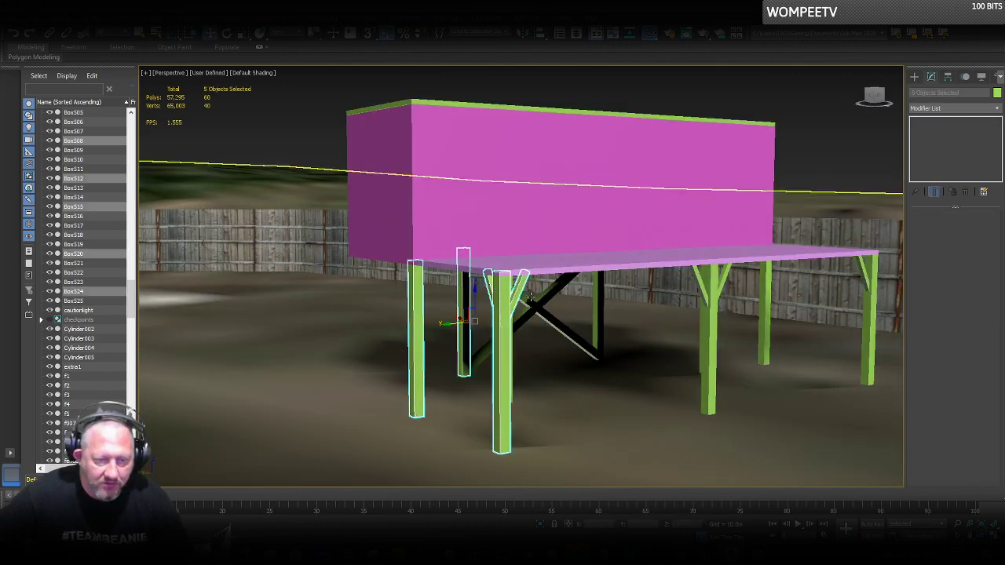
Add the crossed beams under the cabin, the post beyond them, and the deck's middle post with its two braces to the selection.
left_click(558, 284, "ctrl")
left_click(598, 304, "ctrl")
left_click(464, 330, "ctrl")
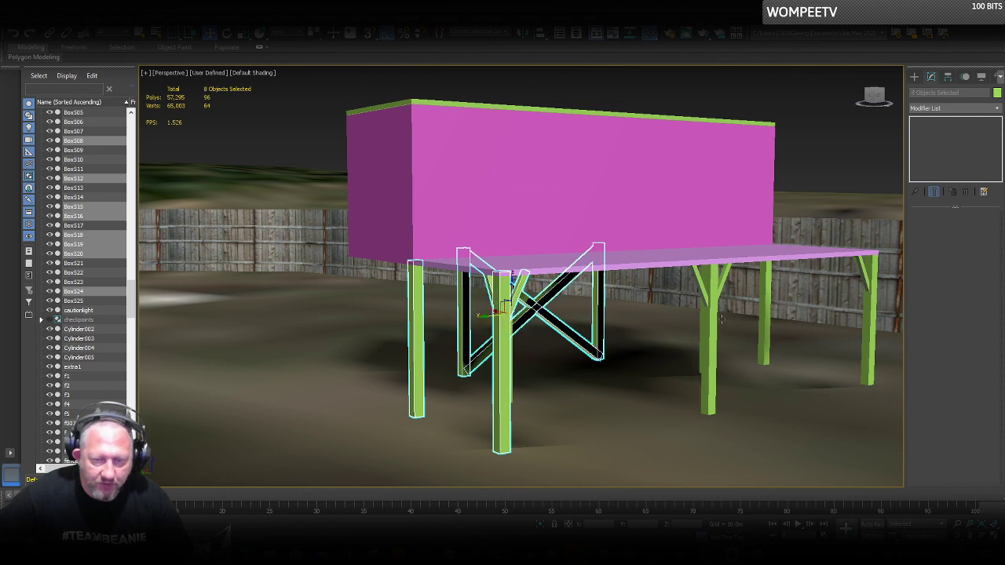
left_click(698, 287, "ctrl")
left_click(708, 353, "ctrl")
left_click(719, 284, "ctrl")
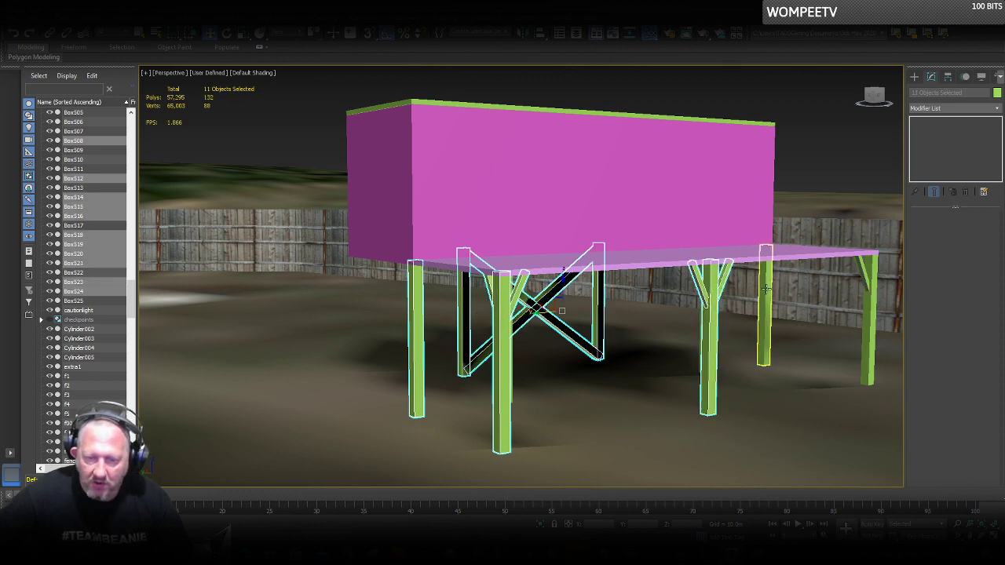
Add the remaining posts, deck-corner braces and the cross frame's top beam to the selection, and convert all selected objects to Editable Mesh.
left_click(764, 314, "ctrl")
left_click(868, 277, "ctrl")
left_click(864, 271, "ctrl")
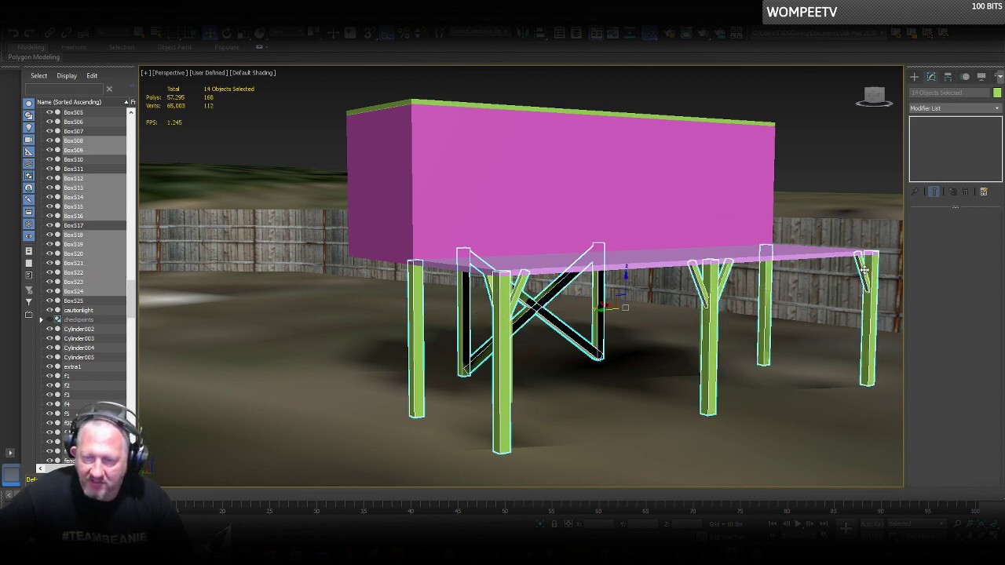
middle_click_drag(662, 353, 543, 328, "alt")
left_click(514, 312, "ctrl")
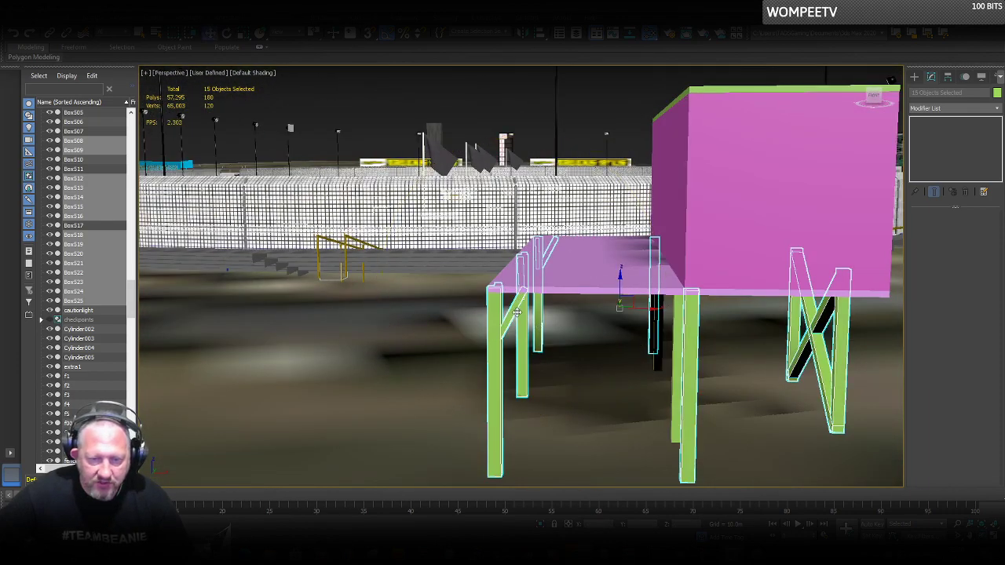
middle_click_drag(620, 325, 590, 328, "alt")
left_click(734, 295, "ctrl")
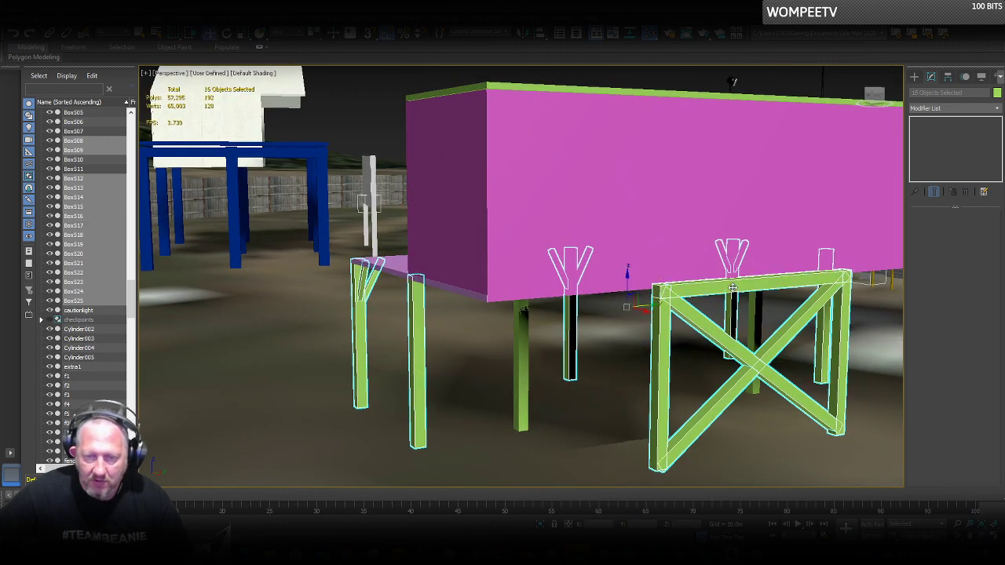
right_click(733, 289)
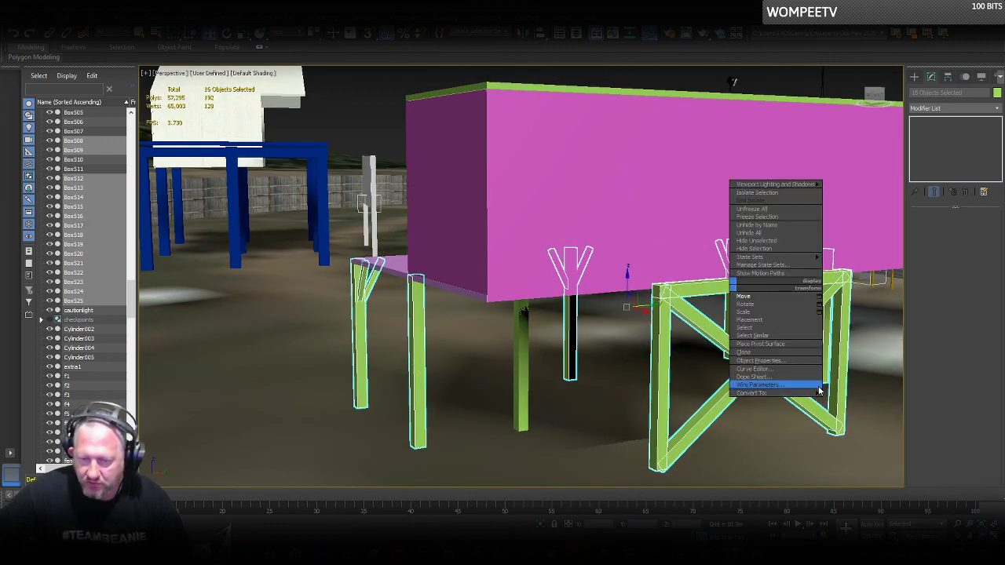
left_click(856, 395)
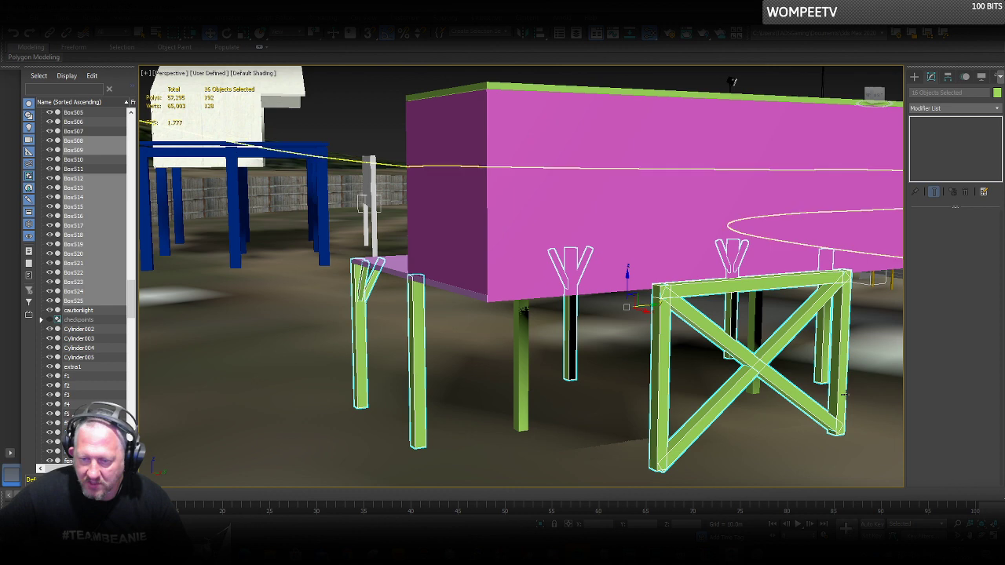
Attach the crossed frame's two posts and both diagonal beams to its top beam.
left_click(713, 292)
left_click(932, 401)
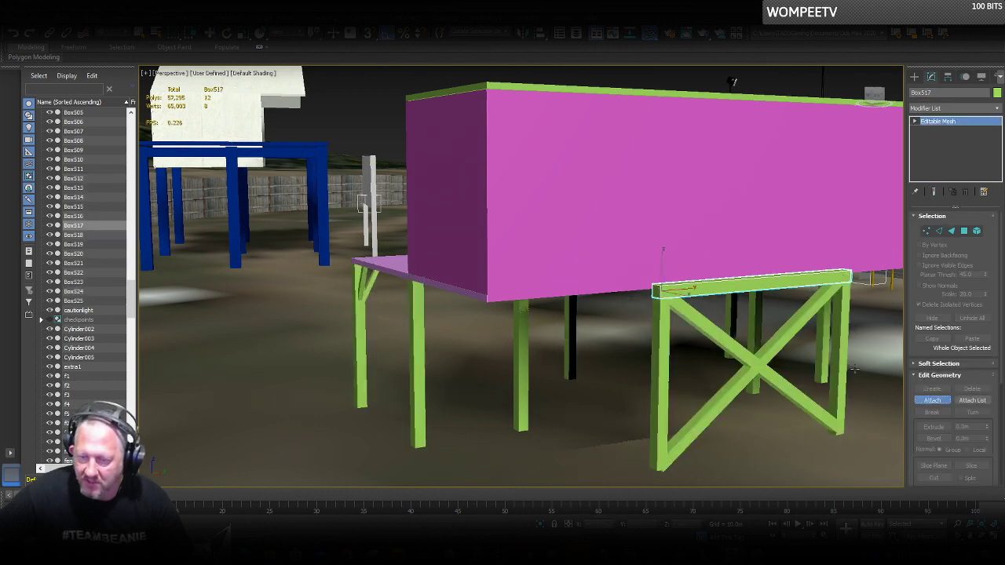
left_click(830, 349)
left_click(777, 383)
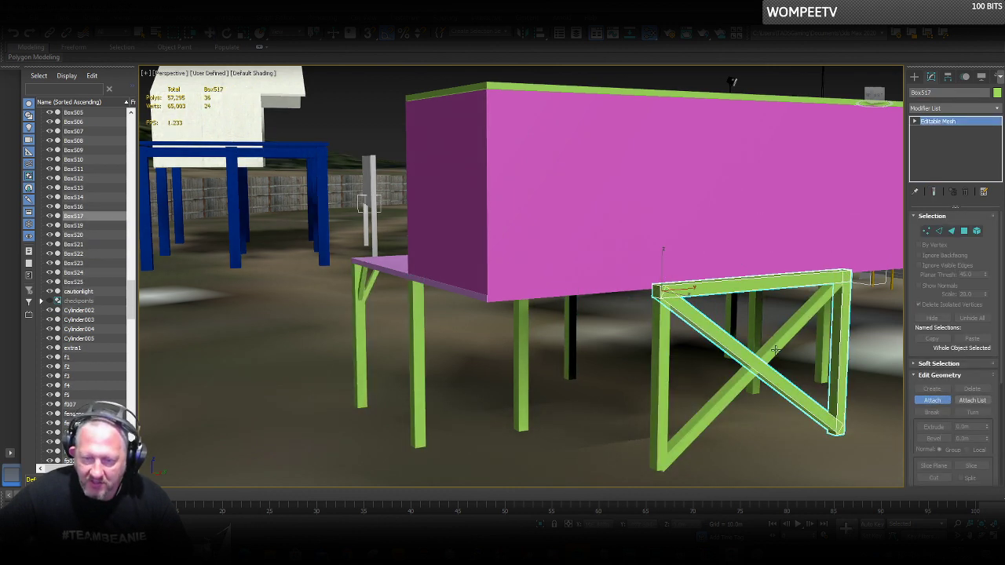
left_click(777, 351)
left_click(669, 380)
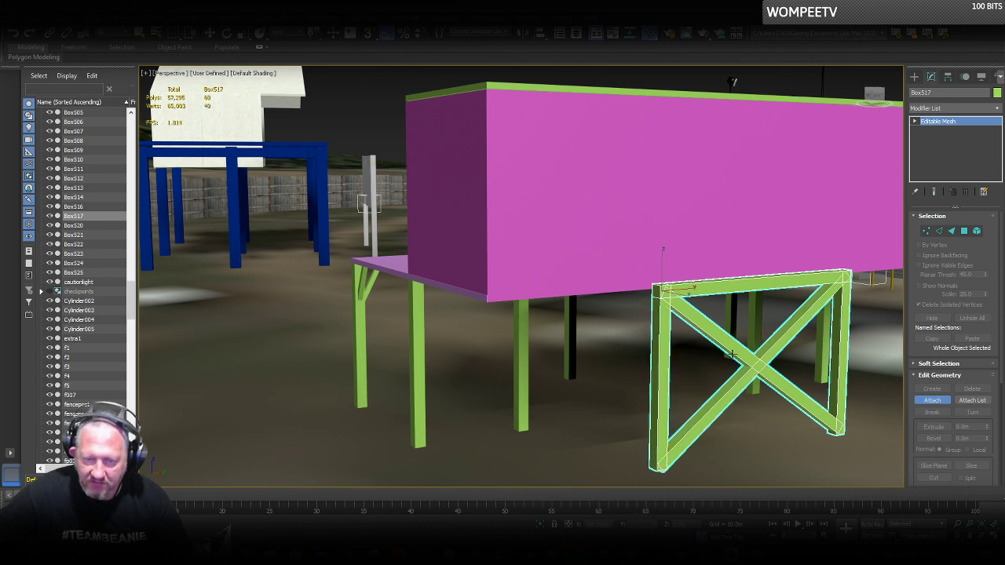
Attach the seven freestanding posts under the cabin and deck to the crossed-frame mesh.
left_click(728, 310)
left_click(756, 314)
left_click(824, 333)
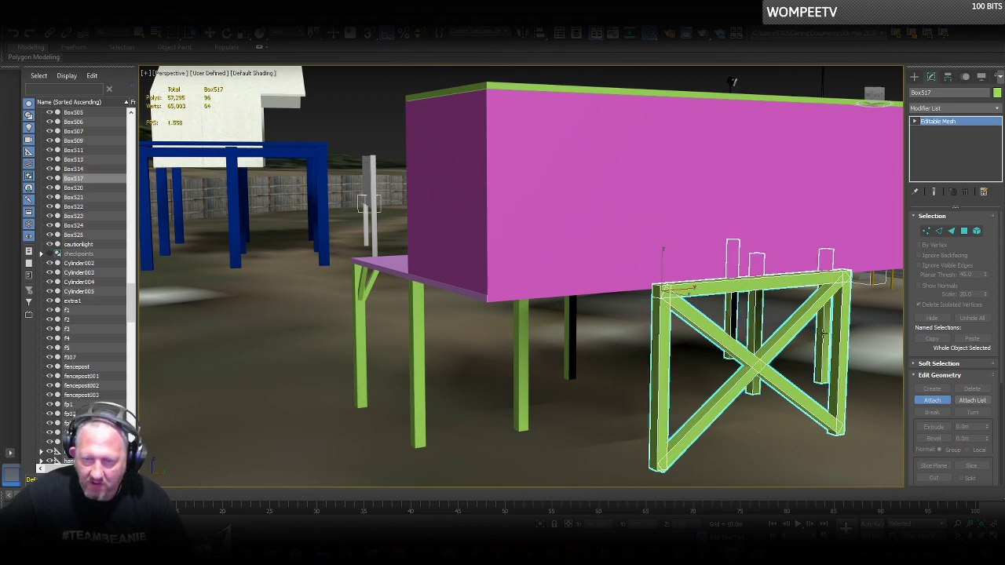
left_click(571, 332)
left_click(522, 352)
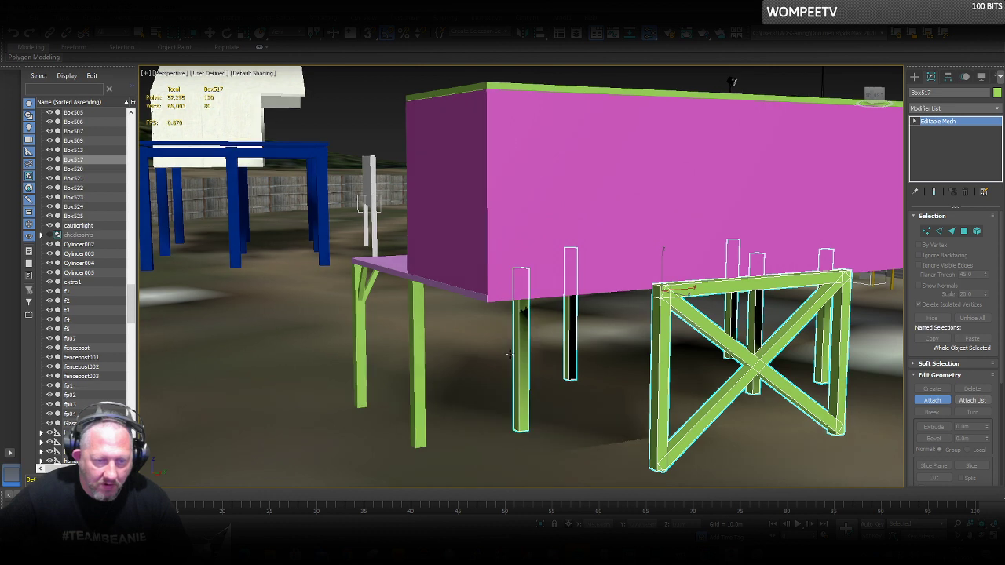
left_click(416, 339)
left_click(361, 329)
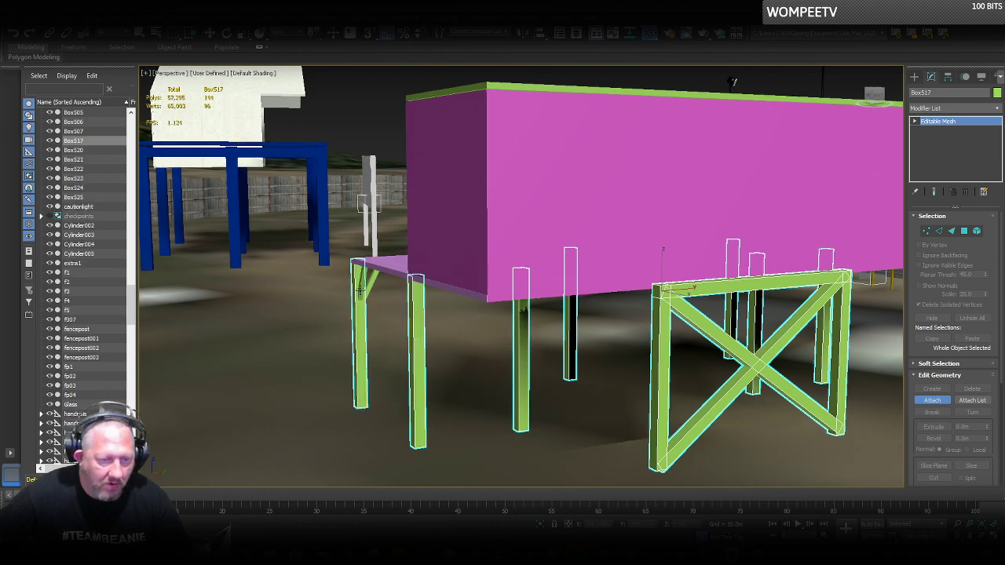
Attach all the diagonal braces of the deck's front posts to the same mesh and end the Attach command.
left_click(363, 290)
left_click(372, 283)
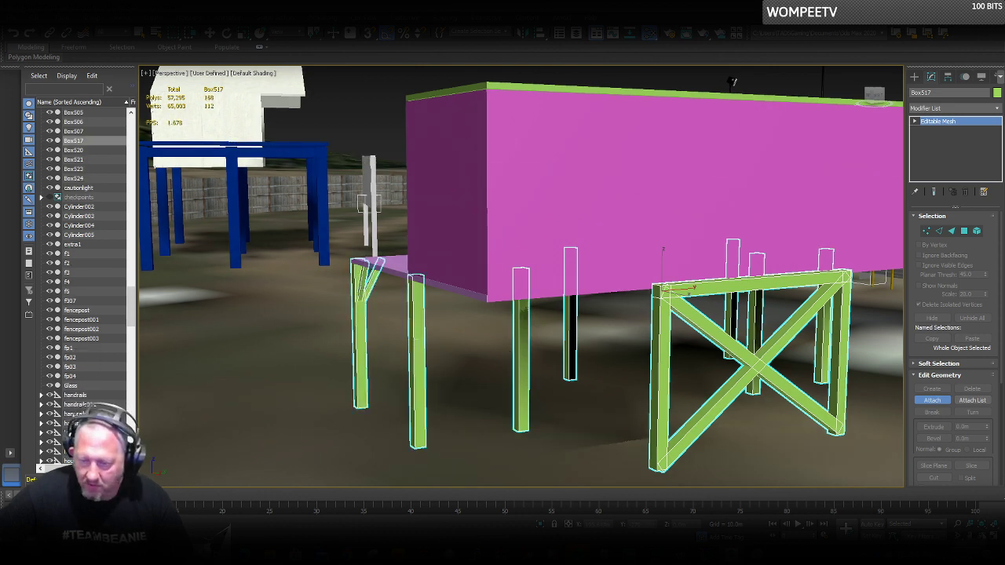
middle_click_drag(430, 298, 581, 303, "alt")
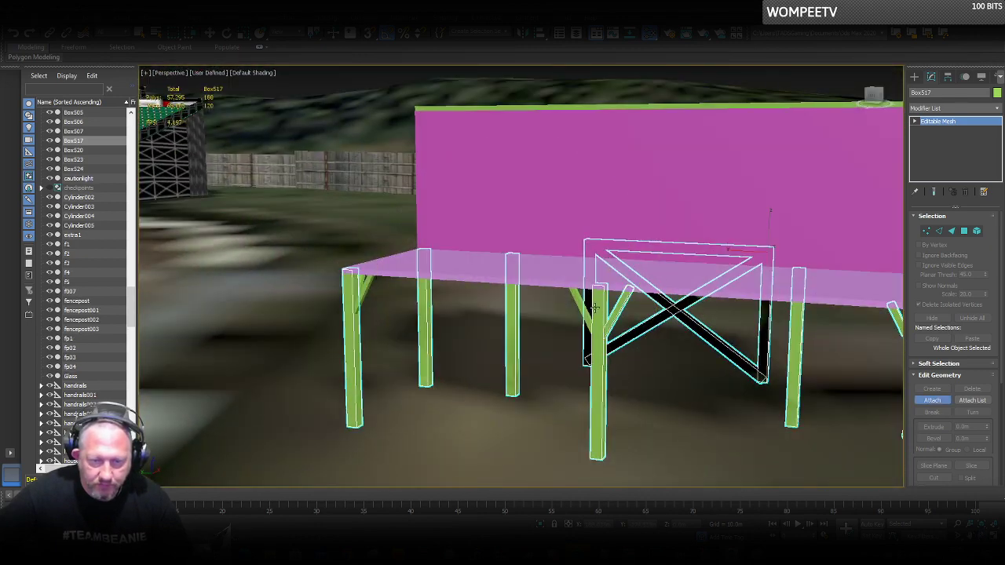
left_click(581, 305)
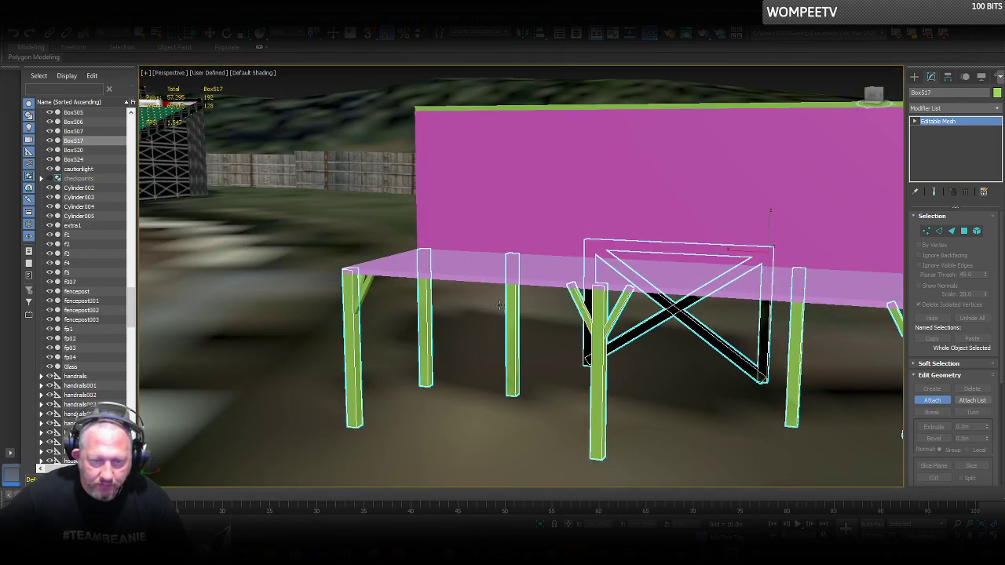
left_click(359, 281)
left_click(358, 282)
scroll(440, 330, "down", 5)
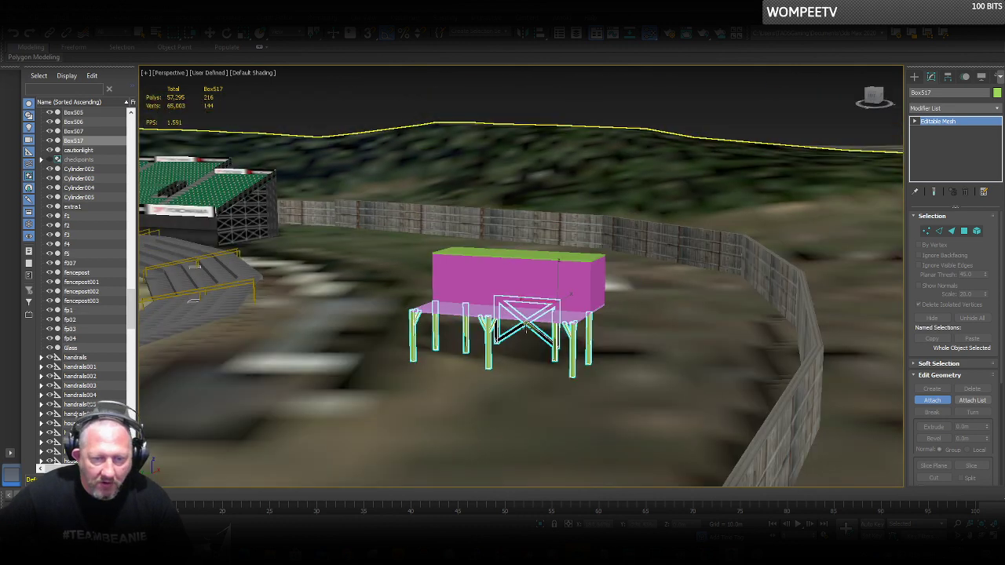
right_click(487, 333)
scroll(488, 333, "up", 2)
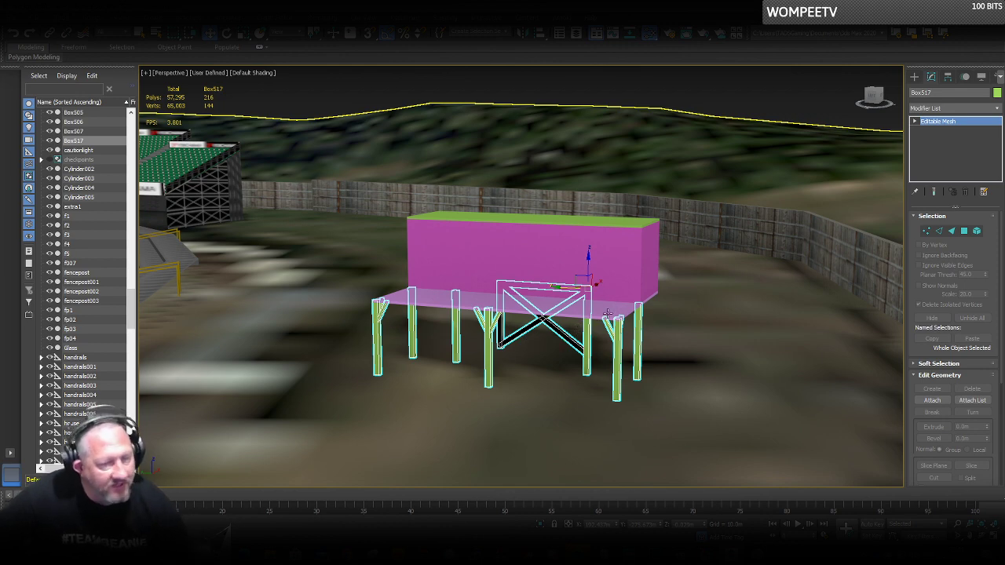
Try lifting the joined support frame as one object, and undo the move.
left_click_drag(590, 263, 575, 127)
key("ctrl+z")
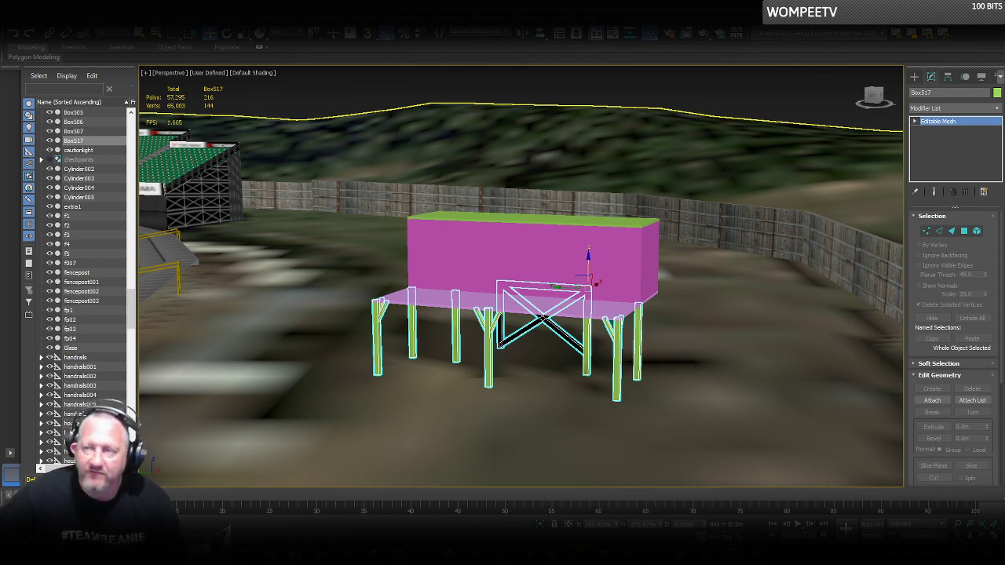
Assign the blue metal material to the joined support frame and to the deck slab.
key("m")
left_click_drag(308, 70, 459, 88)
left_click(658, 84)
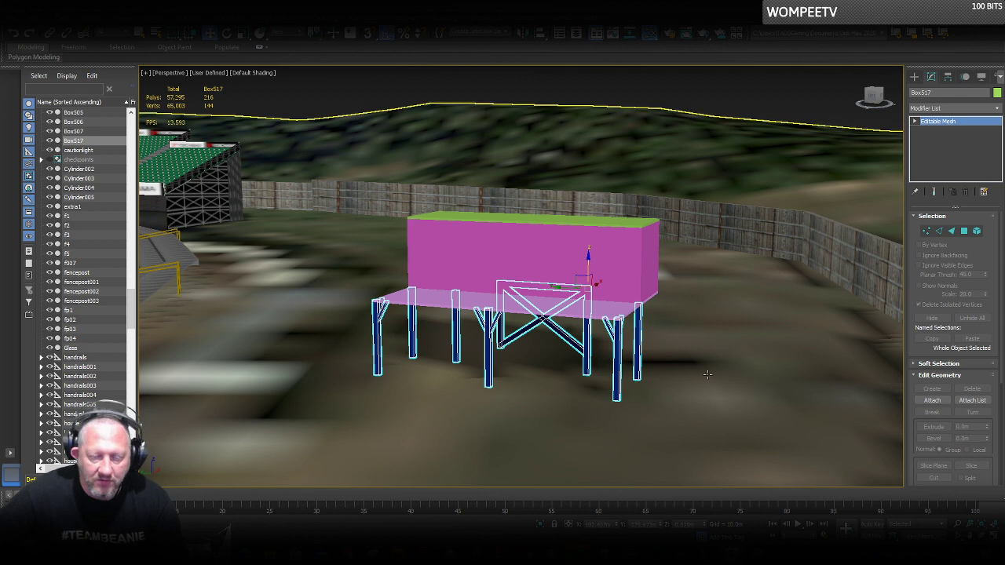
left_click(606, 310)
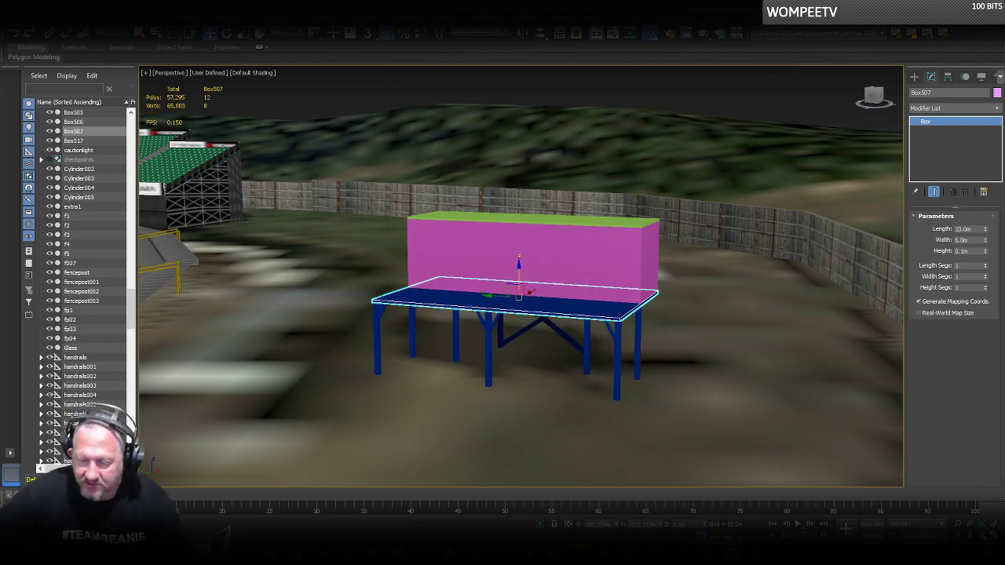
Apply the dark roof-tile texture to the cabin's roof slab and examine the tiling up close and from several sides.
middle_click_drag(585, 348, 506, 321, "alt")
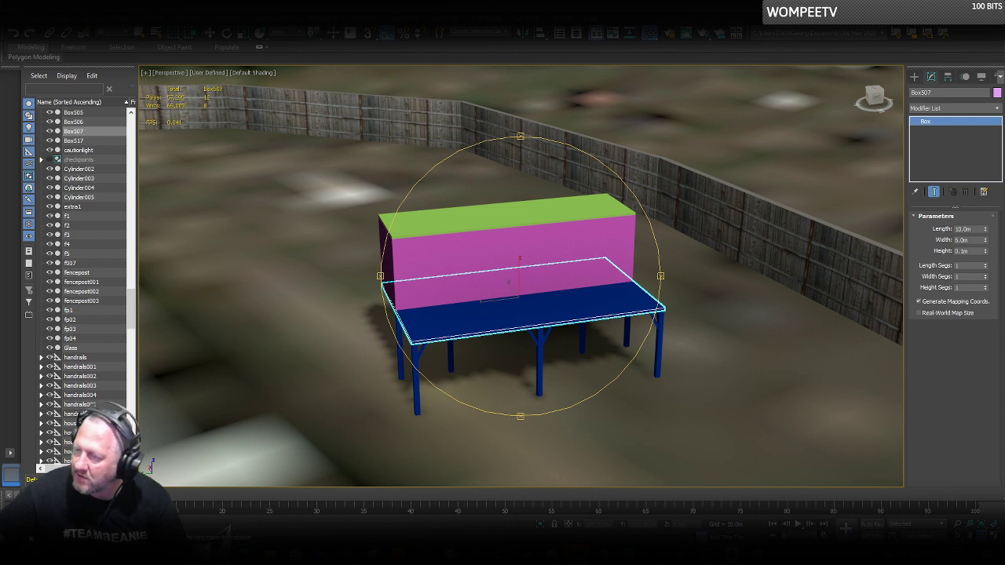
left_click(527, 217)
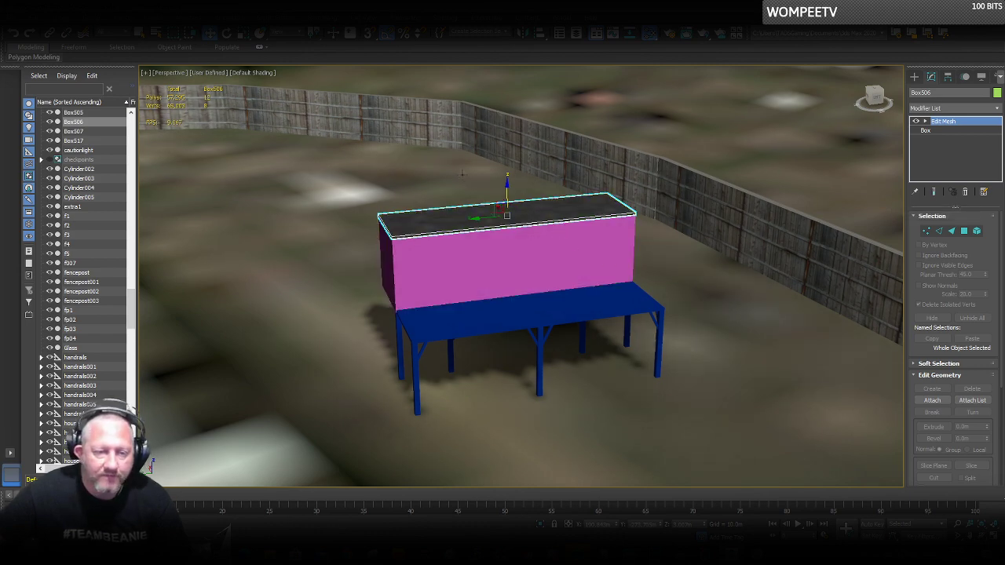
scroll(496, 215, "up", 5)
scroll(496, 215, "down", 5)
scroll(540, 319, "up", 6)
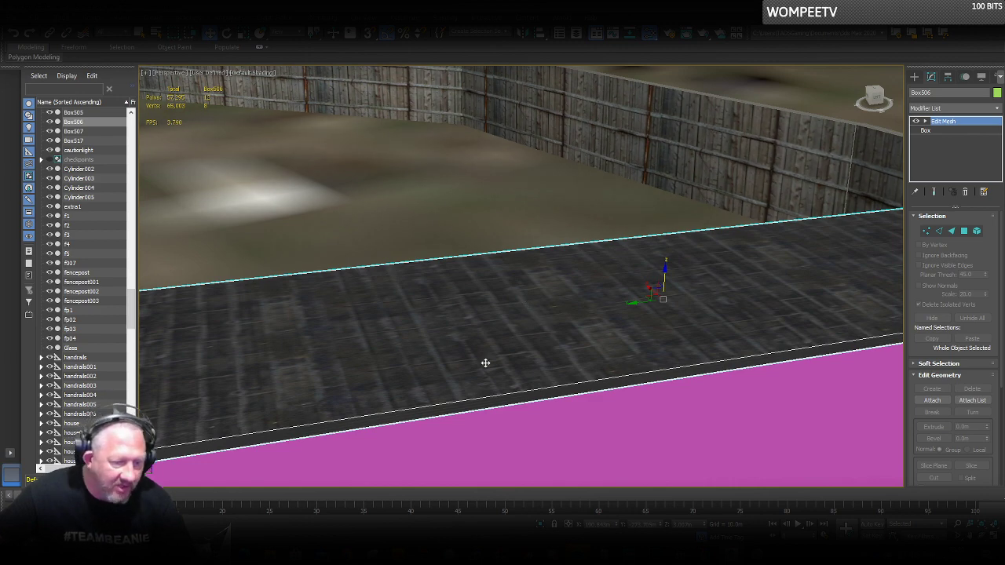
scroll(490, 348, "up", 3)
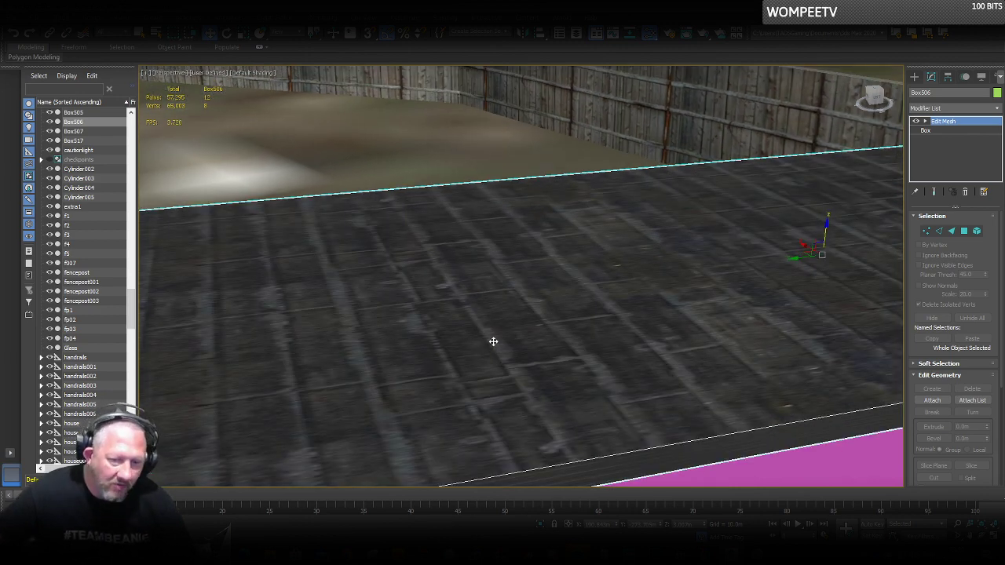
scroll(497, 321, "down", 4)
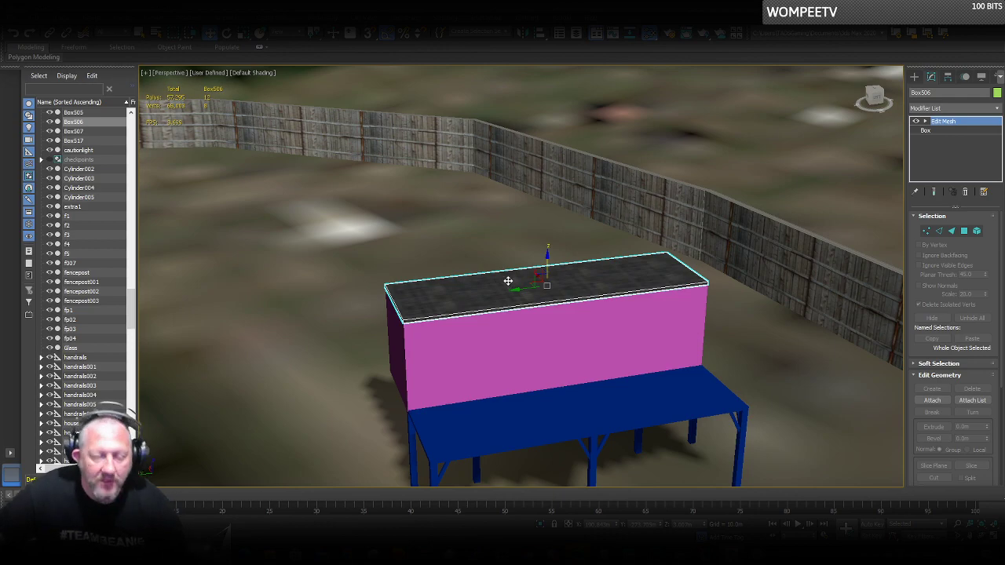
middle_click_drag(507, 280, 553, 260)
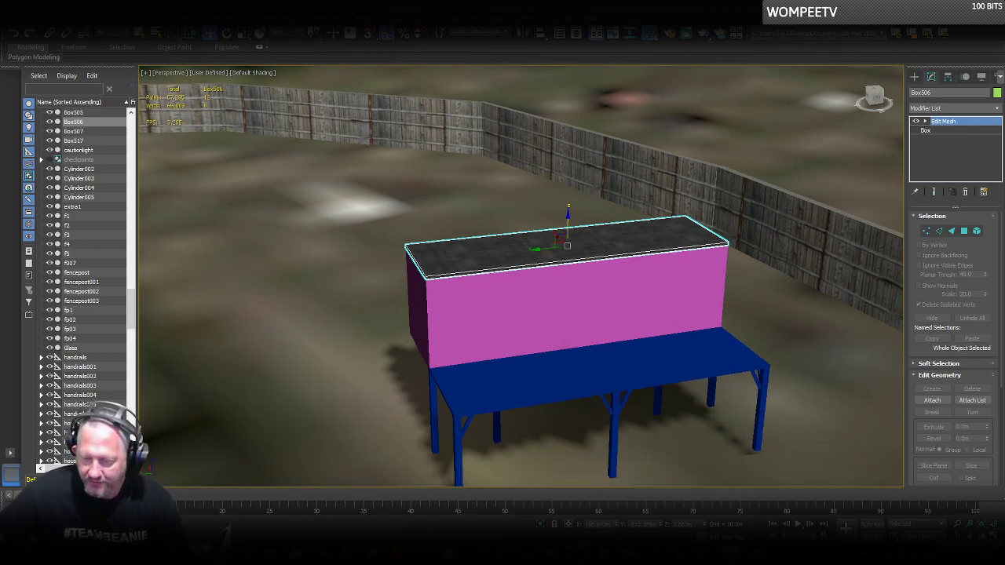
middle_click_drag(640, 357, 605, 277, "alt")
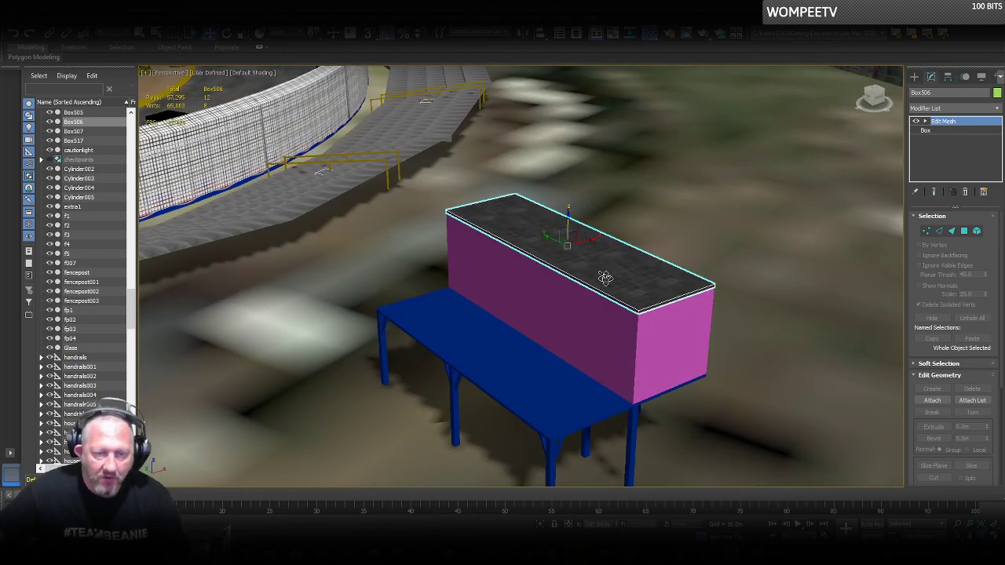
Rename the cabin's roof object as vip-roof.
left_click_drag(934, 93, 883, 98)
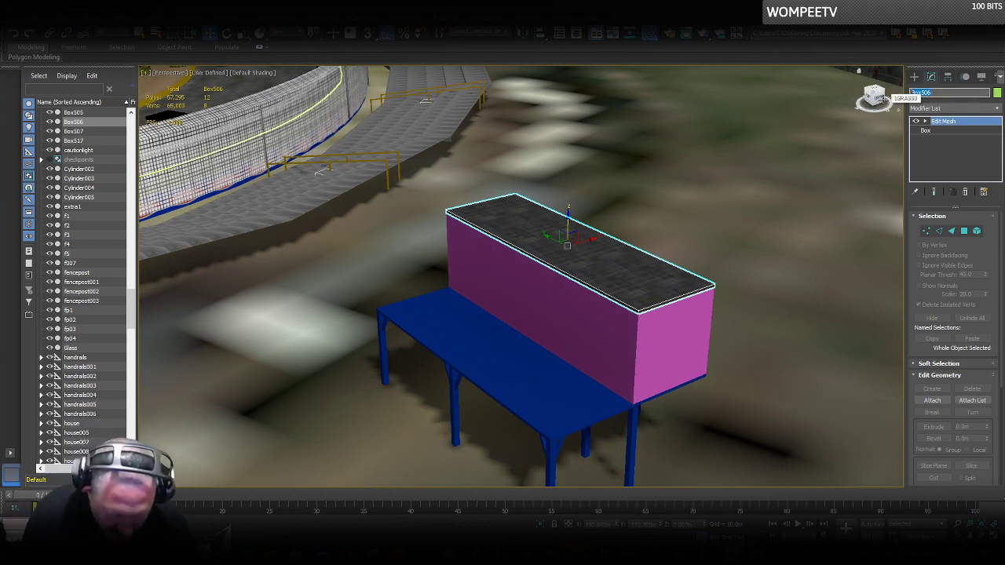
key("BackSpace")
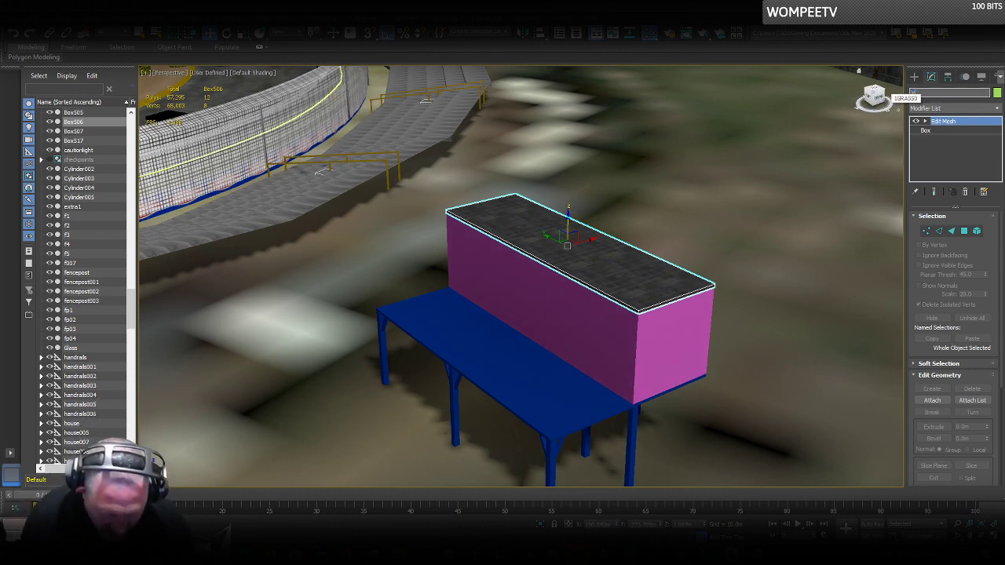
type("vip-roof")
key("Return")
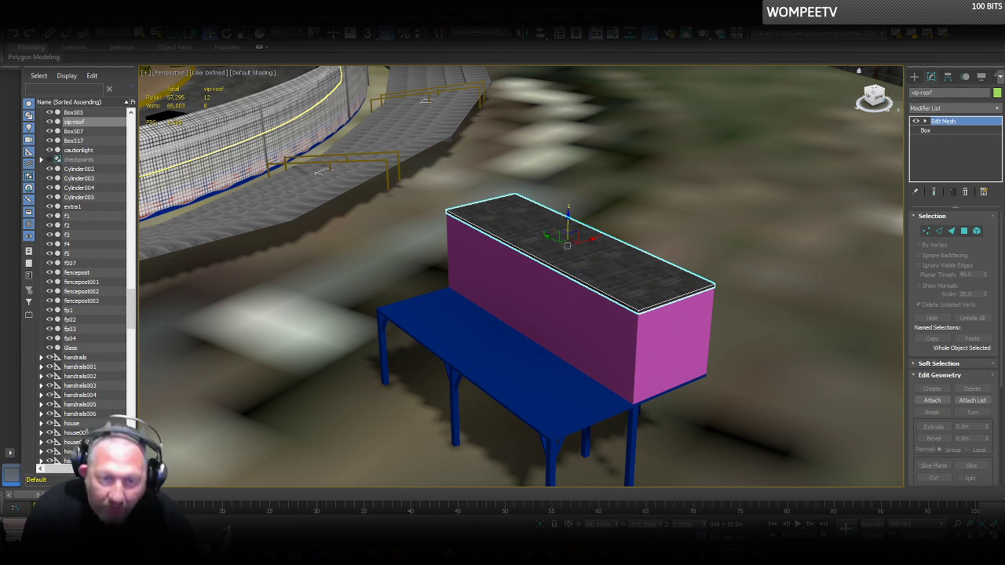
Select the cabin body and open its object name for editing, clearing the current name.
left_click(680, 298)
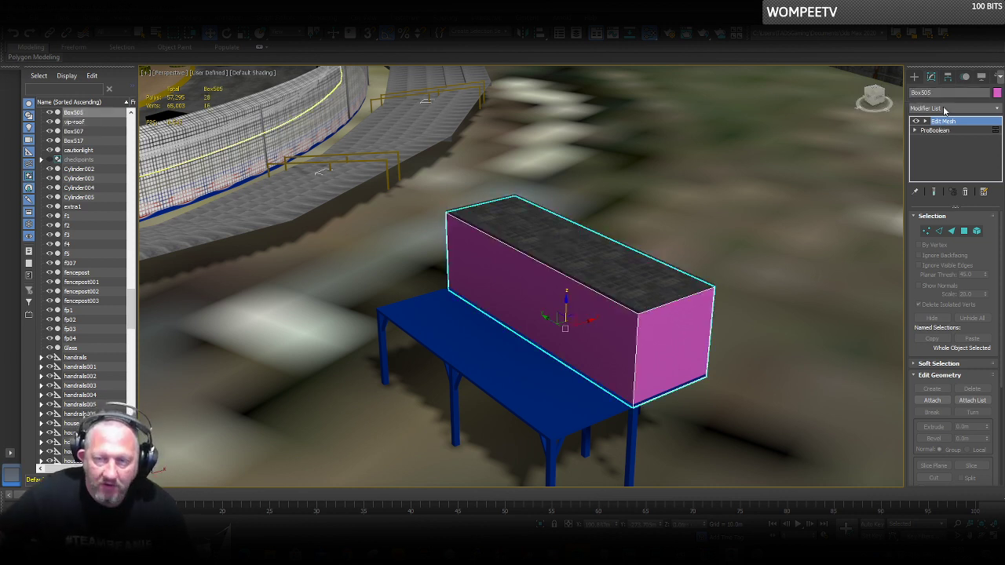
left_click_drag(937, 93, 897, 93)
key("BackSpace")
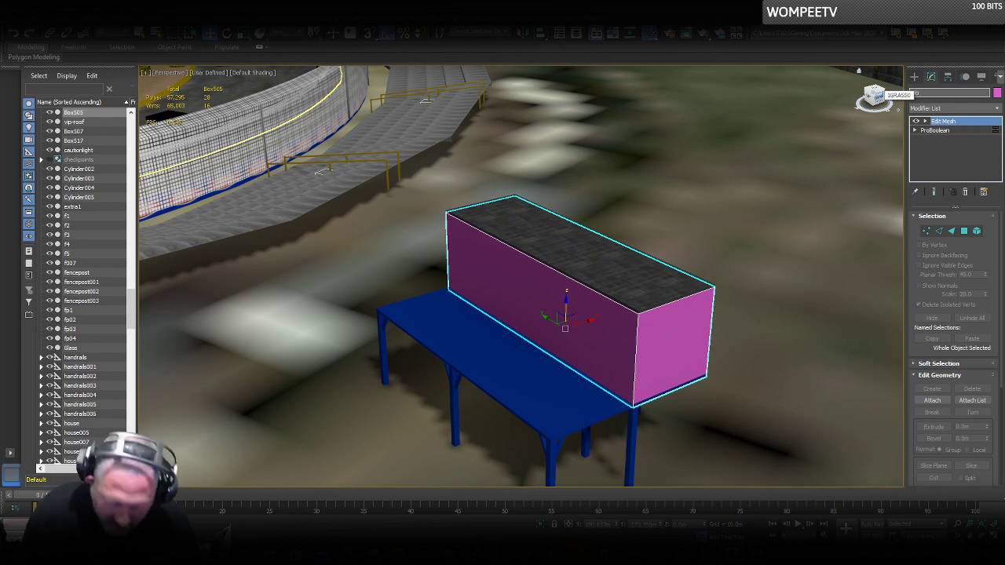
Name the pink box vip-b and rename the blue platform beneath it as vip-bal.
type("vip-box")
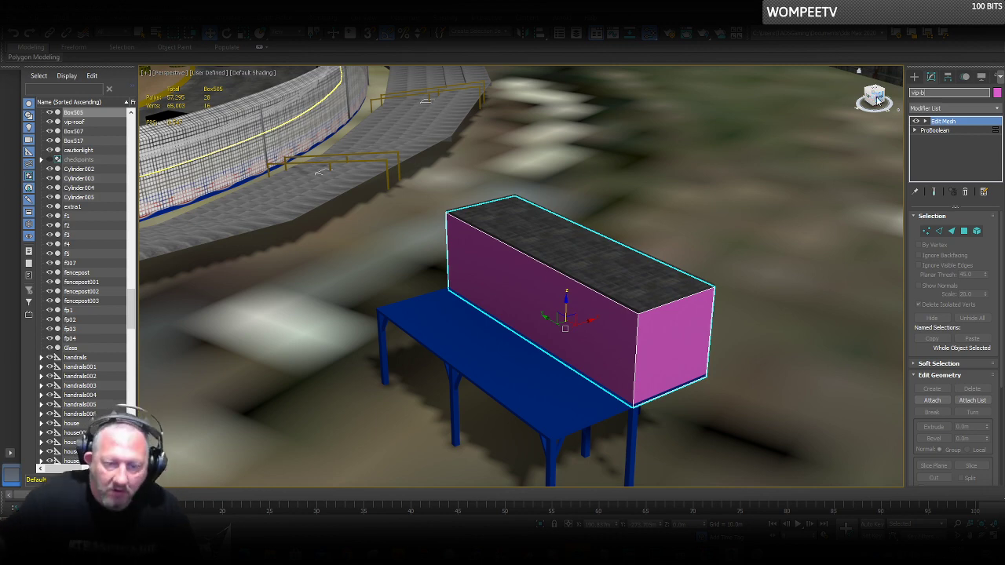
left_click(538, 404)
left_click_drag(947, 93, 899, 93)
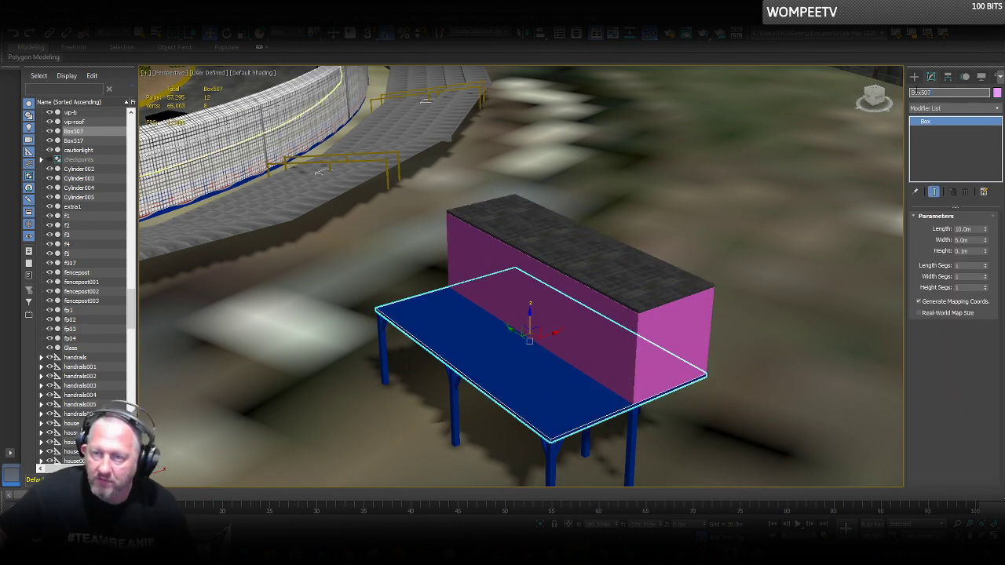
type("vi")
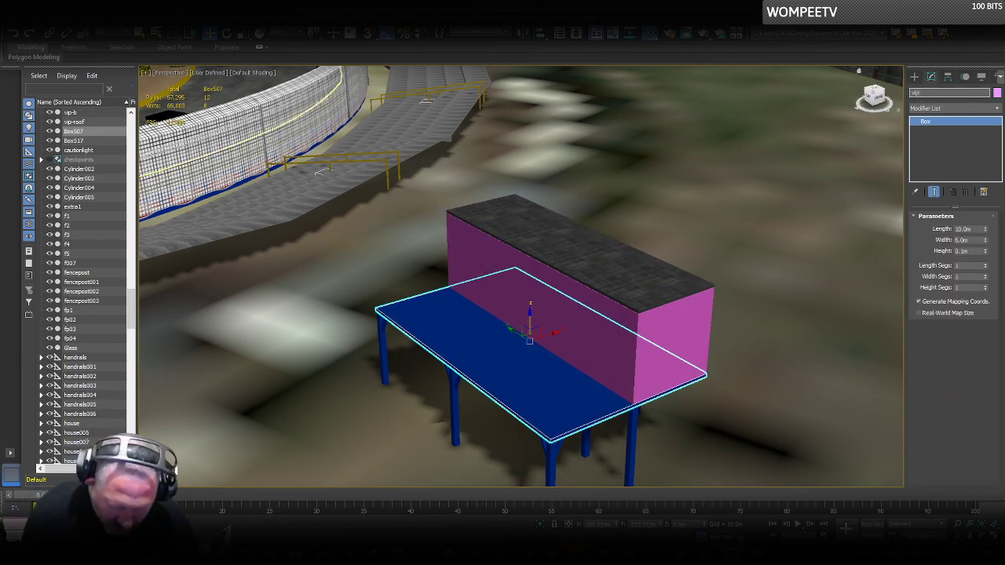
type("p-b")
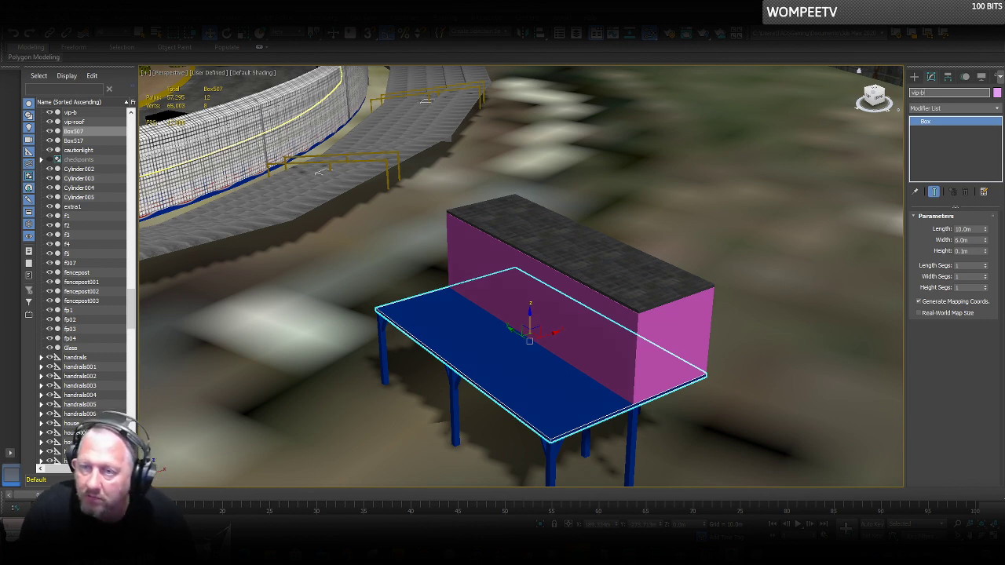
type("al")
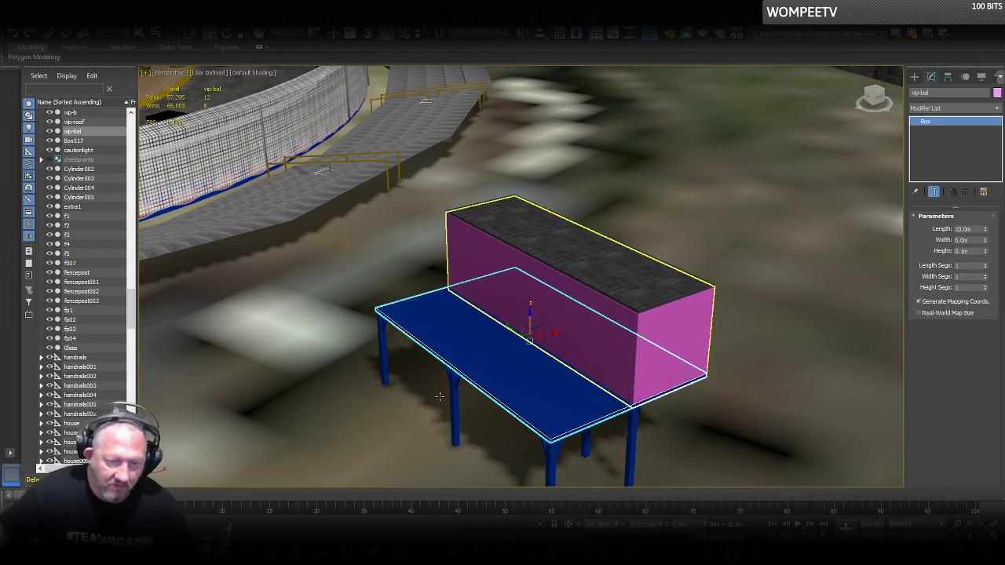
Rename the support legs under the platform as vip-legs.
left_click(452, 392)
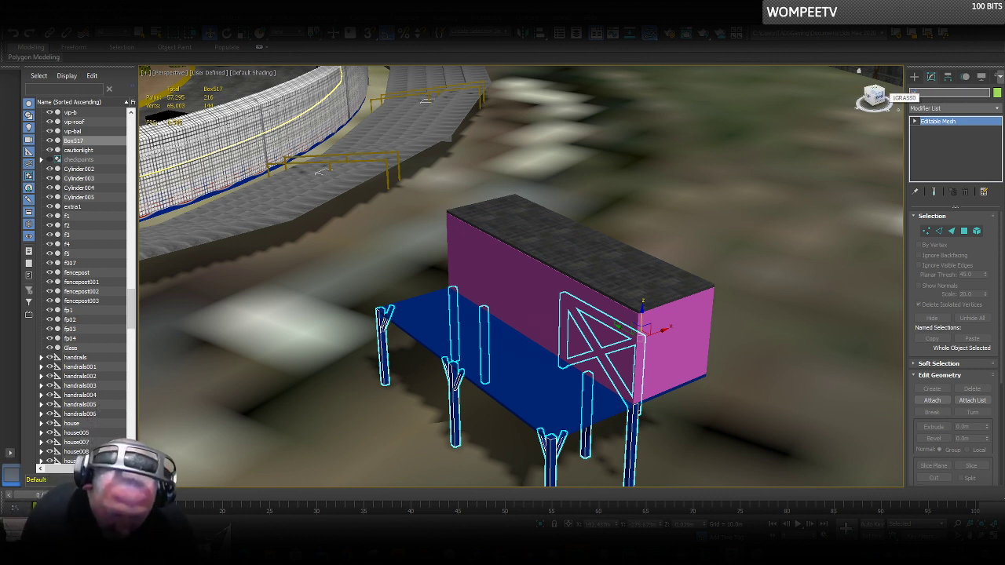
double_click(946, 93)
type("vip-legs")
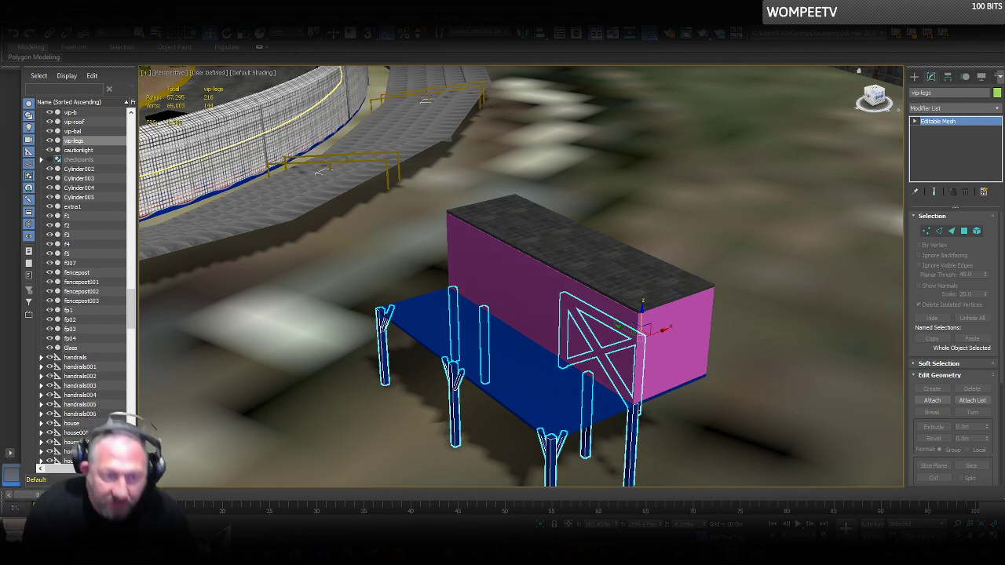
key("Return")
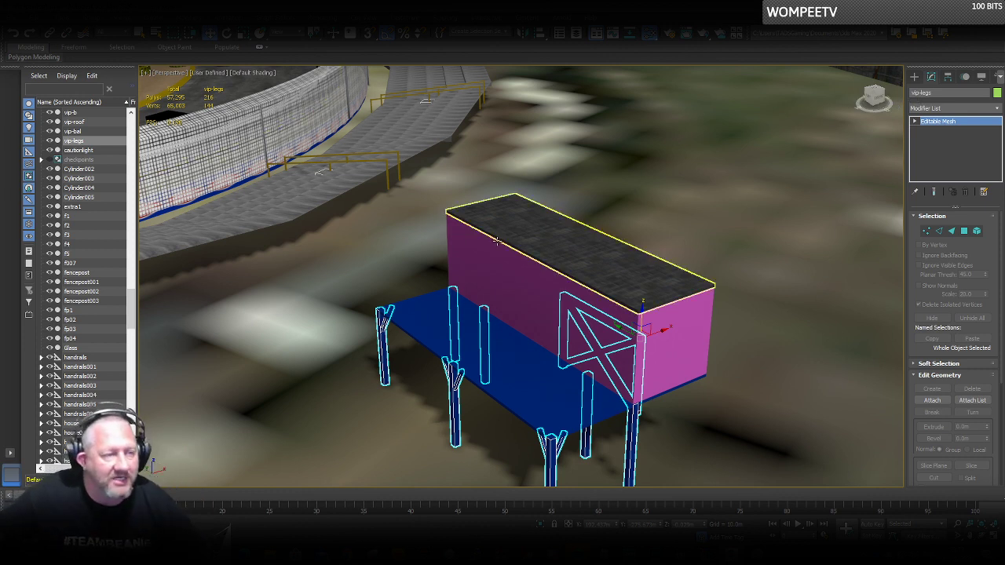
Rename the pink box as vip-bpx in the scene list, undoing the accidental deletion of the box.
left_click(527, 238)
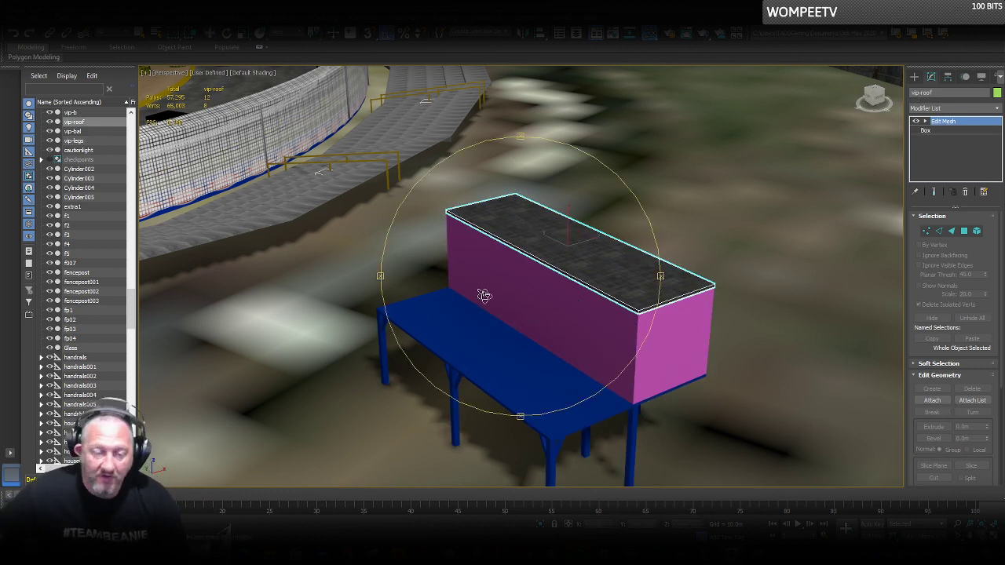
middle_click_drag(471, 298, 587, 294, "alt")
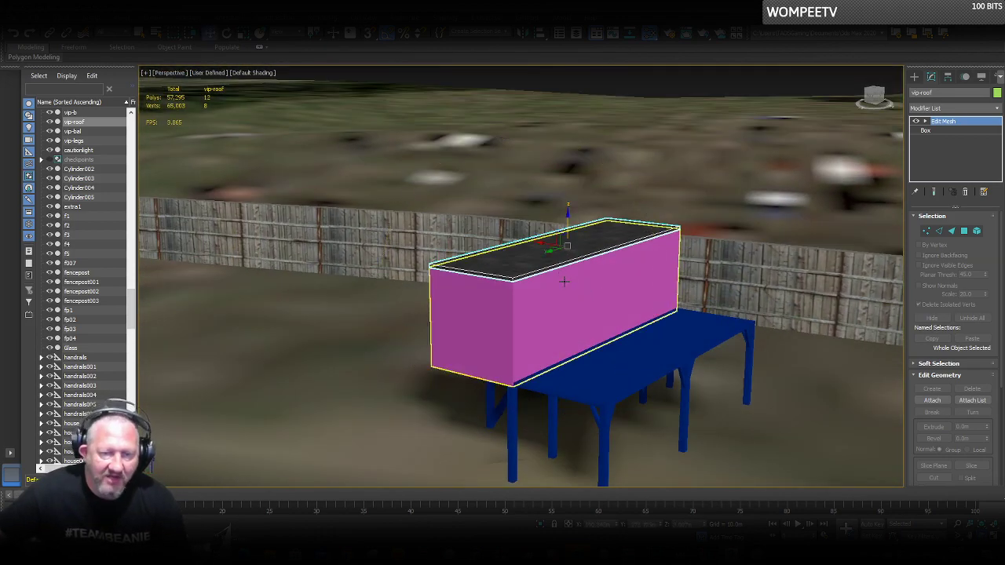
left_click(565, 282)
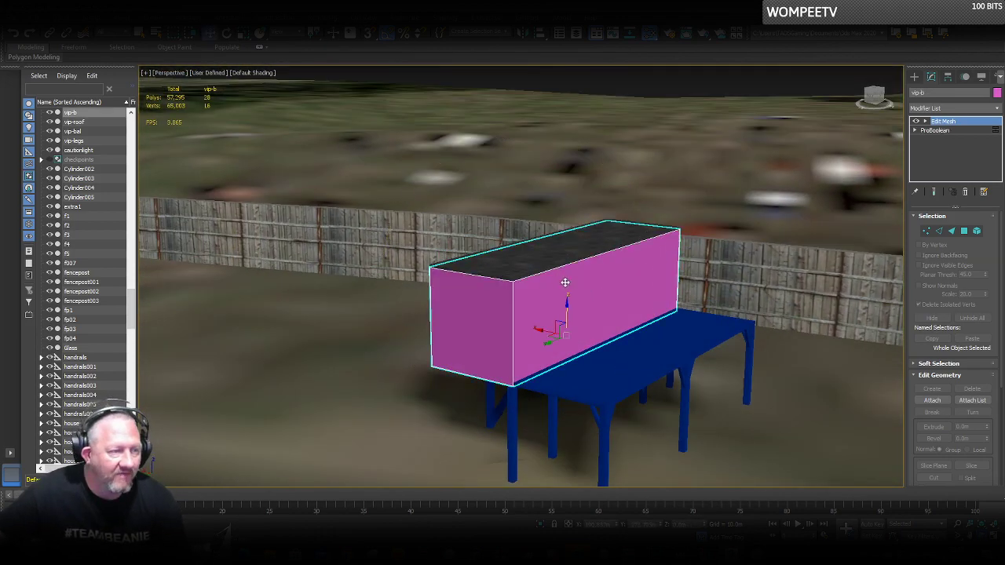
left_click(82, 114)
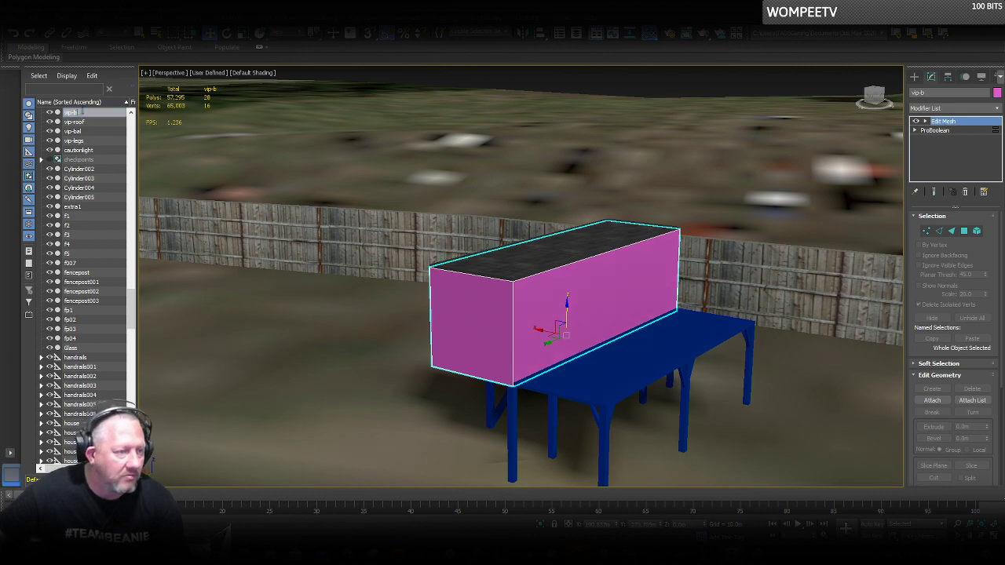
left_click(77, 124)
left_click(76, 114)
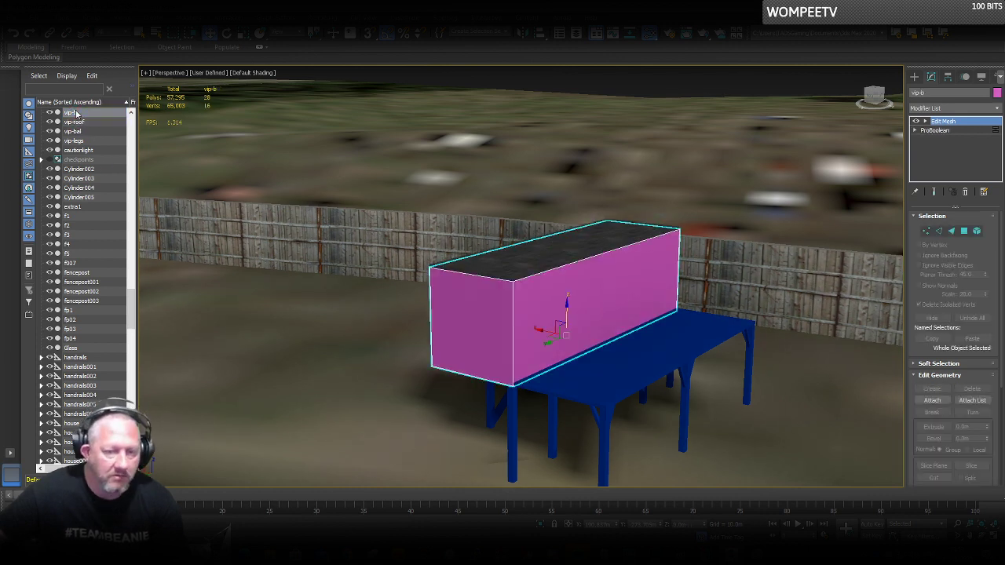
left_click(76, 114)
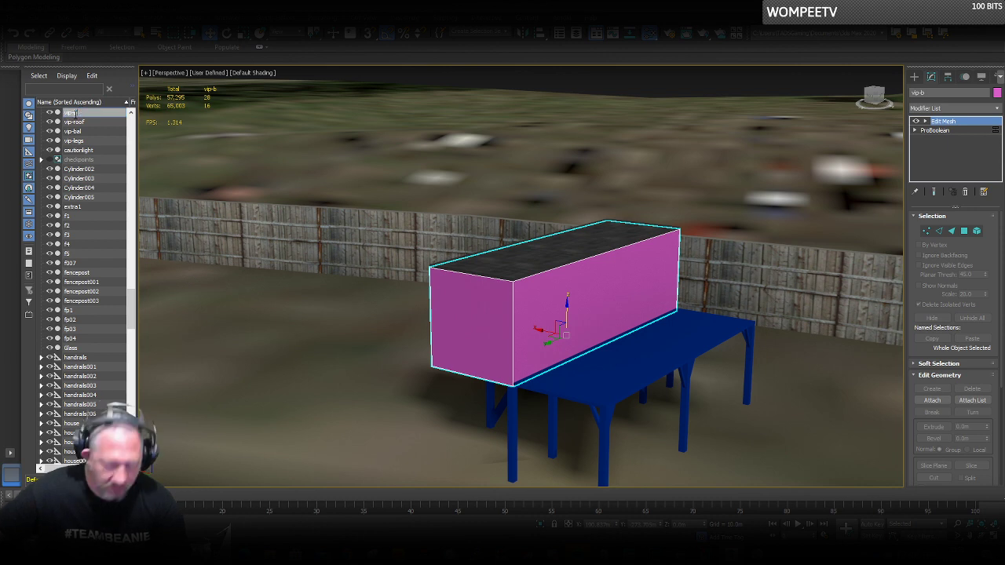
type("px")
key("Delete")
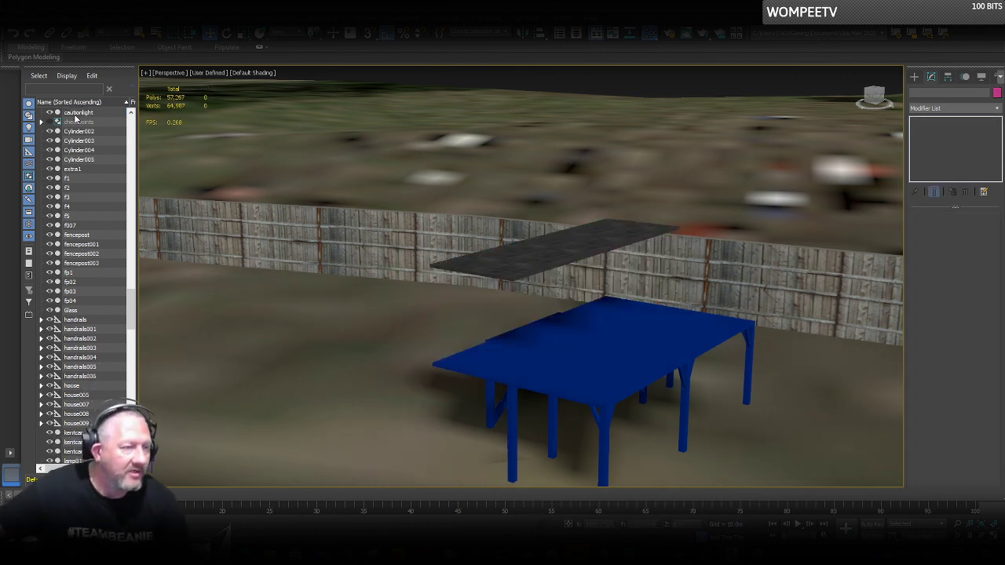
key("ctrl+z")
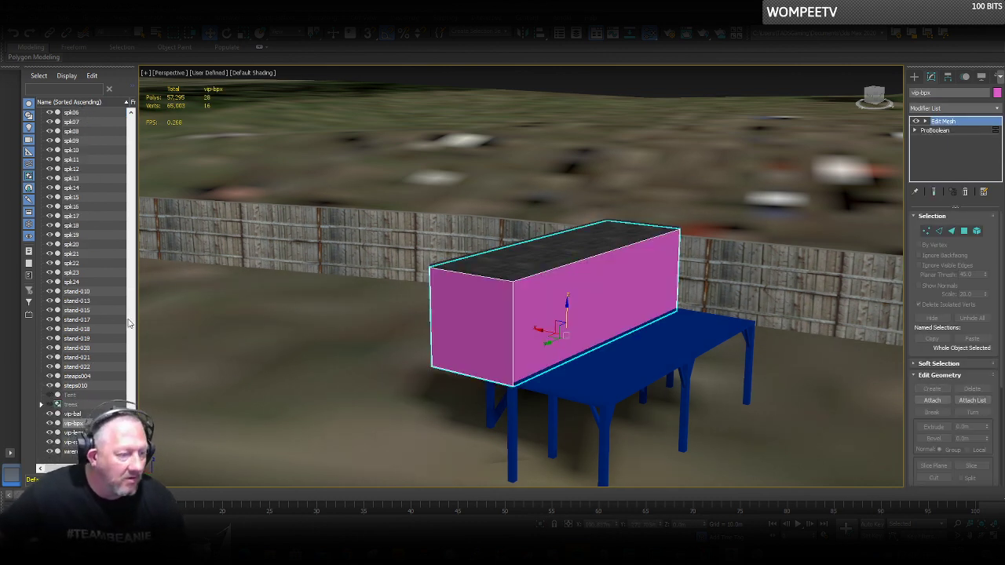
Check the vip-bal, vip-bpx, vip-legs and vip-roof objects by selecting each one in the scene list.
left_click(72, 414)
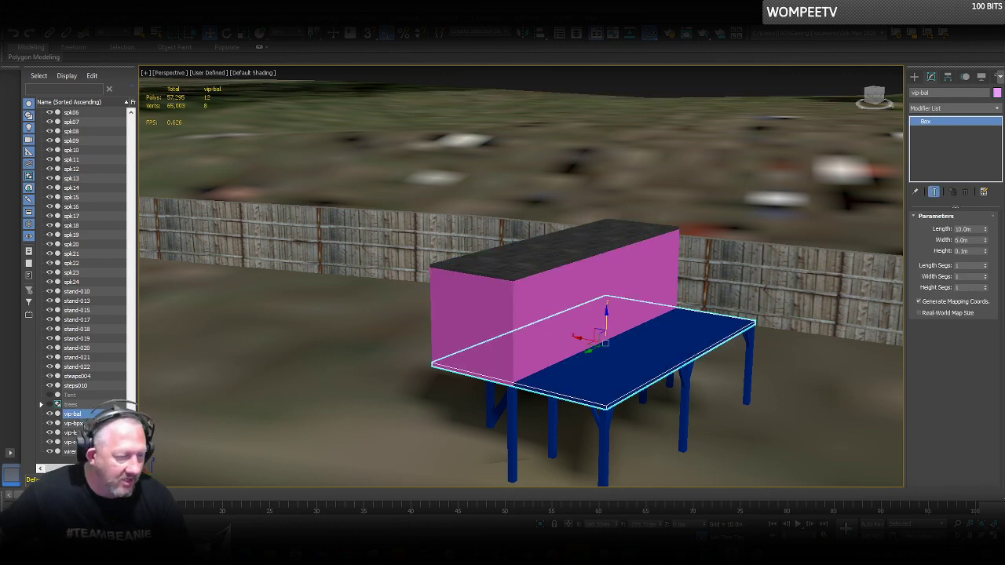
left_click(72, 423)
left_click(72, 432)
left_click(72, 441)
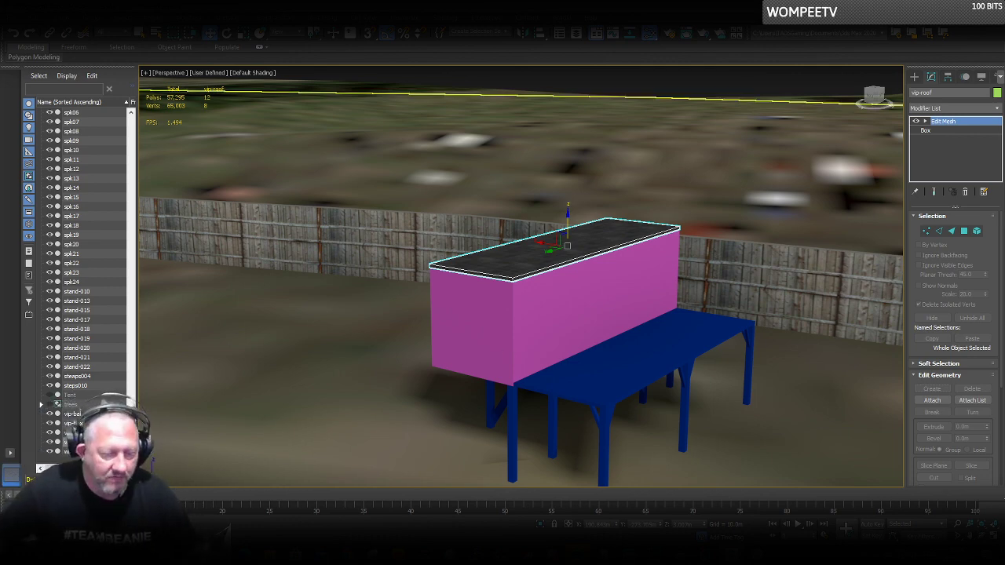
Switch to the browser, open racedepartment.com in a new tab and copy the site's address.
mouse_move(343, 523)
left_click(403, 510)
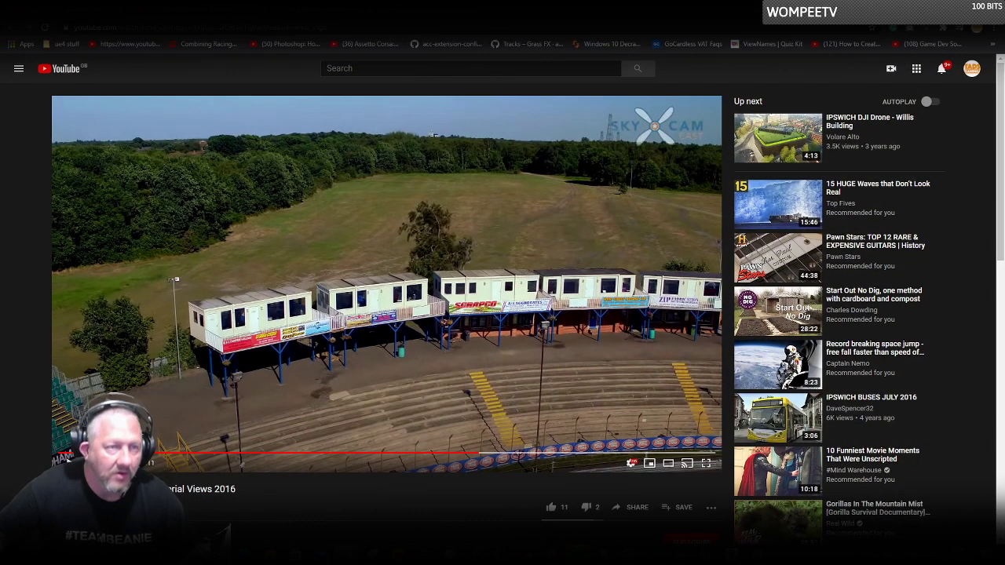
key("ctrl+t")
type("racede")
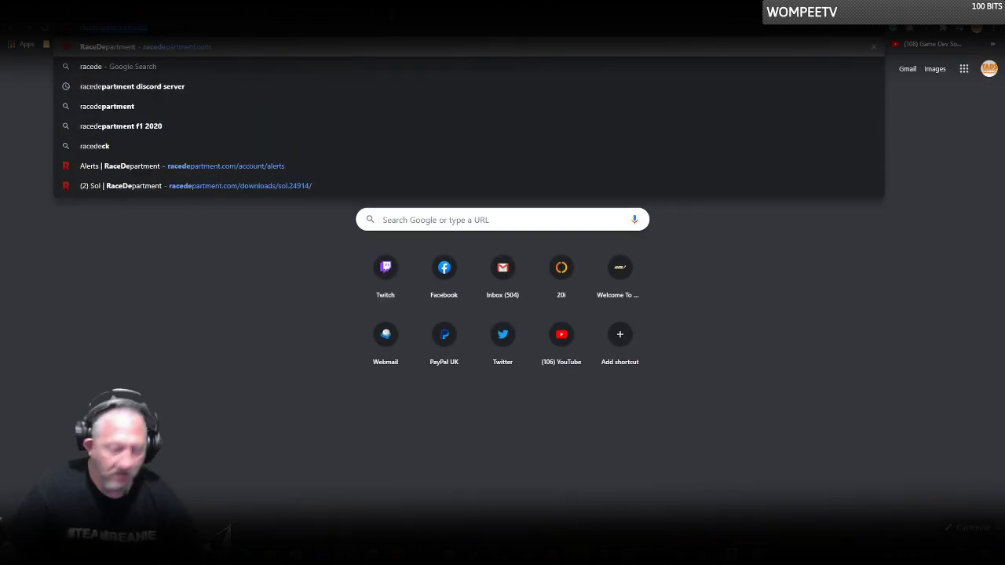
key("Return")
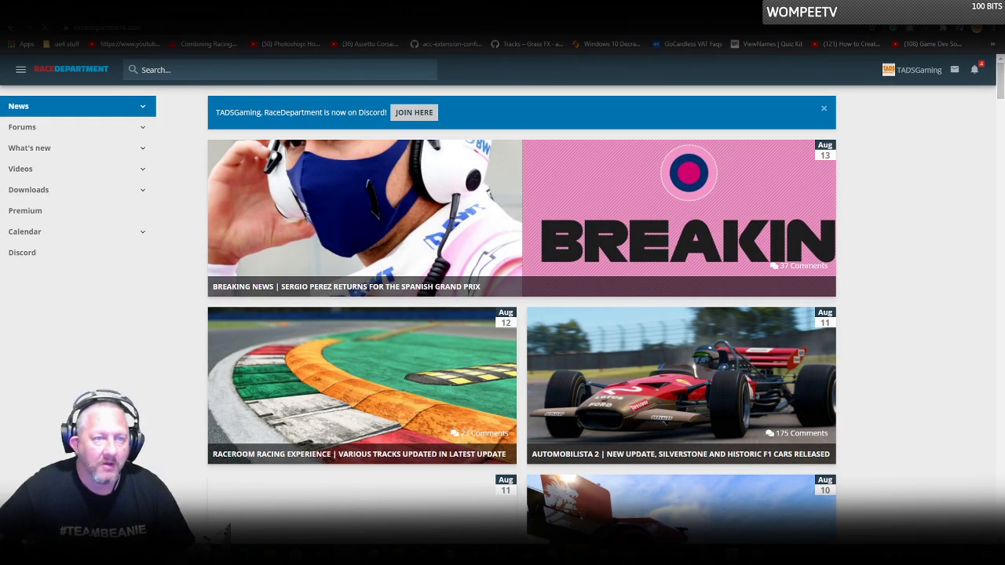
right_click(425, 28)
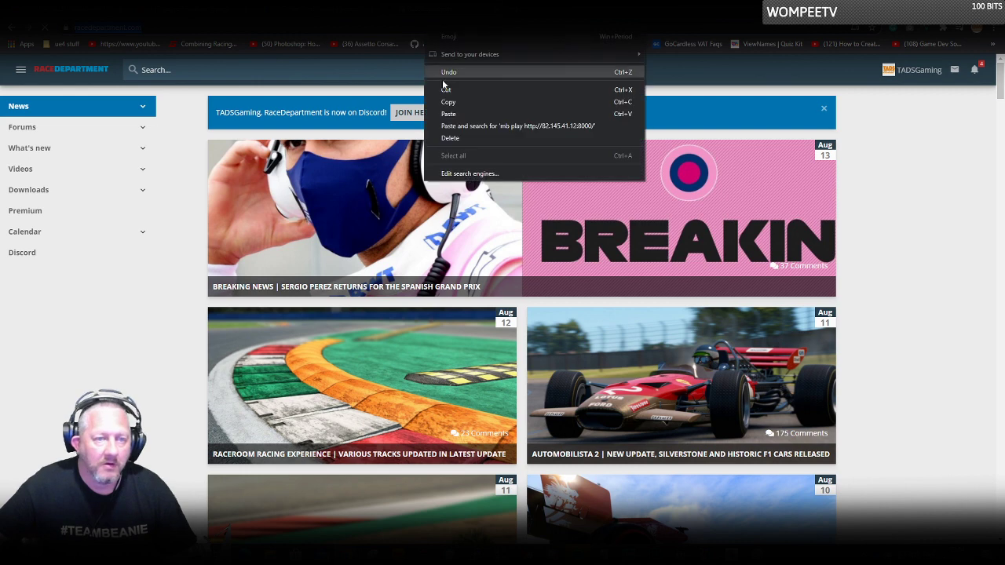
left_click(449, 103)
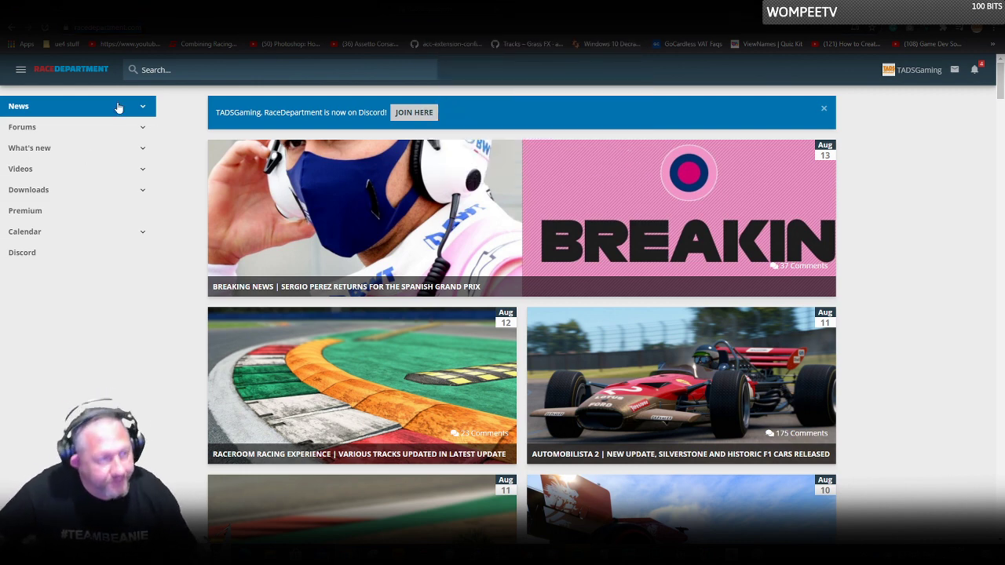
Look through the Assetto Corsa category in the RaceDepartment downloads.
left_click(41, 194)
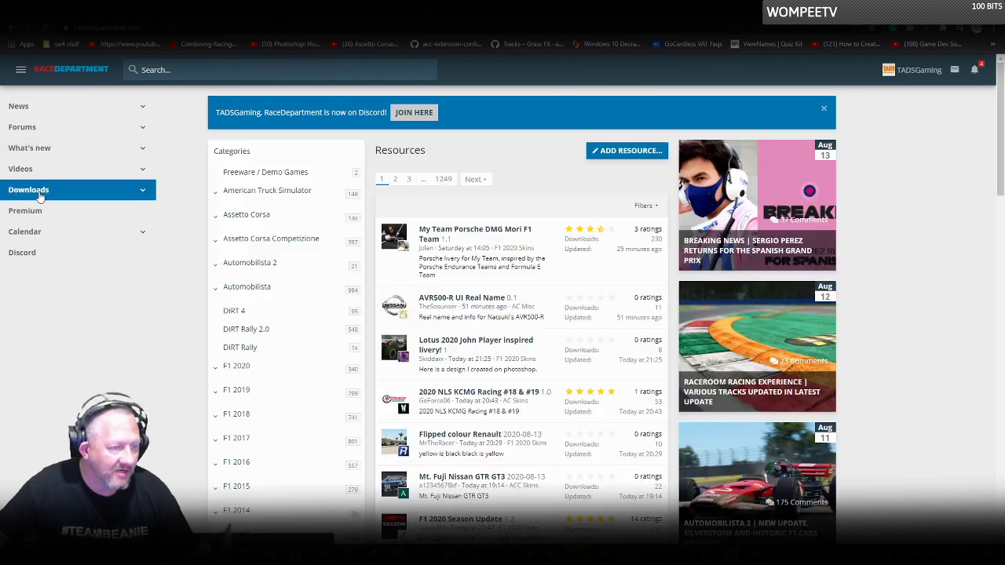
left_click(246, 215)
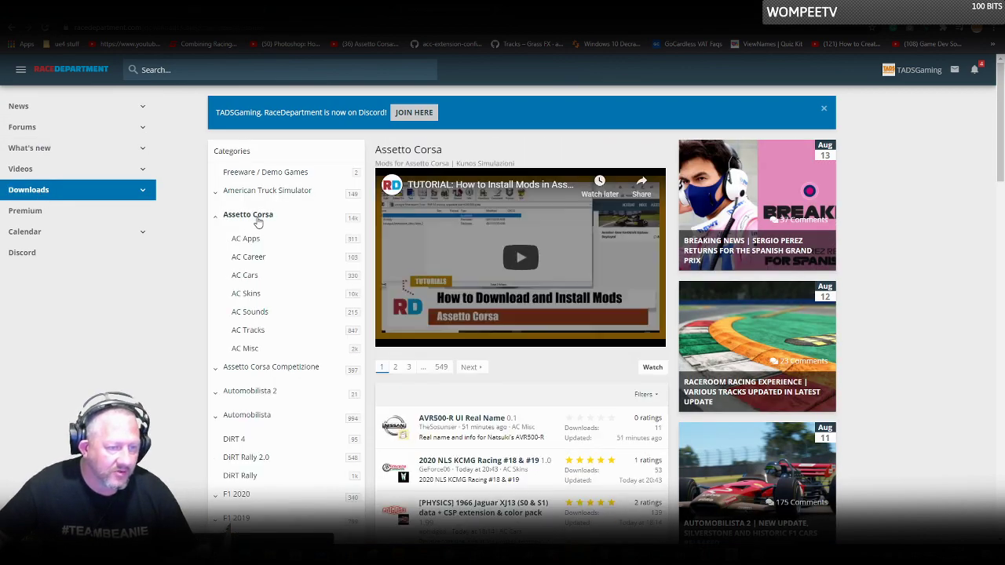
scroll(258, 221, "down", 5)
scroll(642, 101, "up", 2)
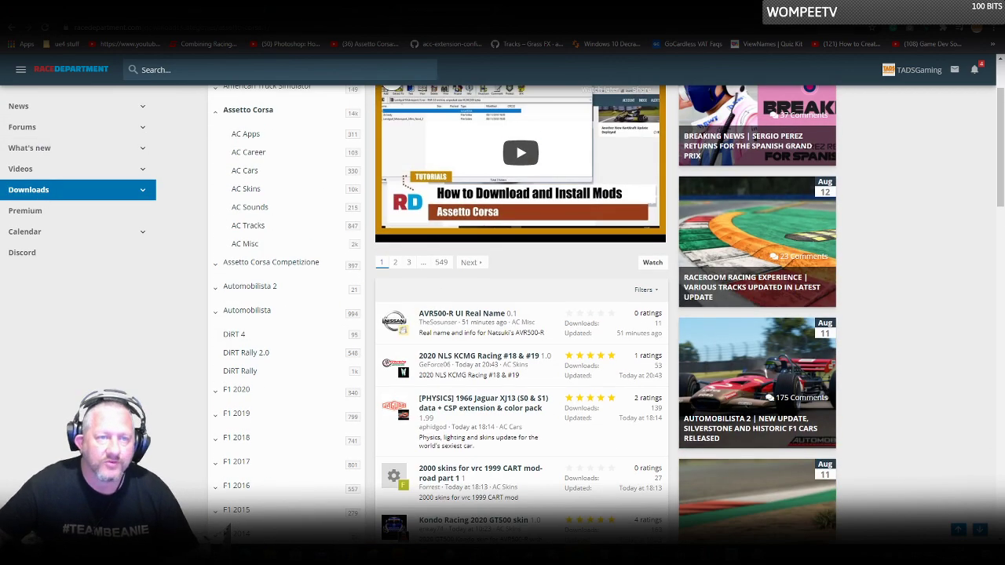
Review the Facebook notifications and the recent posts on the Online Oval Racing page.
left_click(401, 13)
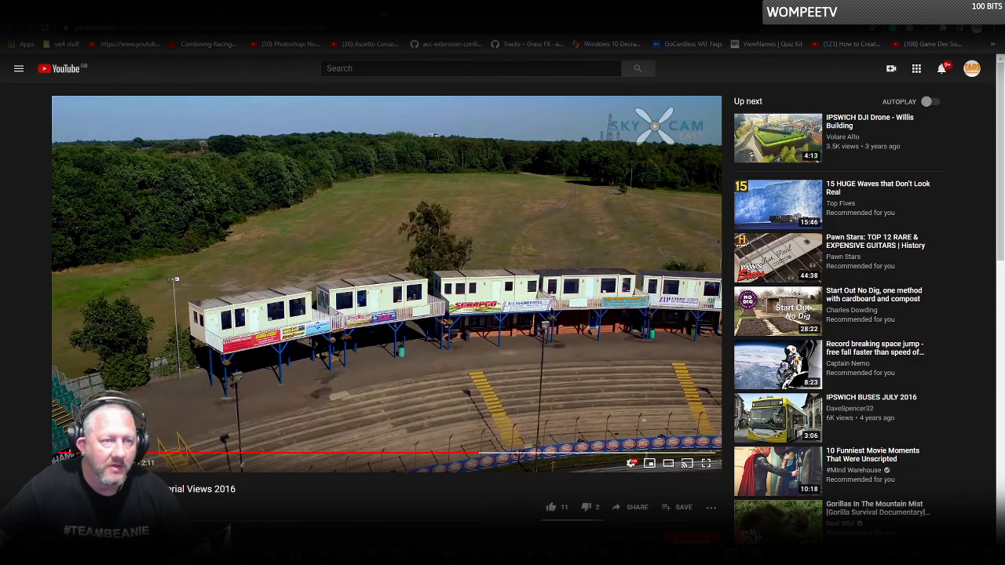
key("ctrl+Tab")
left_click(952, 69)
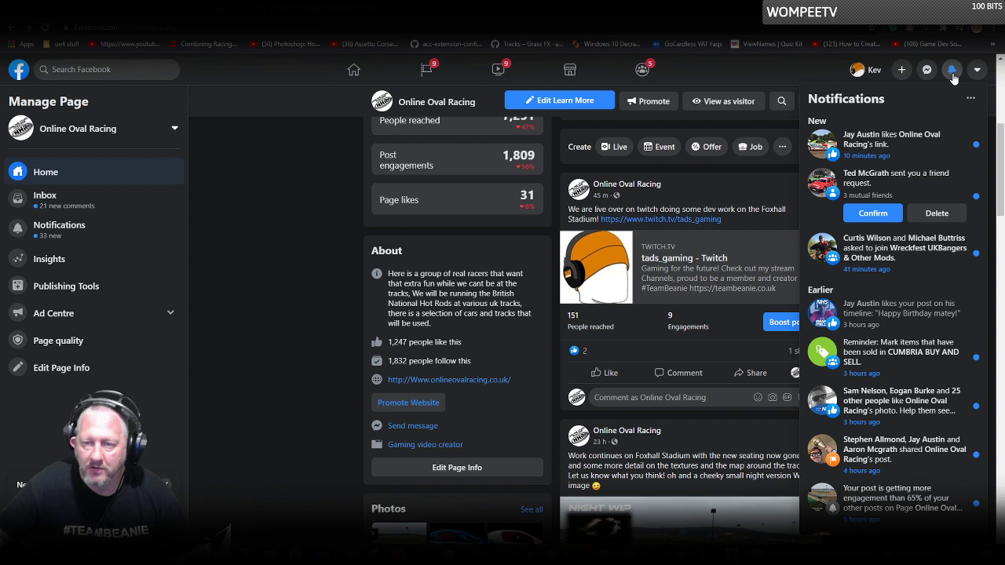
left_click(952, 70)
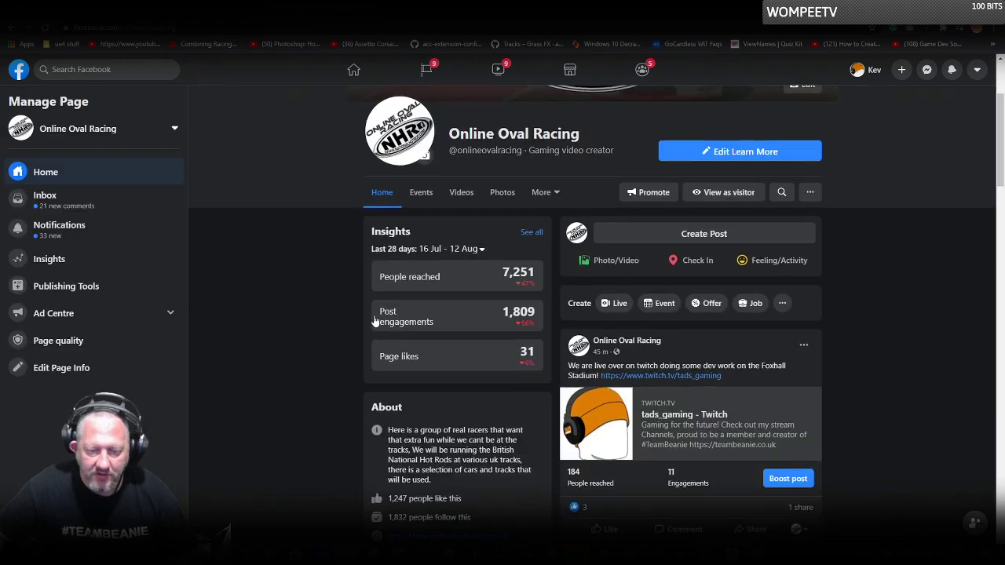
scroll(374, 321, "down", 1)
scroll(374, 321, "down", 2)
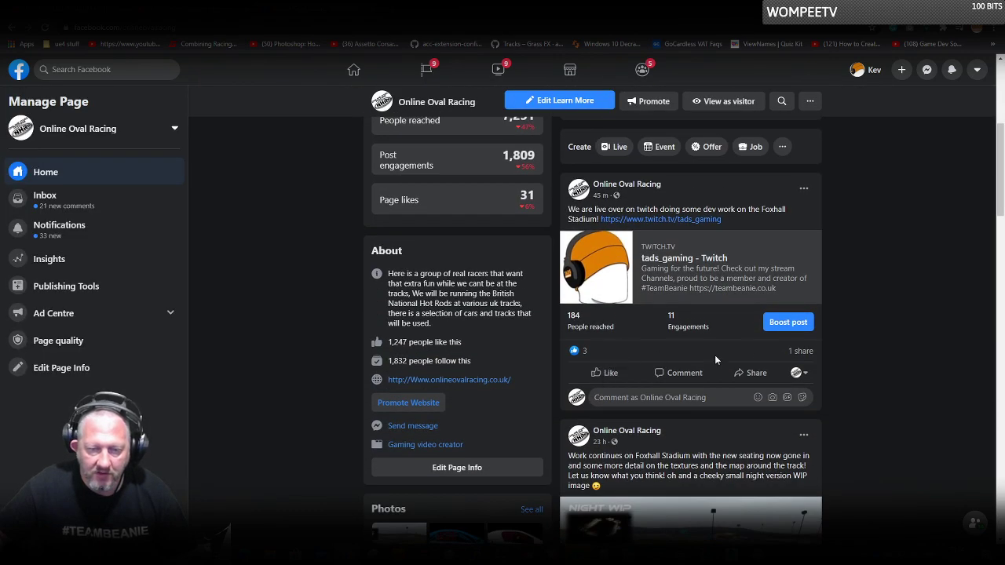
scroll(659, 355, "down", 2)
scroll(660, 337, "up", 3)
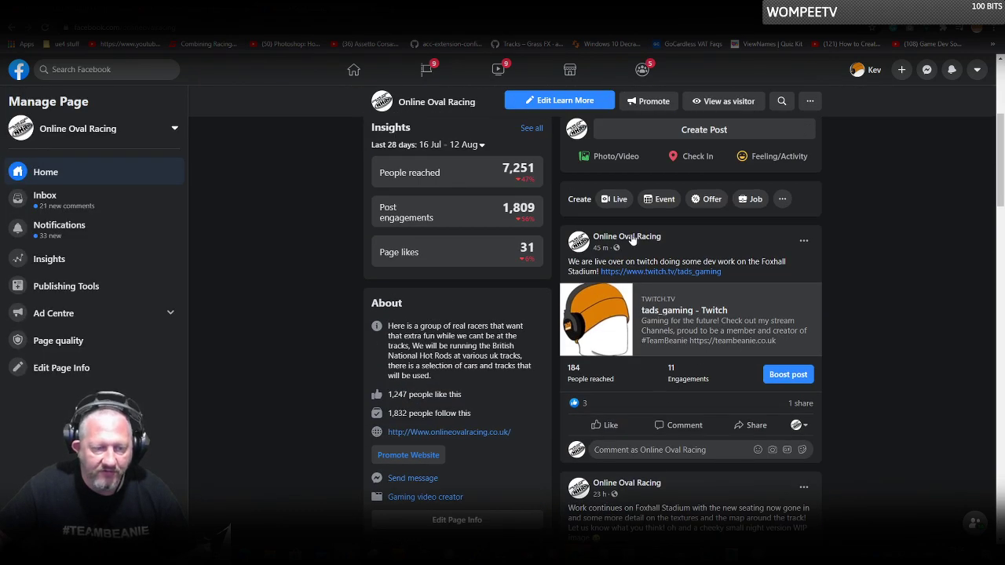
Switch back to 3ds Max and inspect the pink box, the blue platform and the support legs by selecting them in turn.
left_click(944, 8)
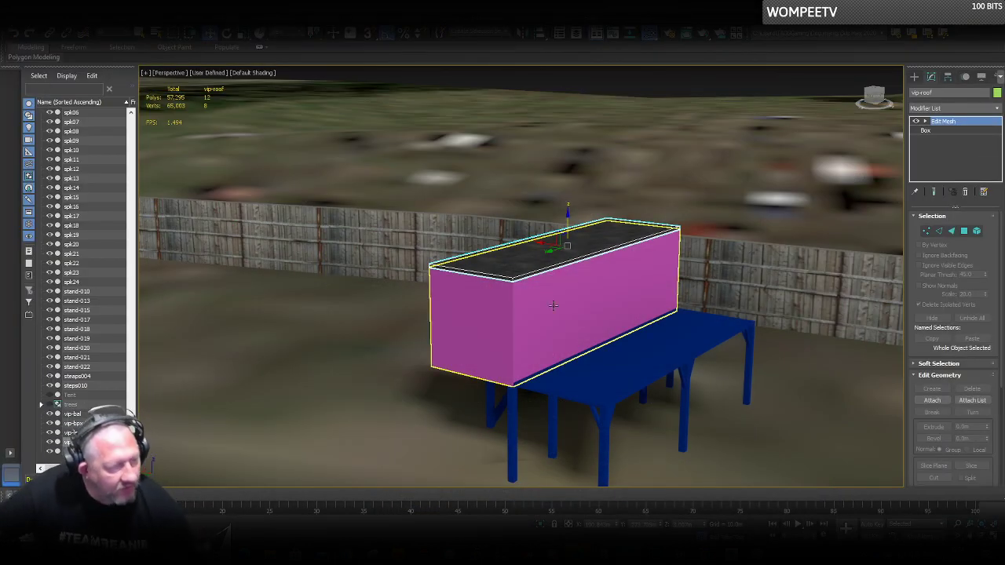
left_click(589, 304)
left_click(588, 306)
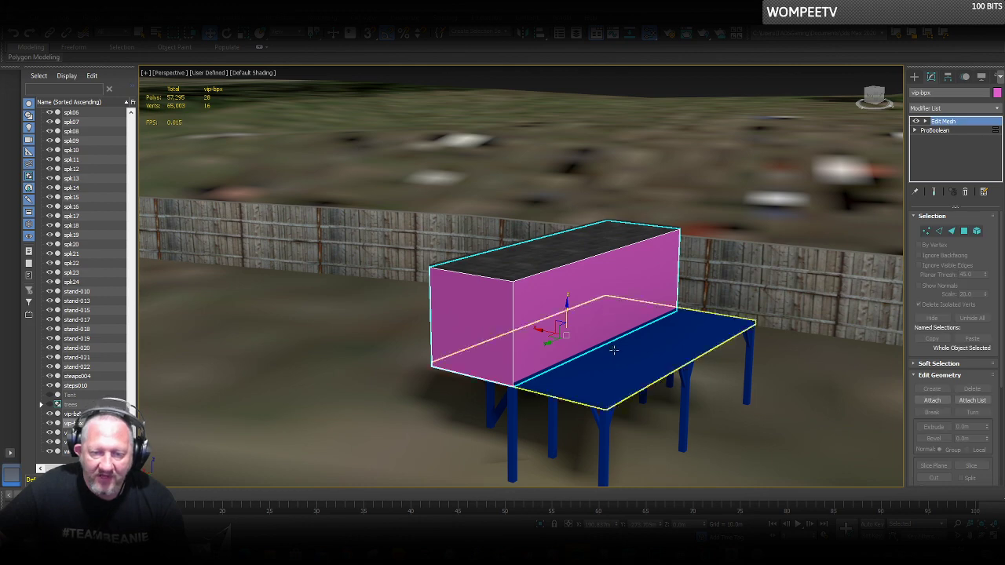
left_click(597, 339)
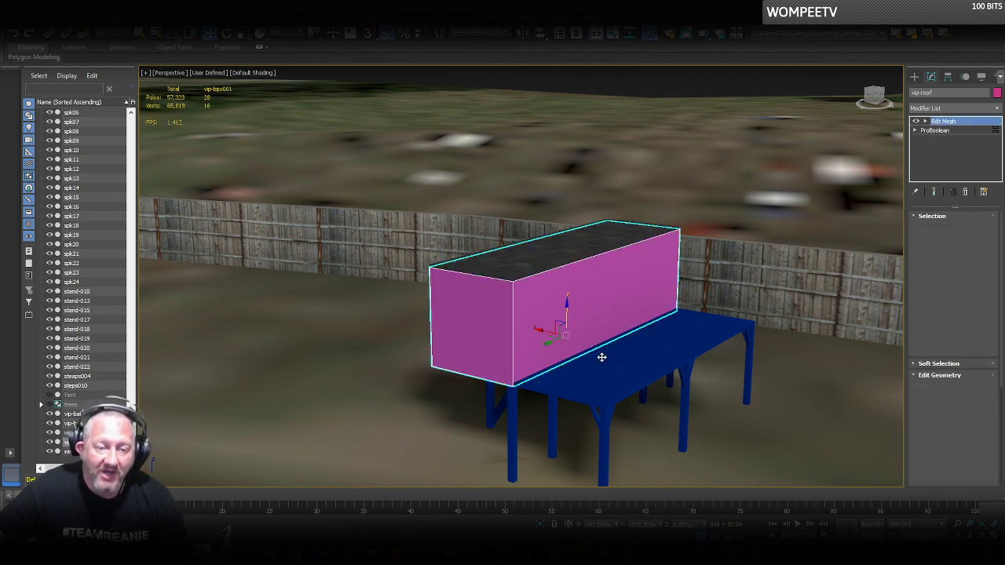
left_click(601, 354)
left_click(601, 437)
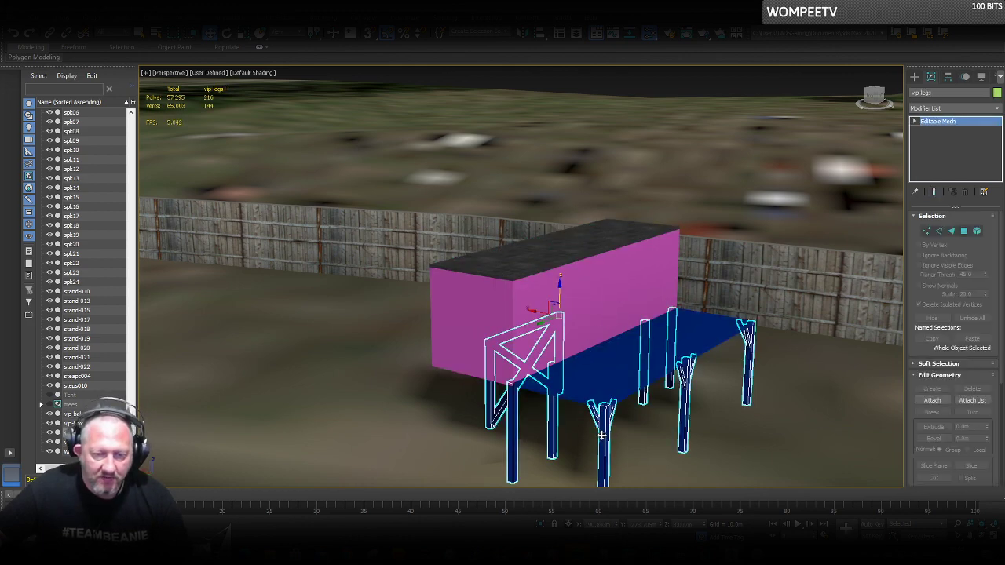
Group the building's roof, pink box, blue platform and support legs under the name VIP.
left_click(550, 258)
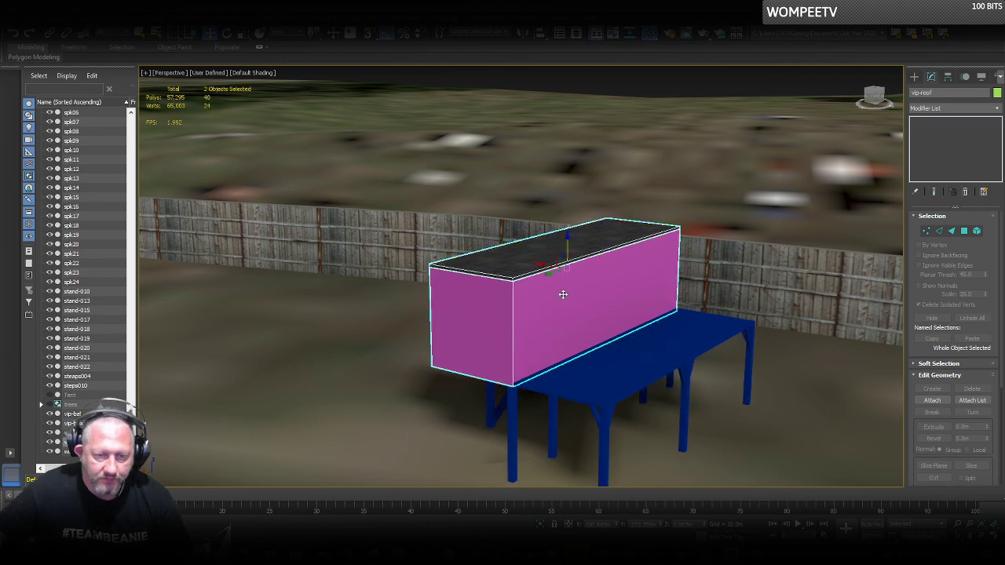
left_click(563, 291, "ctrl")
left_click(600, 358, "ctrl")
left_click(601, 422, "ctrl")
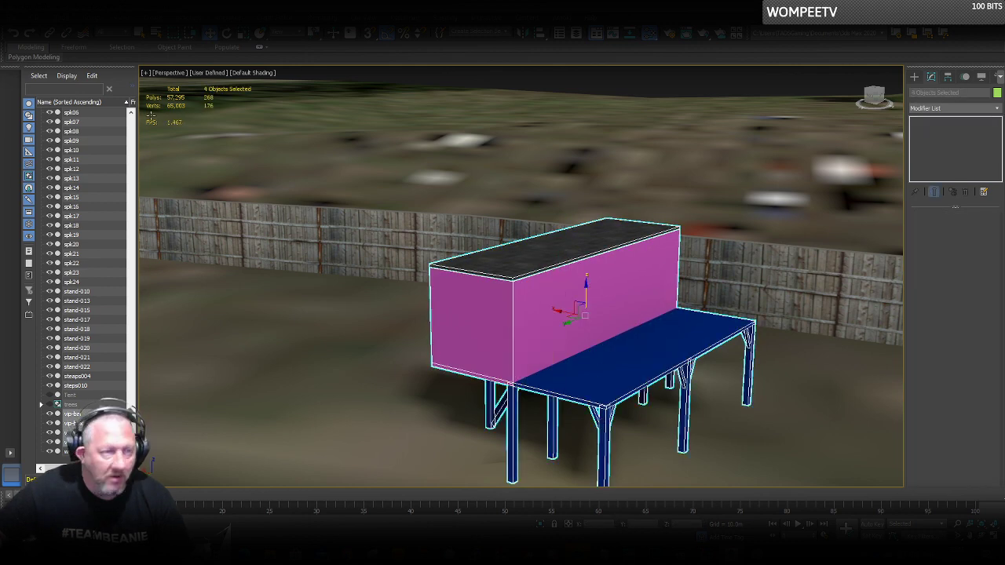
left_click(93, 22)
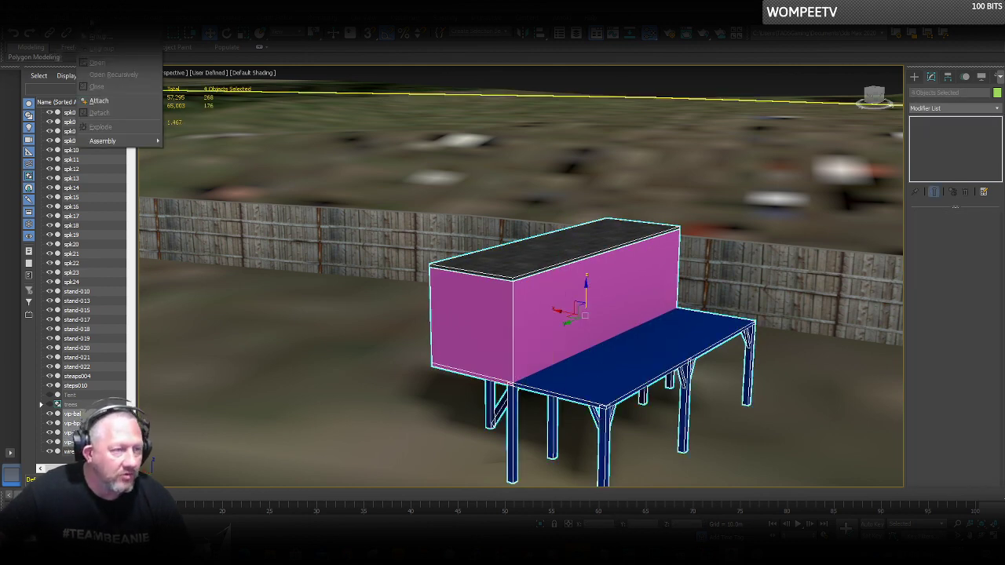
left_click(96, 36)
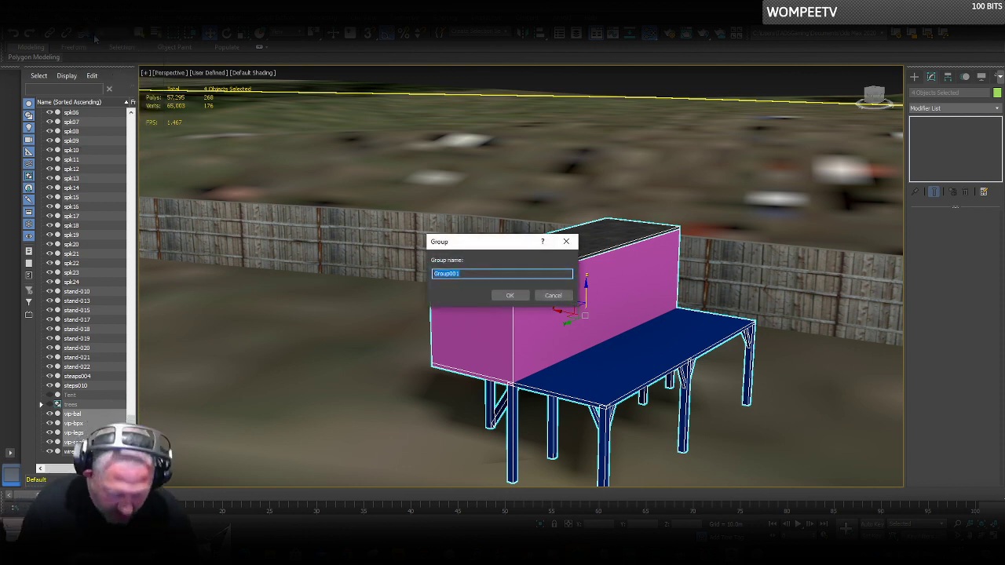
type("v")
key("Return")
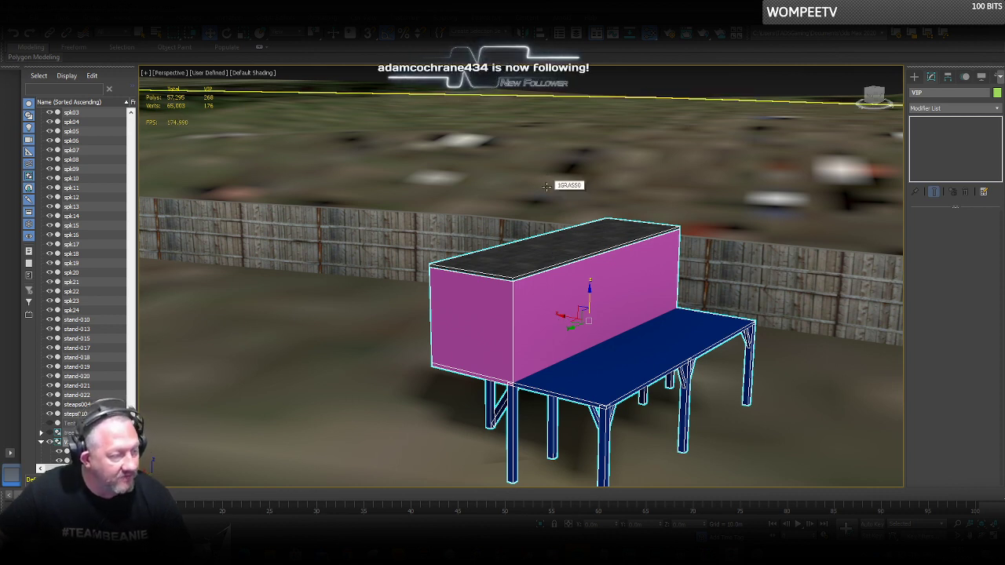
Duplicate the VIP group and place the copy further along the wooden fence.
left_click(616, 73)
left_click(573, 287)
scroll(575, 290, "down", 8)
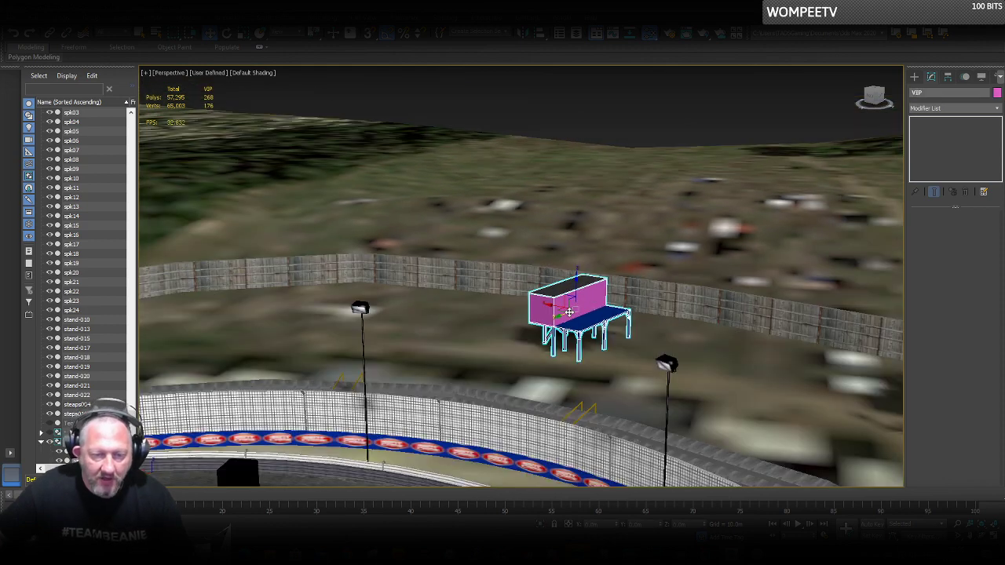
scroll(572, 312, "up", 6)
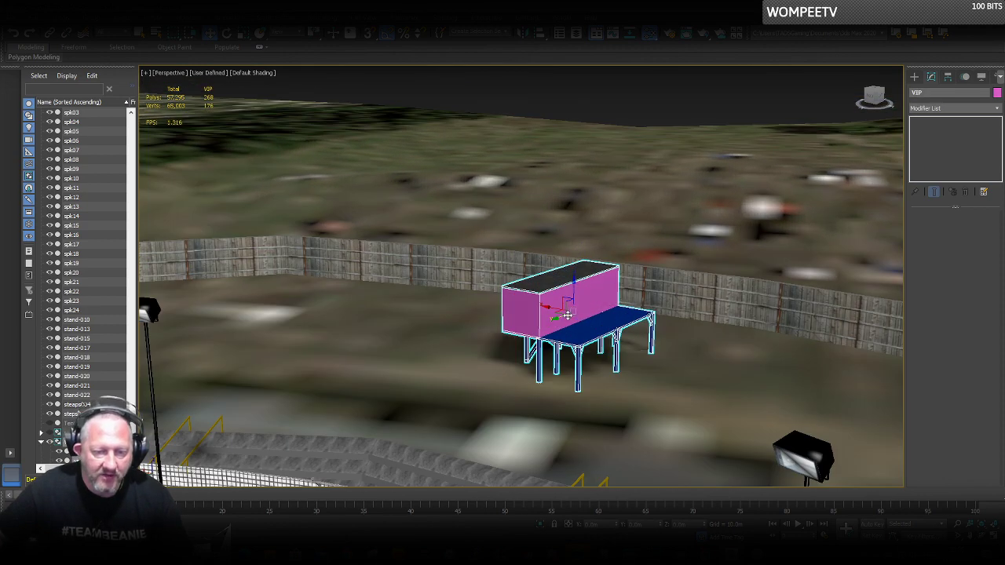
left_click_drag(557, 309, 335, 274, "shift")
left_click(505, 321)
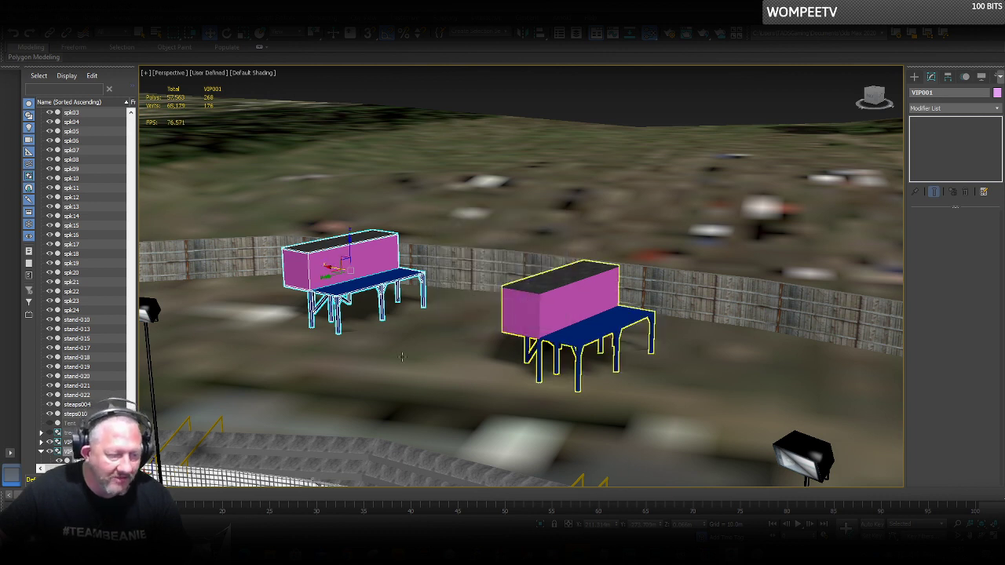
Hide the original VIP group and ungroup its copy, VIP001.
left_click(69, 443)
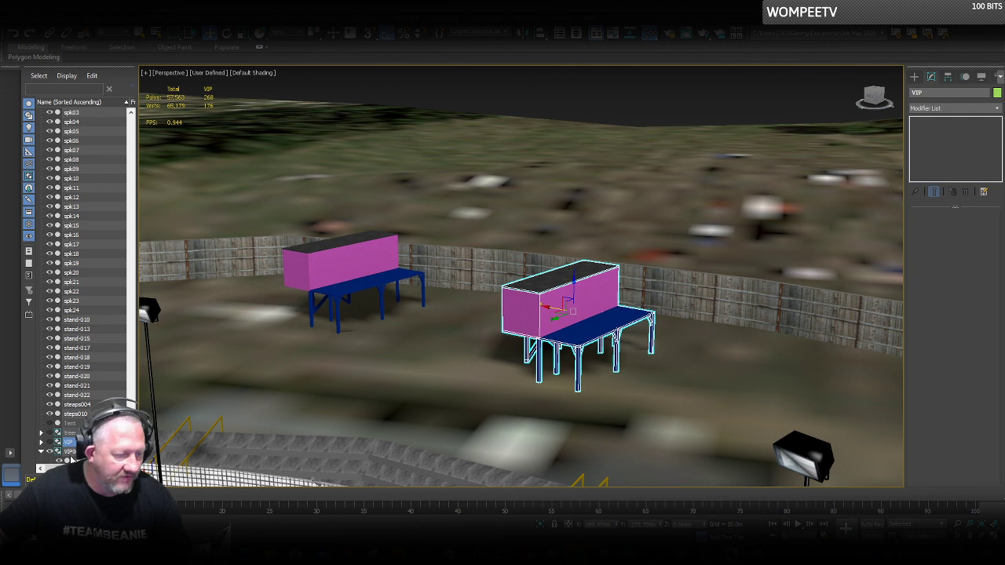
left_click(67, 445)
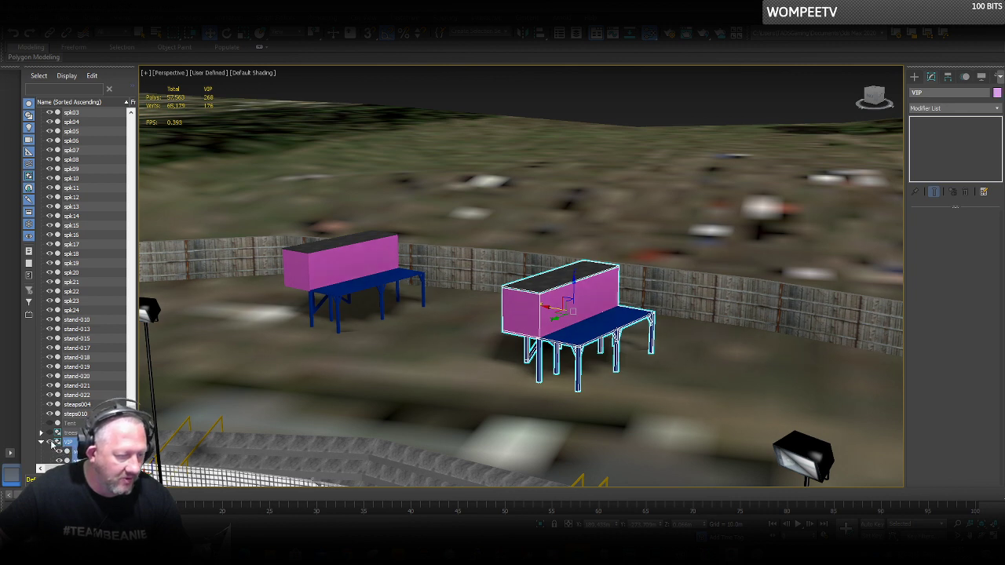
left_click(51, 443)
left_click(70, 452)
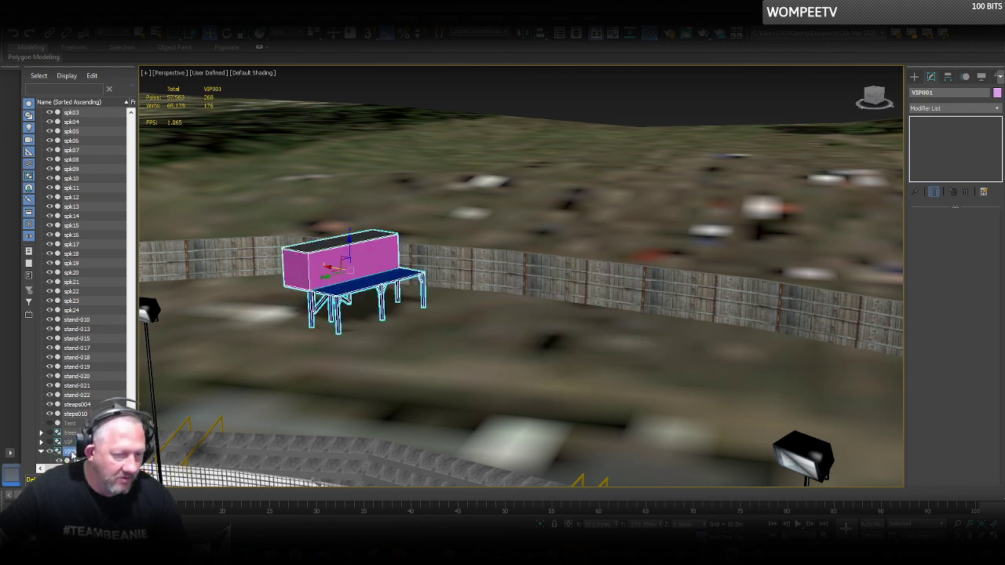
left_click(88, 21)
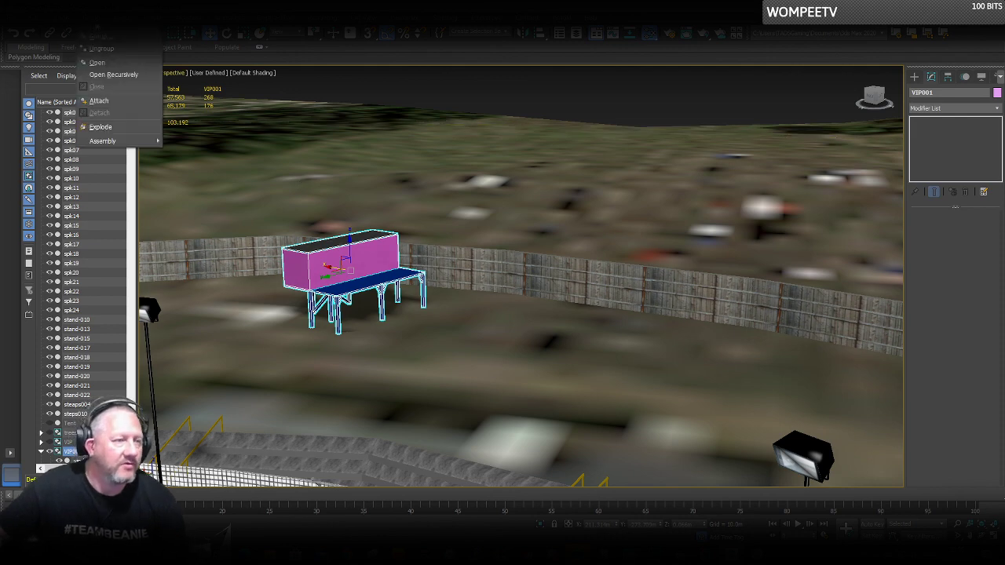
left_click(108, 51)
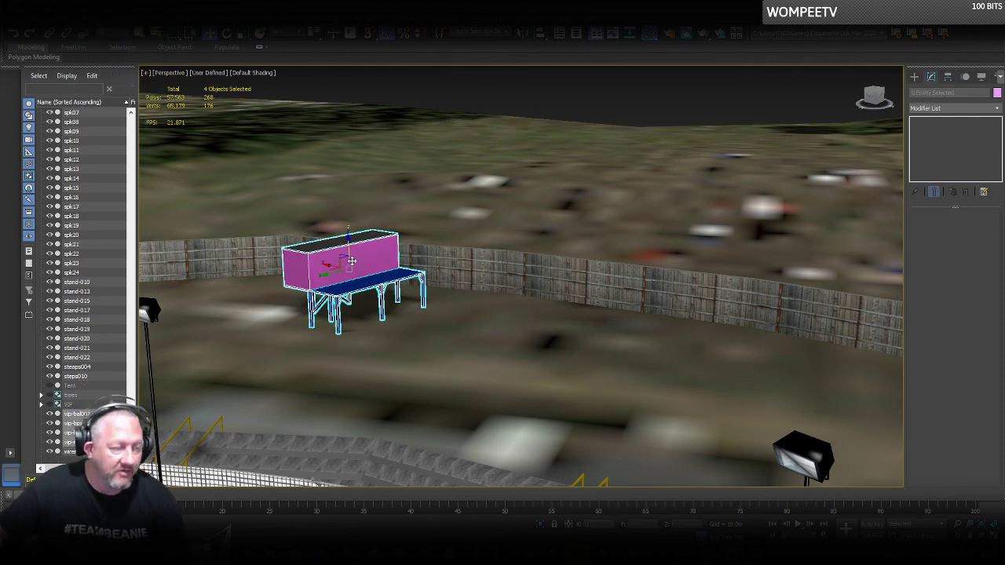
Move the copied building parts back toward the original location and rotate them together about the vertical axis.
left_click_drag(336, 271, 491, 298)
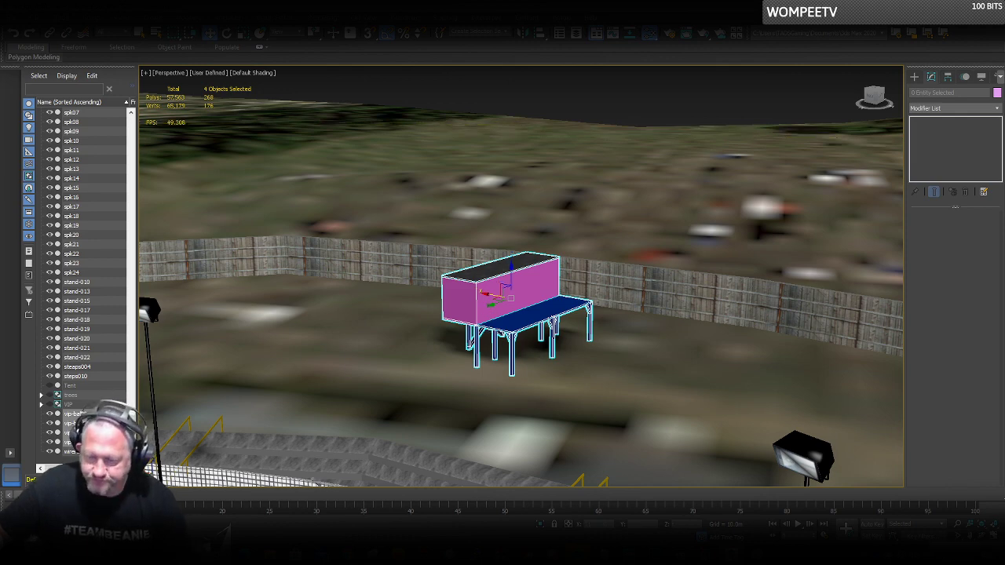
mouse_move(495, 298)
middle_mouse_down("alt")
mouse_move(573, 338)
mouse_move(592, 318)
mouse_move(545, 352)
mouse_move(502, 308)
middle_mouse_up("alt")
scroll(520, 320, "up", 4)
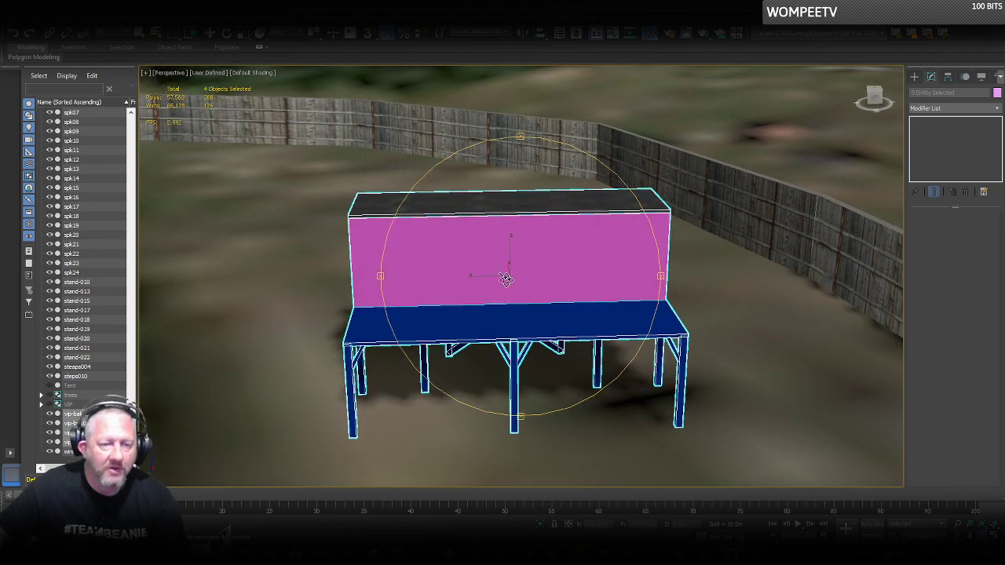
right_click(516, 284)
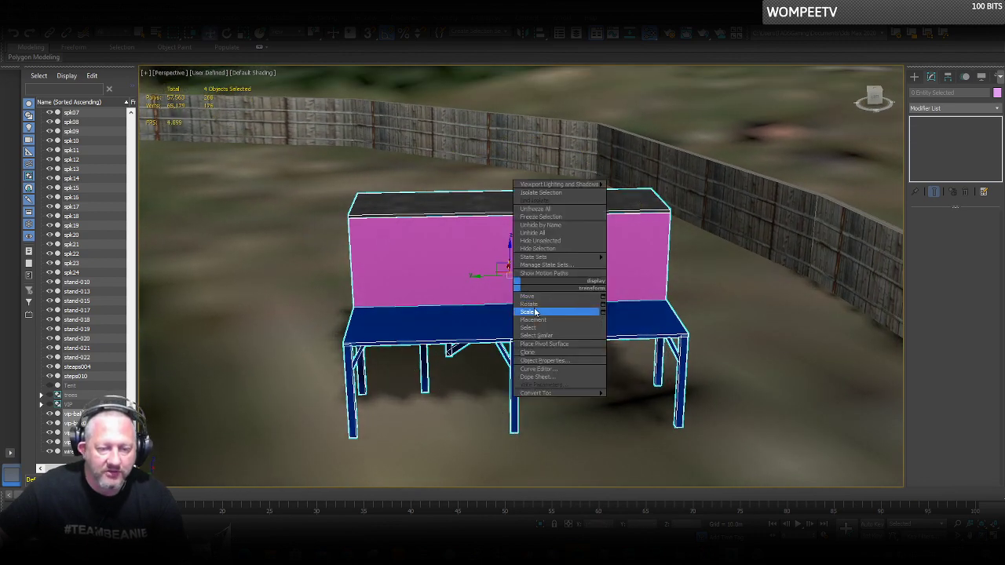
left_click(529, 304)
left_click_drag(511, 271, 481, 292)
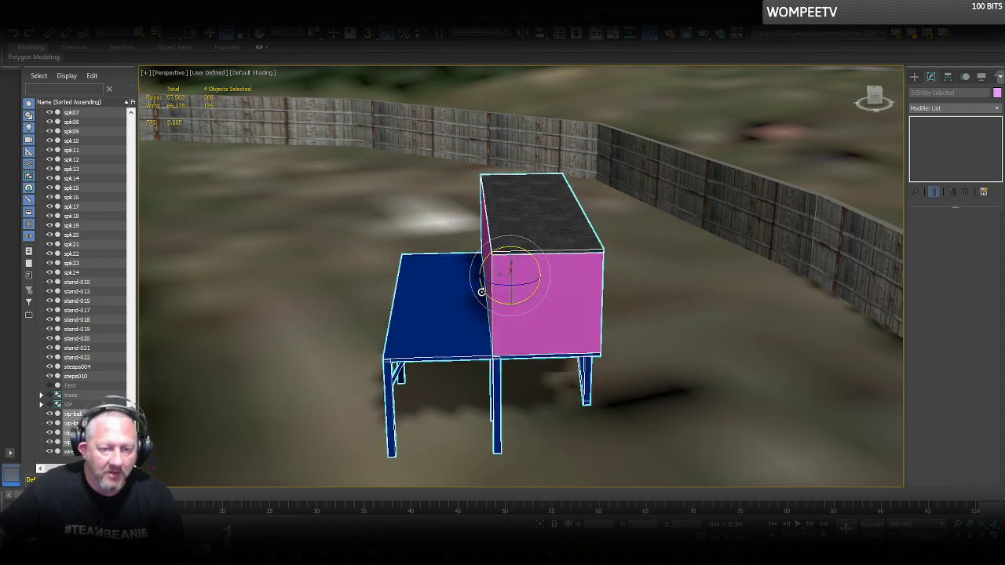
Inspect the copied building from its platform side and select its pink box.
middle_click_drag(480, 336, 594, 334, "alt")
scroll(594, 334, "down", 2)
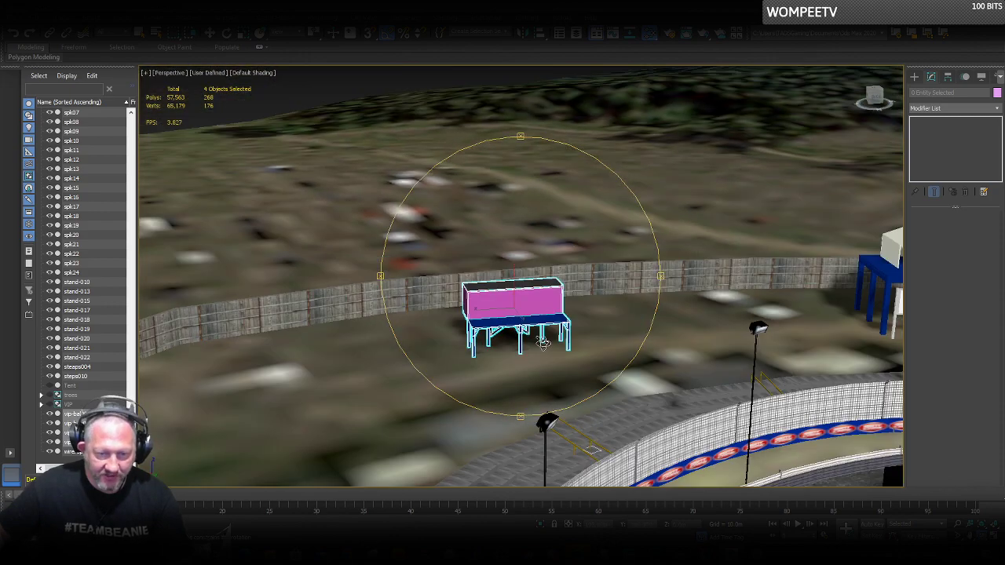
scroll(543, 343, "up", 3)
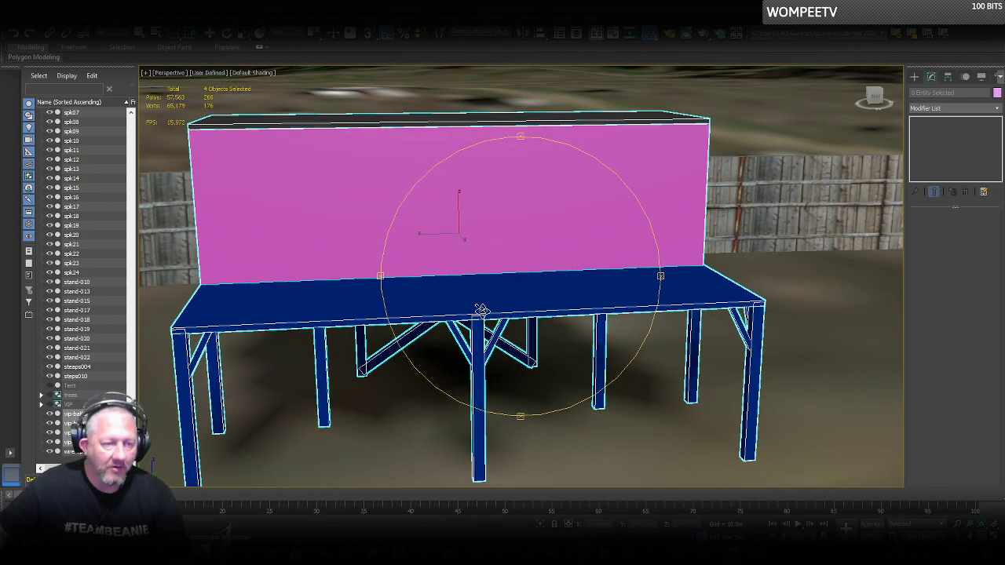
middle_click_drag(478, 309, 610, 386)
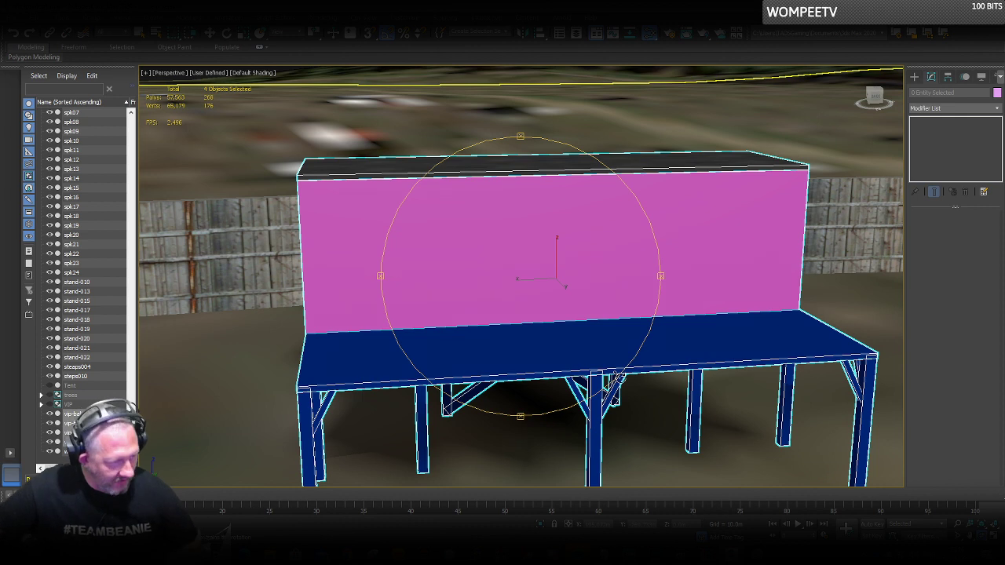
key("e")
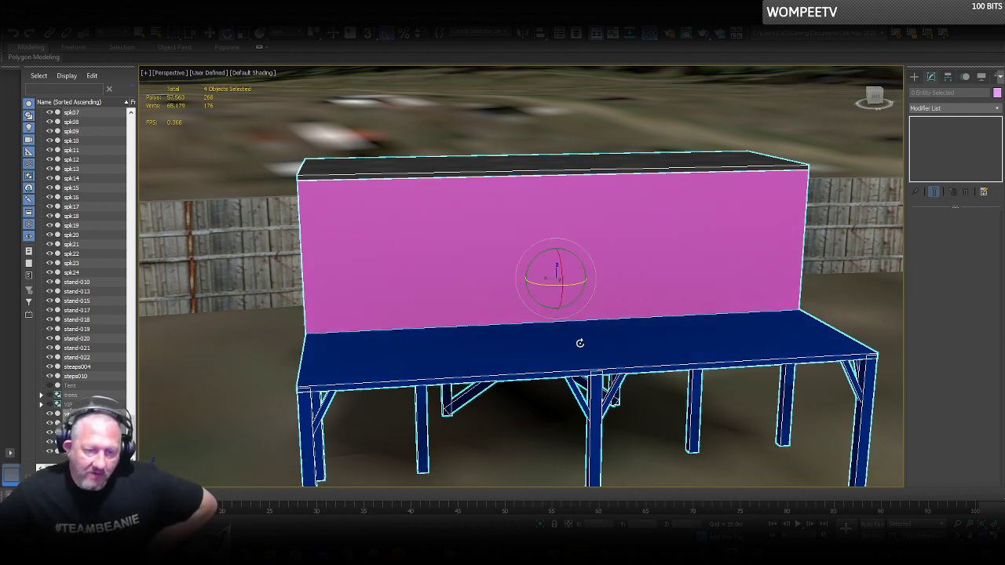
right_click(579, 343)
left_click(599, 353)
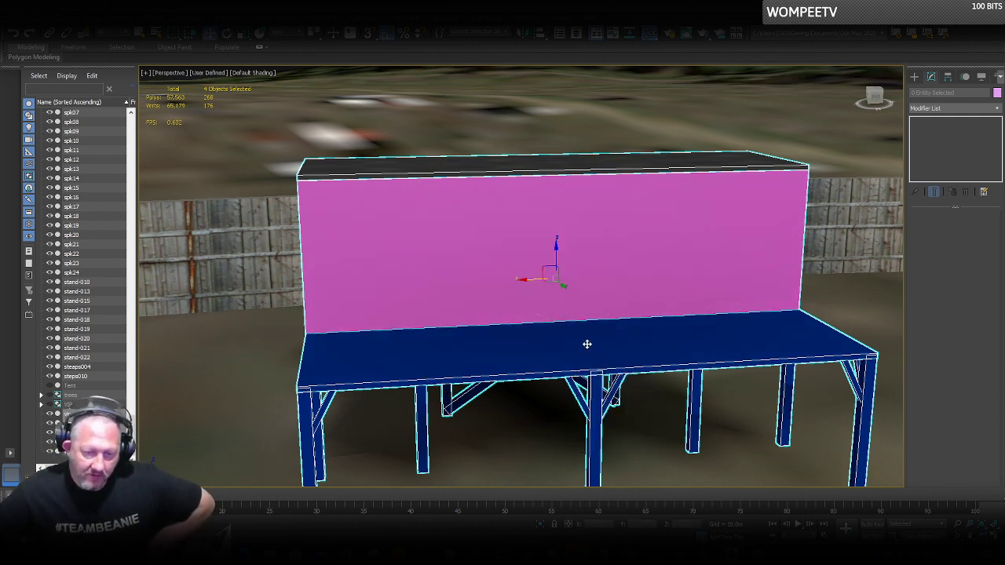
left_click(565, 292)
Switch to the browser and examine the raised VIP cabins in the YouTube aerial videos of the stadium.
mouse_move(346, 555)
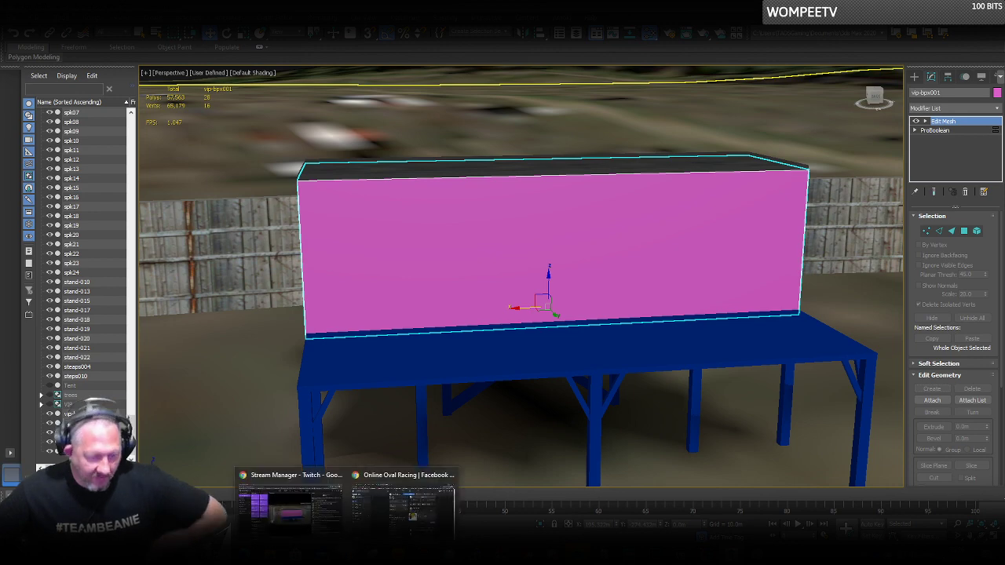
left_click(399, 513)
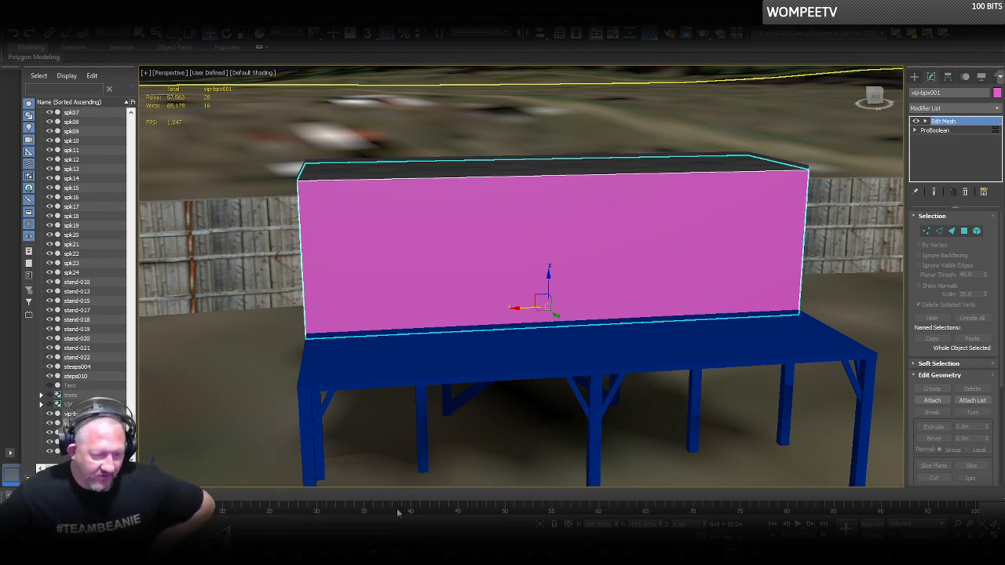
left_click(329, 10)
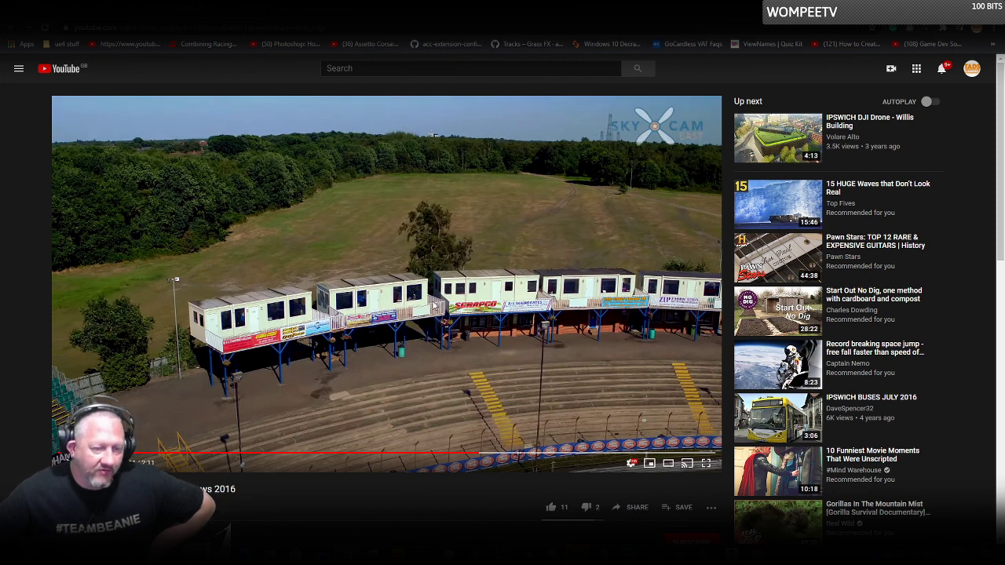
left_click(149, 10)
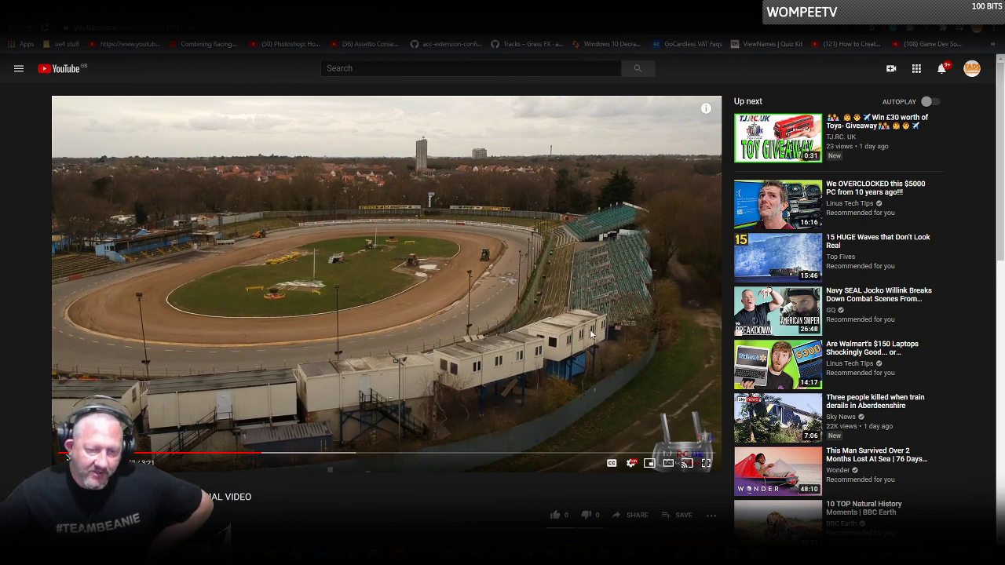
left_click(260, 456)
left_click_drag(261, 459, 253, 459)
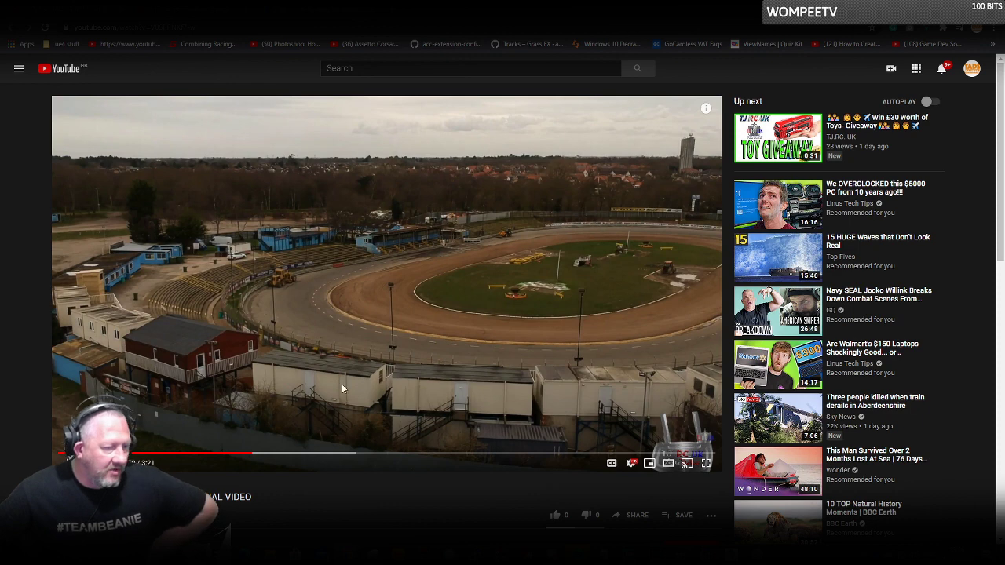
Switch back to 3ds Max and delete the copied building's roof, box, platform and legs.
key("alt+Tab")
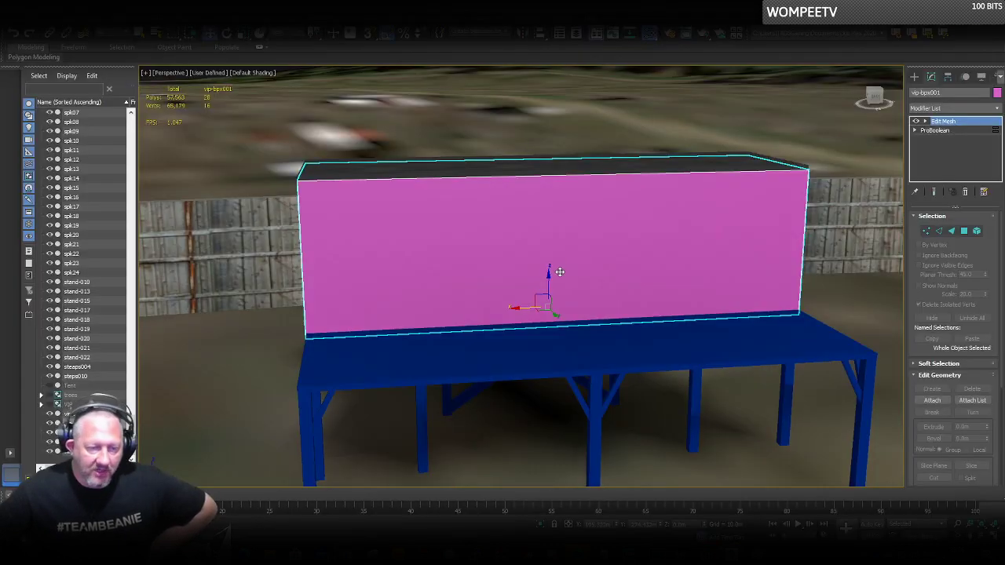
left_click(487, 171)
left_click(504, 269, "ctrl")
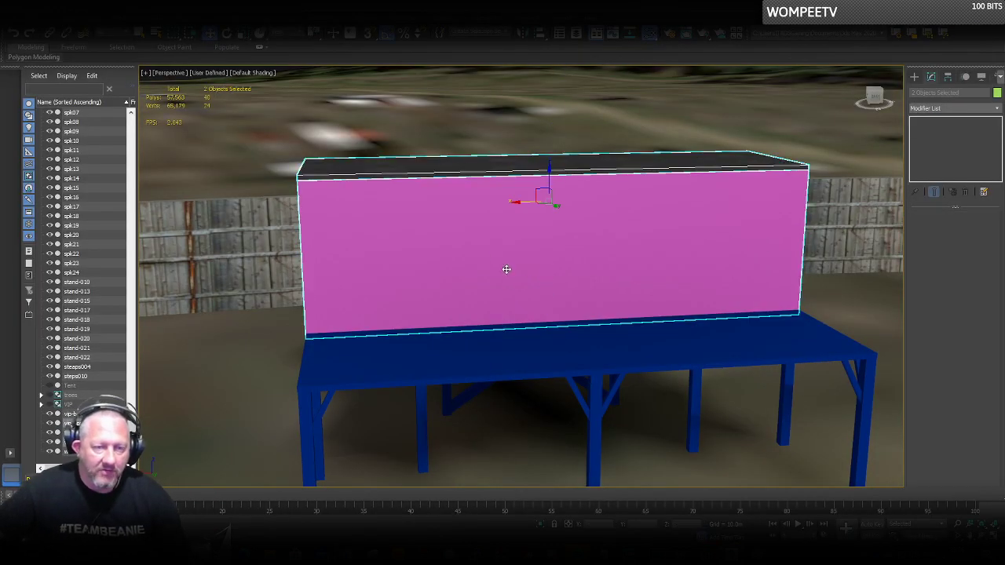
left_click(491, 350, "ctrl")
left_click(418, 408, "ctrl")
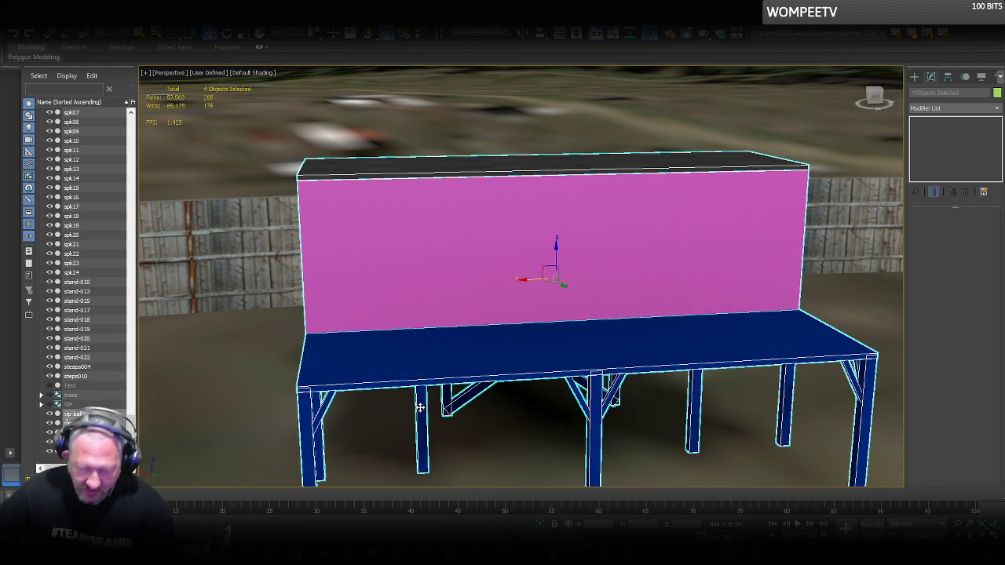
key("Delete")
Unhide the original VIP group and inspect the building from its platform side.
left_click(70, 443)
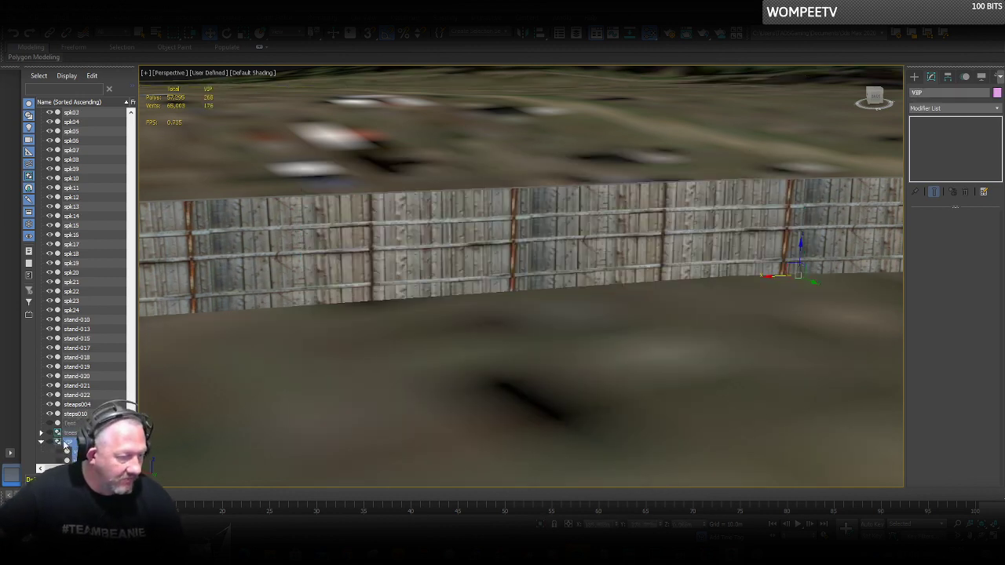
left_click(51, 442)
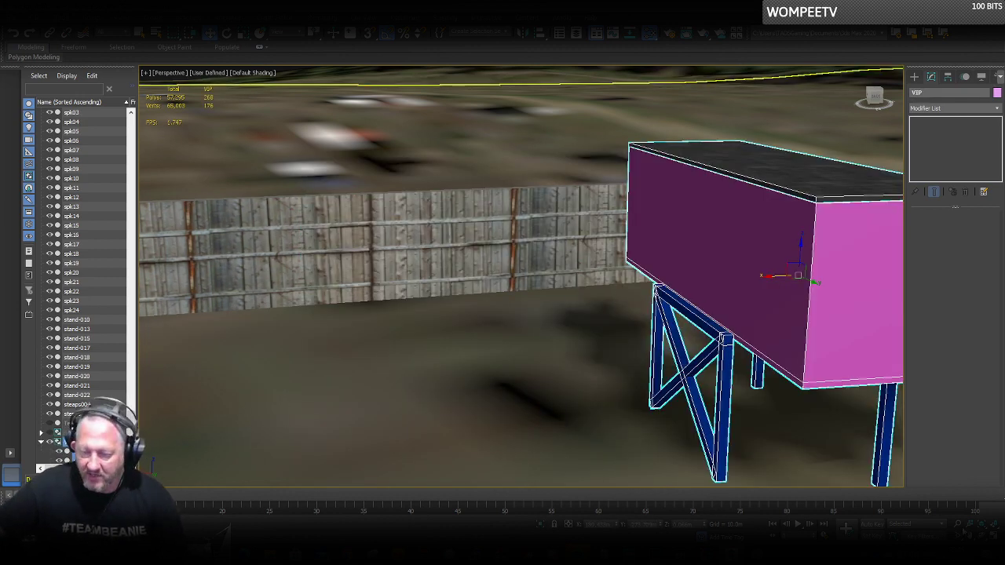
left_click(981, 536)
middle_click_drag(803, 406, 610, 388)
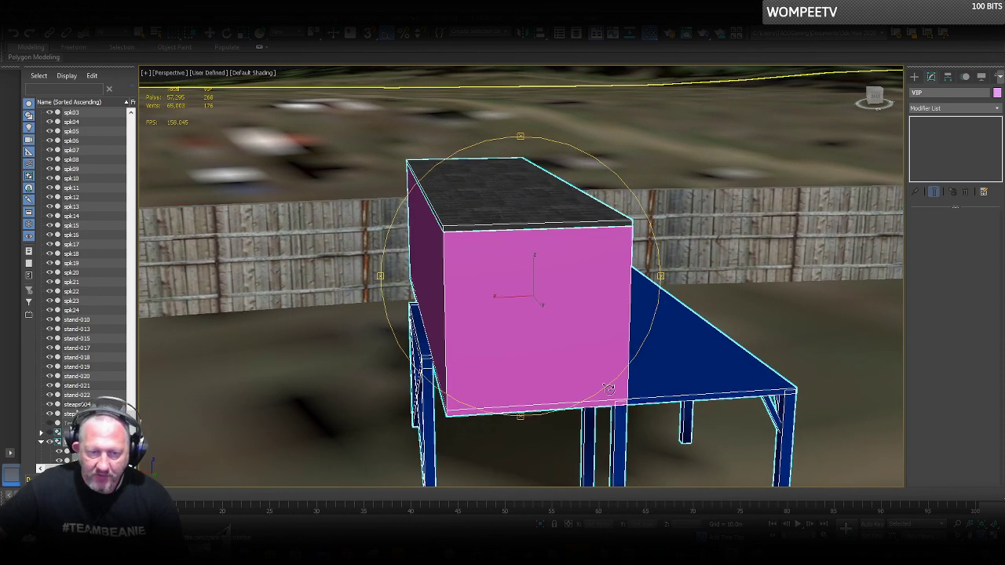
left_click_drag(604, 328, 514, 339)
right_click(514, 338)
scroll(527, 302, "up", 2)
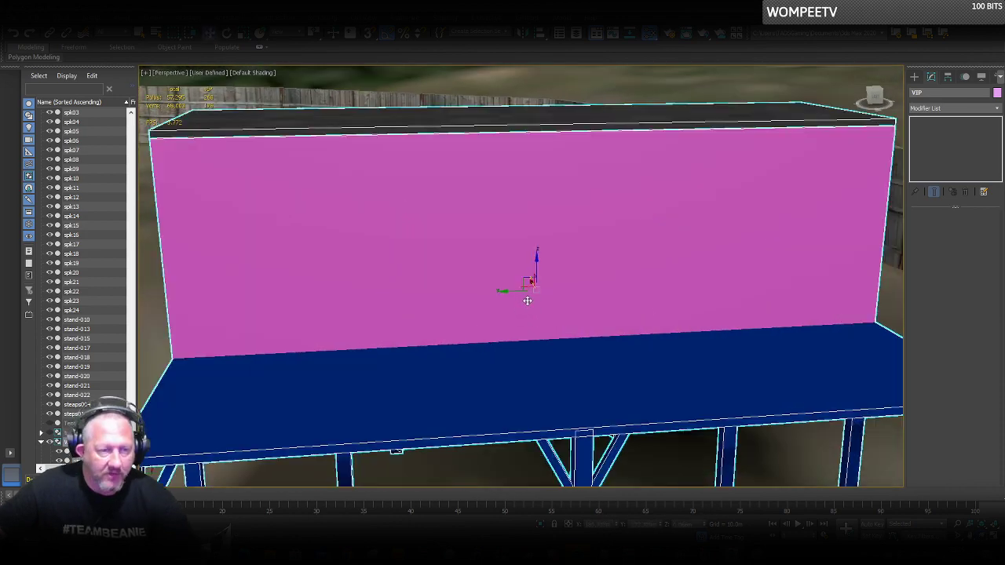
scroll(531, 300, "down", 4)
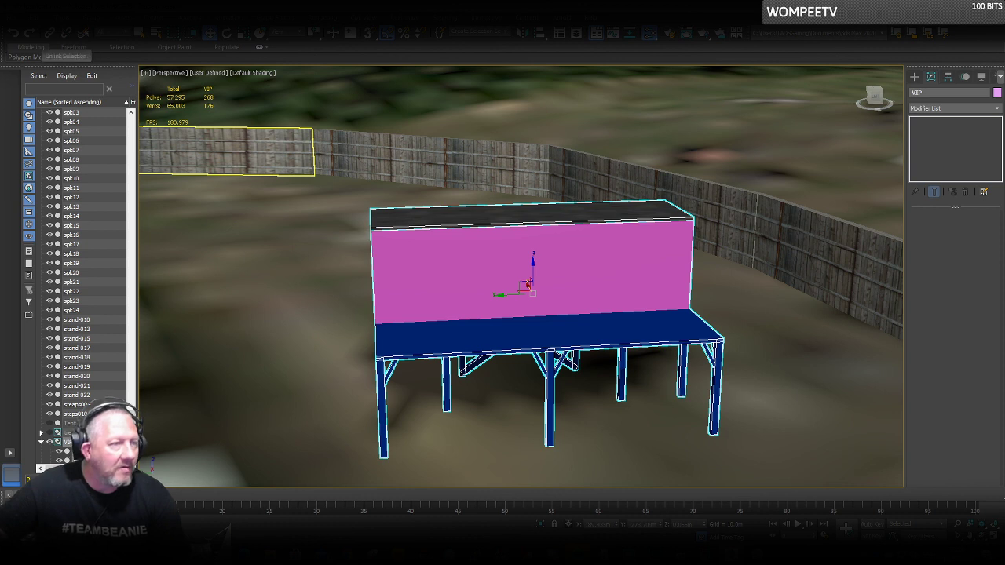
Ungroup the VIP building and select only its pink box.
left_click(98, 37)
left_click(98, 49)
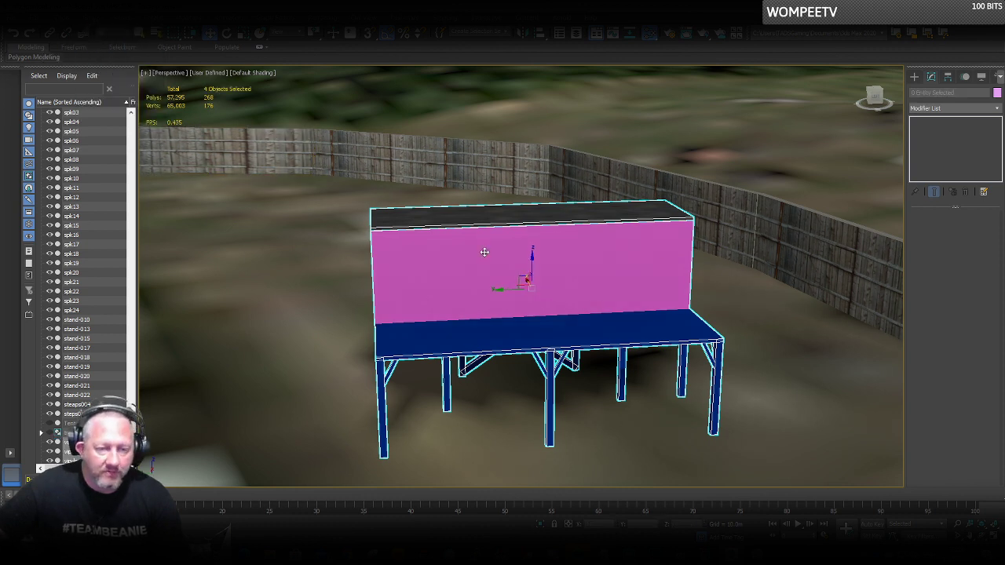
left_click(484, 251)
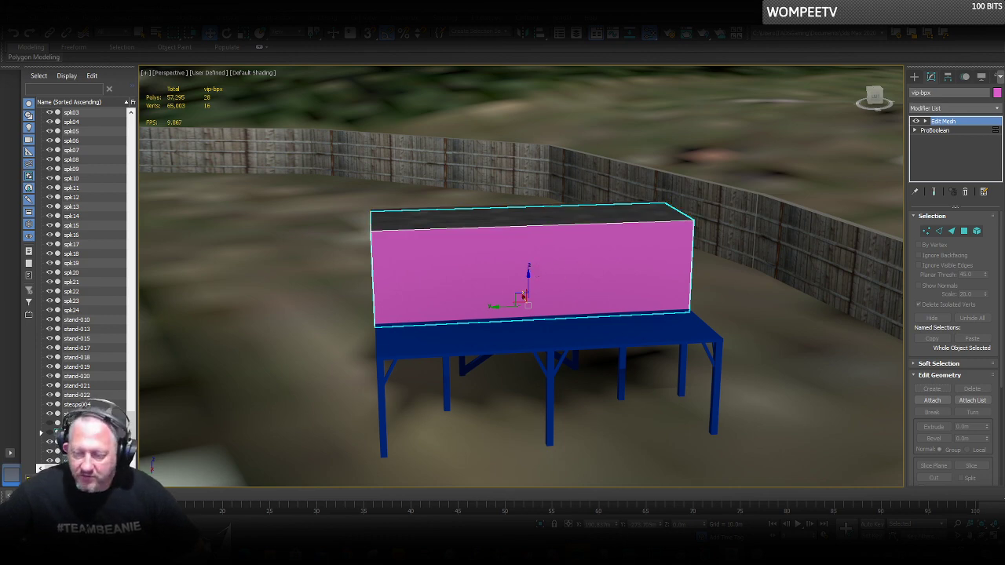
In the top view, draw a box about 1.16 m long and 0.17 m wide over the platform's middle front leg.
key("alt+w")
scroll(278, 129, "down", 3)
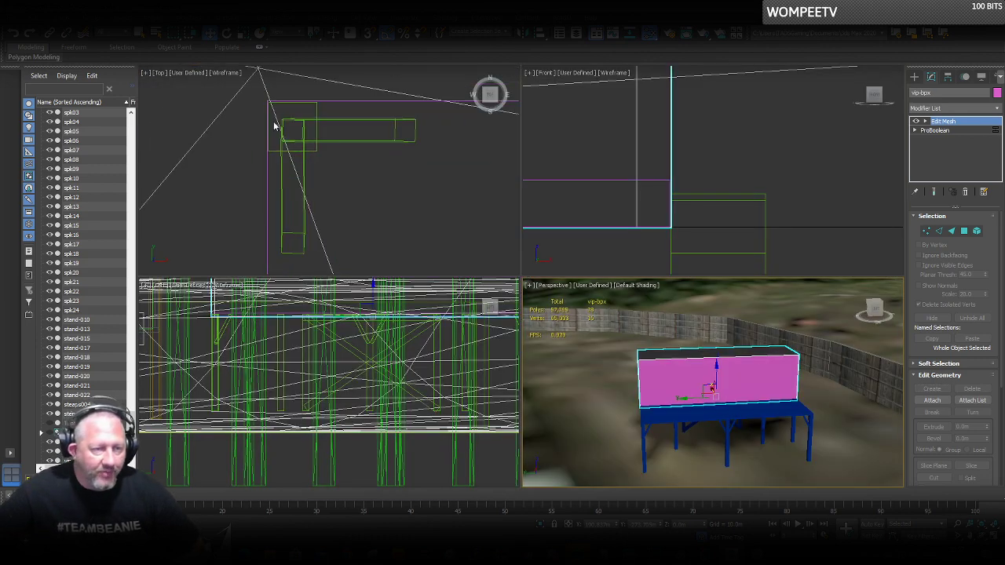
scroll(281, 135, "up", 6)
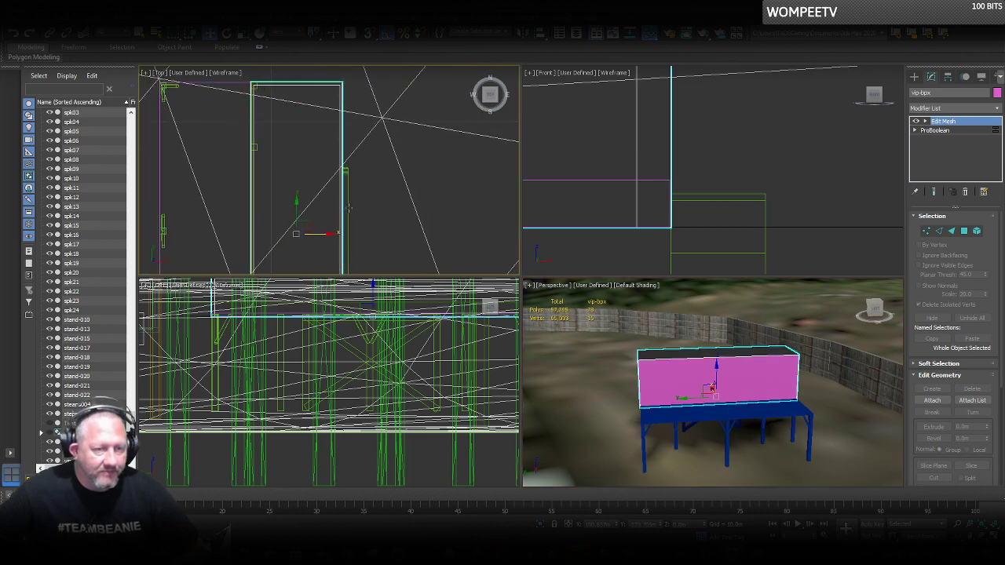
middle_click_drag(363, 195, 390, 182)
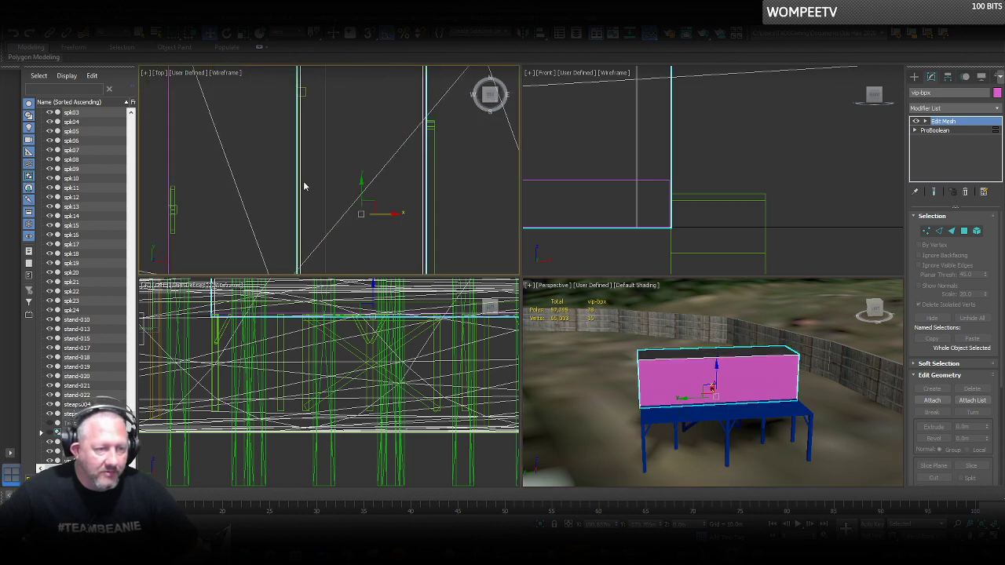
scroll(304, 186, "down", 3)
middle_click_drag(306, 210, 363, 166)
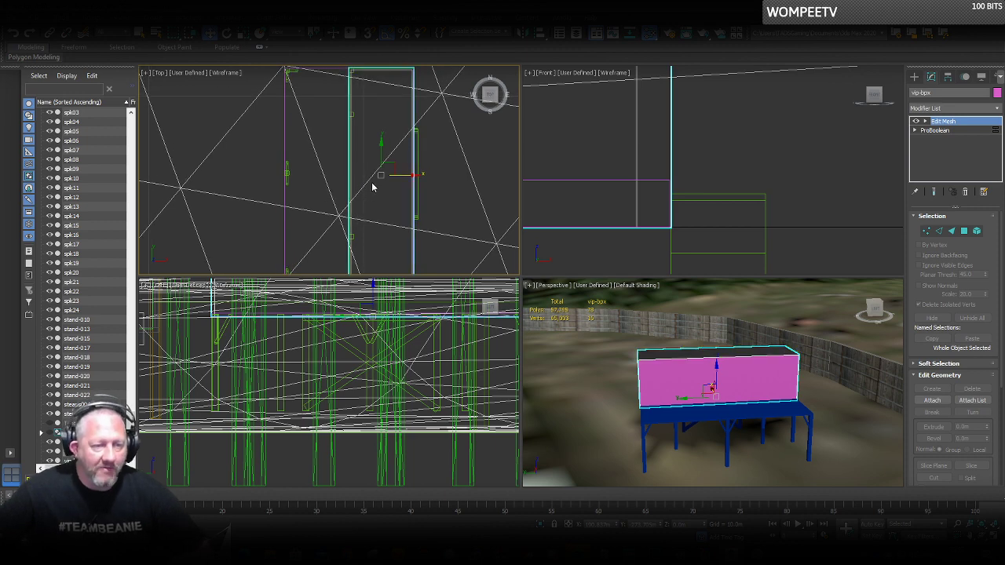
scroll(353, 169, "up", 4)
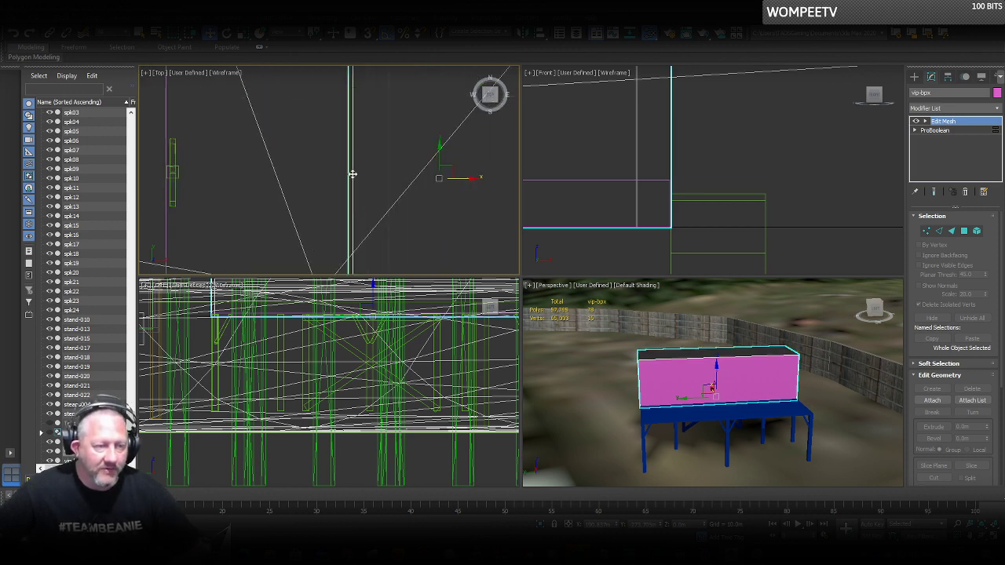
middle_click_drag(352, 171, 390, 185)
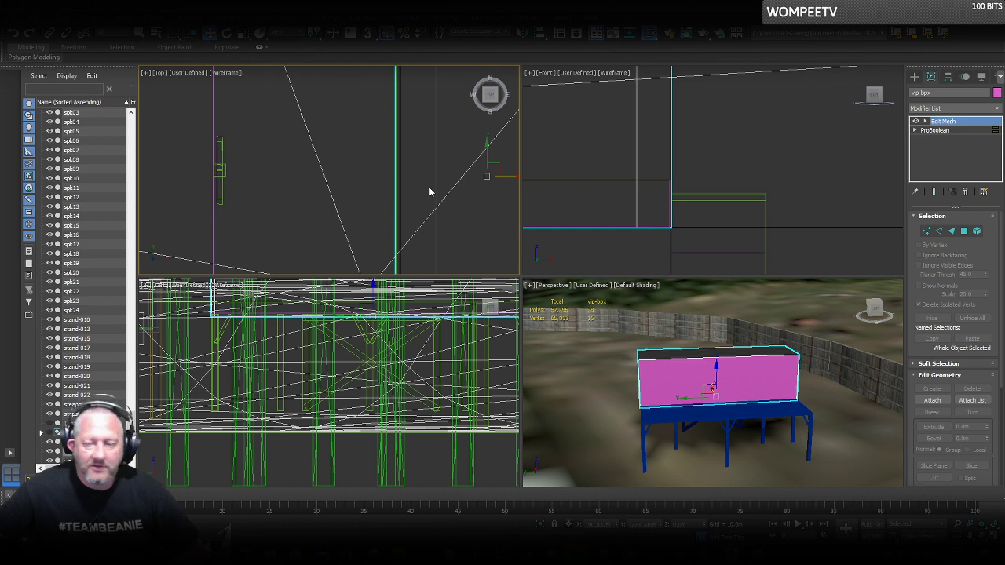
left_click(935, 174)
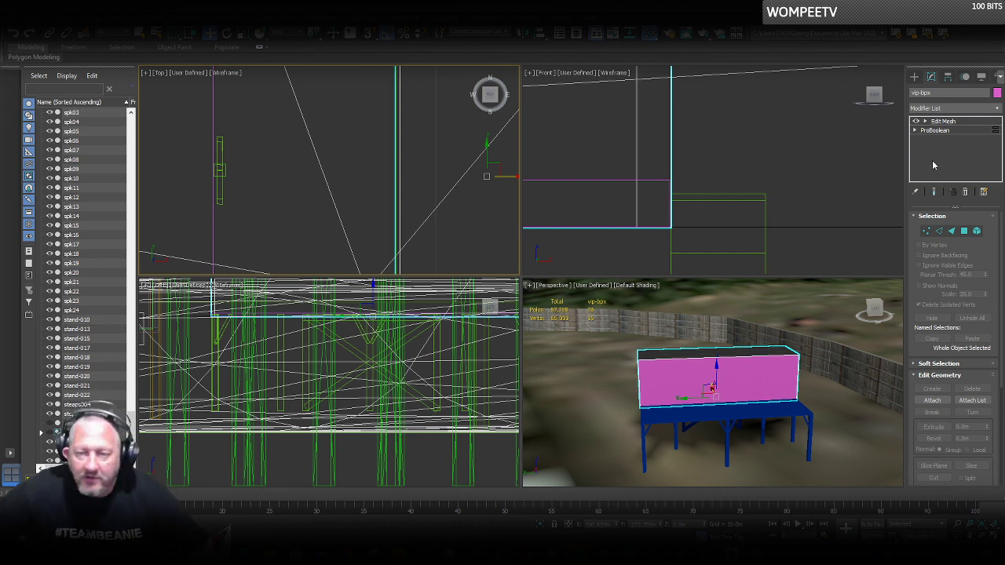
left_click(914, 76)
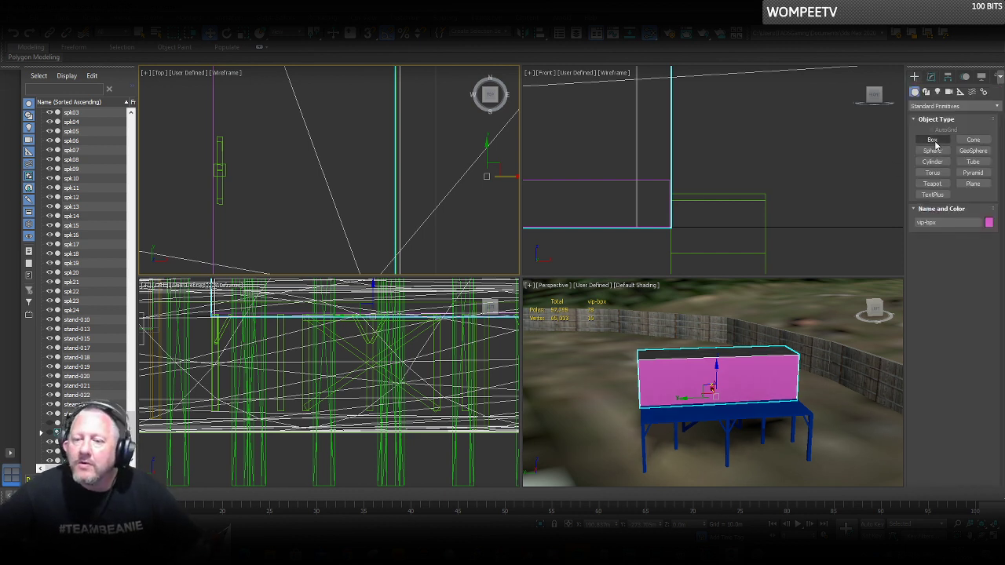
left_click(932, 140)
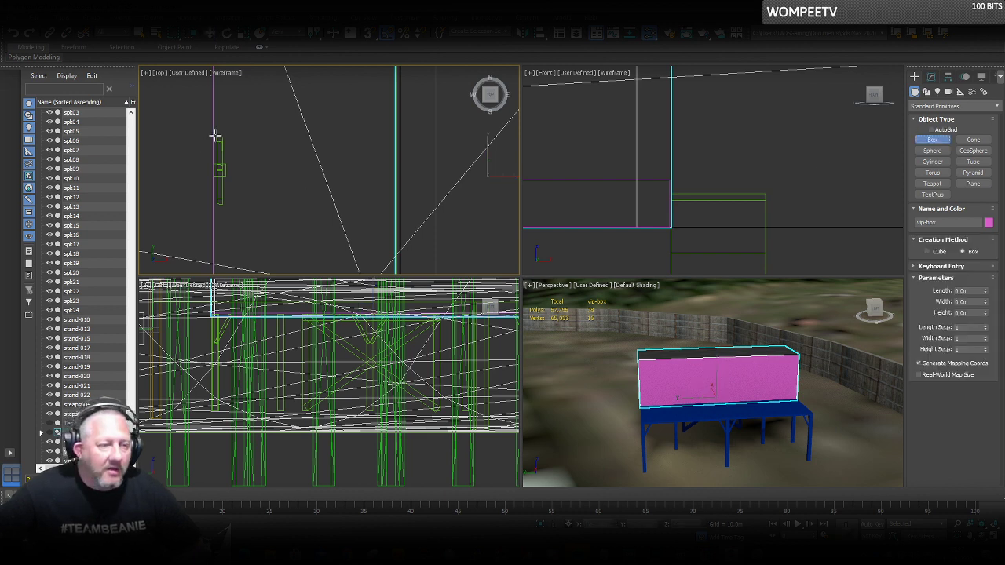
left_click_drag(216, 137, 224, 196)
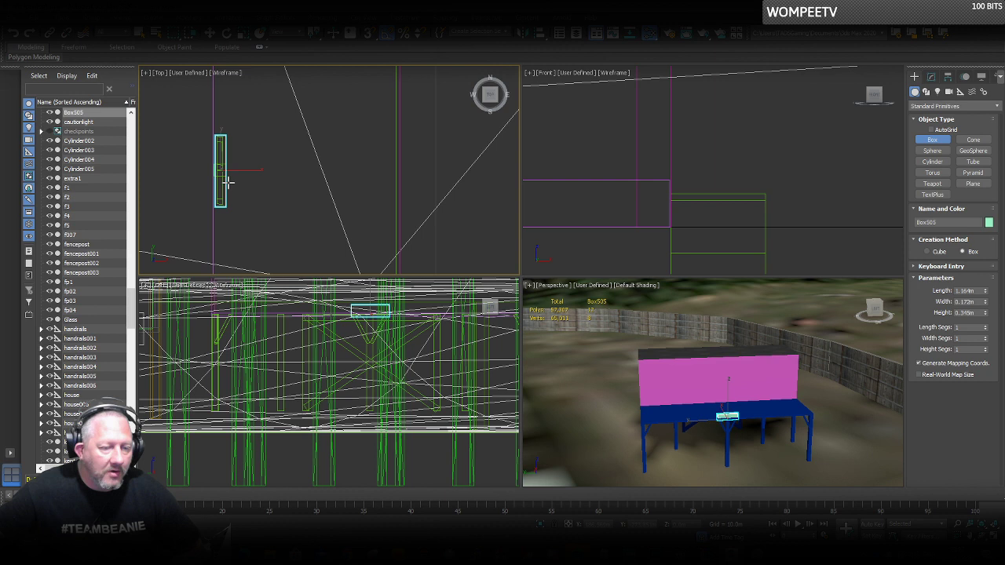
left_click(233, 137)
Move the new green box across the platform onto the pink box's front wall.
right_click(739, 409)
key("w")
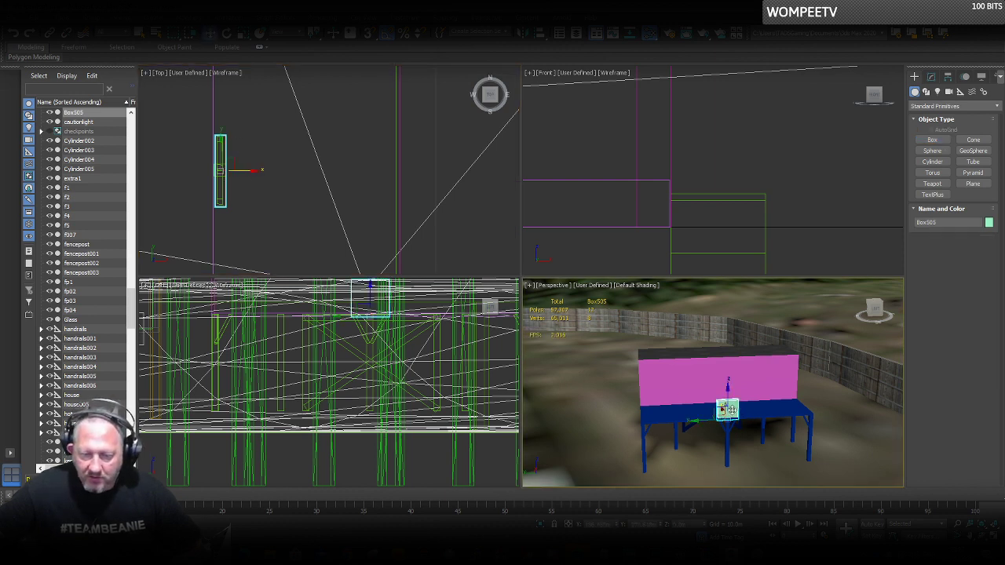
left_click_drag(721, 409, 715, 395)
right_click(385, 164)
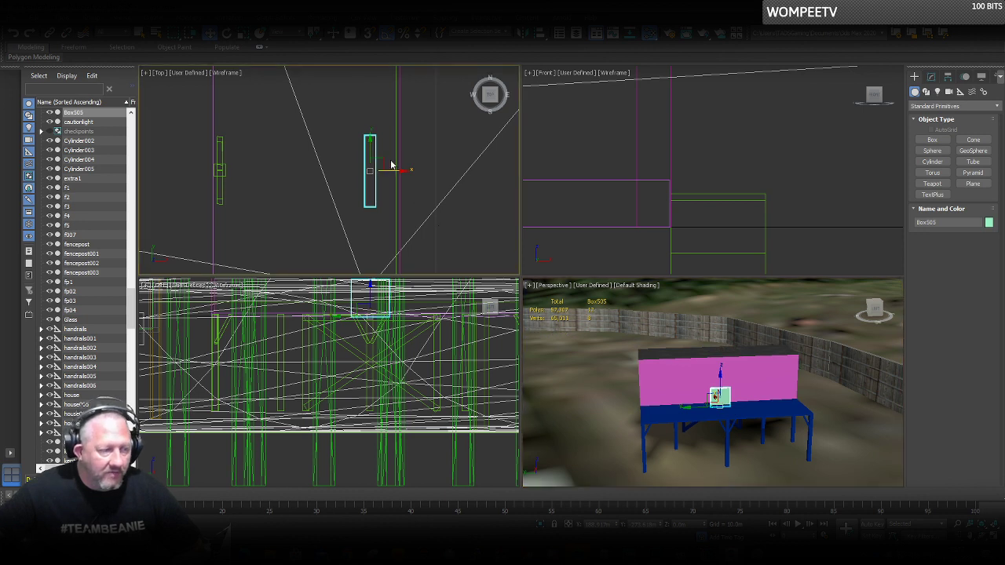
left_click_drag(395, 173, 427, 161)
Scale the green box deeper through the front wall, up to door height and slightly wider.
right_click(409, 175)
left_click(432, 192)
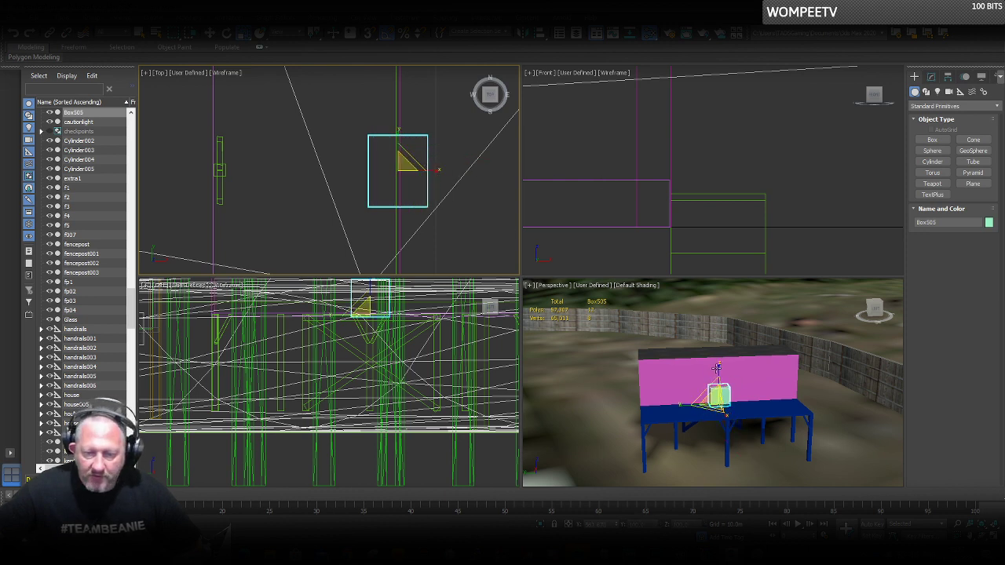
left_click_drag(721, 365, 725, 320)
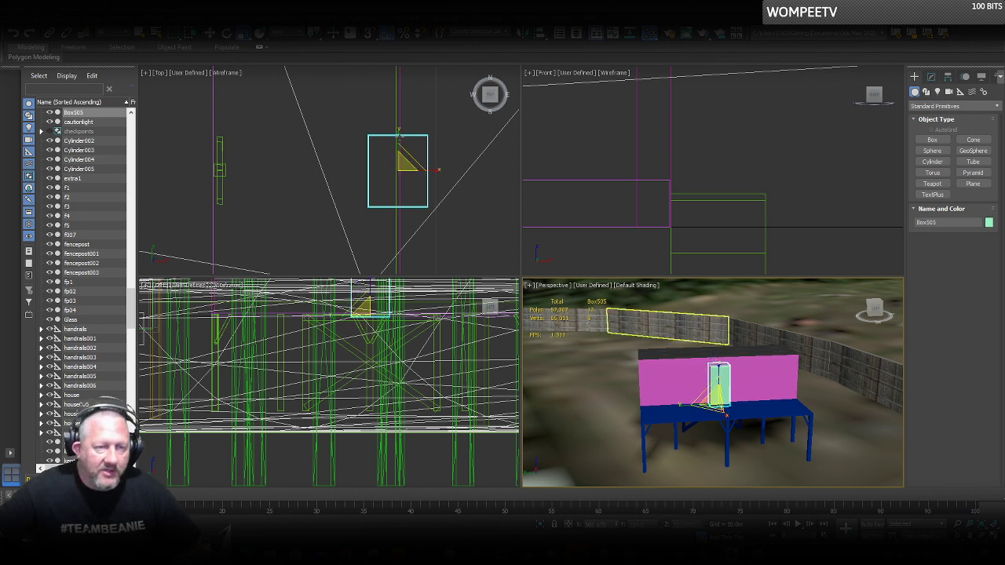
left_click_drag(399, 134, 398, 128)
scroll(714, 382, "up", 2)
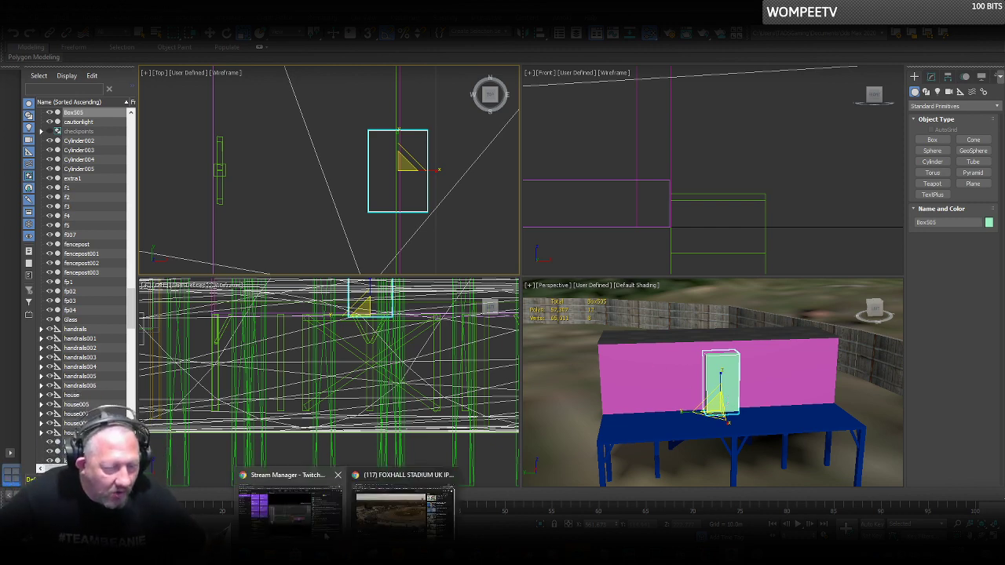
Switch to the browser and examine the VIP cabins' doors in the YouTube aerial videos.
left_click(388, 518)
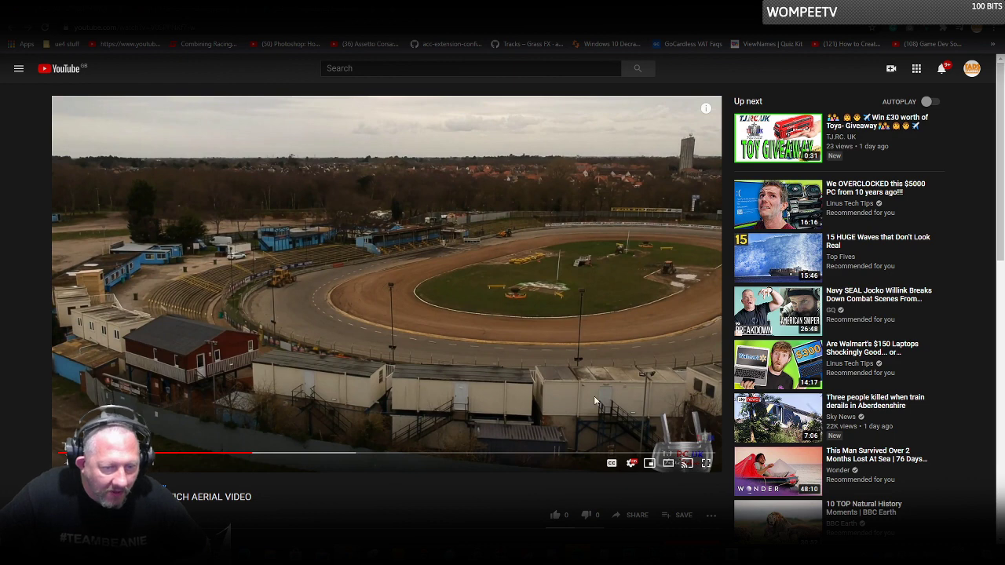
left_click(202, 9)
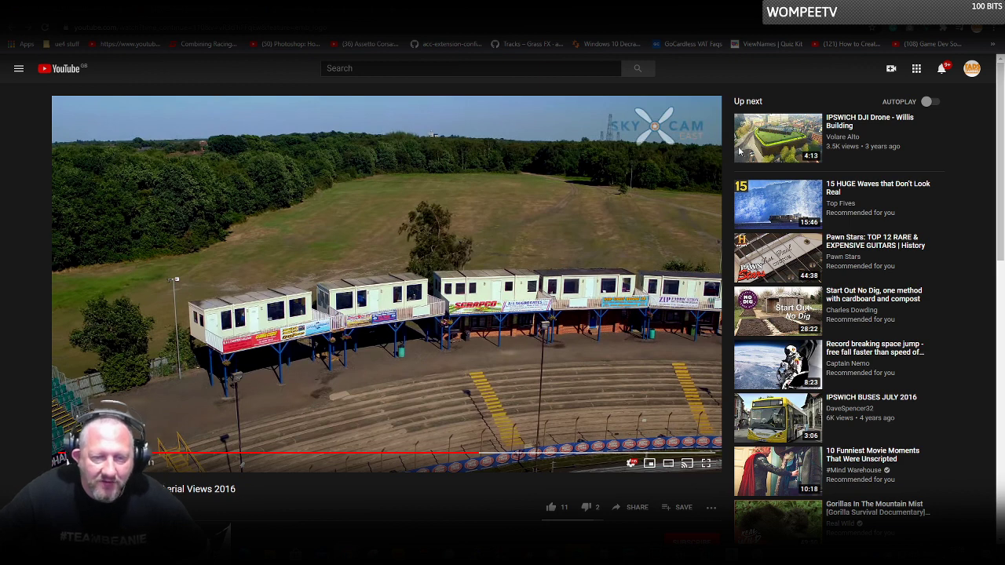
left_click(945, 7)
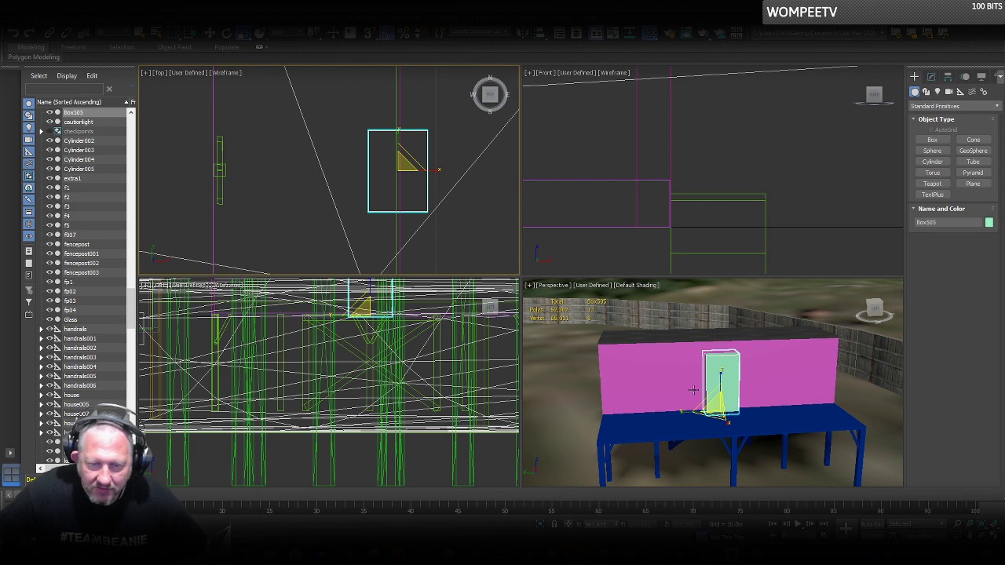
Return to 3ds Max, narrow the green door box slightly and place one copy of it through the pink box's rear wall.
left_click_drag(684, 412, 689, 413)
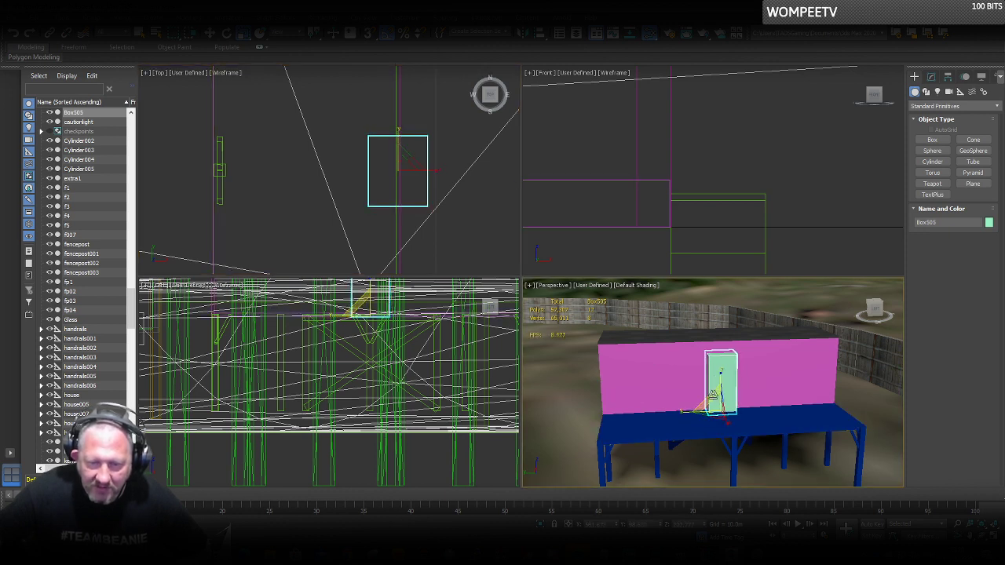
right_click(713, 390)
left_click(738, 400)
scroll(291, 179, "down", 3)
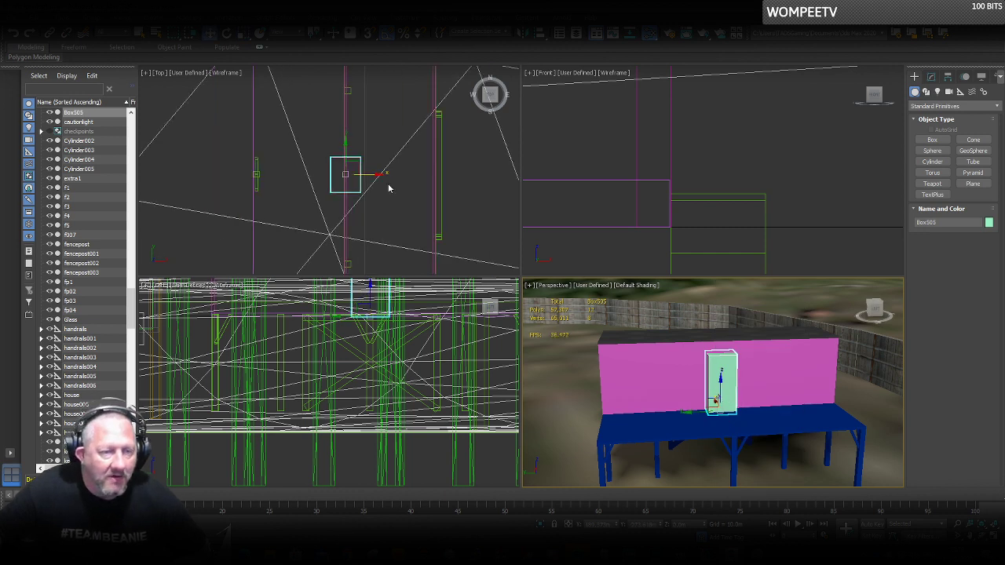
left_click_drag(369, 175, 461, 186, "shift")
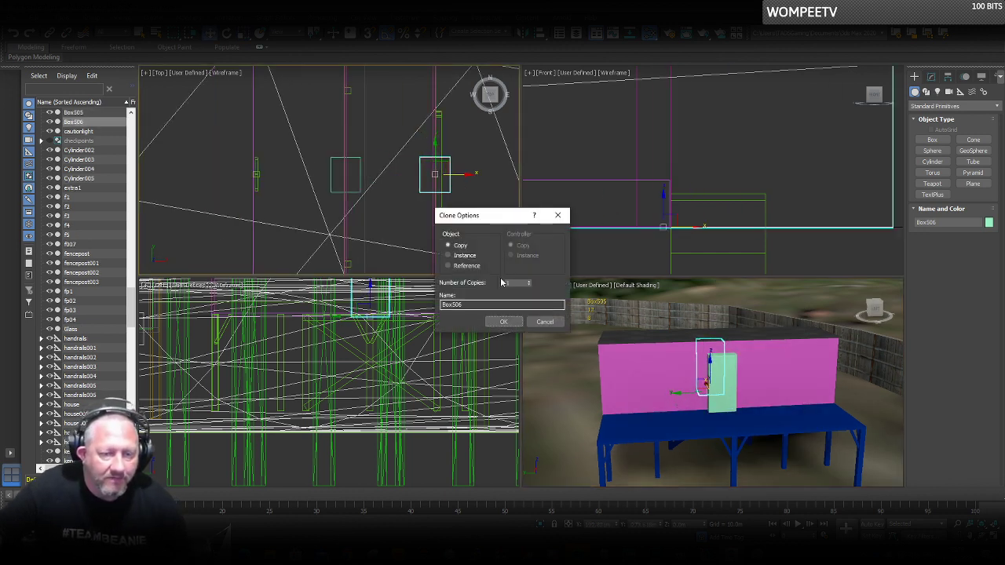
left_click(505, 322)
Subtract both green door boxes from the pink box with ProBoolean to cut the front and rear doorways.
left_click(647, 380)
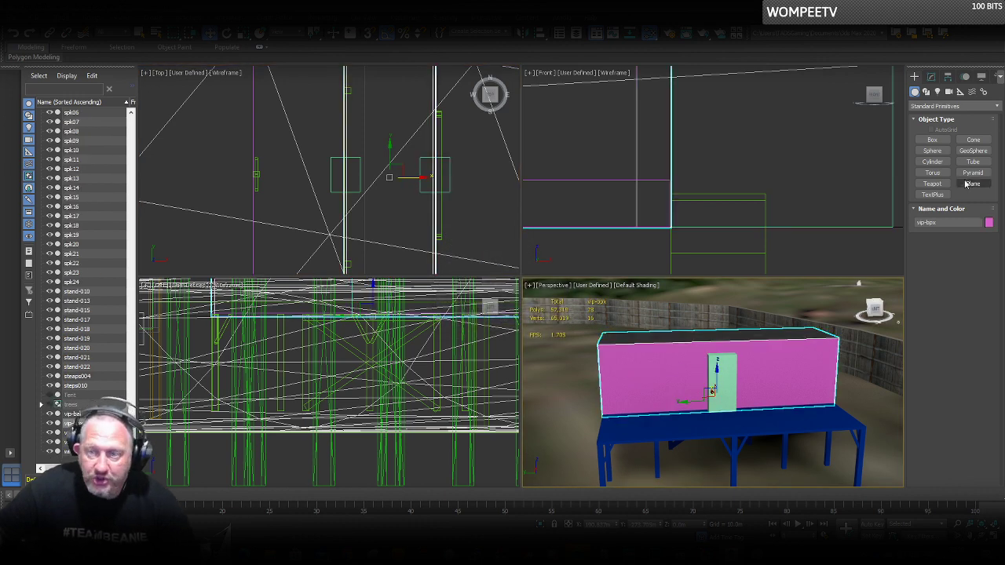
left_click(936, 110)
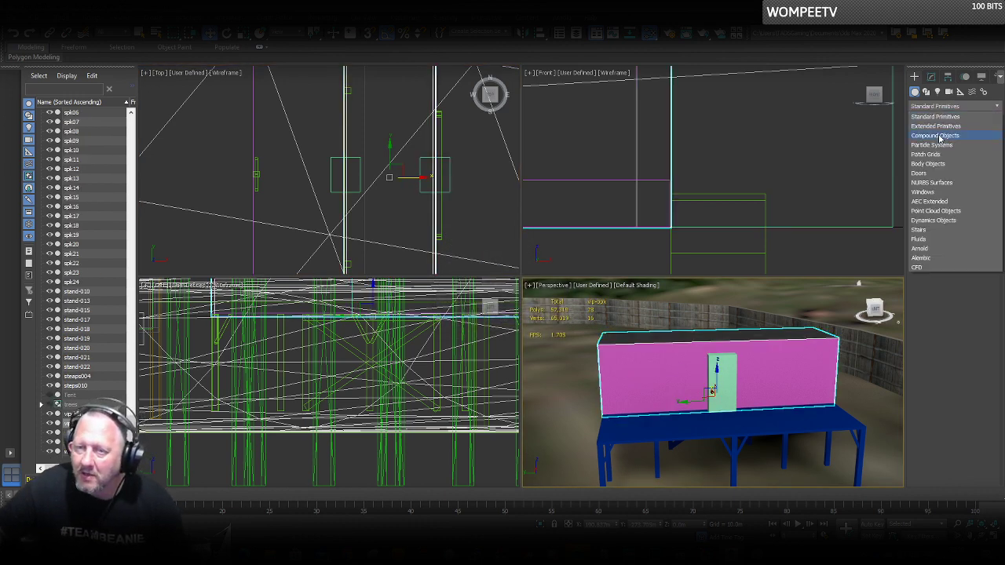
left_click(939, 137)
left_click(971, 194)
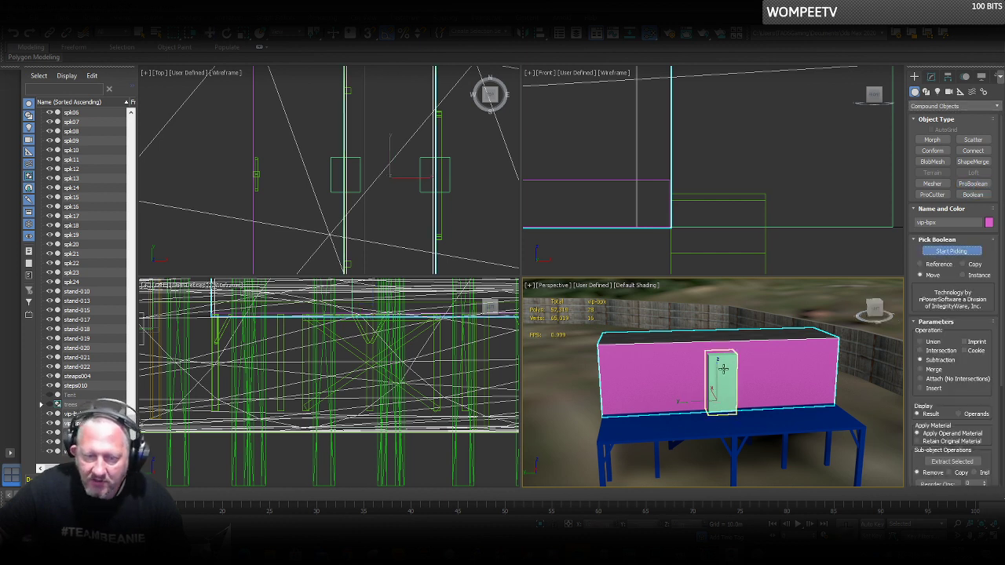
left_click(715, 375)
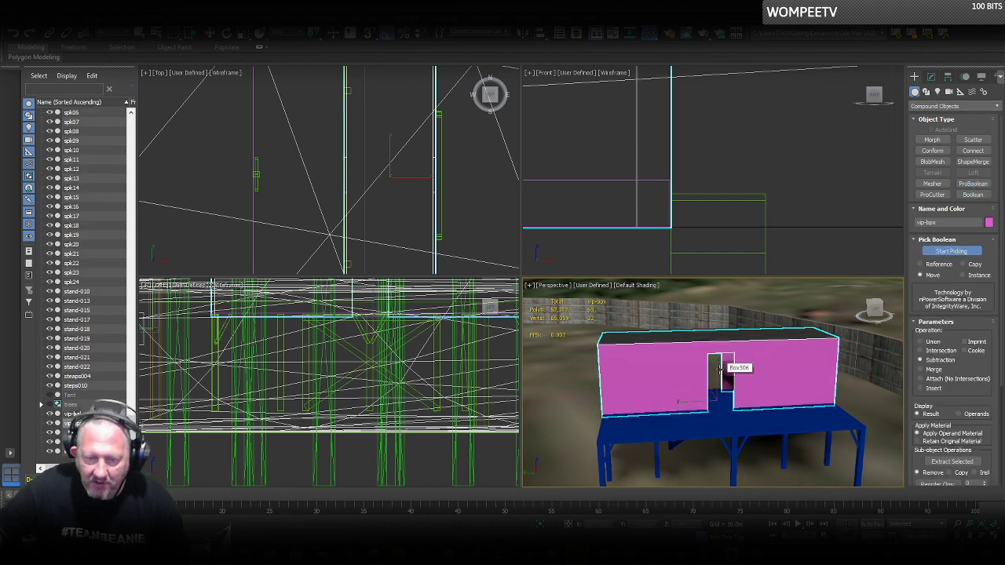
key("w")
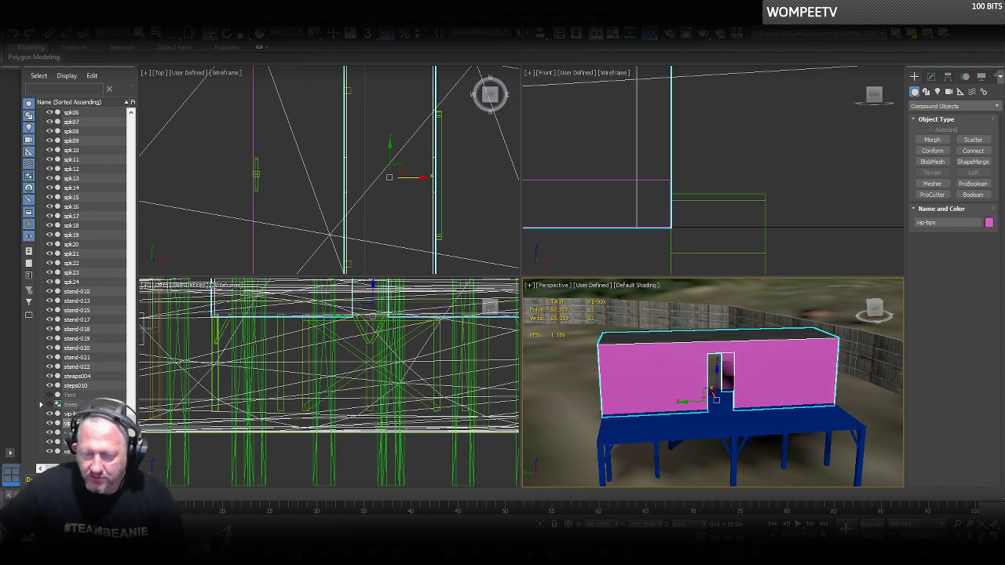
left_click(981, 537)
left_click_drag(743, 375, 713, 387)
right_click(713, 386)
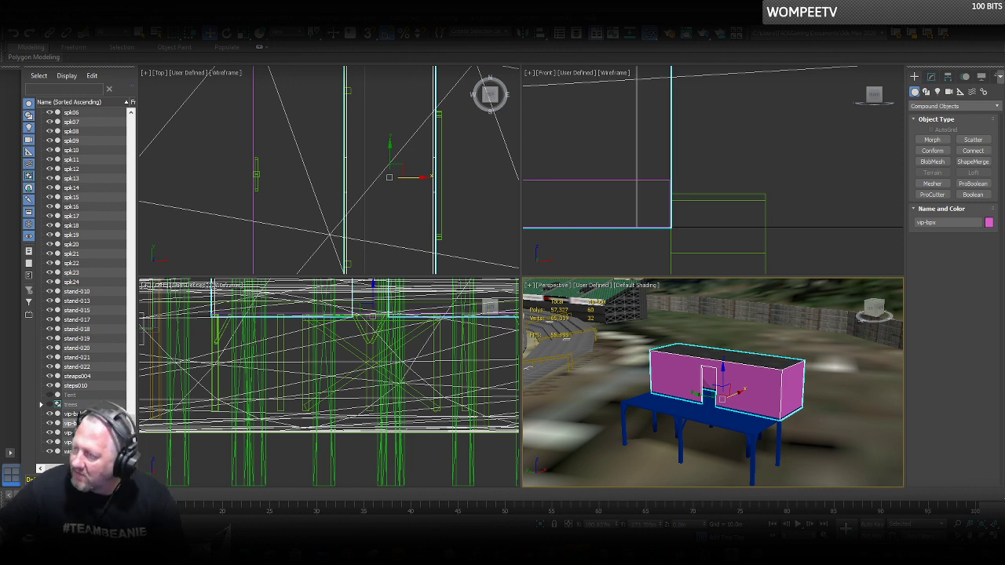
key("alt+Tab")
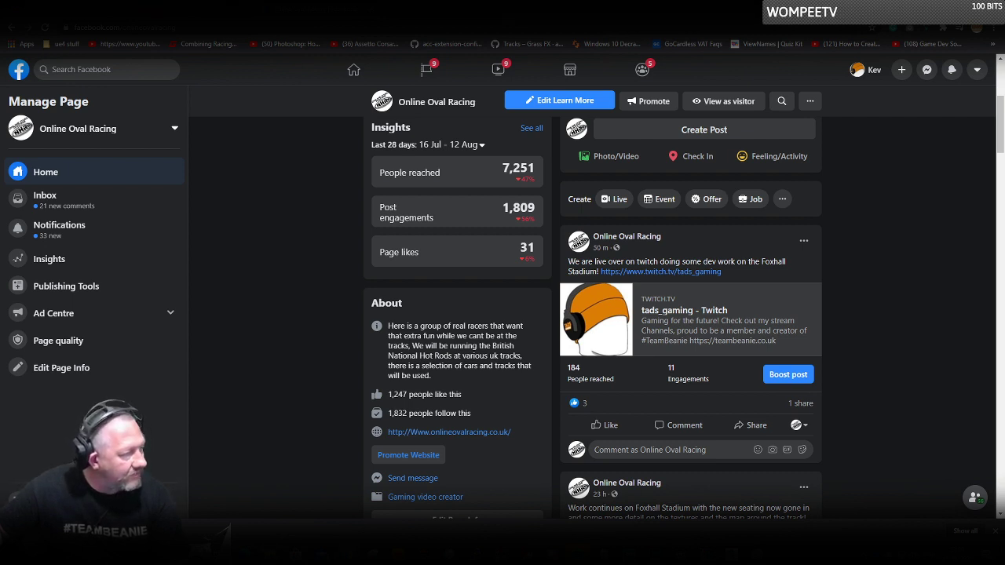
key("alt+Tab")
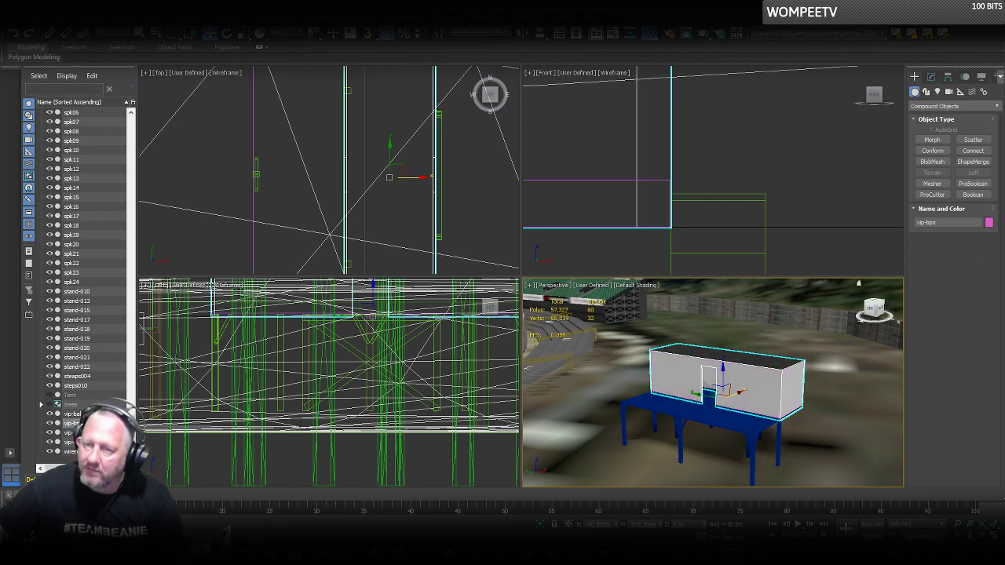
Add a UVW Map modifier to the textured VIP box with the doorways.
scroll(787, 398, "up", 4)
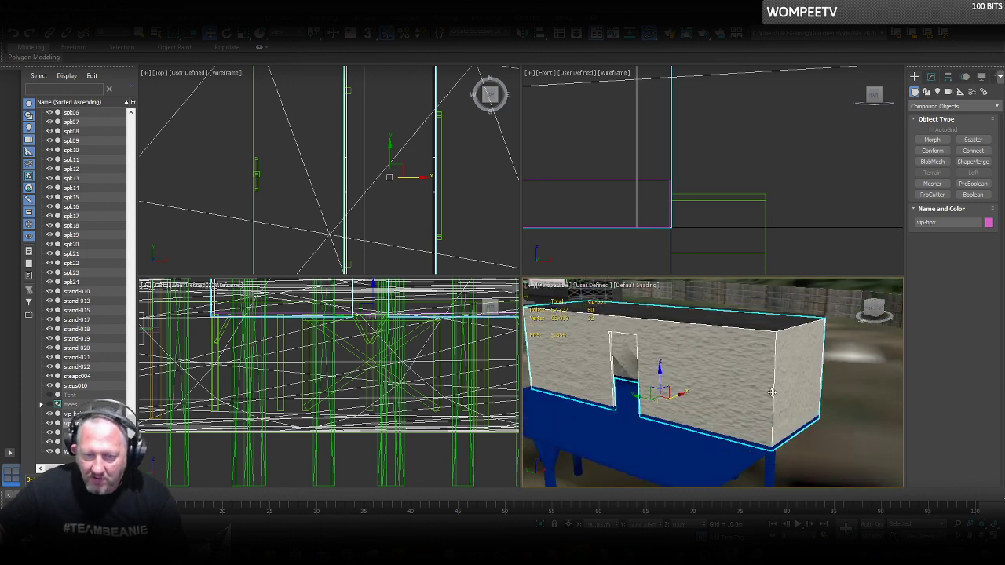
scroll(771, 391, "up", 2)
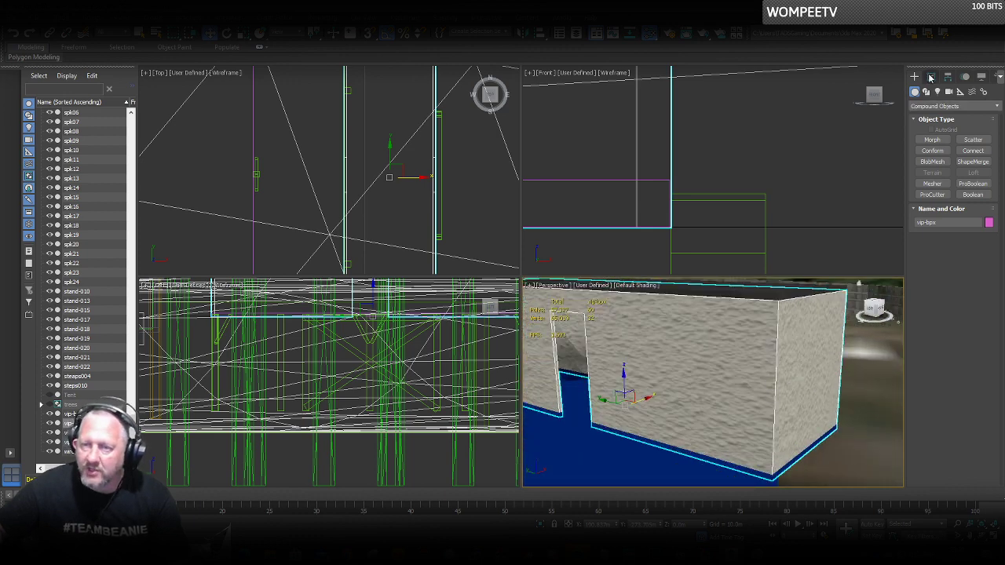
left_click(930, 77)
left_click(997, 110)
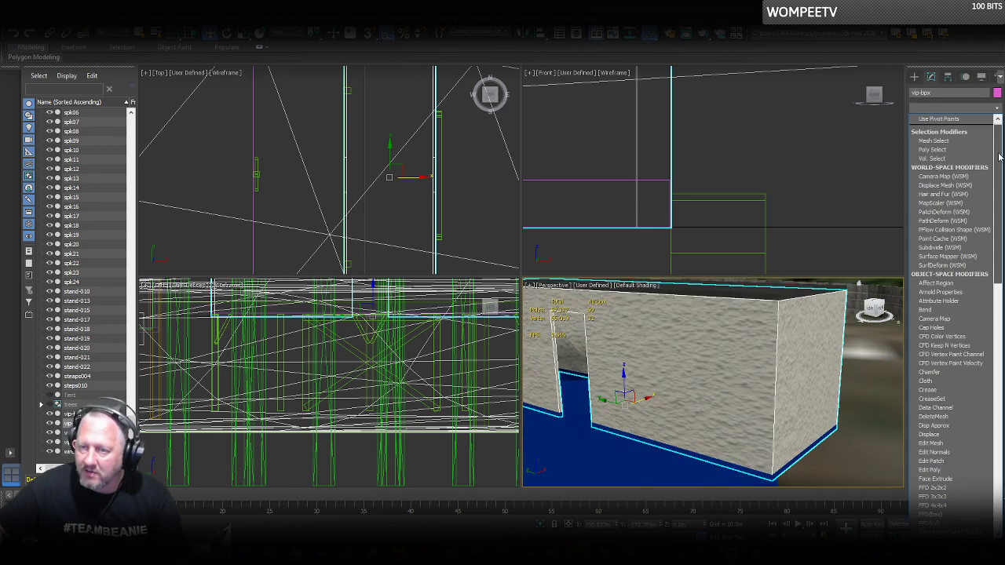
scroll(942, 354, "down", 10)
left_click(920, 449)
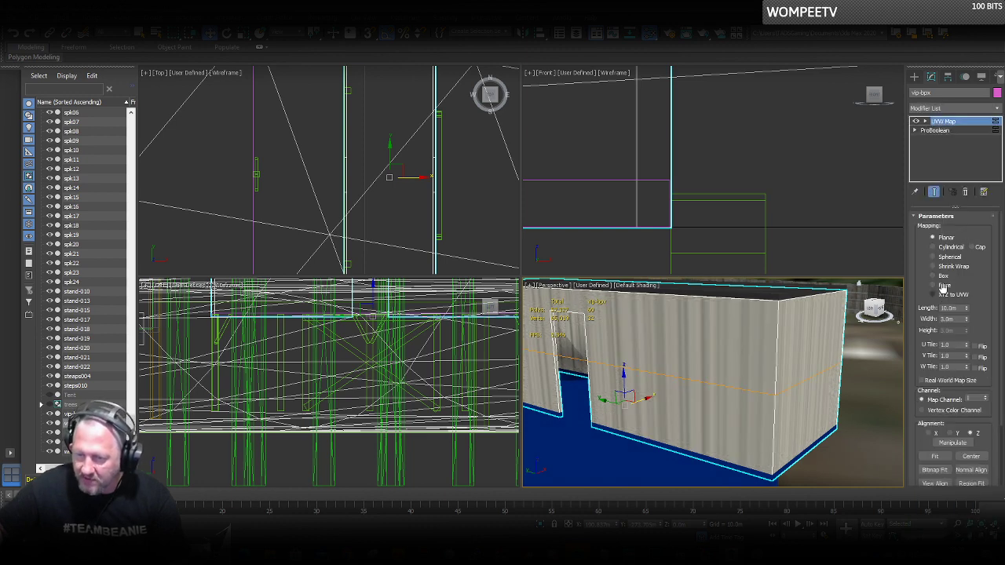
Switch the VIP box's UVW mapping to Box and set its U and V tiling to 5.
left_click(942, 277)
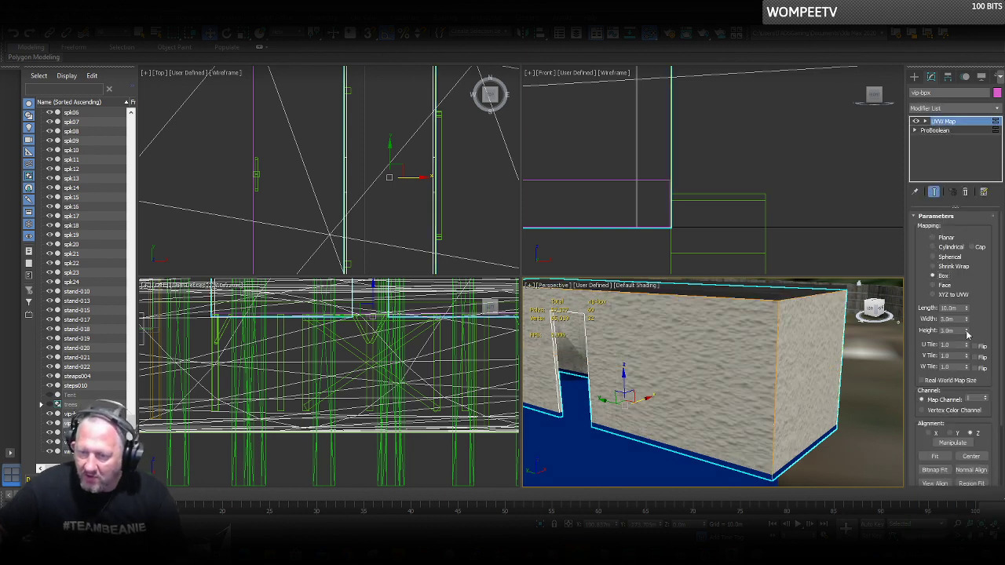
left_click_drag(955, 345, 922, 325)
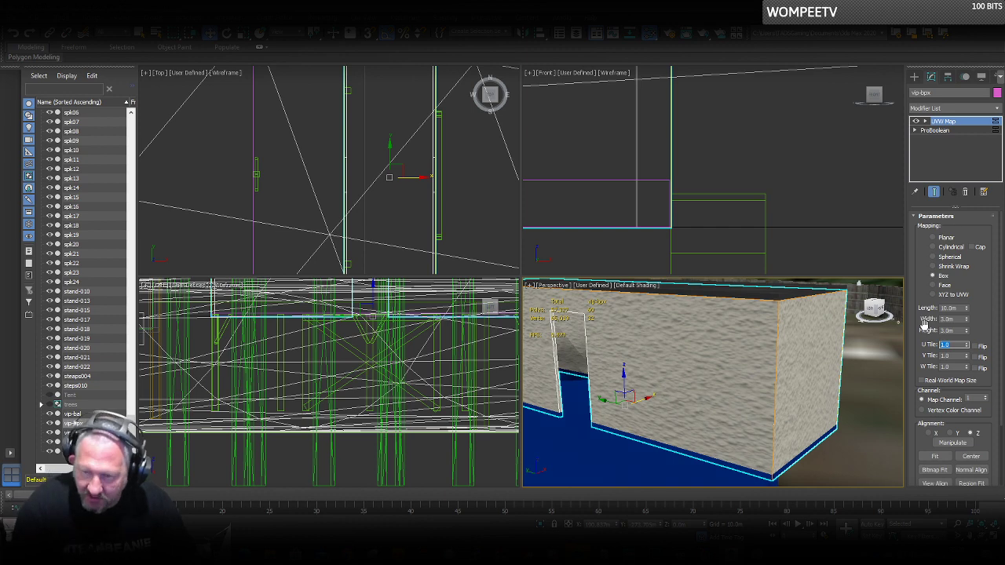
type("5")
key("Tab")
type("5")
key("Tab")
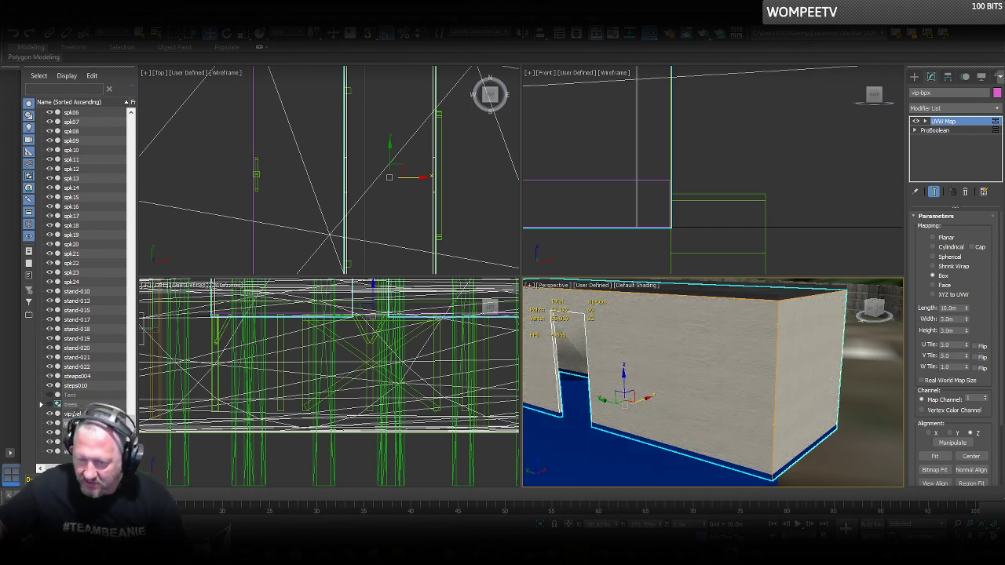
Set the VIP box's U and V tiling to 7.
key("alt+w")
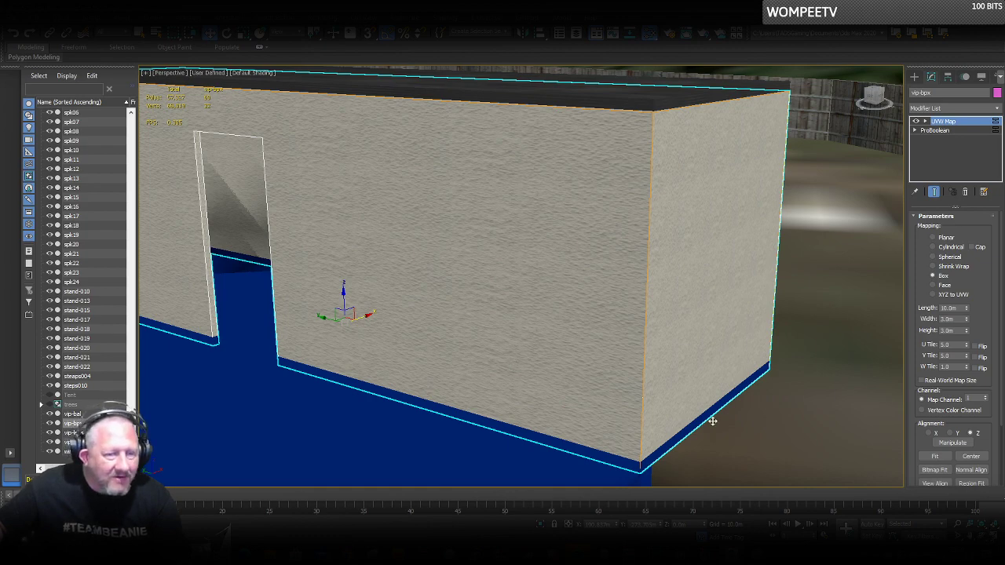
left_click(981, 535)
left_click_drag(490, 312, 673, 316)
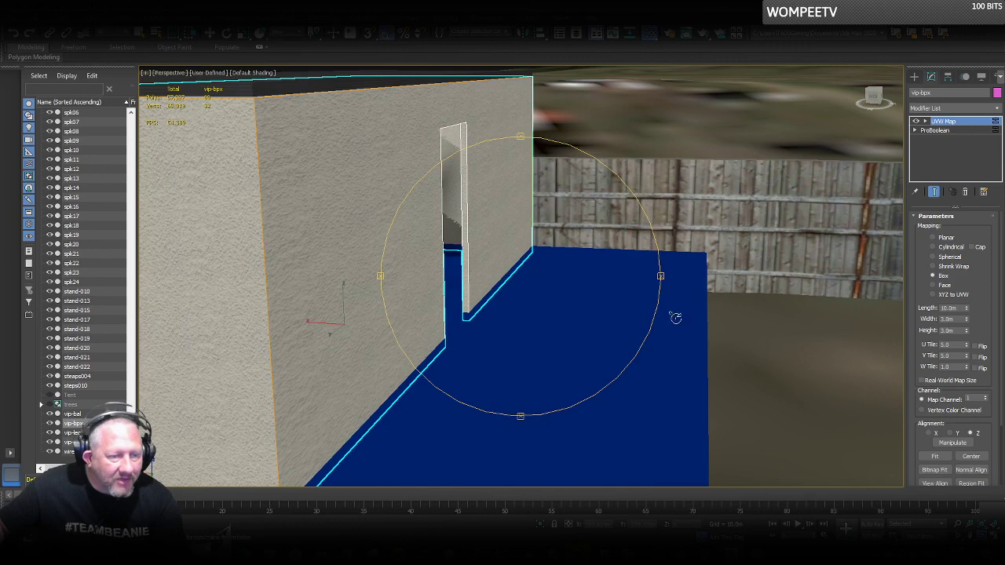
double_click(954, 344)
type("1")
key("Tab")
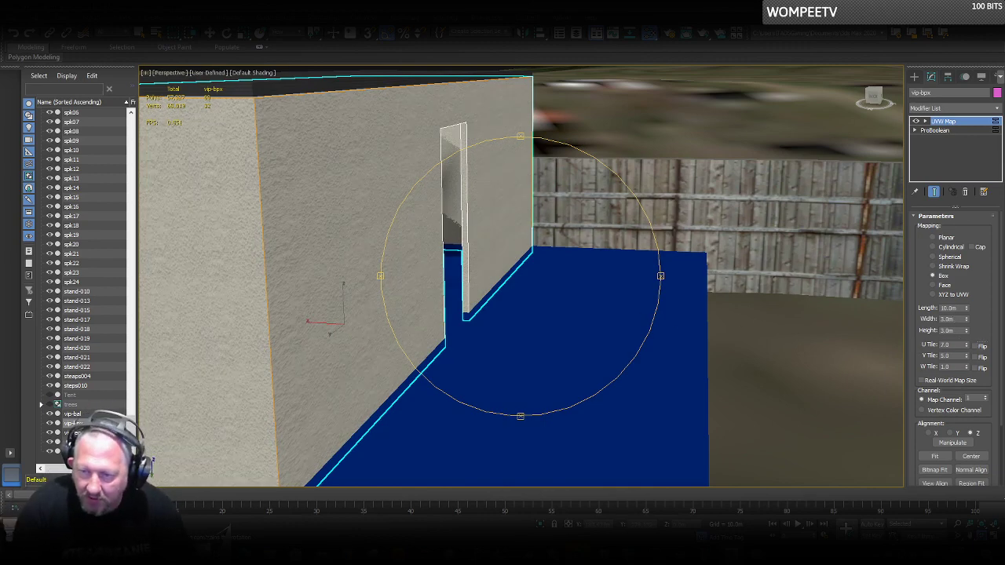
type("7")
key("Return")
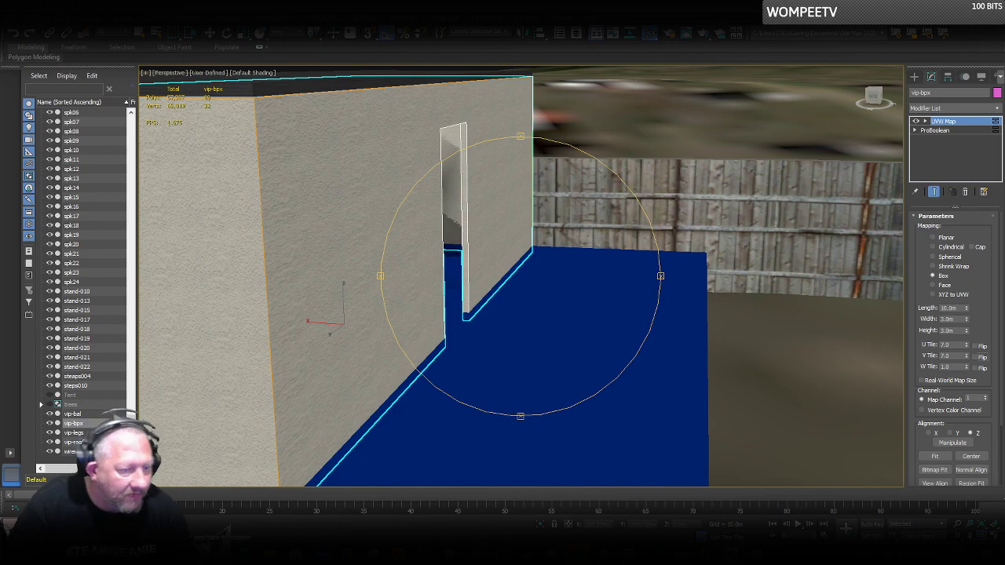
Examine the VIP box's wall texture, roof and doorways from several angles, along with the surrounding stadium stands.
middle_click_drag(549, 235, 640, 304, "alt")
middle_click_drag(492, 287, 528, 311, "alt")
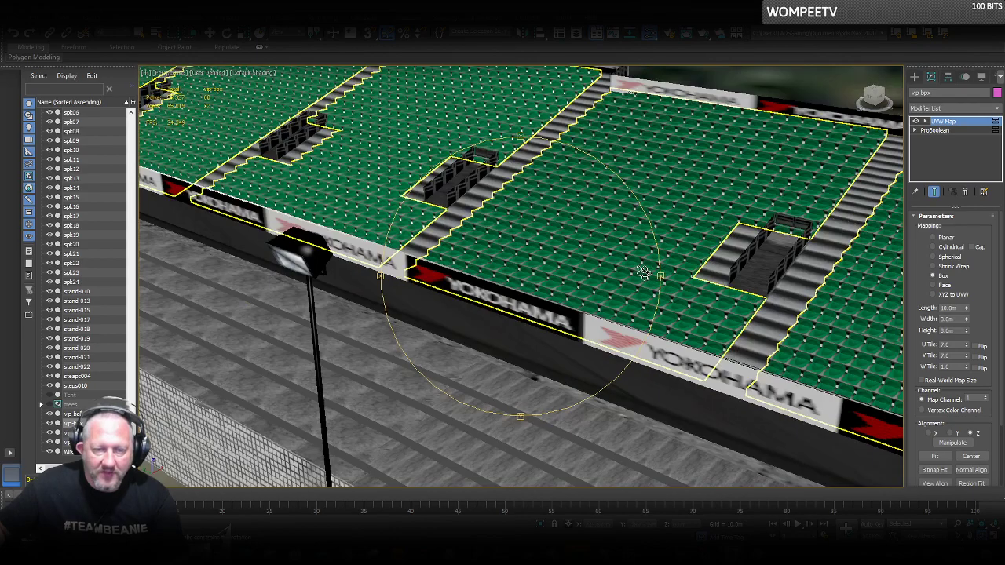
middle_click_drag(543, 273, 598, 299, "alt")
left_click(558, 272)
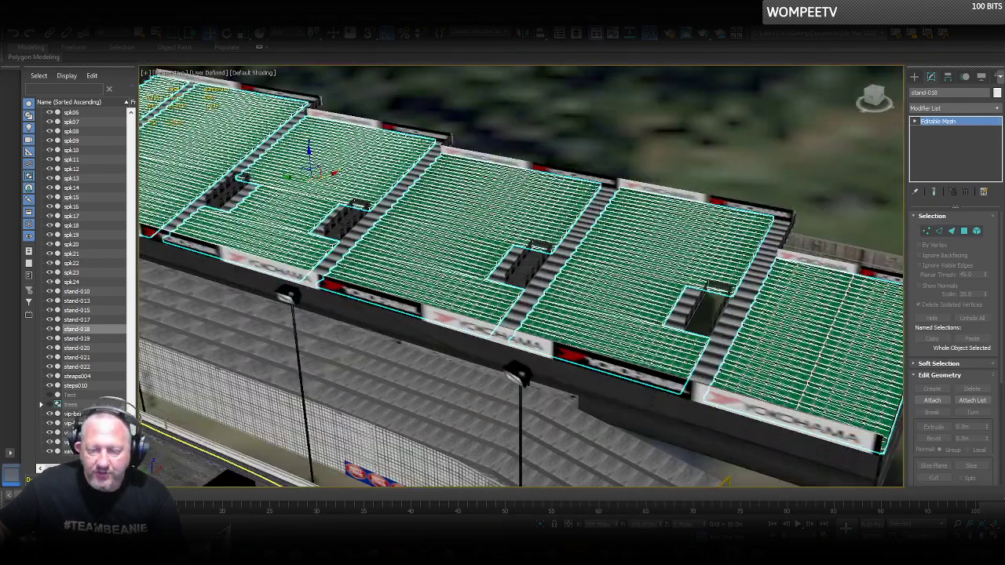
middle_click_drag(501, 294, 464, 373, "alt")
middle_click_drag(433, 455, 384, 458)
middle_click_drag(660, 319, 476, 363)
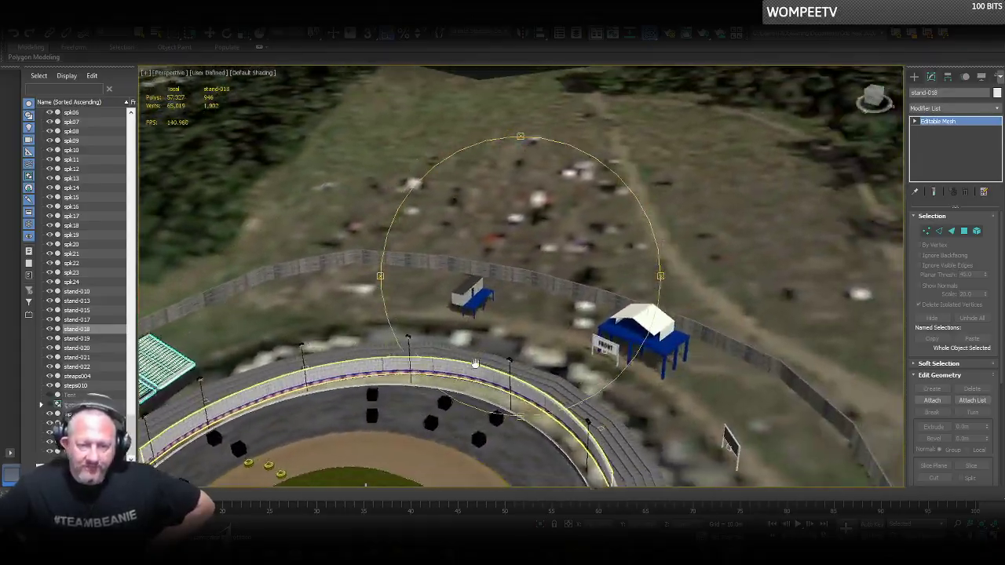
scroll(488, 305, "up", 6)
middle_click_drag(492, 300, 447, 214, "alt")
left_click(445, 212)
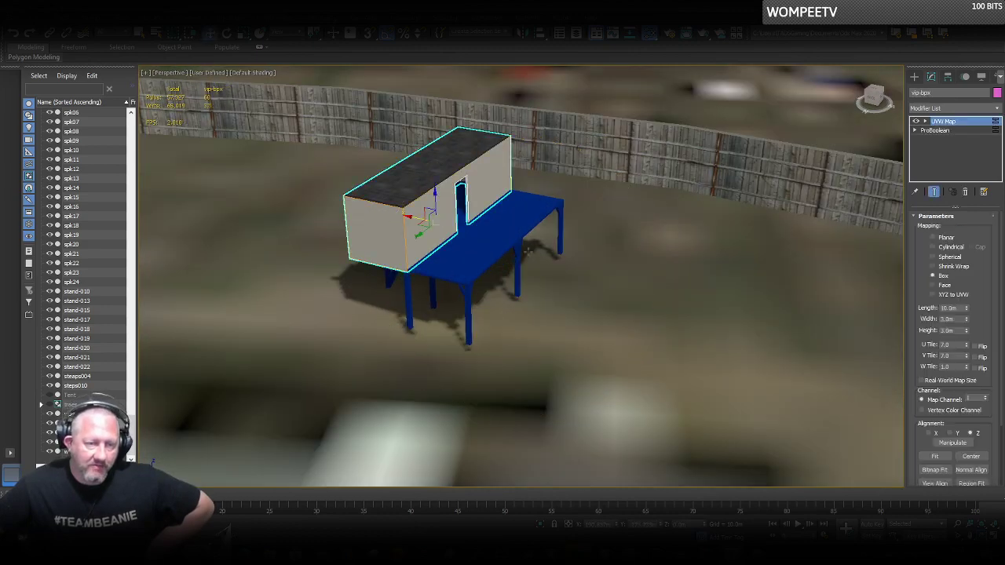
scroll(381, 129, "up", 4)
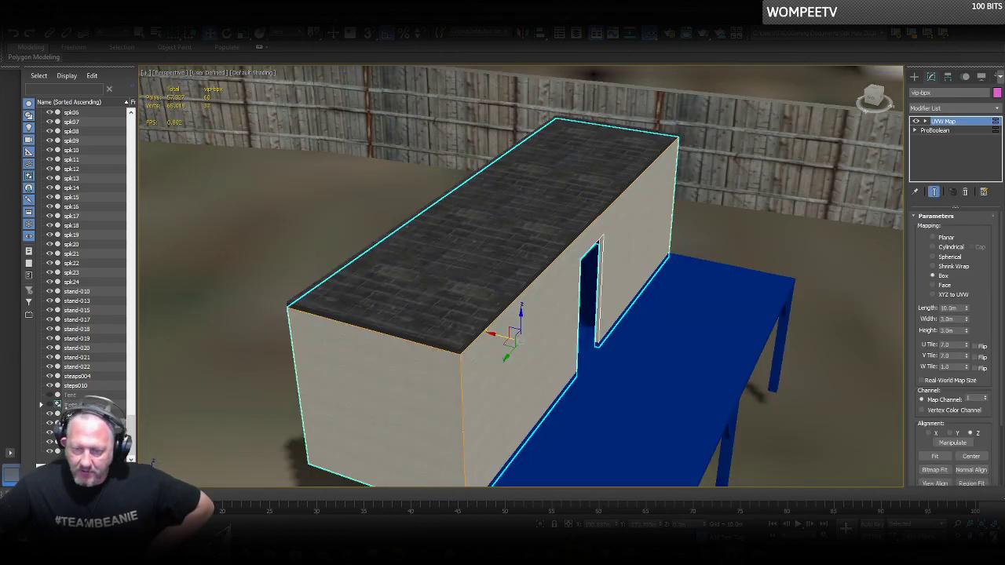
middle_click_drag(520, 277, 484, 290, "alt")
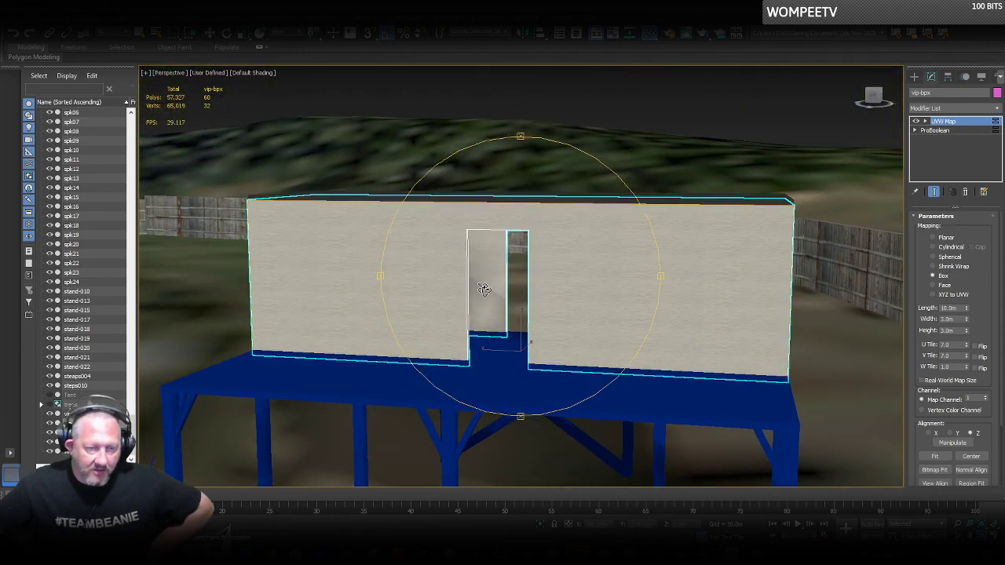
scroll(490, 288, "up", 5)
scroll(497, 284, "down", 2)
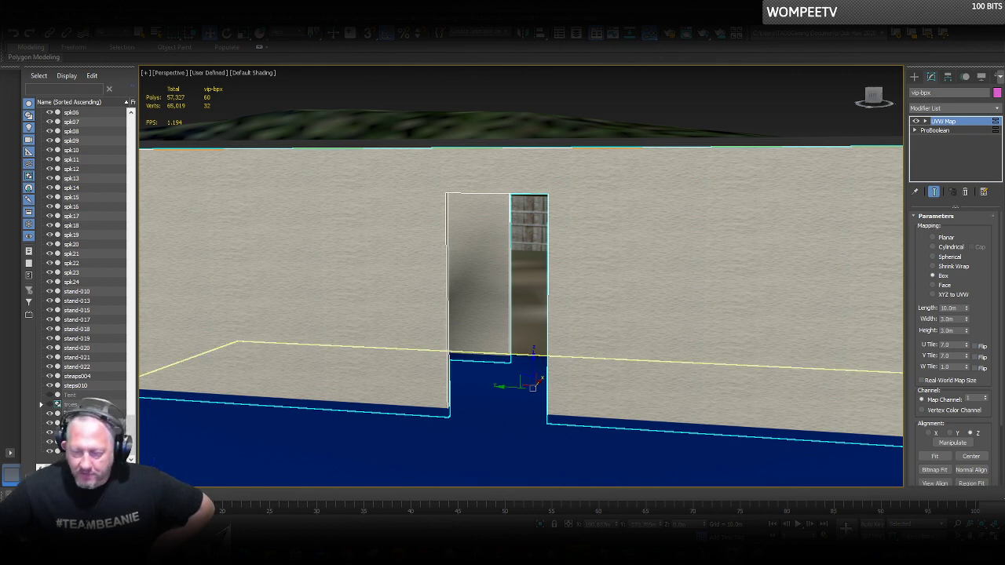
Create a small flat box across the wall thickness at one side of the VIP box's front doorway.
key("alt+w")
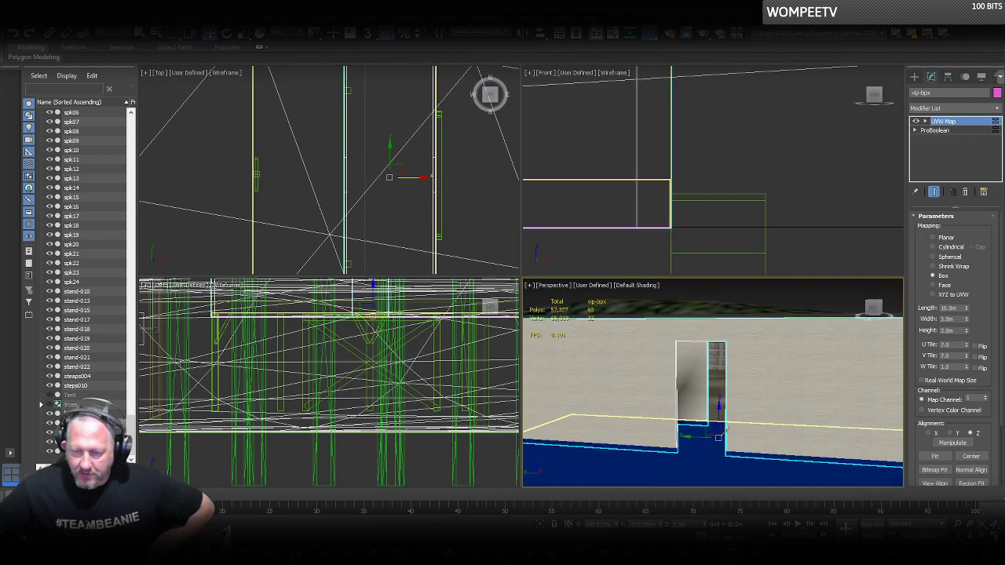
left_click(915, 77)
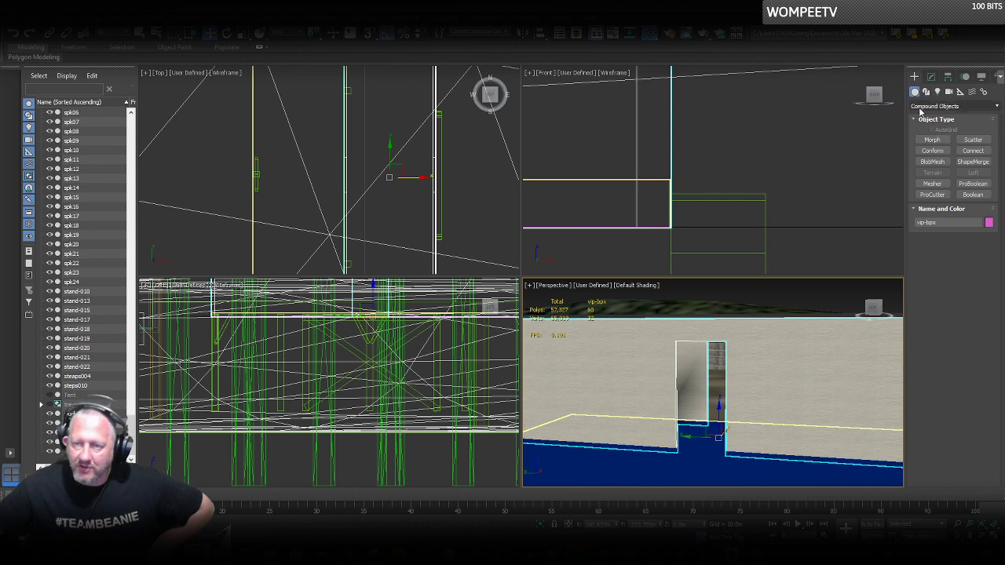
left_click(926, 106)
left_click(925, 117)
left_click(933, 140)
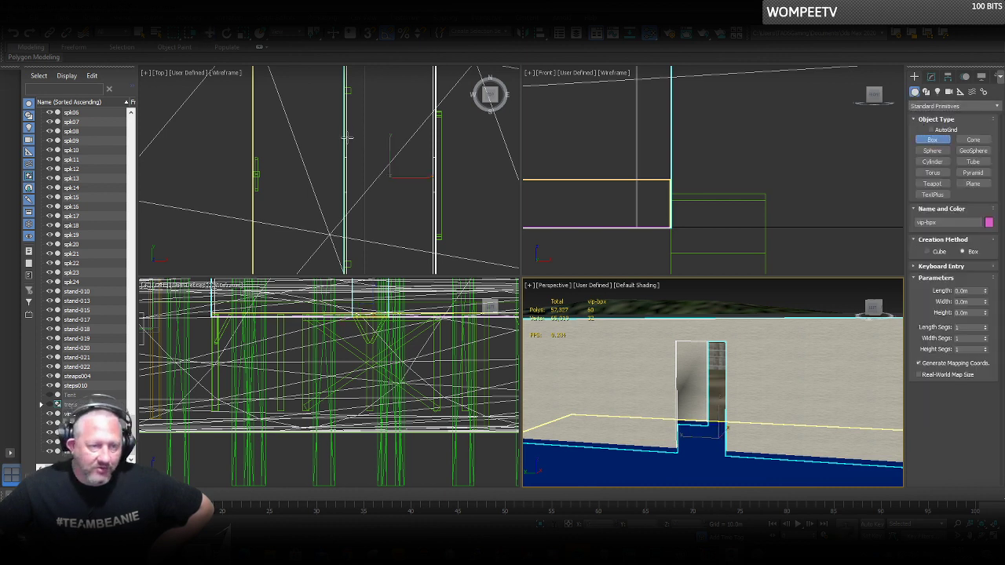
scroll(441, 117, "up", 4)
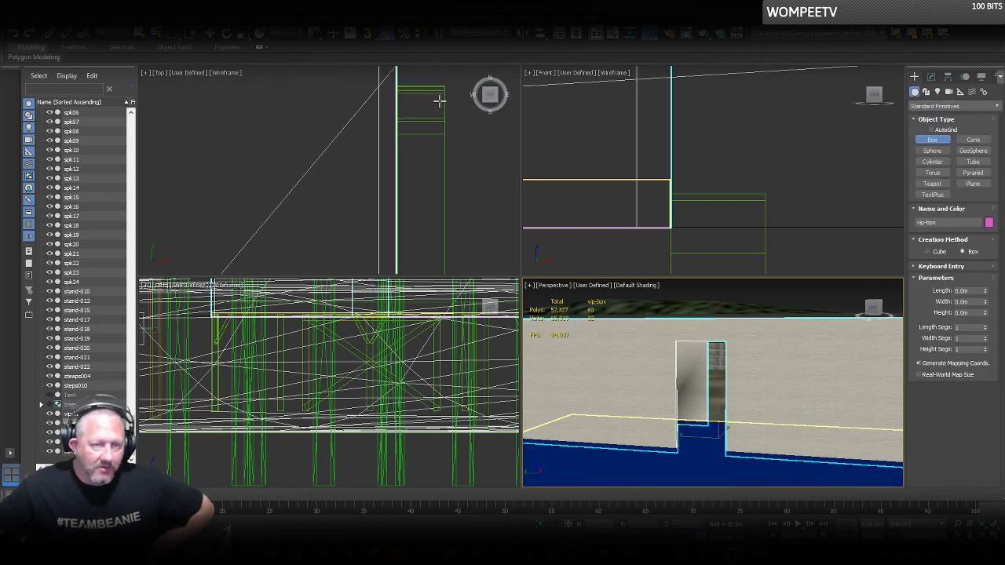
scroll(418, 149, "down", 5)
scroll(428, 161, "up", 5)
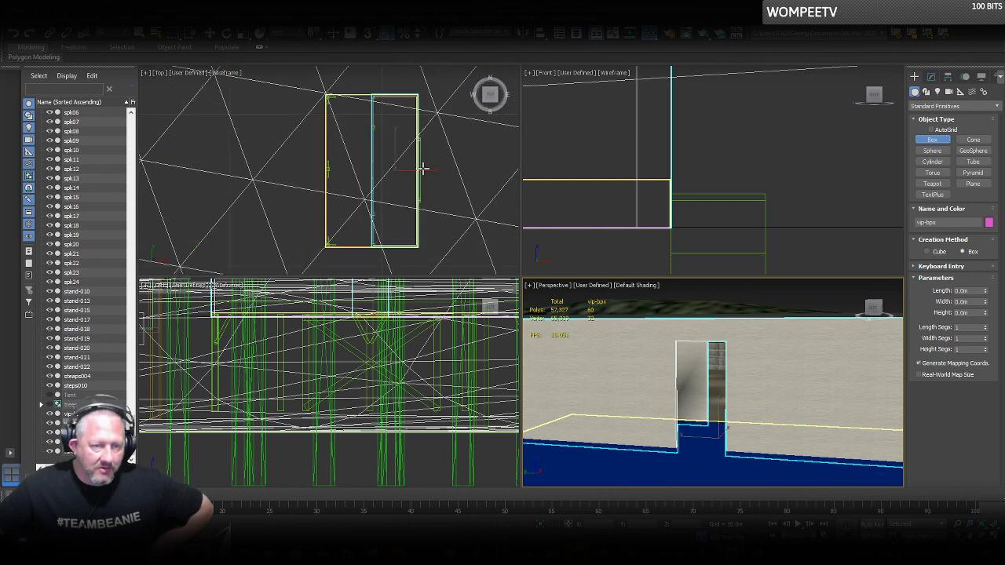
scroll(343, 173, "up", 5)
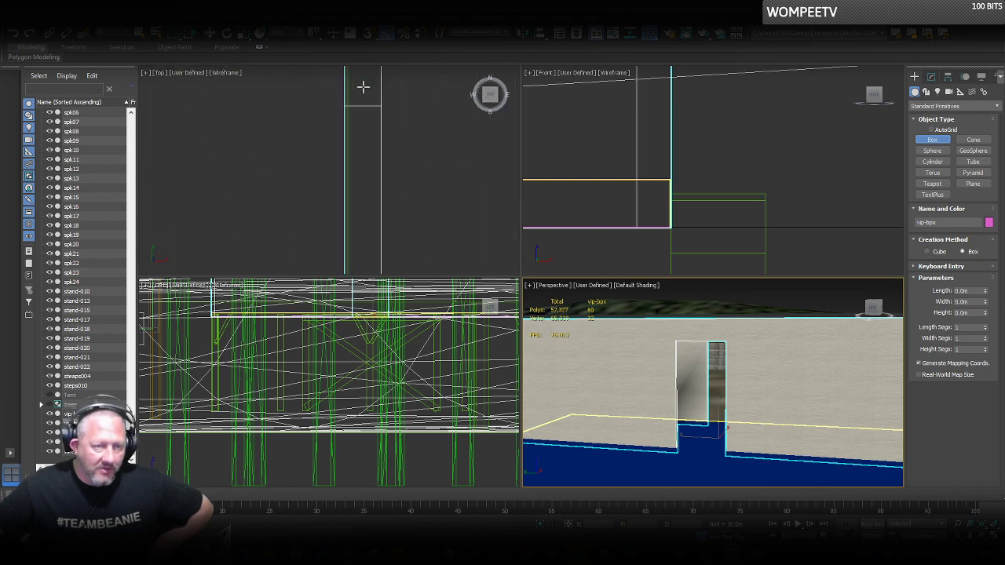
left_click_drag(346, 105, 382, 135)
right_click(686, 448)
right_click(680, 448)
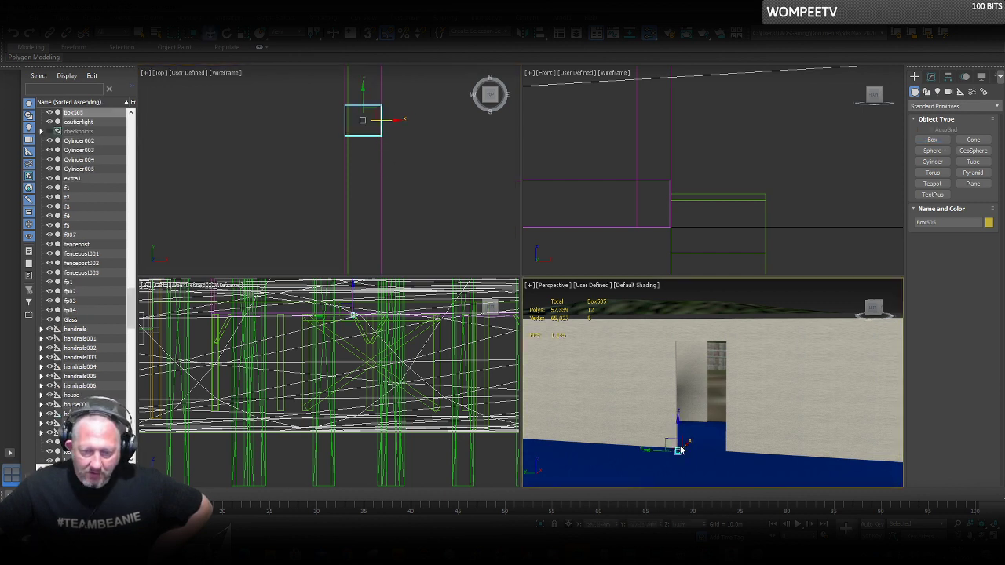
Scale the small box vertically to the doorway's full height to form a door post.
right_click(678, 447)
left_click(689, 459)
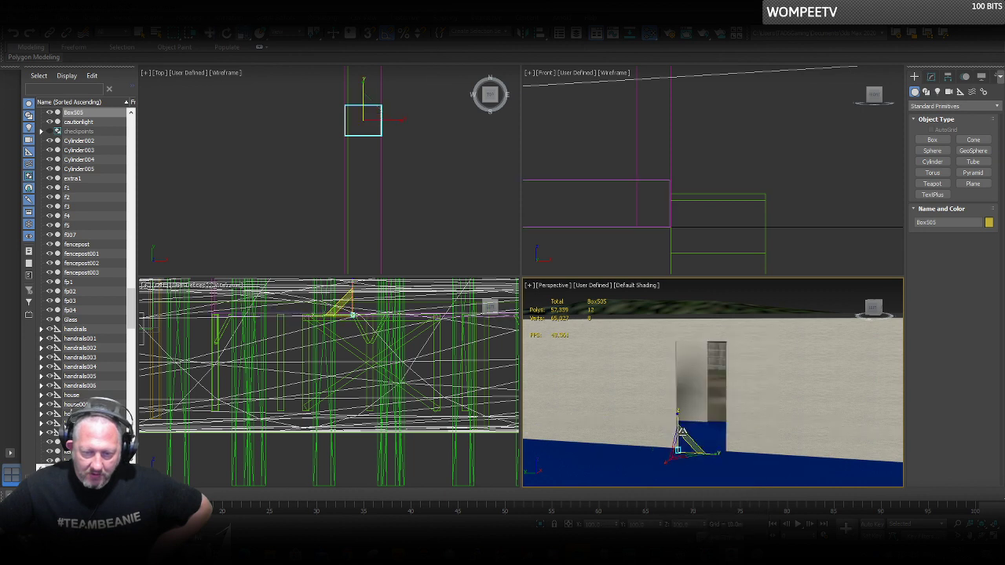
left_click_drag(676, 286, 722, 113)
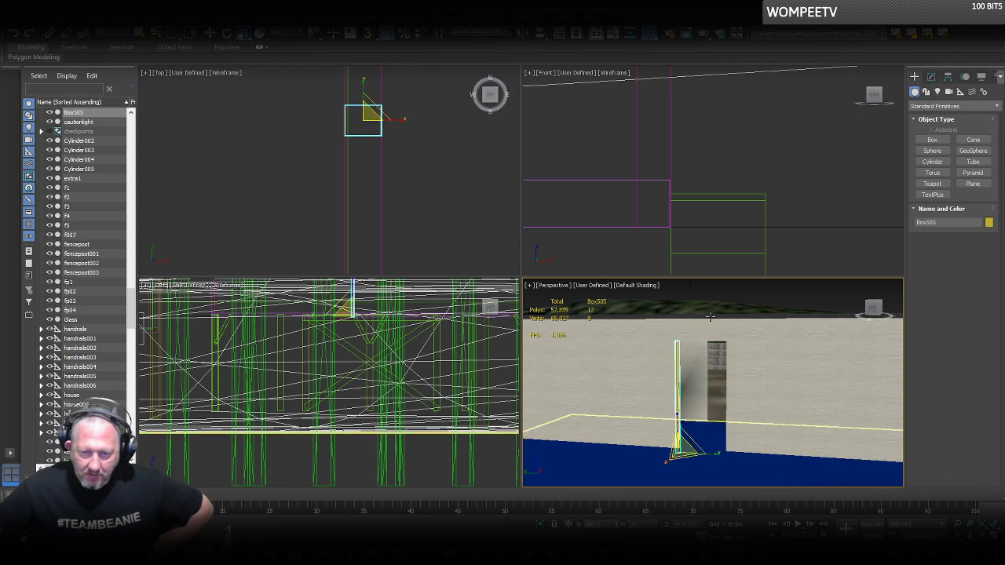
Move one copy of the door post along Y to the opposite side of the front doorway.
right_click(678, 445)
left_click(685, 444)
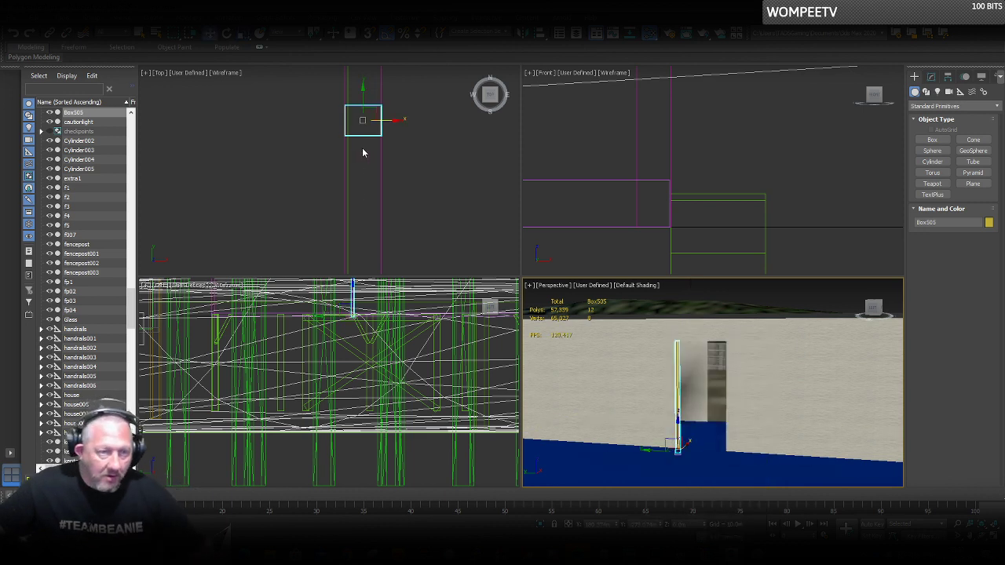
scroll(385, 177, "down", 3)
middle_click_drag(390, 188, 397, 131)
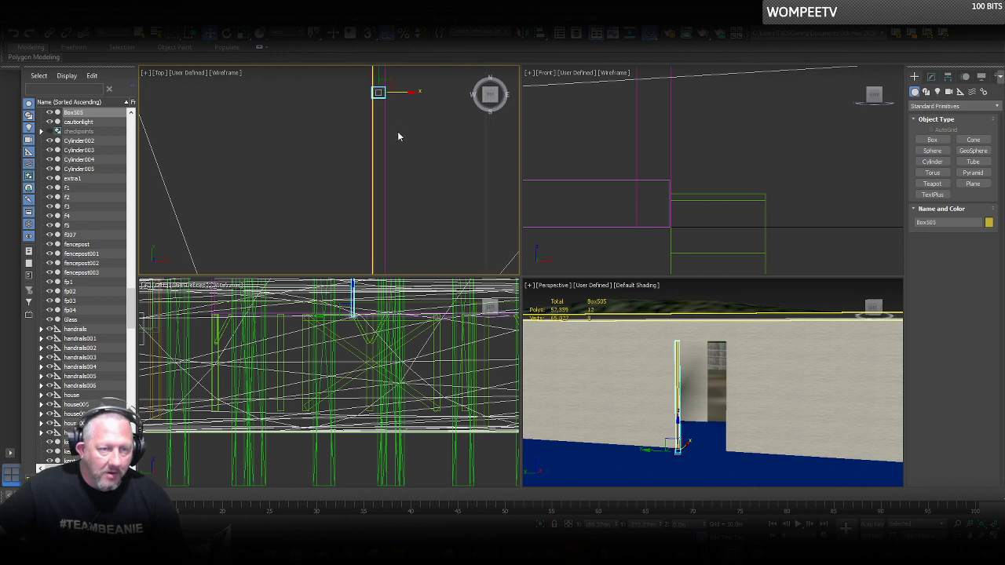
scroll(398, 132, "down", 1)
right_click(398, 132)
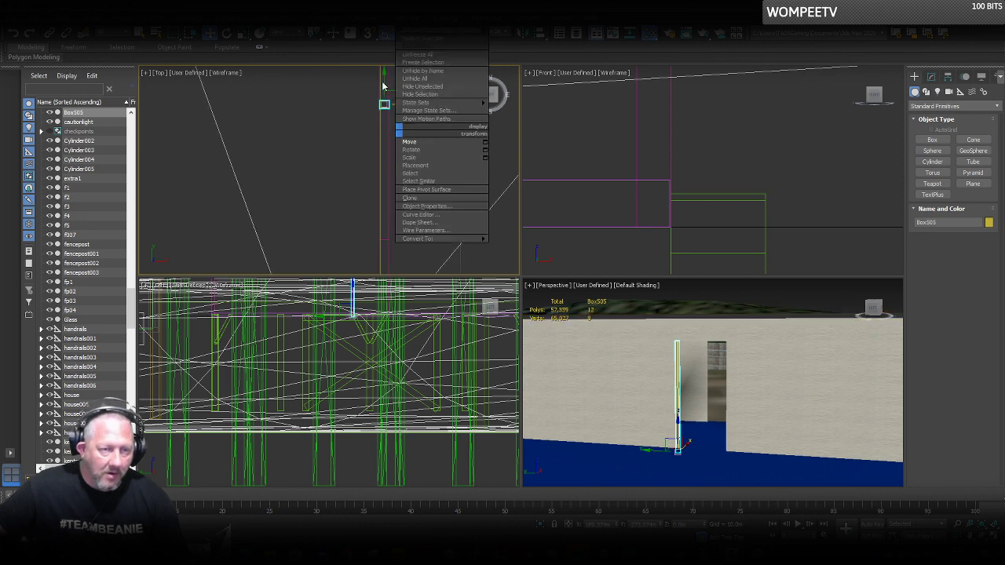
left_click(386, 86)
left_click_drag(386, 84, 386, 209, "shift")
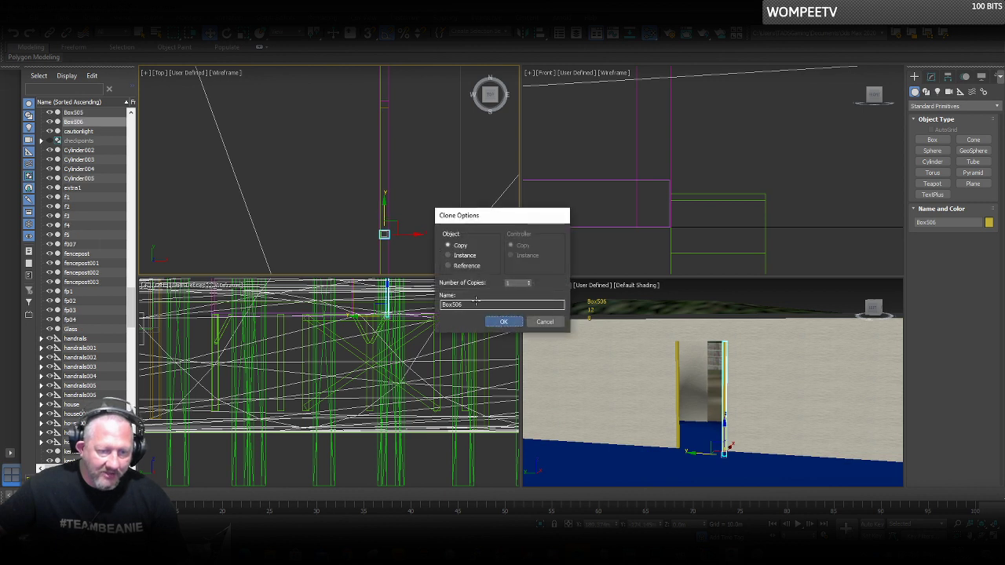
left_click(507, 321)
Nudge both door posts slightly along Y to fit them against the sides of the doorway.
scroll(385, 249, "up", 5)
scroll(445, 253, "up", 2)
middle_click_drag(438, 199, 405, 162)
left_click_drag(405, 163, 405, 166)
scroll(408, 247, "down", 3)
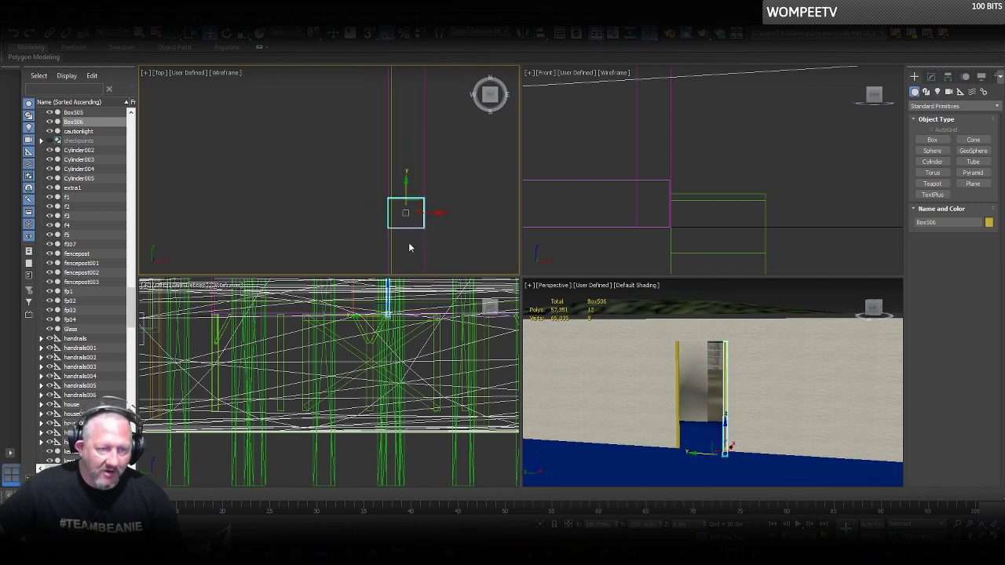
scroll(409, 246, "down", 3)
scroll(419, 88, "up", 6)
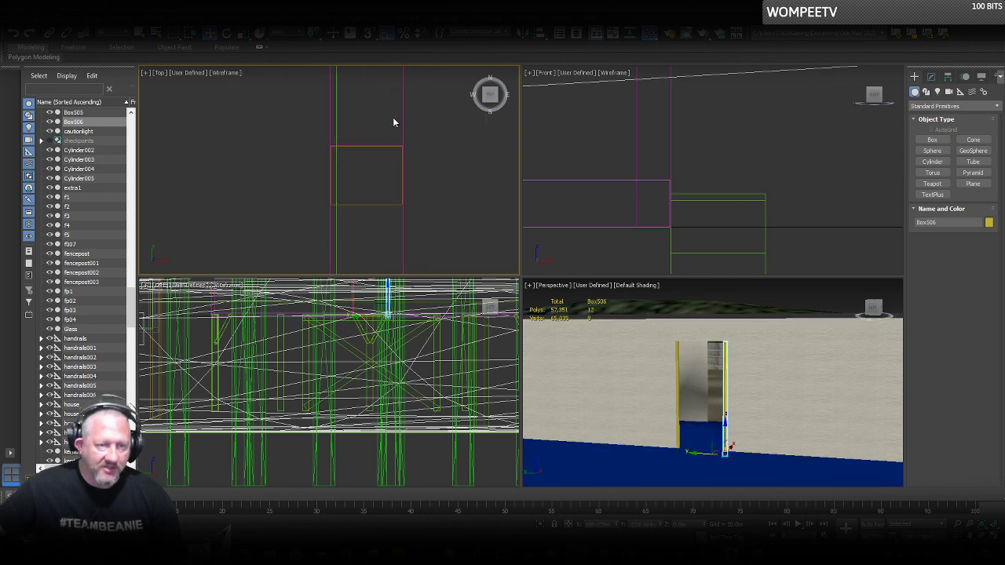
left_click(382, 203)
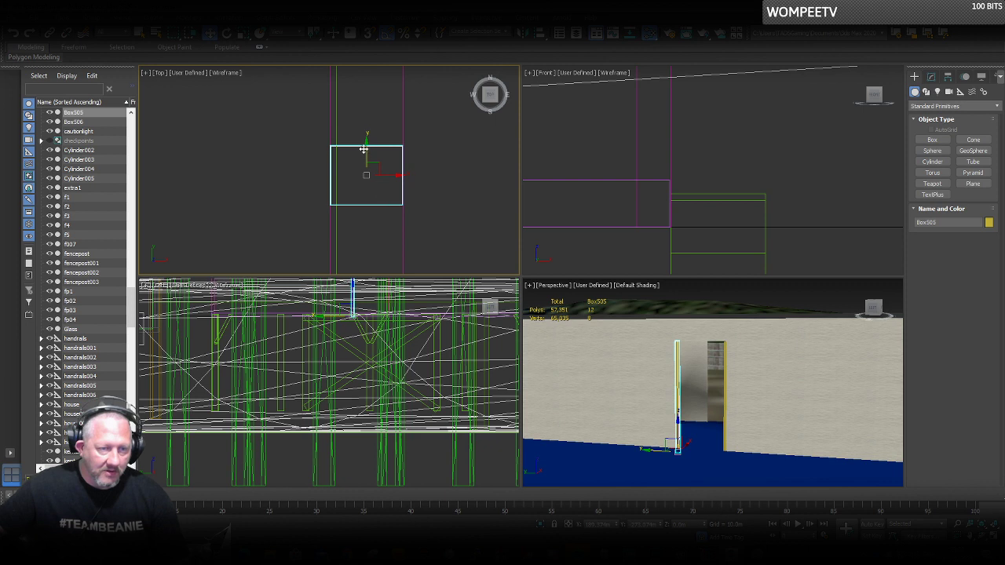
left_click_drag(366, 148, 366, 145)
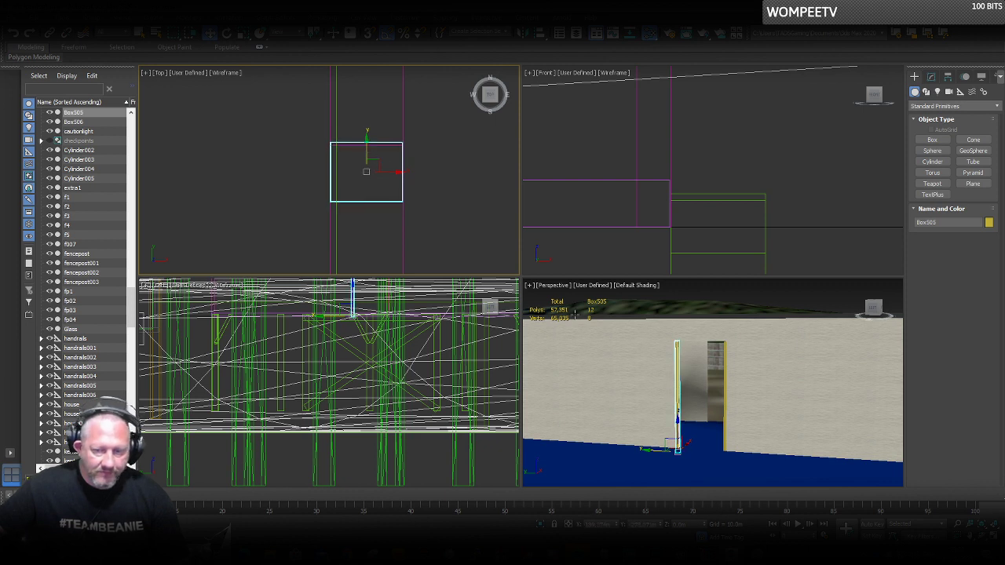
Make a copy of the door post rotated 90 degrees so it lies horizontally across the front doorway.
right_click(691, 385)
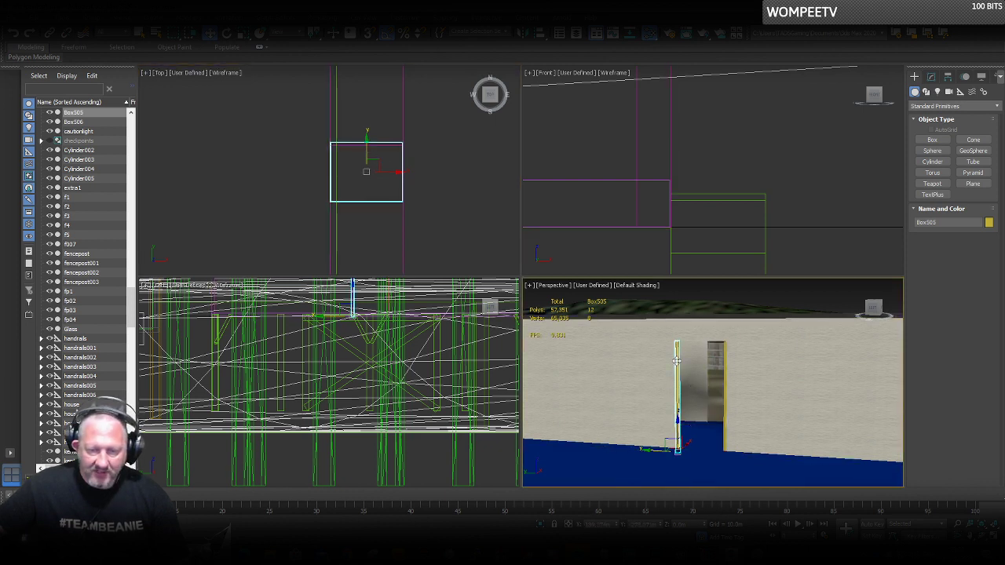
scroll(362, 181, "down", 5)
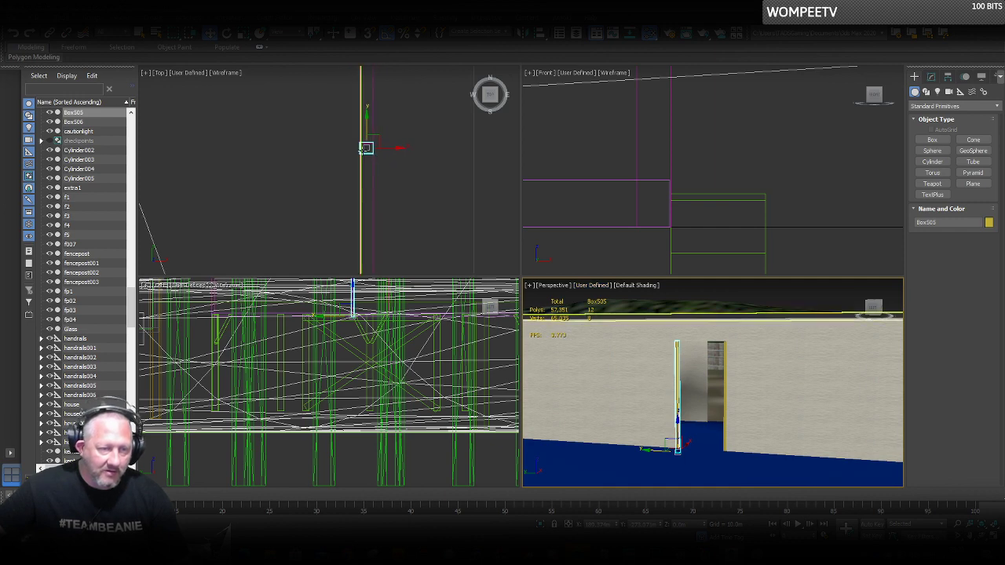
scroll(368, 137, "up", 3)
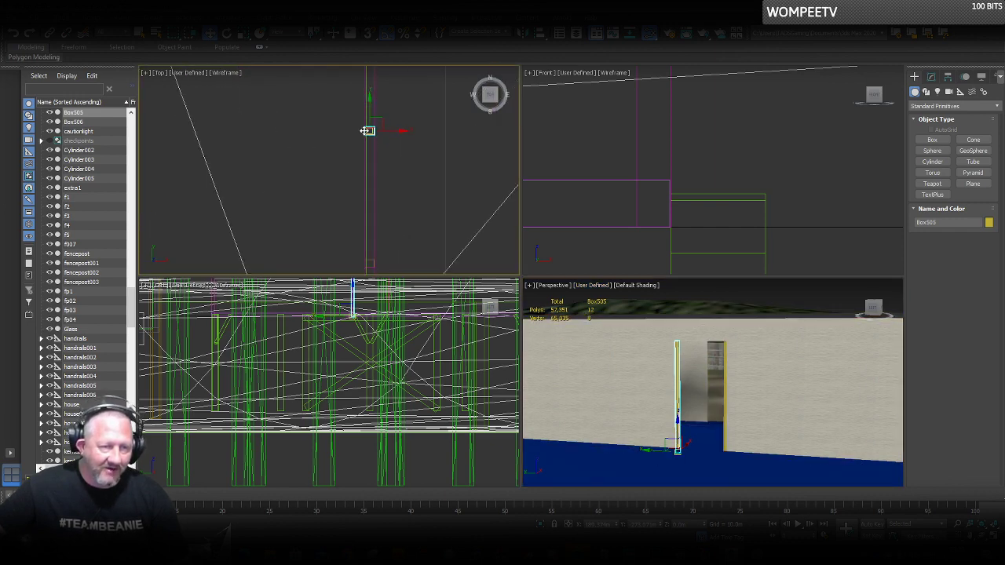
right_click(364, 131)
left_click(377, 148)
left_click_drag(369, 127, 366, 157, "shift")
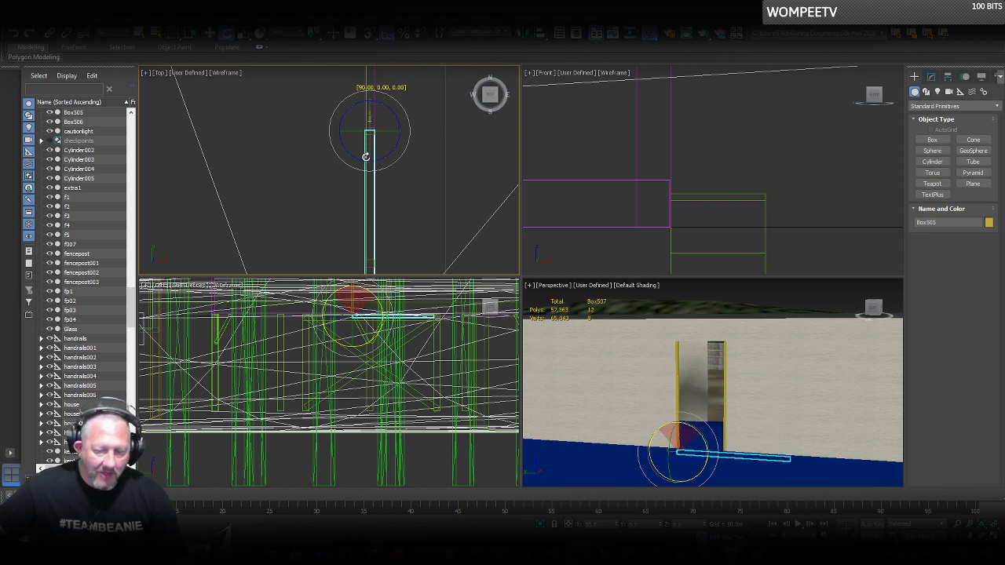
left_click_drag(366, 157, 366, 157, "shift")
left_click(502, 322)
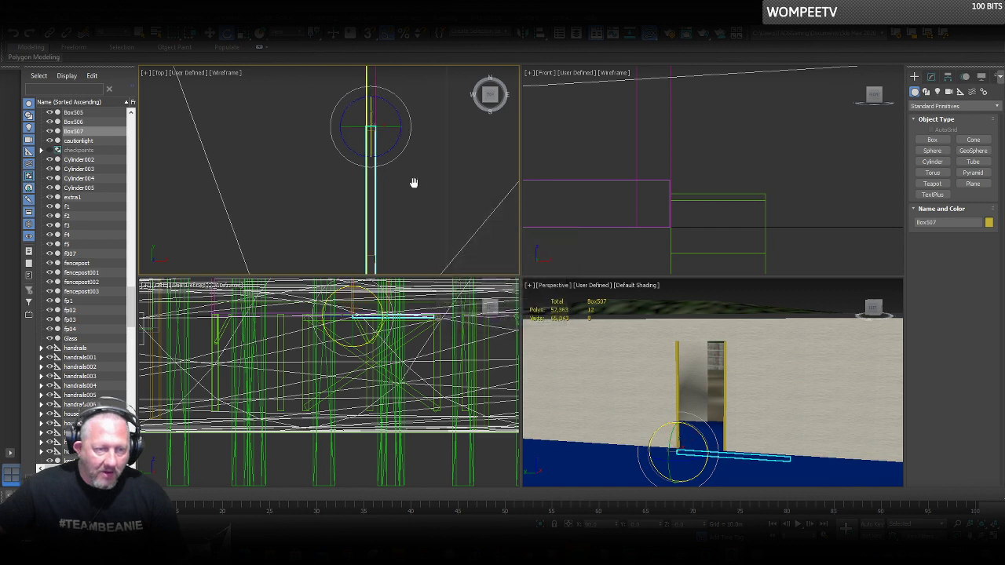
Add an Edit Mesh modifier to the horizontal copy of the door post.
middle_click_drag(414, 182, 435, 182)
right_click(395, 200)
left_click(399, 205)
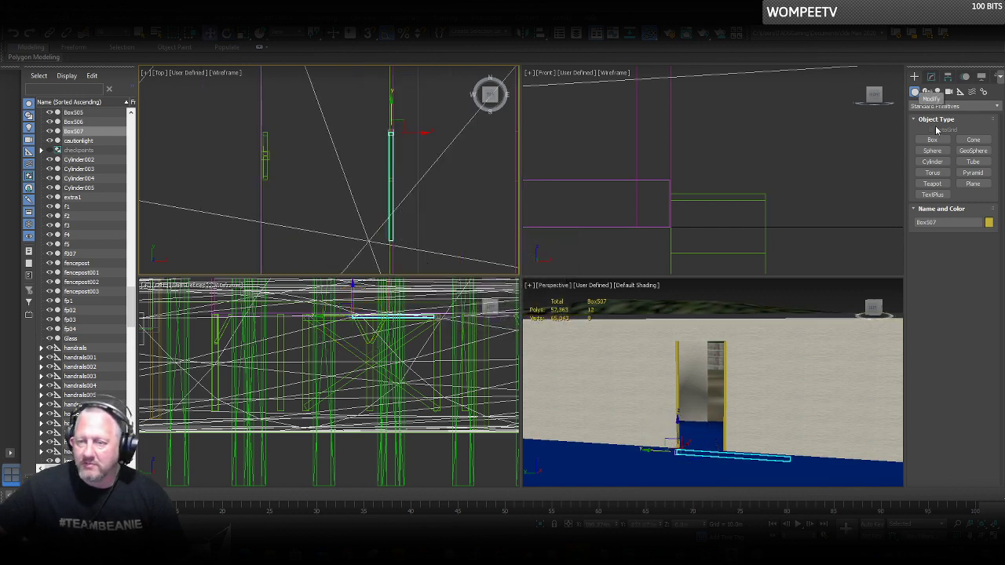
left_click(931, 77)
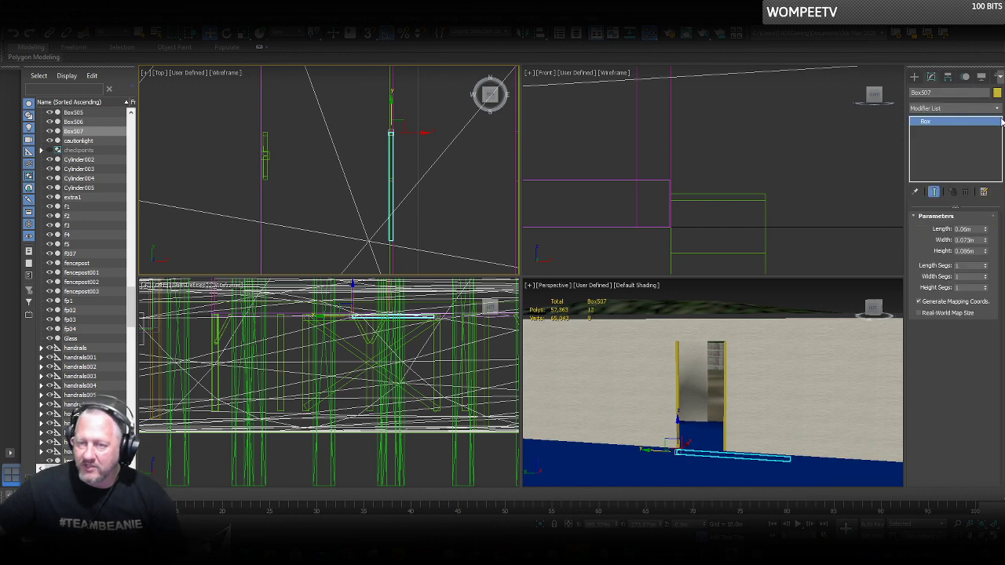
left_click(998, 110)
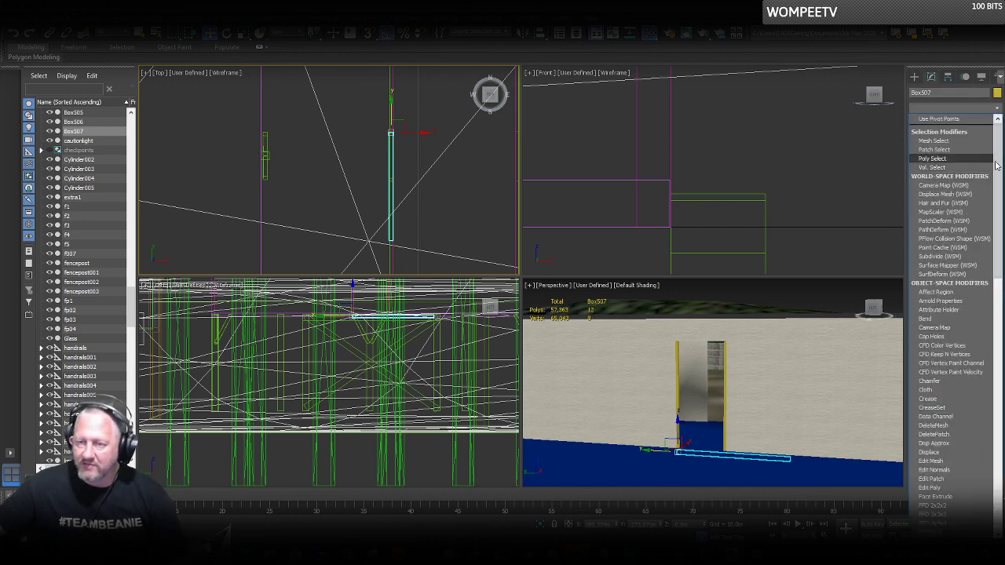
left_click_drag(1000, 227, 998, 168)
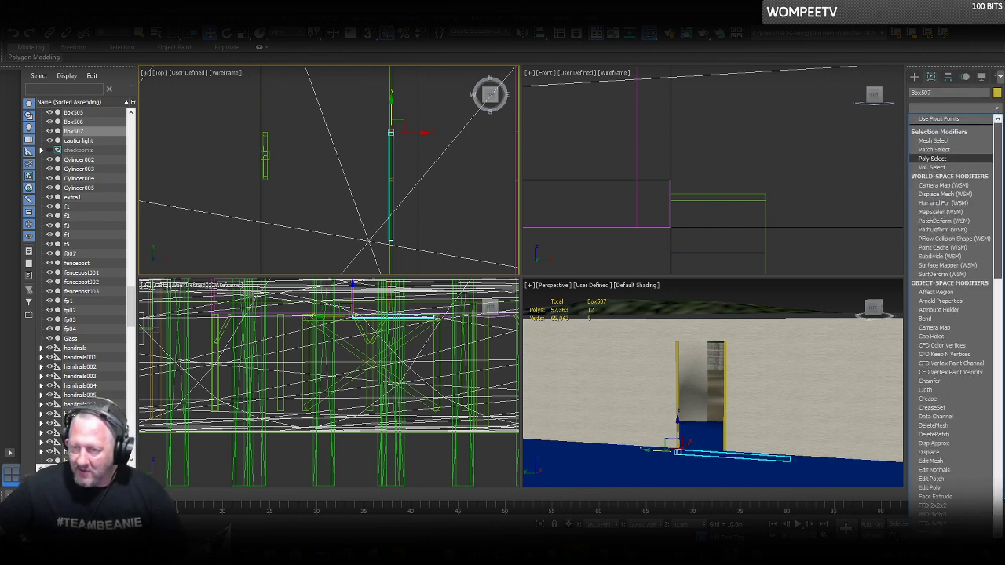
left_click(931, 460)
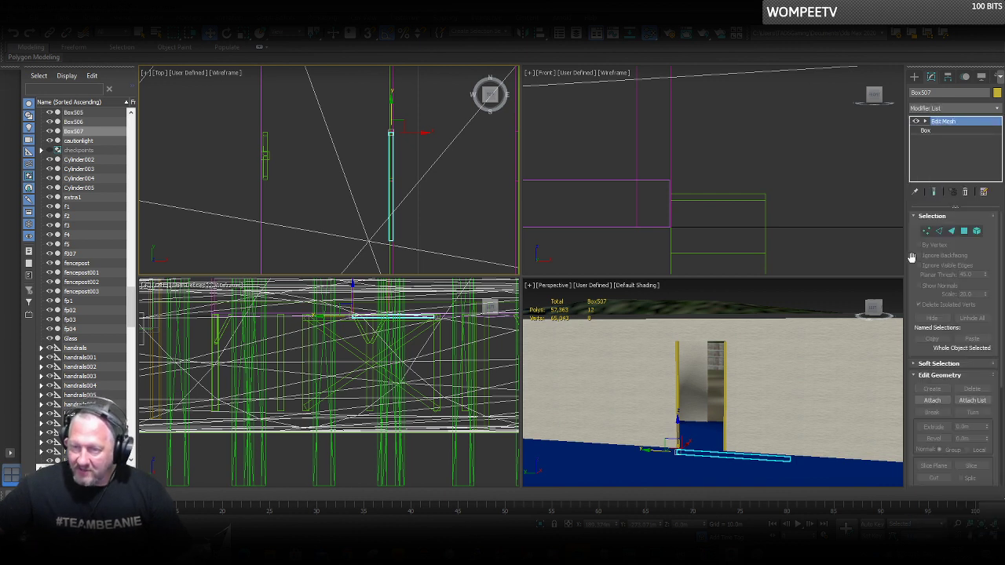
Move the horizontal bar's far-end vertices along Y to shorten it to the doorway's width.
left_click(928, 231)
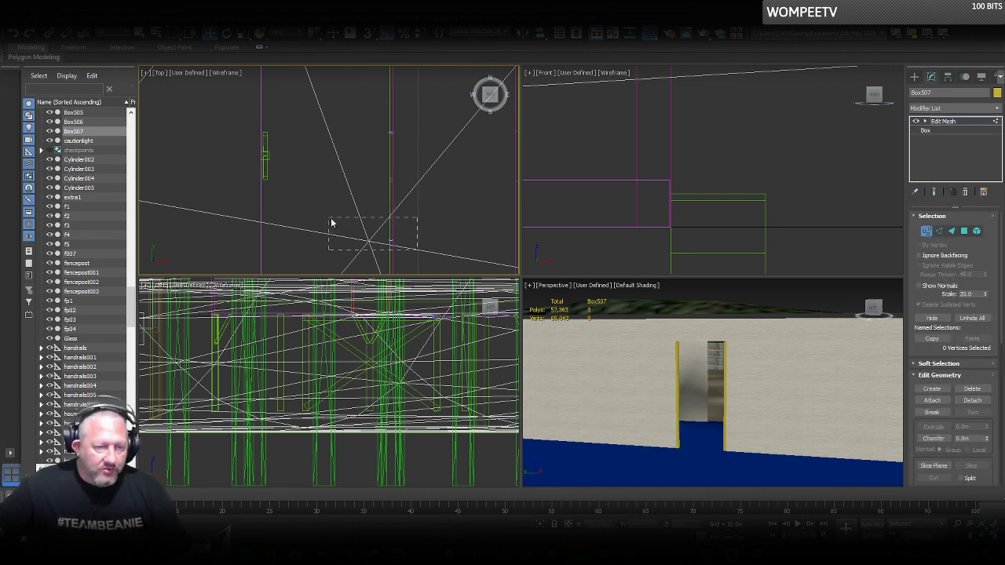
left_click_drag(332, 223, 329, 221)
left_click_drag(388, 163, 392, 191)
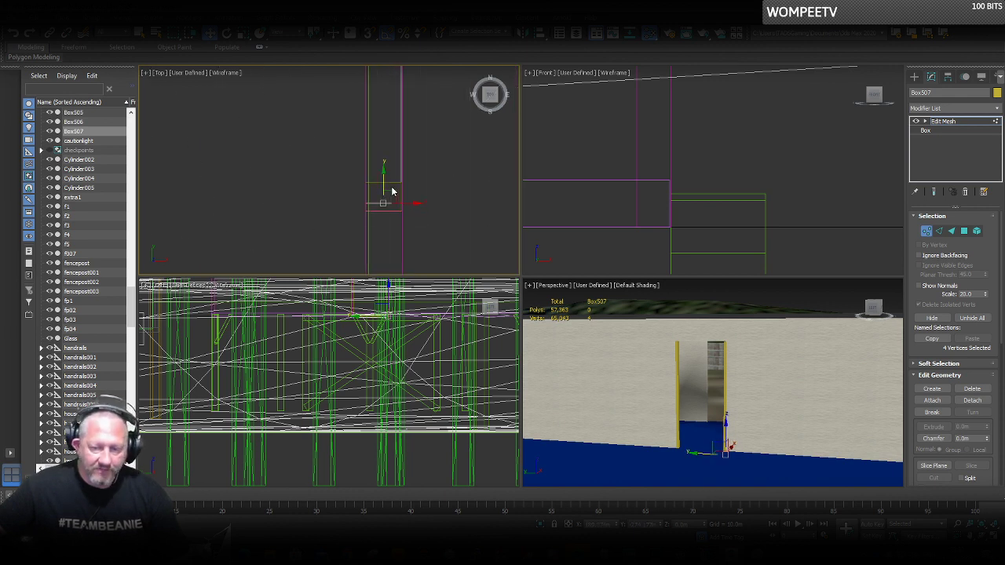
left_click(927, 231)
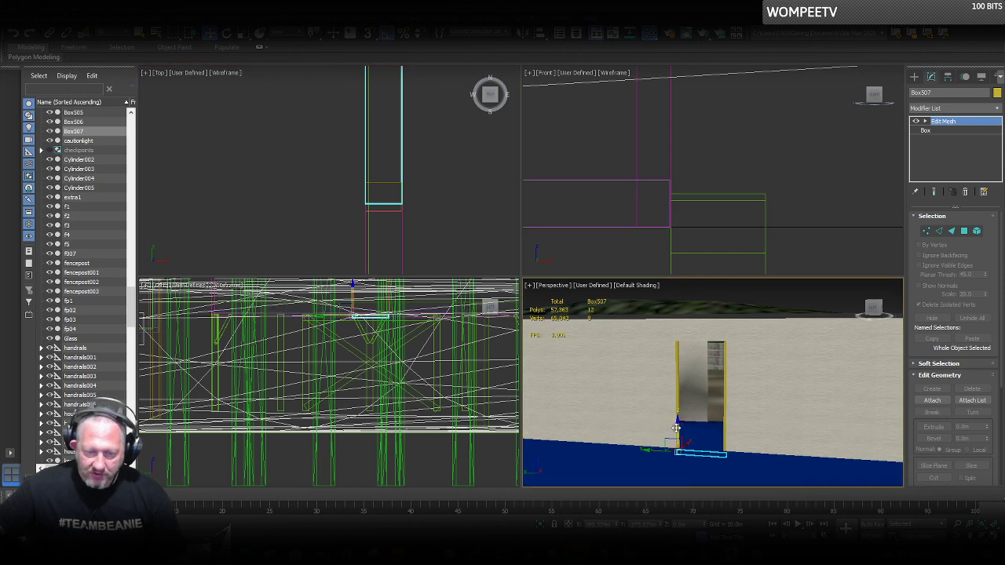
Raise the horizontal bar along Z to the top of the front doorway and fit it onto both posts.
left_click_drag(673, 428, 662, 318)
scroll(680, 334, "up", 6)
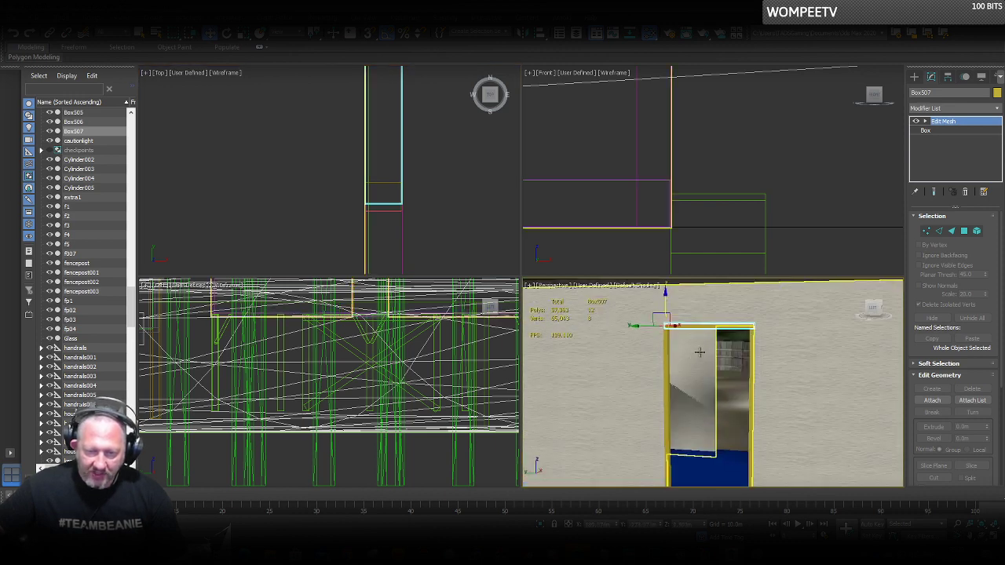
scroll(706, 369, "down", 3)
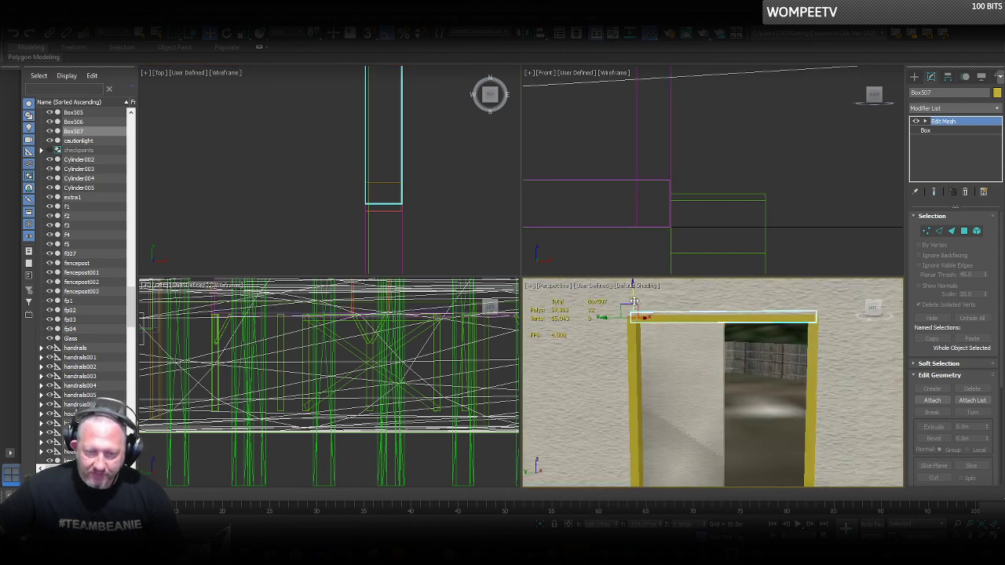
left_click_drag(632, 300, 632, 301)
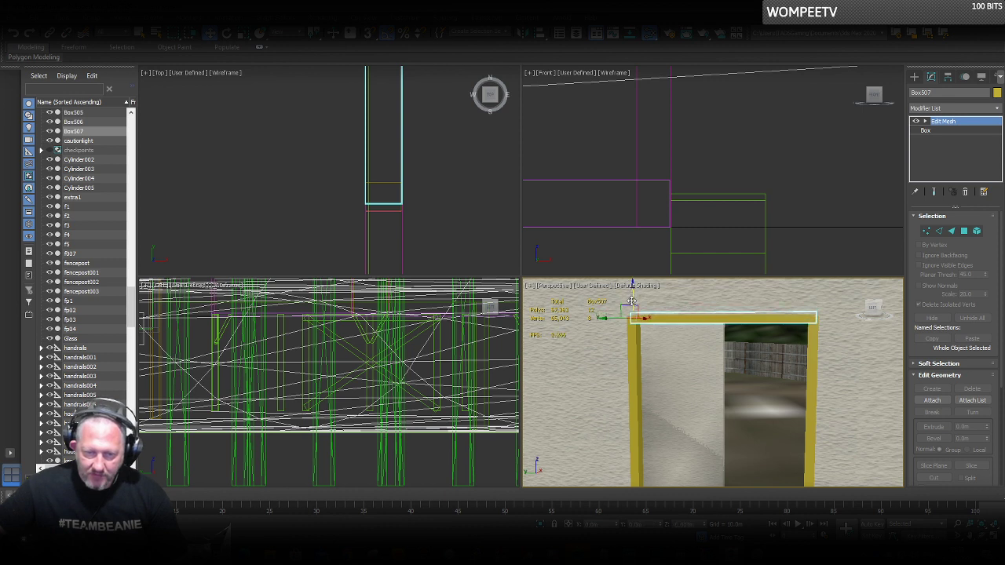
left_click(925, 232)
left_click(925, 232)
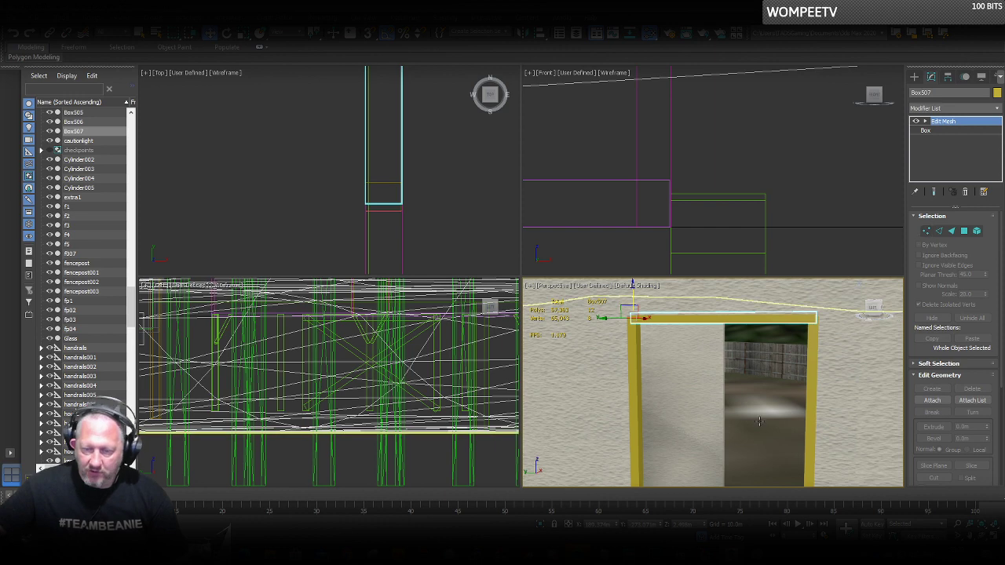
Select both door posts and the top bar and convert them to editable meshes.
left_click(838, 377)
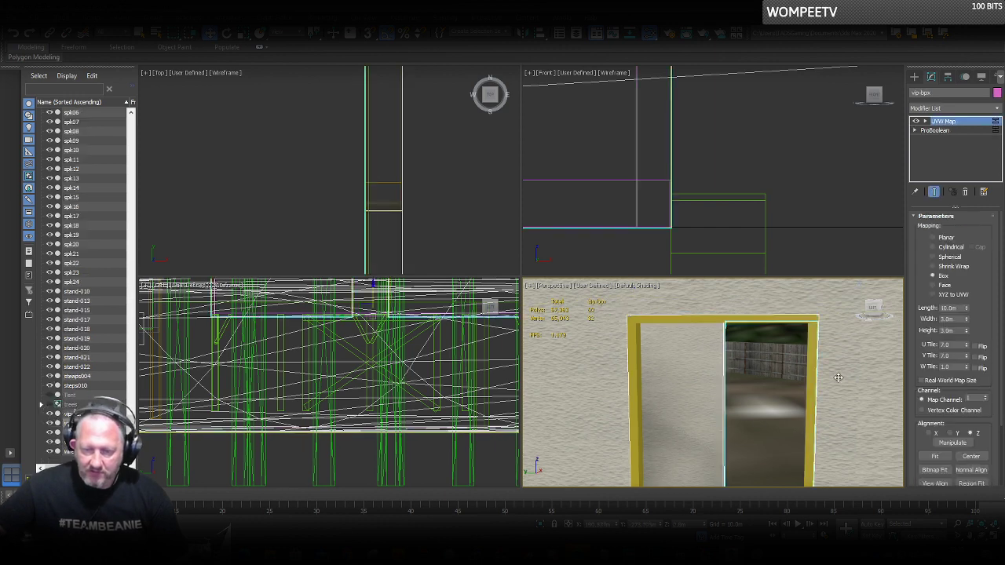
scroll(688, 356, "down", 3)
left_click(666, 358)
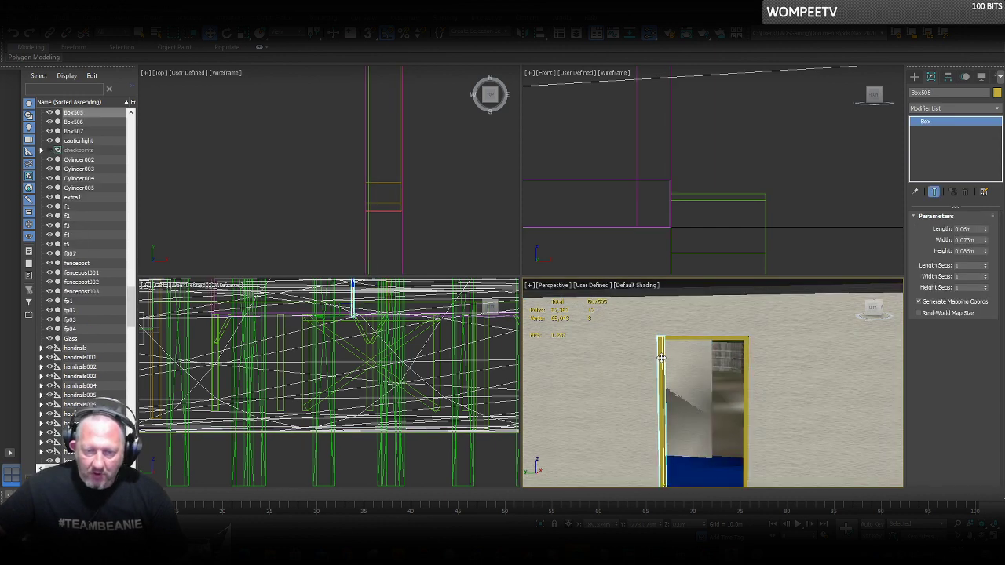
left_click(700, 338, "ctrl")
left_click(745, 359, "ctrl")
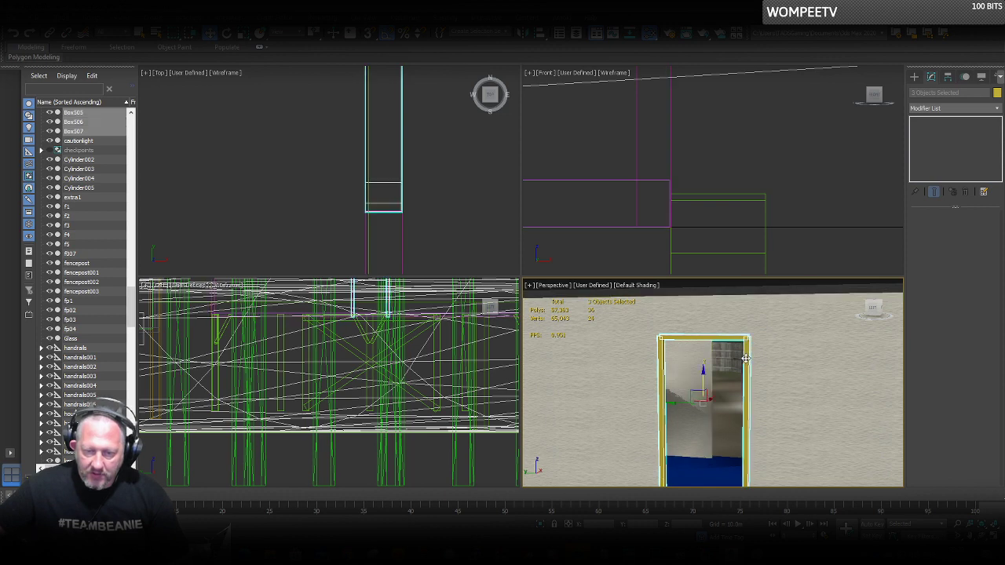
right_click(746, 359)
mouse_move(811, 464)
left_click(850, 464)
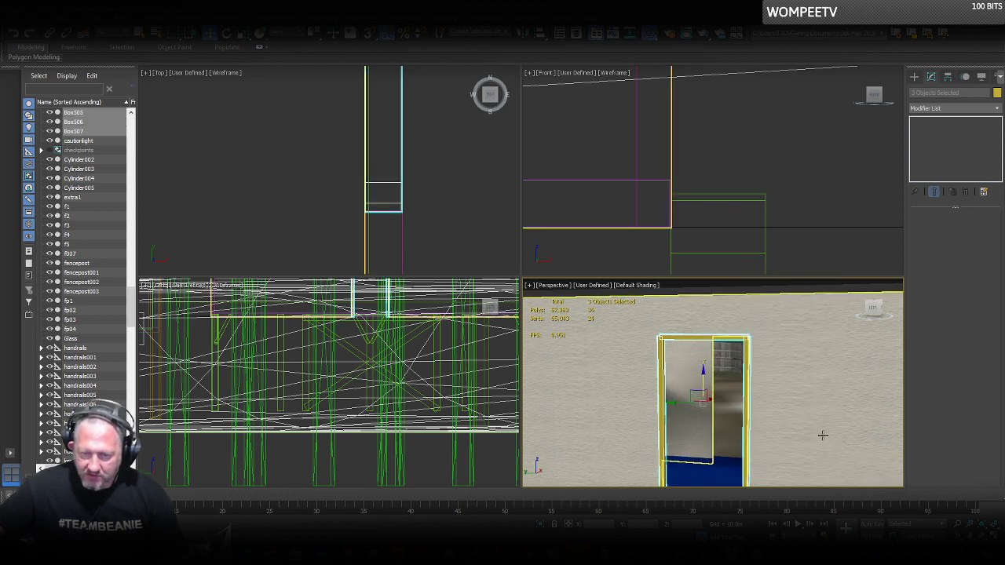
Attach both door posts to the top bar to make a single door frame object.
left_click(703, 340)
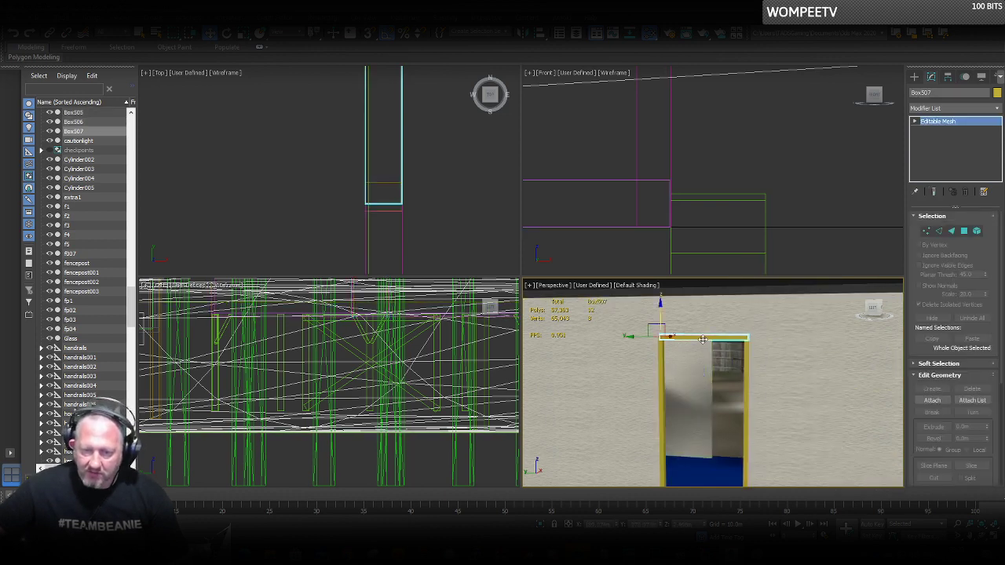
left_click(932, 400)
left_click(662, 377)
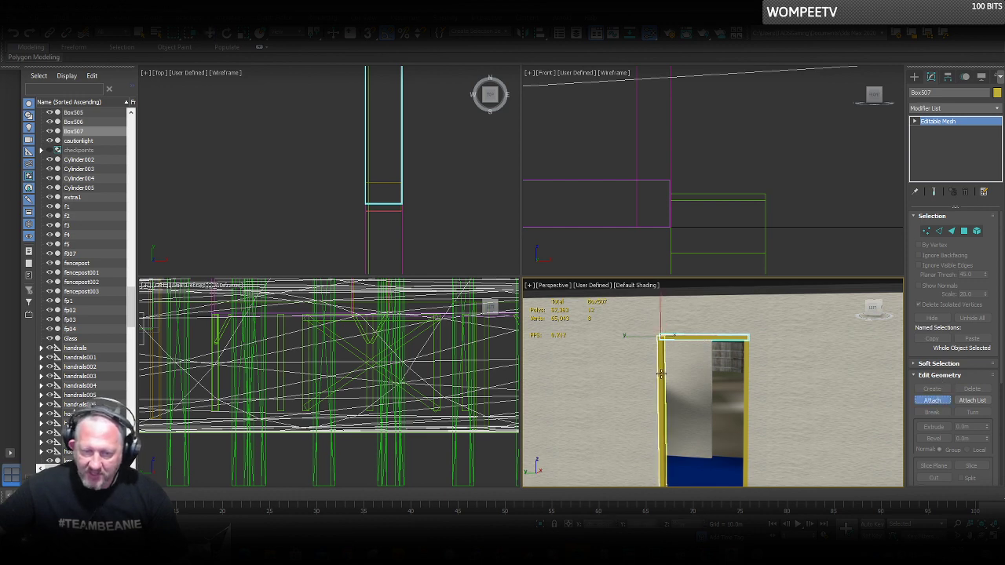
left_click(745, 377)
right_click(747, 374)
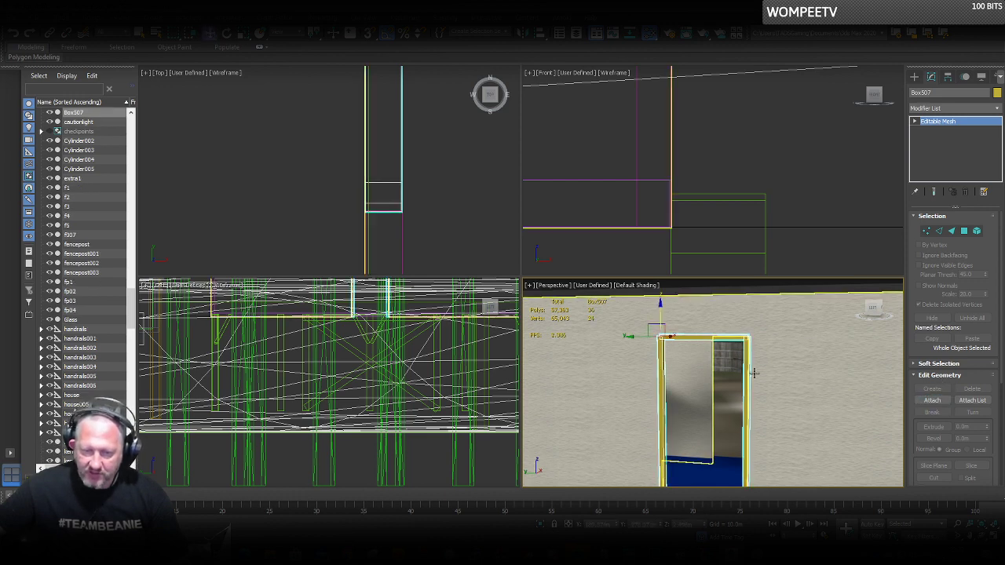
left_click(752, 384)
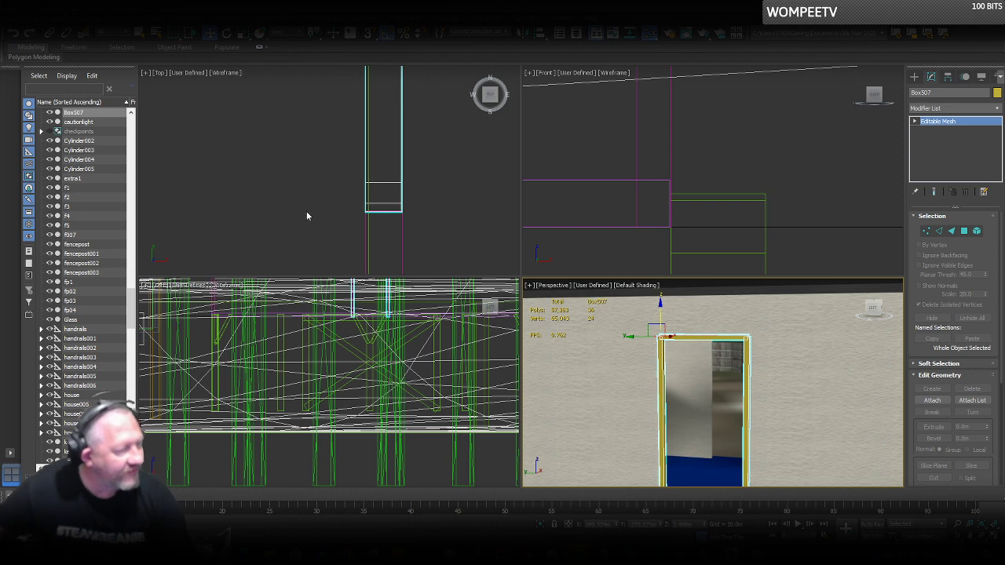
Try a copy of the door frame moved along X to the next wall and delete it.
scroll(305, 196, "down", 8)
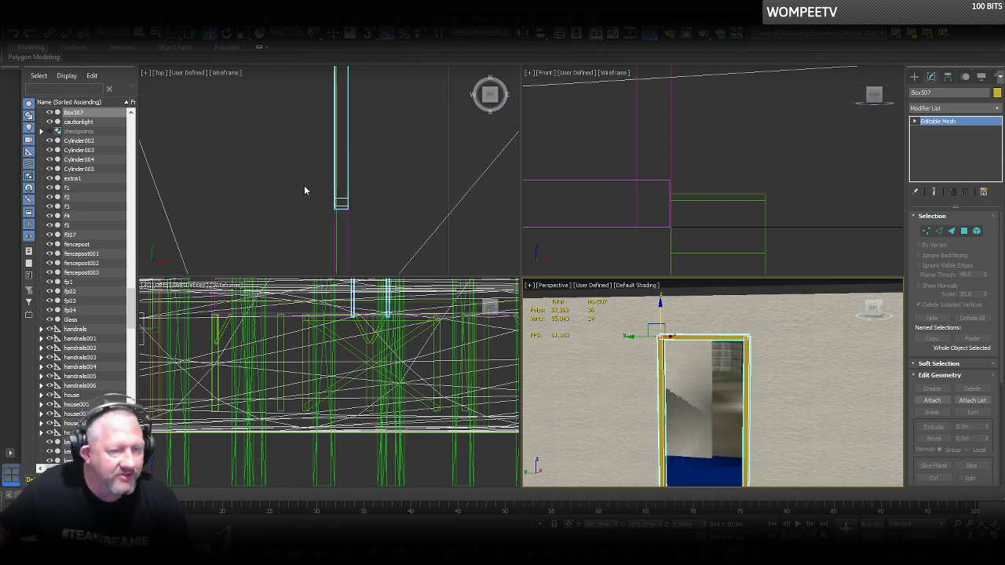
scroll(260, 174, "up", 4)
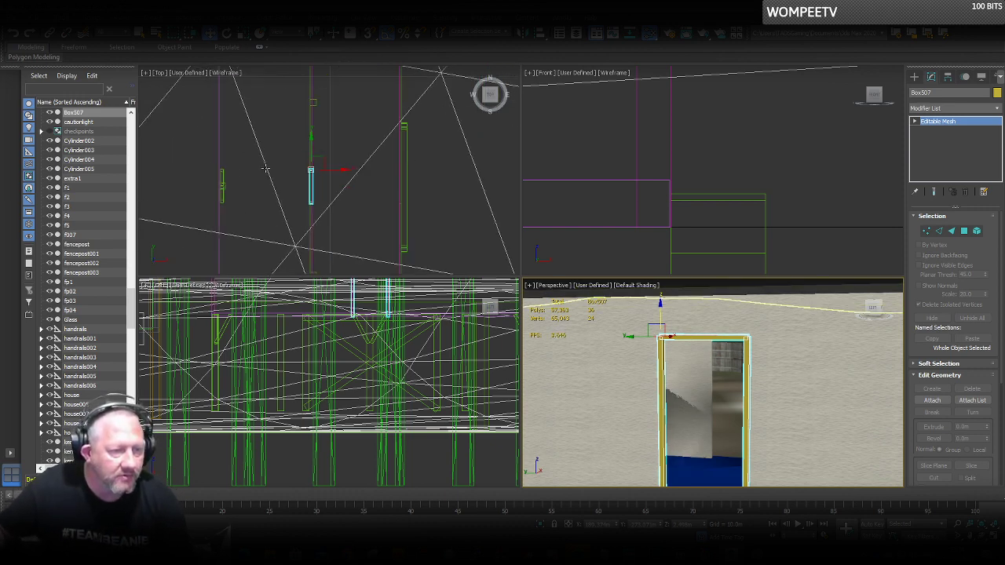
middle_click_drag(262, 177, 224, 182)
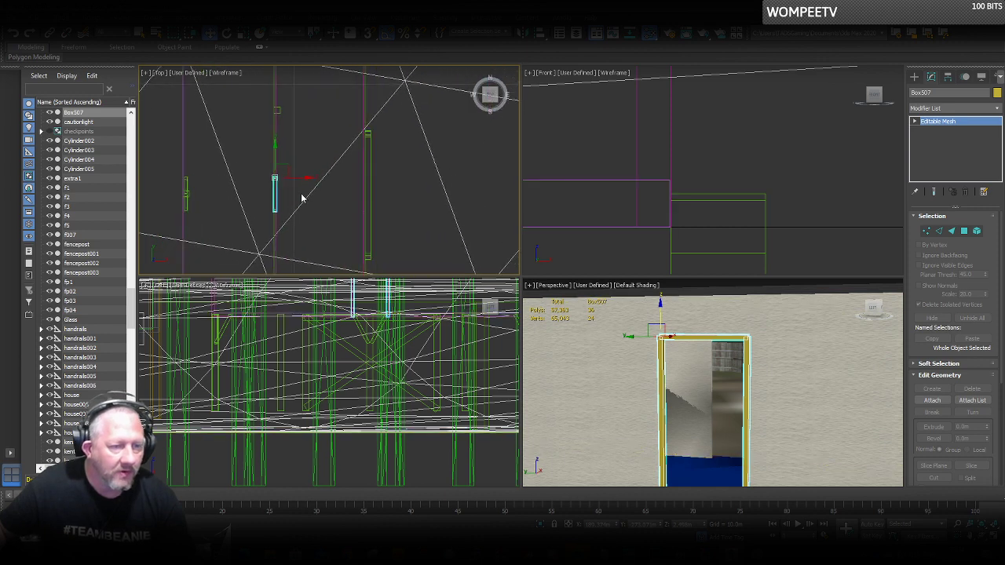
left_click_drag(320, 175, 383, 182, "shift")
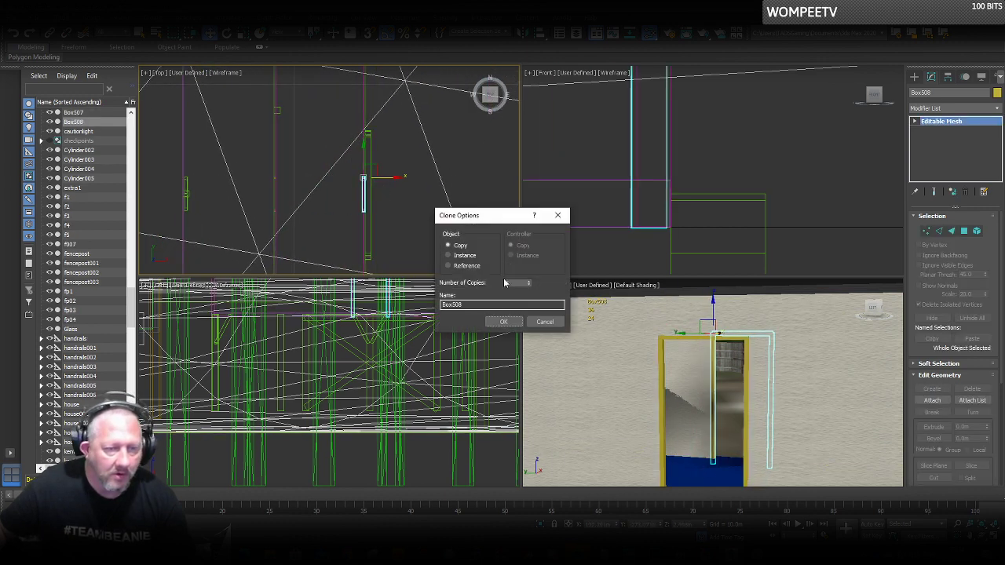
left_click(502, 322)
scroll(385, 166, "up", 3)
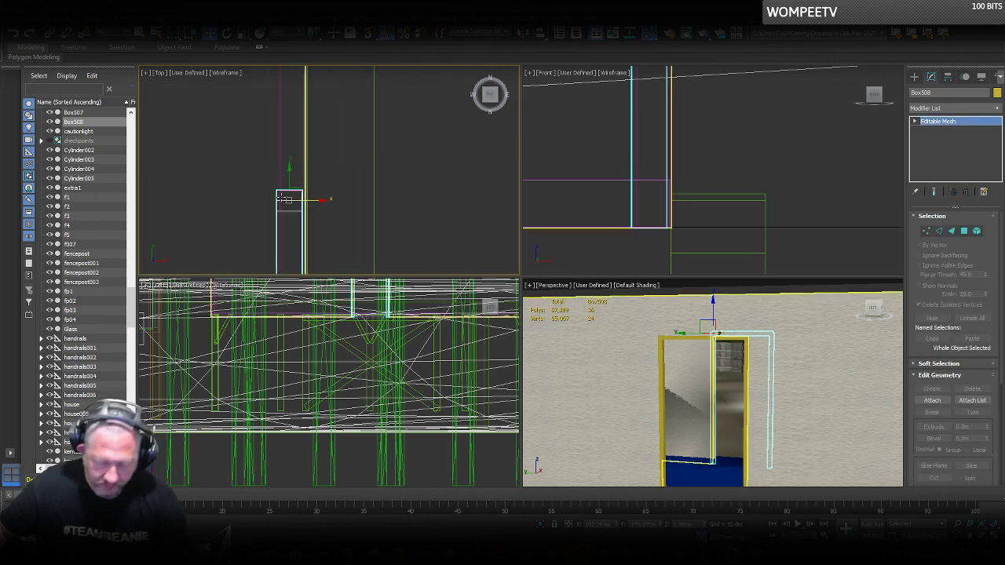
key("Delete")
Select the door frame in the front doorway and rename it vip-doorframe.
scroll(345, 202, "down", 2)
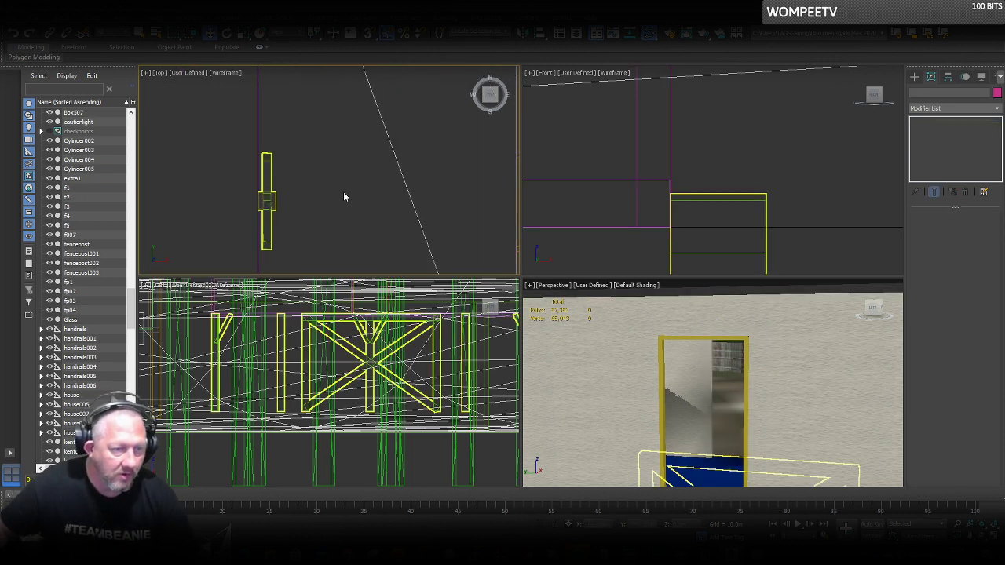
scroll(349, 192, "down", 2)
scroll(430, 173, "up", 4)
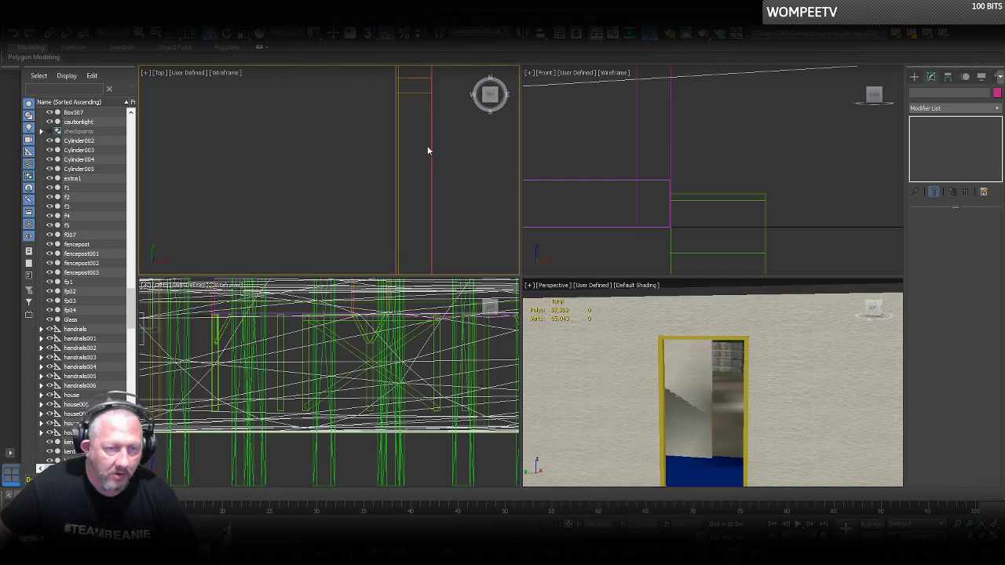
left_click(420, 99)
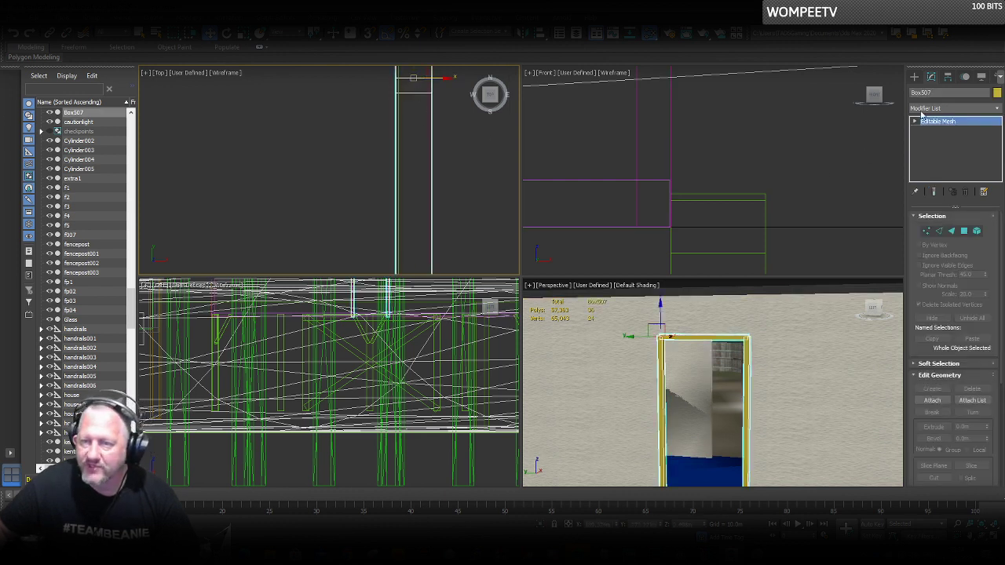
left_click_drag(932, 93, 909, 95)
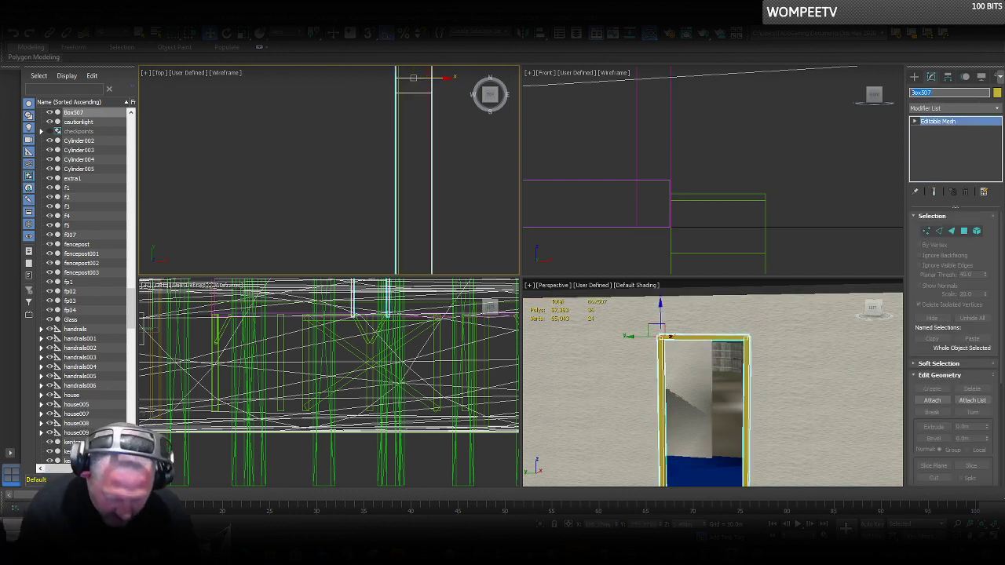
type("D")
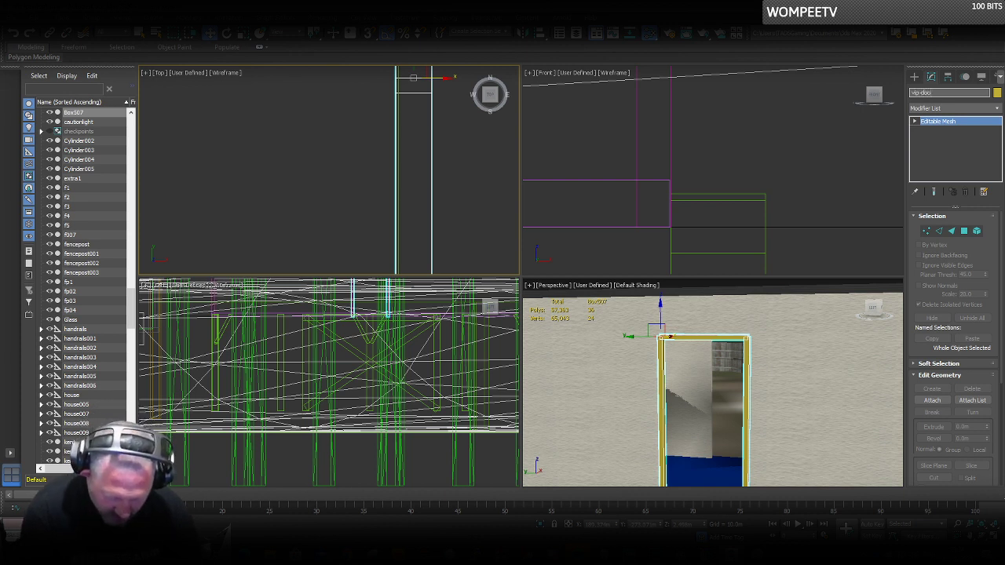
type("ip-doorframe")
key("Return")
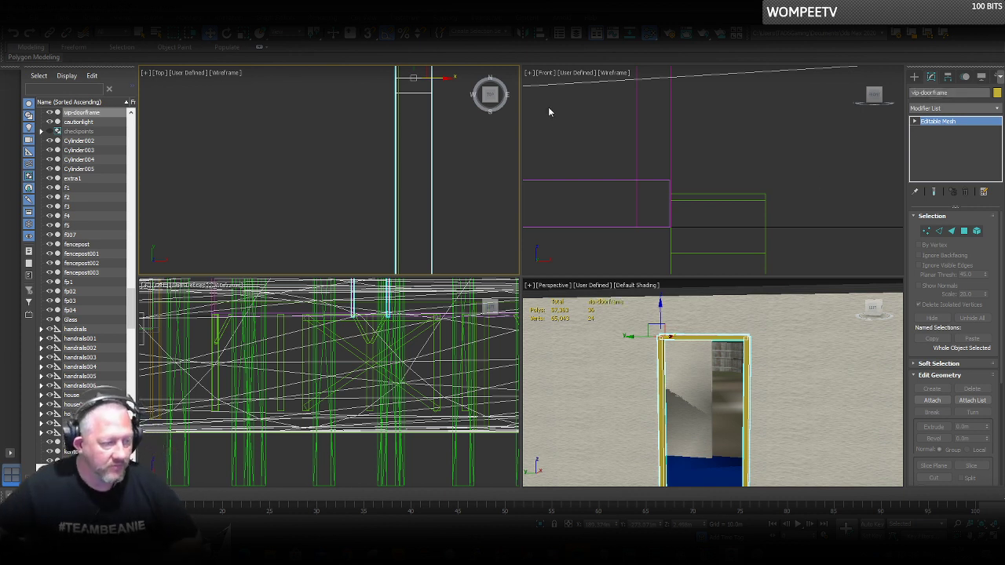
Copy vip-doorframe along X to the opposite wall's doorway as vip-doorframe001 and align it with the wall.
scroll(272, 133, "down", 9)
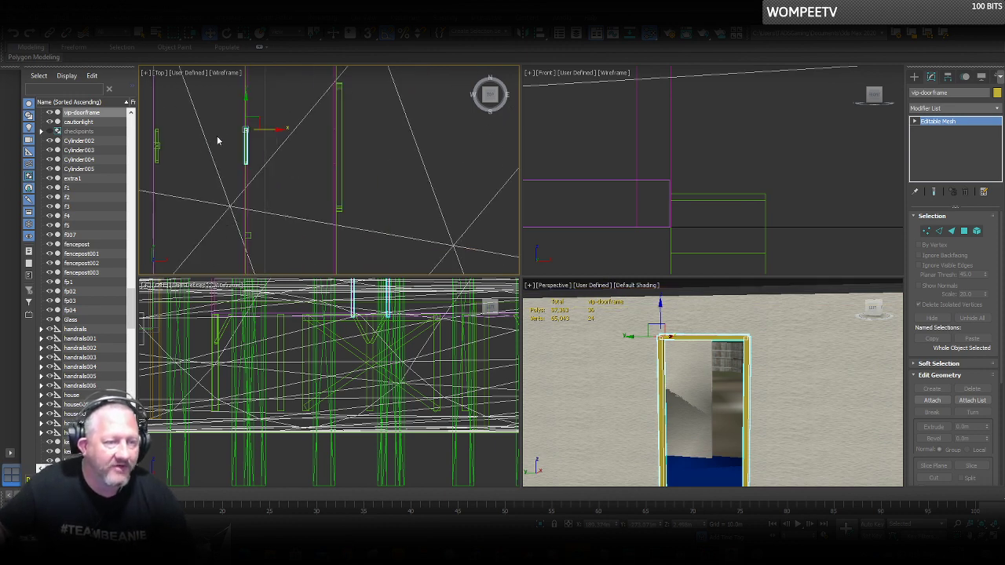
left_click_drag(269, 129, 357, 133, "shift")
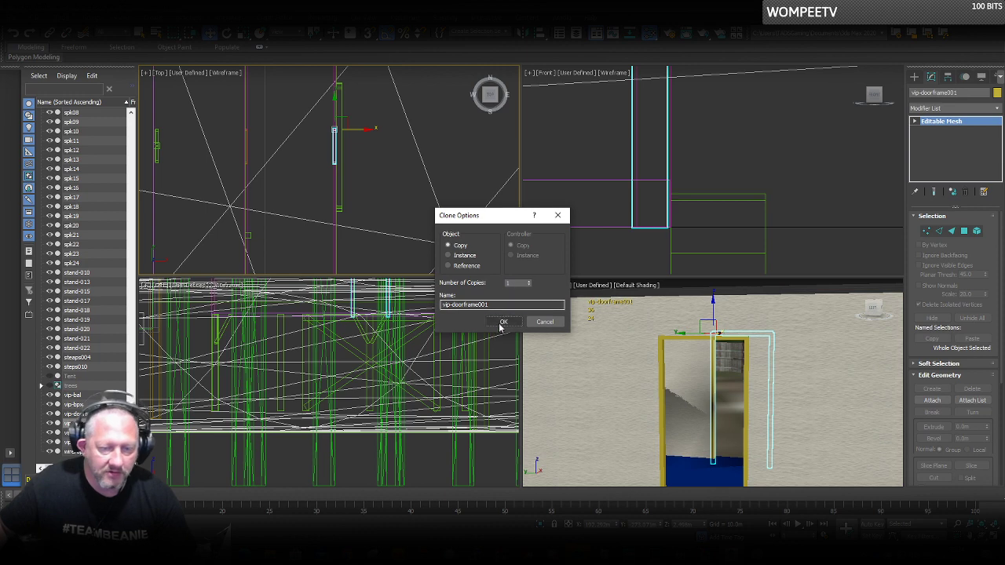
left_click(500, 322)
scroll(338, 130, "up", 8)
scroll(348, 123, "up", 5)
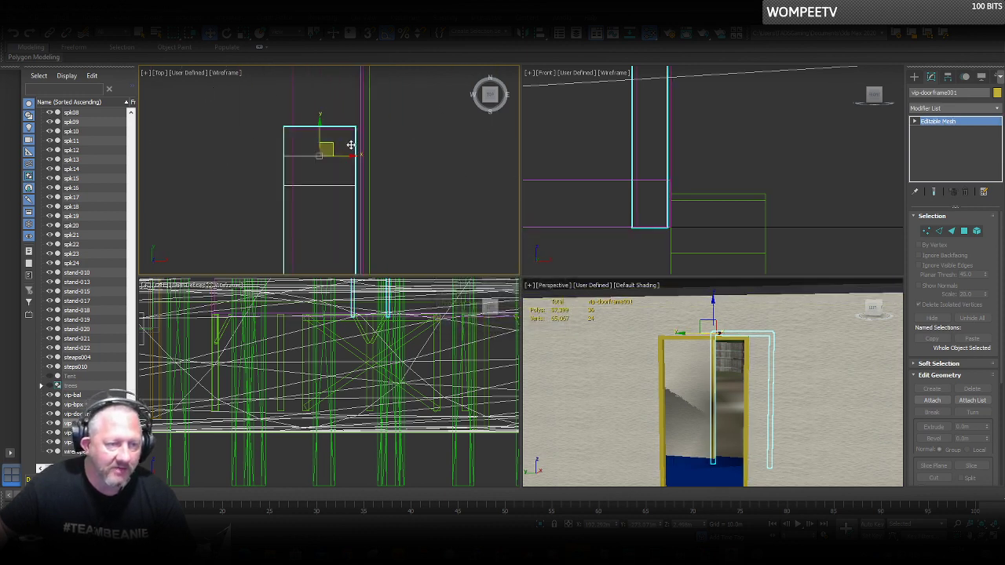
left_click_drag(343, 156, 345, 159)
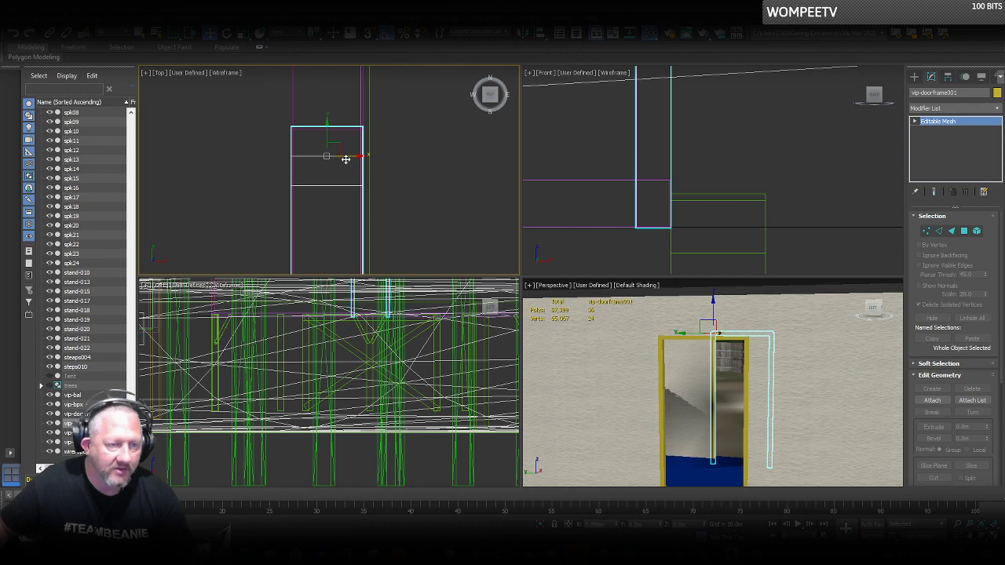
Inspect the copied door frame's fit in the doorway and its position between the VIP box walls.
scroll(766, 341, "down", 8)
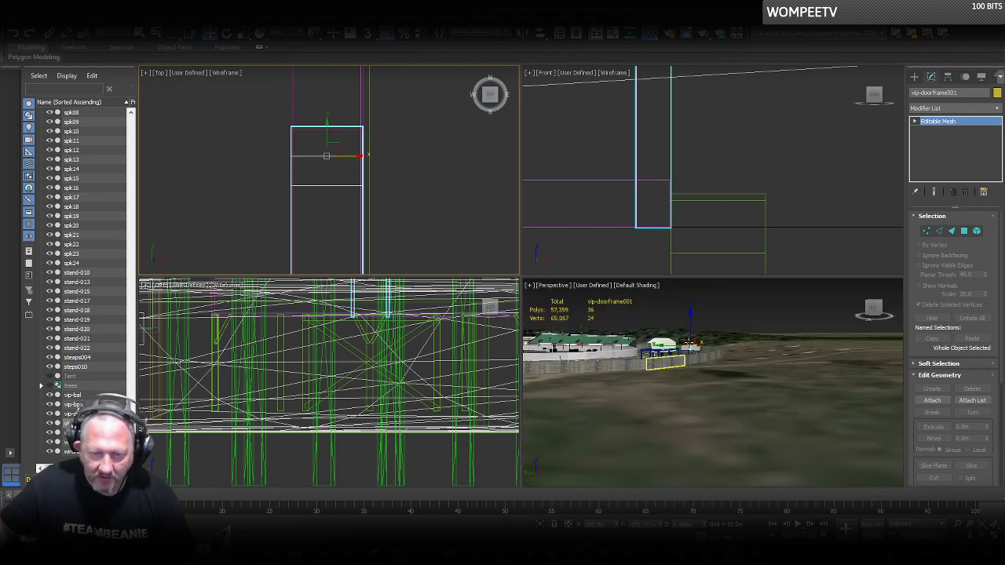
scroll(660, 351, "up", 4)
scroll(691, 351, "up", 10)
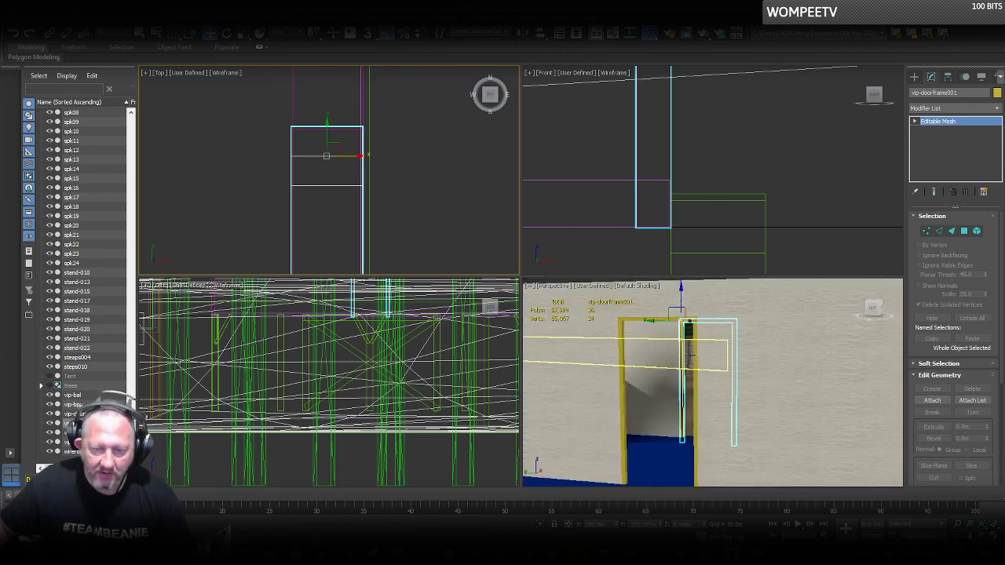
left_click(684, 345)
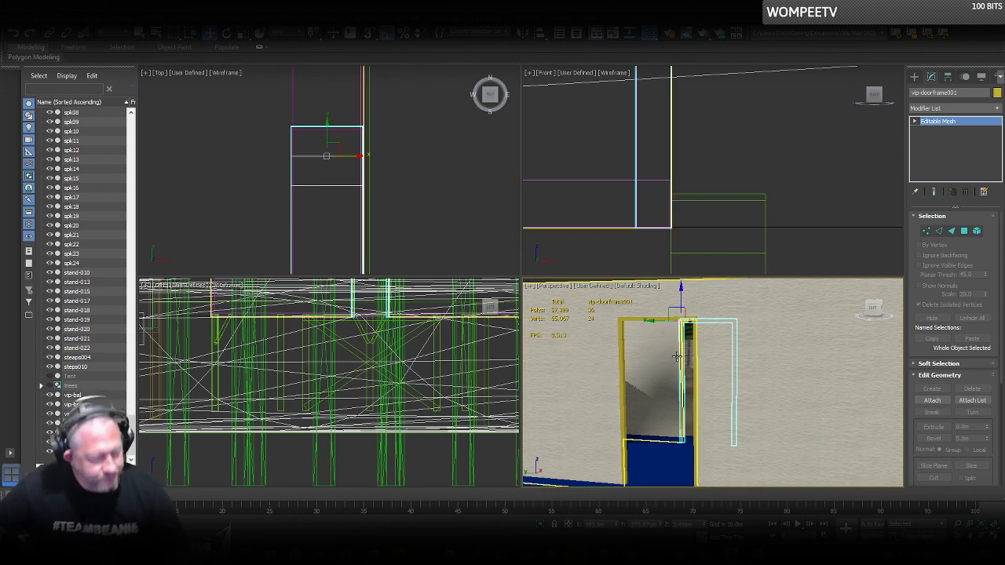
left_click(804, 340)
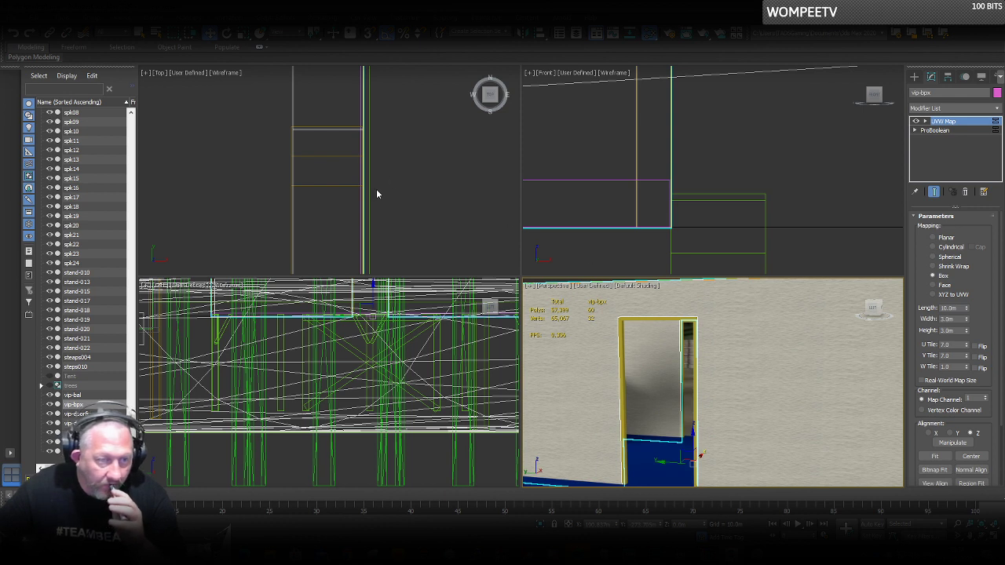
scroll(358, 222, "up", 5)
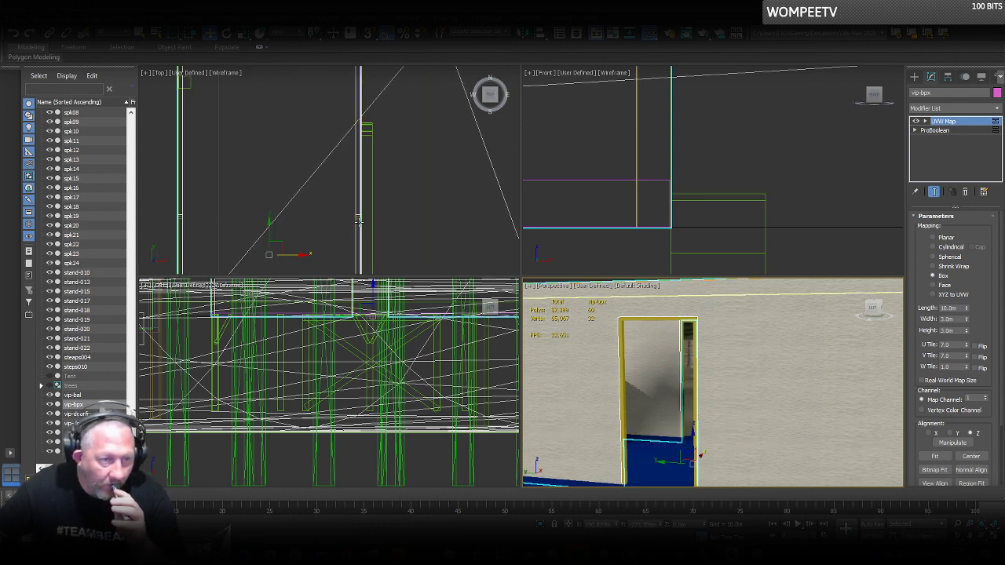
left_click(358, 178)
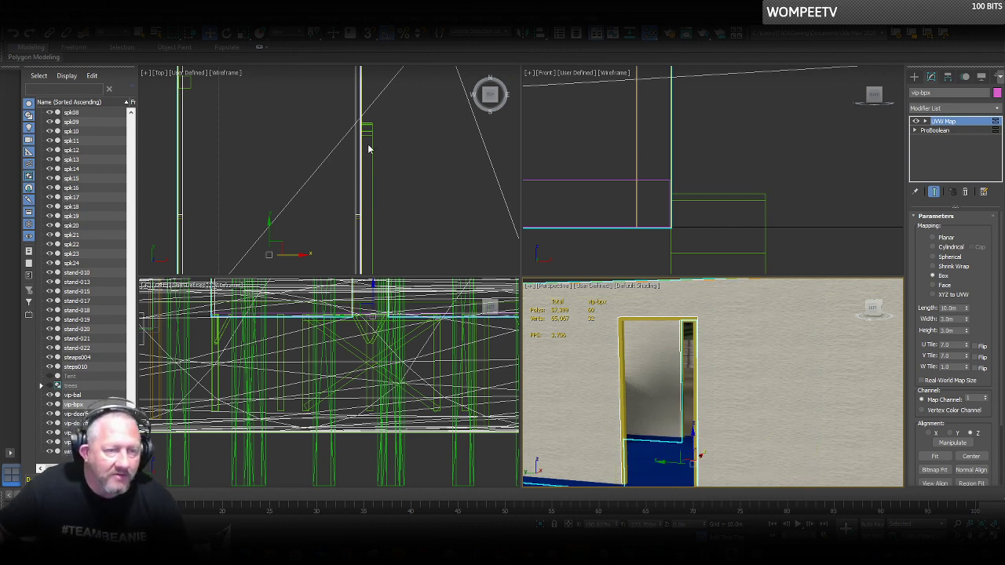
scroll(368, 148, "down", 3)
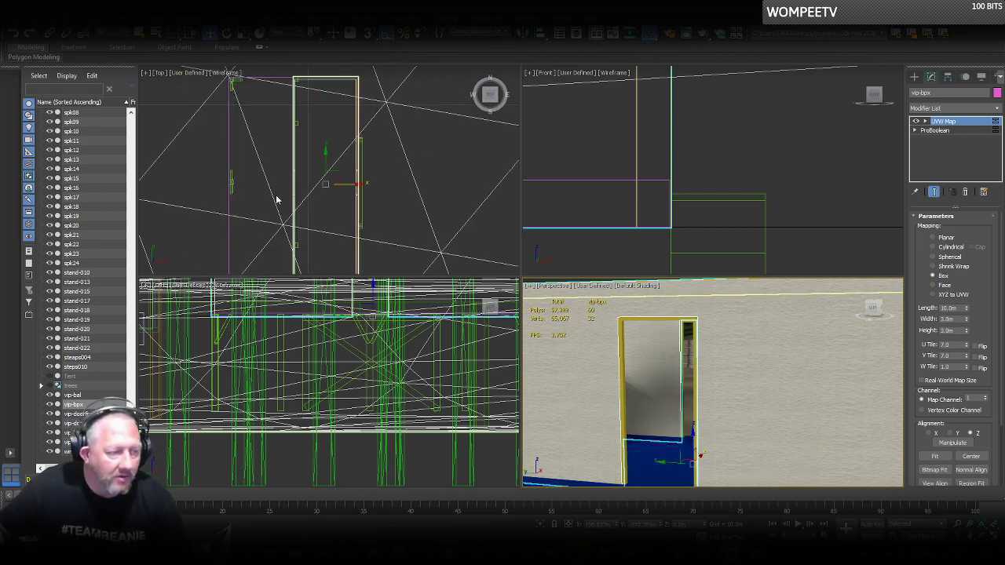
Create a box for the door inside the front door frame, about 1.02 m long, 0.05 m wide and 1.18 m high.
scroll(276, 196, "up", 4)
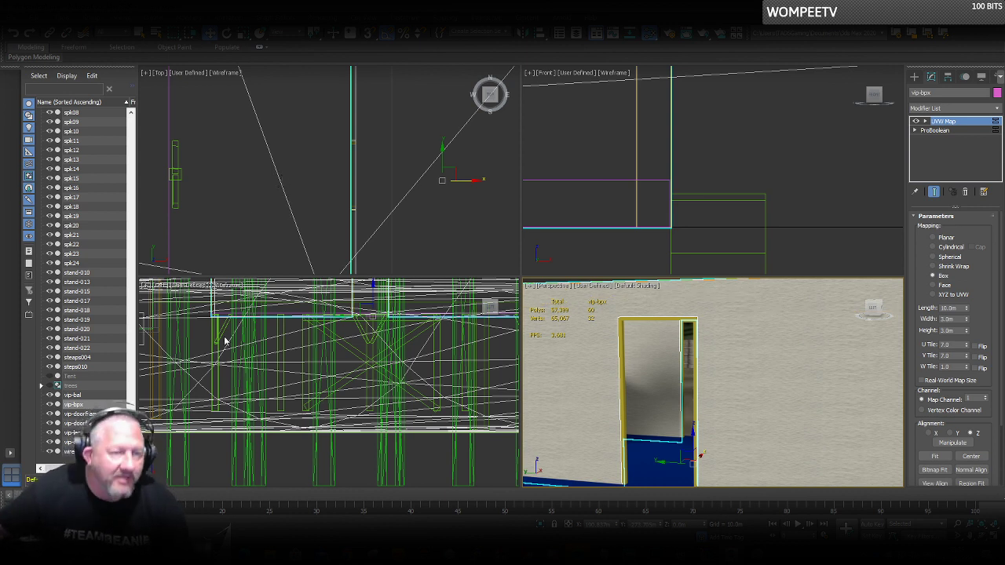
scroll(349, 167, "up", 3)
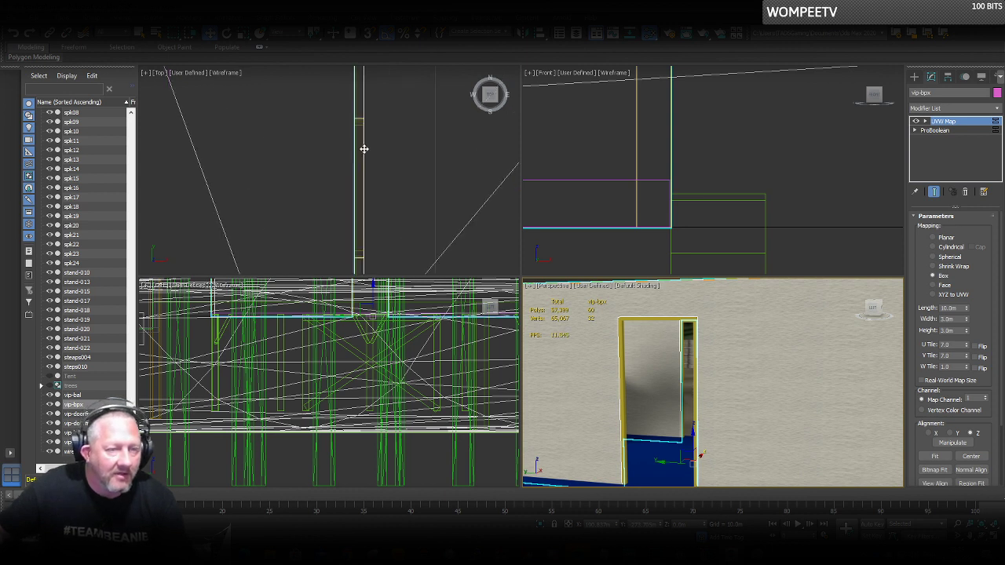
left_click(914, 77)
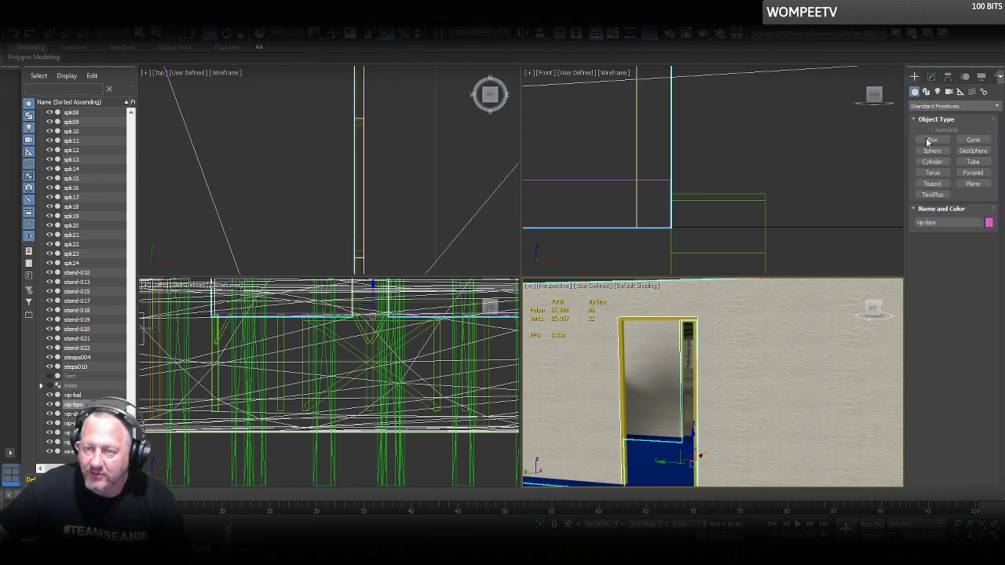
left_click(933, 140)
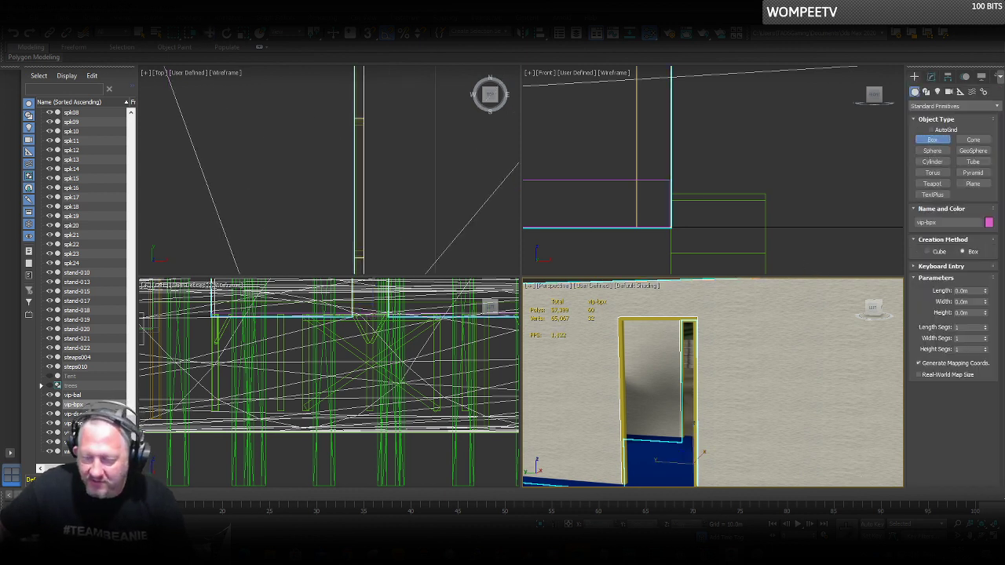
left_click(460, 186)
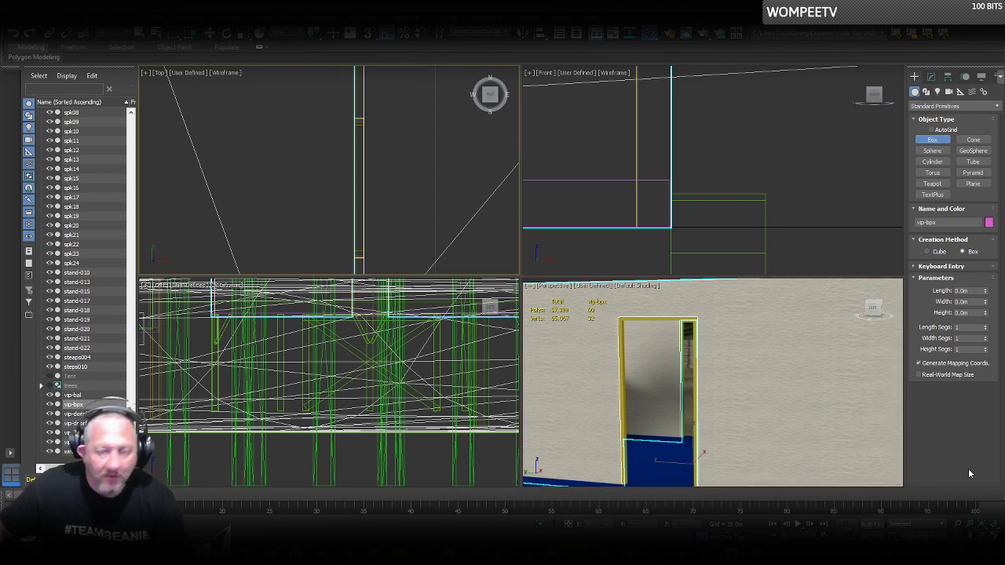
key("alt+w")
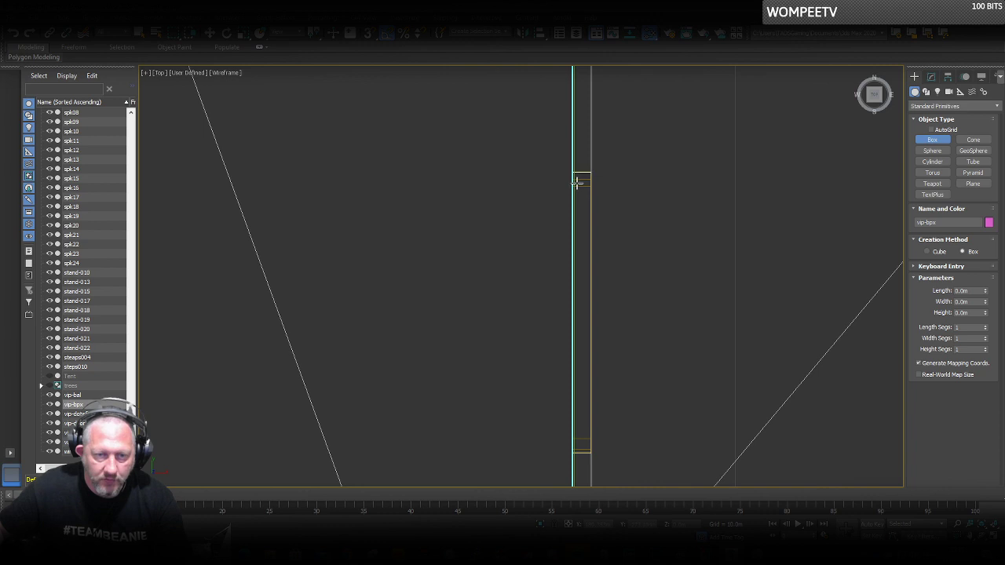
left_click_drag(573, 186, 588, 437)
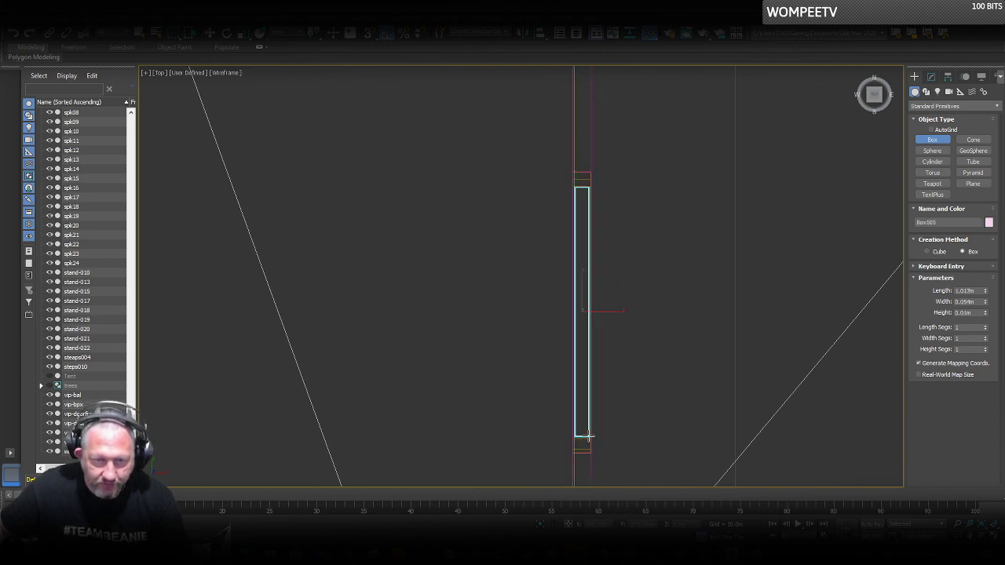
left_click(568, 146)
right_click(569, 152)
key("alt+w")
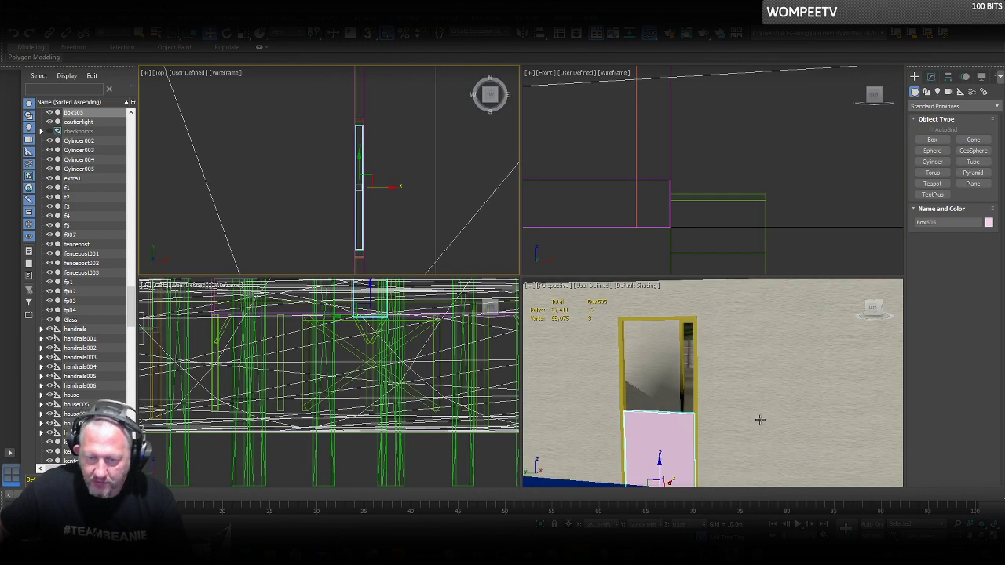
Scale the door box along Z up to the top bar of the frame and check its fit.
right_click(646, 441)
left_click(689, 464)
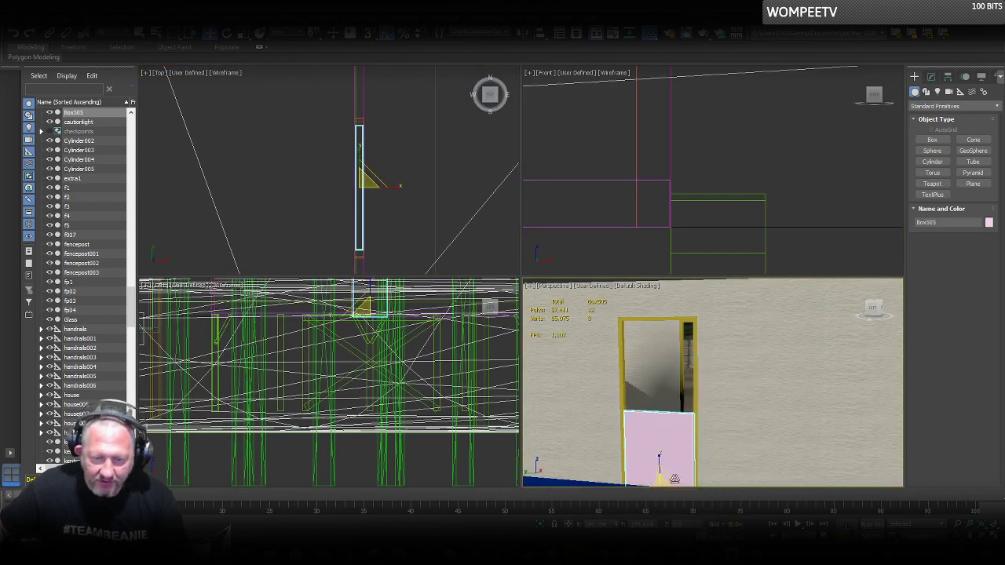
left_click_drag(661, 460, 657, 418)
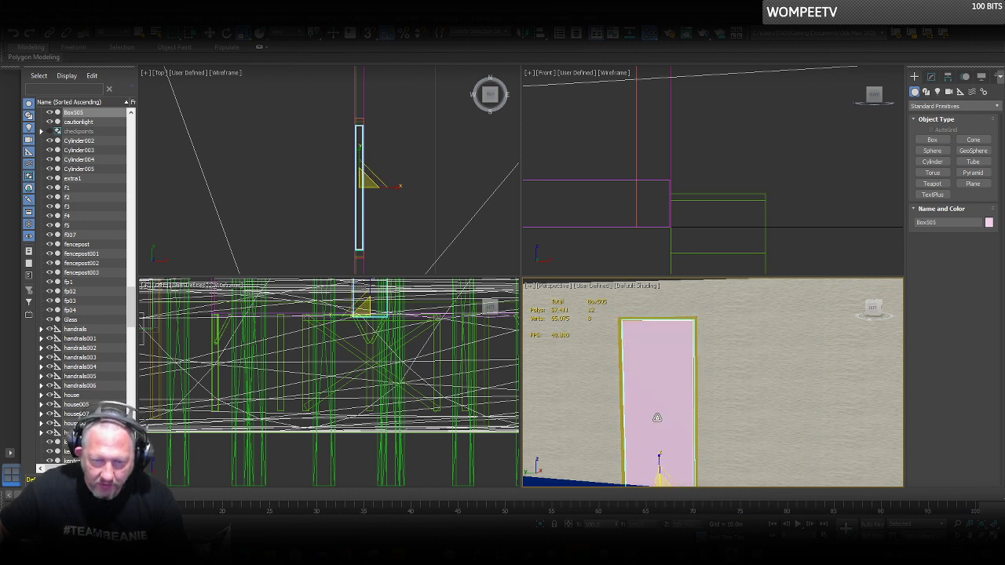
right_click(657, 411)
left_click(670, 422)
scroll(649, 317, "up", 4)
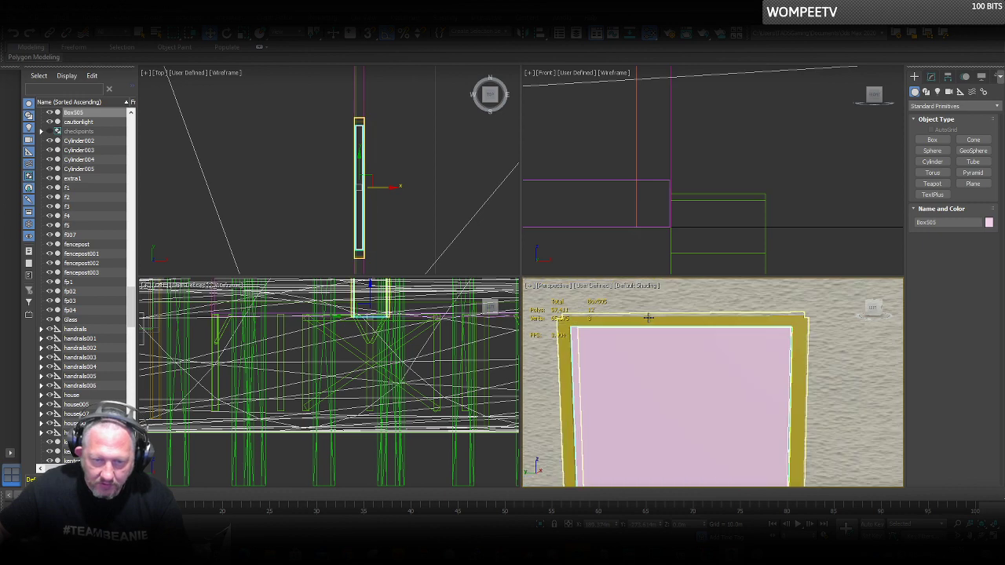
scroll(648, 317, "down", 4)
scroll(665, 398, "down", 4)
scroll(673, 443, "up", 4)
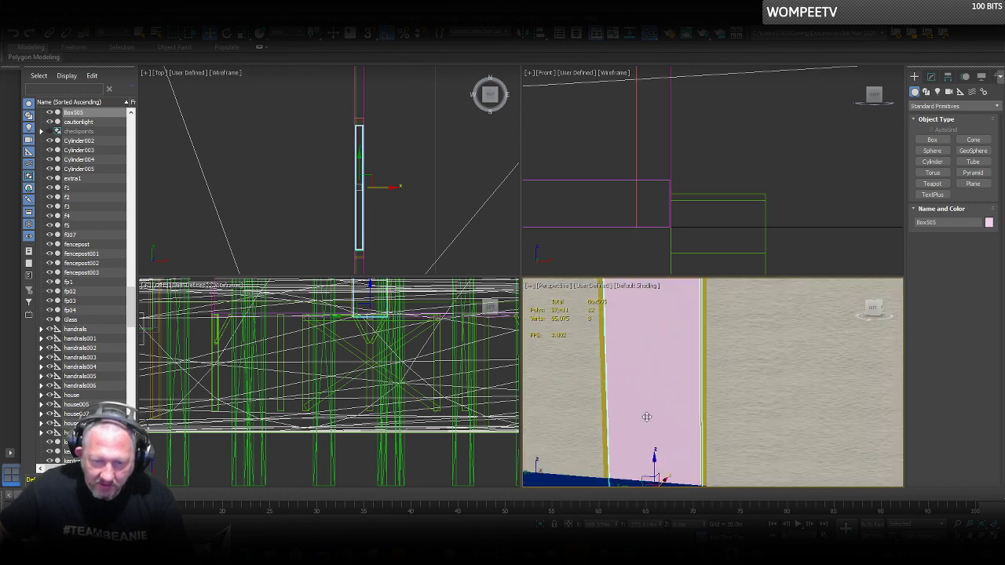
right_click(650, 417)
left_click(665, 432)
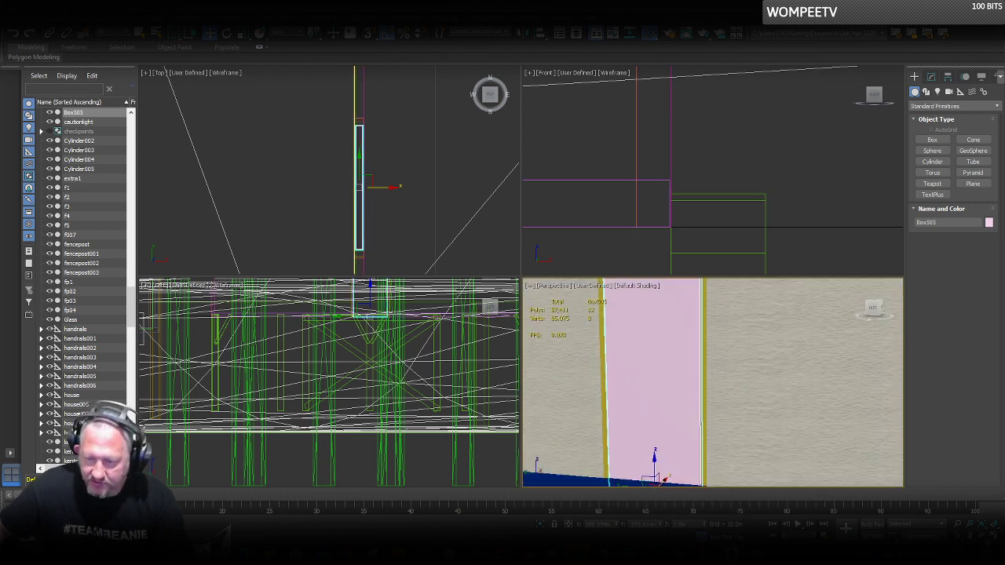
Add a UVW Map modifier to the door box inside the front door frame.
mouse_move(769, 405)
middle_mouse_down("alt")
mouse_move(818, 388)
mouse_move(763, 365)
mouse_move(724, 384)
mouse_move(725, 403)
mouse_move(760, 412)
middle_mouse_up("alt")
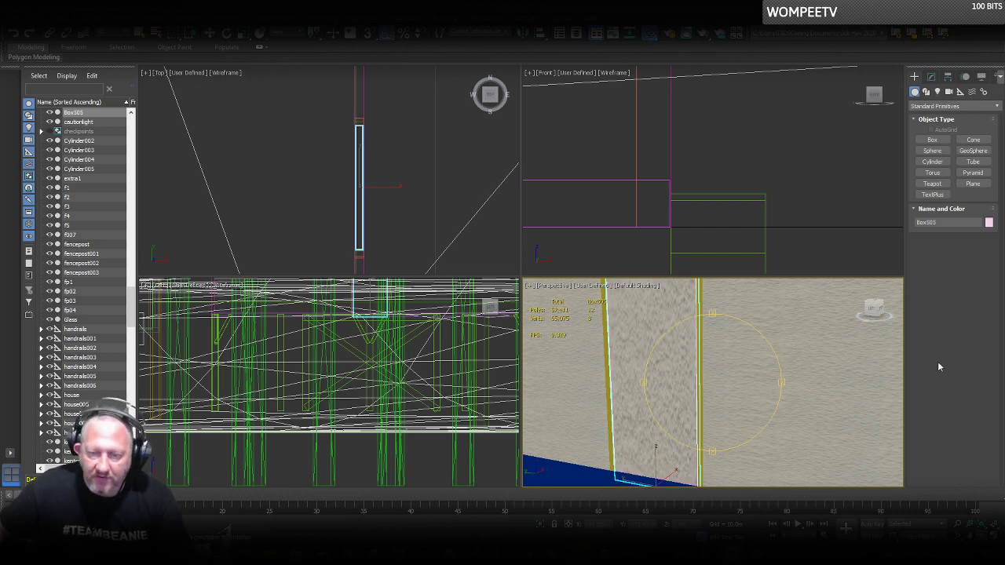
left_click(931, 79)
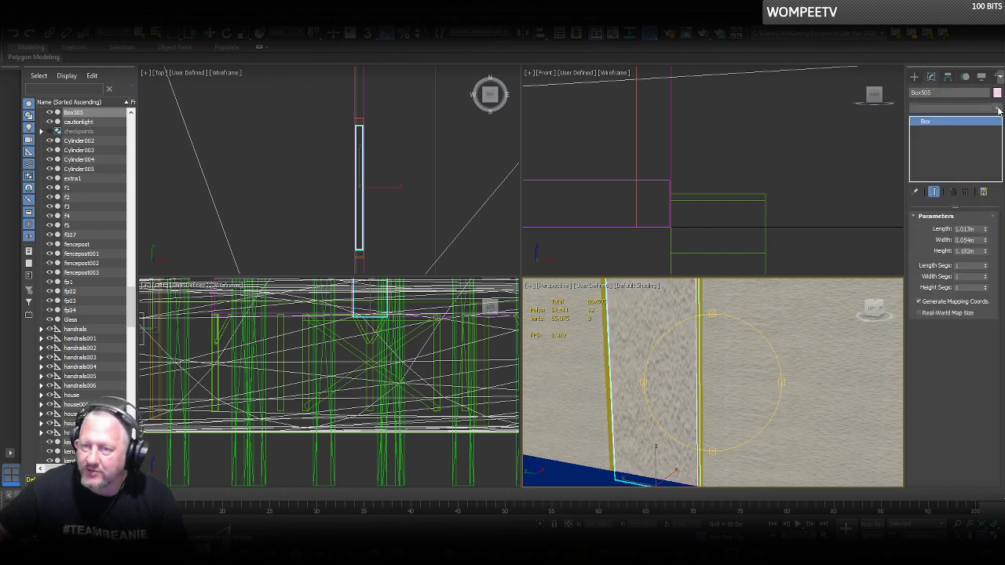
left_click(949, 106)
scroll(954, 314, "down", 10)
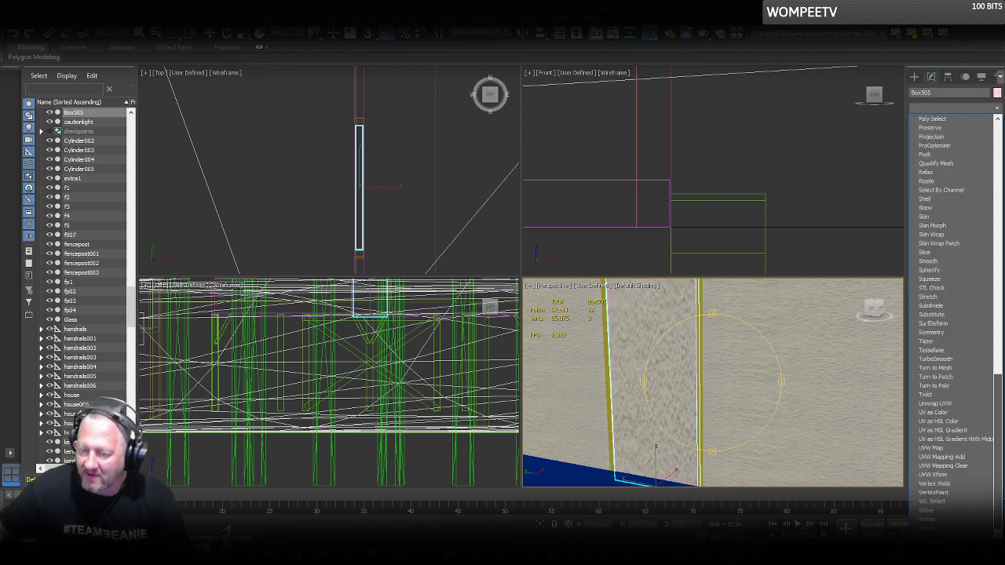
left_click(932, 448)
Set the door's UVW Map to Box mapping with U Tile 3.0 and V Tile 3.0, and check the texture.
double_click(952, 345)
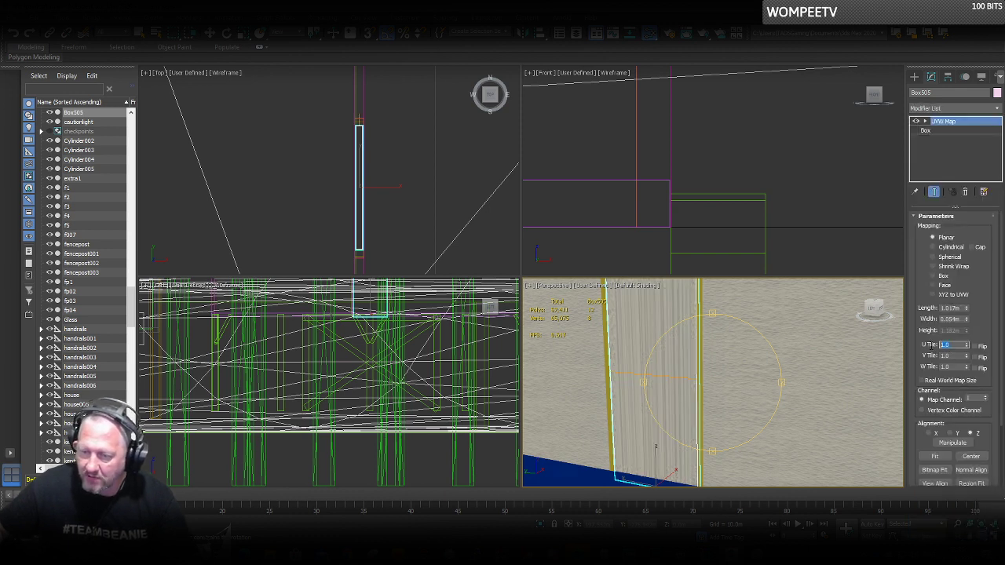
type("3")
key("Tab")
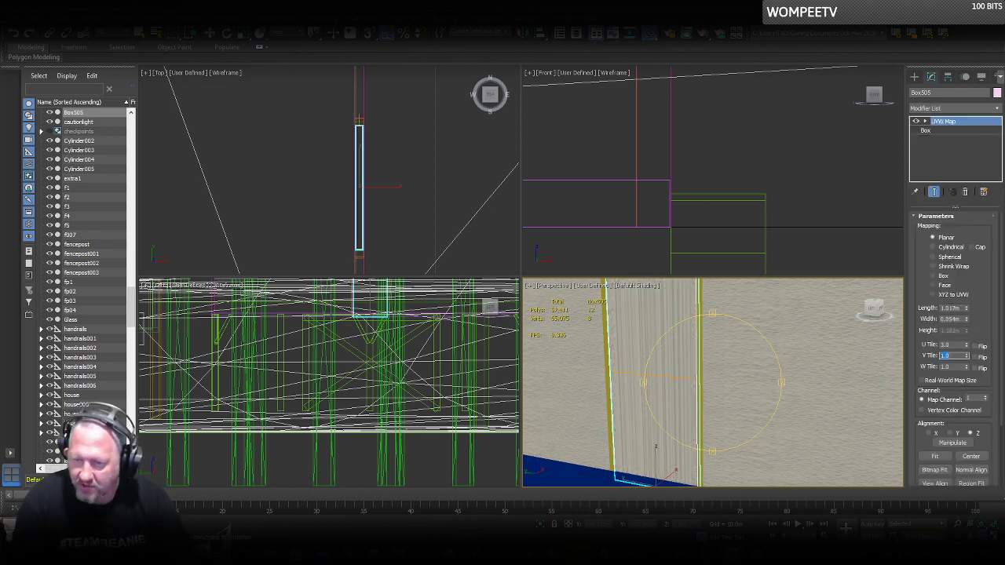
type("3")
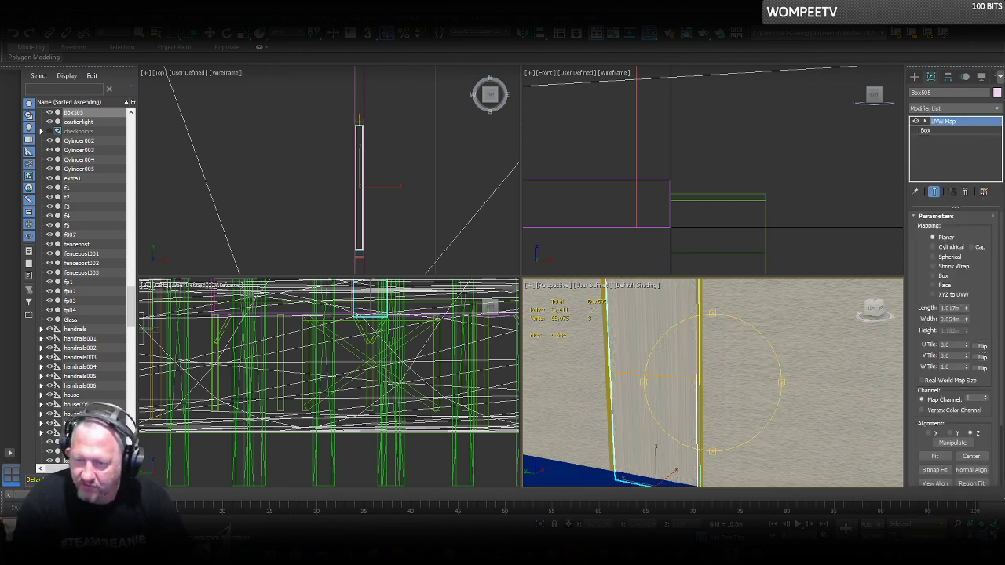
left_click(941, 277)
left_click_drag(699, 405, 746, 382)
scroll(683, 393, "down", 10)
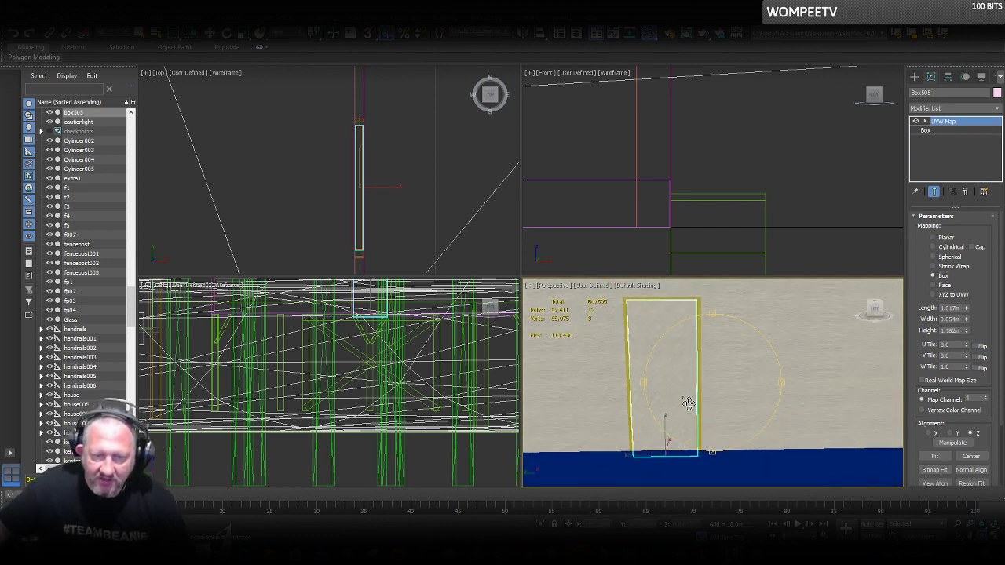
middle_click_drag(663, 404, 691, 401, "alt")
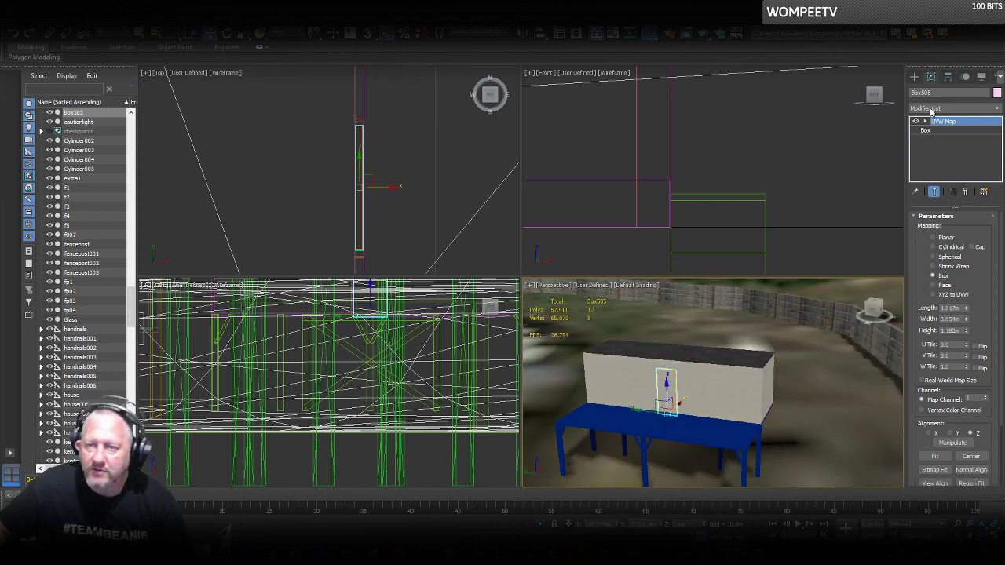
Rename the door box as vip-door.
left_click_drag(935, 94, 862, 99)
type("wi")
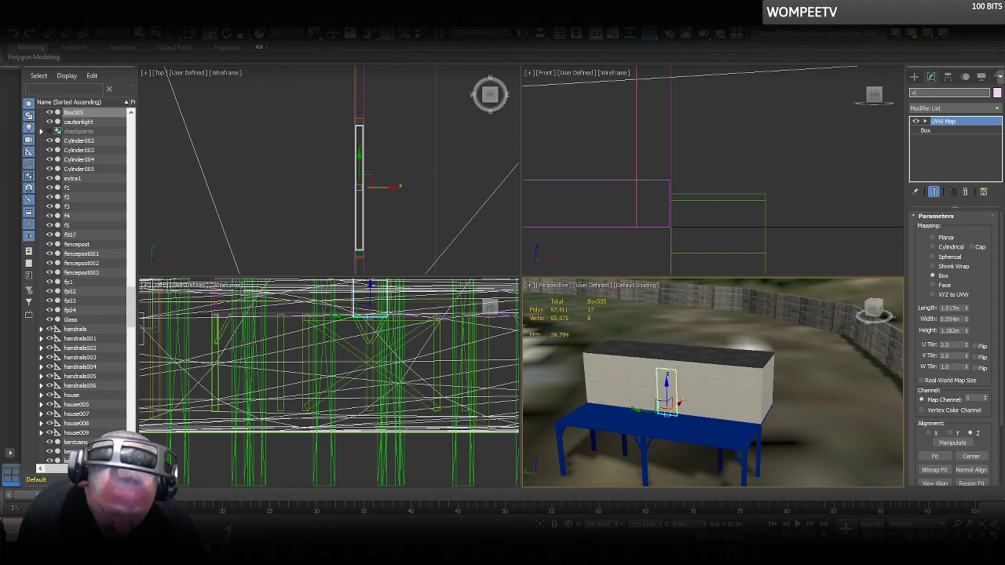
type("p-door")
key("Return")
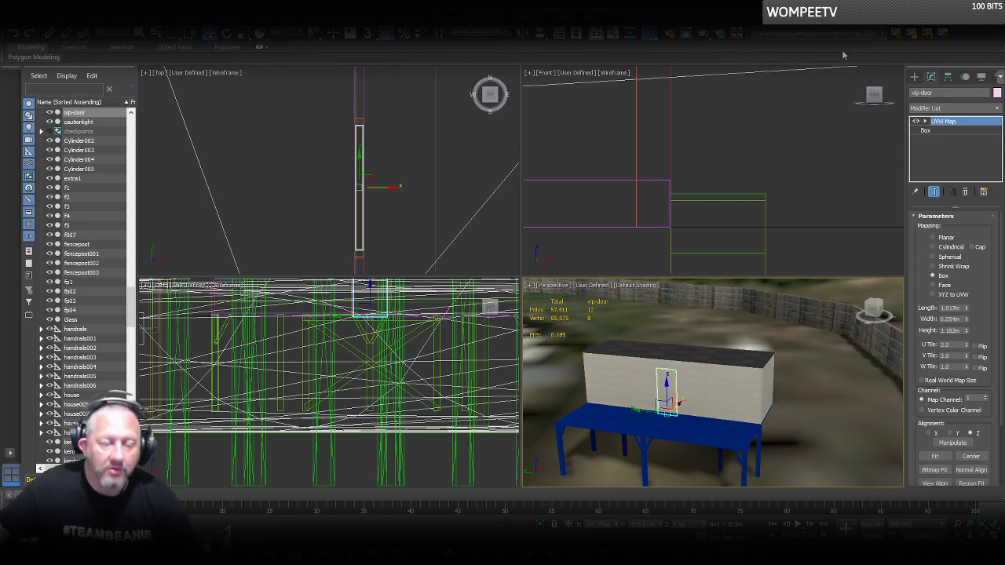
Copy vip-door along X to the opposite wall's doorway and align the copy within its door frame.
middle_click_drag(246, 217, 222, 195)
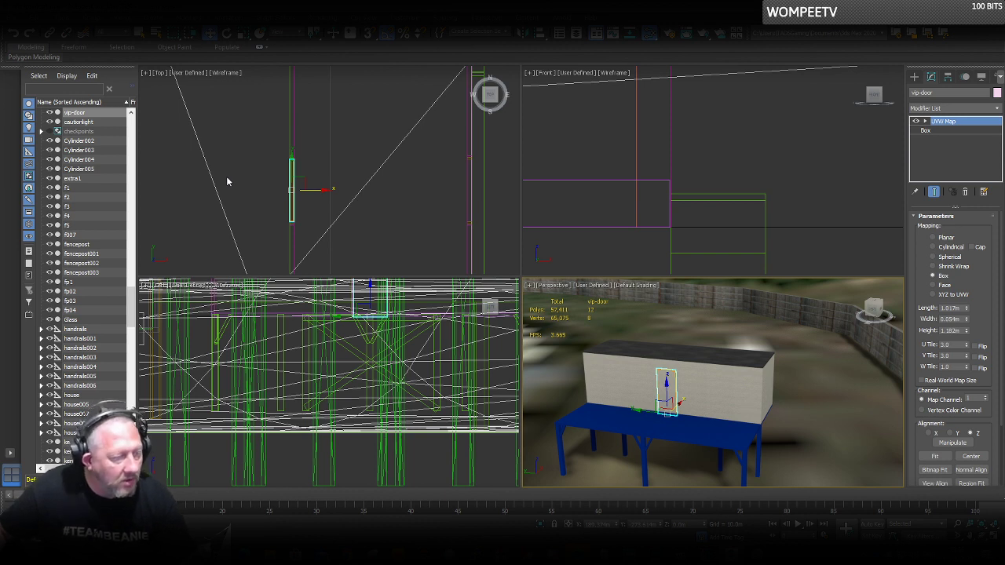
middle_click_drag(360, 200, 305, 194)
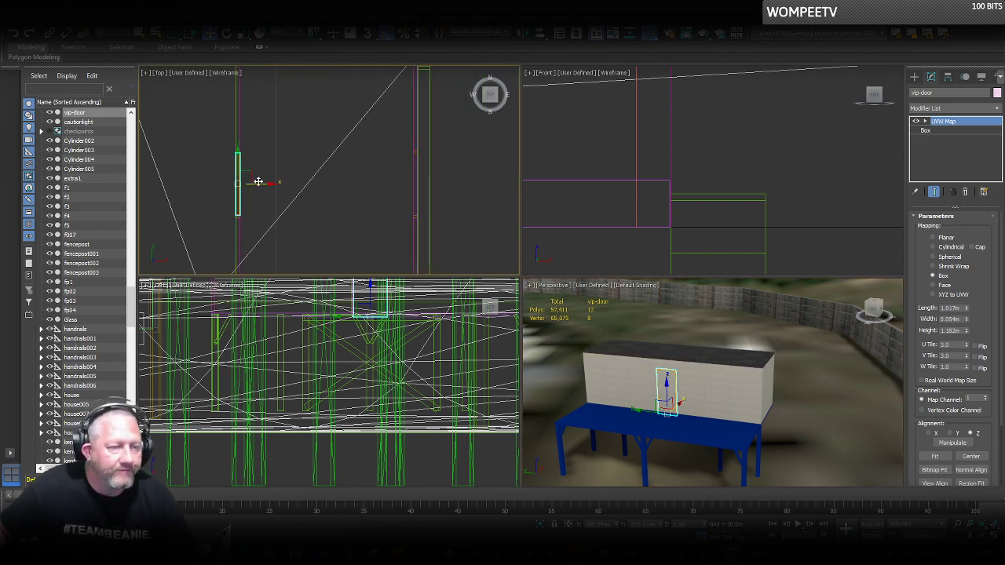
left_click_drag(258, 182, 431, 182, "shift")
key("Return")
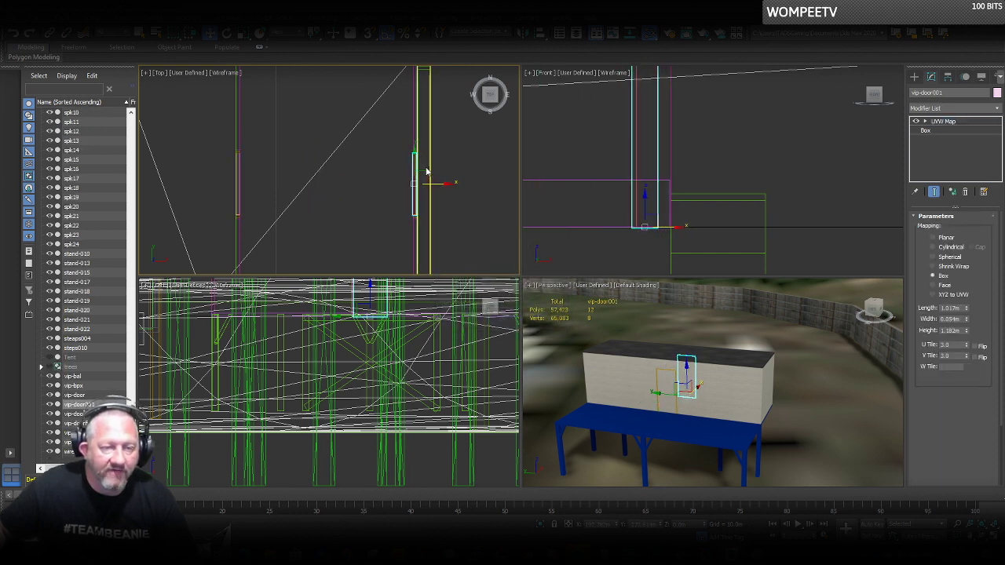
scroll(426, 171, "up", 5)
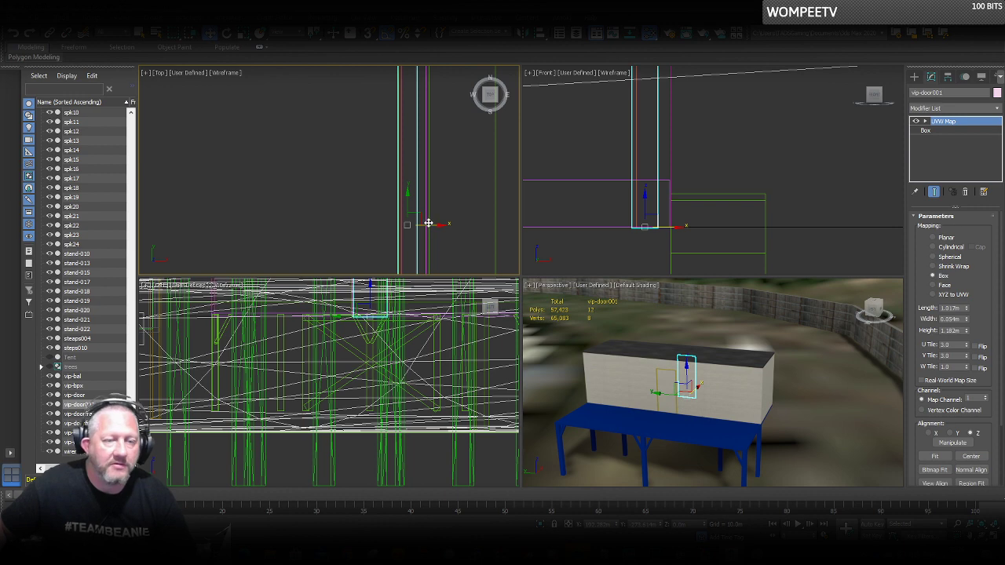
left_click_drag(428, 223, 435, 225)
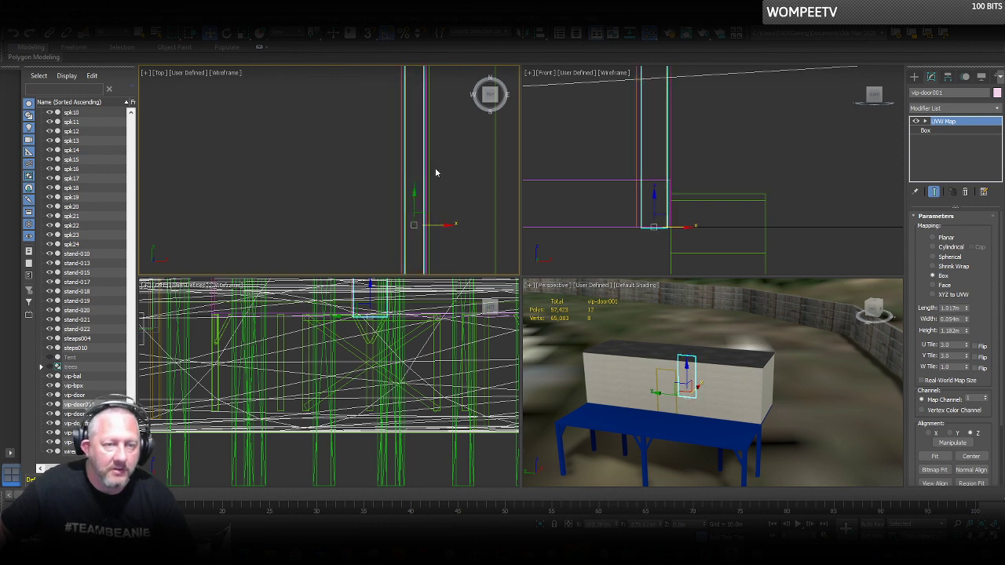
middle_click_drag(430, 142, 410, 135)
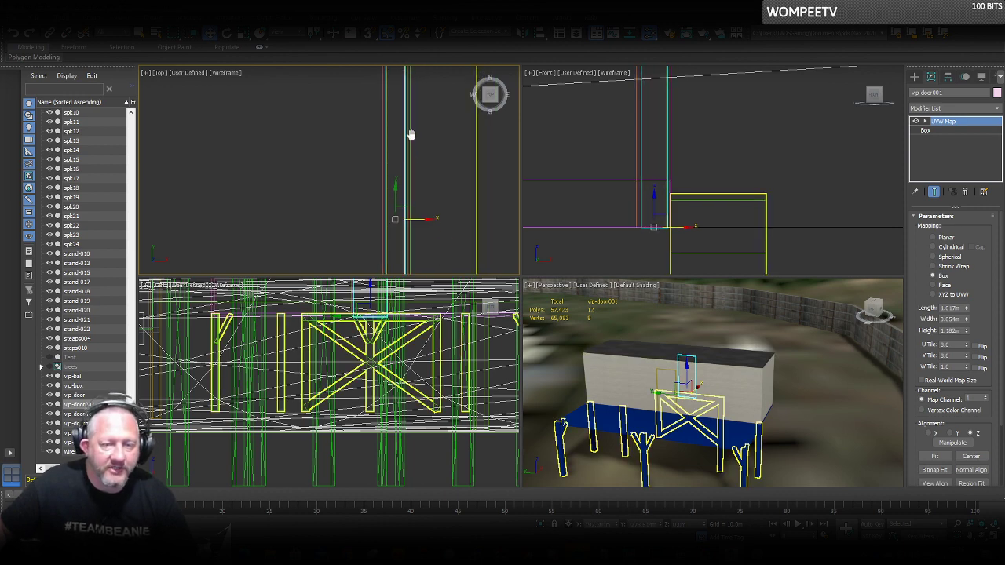
scroll(399, 143, "down", 4)
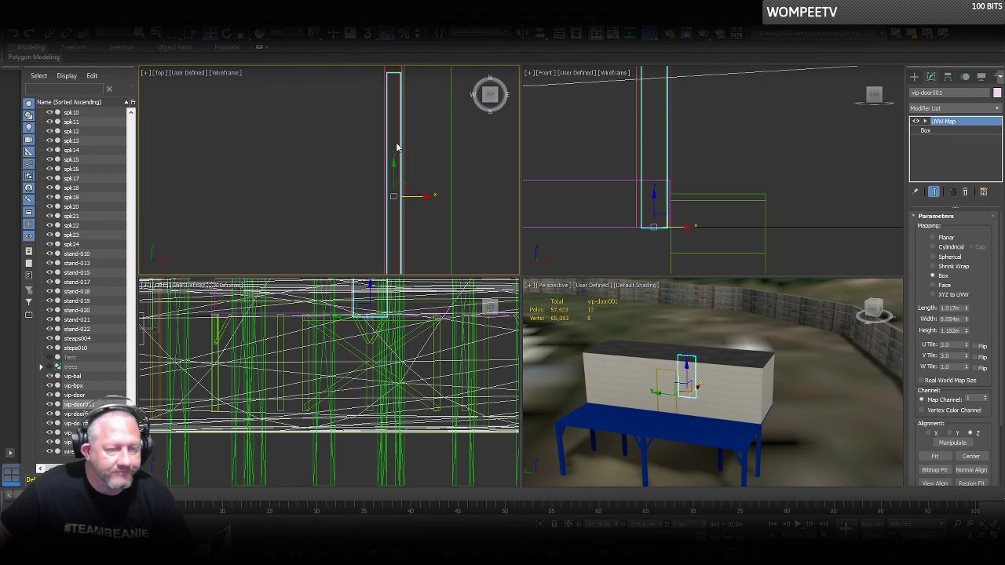
Inspect the doors and door frames on both long sides of the VIP box.
left_click(722, 402)
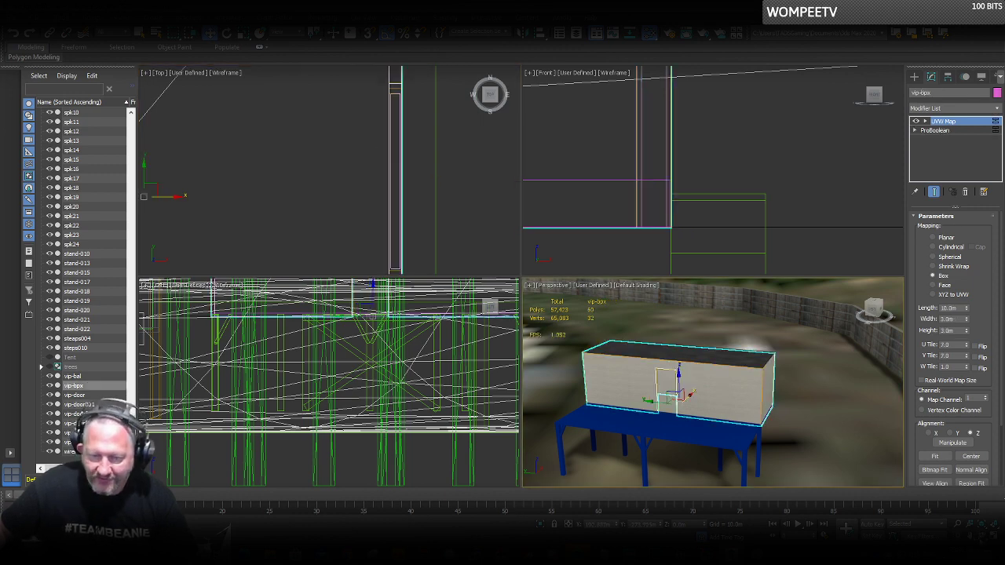
middle_click_drag(710, 371, 744, 373, "alt")
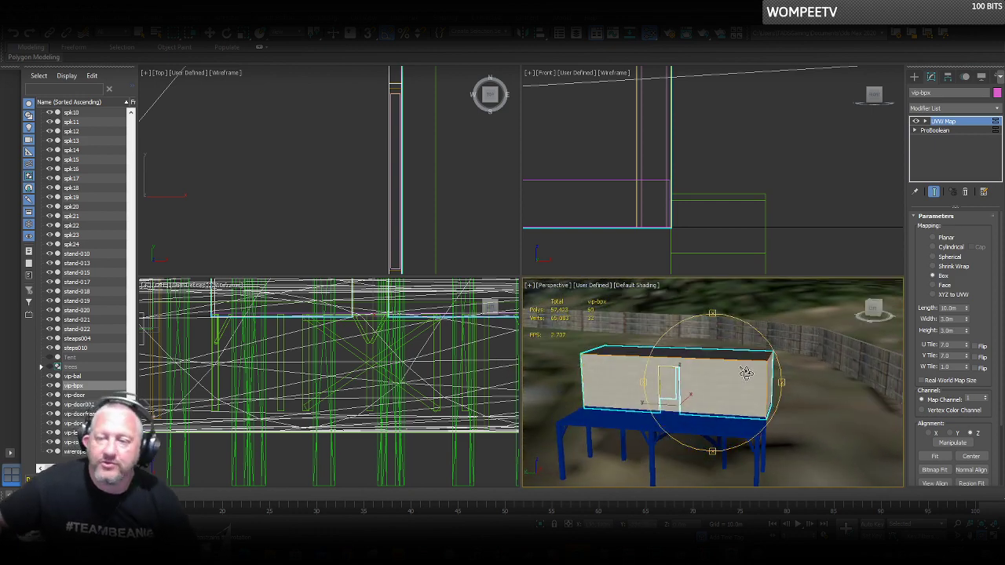
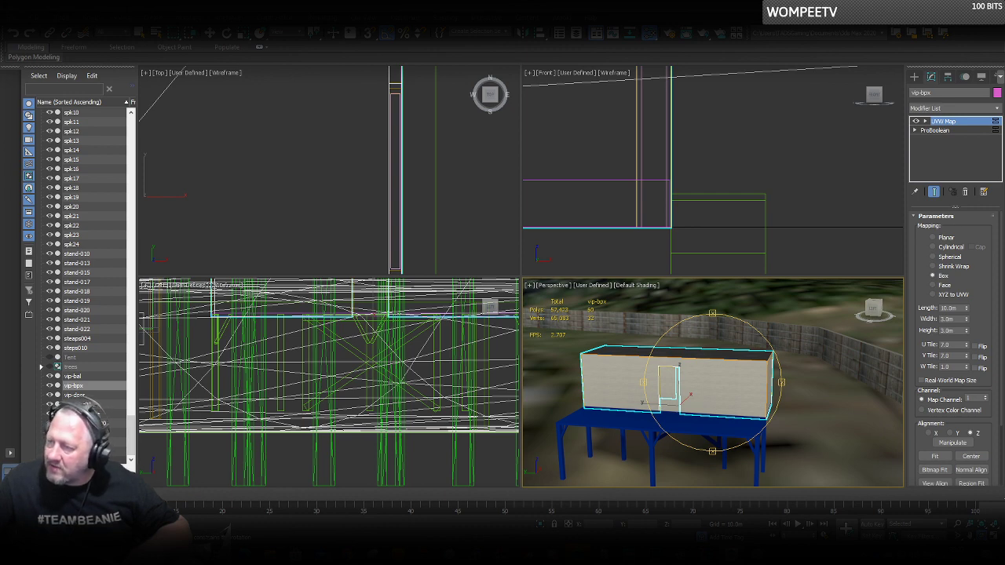
left_click(668, 369)
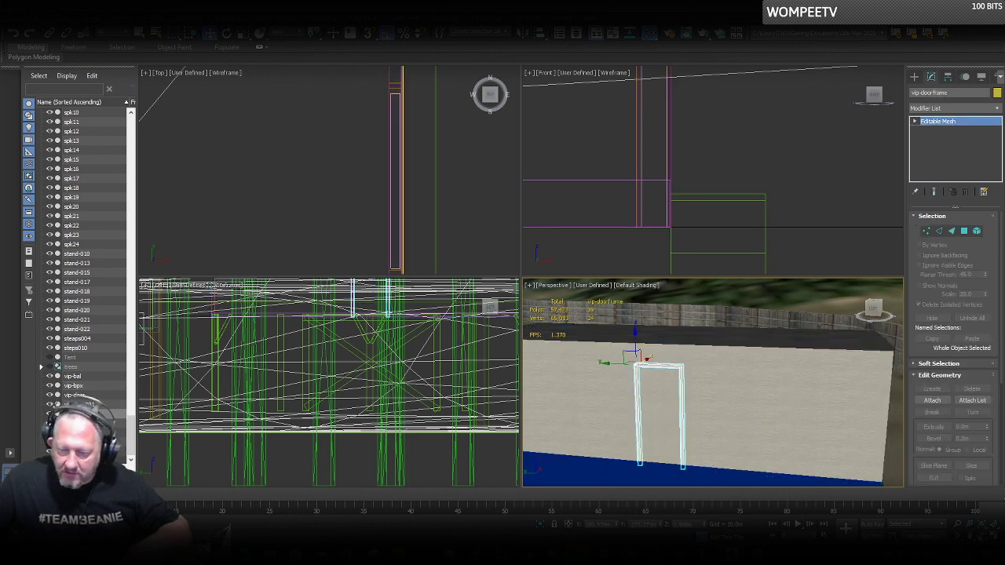
middle_click_drag(724, 361, 602, 386, "alt")
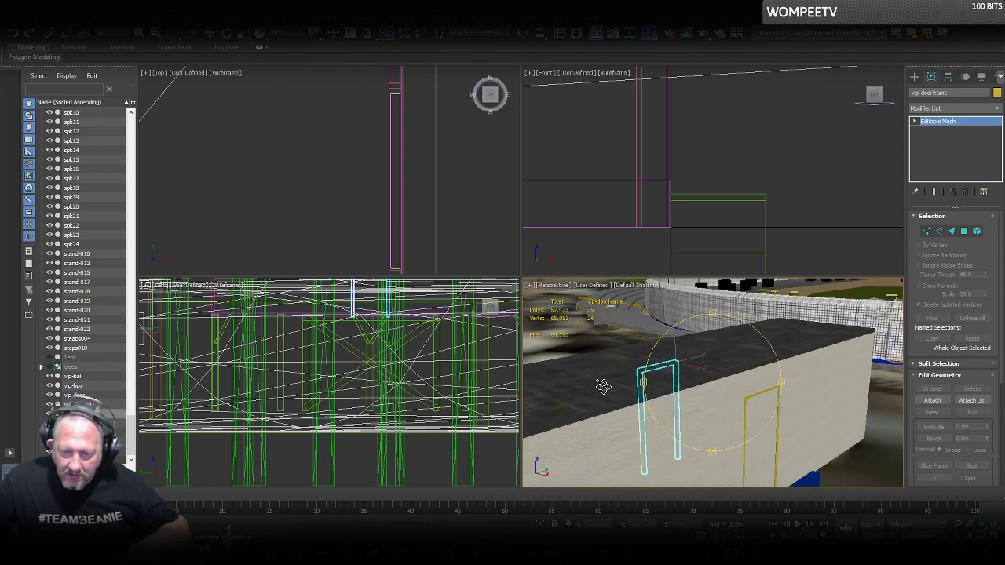
Select both door frames together with the VIP box, its roof, the balcony platform and the support legs.
left_click(752, 384)
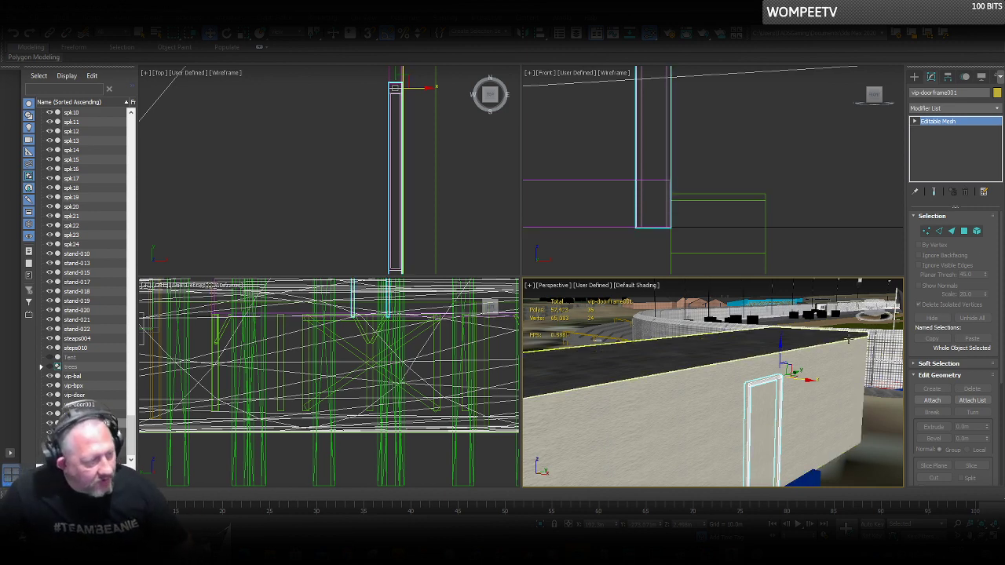
middle_click_drag(849, 339, 805, 441, "alt")
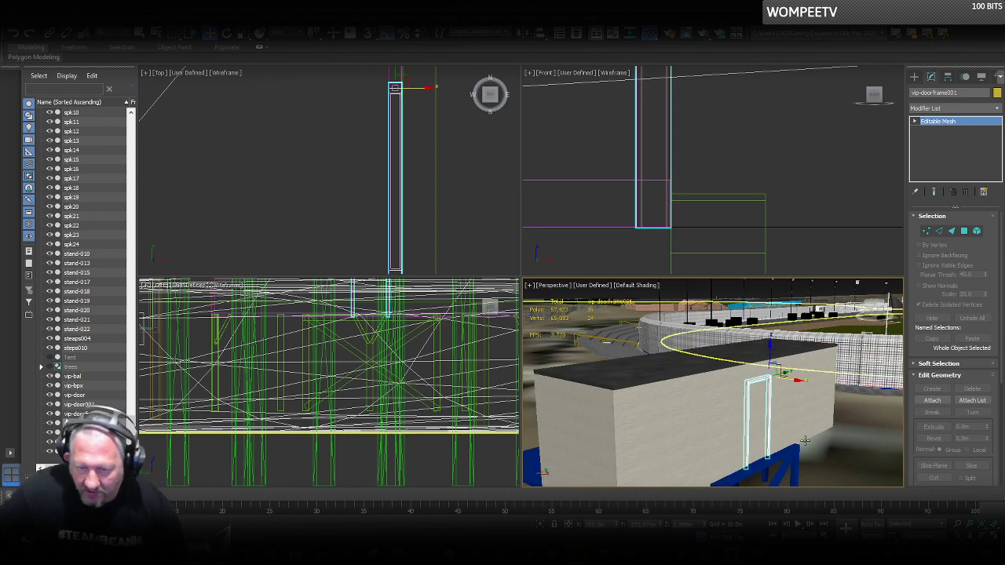
left_click(981, 536)
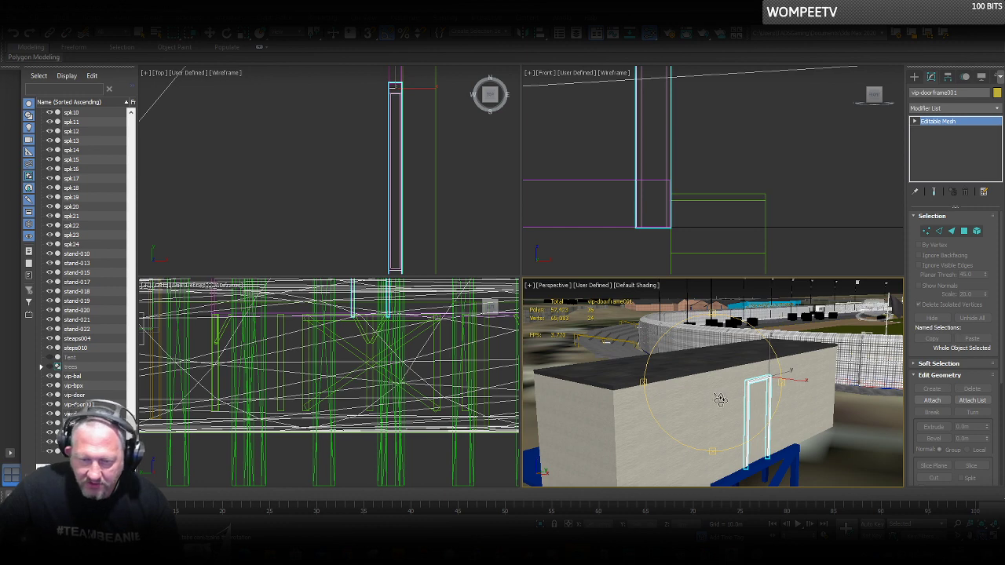
left_click_drag(719, 400, 824, 397)
right_click(743, 401)
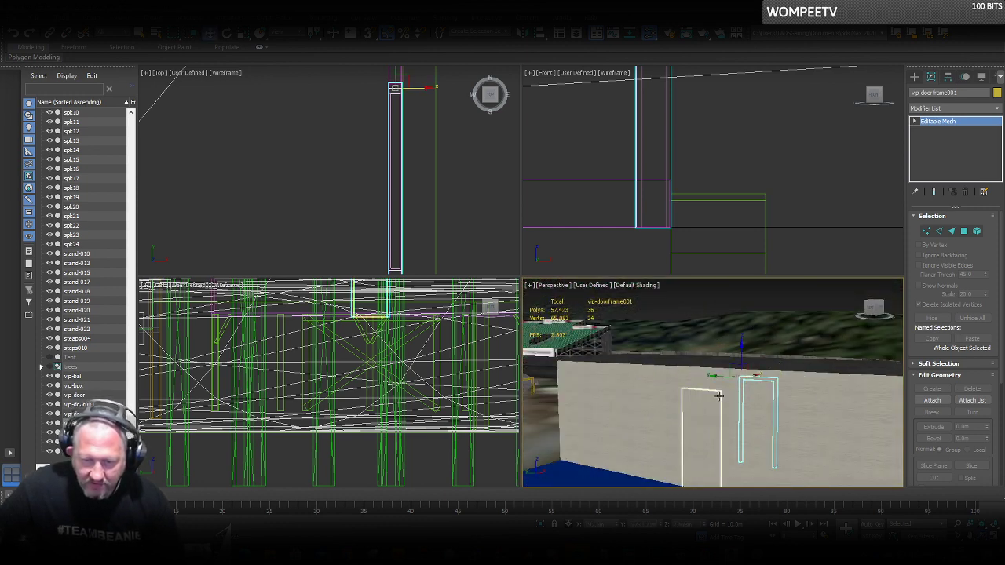
left_click(715, 391, "ctrl")
left_click(667, 367, "ctrl")
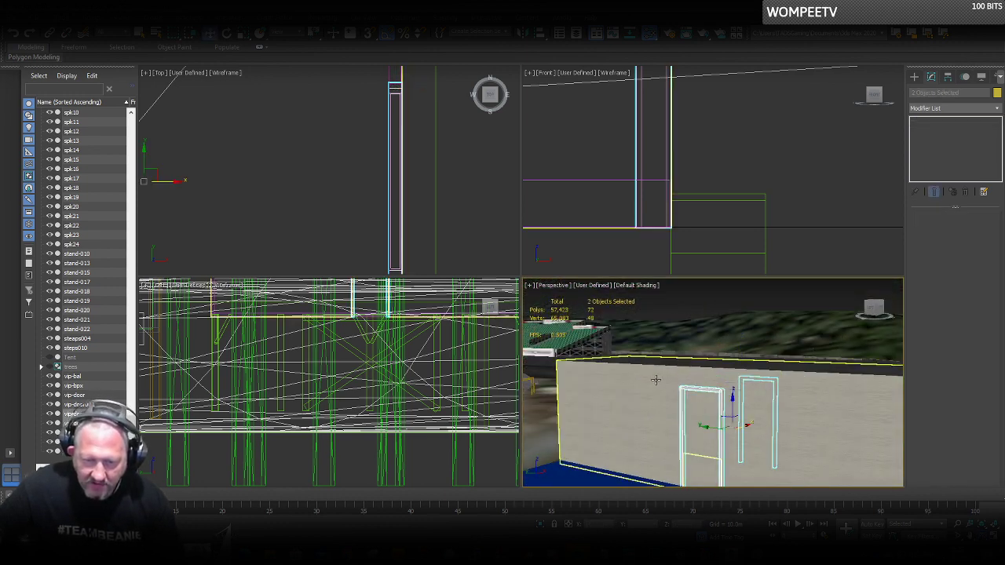
left_click(585, 471, "ctrl")
left_click(587, 473, "ctrl")
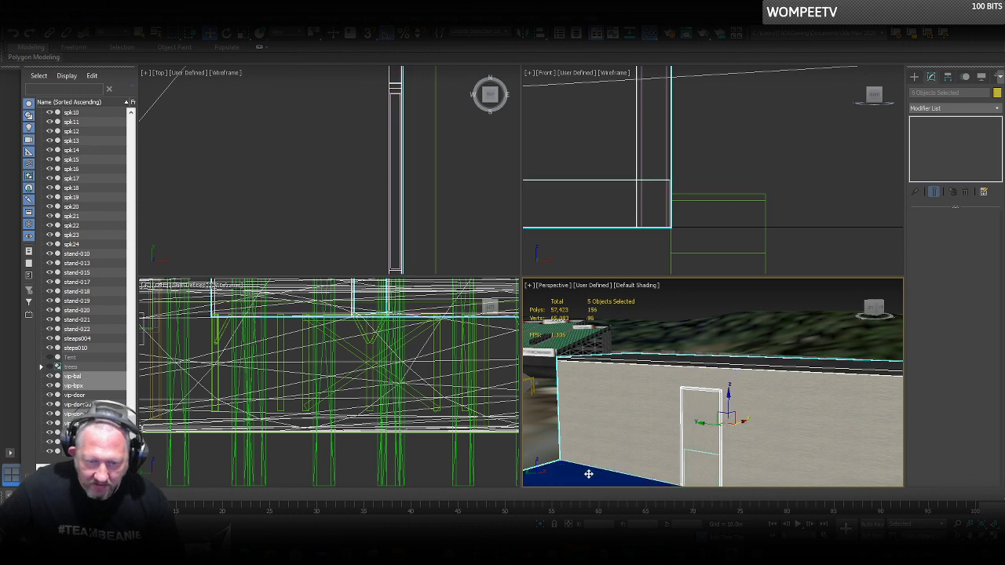
middle_click_drag(587, 473, 621, 392, "alt")
scroll(621, 393, "down", 3)
left_click(619, 397, "ctrl")
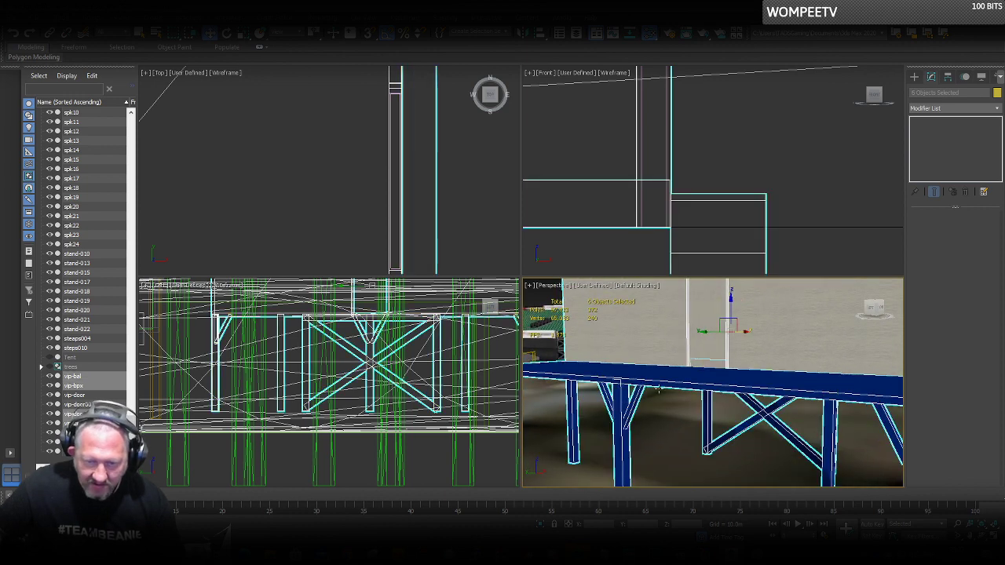
Test-move the selected VIP box parts upward to check for unselected pieces, and undo the move.
key("z")
left_click_drag(689, 346, 668, 226)
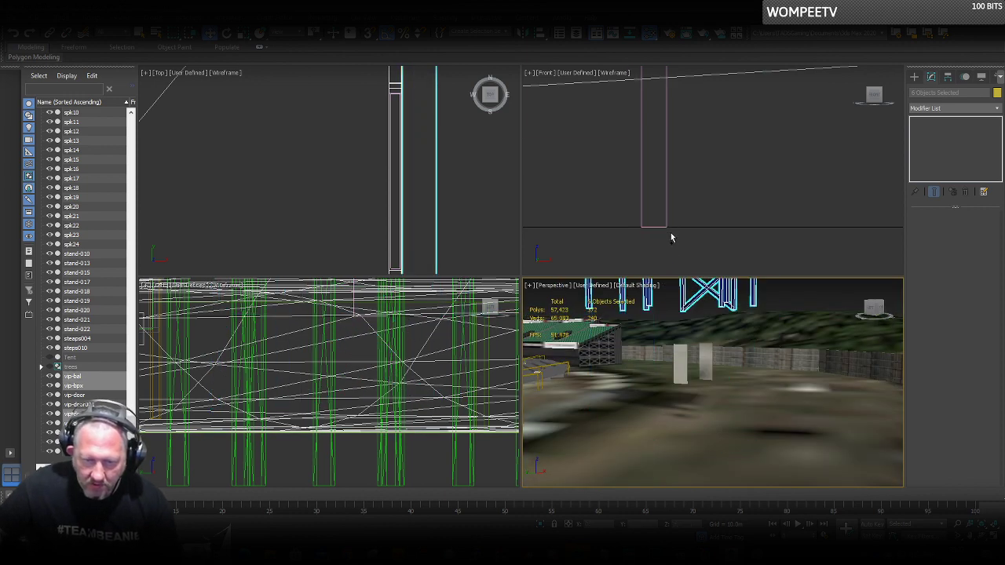
key("ctrl+z")
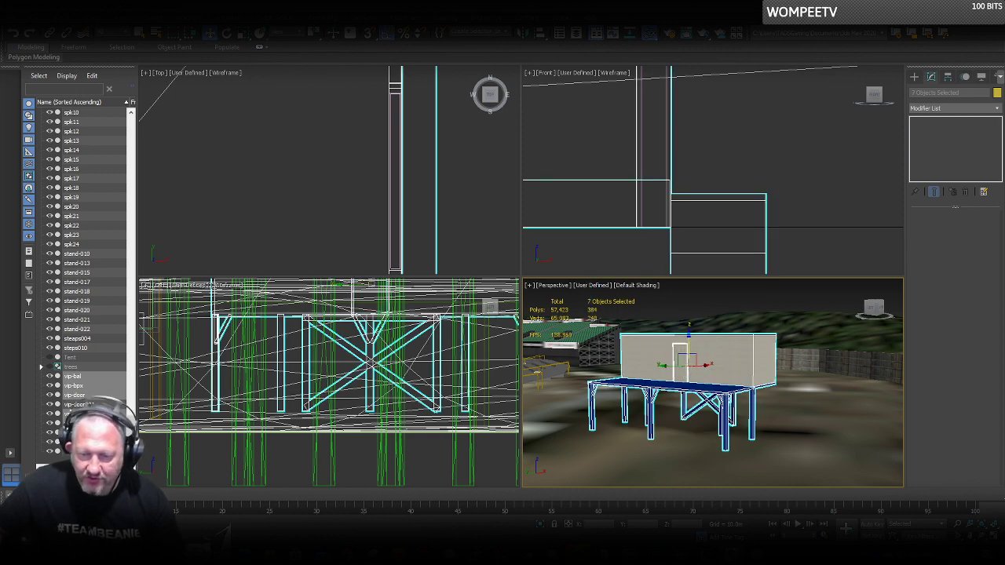
Add the remaining door to the VIP box selection, test-move the whole selection for completeness and undo the move.
middle_click_drag(715, 360, 682, 381, "alt")
left_click(707, 360, "ctrl")
scroll(708, 360, "up", 3)
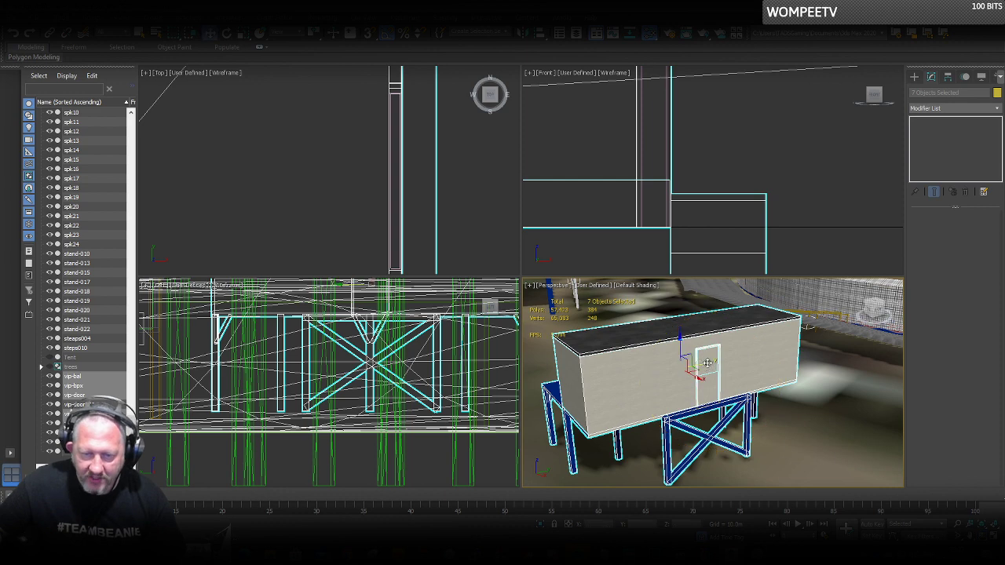
left_click_drag(688, 356, 619, 130)
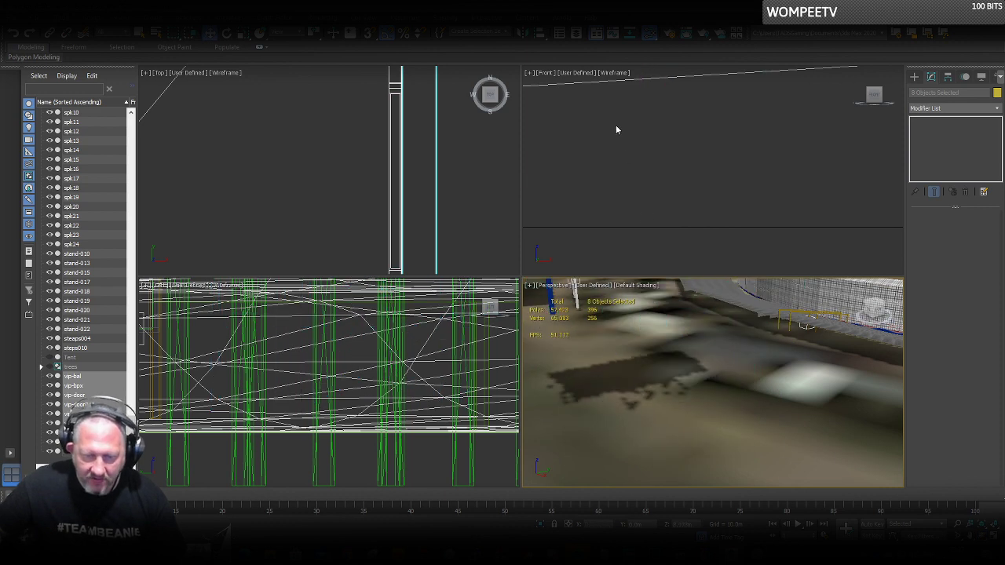
key("ctrl+z")
Group the eight selected VIP box parts under the name vip.
right_click(631, 210)
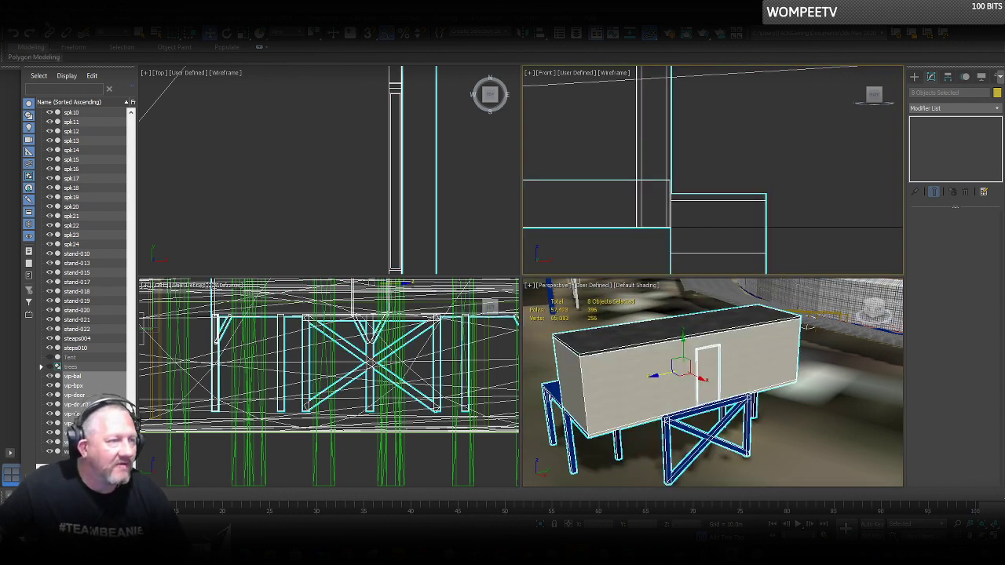
left_click(89, 19)
left_click(106, 37)
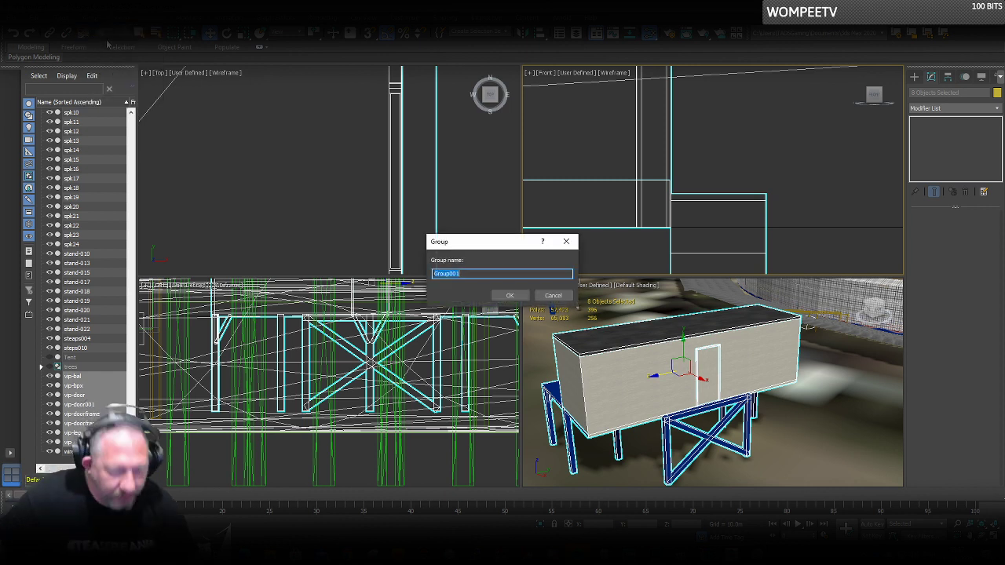
type("vip")
key("Return")
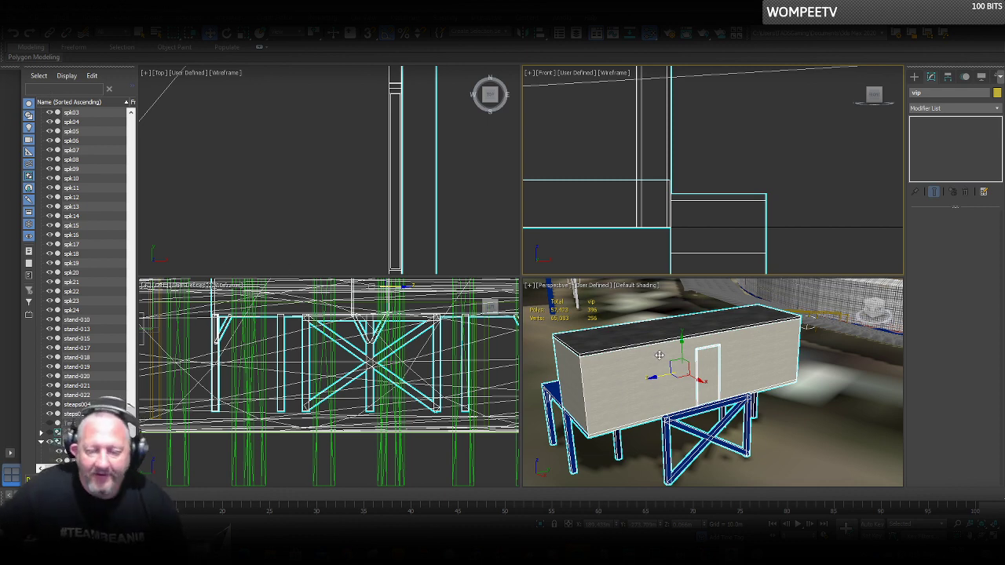
Duplicate the vip group as a single independent copy placed behind the original, closer to the perimeter fence.
scroll(664, 357, "down", 2)
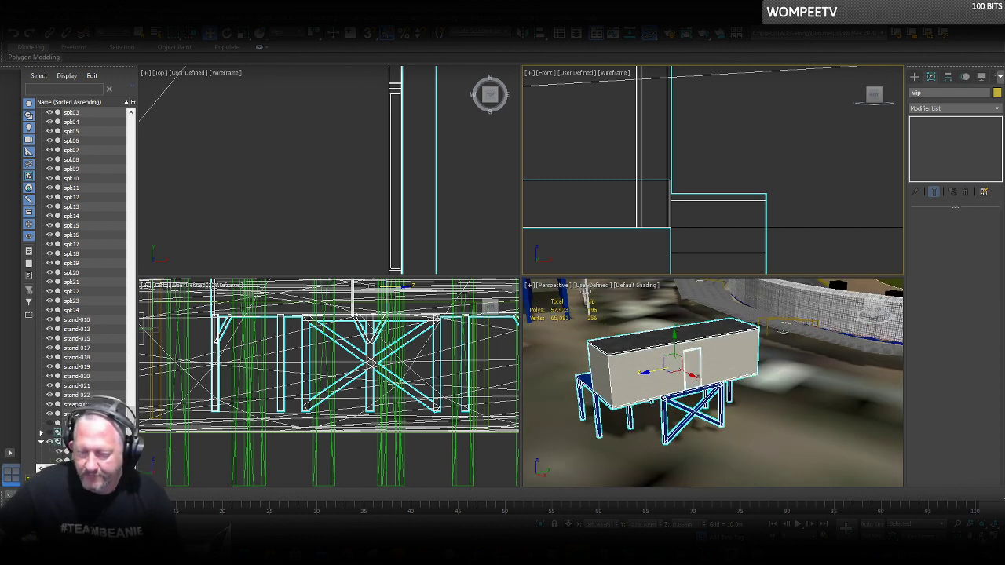
middle_click_drag(691, 369, 856, 357, "alt")
scroll(707, 388, "down", 4)
middle_click_drag(687, 392, 757, 397)
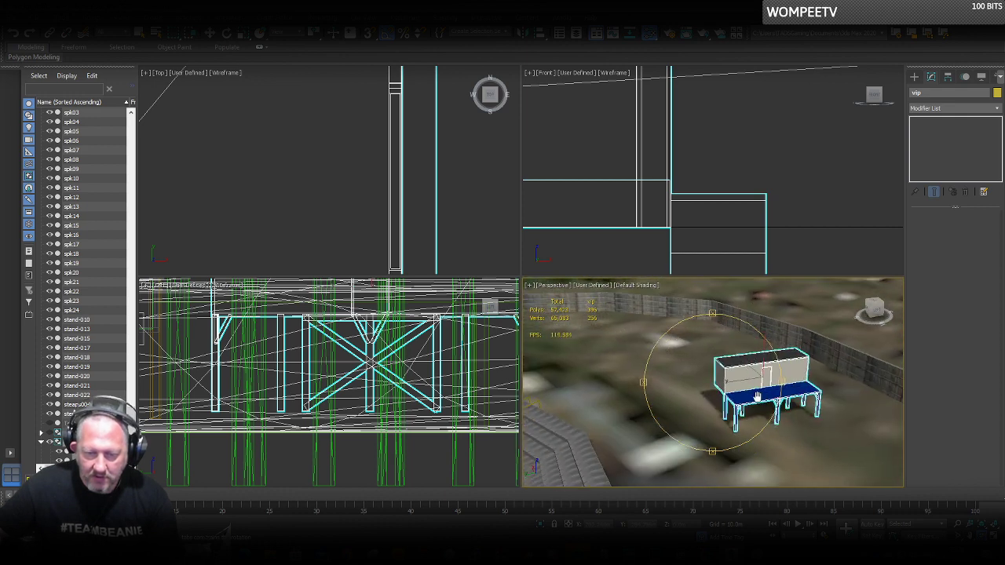
key("w")
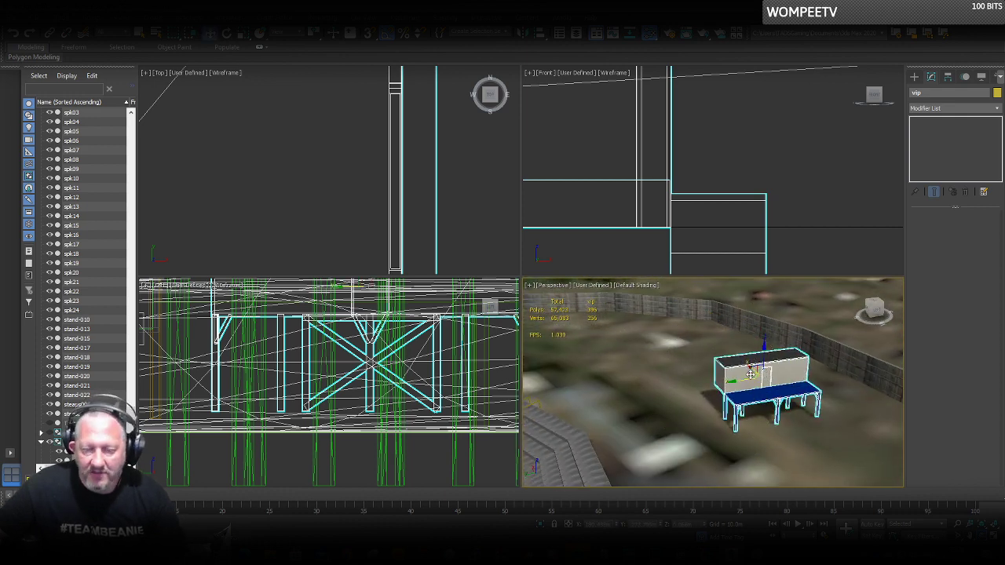
left_click_drag(749, 374, 711, 333, "shift")
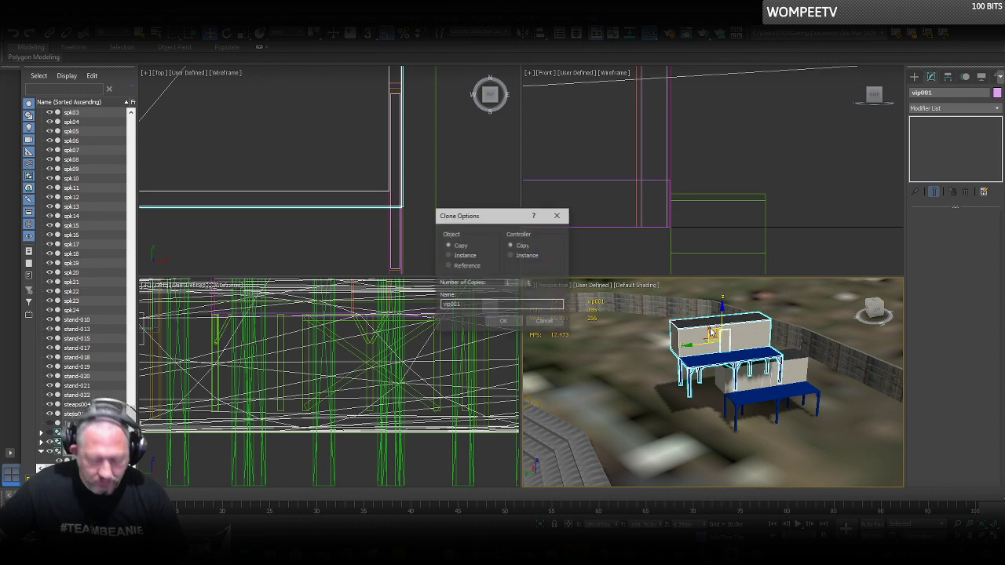
left_click(504, 321)
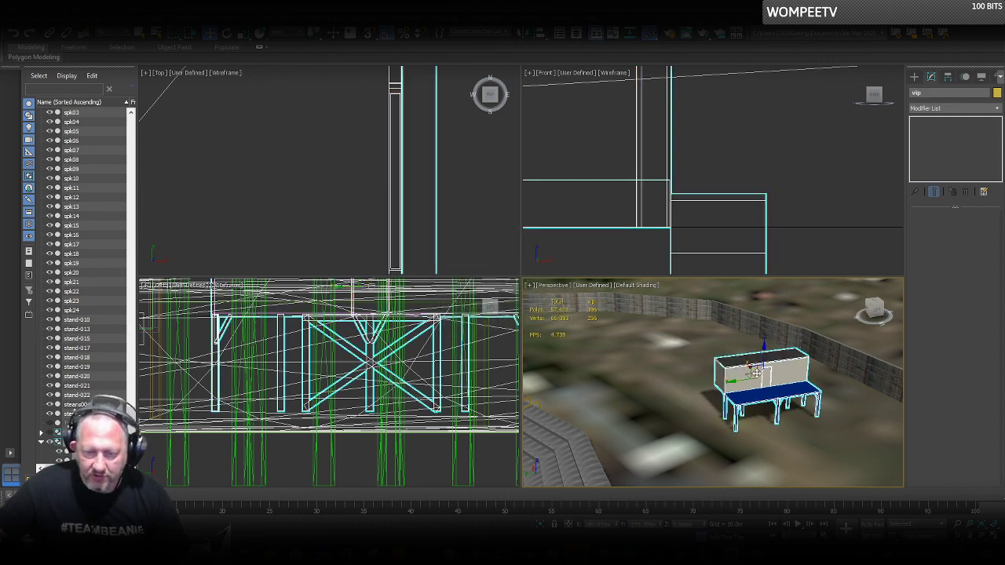
left_click_drag(752, 373, 700, 331, "shift")
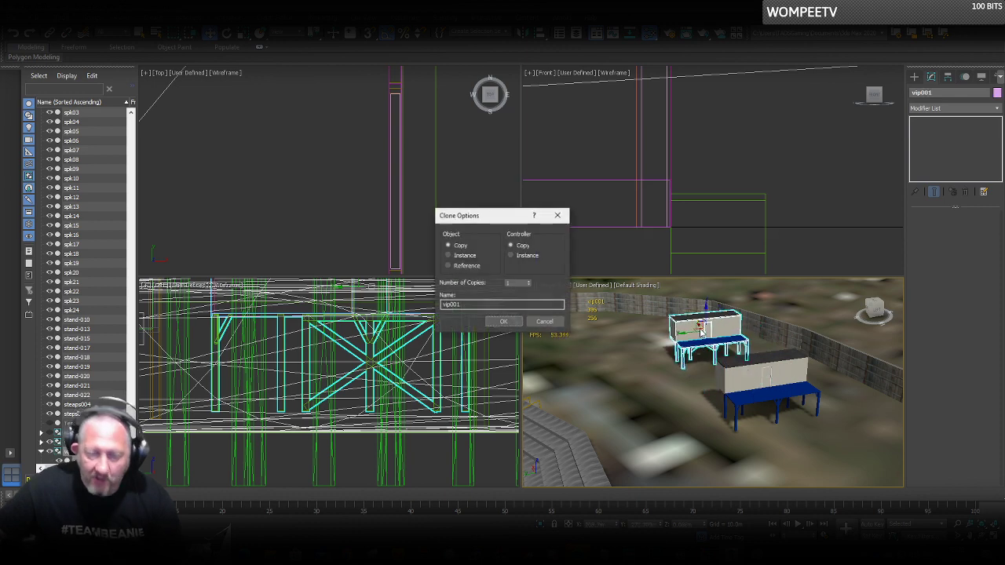
left_click(506, 321)
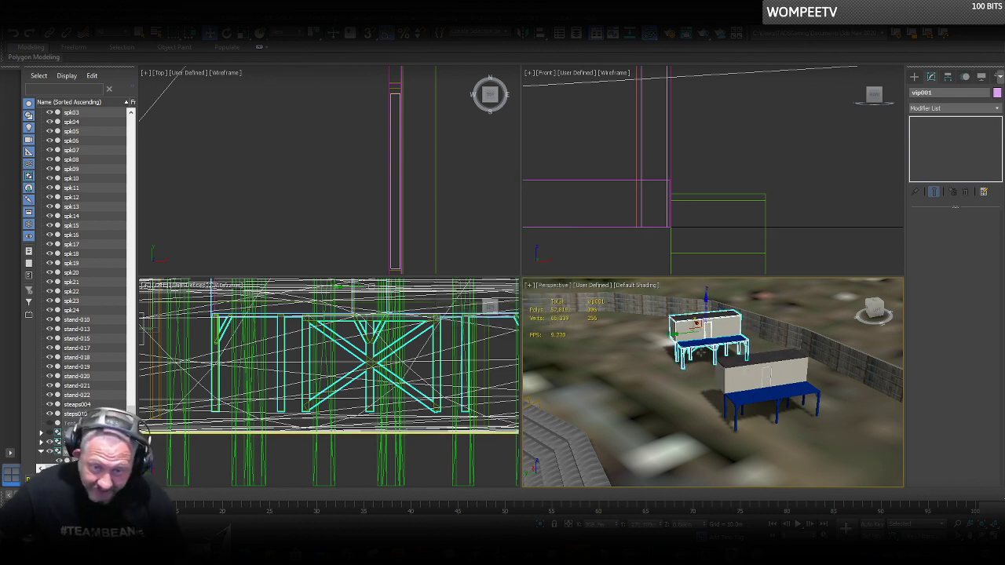
Hide the original vip group, select its copy and show it in a maximized perspective view.
left_click(749, 374)
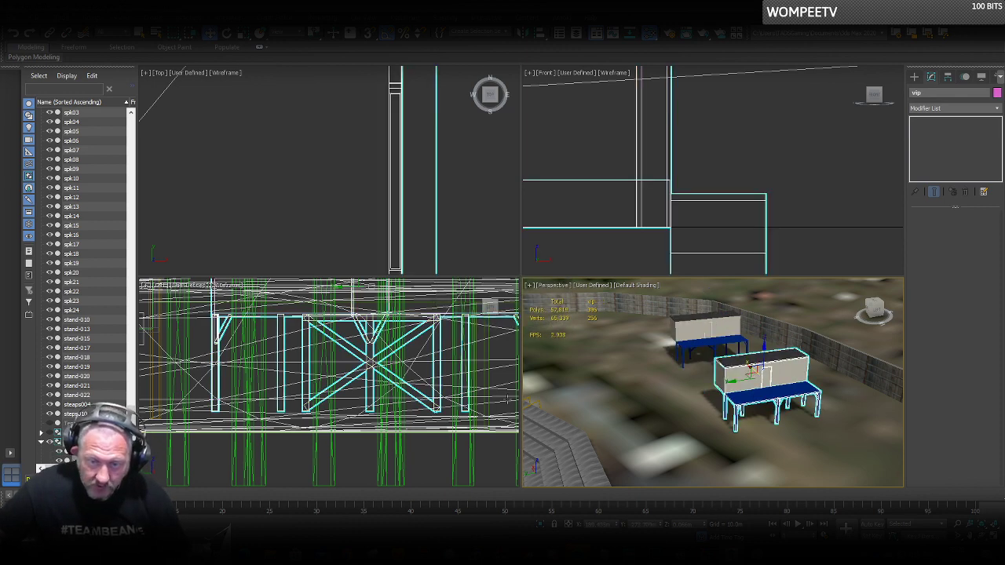
left_click(50, 443)
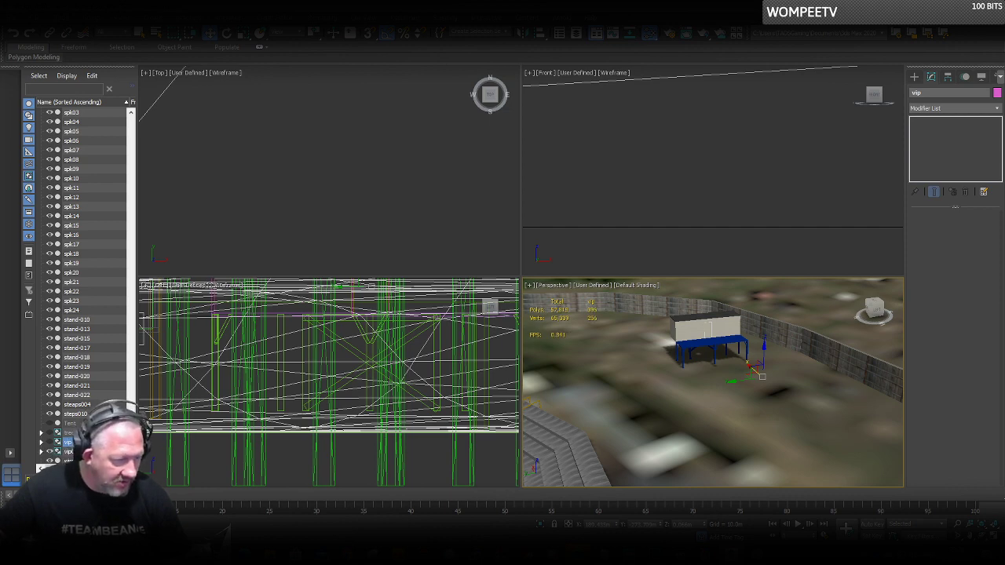
left_click(671, 319)
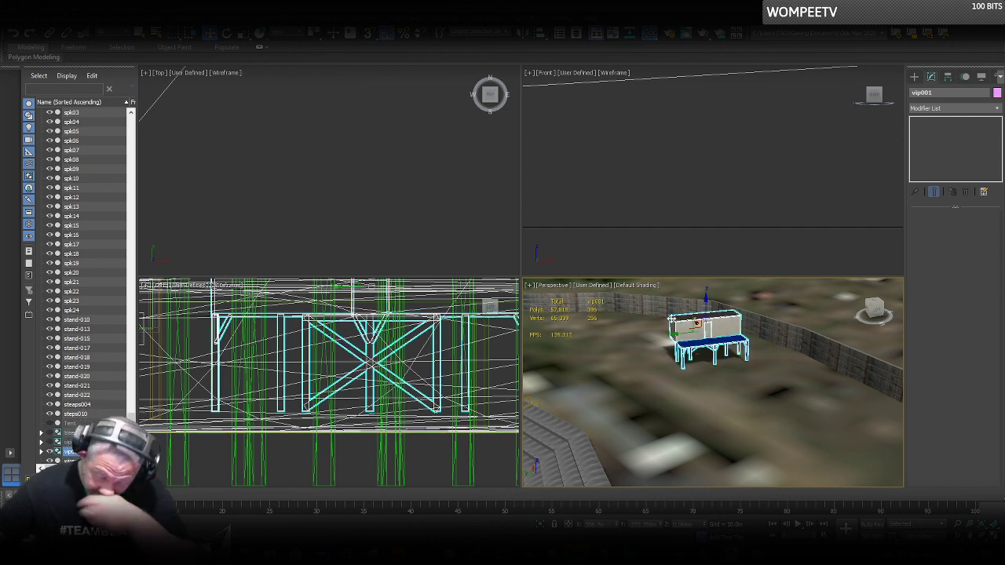
key("z")
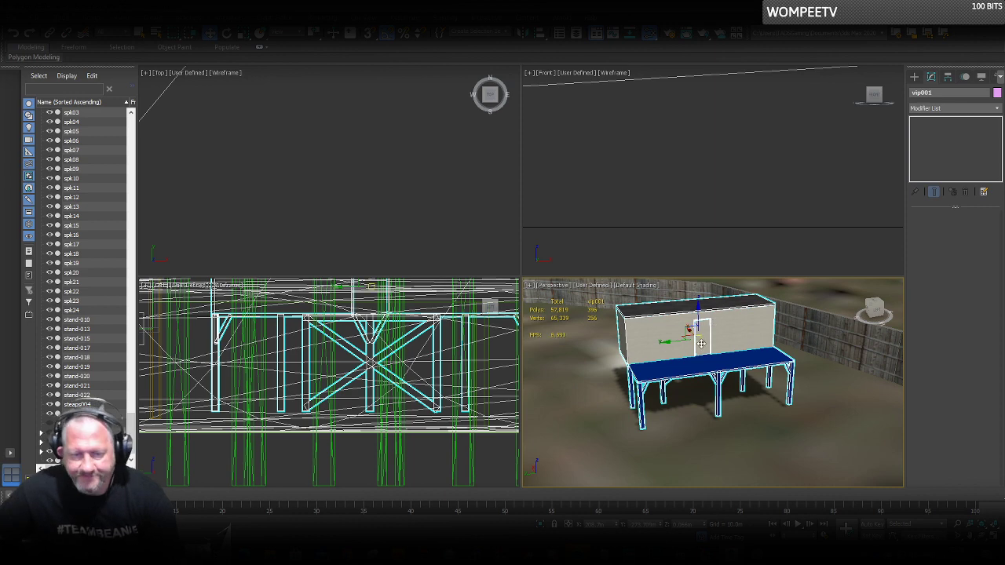
key("e")
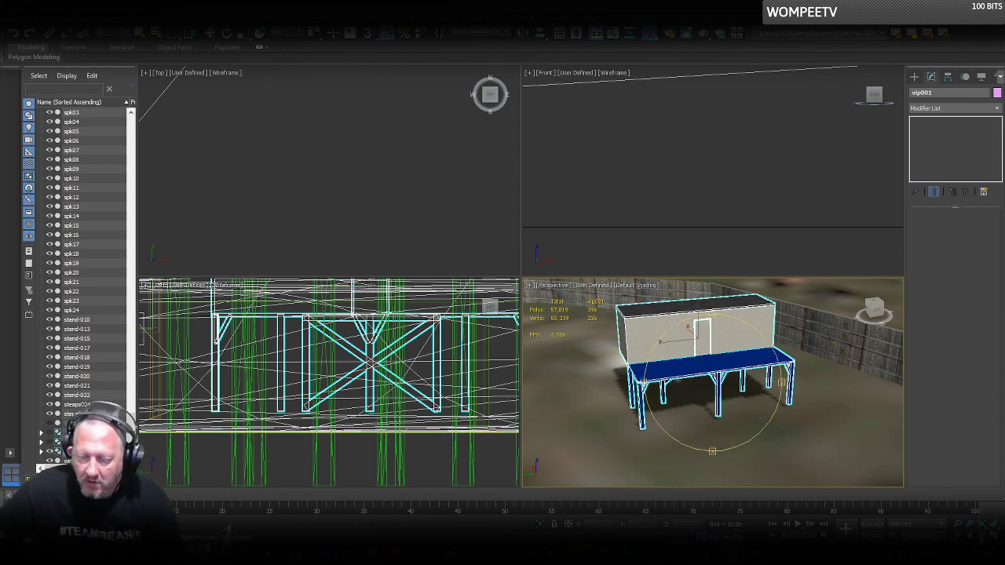
left_click(993, 536)
mouse_move(570, 306)
left_mouse_down()
mouse_move(568, 323)
mouse_move(556, 296)
left_mouse_up()
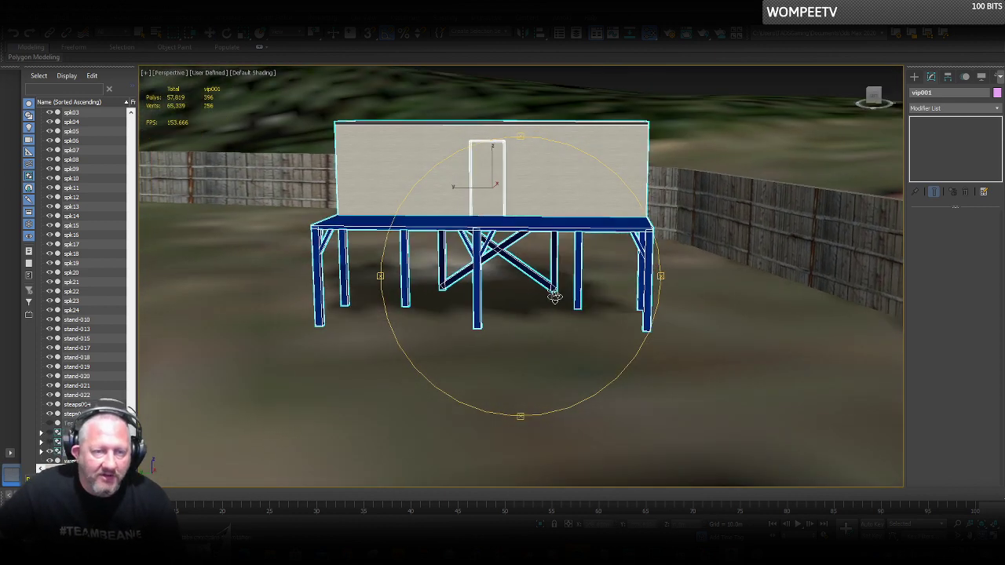
middle_click_drag(506, 253, 556, 295)
left_click_drag(556, 296, 549, 306)
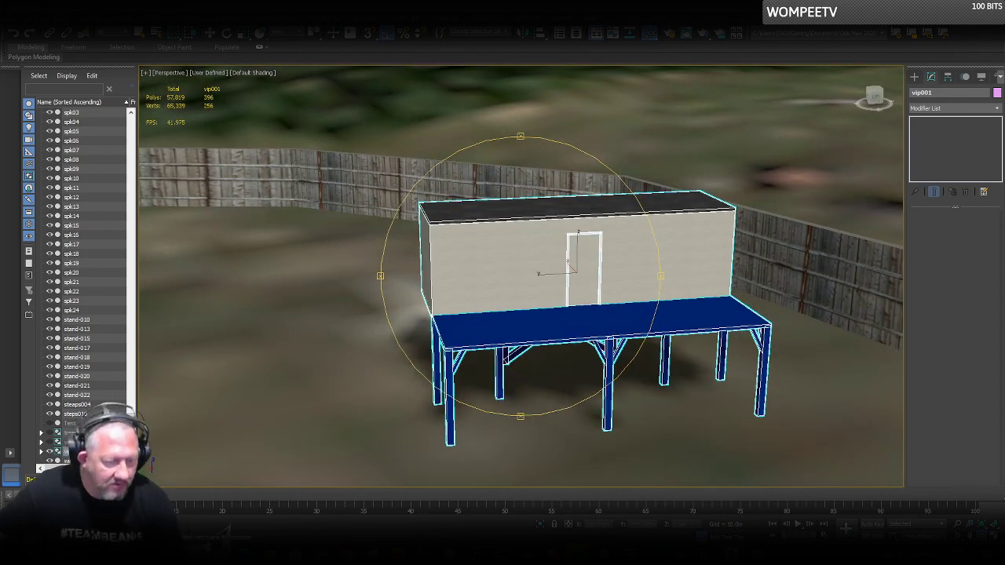
Switch to the Ipswich aerial video in the browser and capture the first VIP boxes with Snipping Tool, copying the capture.
mouse_move(347, 553)
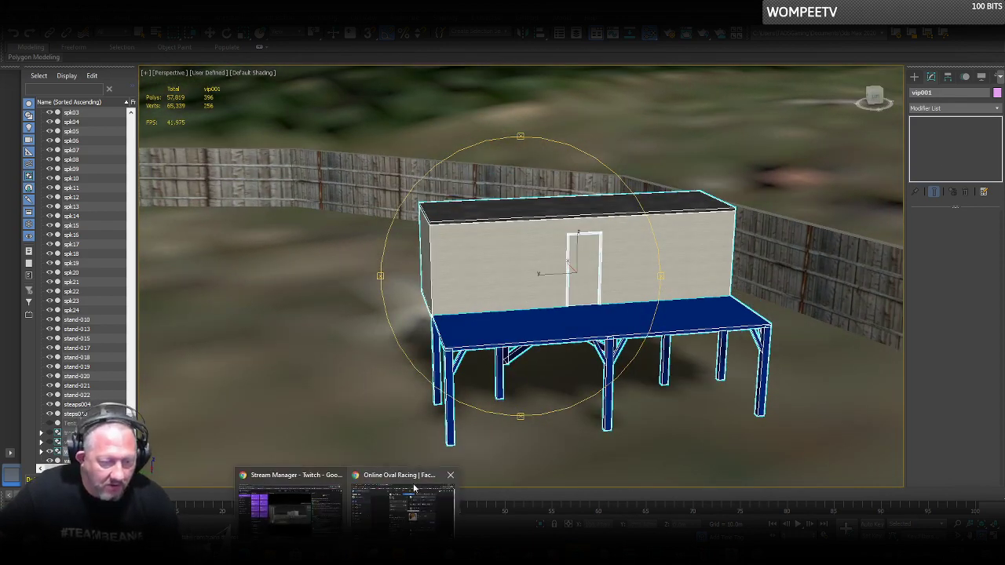
left_click(288, 505)
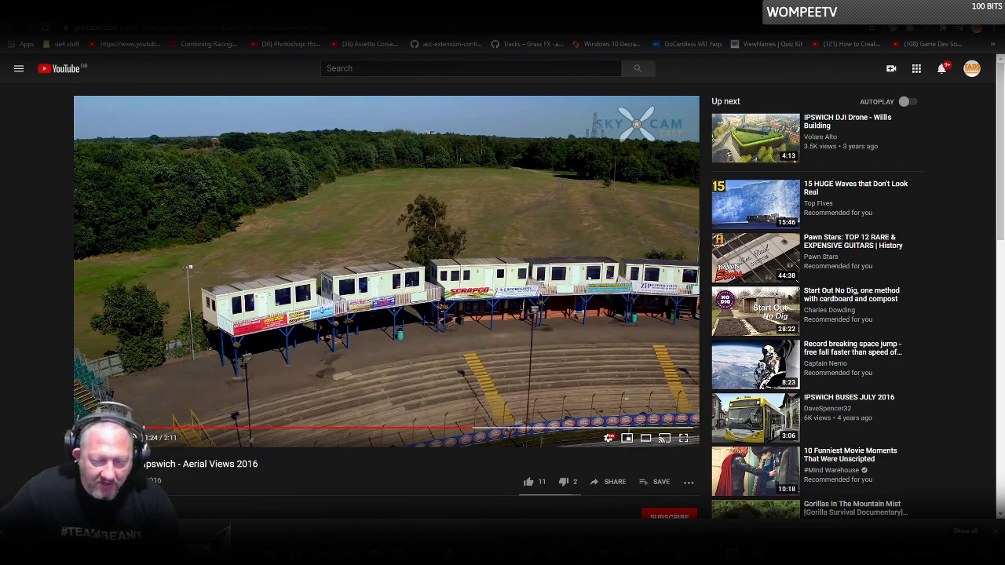
key("alt+Tab")
key("alt+Tab")
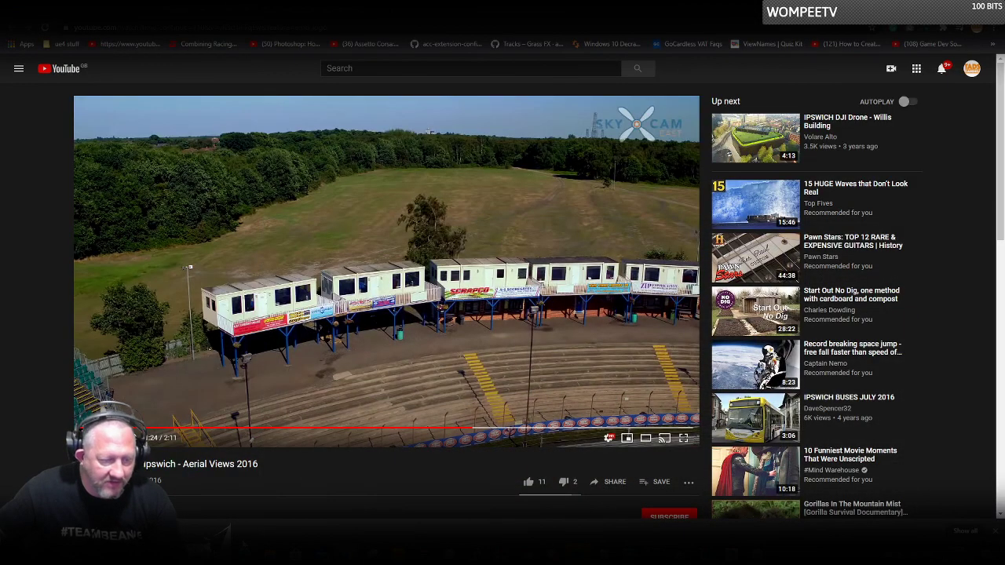
key("alt+Tab")
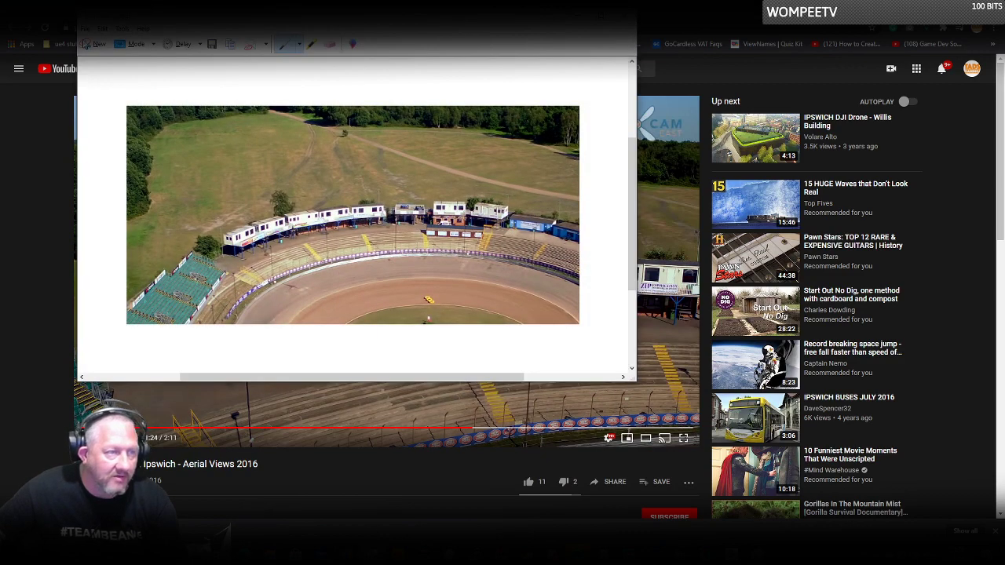
left_click(93, 44)
left_click_drag(218, 224, 547, 384)
right_click(363, 273)
left_click(382, 292)
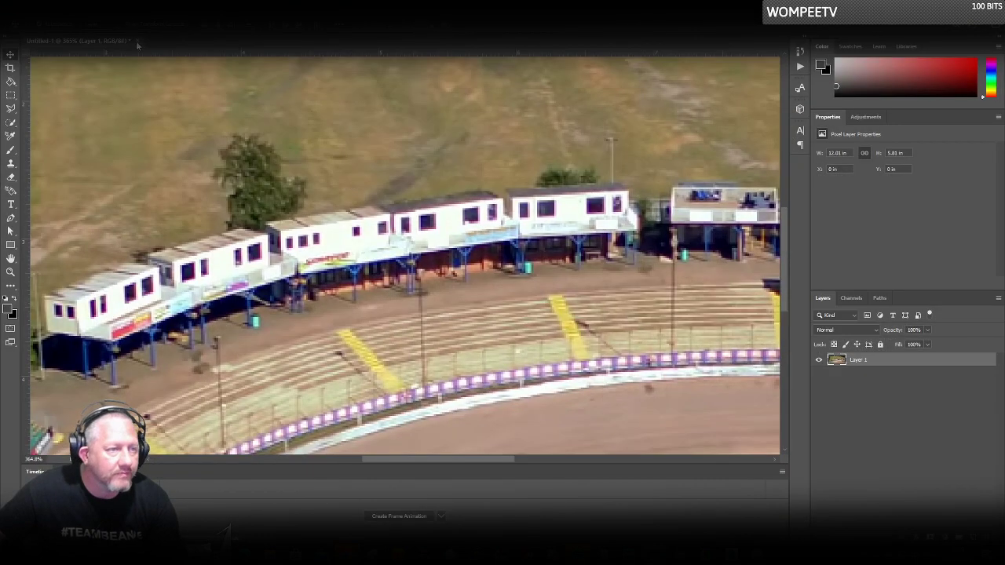
In Photoshop, close the old reference image without saving and create a blank transparent document about 12.01 by 5.81 in.
left_click(140, 45)
left_click(493, 207)
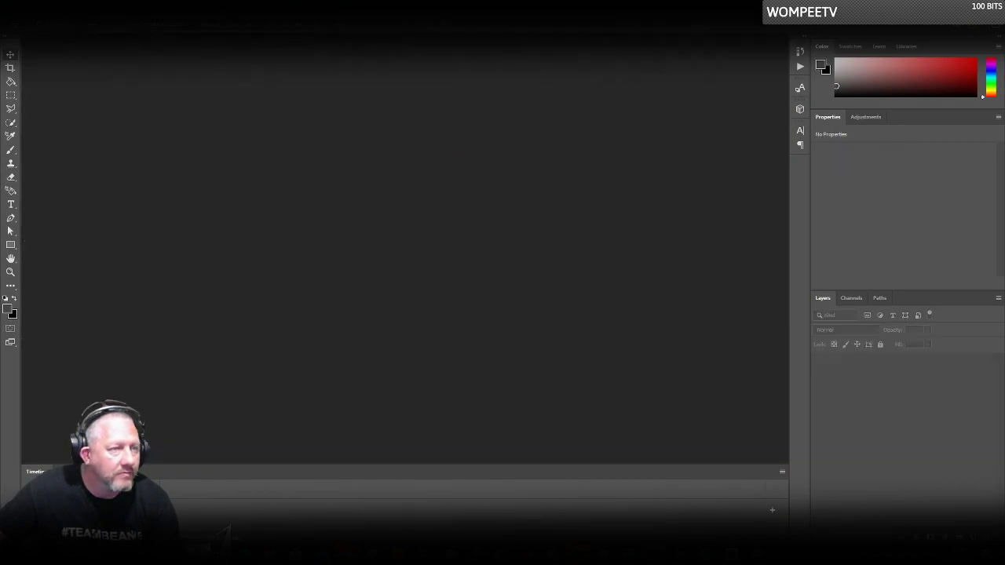
key("alt+f")
left_click(53, 18)
key("Return")
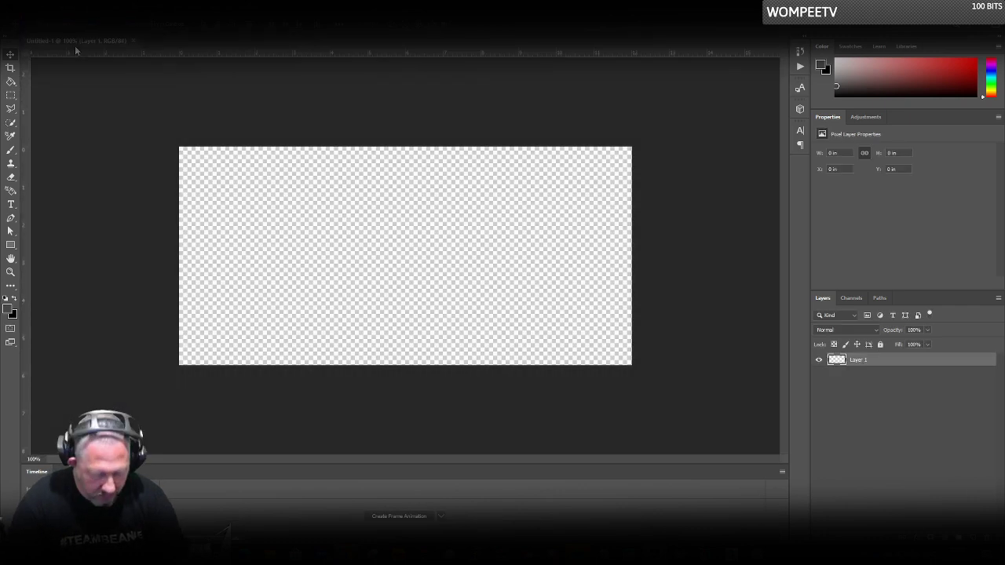
left_click(329, 228)
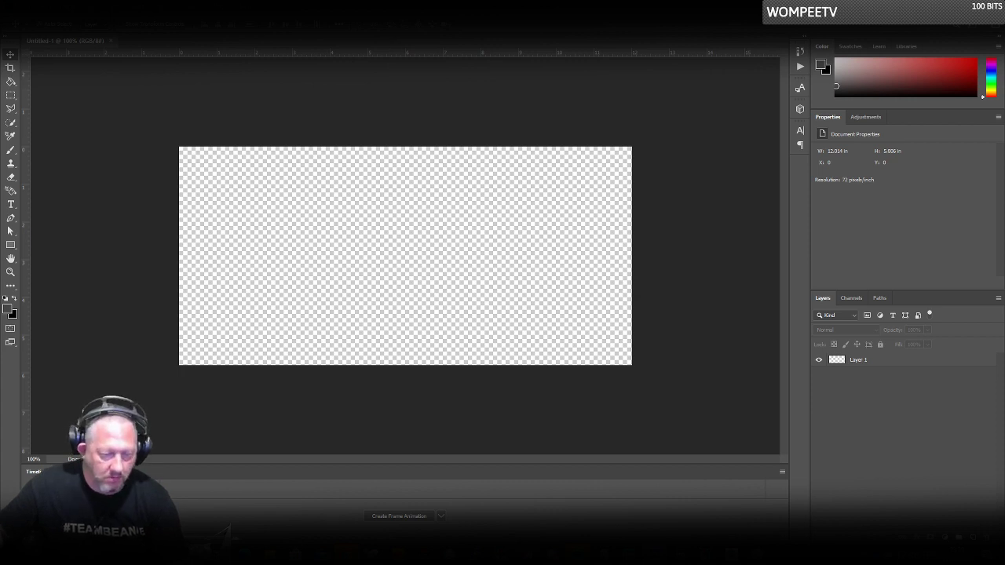
Copy the VIP boxes capture from Snipping Tool and paste it into the blank Photoshop document.
key("alt+Tab")
right_click(406, 292)
left_click(433, 310)
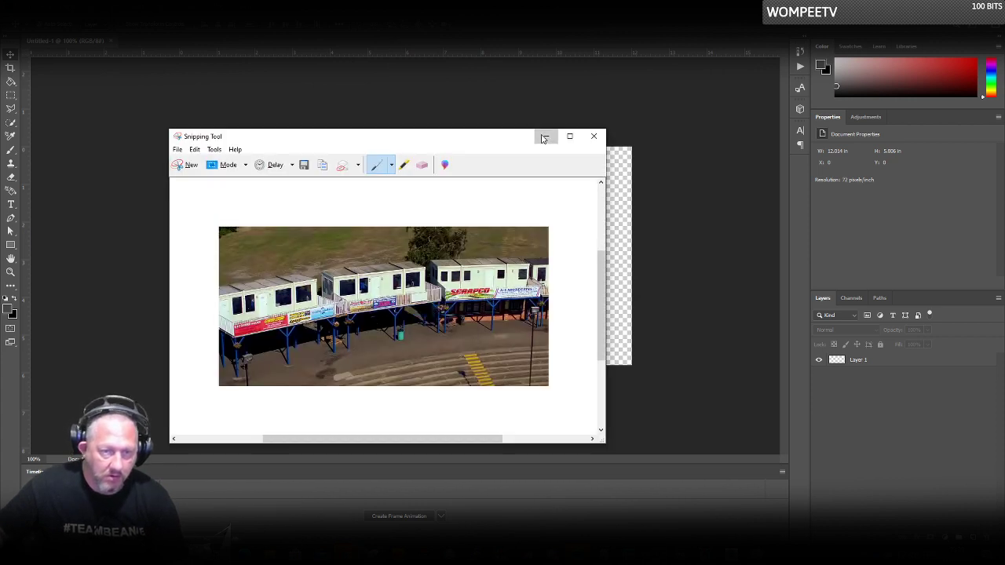
left_click(543, 138)
key("ctrl+v")
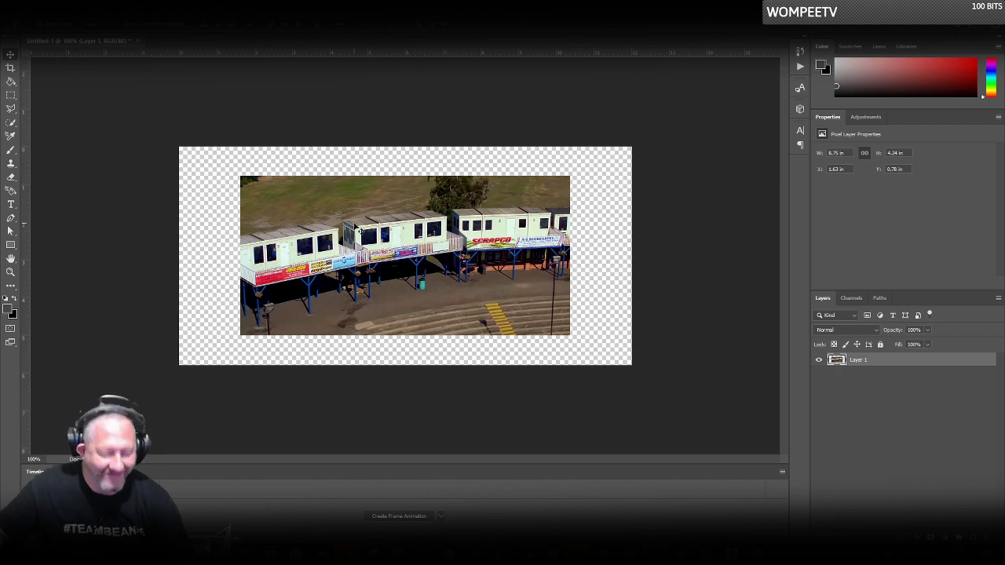
Align the pasted capture with the canvas's upper-left corner and enlarge it to fill the canvas, about 12.03 by 5.82 in.
key("t")
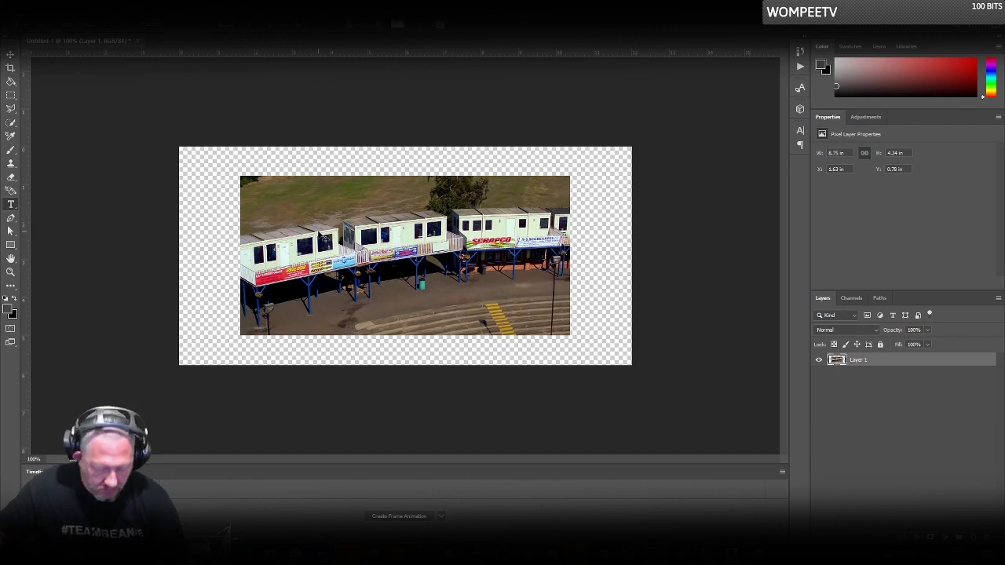
key("ctrl+t")
left_click_drag(327, 241, 265, 212)
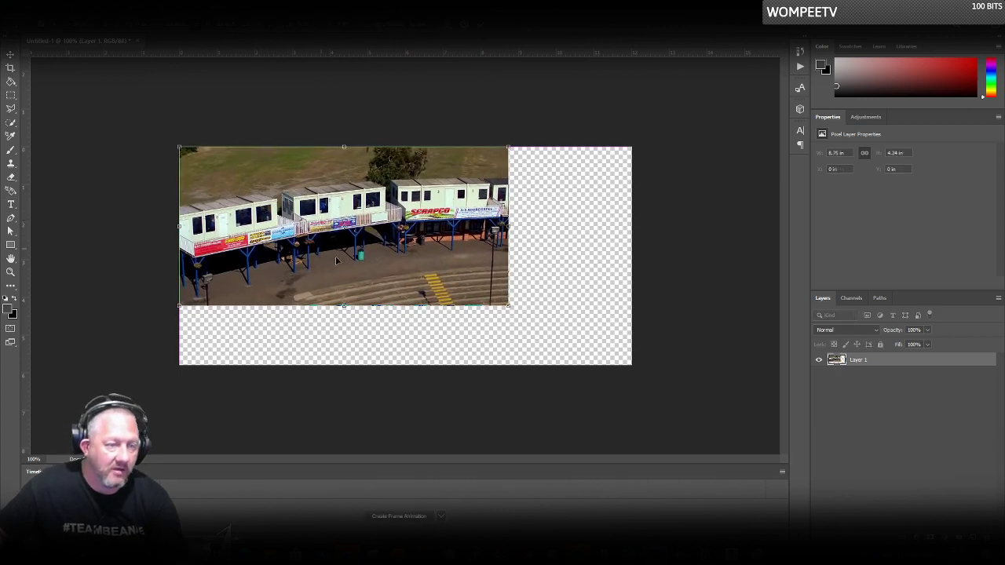
left_click_drag(507, 306, 634, 357)
key("Return")
key("ctrl+plus")
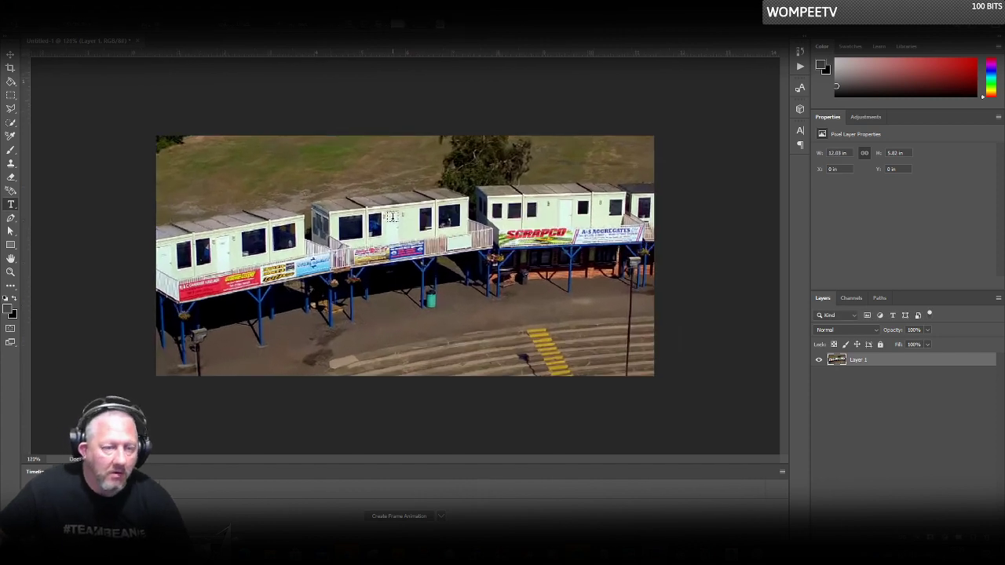
scroll(374, 210, "up", 9, "alt")
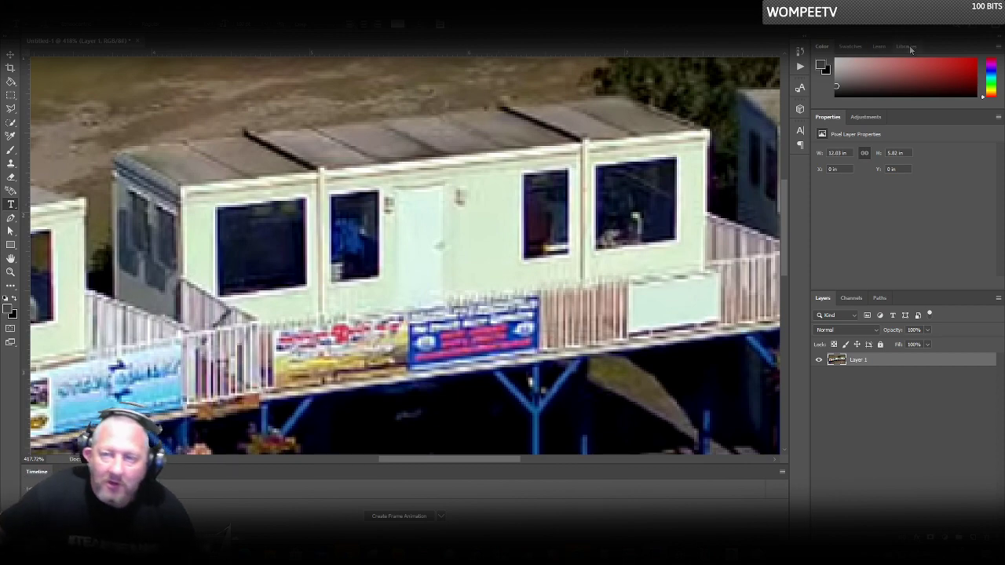
Switch back to 3ds Max, ungroup the copied VIP box and select its main box body.
left_click(956, 6)
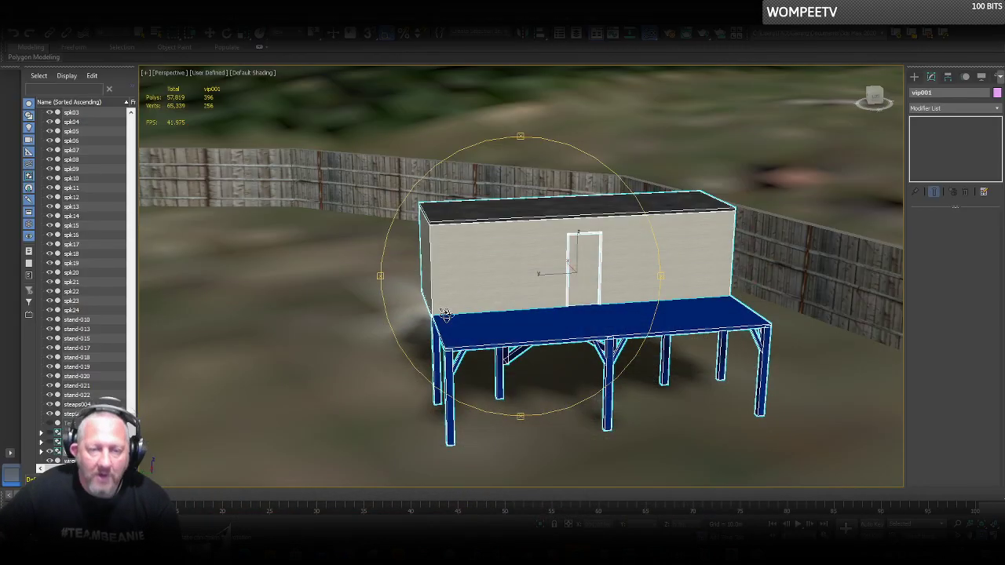
left_click_drag(521, 303, 511, 297)
right_click(511, 289)
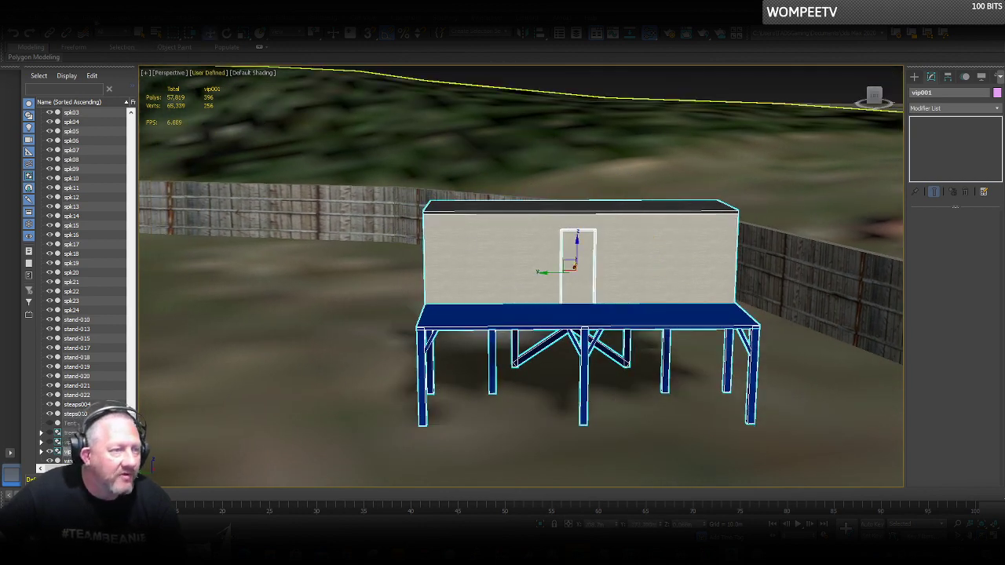
left_click(98, 35)
left_click(102, 49)
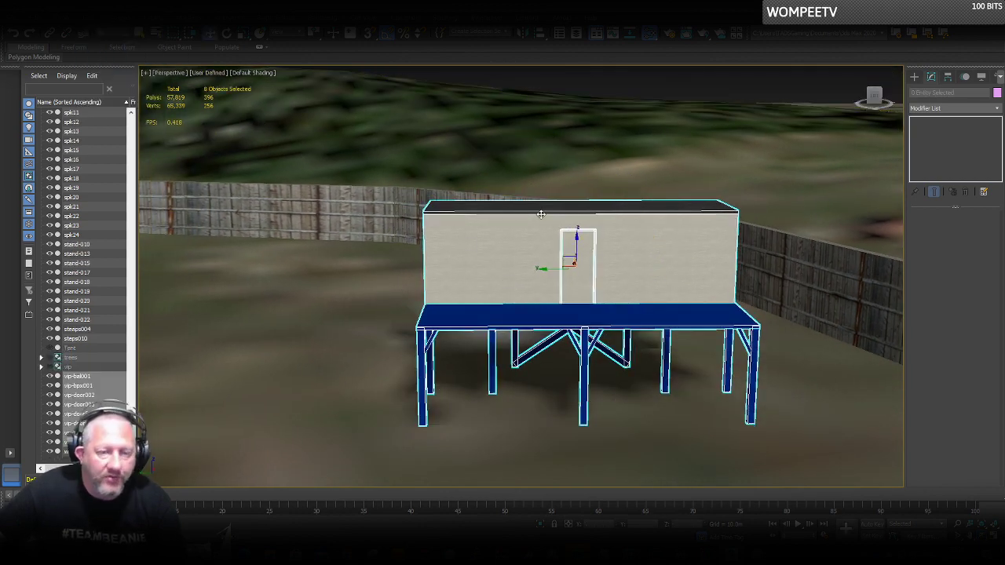
left_click(507, 236)
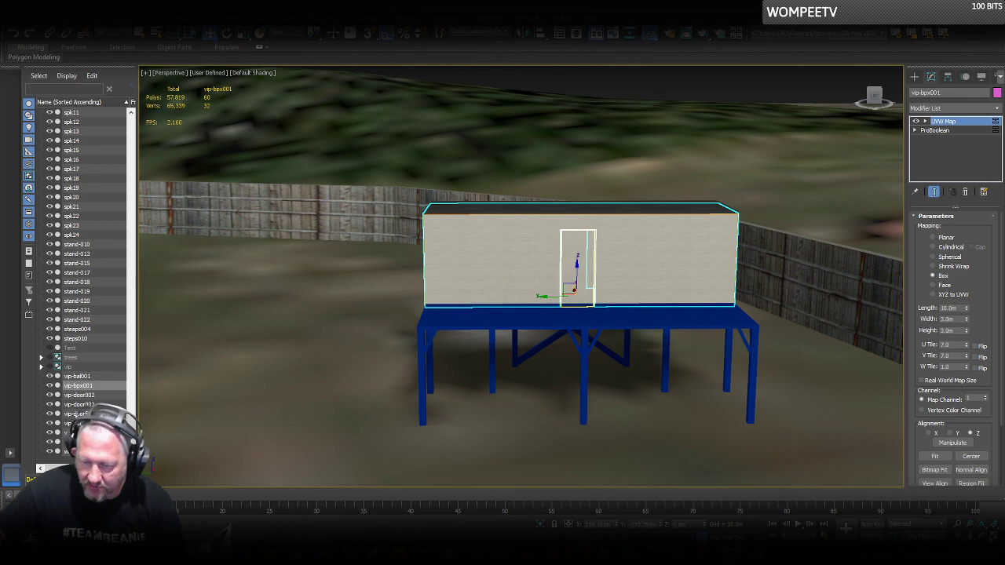
Create a box about 1.28 m long, 0.58 m wide and 1.57 m high through the VIP box's door-side wall, near its corner.
key("alt+w")
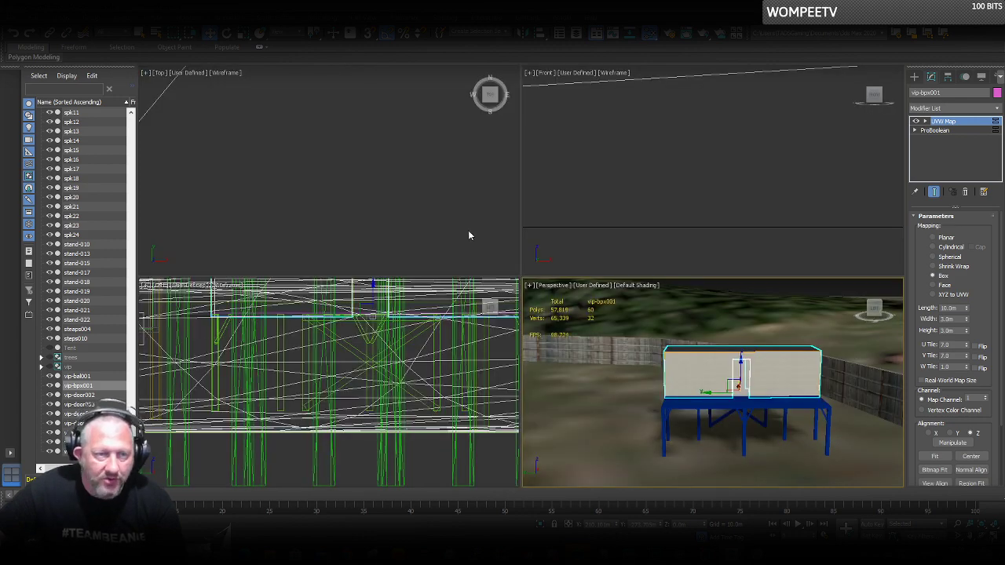
scroll(370, 186, "up", 10)
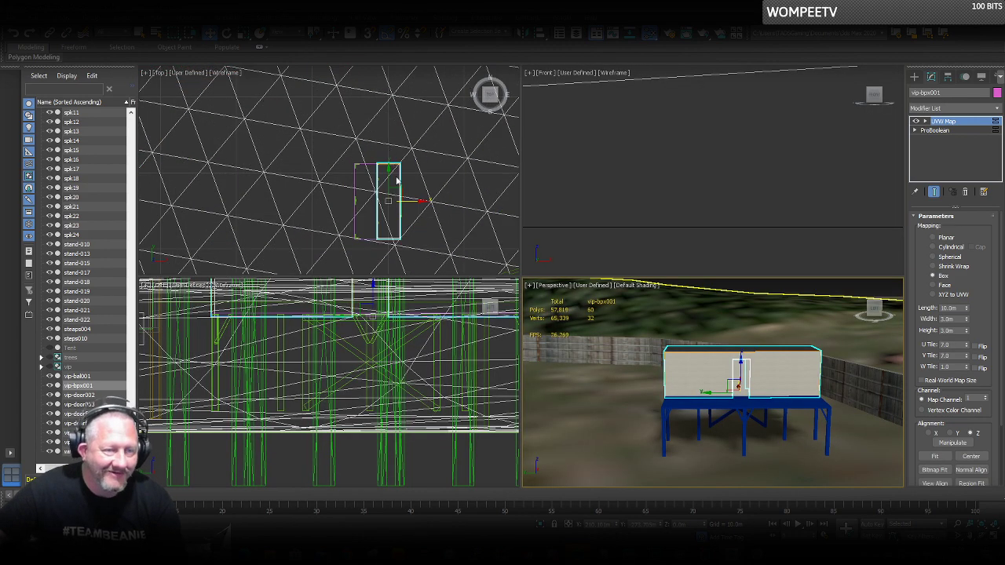
scroll(393, 184, "up", 4)
scroll(339, 184, "up", 5)
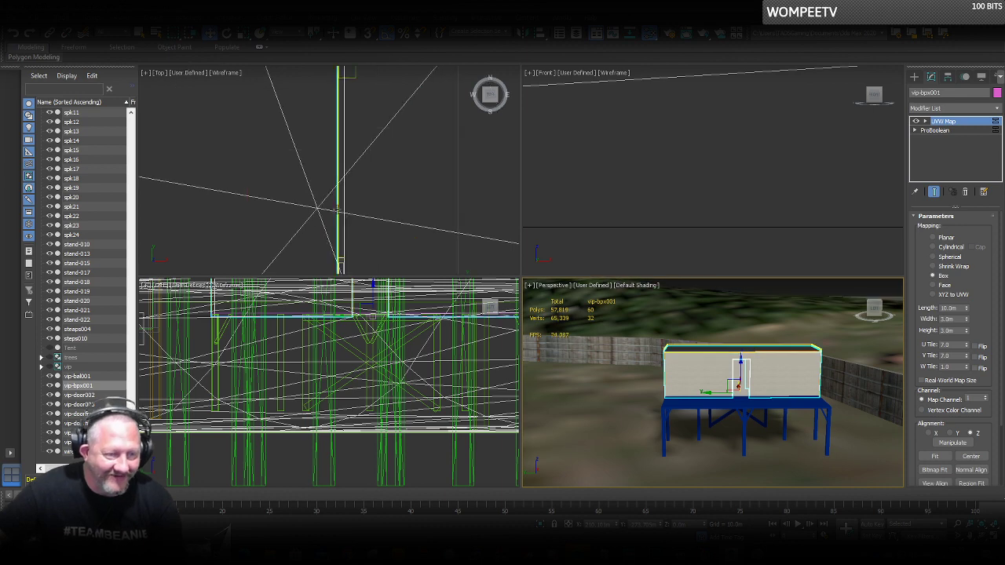
scroll(336, 190, "down", 3)
middle_click_drag(346, 220, 367, 70)
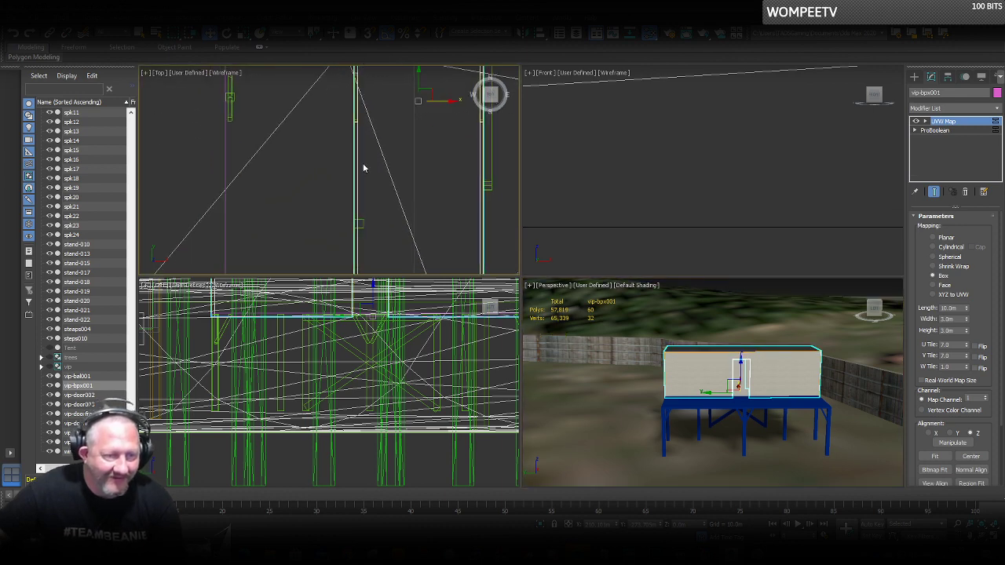
middle_click_drag(364, 165, 378, 101)
scroll(368, 189, "up", 2)
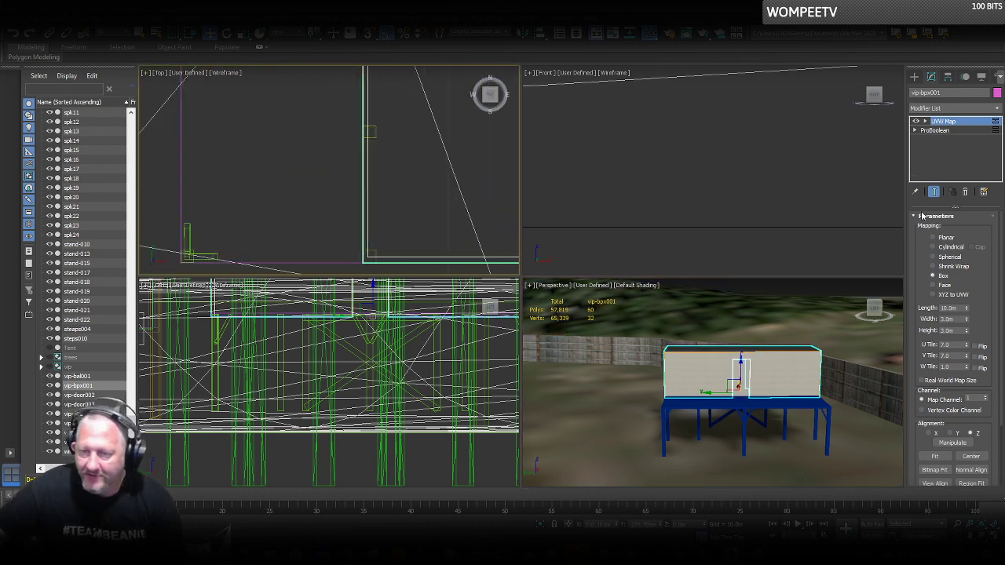
left_click(914, 76)
left_click(931, 140)
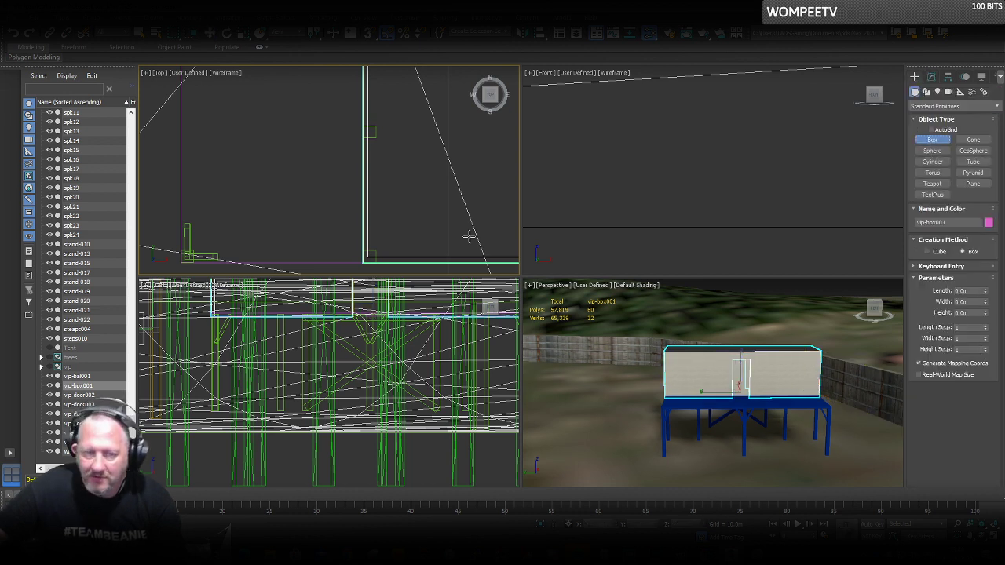
left_click_drag(354, 170, 387, 245)
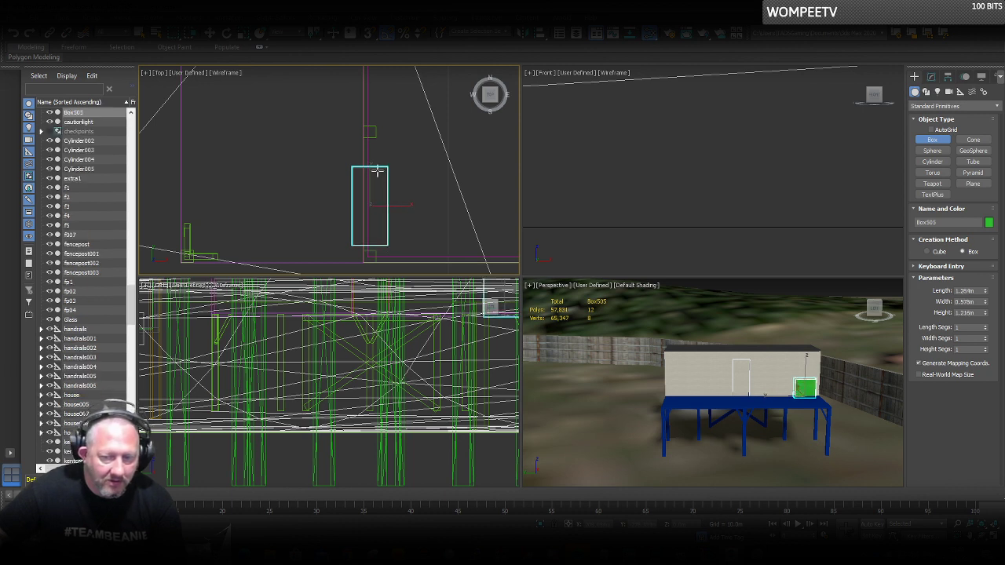
right_click(384, 216)
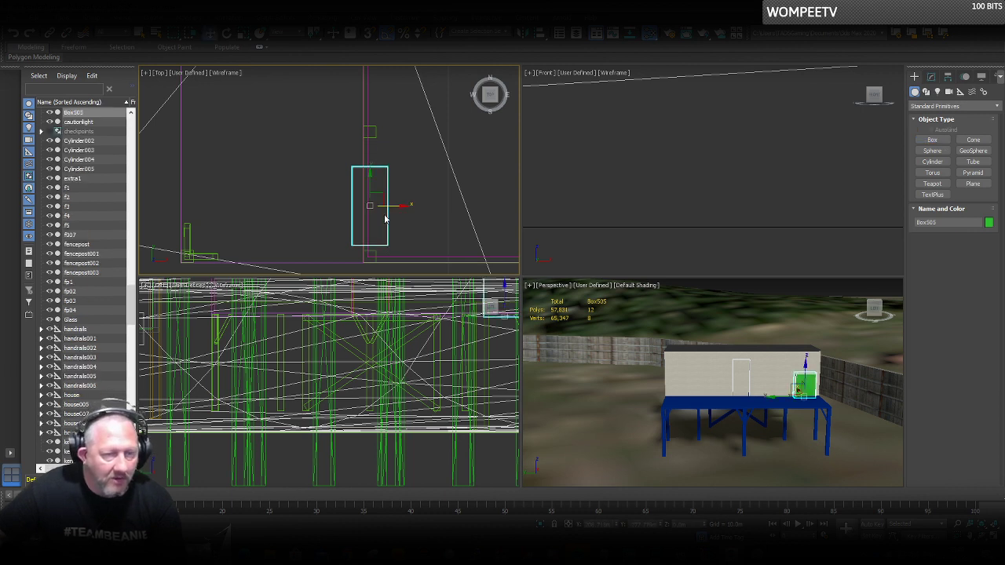
Add an Edit Mesh modifier to the new box and raise all its vertices to window height on the wall.
left_click(930, 77)
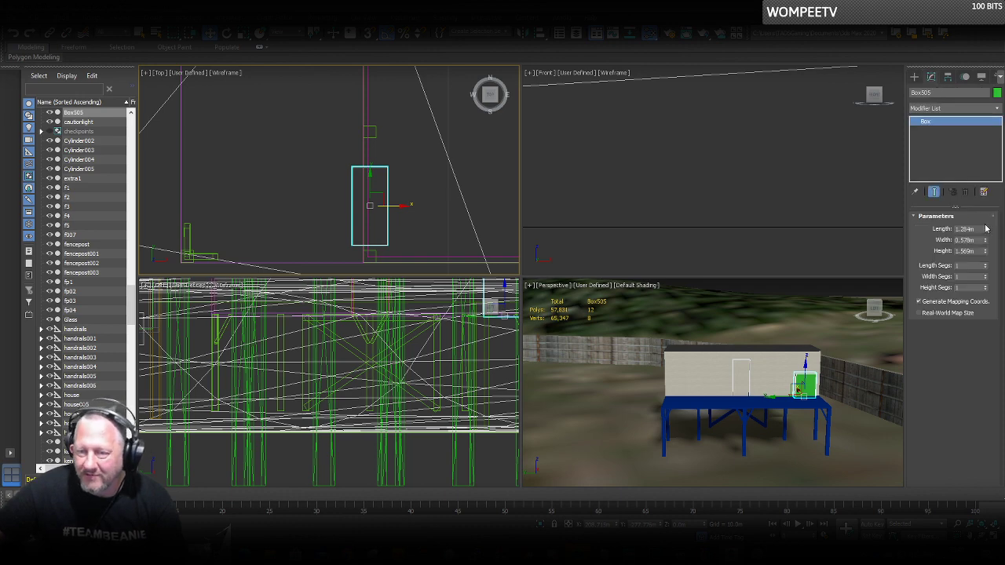
left_click(999, 110)
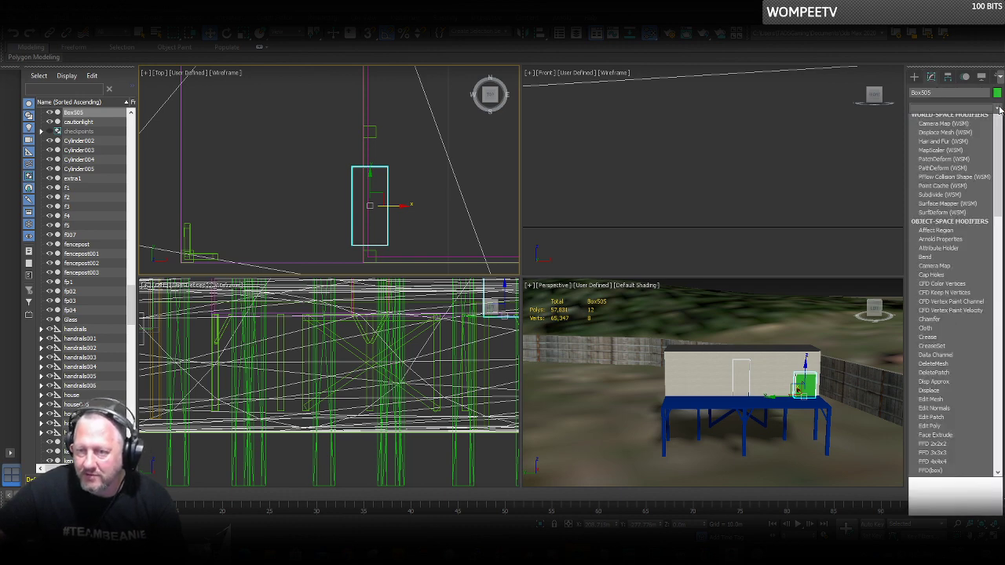
left_click(942, 462)
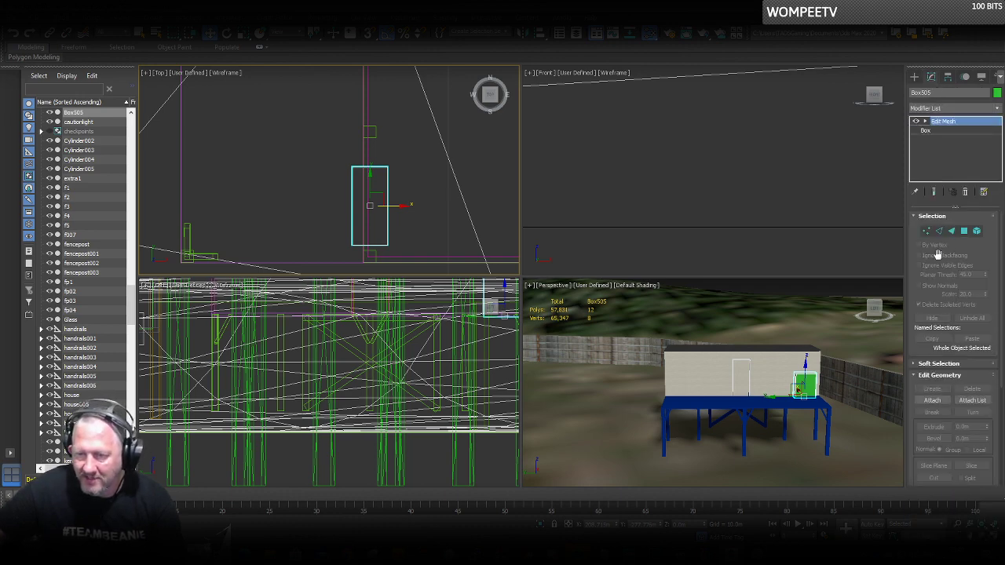
left_click(926, 233)
left_click_drag(434, 268, 434, 268)
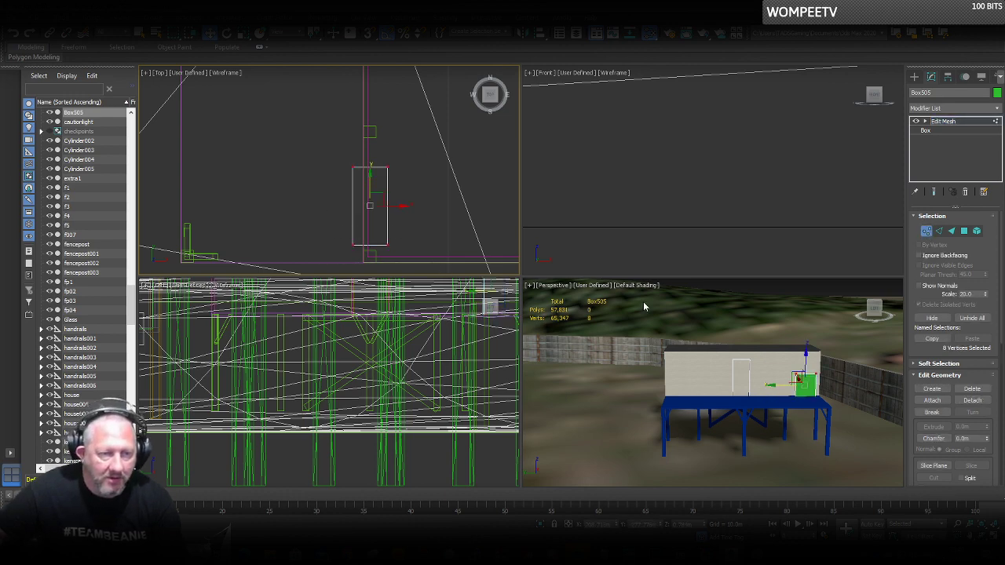
left_click_drag(805, 367, 799, 369)
Check the window layout in the Photoshop reference, then return to 3ds Max and shift the box's vertices upward and toward the door.
key("alt+Tab")
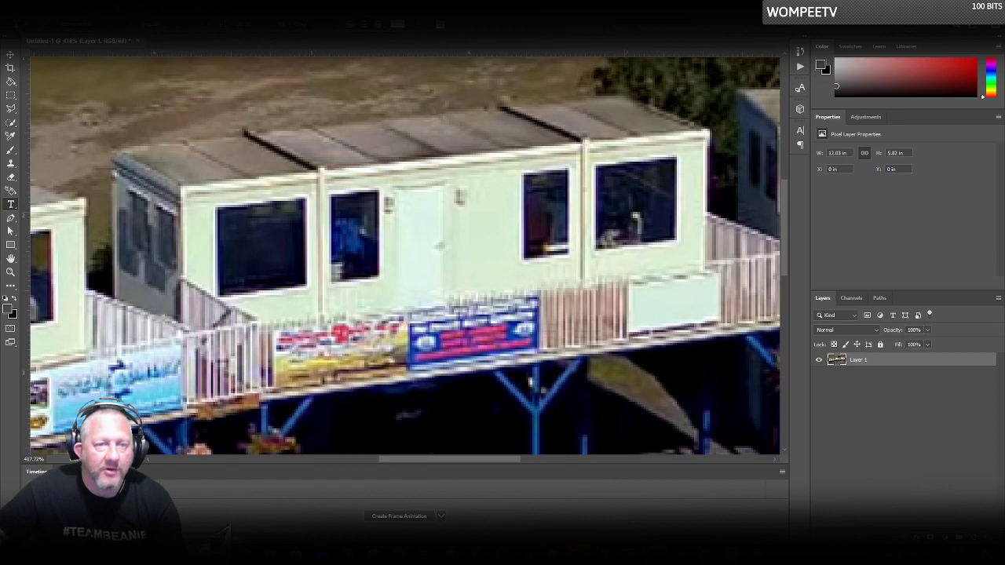
left_click_drag(883, 7, 0, 118)
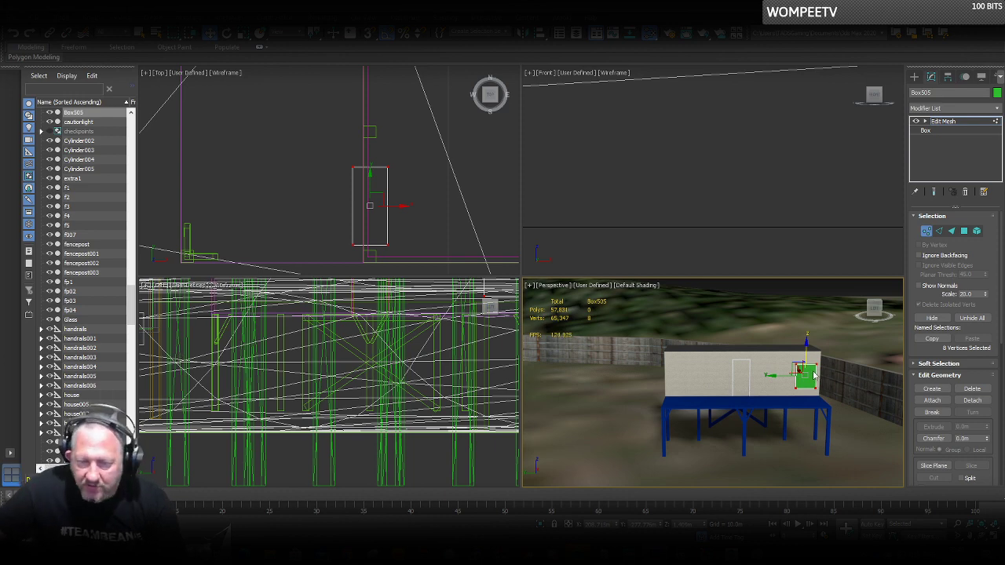
scroll(817, 379, "up", 4)
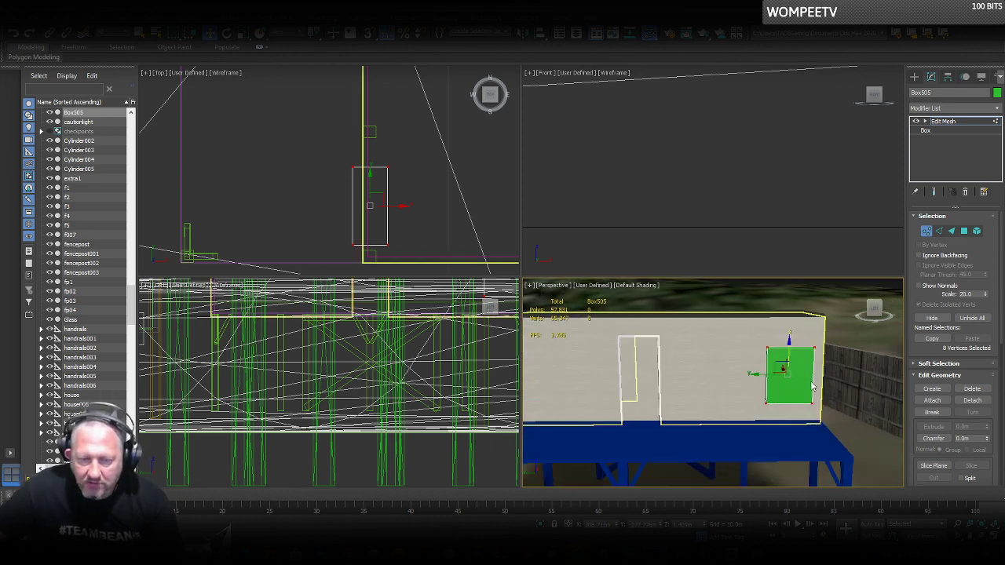
key("alt+w")
middle_click_drag(639, 313, 627, 303, "alt")
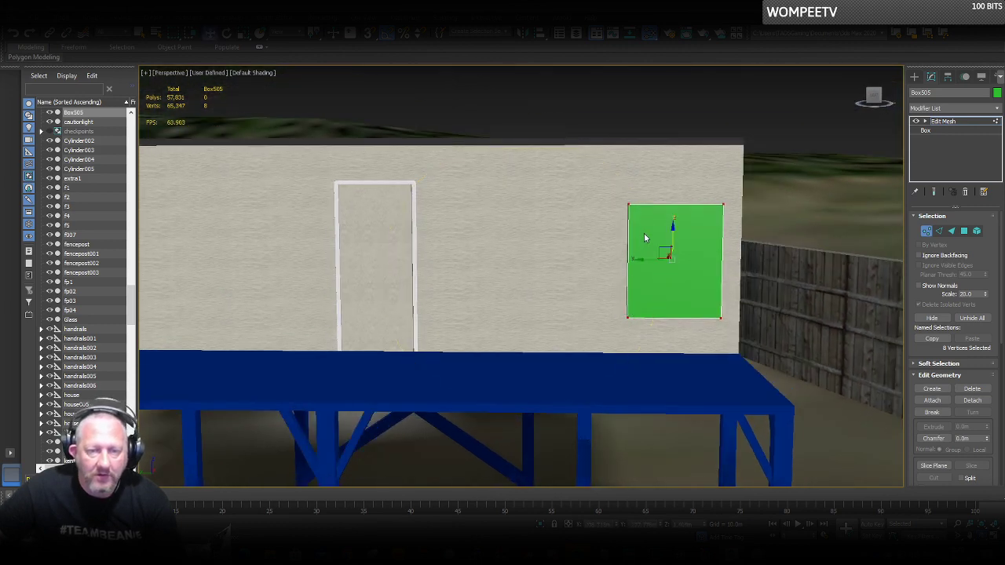
left_click_drag(672, 237, 620, 245)
Widen the window block by moving its door-side vertices toward the door, then raise the whole block closer to the roof.
left_click_drag(636, 317, 639, 322)
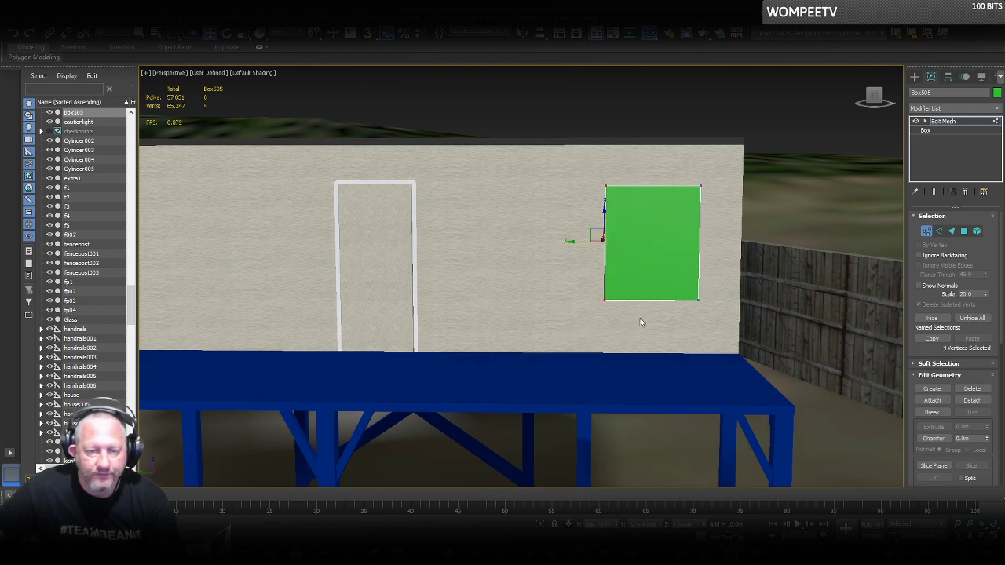
left_click_drag(577, 243, 549, 242)
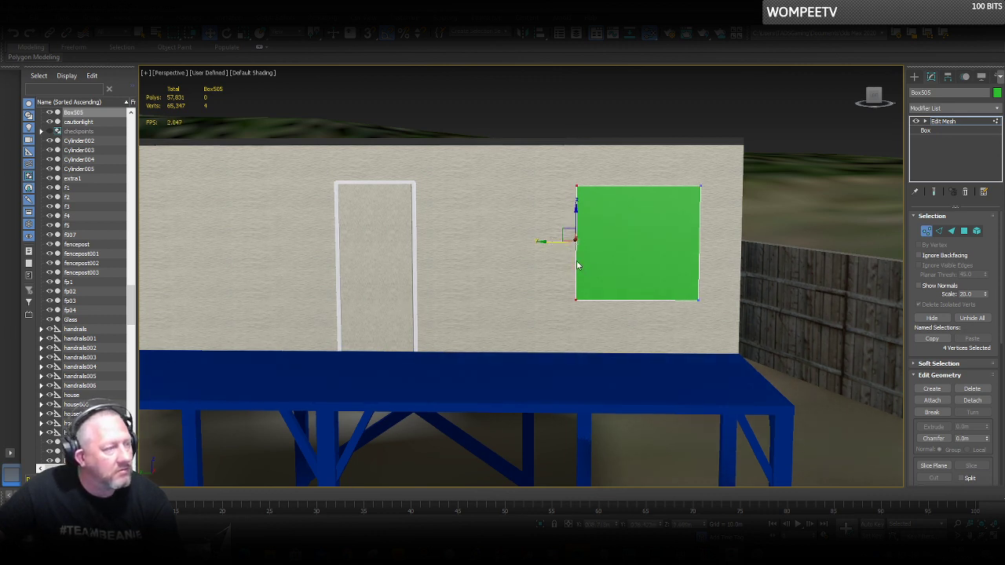
key("ctrl+a")
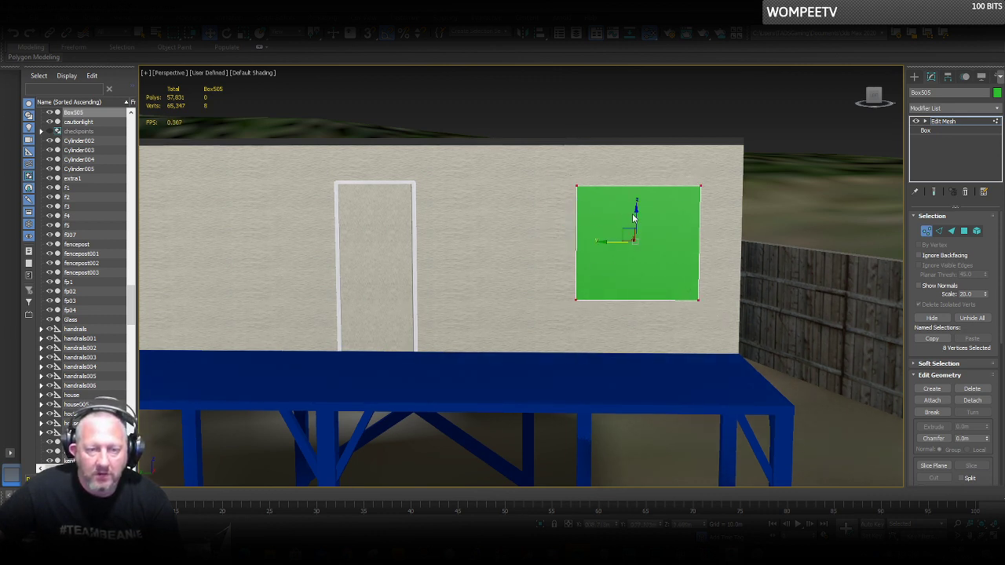
left_click_drag(638, 217, 637, 200)
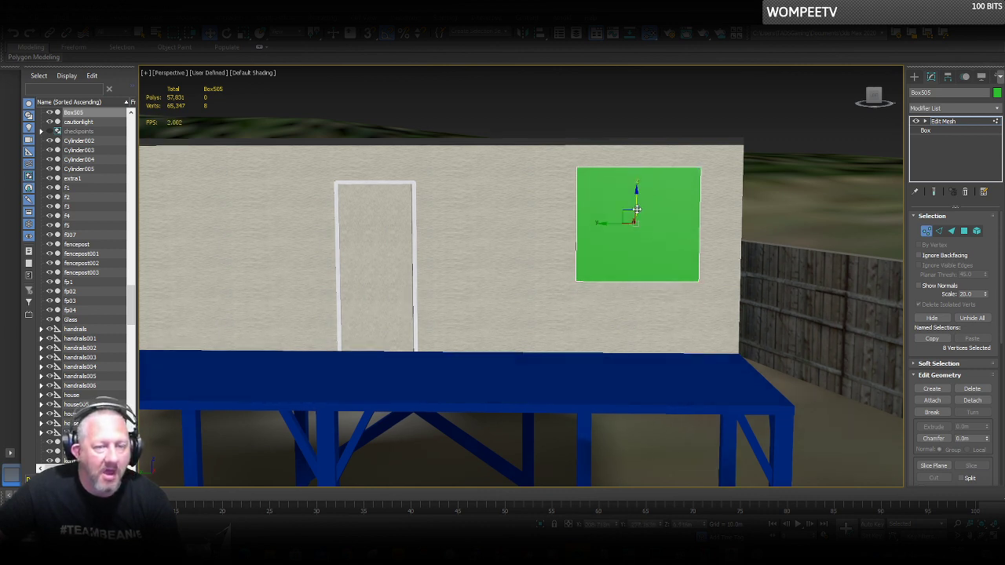
left_click(927, 231)
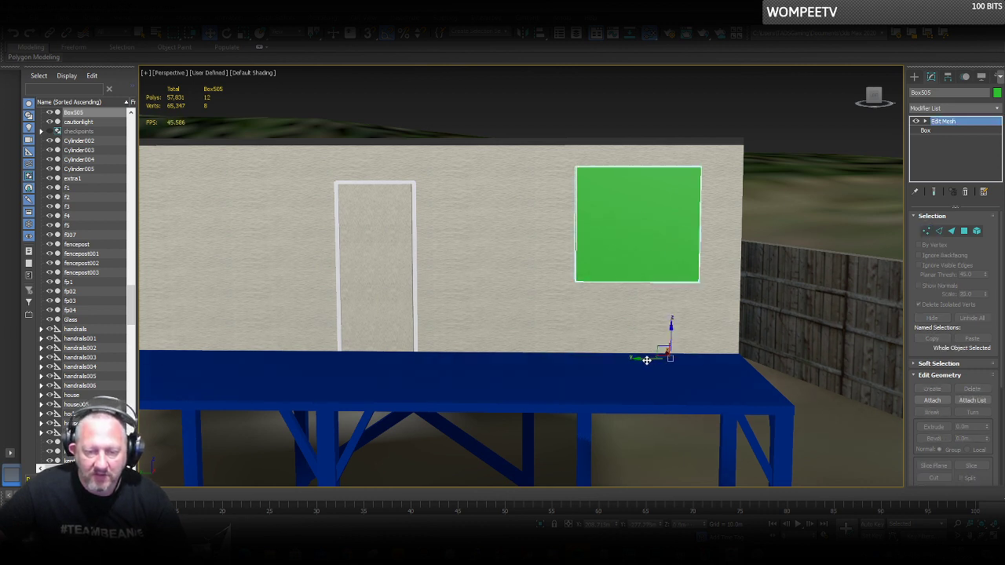
Copy the window block toward the door and narrow the copy to about half its width from the door side.
left_click_drag(646, 359, 504, 348, "shift")
left_click(508, 321)
left_click(927, 230)
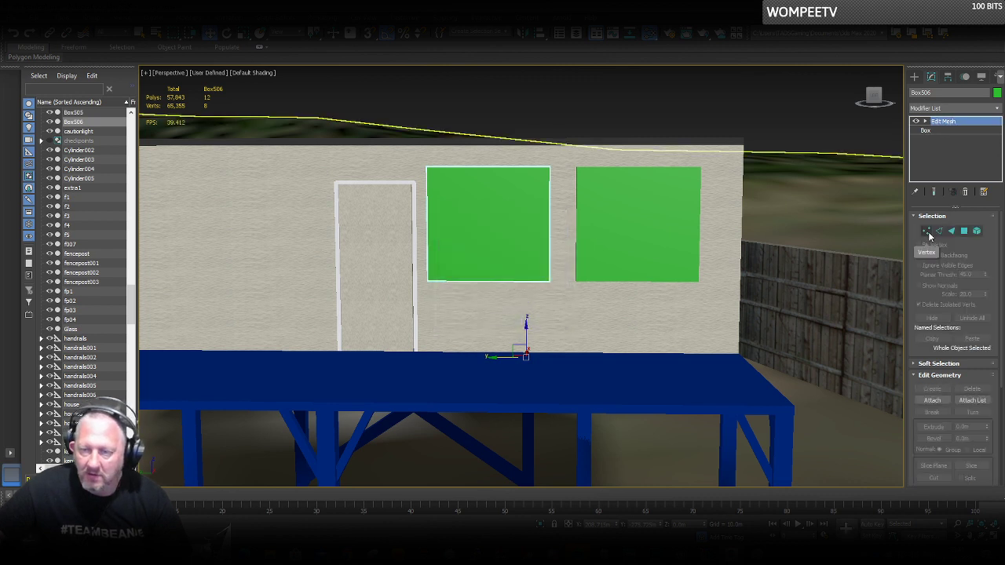
key("ctrl+a")
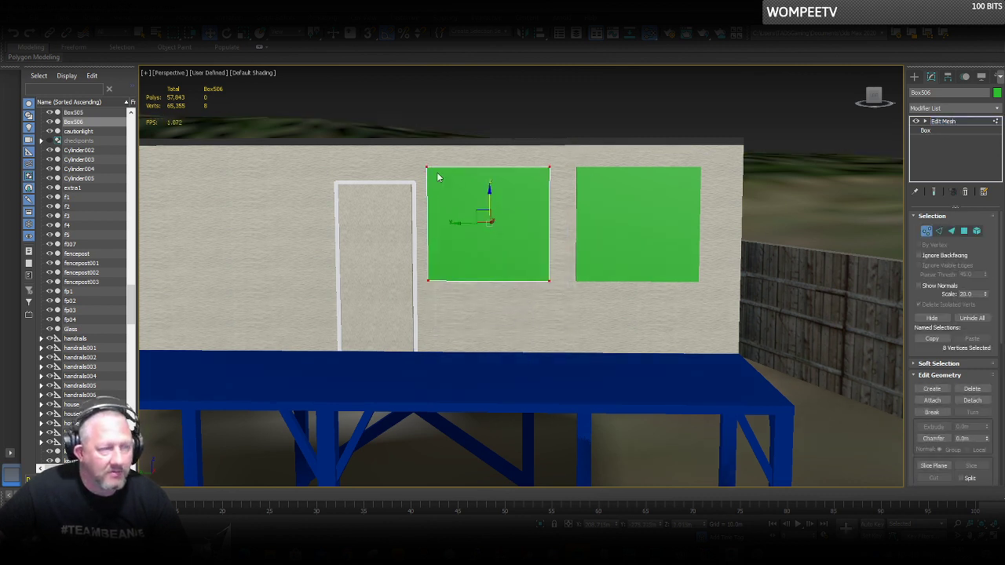
left_click_drag(399, 152, 451, 301)
left_click_drag(401, 223, 462, 228)
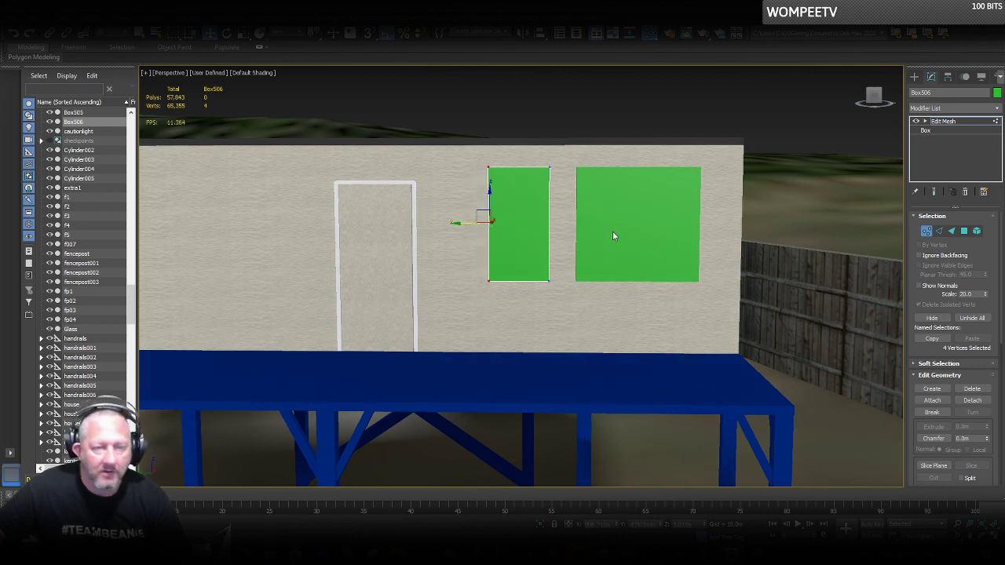
left_click(925, 232)
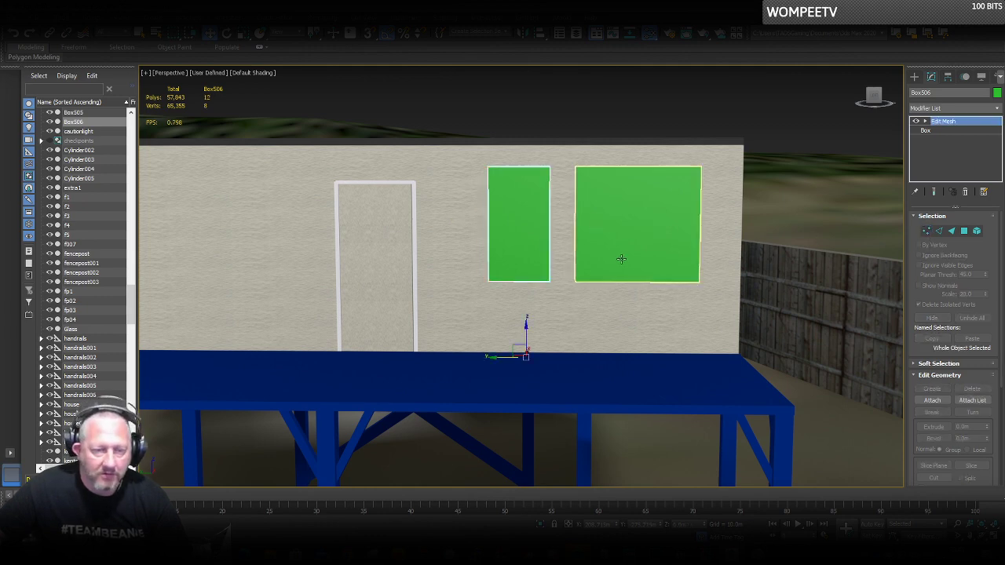
Copy the wide and narrow window blocks together to the wall section on the other side of the door.
scroll(612, 266, "down", 3)
middle_click_drag(599, 268, 655, 261)
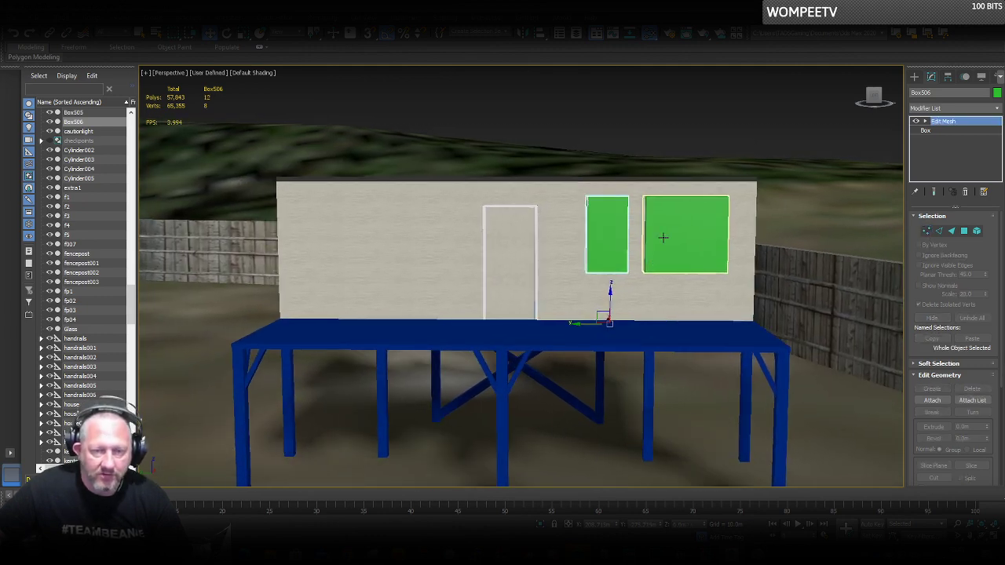
left_click(664, 238)
left_click(603, 226, "ctrl")
left_click_drag(609, 233, 363, 241, "shift")
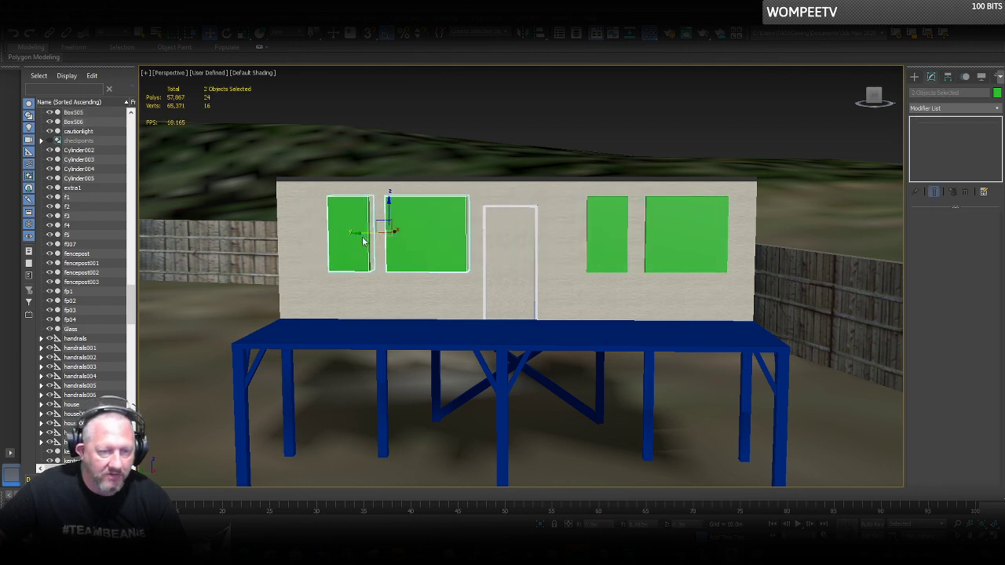
left_click(504, 322)
Swap the two copied window blocks so the wide one sits near the wall's outer corner and the narrow one beside the door.
mouse_move(416, 284)
middle_mouse_down()
mouse_move(586, 307)
mouse_move(572, 300)
middle_mouse_up()
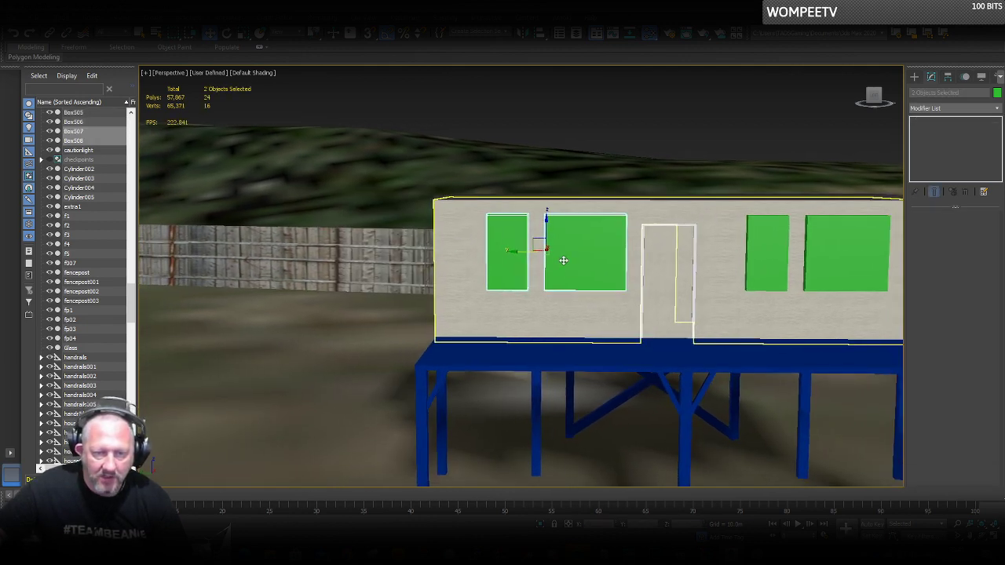
scroll(564, 259, "up", 2)
left_click(468, 262)
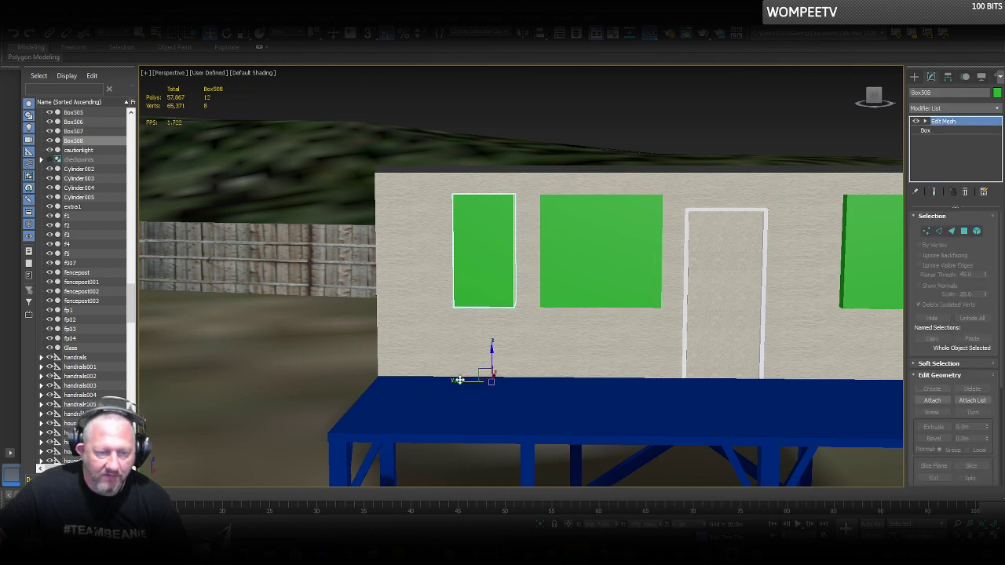
left_click_drag(459, 380, 739, 380)
left_click(605, 274)
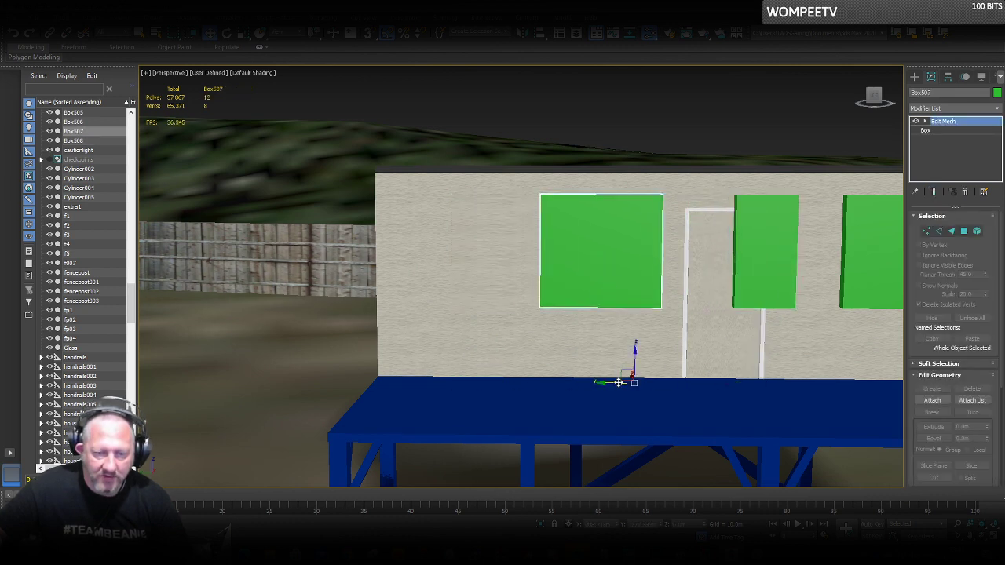
left_click_drag(618, 382, 496, 370)
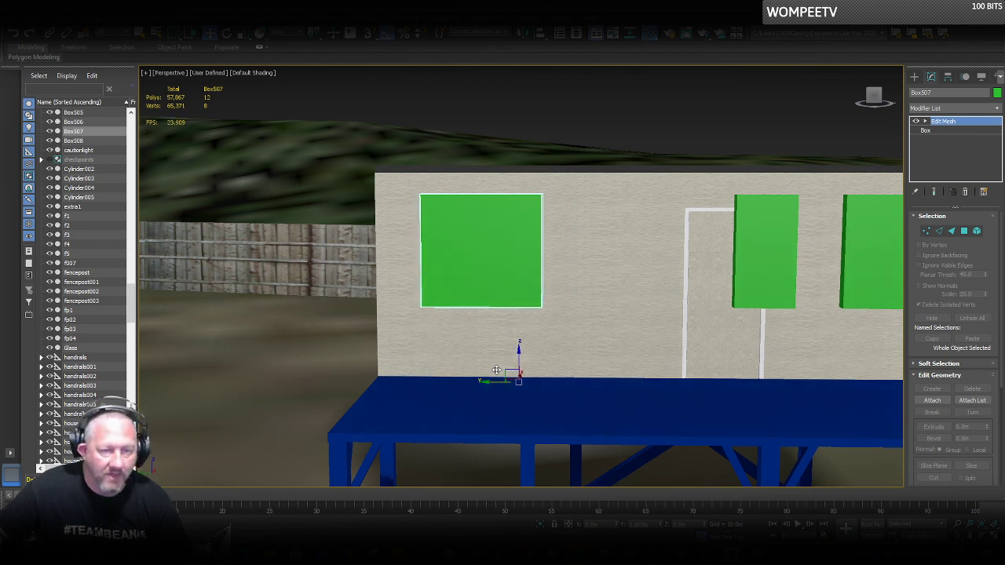
left_click(759, 277)
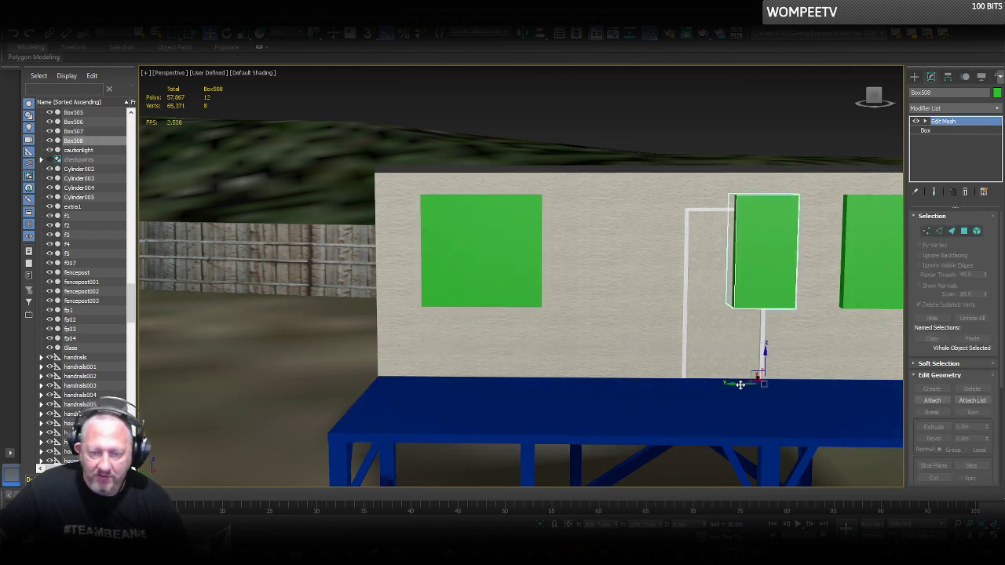
left_click_drag(740, 384, 591, 373)
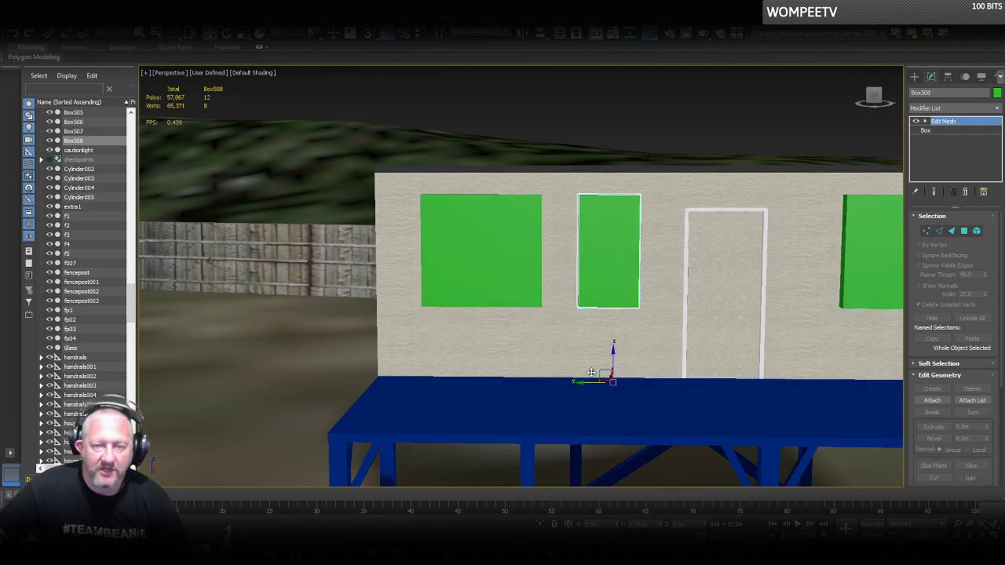
Select all four window blocks on the front wall and centre each block's pivot to its object.
scroll(591, 373, "down", 5)
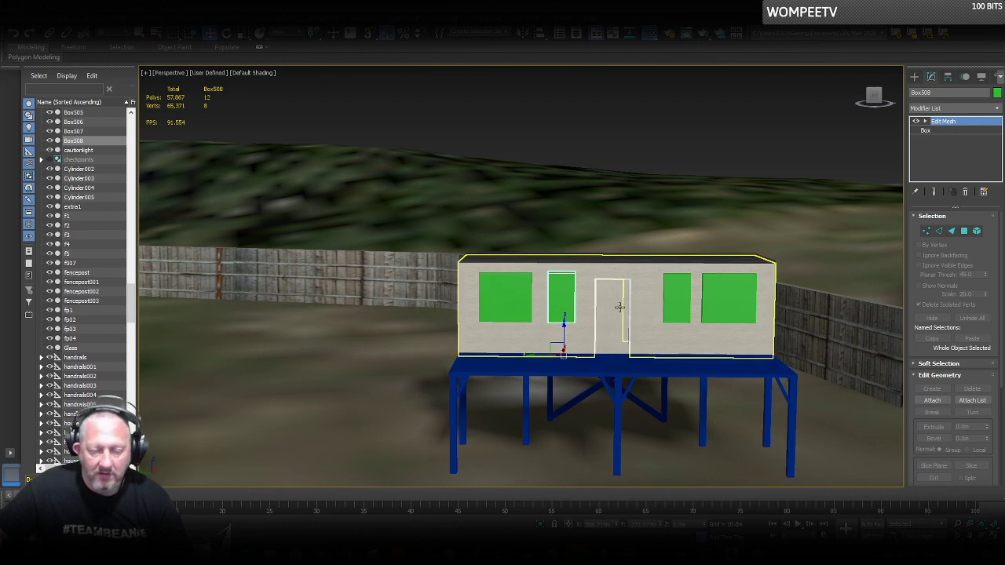
left_click(505, 300)
left_click(565, 295, "ctrl")
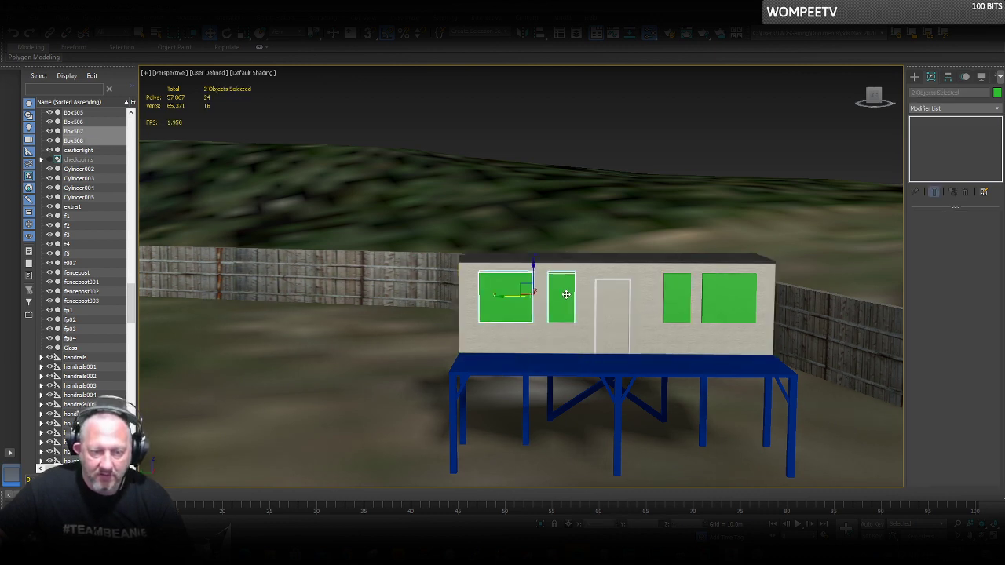
left_click(675, 298, "ctrl")
left_click(725, 297, "ctrl")
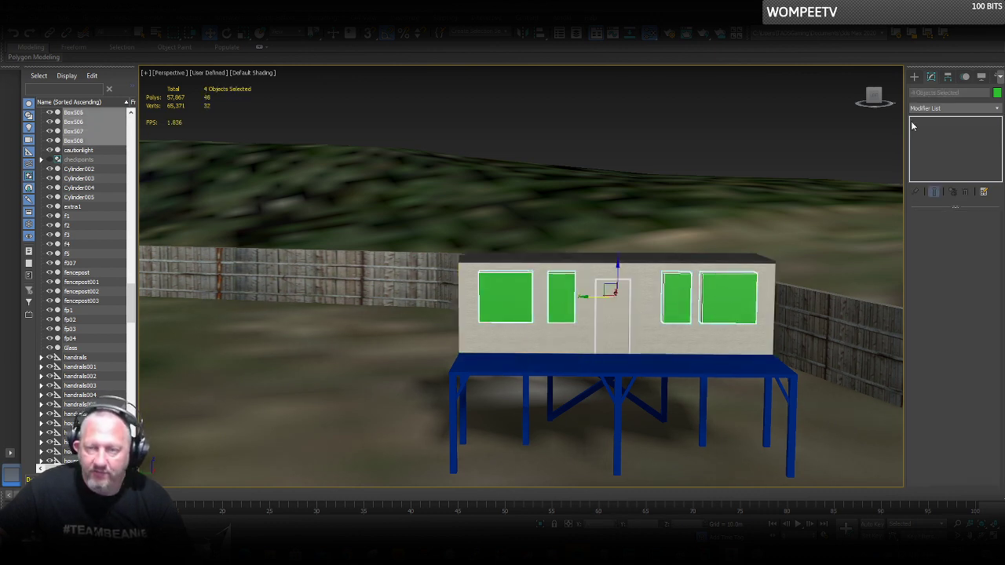
left_click(946, 76)
left_click(953, 149)
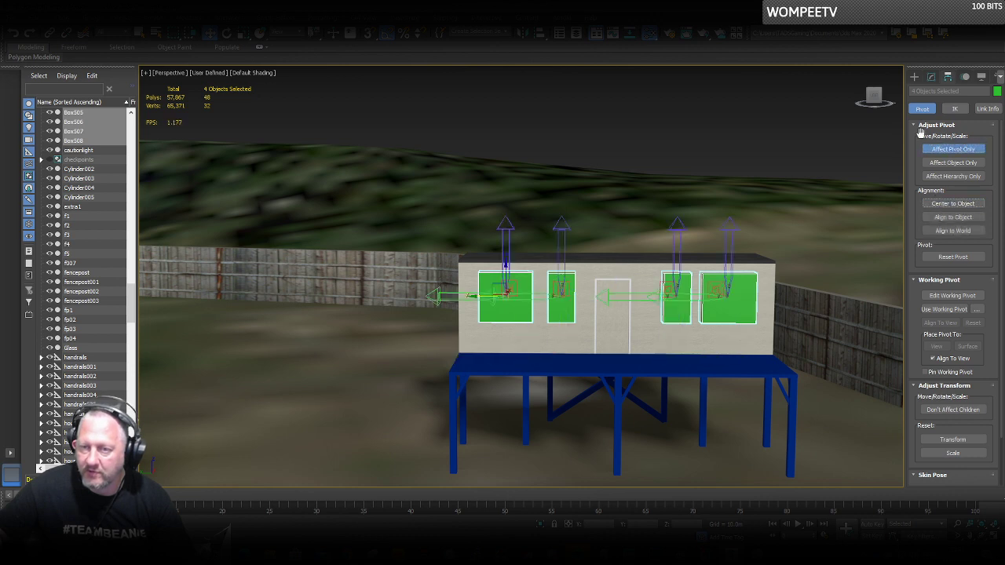
left_click(914, 76)
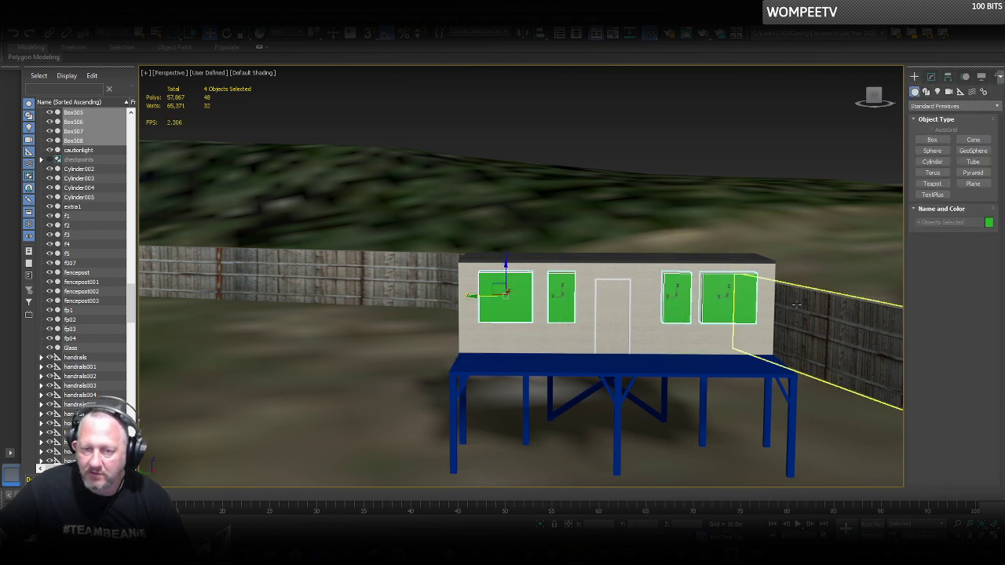
Convert the four selected window blocks to editable meshes and switch the selection to the VIP box.
right_click(755, 292)
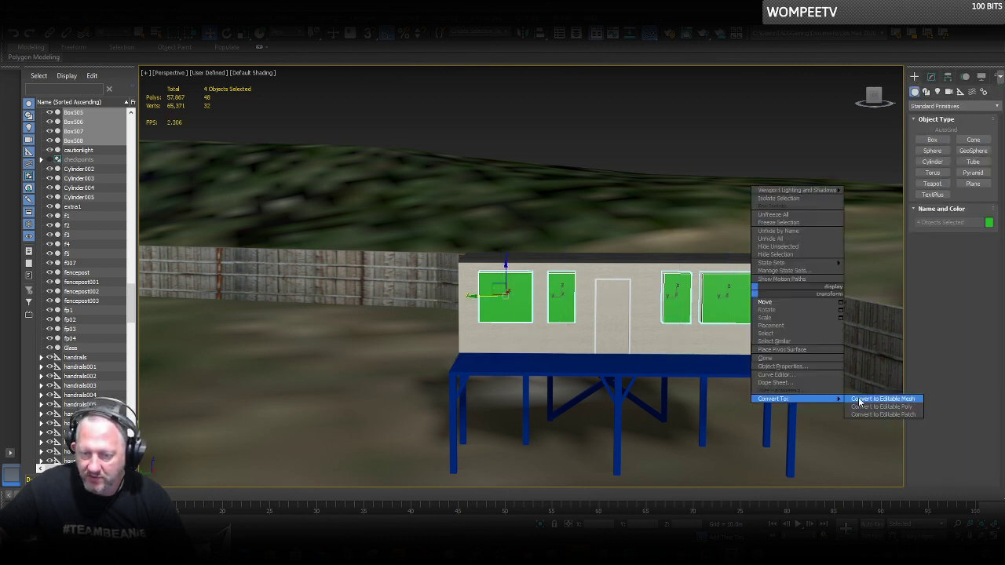
left_click(859, 400)
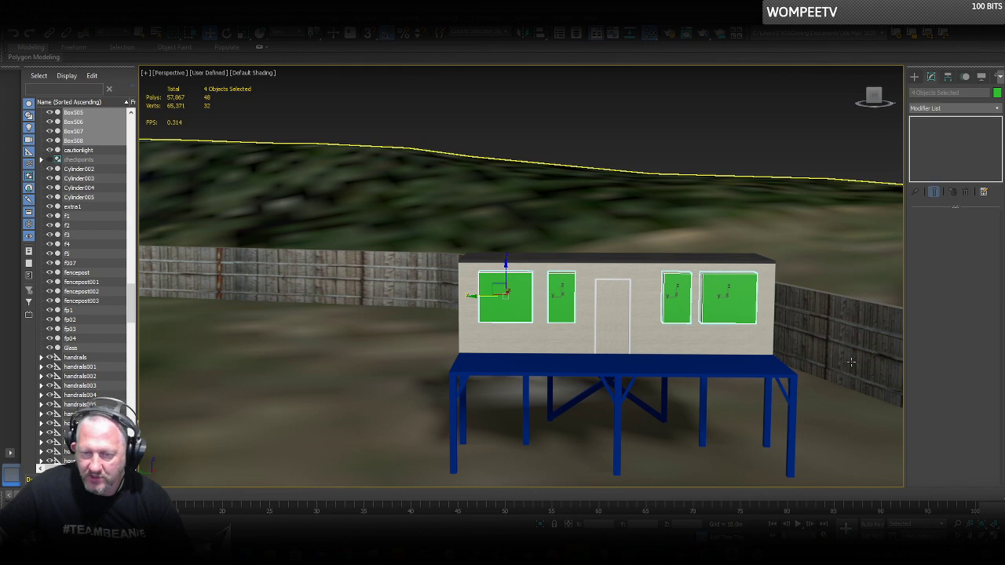
left_click(677, 338)
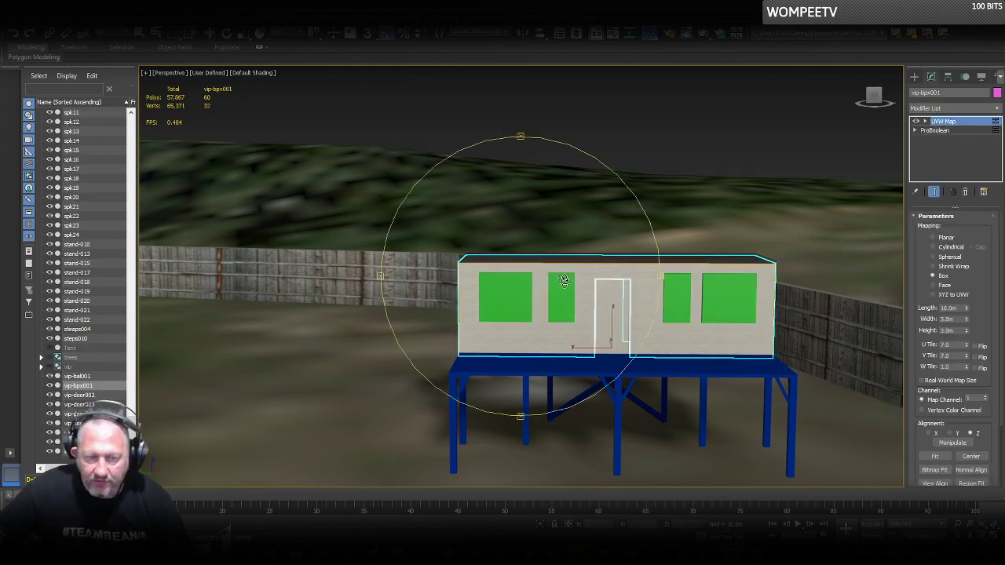
Copy the narrow window block beside the wide one to the VIP box's end wall and position it near the front corner.
middle_click_drag(564, 280, 635, 288, "alt")
middle_click_drag(565, 308, 624, 313, "alt")
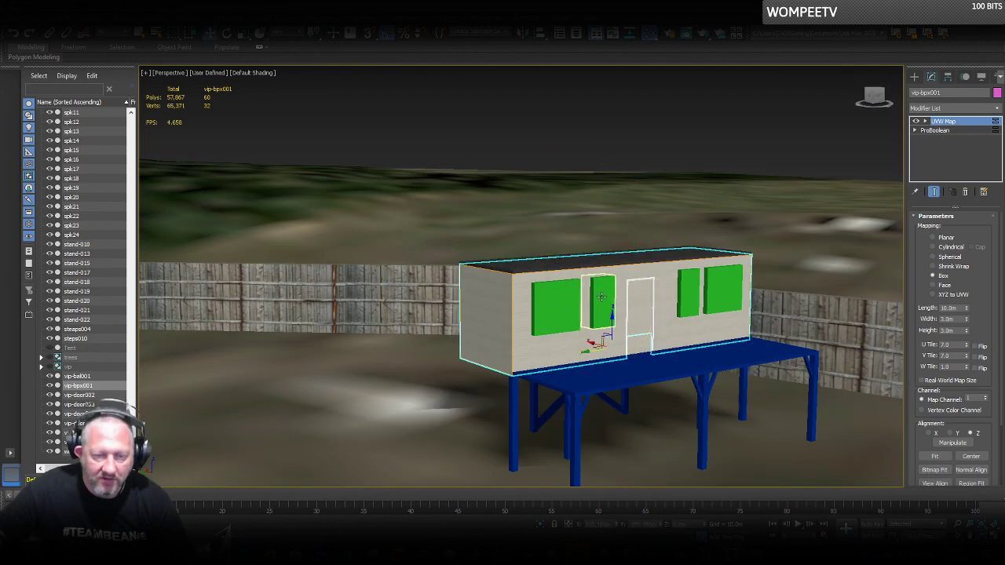
left_click(604, 302)
left_click_drag(579, 302, 490, 314, "shift")
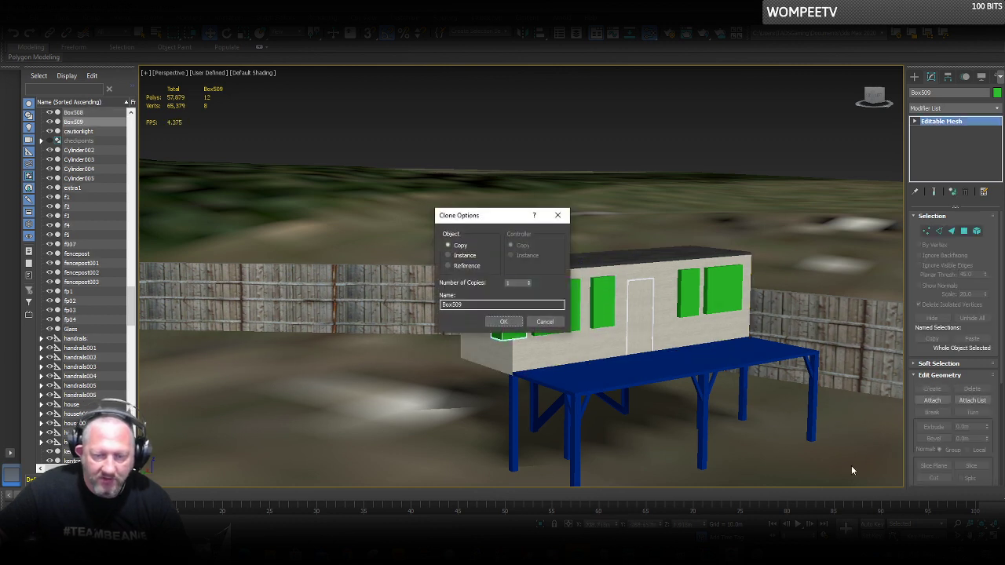
left_click(514, 323)
middle_click_drag(503, 313, 527, 298, "alt")
key("w")
left_click_drag(492, 298, 497, 298)
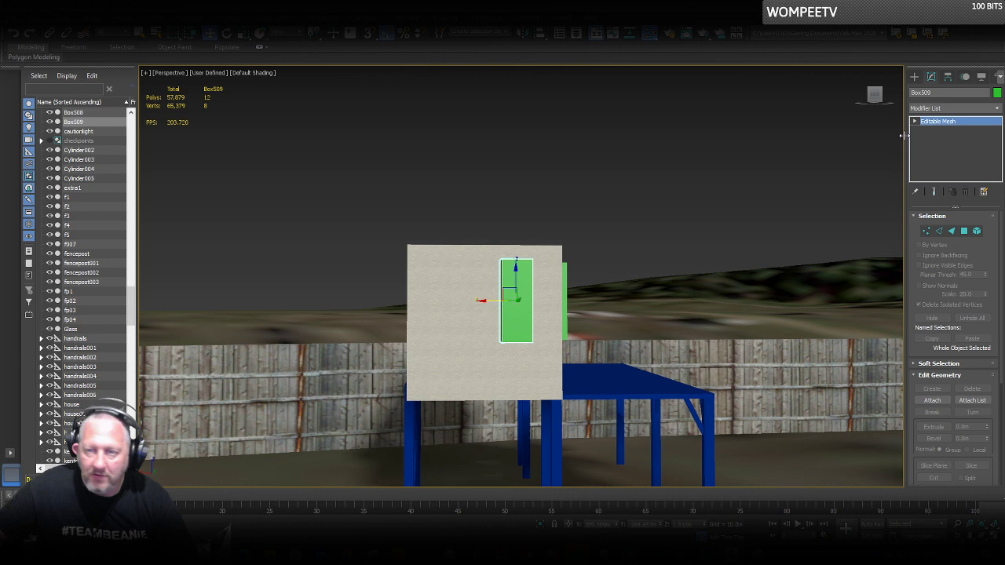
Reshape the end-wall window block by moving its rear-side vertices toward the rear corner and raising its lower vertices.
left_click(926, 231)
left_click_drag(466, 334, 519, 289)
left_click_drag(528, 328, 512, 336)
left_click_drag(478, 287, 438, 297)
left_click(926, 231)
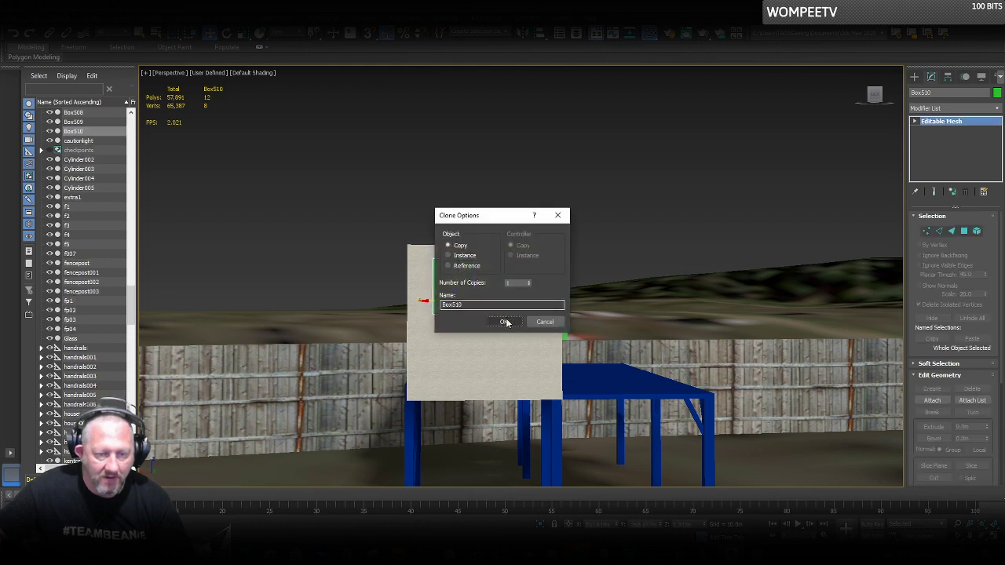
Make one copy of the end-wall window block toward the rear corner and select both blocks together.
left_click(505, 322)
left_click(511, 286, "ctrl")
key("e")
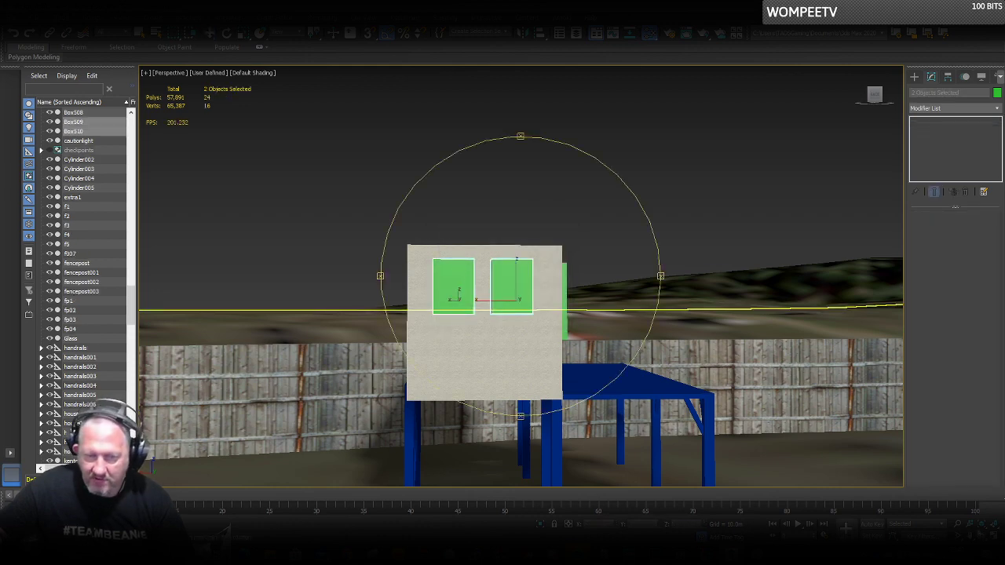
Copy the two green window boxes from one end wall to the cabin's opposite end and set them into the wall.
middle_click_drag(545, 273, 463, 306, "alt")
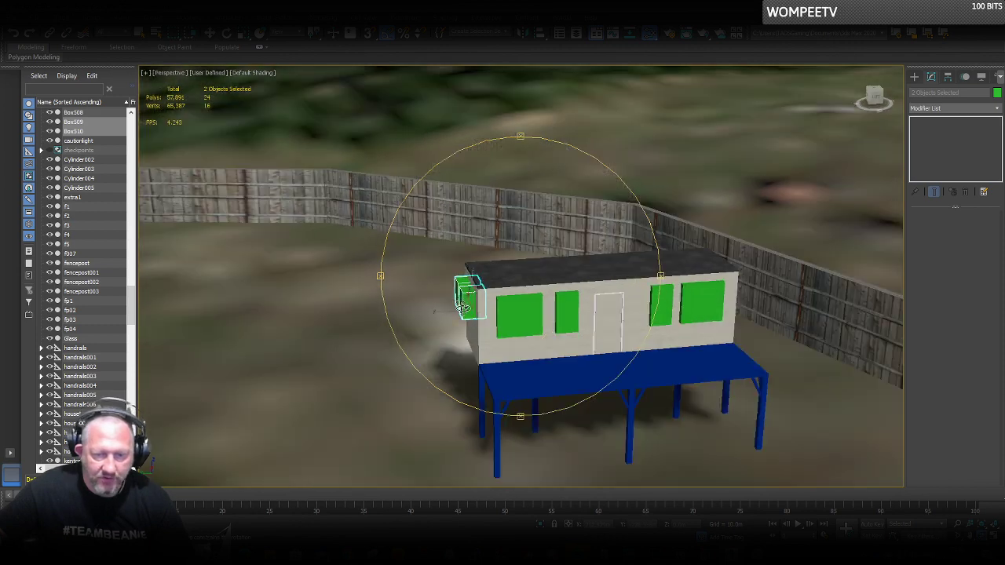
scroll(596, 308, "up", 2)
key("w")
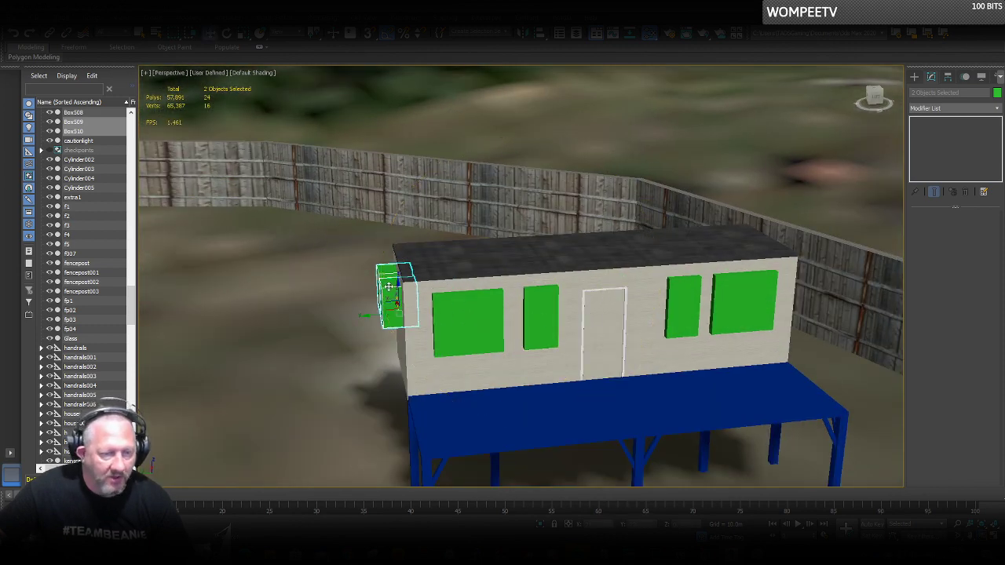
left_click_drag(373, 315, 744, 289)
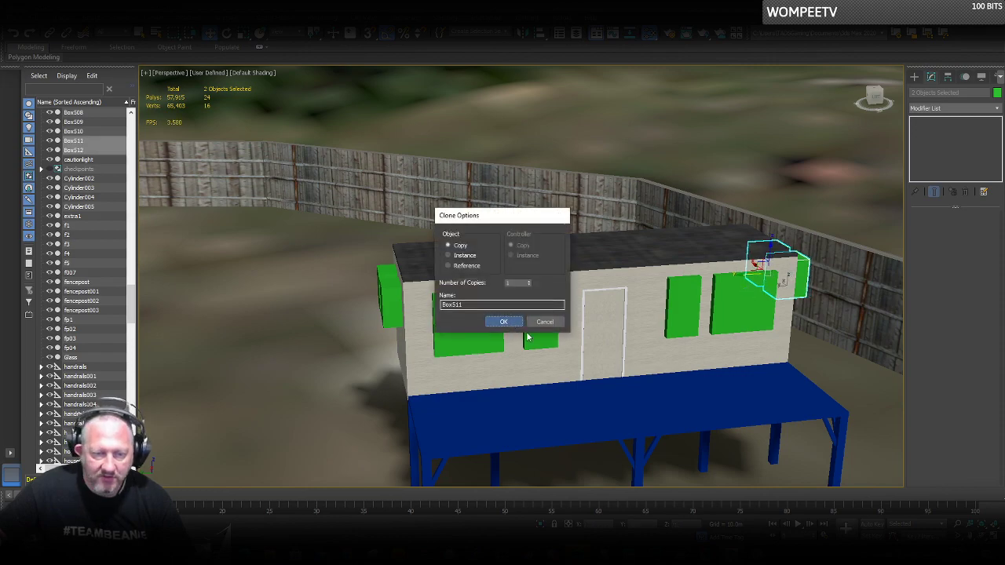
left_click(518, 328)
middle_click_drag(603, 291, 507, 301, "alt")
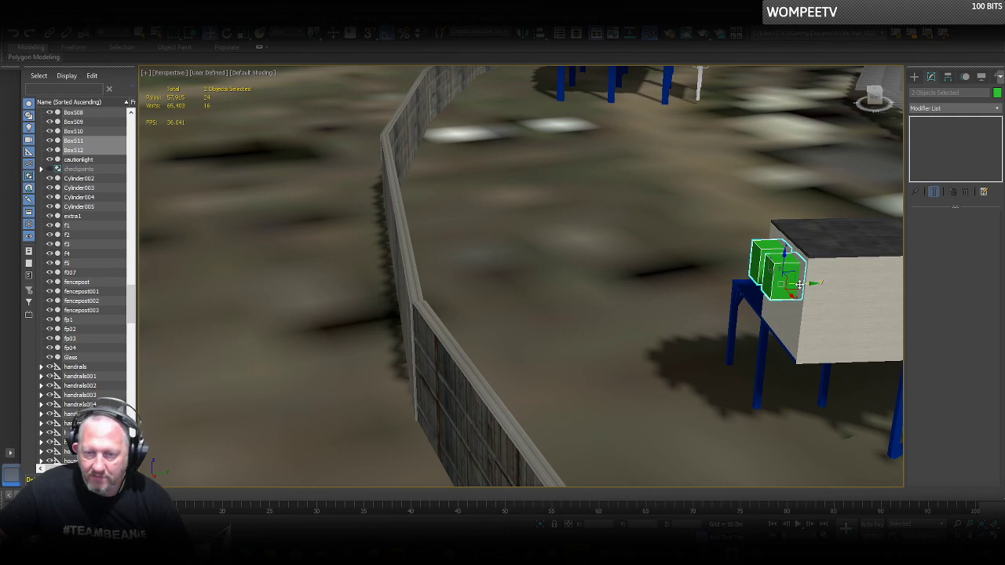
left_click_drag(800, 284, 814, 284)
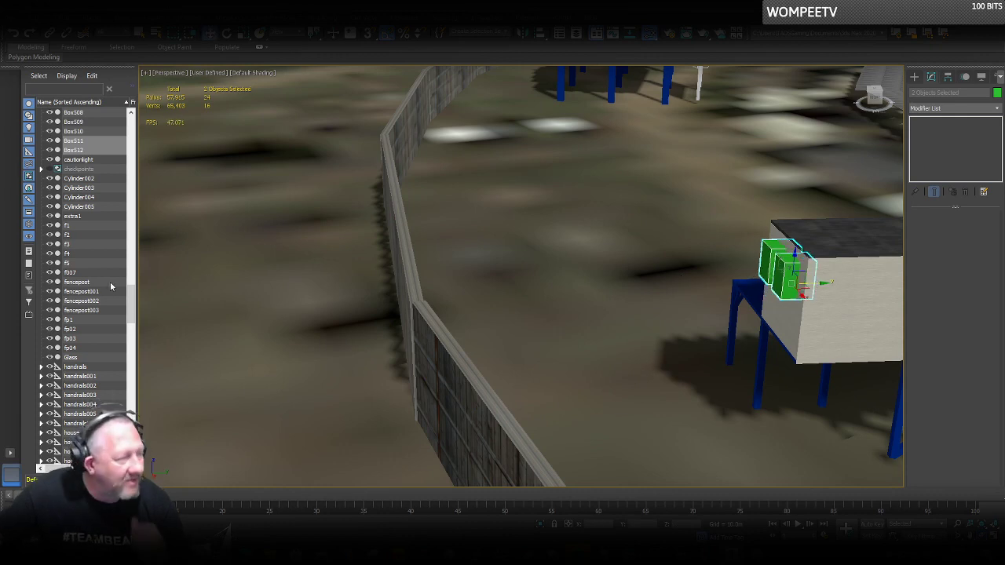
Switch to the browser and examine the cabin windows in the Foxhall Stadium aerial videos, comparing them with the modelled cabin.
mouse_move(346, 553)
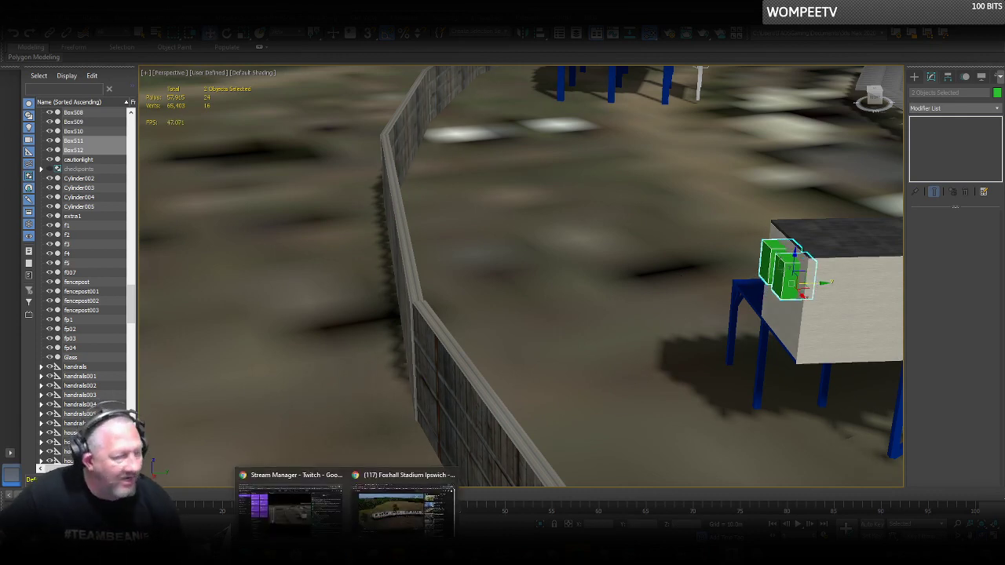
left_click(402, 512)
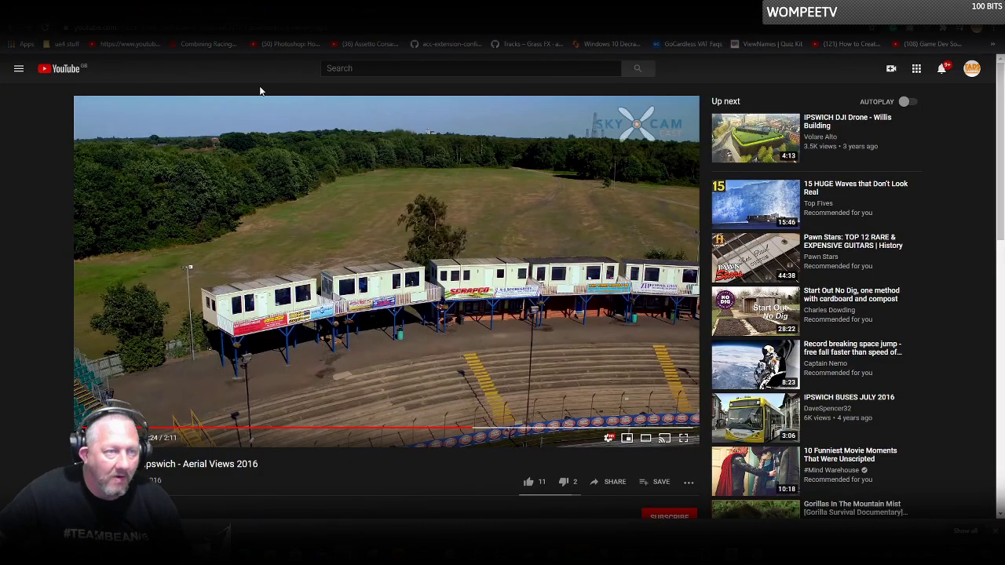
left_click(329, 9)
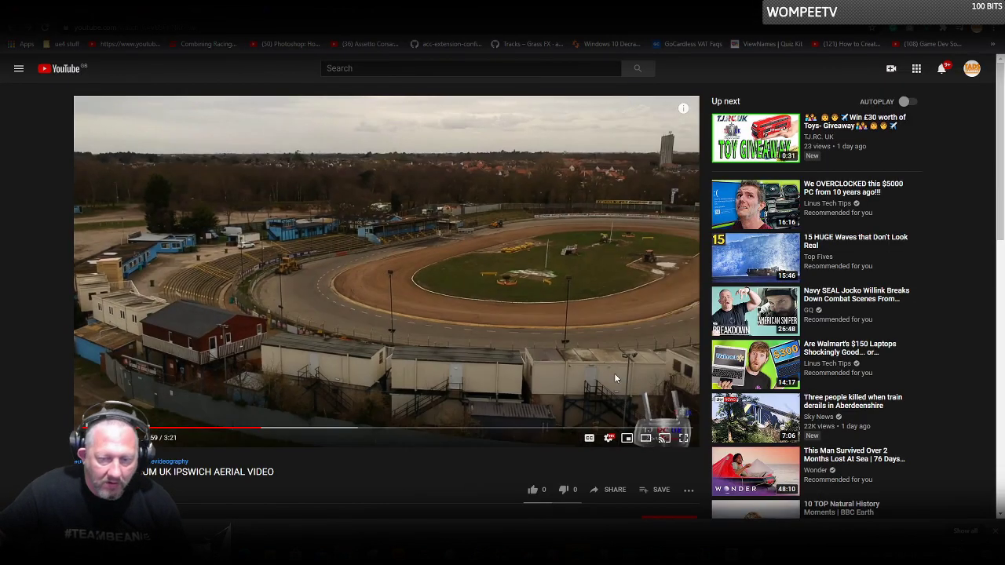
left_click(288, 429)
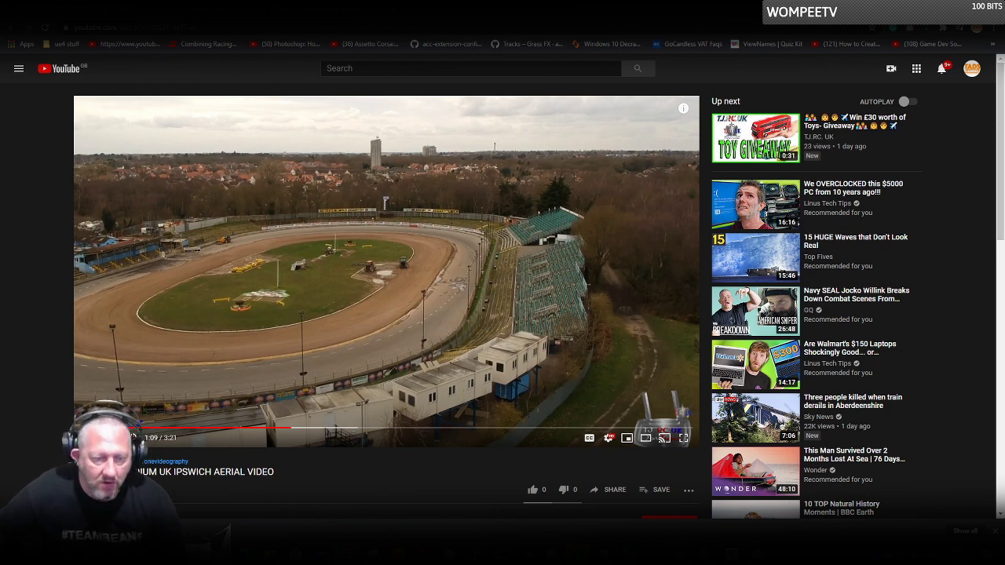
key("alt+Tab")
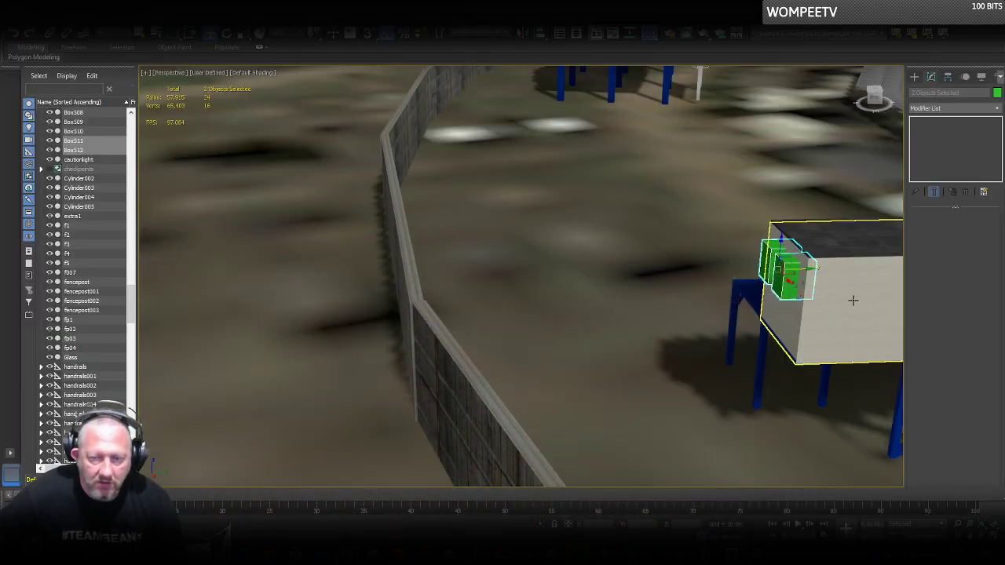
middle_click_drag(853, 301, 520, 301)
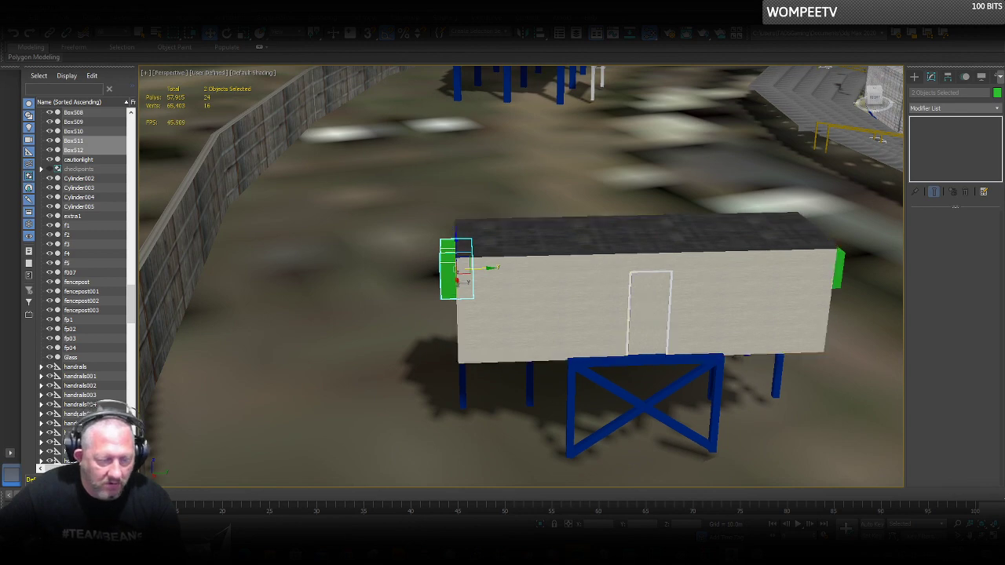
mouse_move(342, 553)
left_click(400, 502)
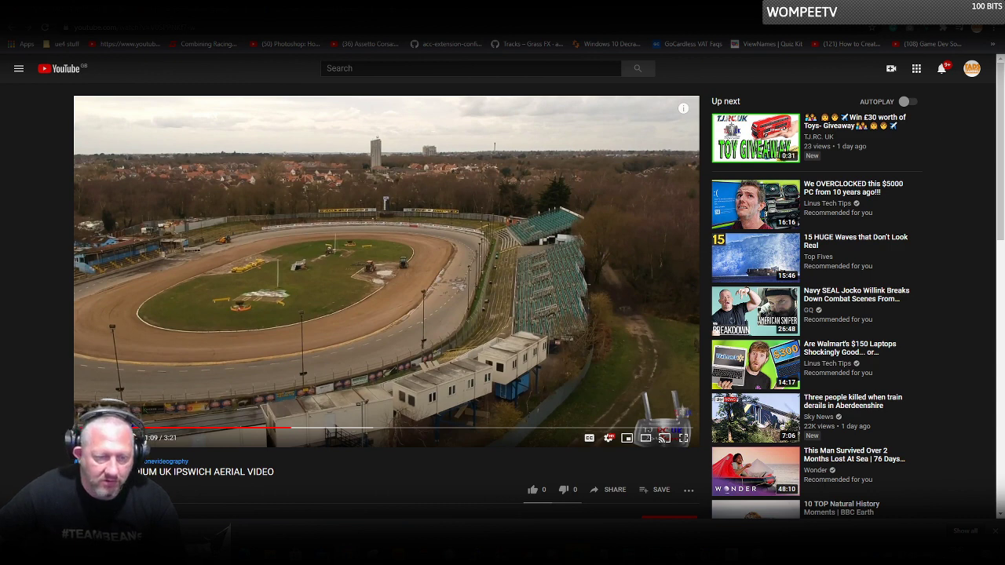
key("alt+Tab")
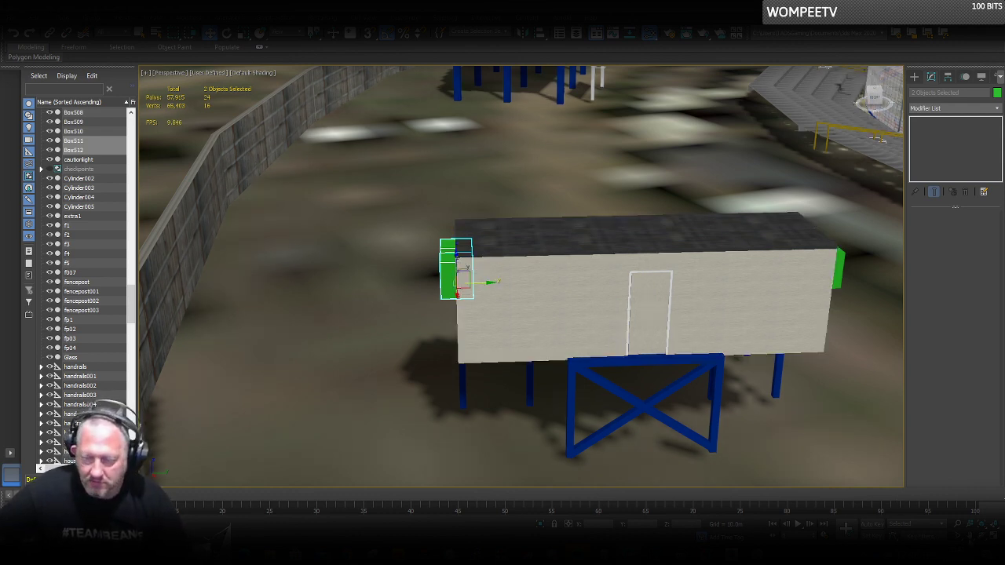
Copy a single end-wall window box and position the copy in the long wall above the cross-braced frame.
middle_click_drag(467, 279, 588, 336, "alt")
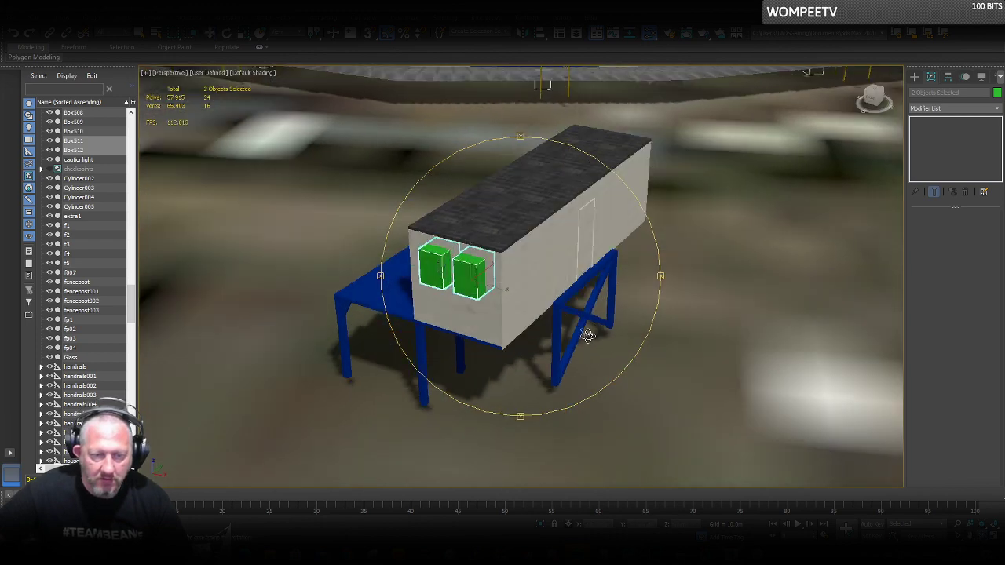
left_click_drag(503, 292, 518, 299)
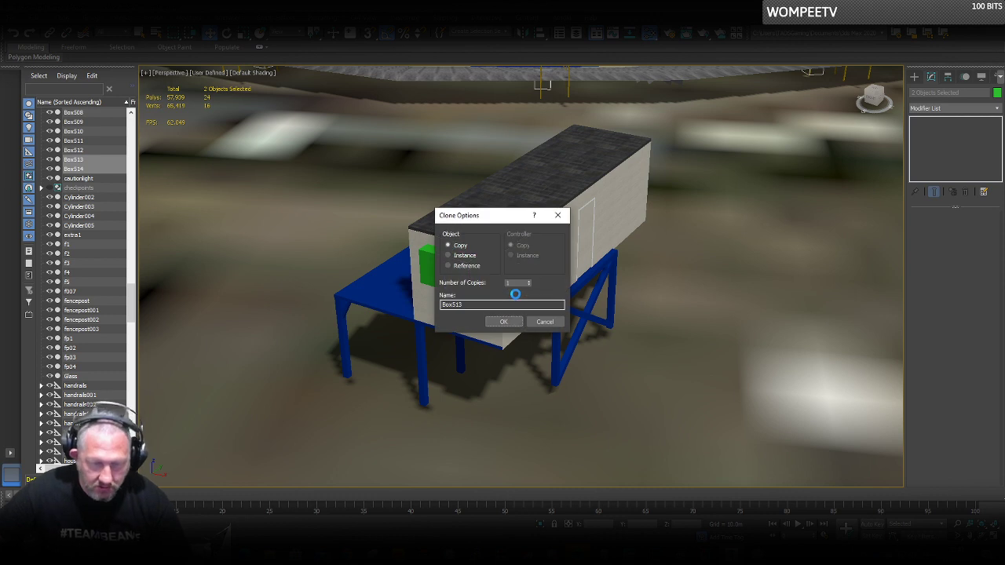
left_click(545, 322)
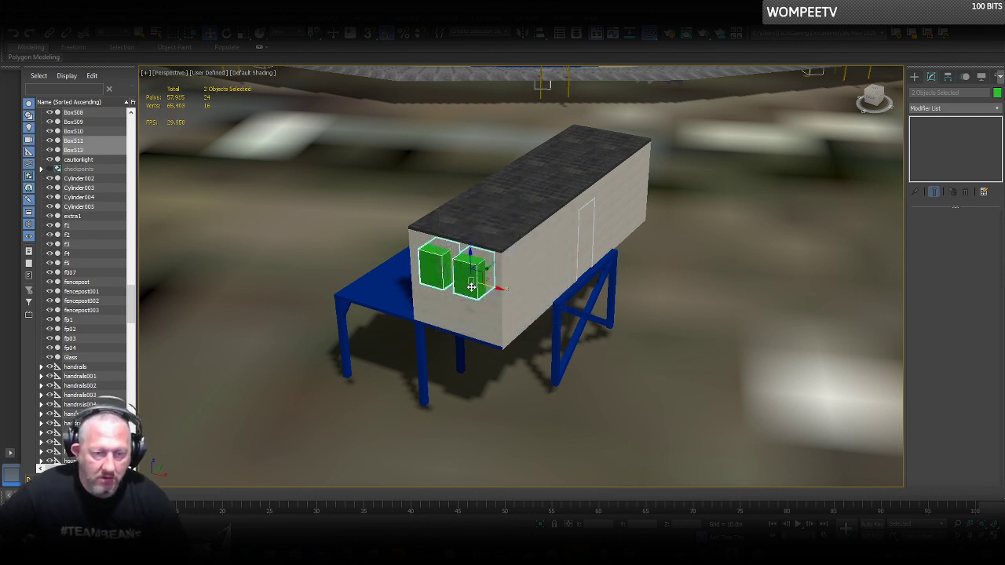
left_click(462, 281)
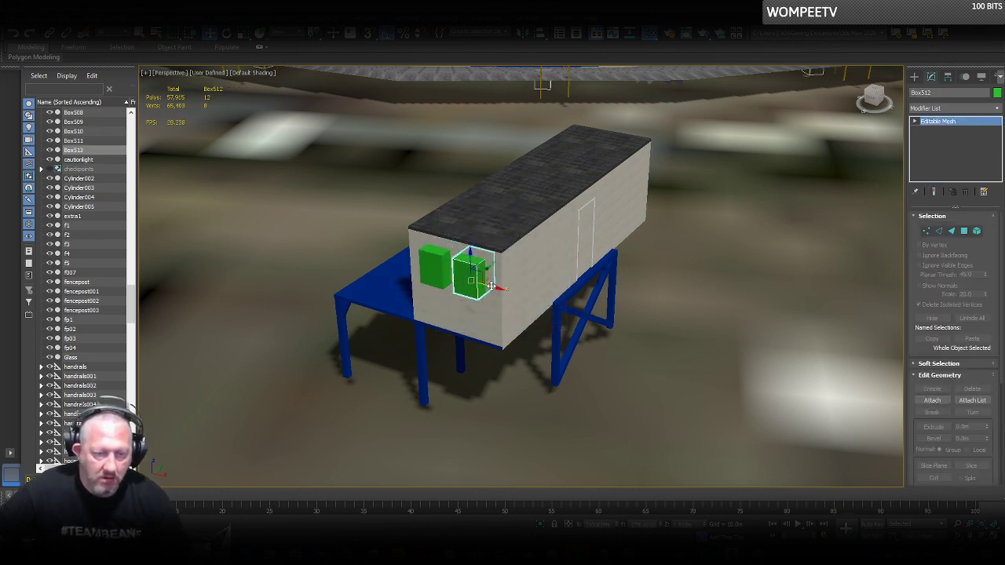
left_click_drag(496, 288, 515, 297)
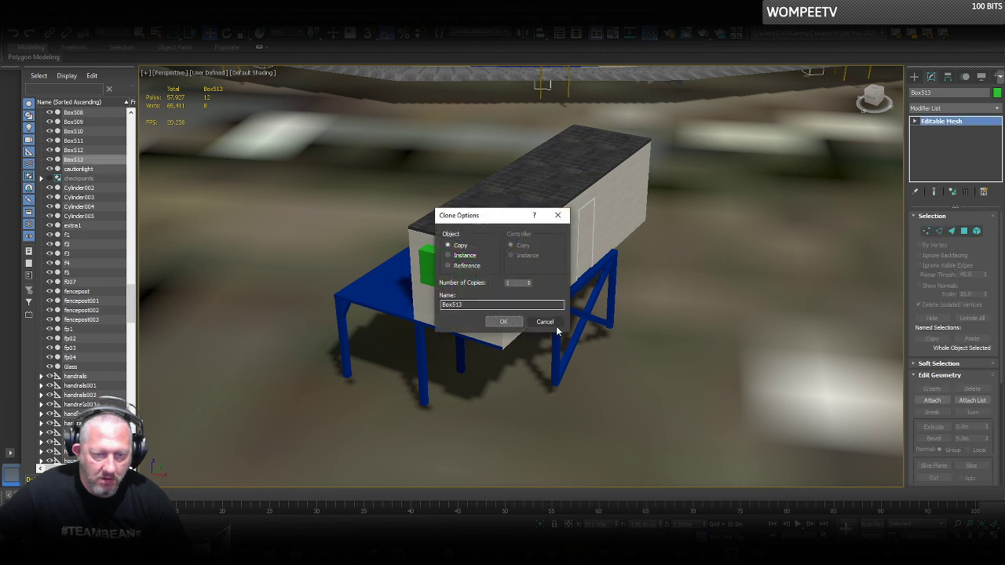
left_click(504, 325)
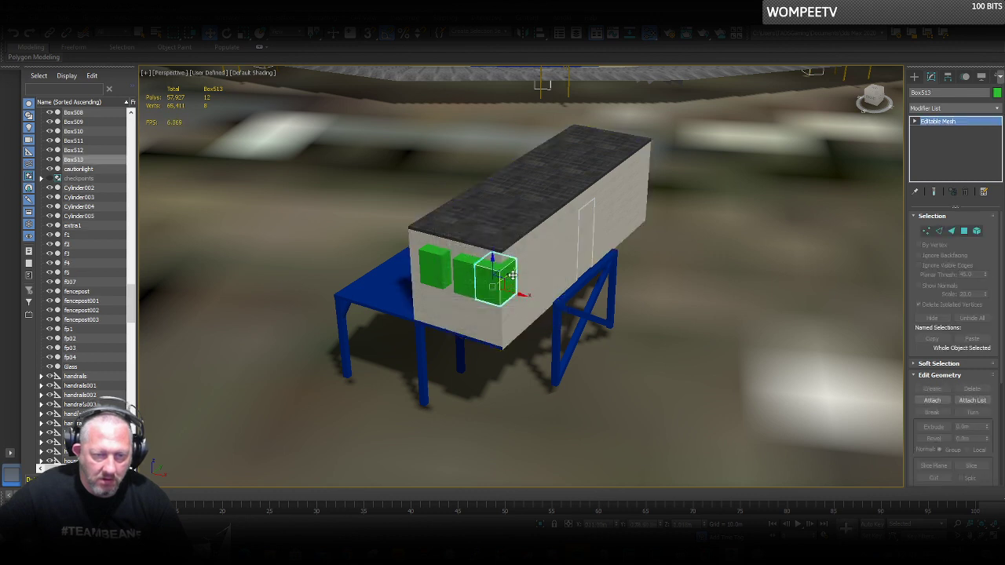
left_click_drag(518, 276, 538, 259)
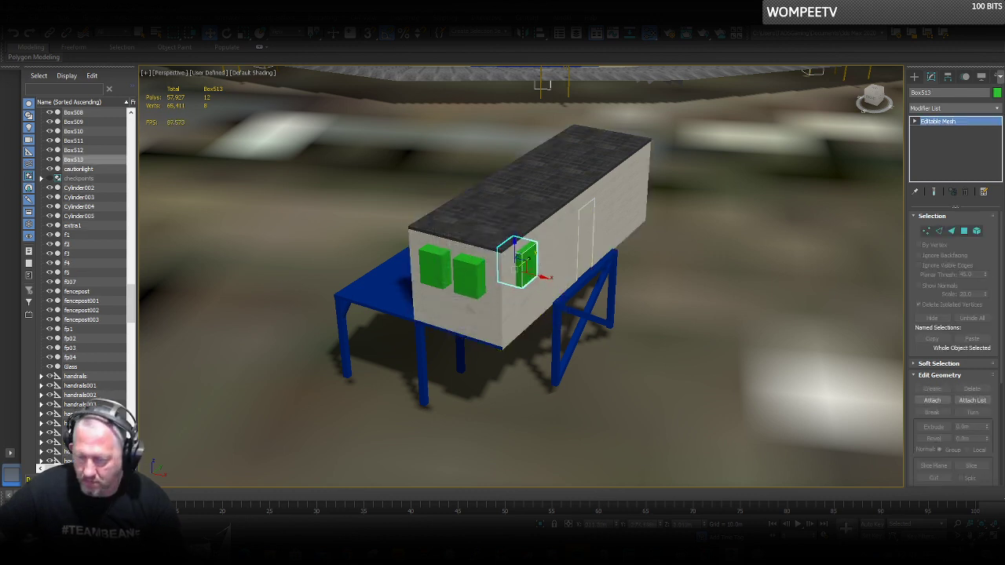
Narrow the copied window box to about half its width by moving its door-side vertices inward.
mouse_move(527, 259)
middle_mouse_down("alt")
mouse_move(539, 265)
mouse_move(529, 262)
middle_mouse_up("alt")
scroll(529, 261, "up", 2)
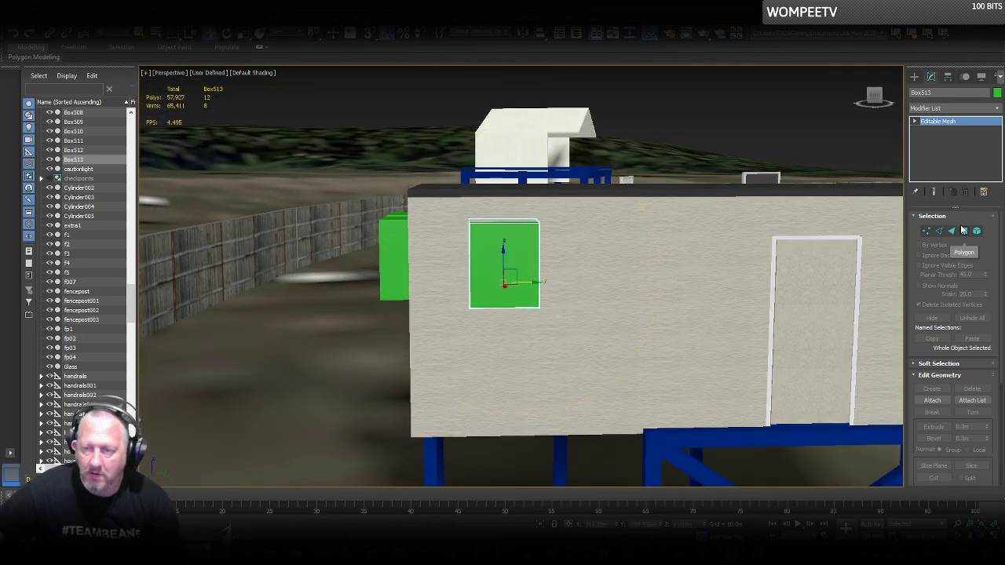
left_click(927, 232)
left_click_drag(521, 327, 521, 327)
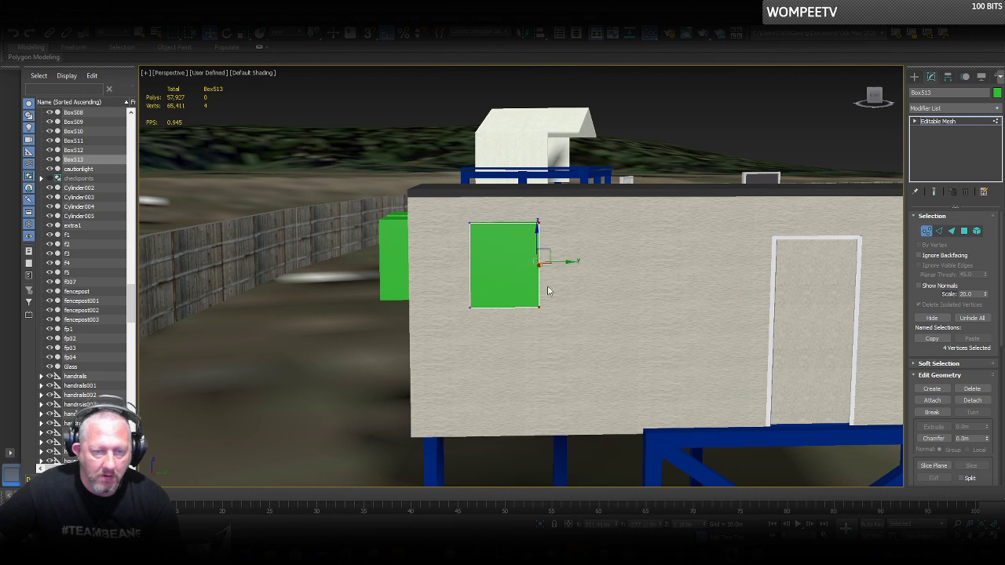
left_click_drag(558, 264, 523, 265)
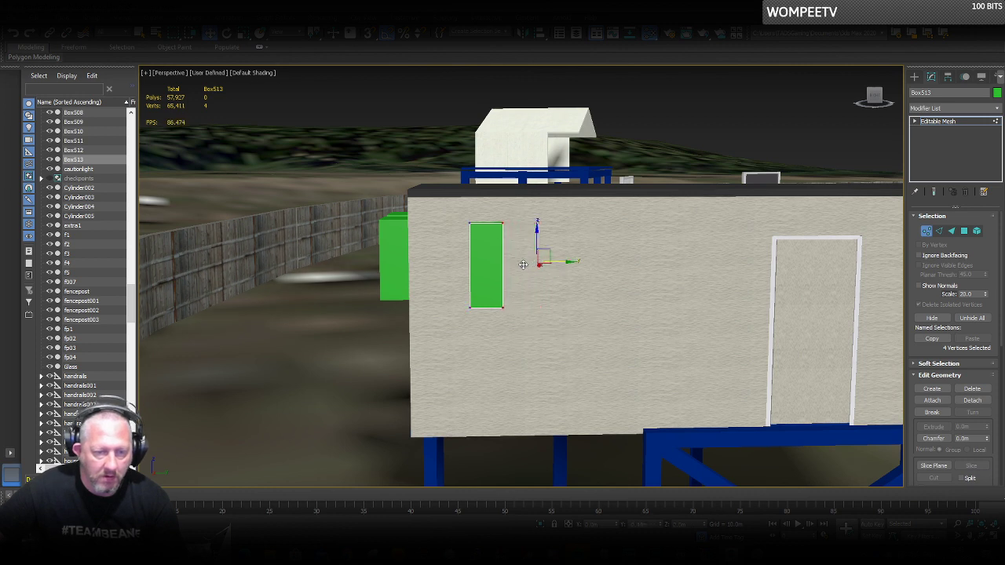
key("1")
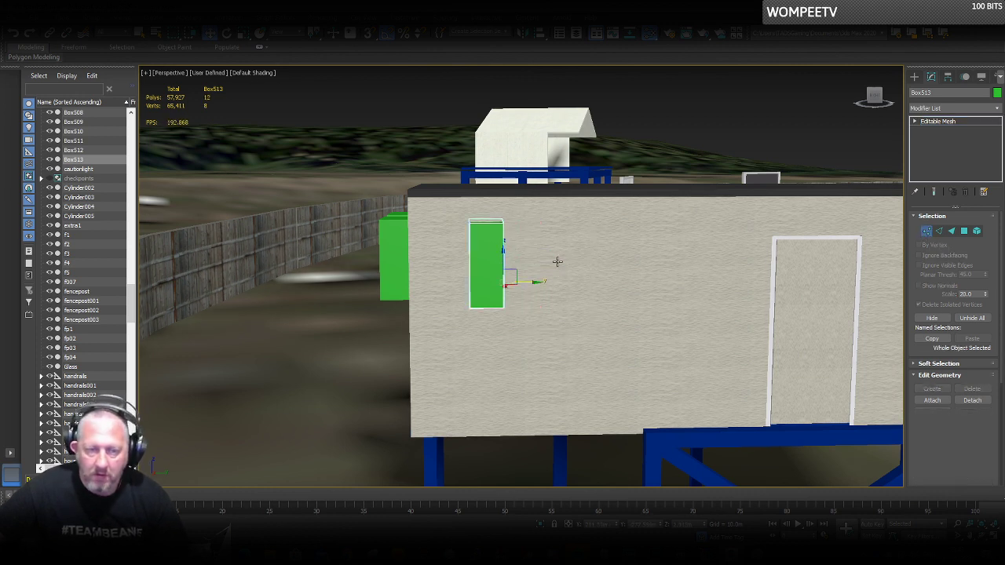
Copy the narrow window box directly beside itself, and copy the resulting pair along the wall next to the door.
left_click_drag(521, 284, 557, 283, "shift")
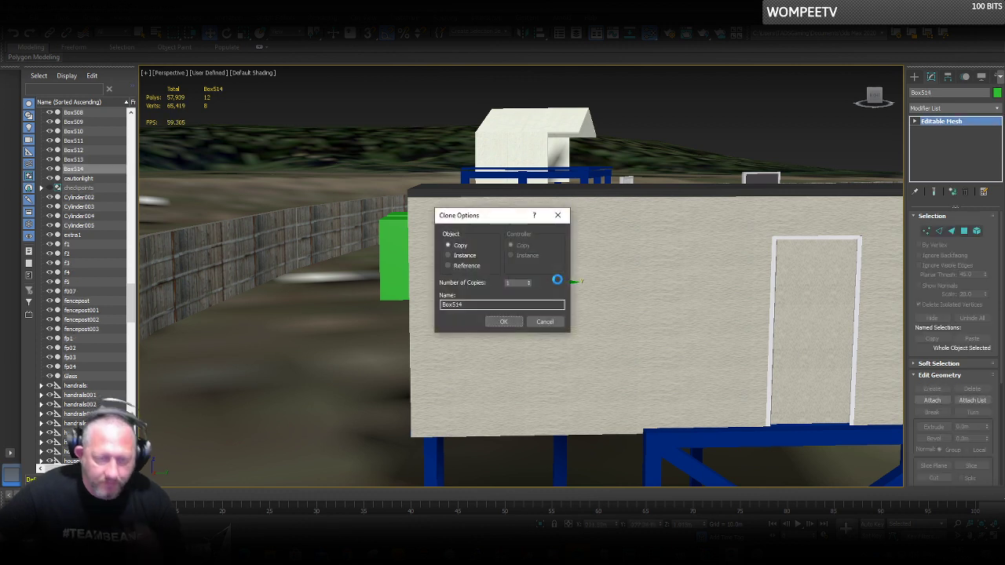
left_click(502, 321)
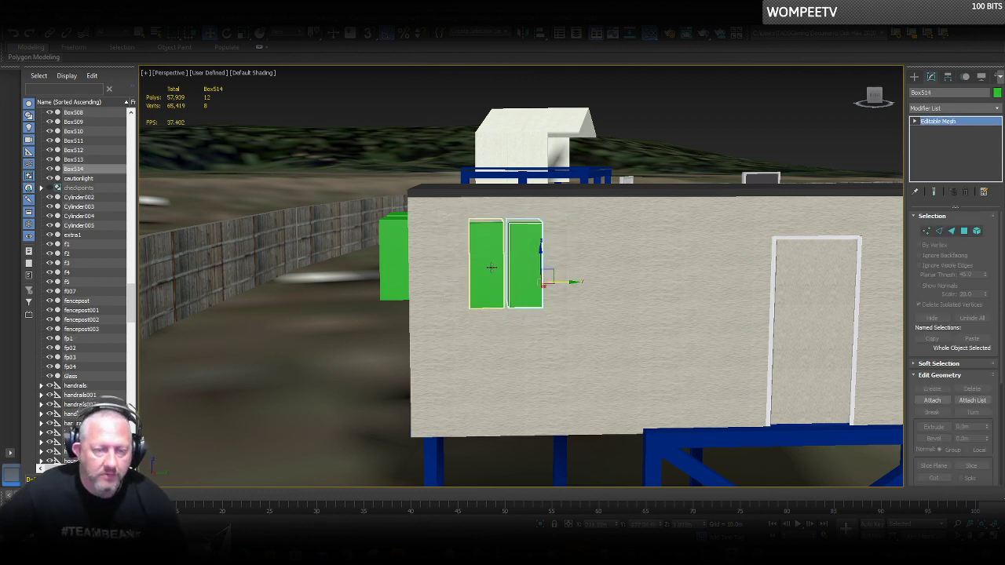
left_click(493, 283, "ctrl")
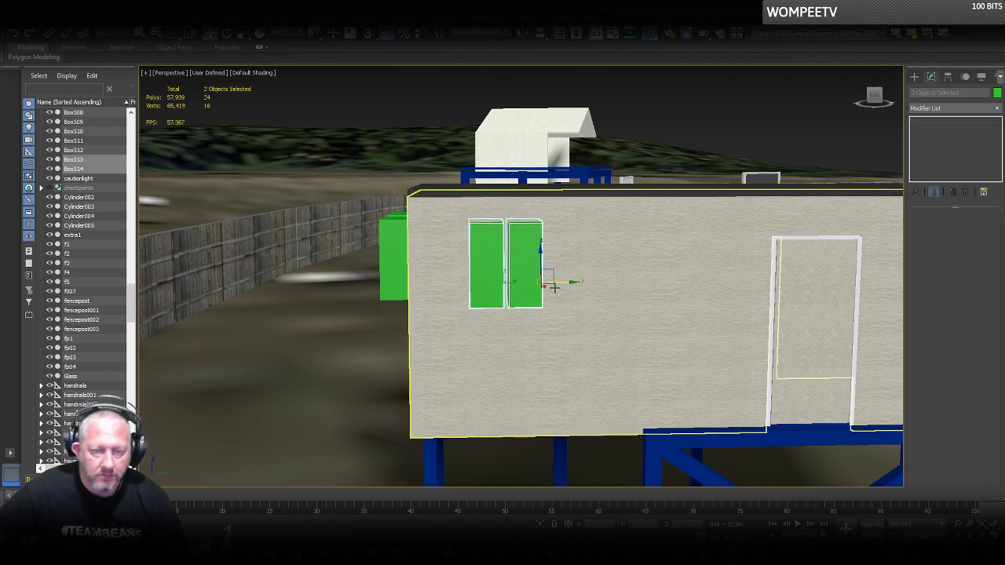
mouse_move(560, 282)
left_mouse_down("shift")
mouse_move(776, 287)
mouse_move(770, 294)
mouse_move(772, 281)
left_mouse_up("shift")
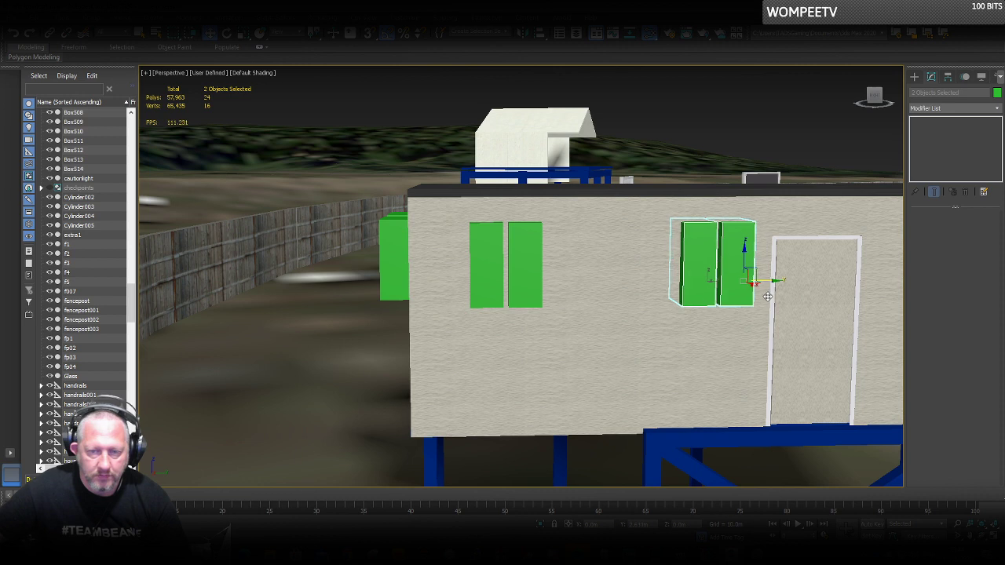
left_click(494, 322)
Move the original pair of narrow window boxes along the wall, closer to the door.
left_click(521, 278)
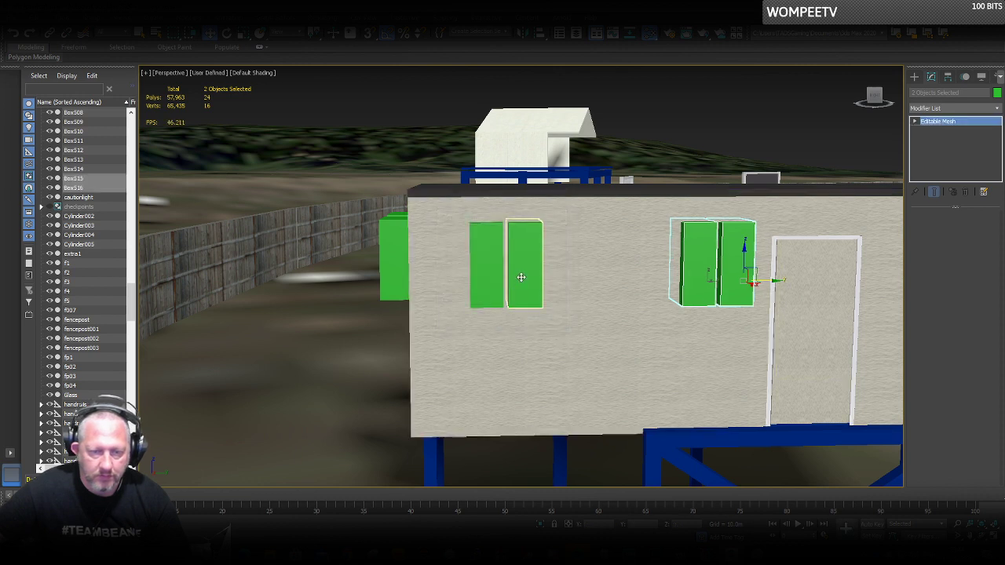
left_click(493, 265, "ctrl")
left_click_drag(568, 283, 632, 283)
Copy both pairs of narrow window boxes to the wall section on the other side of the door.
scroll(440, 315, "down", 3)
middle_click_drag(658, 343, 471, 367)
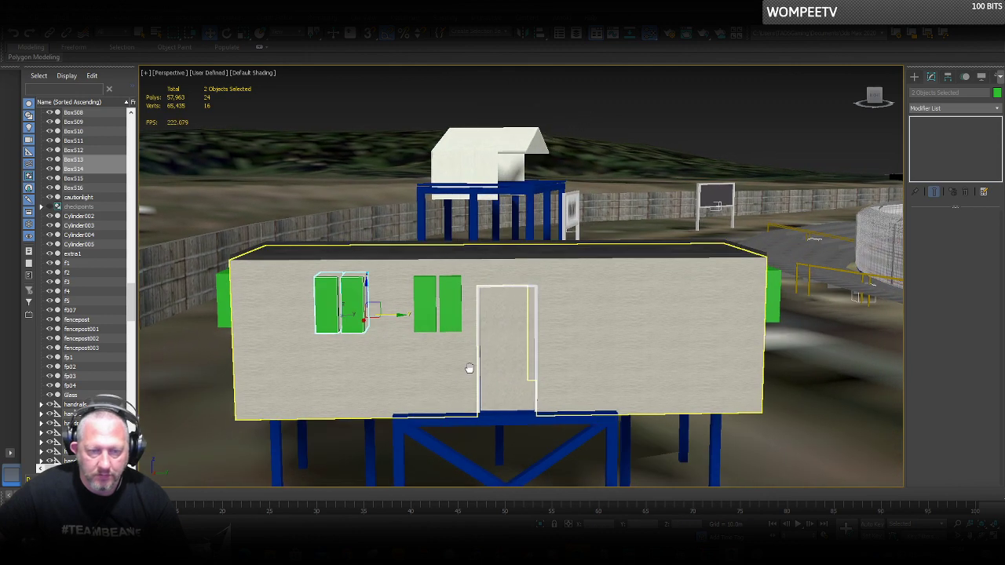
left_click(445, 291, "ctrl")
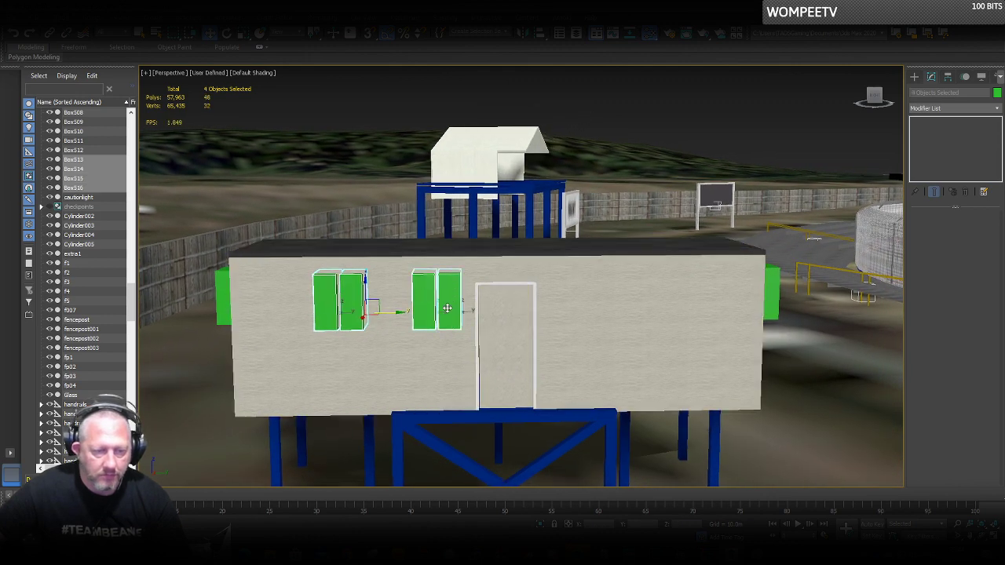
left_click(459, 311, "ctrl")
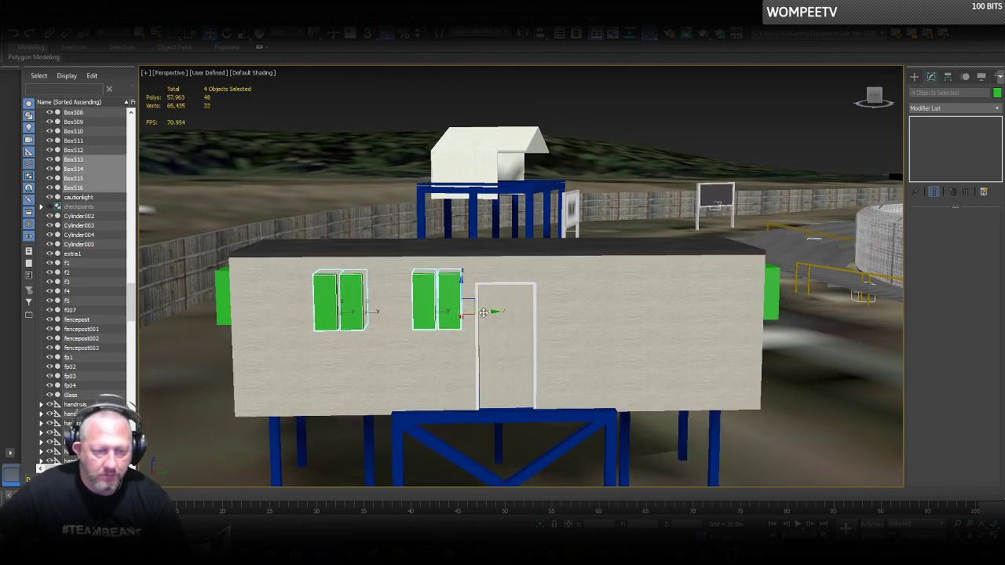
mouse_move(484, 313)
left_mouse_down("shift")
mouse_move(759, 312)
mouse_move(739, 313)
mouse_move(727, 342)
left_mouse_up("shift")
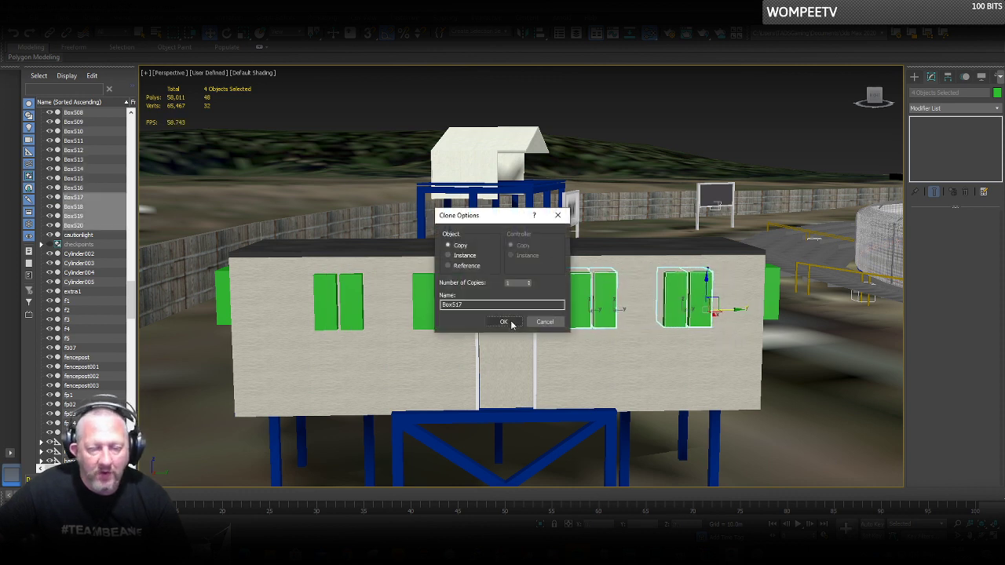
left_click(511, 321)
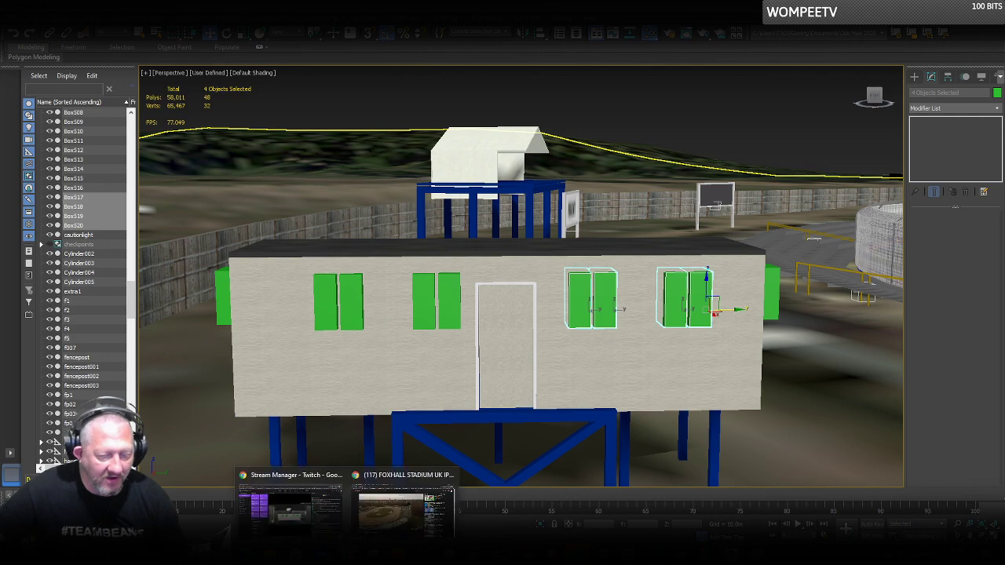
Check the Foxhall Stadium aerial video on YouTube and move the outermost copied pair of narrow window boxes further from the door, toward the cabin's end.
left_click(403, 499)
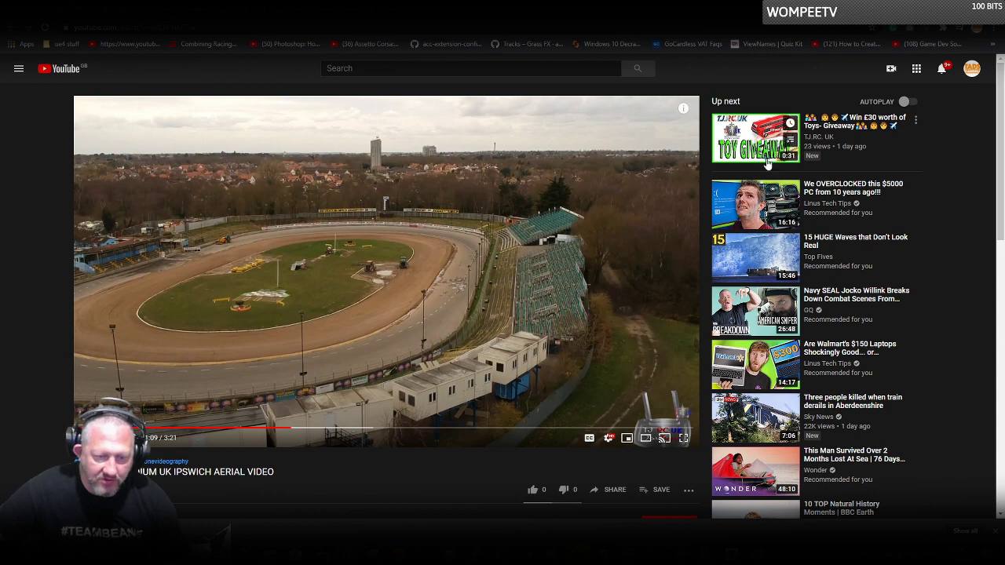
left_click(932, 7)
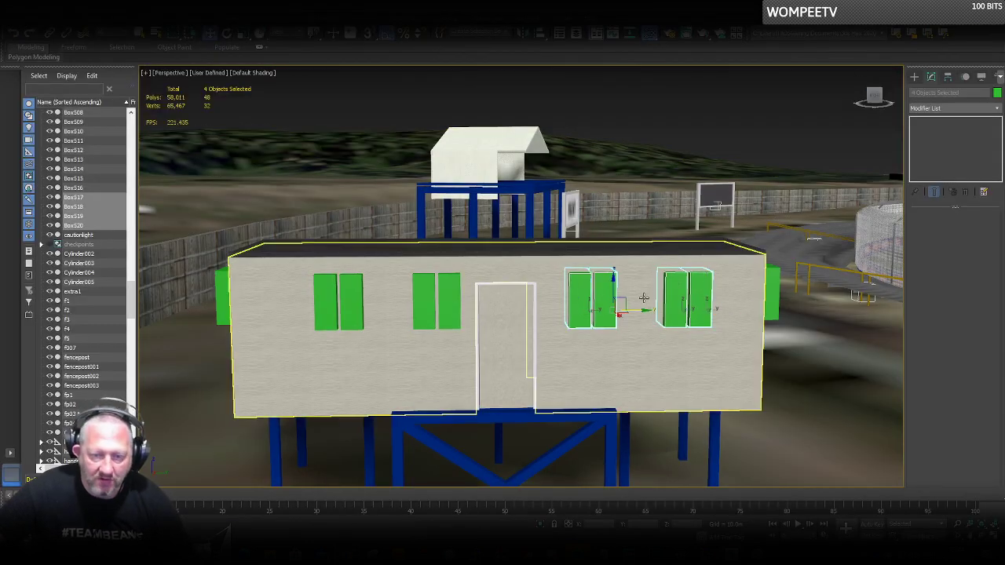
left_click(672, 285)
left_click(709, 313, "ctrl")
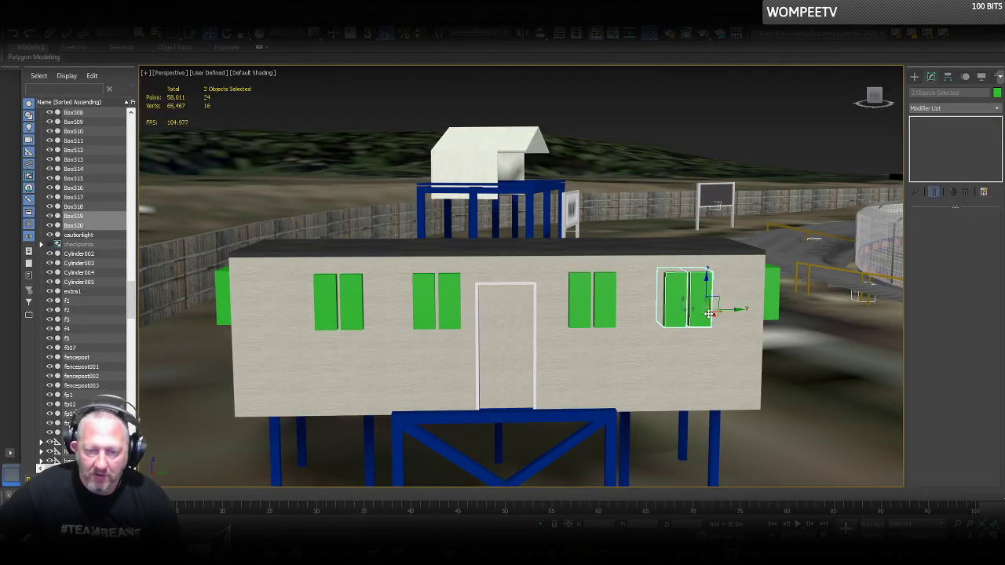
left_click_drag(731, 313, 769, 310)
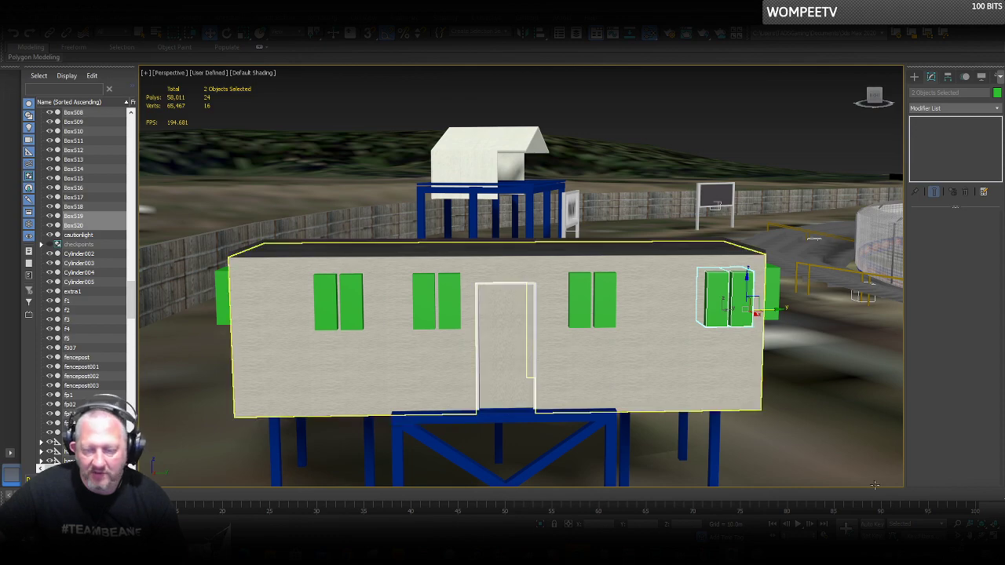
Compare the cabin with the YouTube aerial video and lower all eight narrow window boxes on the long wall slightly.
middle_click_drag(511, 333, 548, 359, "alt")
scroll(548, 359, "down", 3)
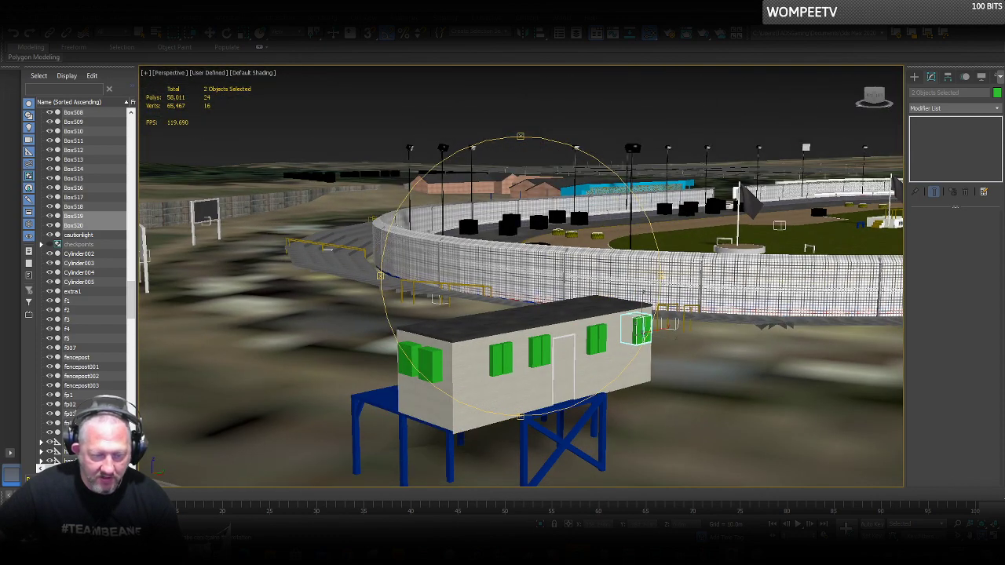
mouse_move(348, 554)
left_click(422, 488)
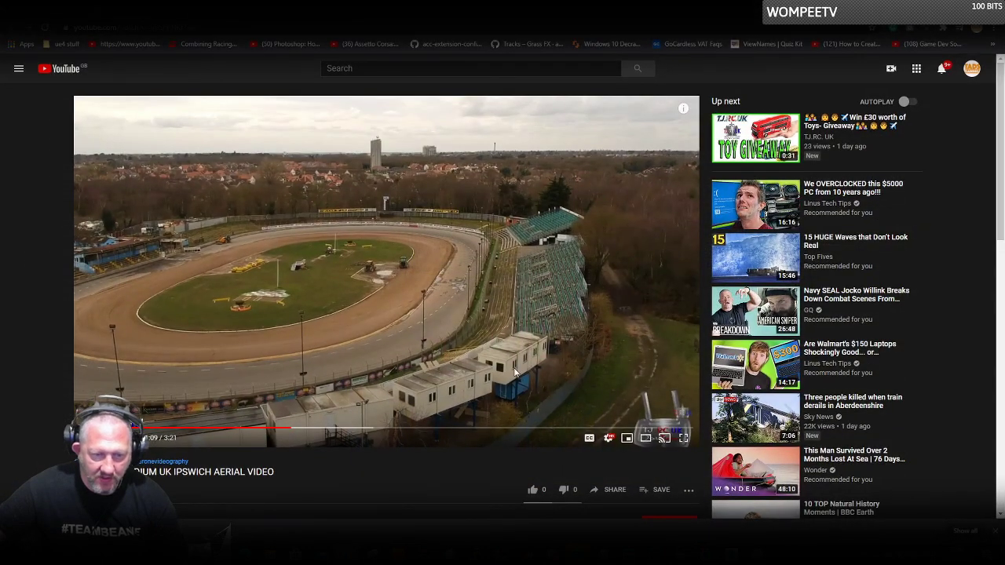
key("alt+Tab")
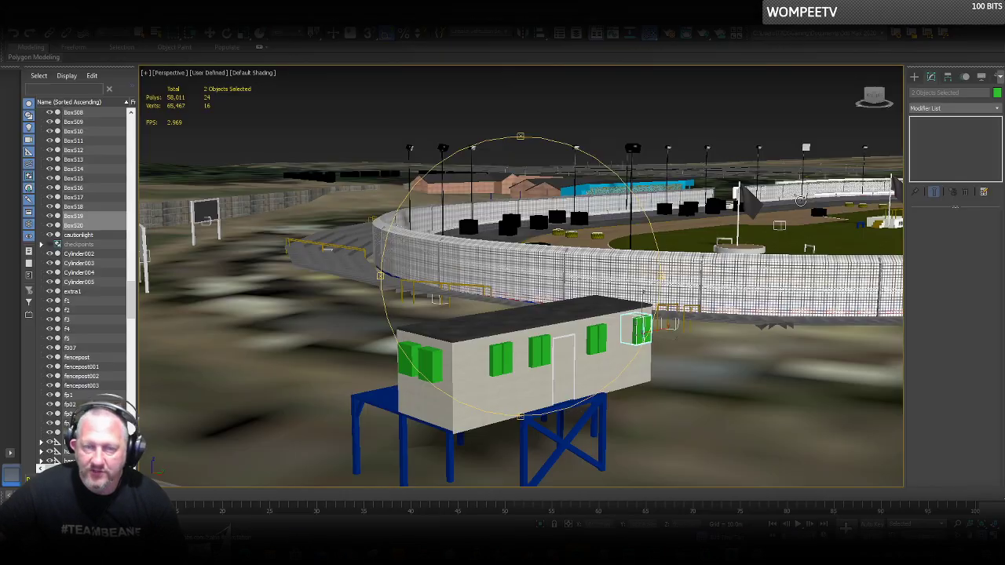
key("w")
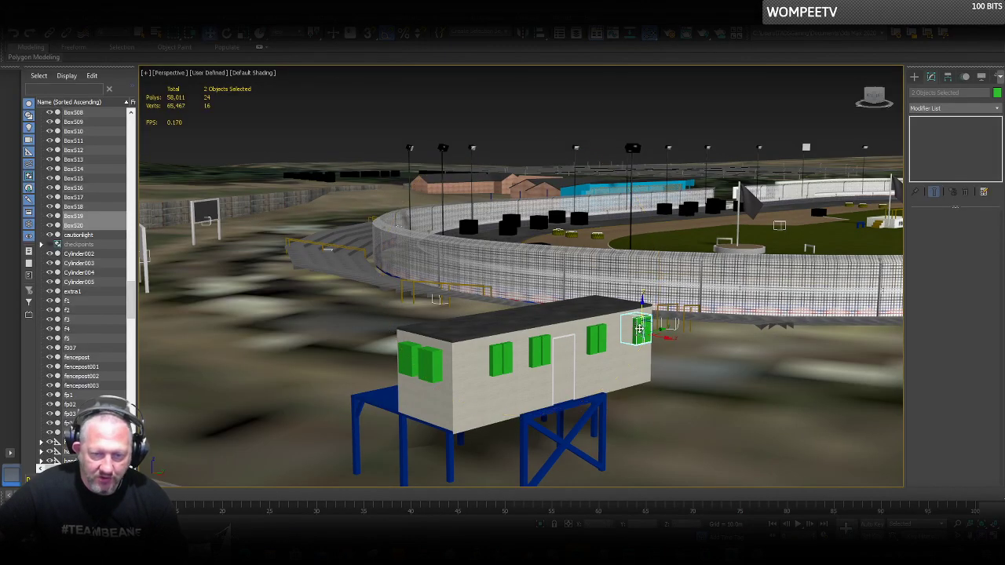
left_click(595, 338, "ctrl")
left_click(540, 349, "ctrl")
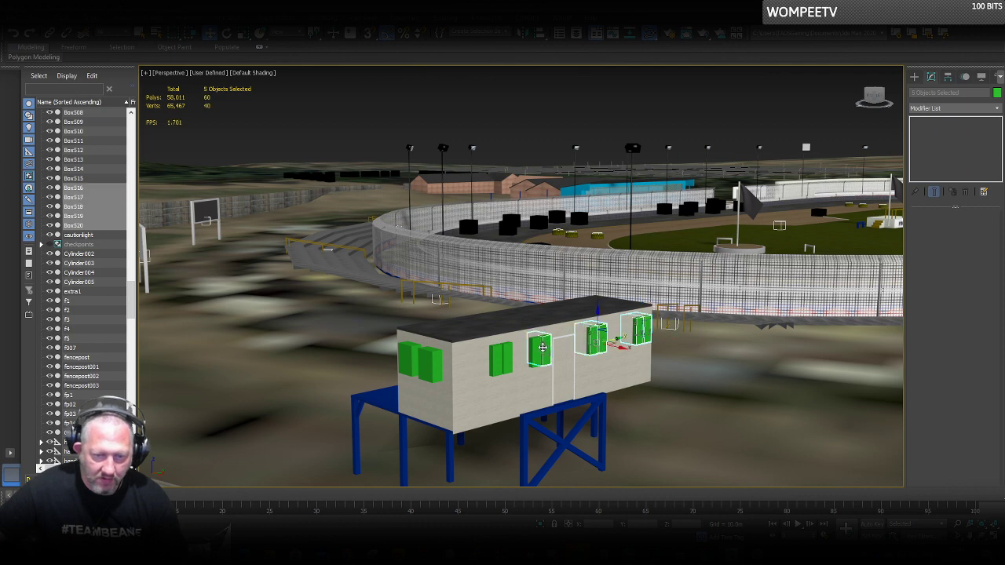
left_click(503, 354, "ctrl")
left_click(505, 349, "ctrl")
left_click(497, 349, "ctrl")
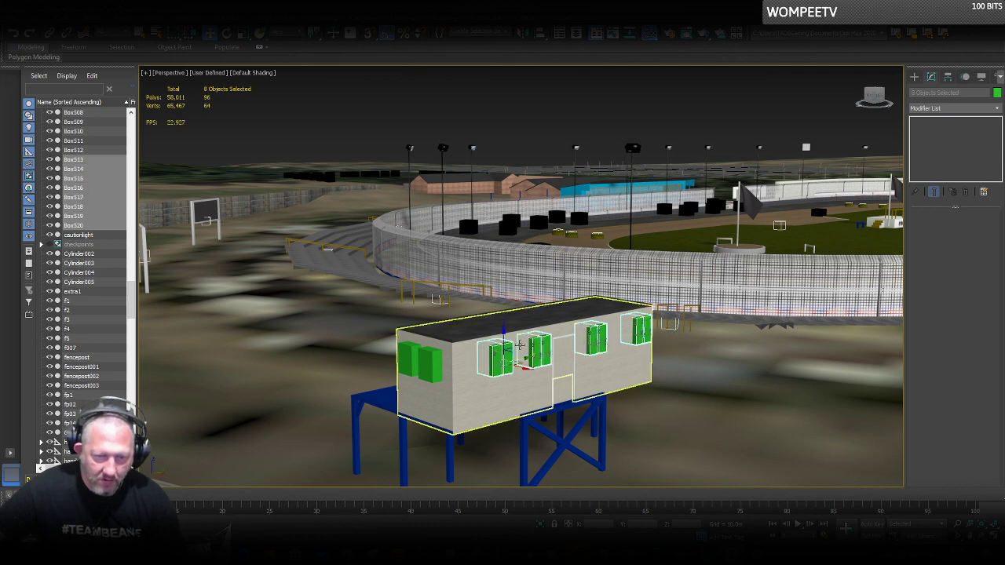
left_click_drag(502, 338, 502, 343)
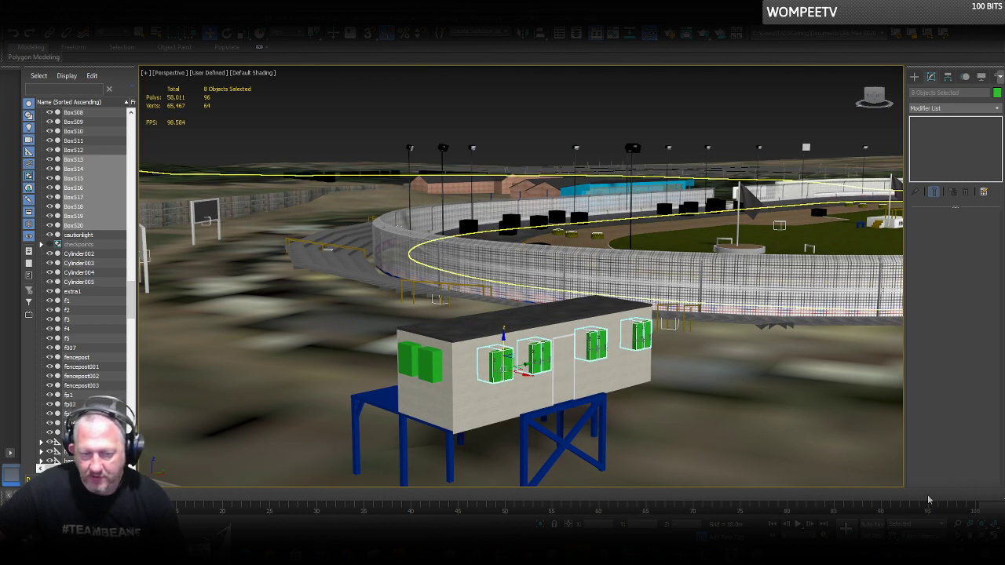
Collapse the entire modifier stack of the cabin body vip-bpx001.
middle_click_drag(537, 338, 356, 338, "alt")
left_click(544, 407)
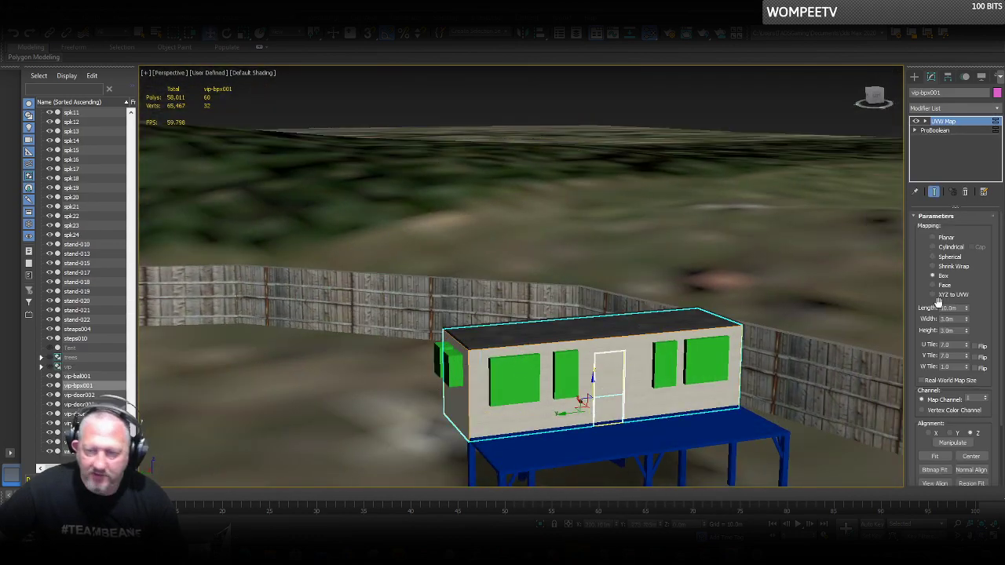
right_click(956, 162)
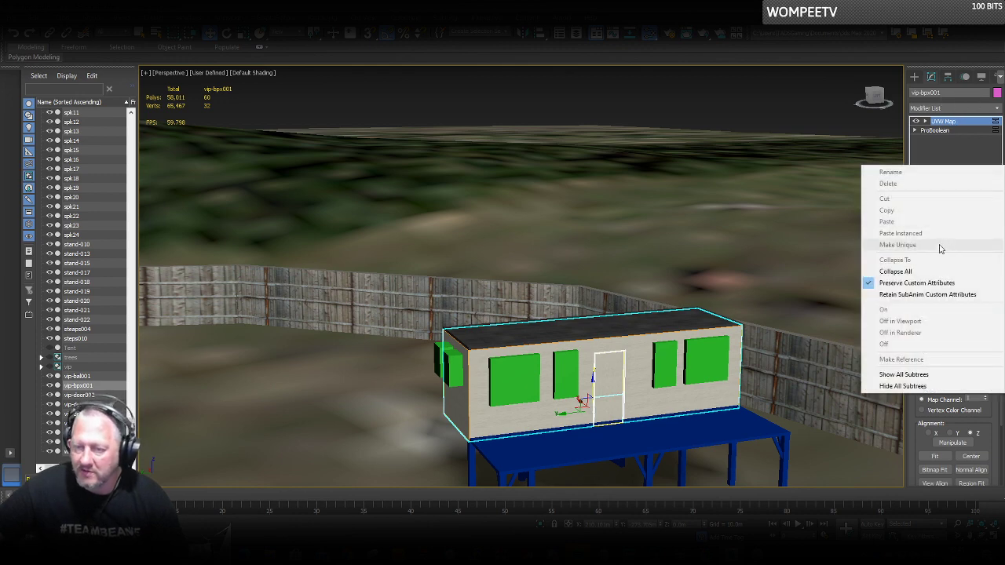
left_click(895, 271)
left_click(554, 310)
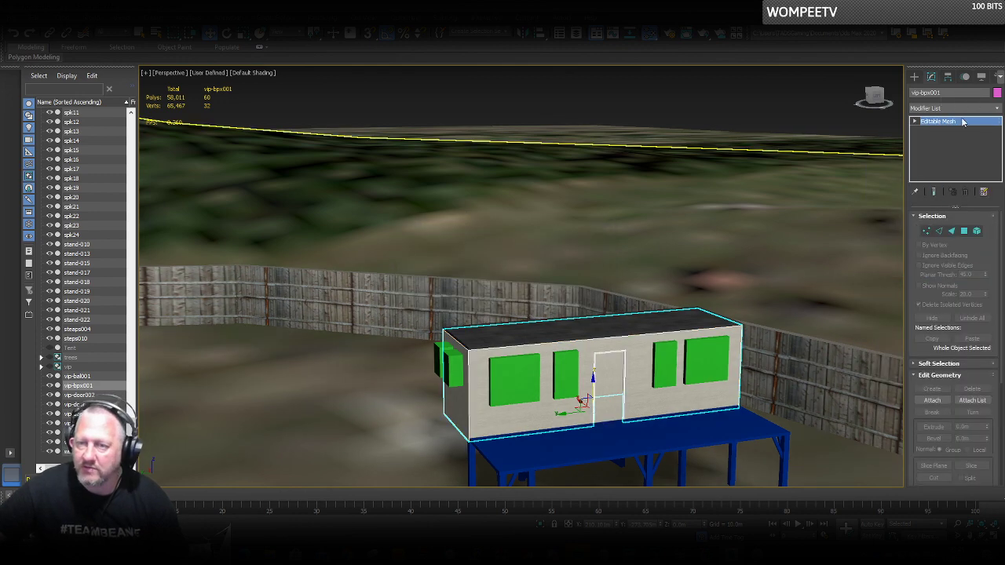
Cut the four window openings in the cabin's balcony-side wall by subtracting their green boxes with ProBoolean.
left_click(996, 111)
left_click(996, 110)
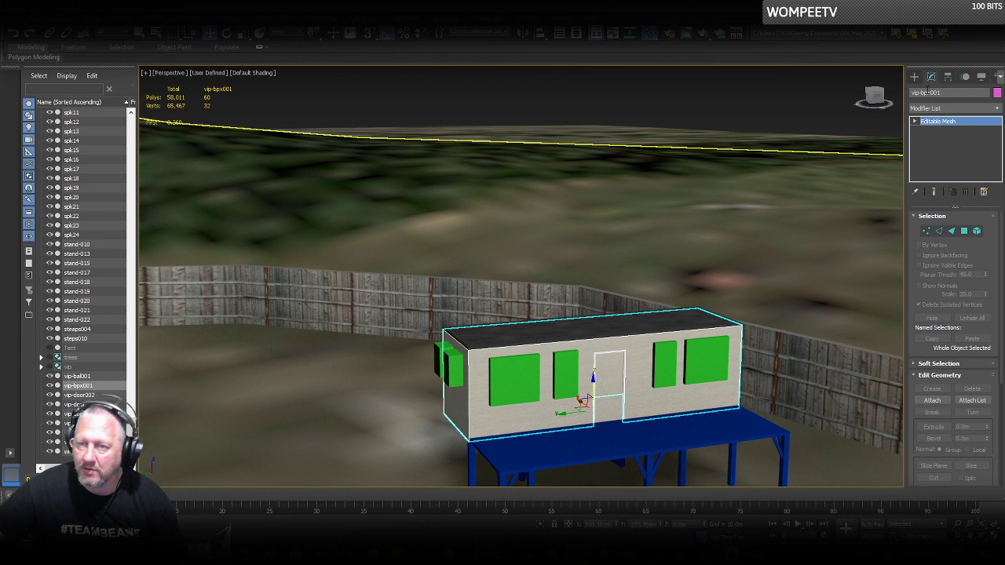
left_click(915, 77)
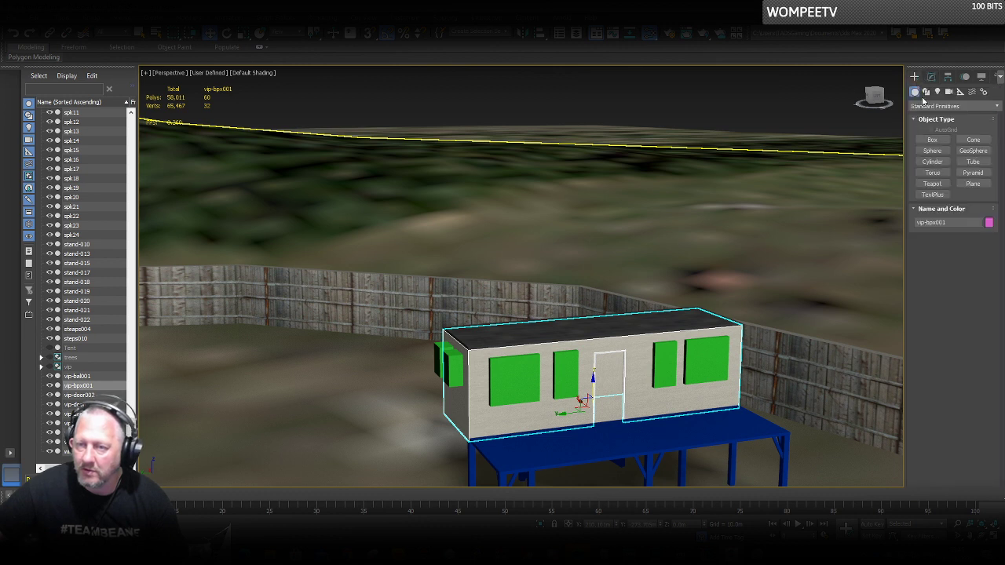
left_click(938, 106)
left_click(934, 135)
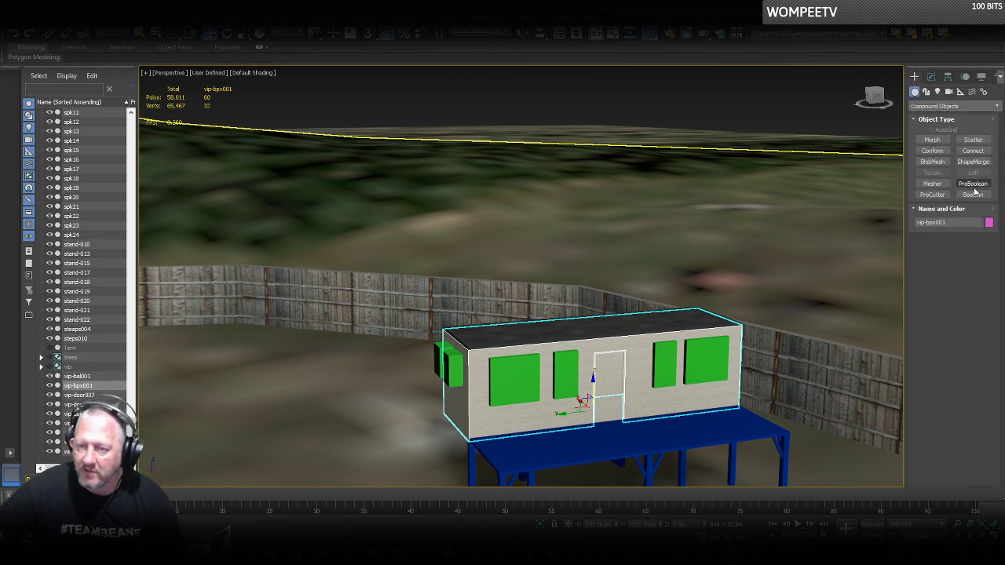
left_click(972, 183)
left_click(949, 252)
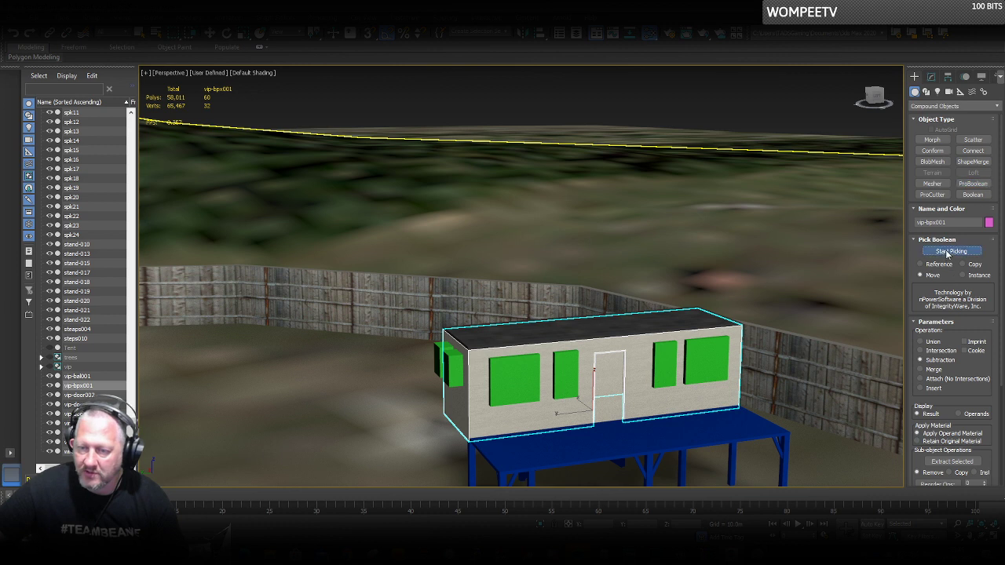
left_click(535, 373)
left_click(564, 365)
left_click(663, 363)
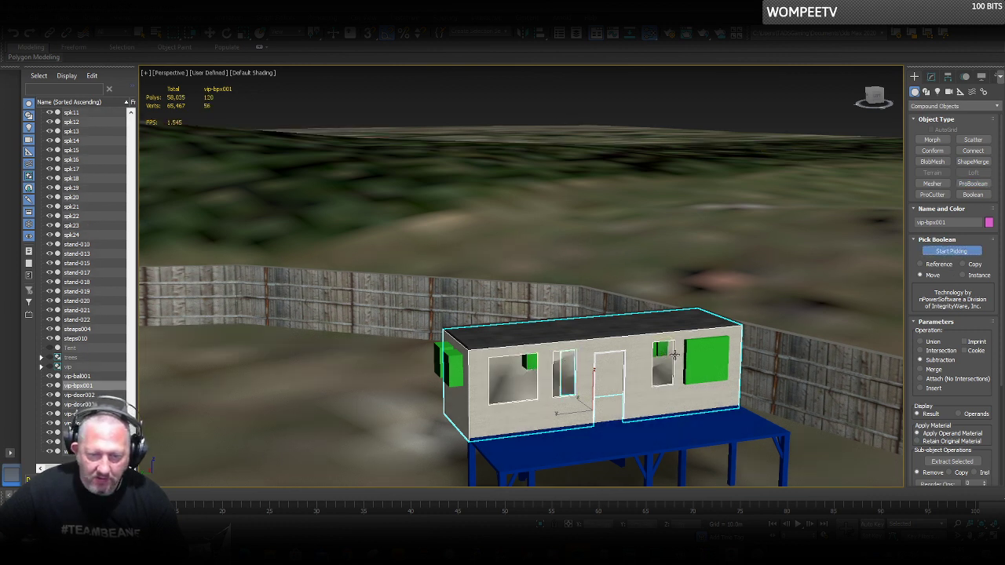
left_click(705, 360)
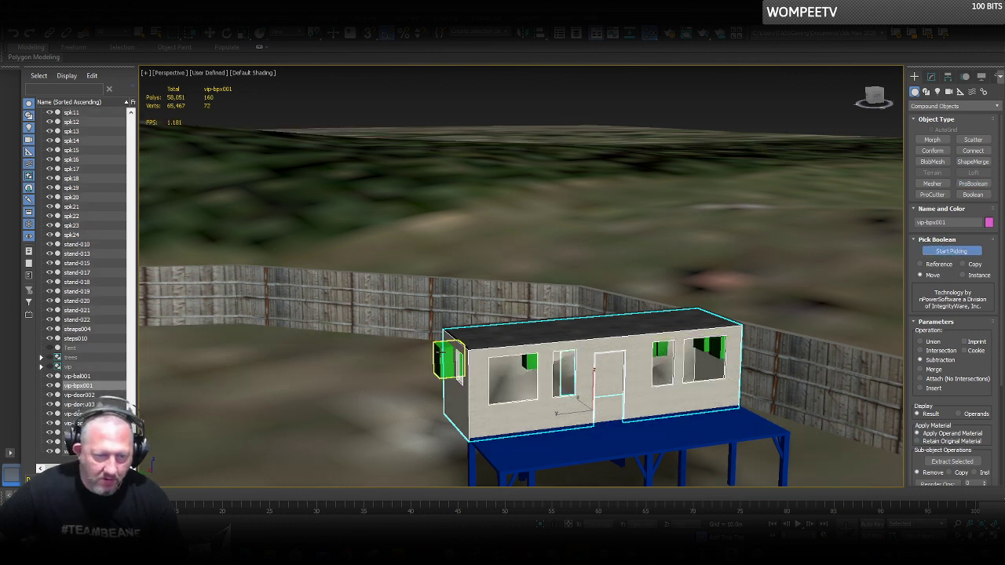
Subtract the pairs of window boxes from both end walls of the cabin to cut their openings.
left_click(461, 369)
left_click(981, 535)
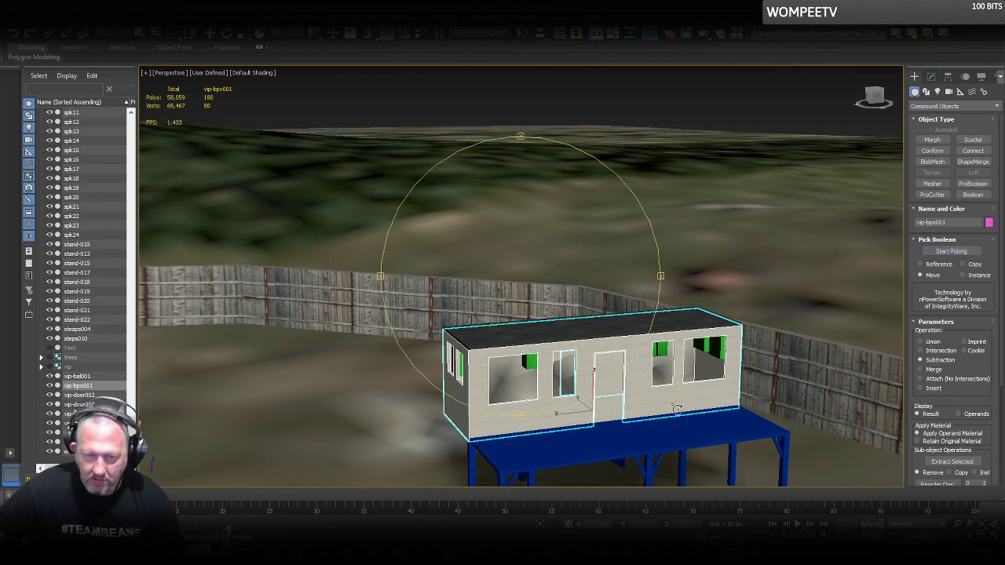
left_click_drag(587, 332, 492, 333)
right_click(593, 397)
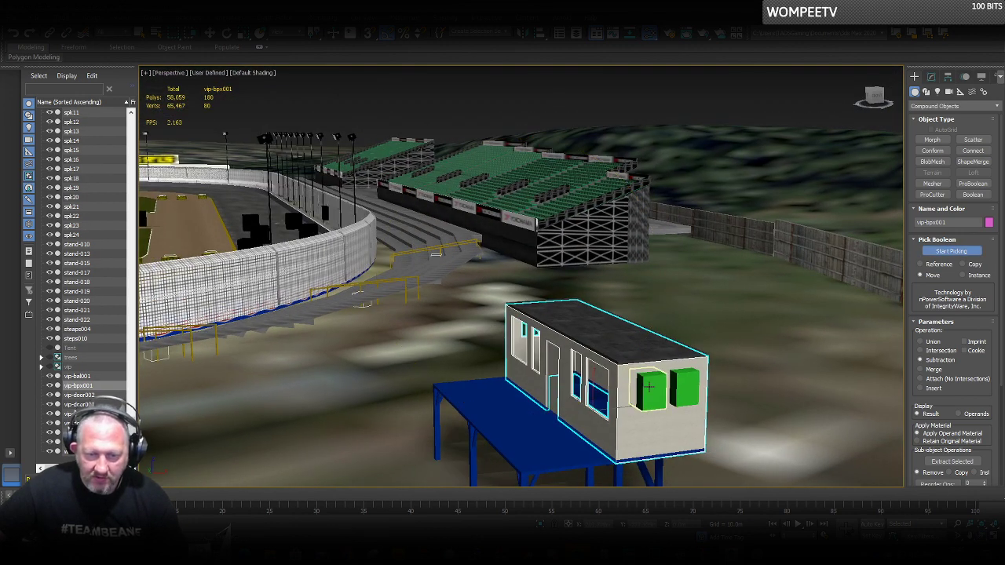
left_click(649, 388)
left_click(684, 388)
left_click(981, 535)
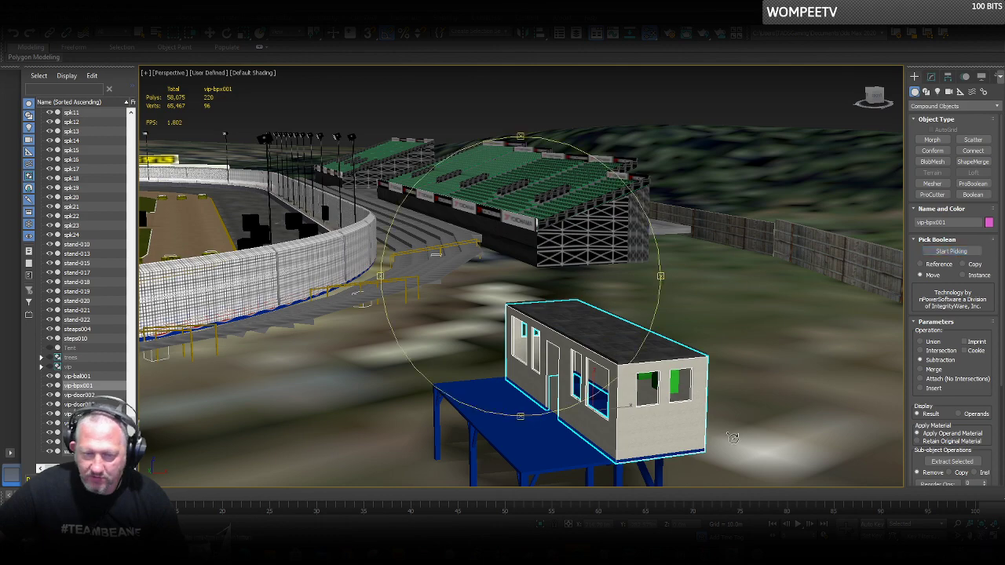
Subtract all eight narrow window boxes from the long wall opposite the balcony and finish picking Boolean operands.
left_click_drag(575, 331, 505, 343)
right_click(540, 371)
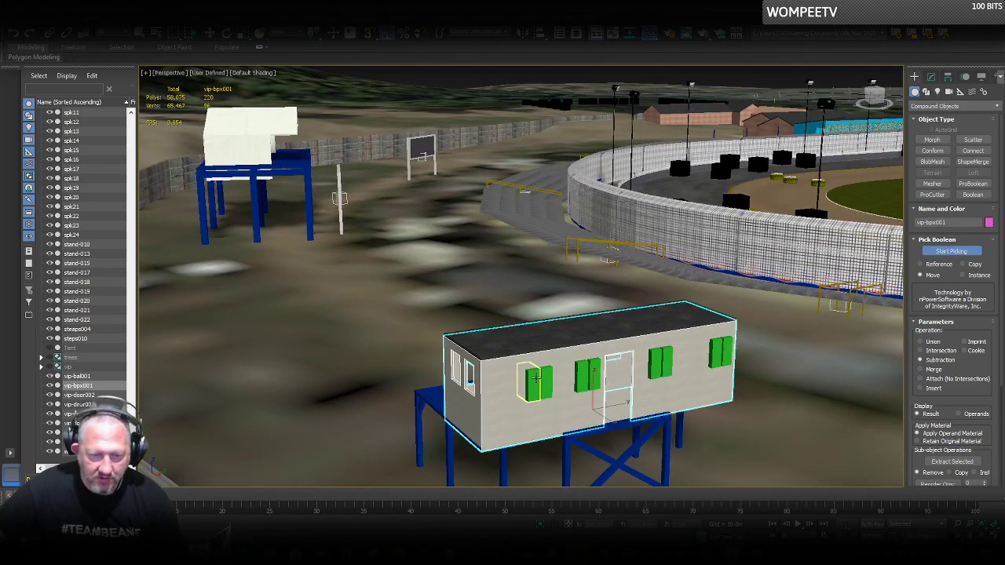
left_click(540, 378)
left_click(582, 375)
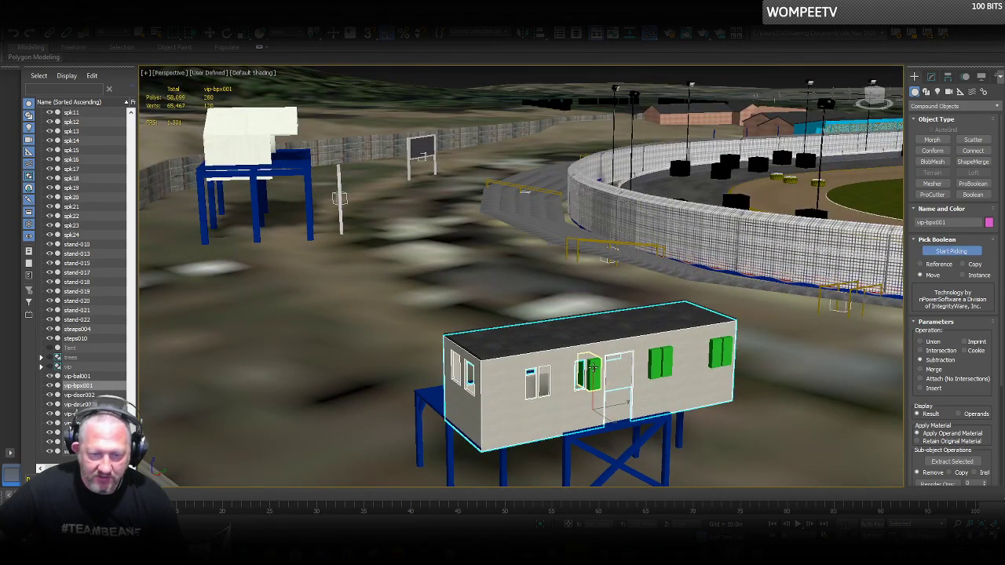
left_click(660, 363)
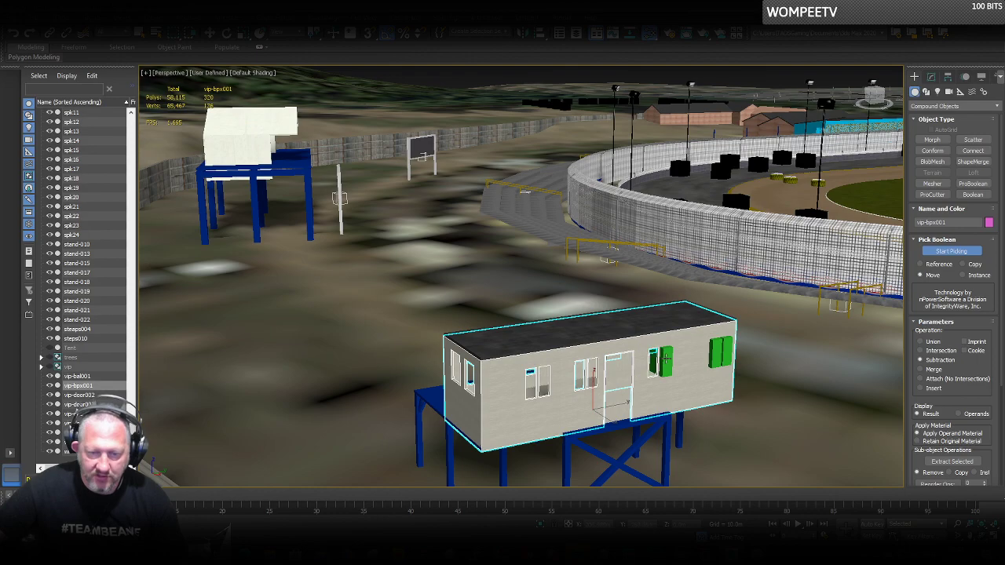
left_click(720, 351)
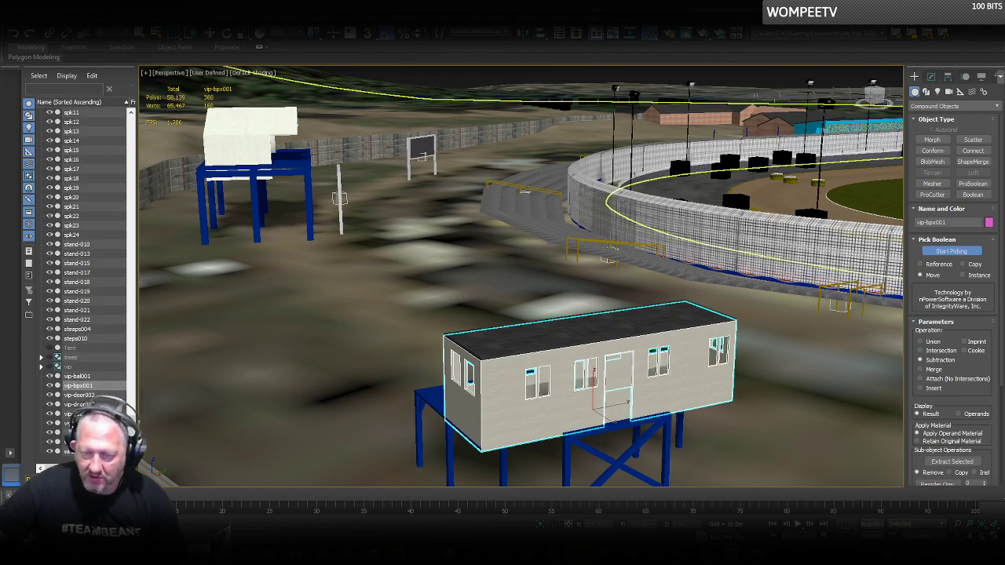
left_click(981, 537)
left_click_drag(515, 330, 675, 336)
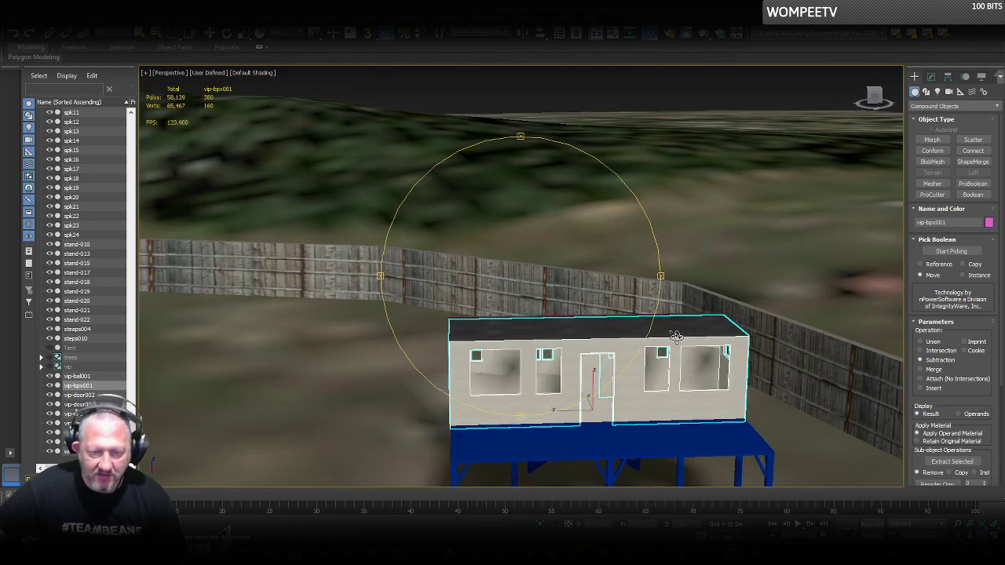
left_click(946, 252)
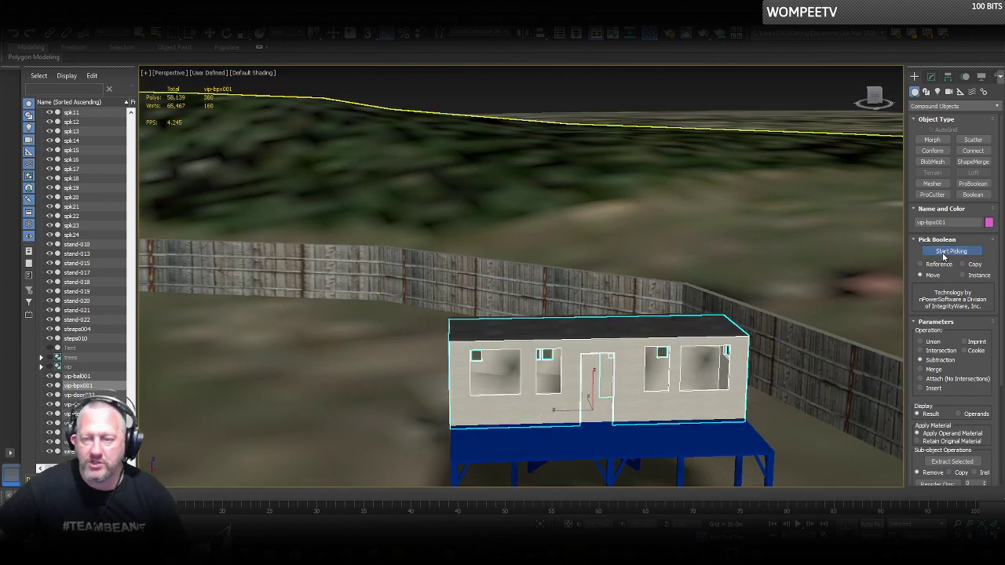
right_click(894, 278)
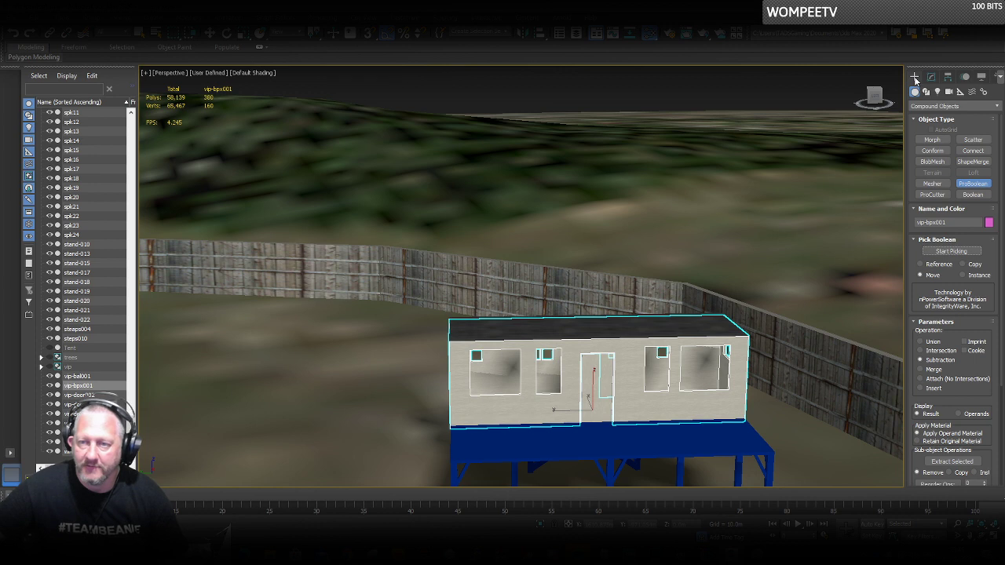
Convert the cabin body with its cut window openings to an Editable Mesh and inspect it from the balcony side.
left_click(931, 76)
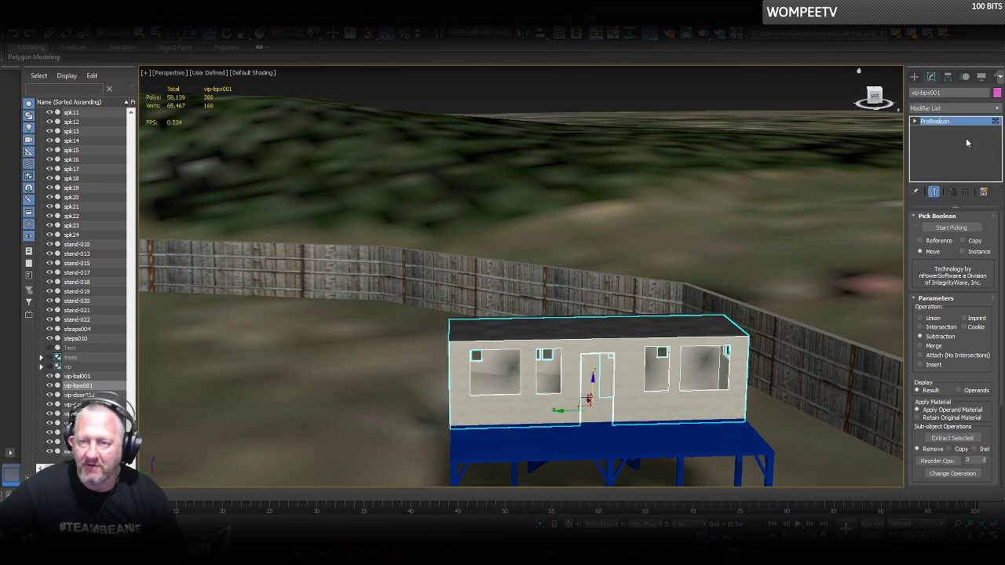
right_click(966, 140)
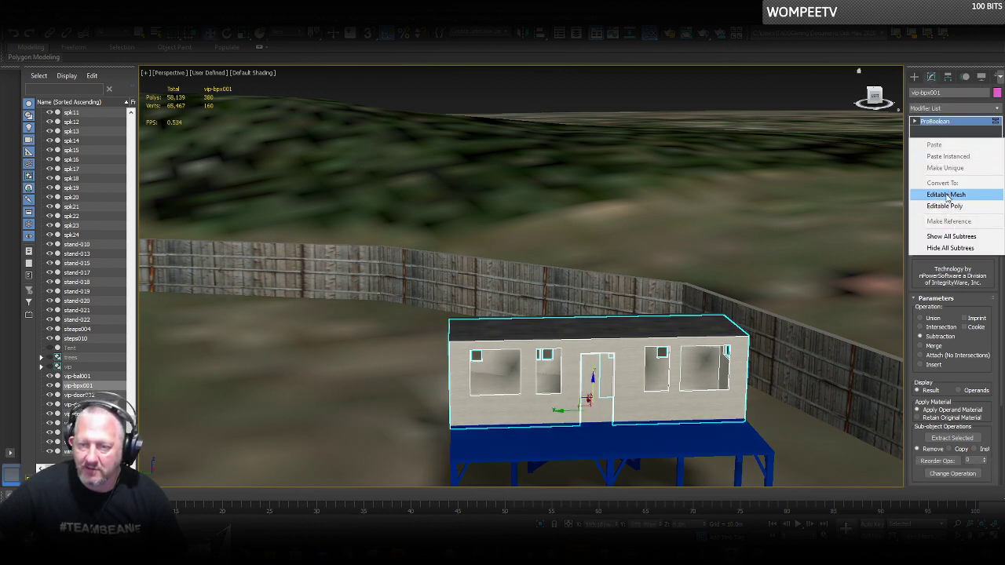
left_click(947, 196)
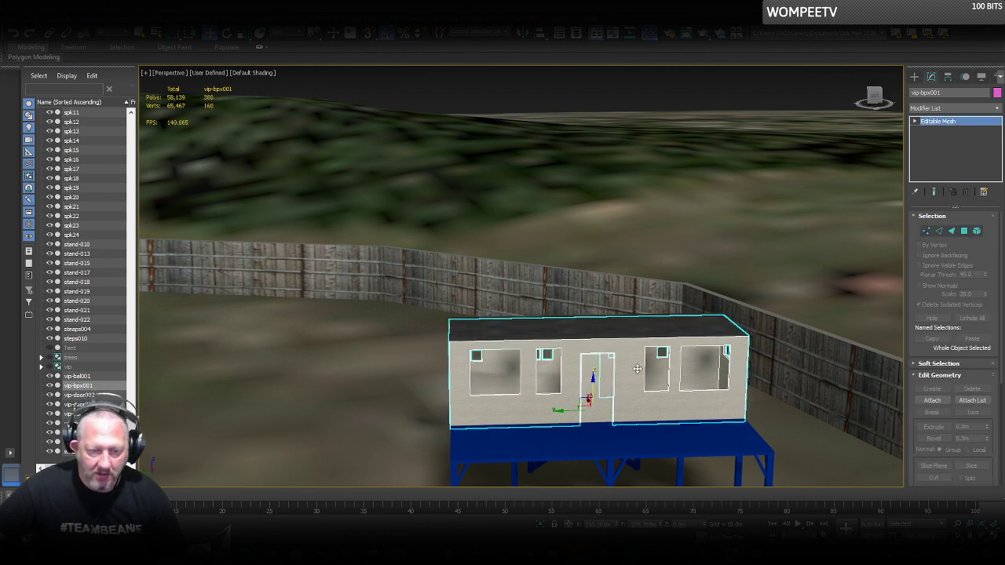
middle_click_drag(637, 368, 735, 413, "alt")
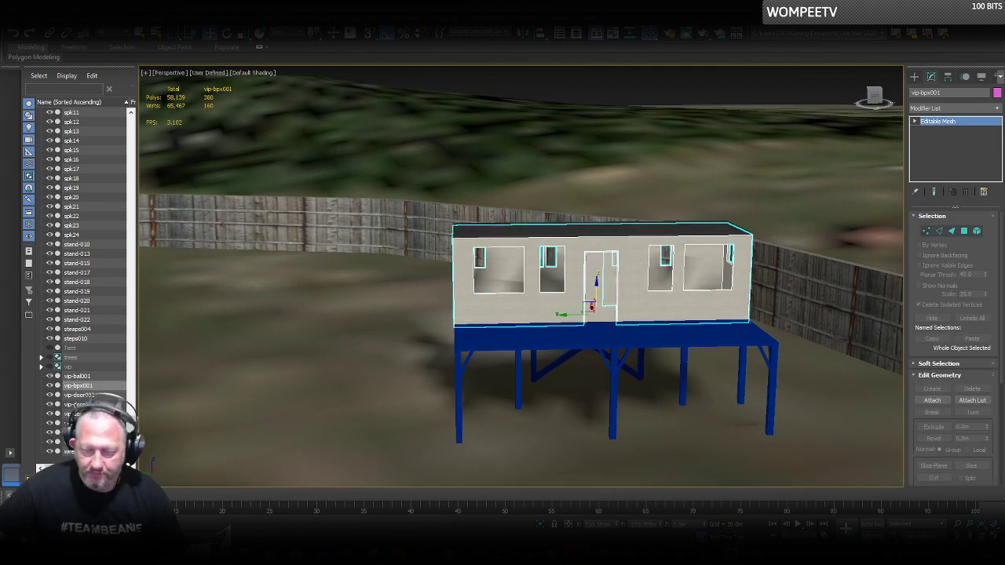
middle_click_drag(508, 324, 537, 336, "alt")
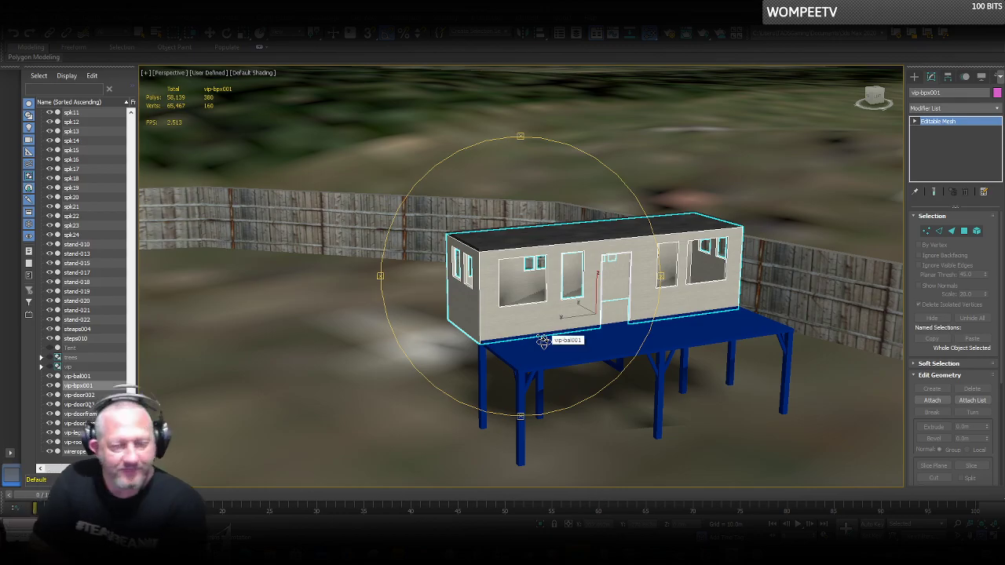
Select the cabin's balcony, body, doors, door frames, legs and roof parts and group them as vip1.
middle_click_drag(542, 342, 617, 305, "alt")
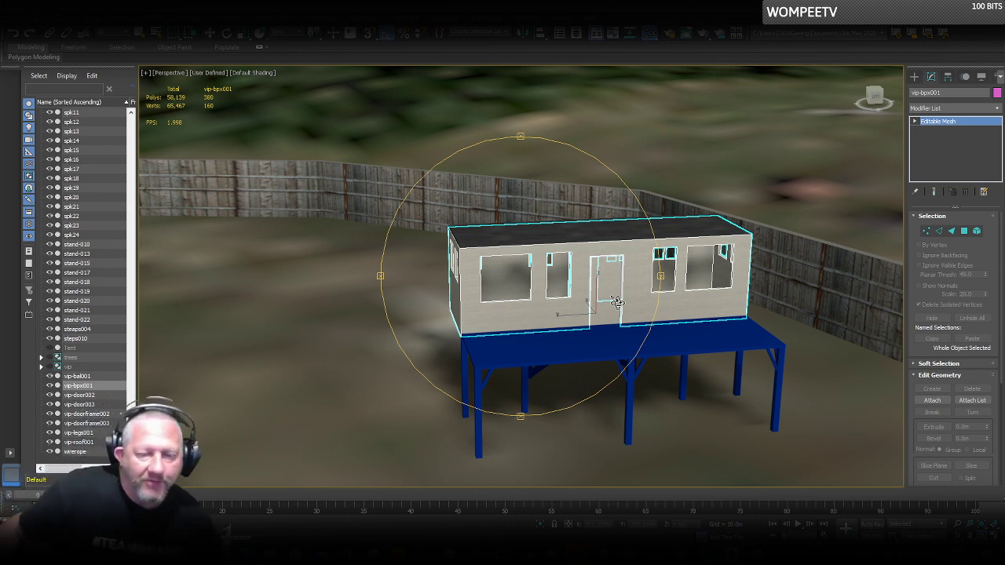
key("w")
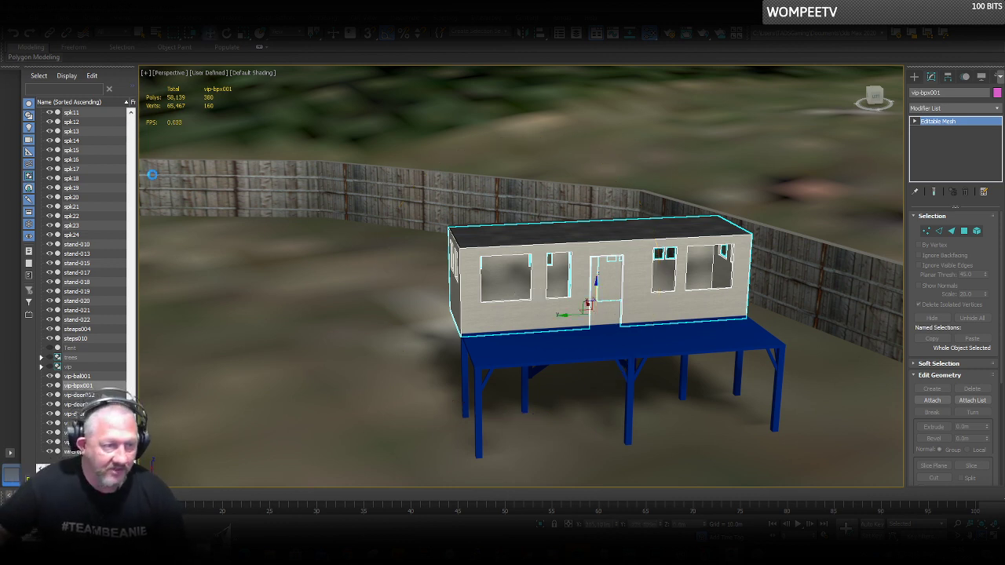
left_click(77, 376)
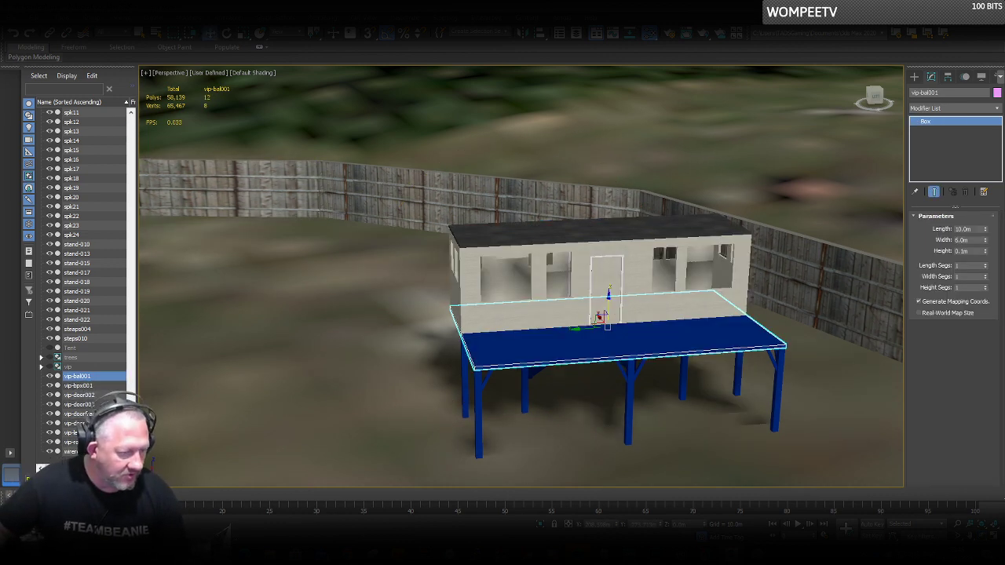
left_click(90, 22)
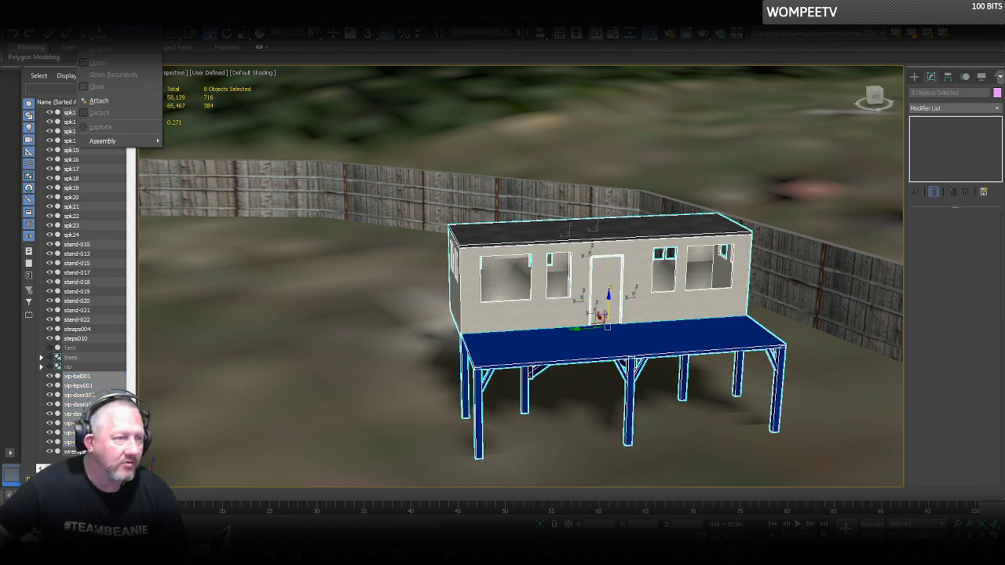
left_click(100, 38)
type("vip")
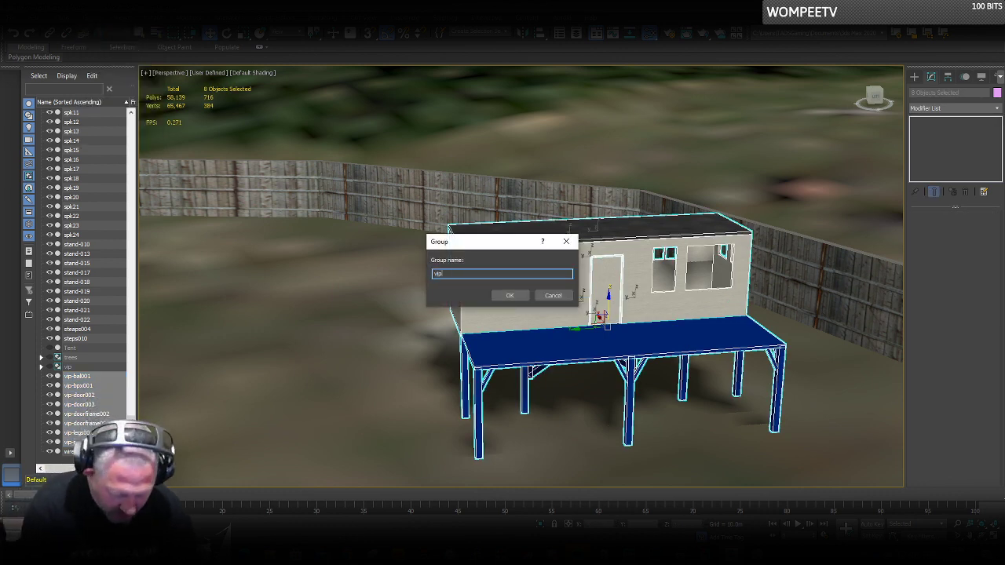
type("1")
key("Return")
mouse_move(57, 60)
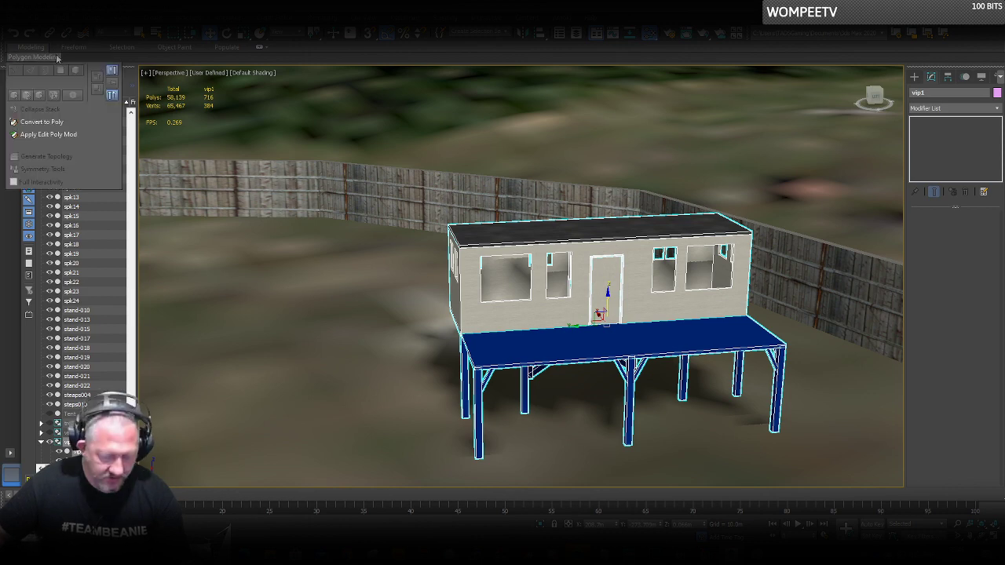
Rotate the vip1 group about its vertical axis toward the track and move it along the perimeter fence toward the green stands.
scroll(641, 328, "down", 6)
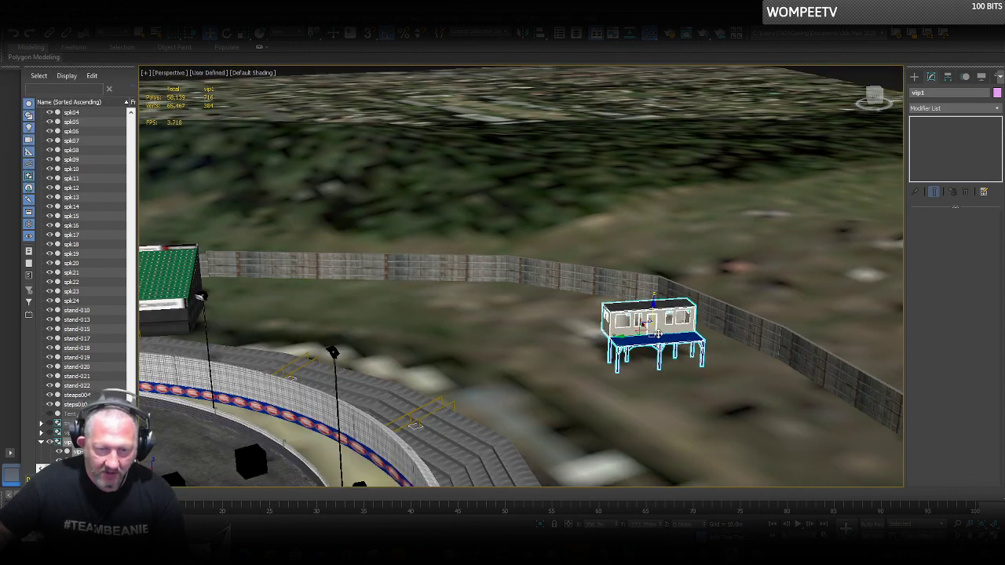
scroll(644, 323, "up", 3)
right_click(645, 325)
left_click(667, 343)
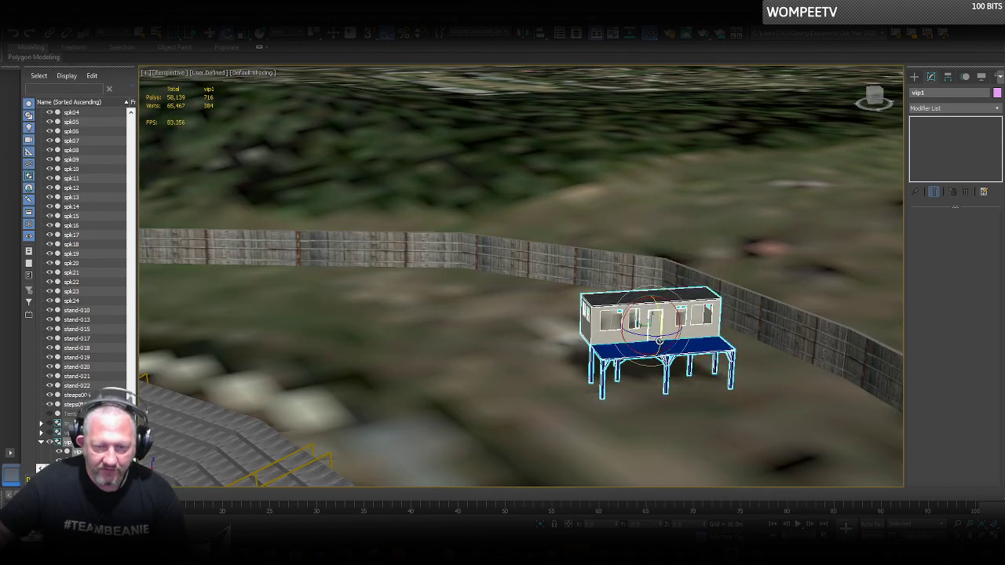
left_click_drag(673, 334, 438, 286)
right_click(656, 339)
left_click(664, 346)
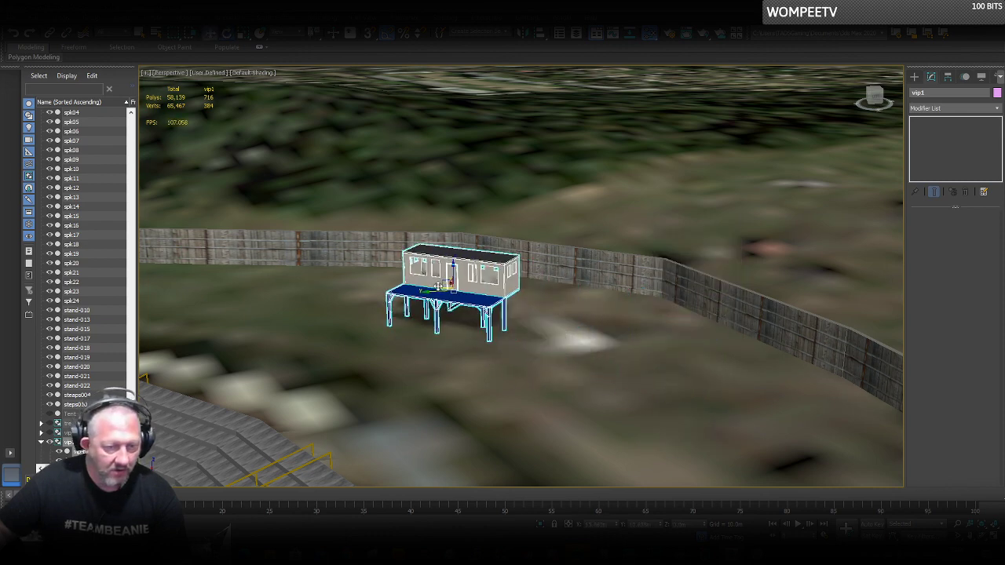
scroll(519, 149, "down", 5)
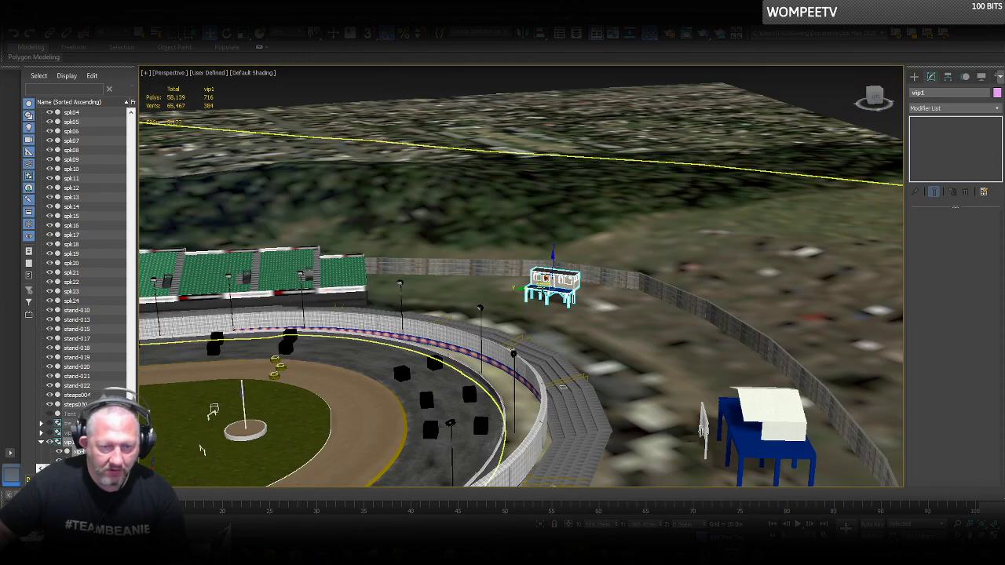
Examine the placement of the vip1 cabin between the perimeter fence and the terracing from close up and across the stadium.
left_click(981, 536)
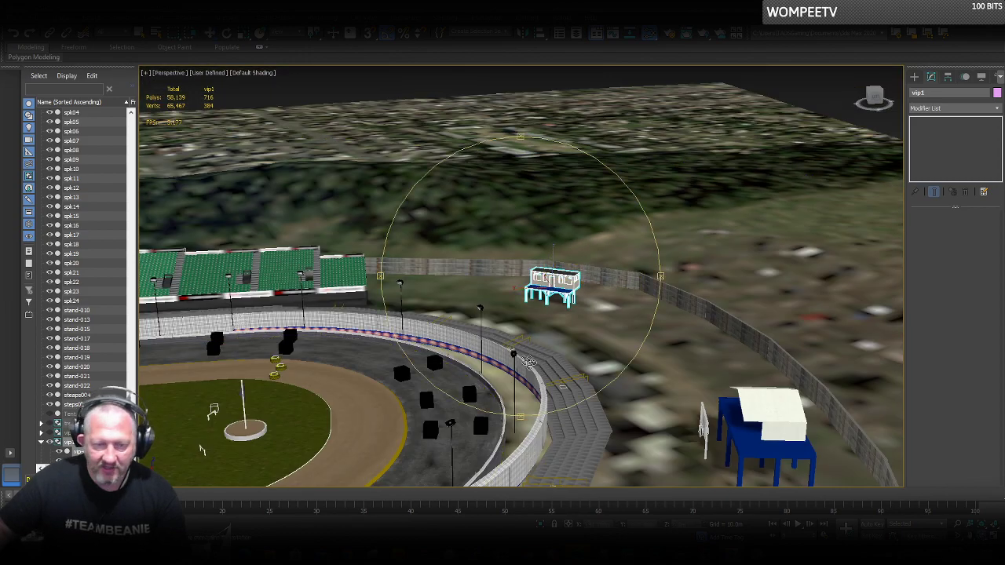
left_click_drag(529, 363, 585, 350)
scroll(576, 289, "up", 5)
scroll(568, 283, "up", 3)
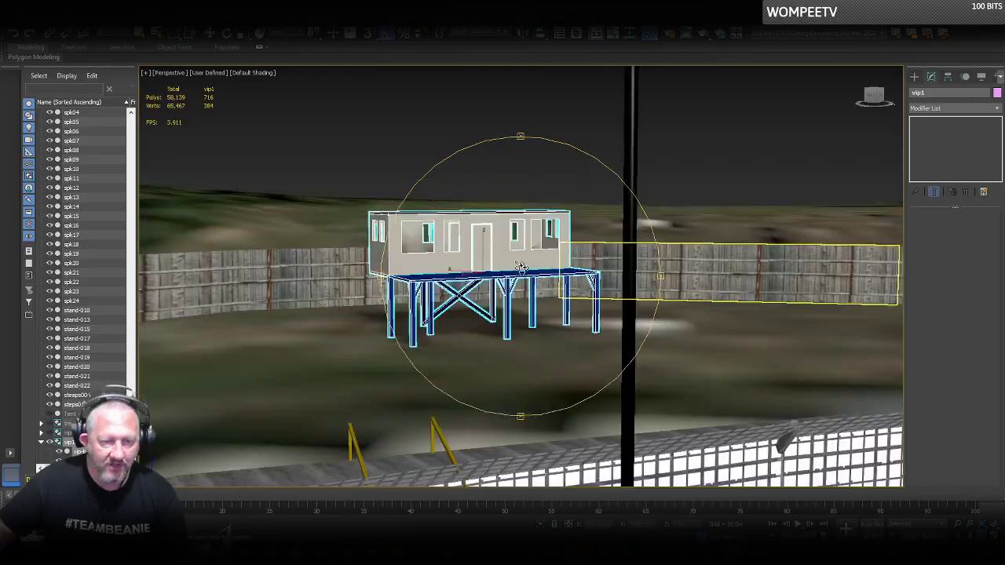
mouse_move(496, 276)
left_mouse_down()
mouse_move(555, 286)
mouse_move(351, 293)
mouse_move(276, 281)
mouse_move(511, 287)
left_mouse_up()
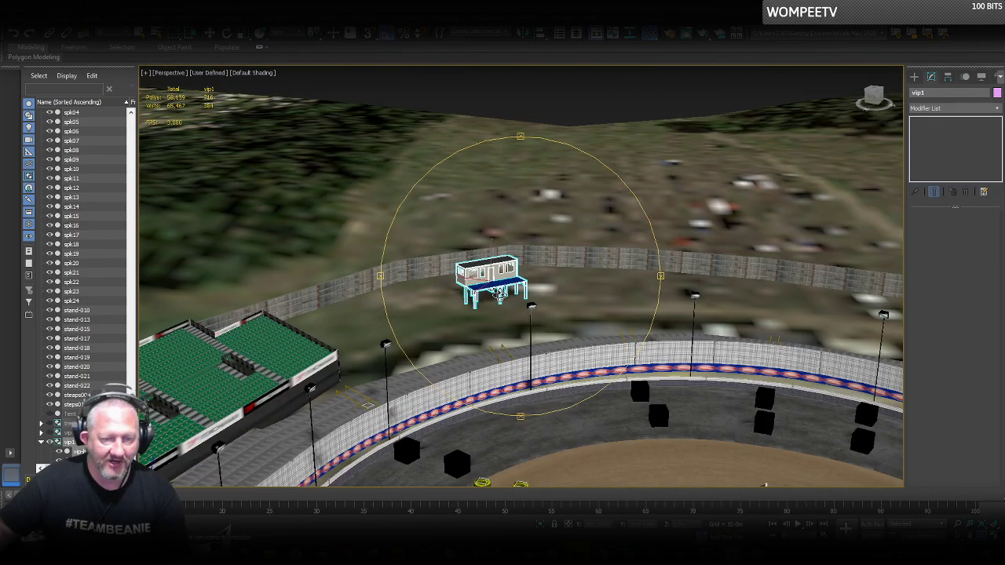
middle_click_drag(499, 294, 490, 281, "alt")
scroll(487, 273, "up", 4)
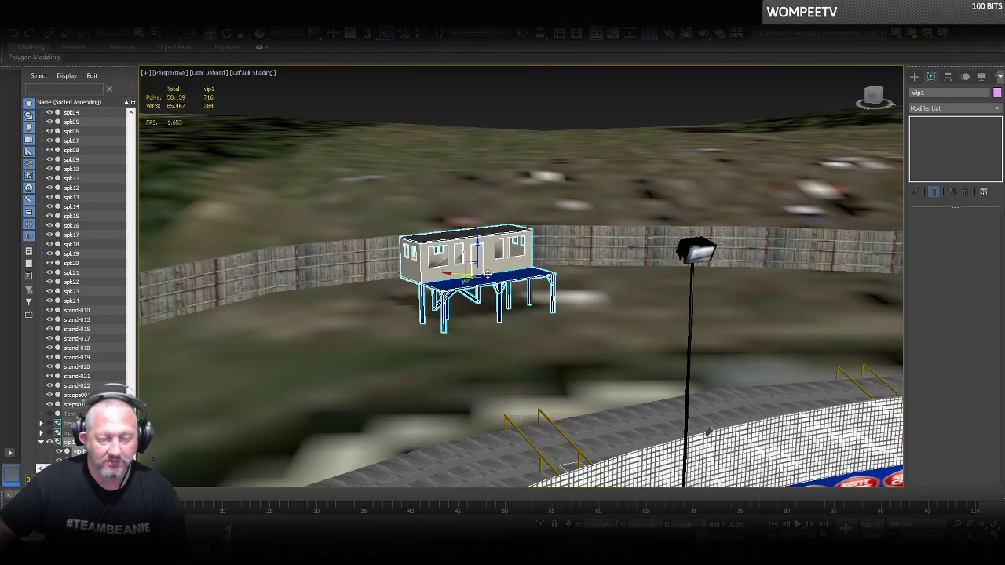
left_click(488, 119)
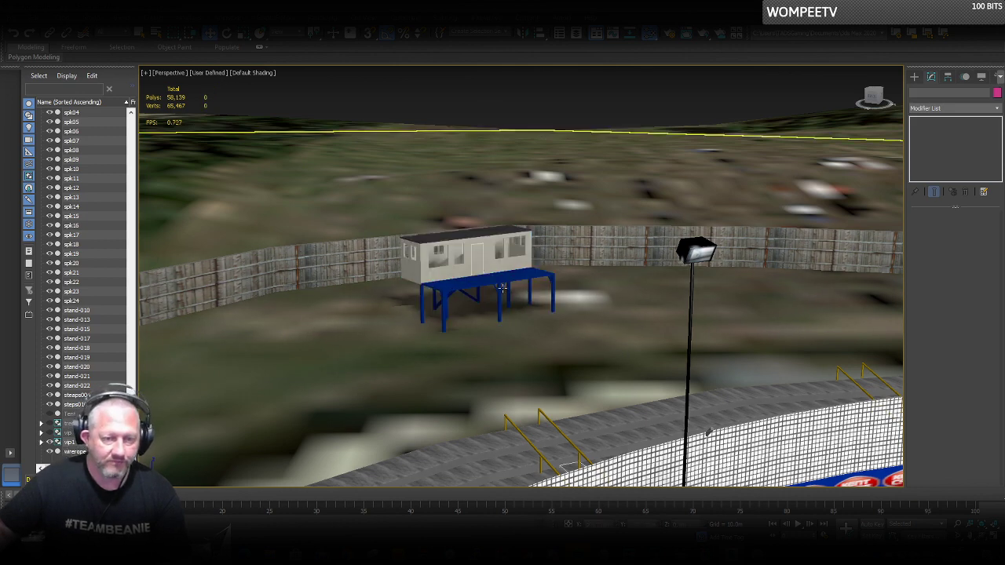
scroll(499, 287, "up", 3)
middle_click_drag(495, 288, 520, 332, "alt")
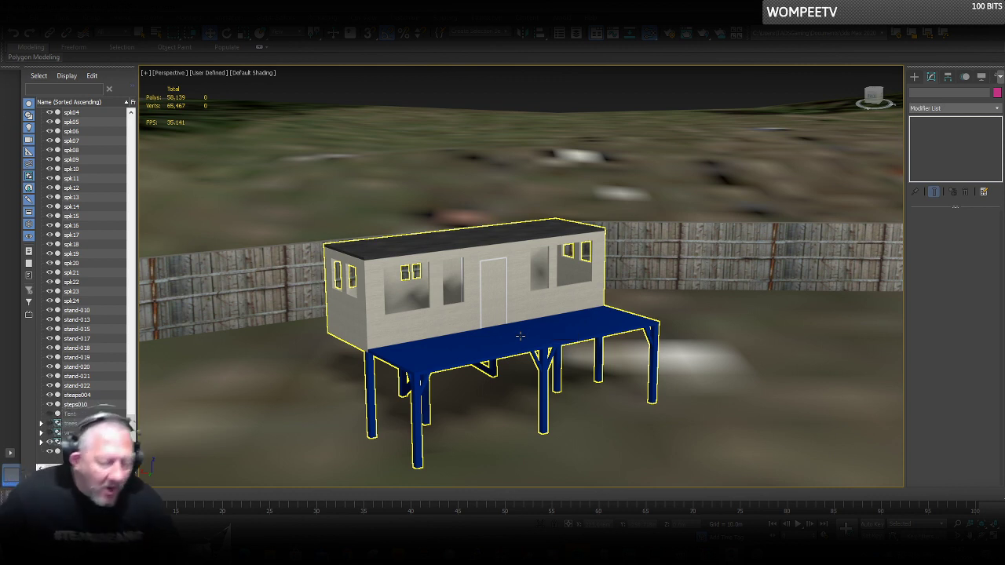
scroll(520, 336, "down", 10)
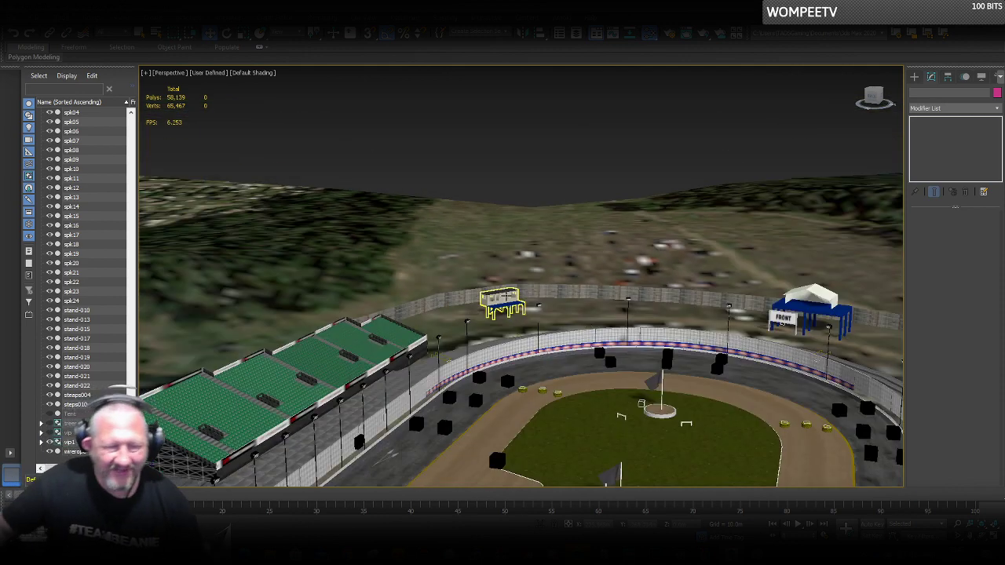
left_click(497, 267)
scroll(497, 267, "down", 5)
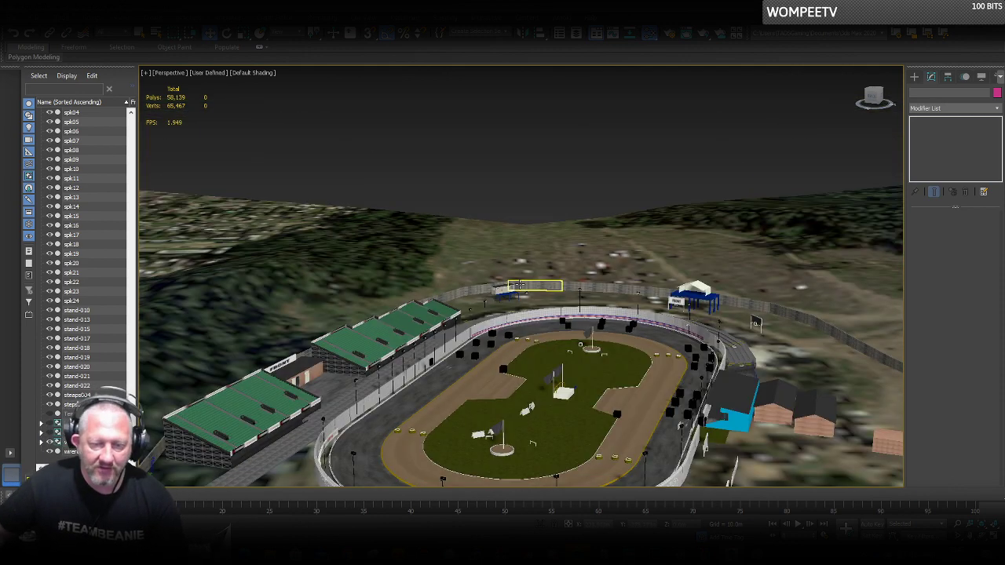
Select the 1GRASS0 terrain mesh and examine its wireframe around the track and beneath the cabin.
left_click(785, 369)
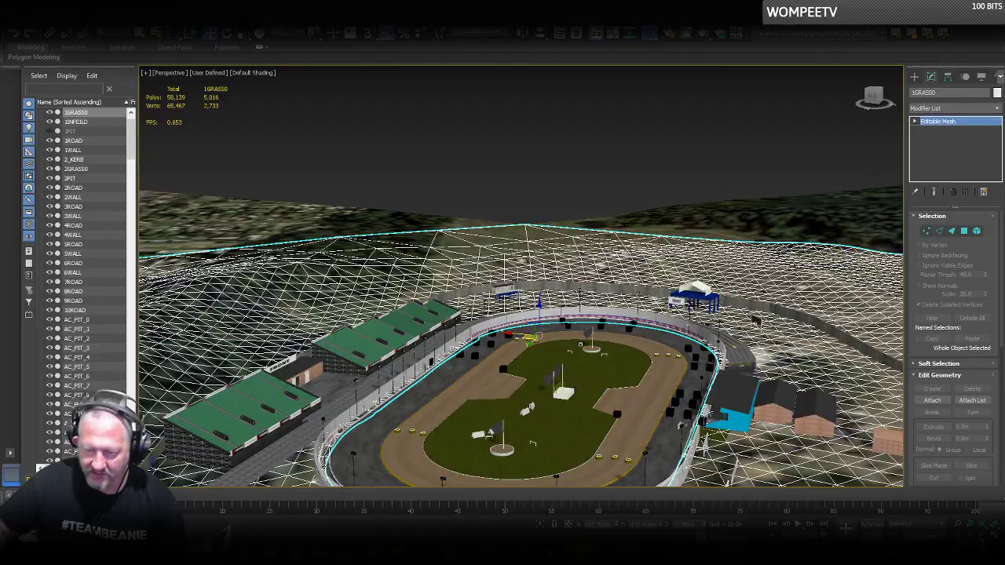
mouse_move(518, 275)
middle_mouse_down("alt")
mouse_move(518, 353)
mouse_move(514, 282)
middle_mouse_up("alt")
scroll(518, 353, "down", 4)
scroll(511, 276, "up", 3)
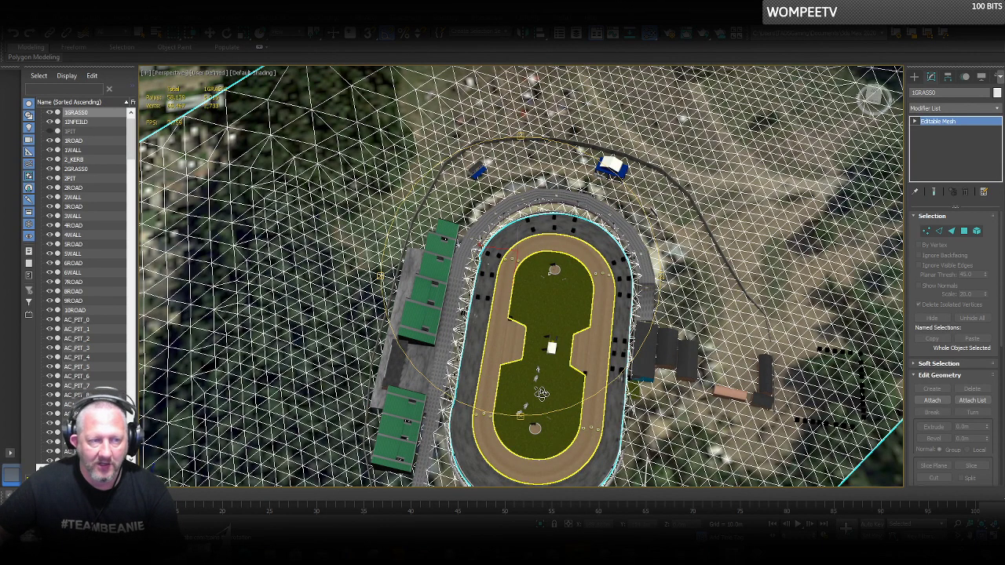
scroll(518, 226, "down", 3)
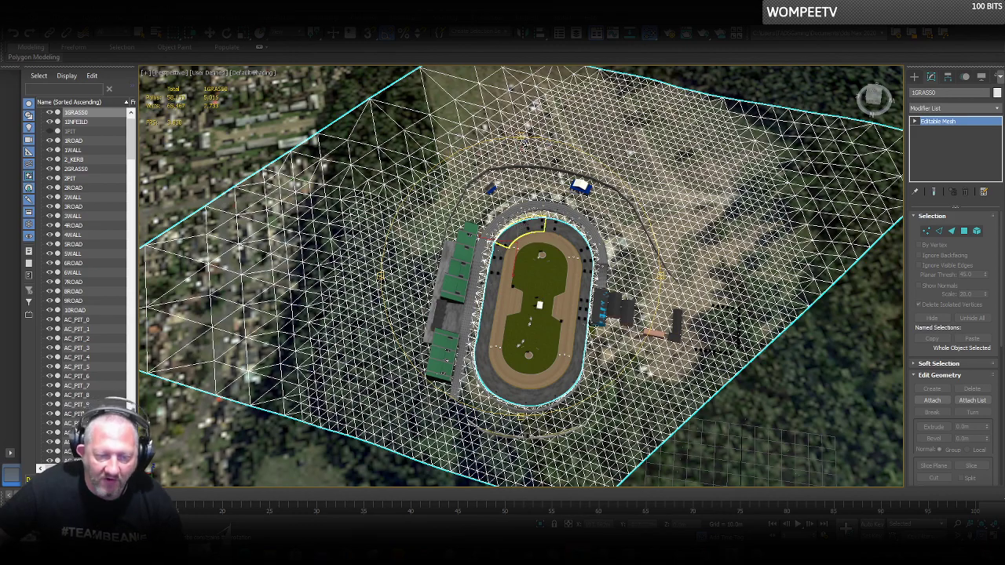
scroll(552, 235, "up", 10)
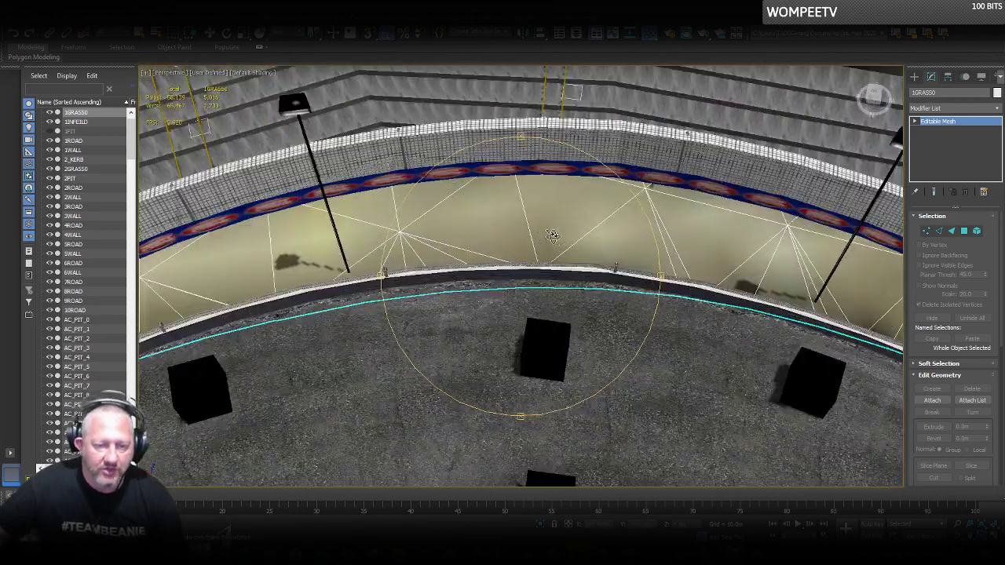
scroll(553, 236, "up", 5)
scroll(562, 248, "down", 15)
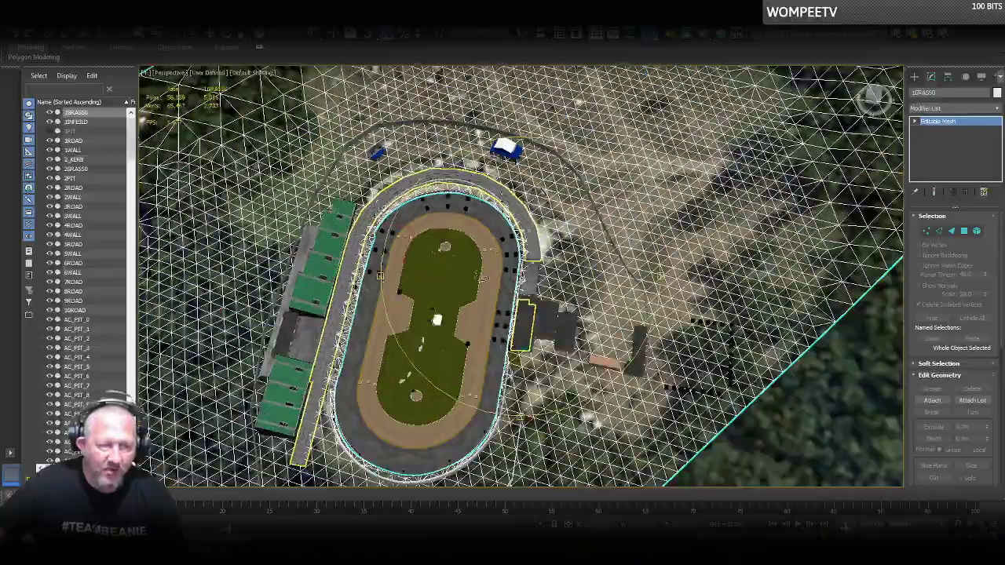
middle_click_drag(483, 299, 340, 261, "alt")
middle_click_drag(661, 277, 482, 261, "alt")
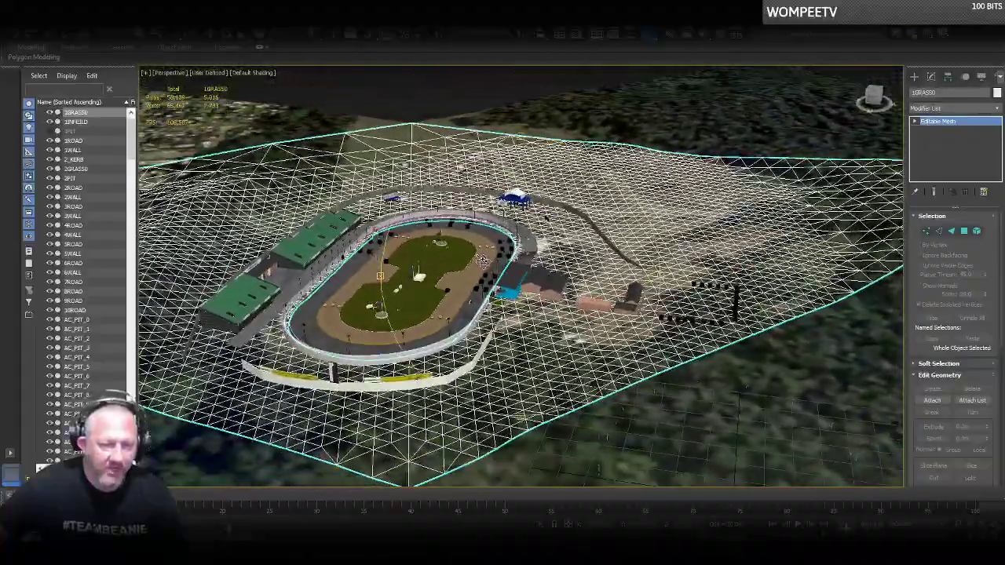
scroll(394, 198, "up", 7)
scroll(371, 185, "up", 5)
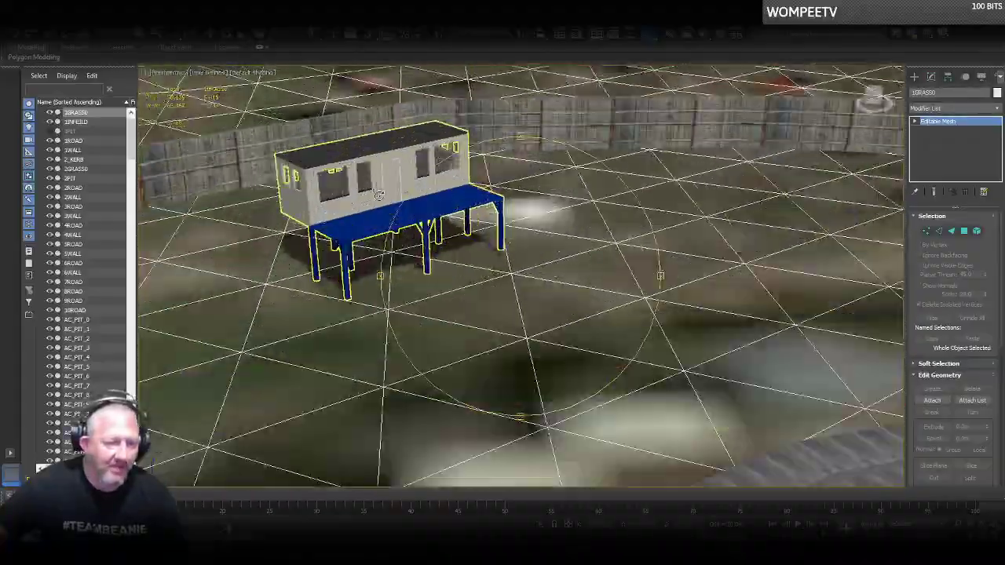
Rotate the vip1 cabin group slightly about its vertical axis so its balcony side turns more toward the track.
left_click(381, 195)
right_click(390, 211)
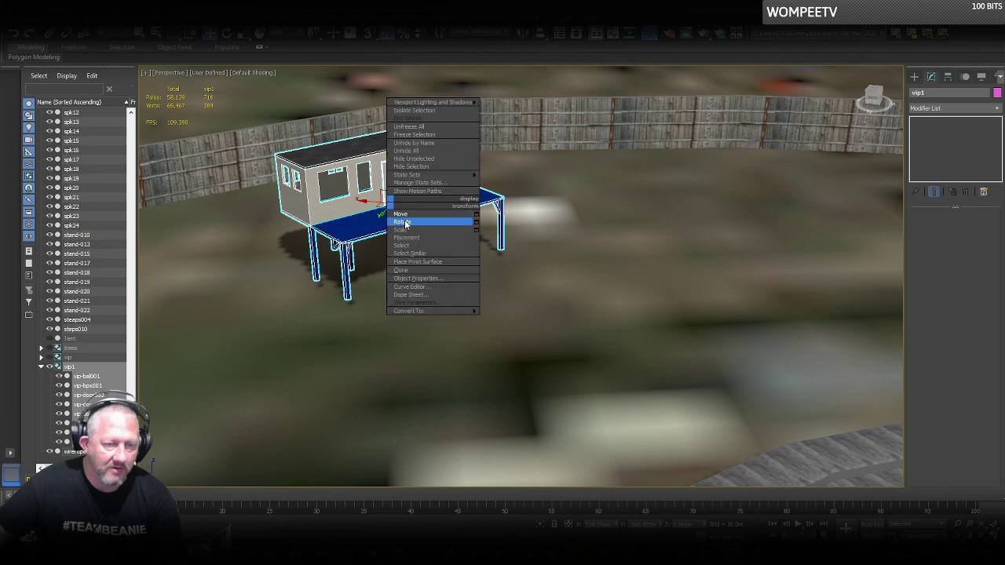
left_click(412, 220)
left_click_drag(391, 195, 404, 197)
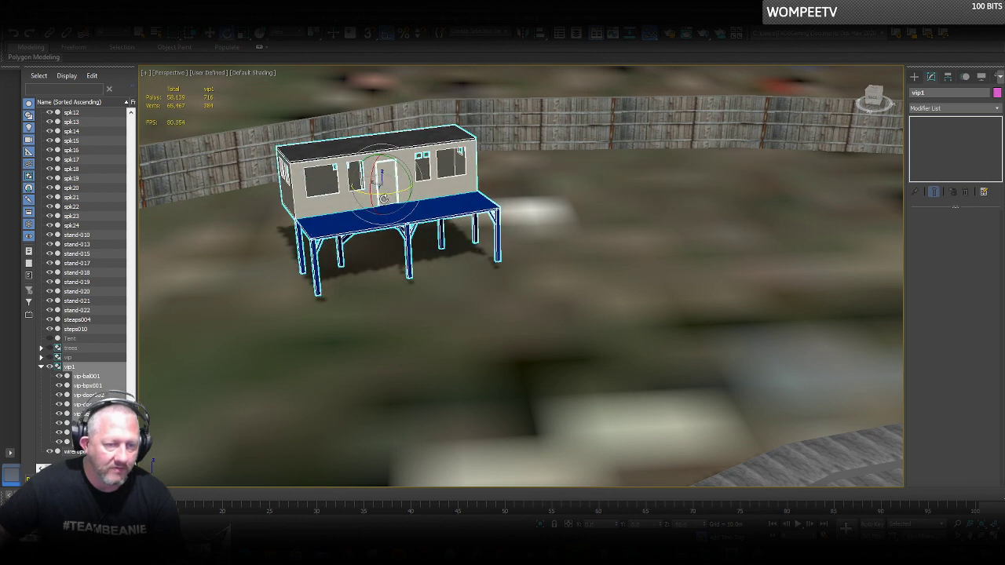
right_click(383, 206)
left_click(408, 213)
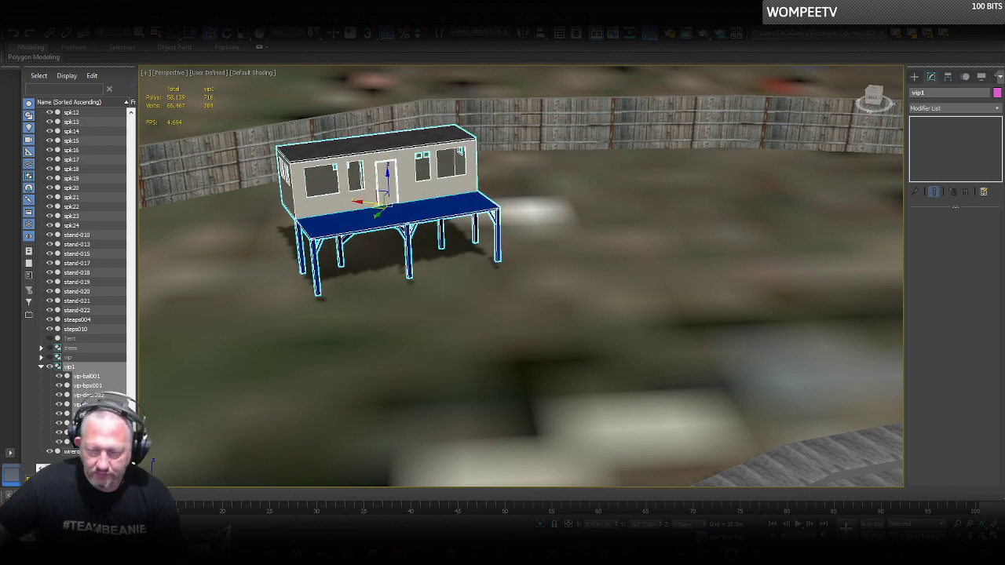
Move the vip1 group closer to the perimeter fence's peak and turn its balcony to face the terraced bend.
mouse_move(492, 276)
middle_mouse_down("alt")
mouse_move(514, 344)
mouse_move(487, 276)
middle_mouse_up("alt")
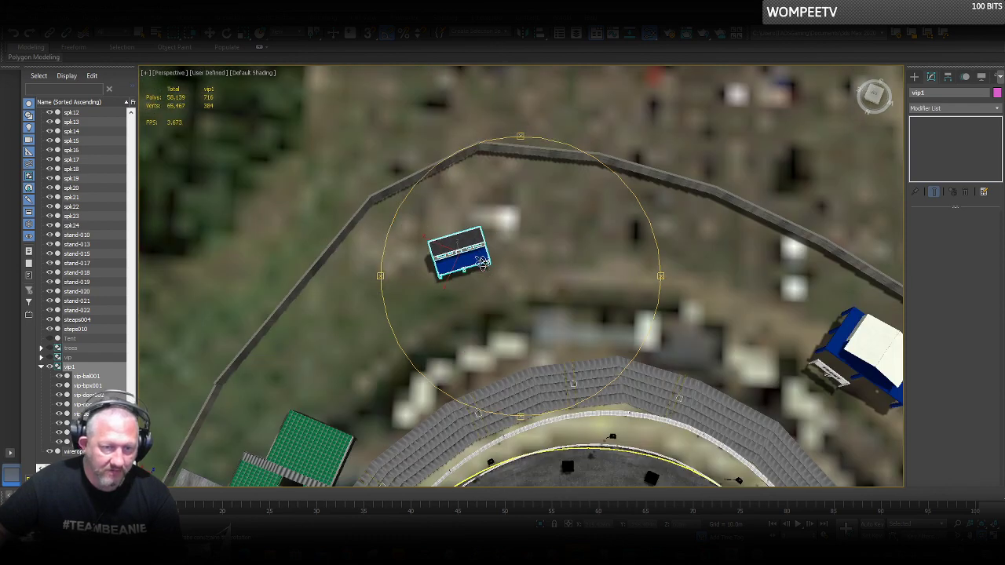
left_click_drag(481, 263, 485, 227)
right_click(480, 226)
left_click(514, 239)
right_click(501, 243)
left_click(522, 246)
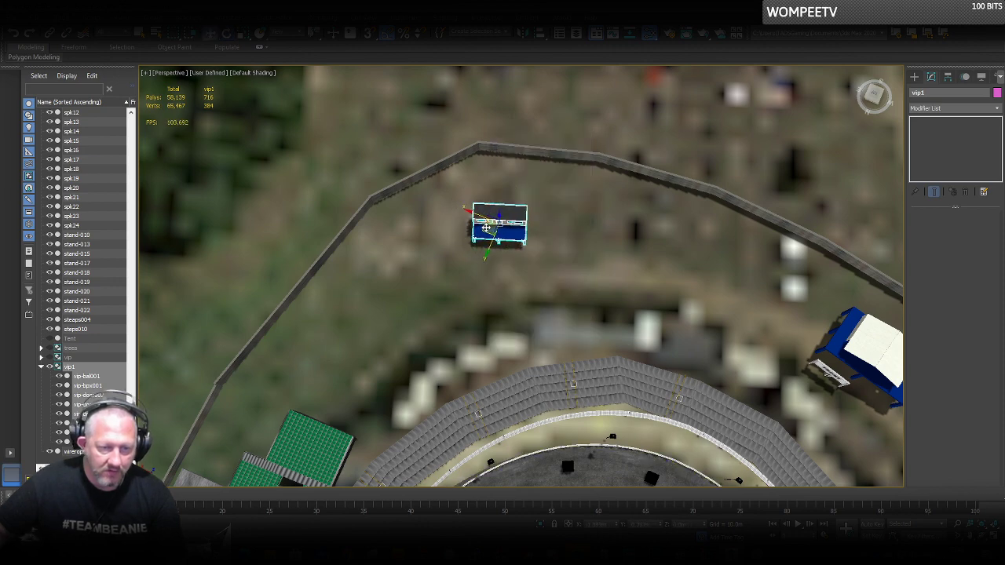
Unhide the original vip group beyond the far bend to compare it with the repositioned vip1 cabin.
middle_click_drag(524, 302, 503, 225)
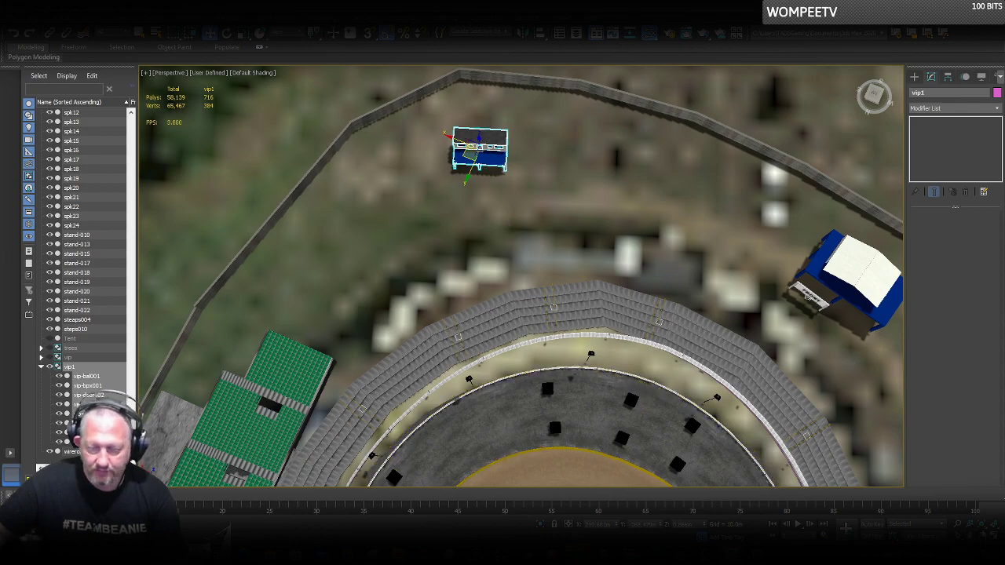
left_click(982, 536)
left_click_drag(531, 325, 435, 197)
right_click(470, 201)
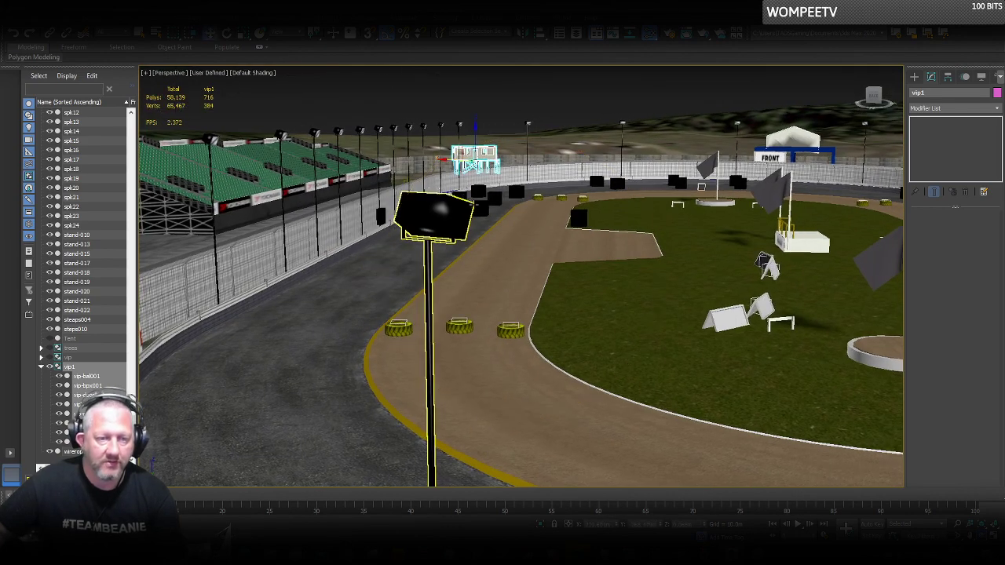
scroll(471, 225, "down", 5)
middle_click_drag(589, 209, 481, 308)
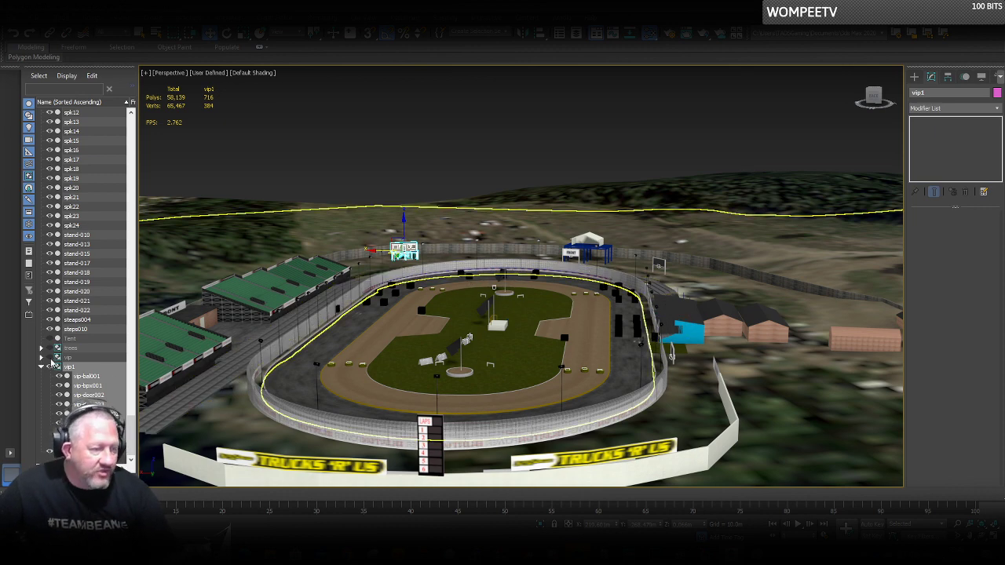
left_click(69, 358)
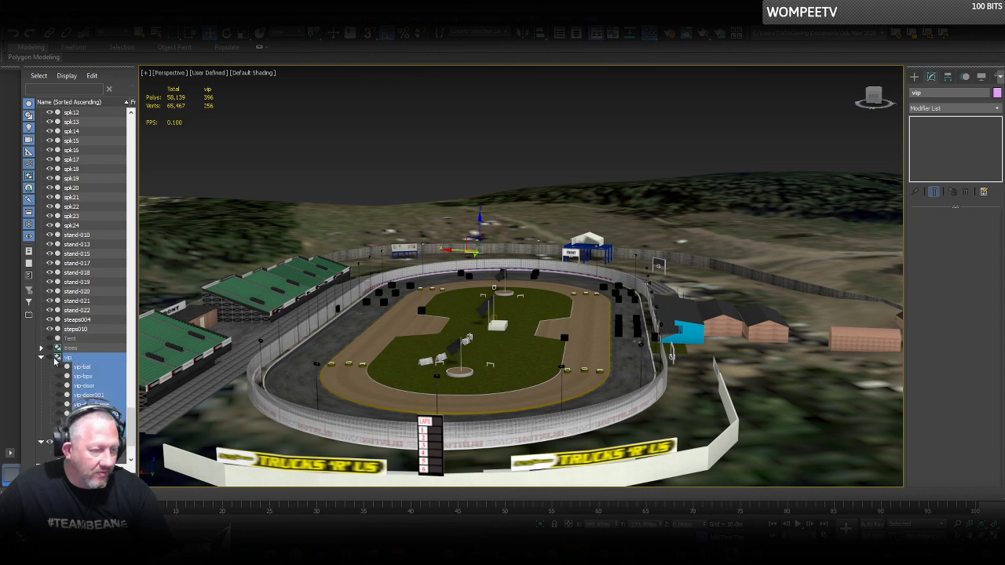
left_click(51, 358)
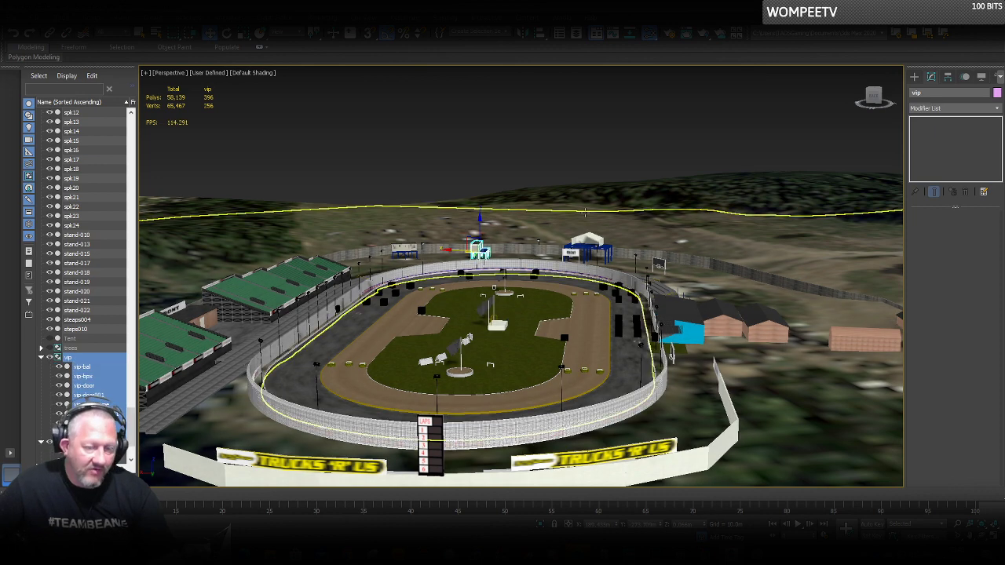
Undo the recent moves and rotations of the vip1 cabin group by the perimeter fence.
key("z")
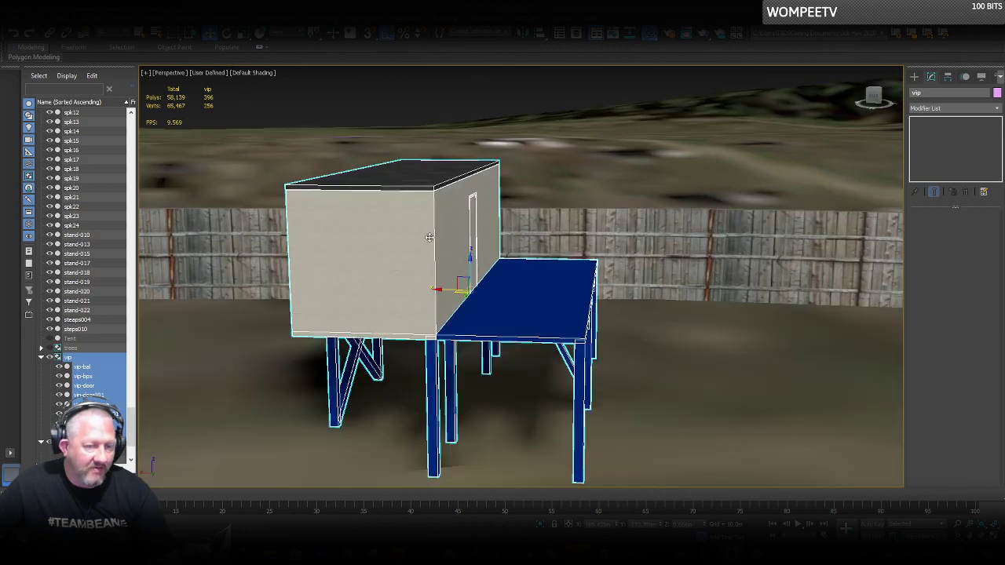
scroll(498, 255, "down", 5)
scroll(498, 259, "down", 5)
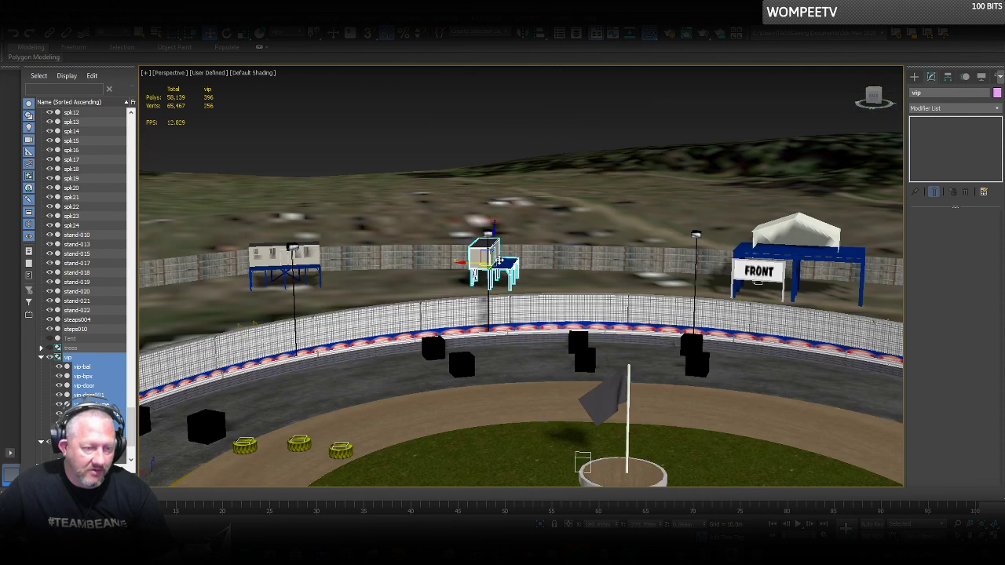
key("ctrl+z")
key("ctrl+z")
key("ctrl+z")
key("ctrl+z")
key("ctrl+z")
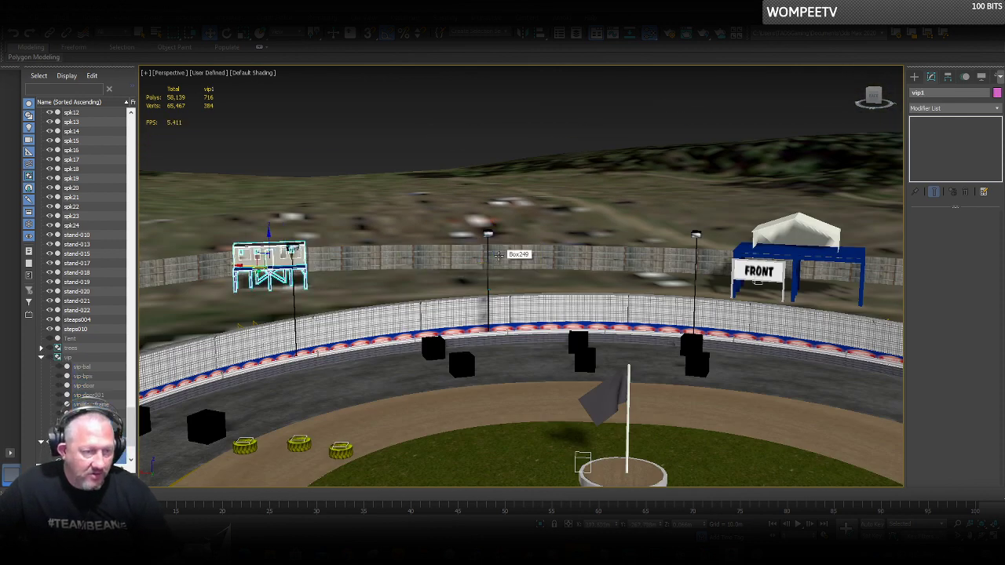
key("ctrl+z")
key("ctrl+z")
key("ctrl+z")
key("ctrl+z")
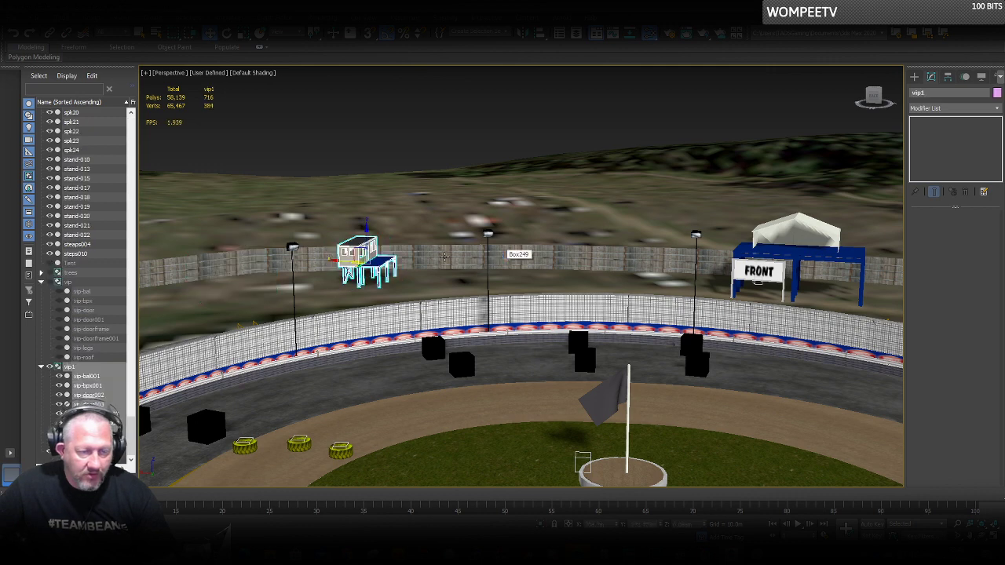
Unhide the original vip group, compare it with the vip1 cabin from the balcony side, and hide it again.
left_click(69, 282)
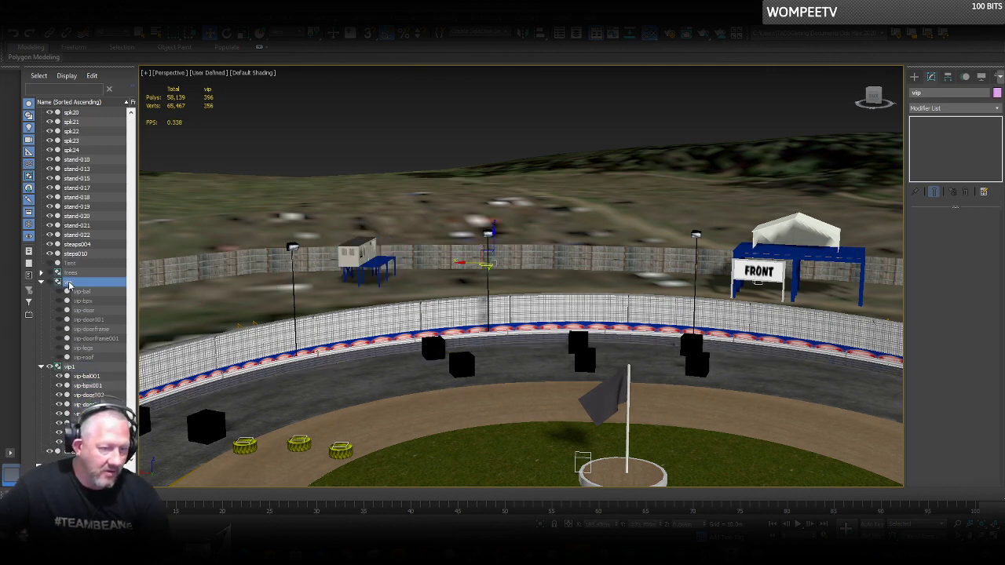
left_click(52, 285)
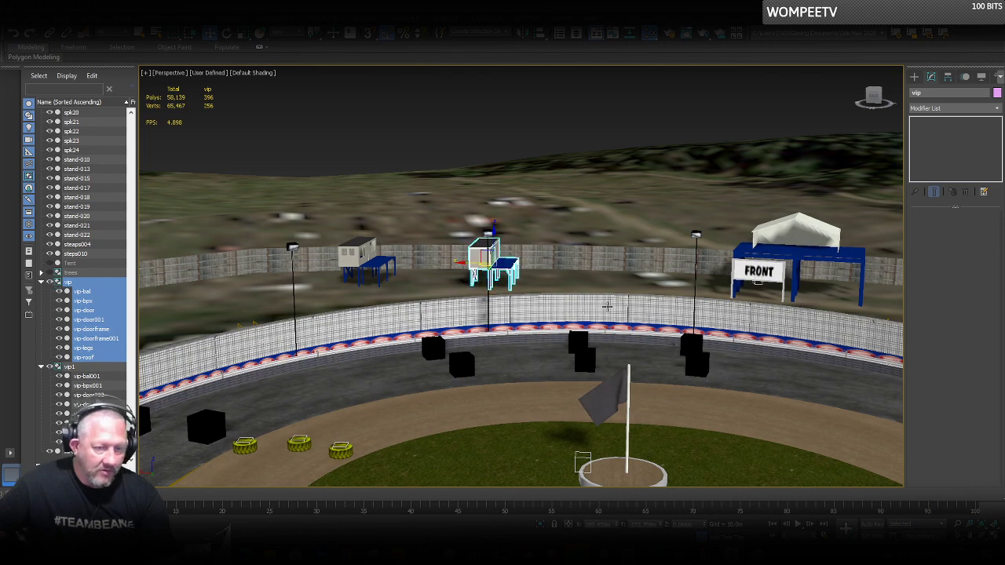
left_click(981, 536)
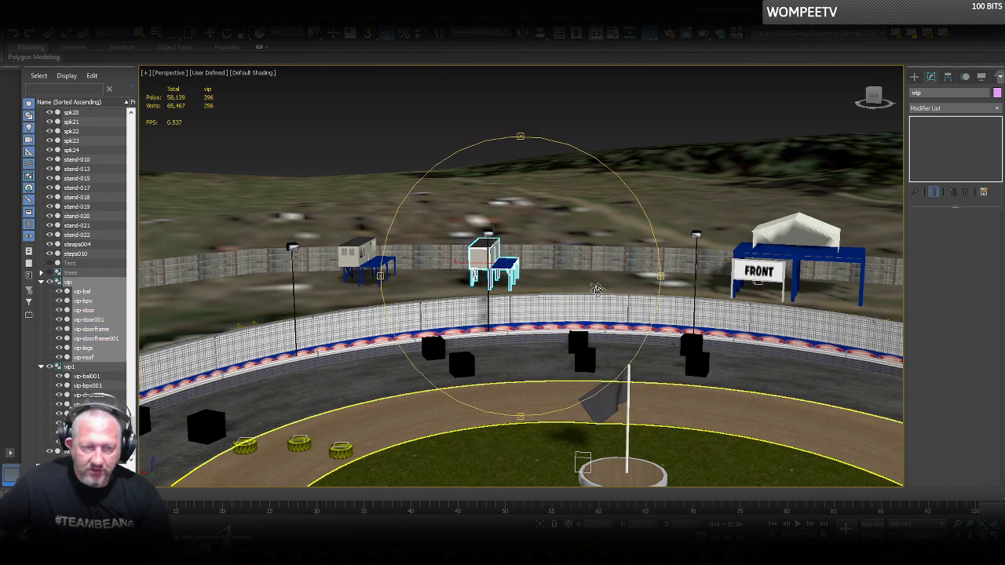
mouse_move(597, 290)
left_mouse_down()
mouse_move(507, 300)
mouse_move(515, 293)
mouse_move(486, 284)
mouse_move(475, 307)
mouse_move(458, 310)
mouse_move(461, 330)
mouse_move(461, 310)
mouse_move(357, 306)
mouse_move(564, 299)
mouse_move(525, 301)
mouse_move(557, 282)
mouse_move(579, 298)
left_mouse_up()
scroll(470, 233, "up", 5)
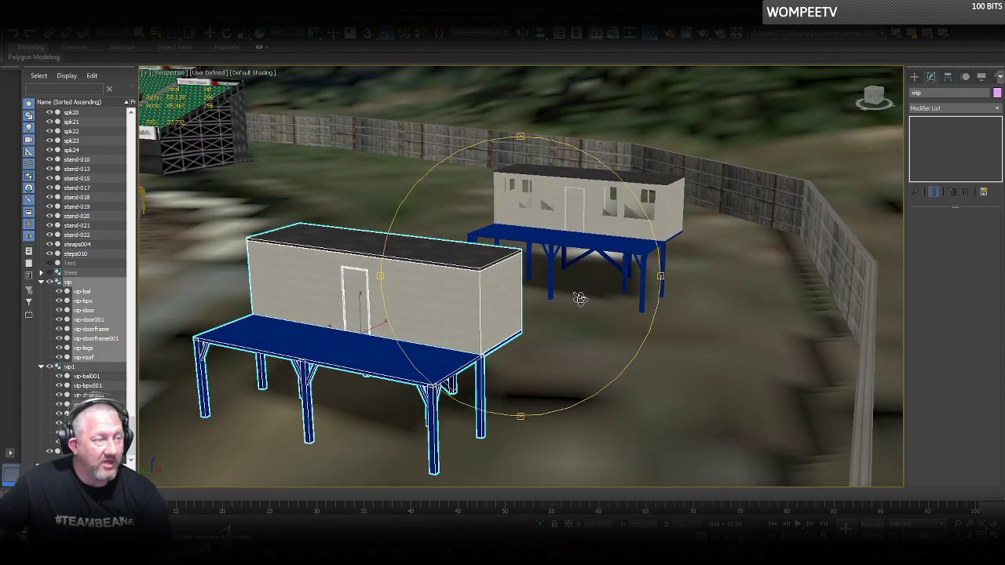
middle_click_drag(574, 218, 519, 262)
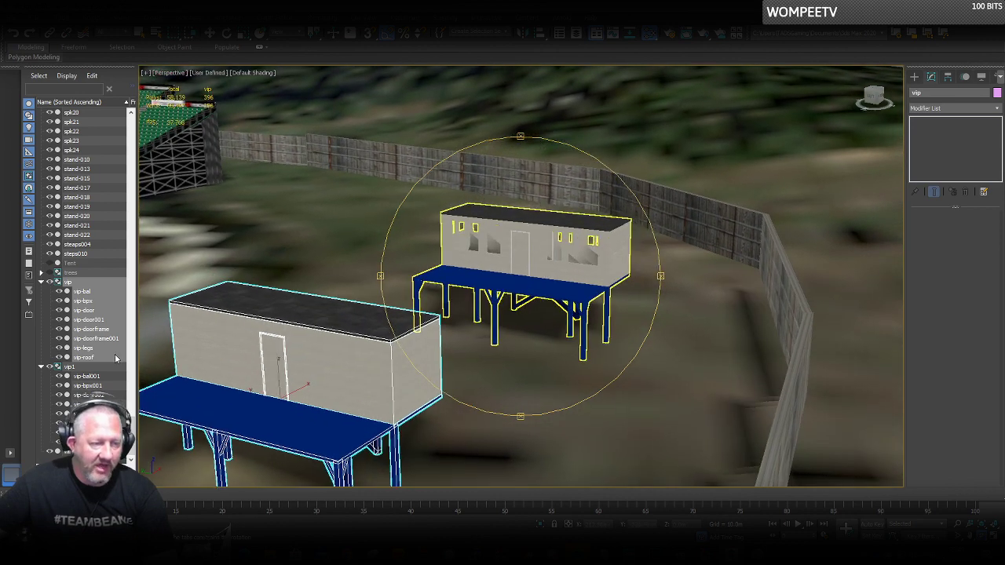
left_click(49, 282)
Select the vip1 group and rotate it about its vertical axis so its balcony faces the track's far bend.
middle_click_drag(285, 306, 471, 302, "alt")
middle_click_drag(373, 264, 548, 322, "alt")
right_click(548, 322)
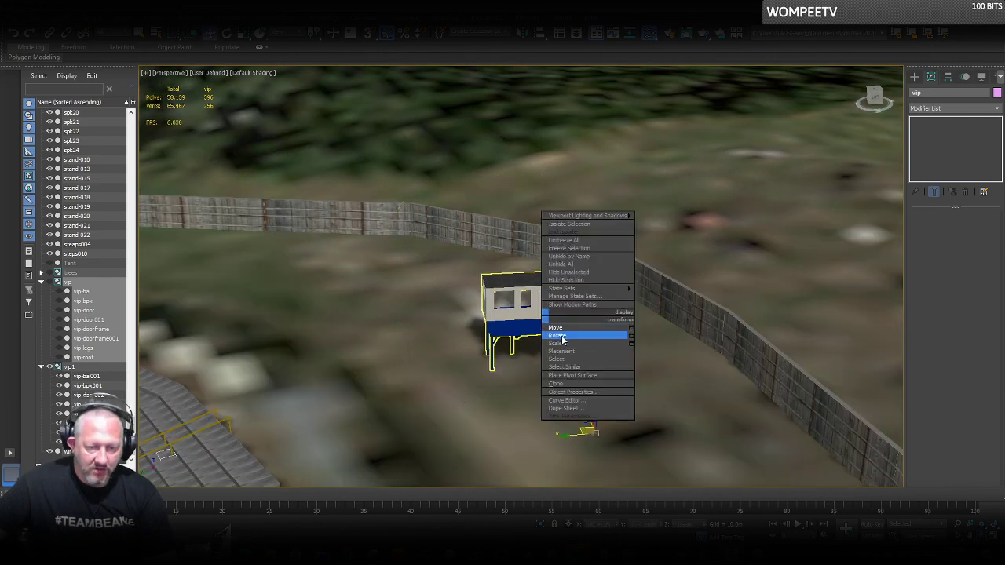
left_click(556, 335)
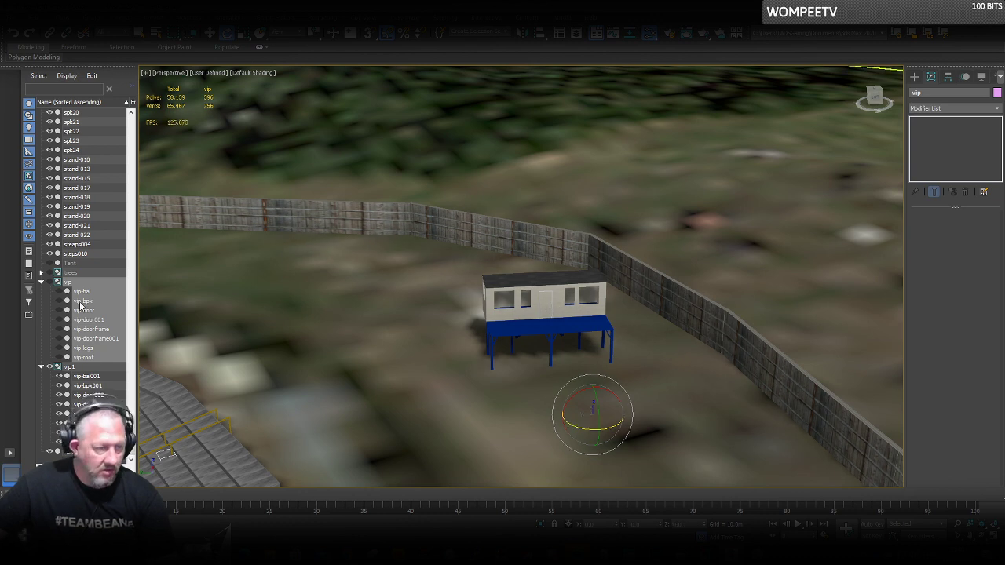
left_click(42, 282)
left_click(75, 292)
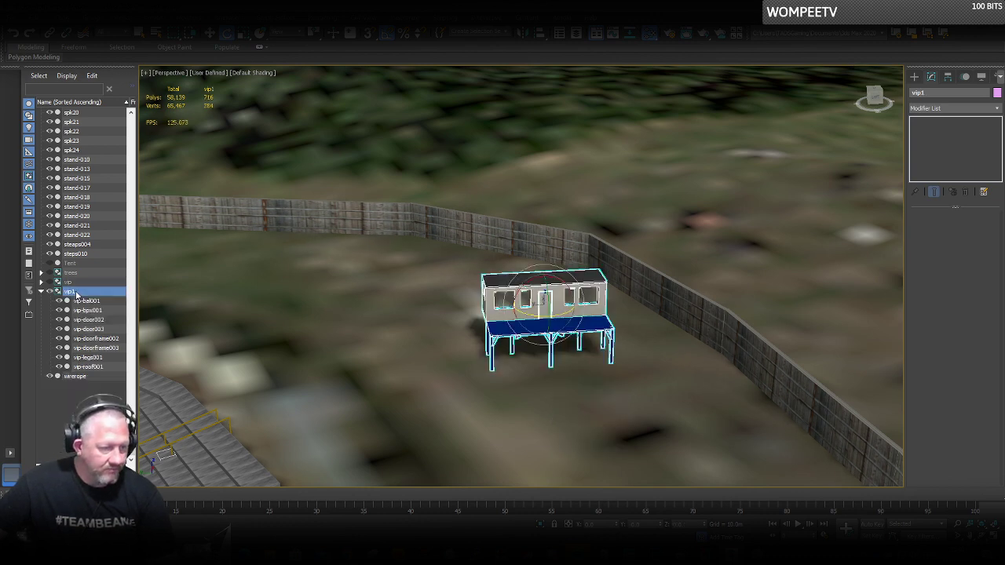
left_click_drag(565, 312, 534, 318)
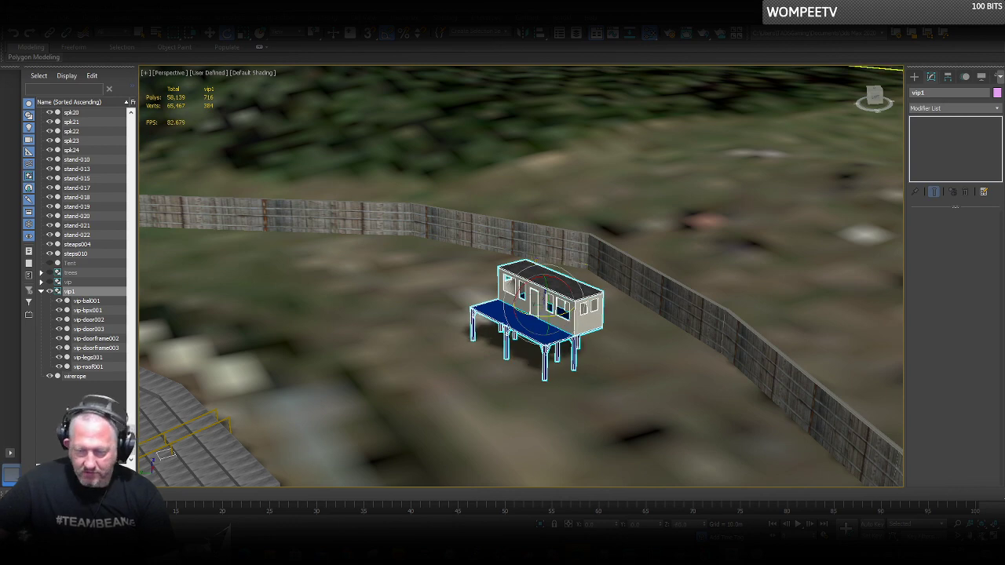
Move the vip1 group along the perimeter fence toward the fence corner on the green-roofed stands' side.
mouse_move(534, 317)
middle_mouse_down("alt")
mouse_move(561, 382)
mouse_move(547, 318)
middle_mouse_up("alt")
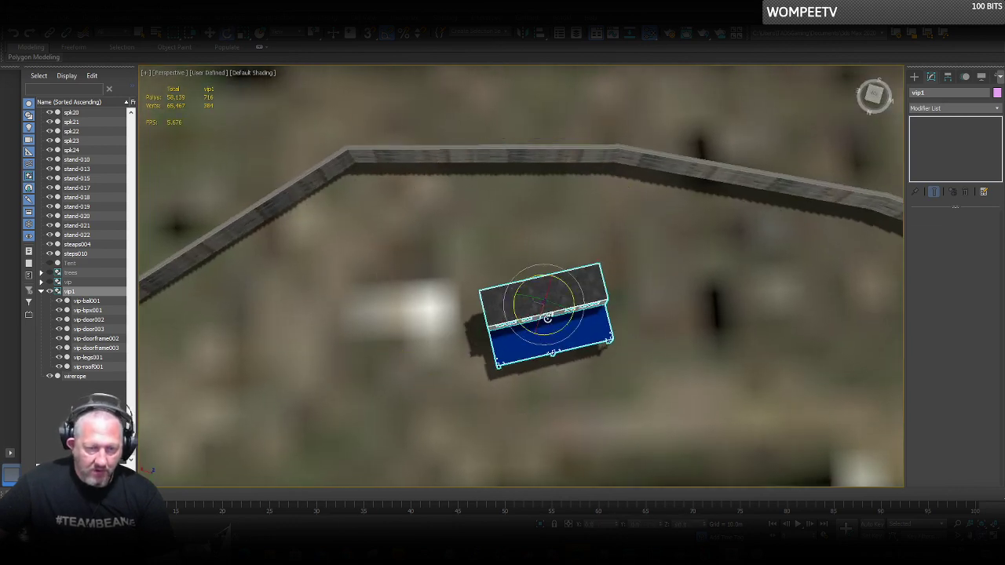
right_click(547, 318)
left_click(569, 322)
left_click_drag(533, 320, 406, 338)
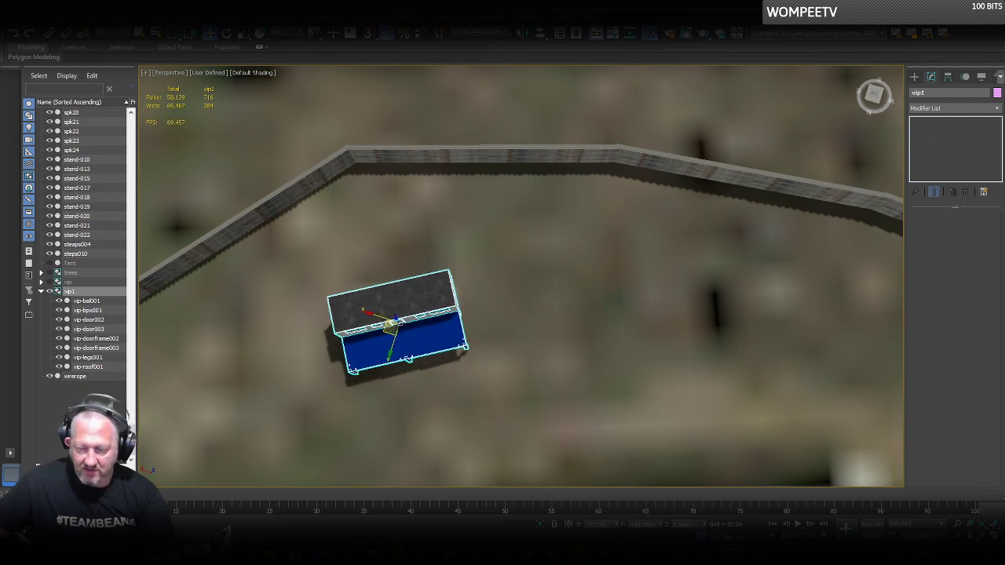
mouse_move(531, 335)
middle_mouse_down("alt")
mouse_move(542, 253)
mouse_move(527, 265)
mouse_move(544, 329)
middle_mouse_up("alt")
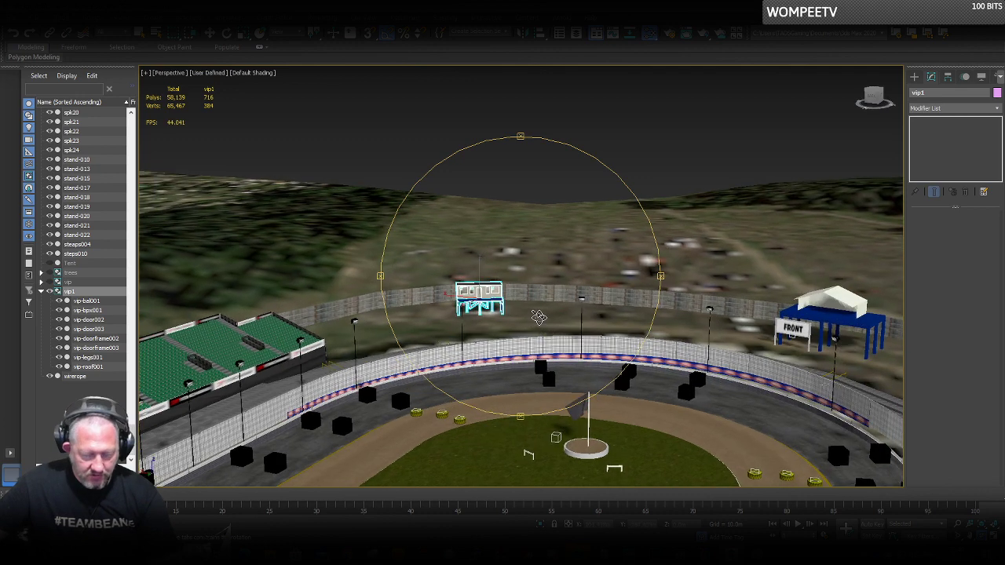
scroll(529, 283, "down", 6)
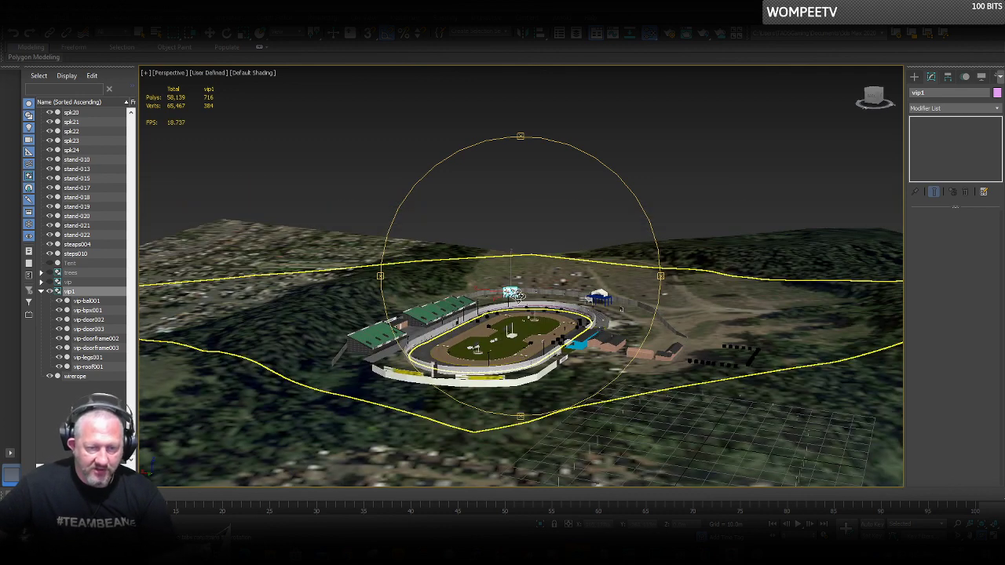
scroll(521, 290, "up", 5)
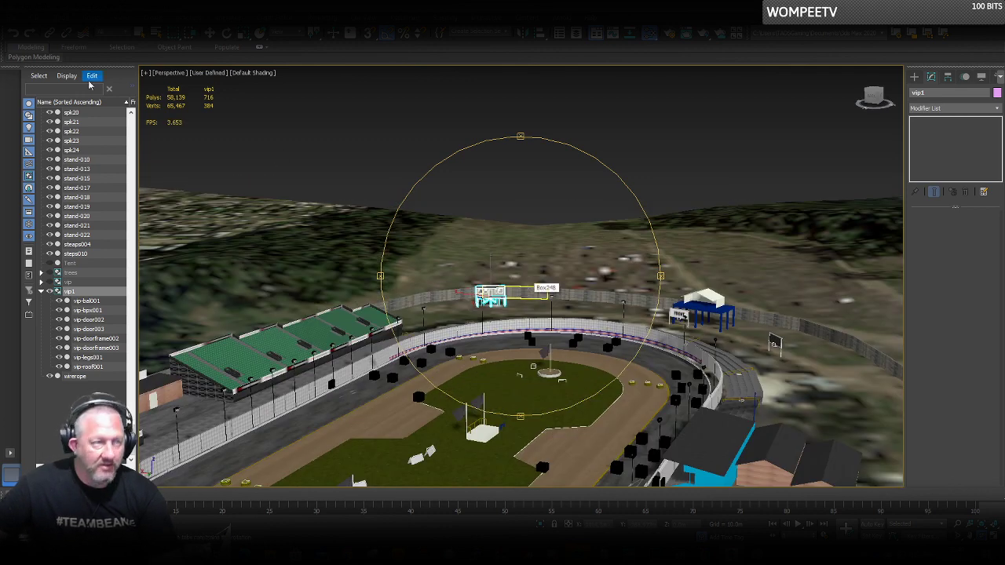
Select all objects in the scene and start exporting them as an Autodesk FBX file.
right_click(344, 176)
left_click(355, 181)
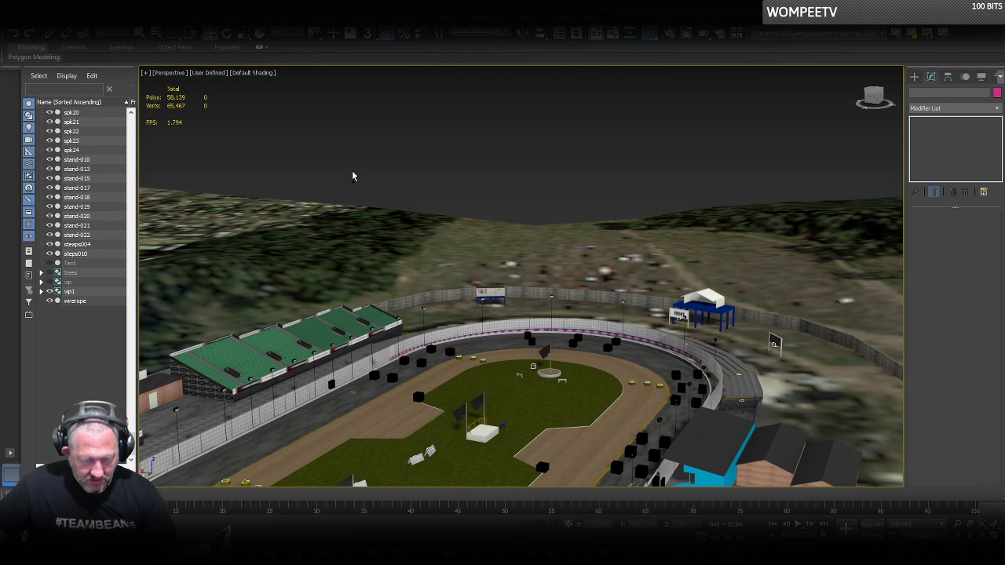
key("ctrl+z")
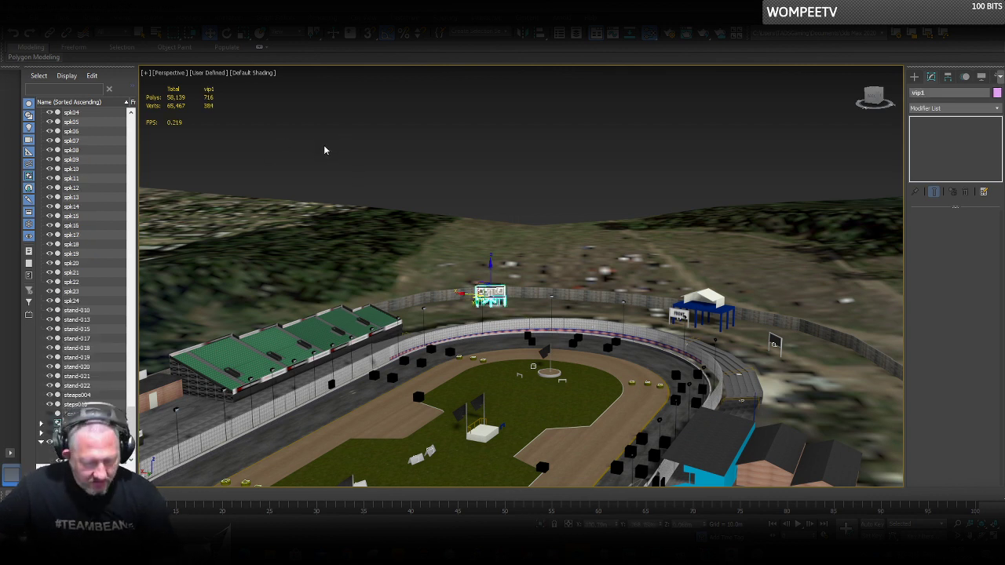
key("ctrl+a")
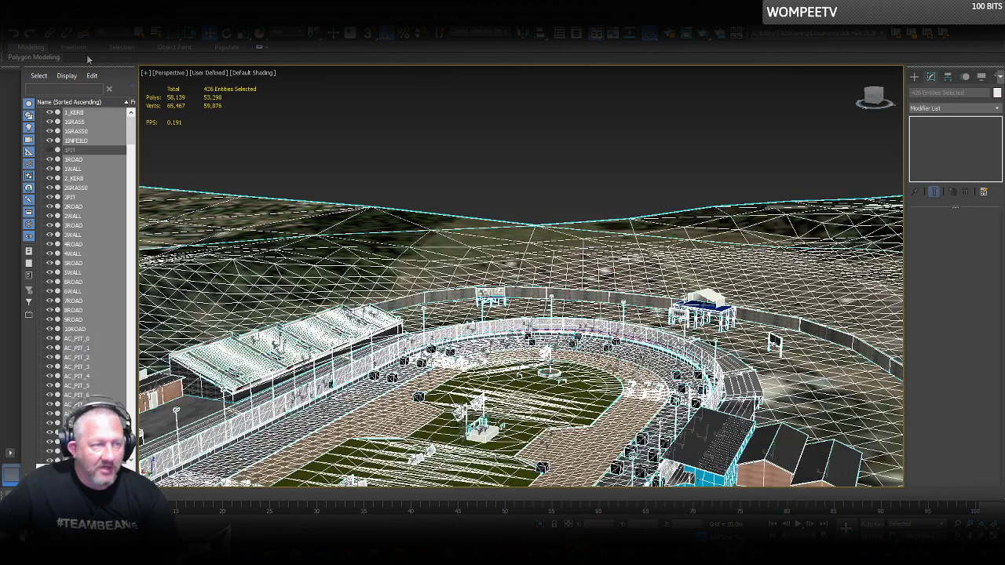
left_click(18, 19)
mouse_move(57, 172)
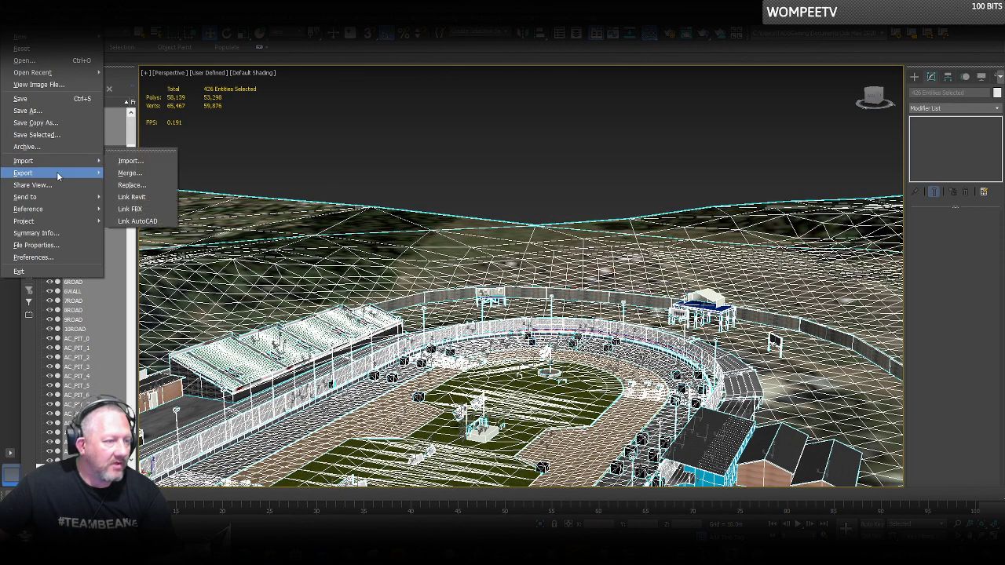
left_click(127, 174)
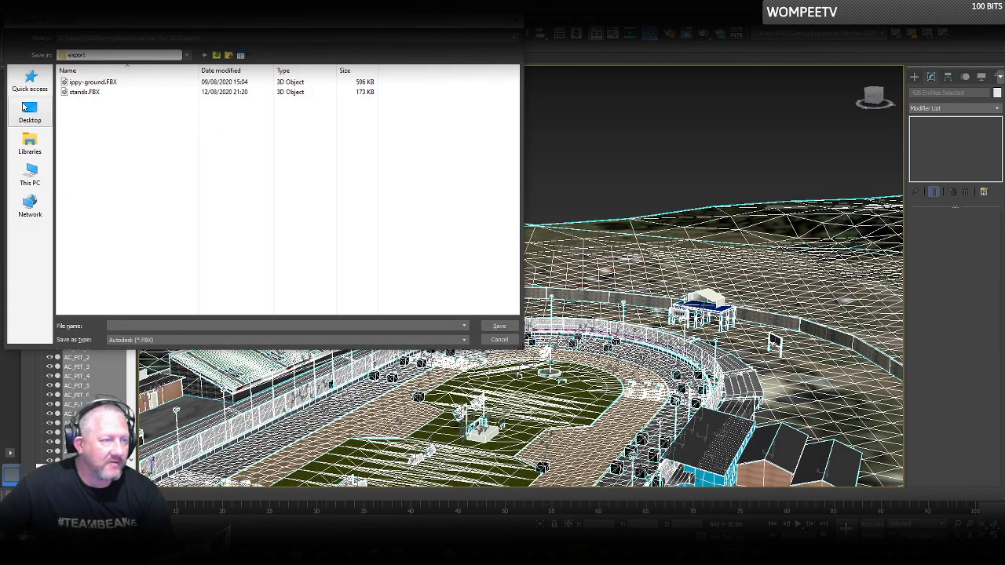
Set the export location to the nhr_ipswich1 folder within Assetto Corsa's content tracks folder.
left_click(29, 85)
double_click(110, 197)
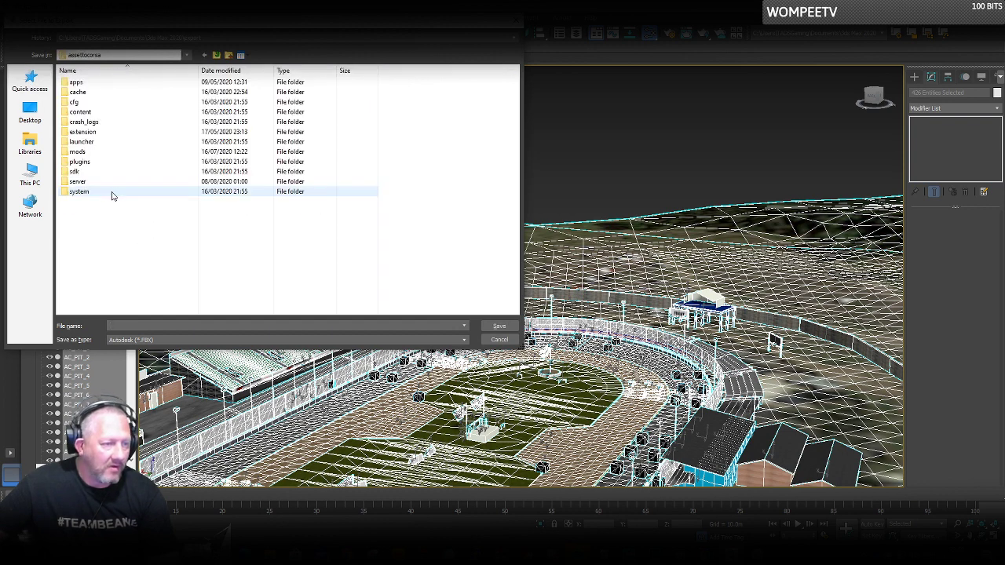
double_click(82, 113)
double_click(82, 194)
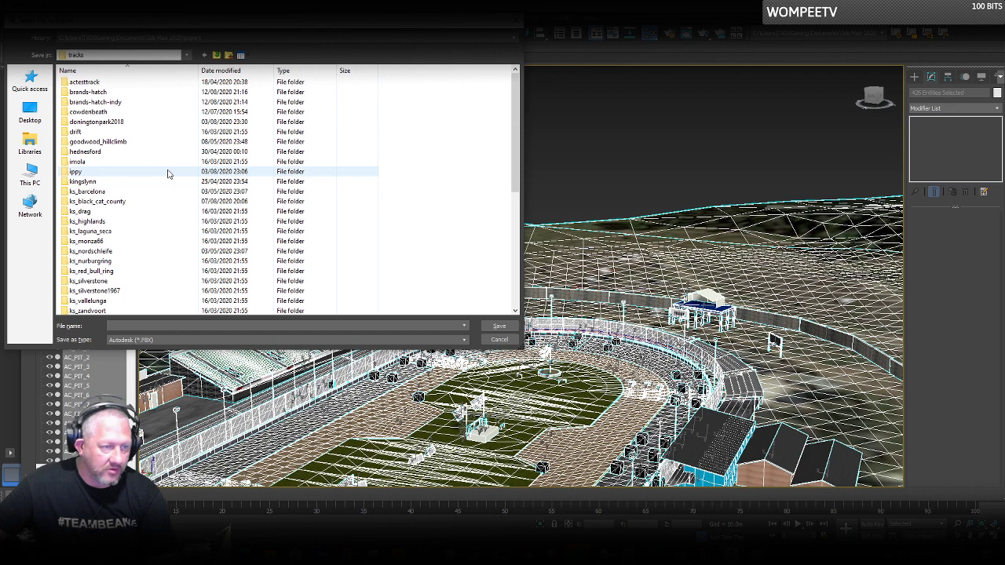
left_click(97, 202)
scroll(96, 202, "down", 5)
left_click(95, 160)
double_click(94, 162)
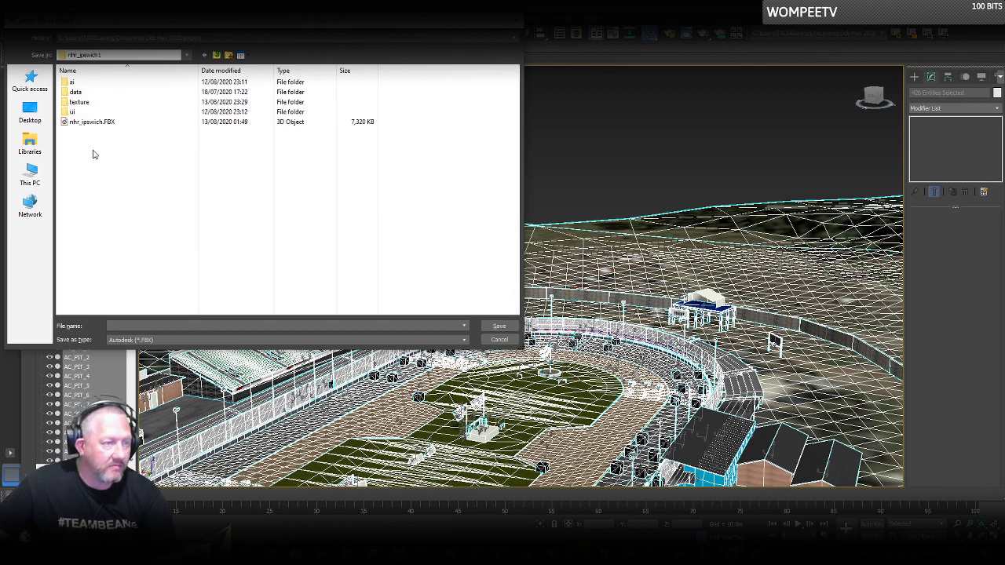
Export over the existing nhr_ipswich.FBX as binary FBX 2012 with automatic units and Y-up axis.
left_click(80, 122)
double_click(82, 123)
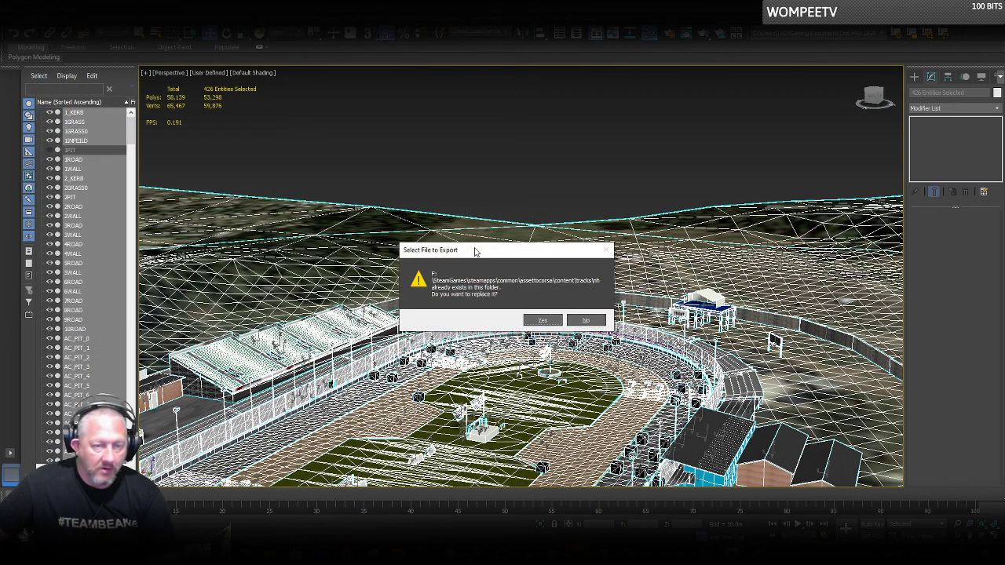
left_click(550, 319)
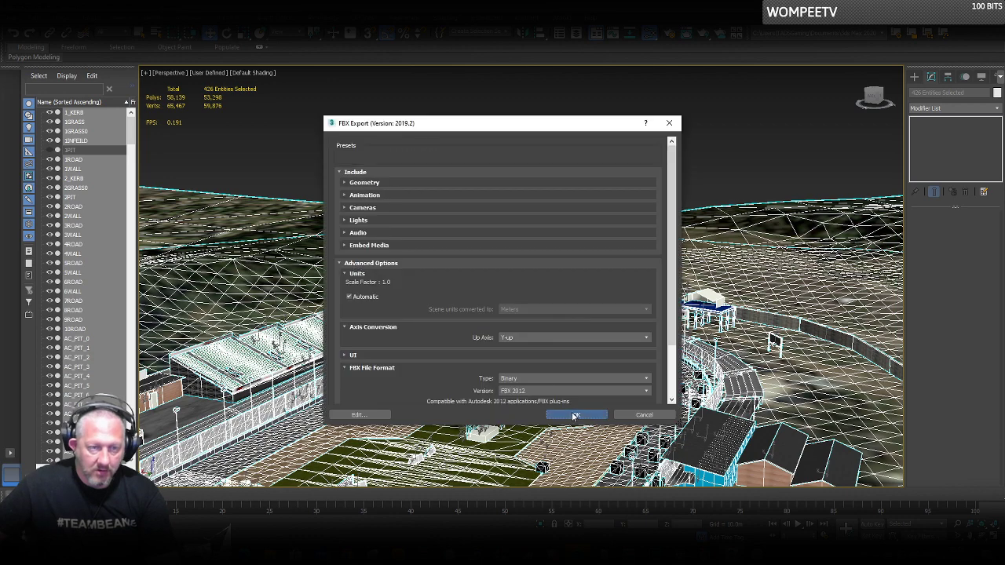
left_click(576, 415)
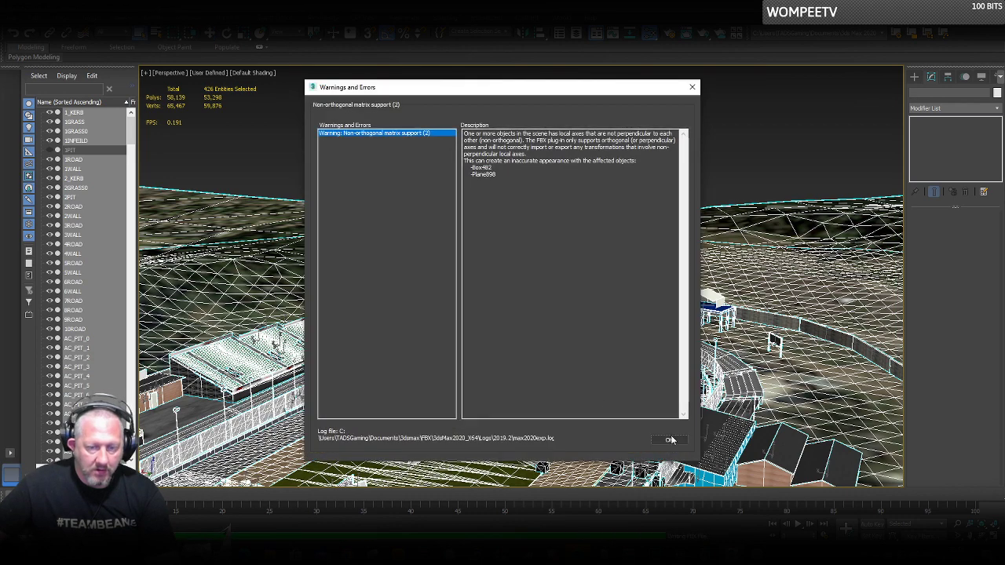
left_click(669, 441)
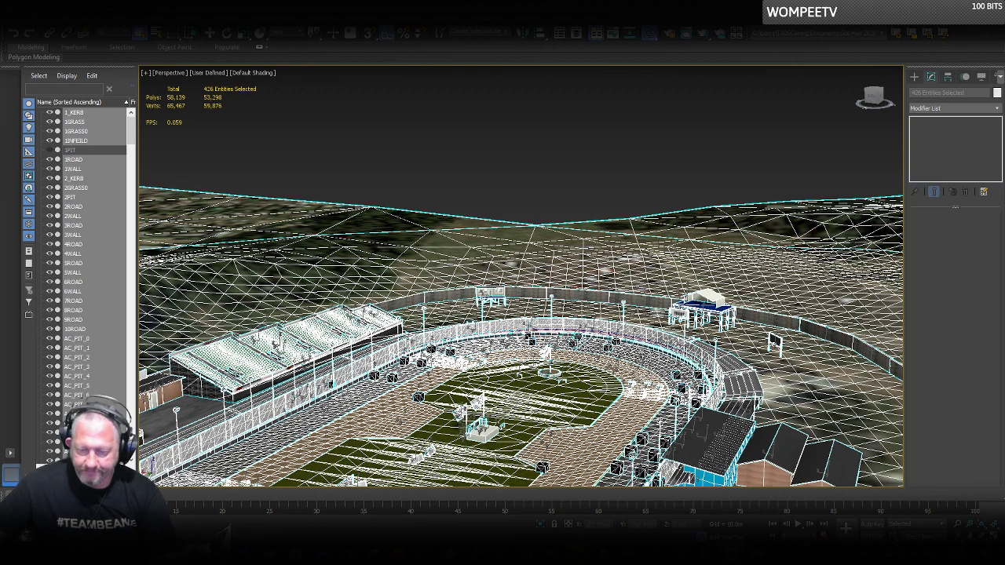
Switch to Voicemod, turn off its voice changer and return to the track scene.
left_click(863, 554)
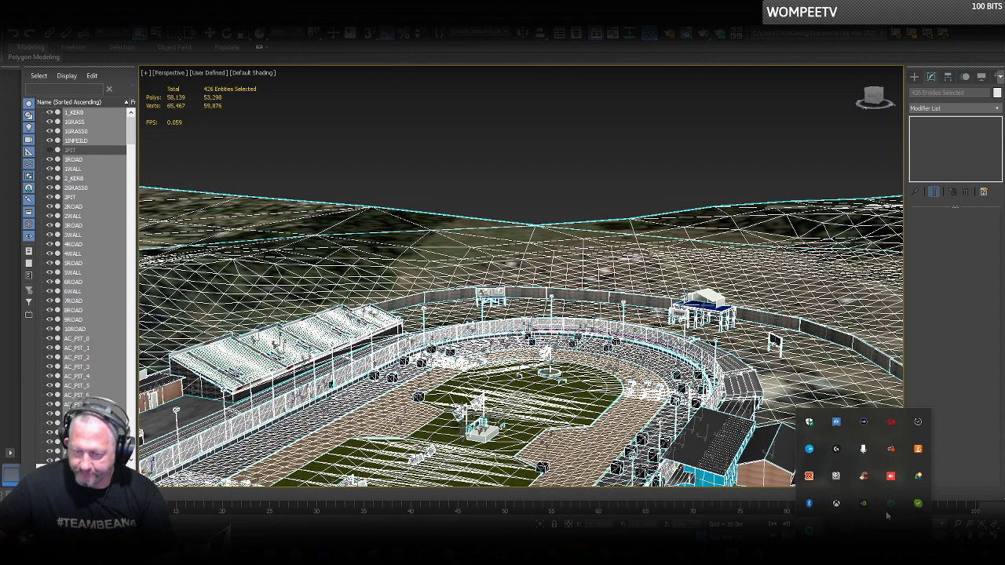
left_click(892, 507)
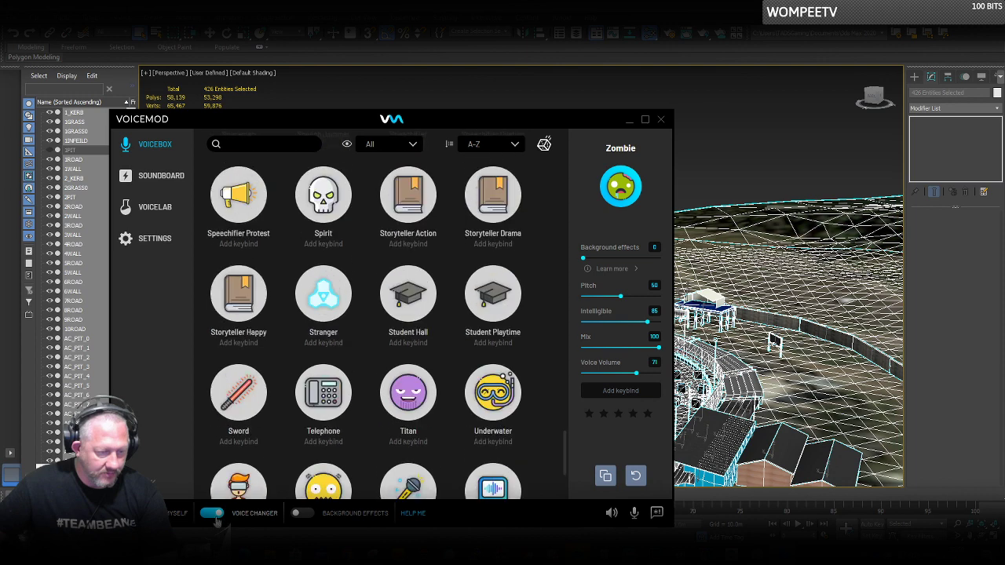
left_click(214, 515)
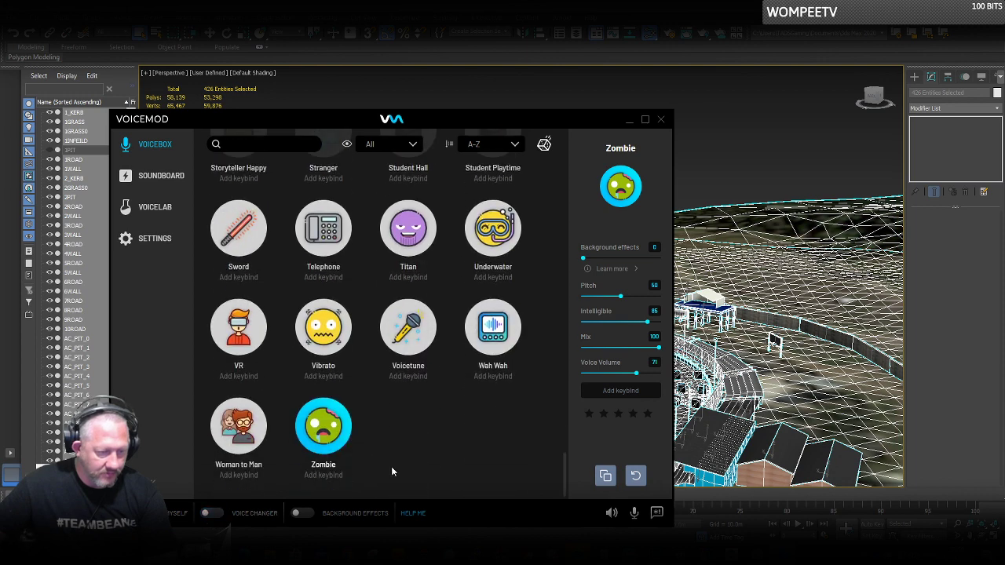
left_click(629, 121)
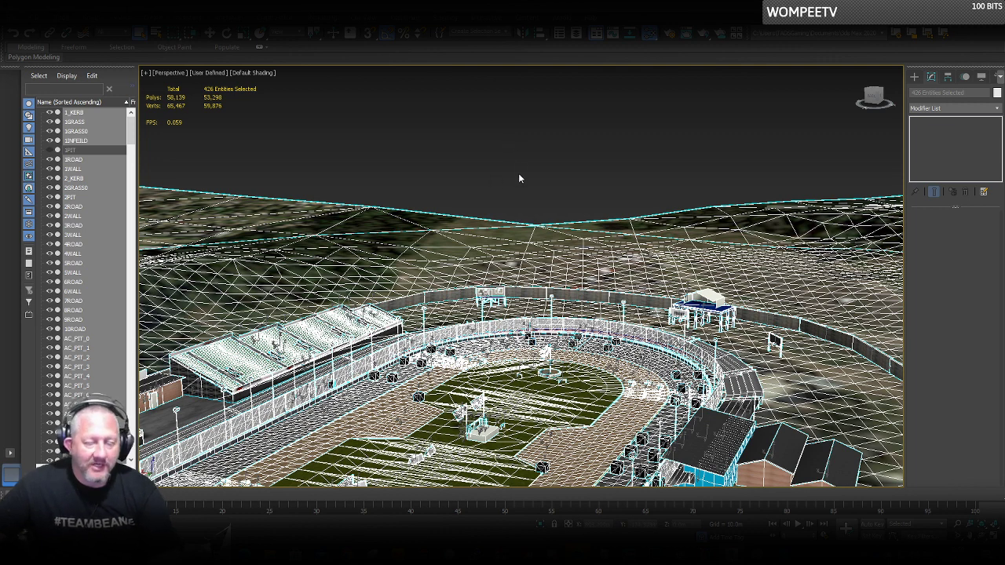
Clear the selection of all scene objects.
key("F4")
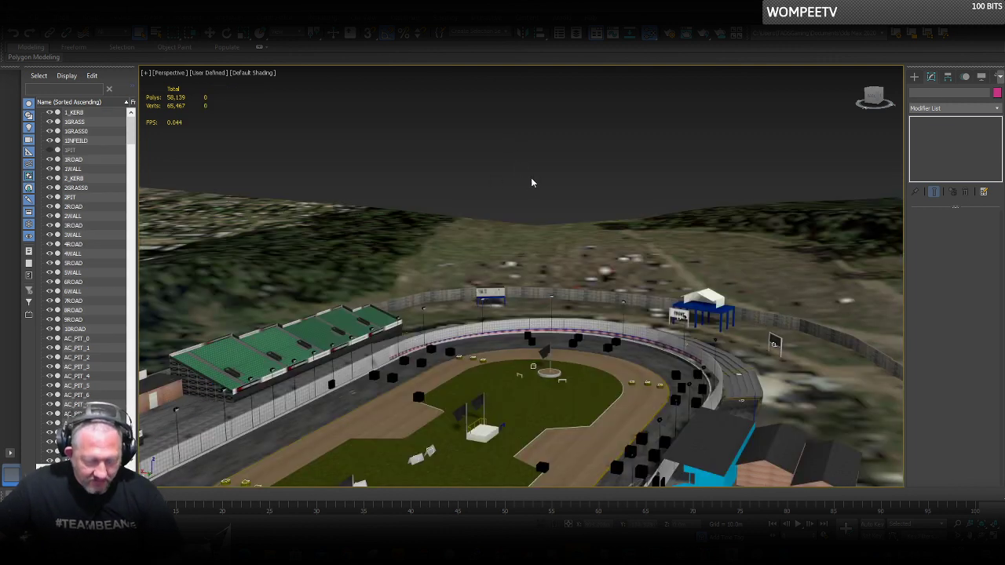
Undo the last three scene operations affecting the vip1 cabin group and clear the selection.
key("F4")
key("ctrl+z")
key("ctrl+z")
key("ctrl+z")
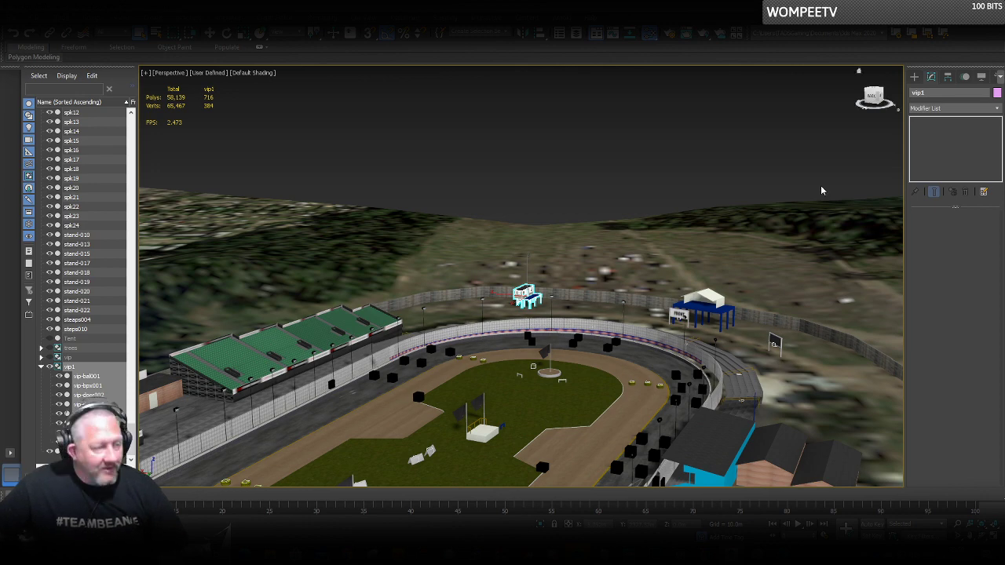
left_click(669, 246)
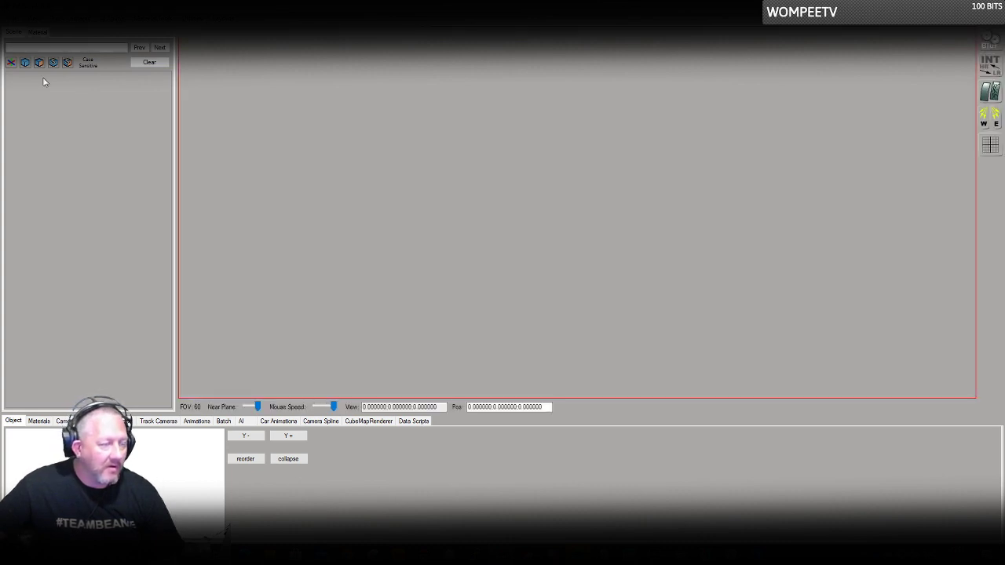
In the Assetto Corsa track editor, open the recently used nhr_ipswich.FBX file.
left_click(13, 31)
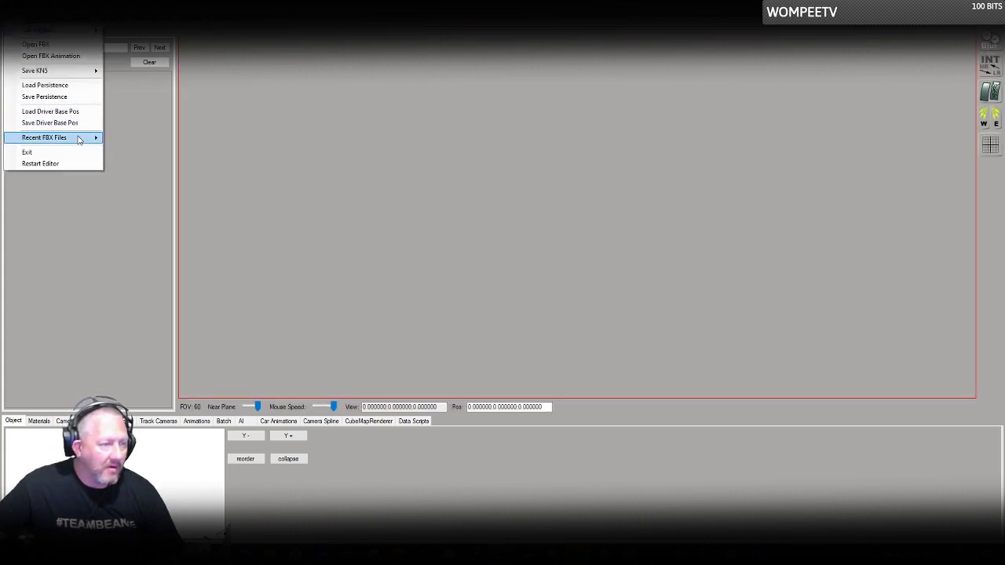
mouse_move(47, 138)
left_click(329, 139)
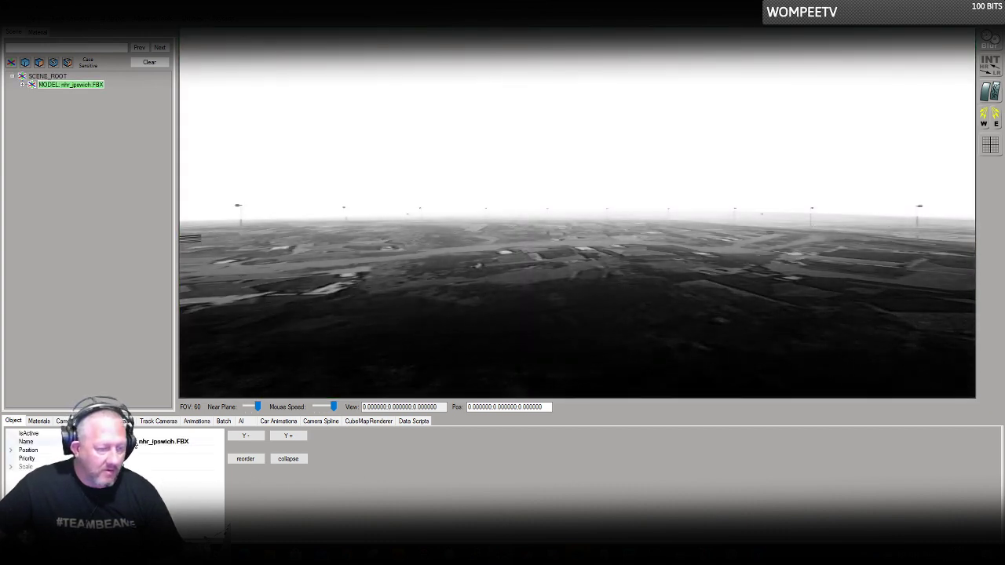
Load the 3_clear weather preset and the default post-processing filter for the preview.
left_click(110, 421)
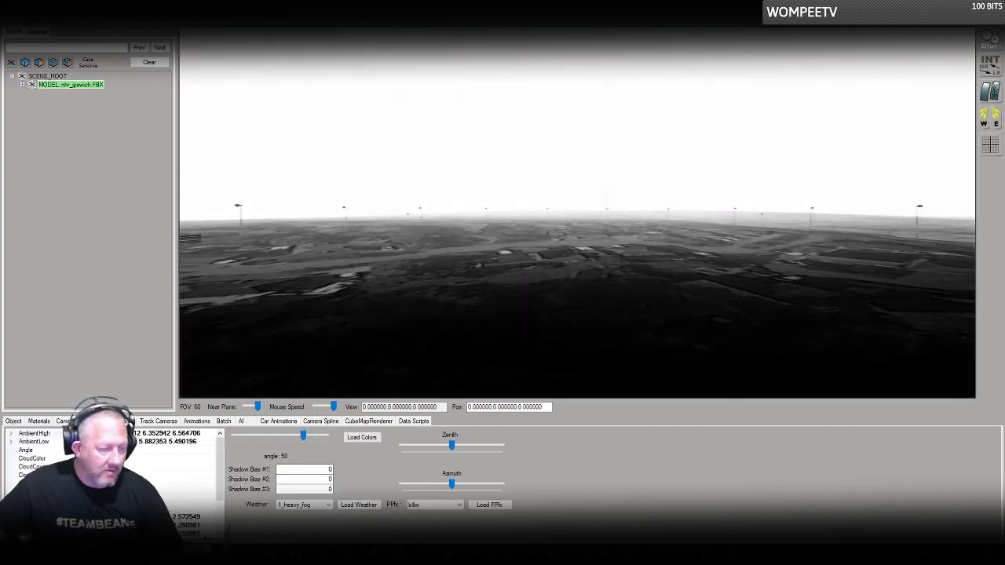
left_click(292, 507)
left_click(298, 526)
left_click(359, 505)
left_click(434, 508)
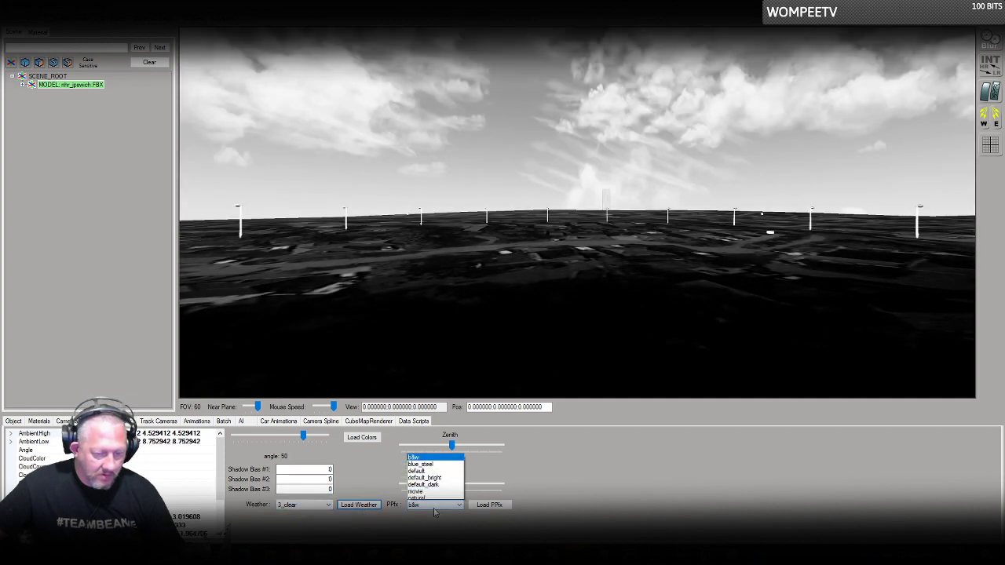
left_click(424, 471)
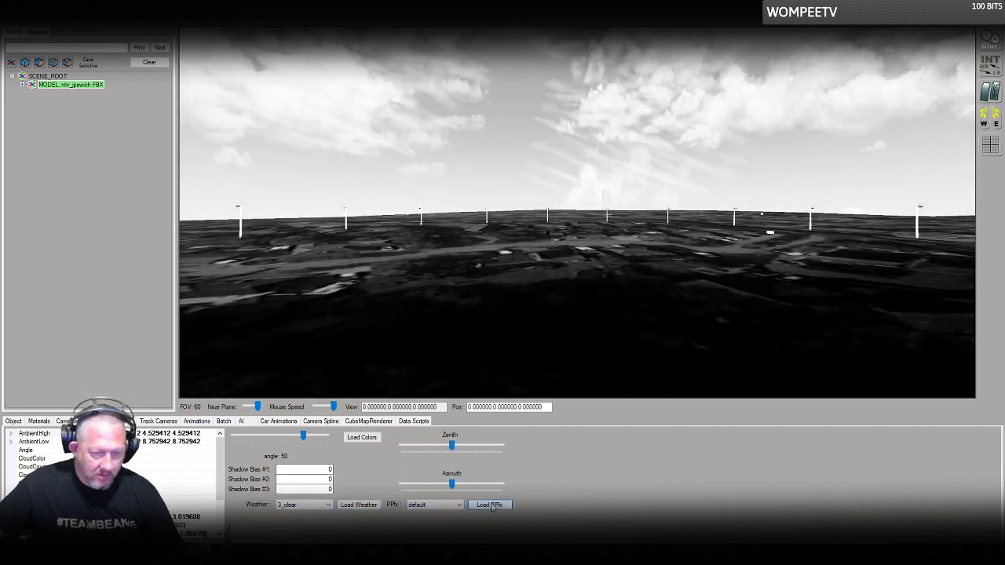
left_click(492, 506)
Set the blend mode of the grandstand's scaffold side material monza_stand1001_struct2a to eAlphaTest.
left_click_drag(516, 285, 569, 304)
scroll(547, 317, "down", 5)
scroll(547, 318, "down", 5)
scroll(647, 291, "up", 5)
scroll(632, 293, "up", 5)
key("w")
scroll(647, 308, "up", 5)
scroll(646, 304, "down", 4)
scroll(650, 309, "down", 6)
left_click(569, 305)
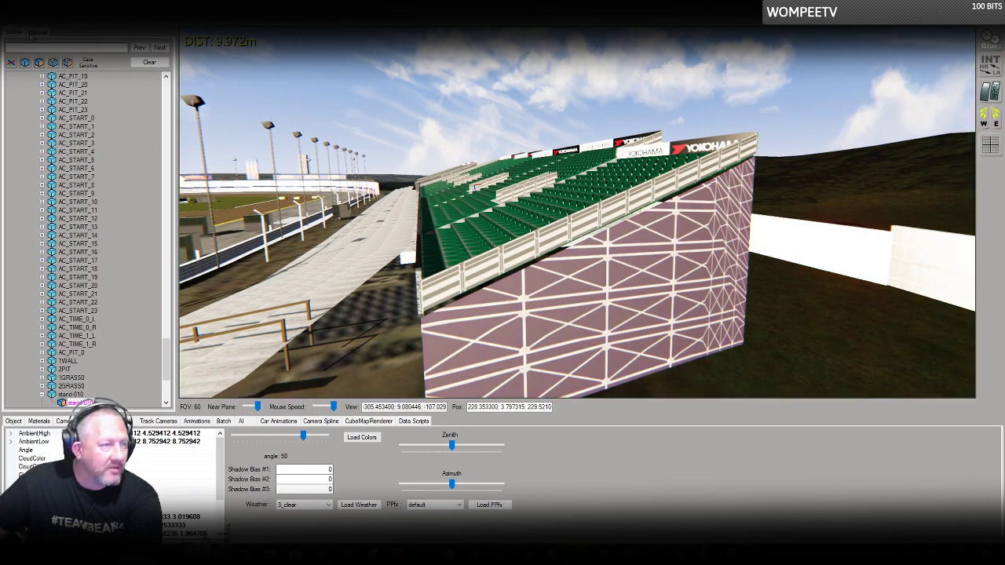
left_click(35, 32)
left_click(157, 95)
left_click(162, 95)
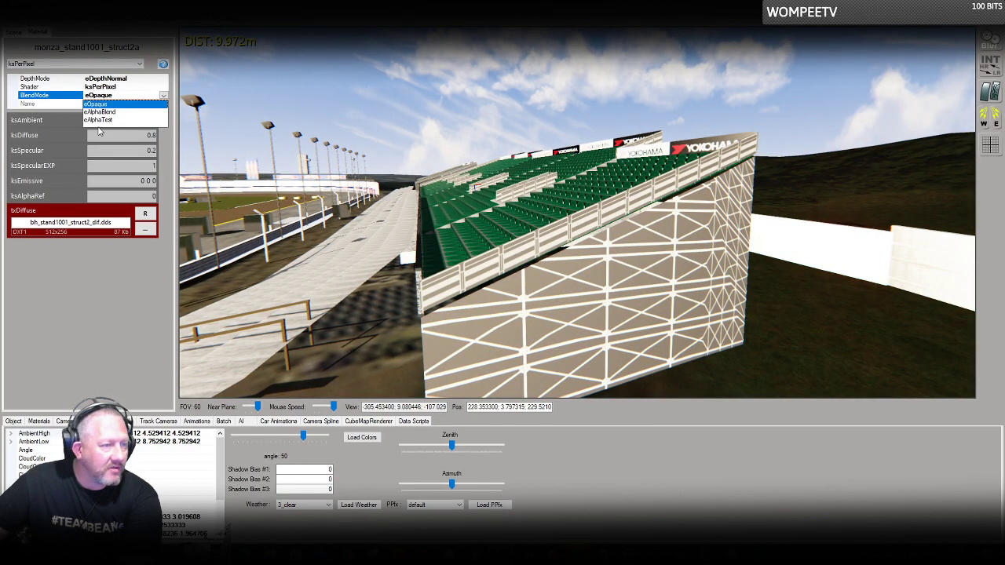
left_click(99, 120)
Set the blend mode of the grandstand railing materials monza_stand9001_struct4 and monza_stand9001_struct1 to eAlphaTest.
left_click(523, 188)
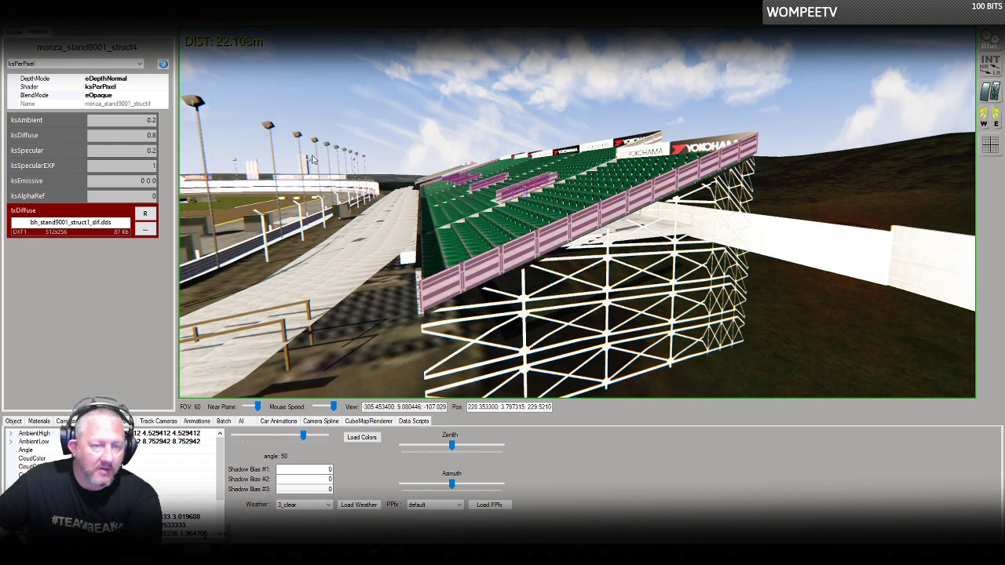
left_click(161, 95)
left_click(164, 95)
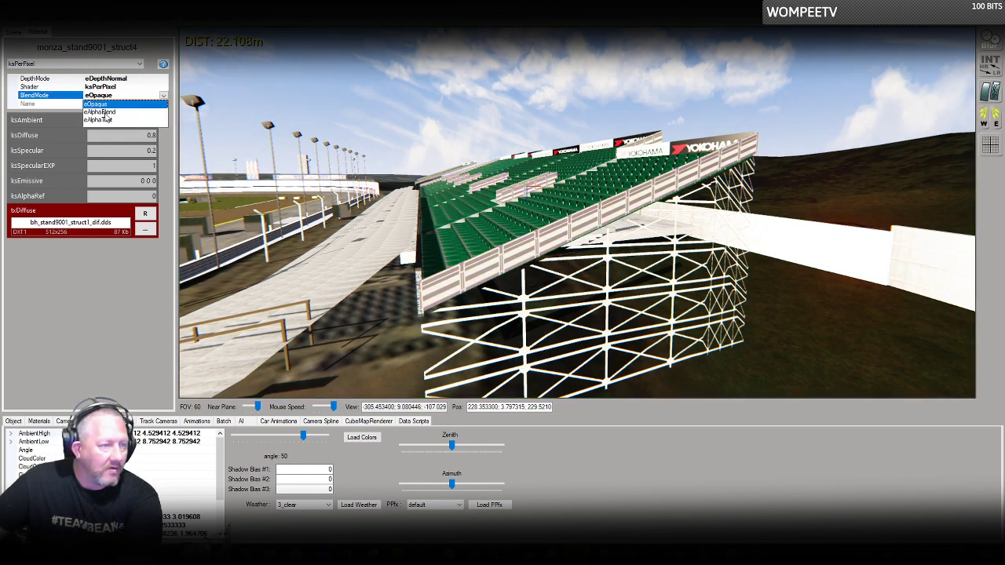
left_click(102, 119)
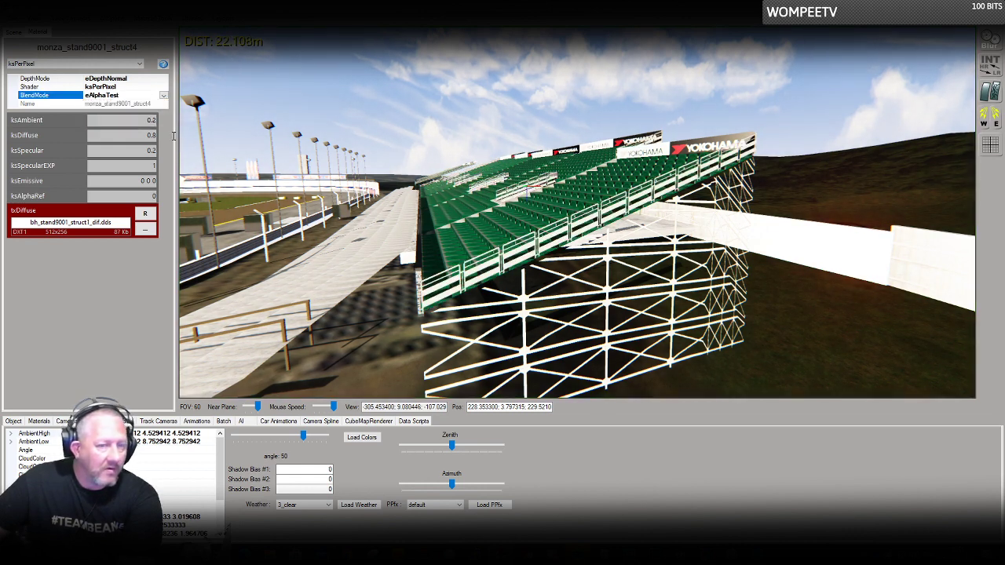
left_click(554, 178)
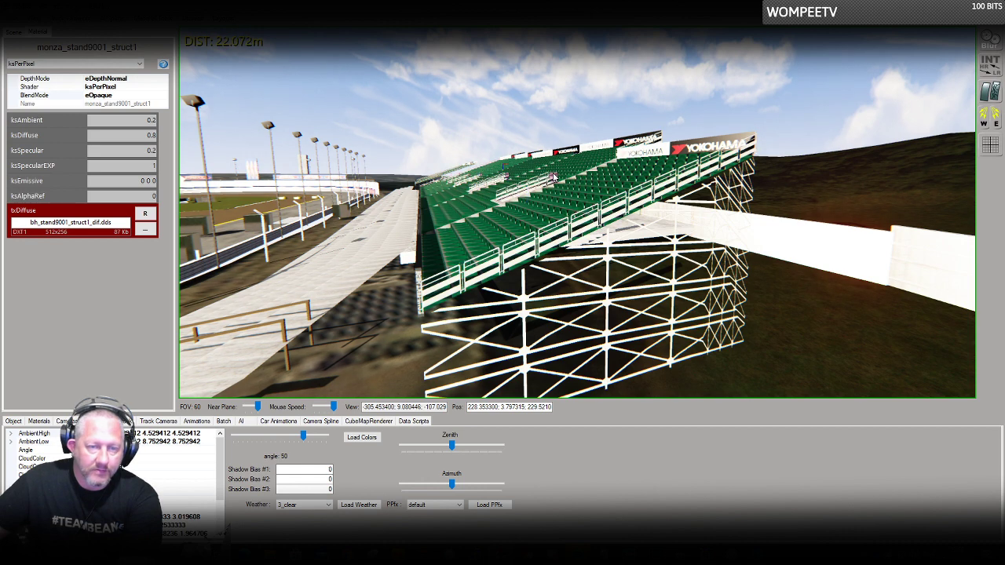
left_click(160, 95)
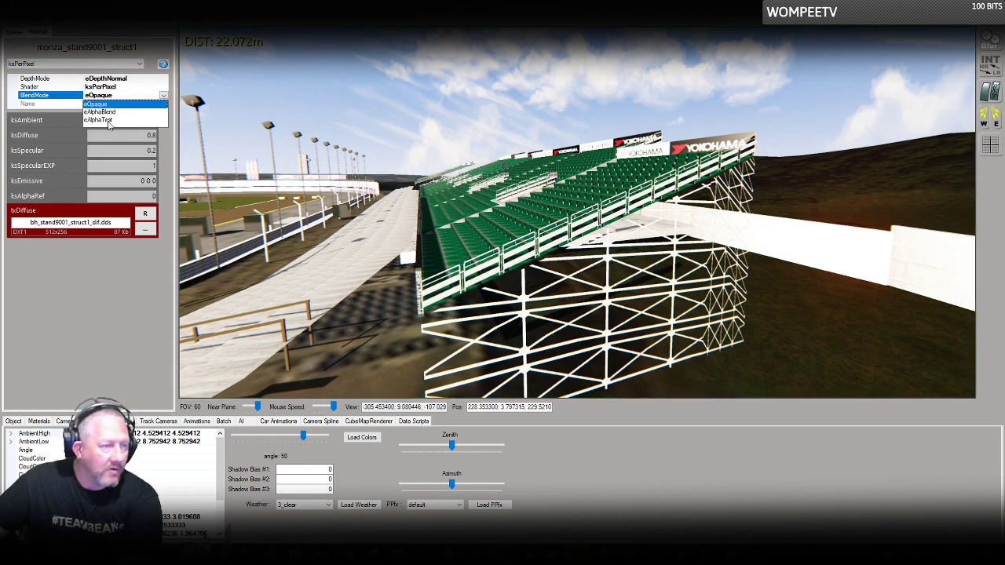
left_click(102, 120)
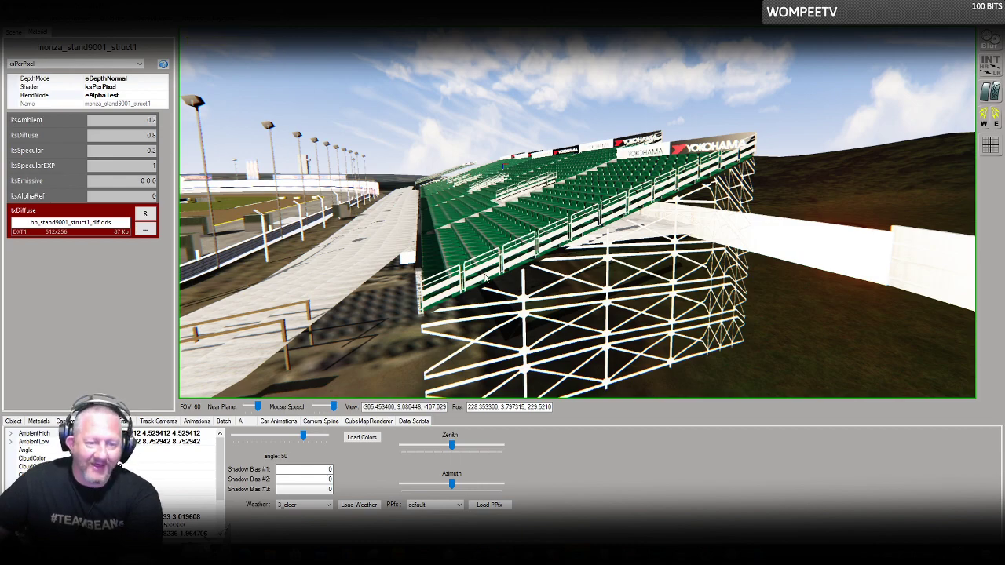
Set the blend mode of the trackside mesh fence material with the fence_c5.dds texture to eAlphaTest.
right_click_drag(497, 274, 548, 274)
key("Up")
key("Down")
key("Up")
left_click(547, 274)
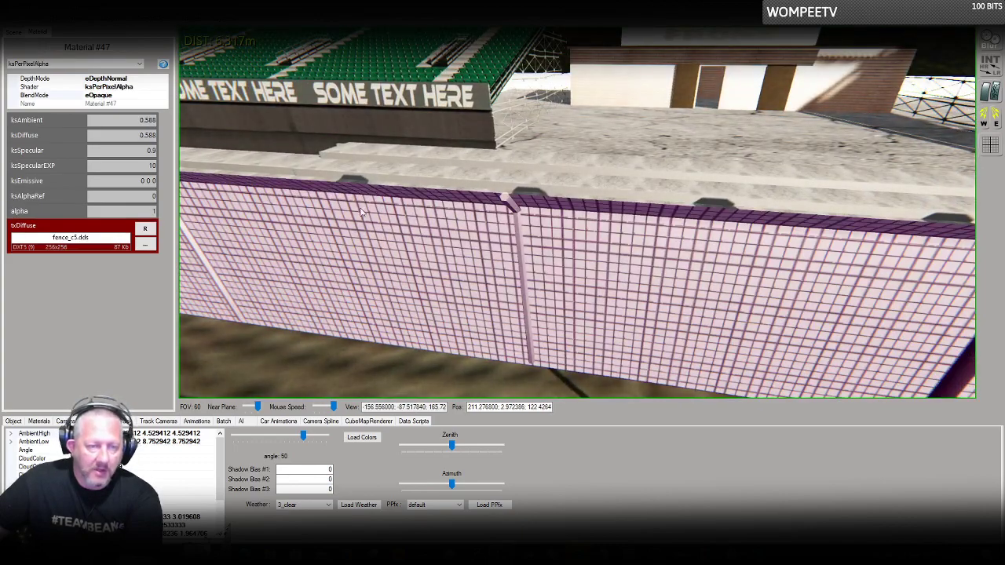
left_click(141, 95)
left_click(149, 95)
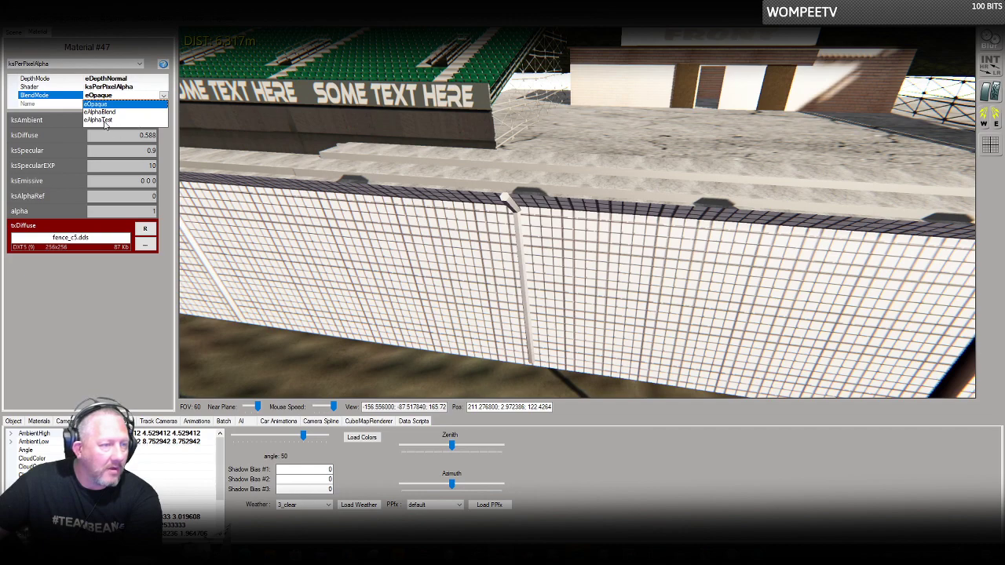
left_click(98, 120)
Set the blend mode of the wire#metal material on the track barrier's wire fencing to eAlphaTest.
right_click_drag(549, 235, 354, 207)
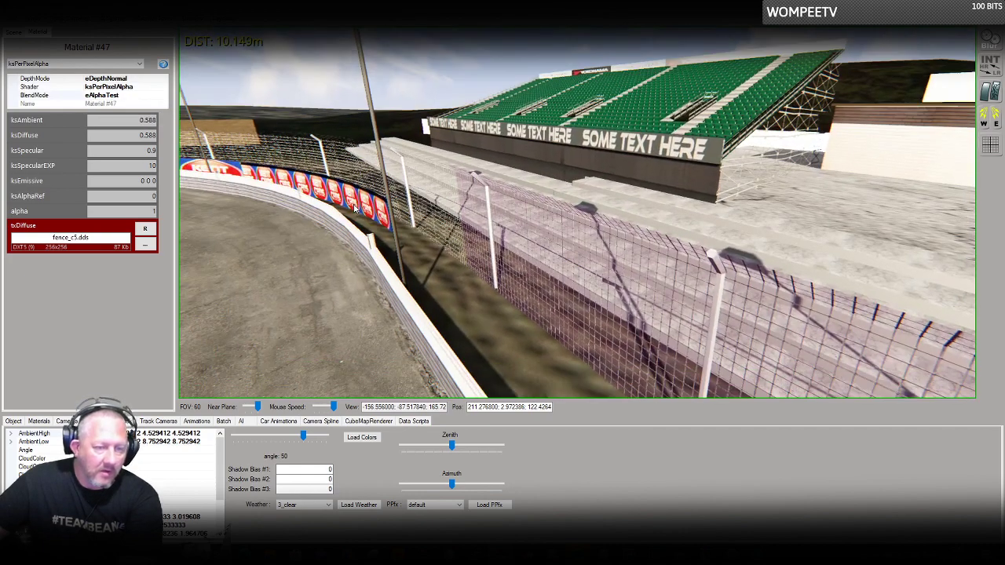
left_click(377, 255)
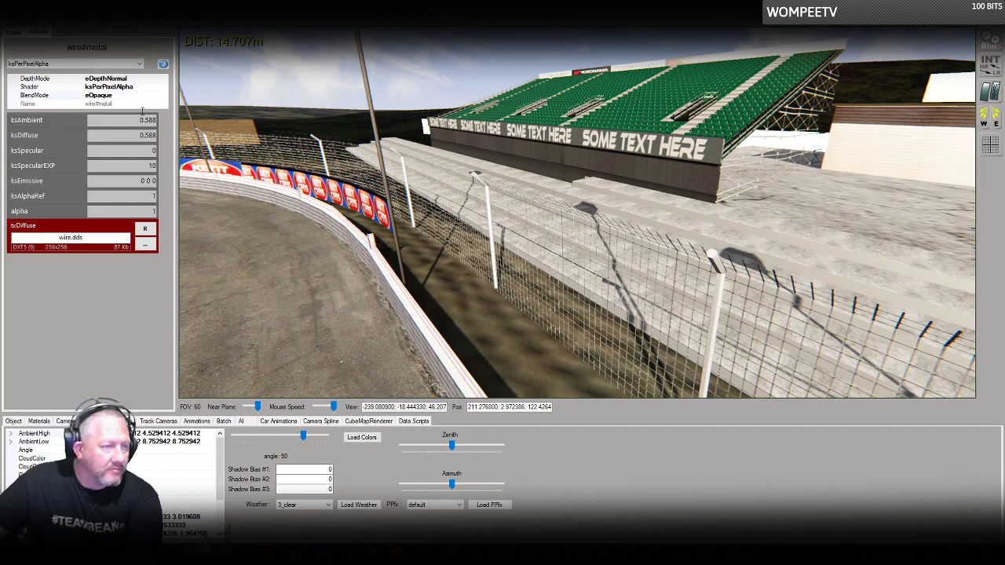
left_click(162, 95)
left_click(162, 95)
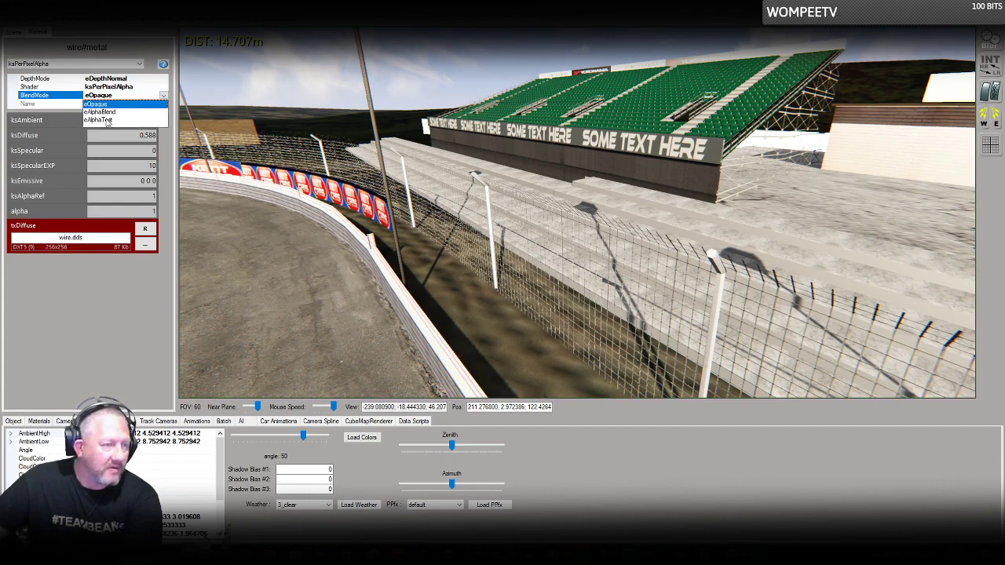
left_click(106, 120)
Change the shader of the VIP cabin's blue metal platform material, Material #633, to ksPerPixelMultiMap.
right_click_drag(399, 212, 451, 207)
key("s")
key("s")
key("w")
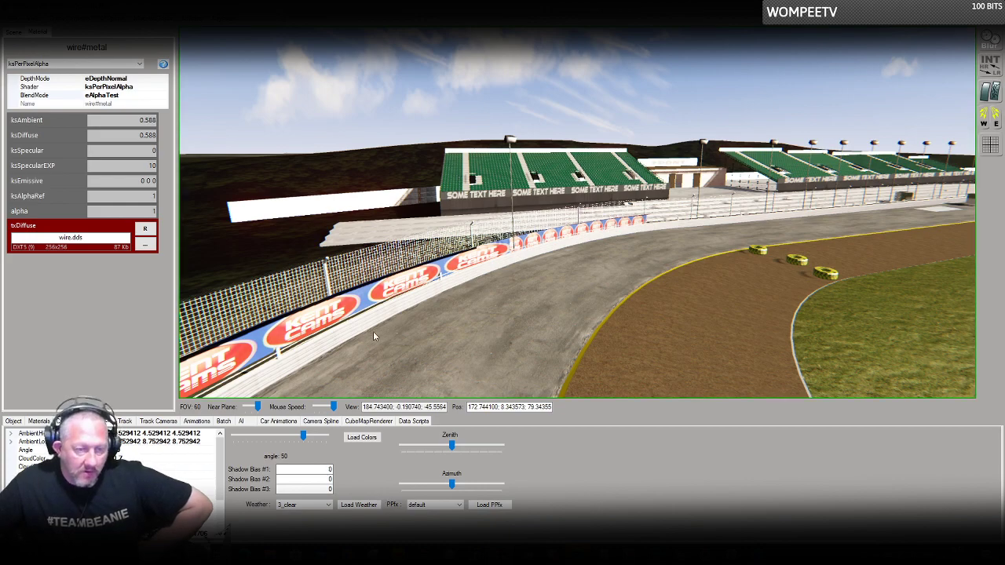
right_click_drag(453, 326, 558, 321)
key("Up")
key("Up")
key("Up")
key("Up")
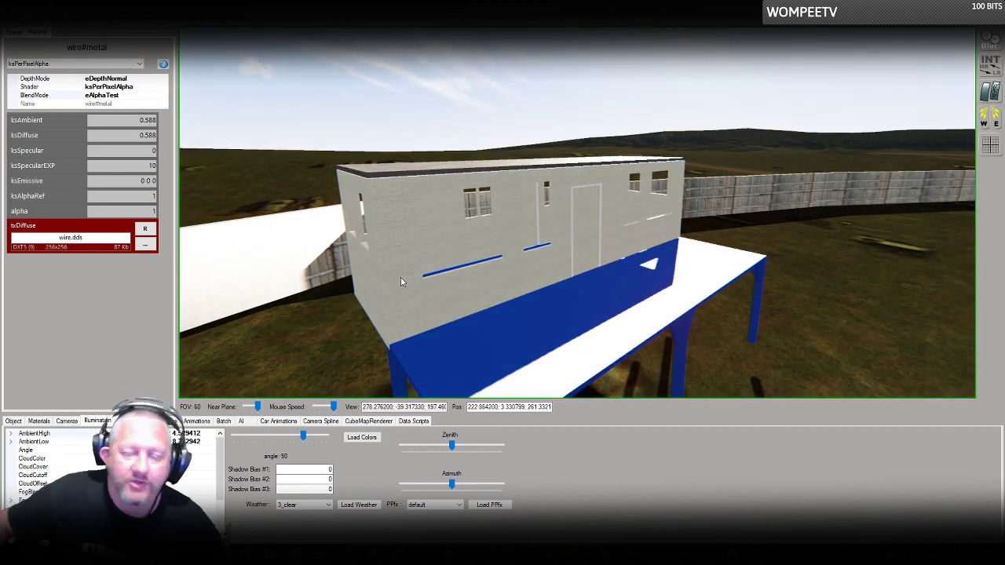
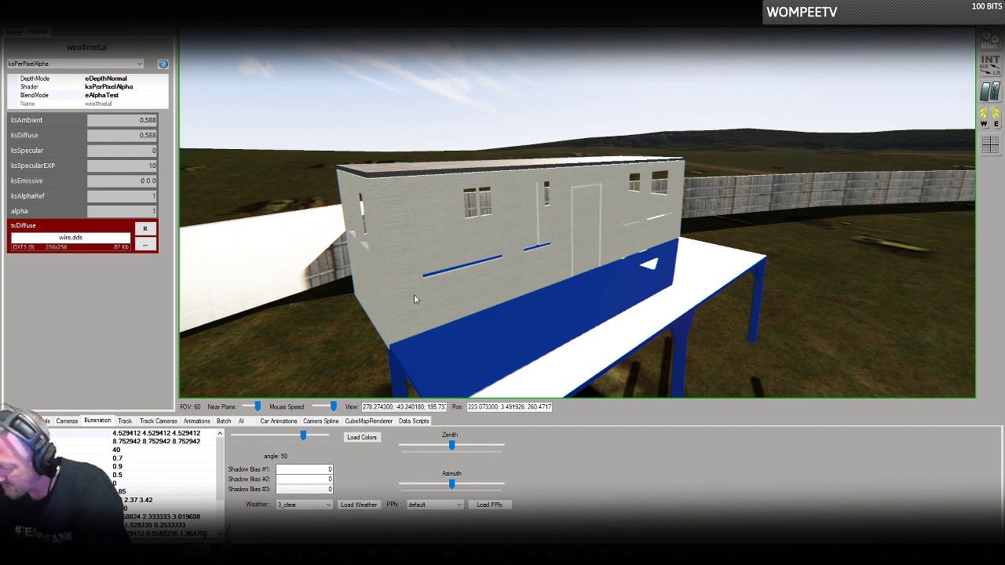
left_click(549, 305)
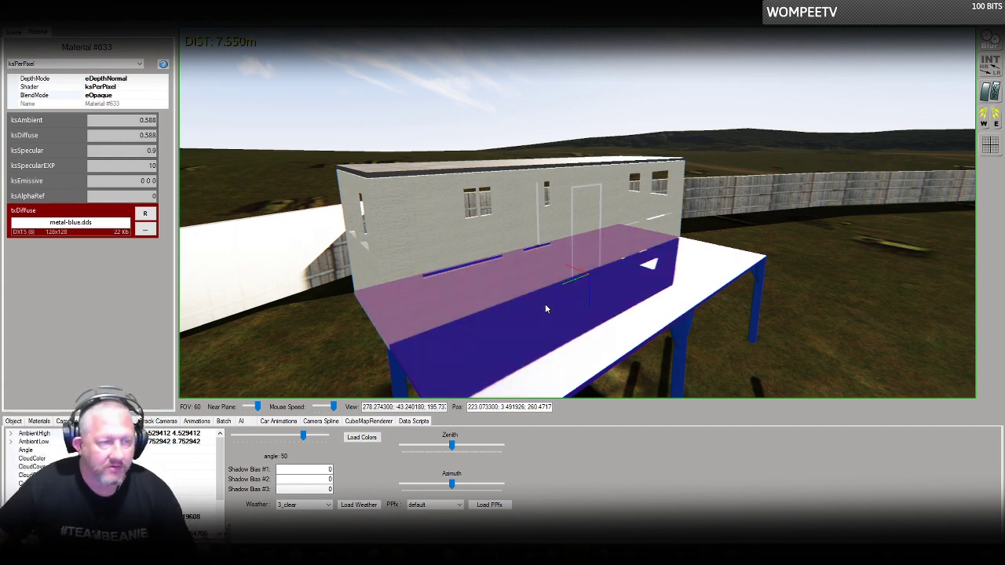
left_click(141, 68)
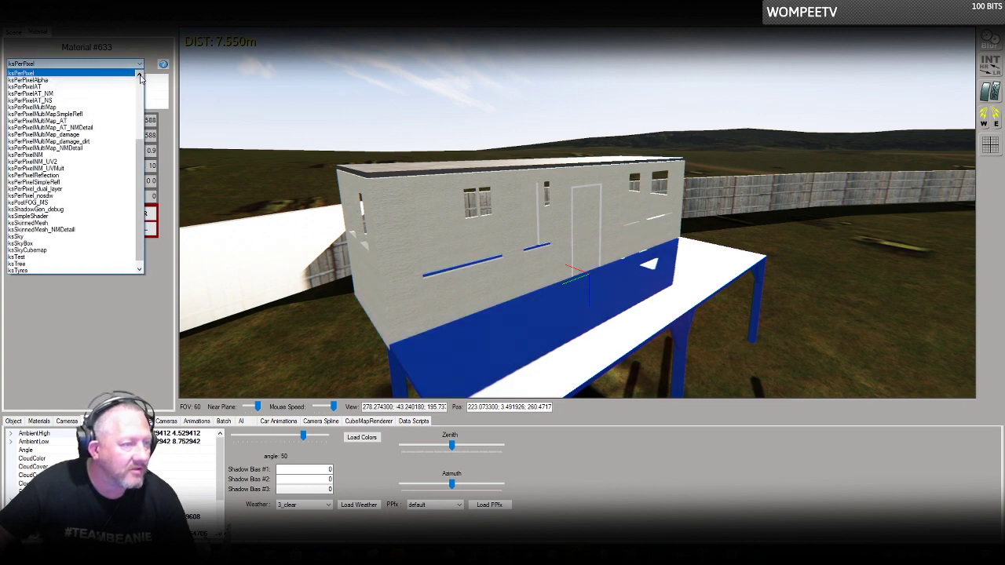
left_click(75, 105)
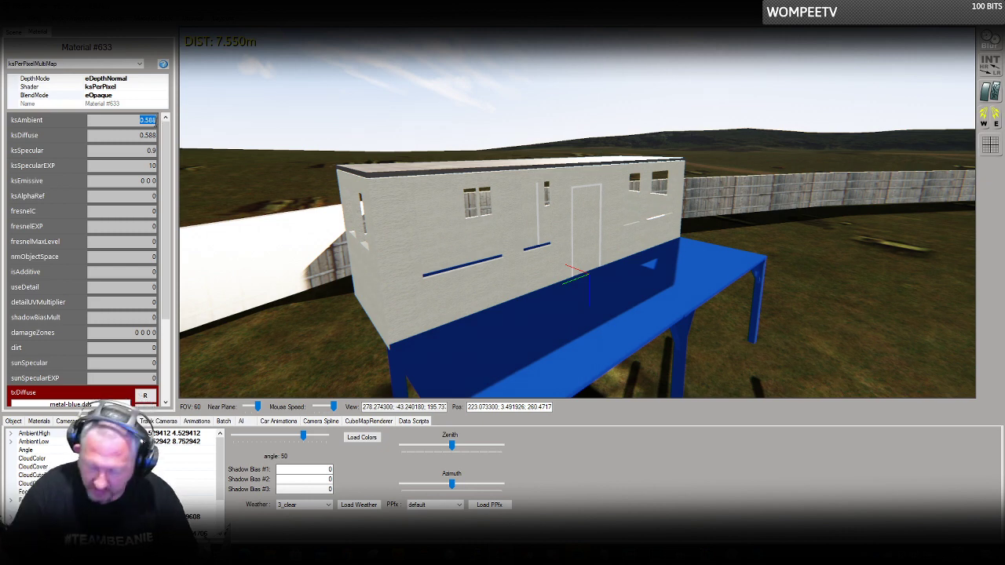
Set the blue platform material's ksAmbient to 0.2 and ksDiffuse to 0.23.
type("0.2")
key("Tab")
type("0.2")
key("Tab")
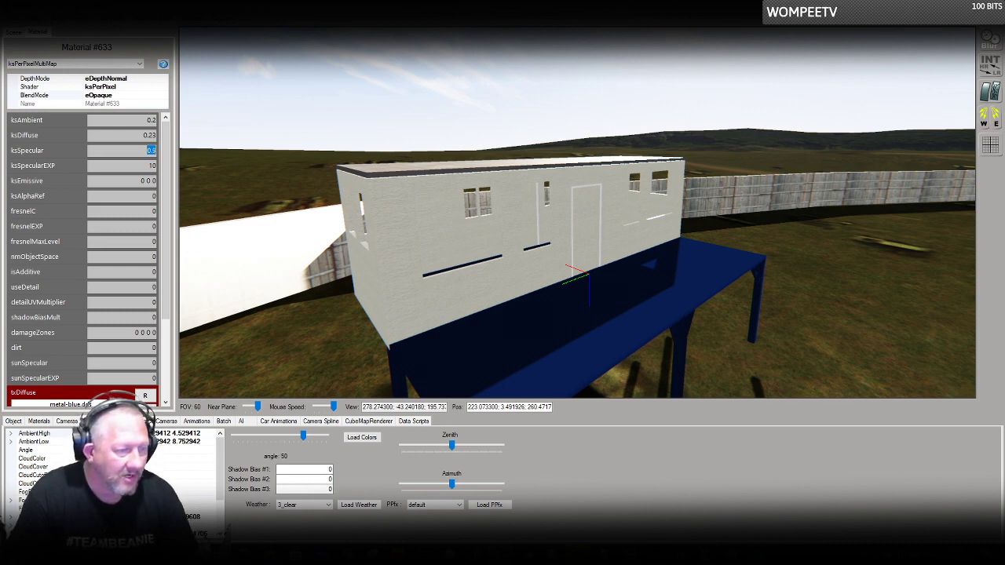
left_click(279, 110)
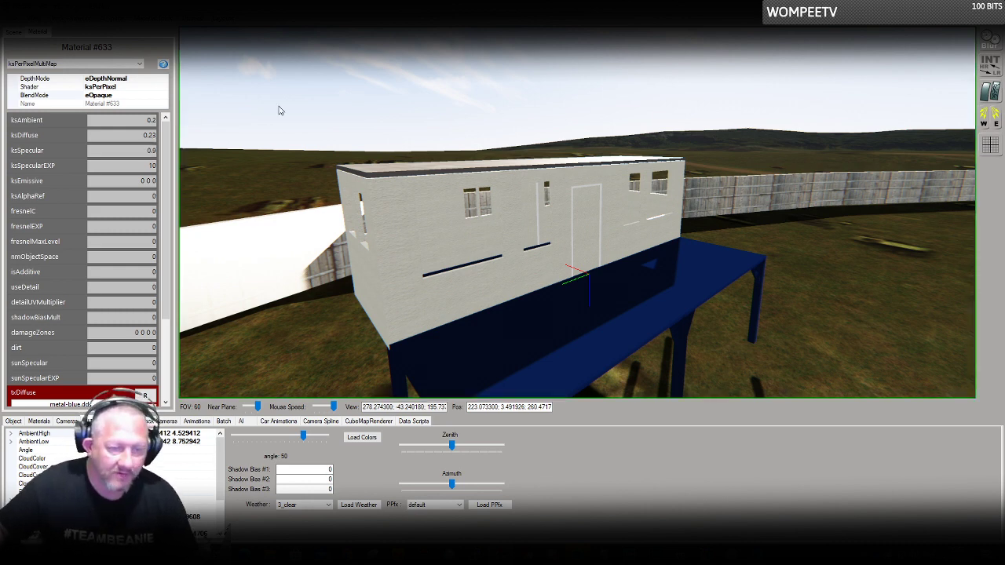
Select the surrounding terrain's 20 - Default material and capture its parameter values with Snipping Tool for reference.
left_click(801, 268)
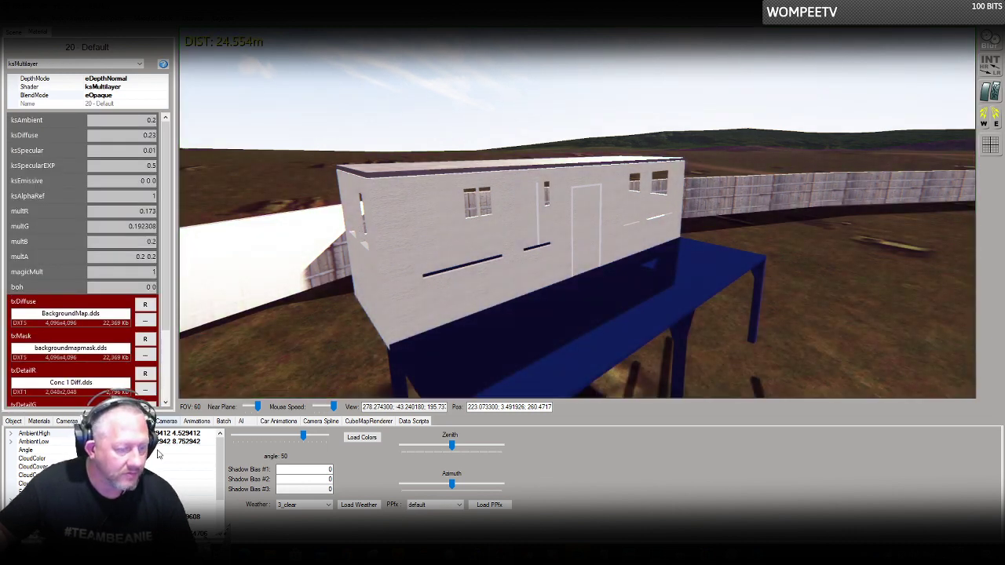
left_click(355, 554)
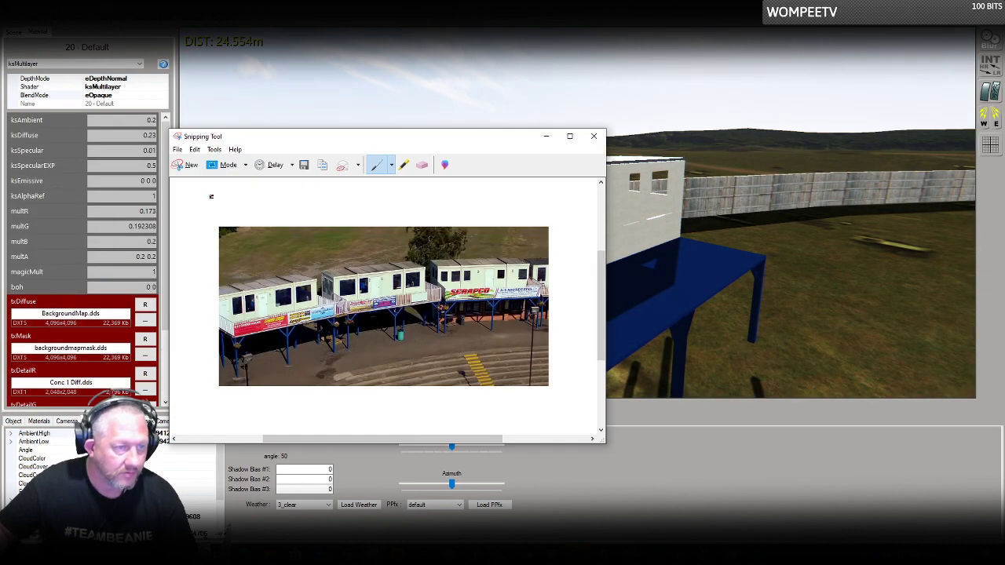
left_click(181, 167)
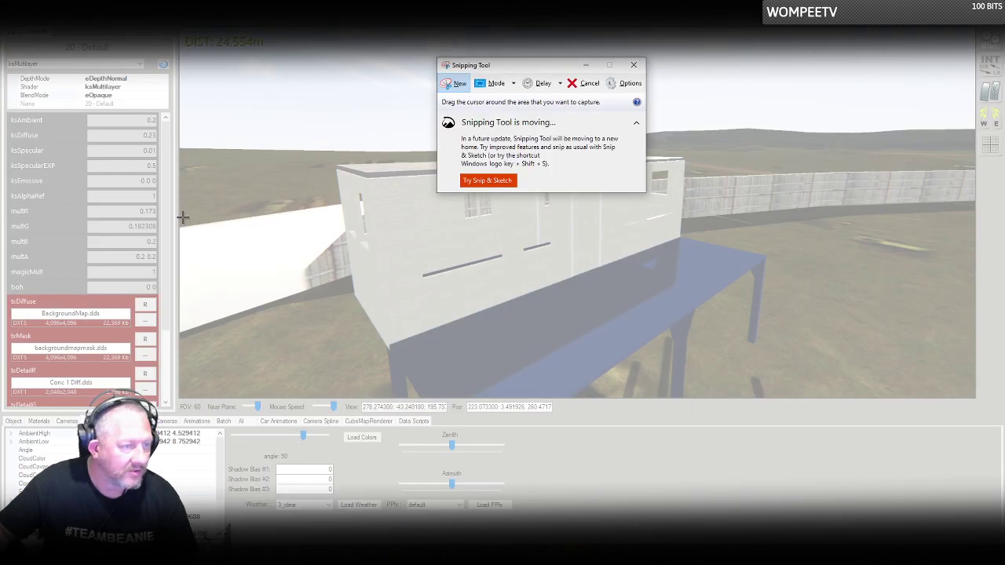
left_click_drag(8, 115, 174, 330)
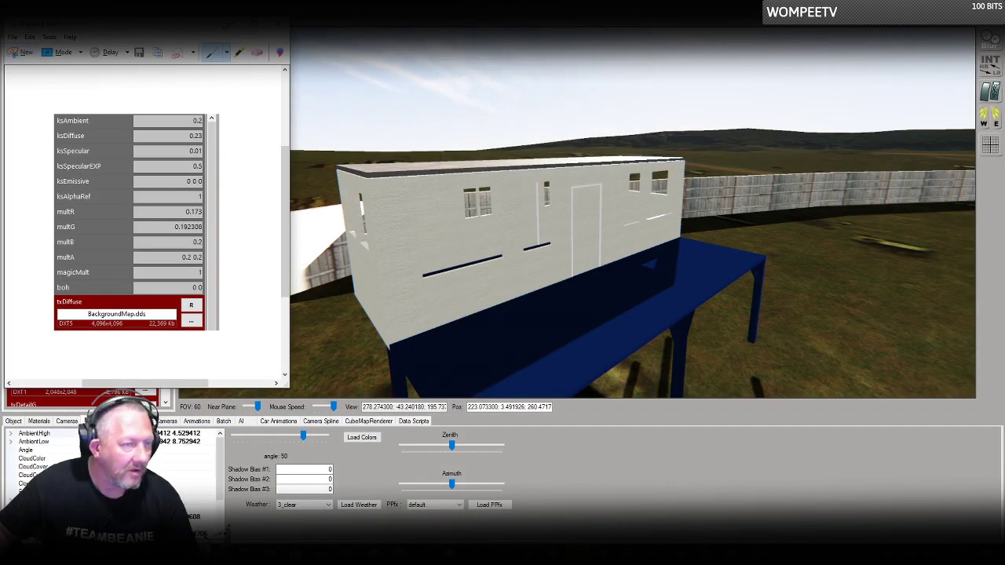
left_click(231, 25)
Inspect the material settings of the trackside mesh fence and the infield grass.
right_click_drag(531, 268, 691, 277)
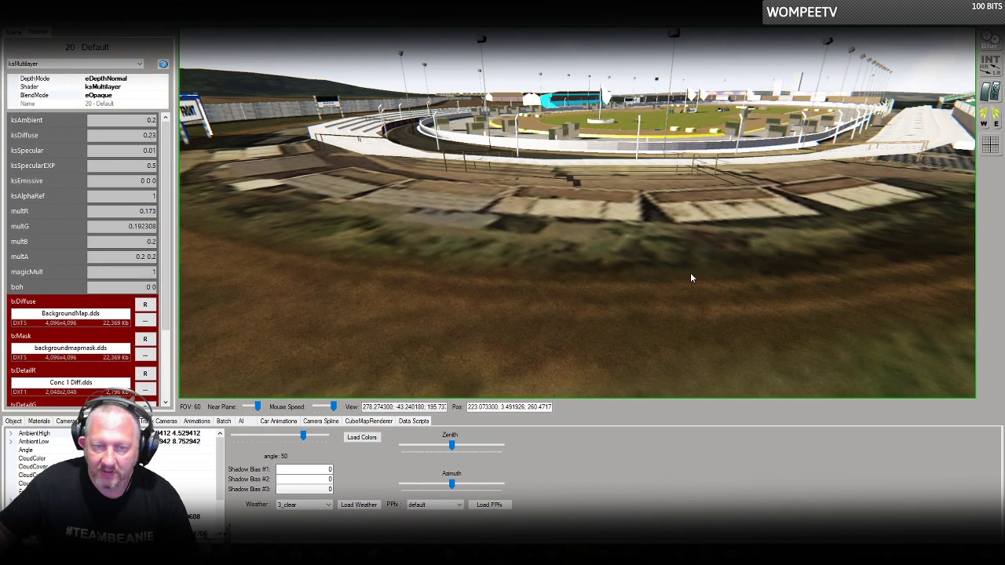
left_click(529, 126)
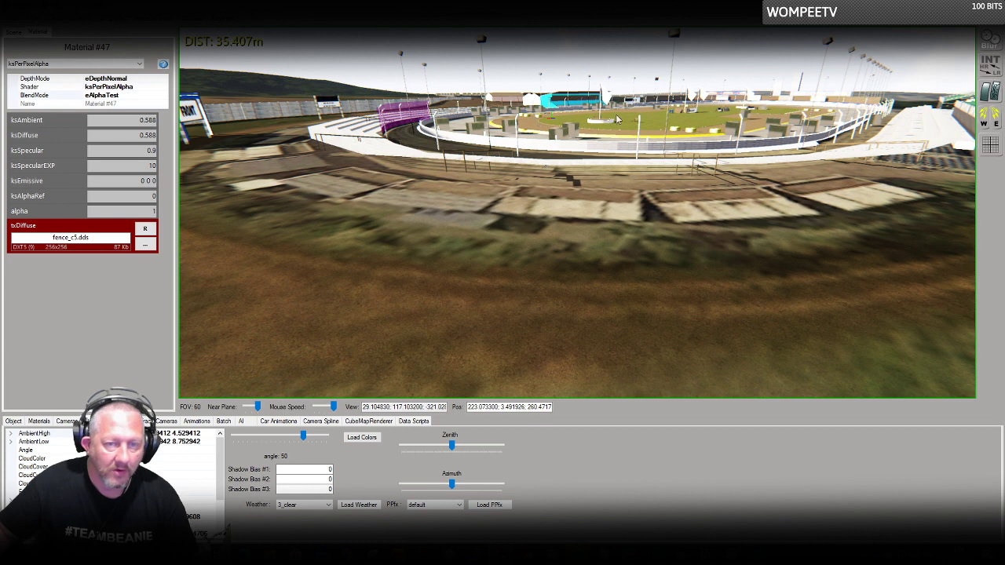
left_click(707, 113)
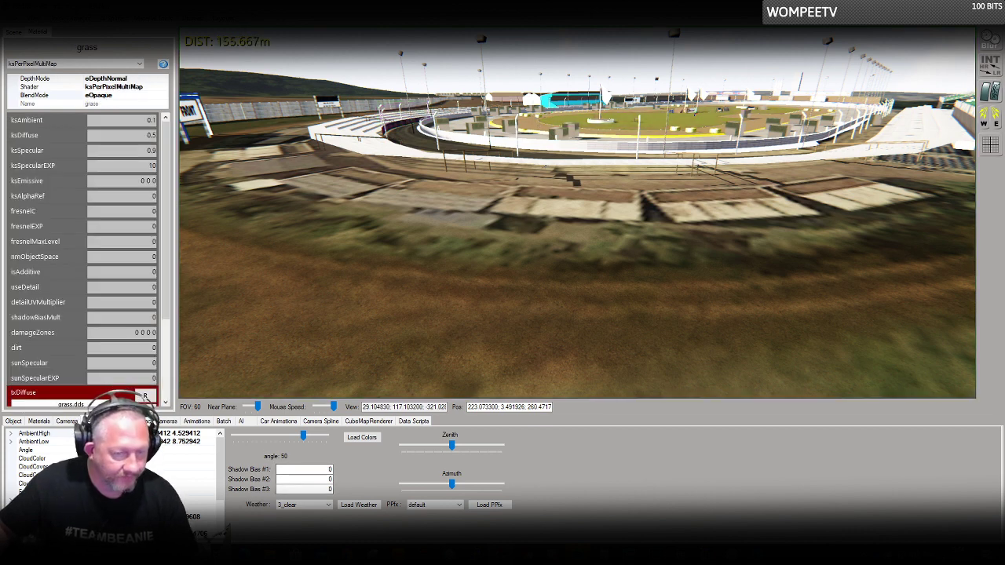
Select the infield's dirt#mud material and capture its parameter values with Snipping Tool for reference.
left_click_drag(493, 237, 474, 269)
scroll(484, 226, "up", 10)
left_click(741, 269)
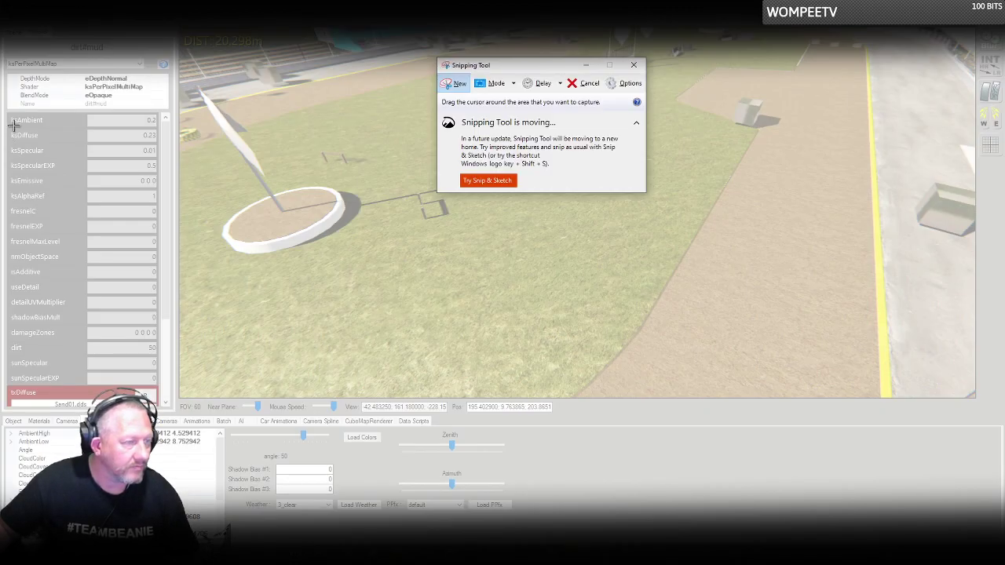
left_click_drag(5, 111, 168, 402)
key("alt+Tab")
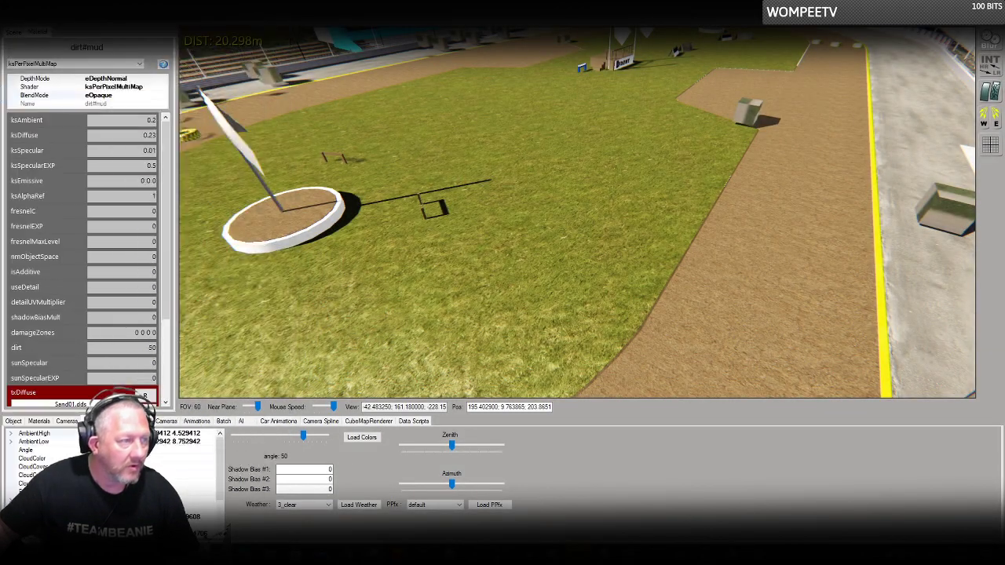
Set the VIP cabin's blue platform material to ksSpecular 0.01, ksSpecularEXP 0.5, ksAlphaRef 1 and dirt 50.
left_click_drag(436, 235, 349, 222)
key("Up")
key("Down")
key("Up")
key("Up")
key("Up")
left_click(442, 236)
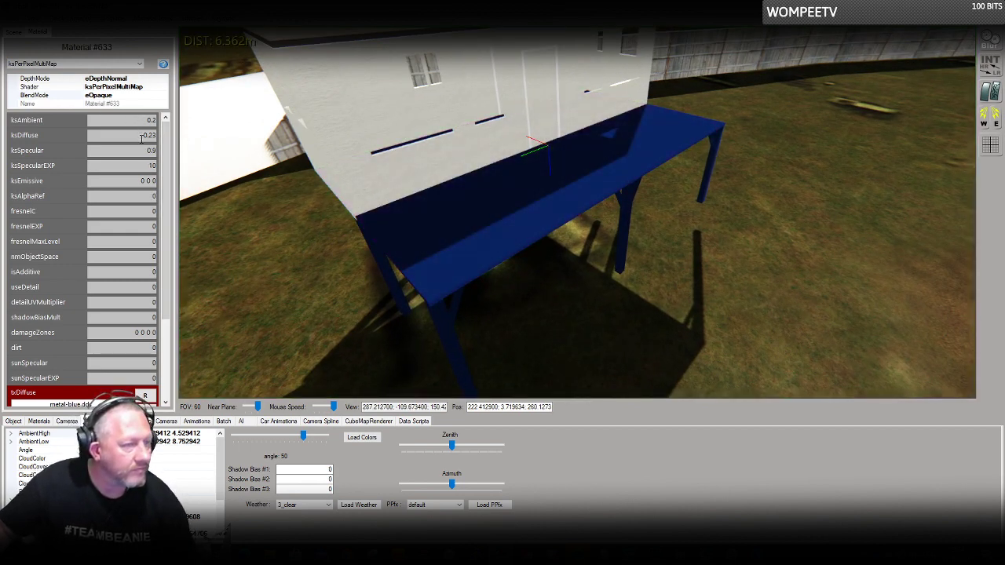
left_click_drag(141, 150, 160, 154)
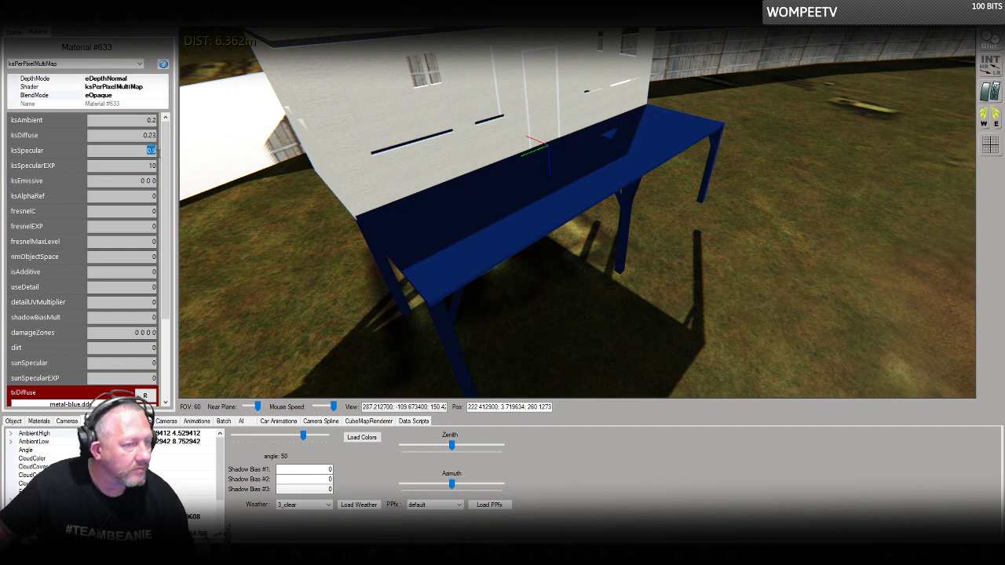
type("0.5")
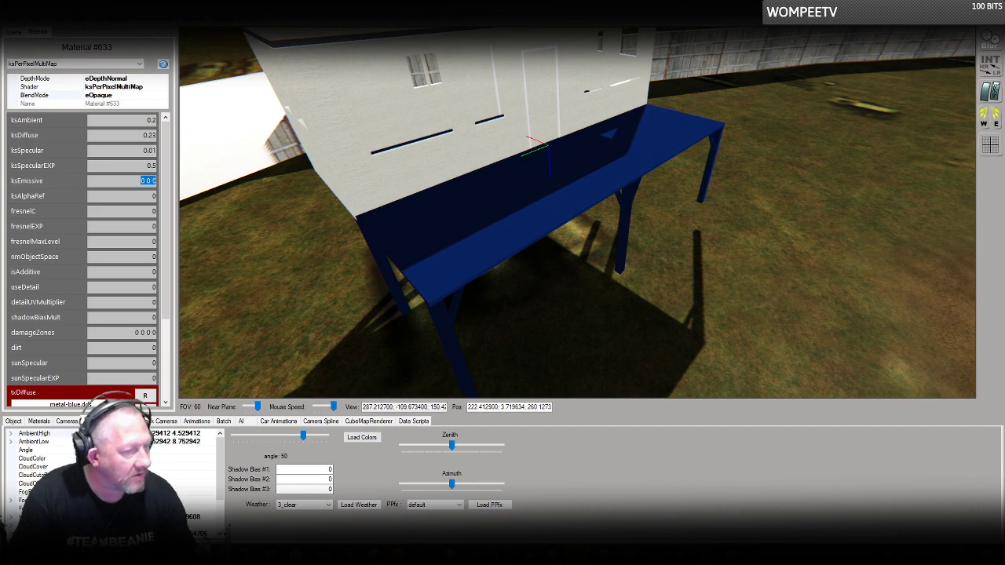
double_click(154, 195)
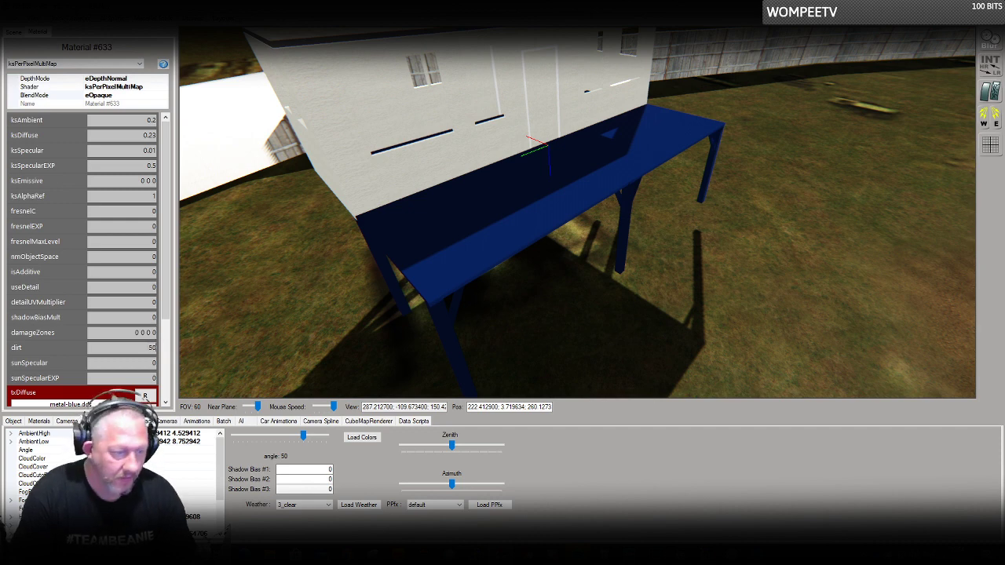
key("Tab")
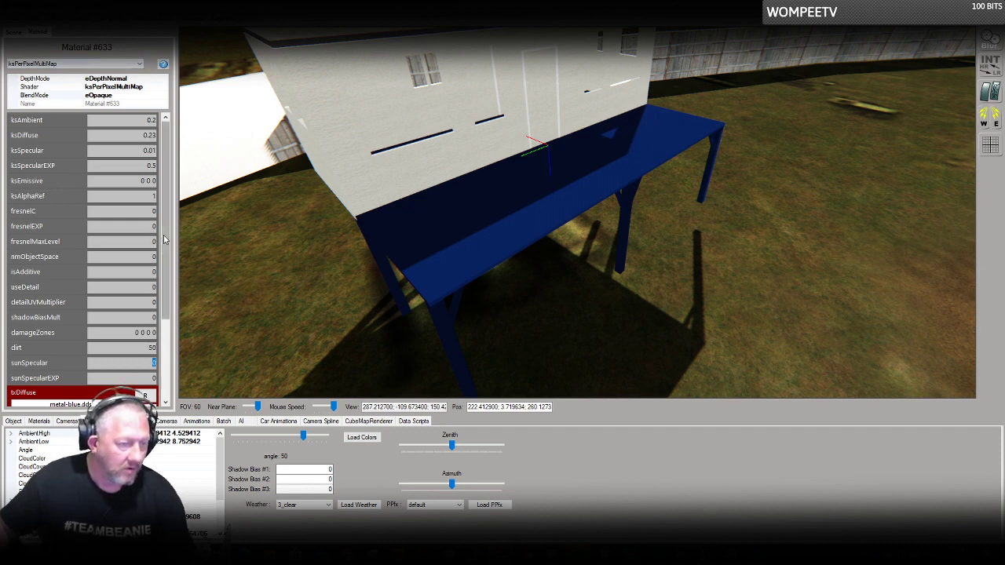
Assign main-road_n.dds from the nhr_ipswich1 texture folder as the blue platform material's txNormal texture.
scroll(165, 239, "down", 3)
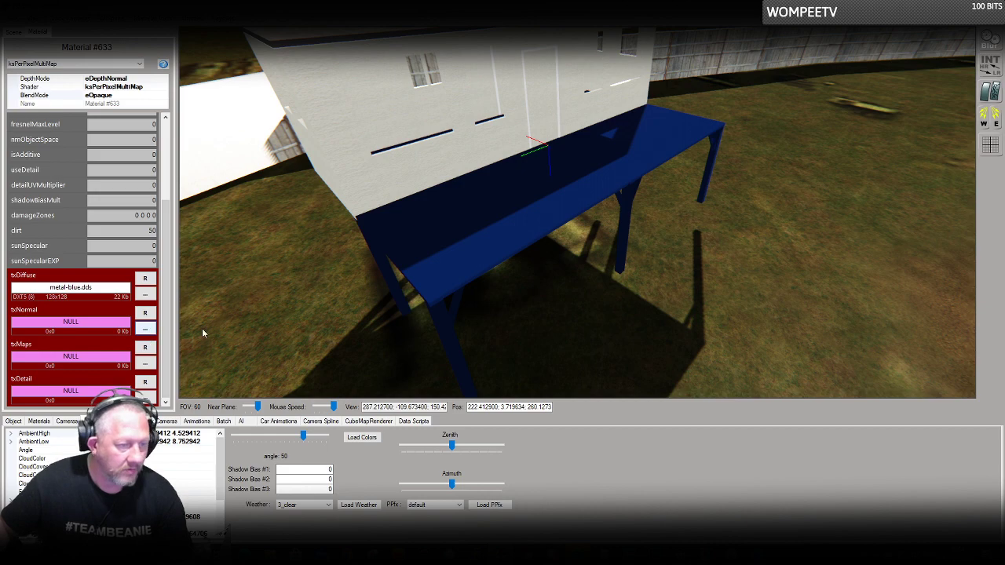
double_click(369, 146)
left_click(429, 216)
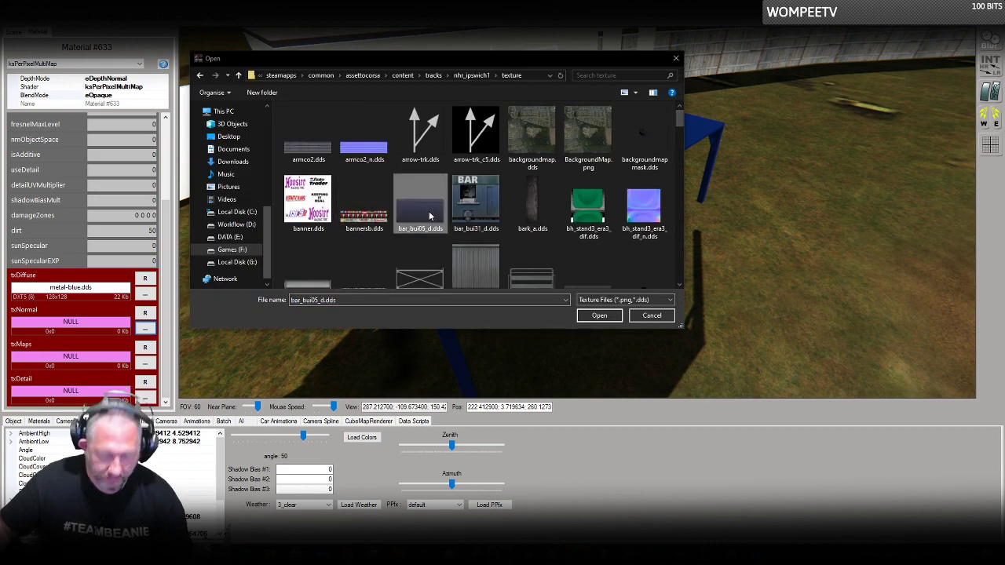
scroll(430, 216, "down", 5)
left_click(417, 127)
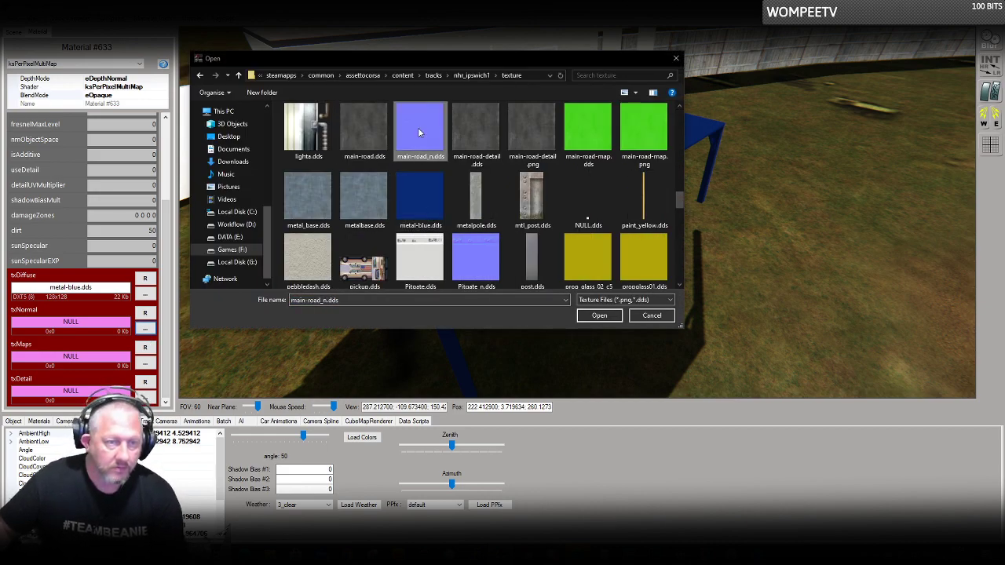
double_click(418, 128)
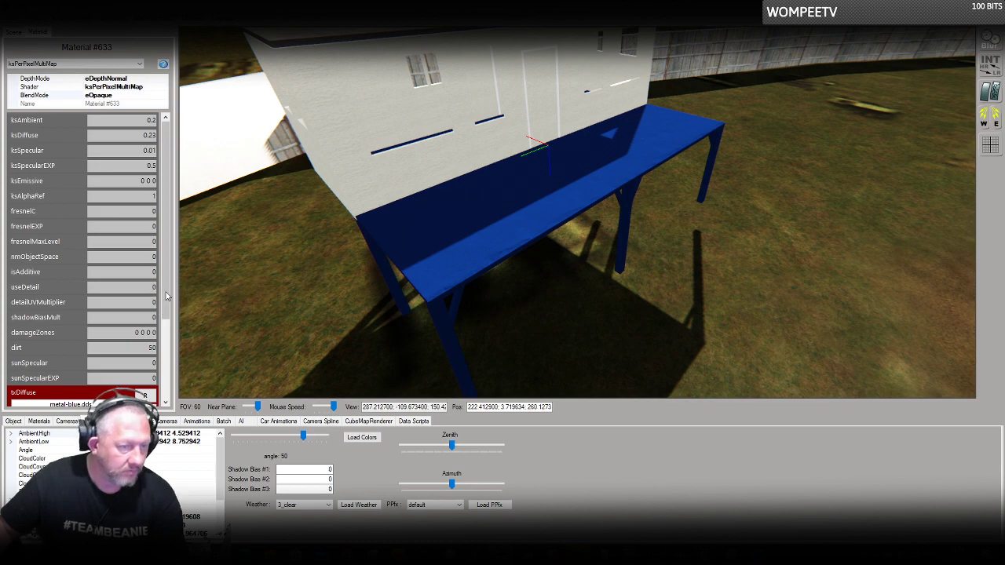
left_click_drag(168, 295, 168, 375)
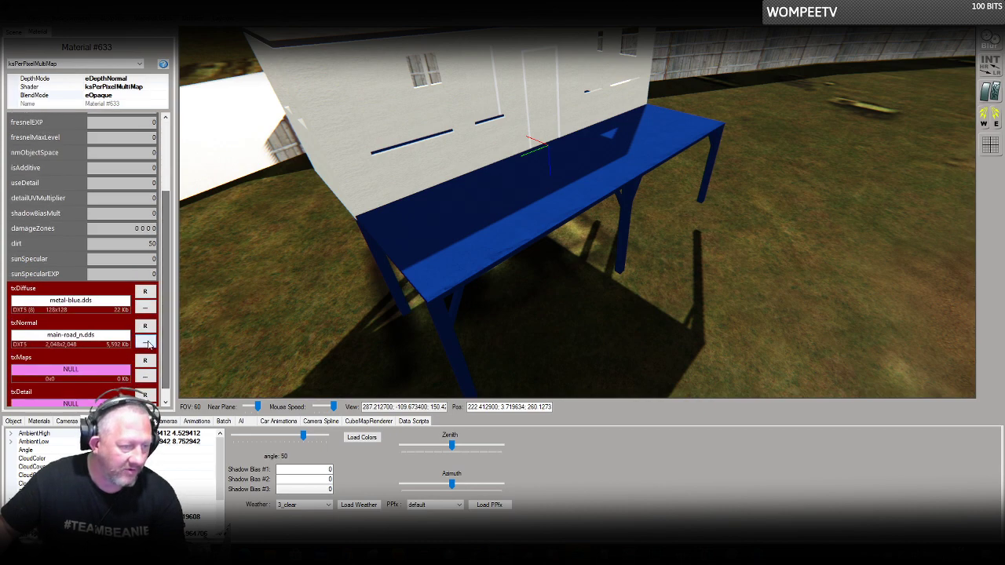
left_click(145, 342)
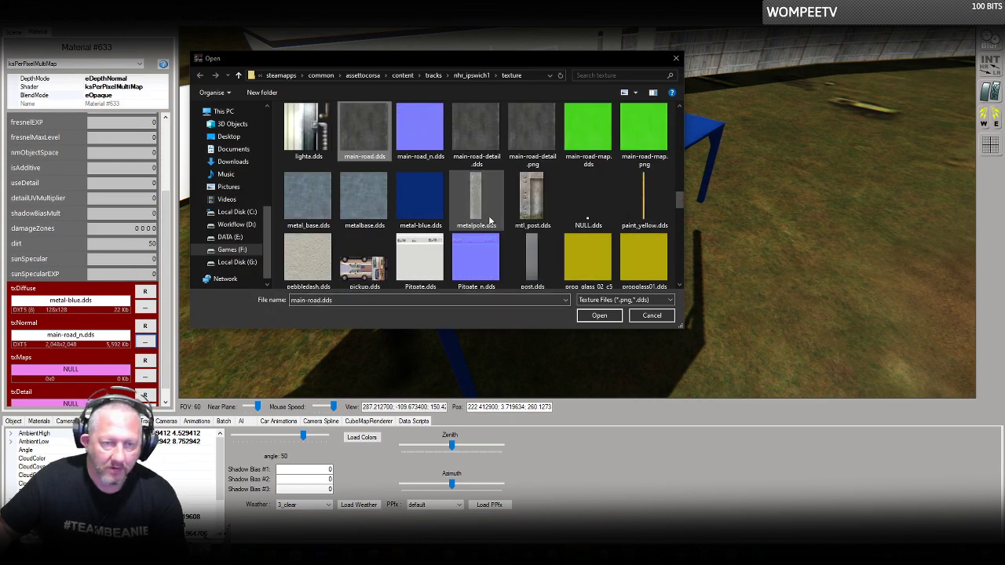
scroll(492, 255, "down", 2)
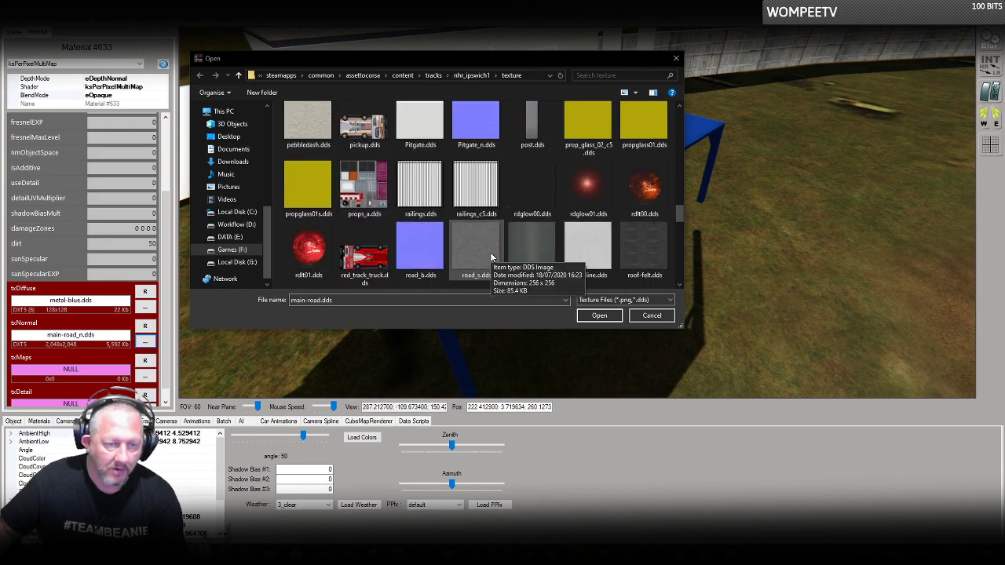
scroll(408, 236, "down", 3)
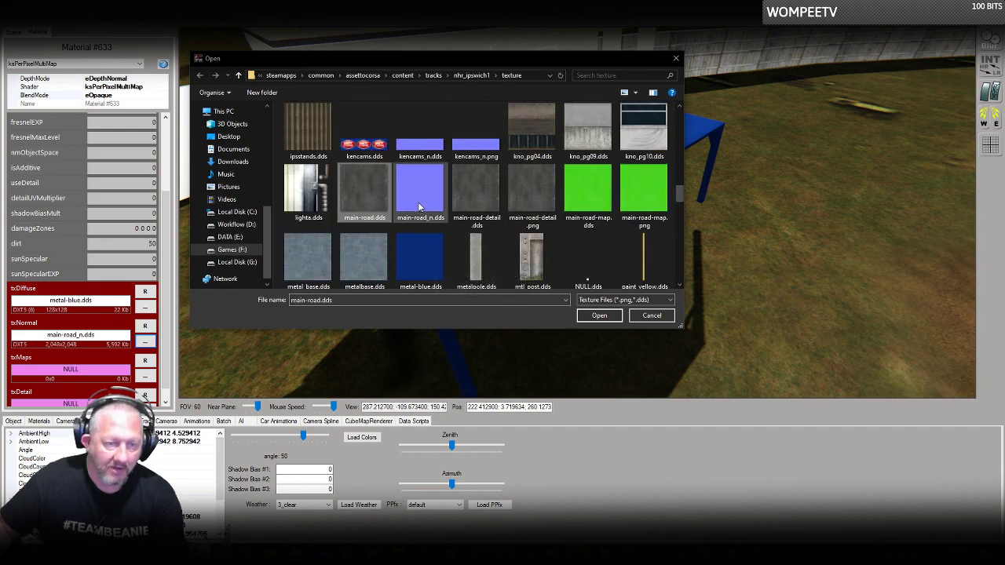
double_click(378, 225)
Assign main-road-map.dds as the blue platform material's txMaps texture and main-road-detail.dds as its txDetail texture.
left_click_drag(166, 287, 166, 375)
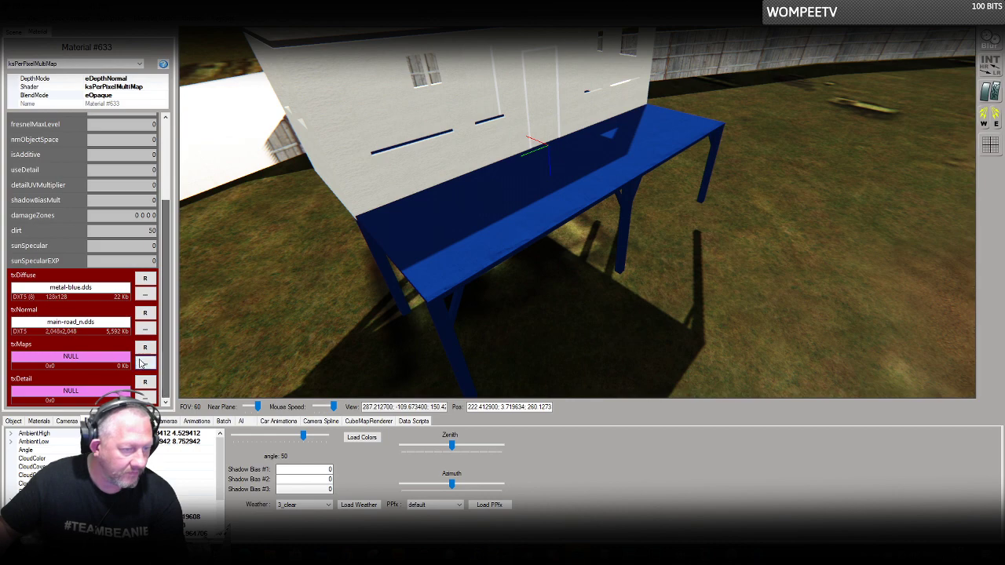
left_click(146, 363)
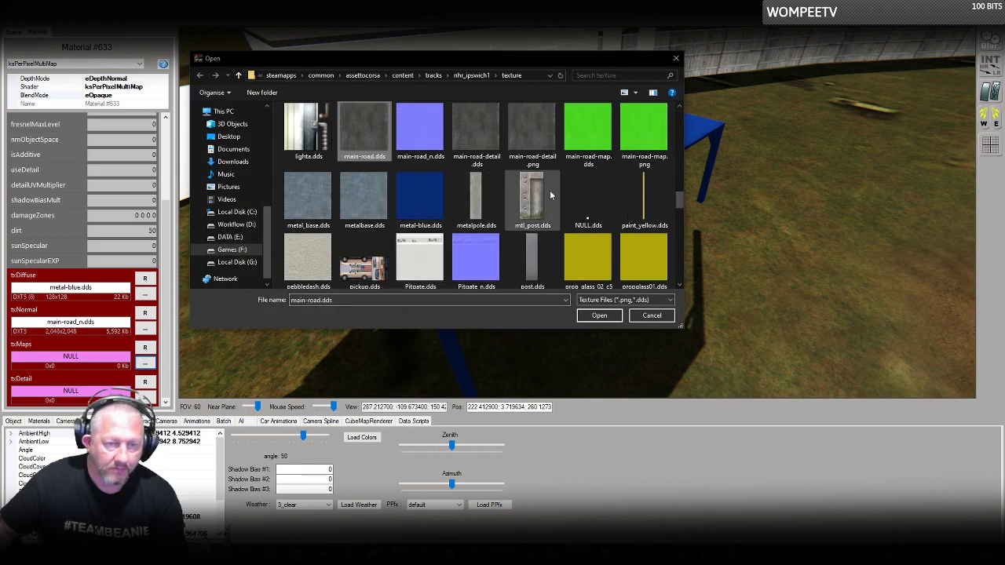
double_click(599, 138)
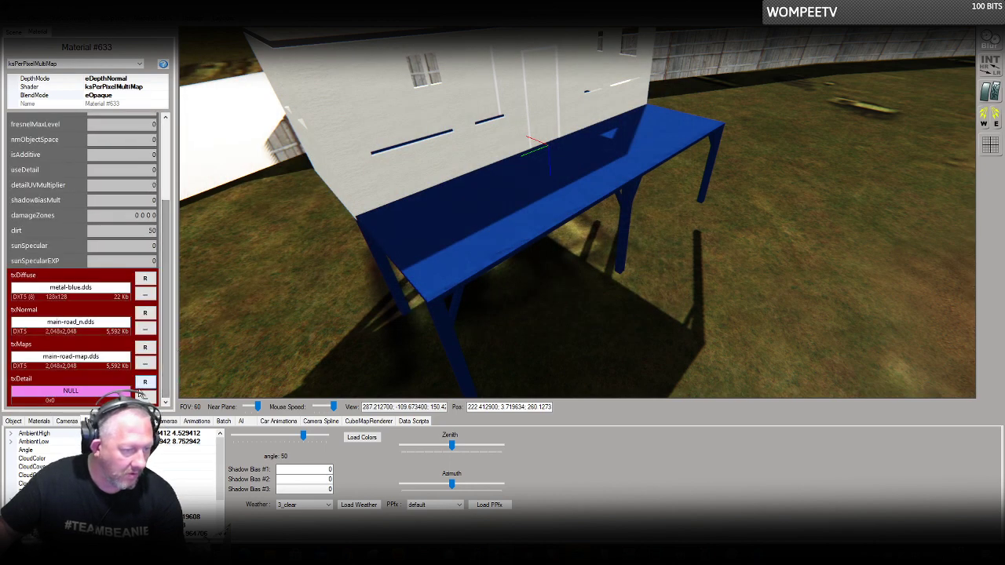
left_click(144, 397)
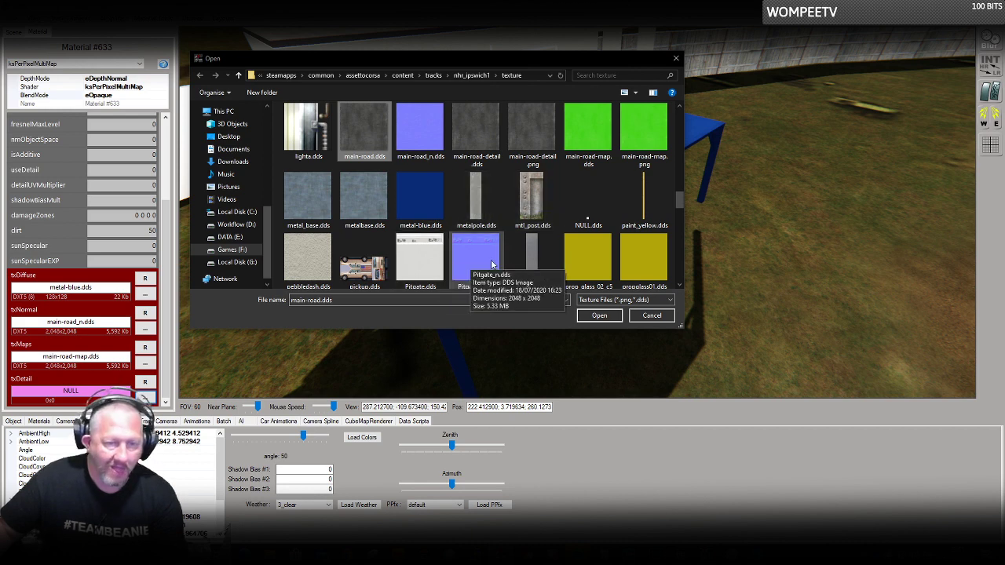
left_click(488, 155)
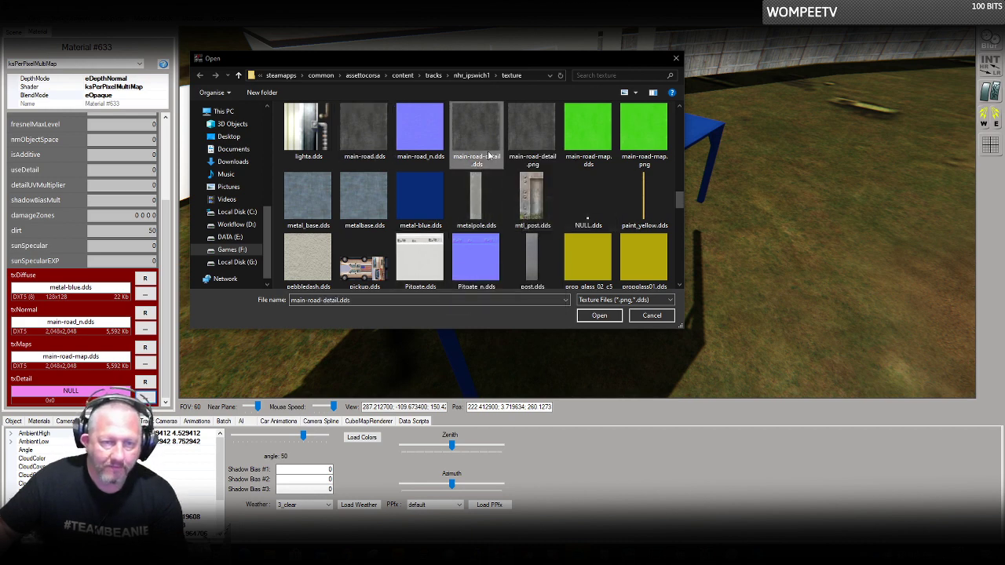
left_click(592, 314)
right_click_drag(501, 239, 511, 274)
scroll(485, 240, "up", 3)
scroll(486, 241, "up", 3)
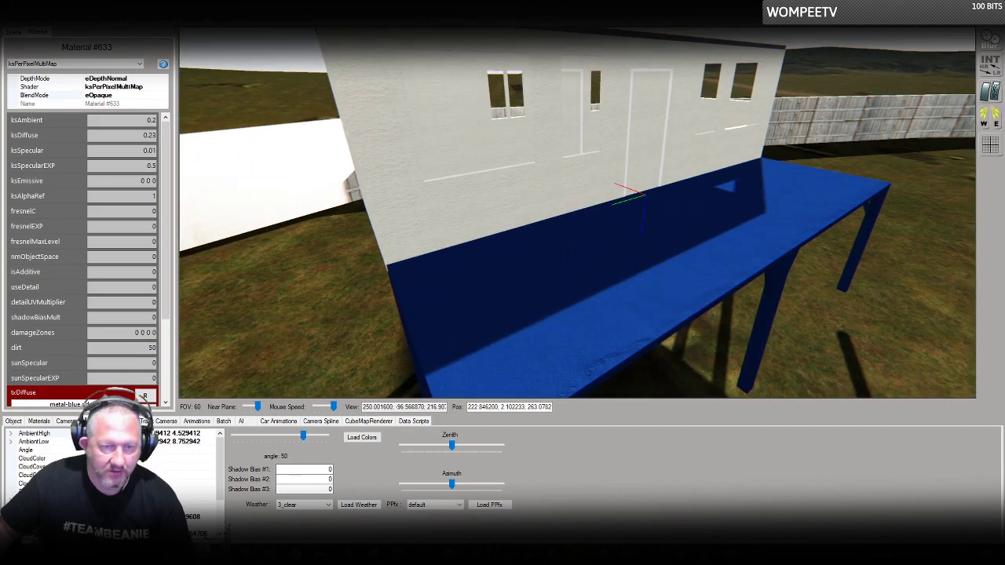
Switch to Photoshop and open the pebbledash.dds texture as a separate document.
left_click_drag(393, 549, 462, 188)
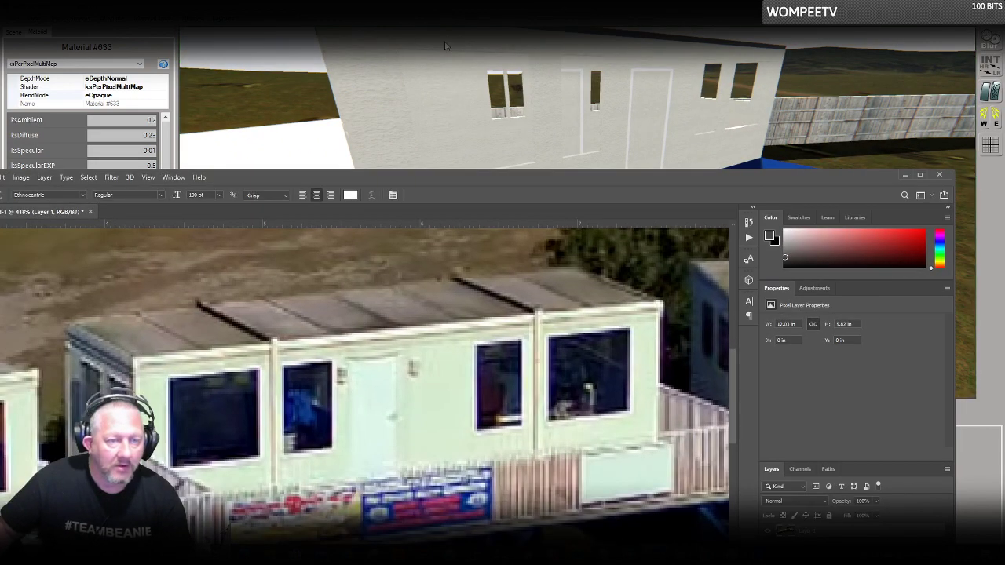
double_click(462, 186)
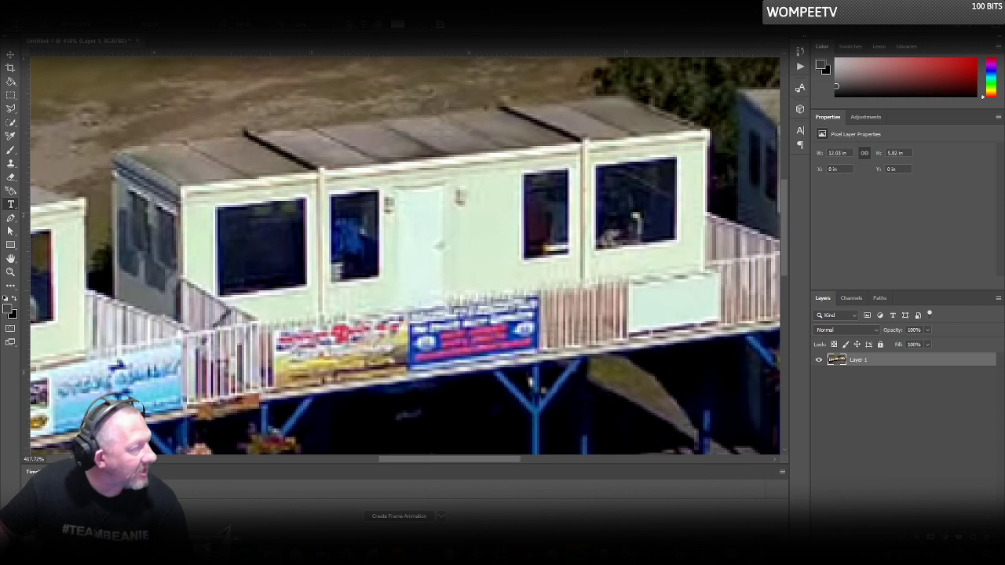
left_click_drag(220, 121, 341, 43)
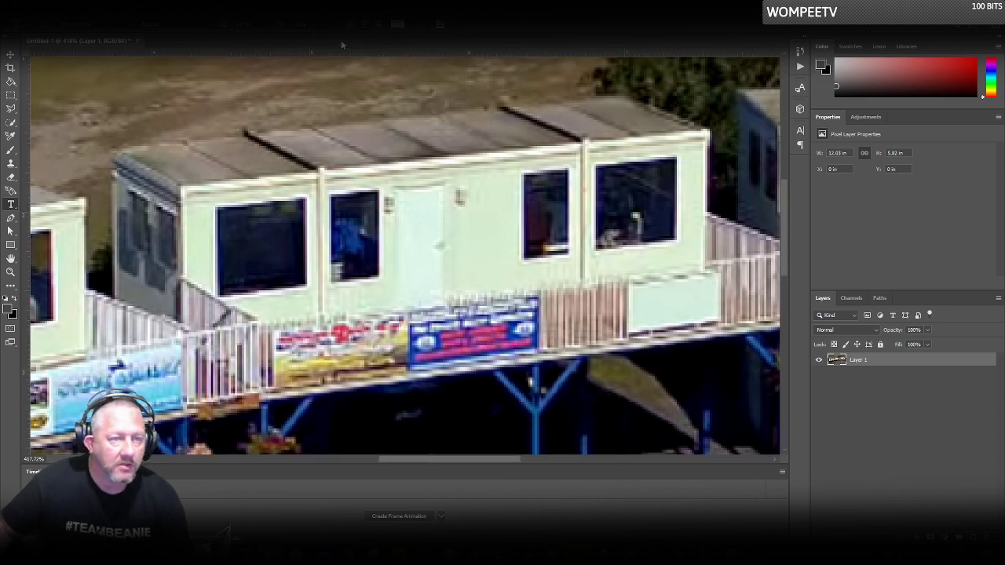
Try to generate a normal map from the pebbledash texture.
left_click(158, 7)
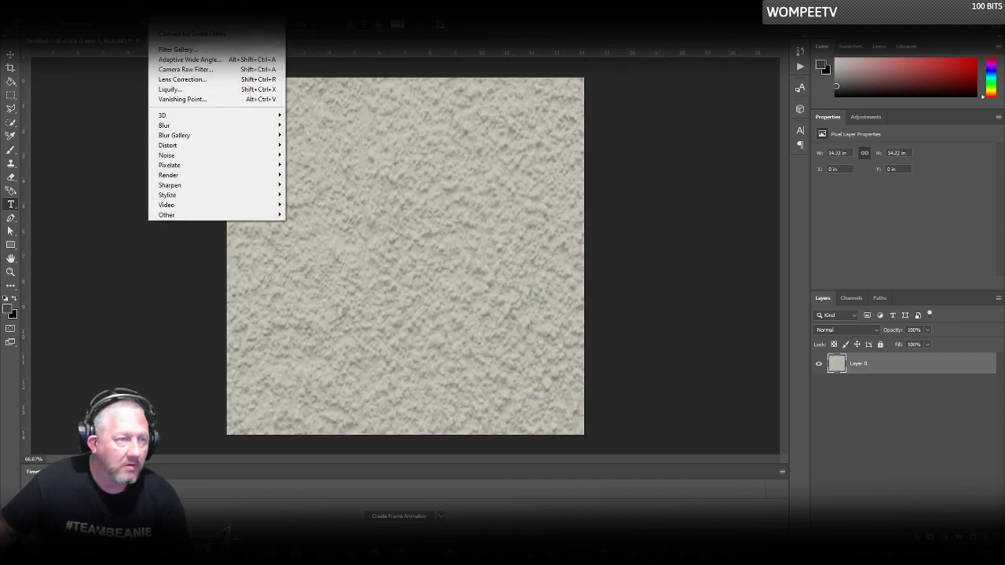
mouse_move(271, 116)
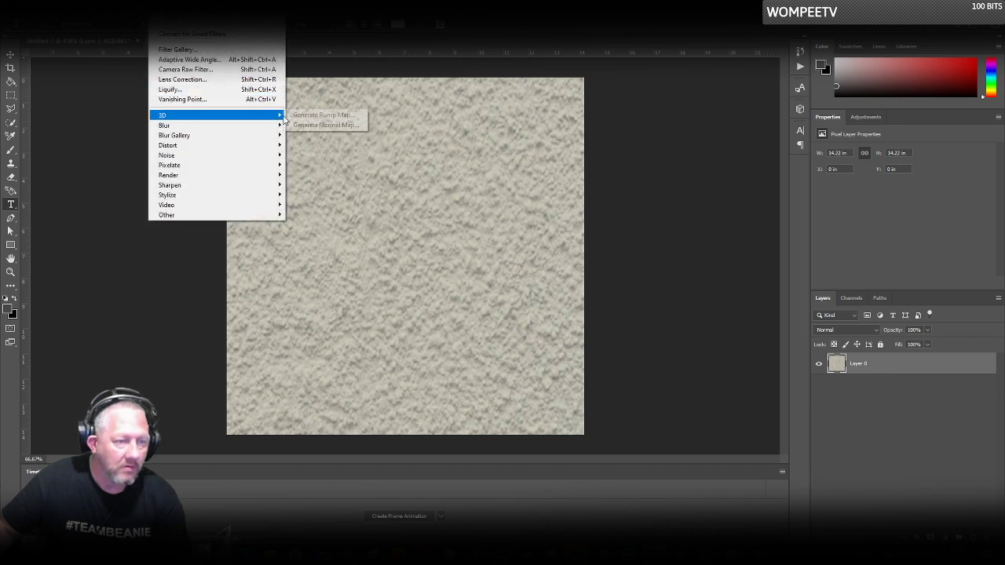
left_click(324, 126)
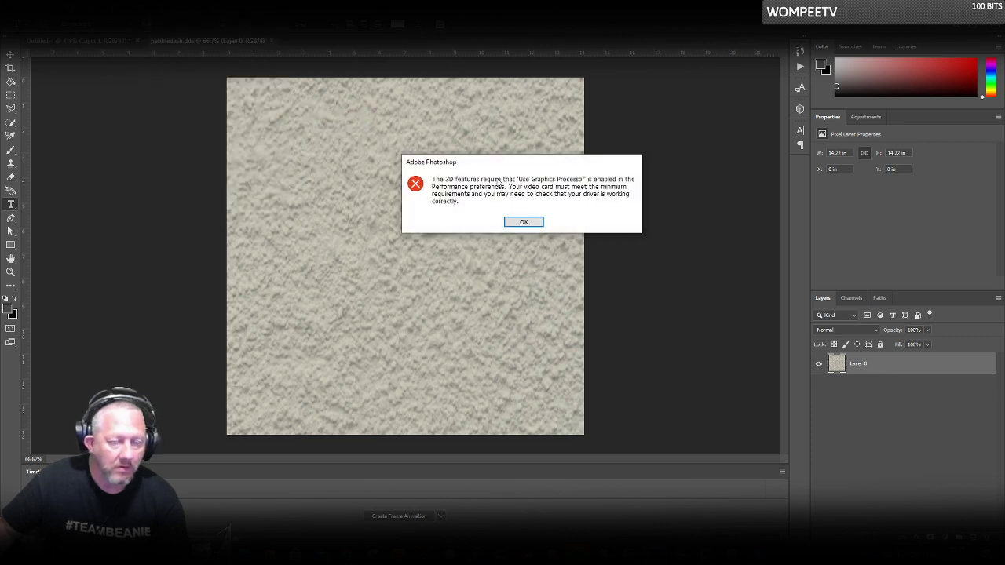
left_click(524, 223)
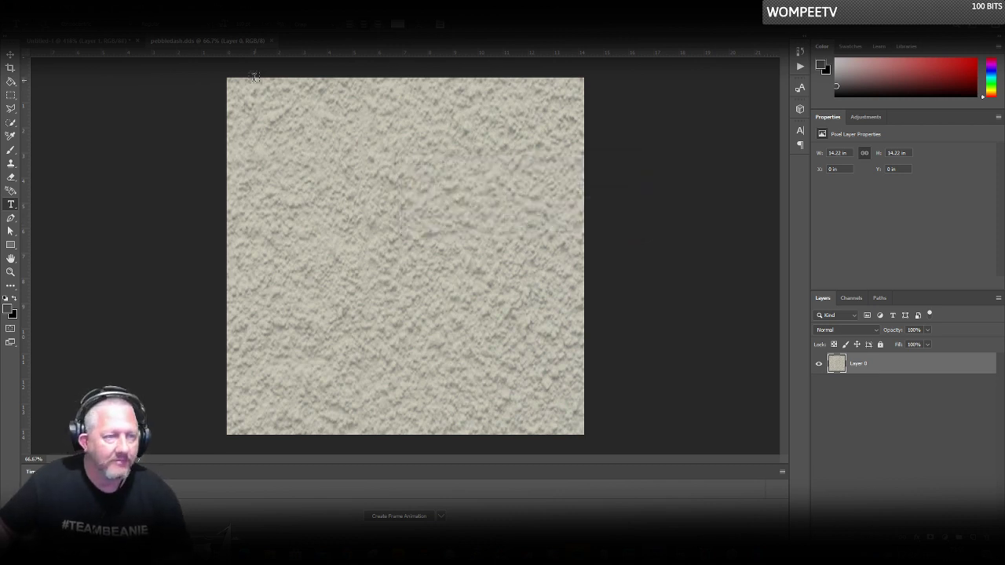
Close the Untitled-1 cabin reference image without saving and retry the Generate Normal Map filter on the pebbledash texture.
left_click(136, 41)
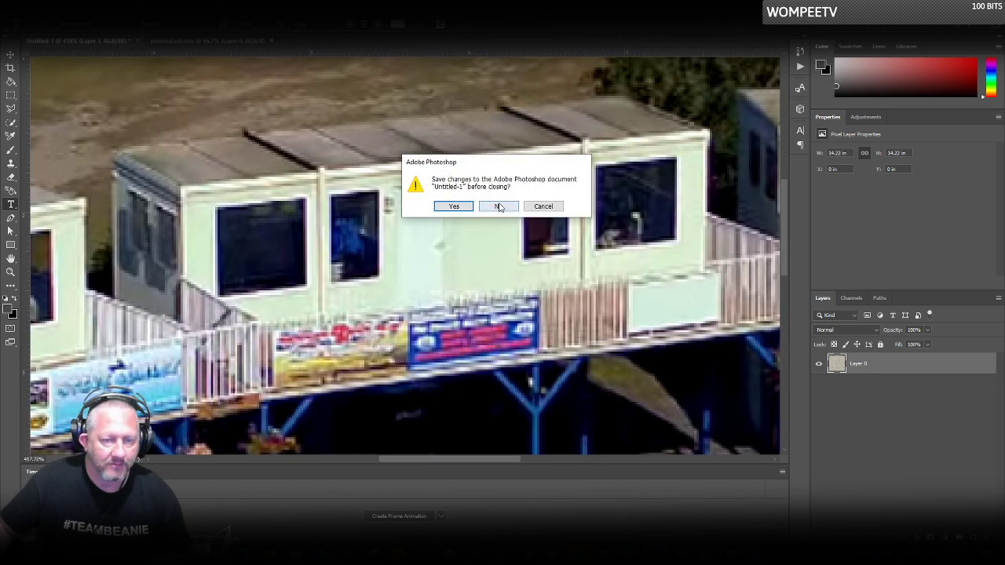
left_click(502, 207)
left_click(157, 24)
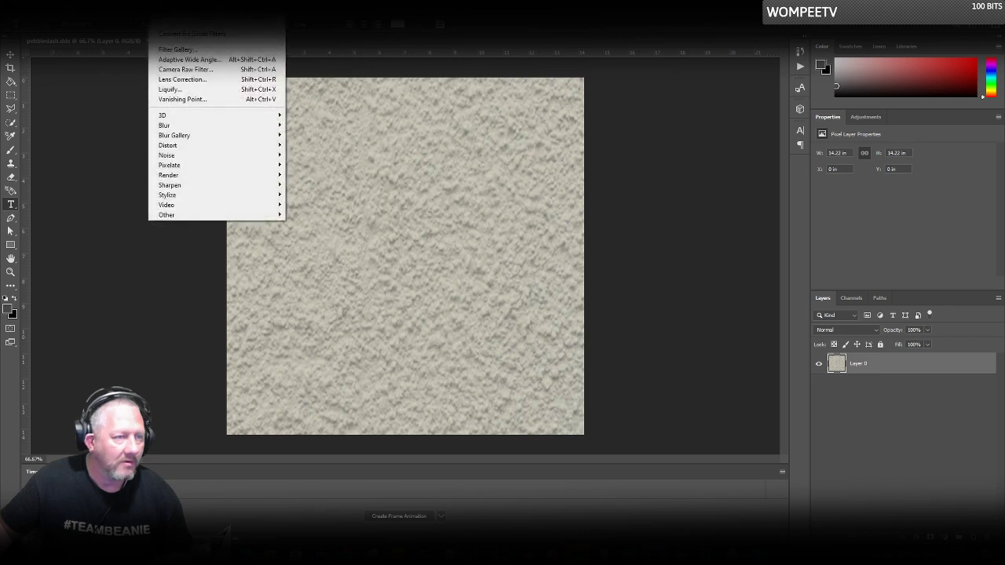
mouse_move(247, 119)
left_click(306, 125)
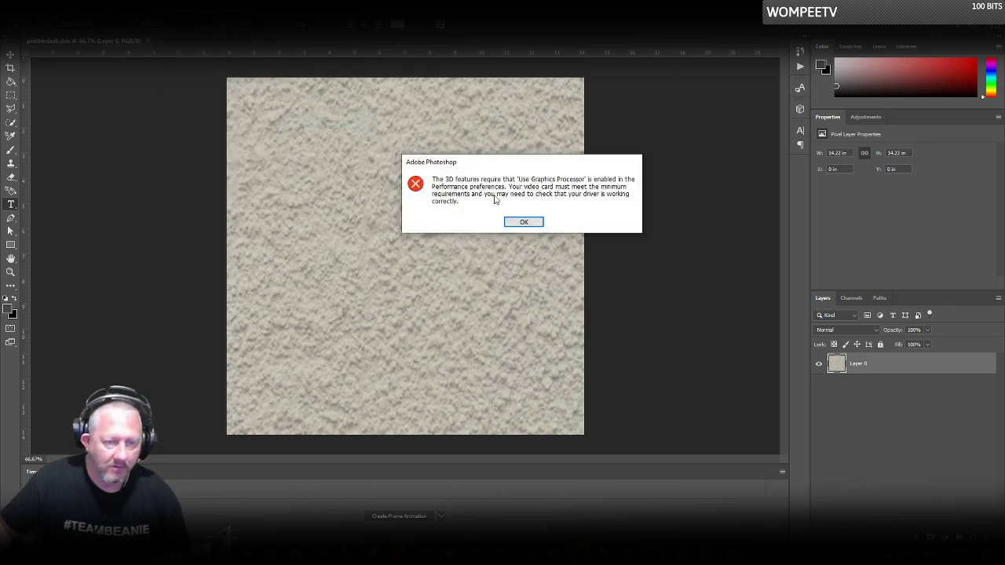
left_click(524, 222)
Relaunch Adobe Photoshop CC 2019 with the pebbledash.dds texture.
left_click(993, 6)
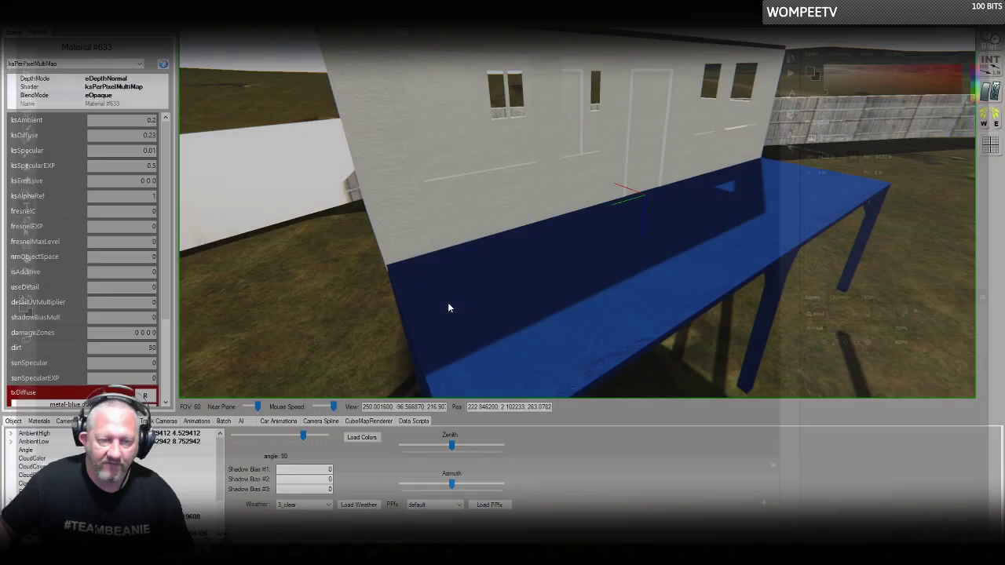
left_click(39, 554)
type("photo")
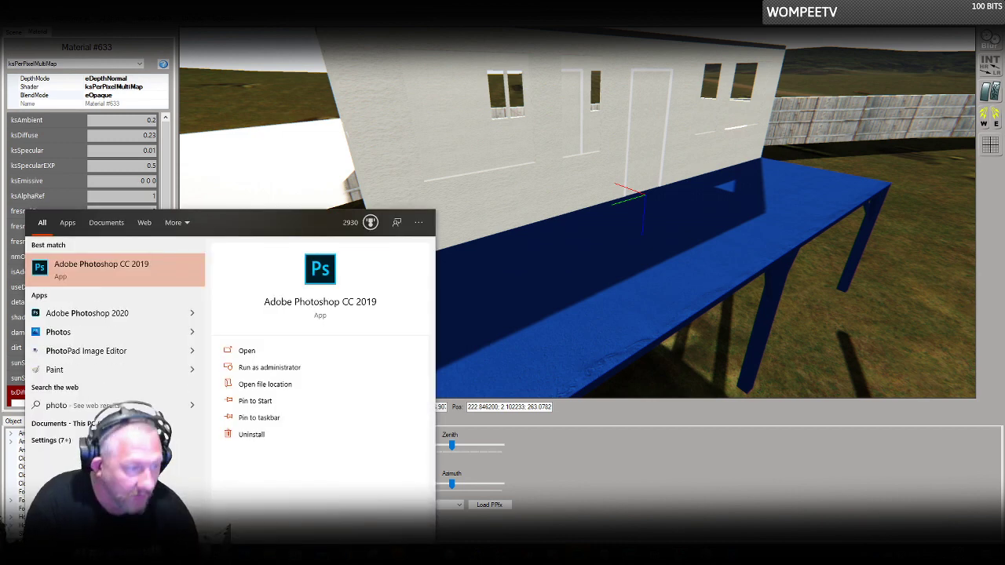
key("Return")
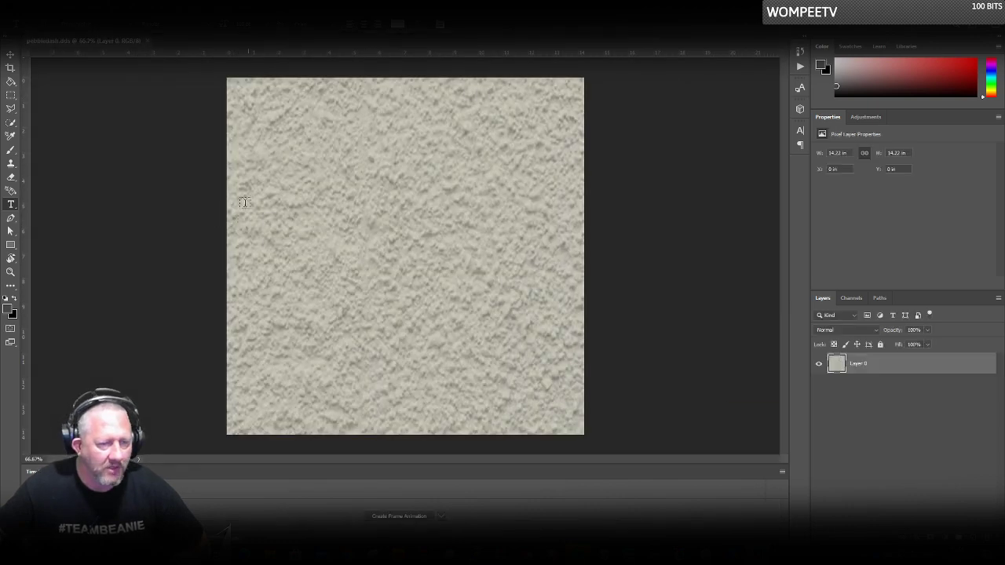
Retry Generate Normal Map on the pebbledash texture, close the document and switch back to the Assetto Corsa editor.
left_click(161, 23)
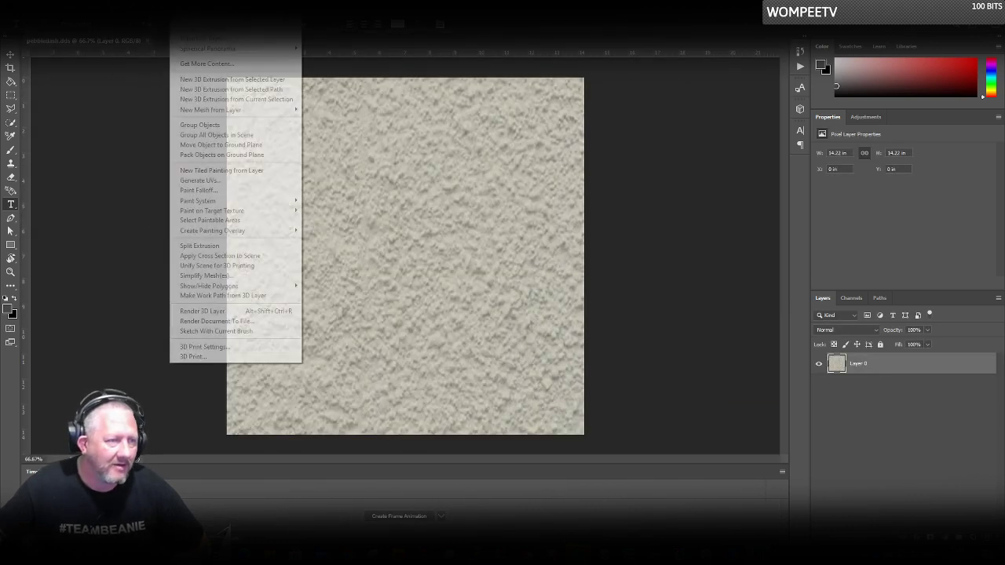
mouse_move(236, 116)
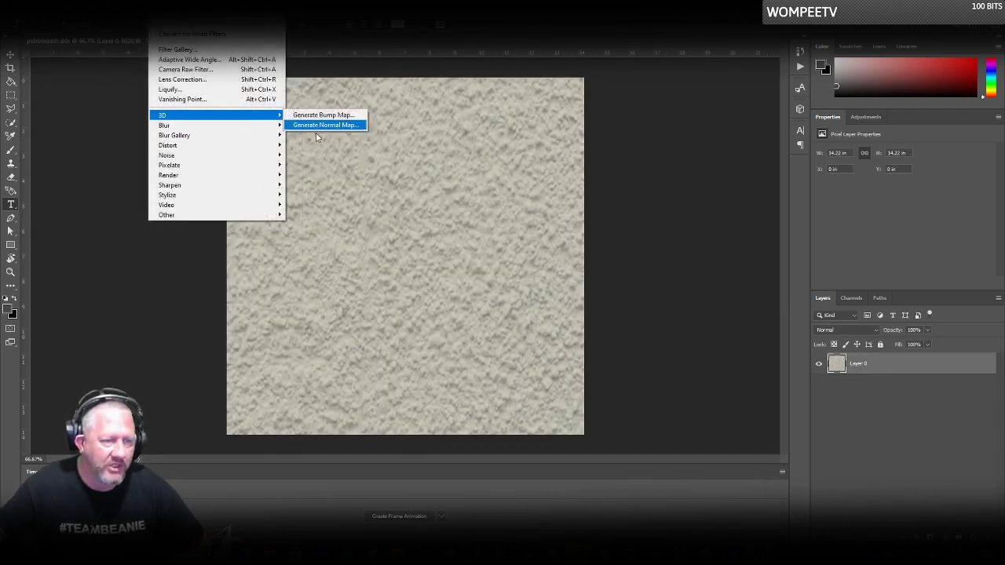
left_click(316, 125)
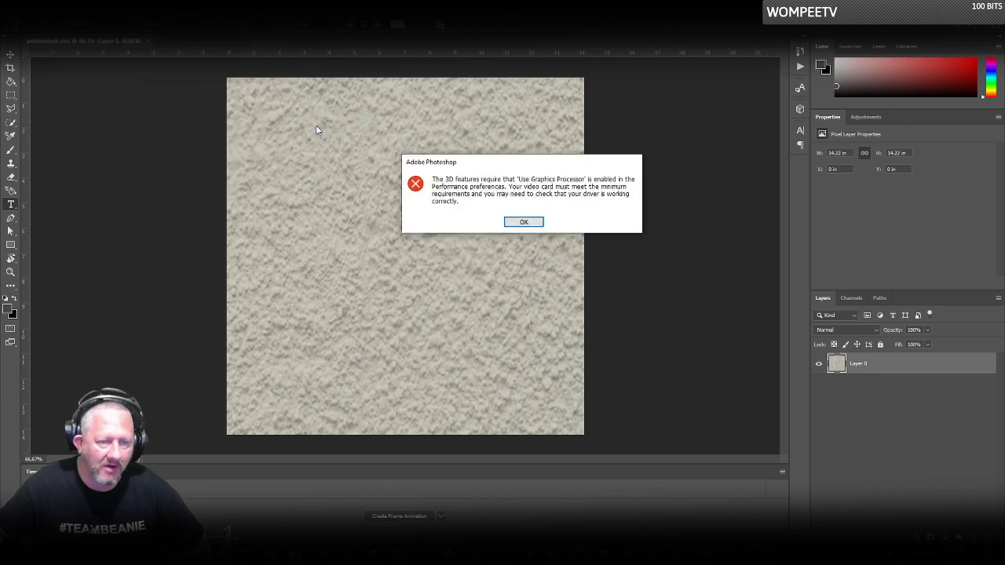
left_click(524, 224)
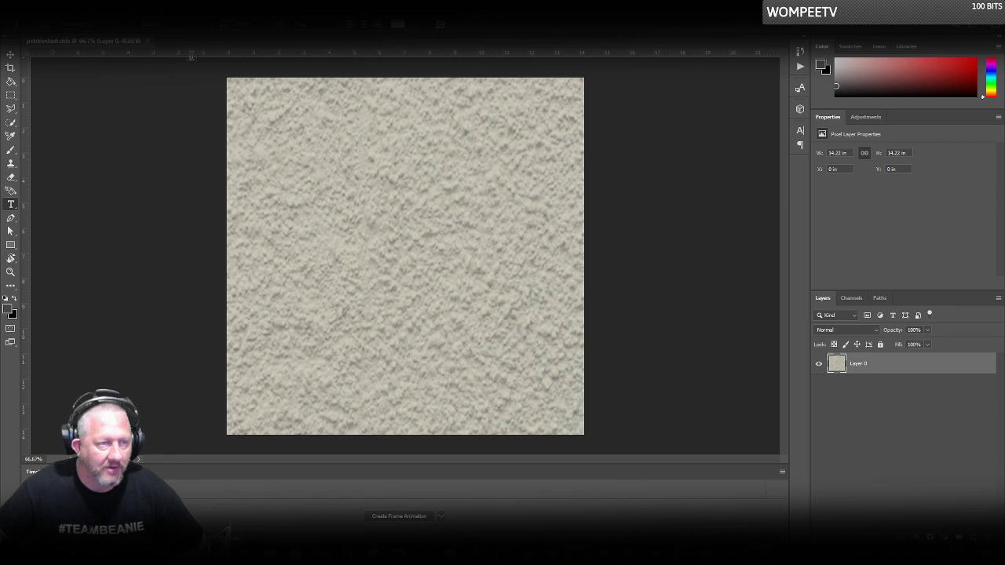
left_click(149, 42)
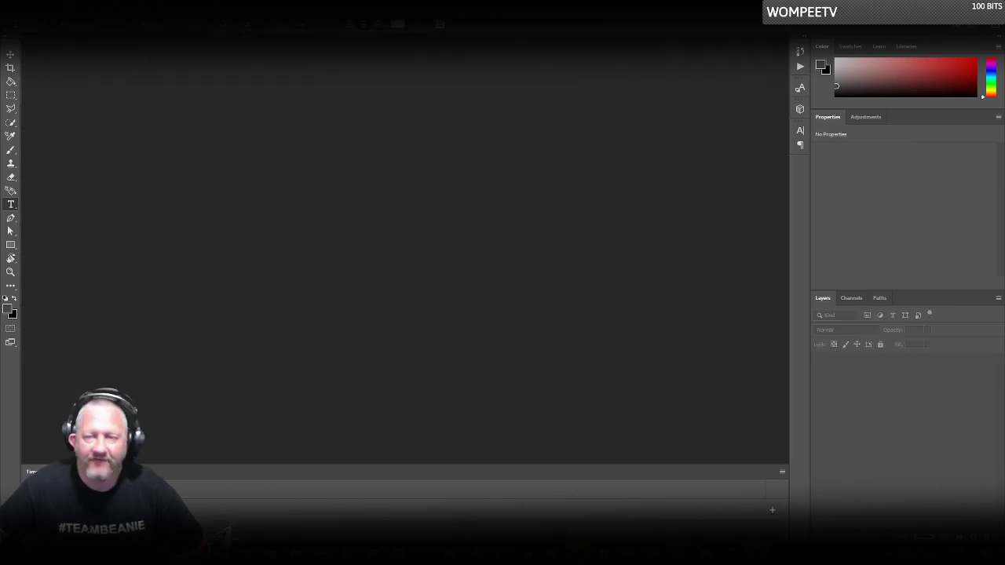
left_click(944, 7)
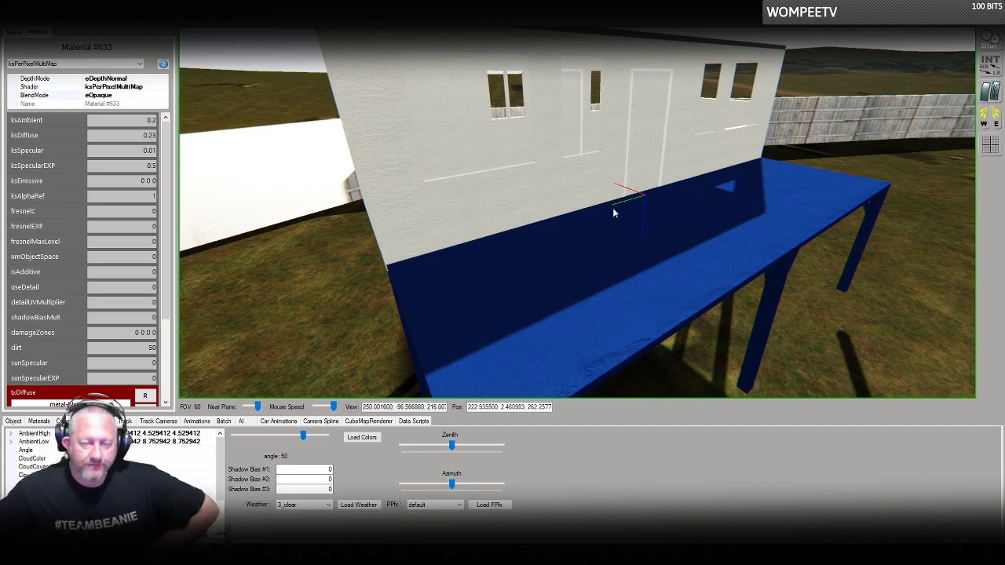
Select the cabin's felt roof and change its material shader to ksPerPixelMultiMap.
right_click_drag(621, 250, 604, 237)
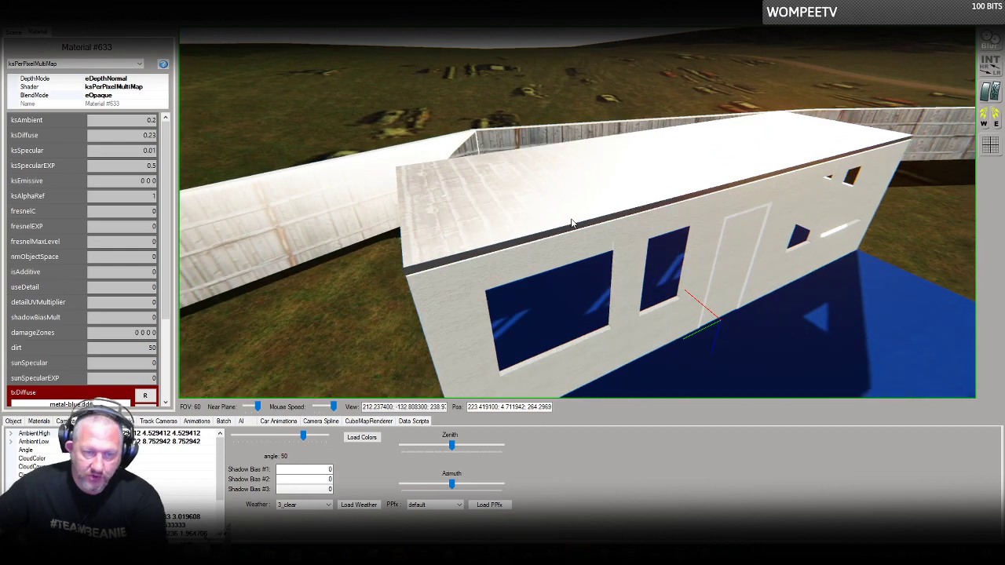
left_click(569, 208)
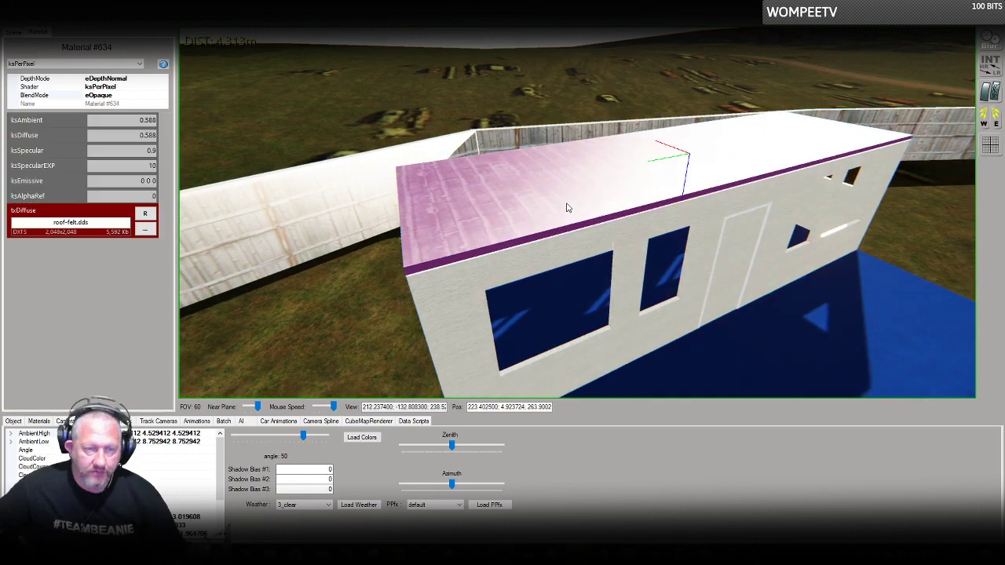
left_click(117, 62)
left_click(78, 109)
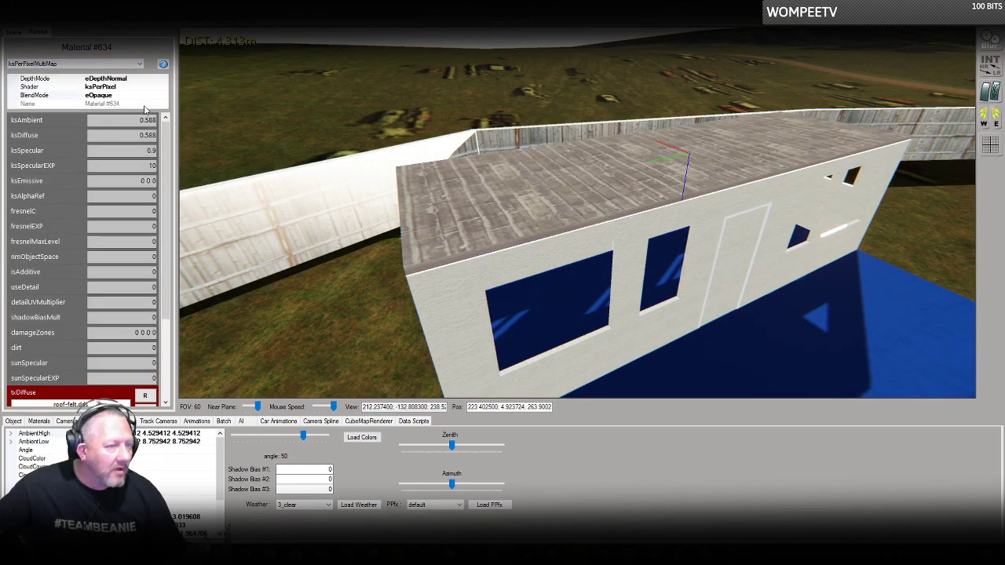
Set the roof material's ksAmbient to 0.2, ksDiffuse to 0.23, ksSpecular to 0.01, ksSpecularEXP to 0.5, ksAlphaRef to 1 and dirt to 50.
left_click(149, 120)
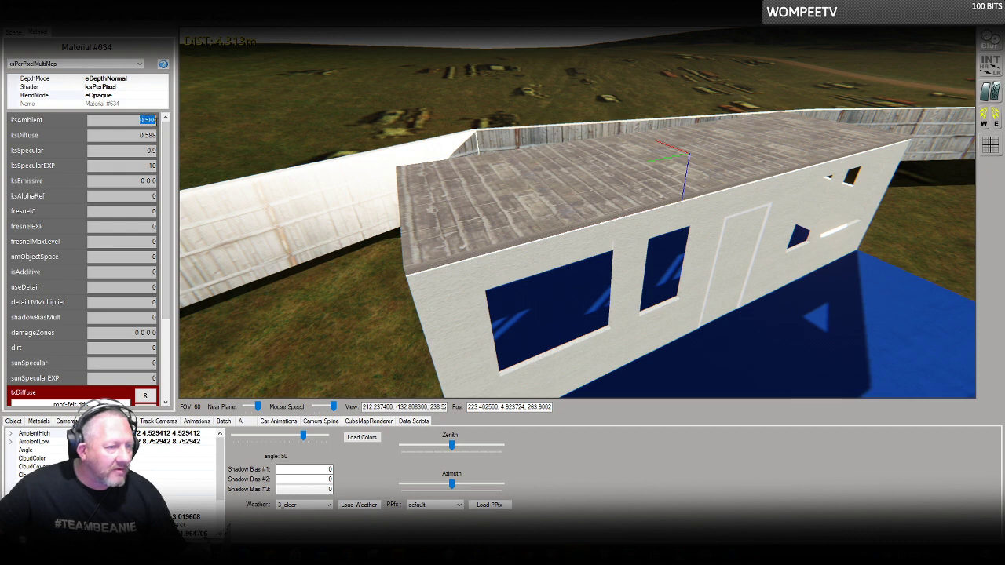
left_click(148, 120)
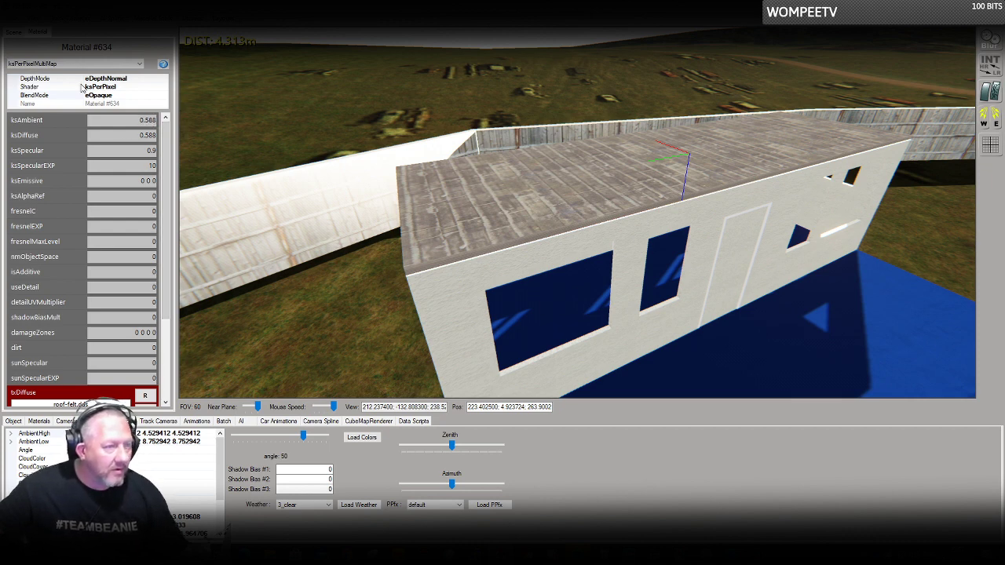
left_click_drag(141, 120, 154, 120)
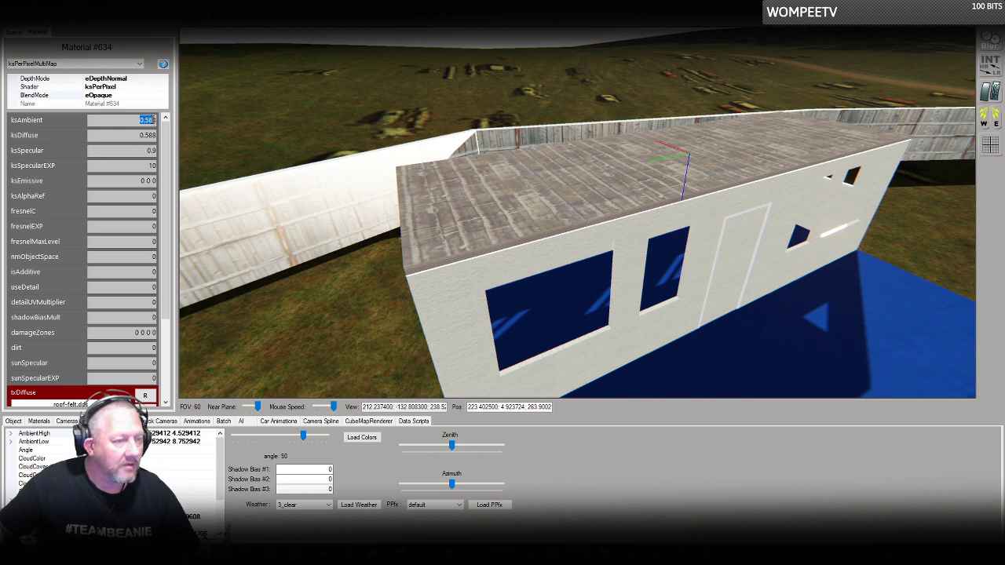
type("0.")
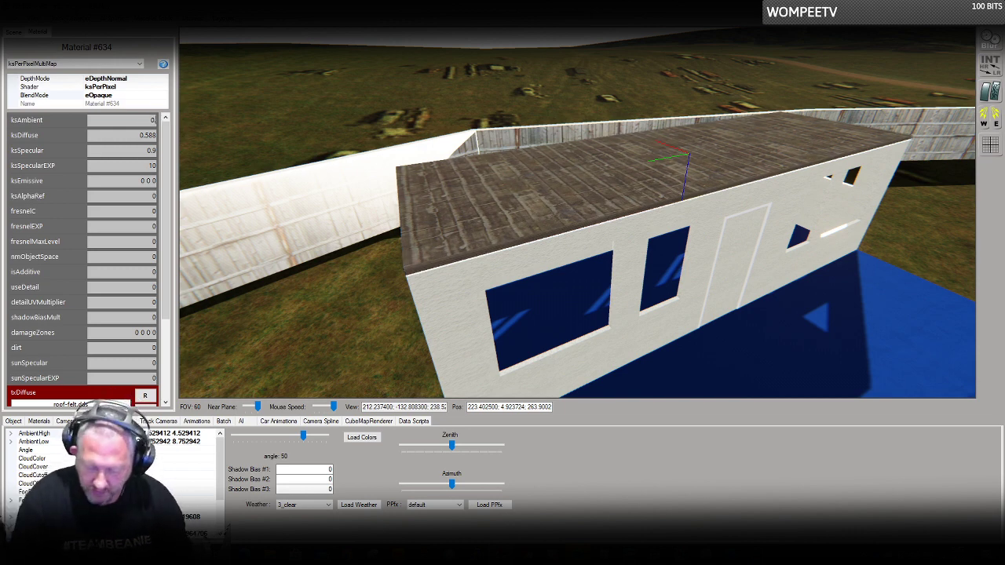
type("2")
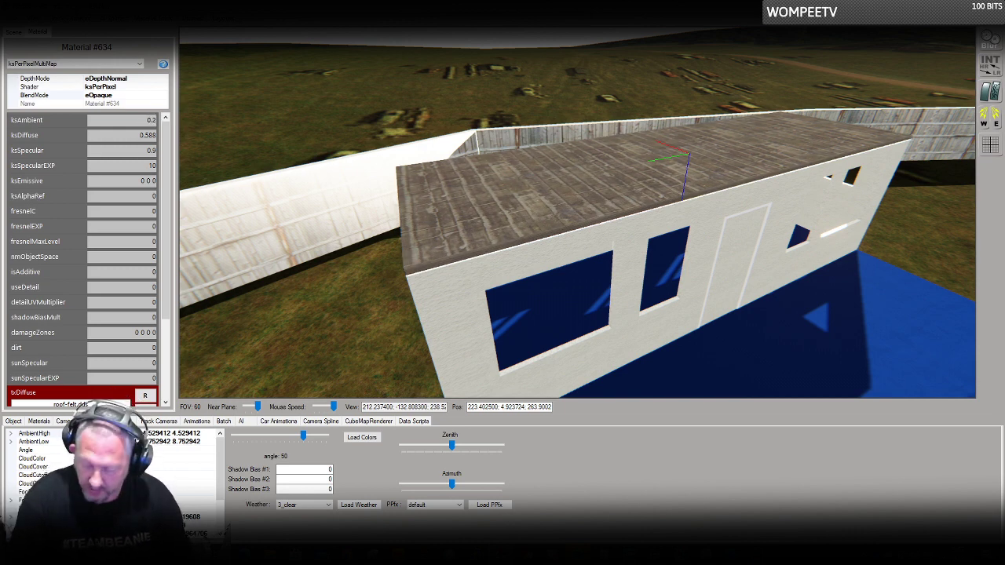
key("Tab")
type("0.23")
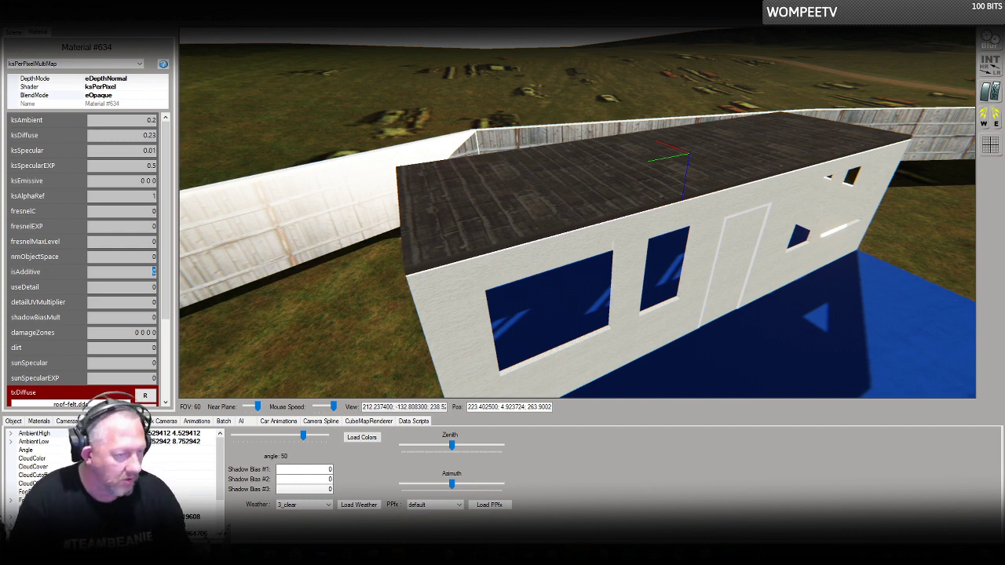
key("Tab")
key("Tab")
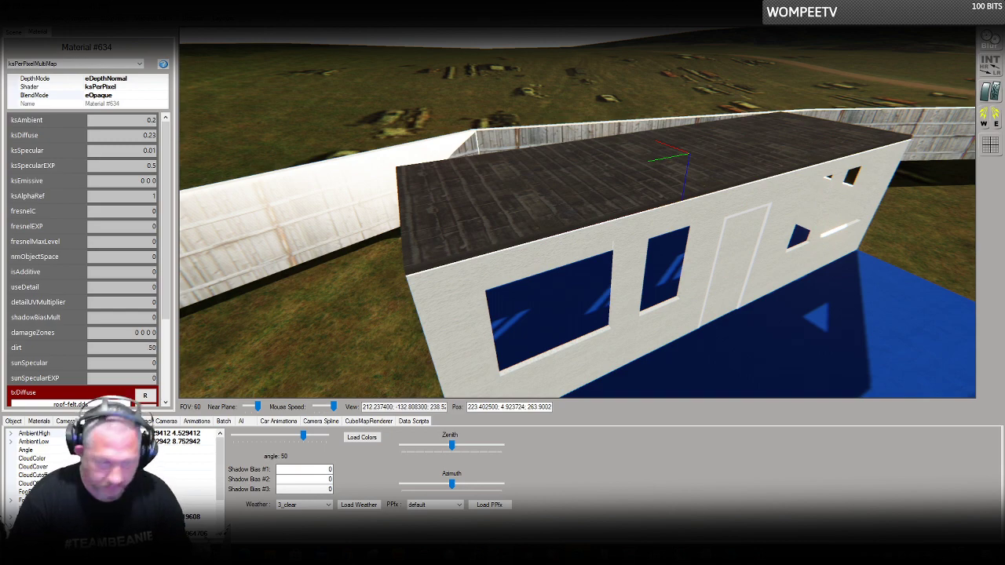
Assign shale_n.dds from the track's texture folder as the roof material's txNormal texture.
left_click_drag(167, 212, 170, 308)
left_click(144, 328)
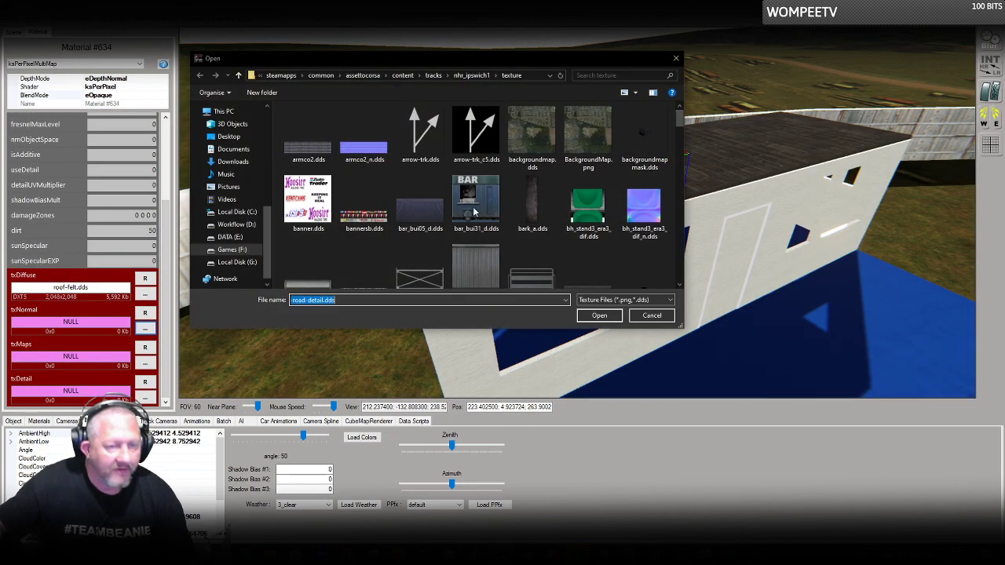
left_click(483, 270)
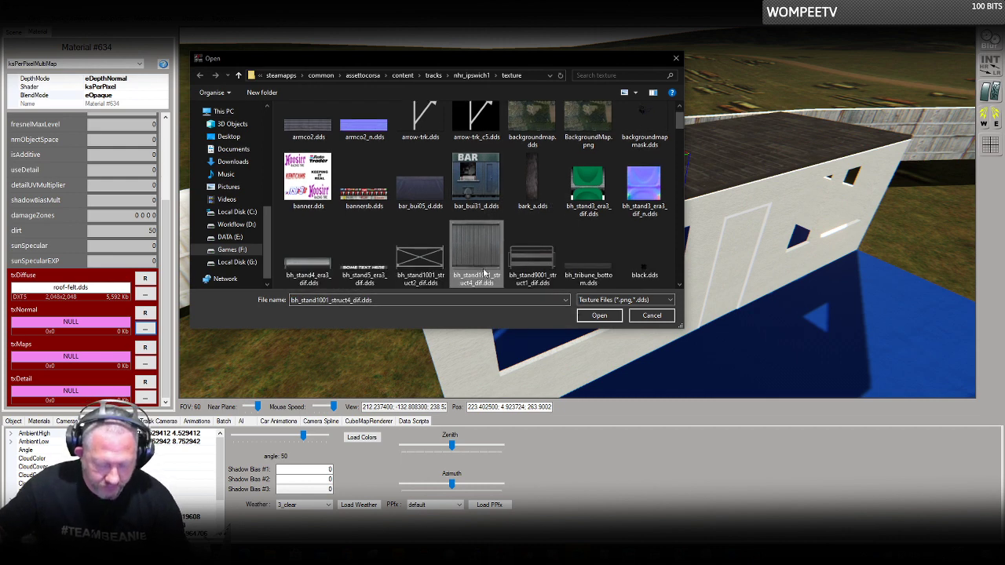
left_click(678, 139)
left_click_drag(680, 139, 680, 168)
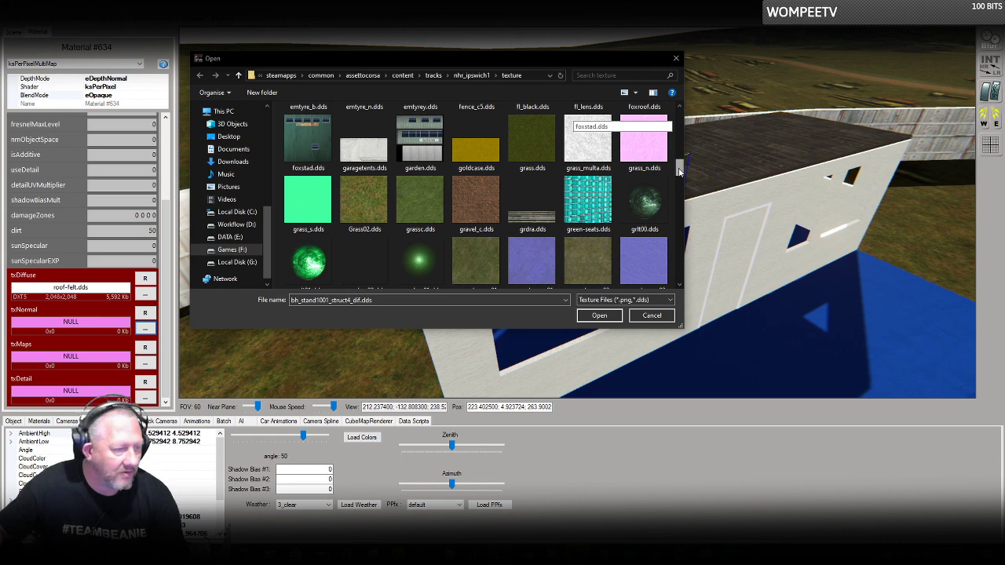
left_click(528, 228)
key("r")
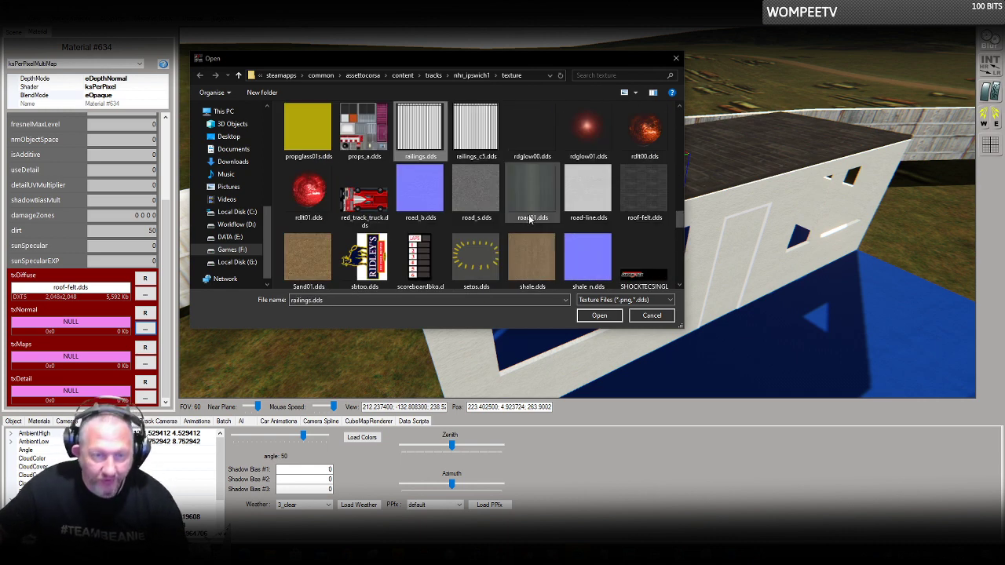
left_click(588, 249)
key("Return")
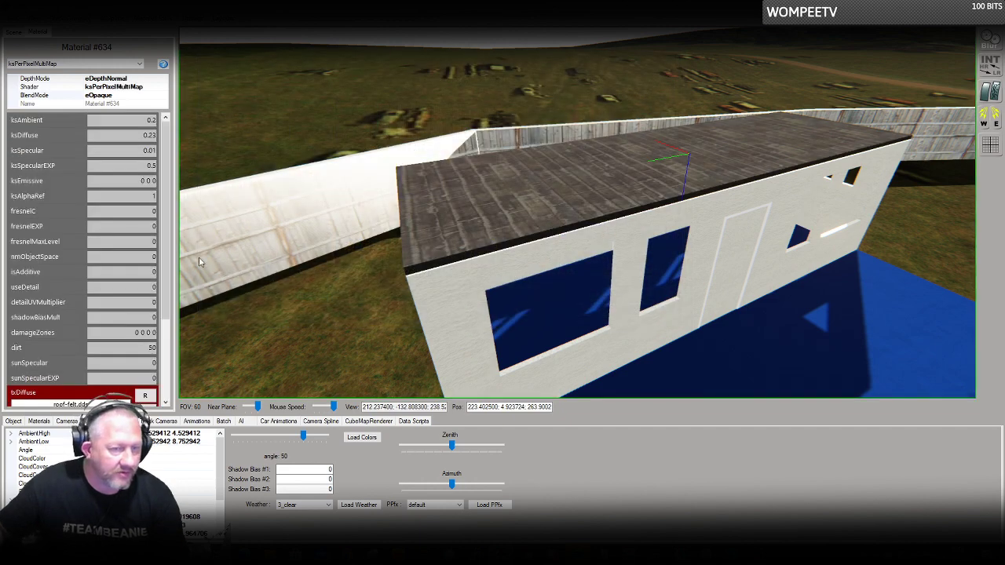
Assign main-road-map.dds as the roof material's txMaps texture and main-road-detail.dds as its txDetail texture.
scroll(169, 266, "down", 3)
left_click(145, 362)
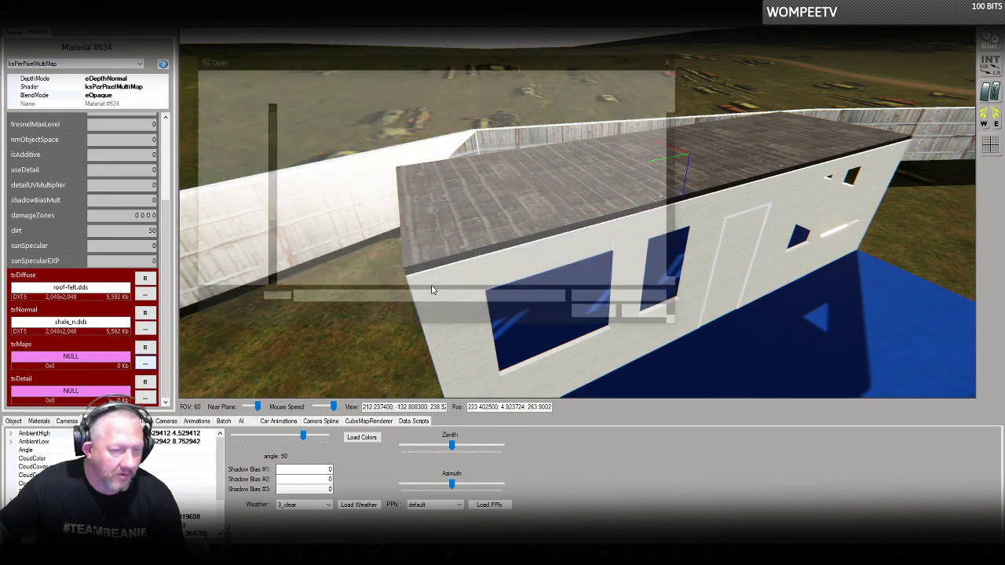
left_click(433, 226)
key("m")
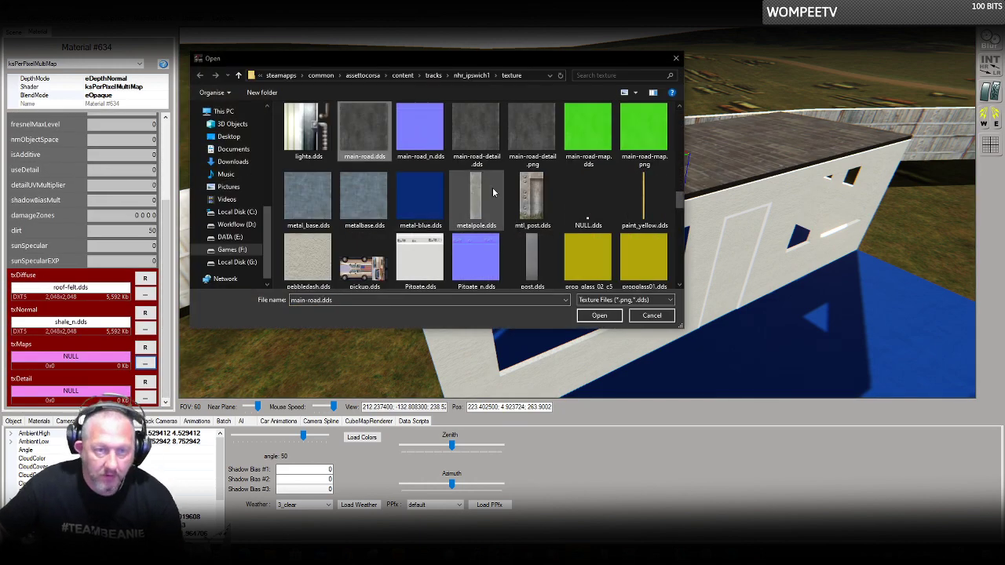
double_click(587, 133)
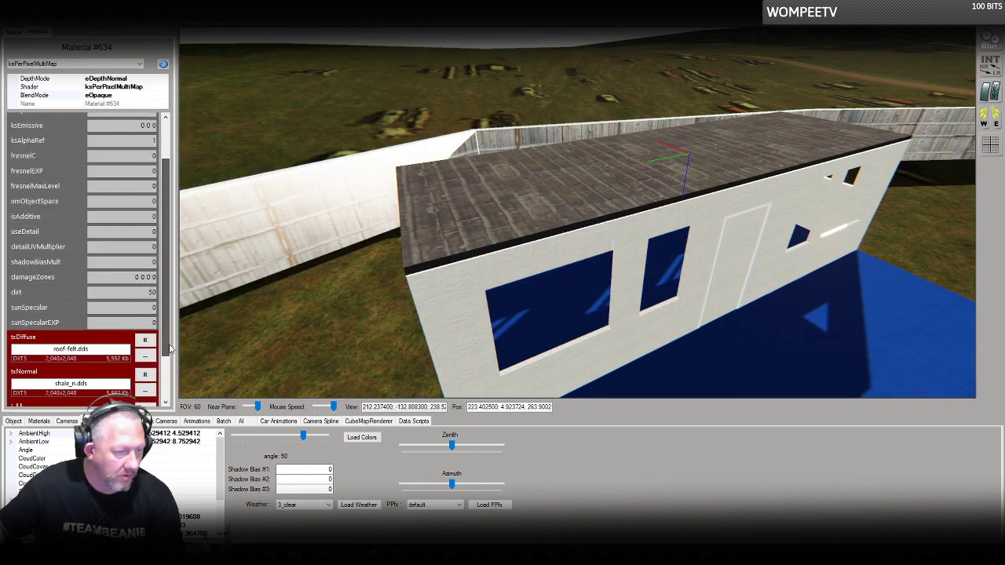
left_click(146, 399)
key("m")
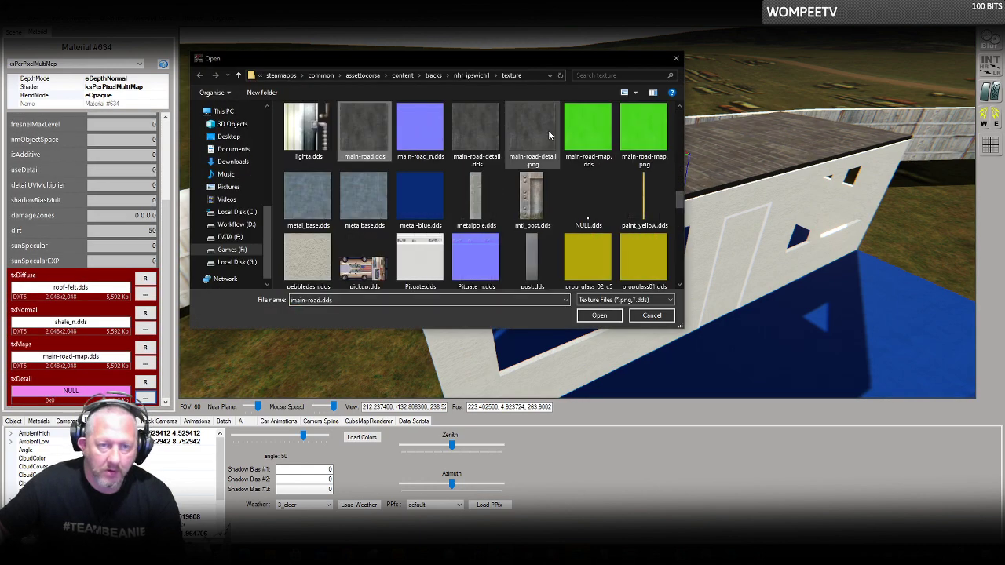
double_click(471, 131)
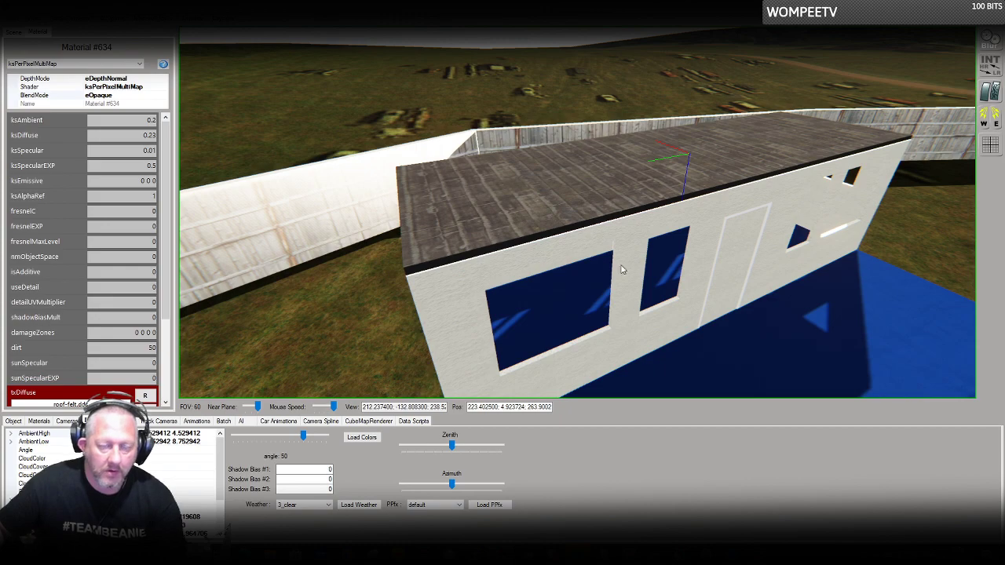
mouse_move(626, 270)
right_mouse_down()
mouse_move(676, 269)
mouse_move(679, 281)
mouse_move(651, 302)
mouse_move(633, 255)
mouse_move(634, 267)
right_mouse_up()
key("Down")
key("Up")
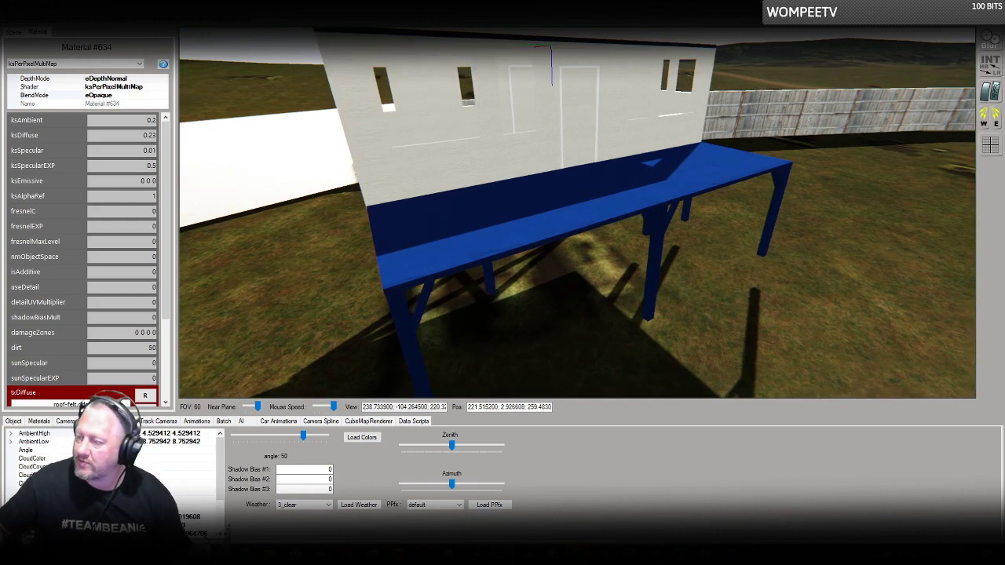
key("alt+Tab")
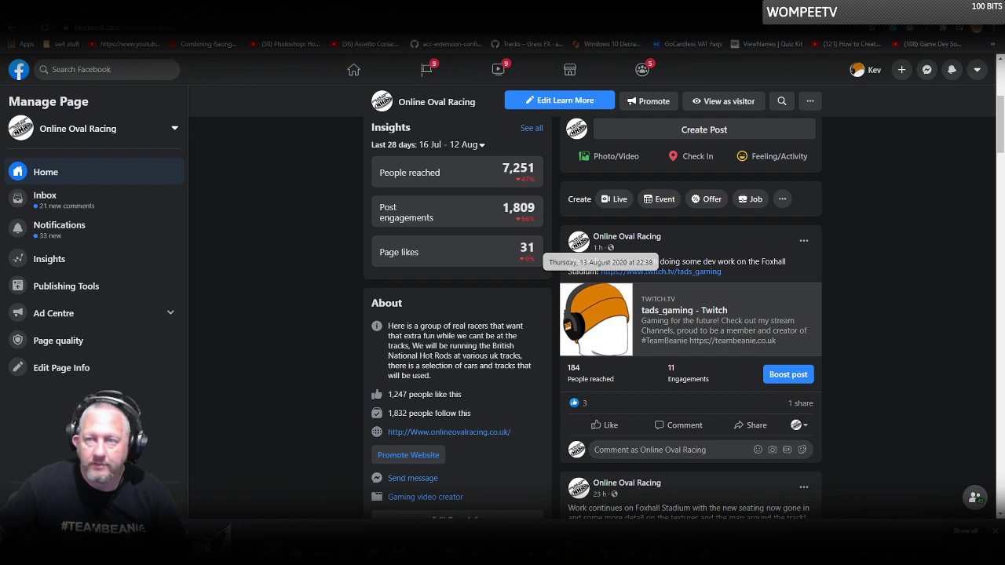
key("alt+Tab")
Select the cabin's pebbledash wall and change its material shader to ksPerPixelMultiMap.
left_click(437, 153)
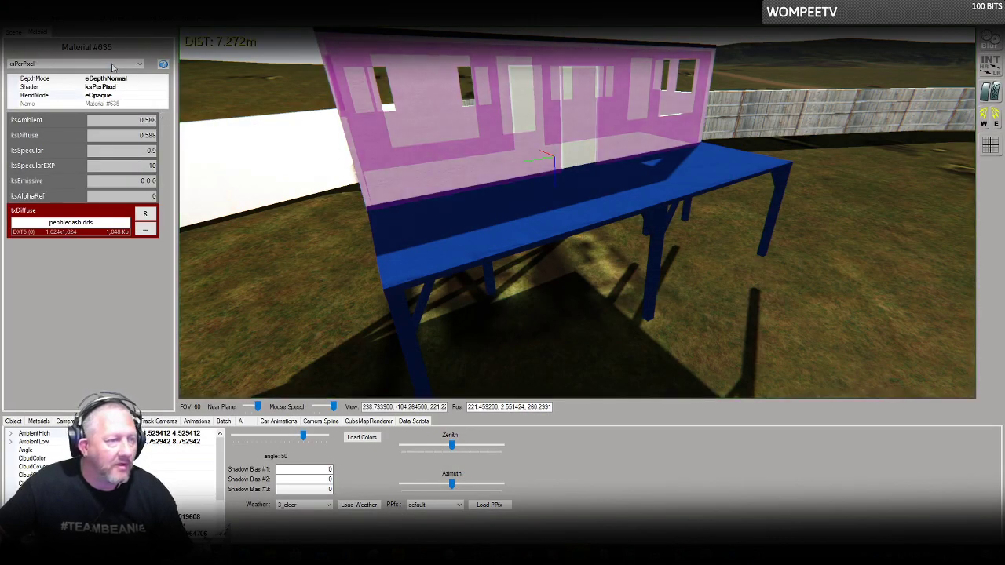
left_click(139, 64)
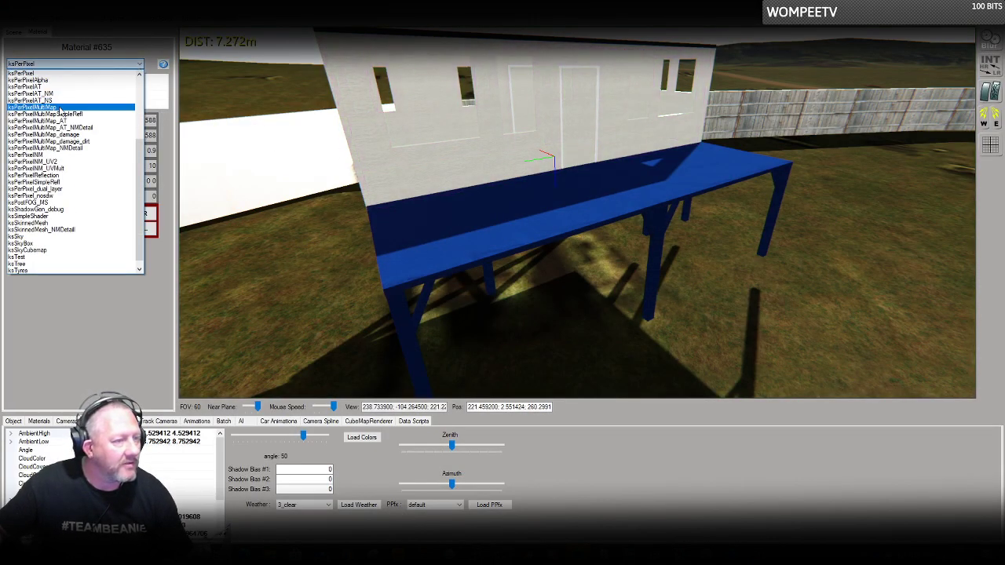
left_click(61, 108)
Assign pebbledash_n.dds from the track's texture folder as the pebbledash wall material's txNormal texture.
left_click_drag(163, 146, 162, 224)
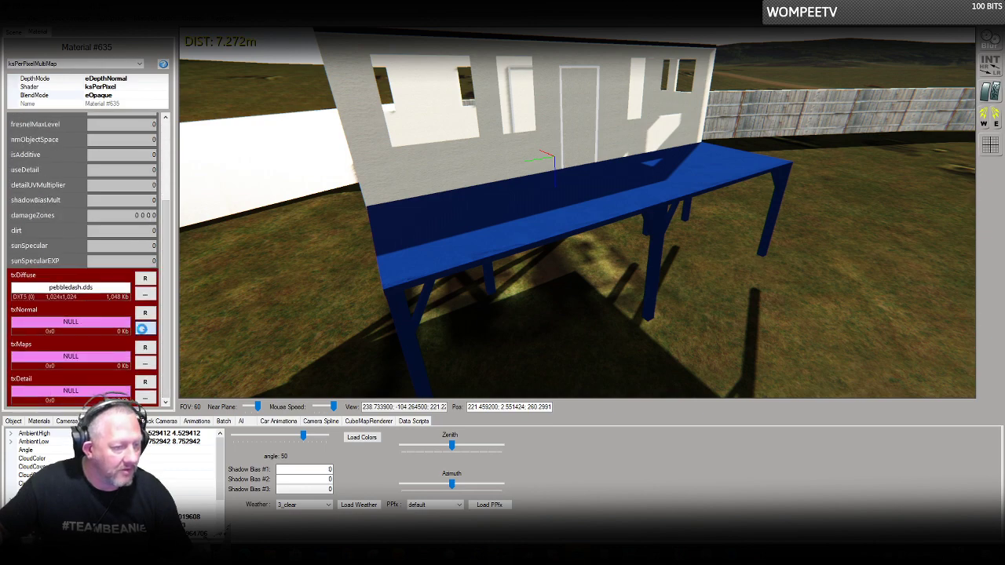
left_click(144, 329)
left_click(419, 210)
key("p")
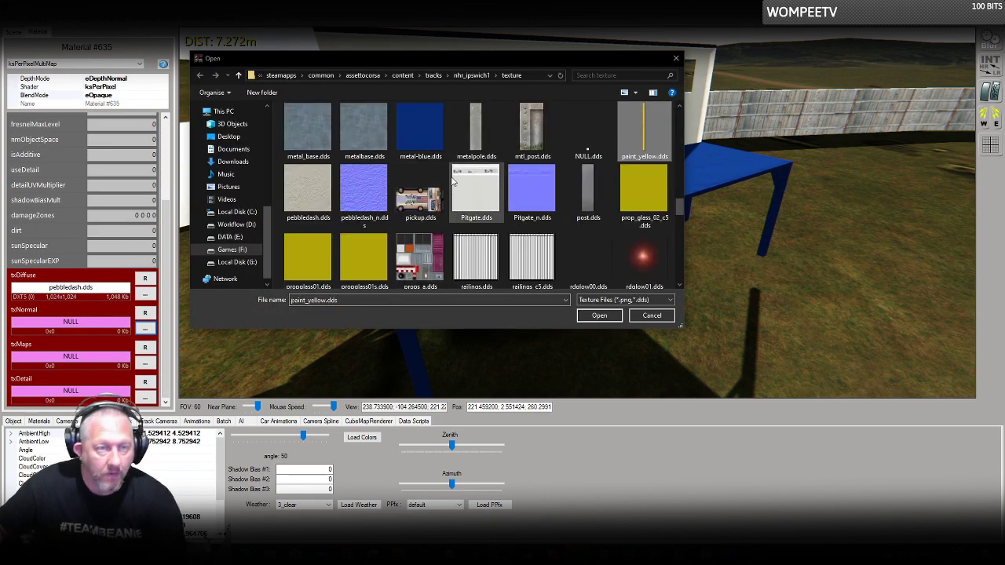
double_click(361, 193)
left_click_drag(166, 240, 166, 322)
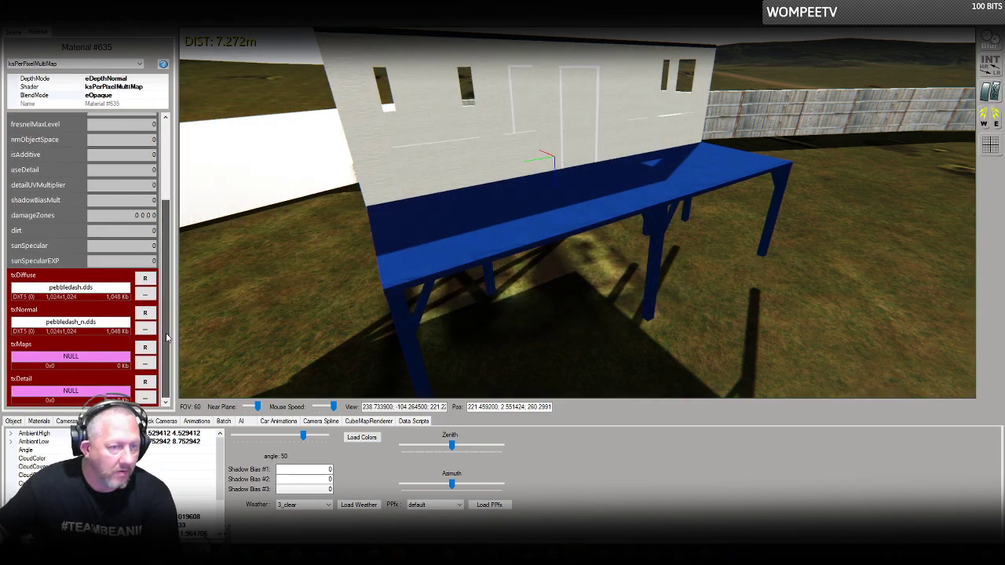
Assign main-road-map.dds as the pebbledash material's txMaps texture and main-road-detail.dds as its txDetail texture.
left_click(144, 363)
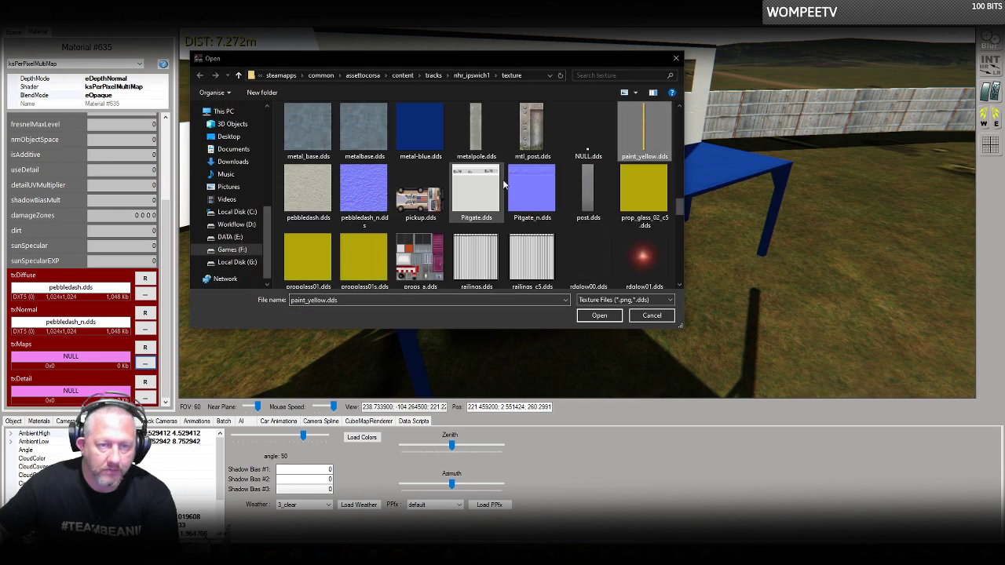
scroll(547, 194, "up", 1)
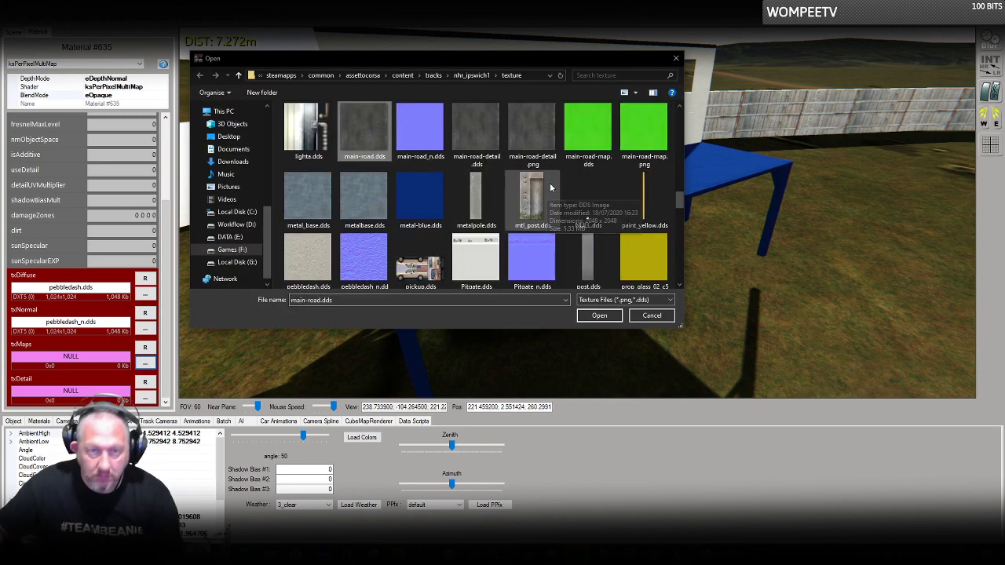
double_click(580, 132)
scroll(166, 346, "down", 3)
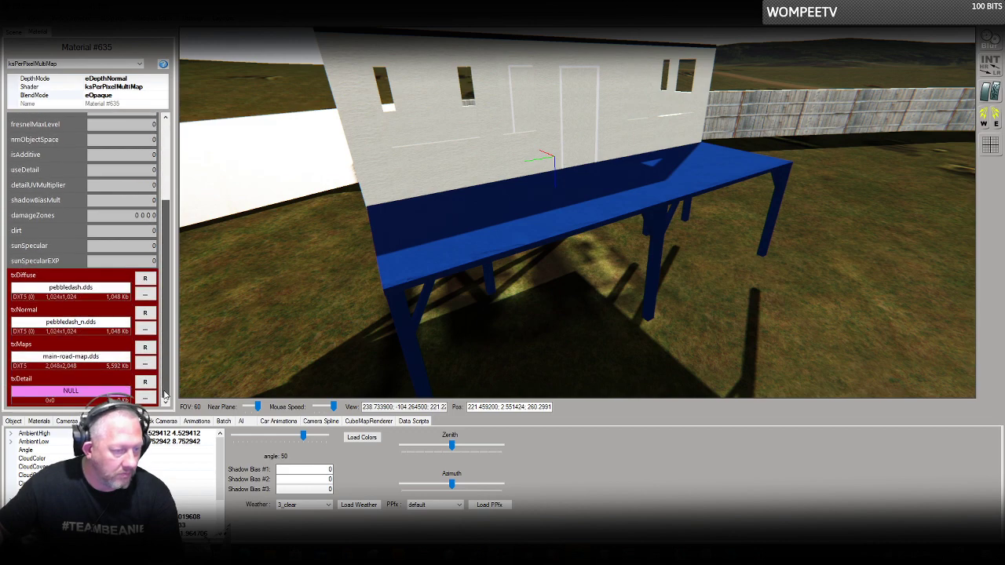
left_click(145, 363)
scroll(534, 135, "down", 5)
double_click(471, 128)
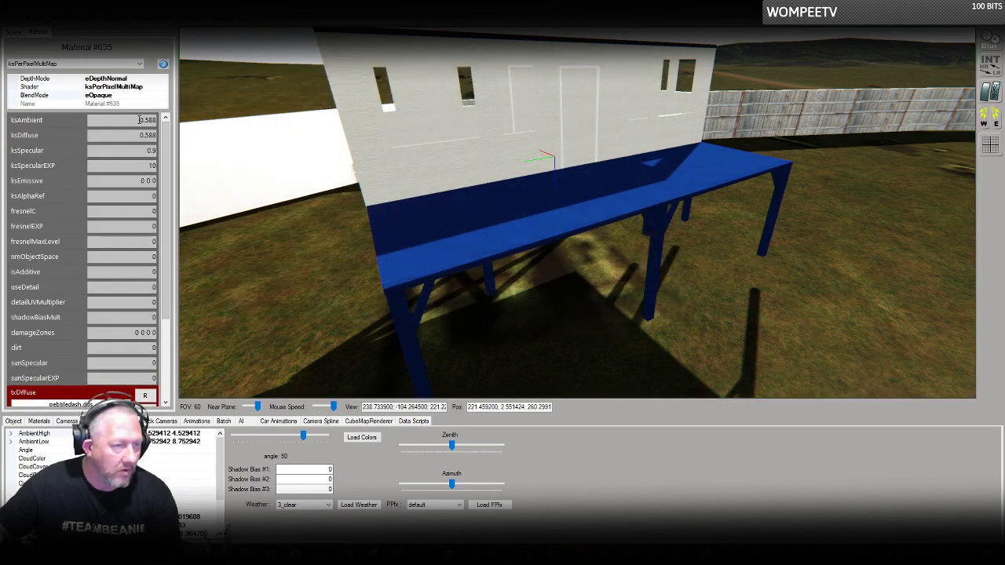
Set the pebbledash material's ksAmbient to 0.2, ksDiffuse to 0.23, ksSpecular to 0.01, ksSpecularEXP to 0.5, ksAlphaRef to 1 and dirt to 50.
left_click_drag(138, 121, 155, 119)
type("0.2")
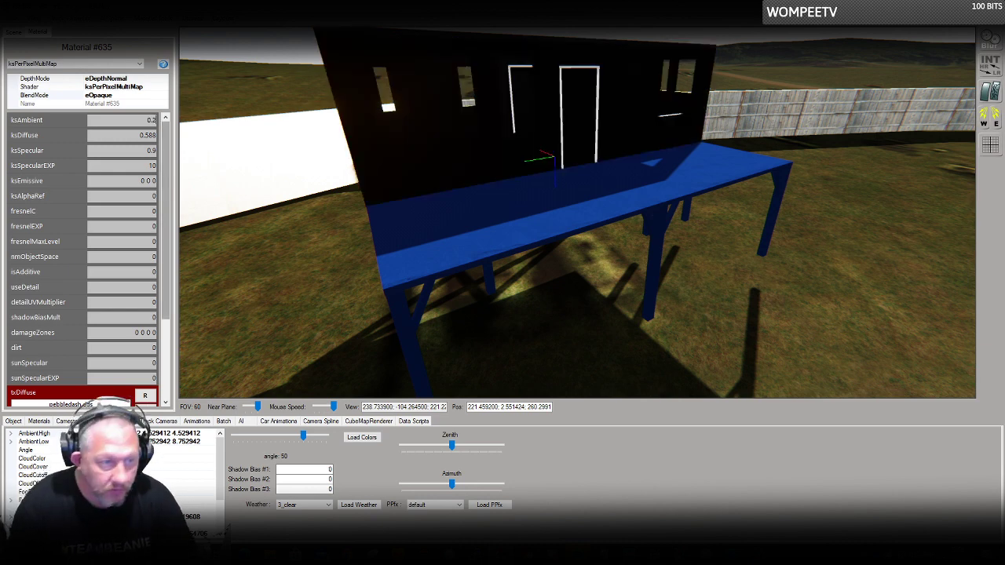
key("Tab")
type("0")
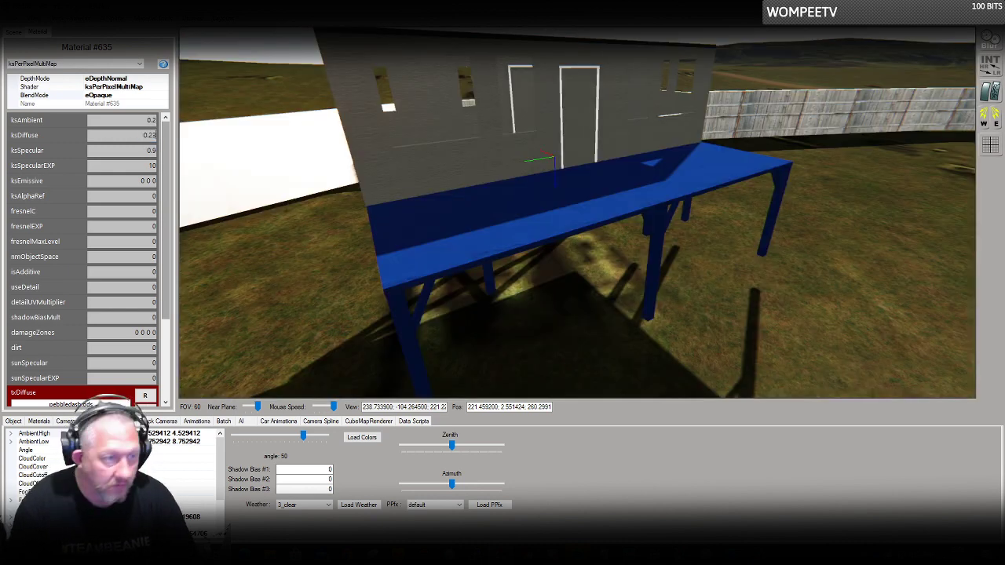
key("Tab")
type("0")
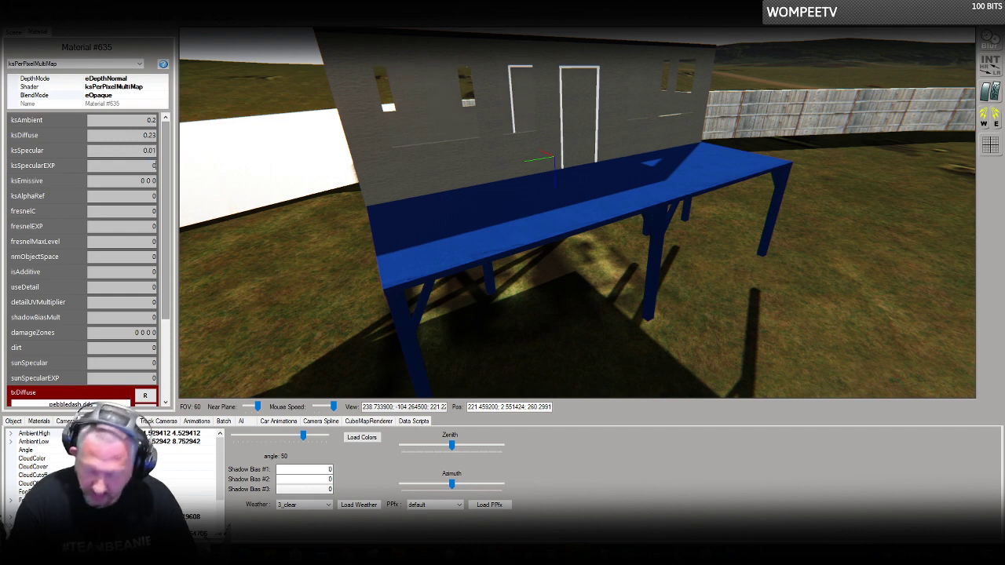
key("Tab")
key("Tab")
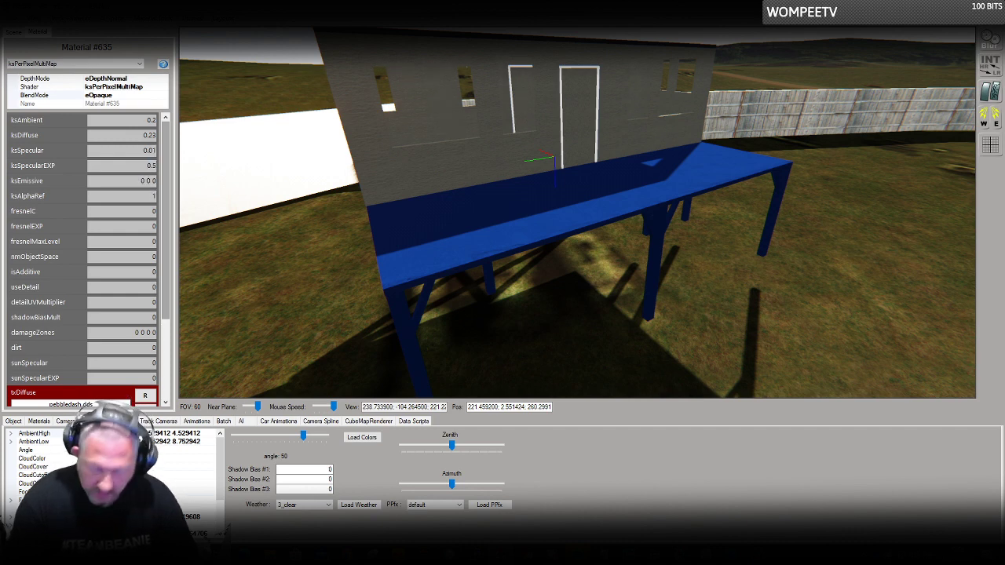
key("Tab")
key("Tab")
key("Tab")
key("Tab")
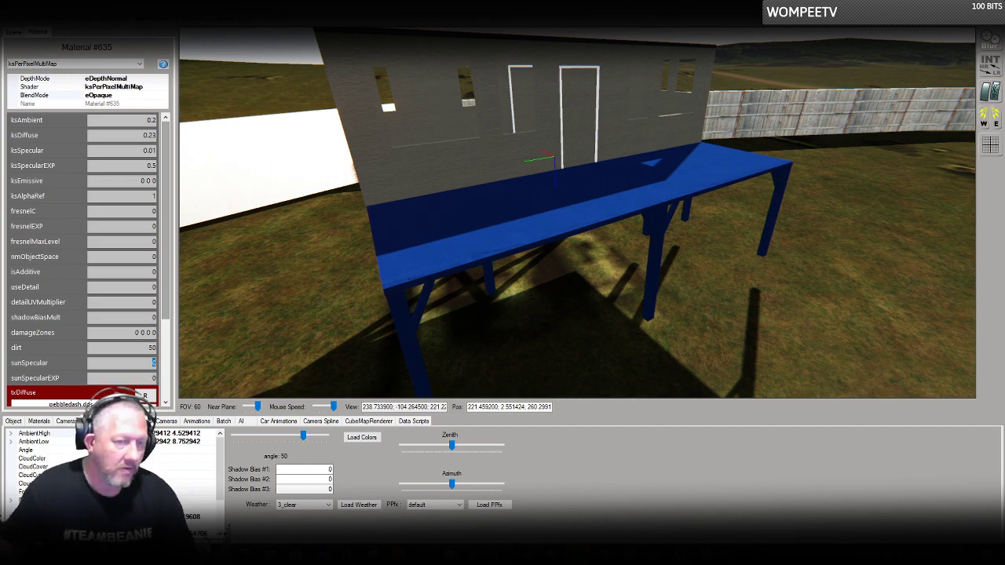
right_click_drag(469, 229, 401, 216)
left_click(592, 245)
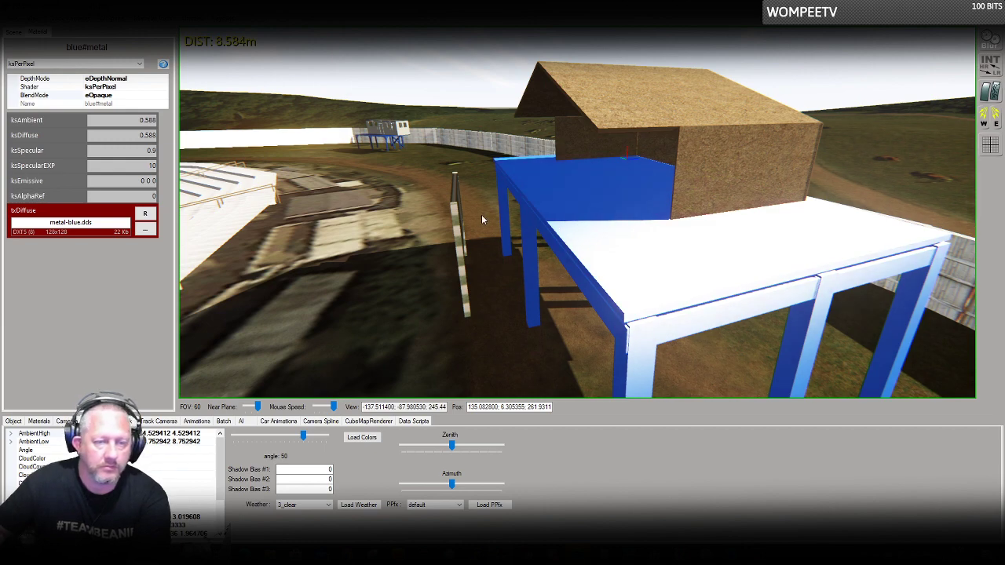
left_click(446, 222)
right_click_drag(447, 222, 359, 213)
Save the track as a KN5 file over the existing nhr_ipswich1.kn5 in the nhr_ipswich1 track folder.
left_click(12, 17)
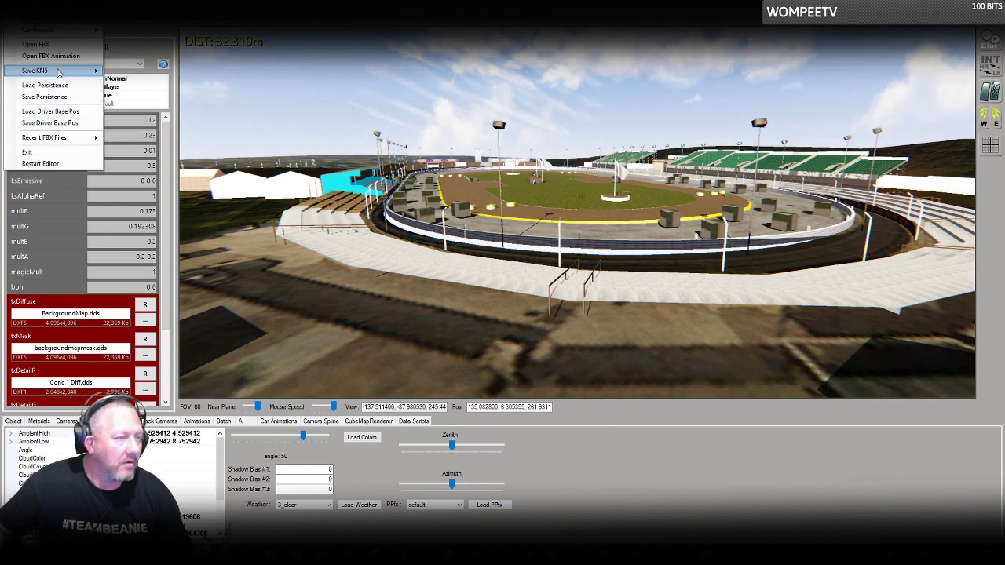
mouse_move(67, 71)
left_click(128, 94)
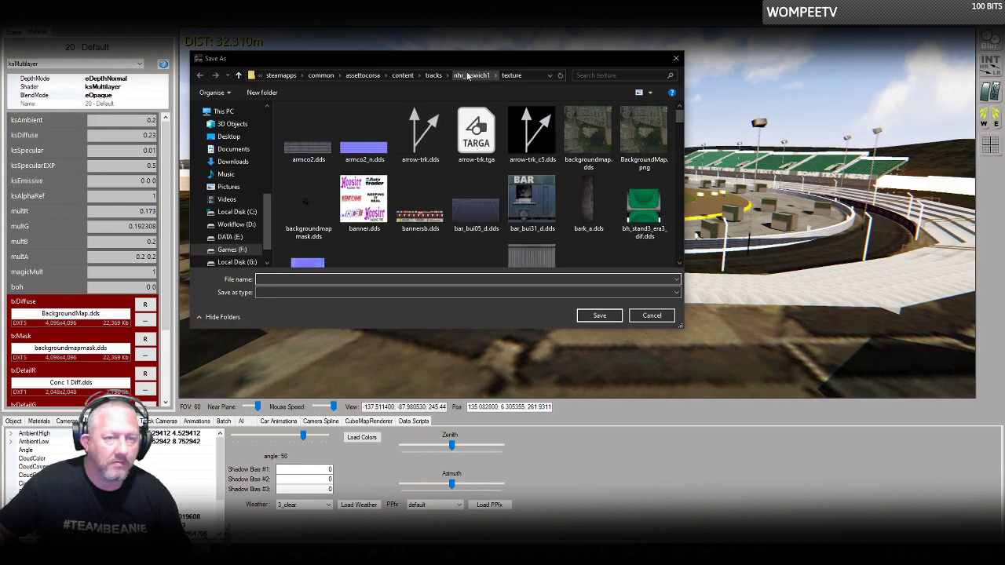
double_click(317, 210)
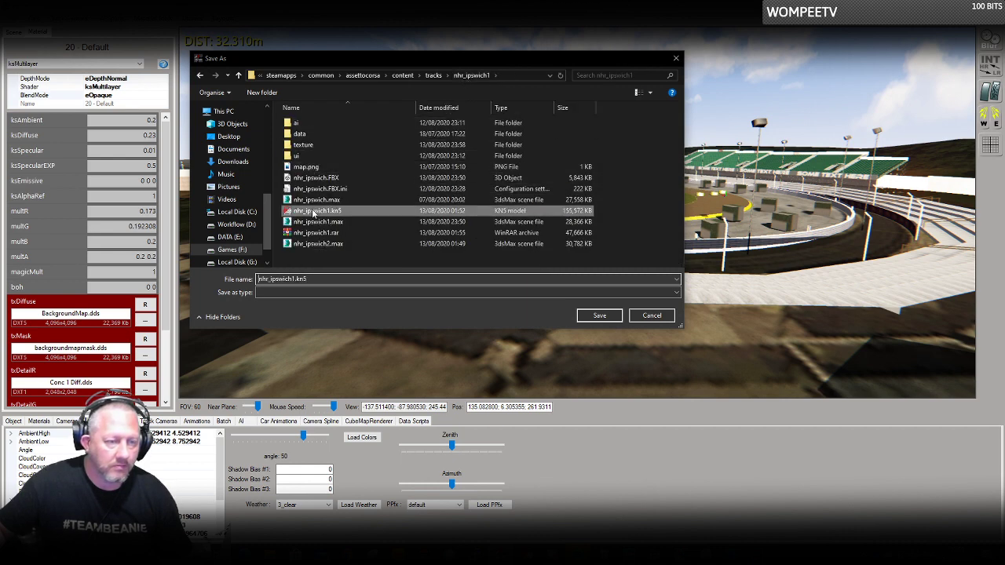
left_click(527, 277)
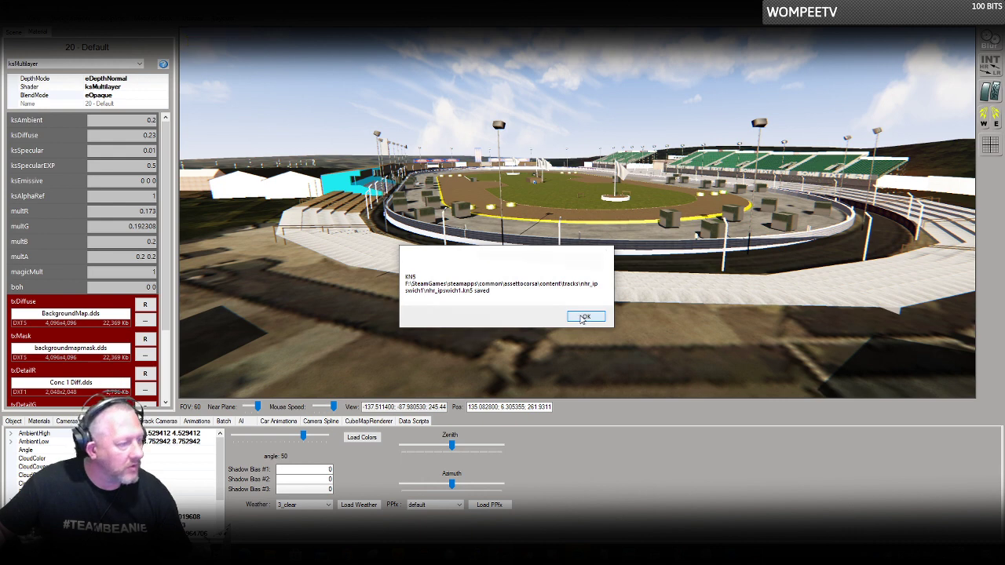
left_click(585, 317)
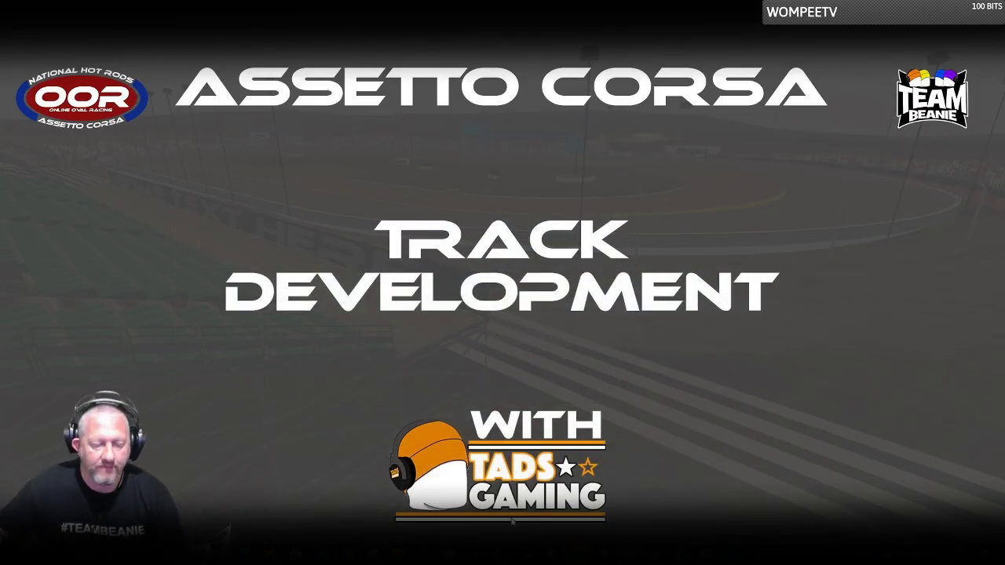
Switch to Content Manager, launch a practice session at Foxhall Stadium DEV with the Mini National Hot Rod, and enter the car.
mouse_move(501, 554)
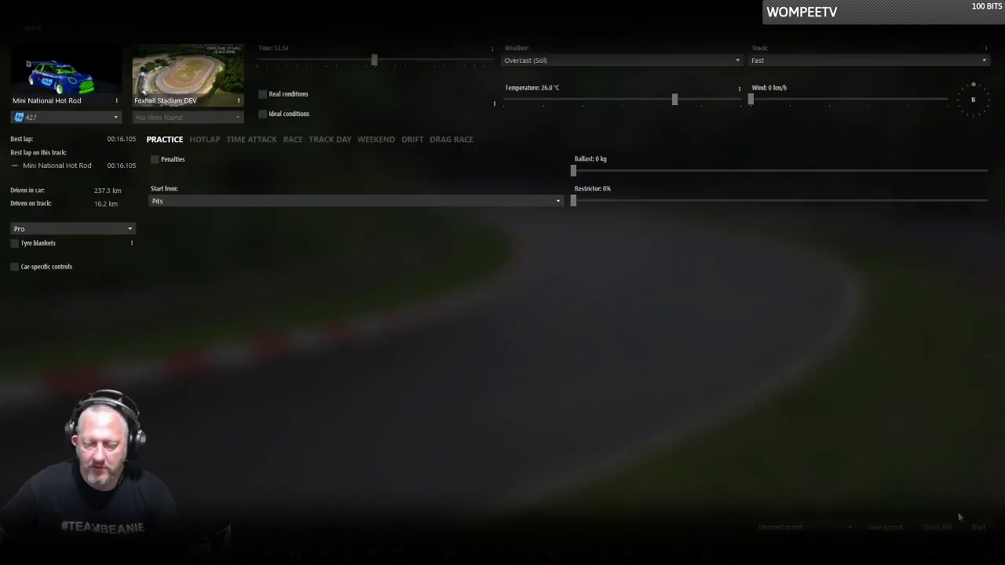
left_click(979, 527)
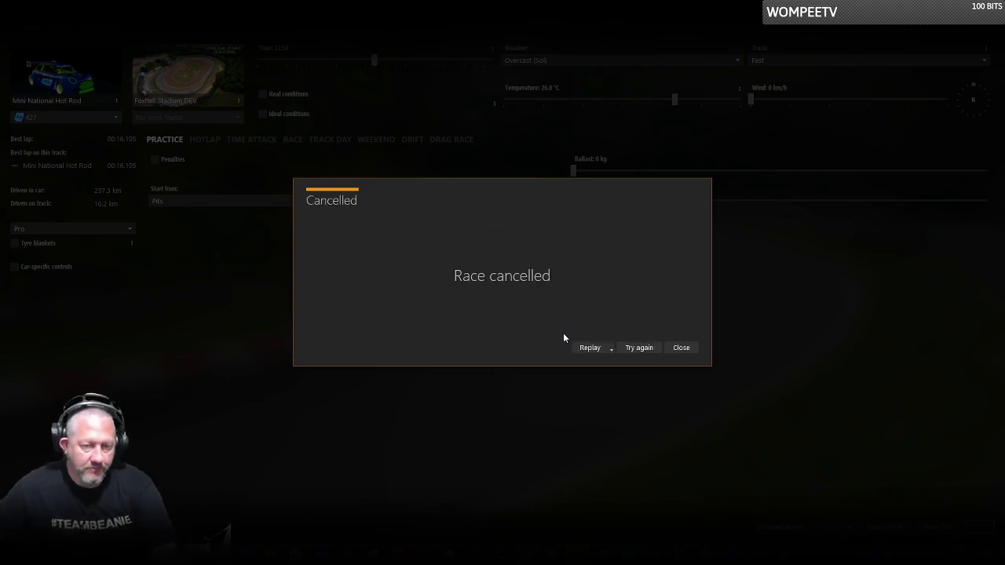
left_click(681, 349)
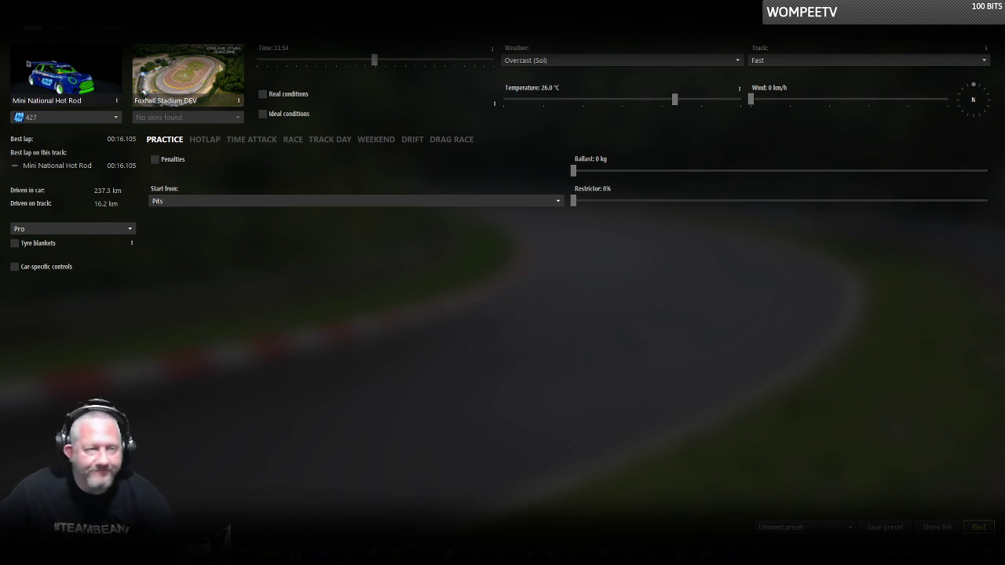
mouse_move(210, 107)
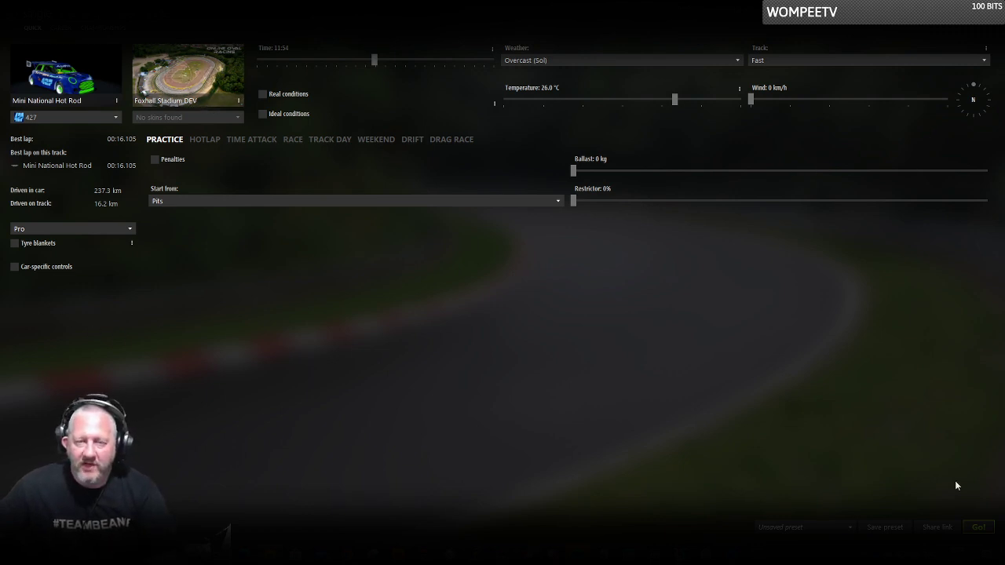
left_click(978, 527)
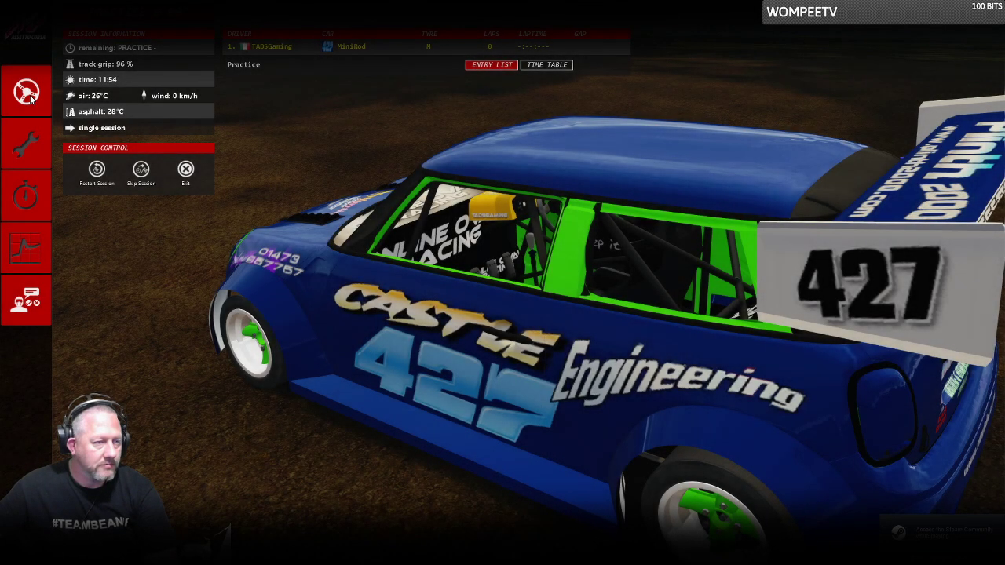
left_click(28, 92)
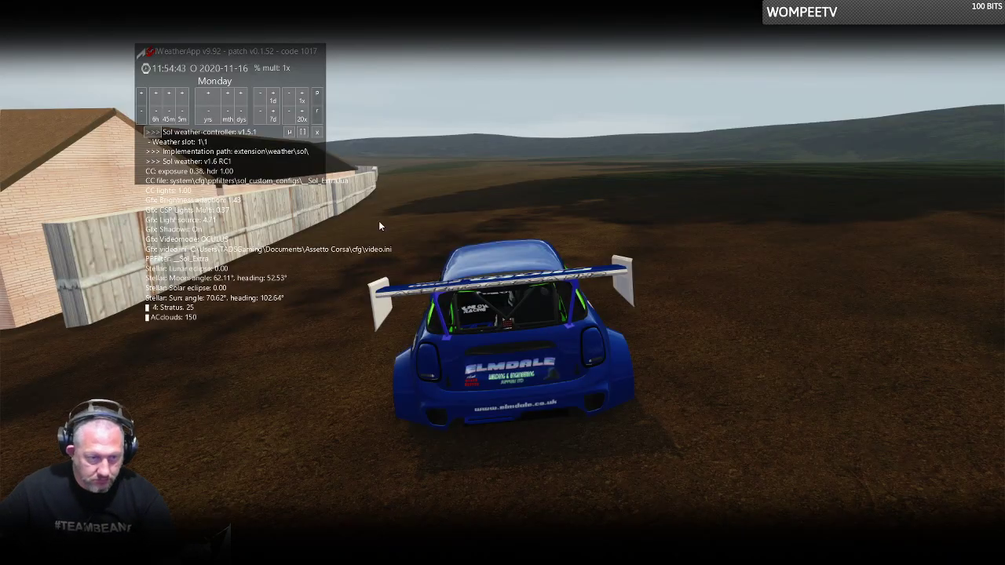
Close the weather app's debug readout and examine the cabins' pebbledash walls and their window views of the track.
left_click(317, 132)
right_click_drag(511, 236, 180, 288)
key("Up")
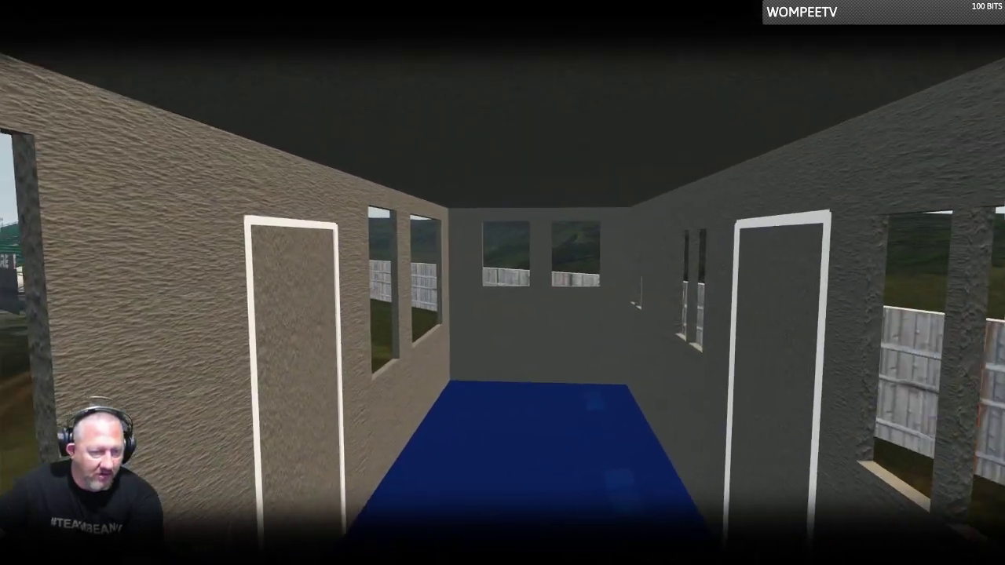
key("w")
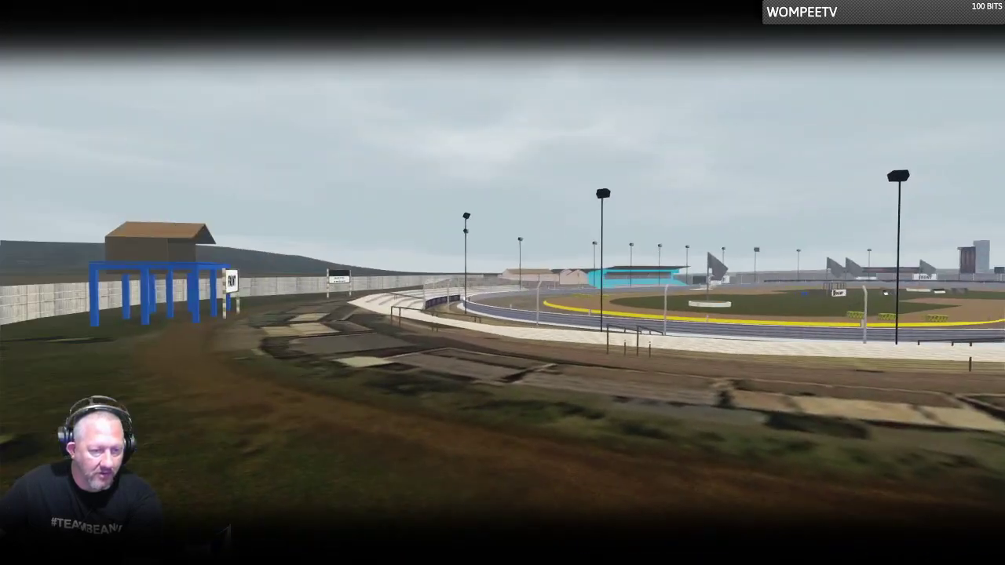
key("w")
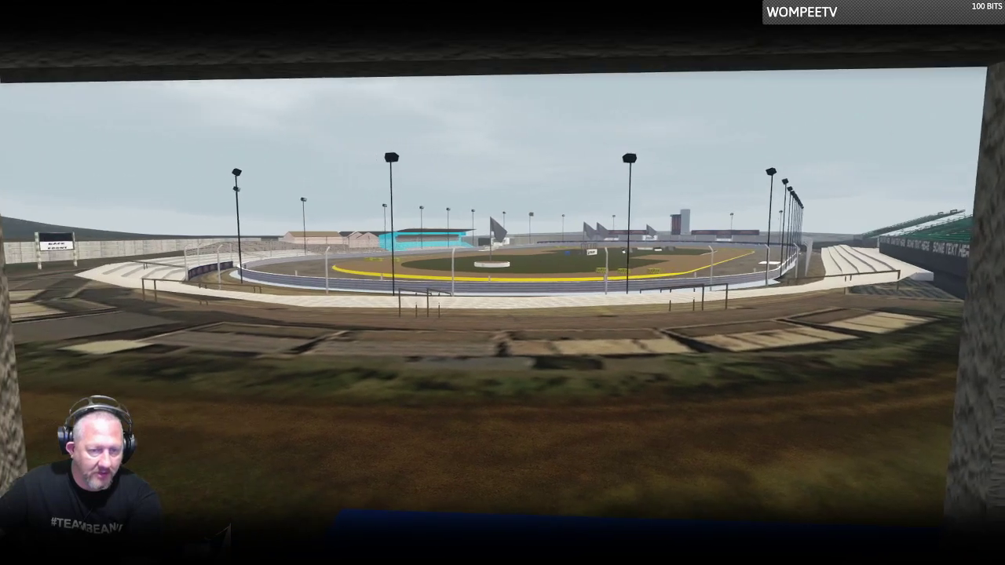
key("a")
key("a")
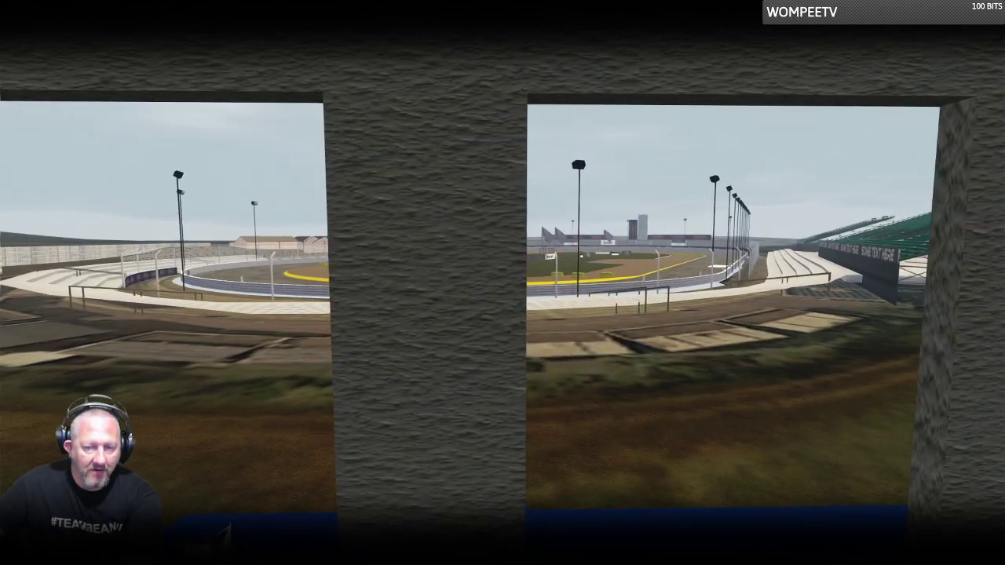
key("a")
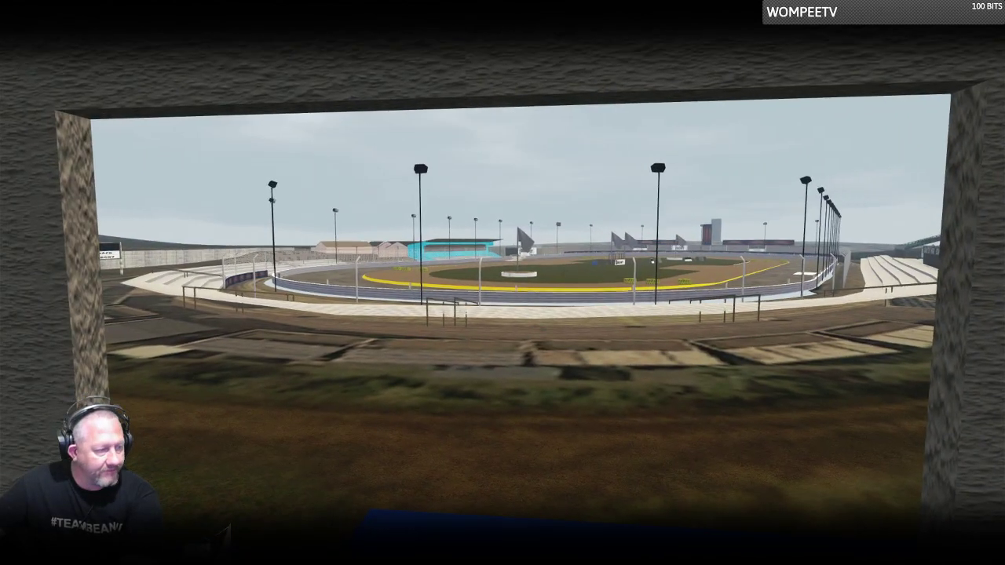
key("a")
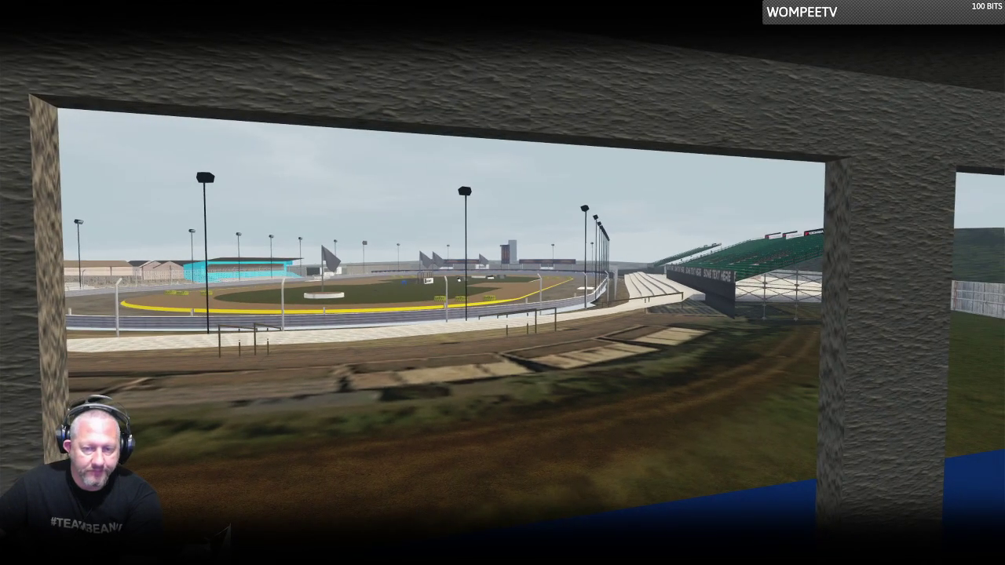
key("a")
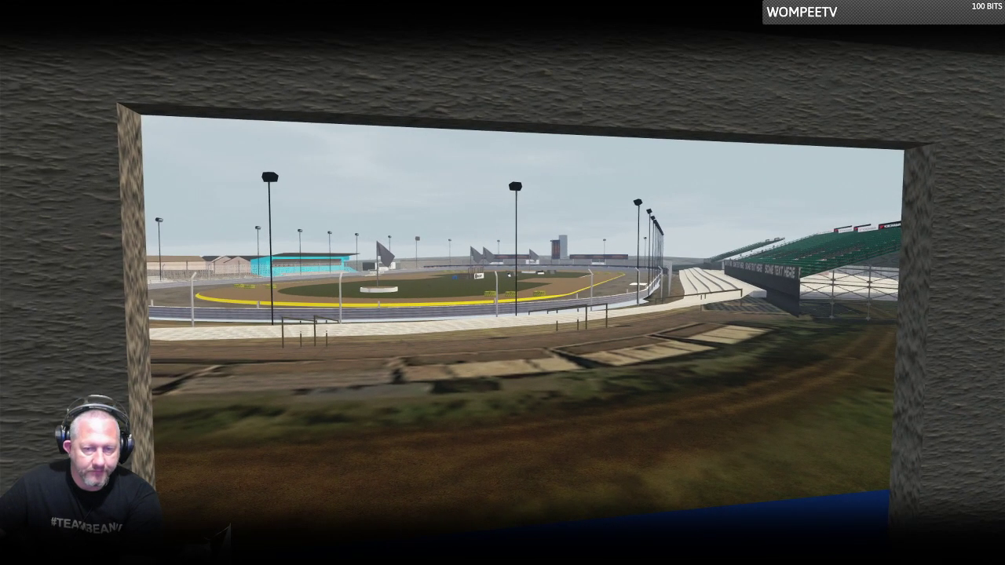
Fly the free camera over the stadium to examine the oval, grandstands, advertising boards and perimeter fence.
key("w")
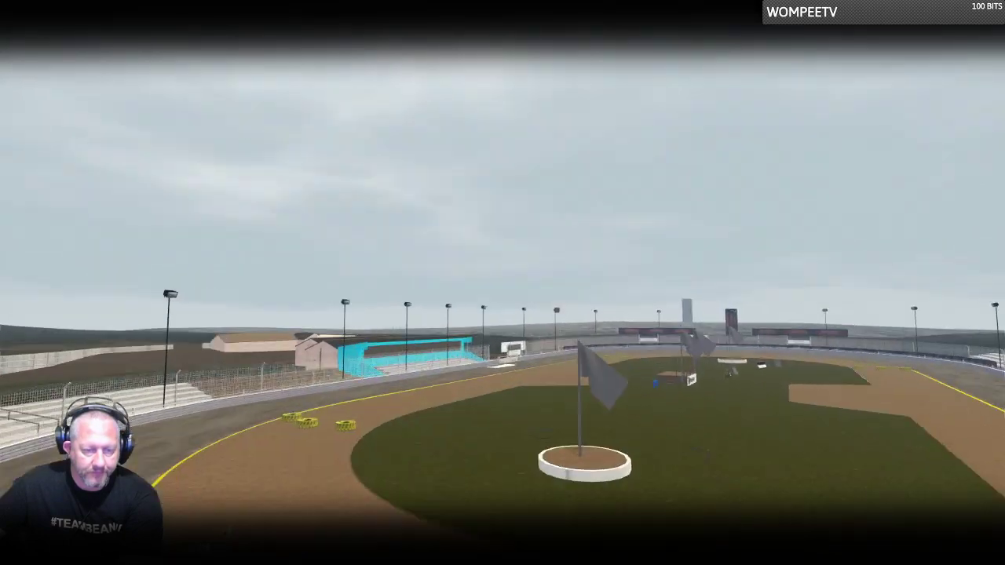
key("w")
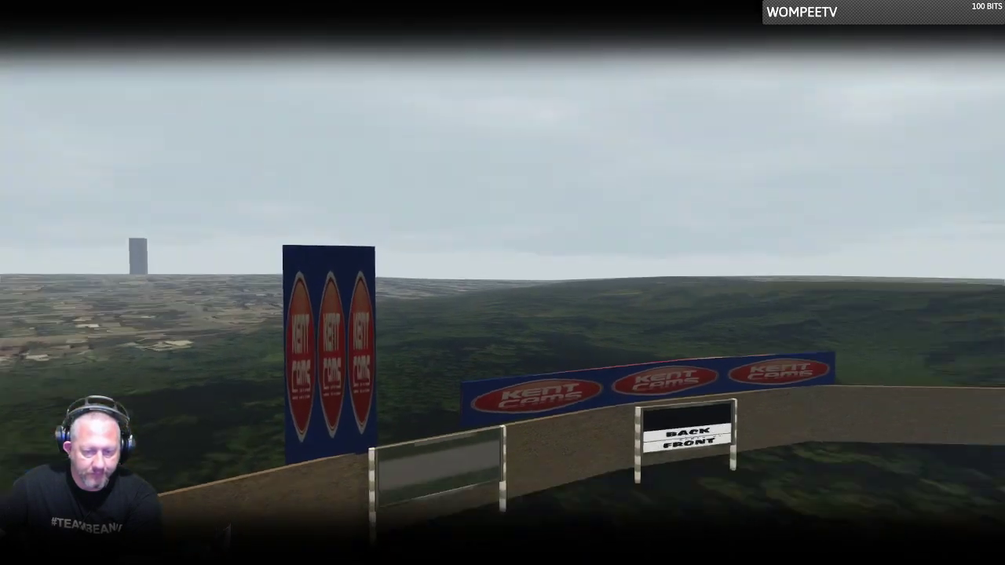
key("s")
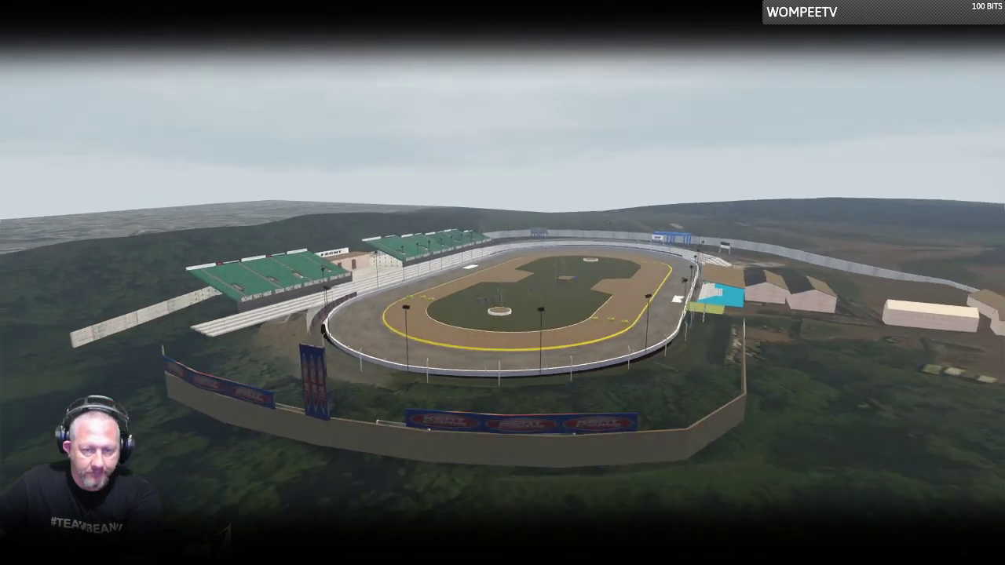
key("w")
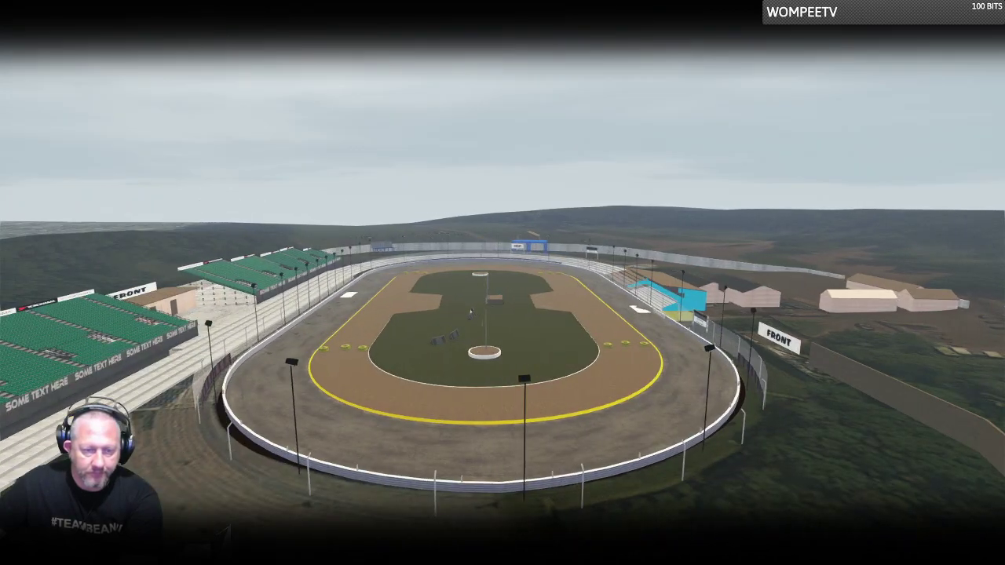
Fly the free camera from the end of the oval over the infield to examine the grass, tyre markers, boards and centre podium.
key("a")
key("d")
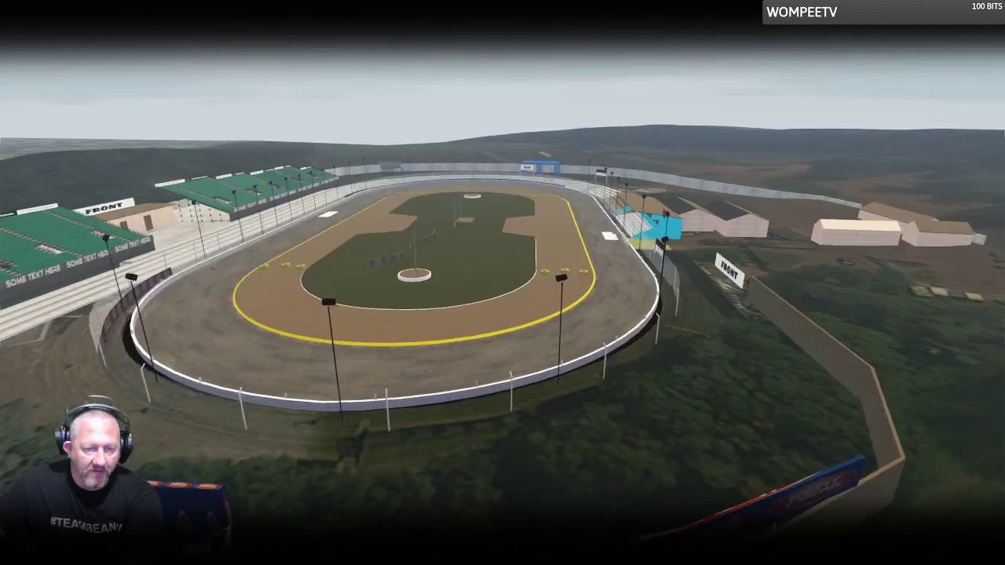
key("w")
key("w")
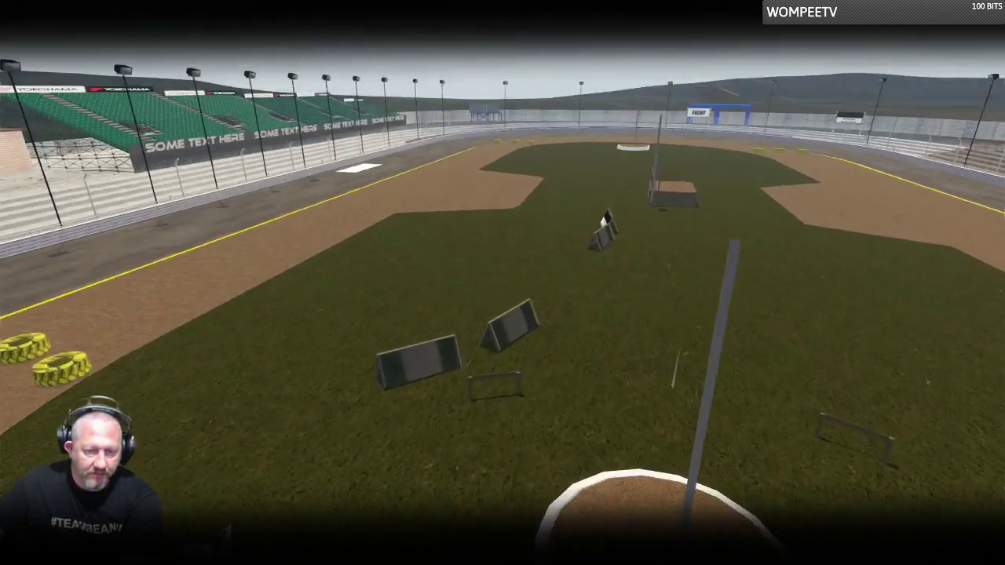
key("s")
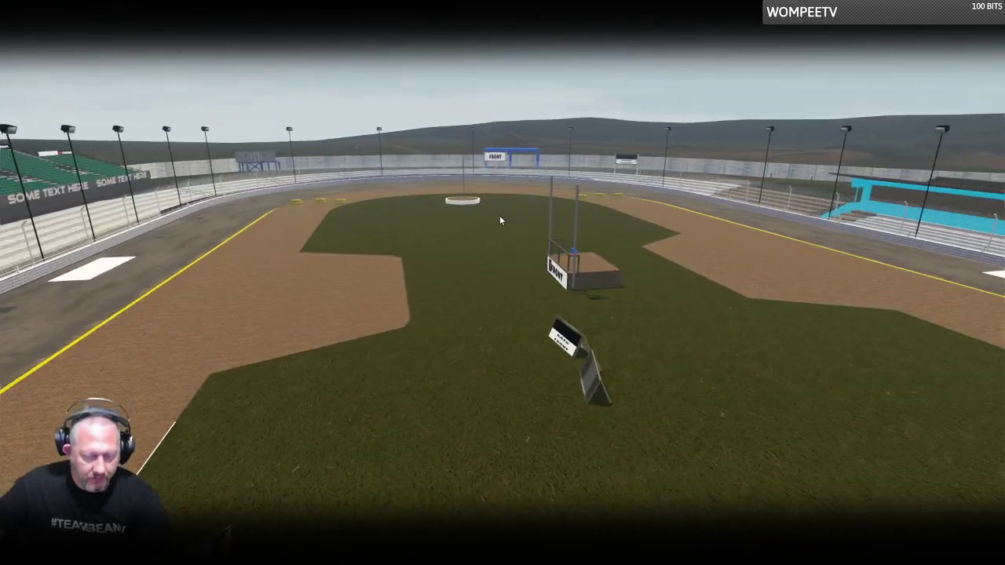
Return to the pits, load the mini-beta setup saved for nhr_ipswich1 and start driving.
key("Escape")
left_click(500, 246)
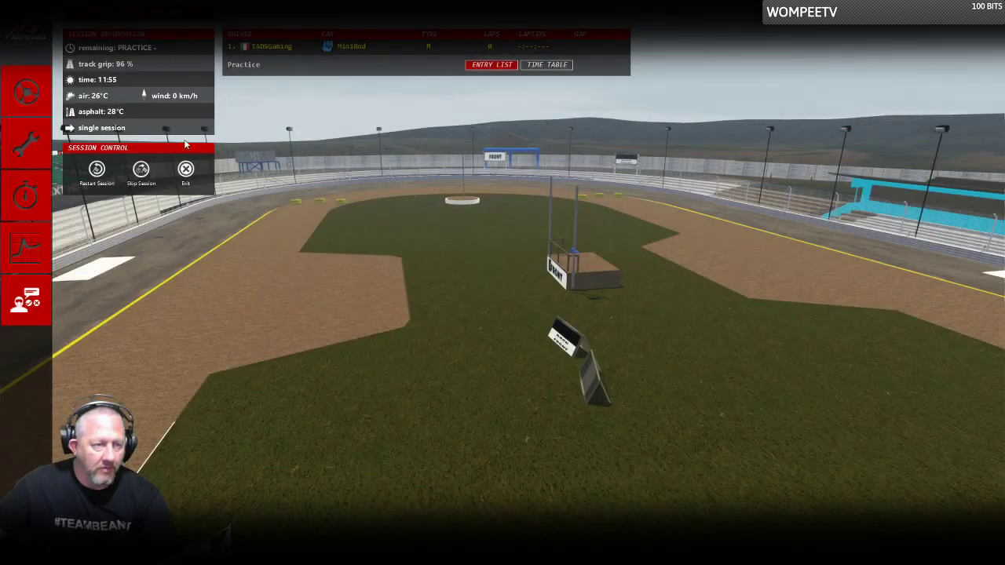
left_click(26, 143)
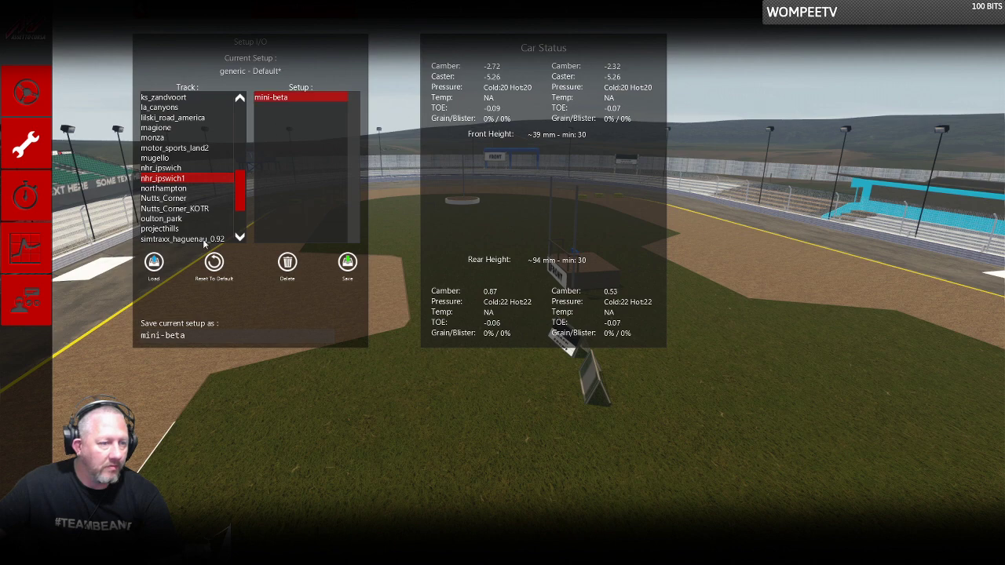
left_click(156, 266)
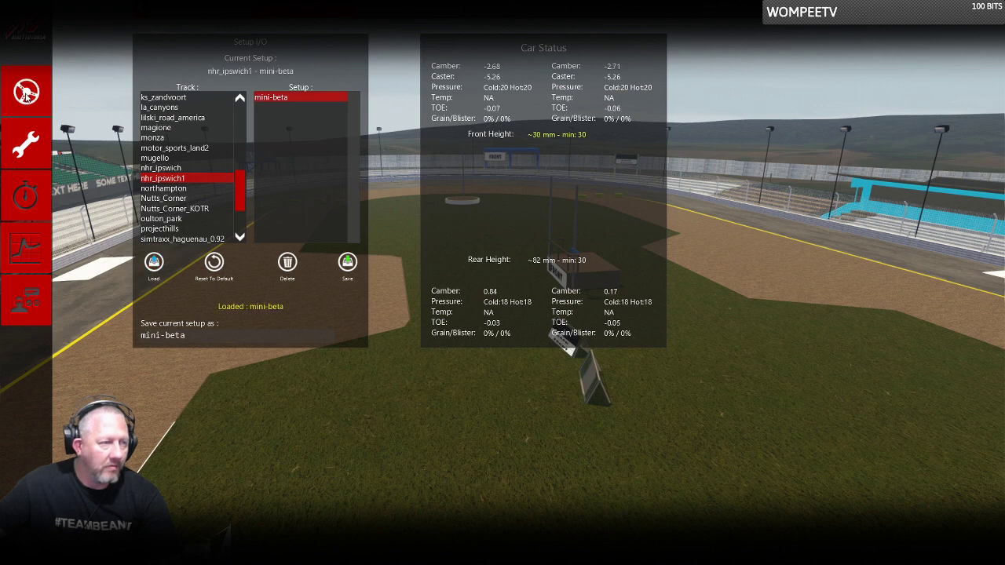
left_click(26, 93)
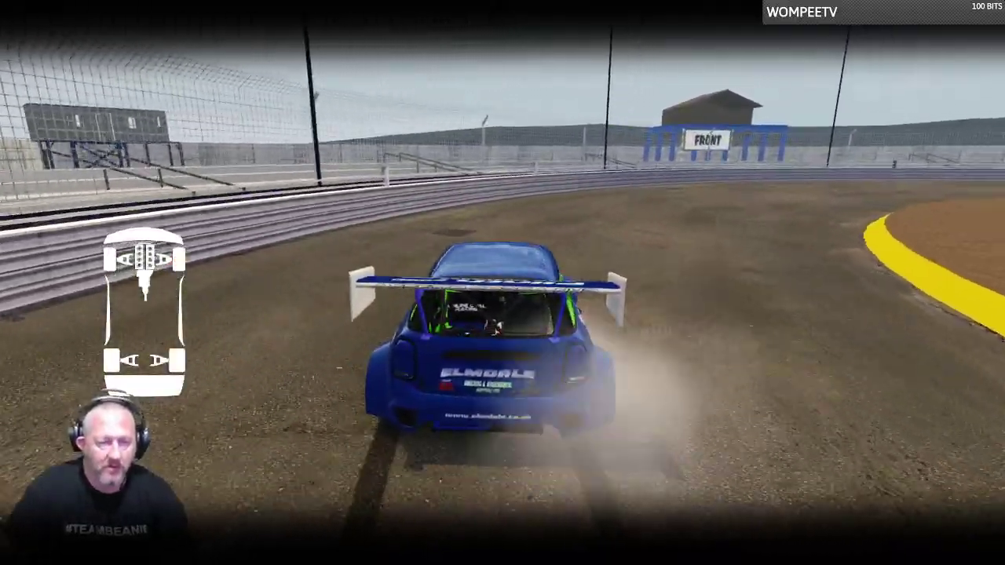
Exit the practice session and close its results summary.
key("Escape")
left_click(500, 366)
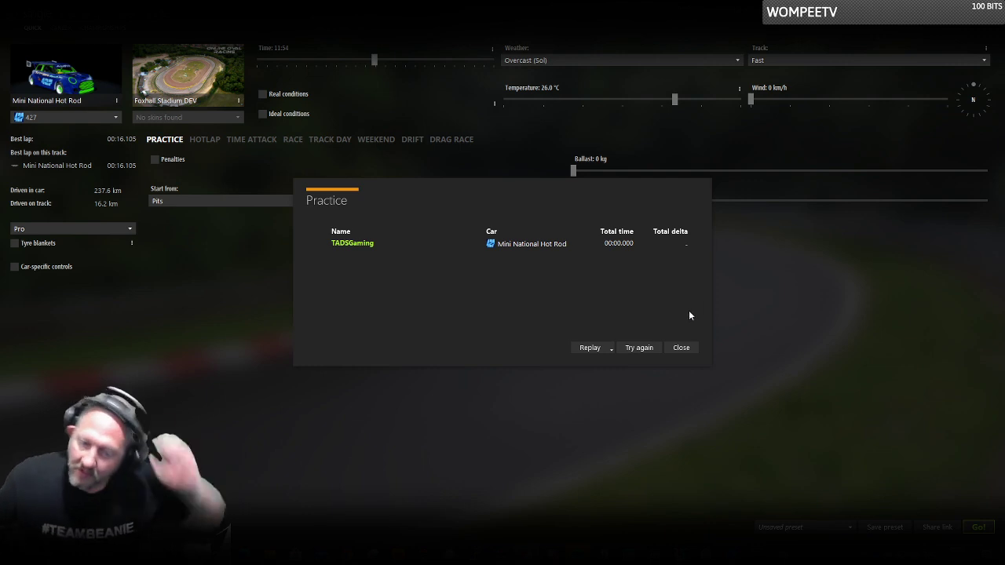
left_click(681, 348)
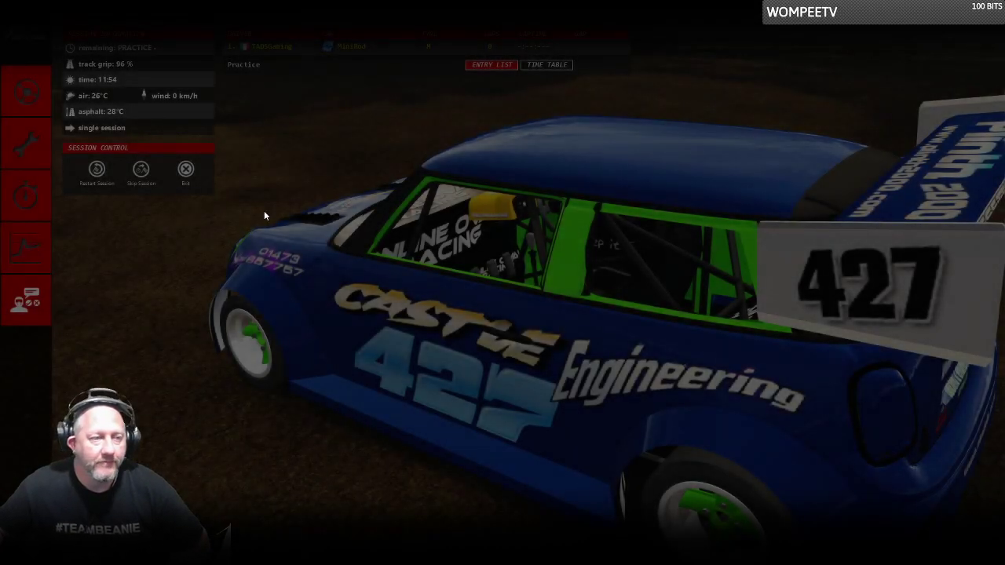
In the relaunched practice session, load the nhr_ipswich1 mini-beta setup again and take the car out.
left_click(26, 144)
left_click(271, 97)
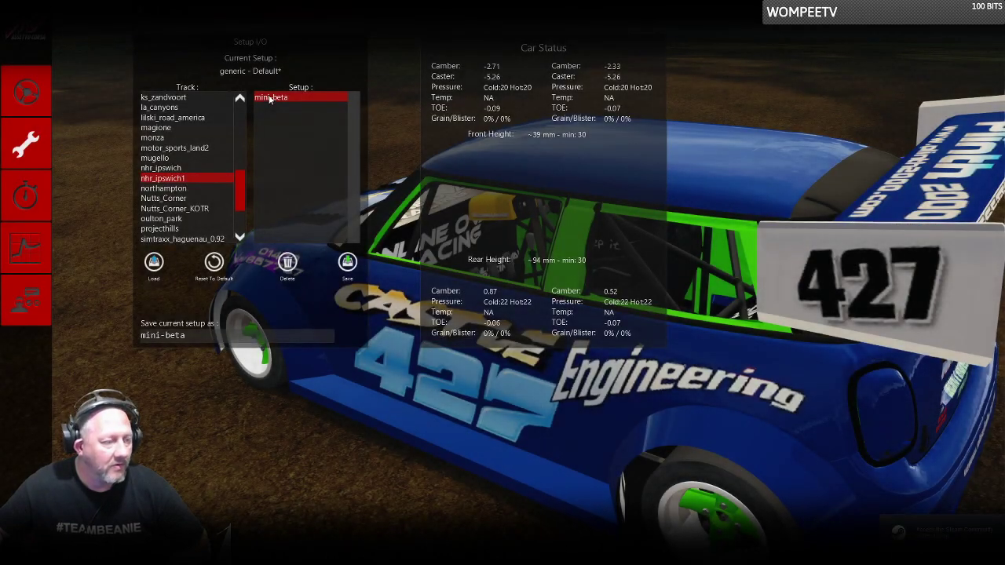
left_click(155, 264)
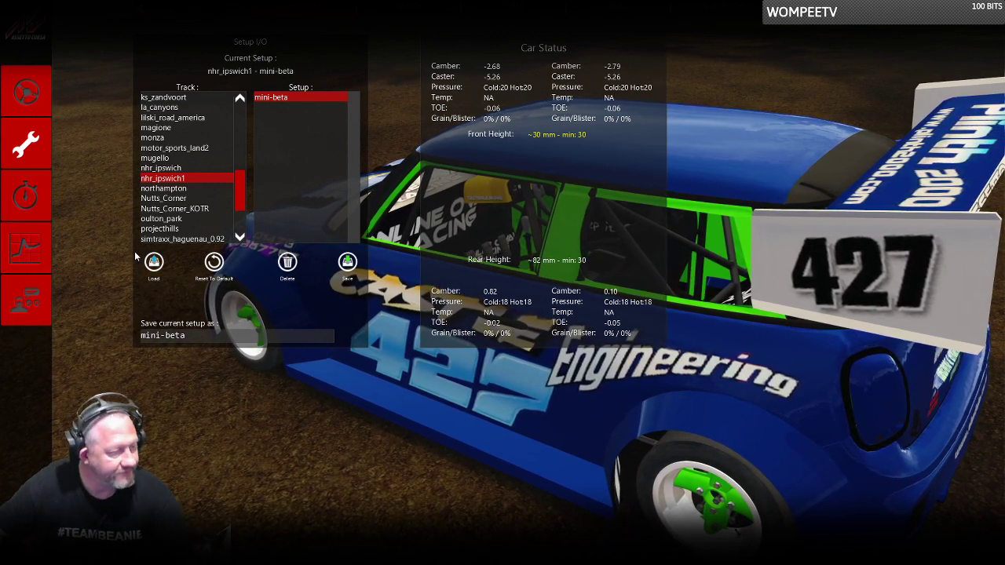
left_click(22, 94)
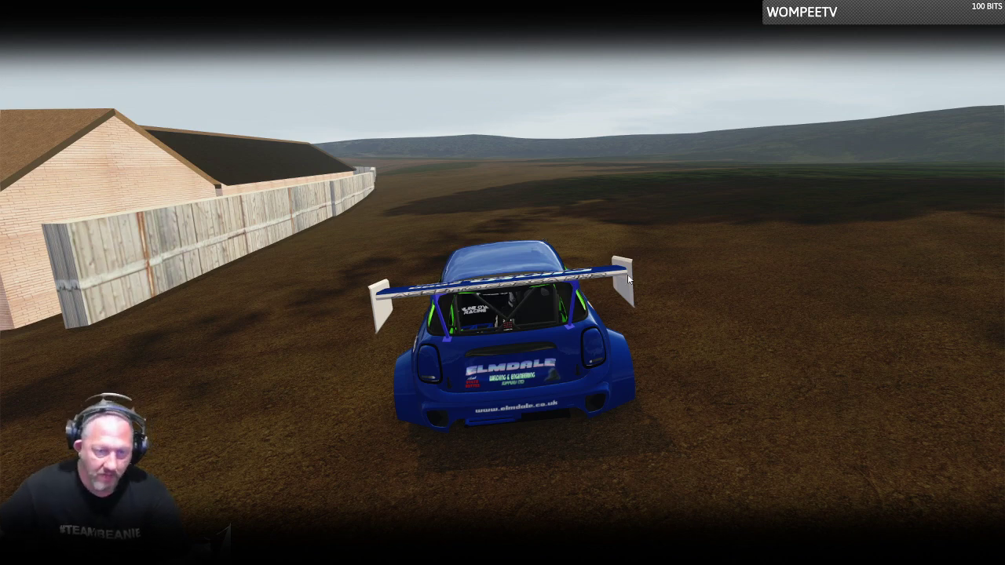
Orbit the free camera around the parked Mini National Hot Rod to examine its nose, rear, wheels and side livery up close.
key("F5")
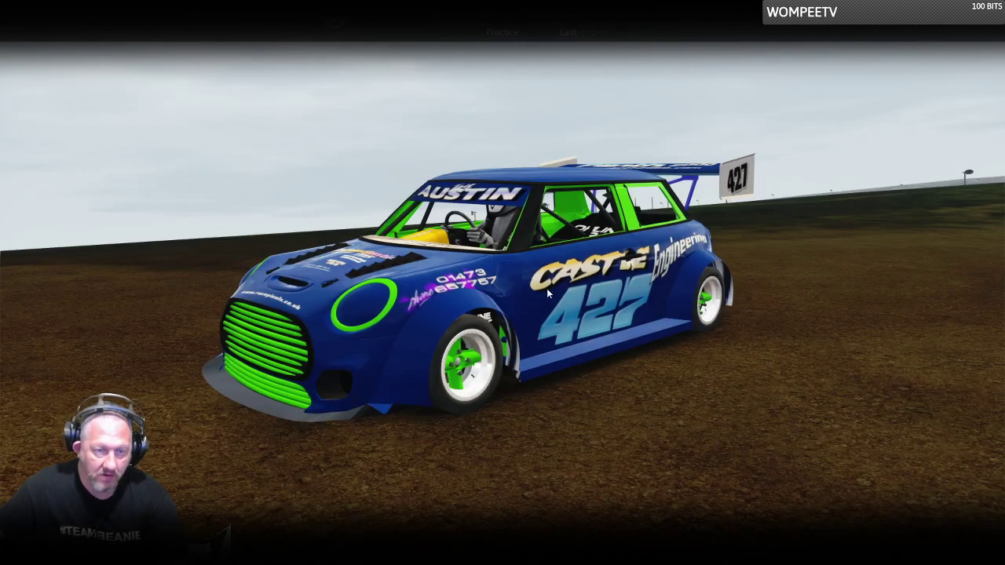
left_click_drag(643, 289, 454, 361)
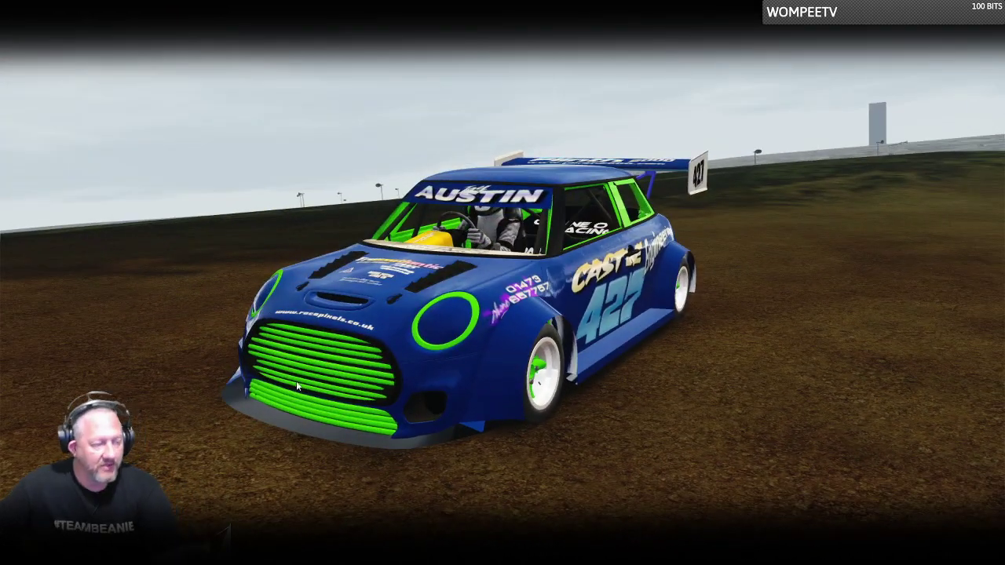
left_click_drag(295, 381, 970, 346)
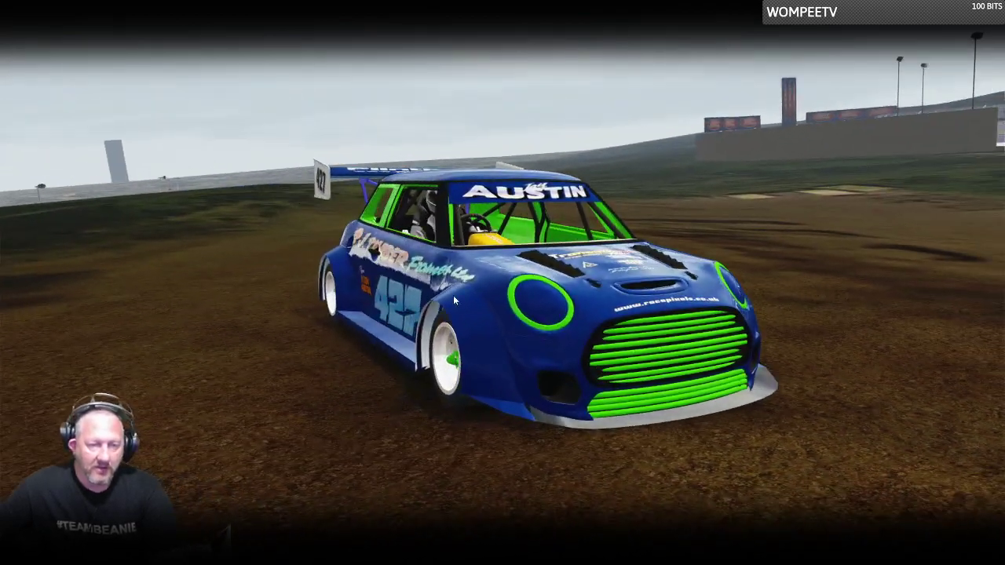
left_click_drag(452, 298, 824, 302)
left_click_drag(406, 277, 645, 284)
left_click_drag(754, 294, 523, 210)
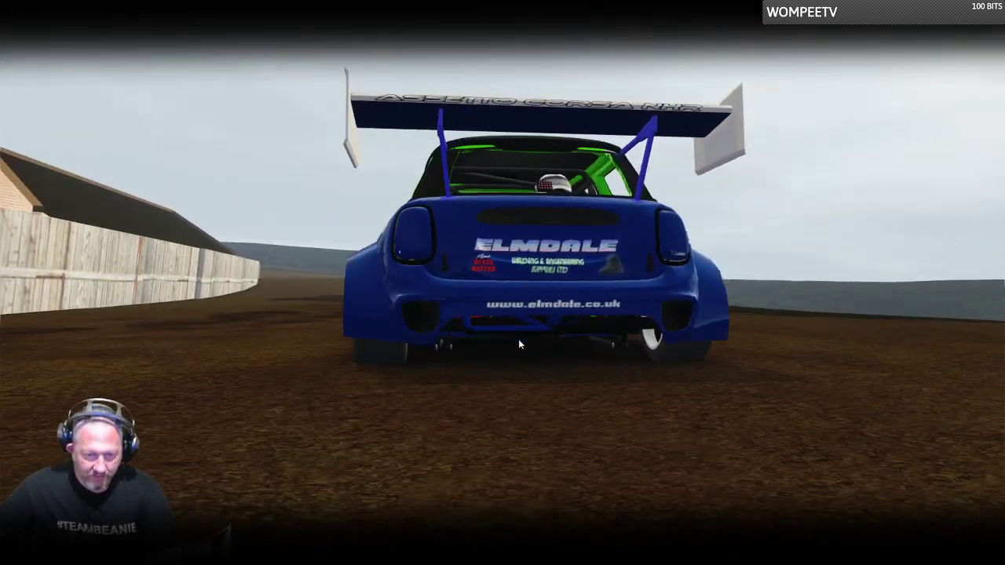
scroll(516, 352, "up", 8)
left_click_drag(507, 356, 982, 354)
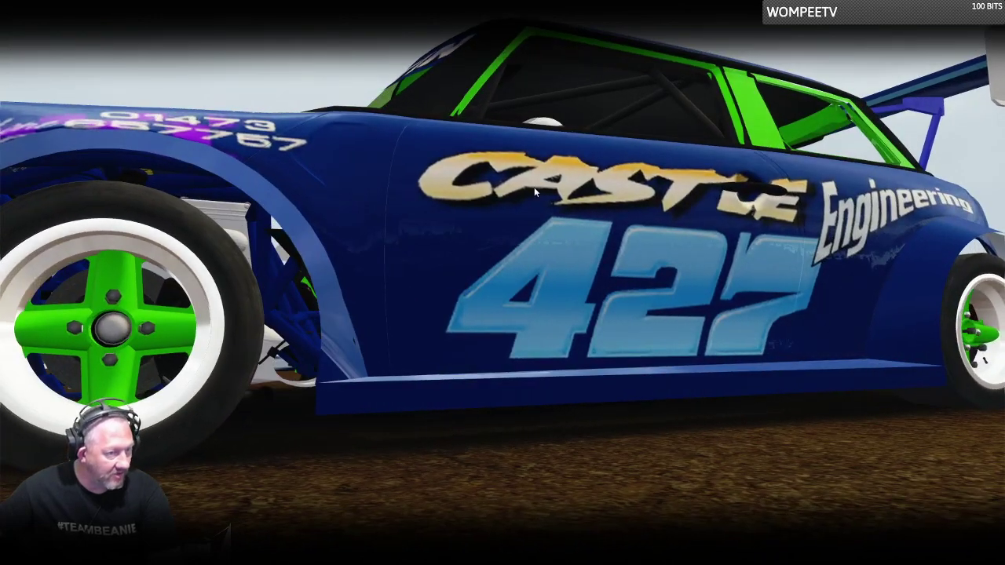
left_click_drag(534, 187, 256, 267)
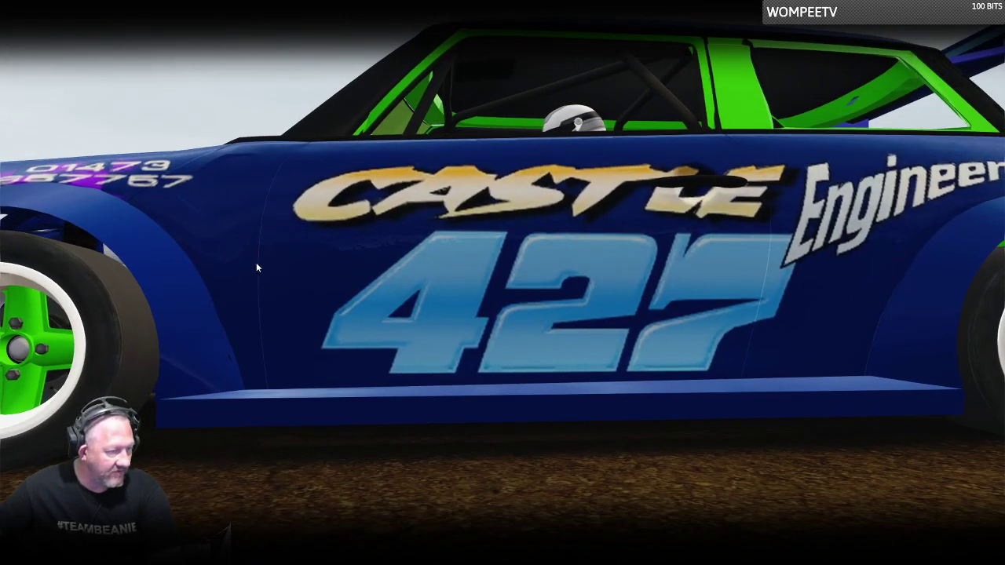
left_click_drag(148, 306, 595, 316)
scroll(518, 352, "down", 5)
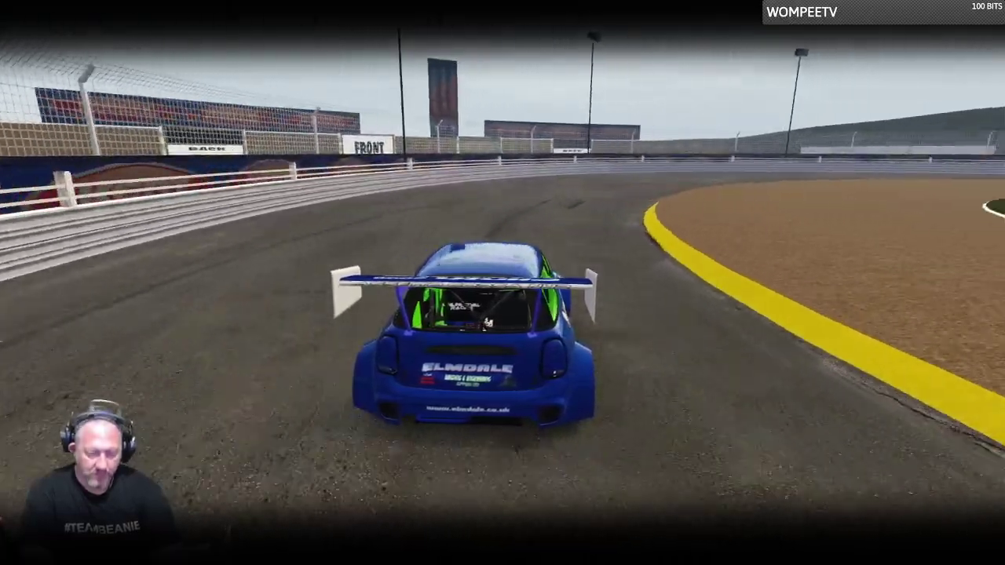
Change the driving view from the chase camera to the cockpit view with the steering wheel.
key("F1")
key("F1")
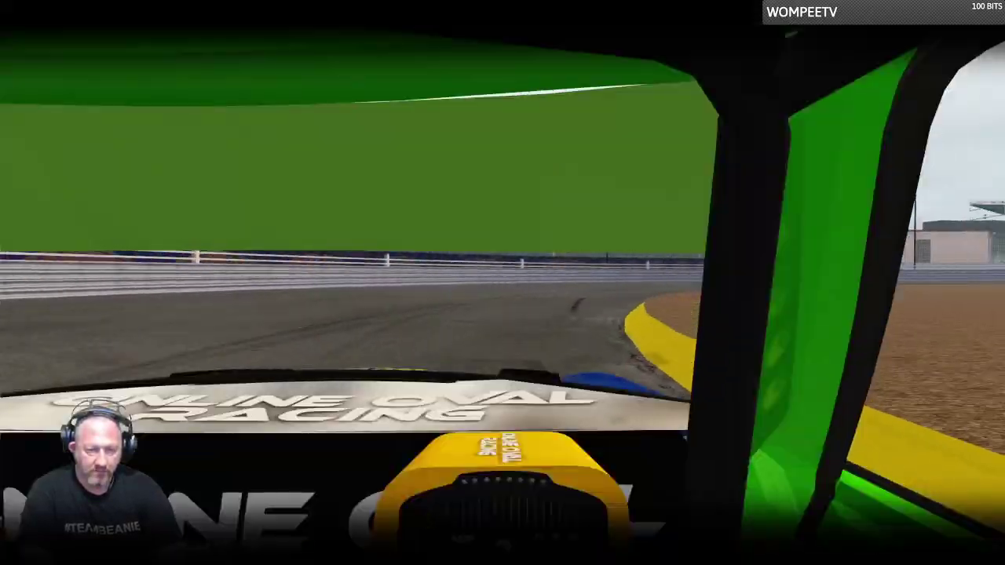
key("F1")
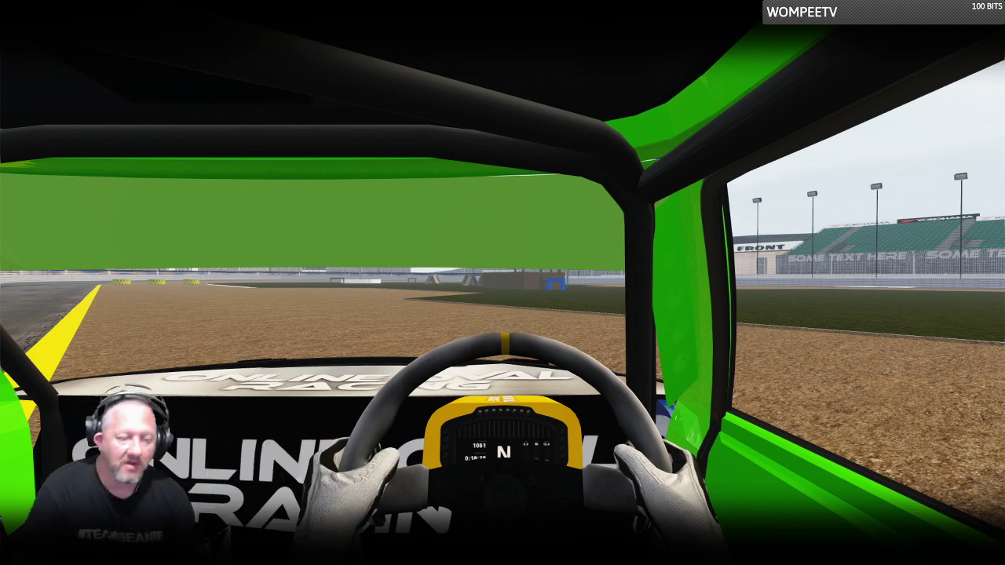
Advance the session time by six hours with the Sol Weather app, and close the app.
mouse_move(1000, 165)
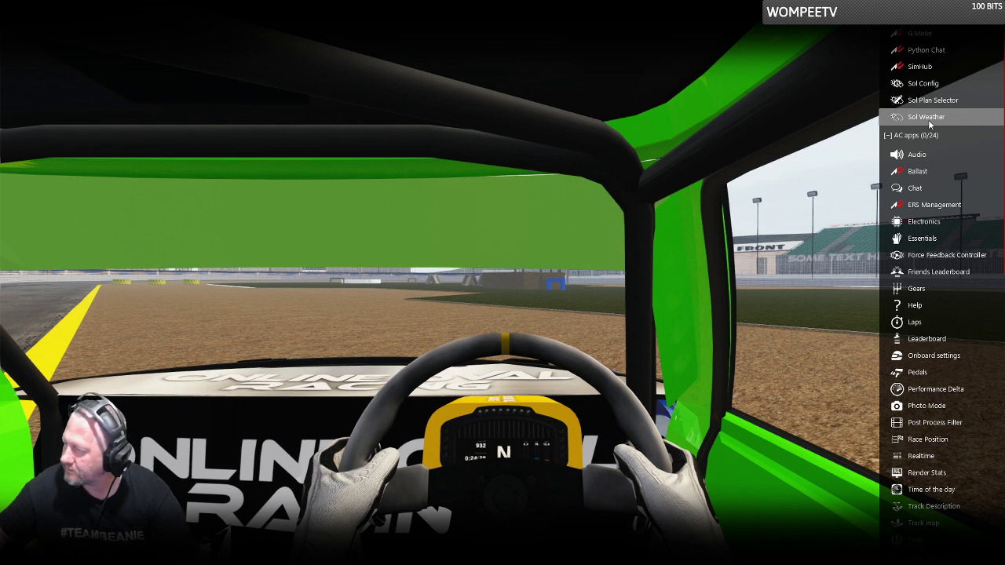
left_click(928, 118)
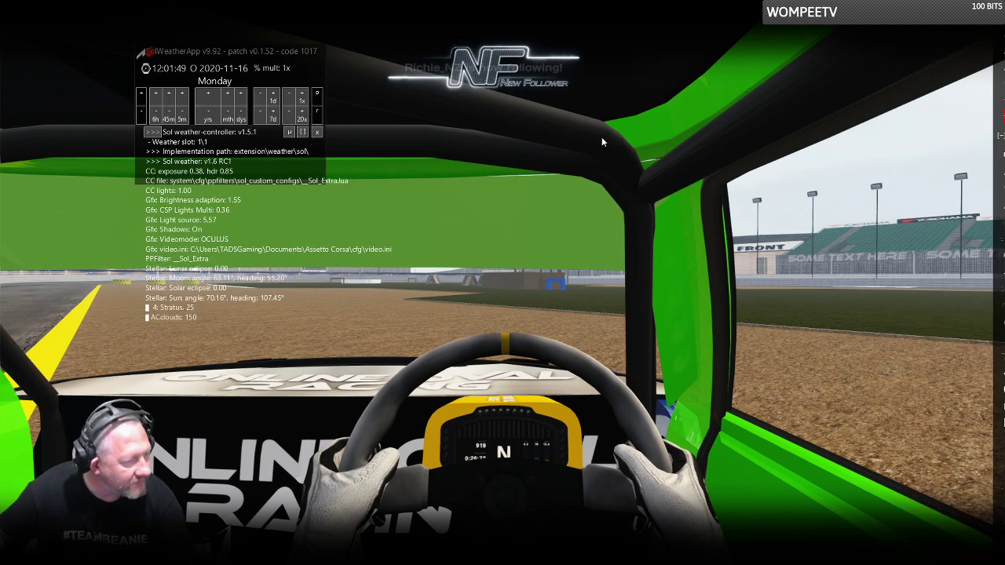
left_click(157, 93)
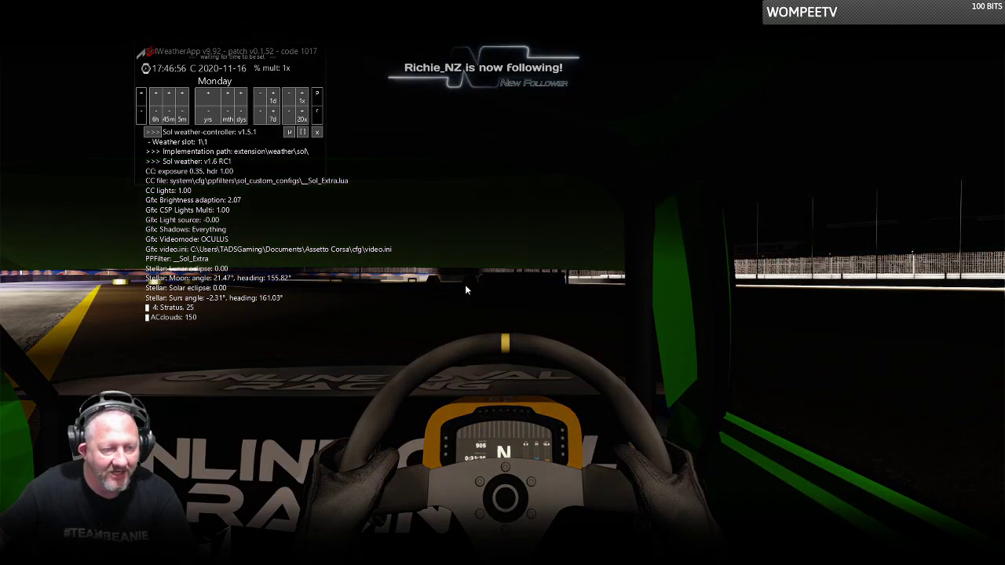
left_click(317, 52)
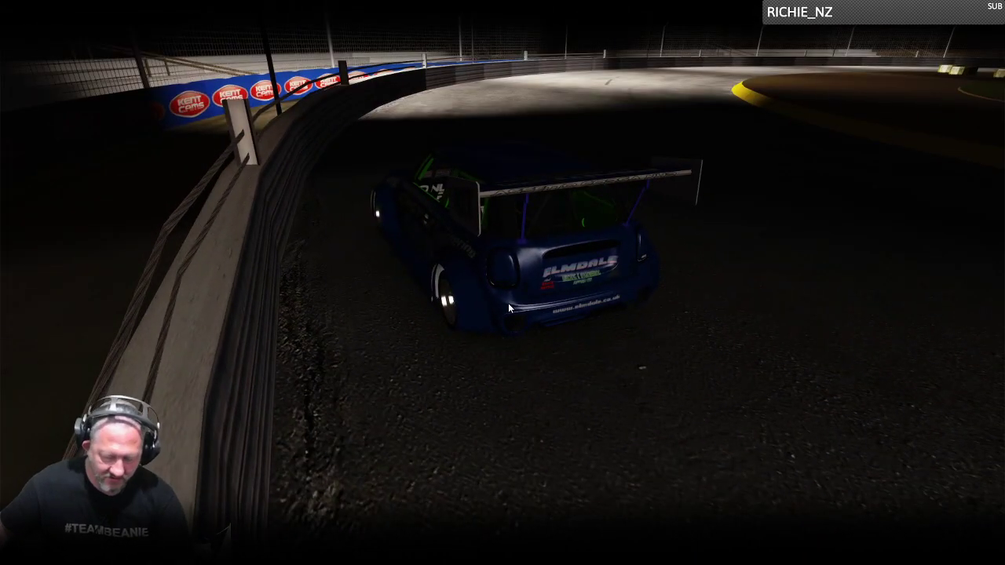
Zoom the orbit camera in and out around the car beside the barrier to examine the floodlit track at night.
scroll(508, 303, "up", 5)
scroll(507, 303, "down", 5)
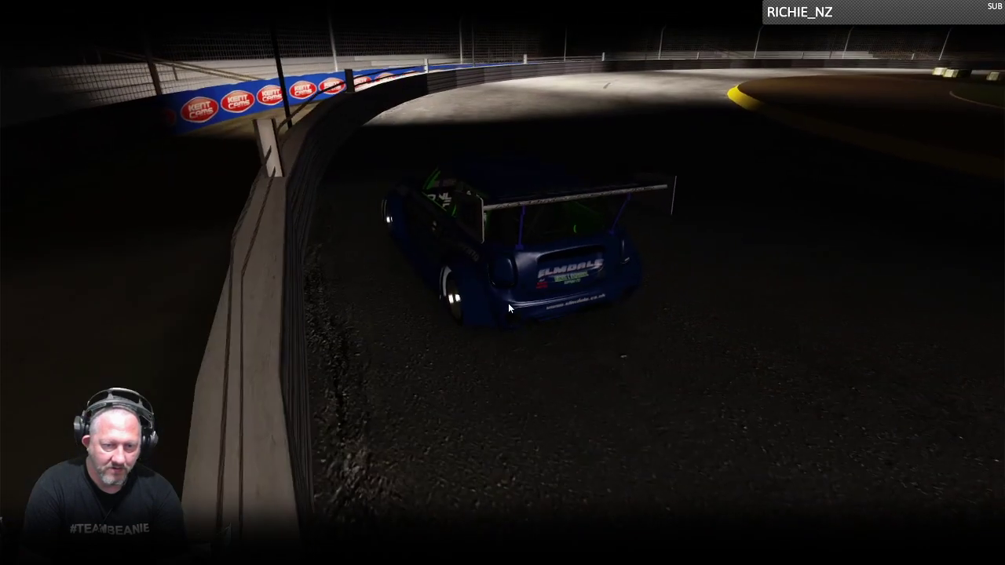
scroll(508, 303, "up", 3)
scroll(508, 303, "down", 5)
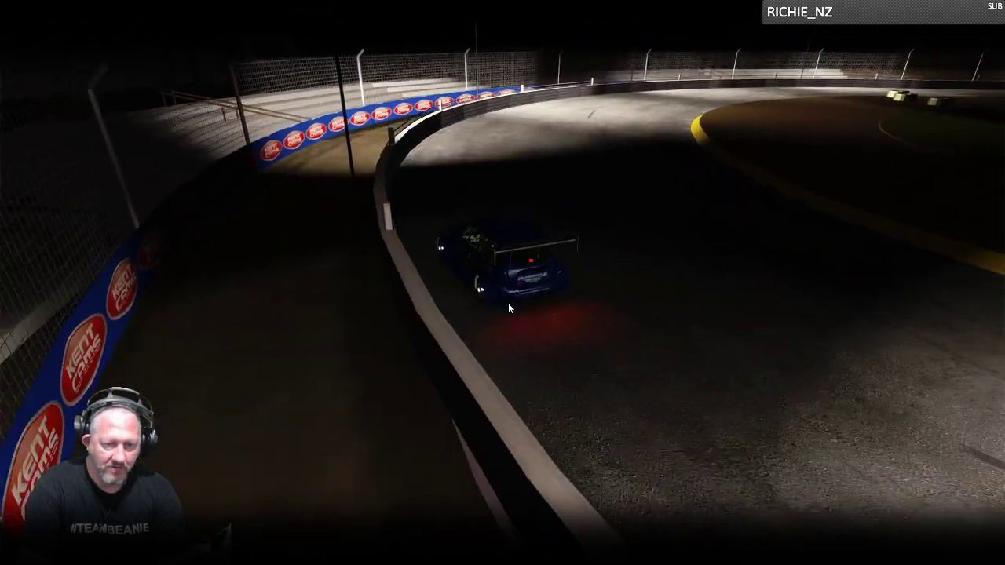
scroll(508, 303, "down", 5)
scroll(508, 303, "up", 5)
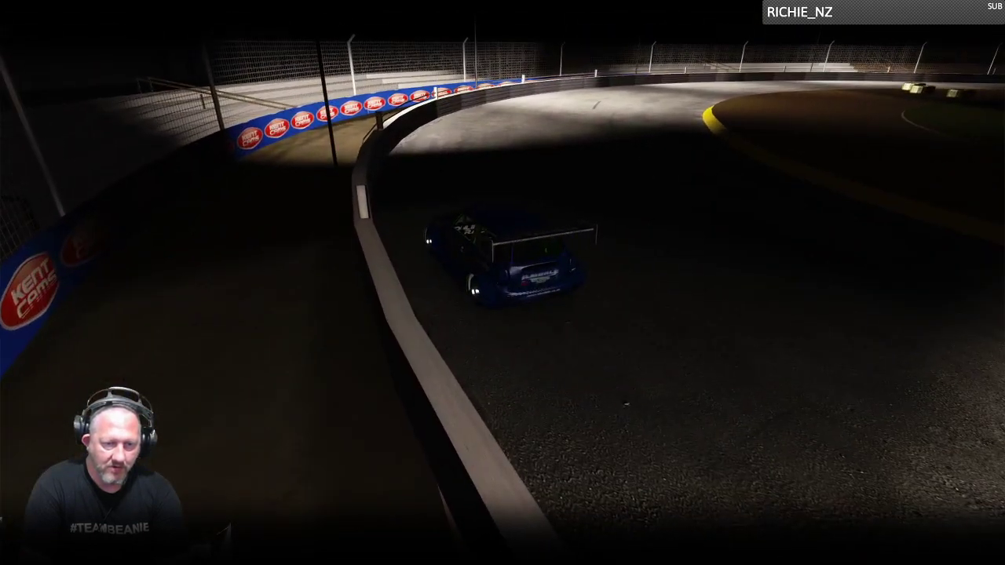
scroll(508, 303, "up", 3)
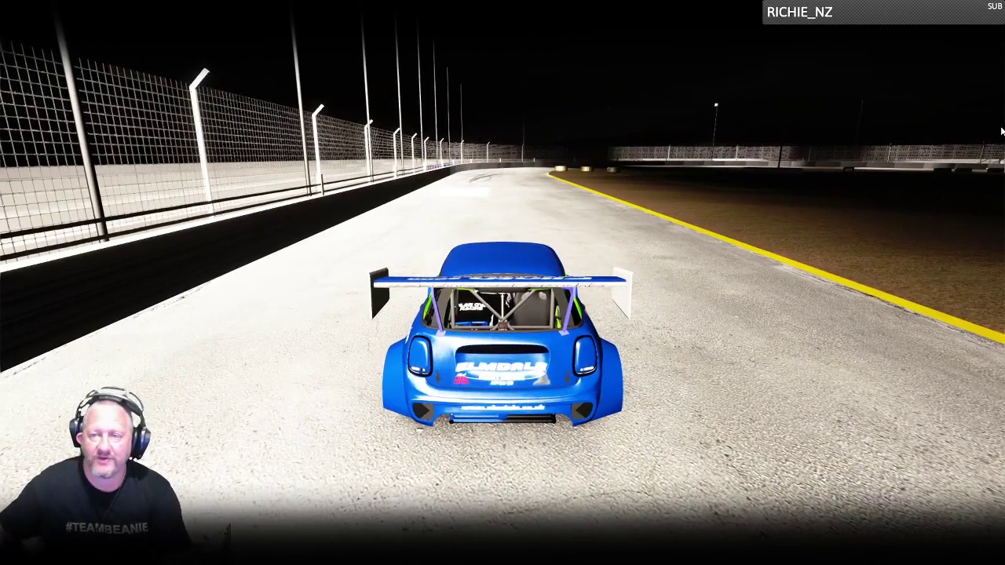
Move the session time back six hours with the Sol Weather app, and exit the session after the daylight check.
mouse_move(1003, 132)
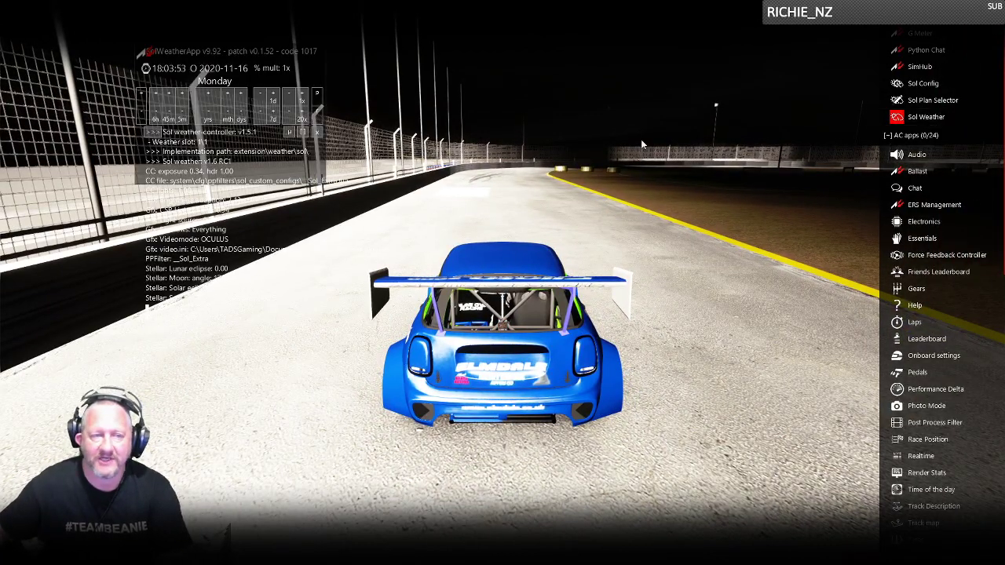
left_click(158, 118)
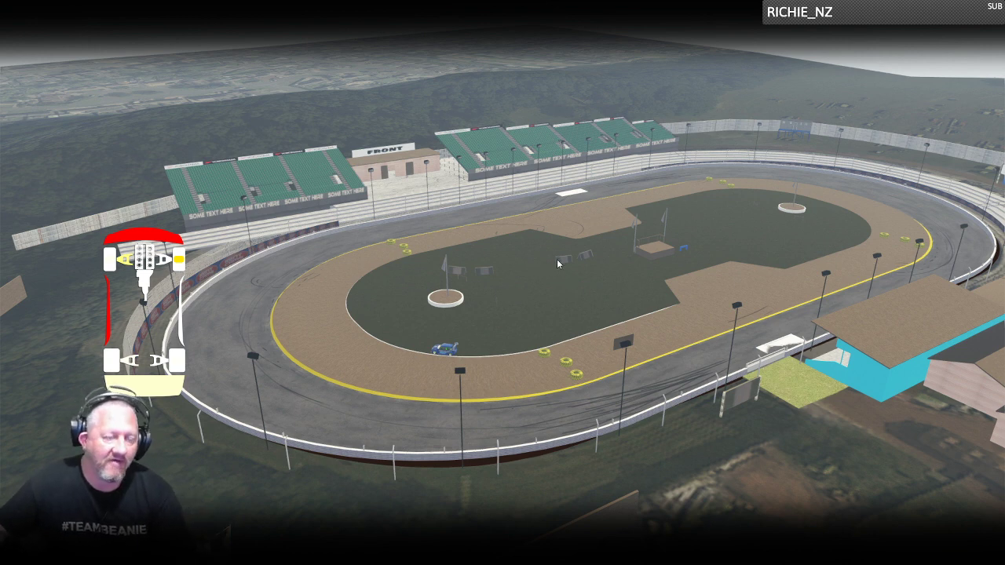
key("Escape")
left_click(496, 362)
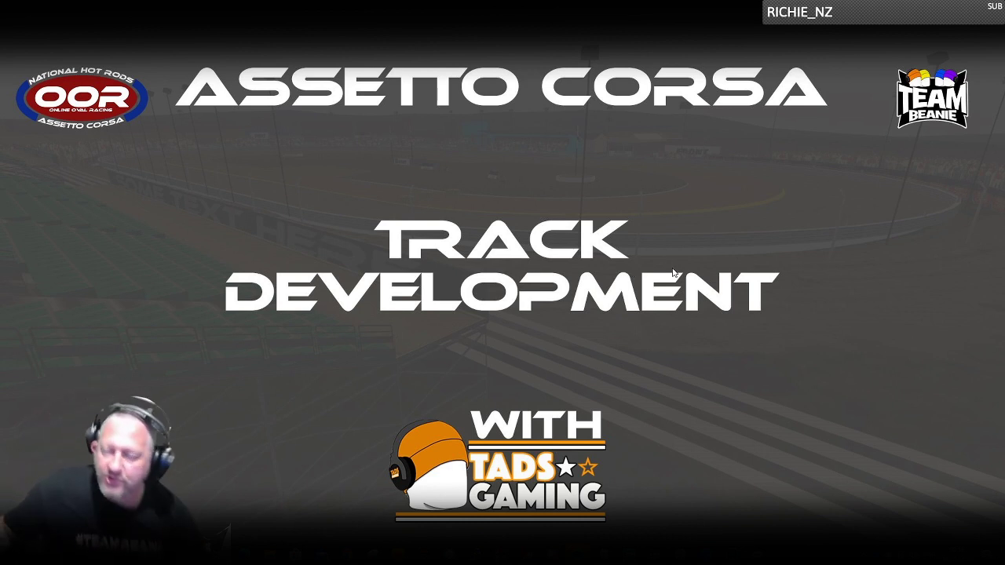
Switch to the Online Oval Racing Facebook page in Chrome, reload it and examine the post about the Foxhall Stadium dev stream.
mouse_move(346, 554)
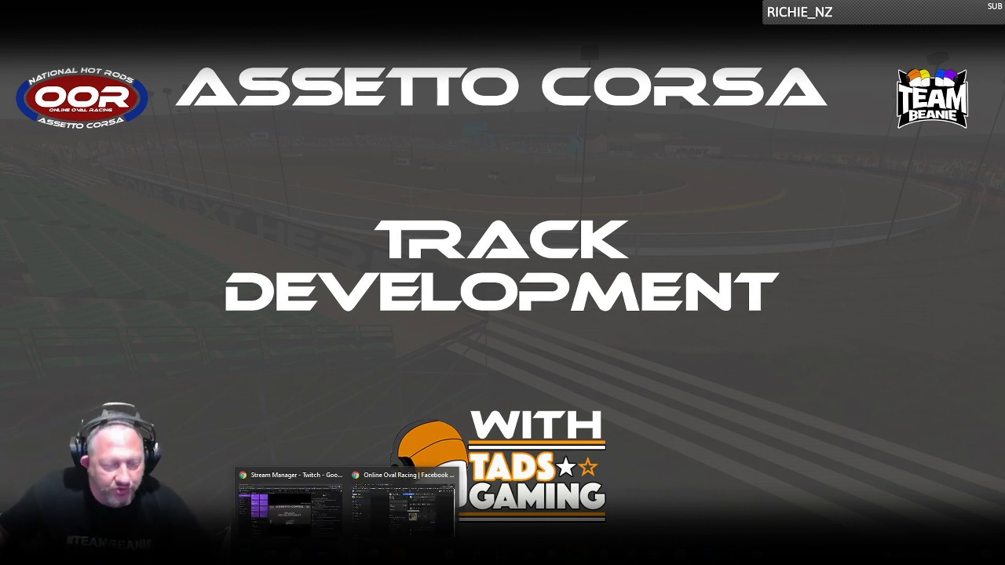
left_click(401, 507)
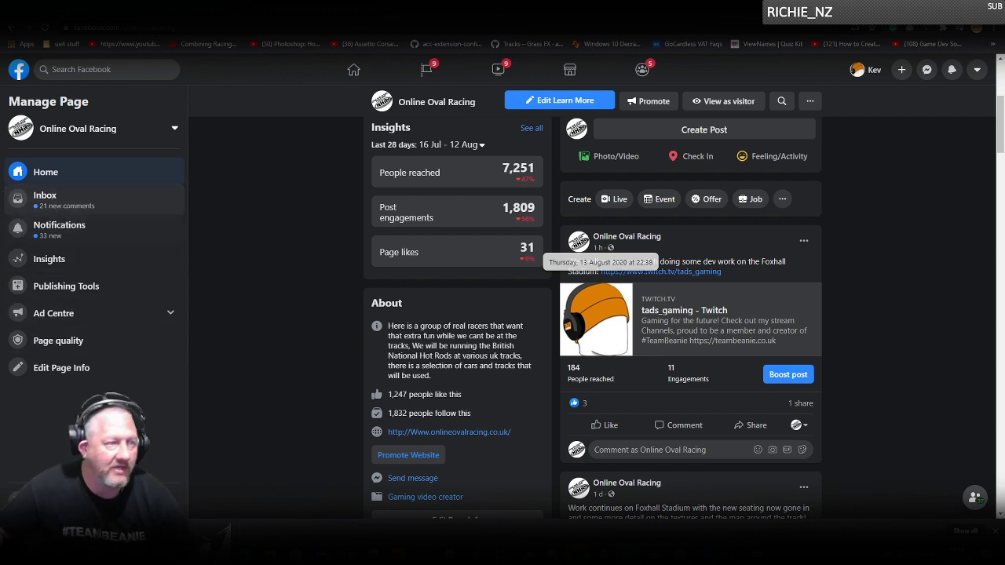
key("F5")
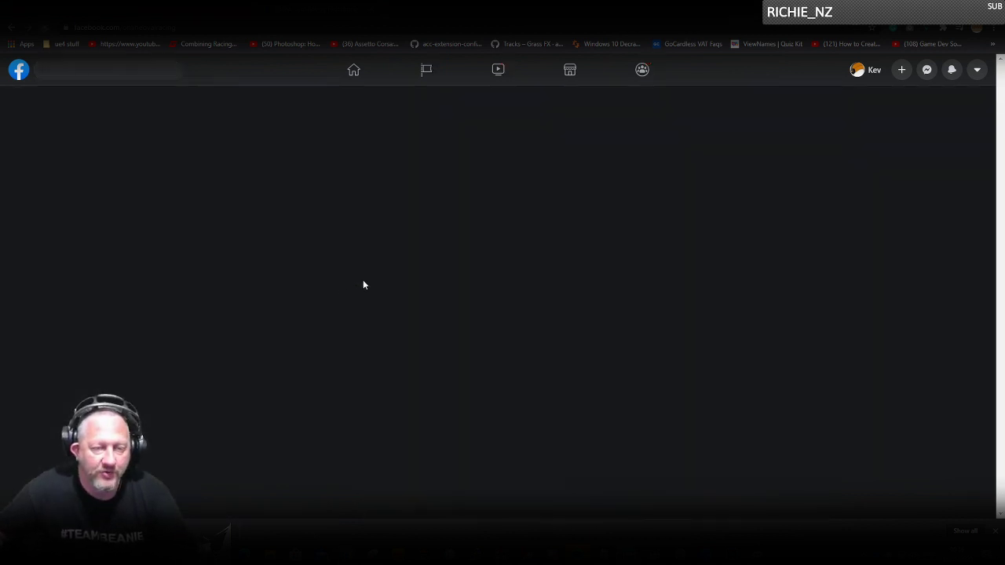
scroll(326, 303, "down", 2)
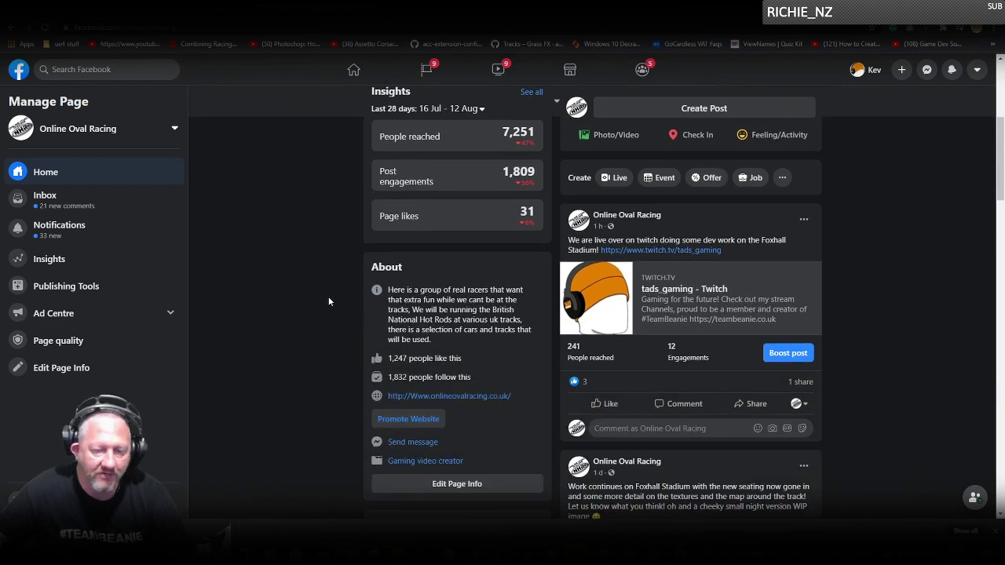